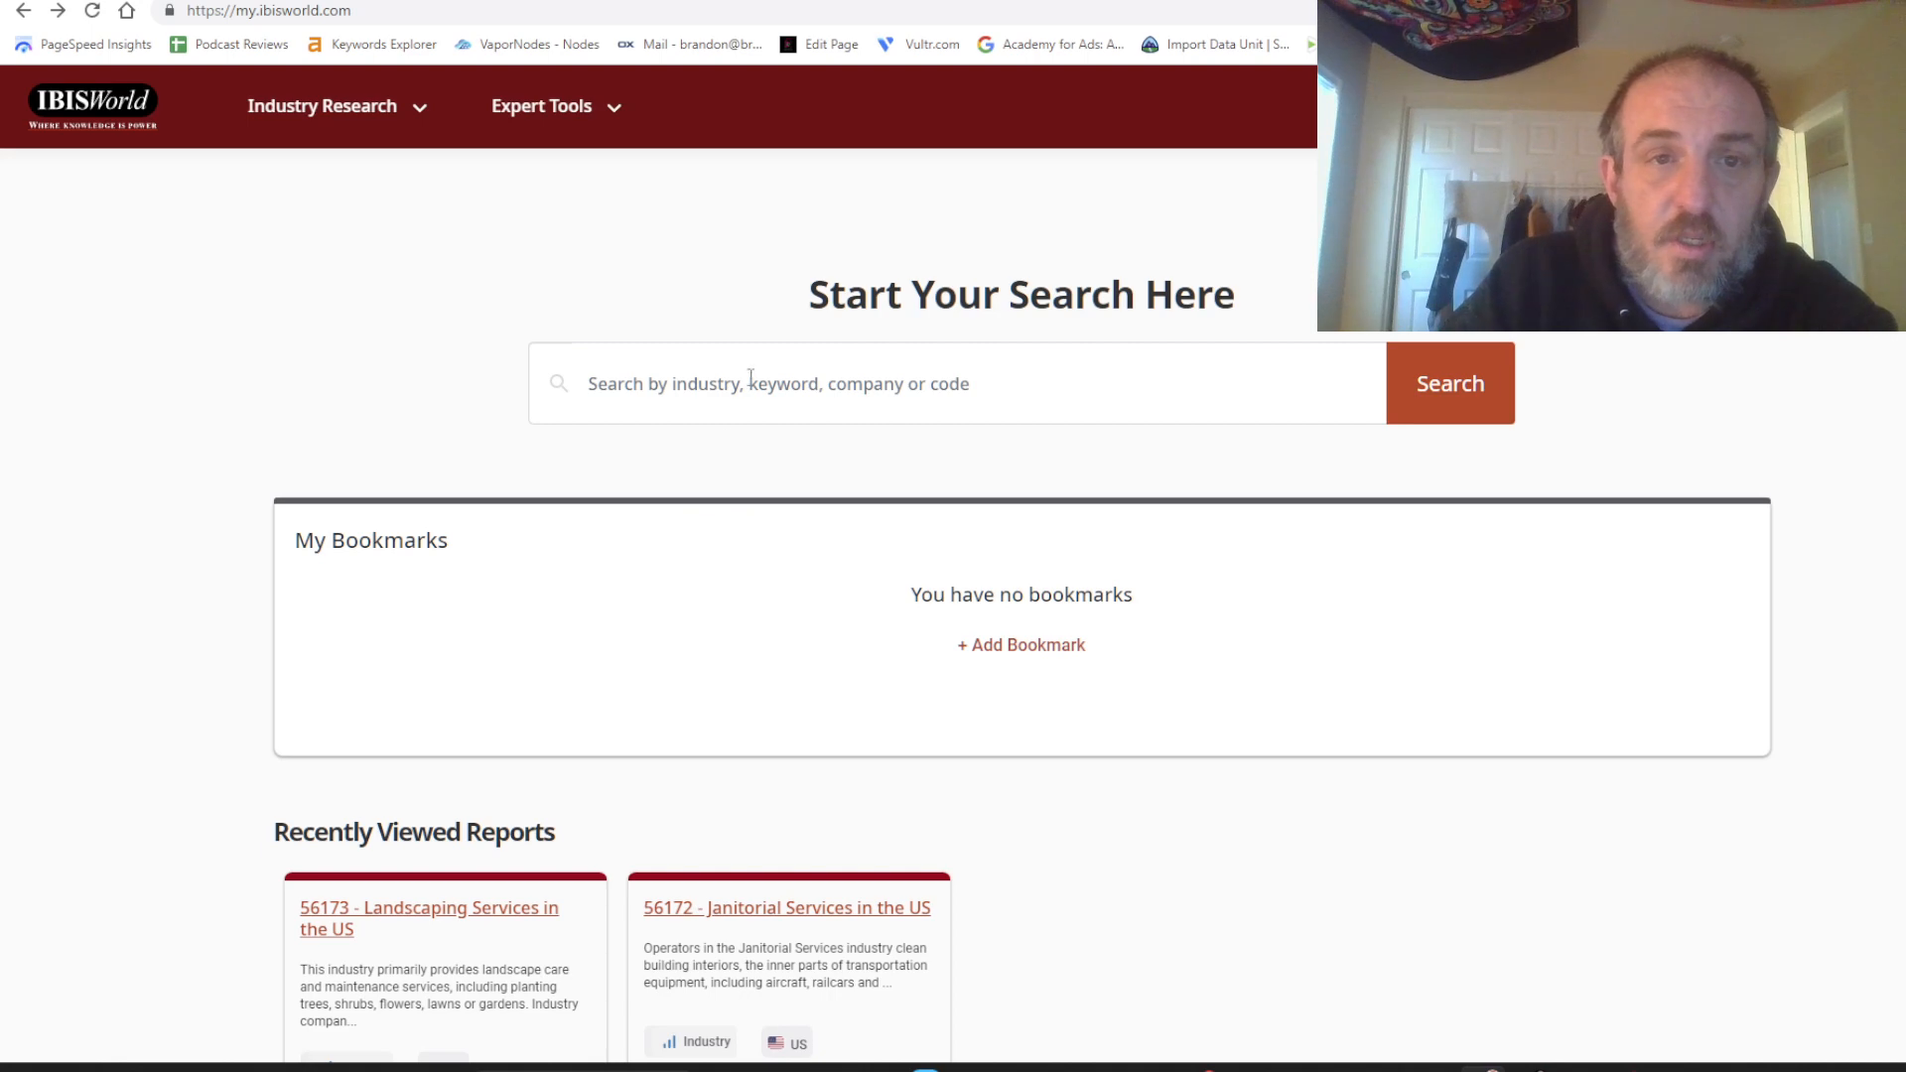
# Find and open the 56174 Carpet Cleaning in the US industry report and copy its NAICS code from the heading.
pyautogui.click(751, 378)
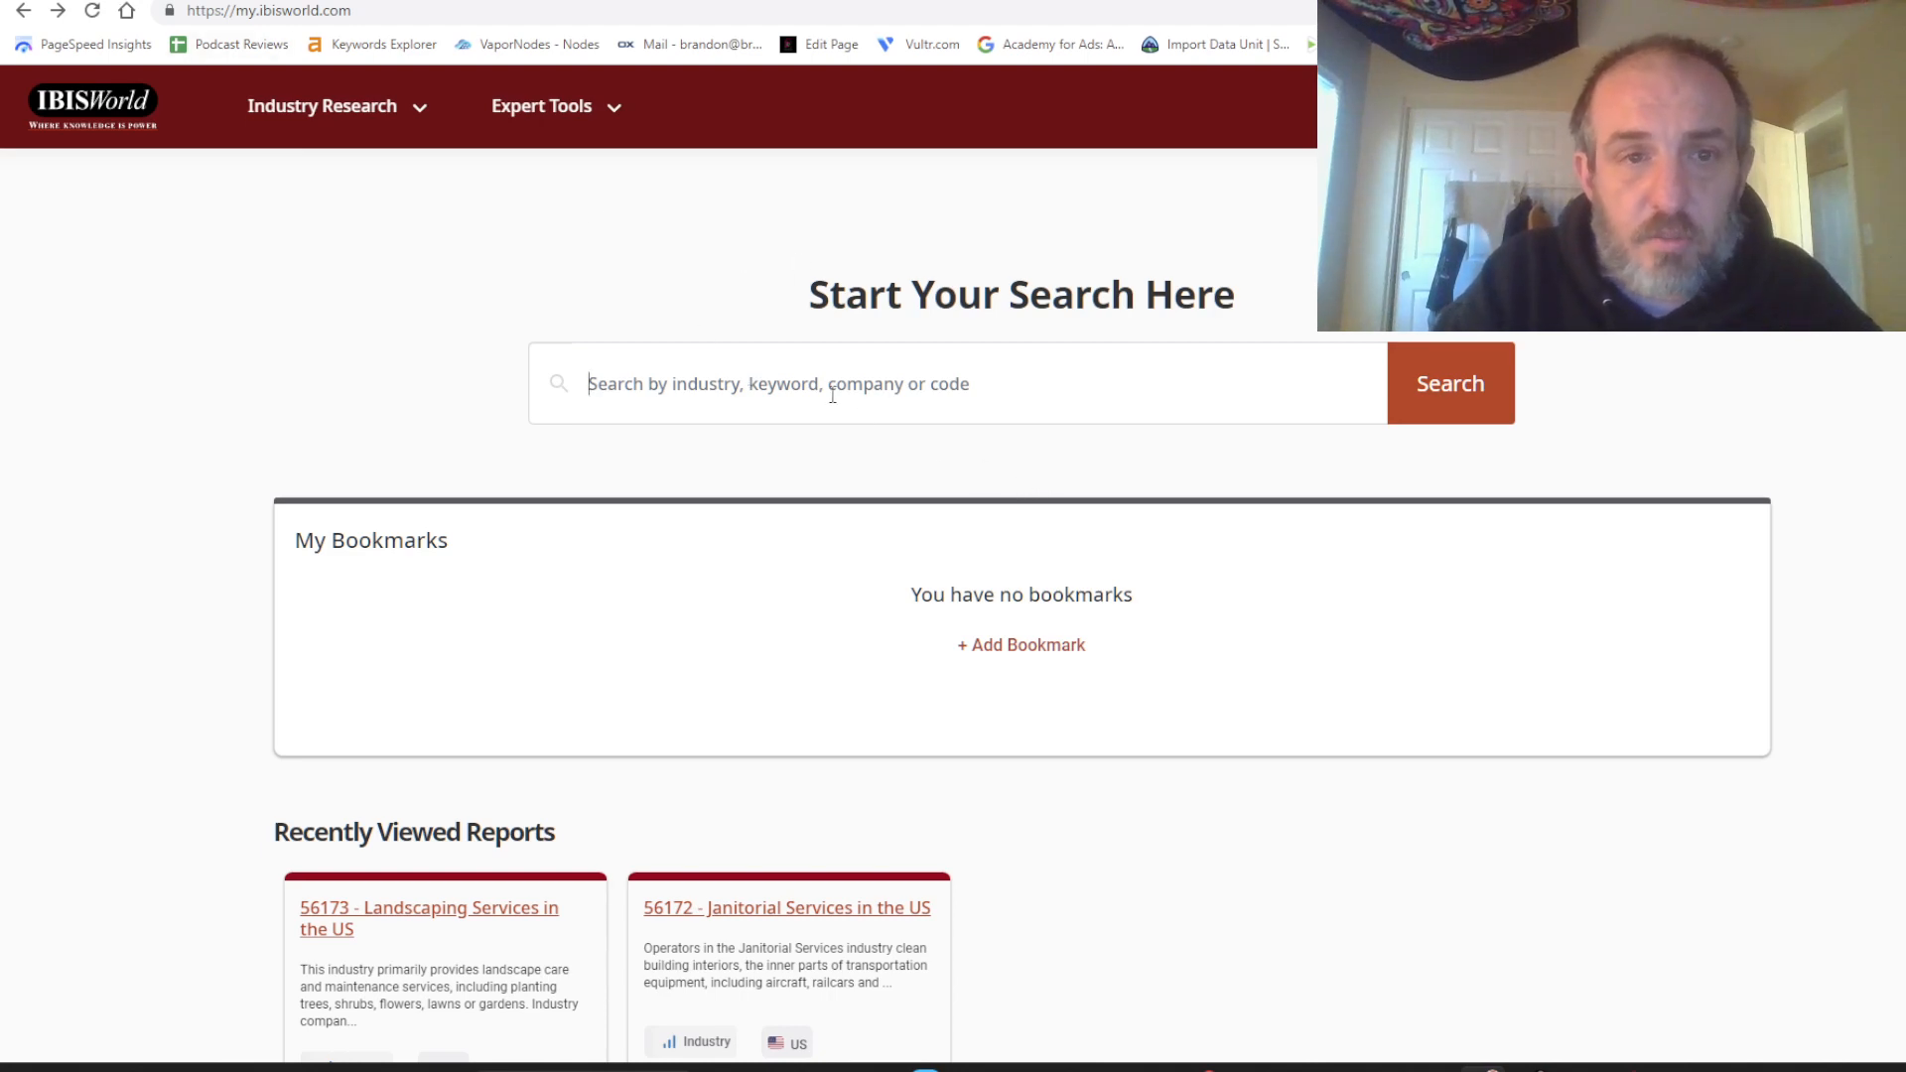
pyautogui.write('Carpt')
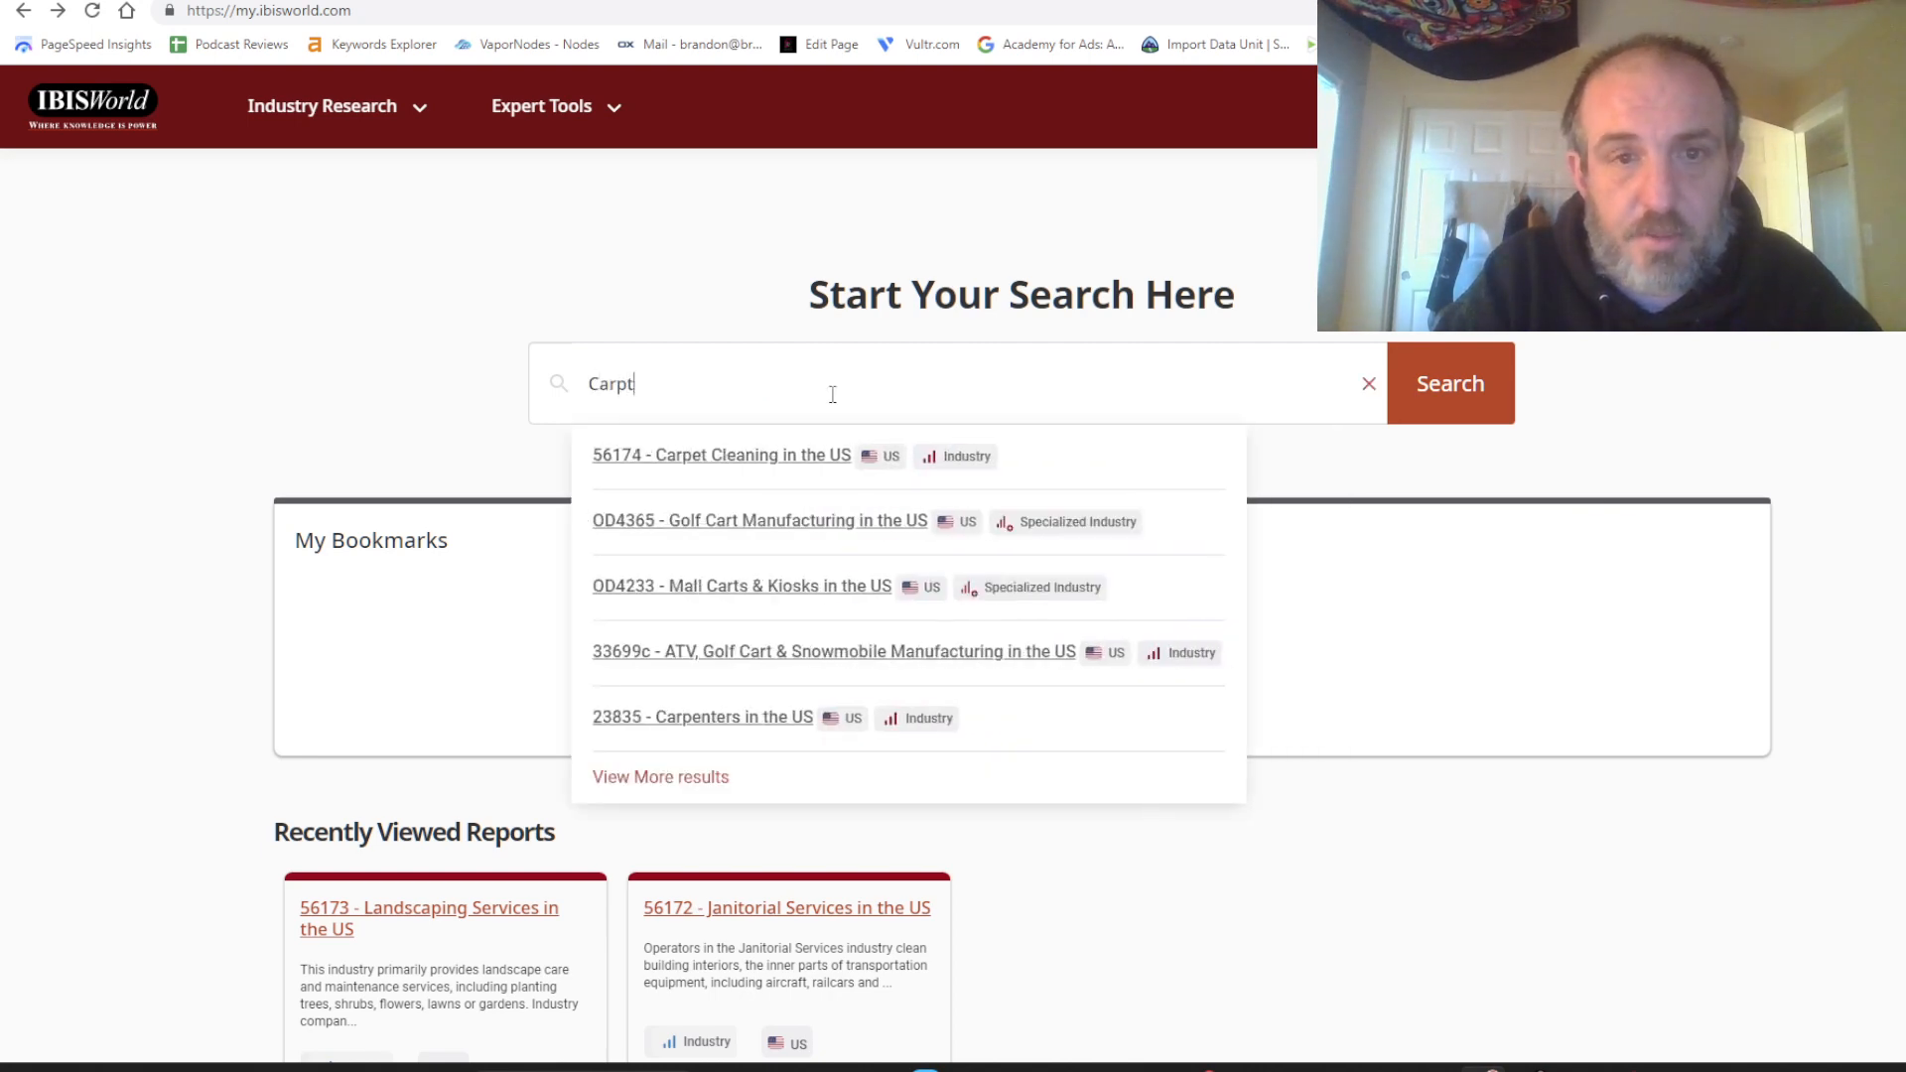
pyautogui.click(769, 458)
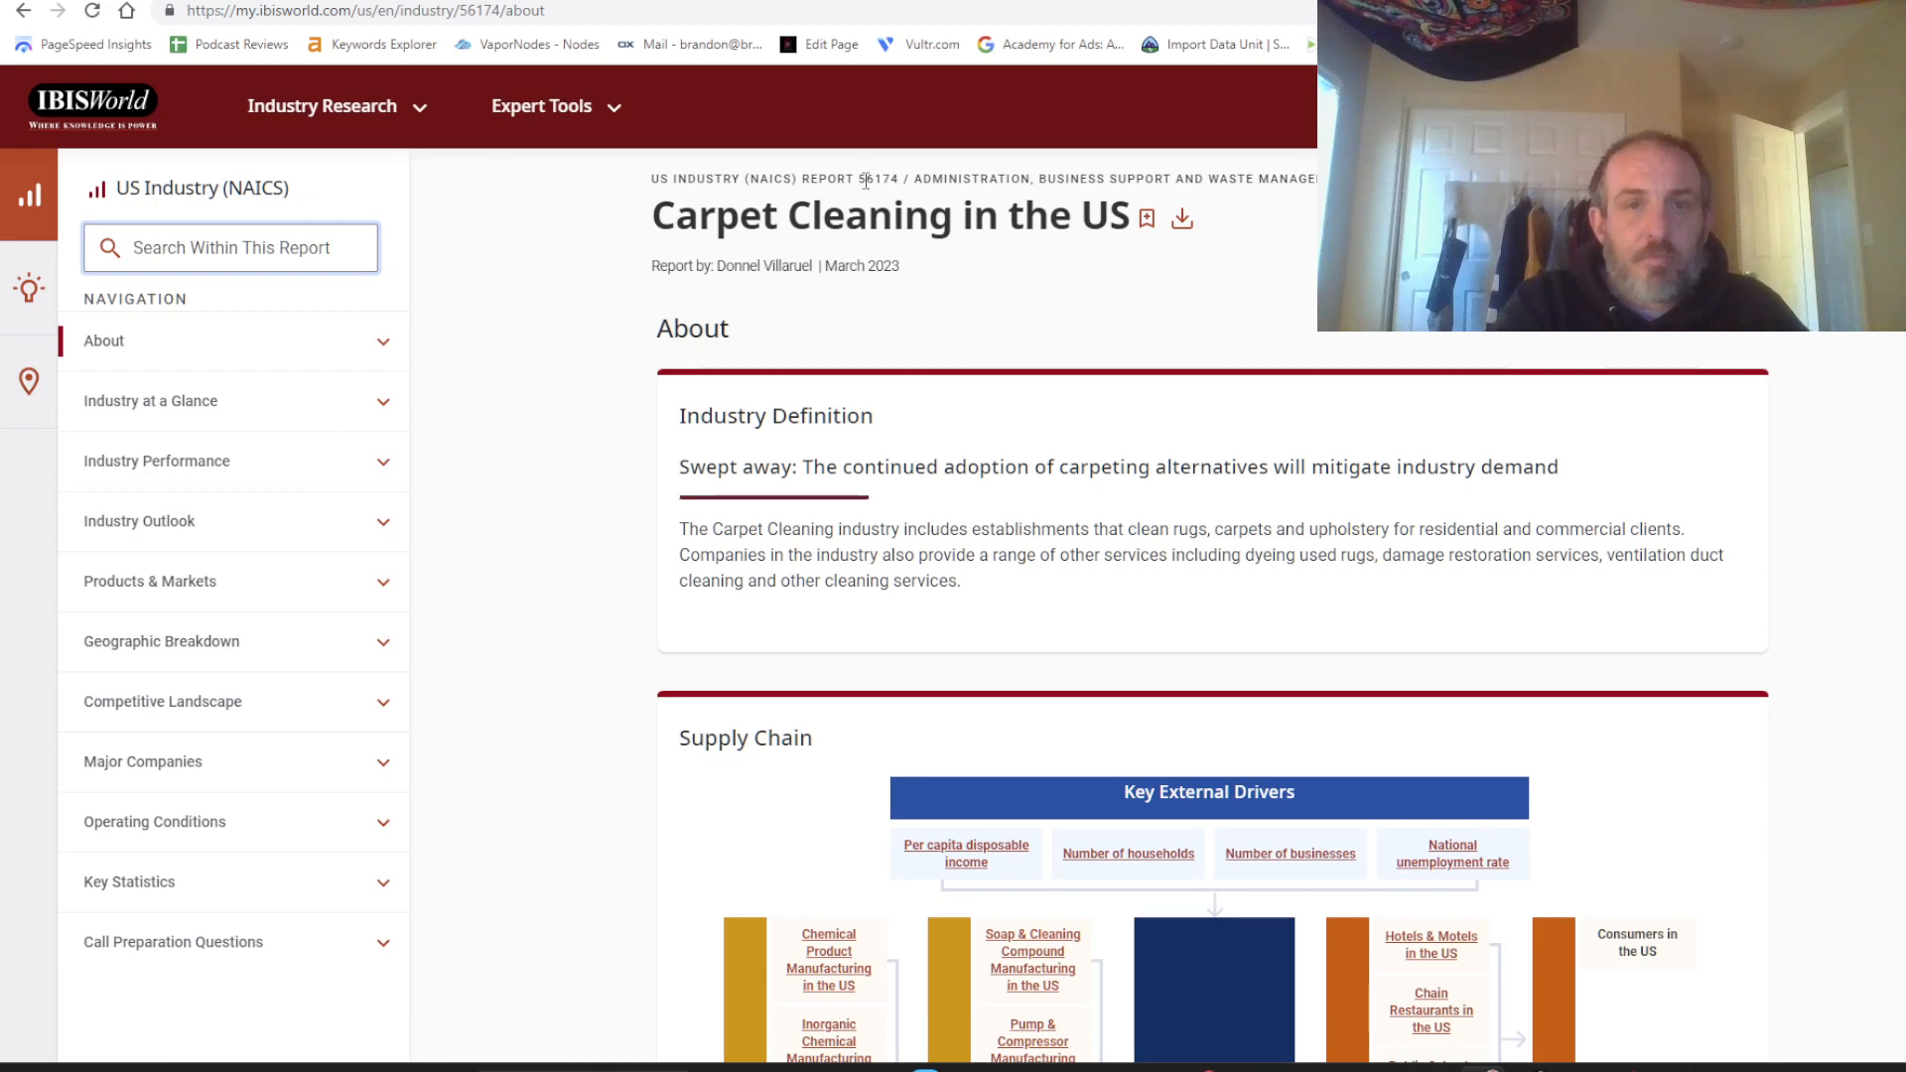
pyautogui.moveTo(859, 178); pyautogui.dragTo(904, 180)
pyautogui.hotkey('ctrl', 'c')
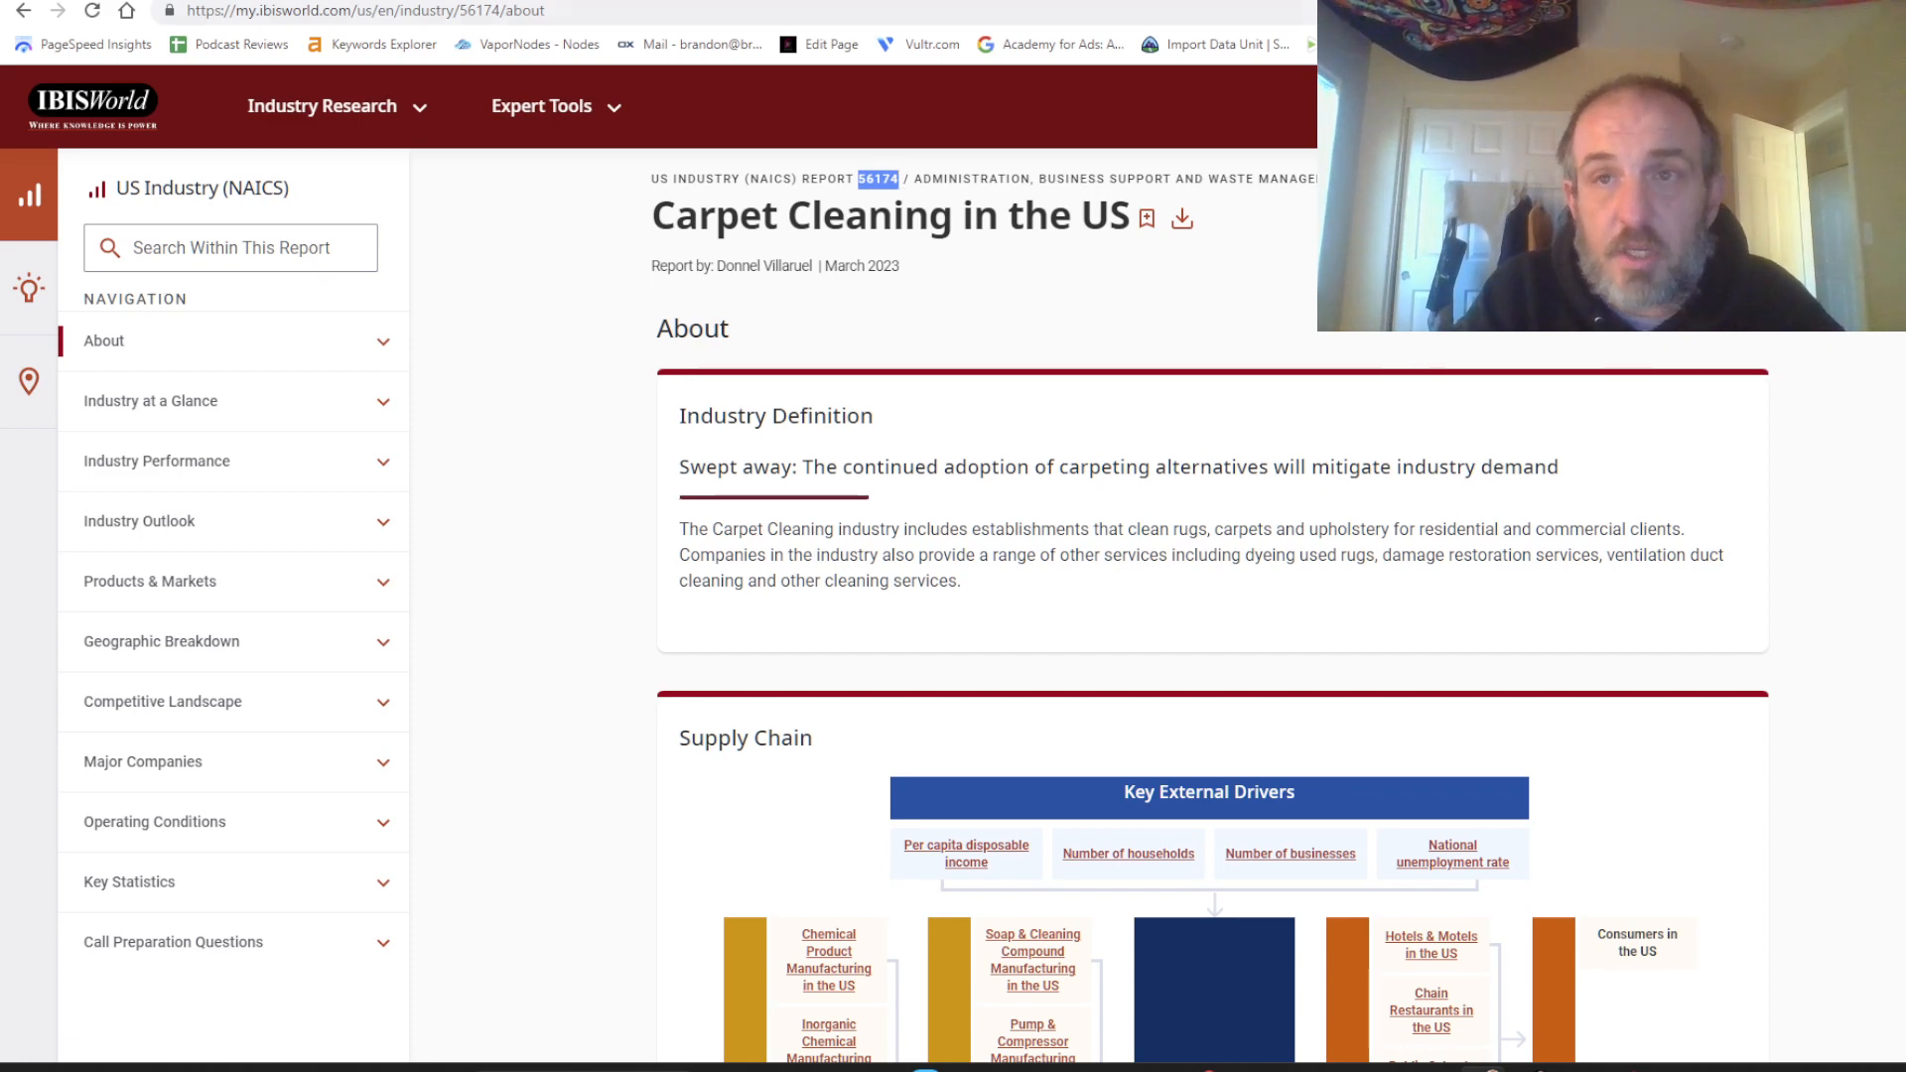
# Switch to Google Sheets and create a blank spreadsheet.
pyautogui.hotkey('ctrl', 'Tab')
pyautogui.hotkey('ctrl', 'l')
pyautogui.write('she')
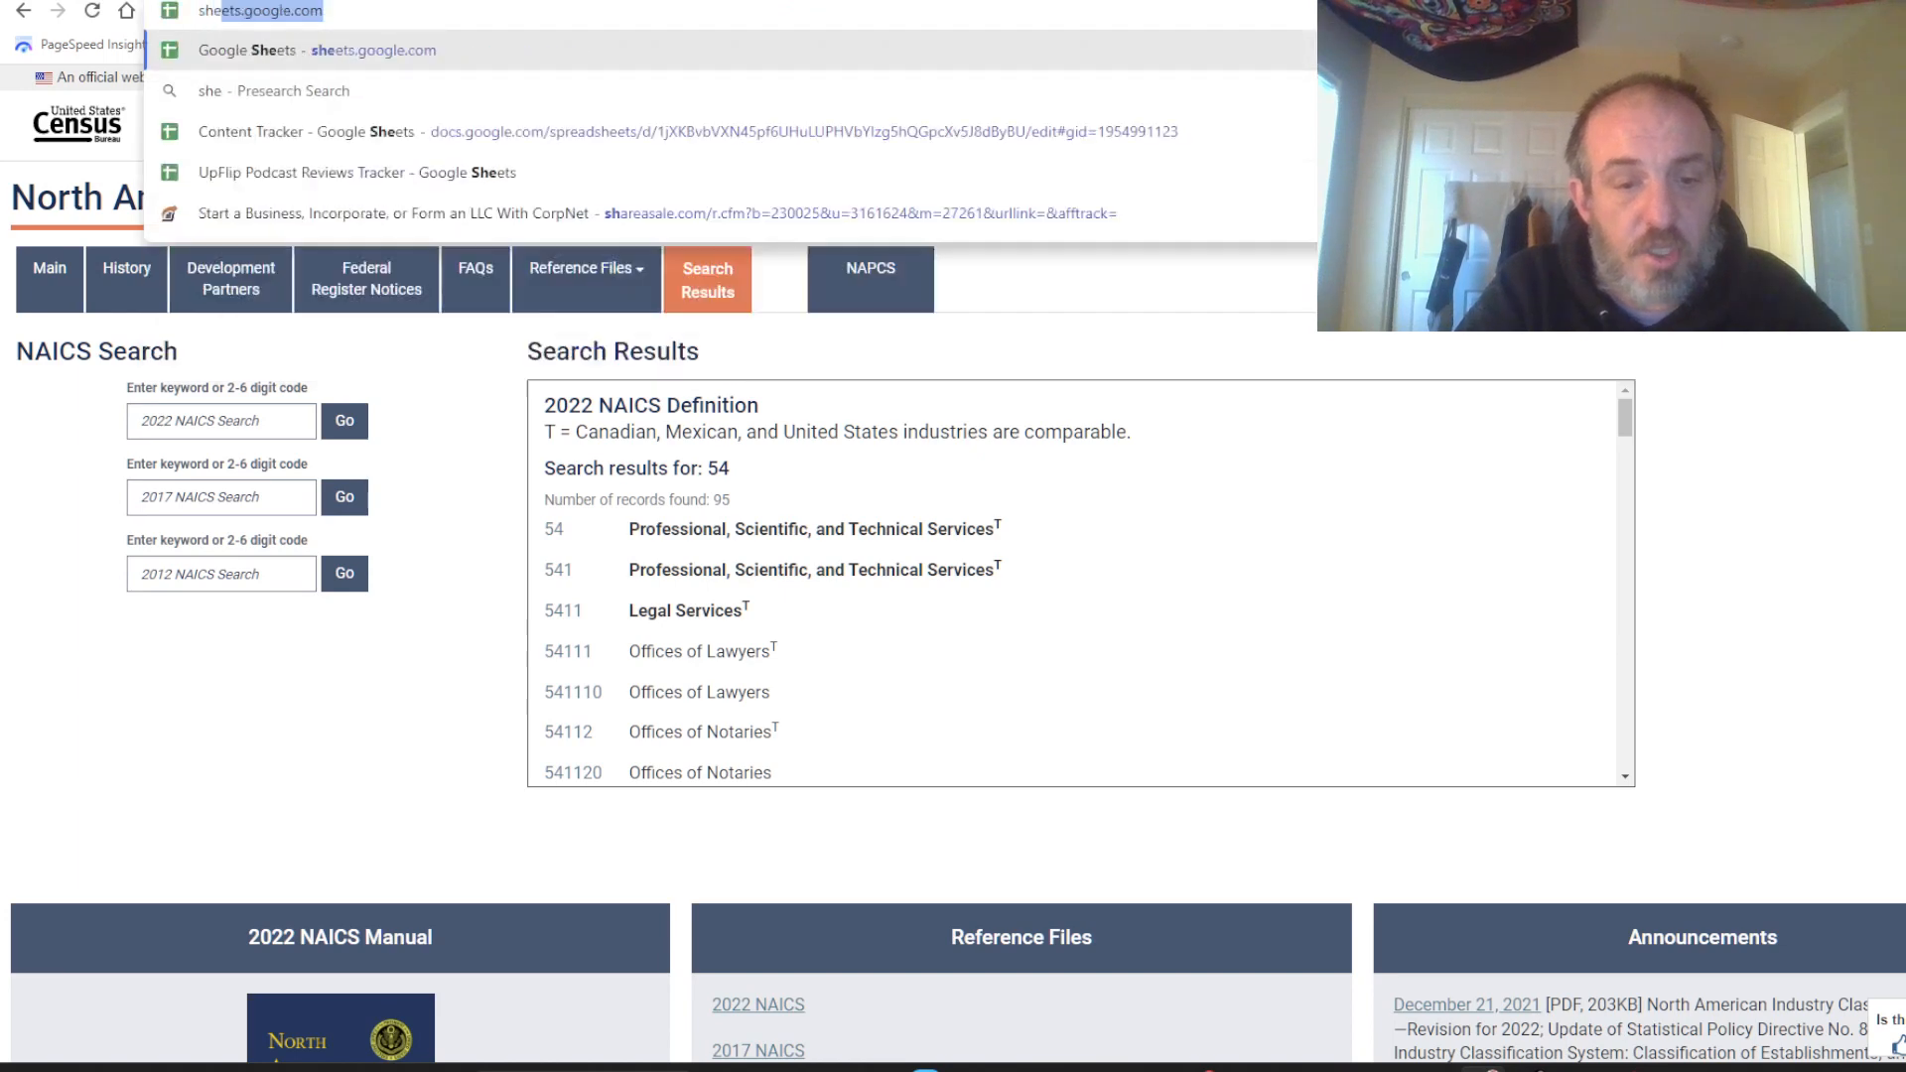
pyautogui.write('ets')
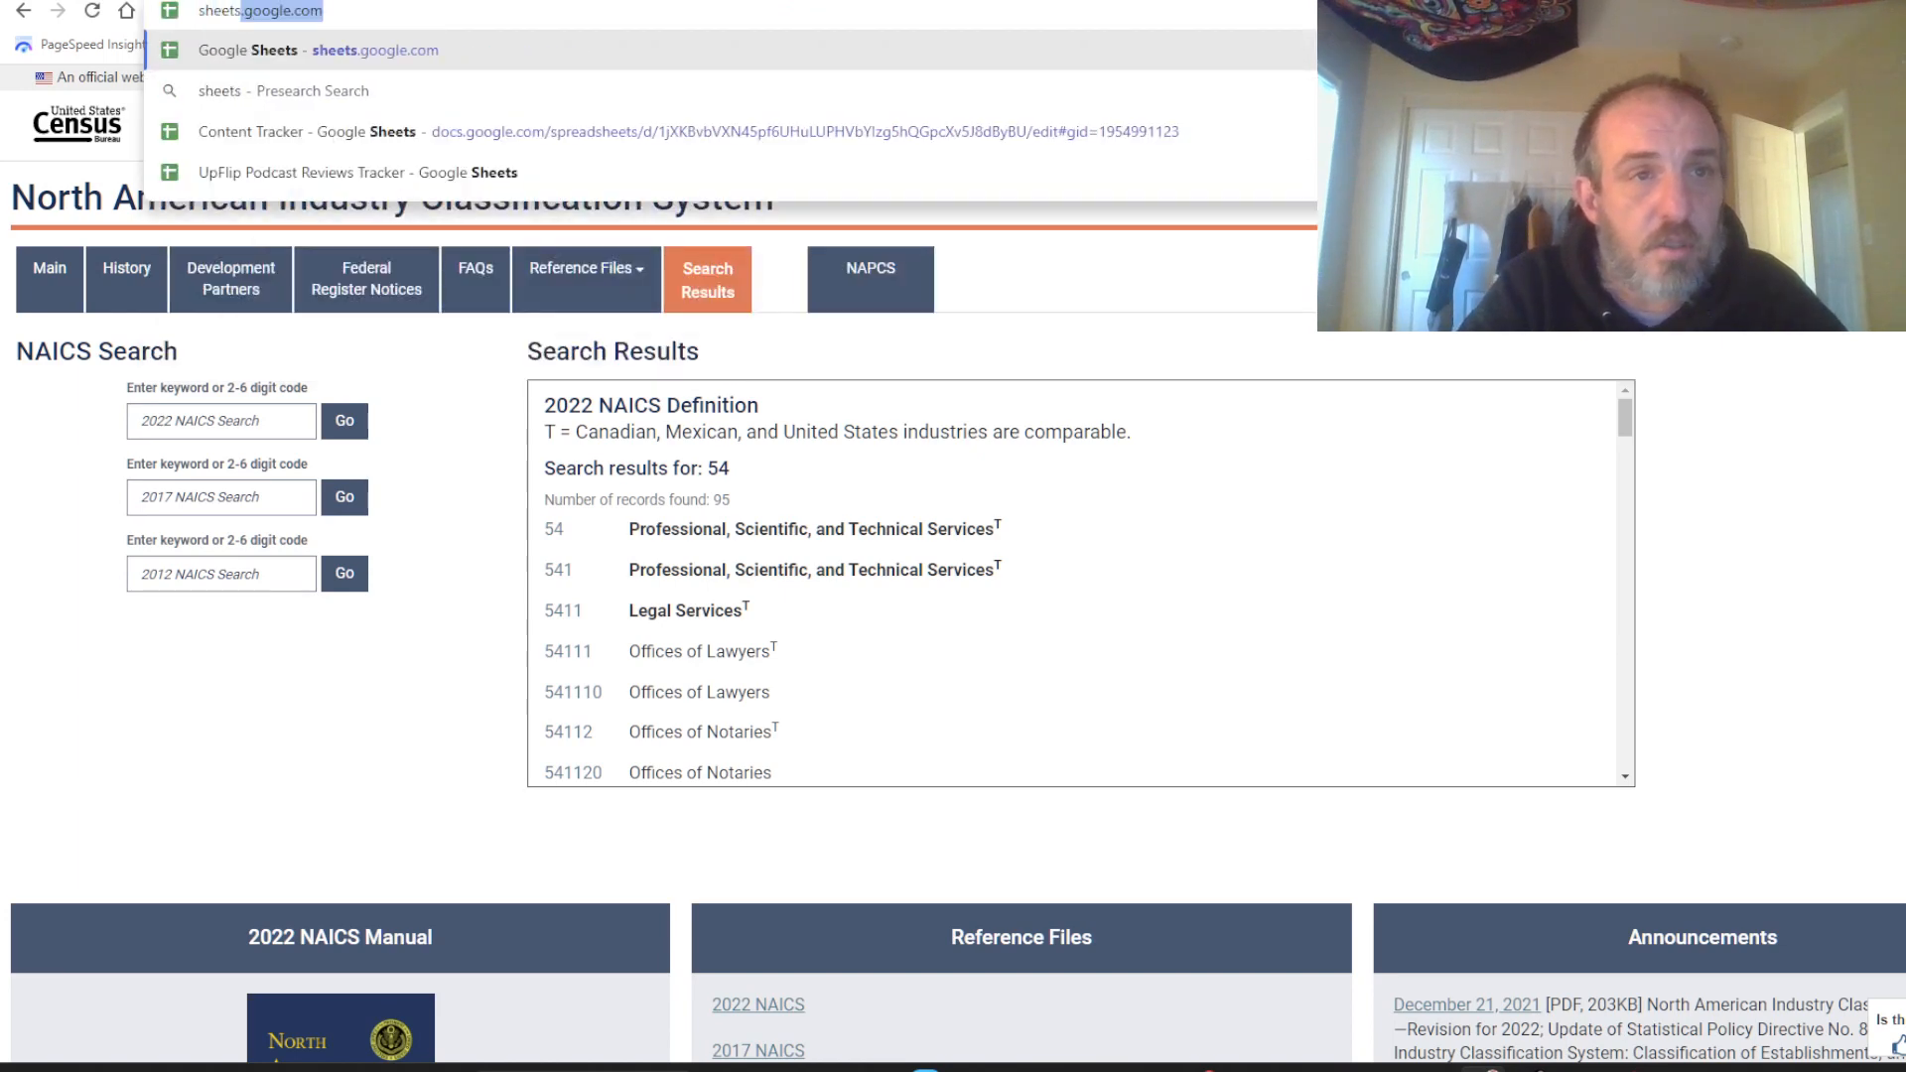
pyautogui.press('Return')
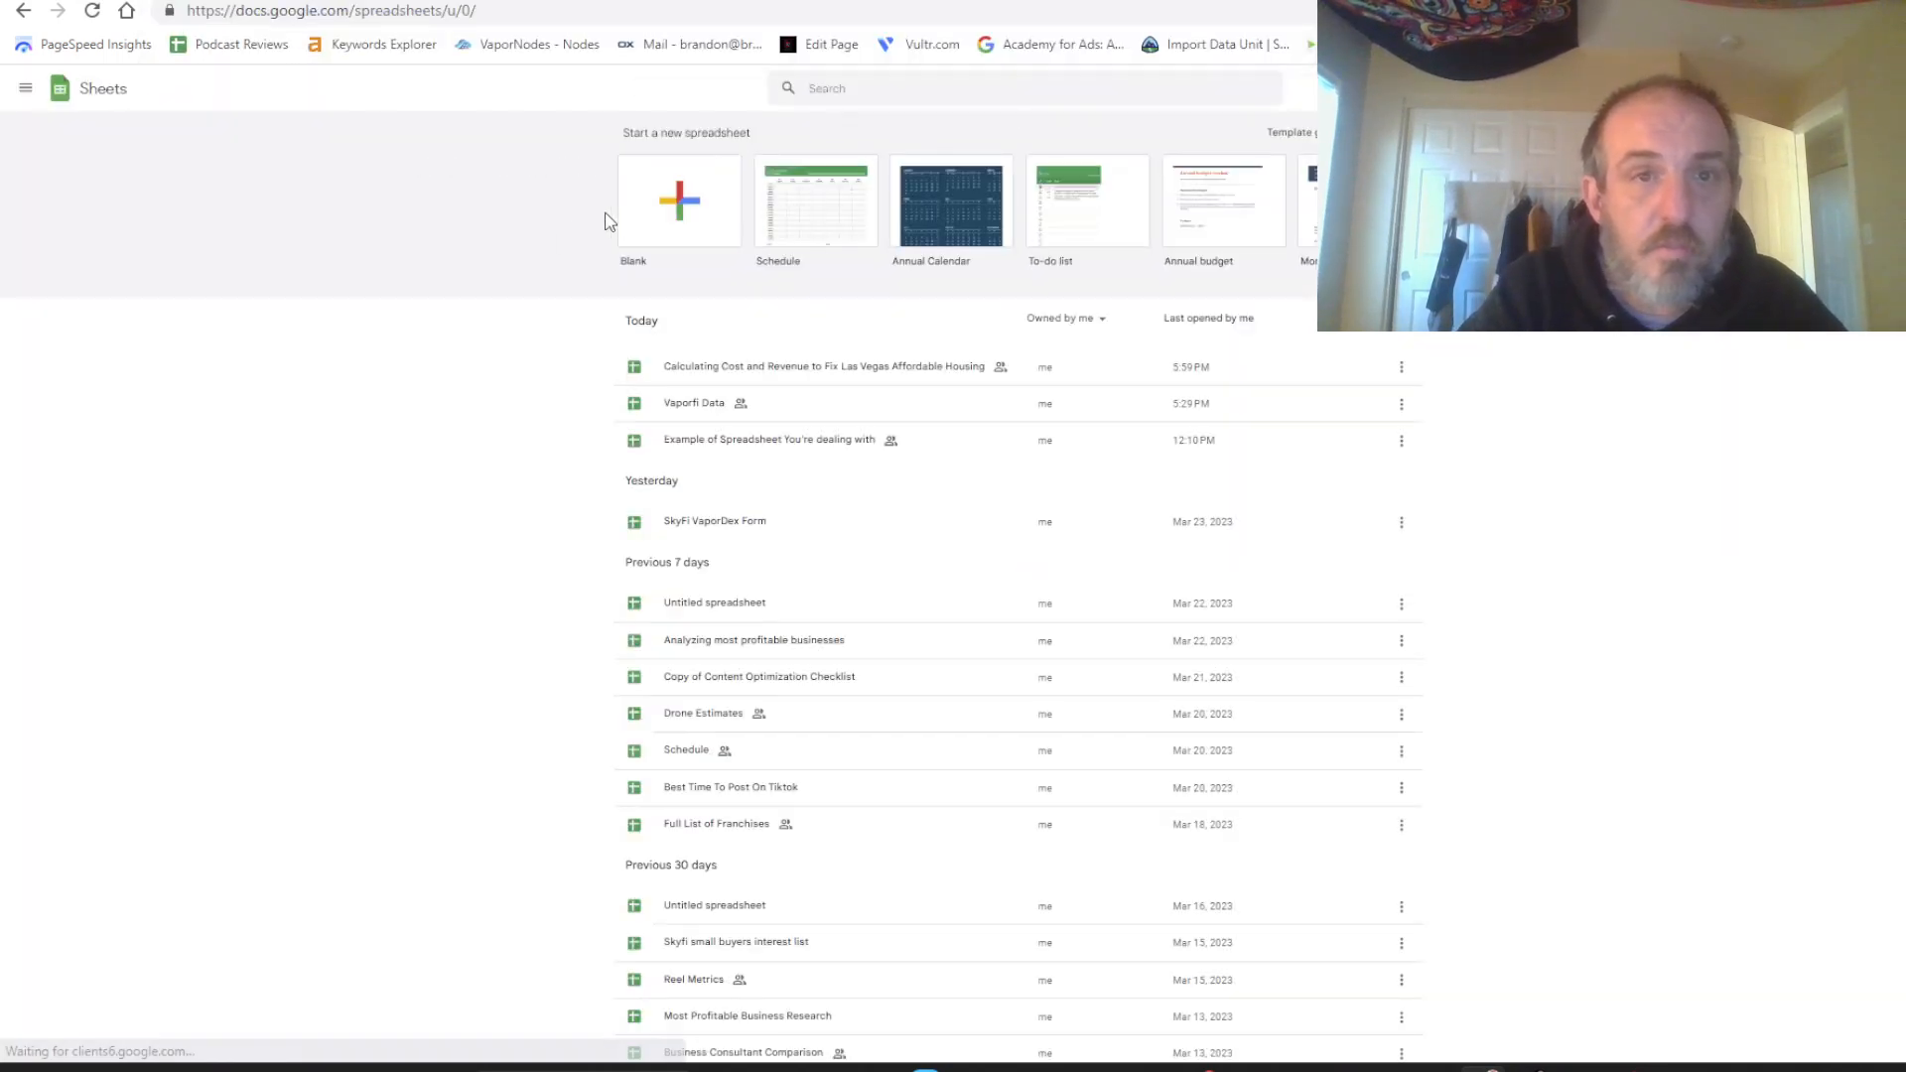
pyautogui.click(634, 226)
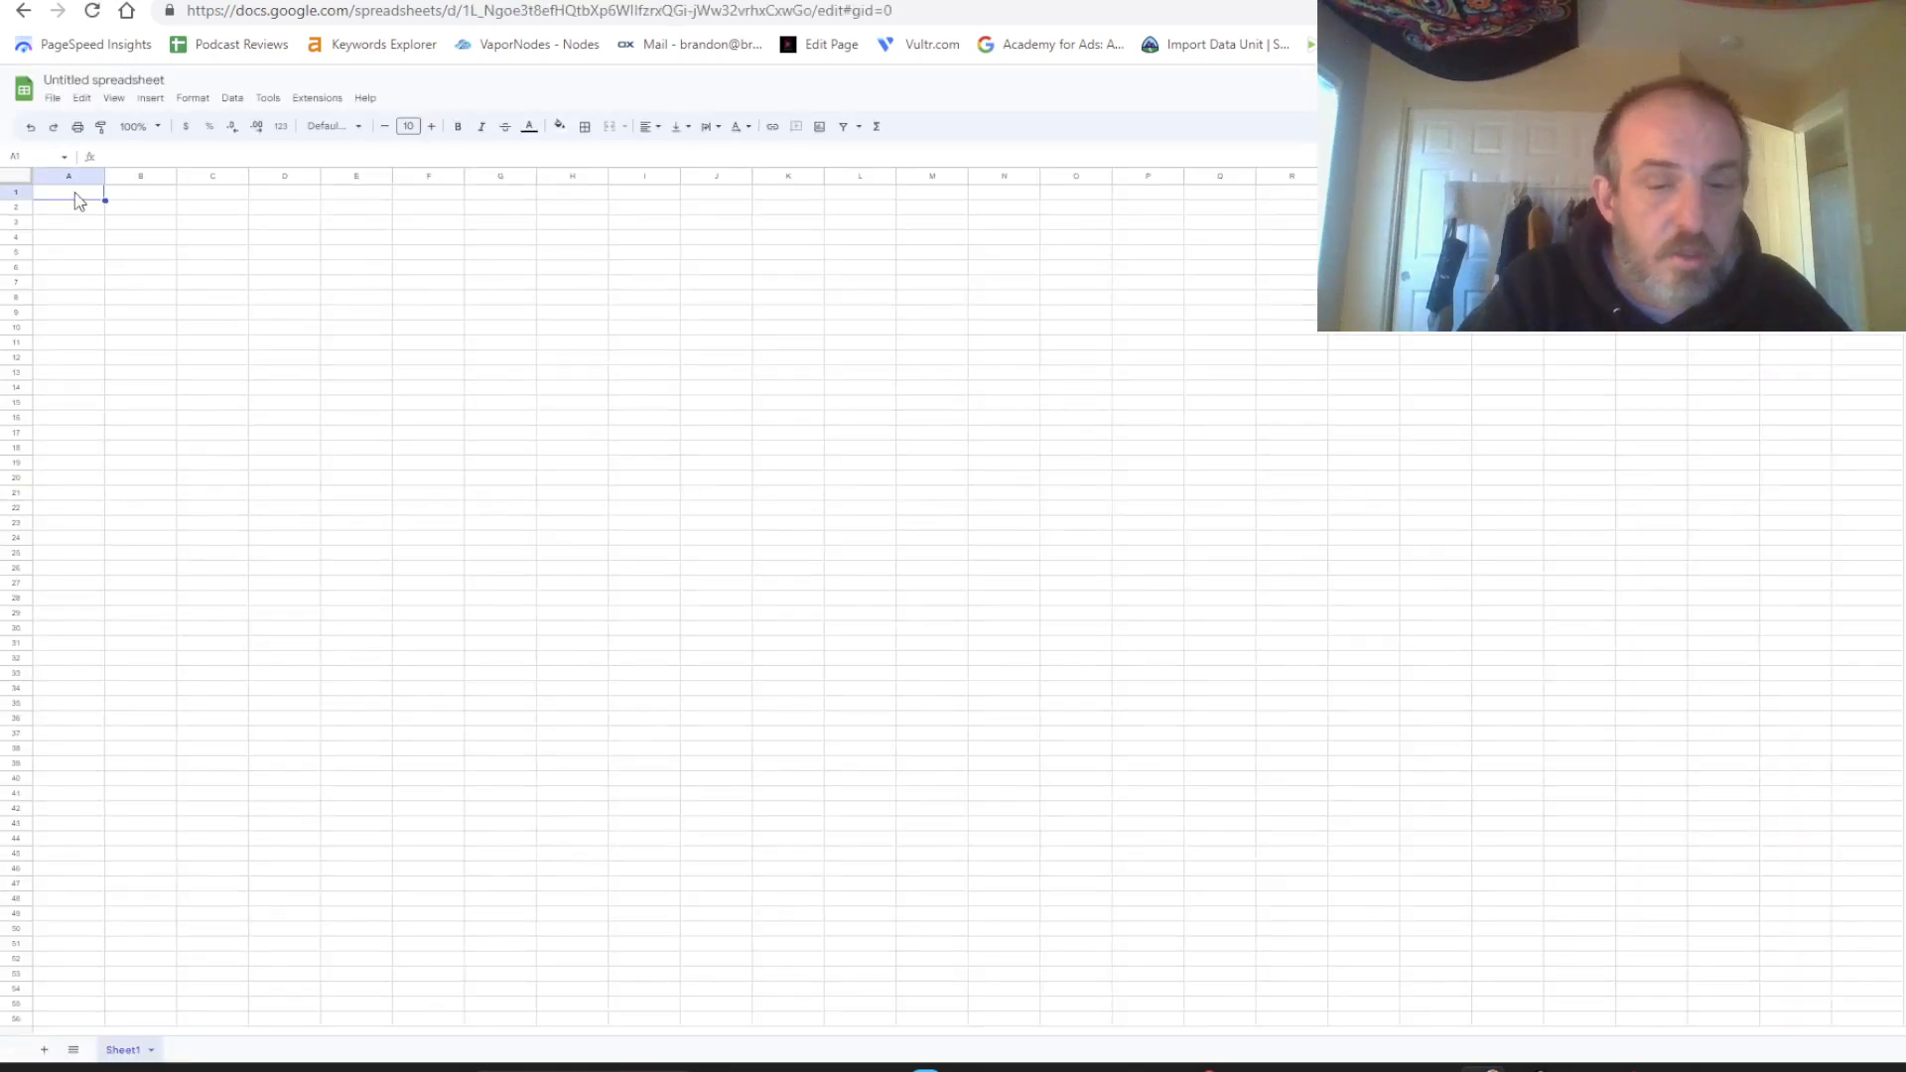
# Enter the label NAICS CODE in A1 and paste the copied code 56174 into B1.
pyautogui.write('NAICS CODE')
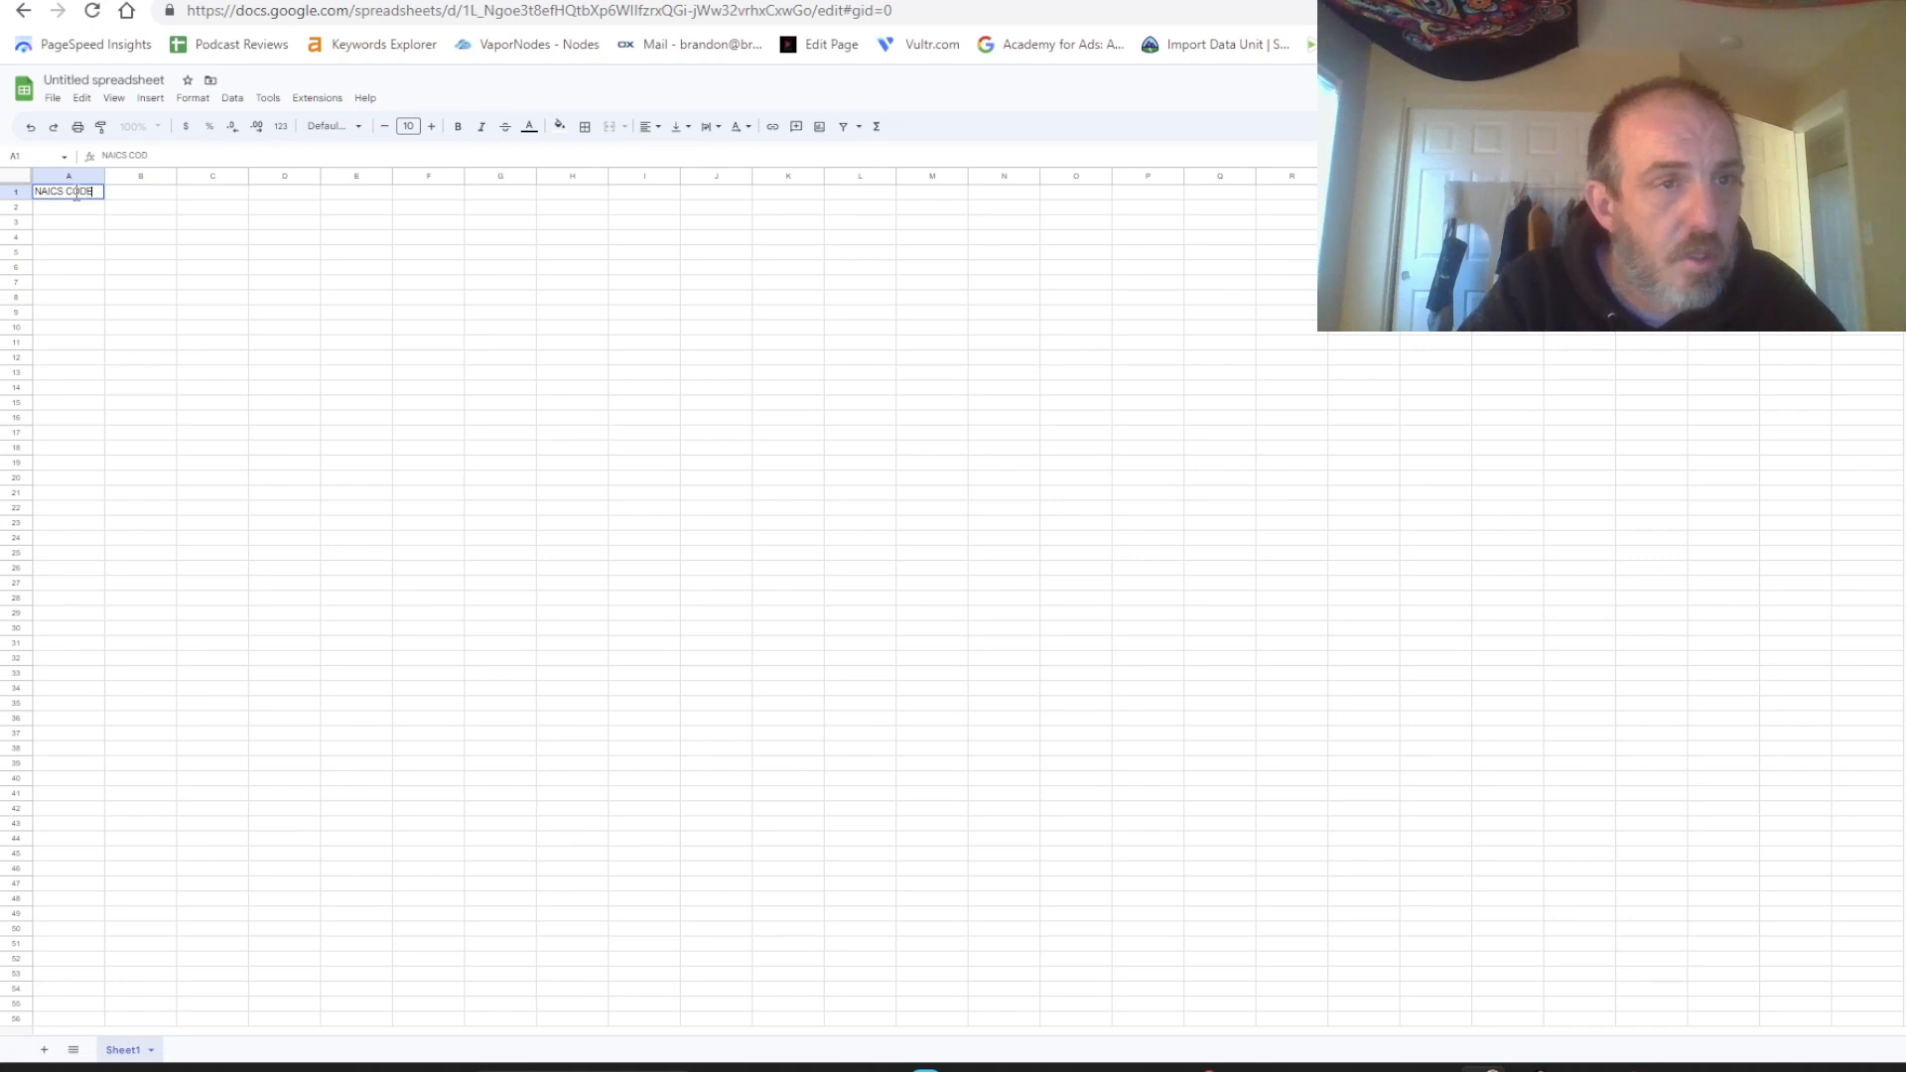
pyautogui.press('Tab')
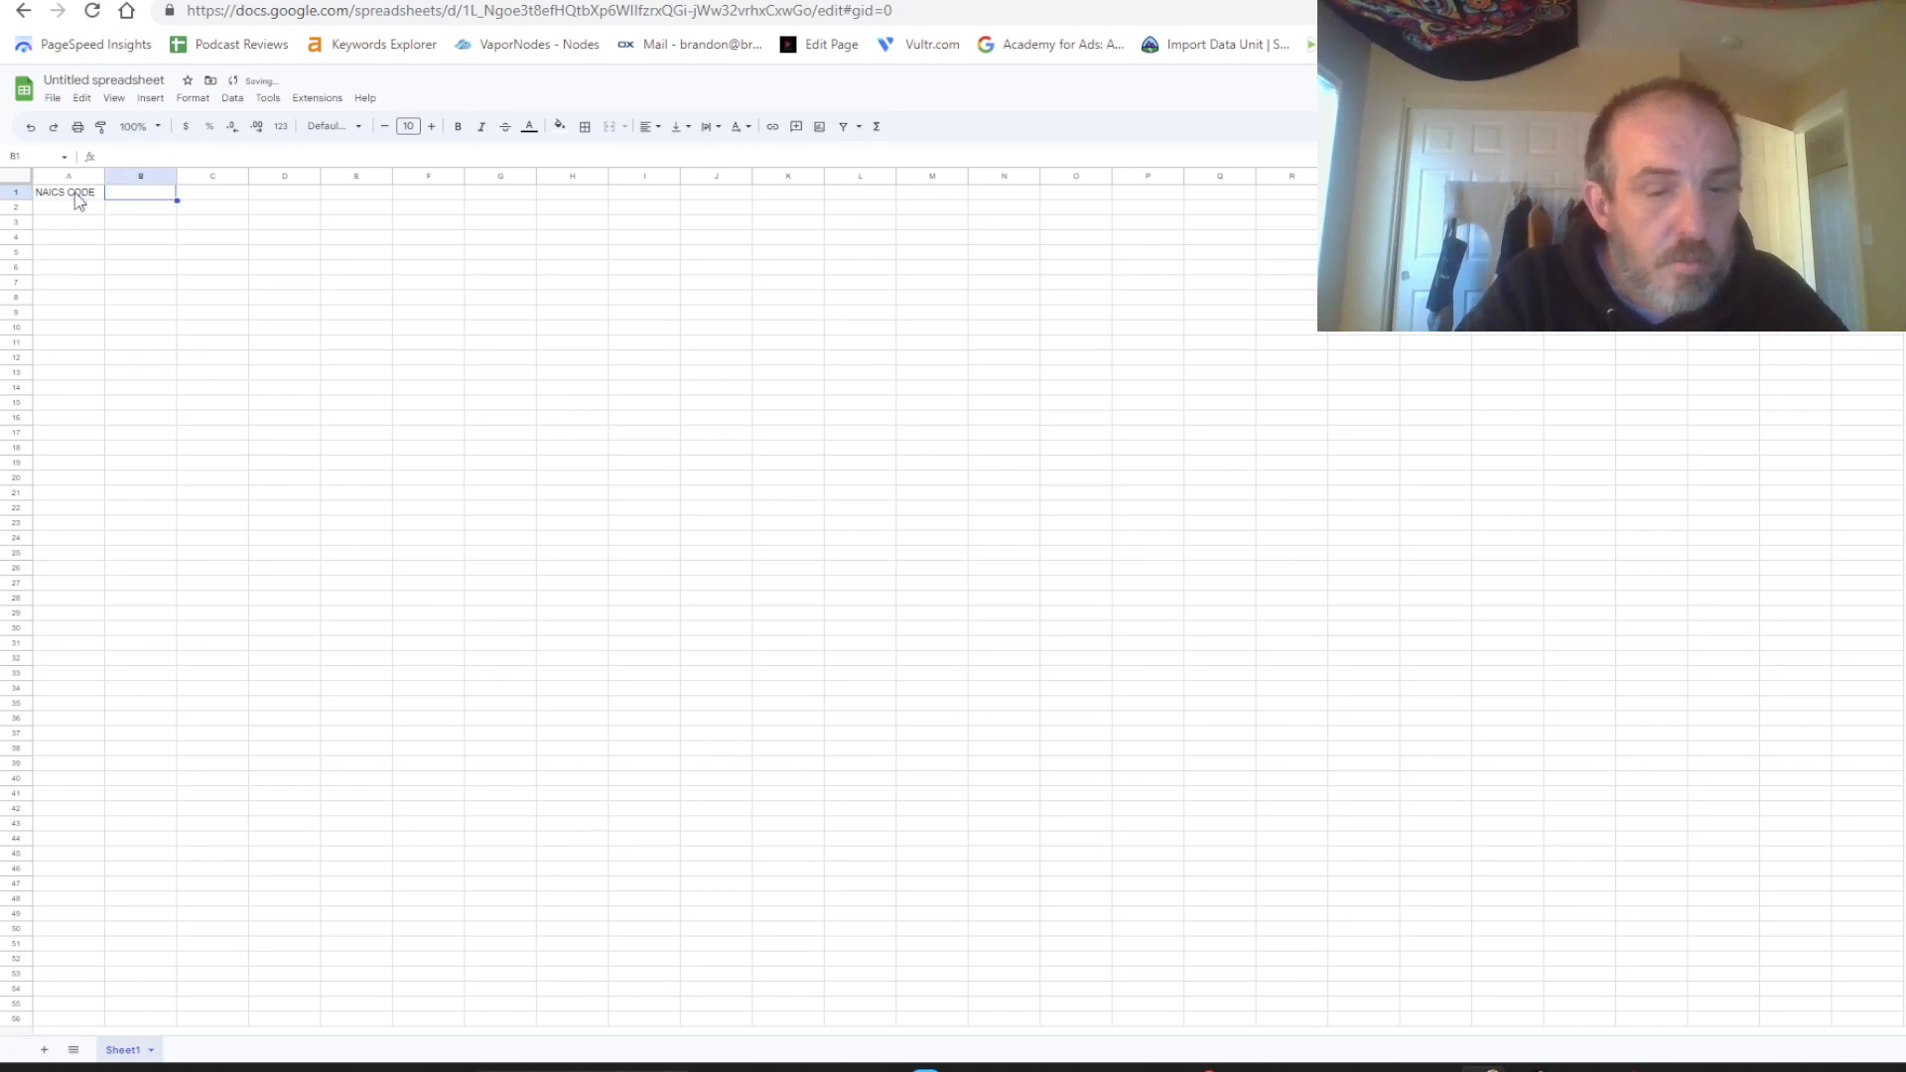
pyautogui.hotkey('ctrl', 'v')
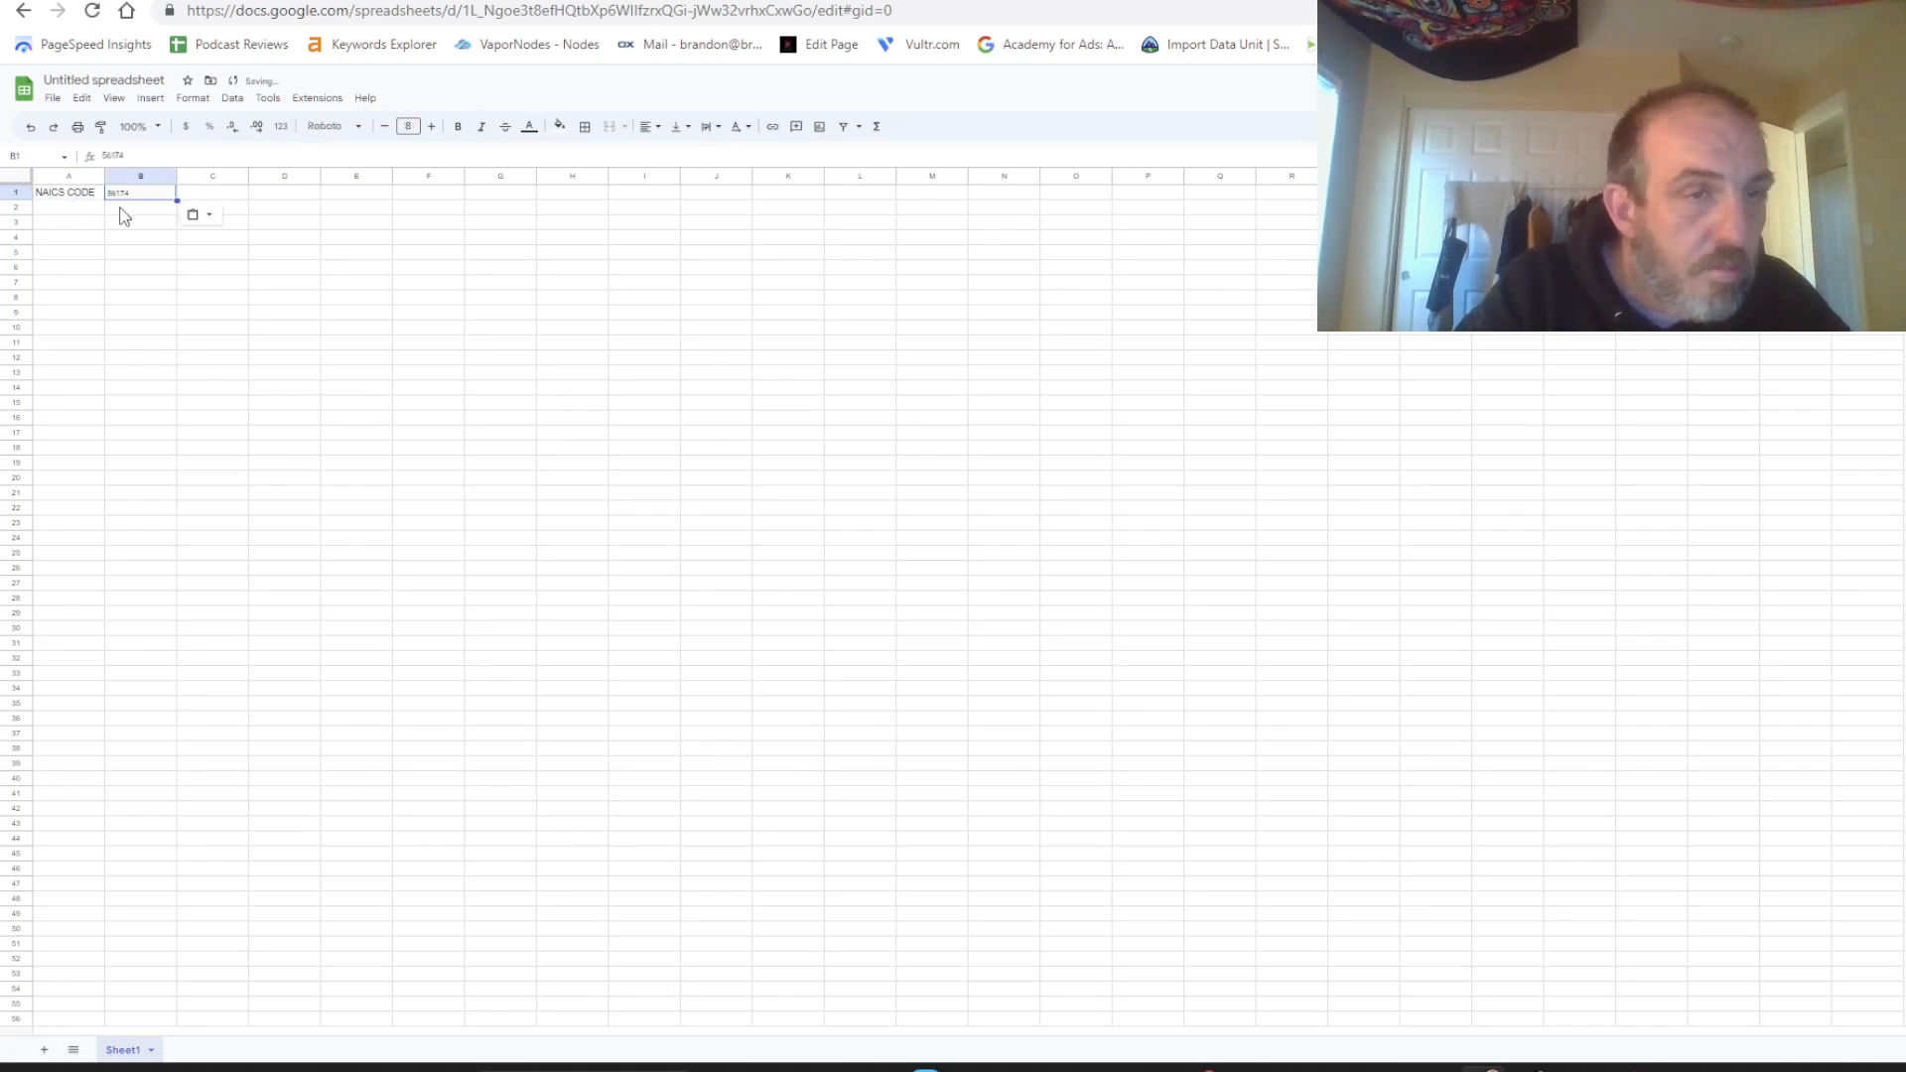
# Enlarge the font of the pasted NAICS code in B1 by several sizes.
pyautogui.click(433, 127)
pyautogui.click(433, 127)
pyautogui.click(433, 127)
pyautogui.click(432, 127)
pyautogui.click(431, 127)
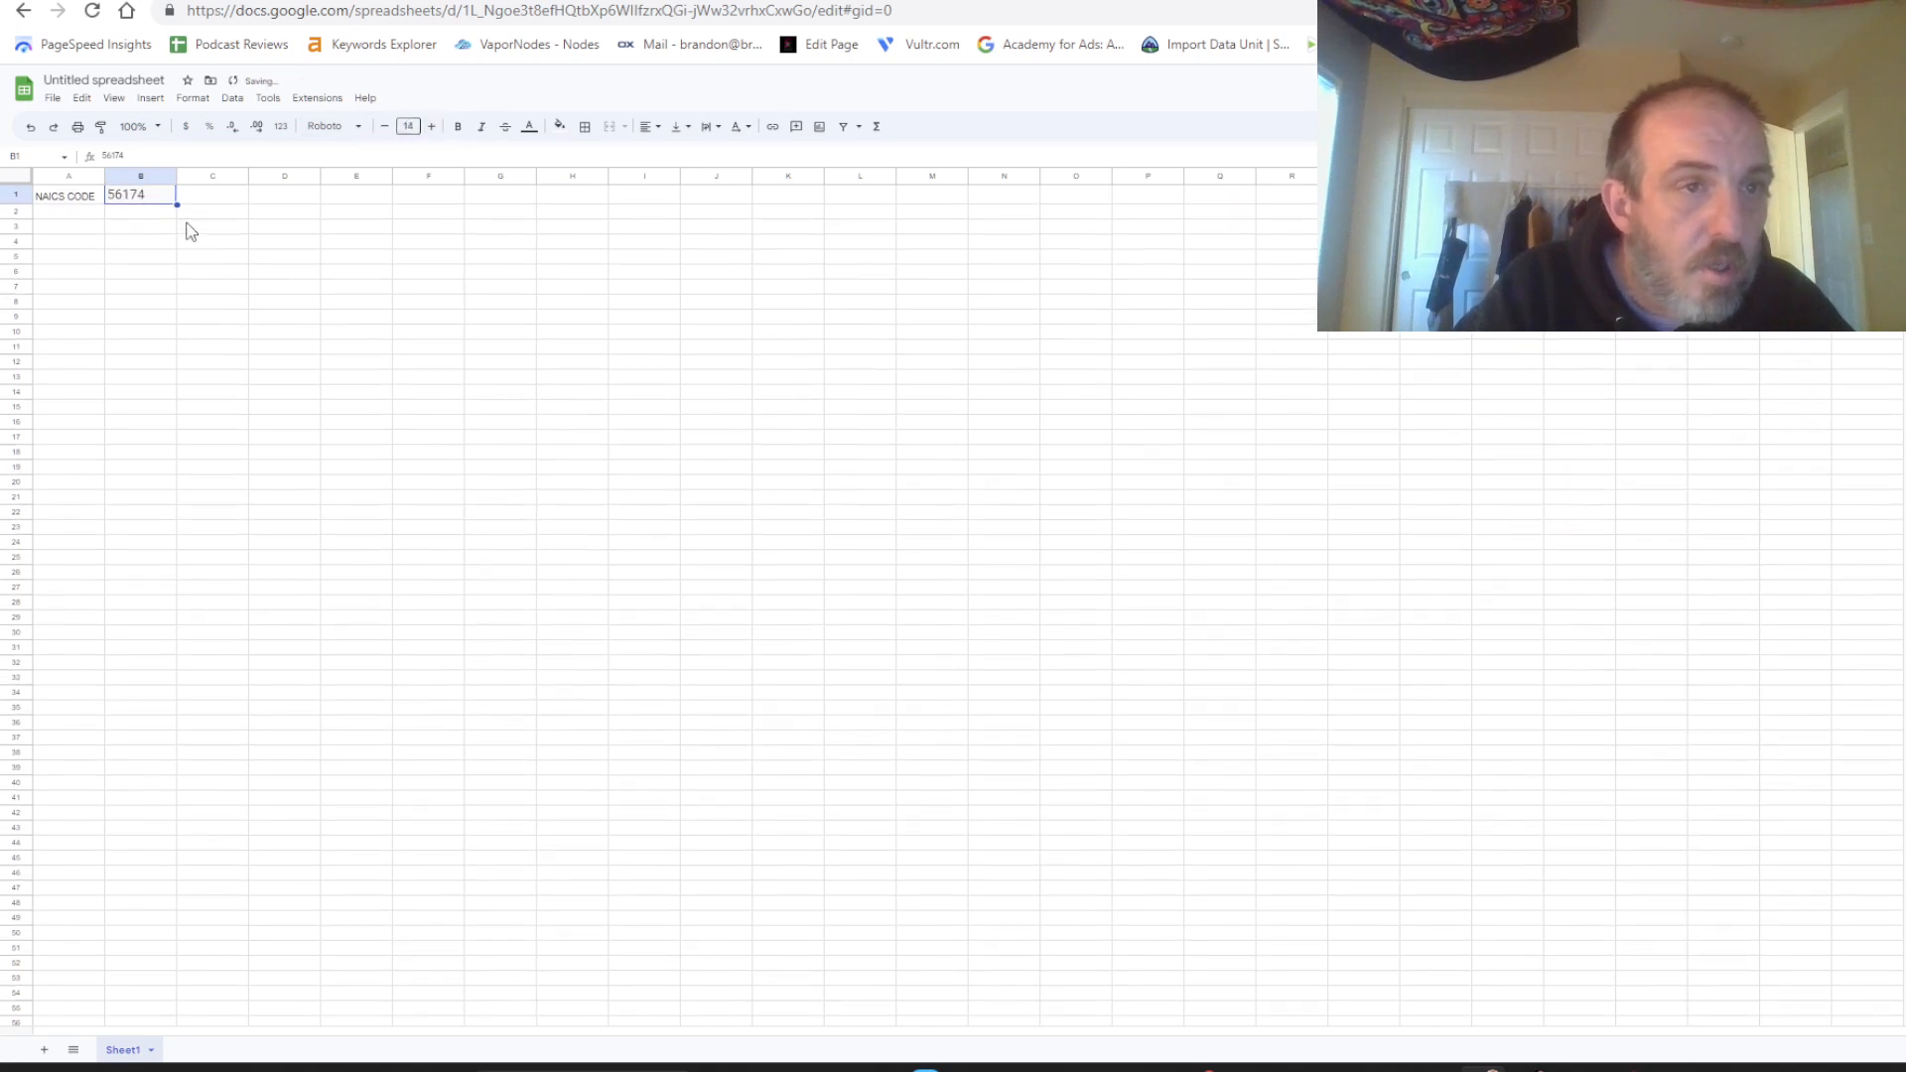
# Enter the row labels Type of Business, Revenue and Profit in cells A2 to A4.
pyautogui.click(76, 213)
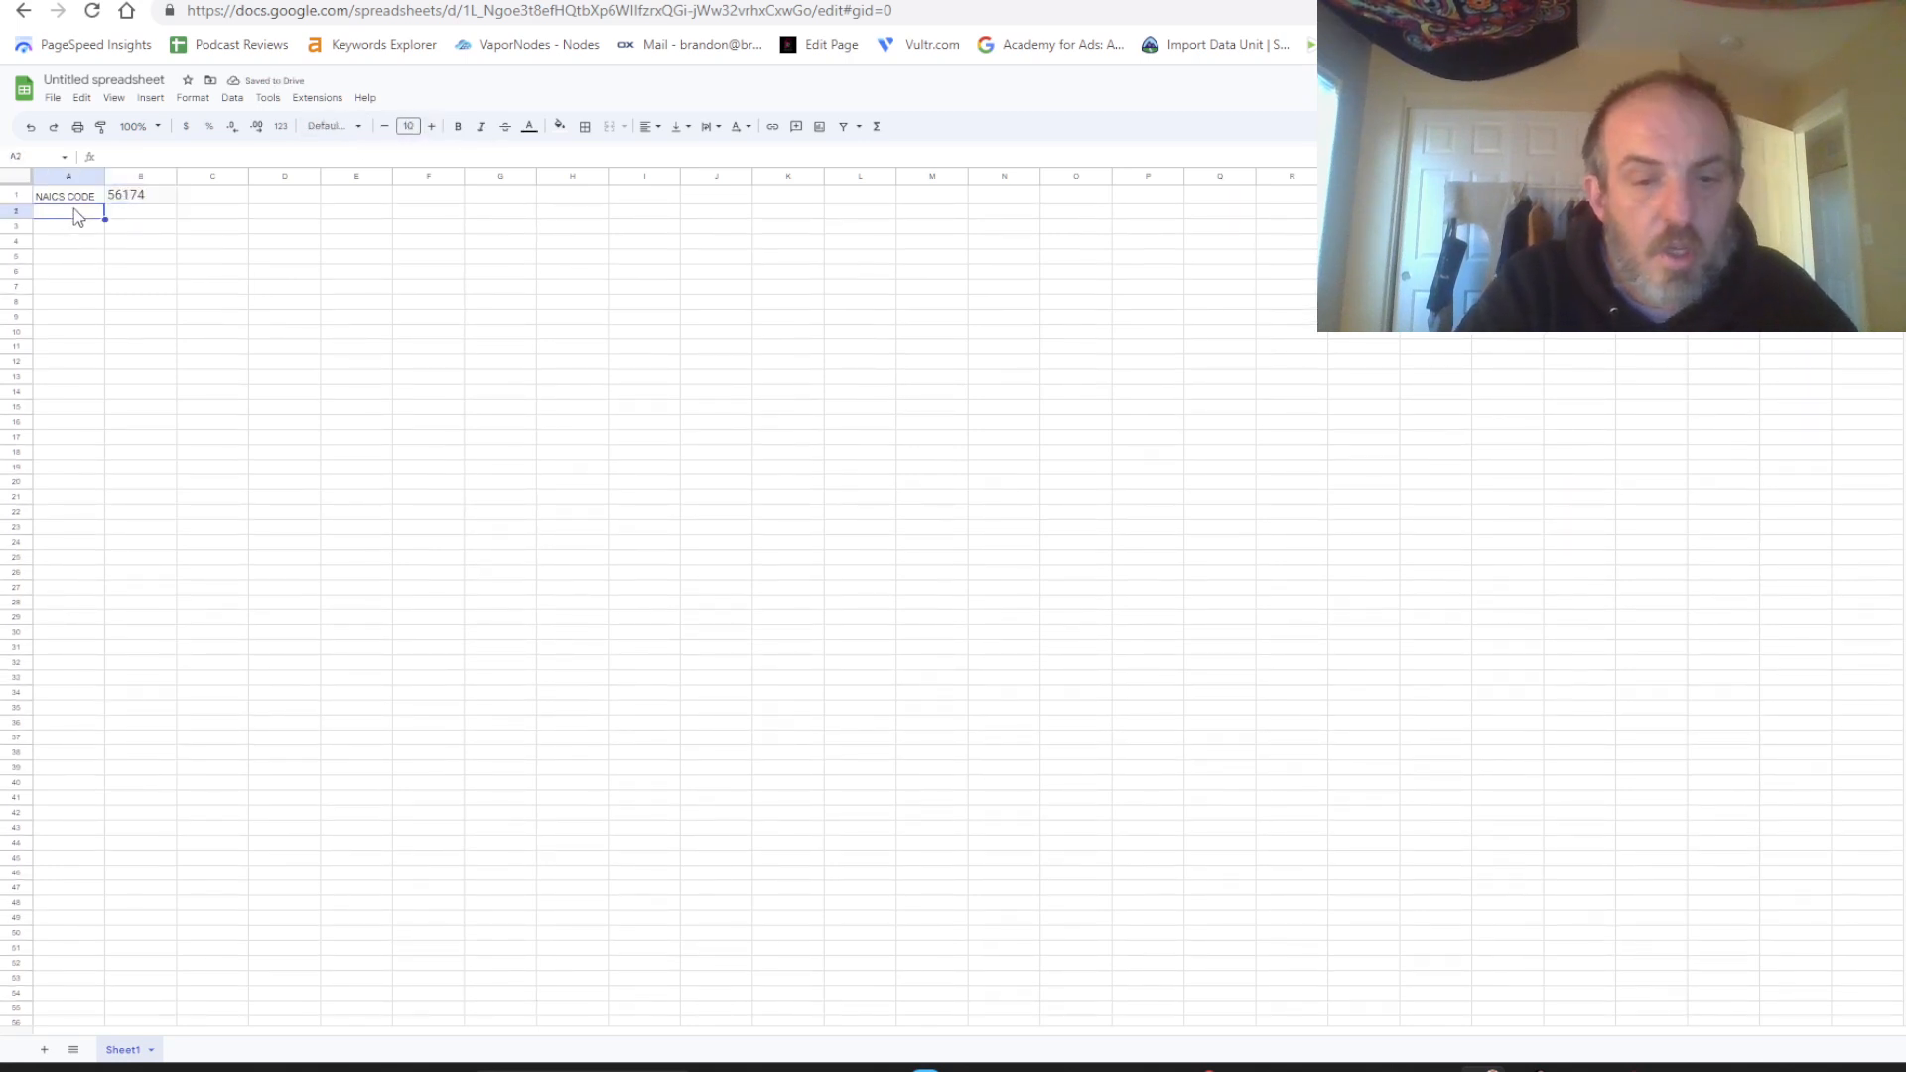
pyautogui.write('Type of')
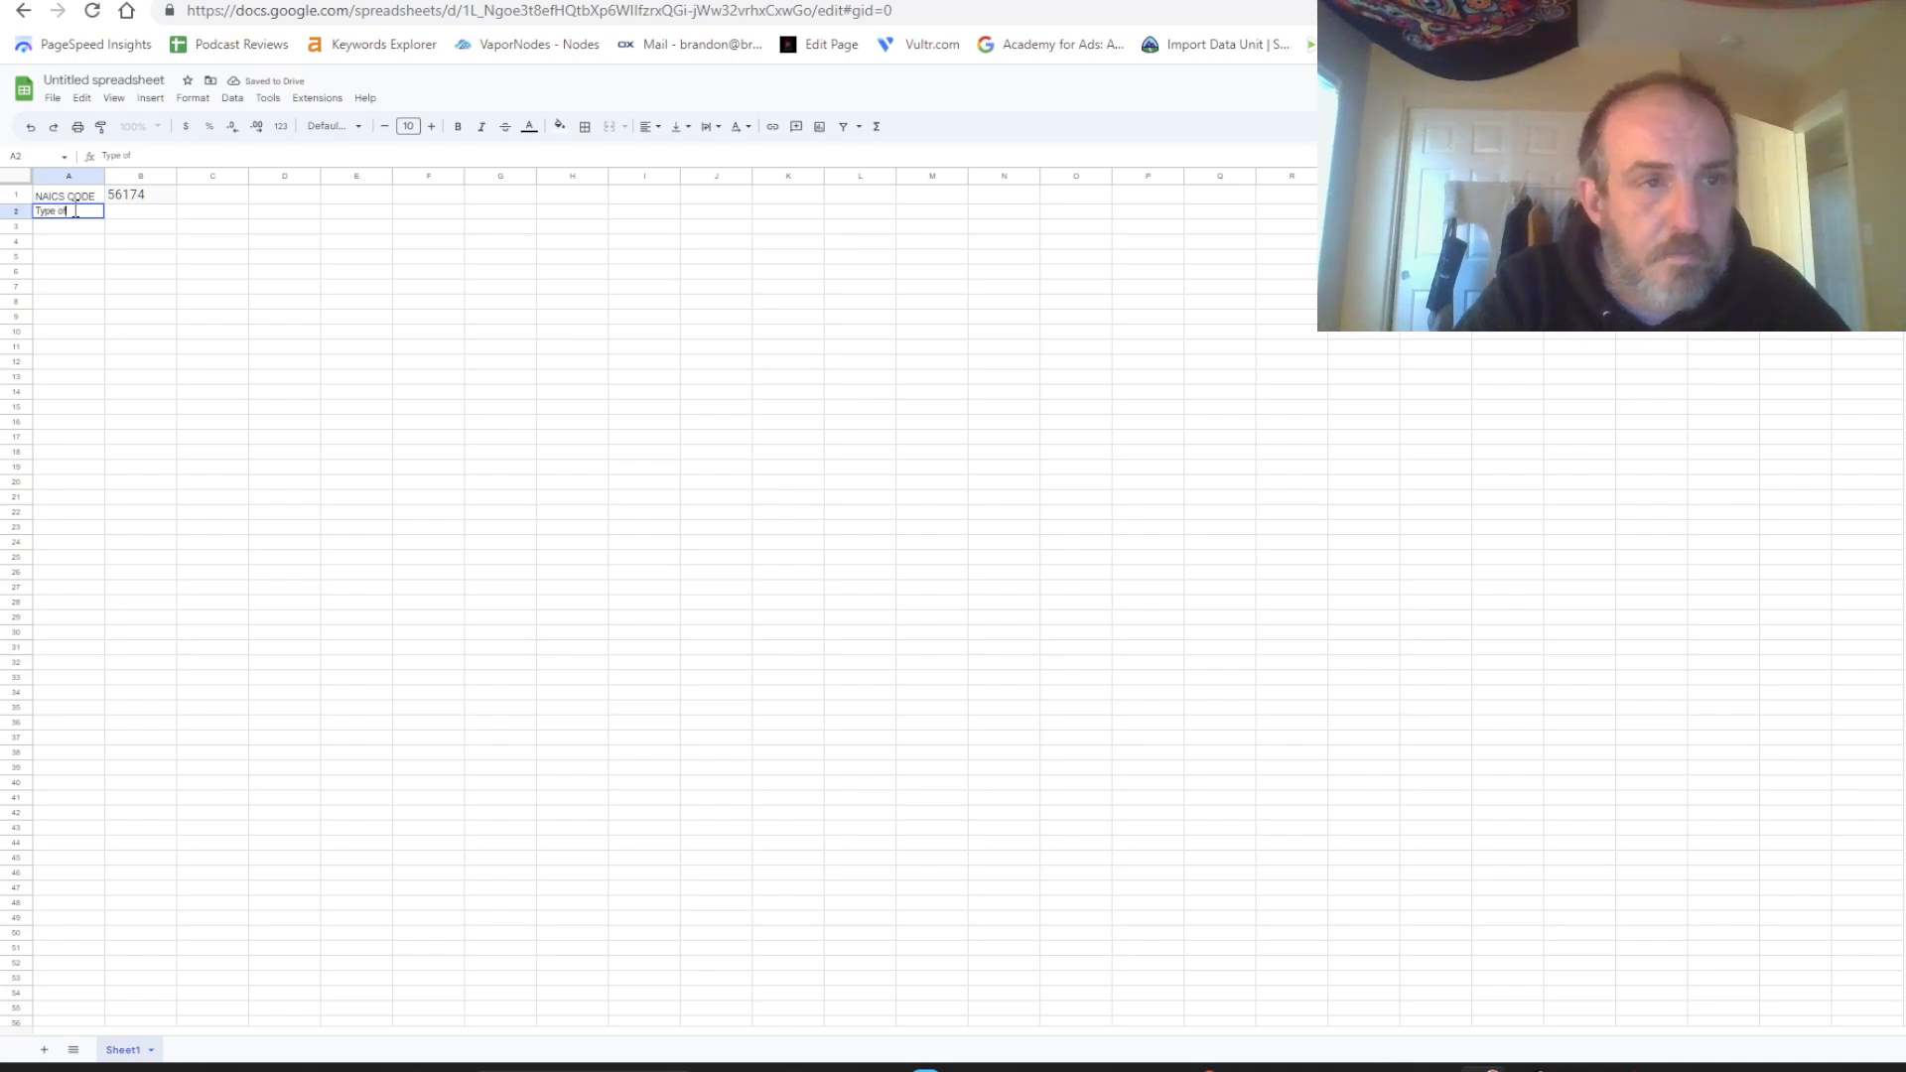
pyautogui.write(' Busine')
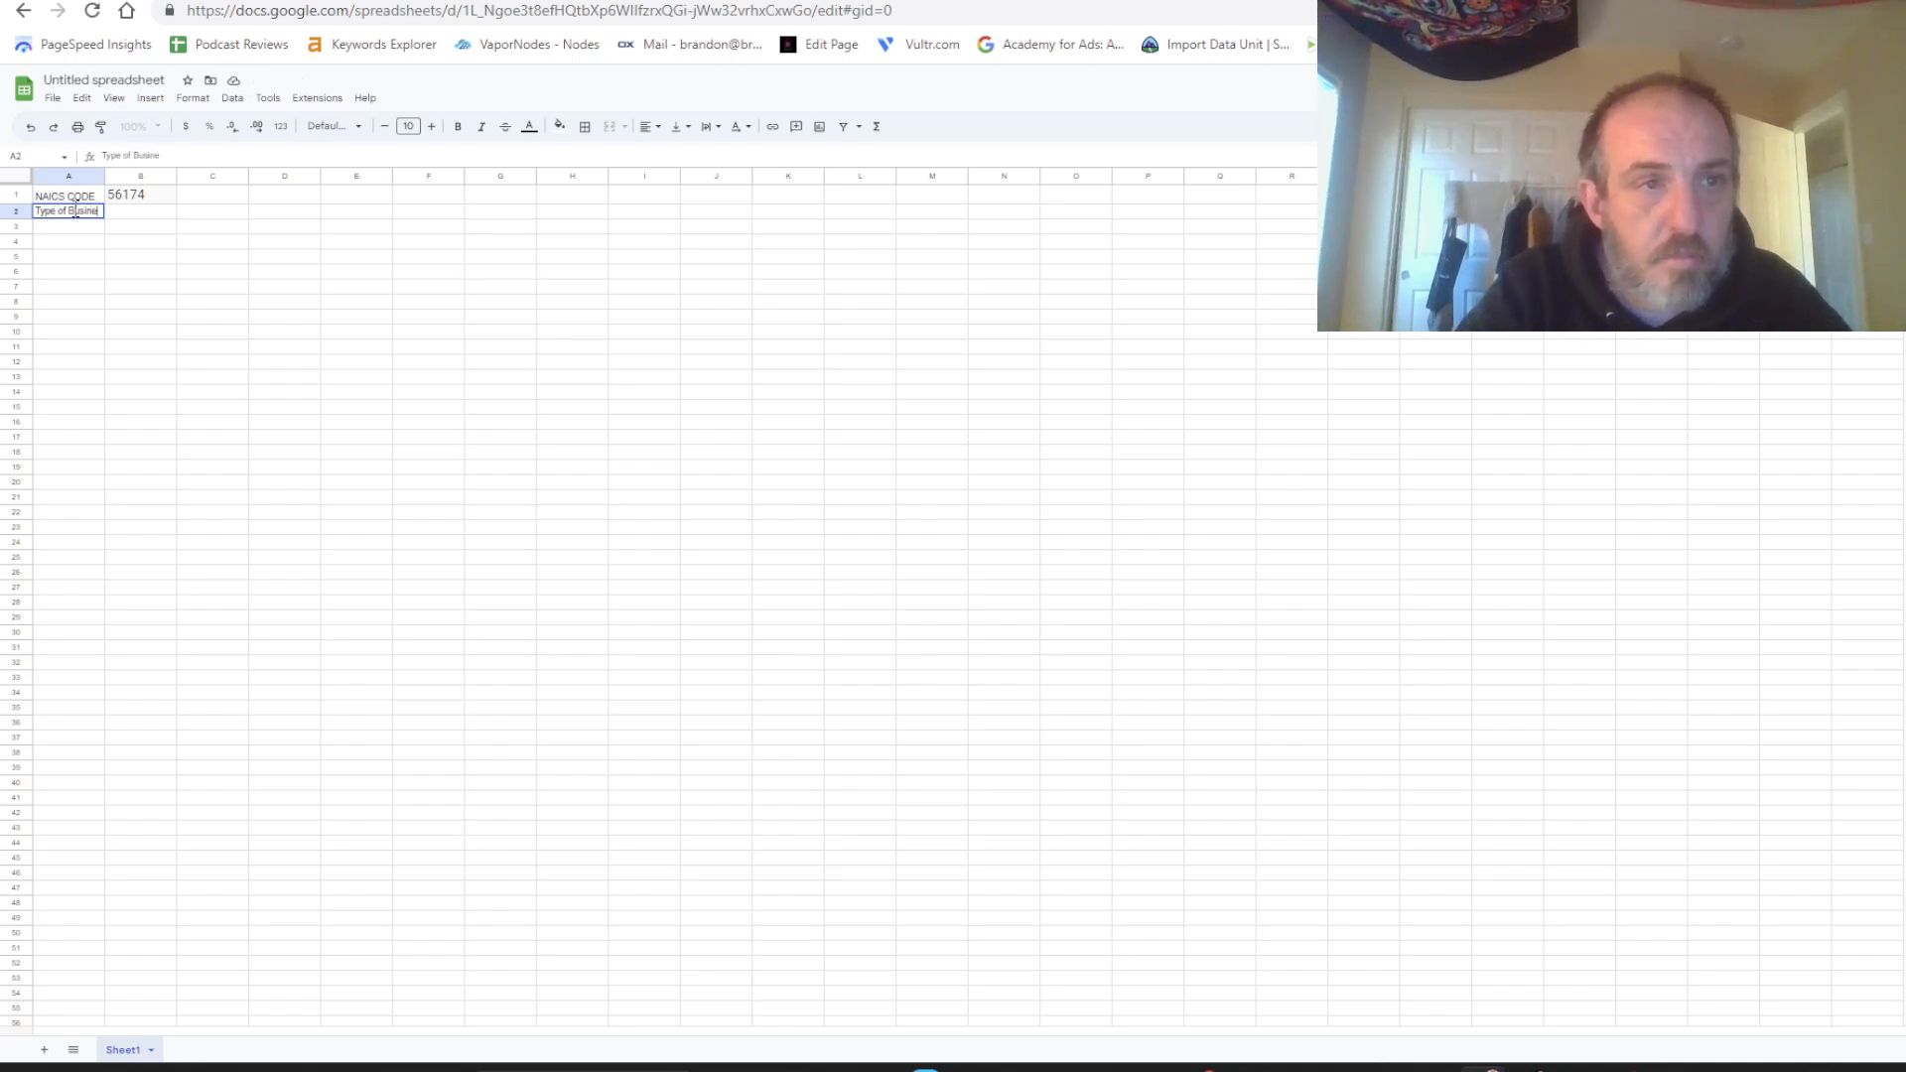
pyautogui.write('ss')
pyautogui.press('Return')
pyautogui.write('R')
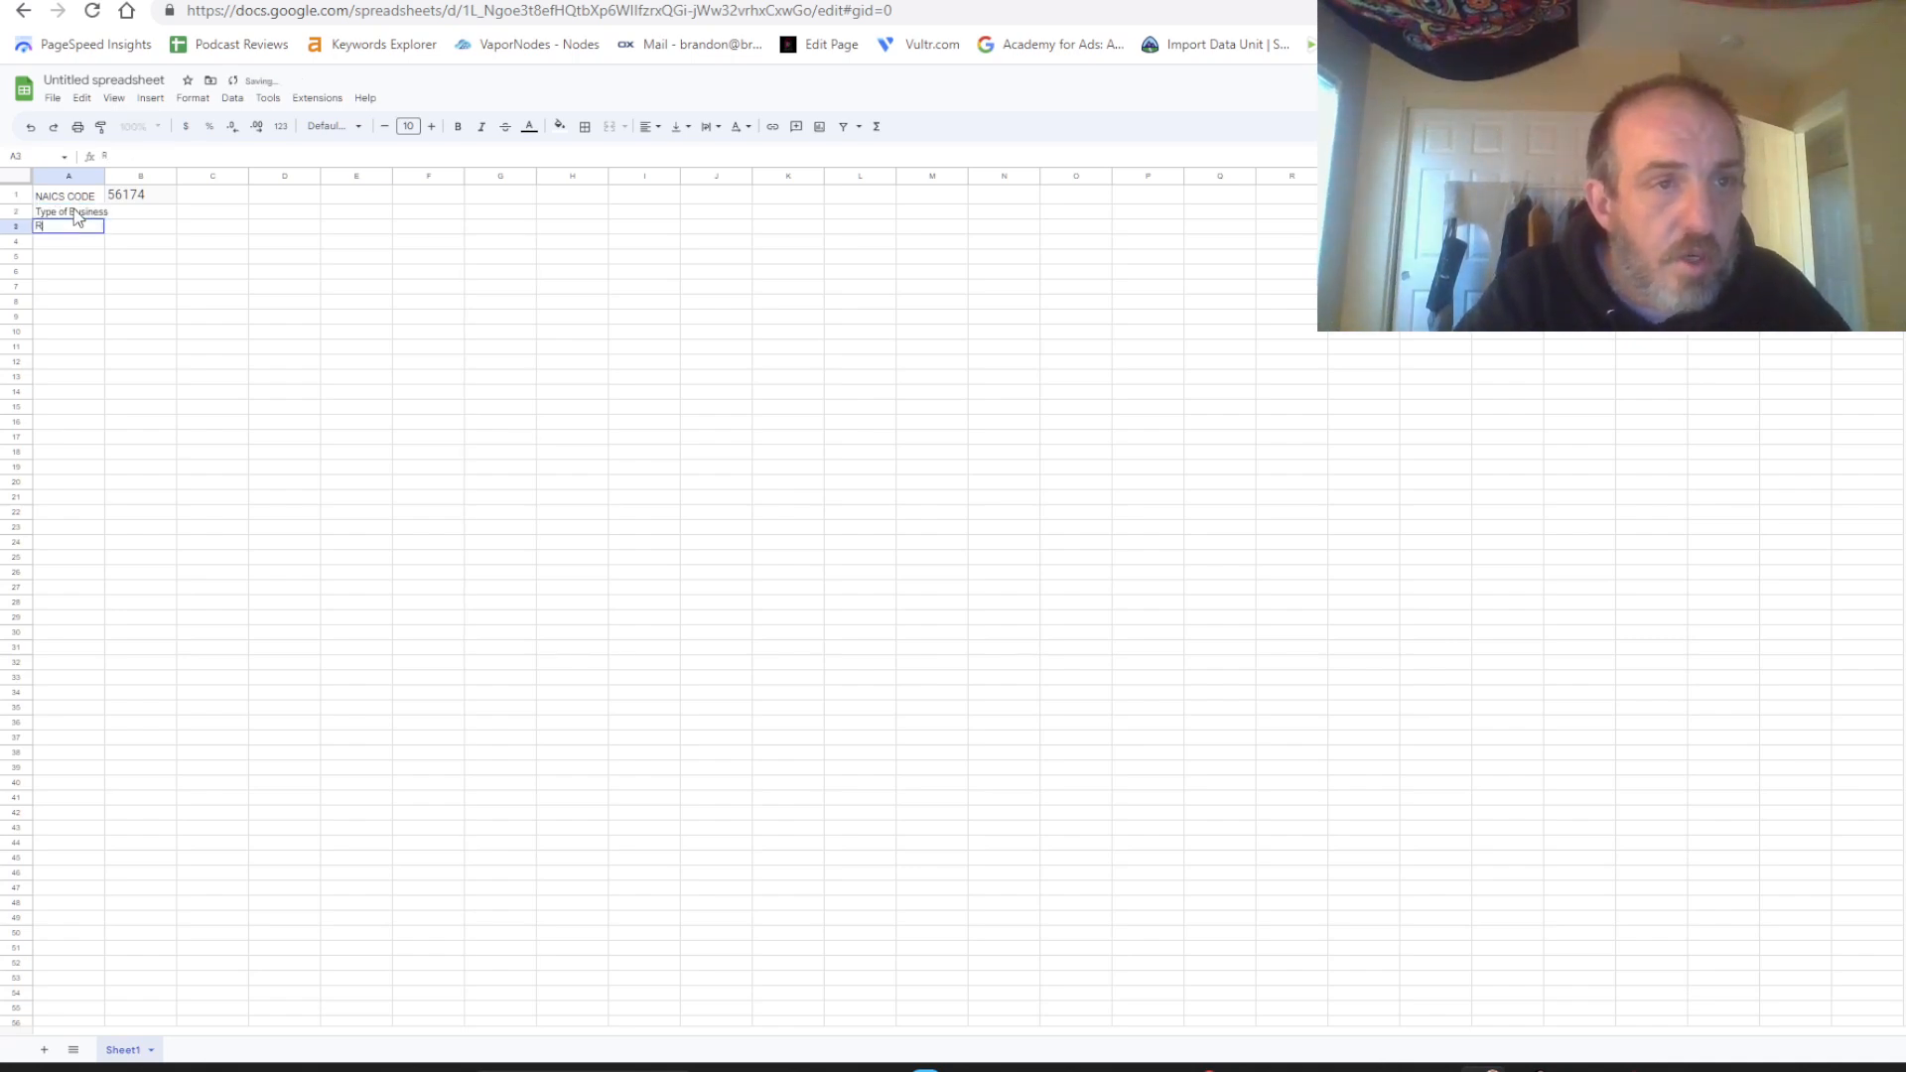
pyautogui.write('evenue')
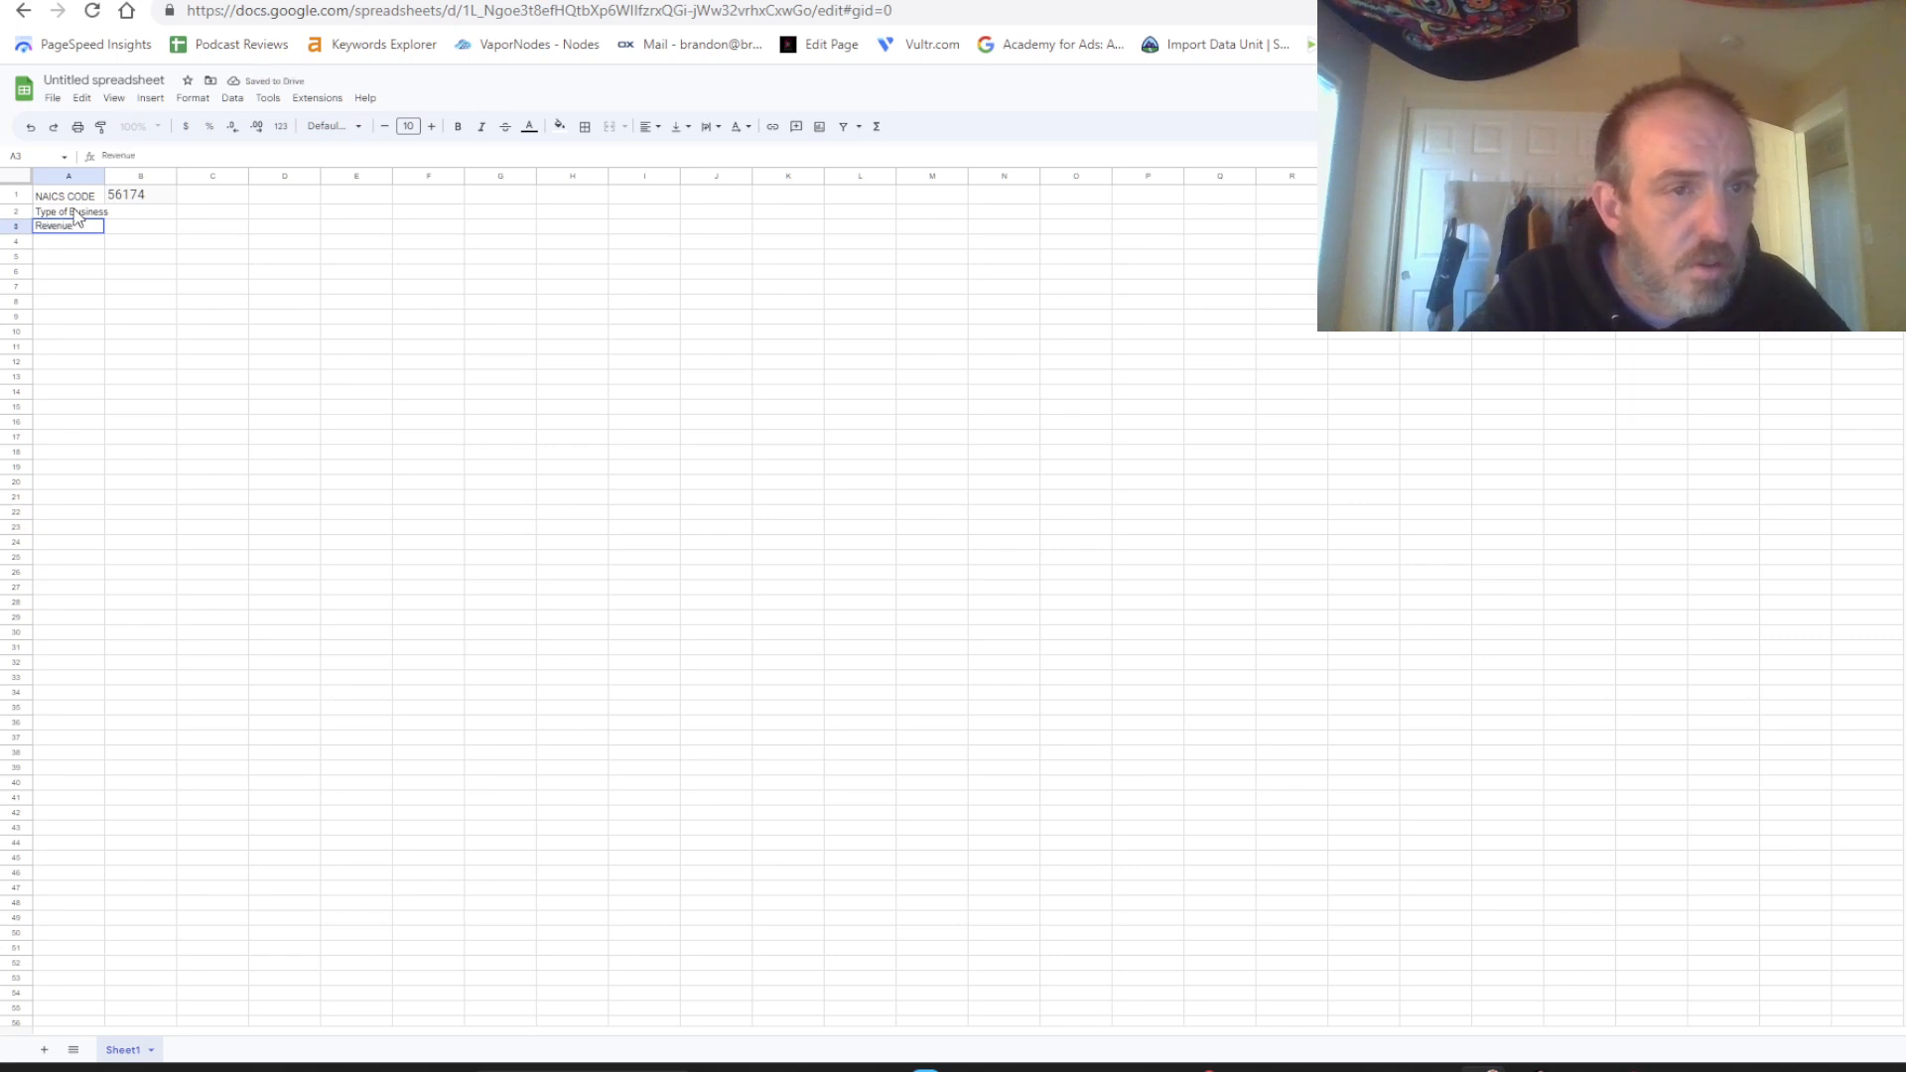
pyautogui.press('Return')
pyautogui.write('Profit')
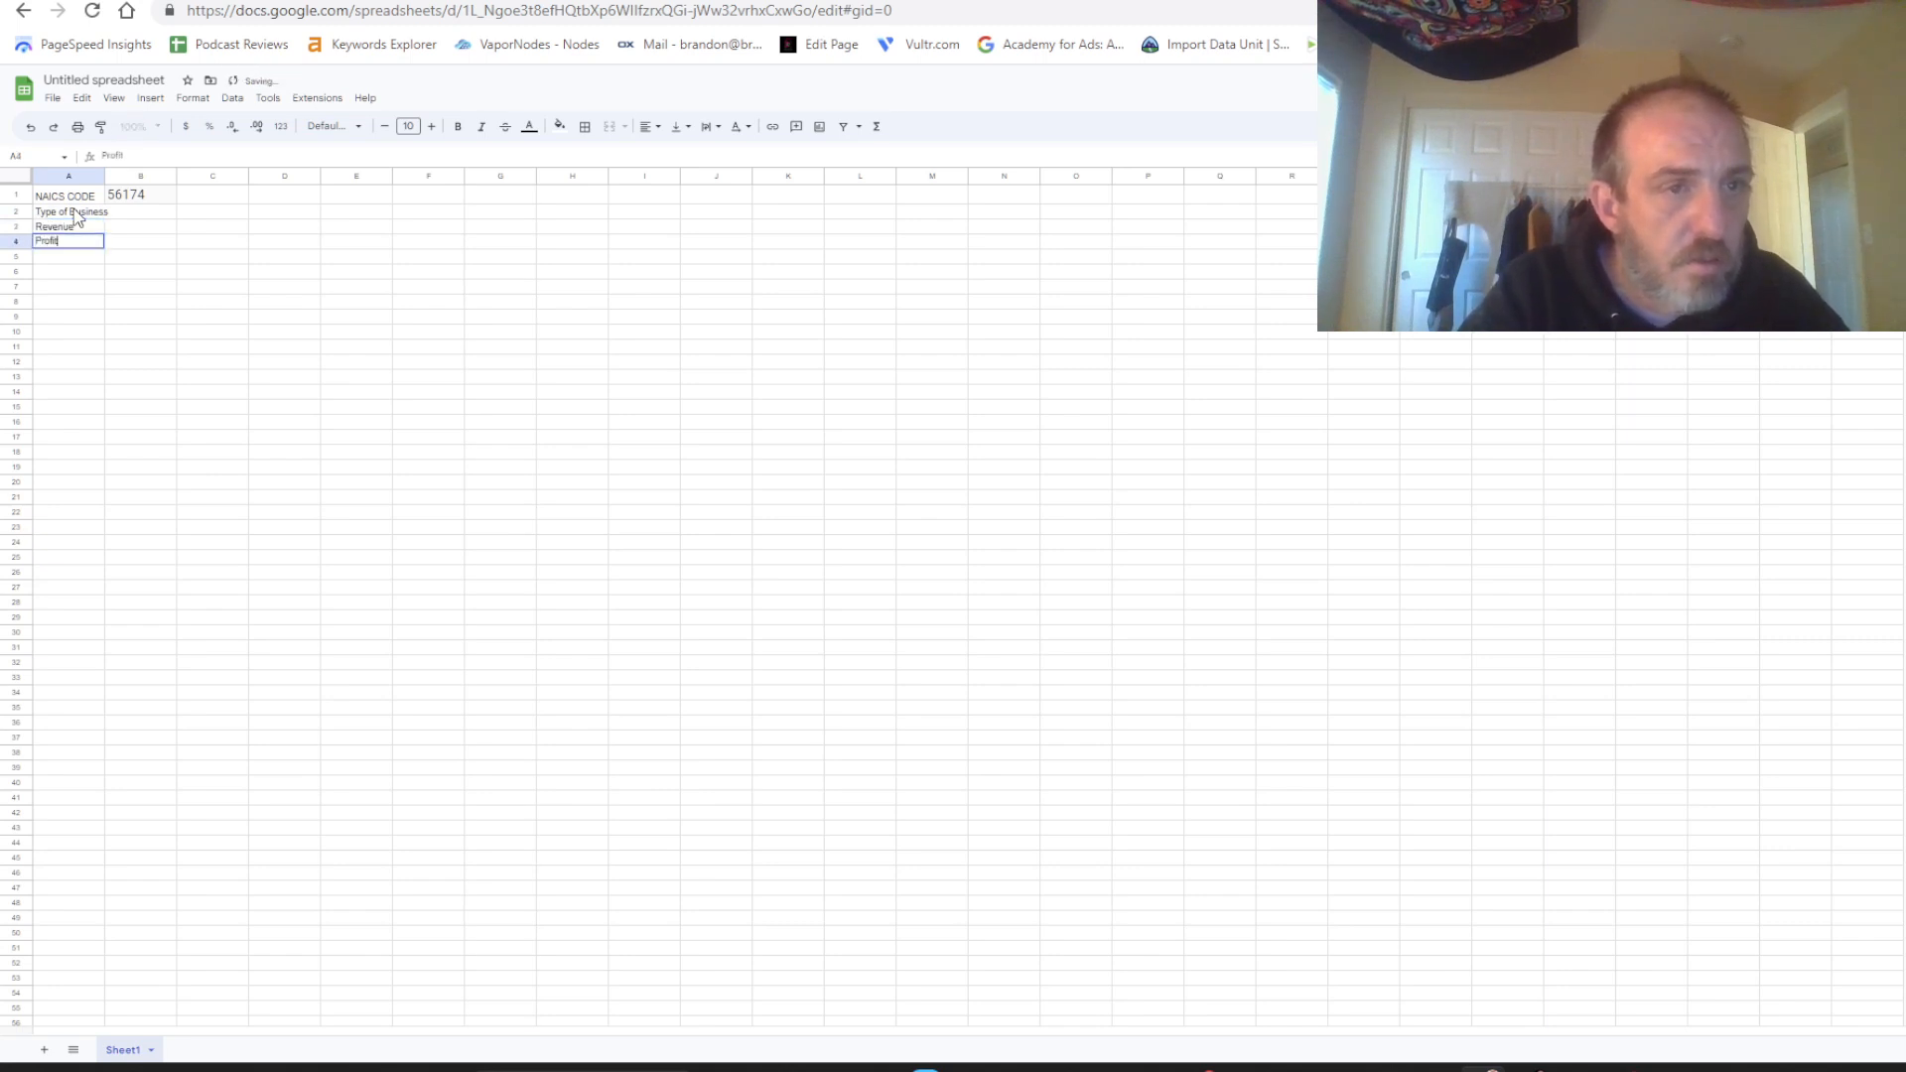
pyautogui.press('Return')
# Add the row label Number of Companies in the Industry in A5.
pyautogui.write('Numbe')
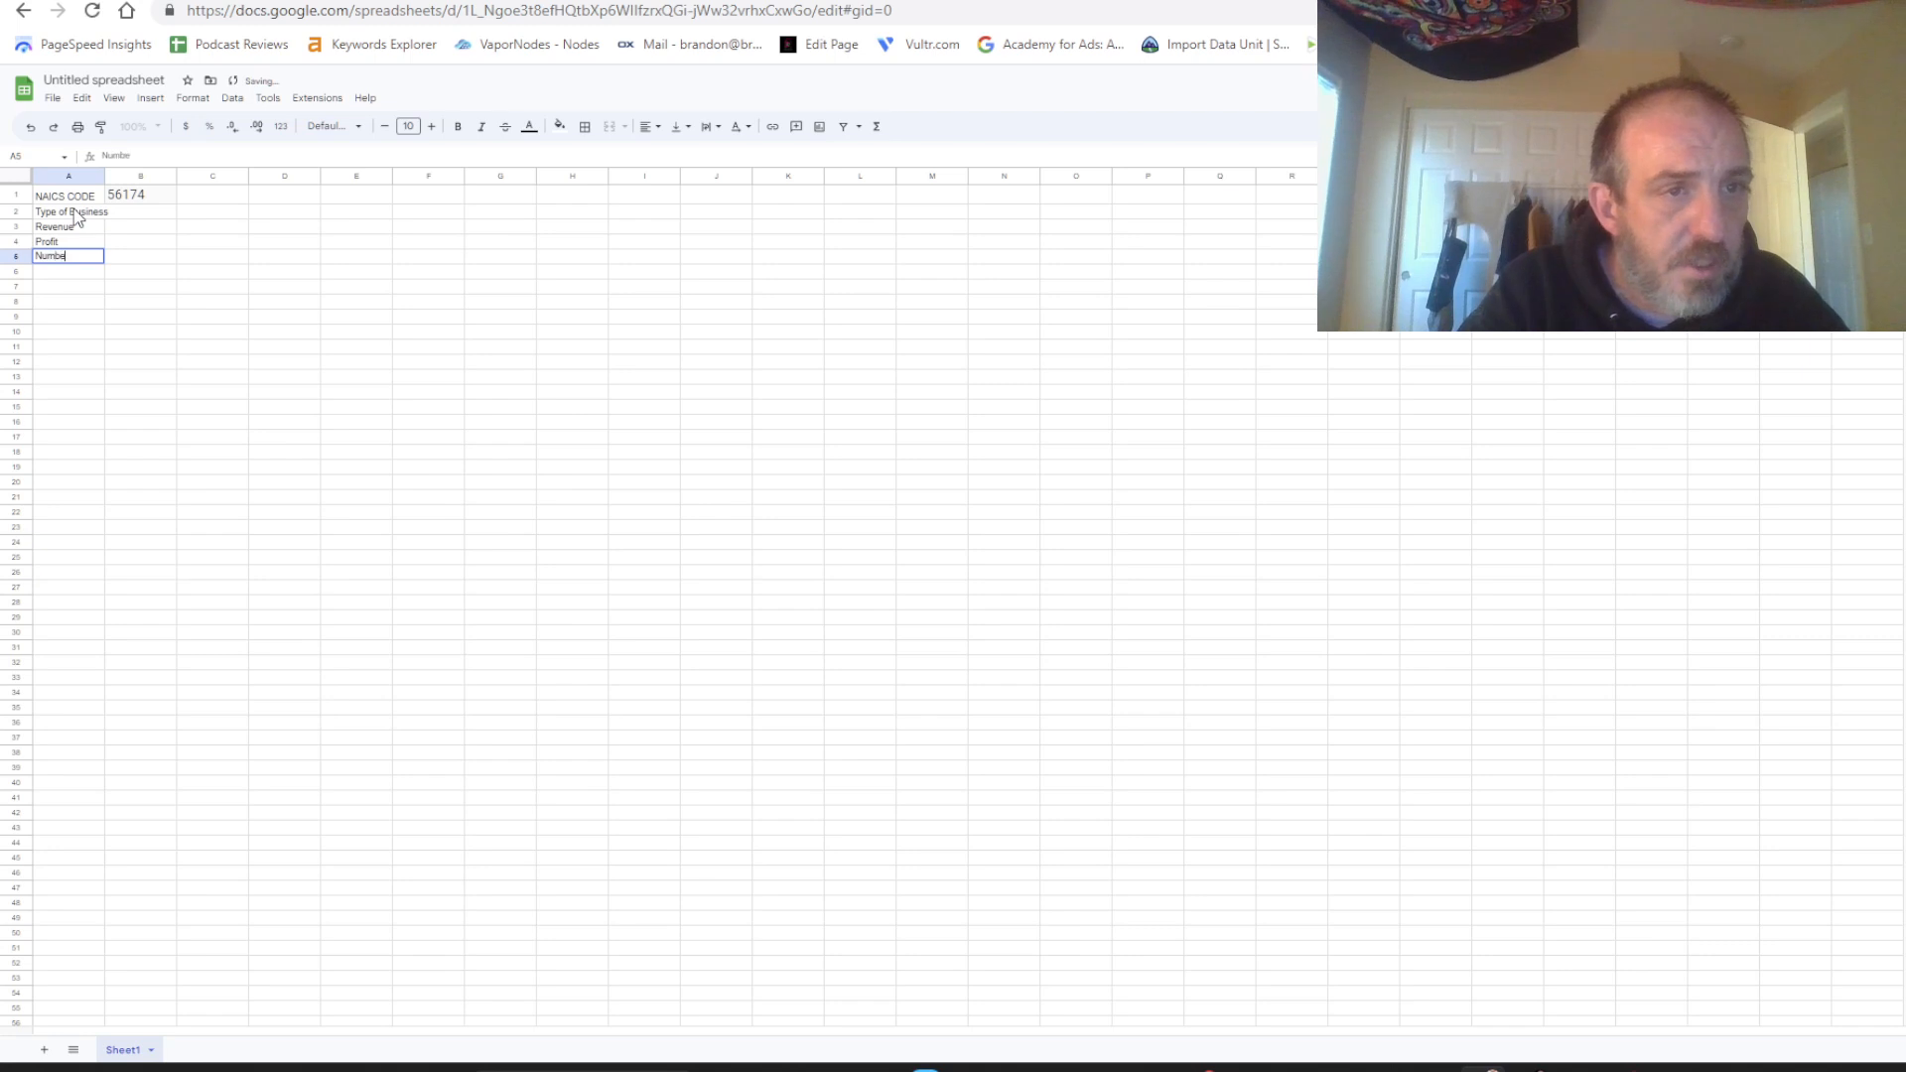
pyautogui.write('r of C')
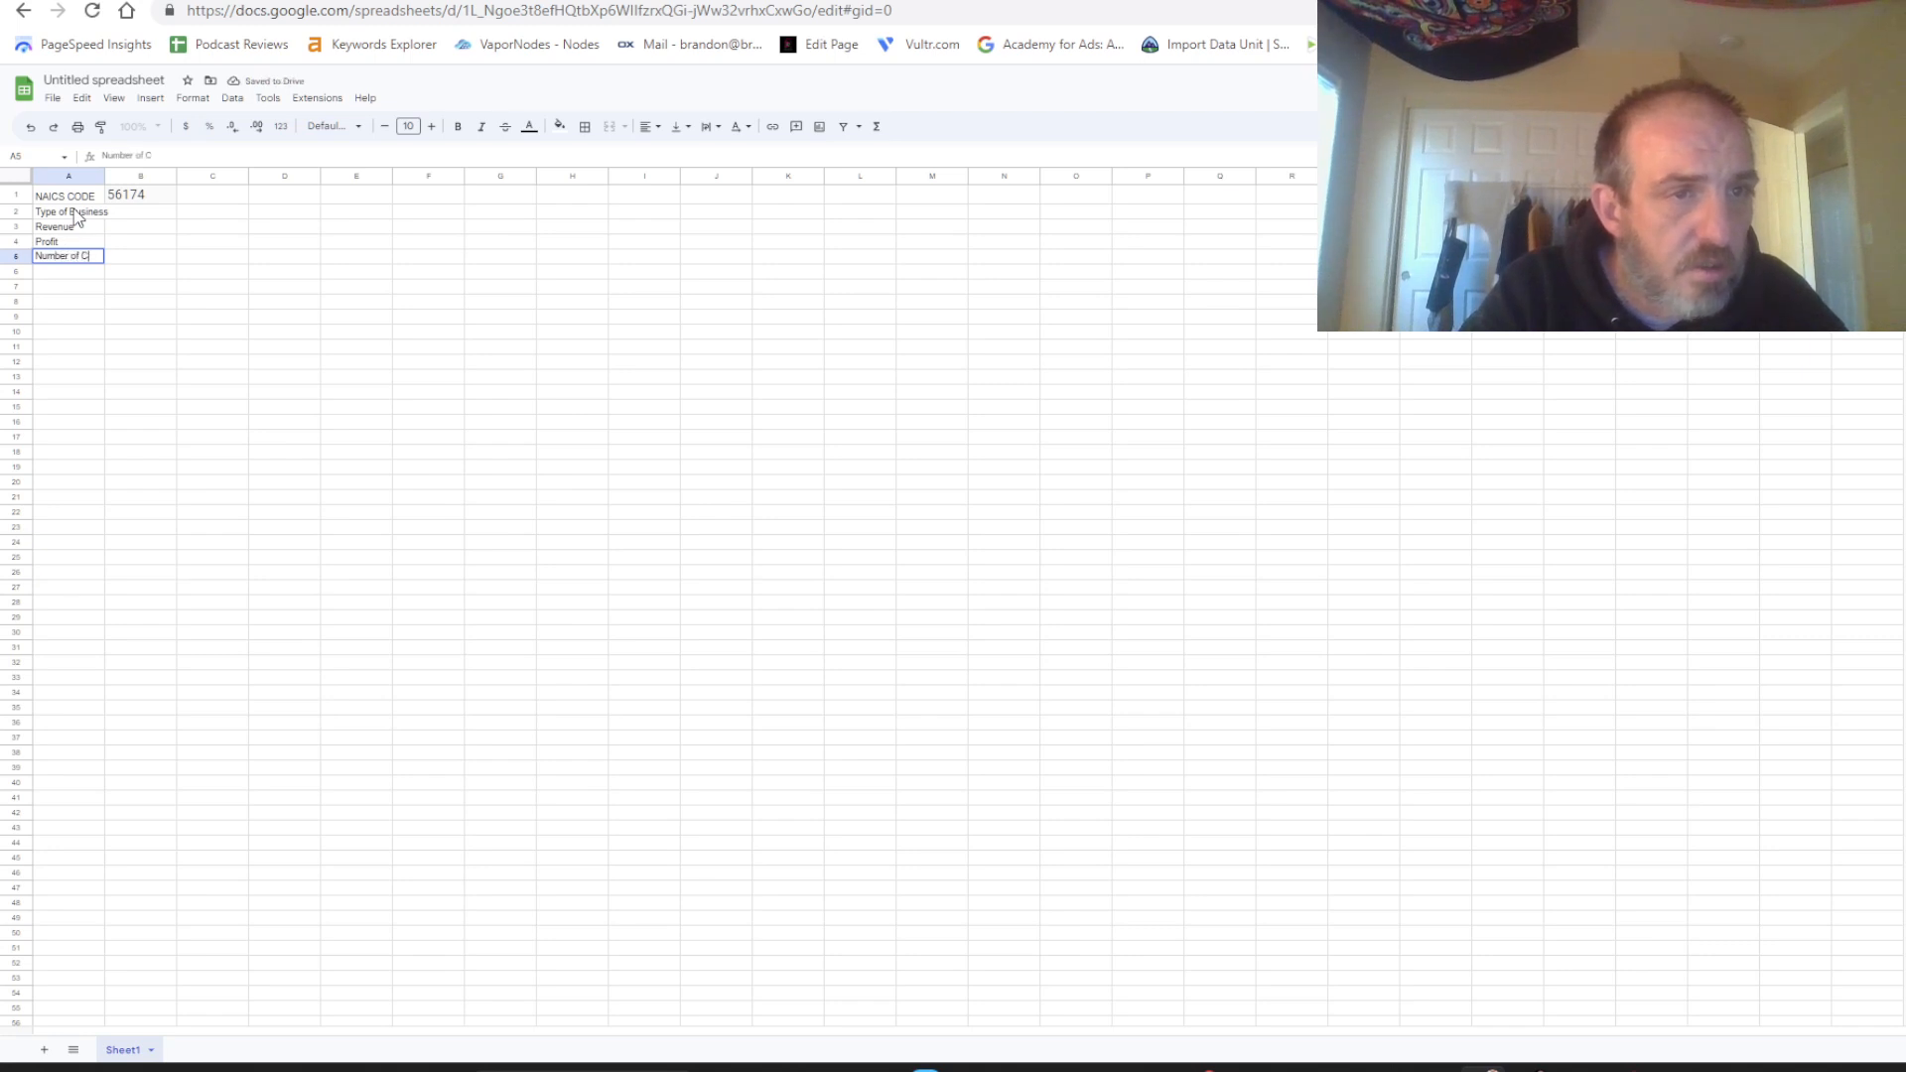
pyautogui.write('ompanies in th')
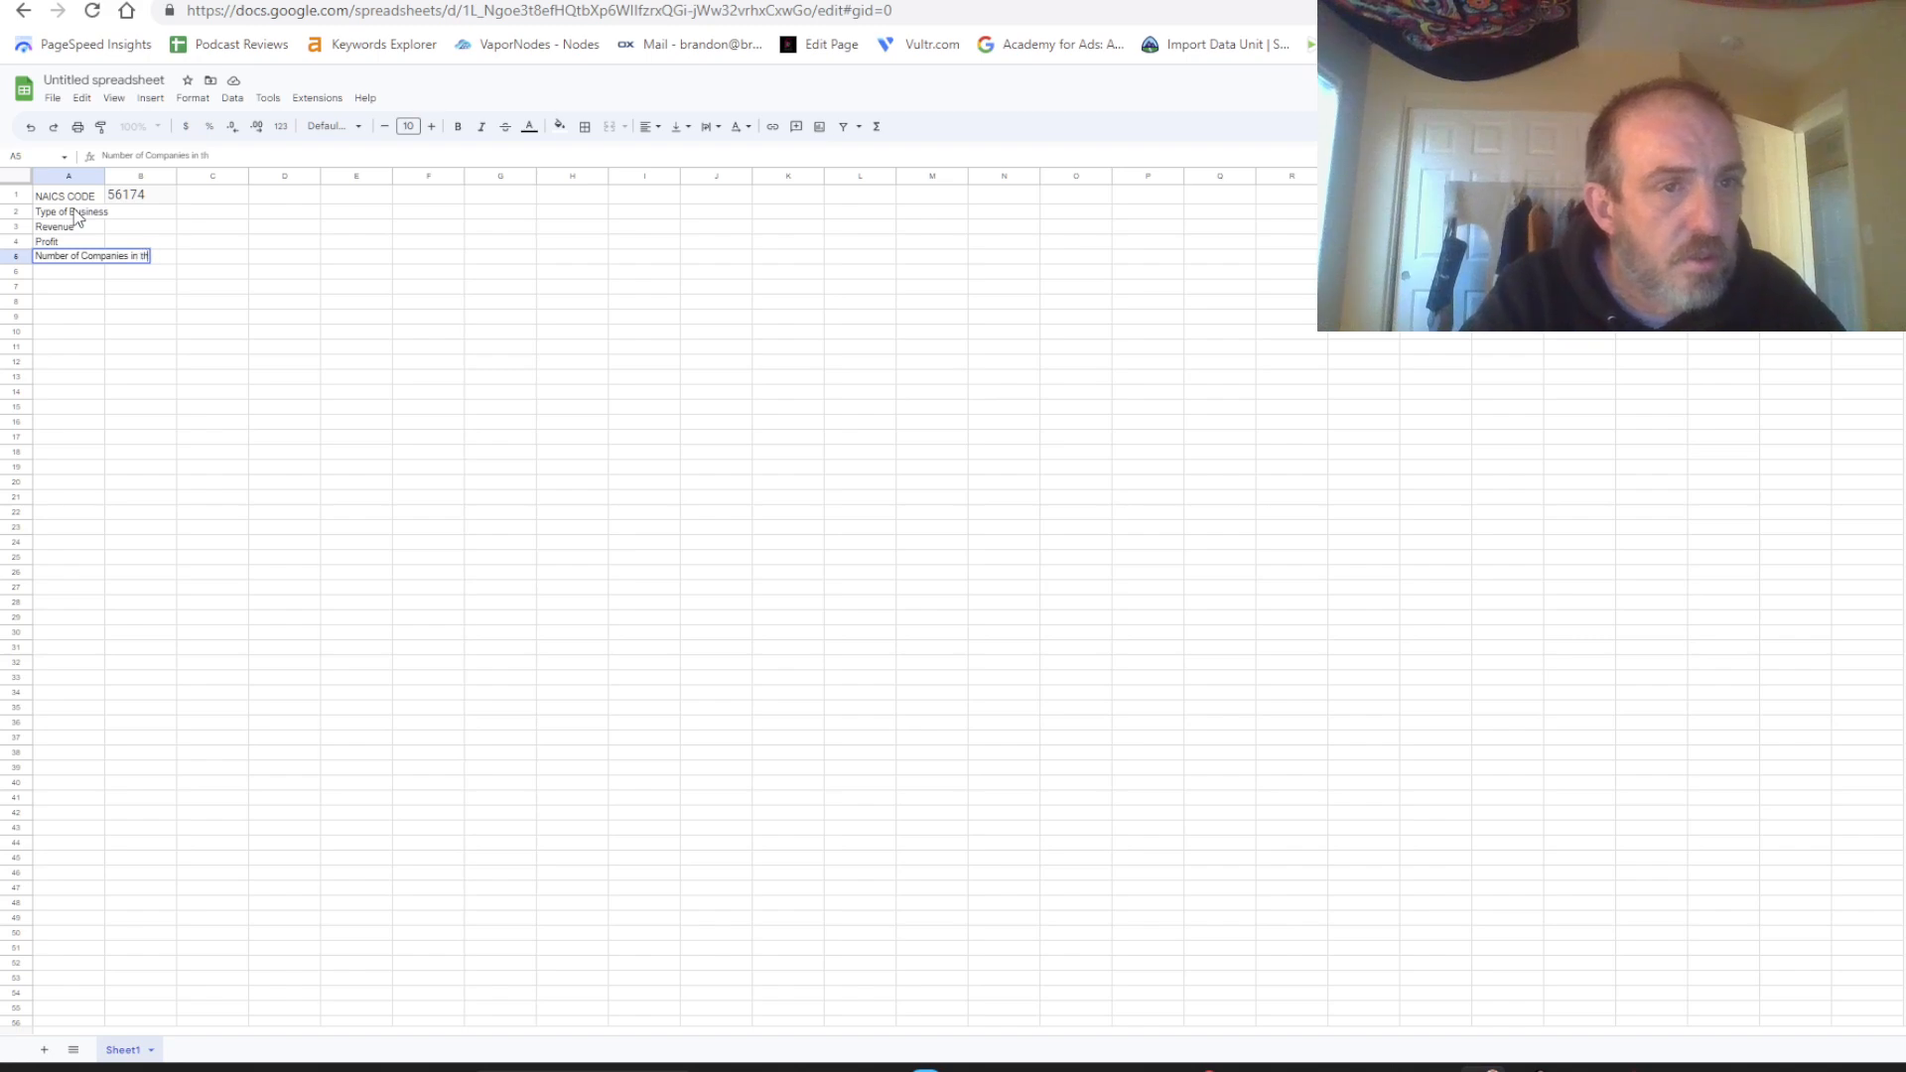
pyautogui.write('e Indust')
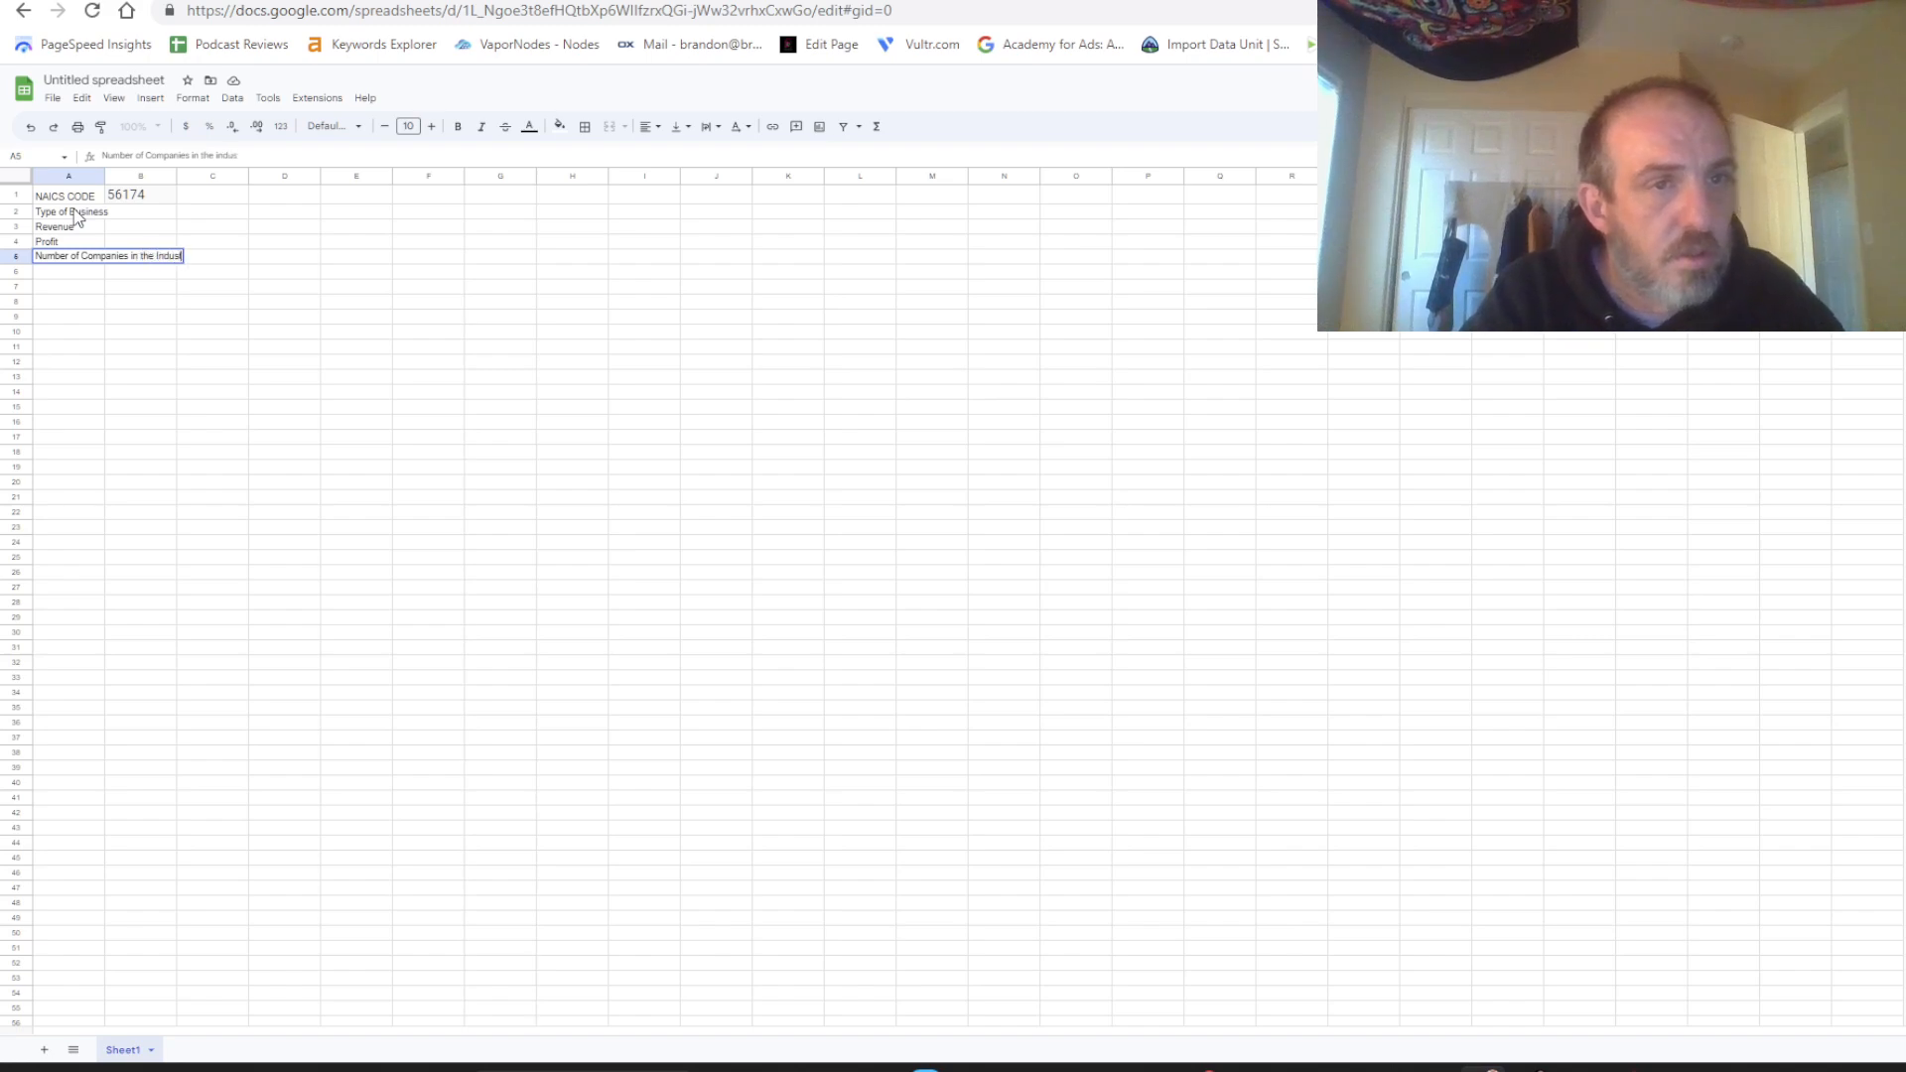
pyautogui.write('ry')
pyautogui.press('Return')
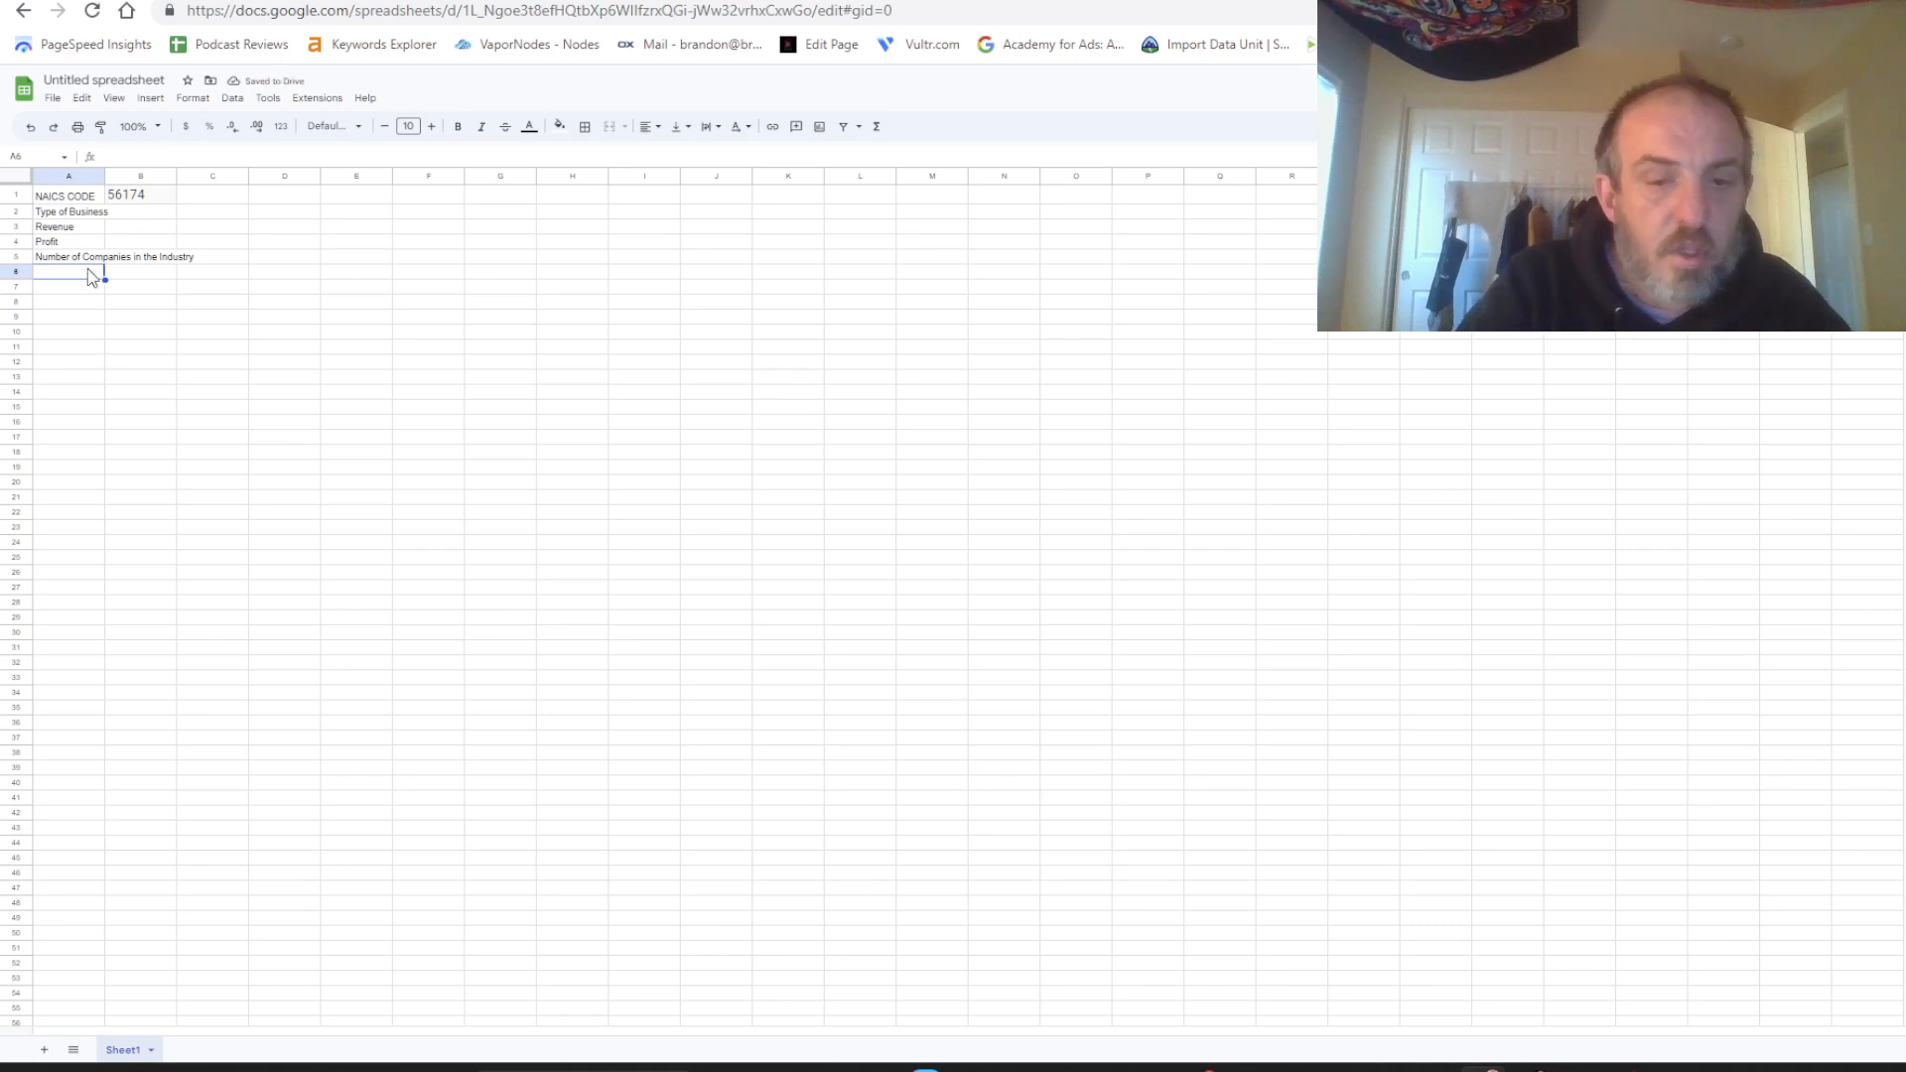
# Add the row labels Number of employees in A6 and Total Wages in A7.
pyautogui.write('Number of')
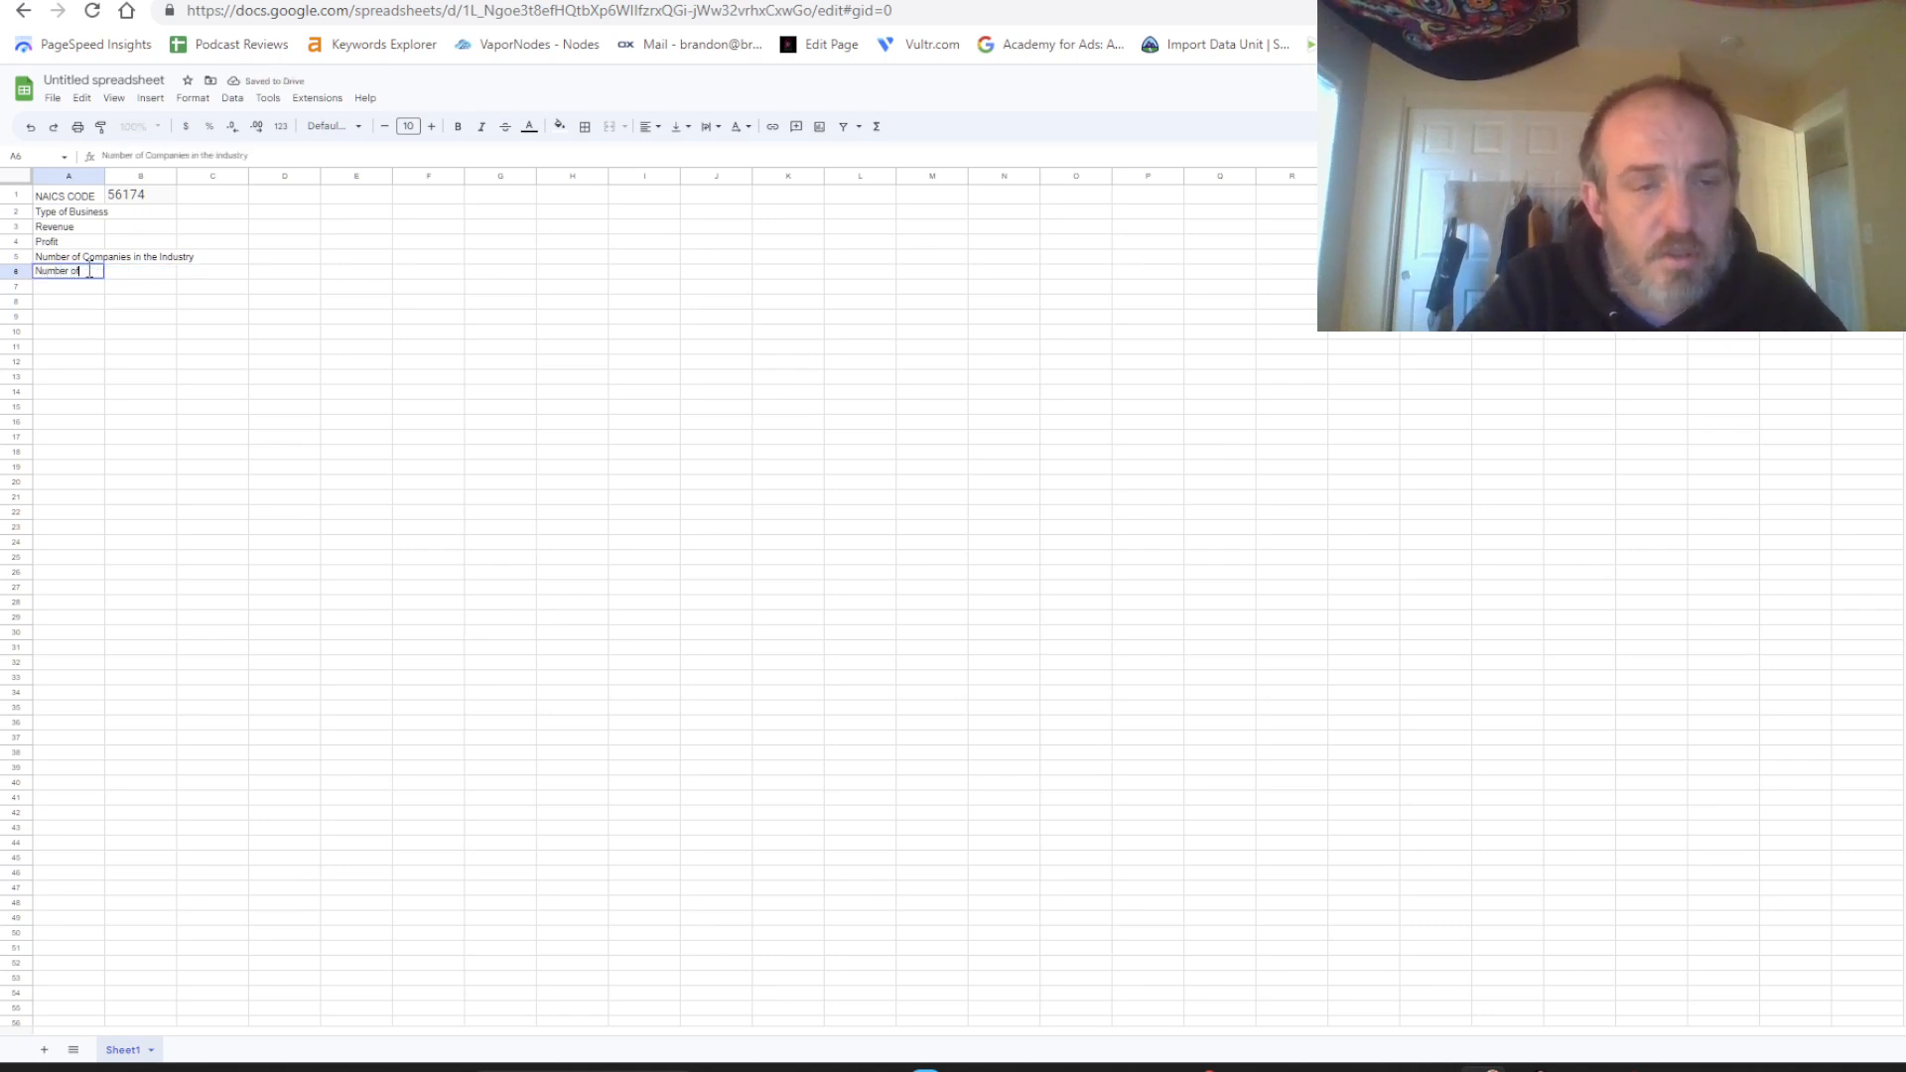
pyautogui.write(' emplo')
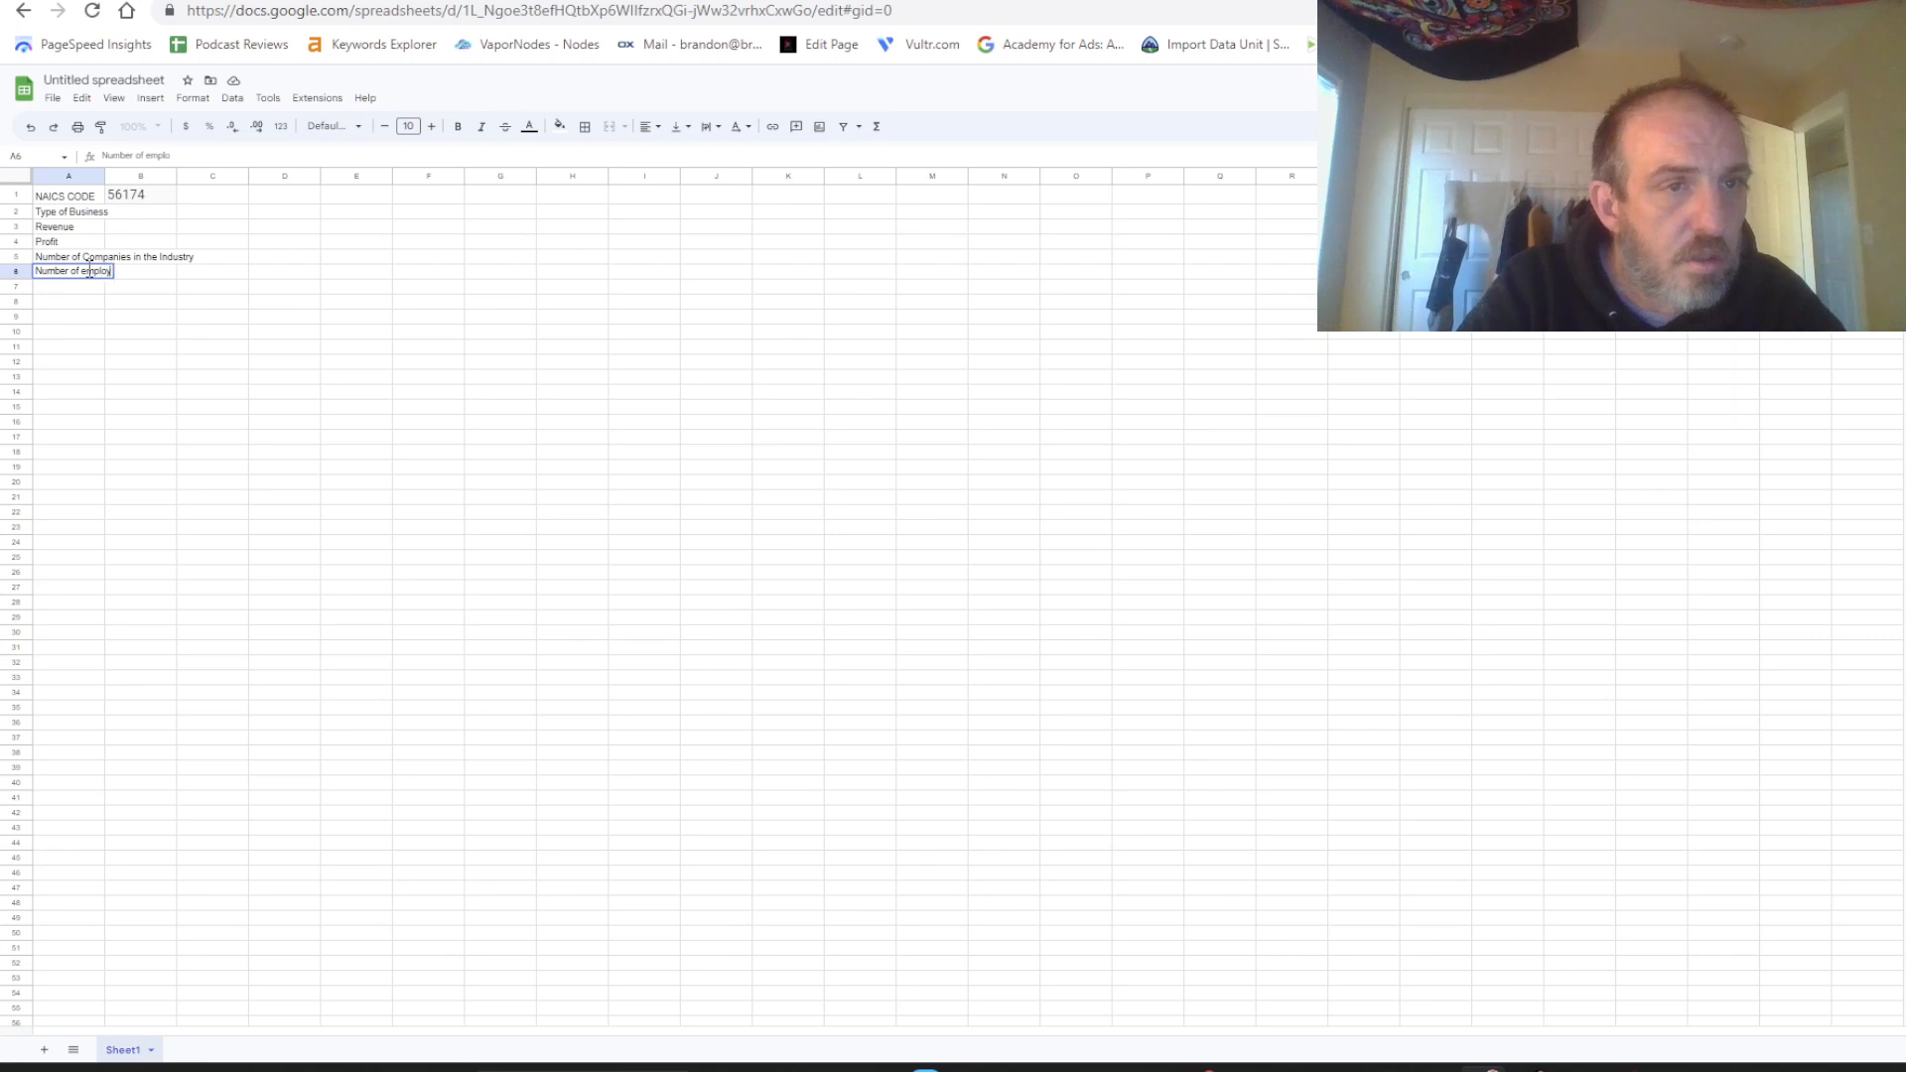
pyautogui.write('yees')
pyautogui.press('Return')
pyautogui.write('T')
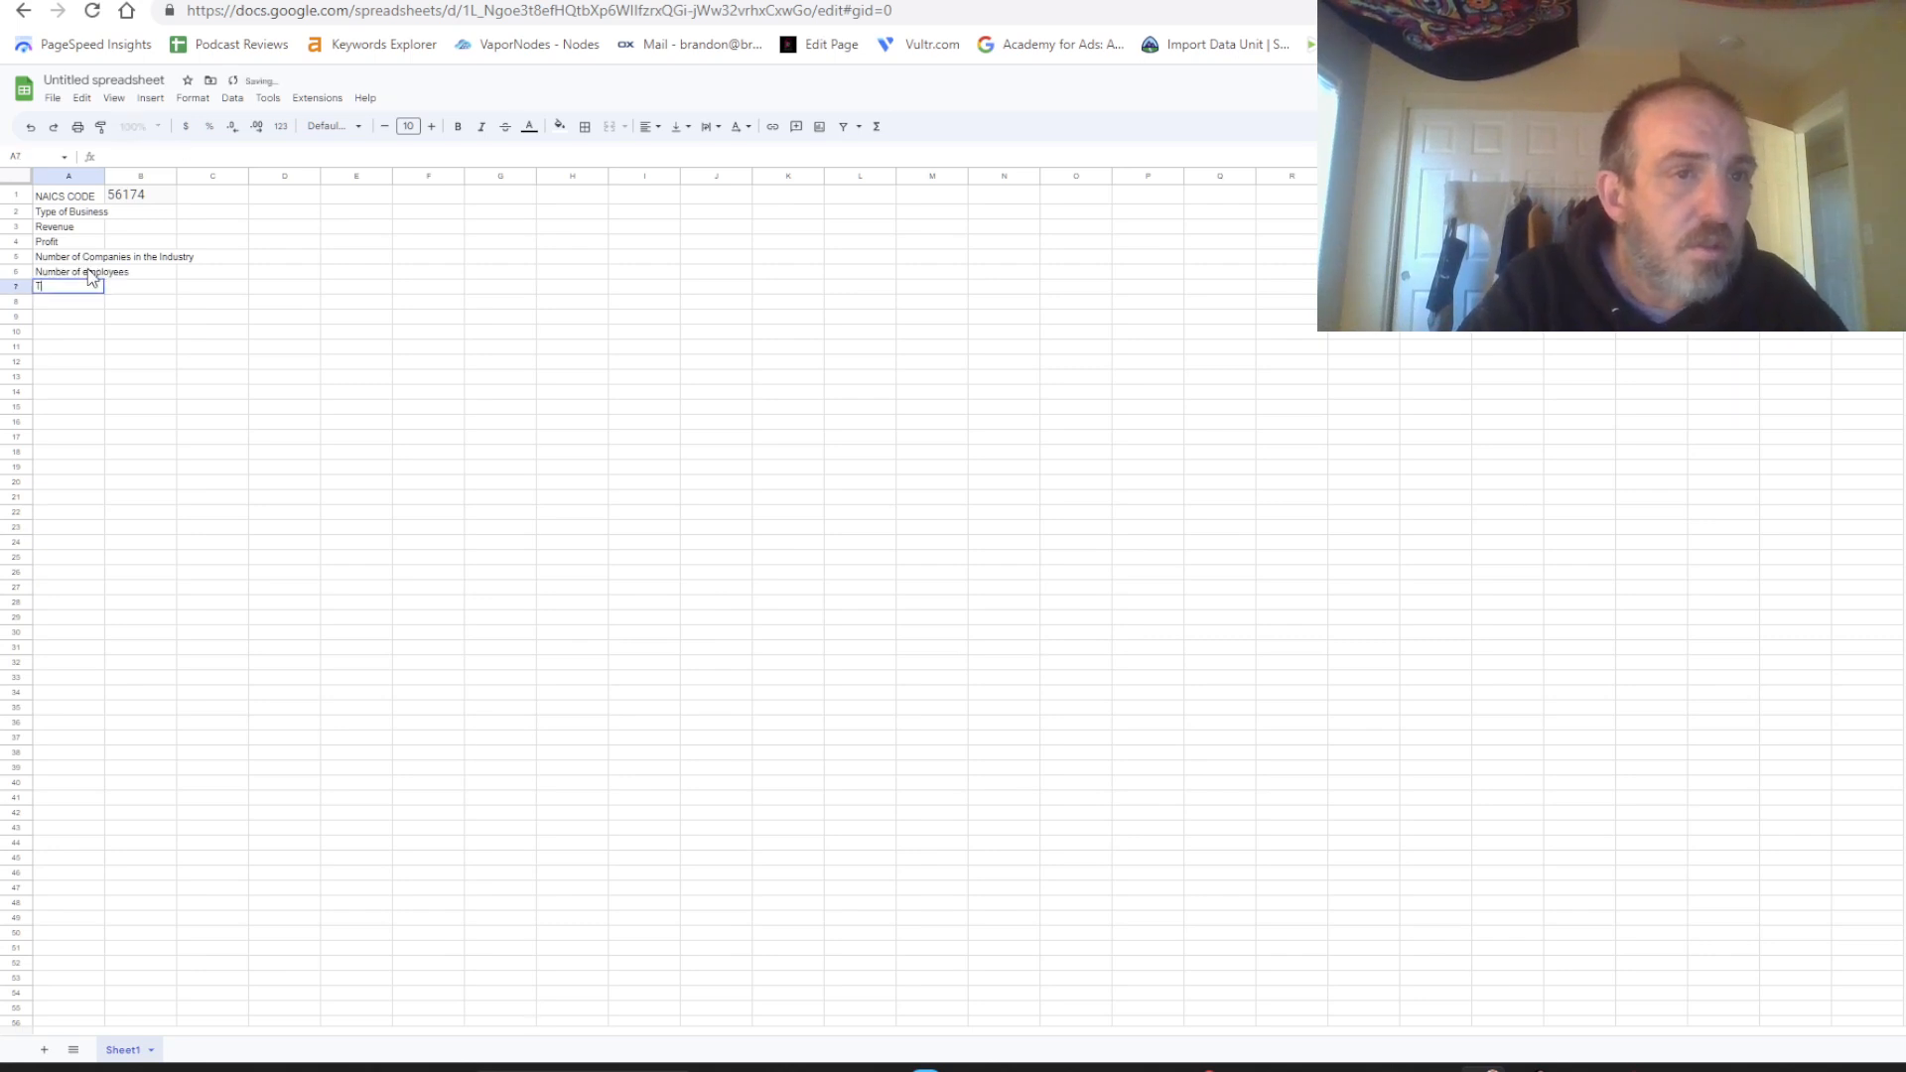
pyautogui.write('otal Wages')
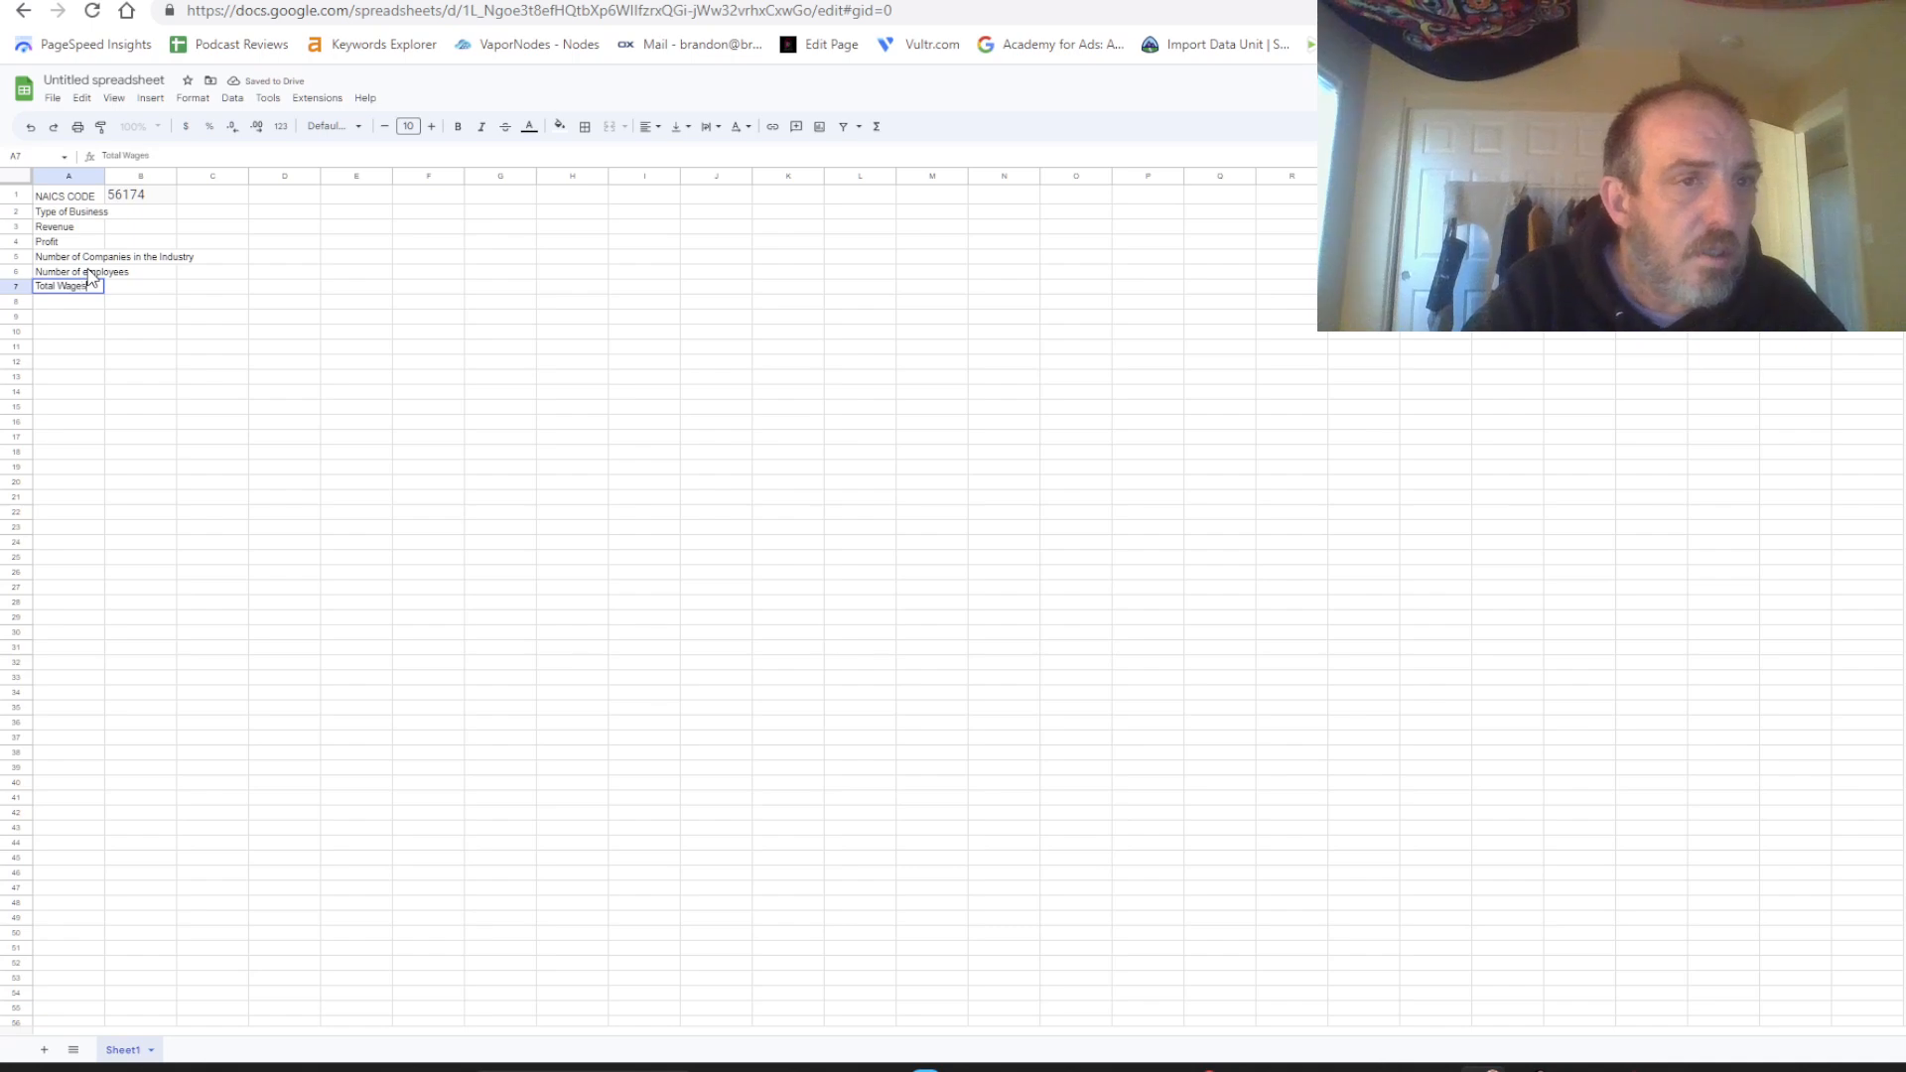
pyautogui.press('Return')
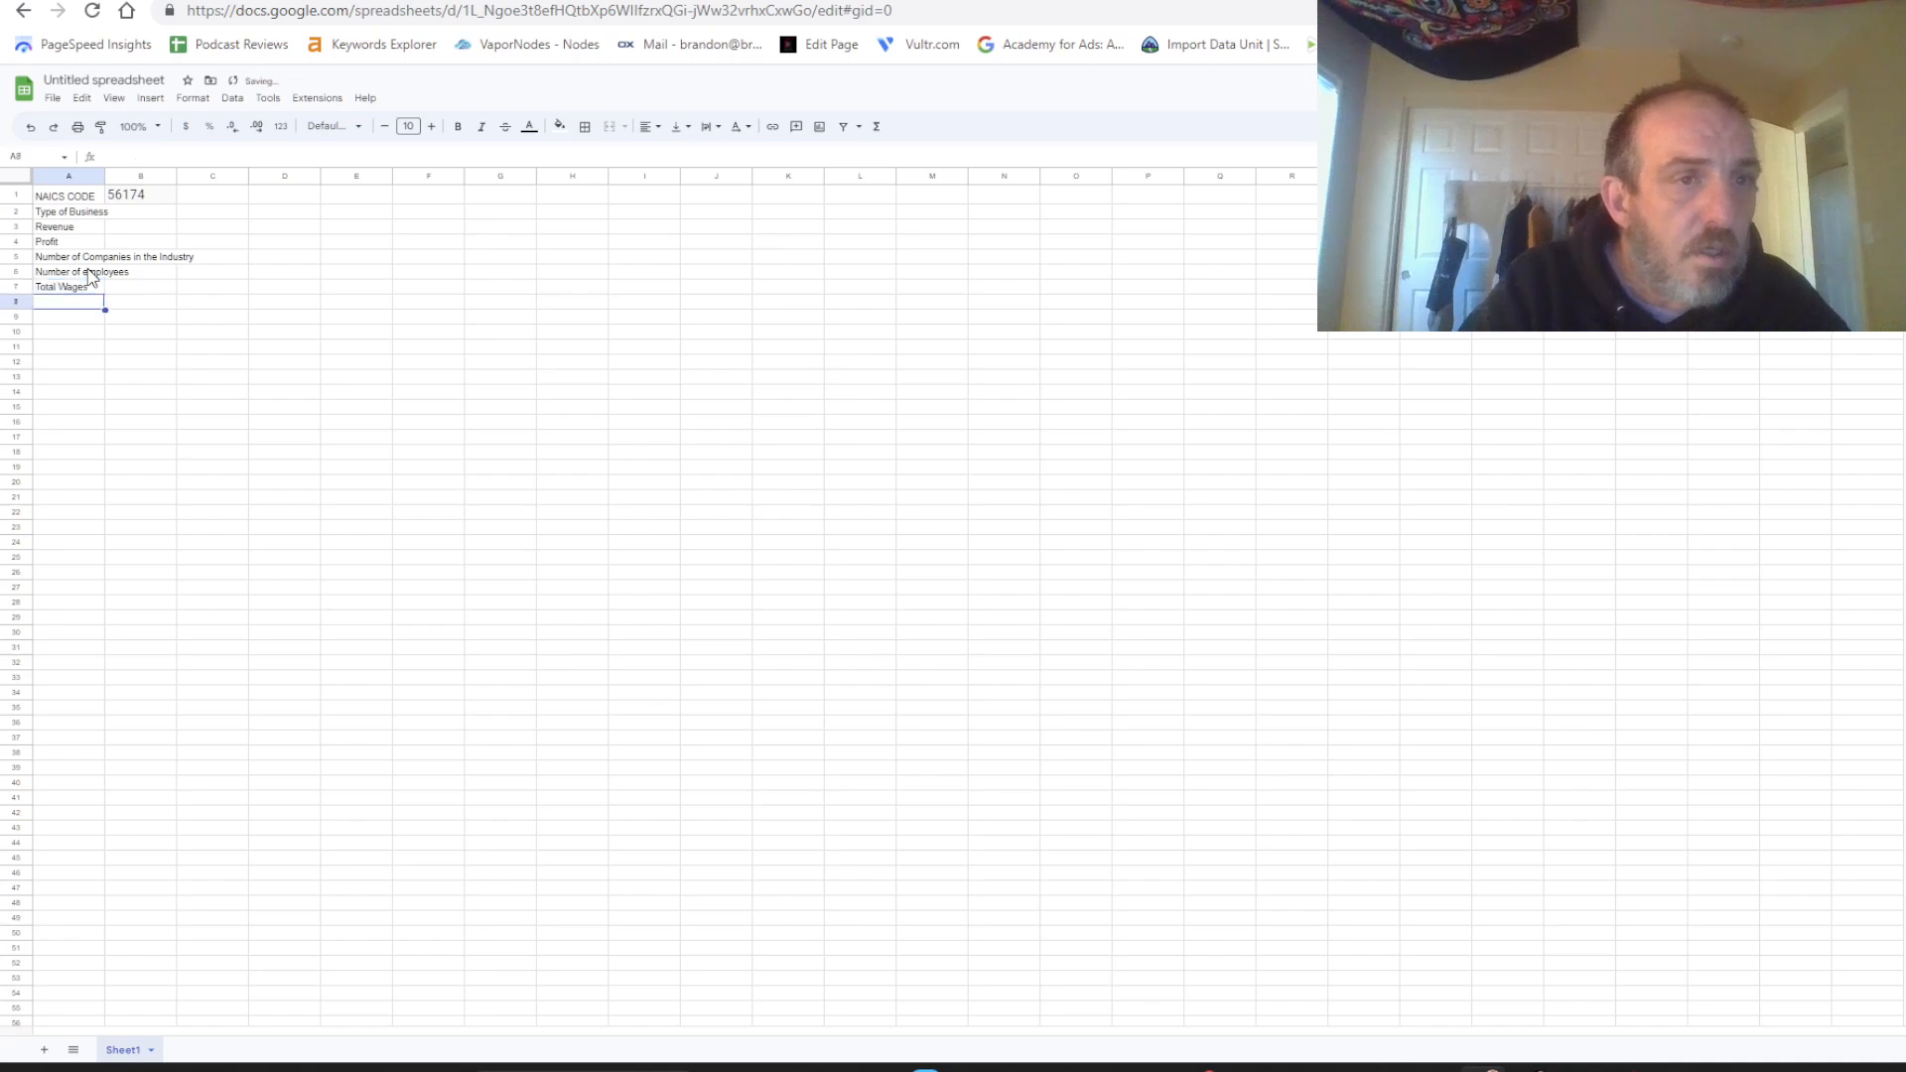
# Add the row label Revenue Per Employee in A8 and fit column A's width to its longest label.
pyautogui.write('Revenue')
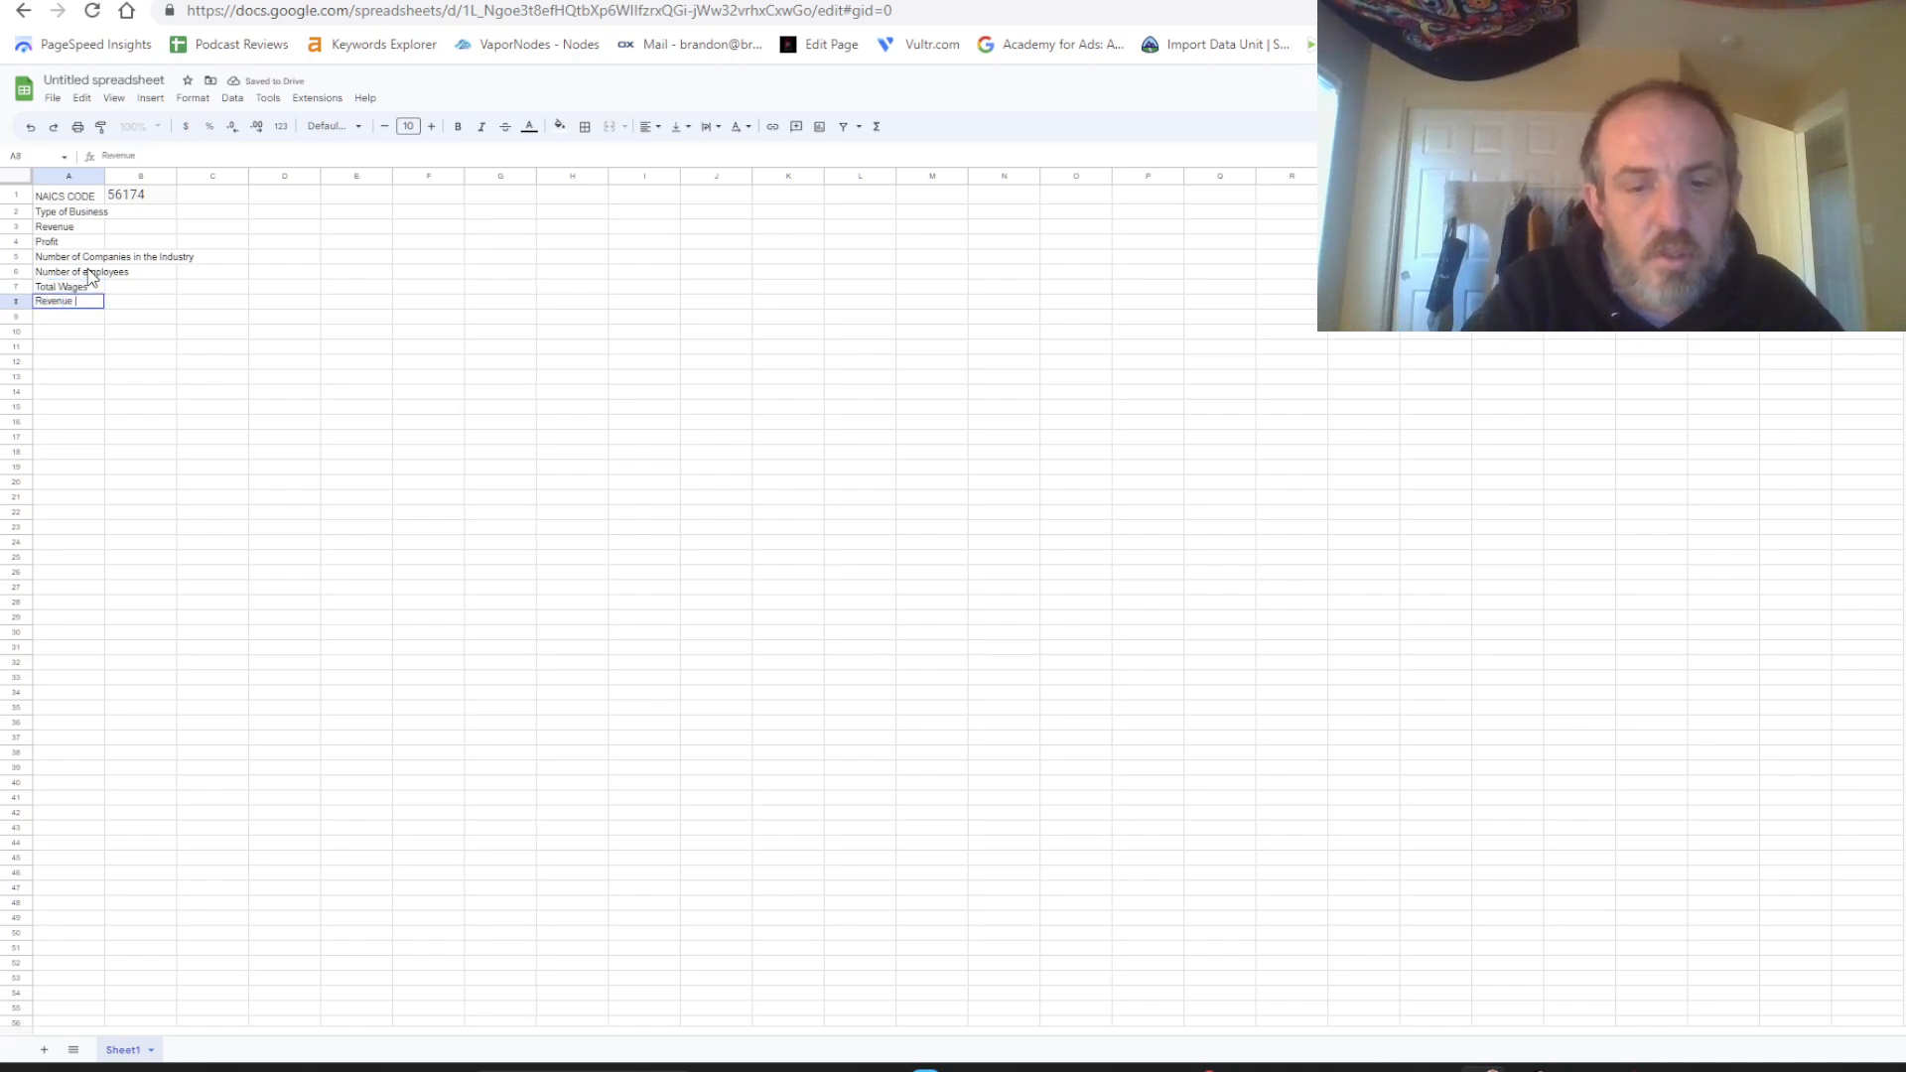
pyautogui.write(' Per Empl')
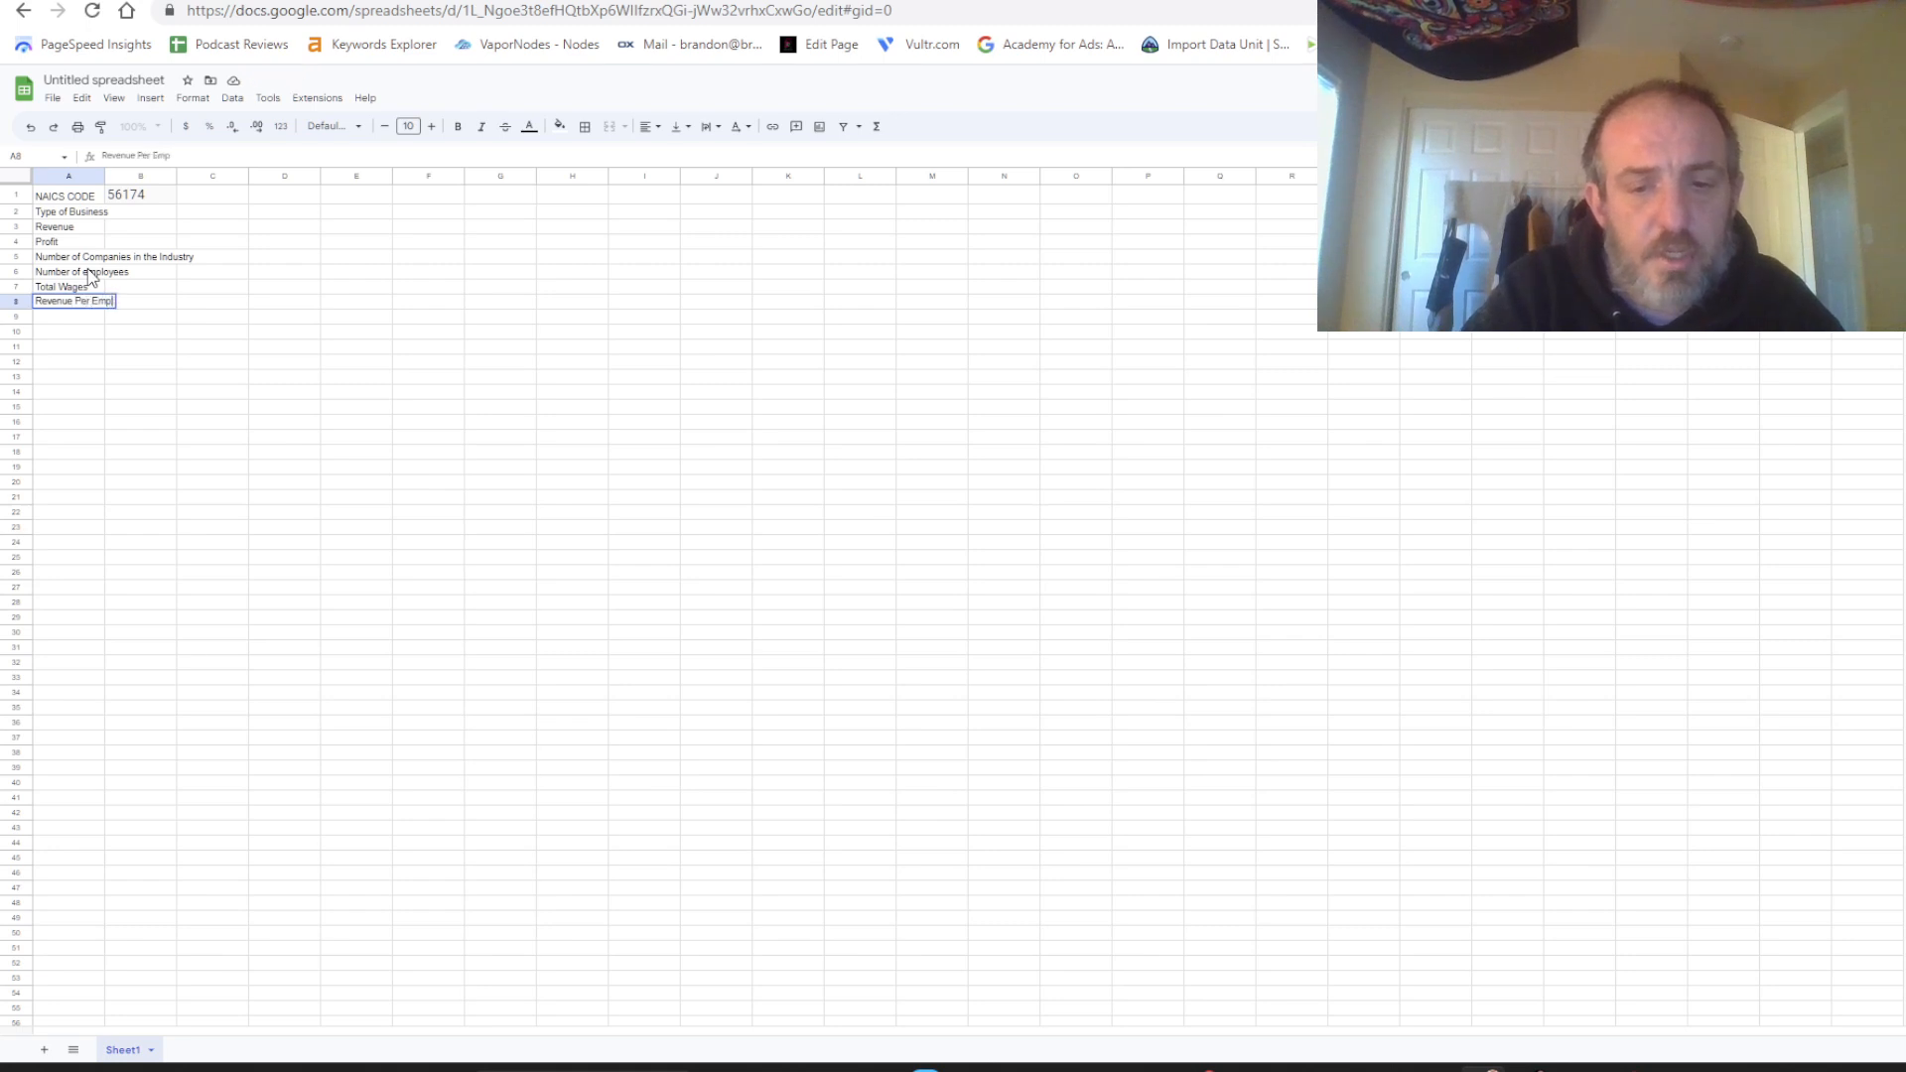
pyautogui.write('oyee')
pyautogui.press('Return')
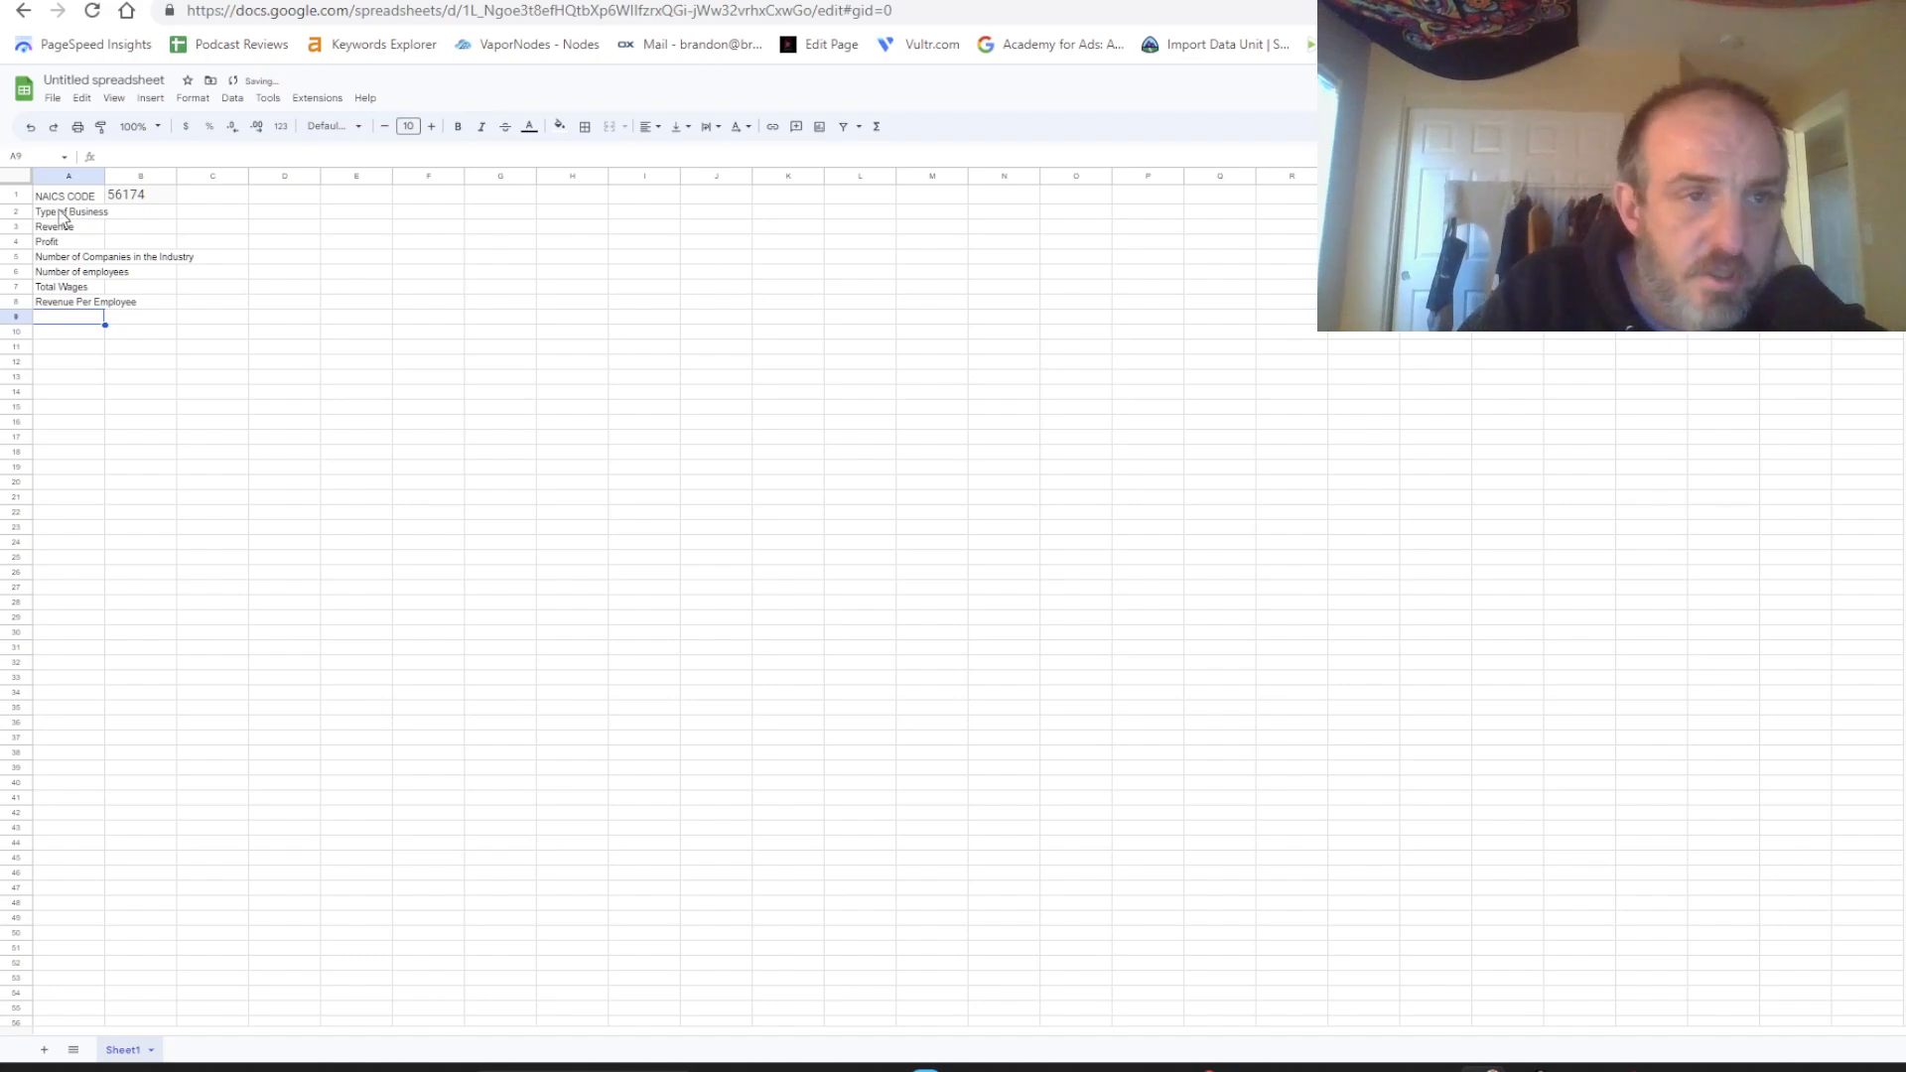
pyautogui.moveTo(105, 176); pyautogui.dragTo(106, 176)
pyautogui.doubleClick(104, 176)
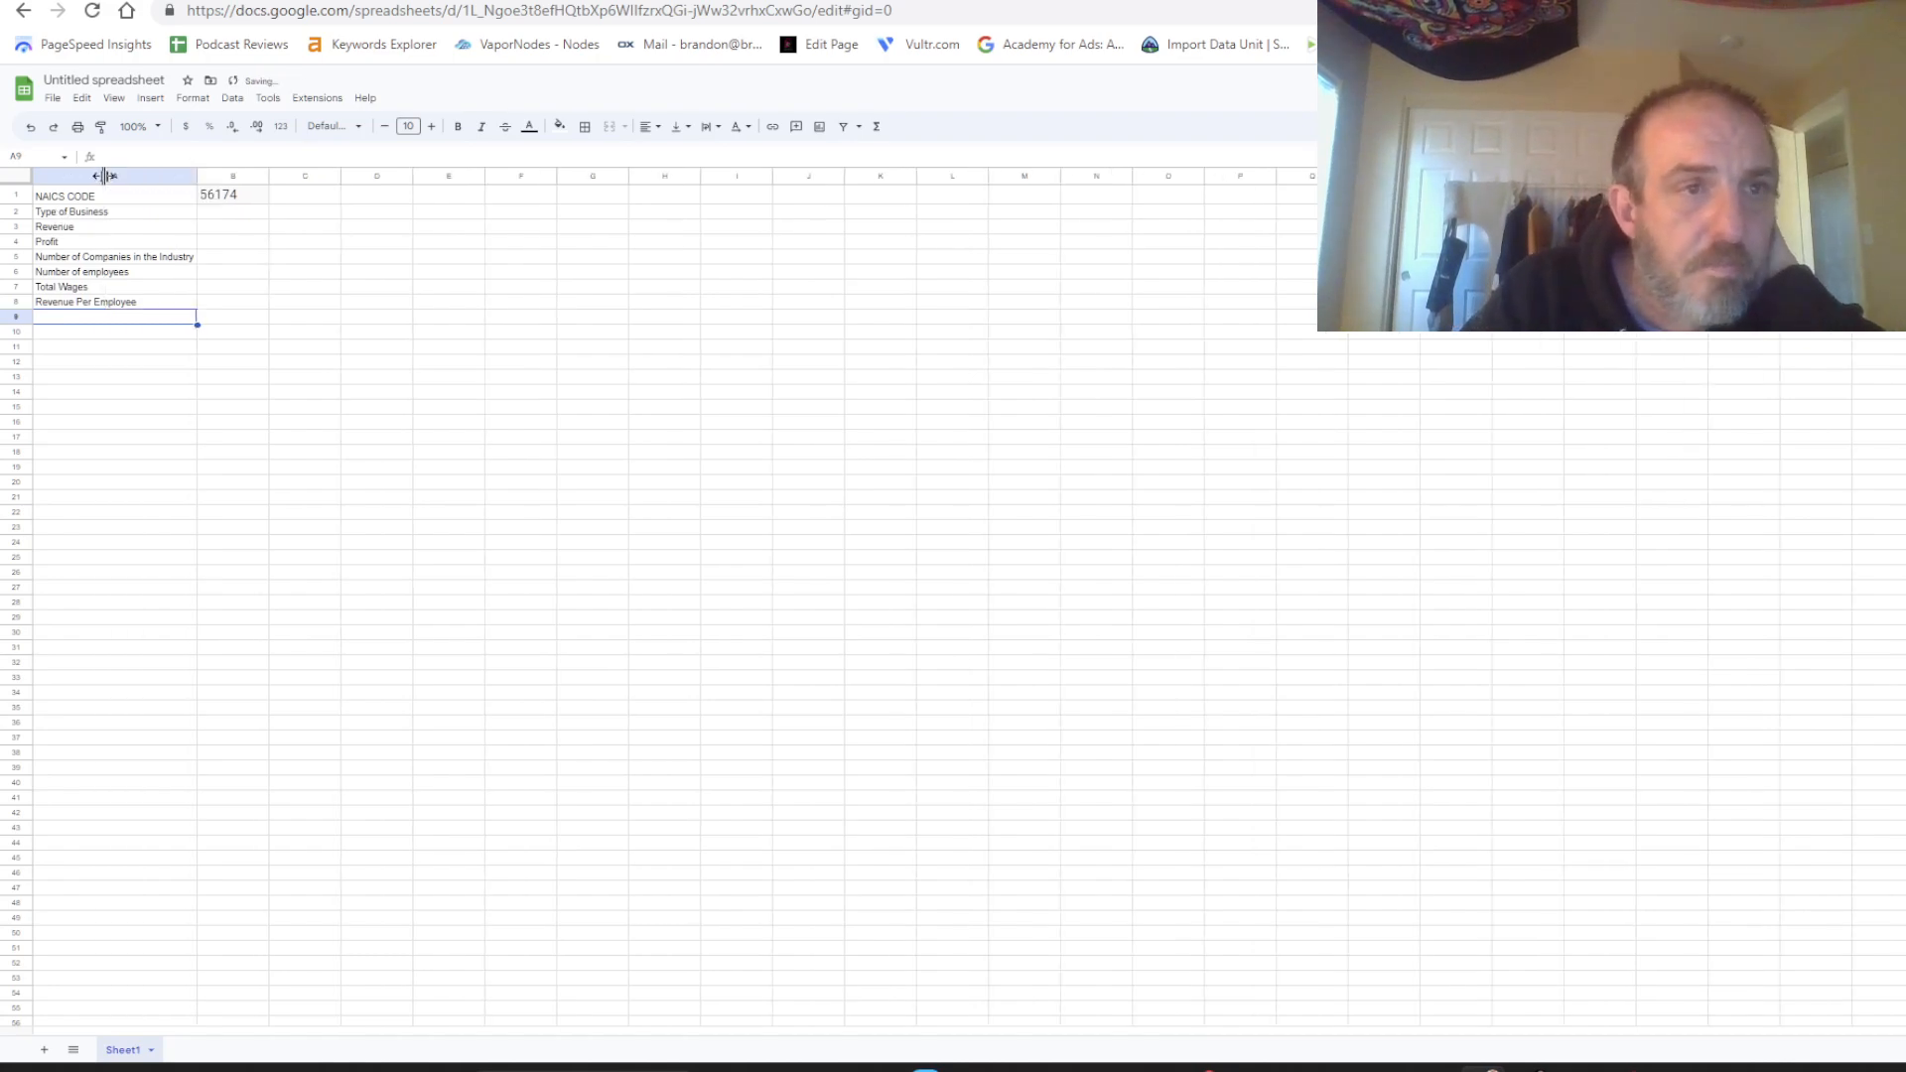
# Switch back to the IBISWorld Carpet Cleaning in the US report and display its window at full size.
pyautogui.hotkey('alt', 'Tab')
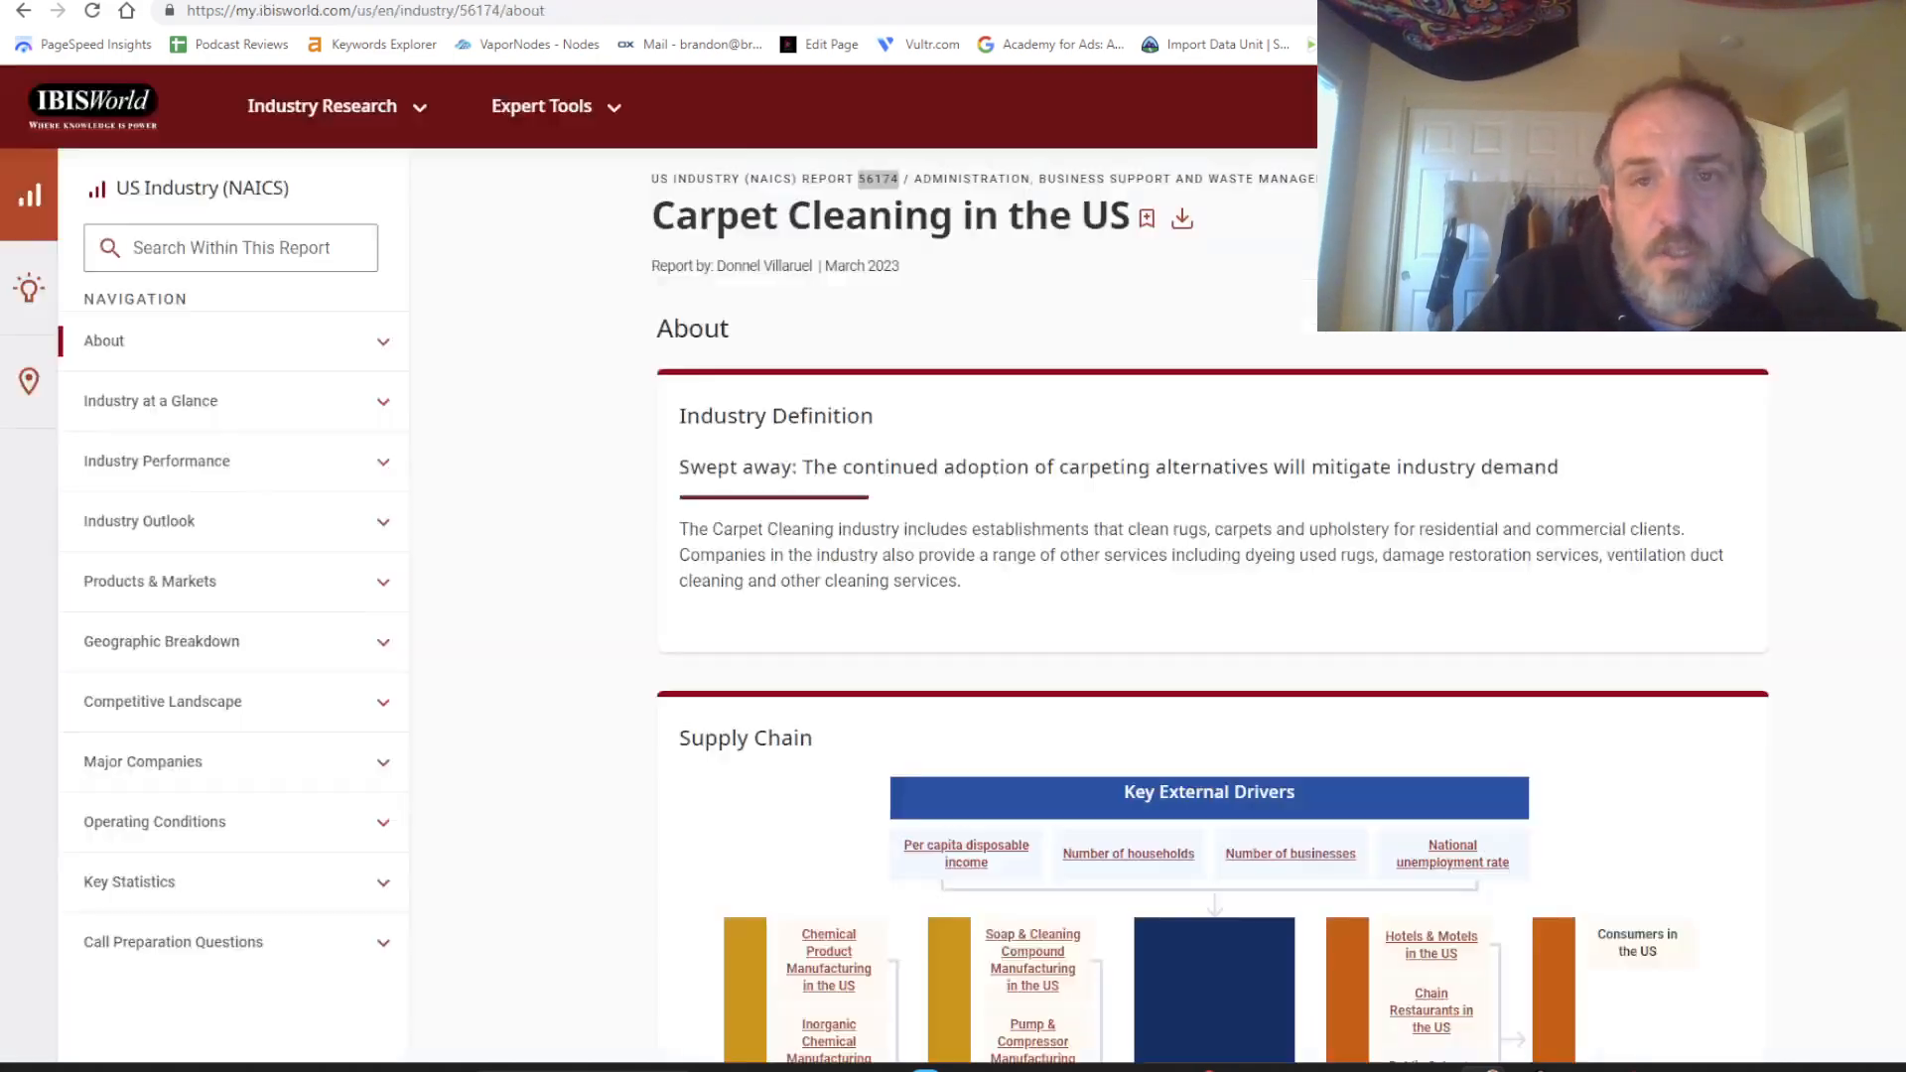
pyautogui.press('super+Down')
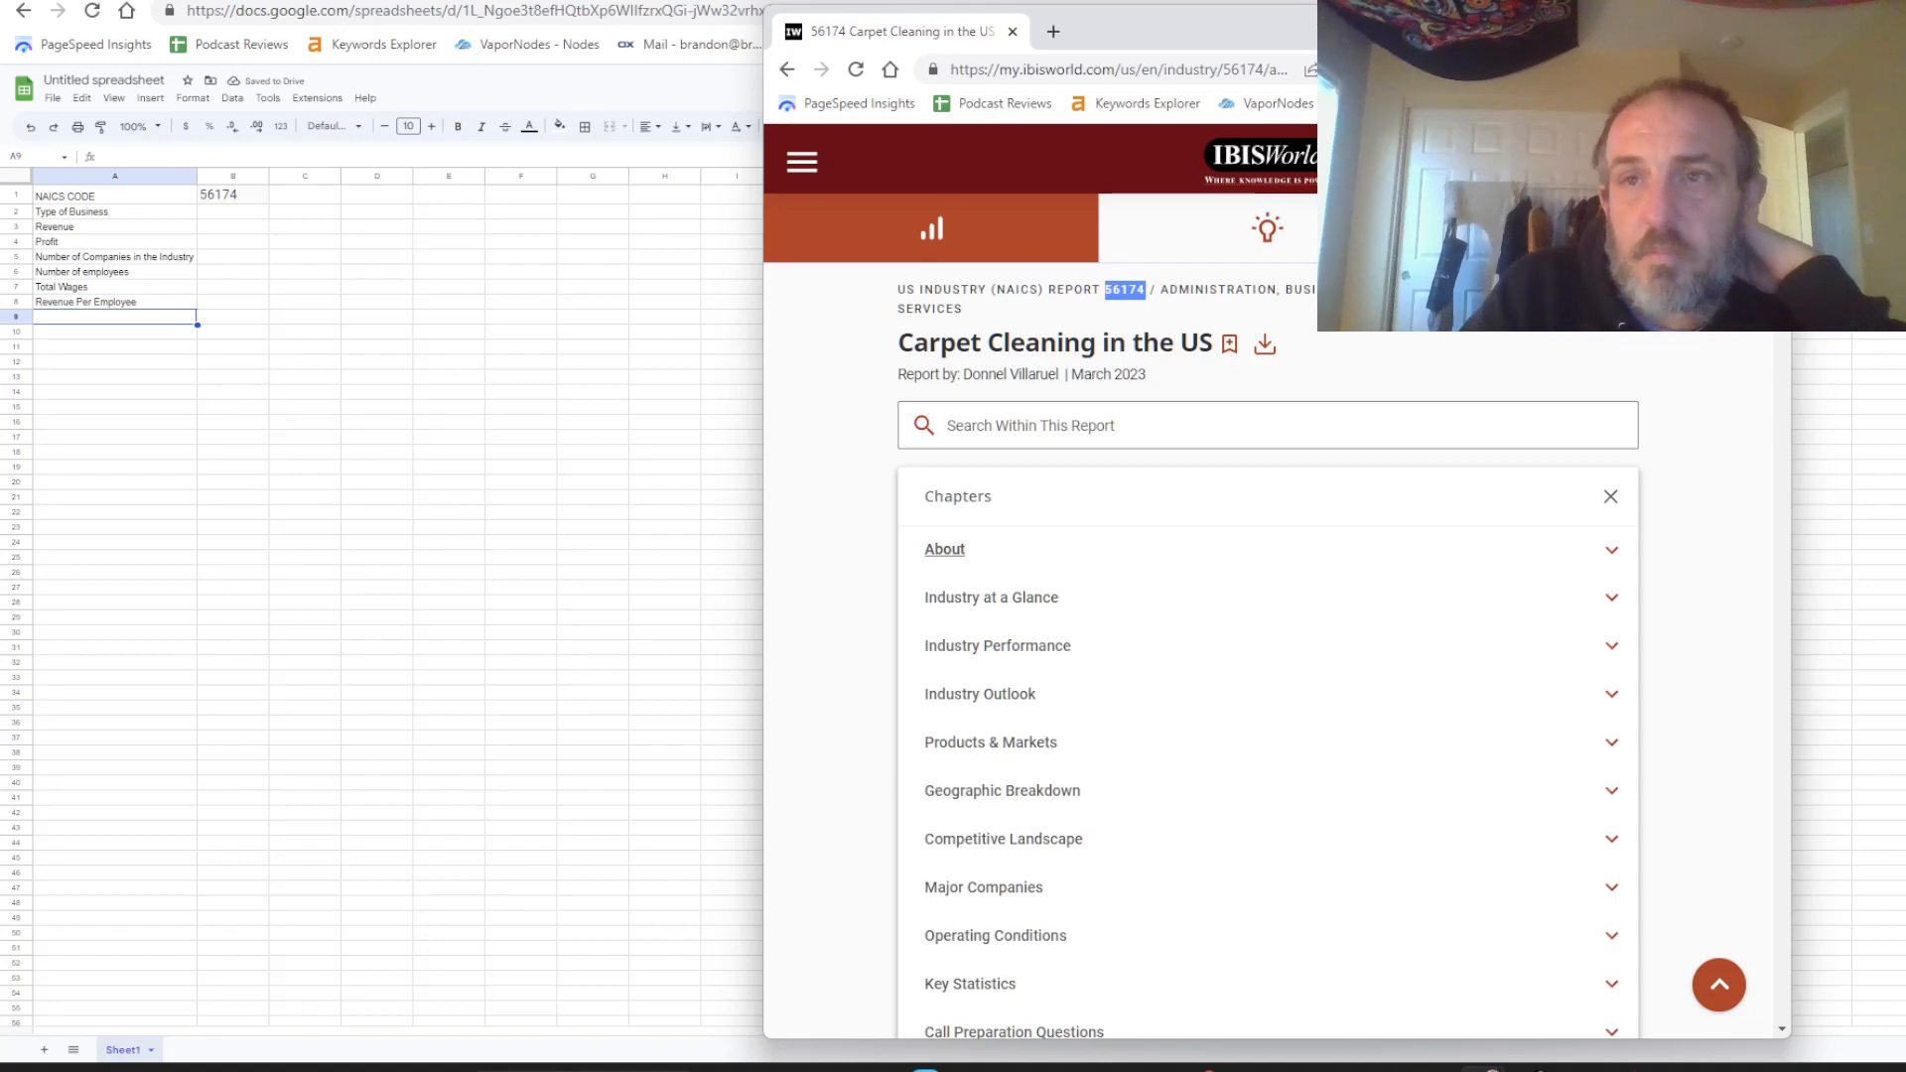
pyautogui.press('super+Up')
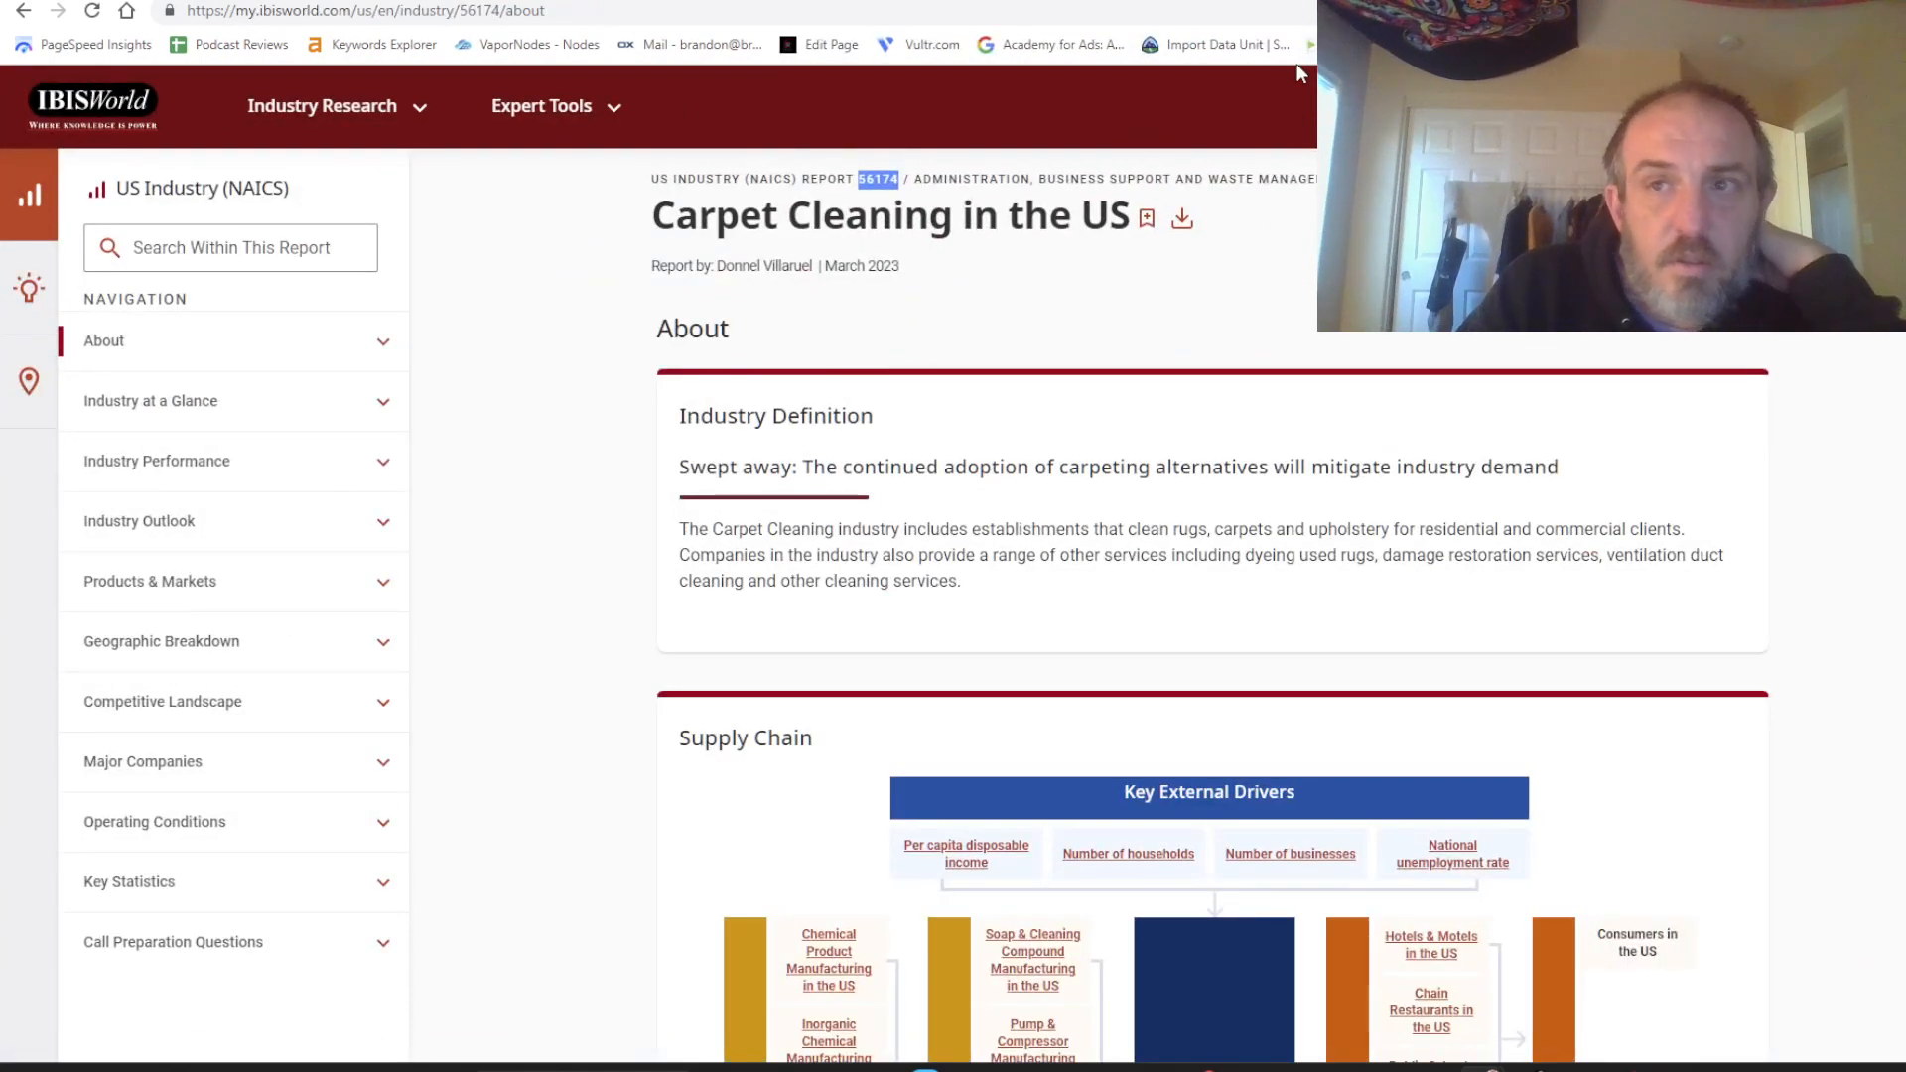
# Display the IBISWorld report at full size and open its Industry at a Glance chapter.
pyautogui.press('super+Down')
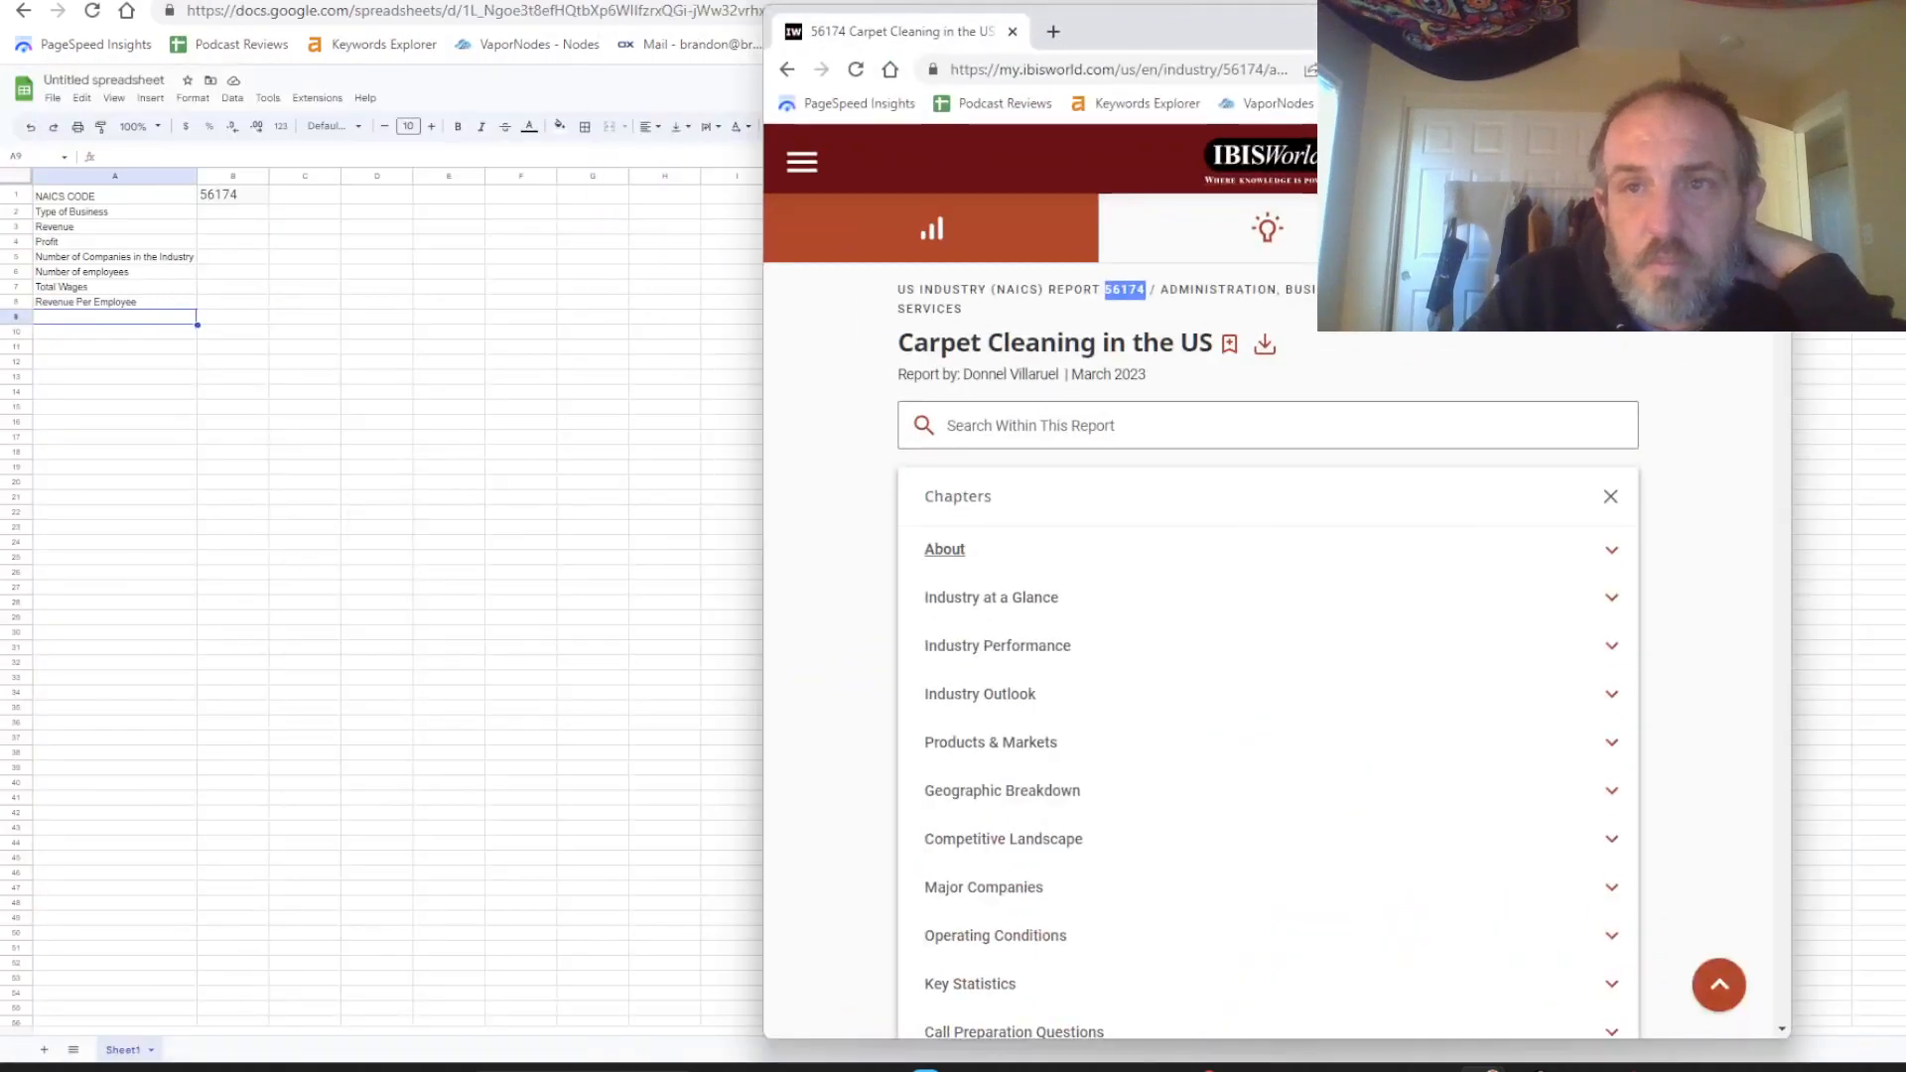
pyautogui.press('super+Up')
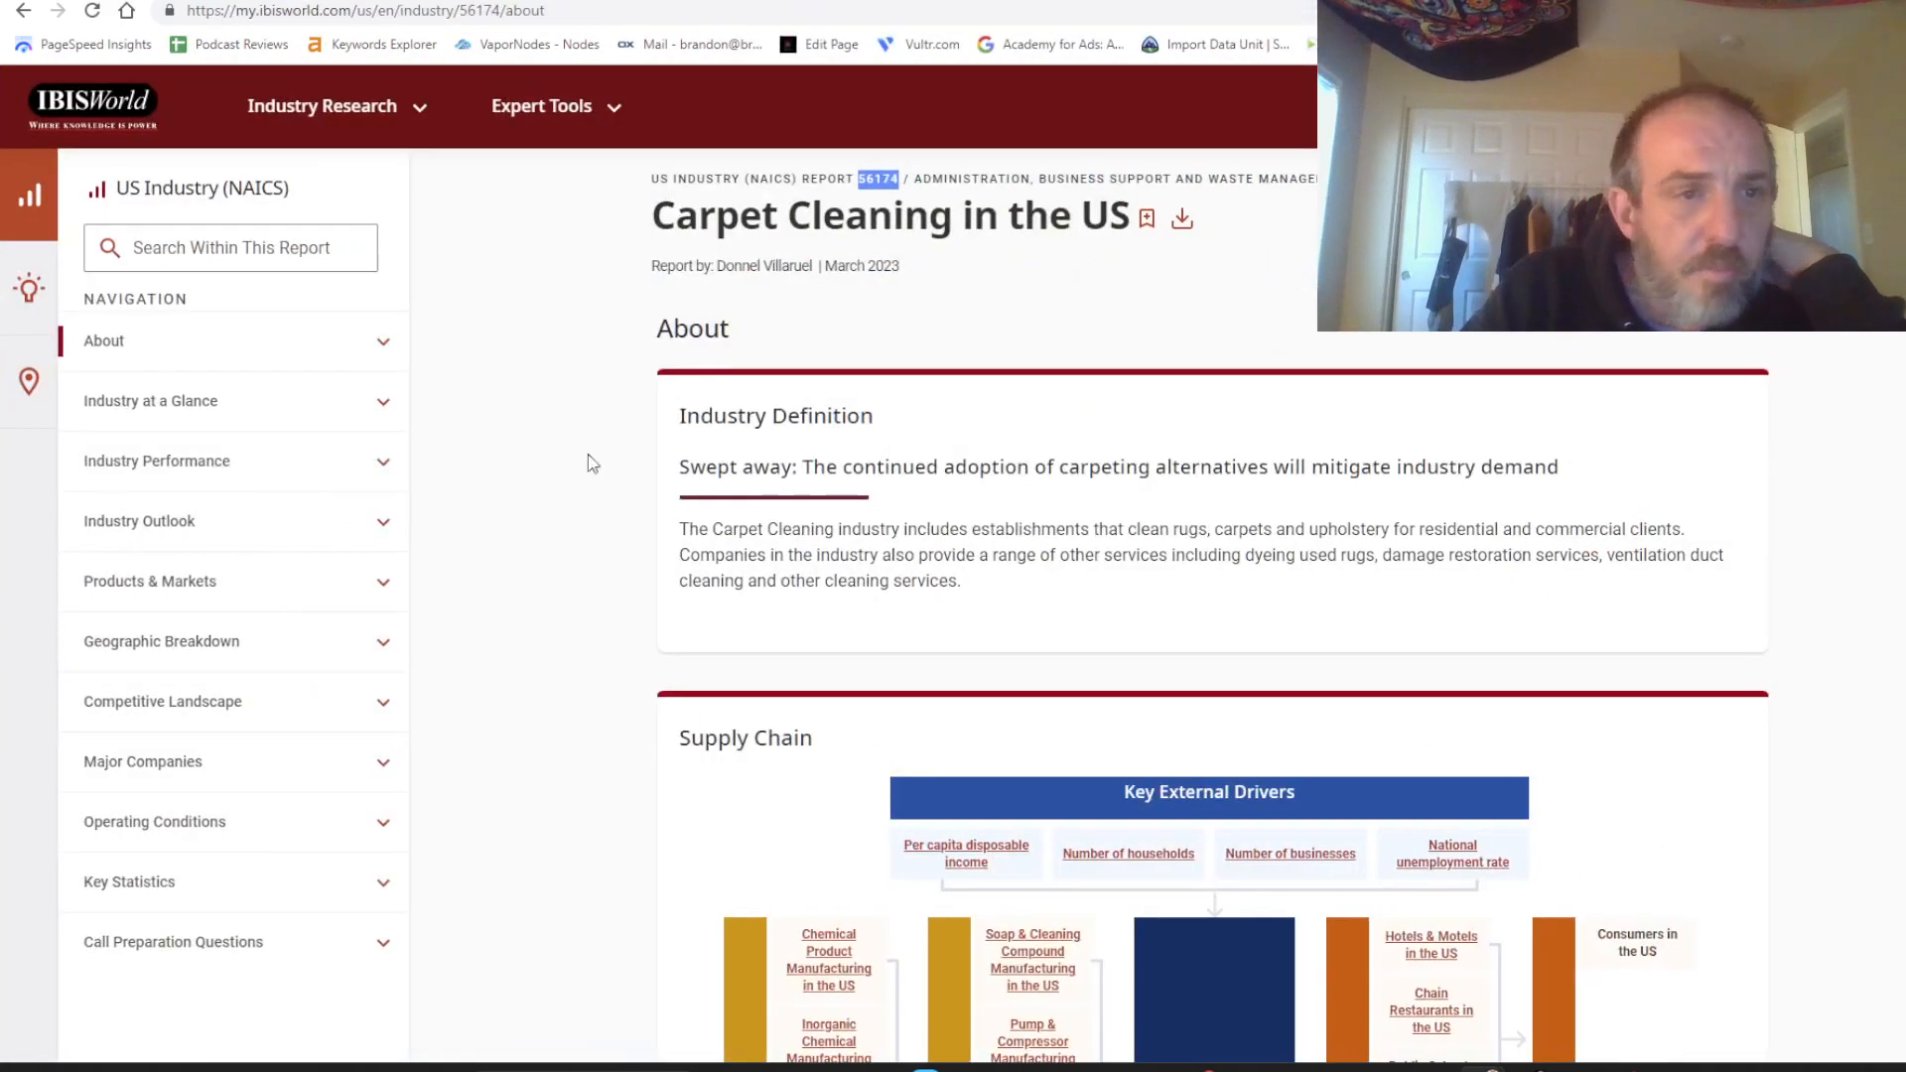
pyautogui.click(185, 533)
pyautogui.click(166, 407)
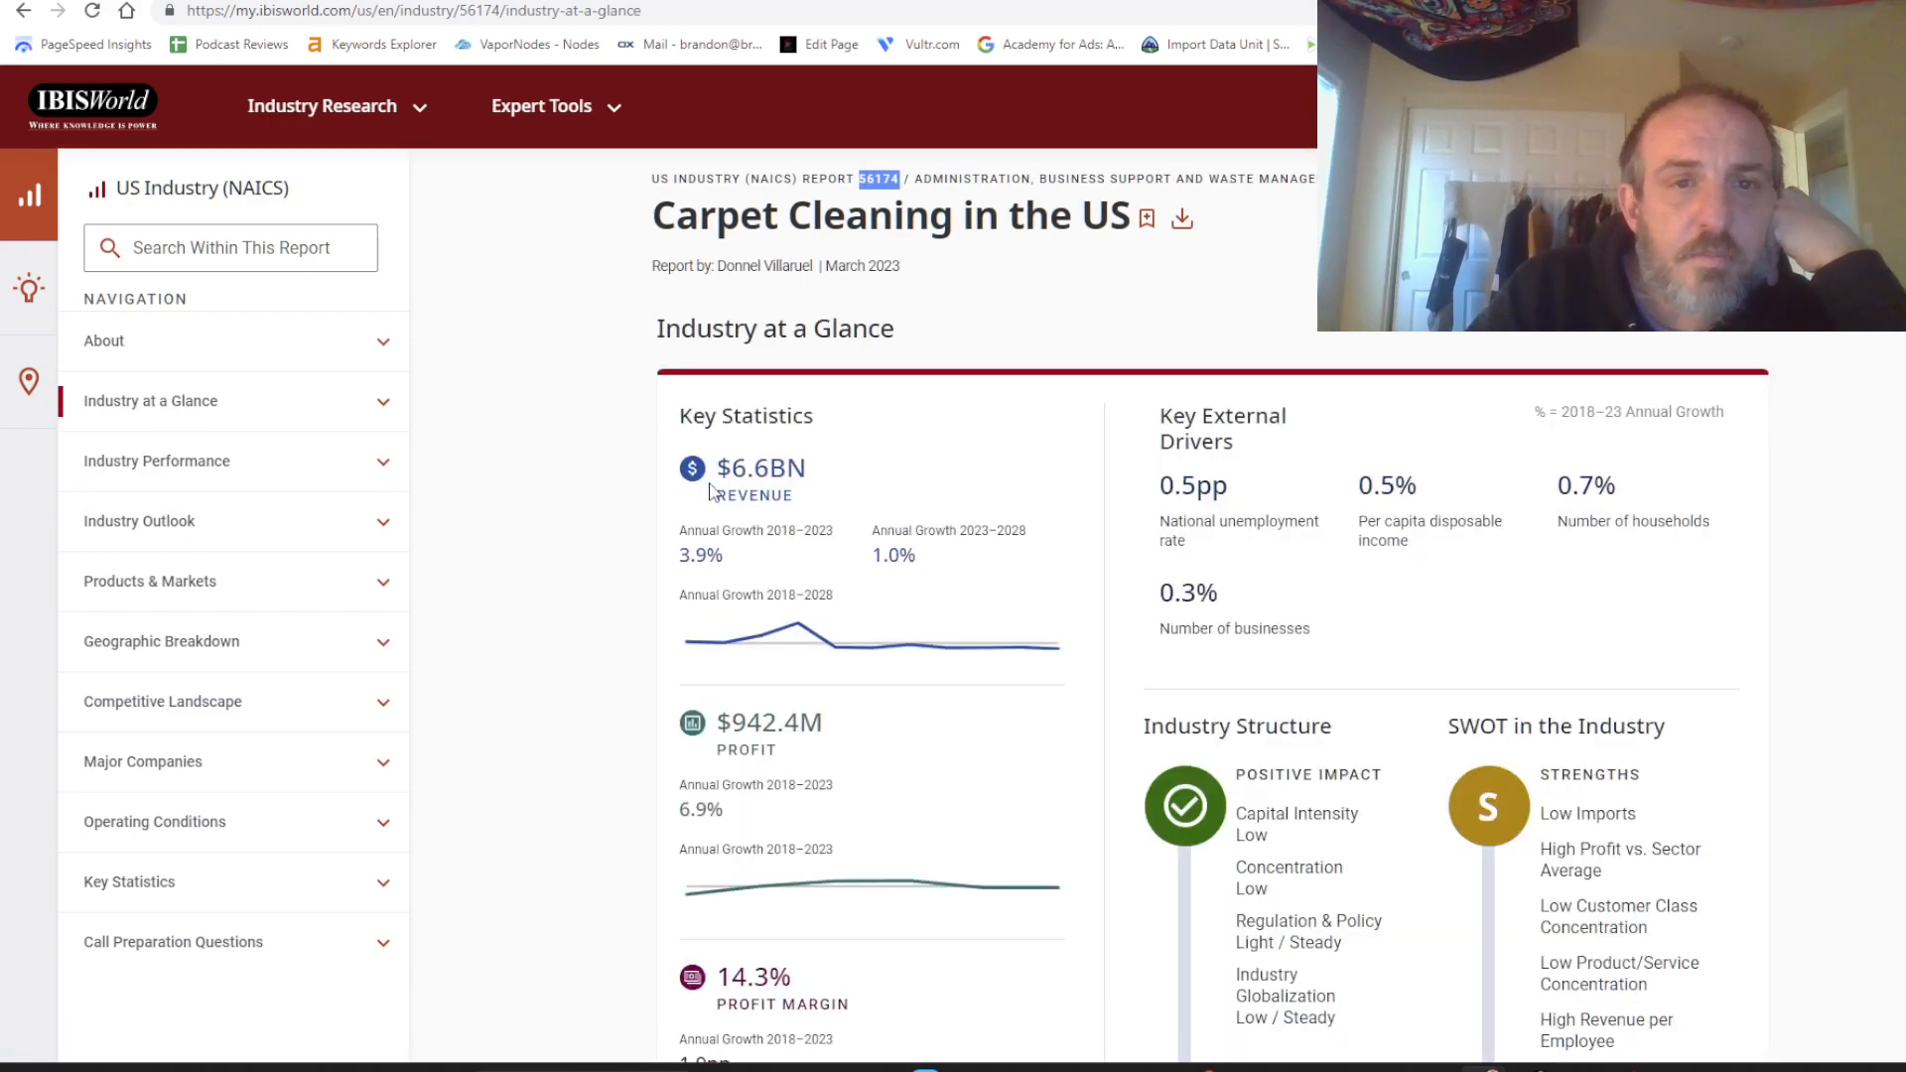
# Copy the revenue figure $6.6BN from the report into cell B3 of the Google Sheets spreadsheet.
pyautogui.moveTo(717, 468); pyautogui.dragTo(820, 479)
pyautogui.hotkey('ctrl', 'c')
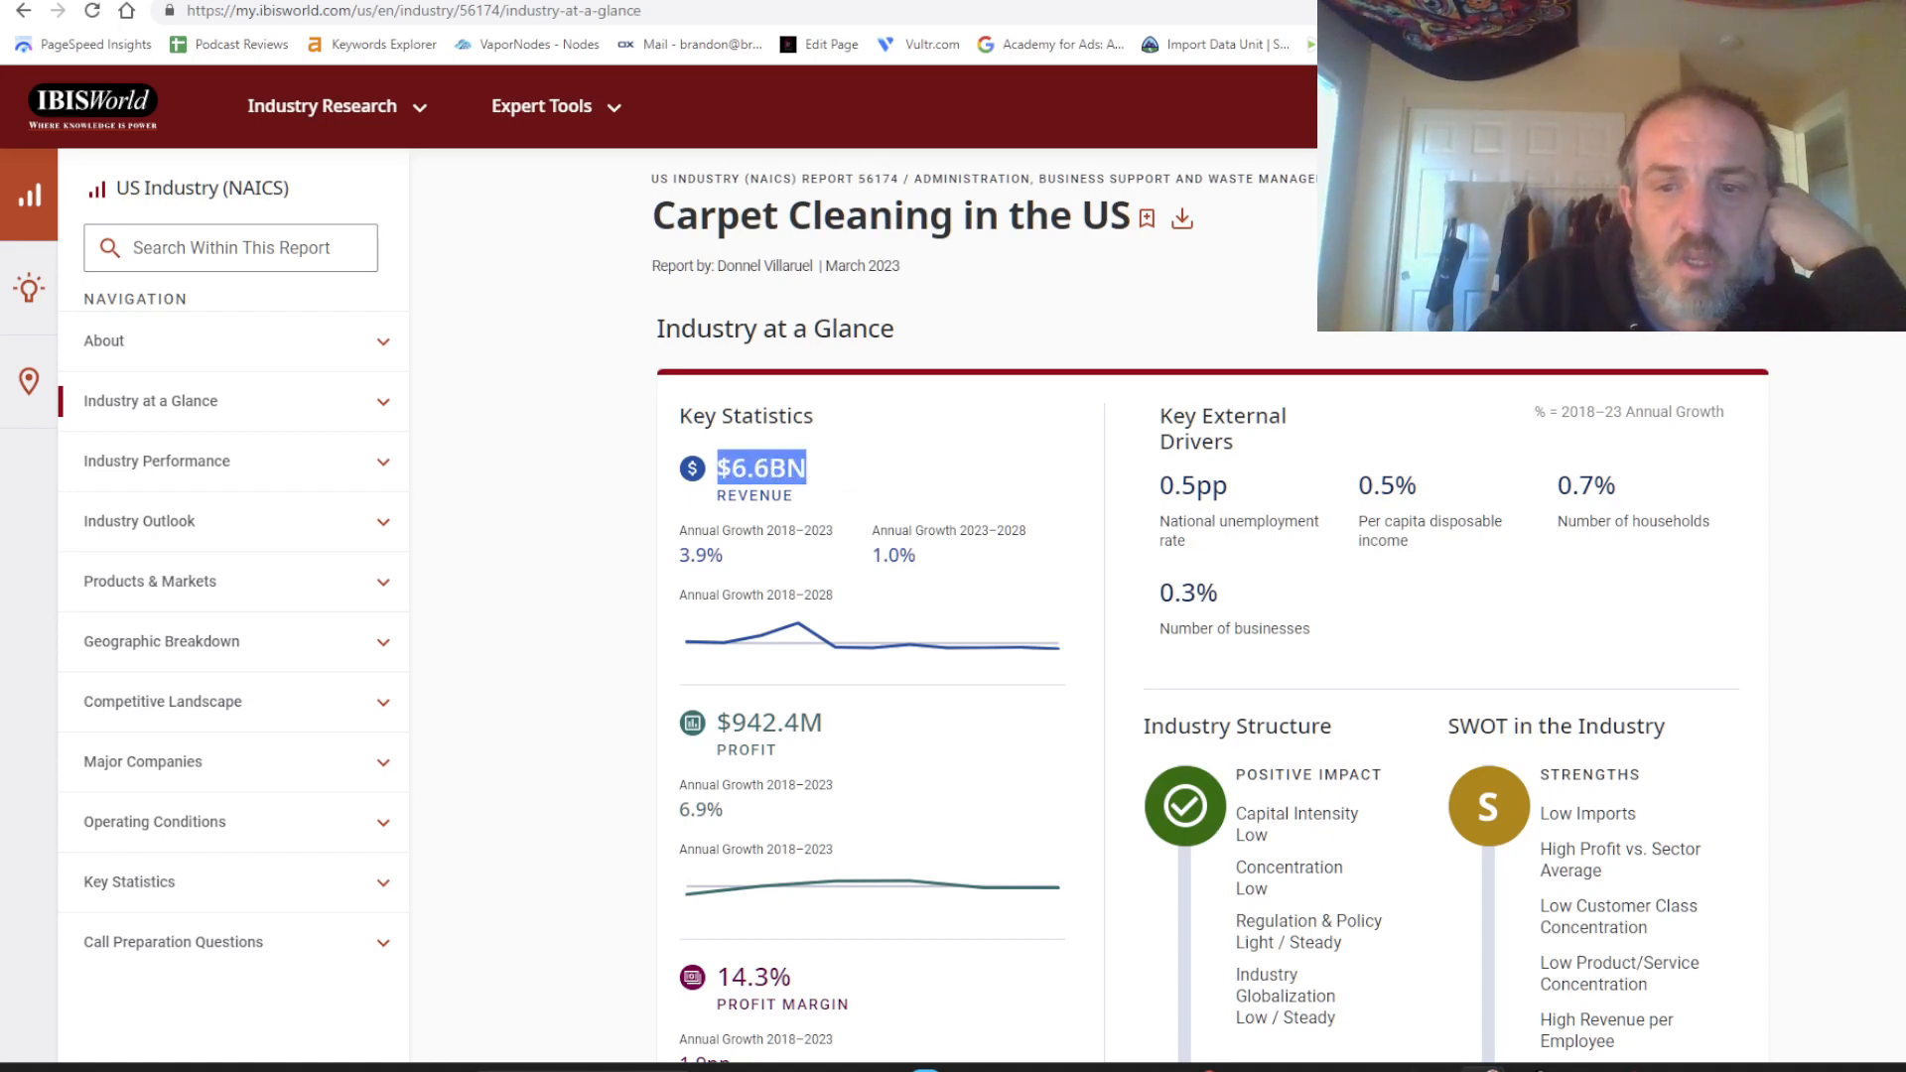
pyautogui.moveTo(1455, 1064)
pyautogui.click(1360, 973)
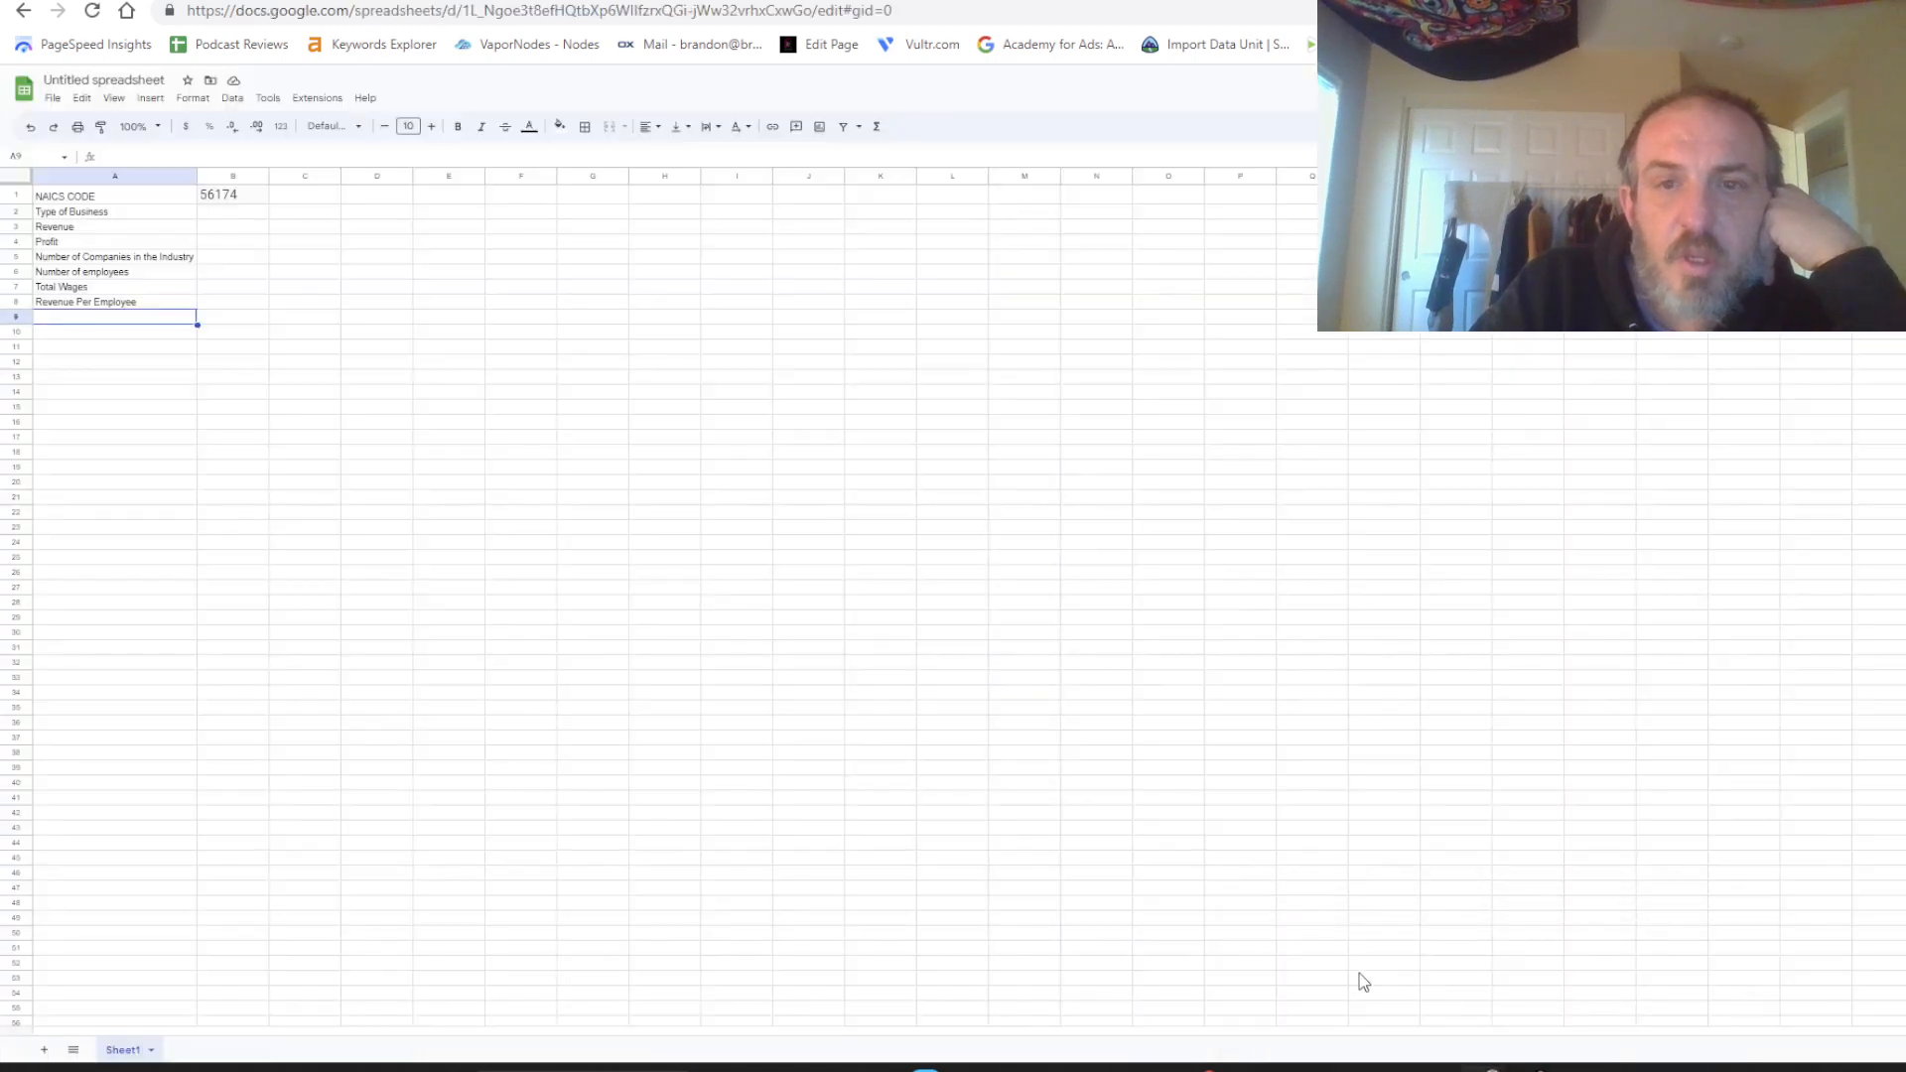
pyautogui.click(225, 231)
pyautogui.hotkey('ctrl', 'v')
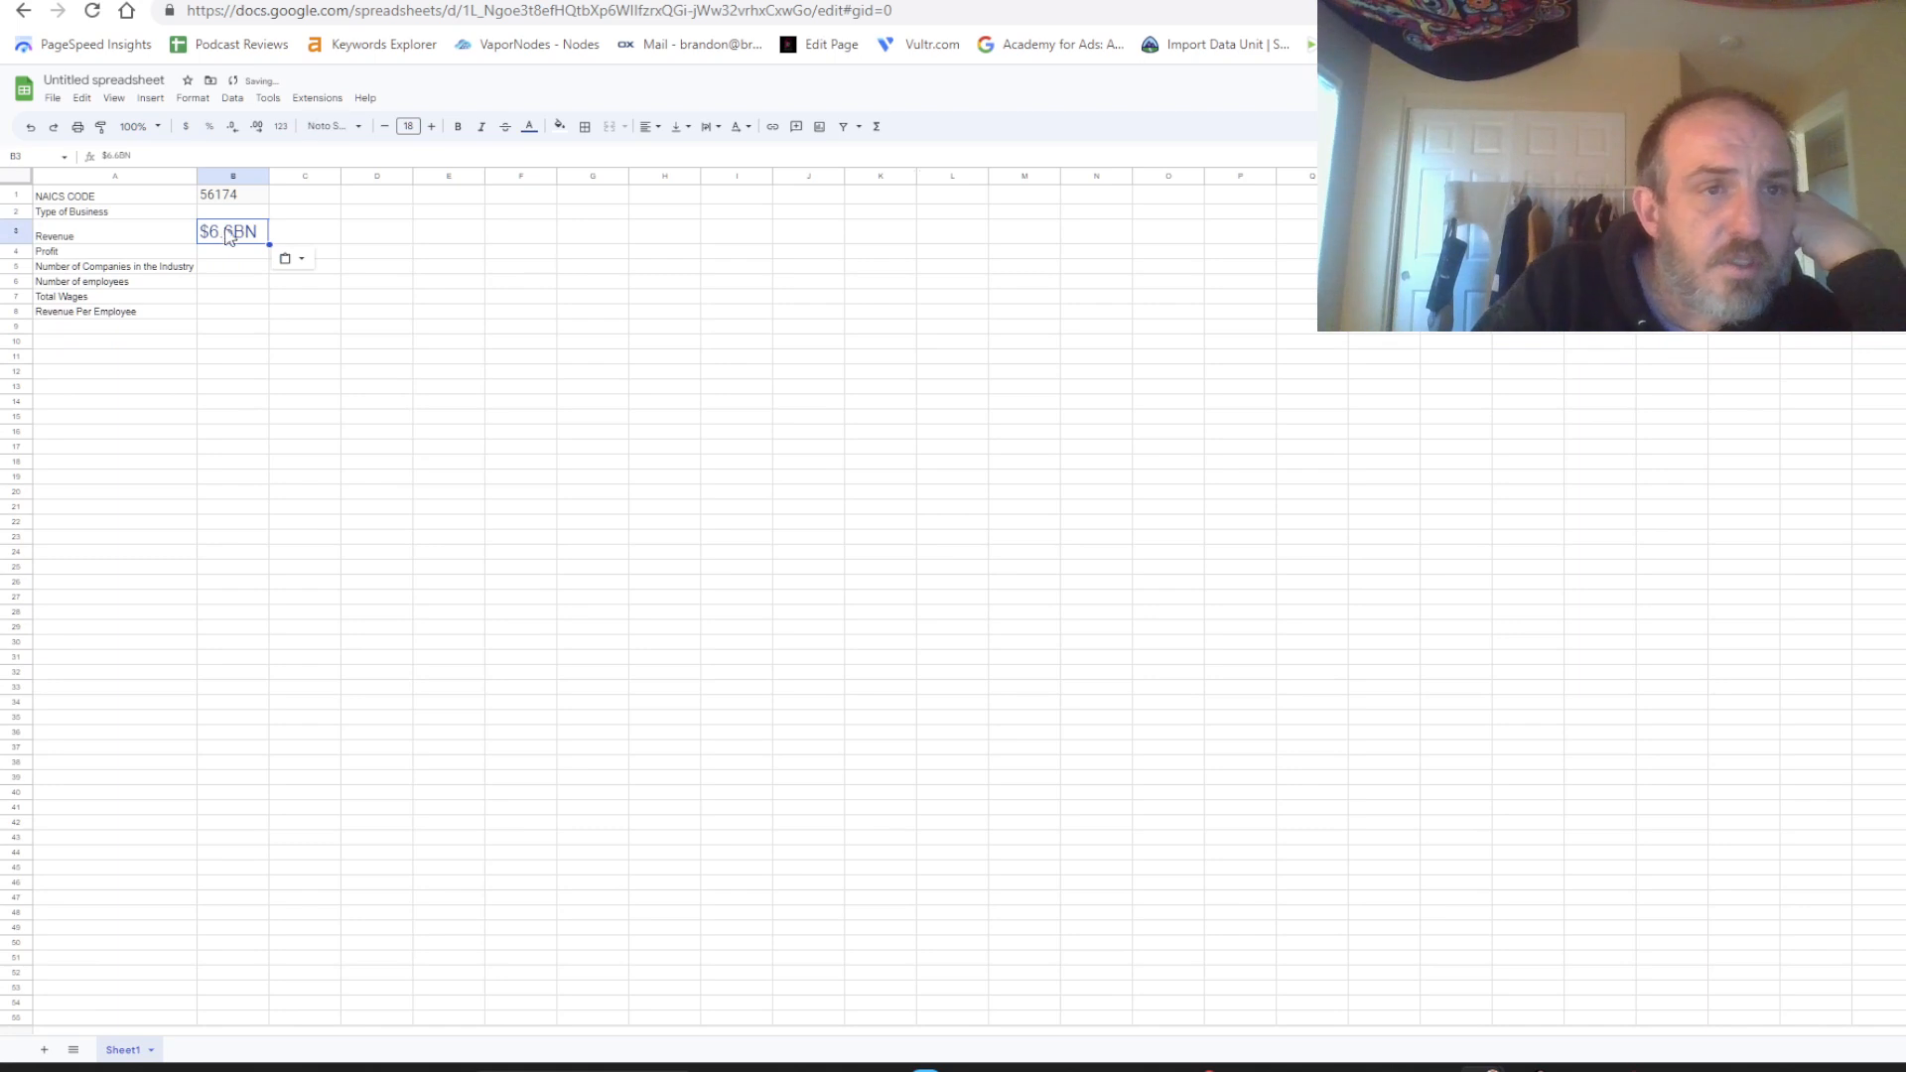
# Enter Carpet Cleaning as the type of business in B2.
pyautogui.click(225, 215)
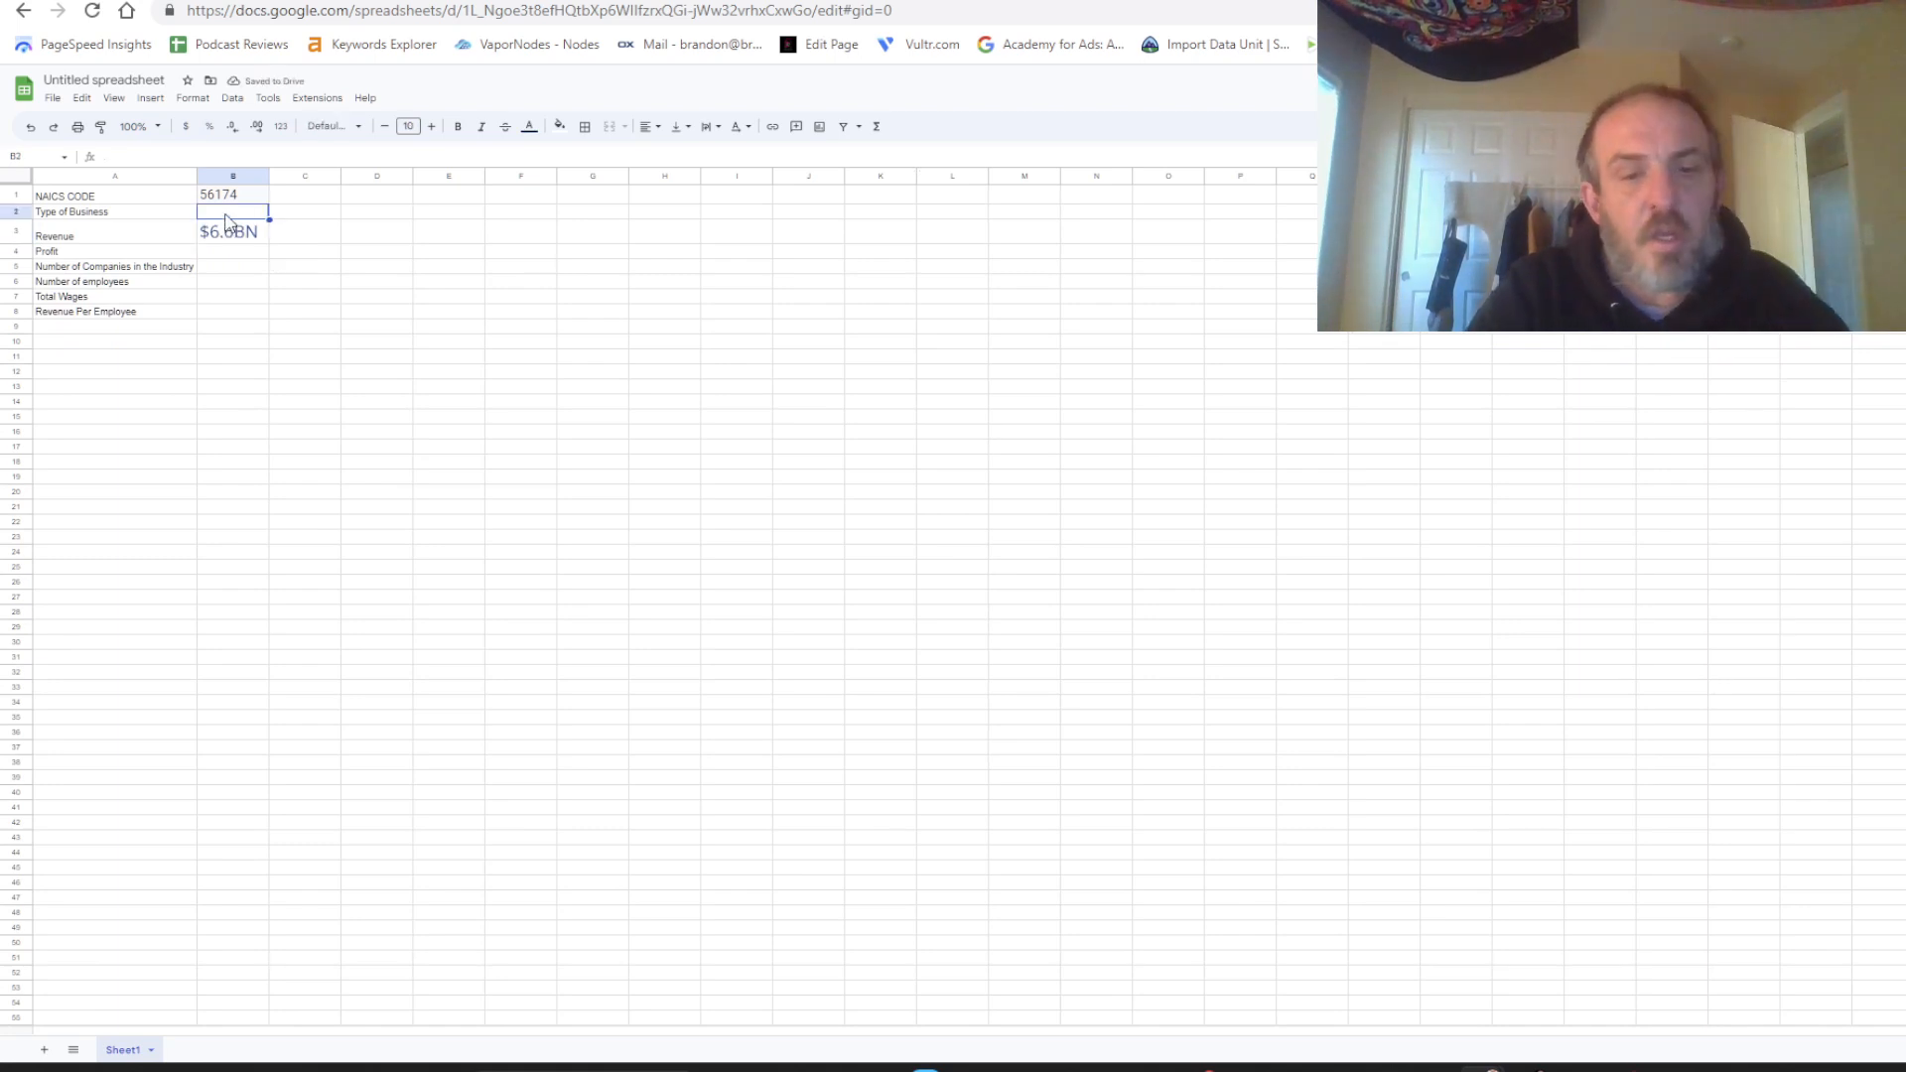
pyautogui.write('R')
pyautogui.write('Ca')
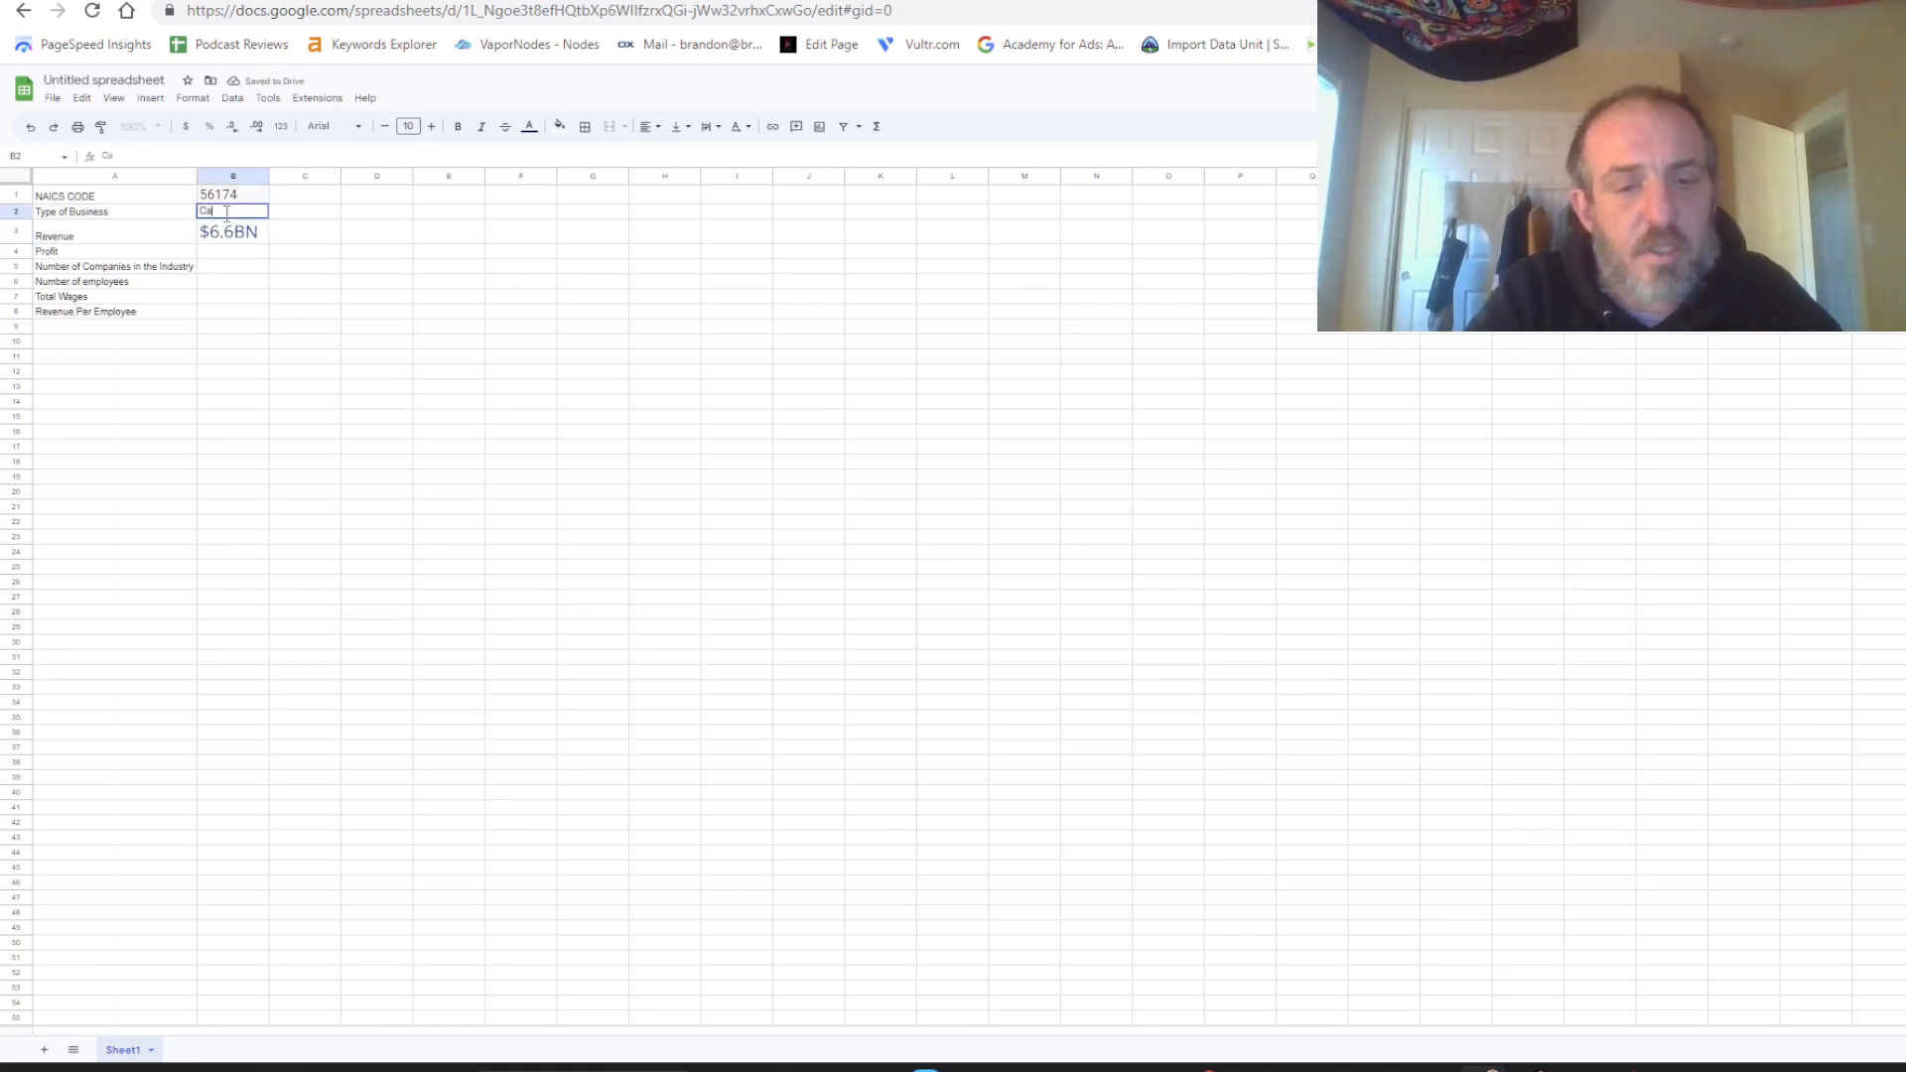
pyautogui.write('rpet Clea')
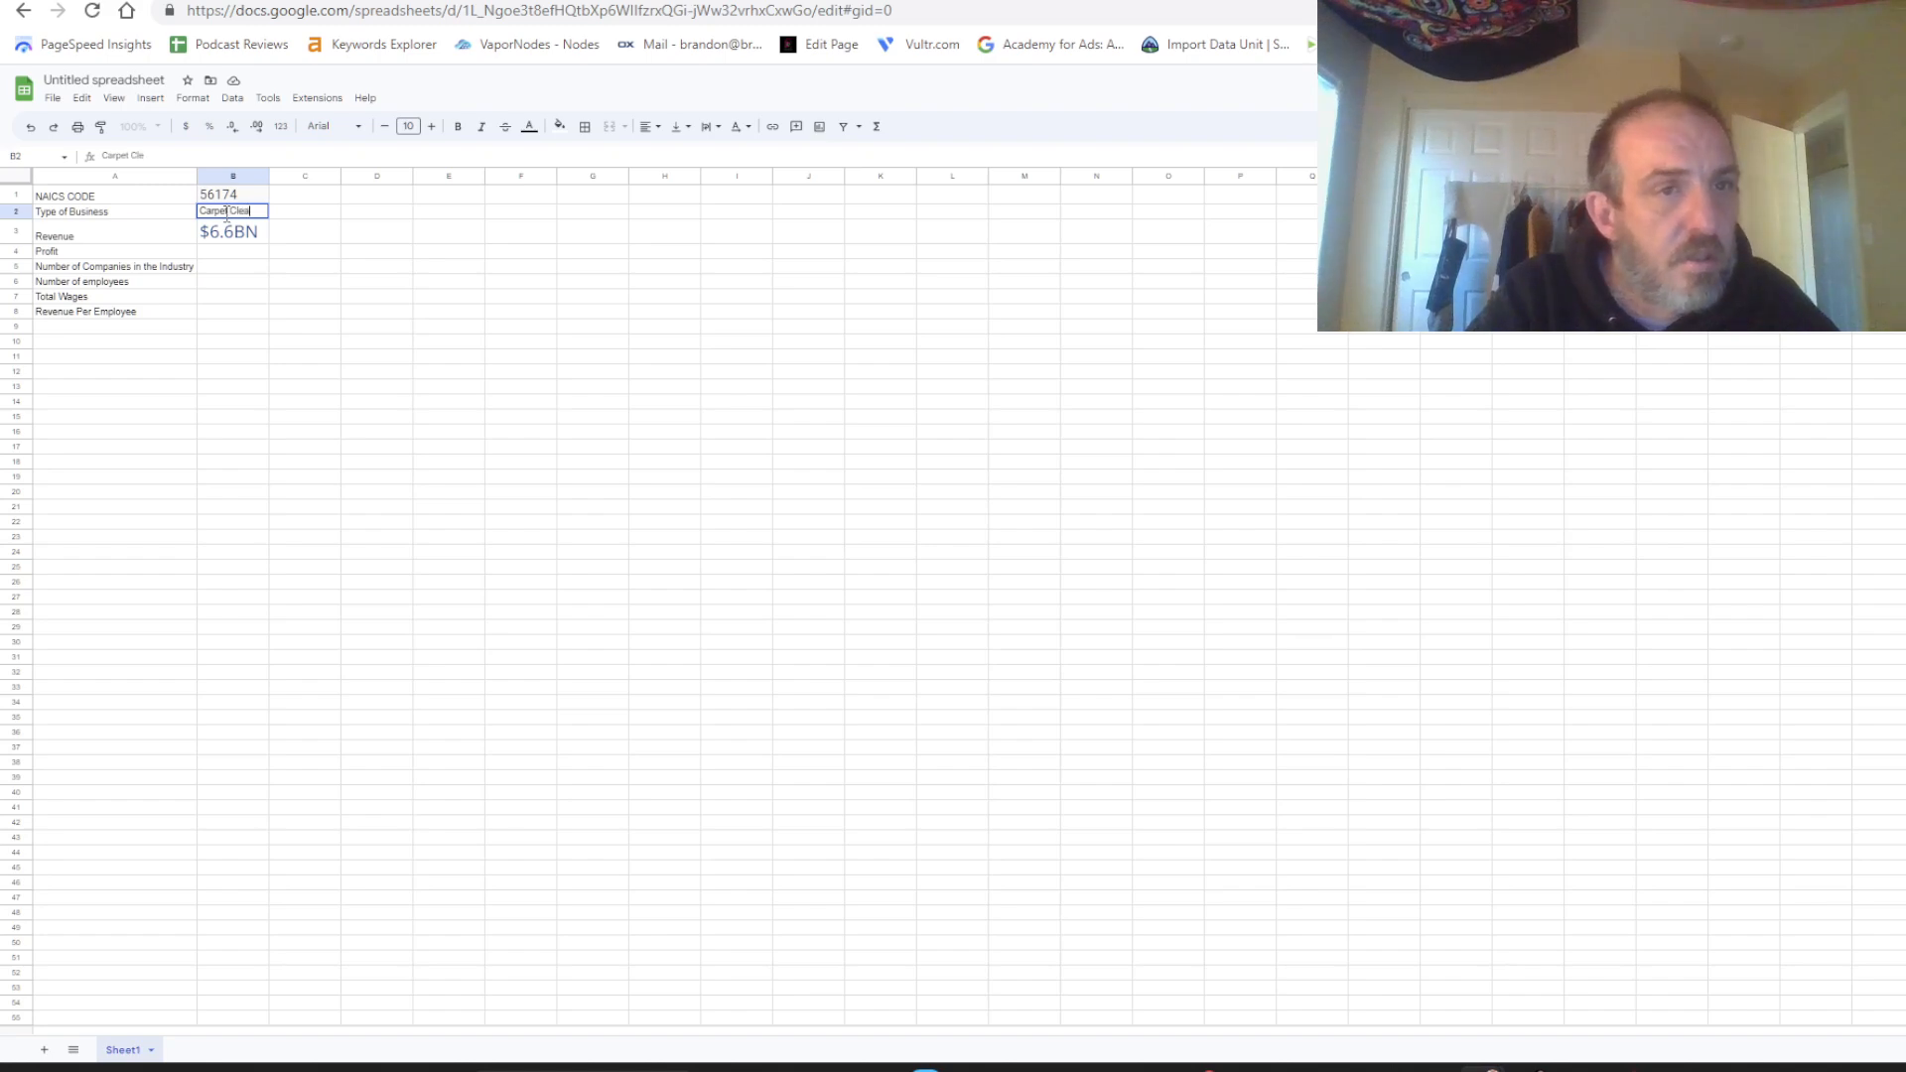
pyautogui.write('ning')
pyautogui.press('Return')
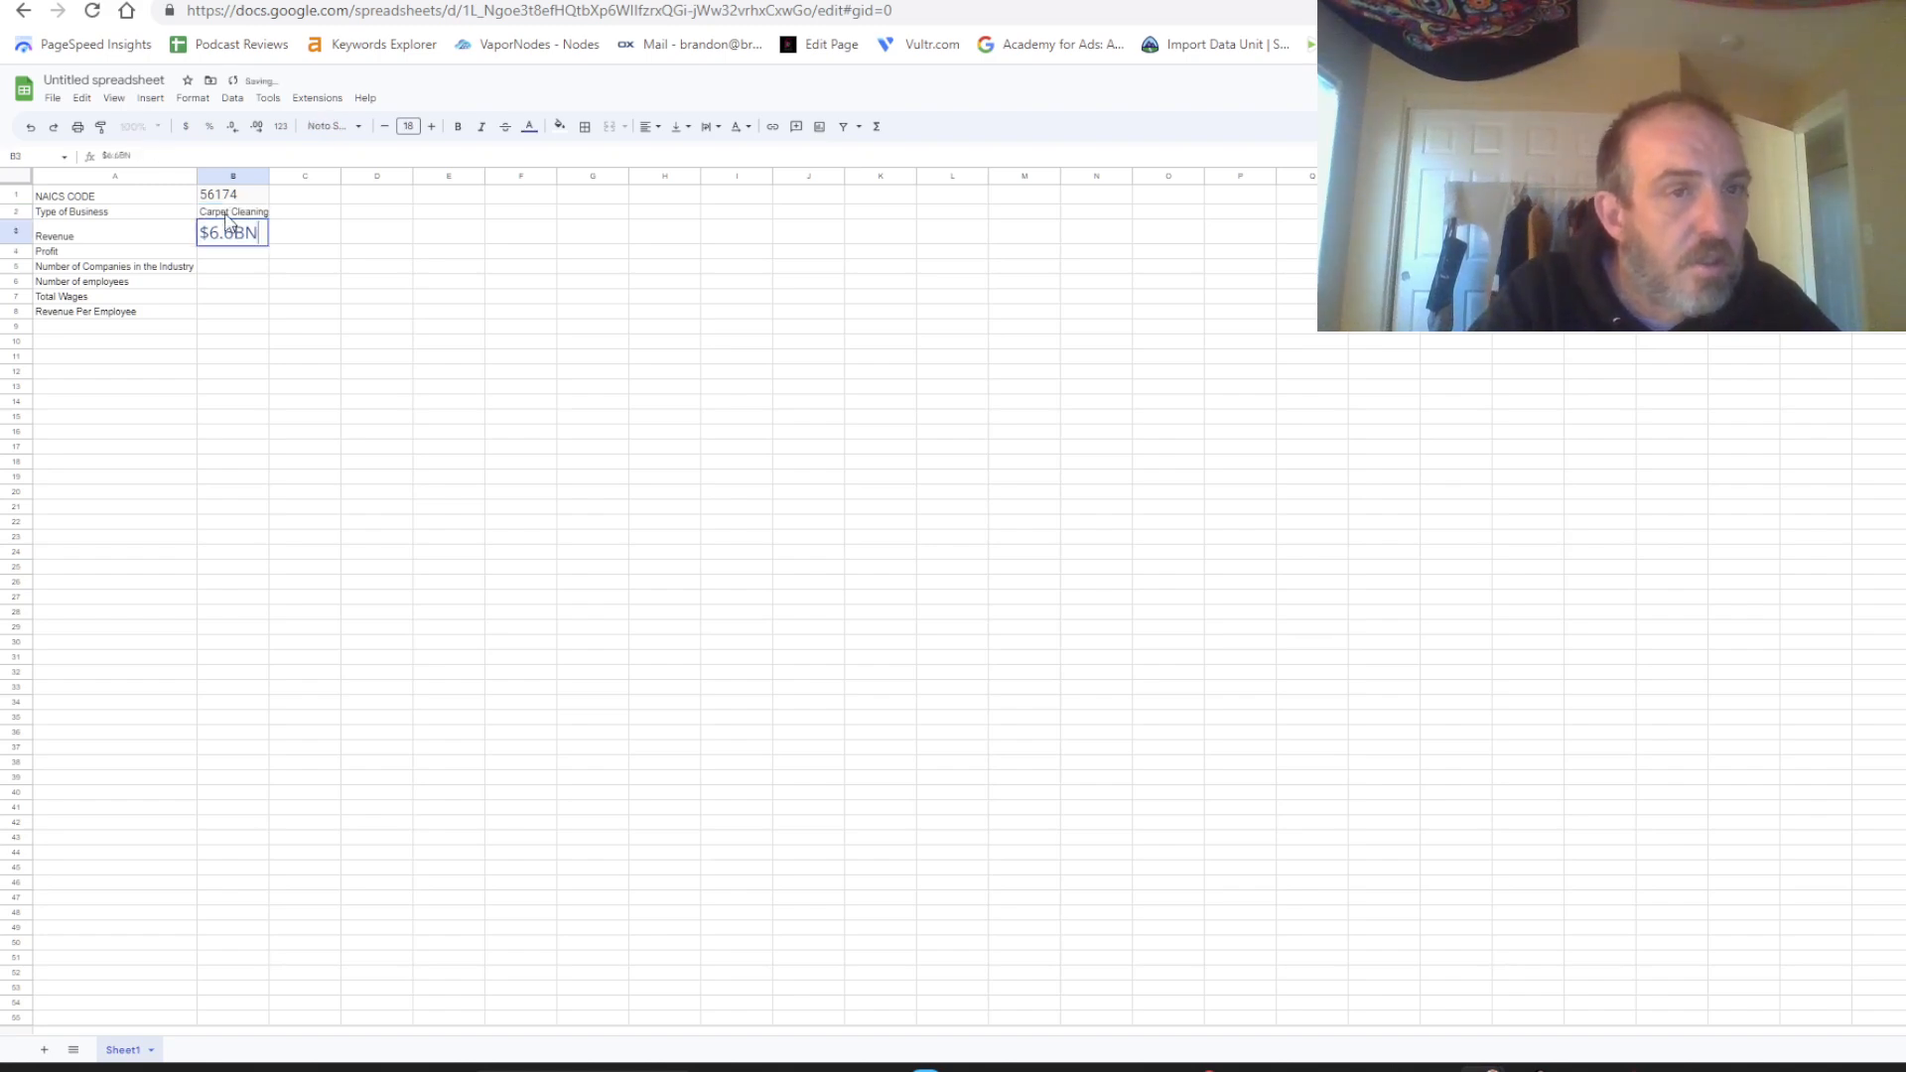
# Copy the profit figure $942.4M from the IBISWorld report into cell B4 of the spreadsheet.
pyautogui.press('Down')
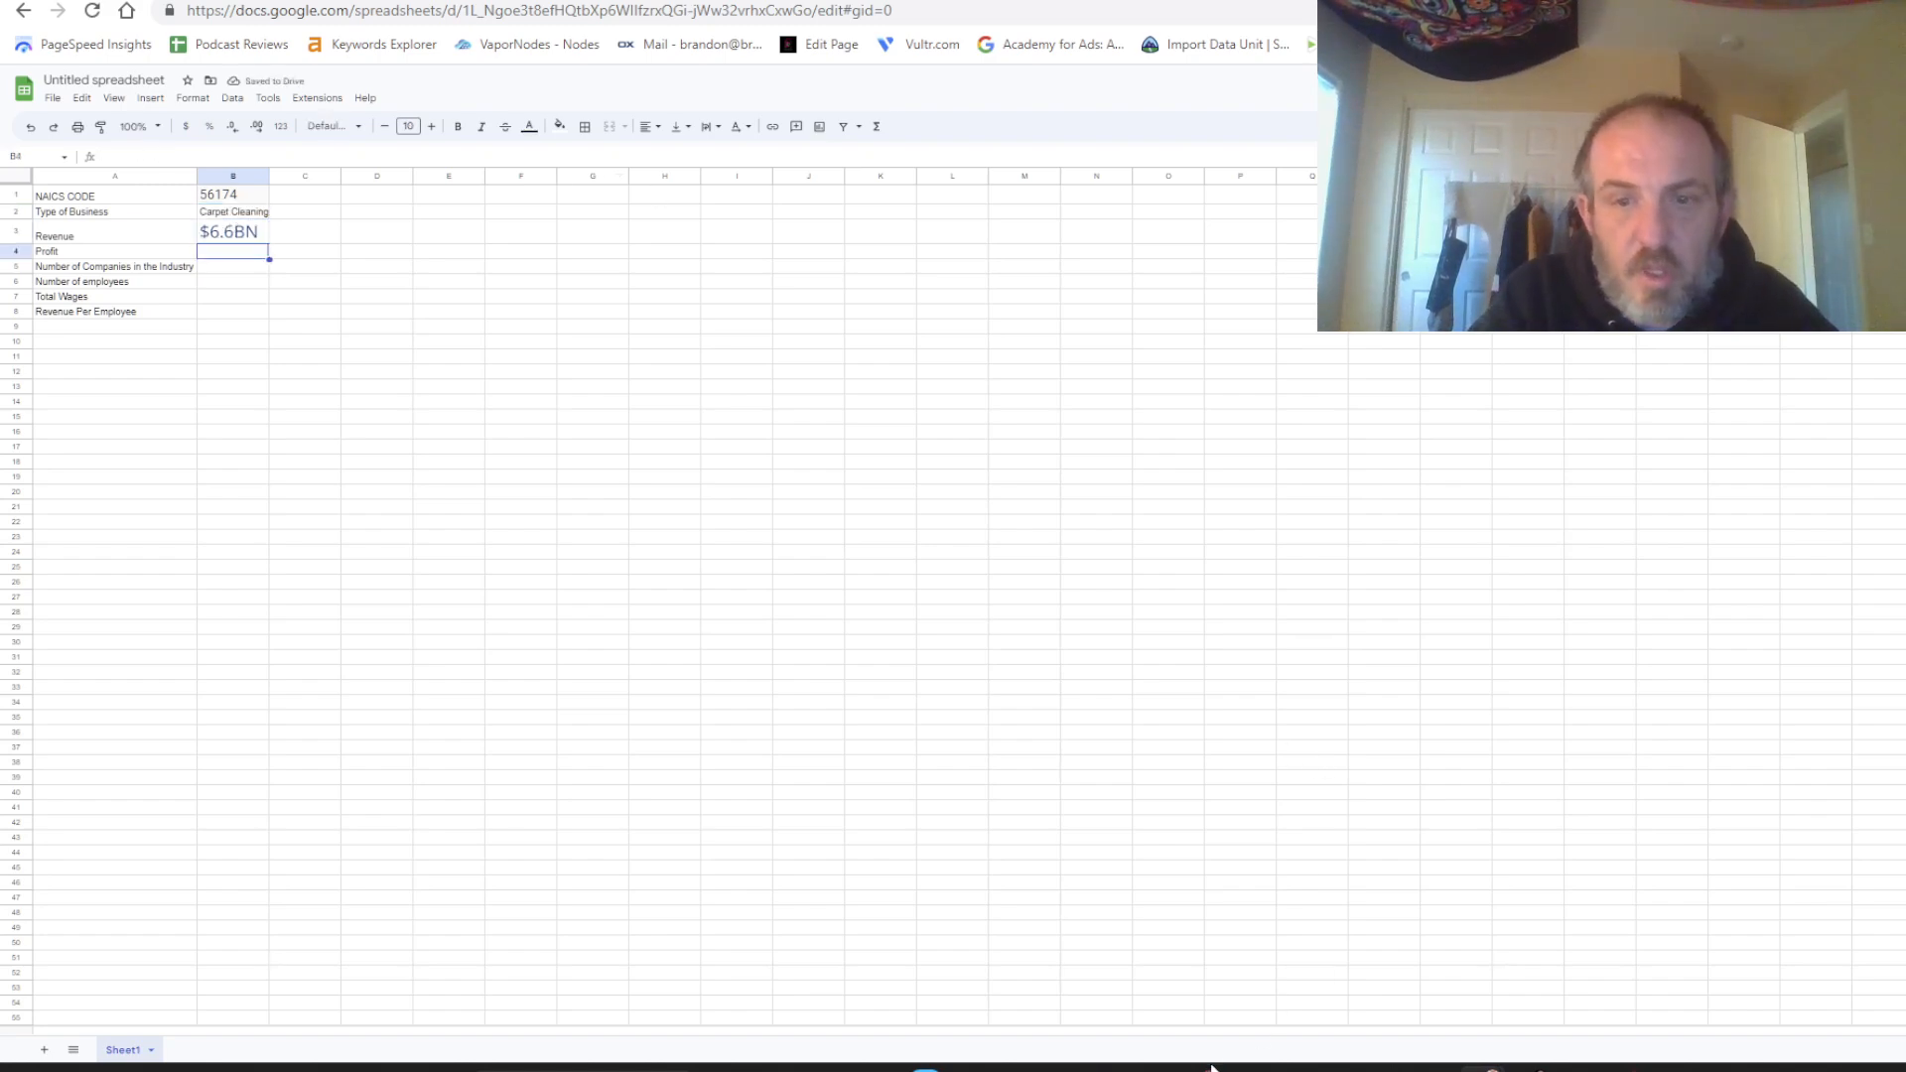
pyautogui.moveTo(1483, 1066)
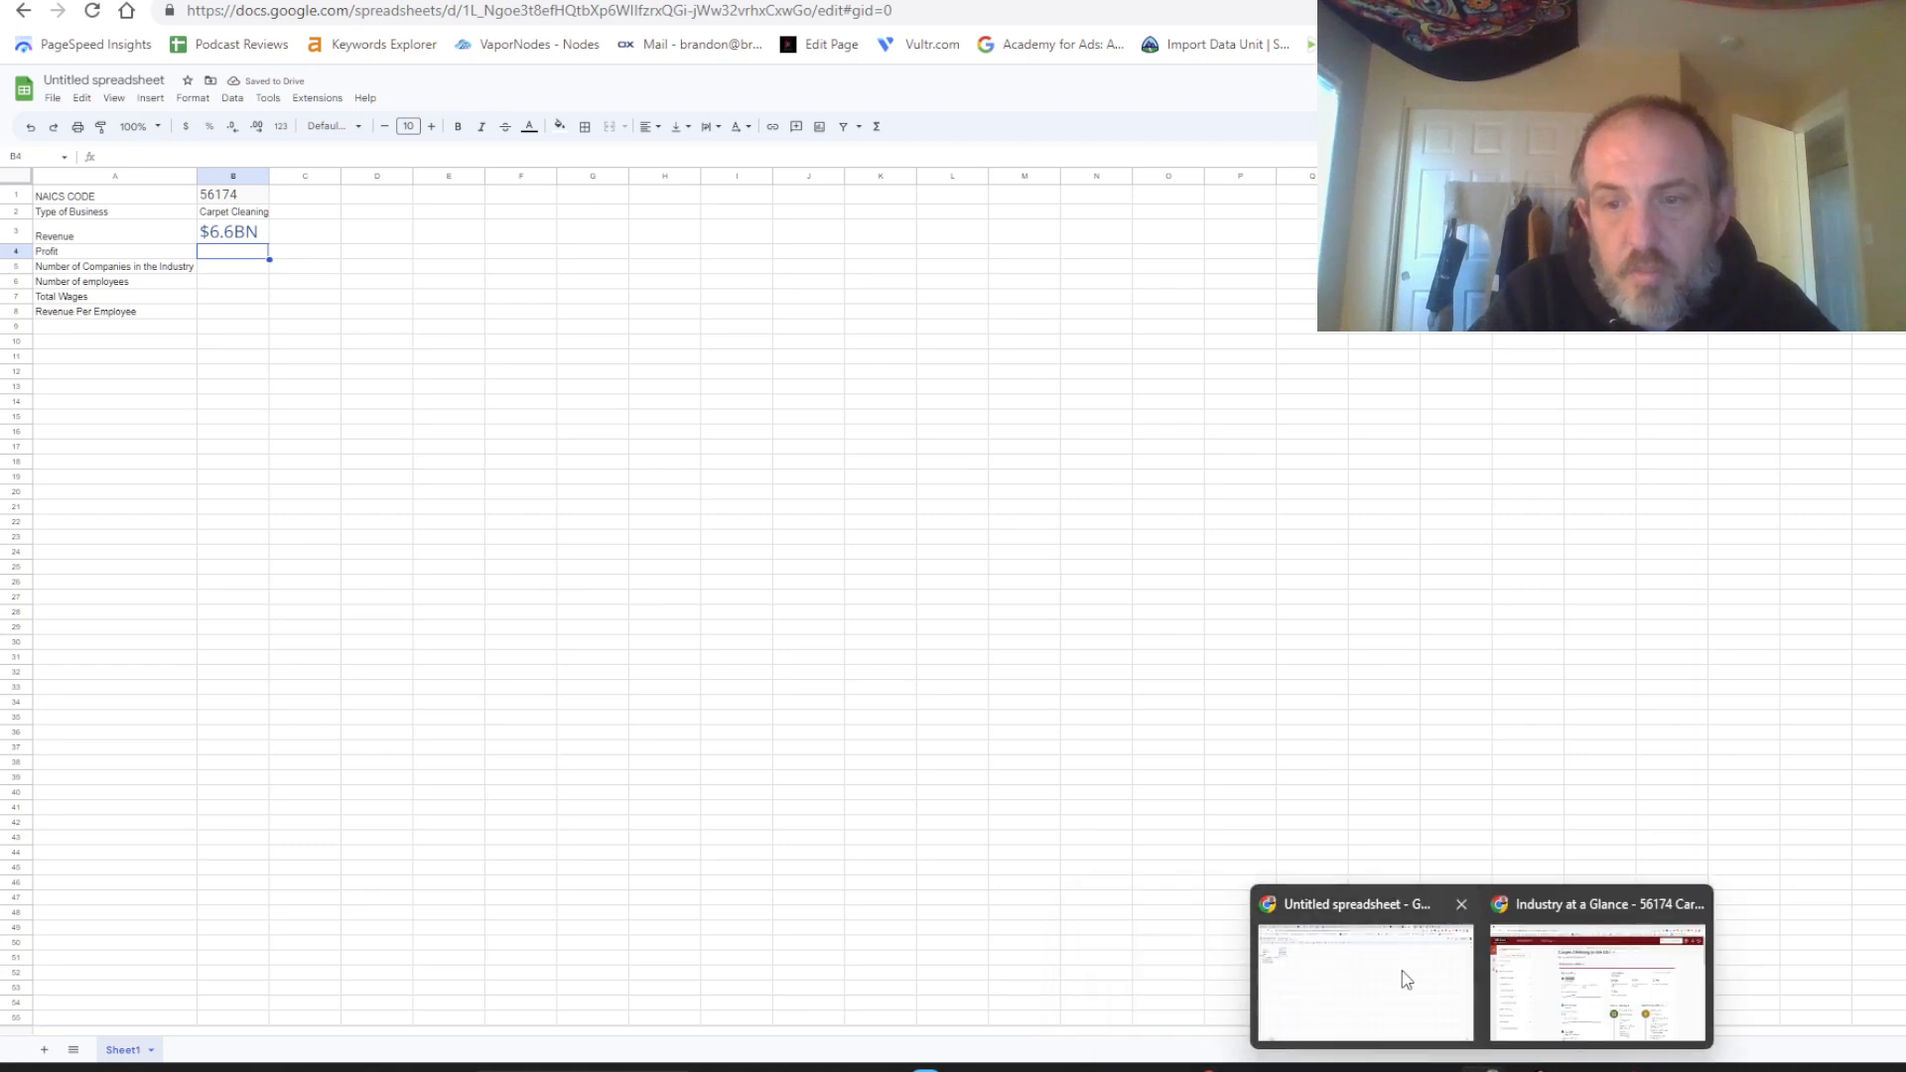
pyautogui.click(1547, 994)
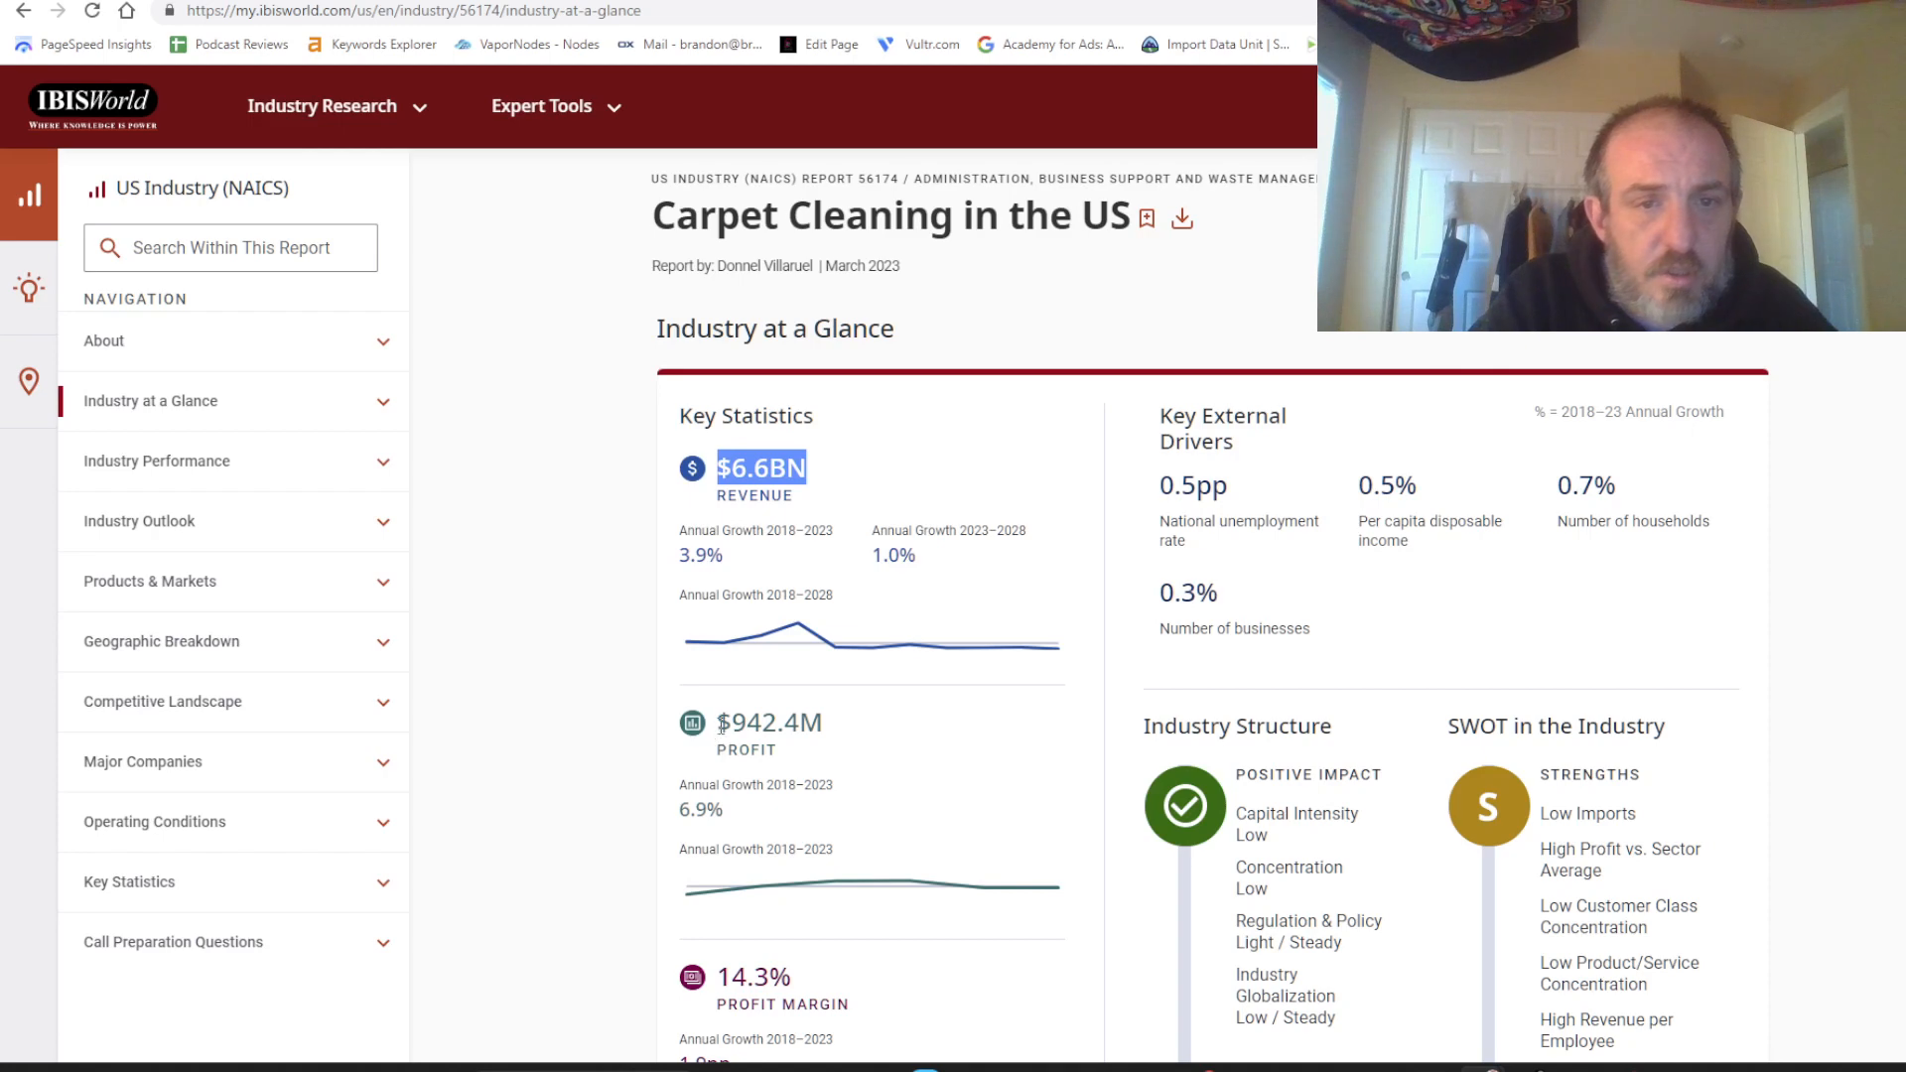
pyautogui.moveTo(717, 725); pyautogui.dragTo(824, 726)
pyautogui.hotkey('ctrl', 'c')
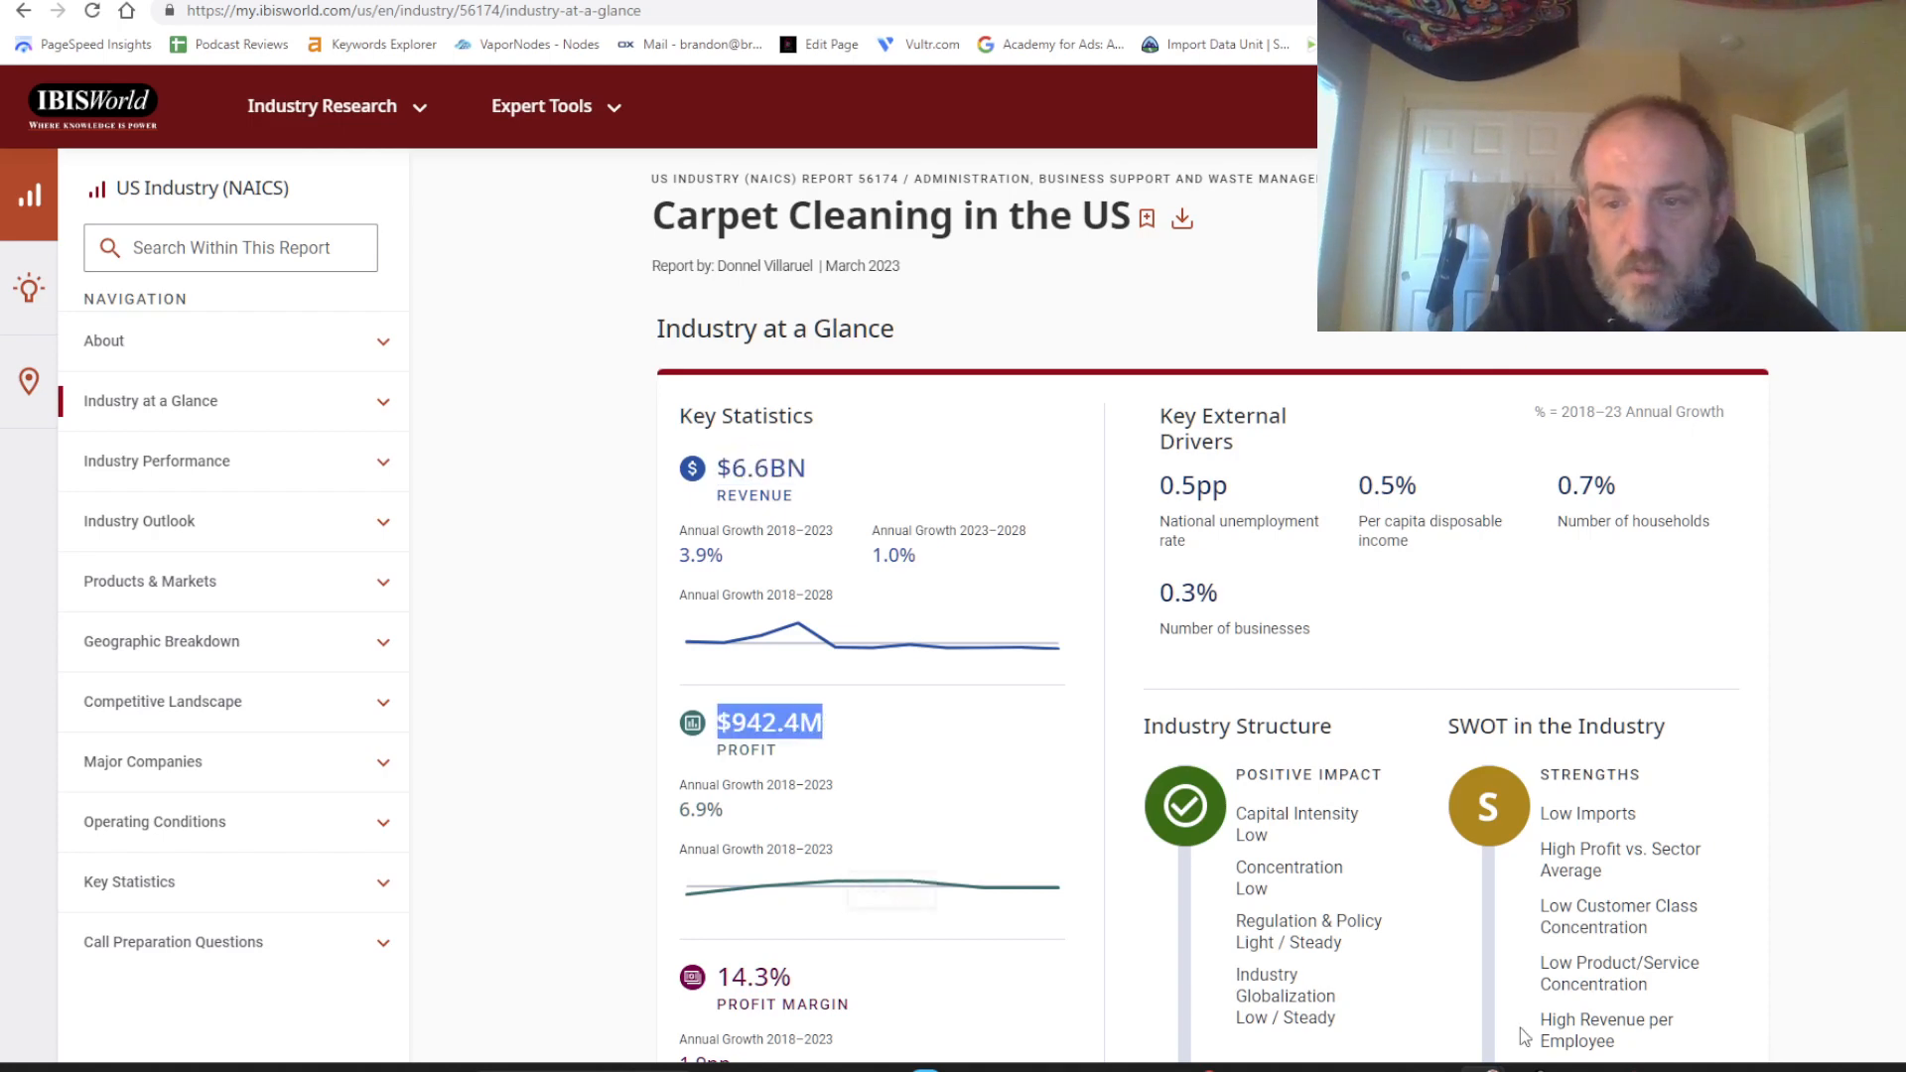
pyautogui.moveTo(1482, 1068)
pyautogui.click(1364, 958)
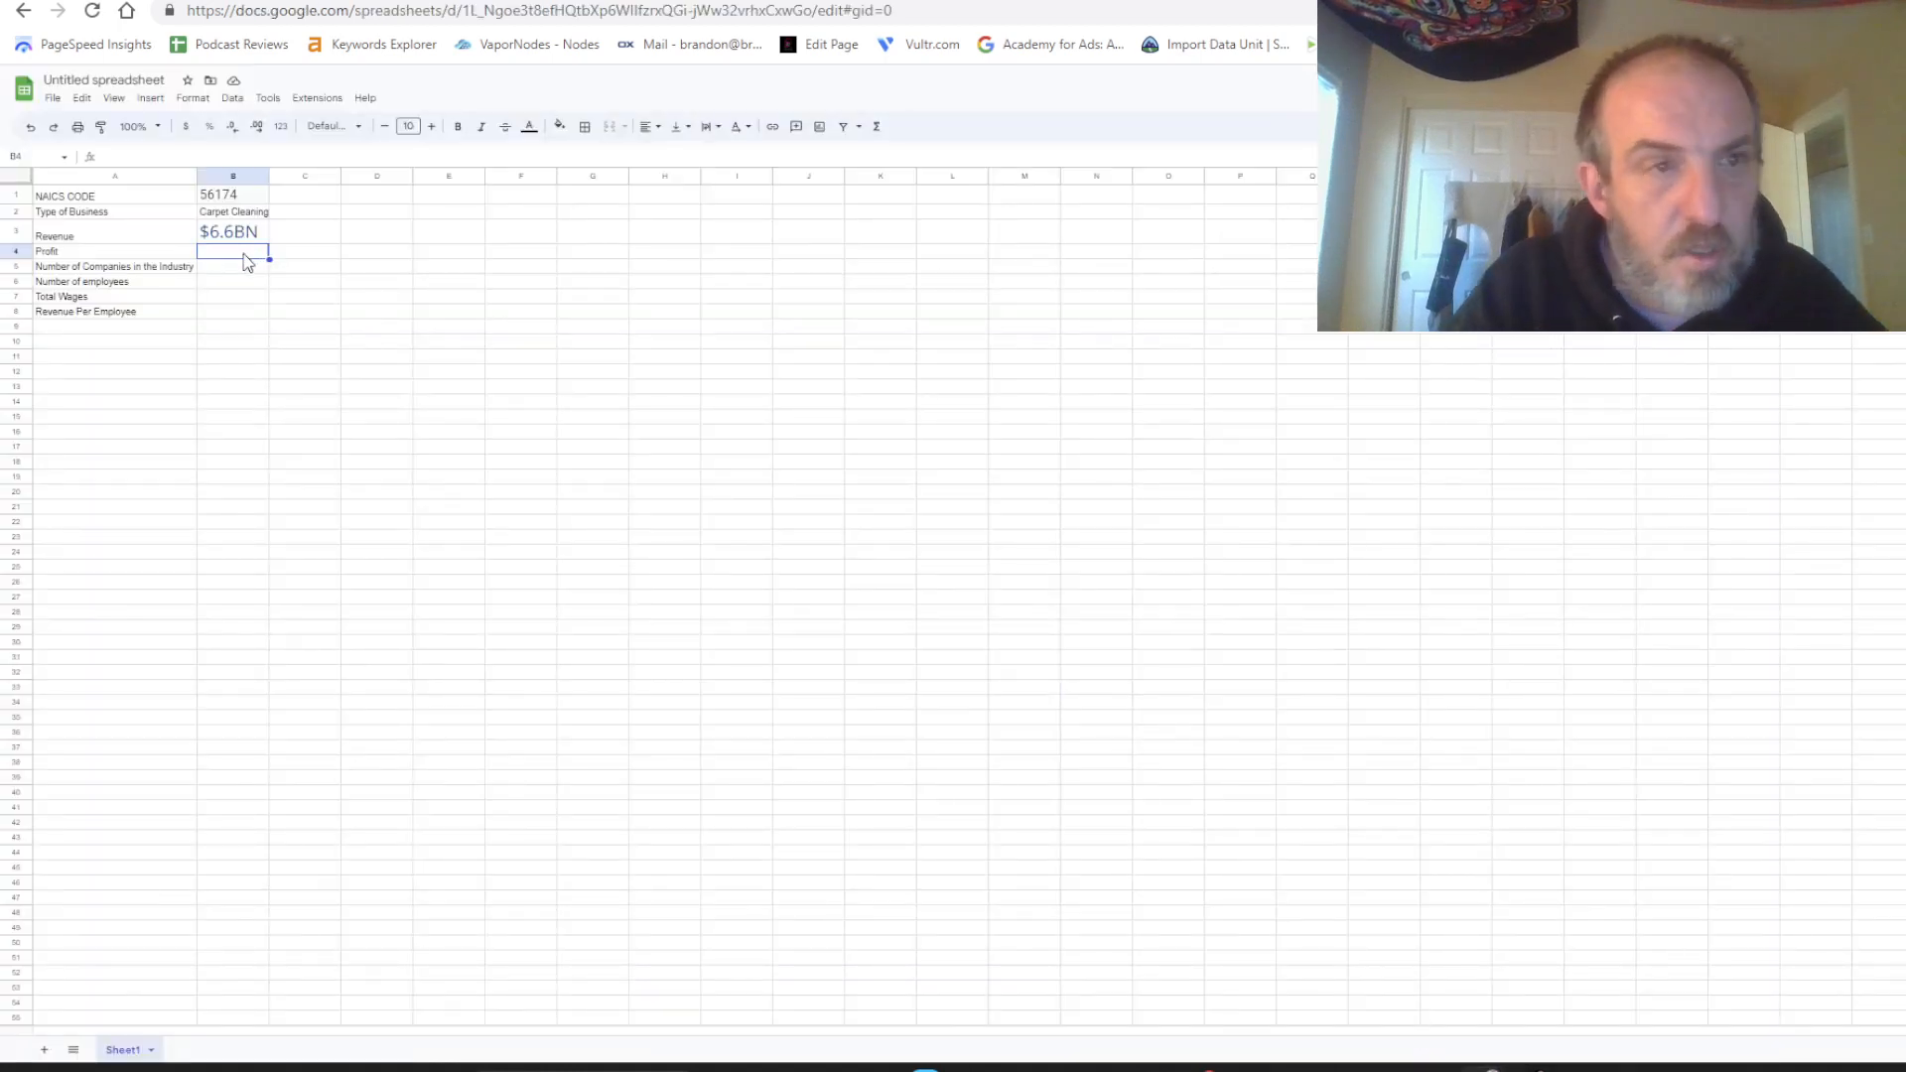
pyautogui.hotkey('ctrl', 'v')
# Enter the formula =B4/B3 in C4 to divide profit by revenue.
pyautogui.click(322, 265)
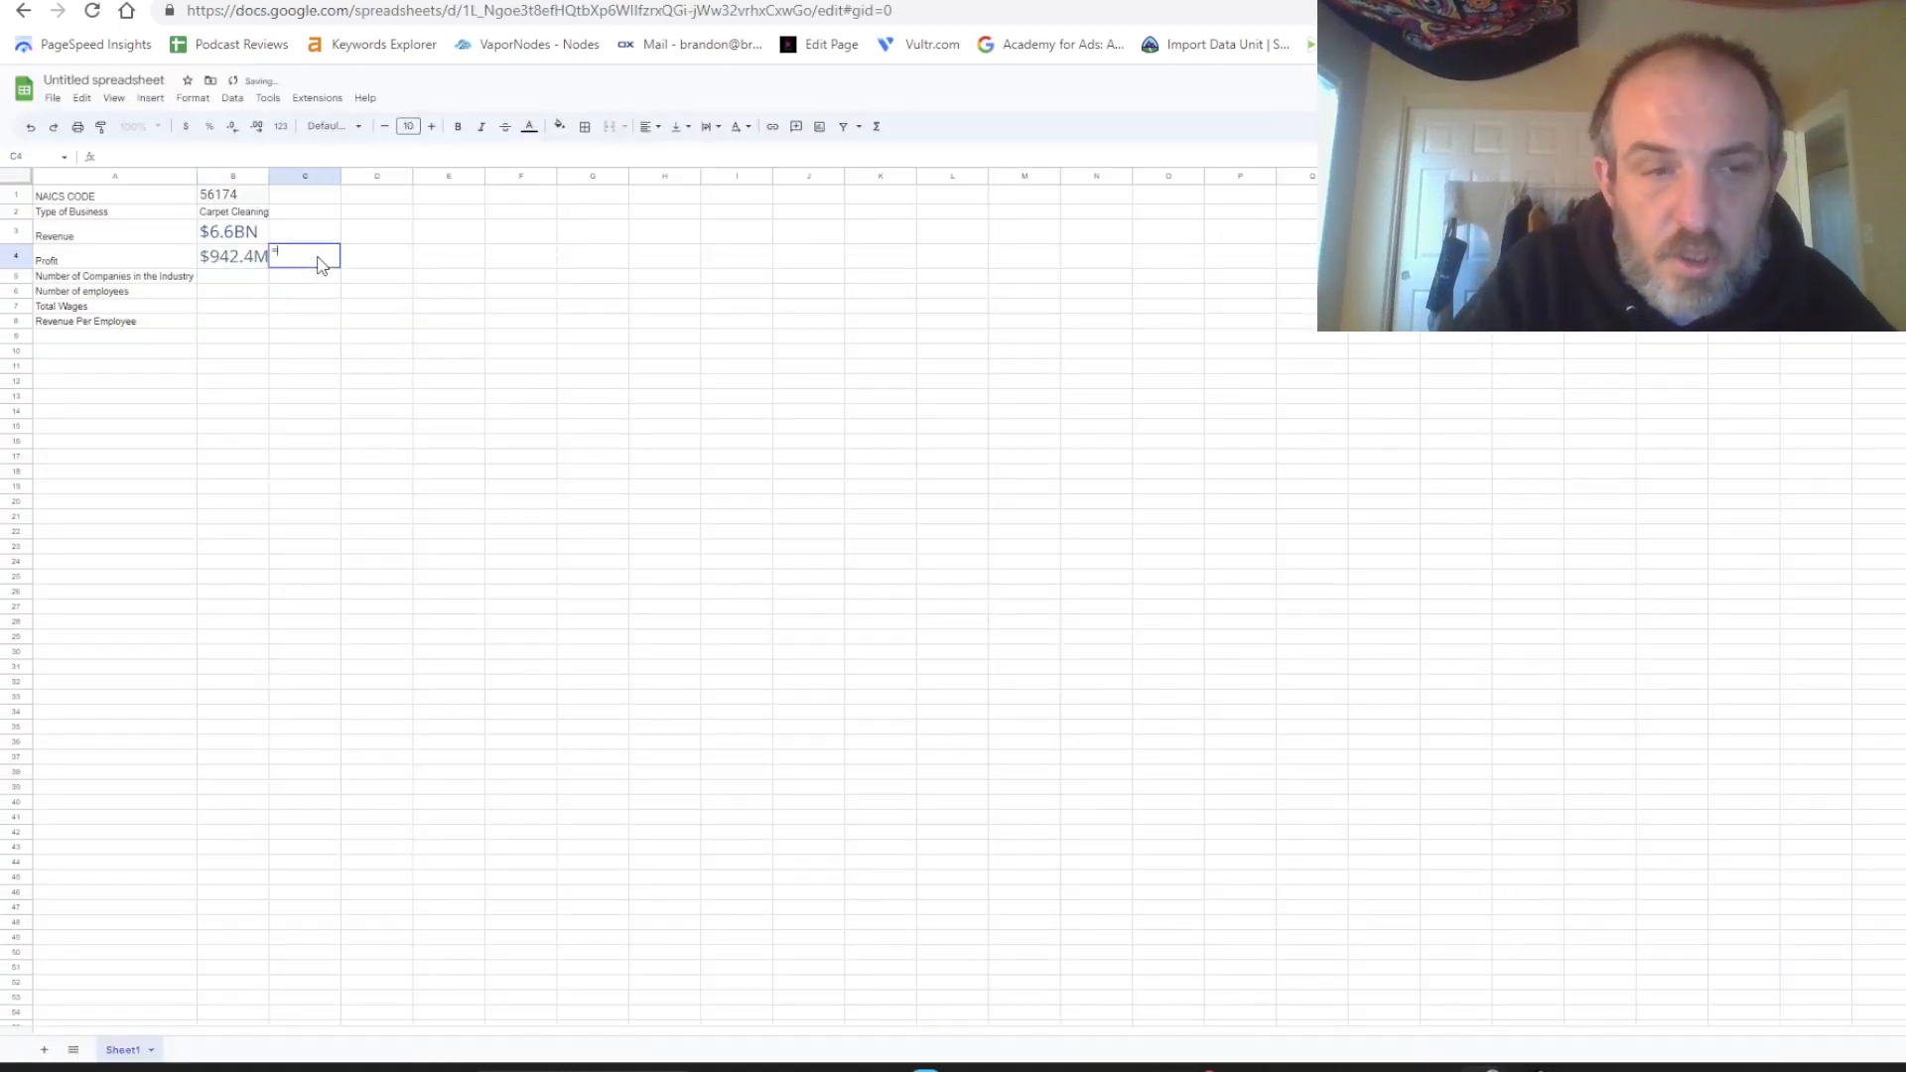
pyautogui.write('=')
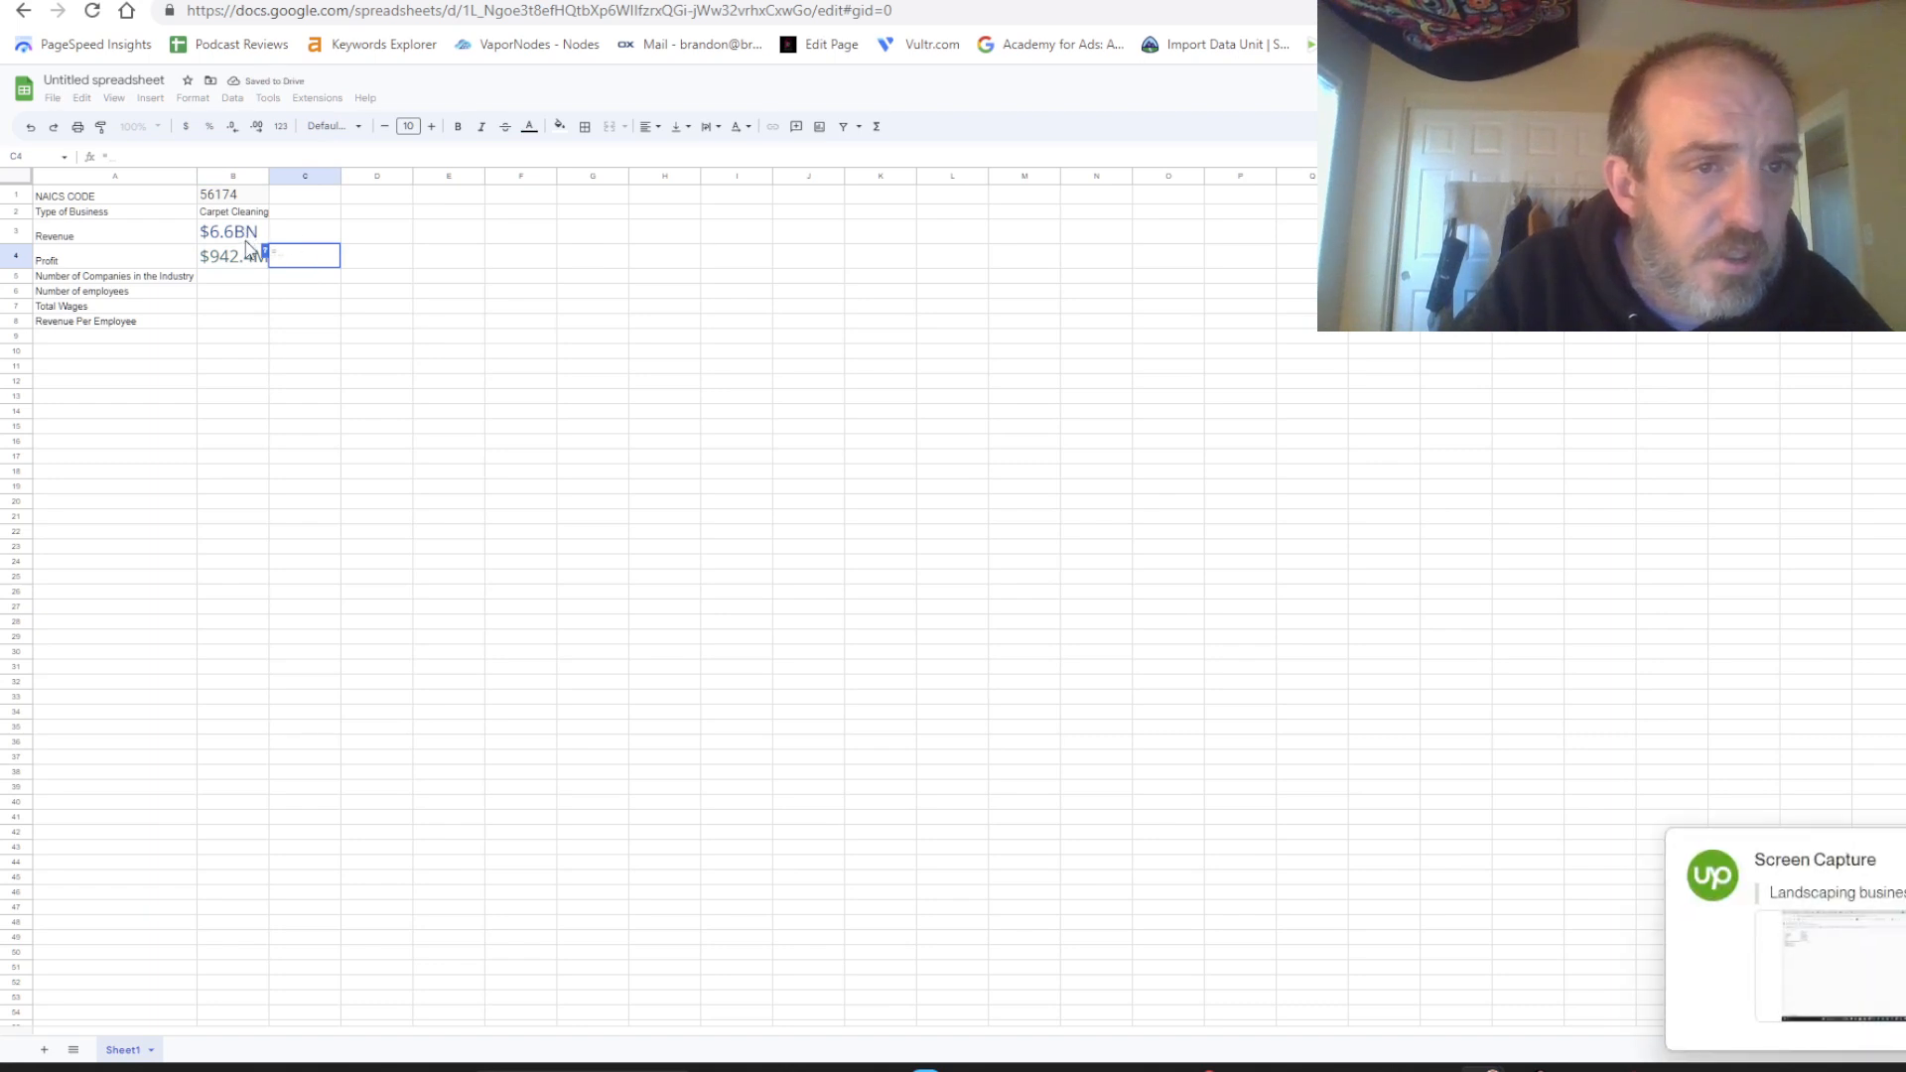
pyautogui.click(251, 260)
pyautogui.write('/')
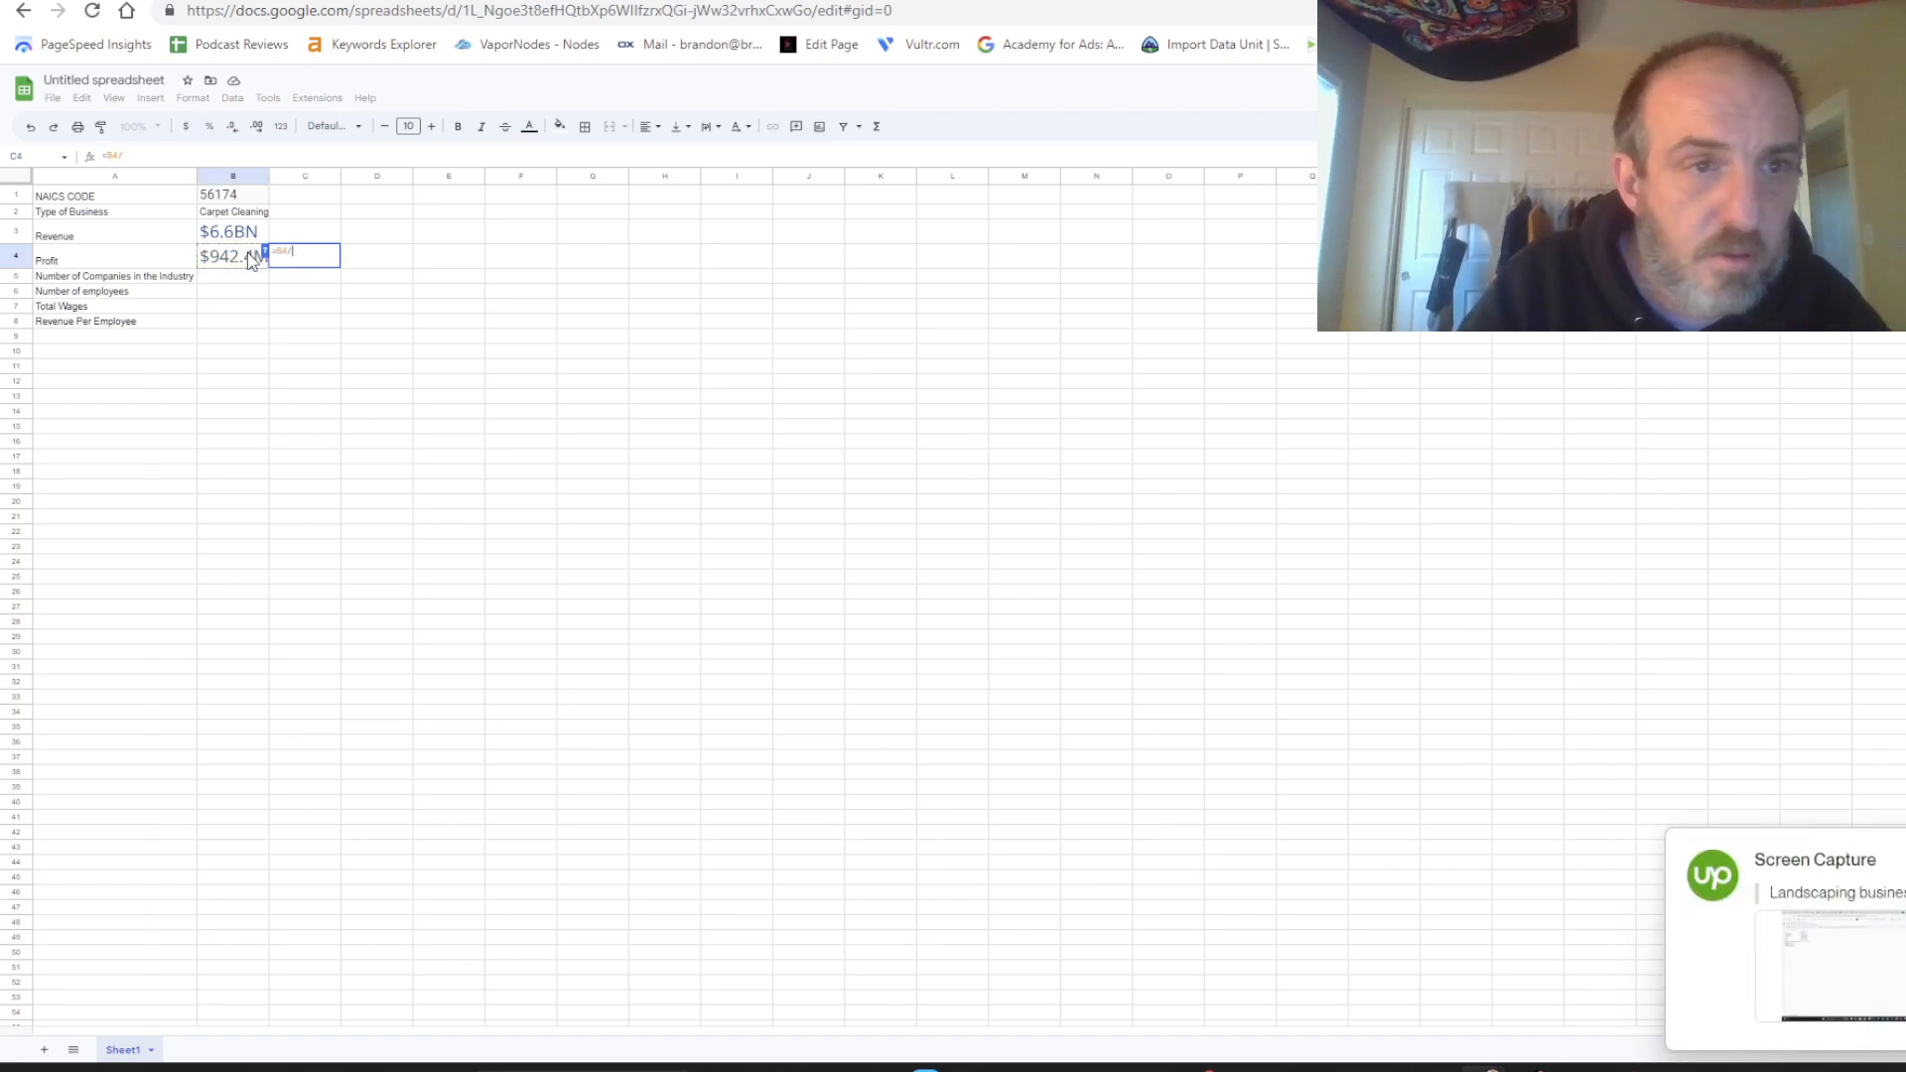
pyautogui.click(239, 230)
pyautogui.press('Return')
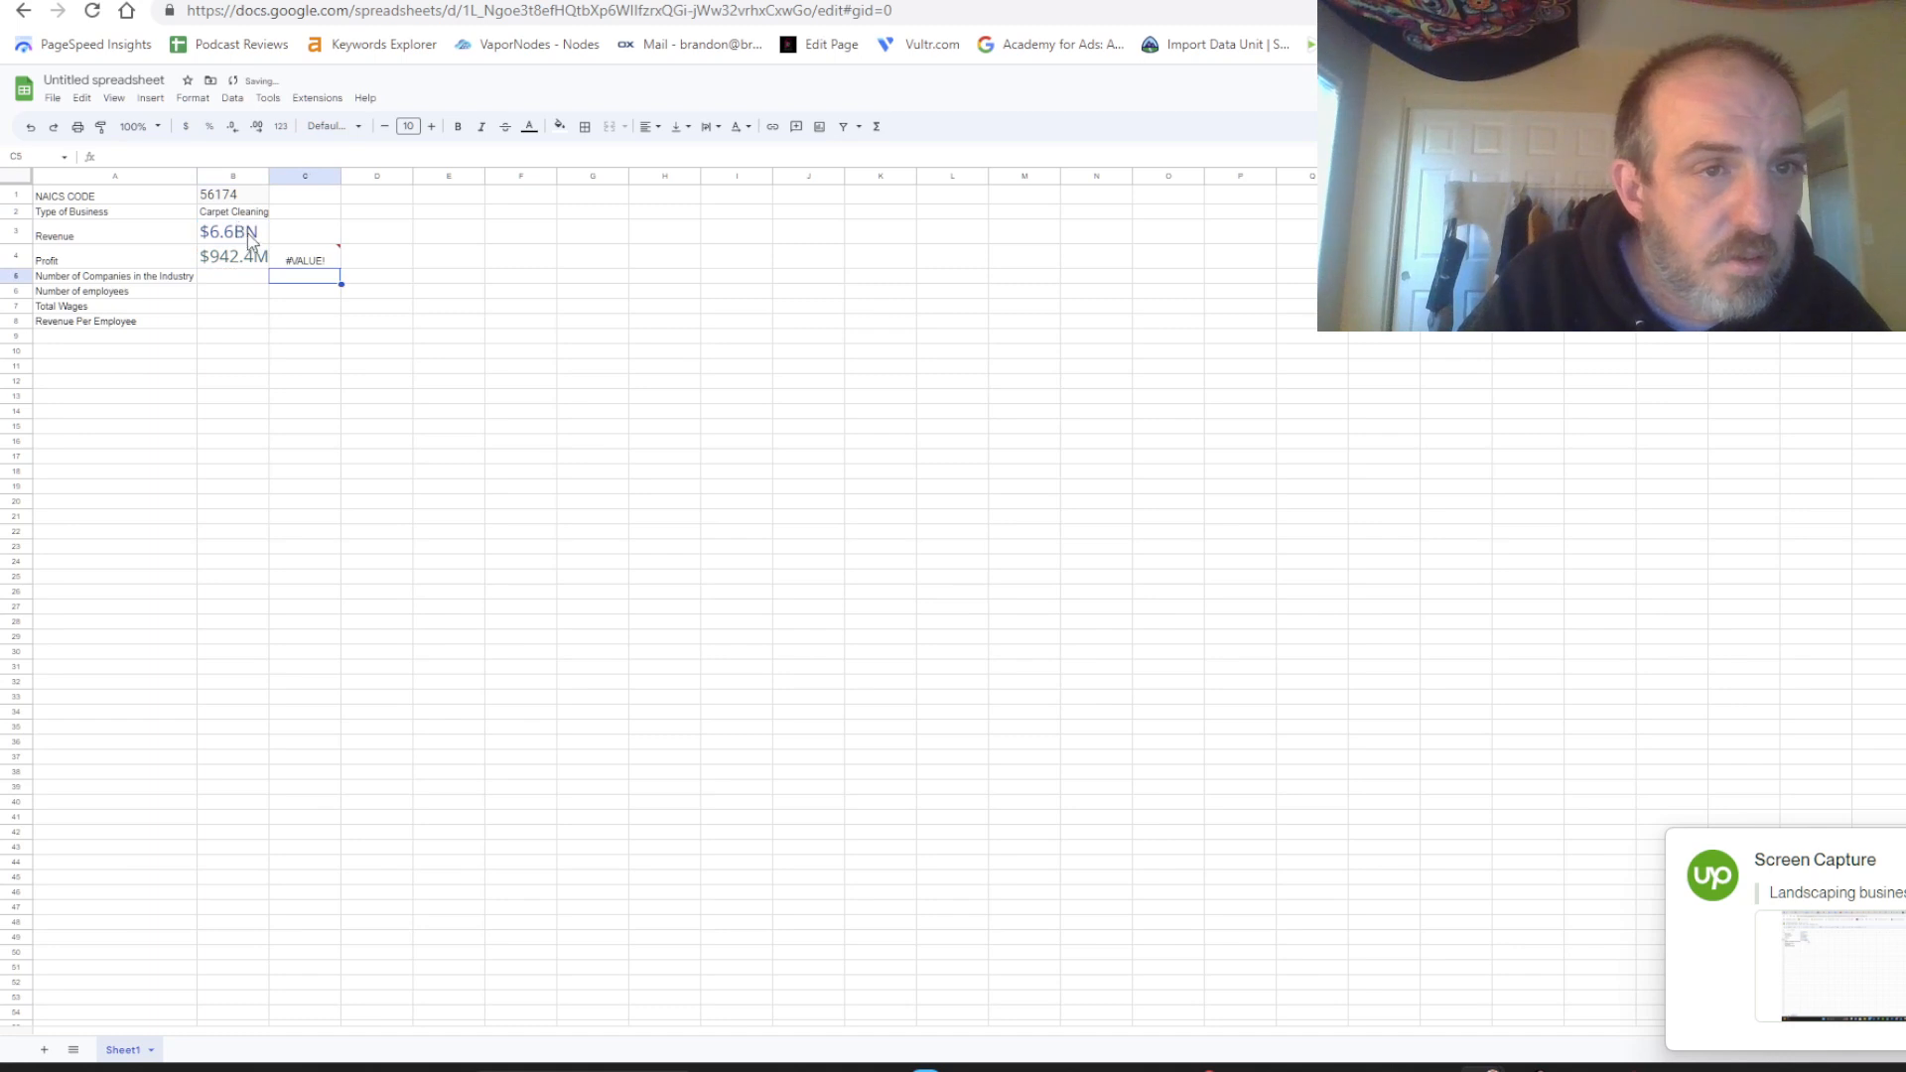
# Check the formula in C4 and change the revenue in B3 to the numeric value $6,600.
pyautogui.click(308, 254)
pyautogui.doubleClick(308, 255)
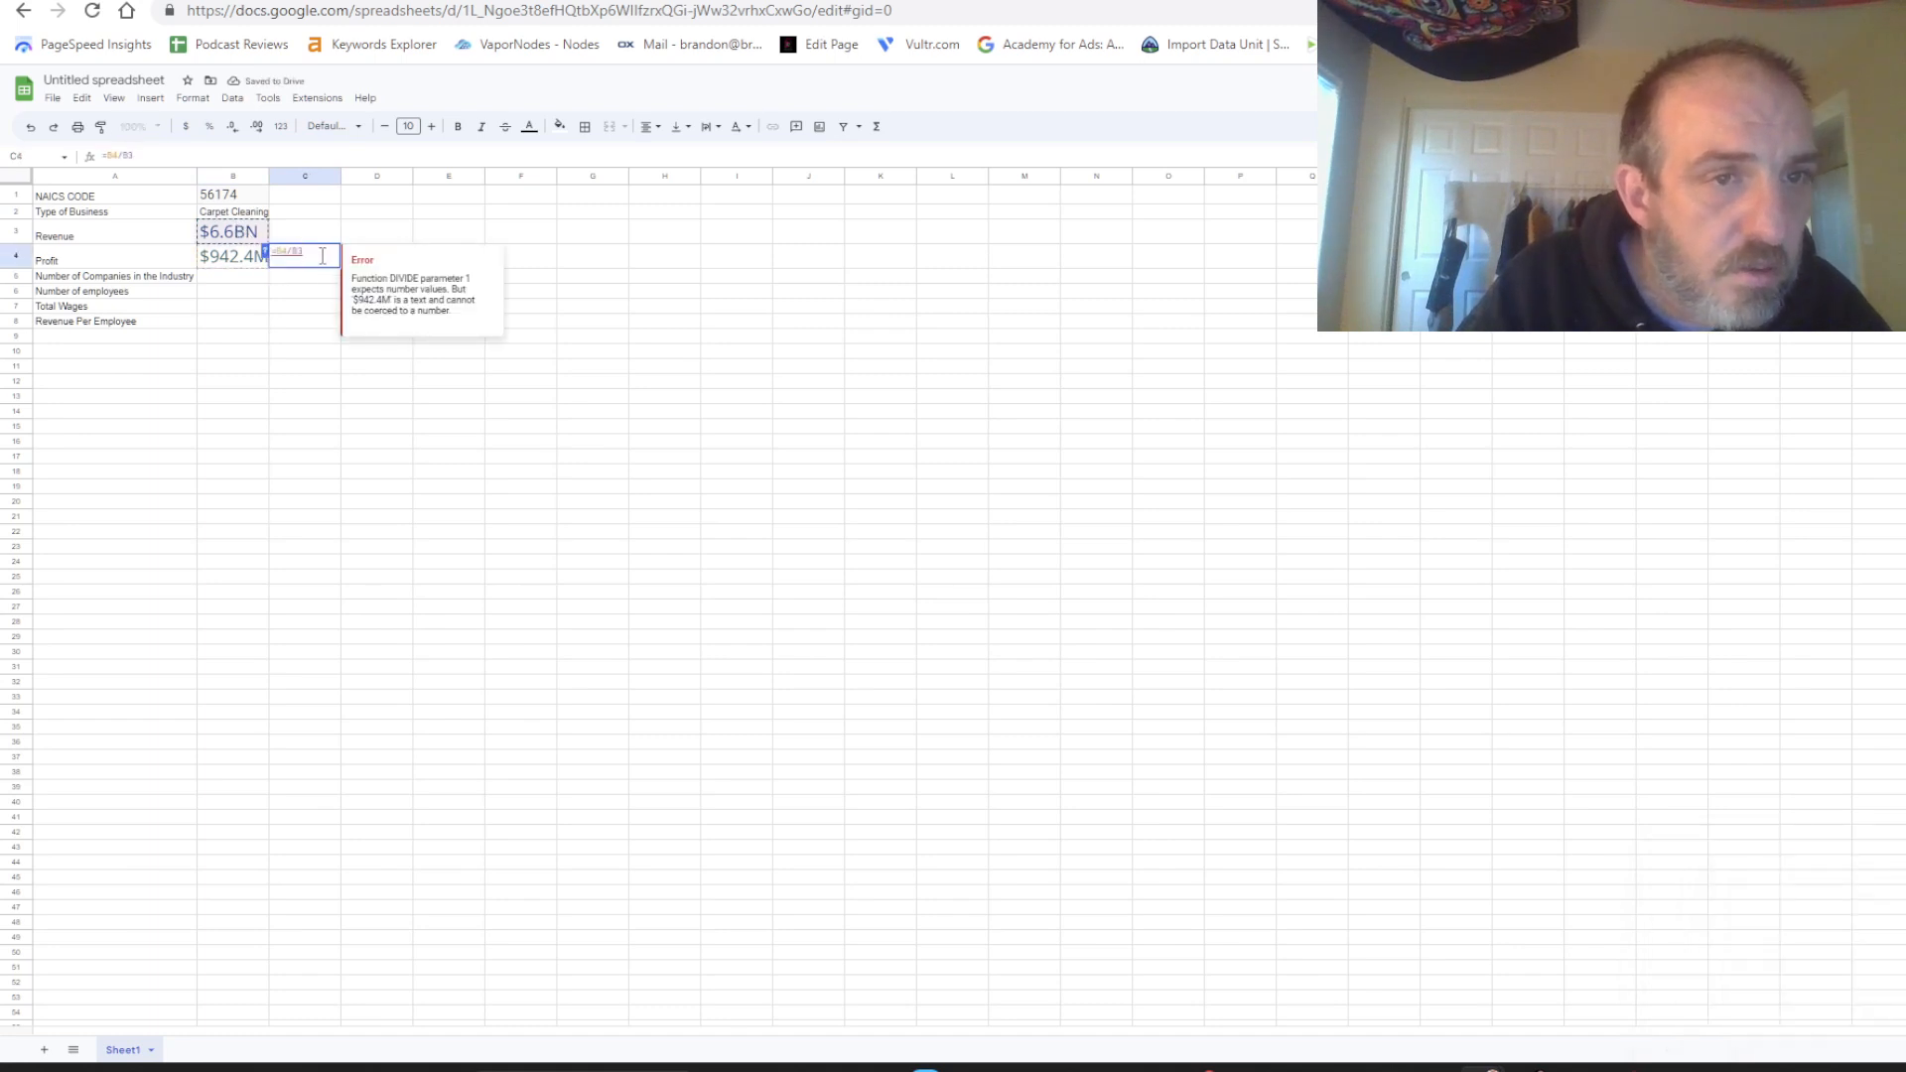
pyautogui.click(236, 234)
pyautogui.doubleClick(235, 234)
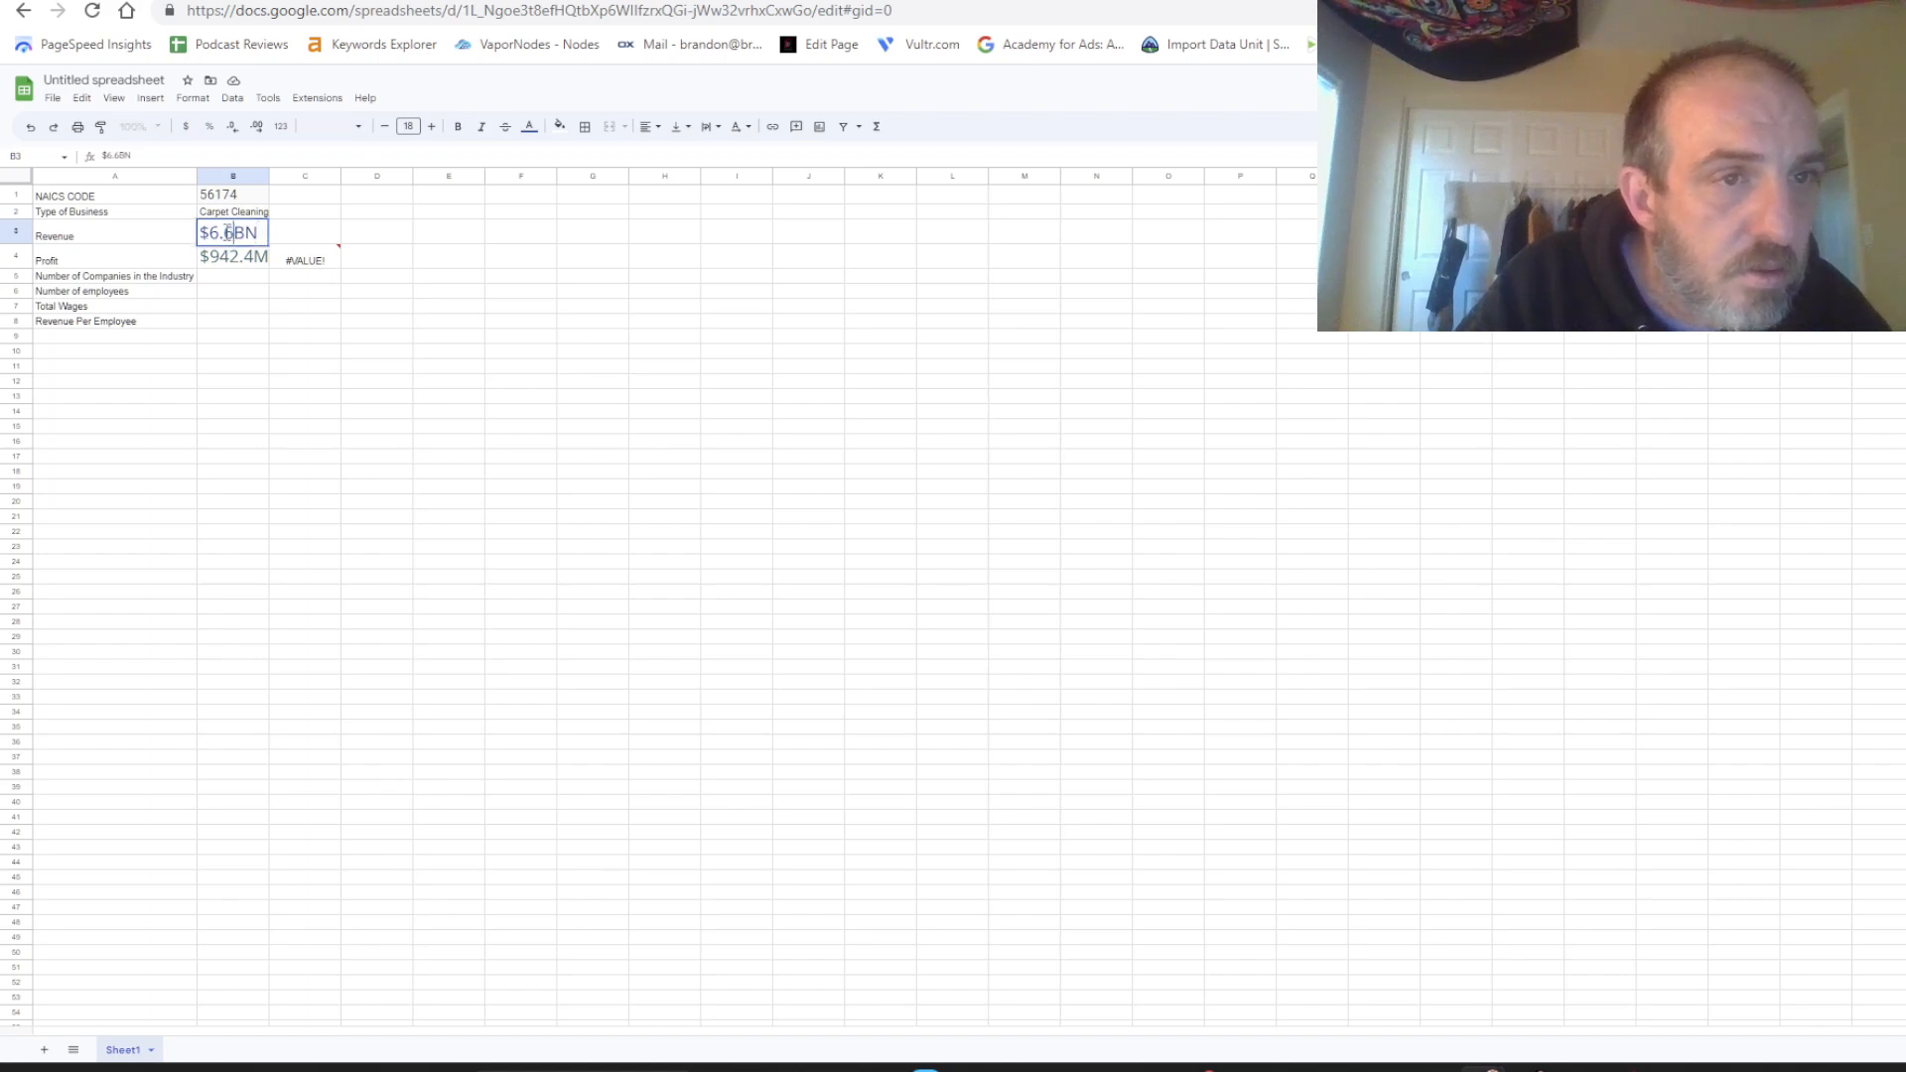
pyautogui.press('BackSpace')
pyautogui.write(',6')
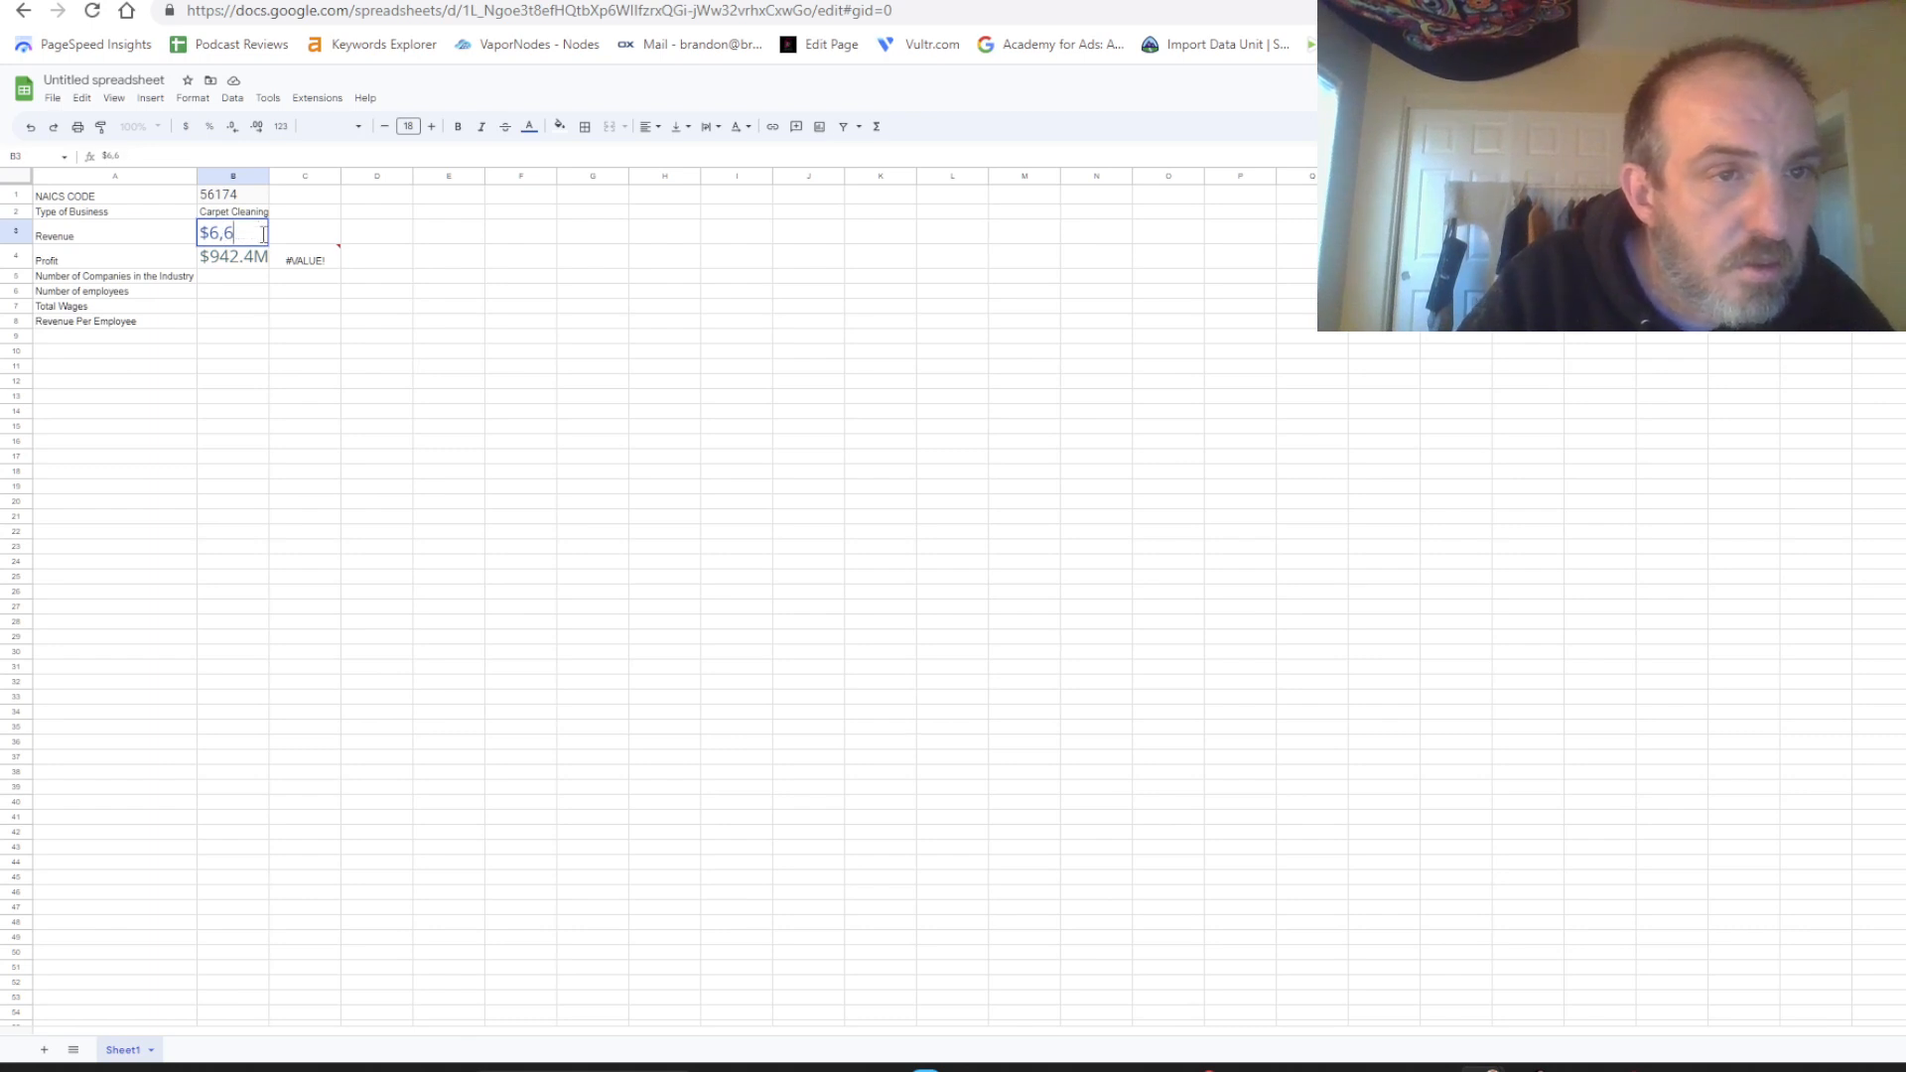
pyautogui.write('00')
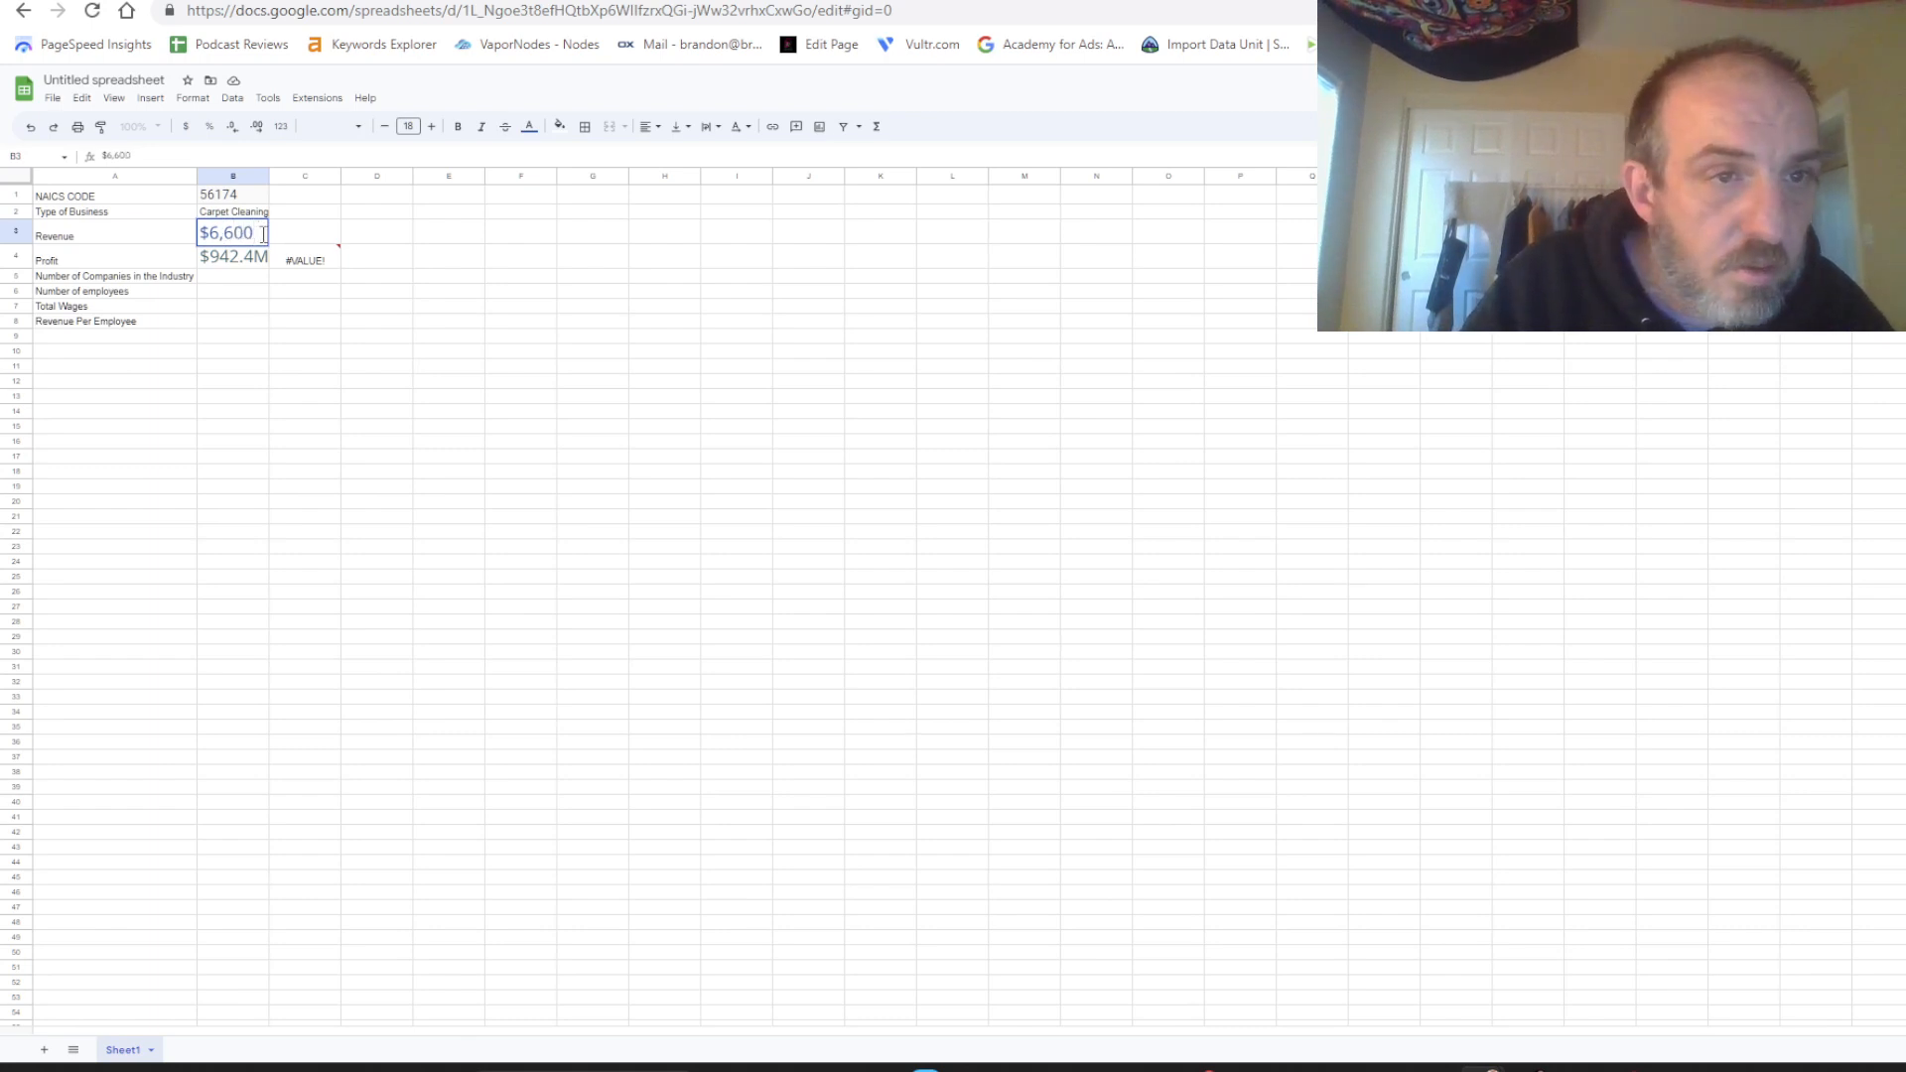
# Change the profit in B4 to $942.4 without the M suffix and format C4 as a percentage.
pyautogui.click(258, 262)
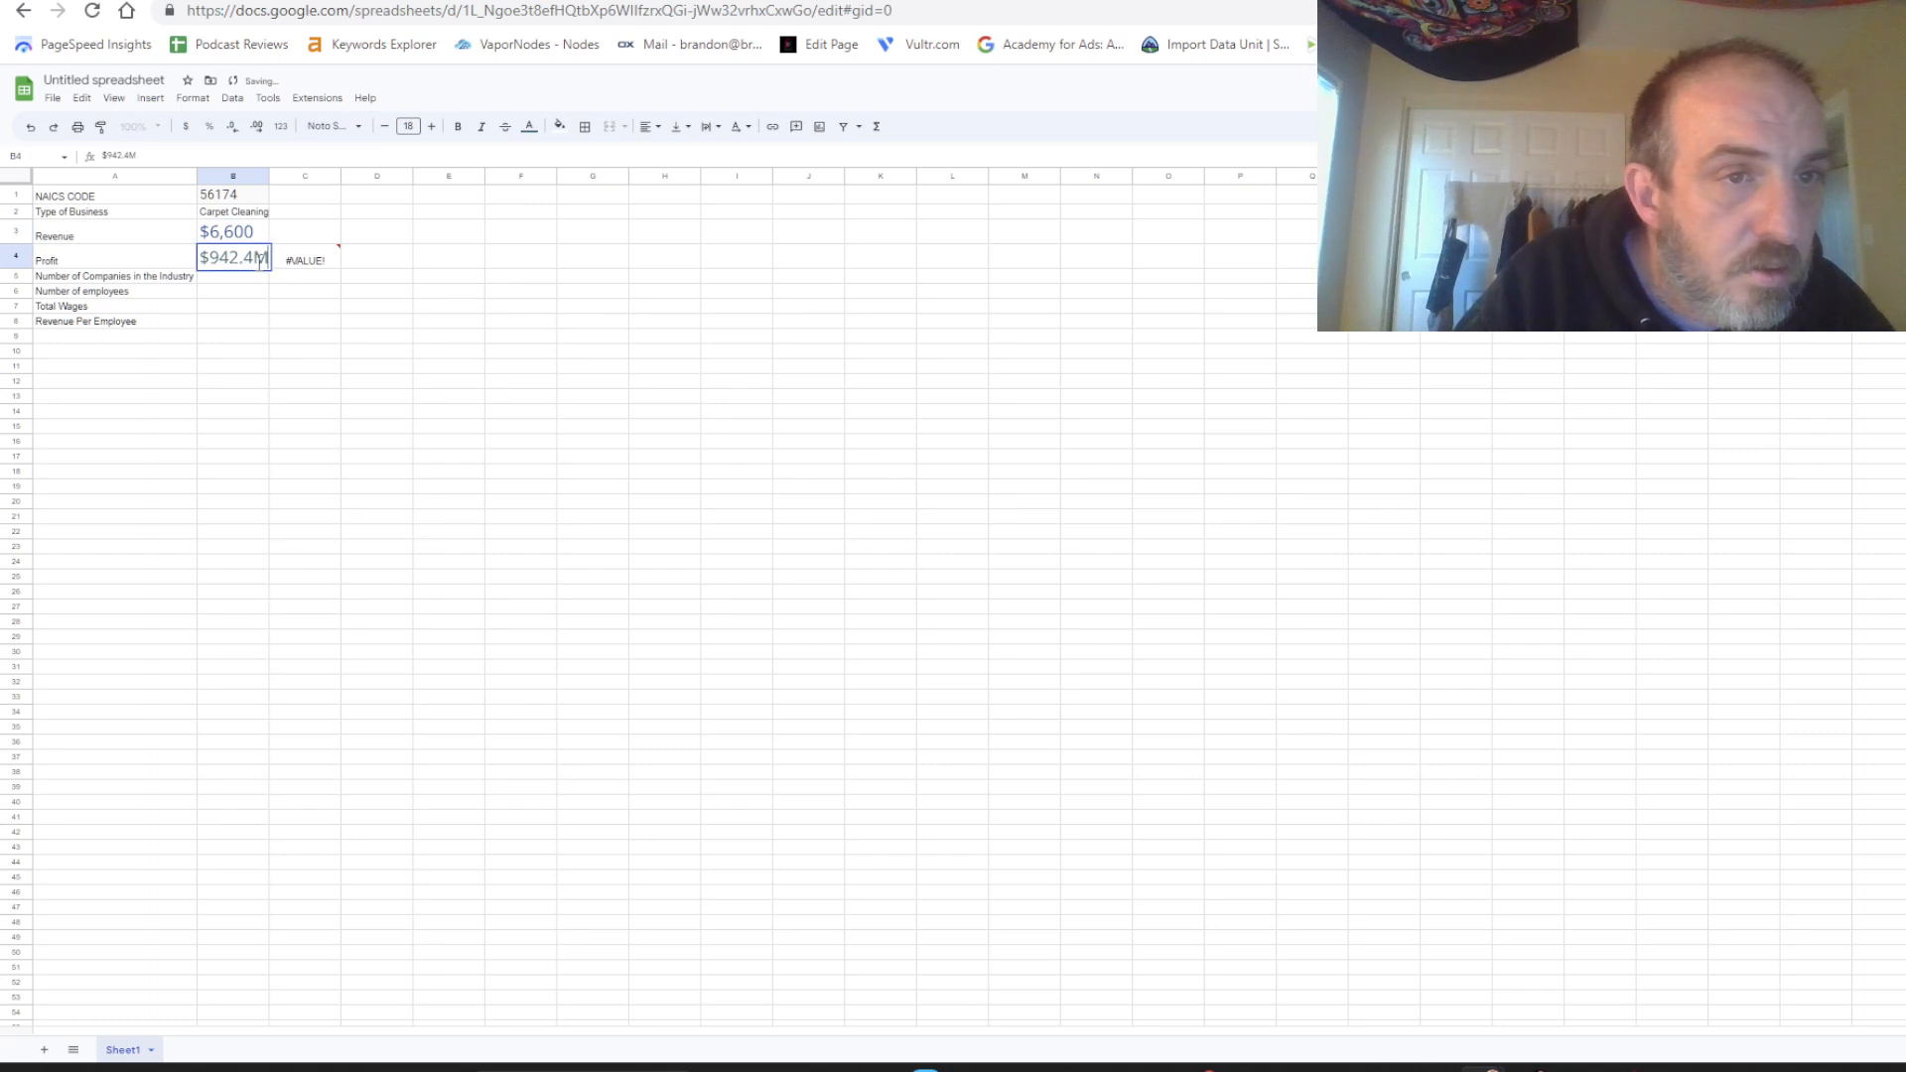
pyautogui.doubleClick(258, 262)
pyautogui.moveTo(258, 262); pyautogui.dragTo(275, 287)
pyautogui.press('BackSpace')
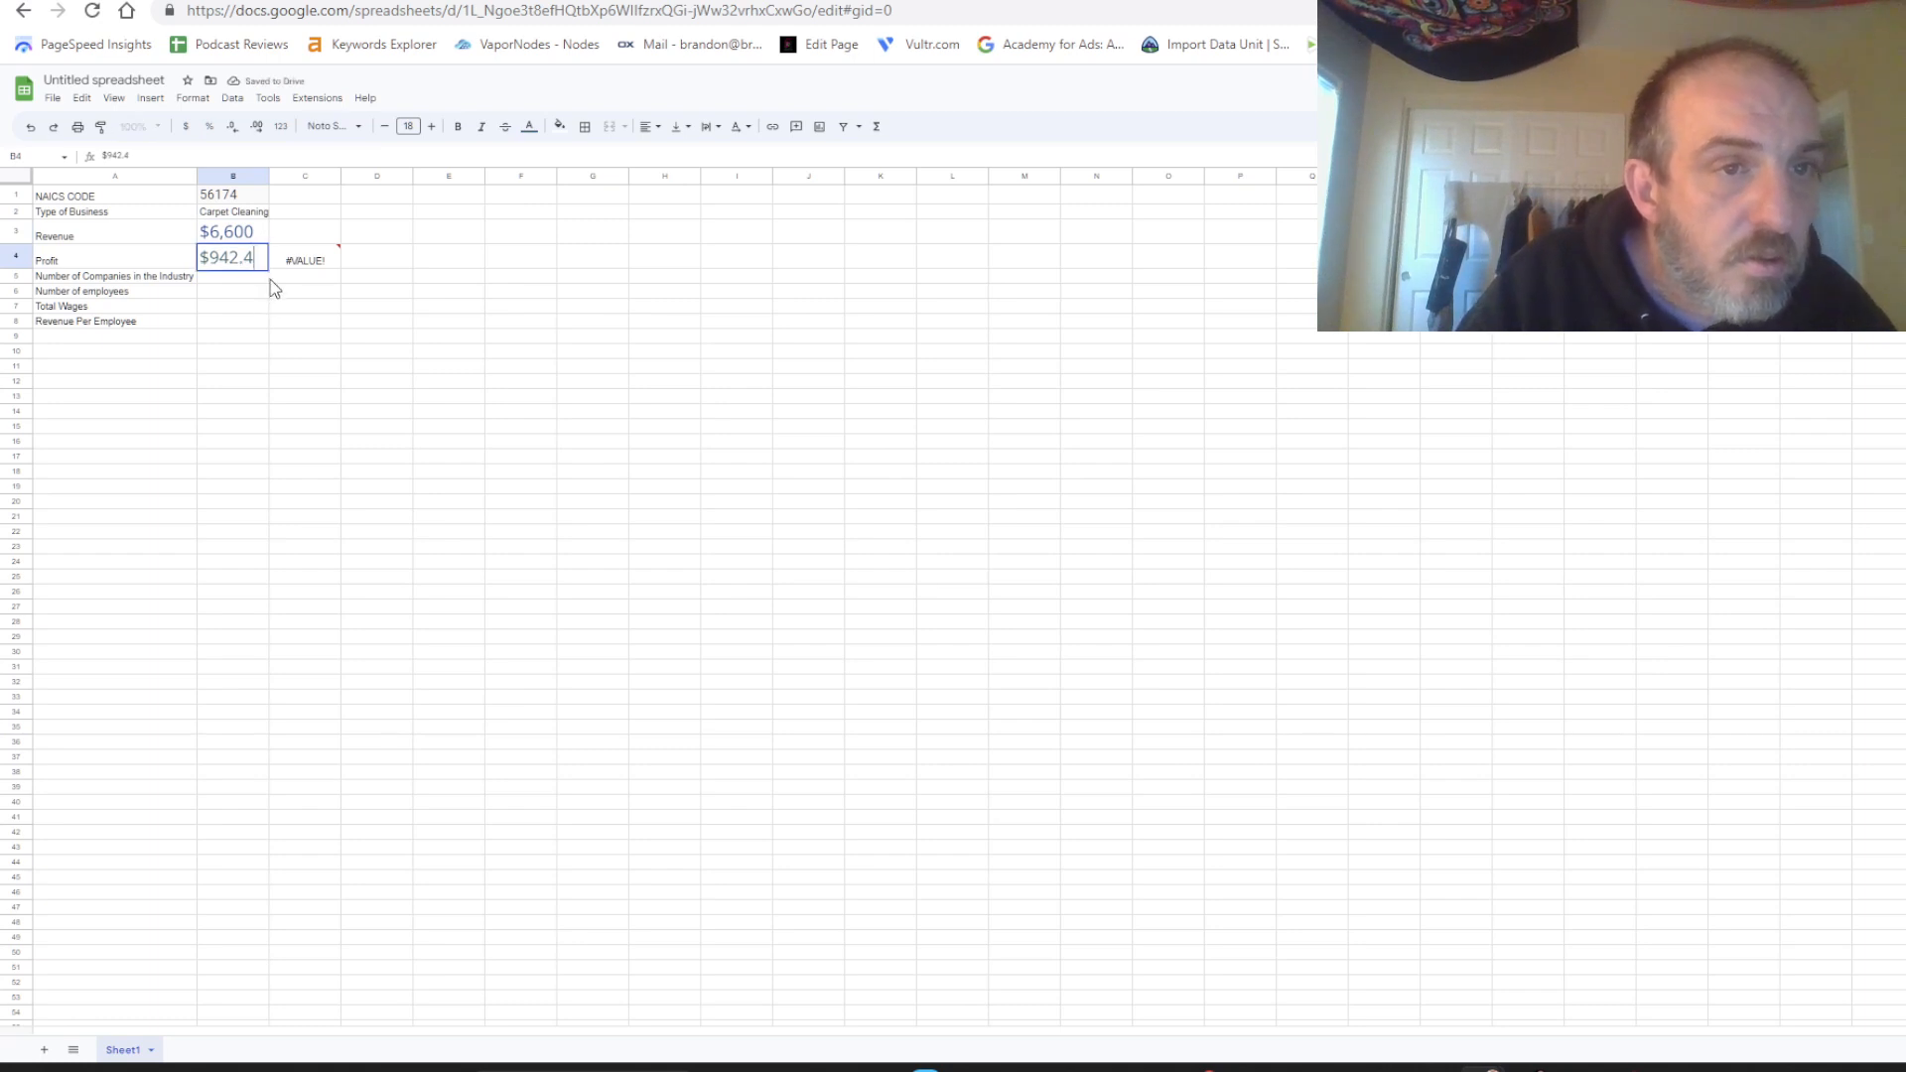
pyautogui.press('Return')
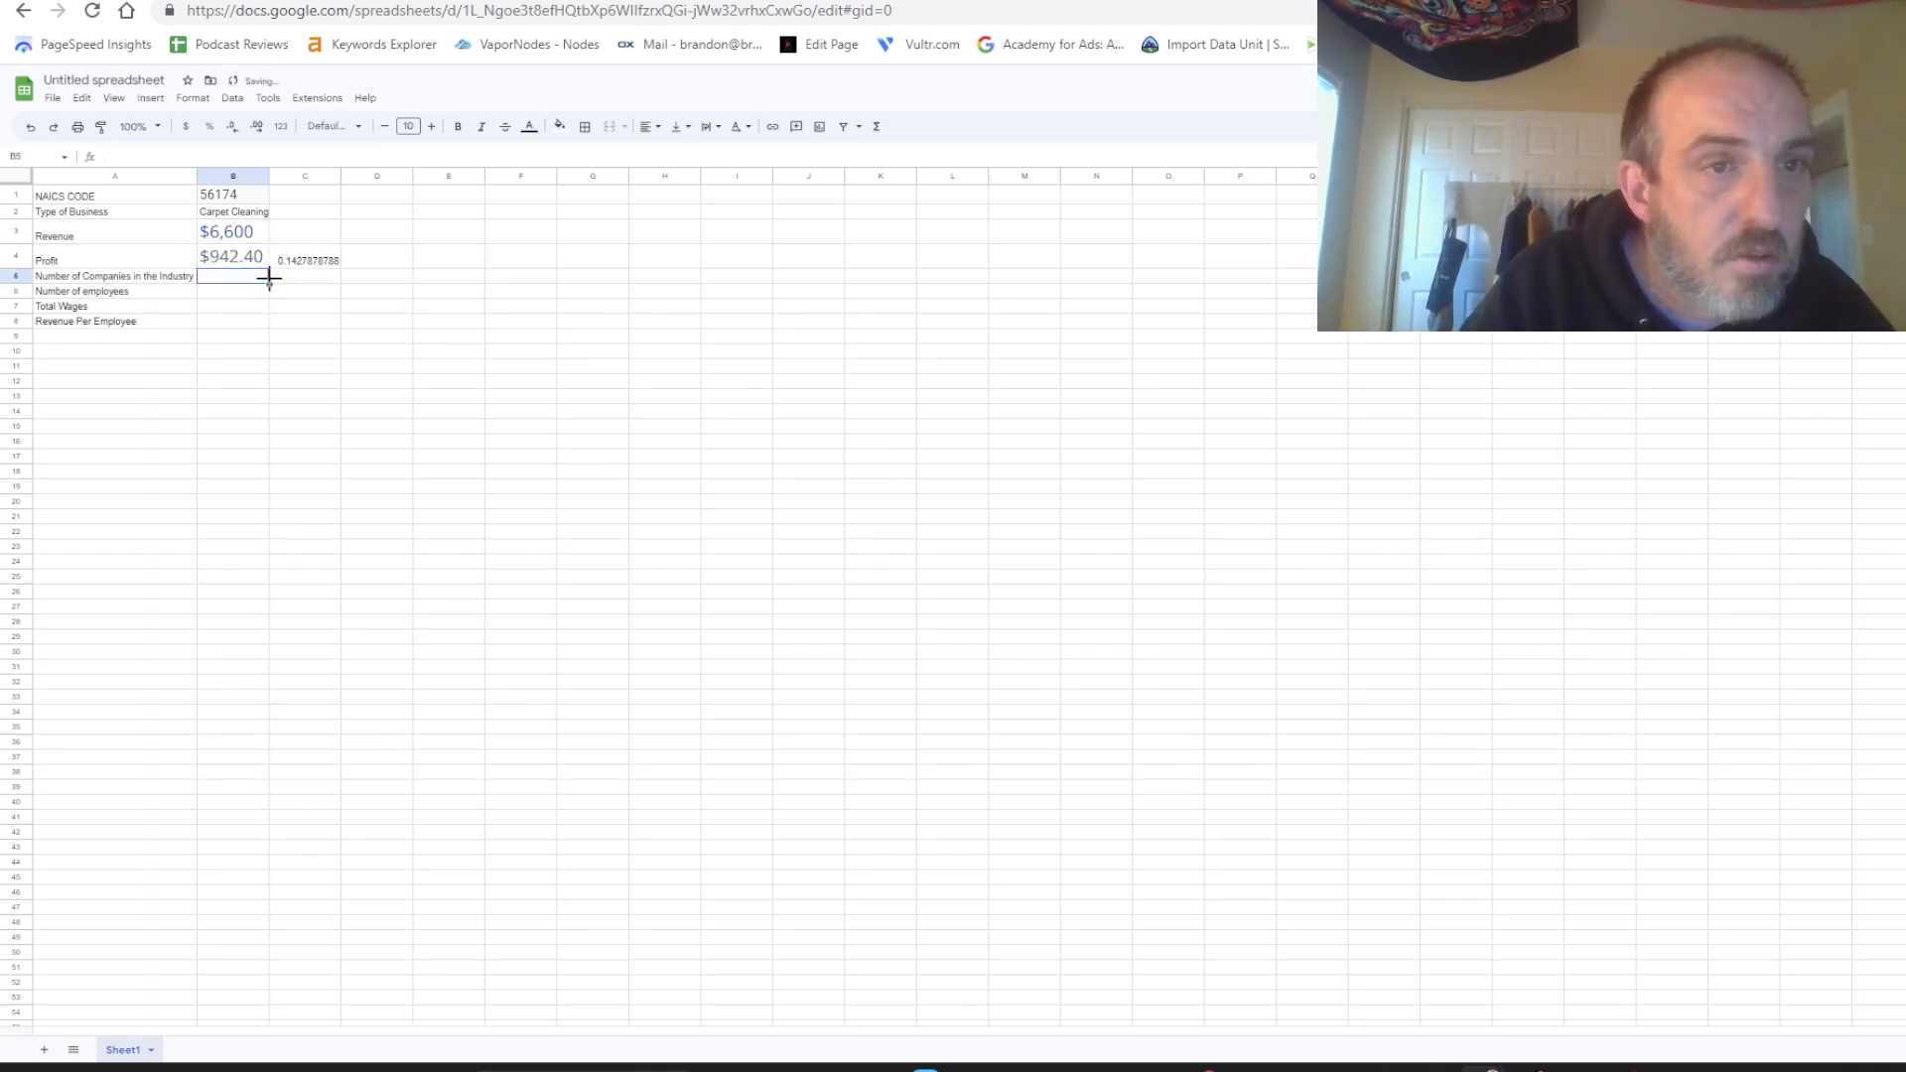
pyautogui.click(324, 260)
pyautogui.click(210, 128)
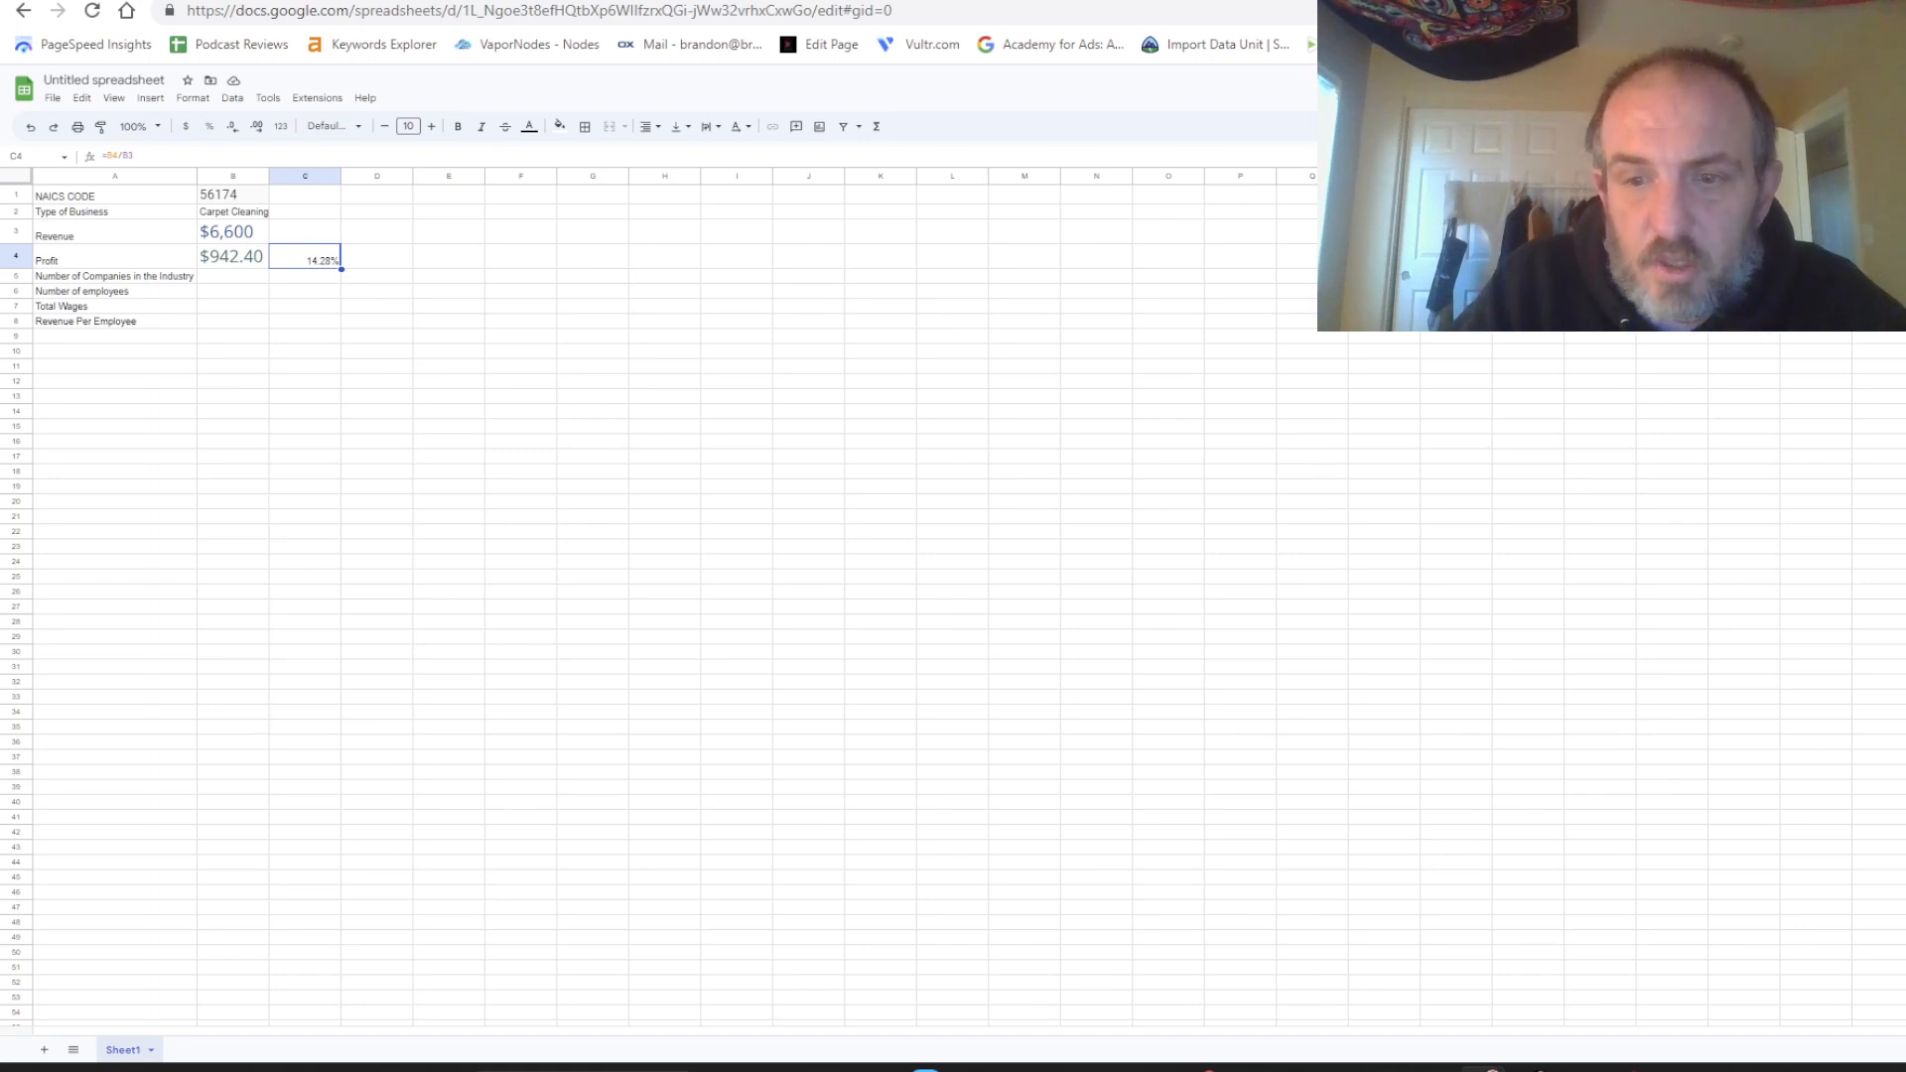
# Switch to the IBISWorld carpet cleaning report and copy the number of businesses, 33,101, from the key statistics.
pyautogui.moveTo(1492, 1068)
pyautogui.moveTo(1529, 1034)
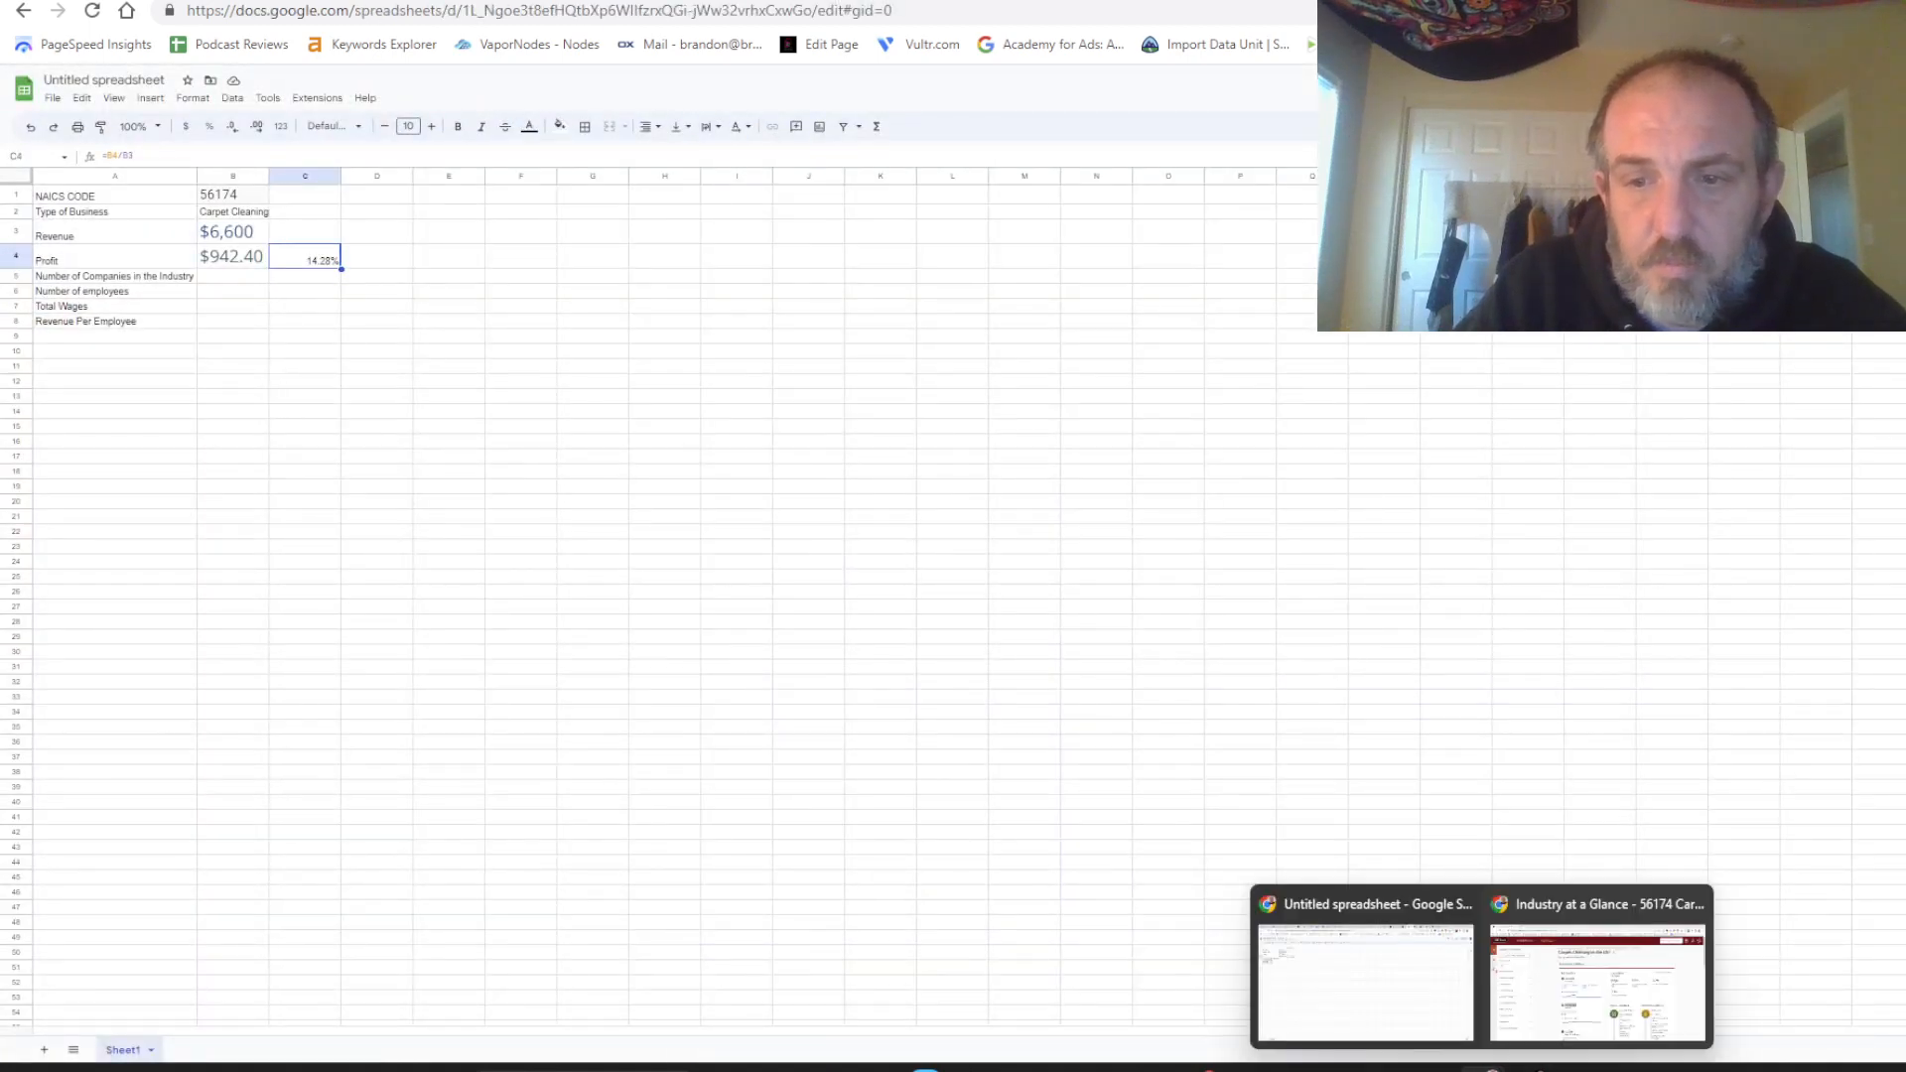
pyautogui.click(1547, 1013)
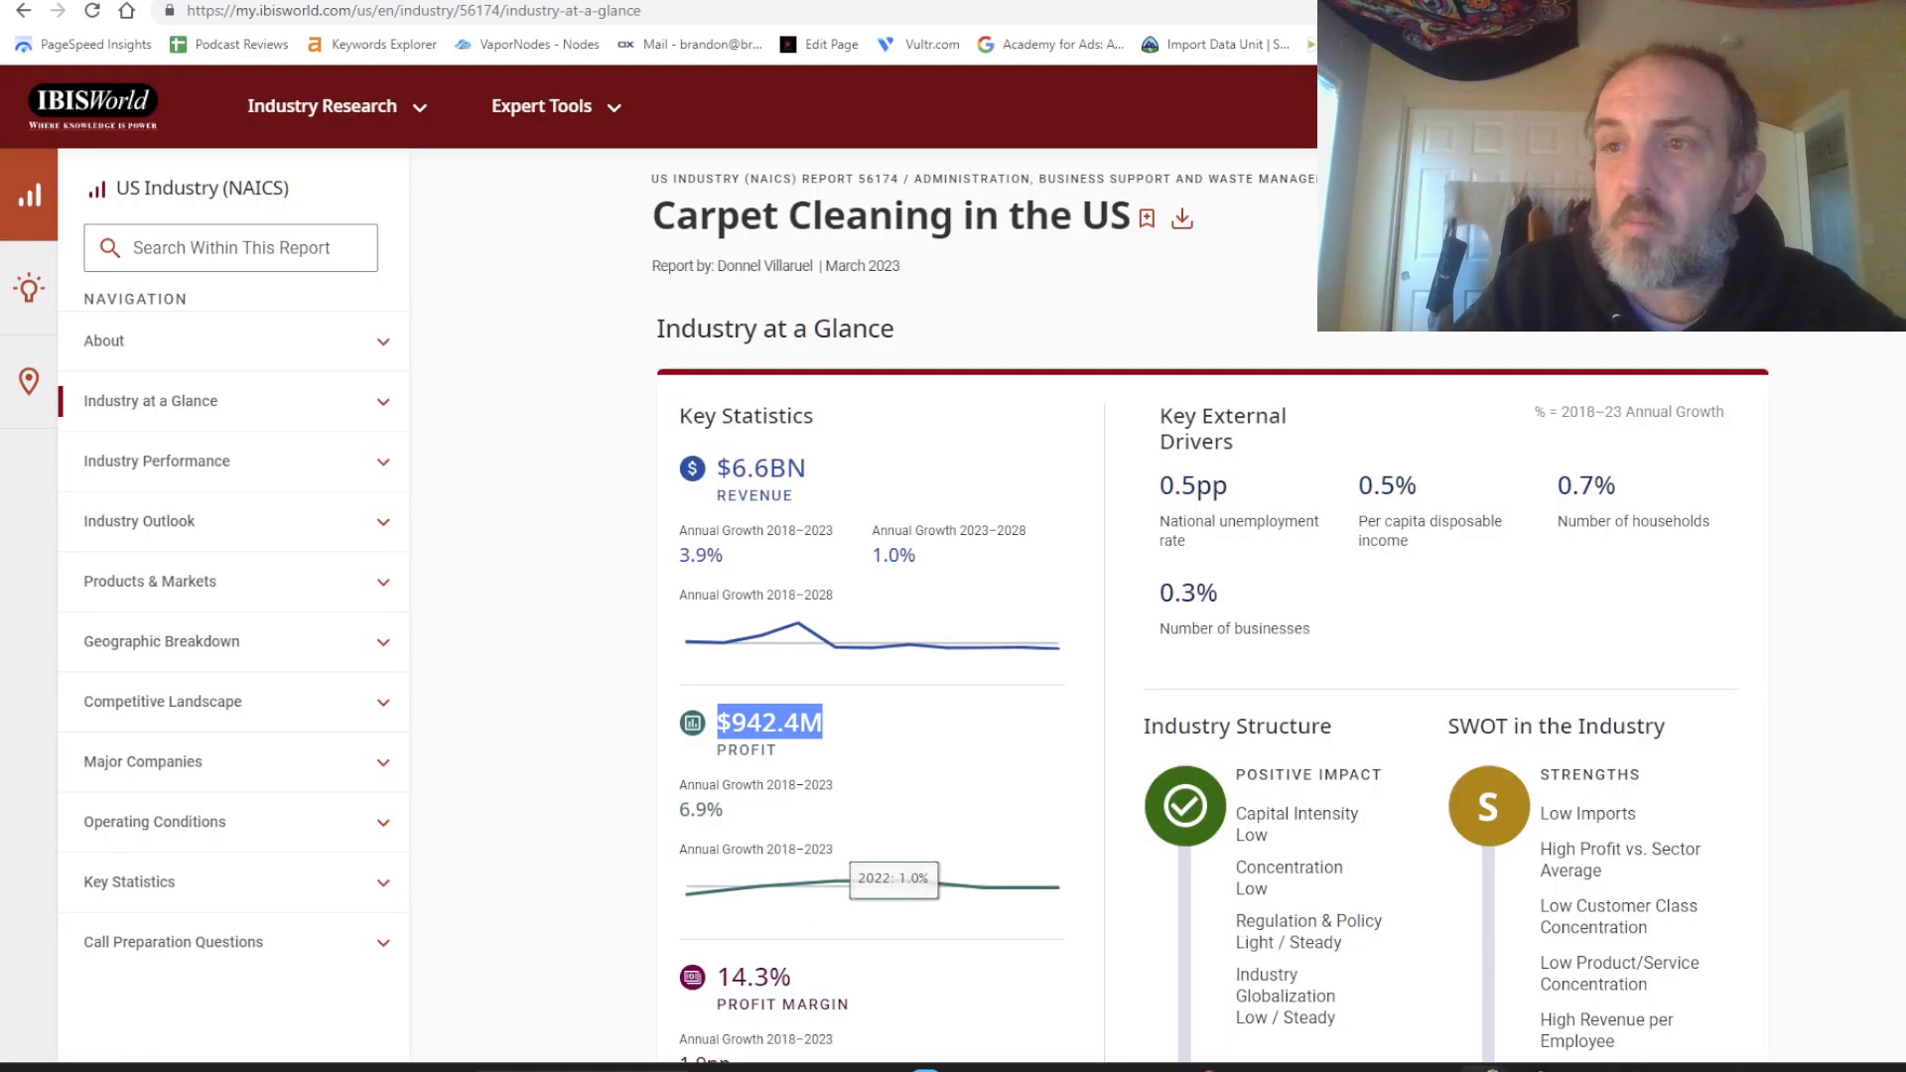
pyautogui.scroll(-4, 1085, 832)
pyautogui.scroll(-2, 1084, 832)
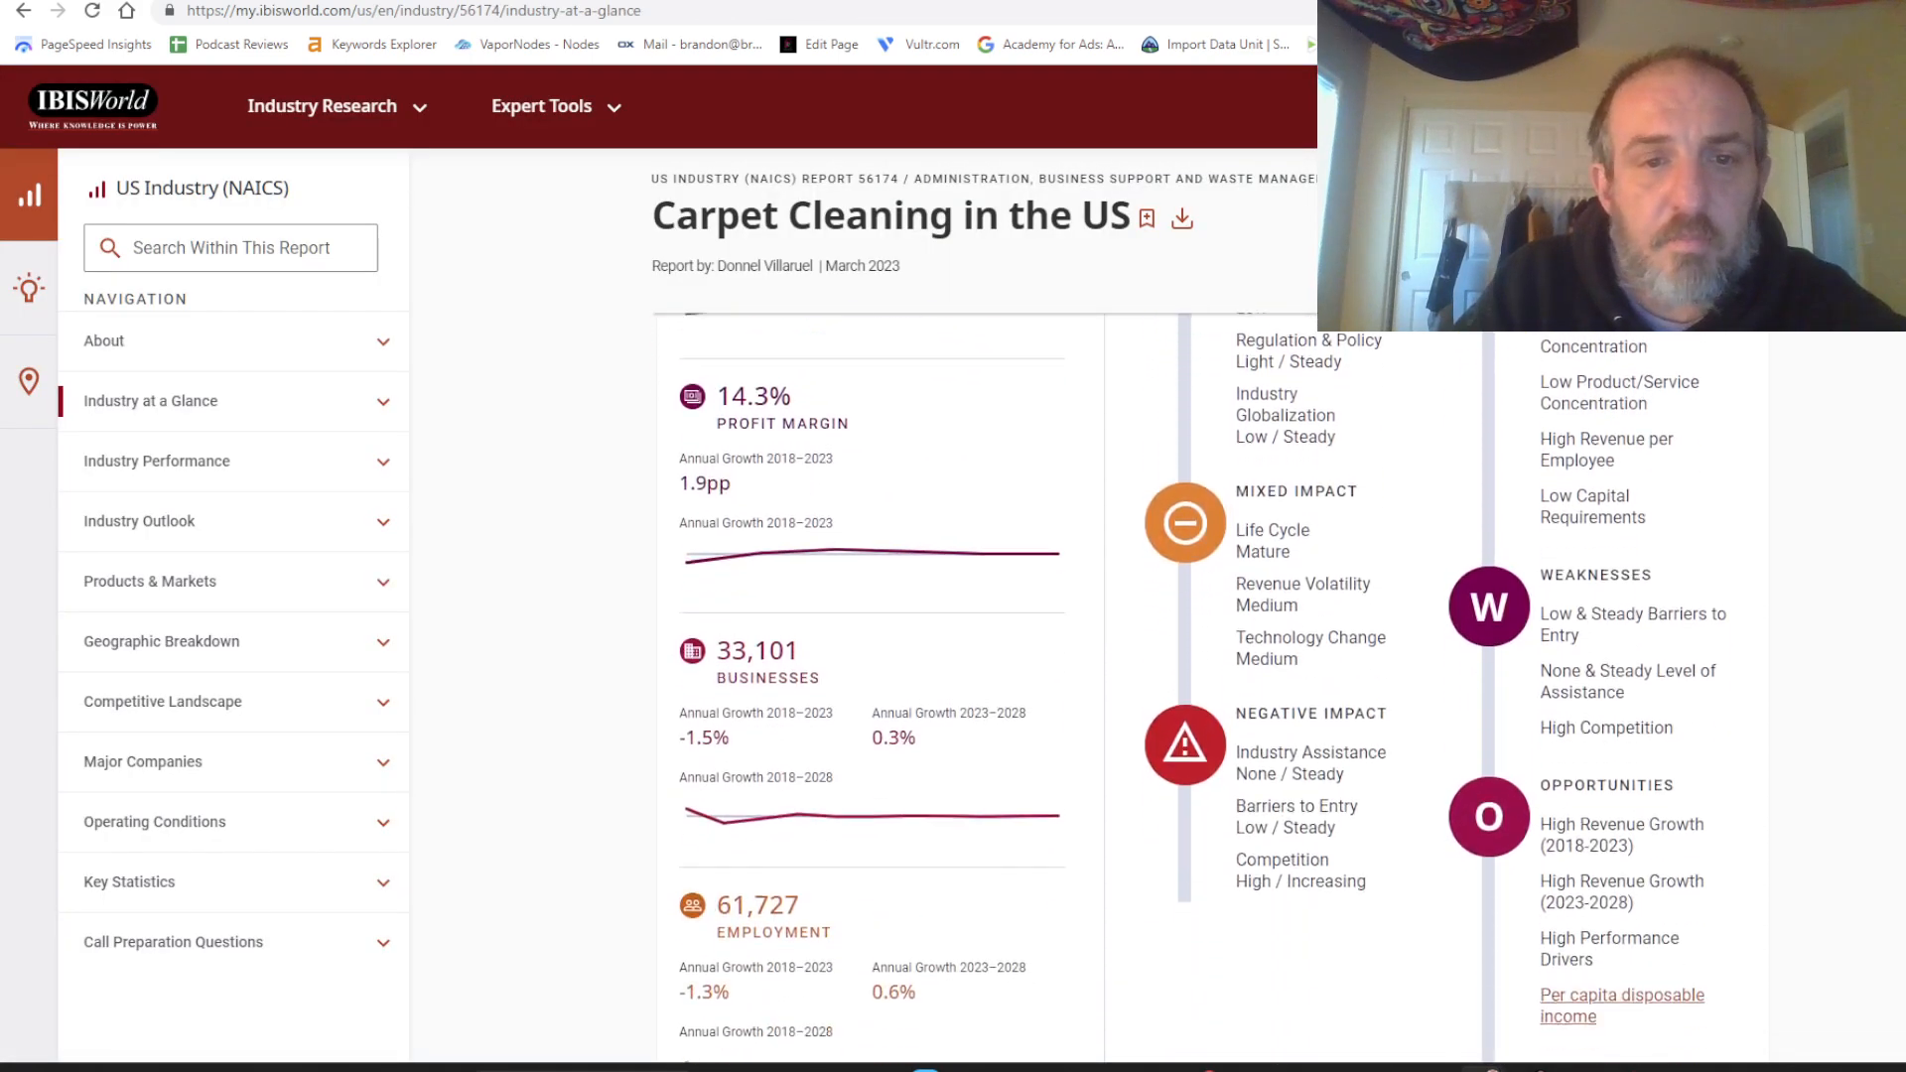
pyautogui.scroll(-2, 1085, 832)
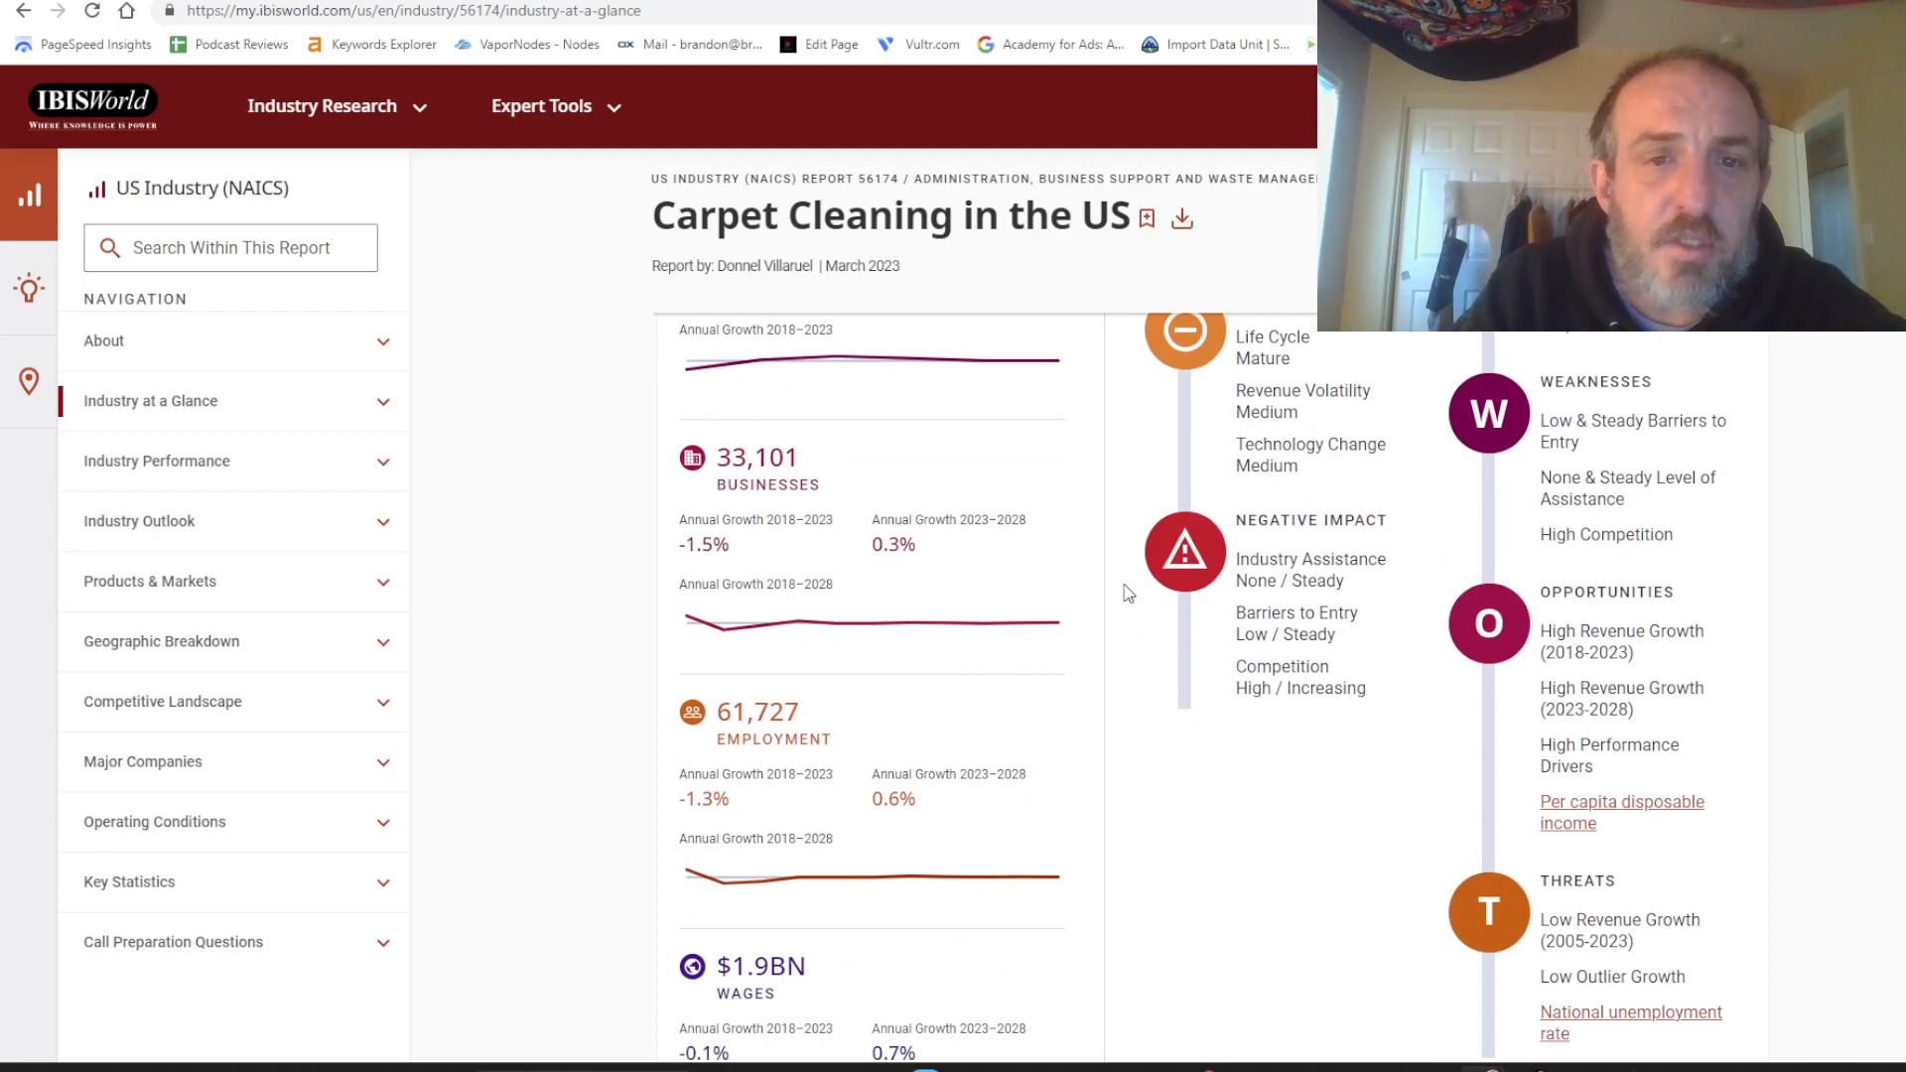
pyautogui.moveTo(718, 462); pyautogui.dragTo(829, 466)
pyautogui.hotkey('ctrl', 'c')
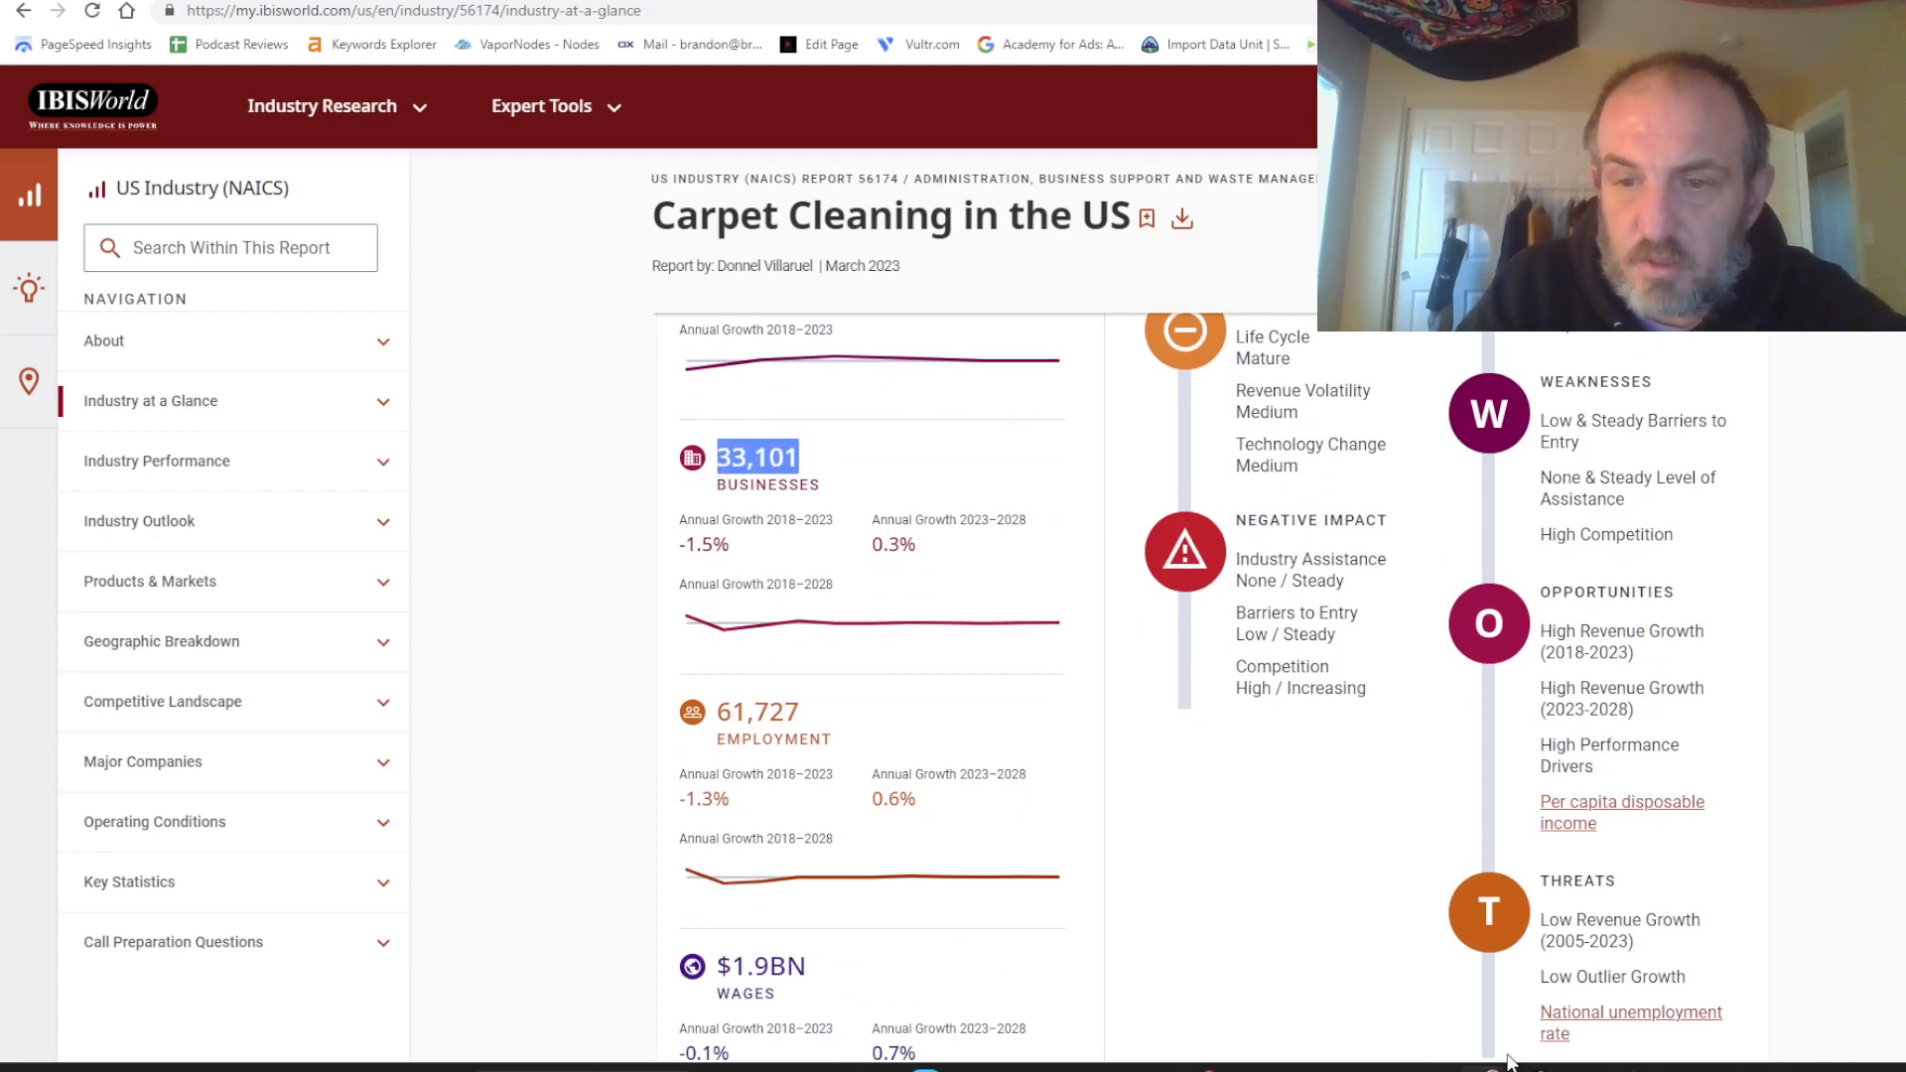
# Return to the spreadsheet and paste 33,101 into B5 as the number of companies in the industry.
pyautogui.moveTo(1528, 1068)
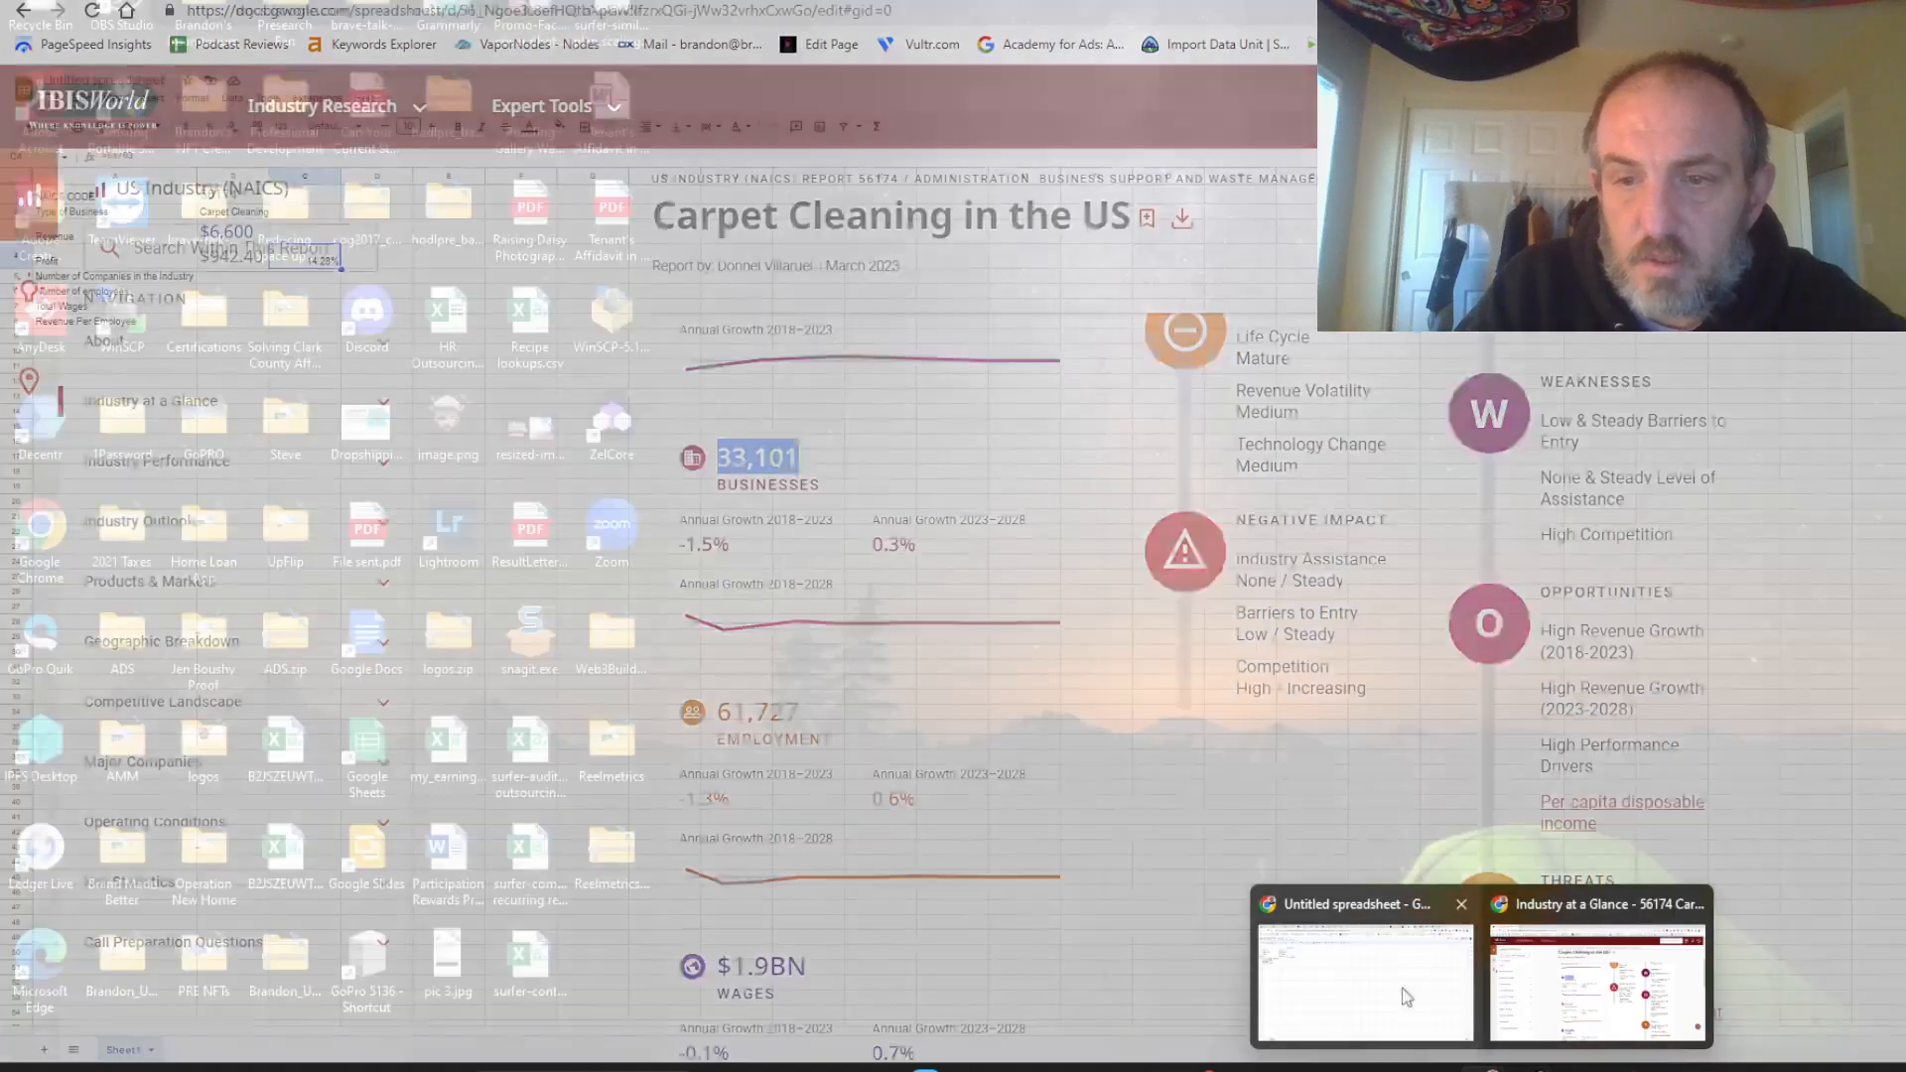
pyautogui.click(1400, 996)
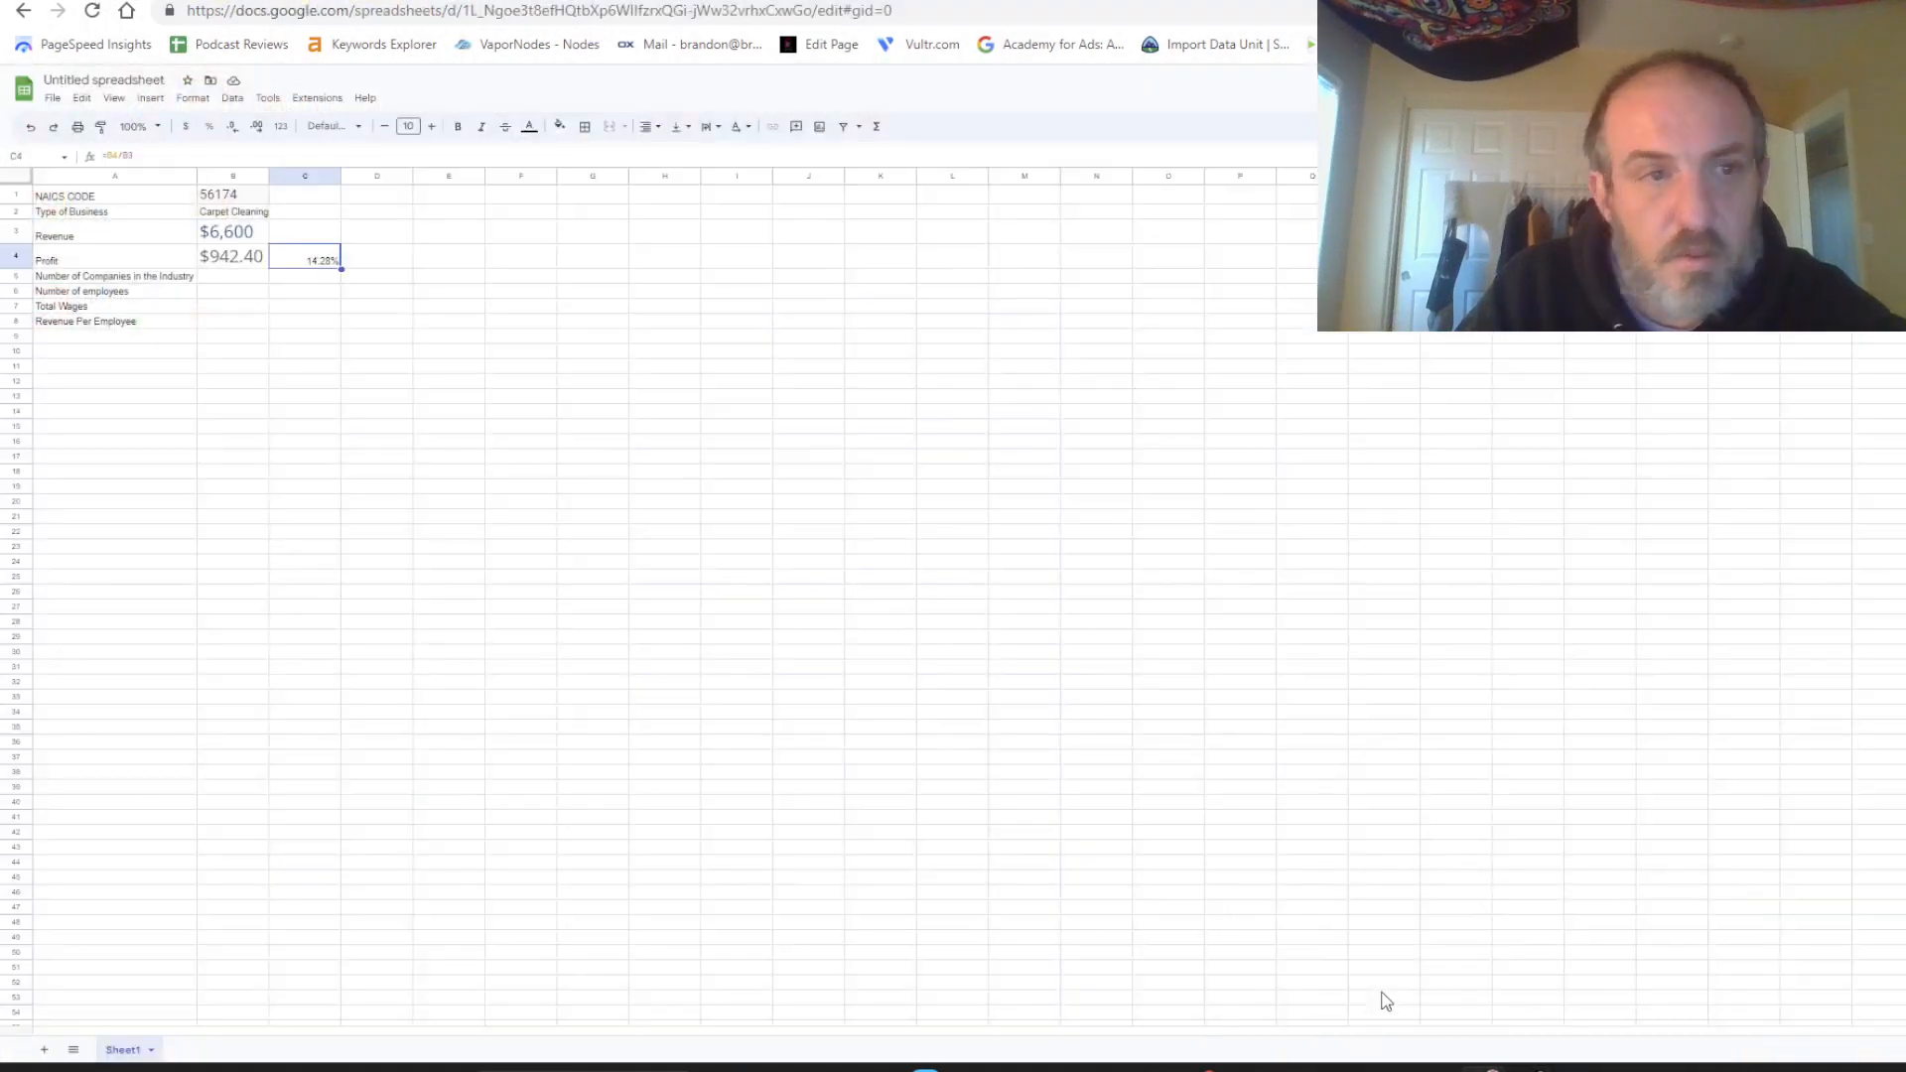
pyautogui.click(248, 278)
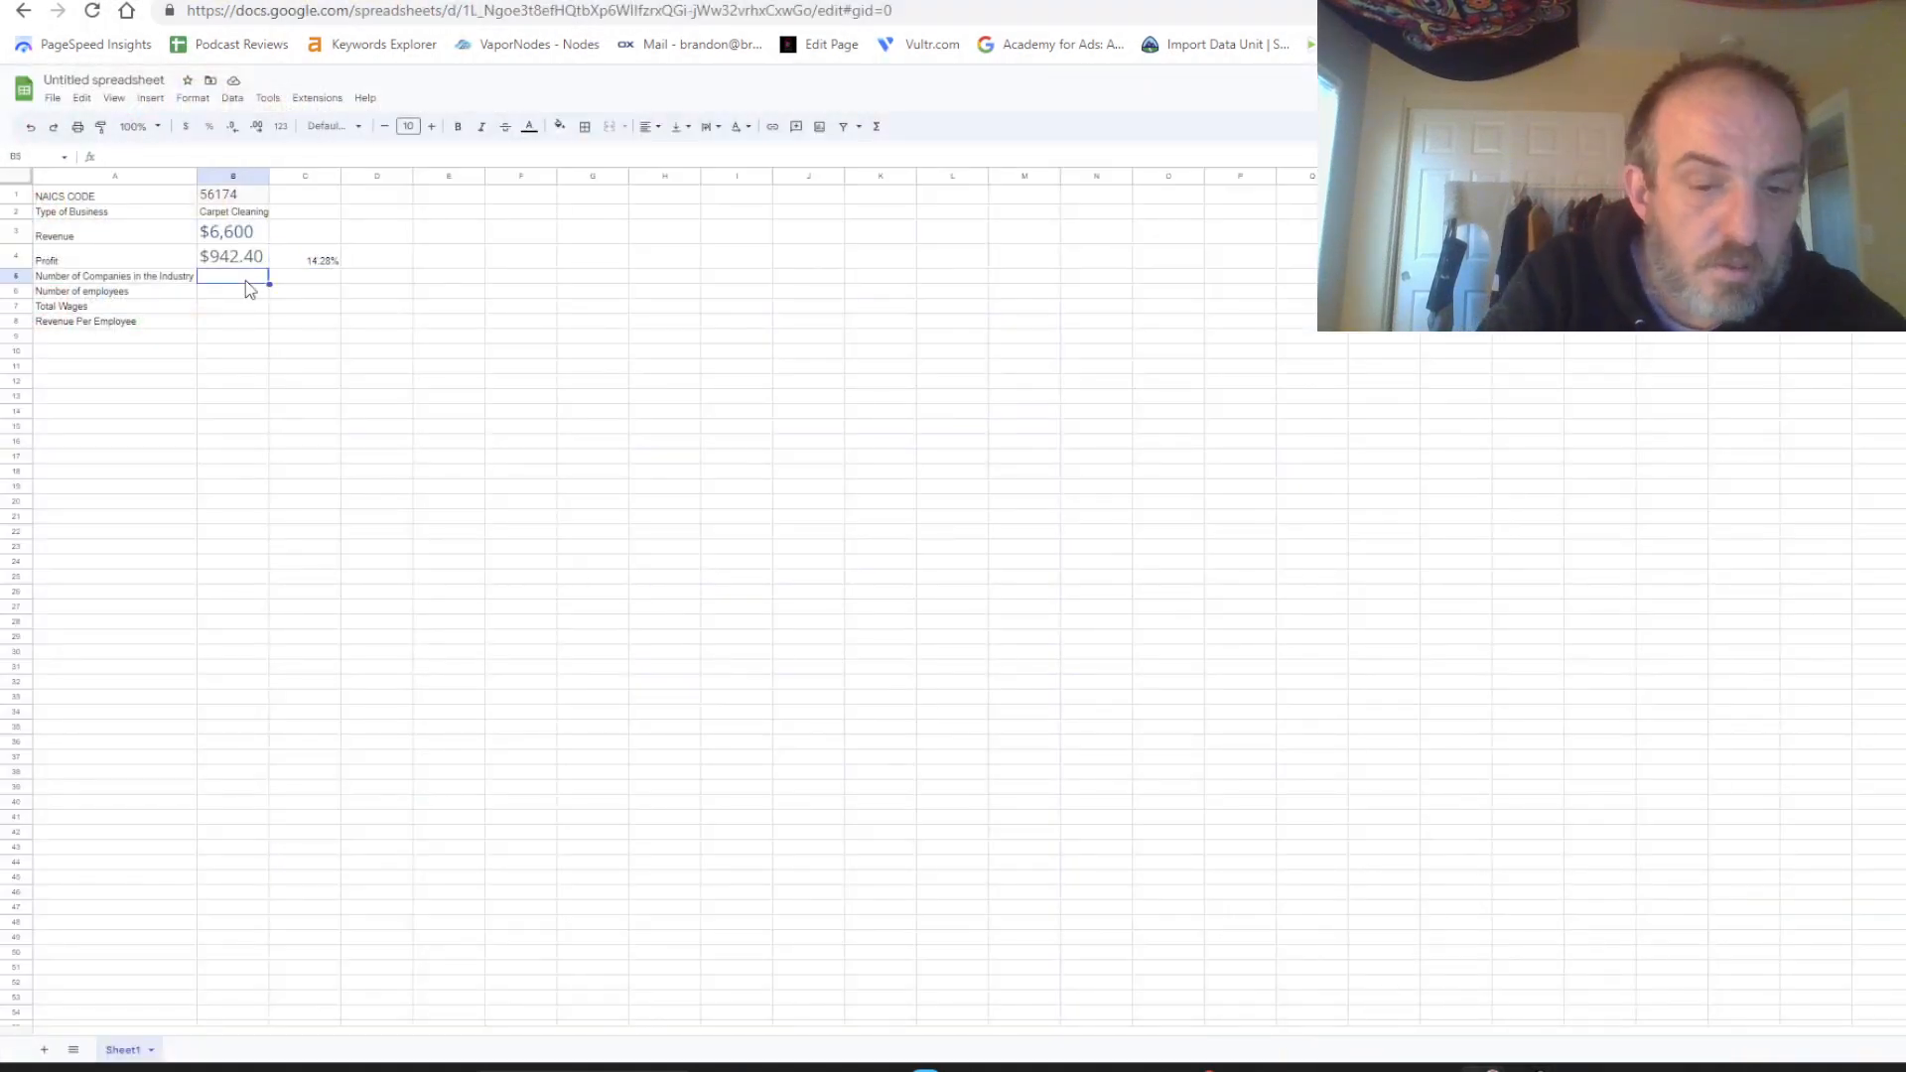
pyautogui.hotkey('ctrl', 'v')
pyautogui.click(315, 291)
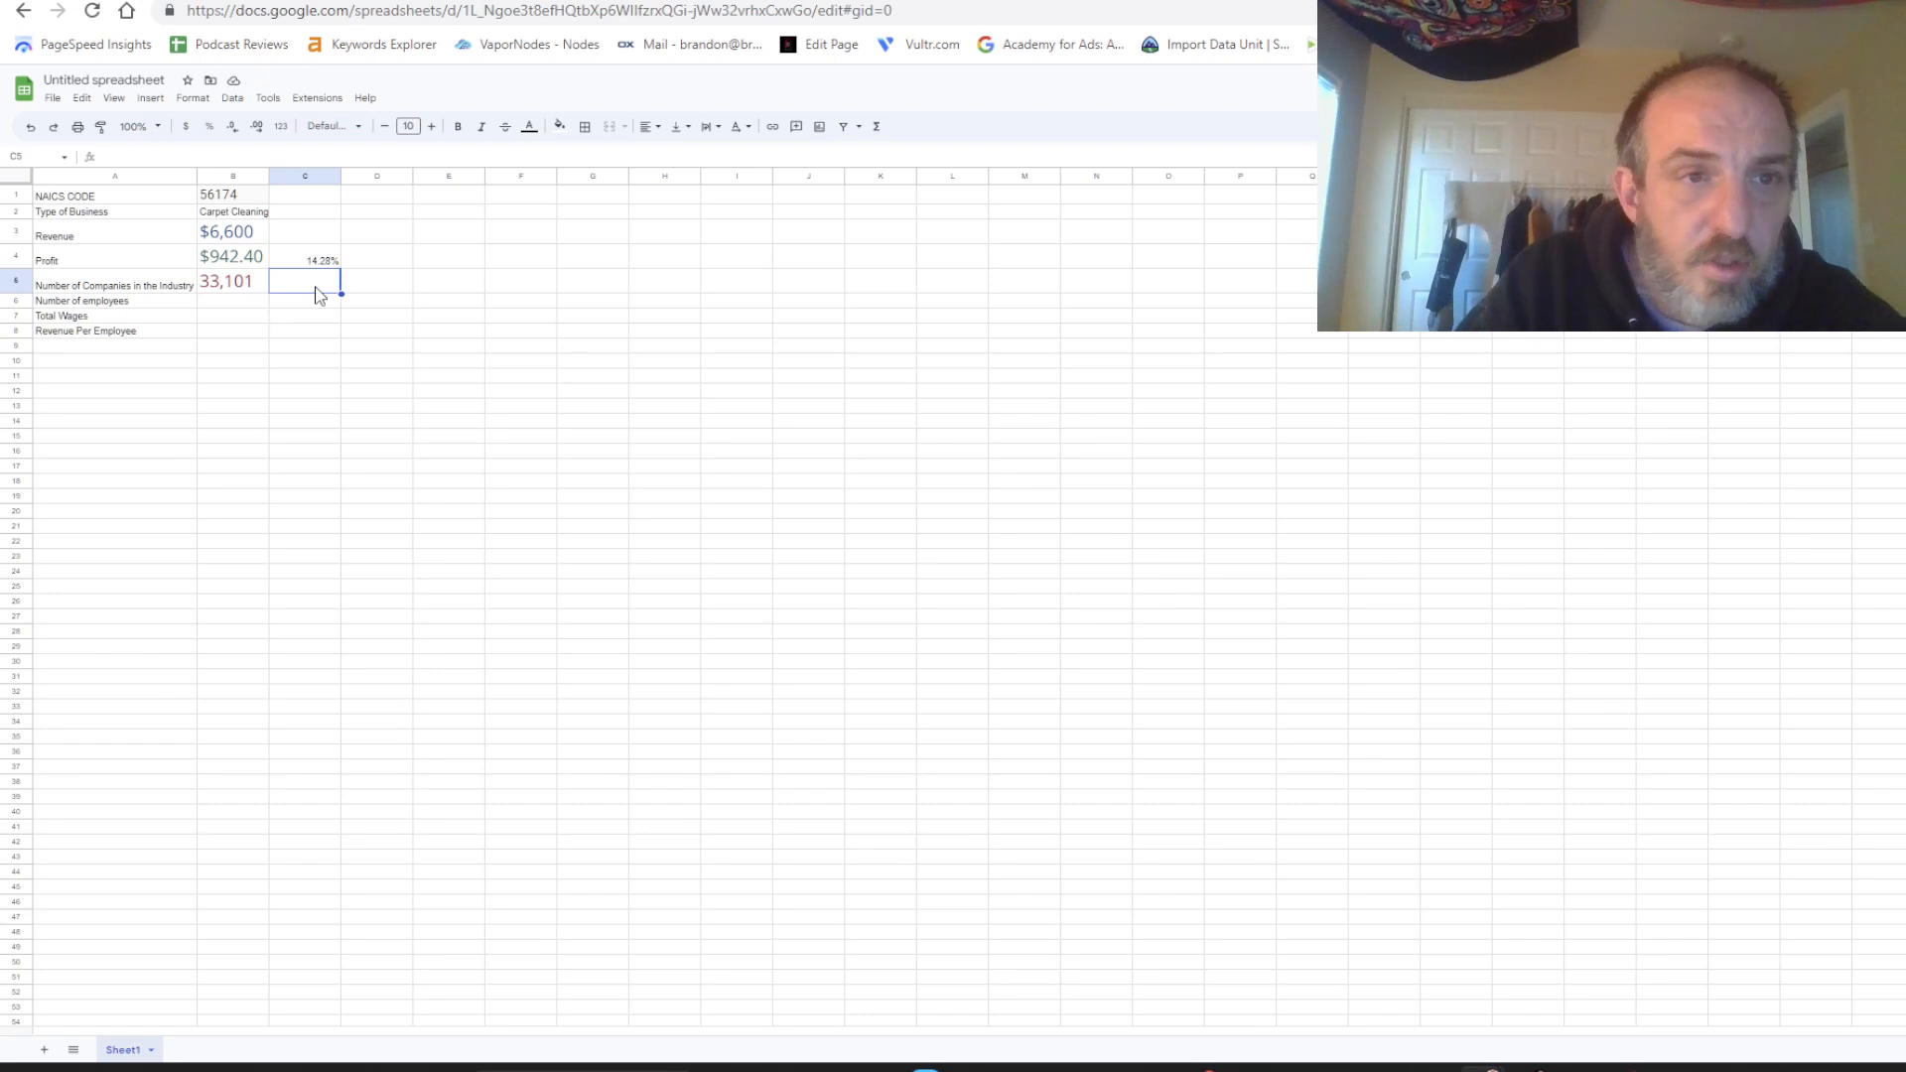
pyautogui.click(265, 243)
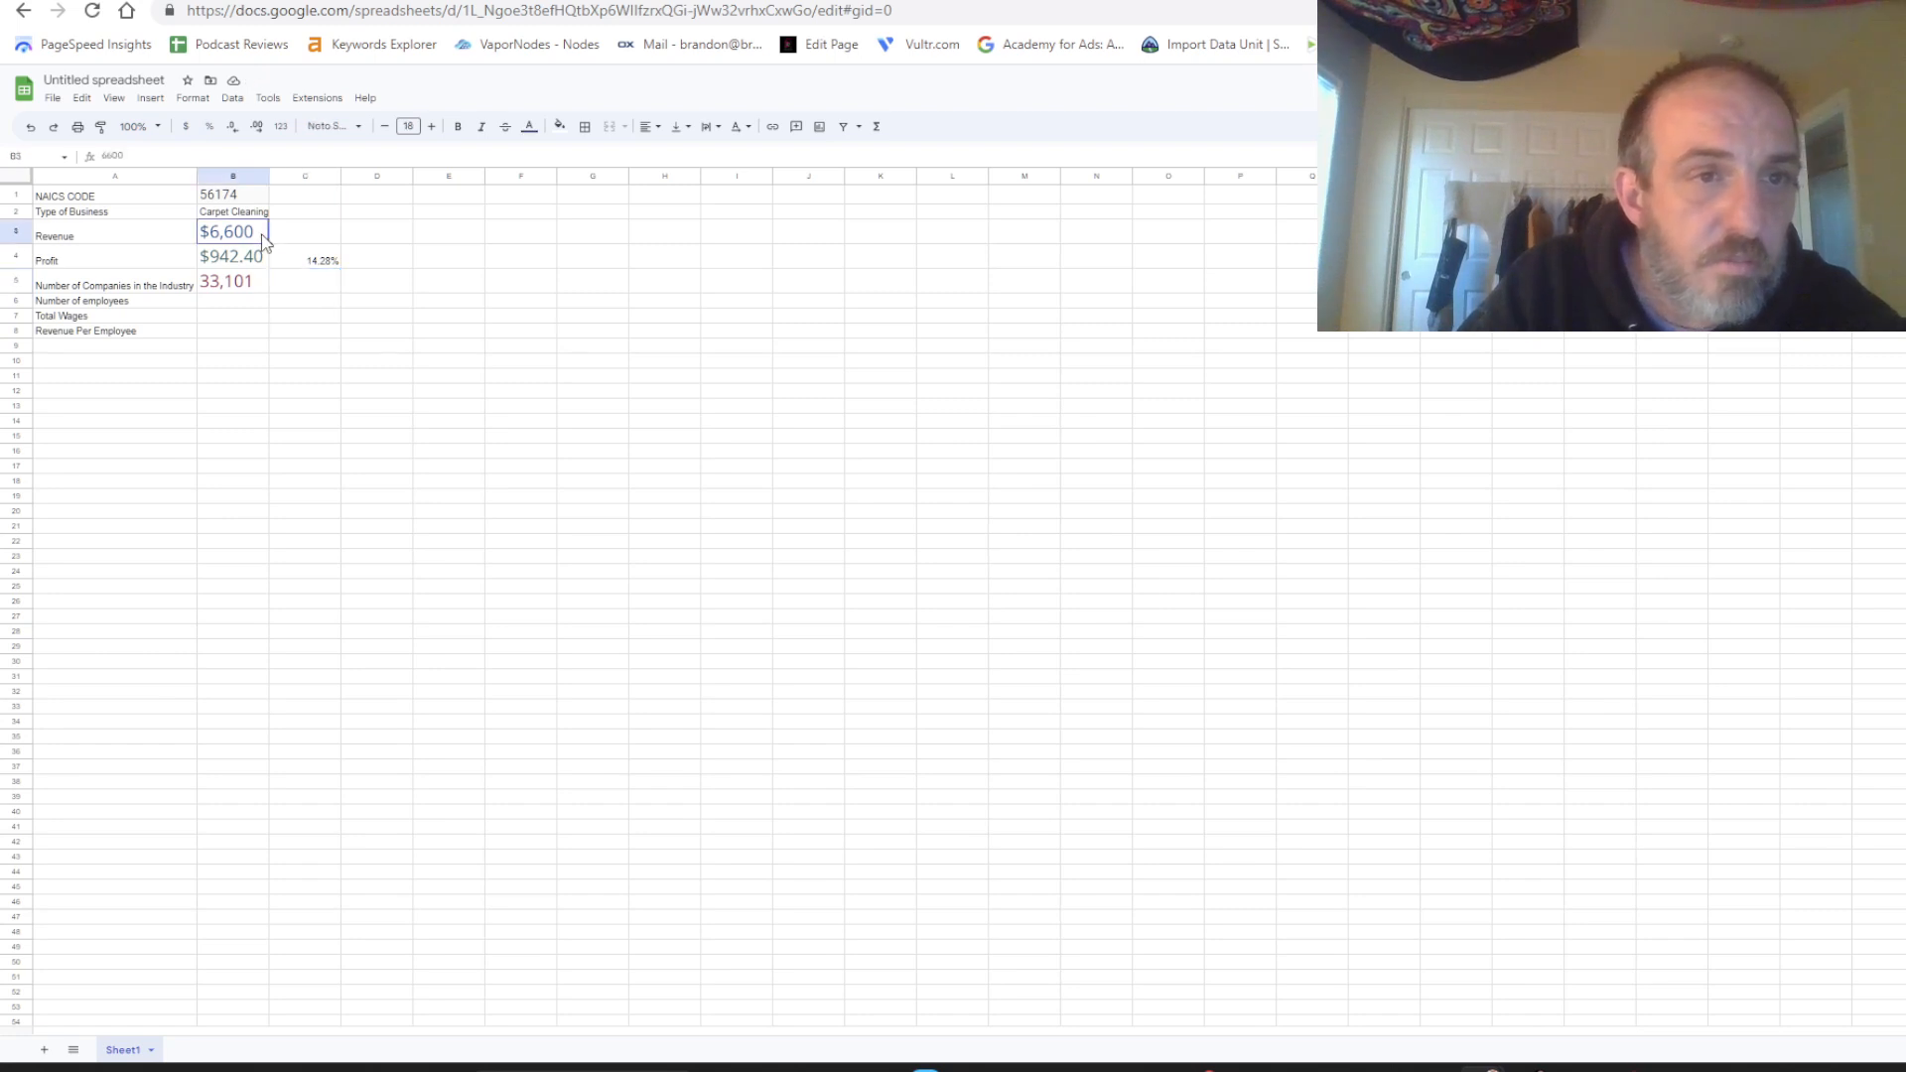
pyautogui.click(266, 287)
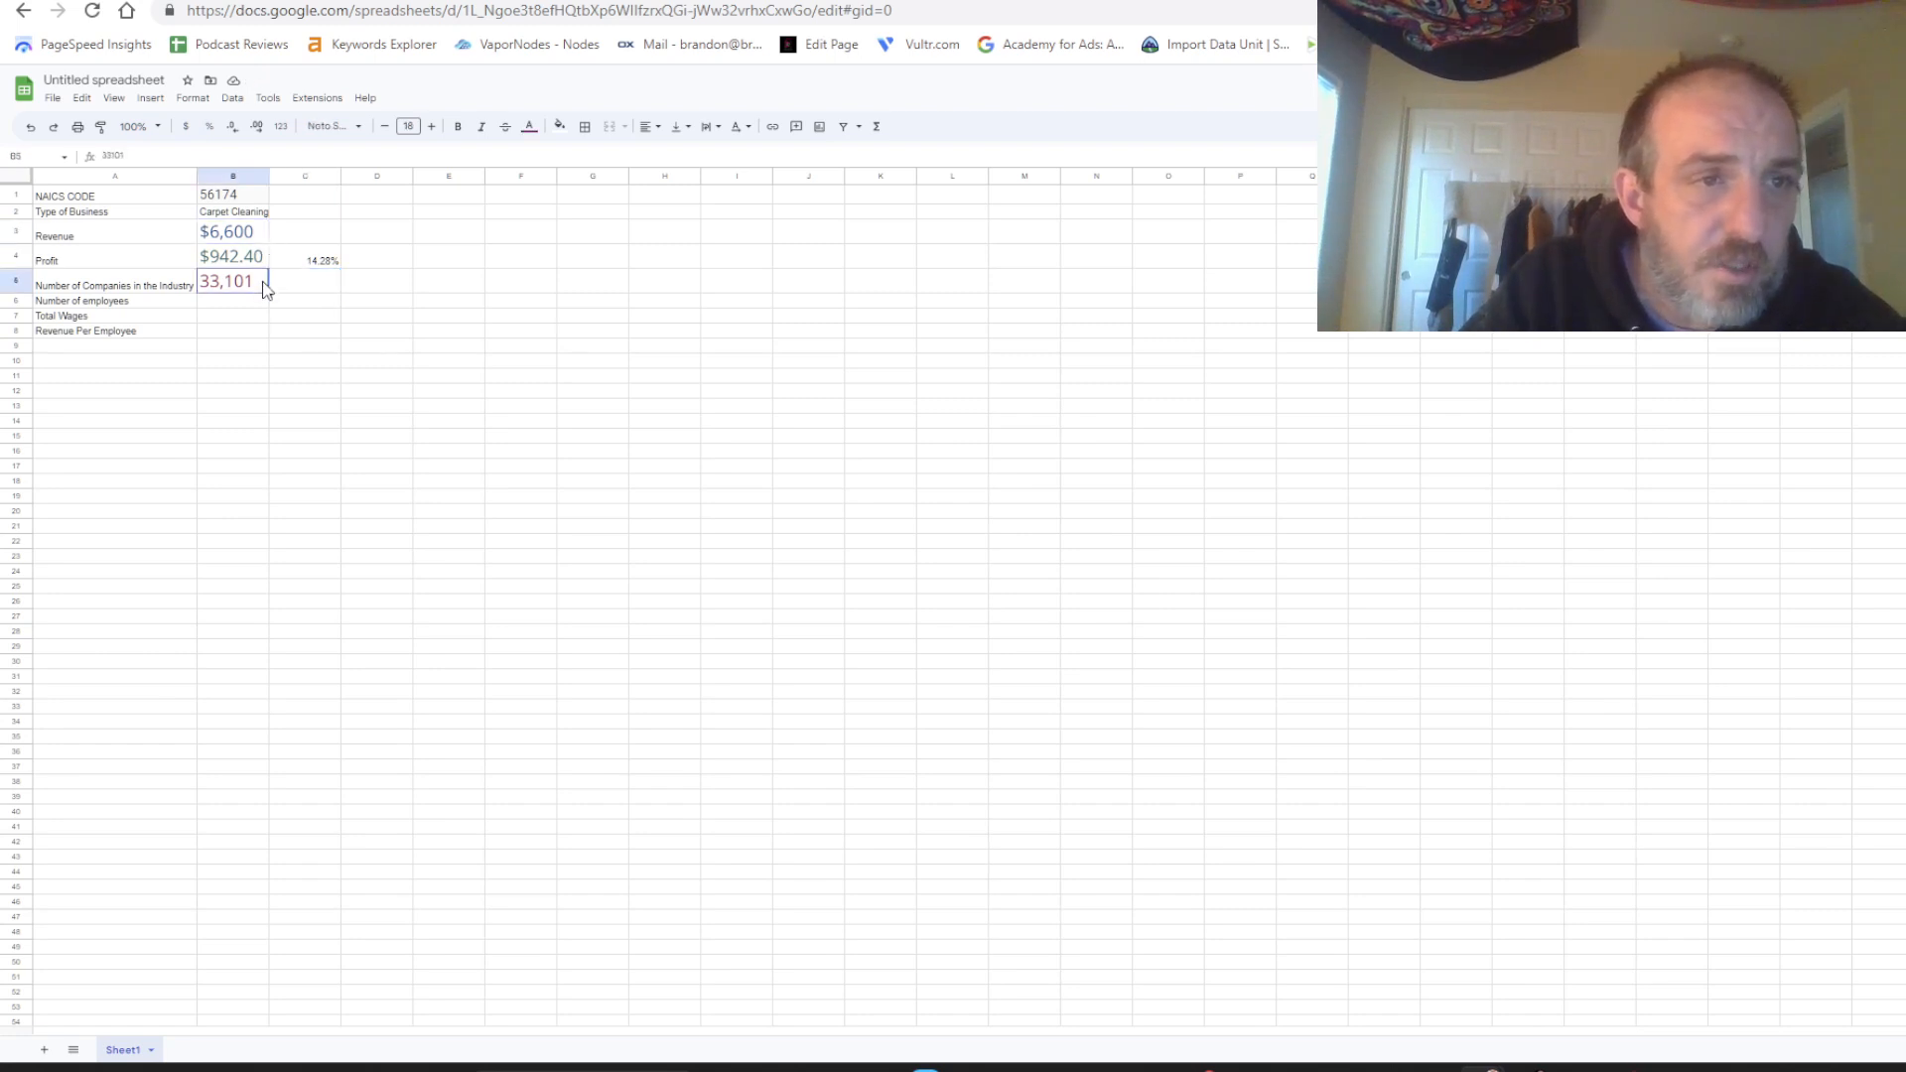
pyautogui.doubleClick(252, 232)
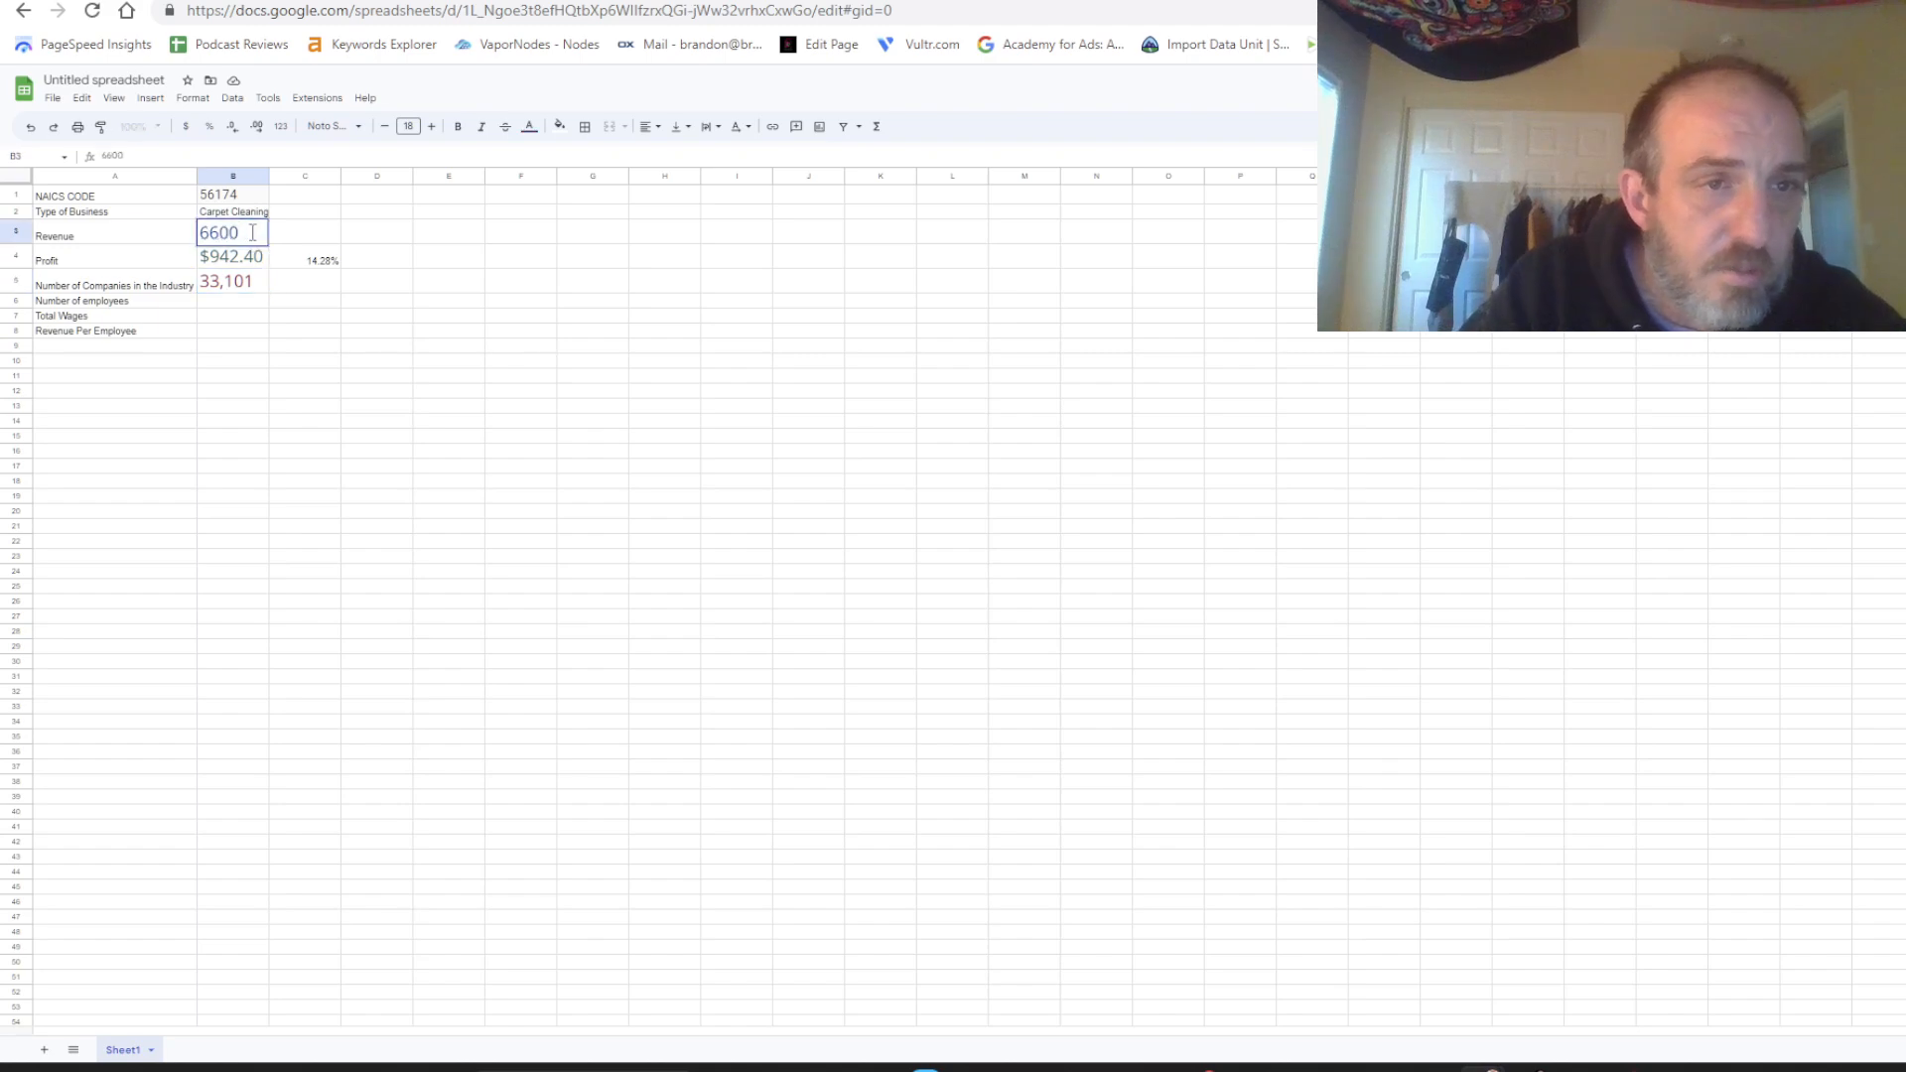
pyautogui.write('00')
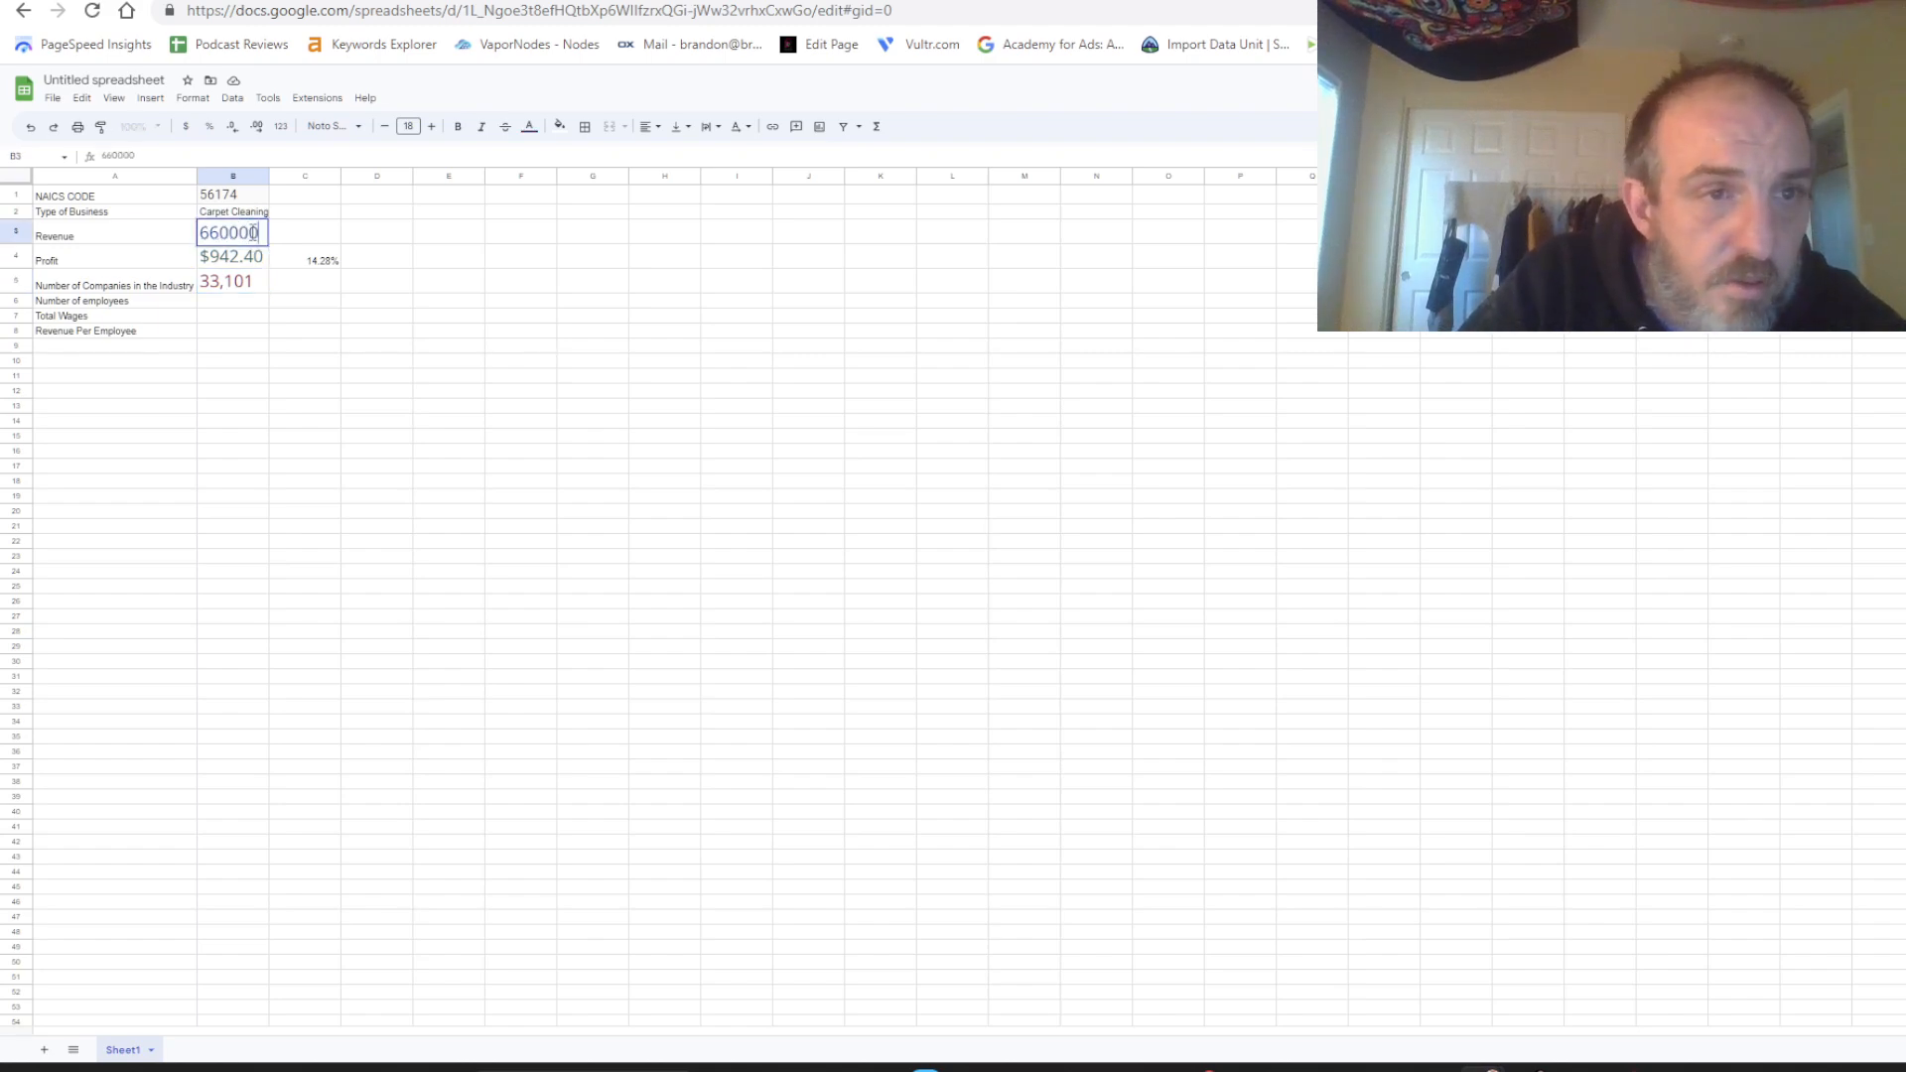
pyautogui.write('0')
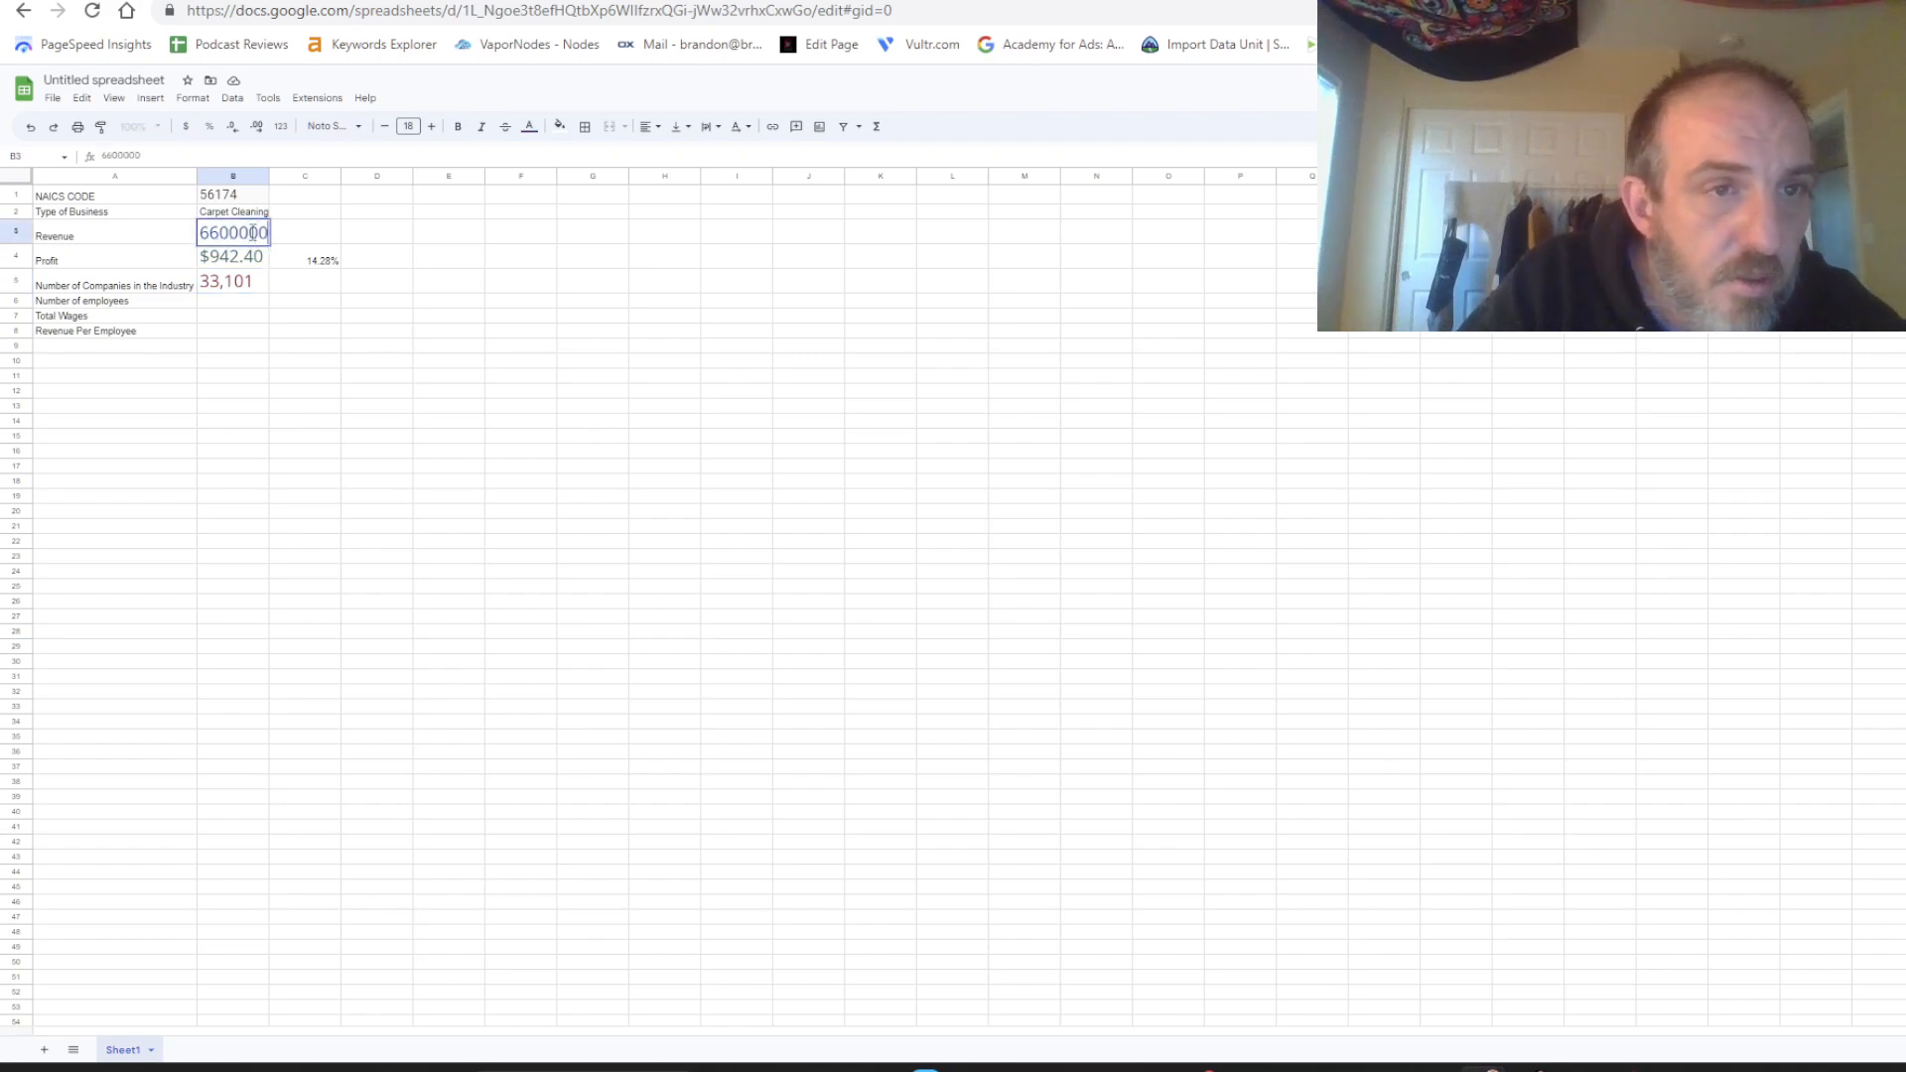
pyautogui.write('000')
pyautogui.press('Return')
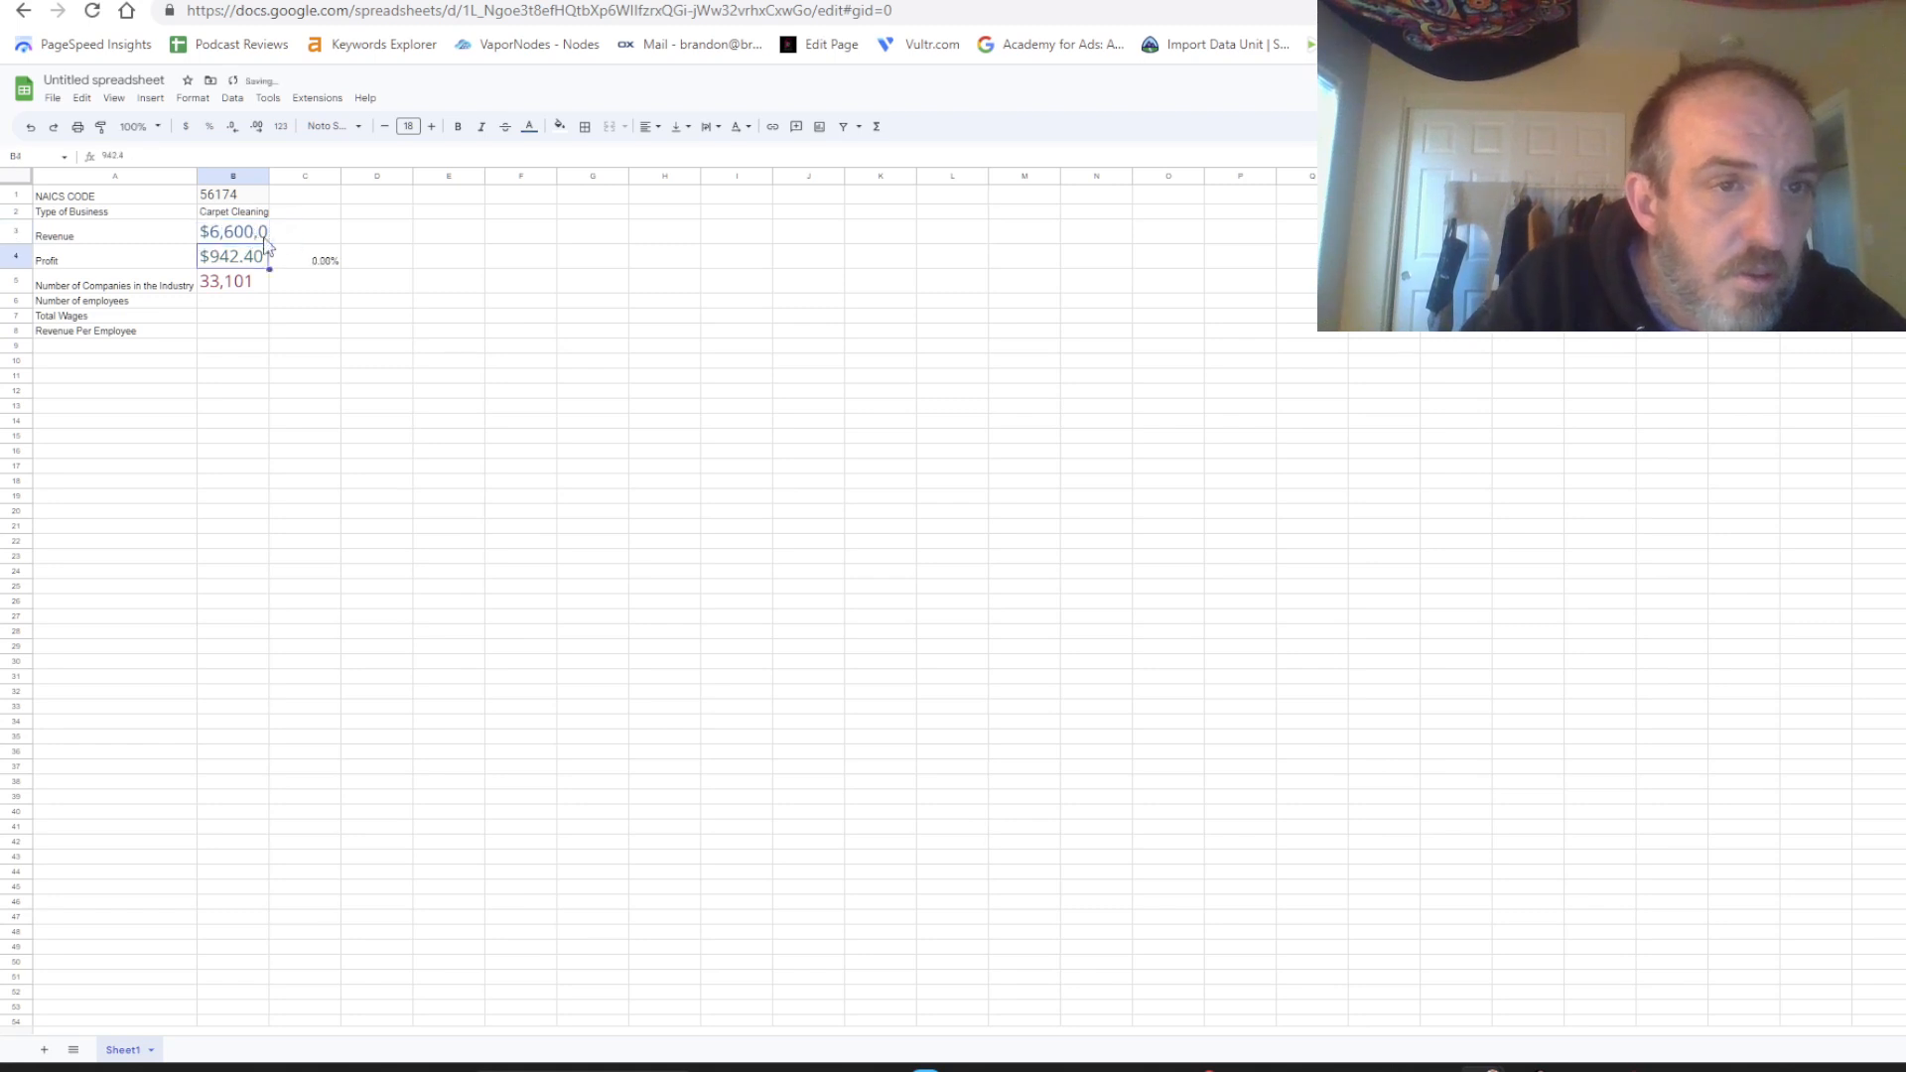
# Enter the suggested formula =B5/B3 in C5, dividing the number of companies by revenue.
pyautogui.click(310, 286)
pyautogui.write('=')
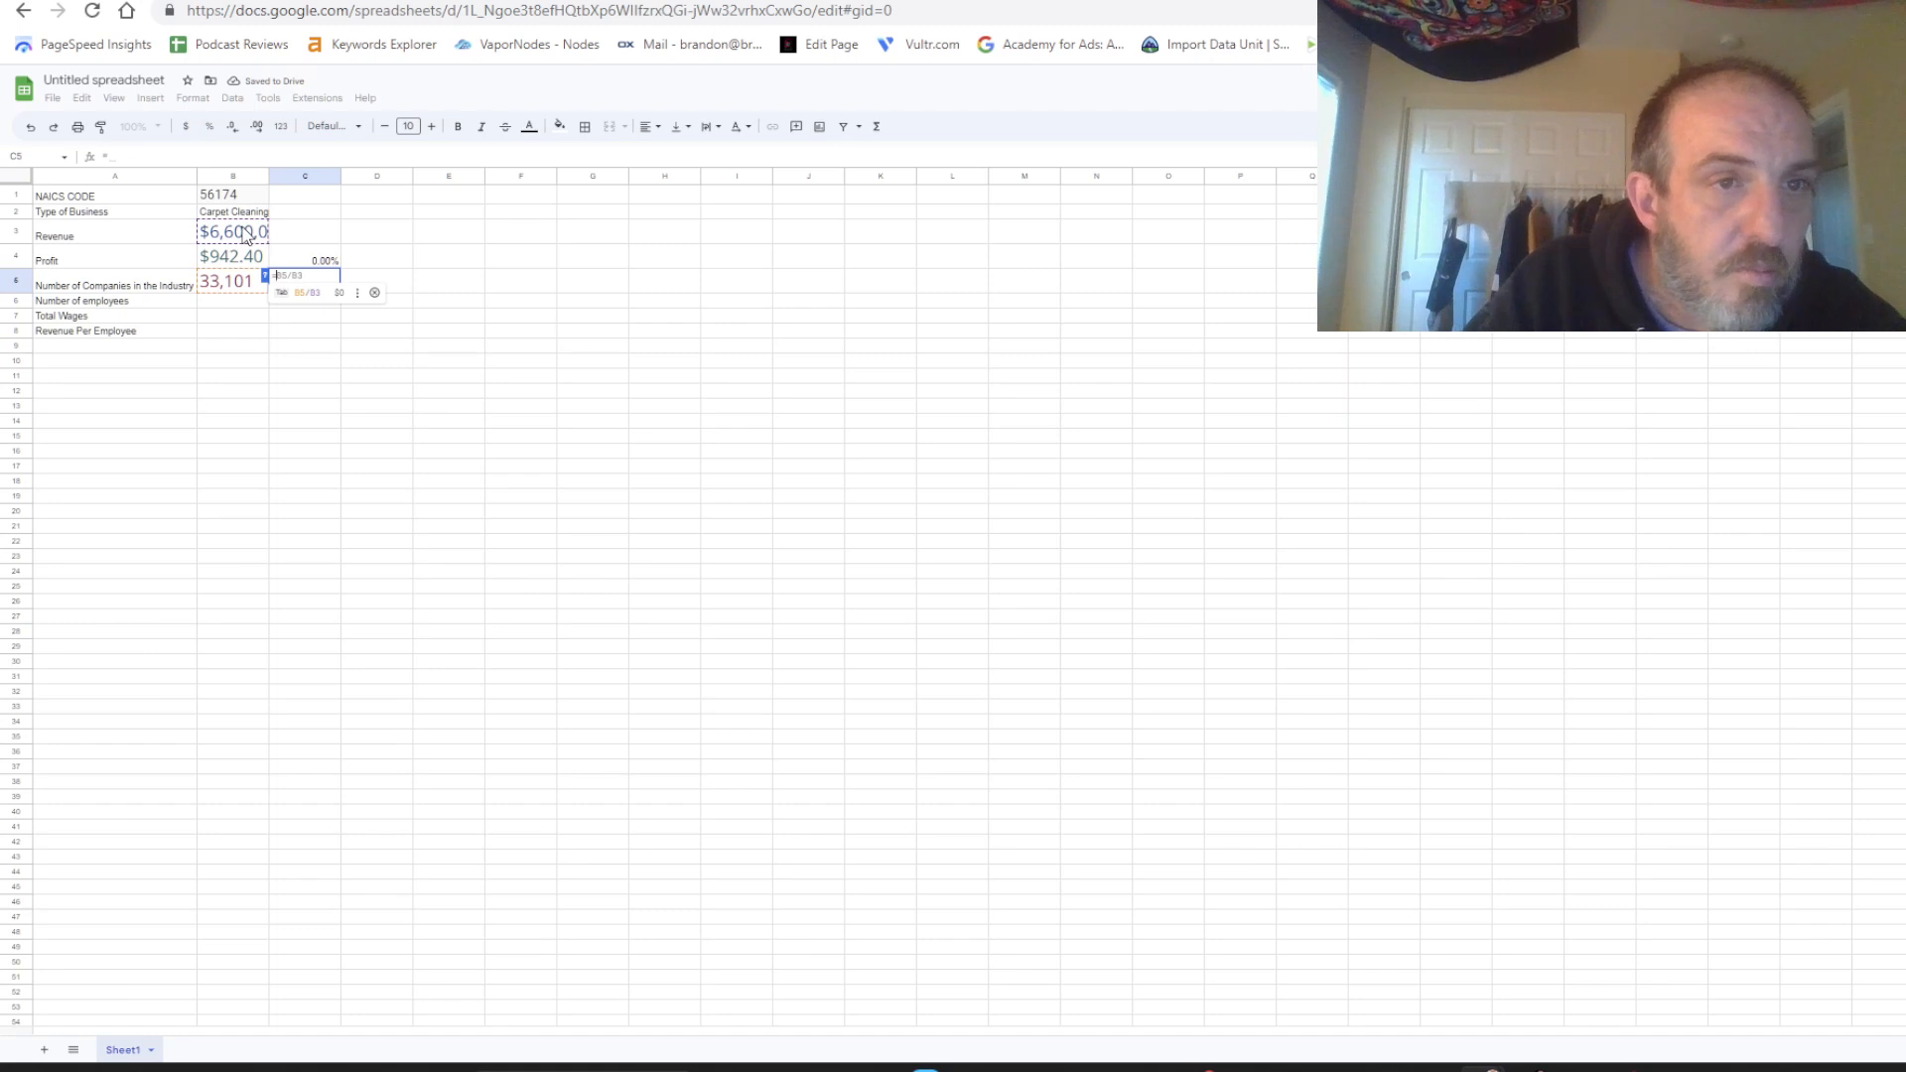
pyautogui.press('Tab')
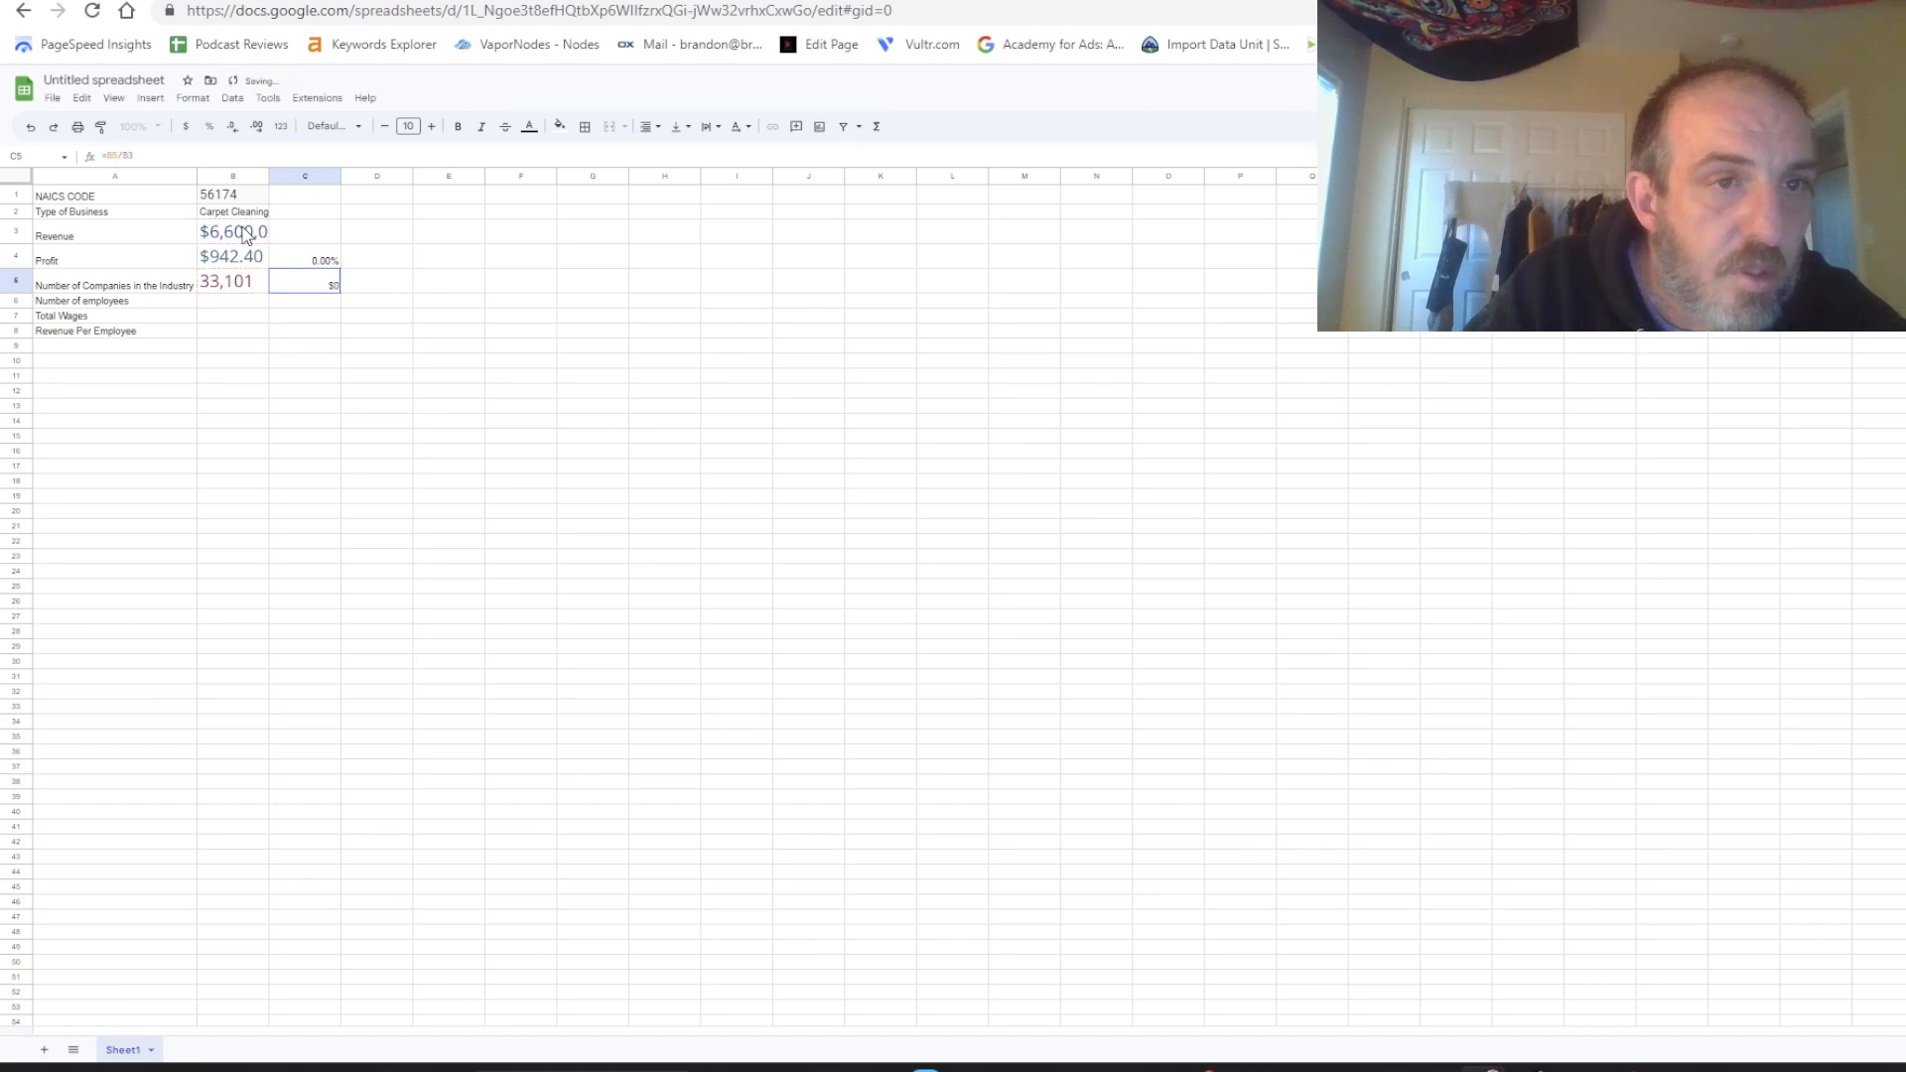
# Check the formula in C5 against the company count in B5 and the revenue in B3.
pyautogui.doubleClick(314, 291)
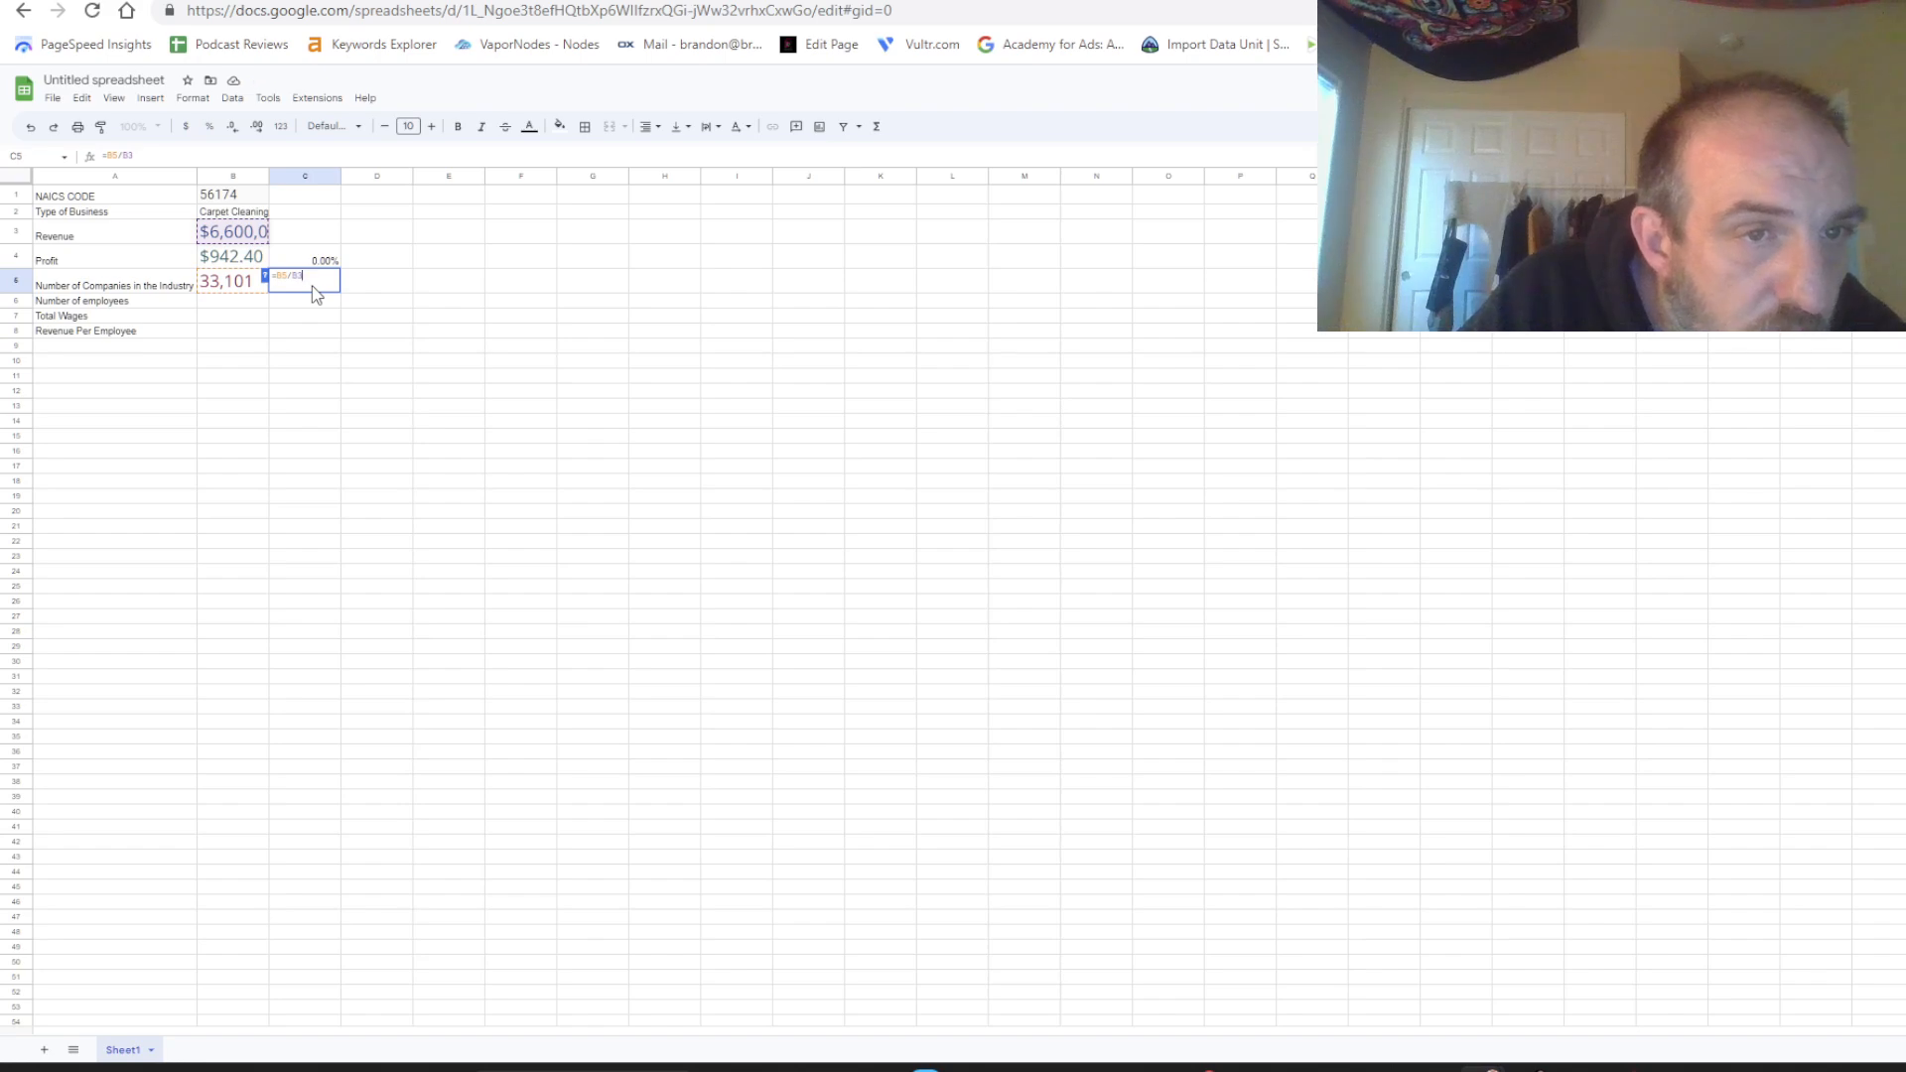
pyautogui.press('Return')
pyautogui.click(313, 287)
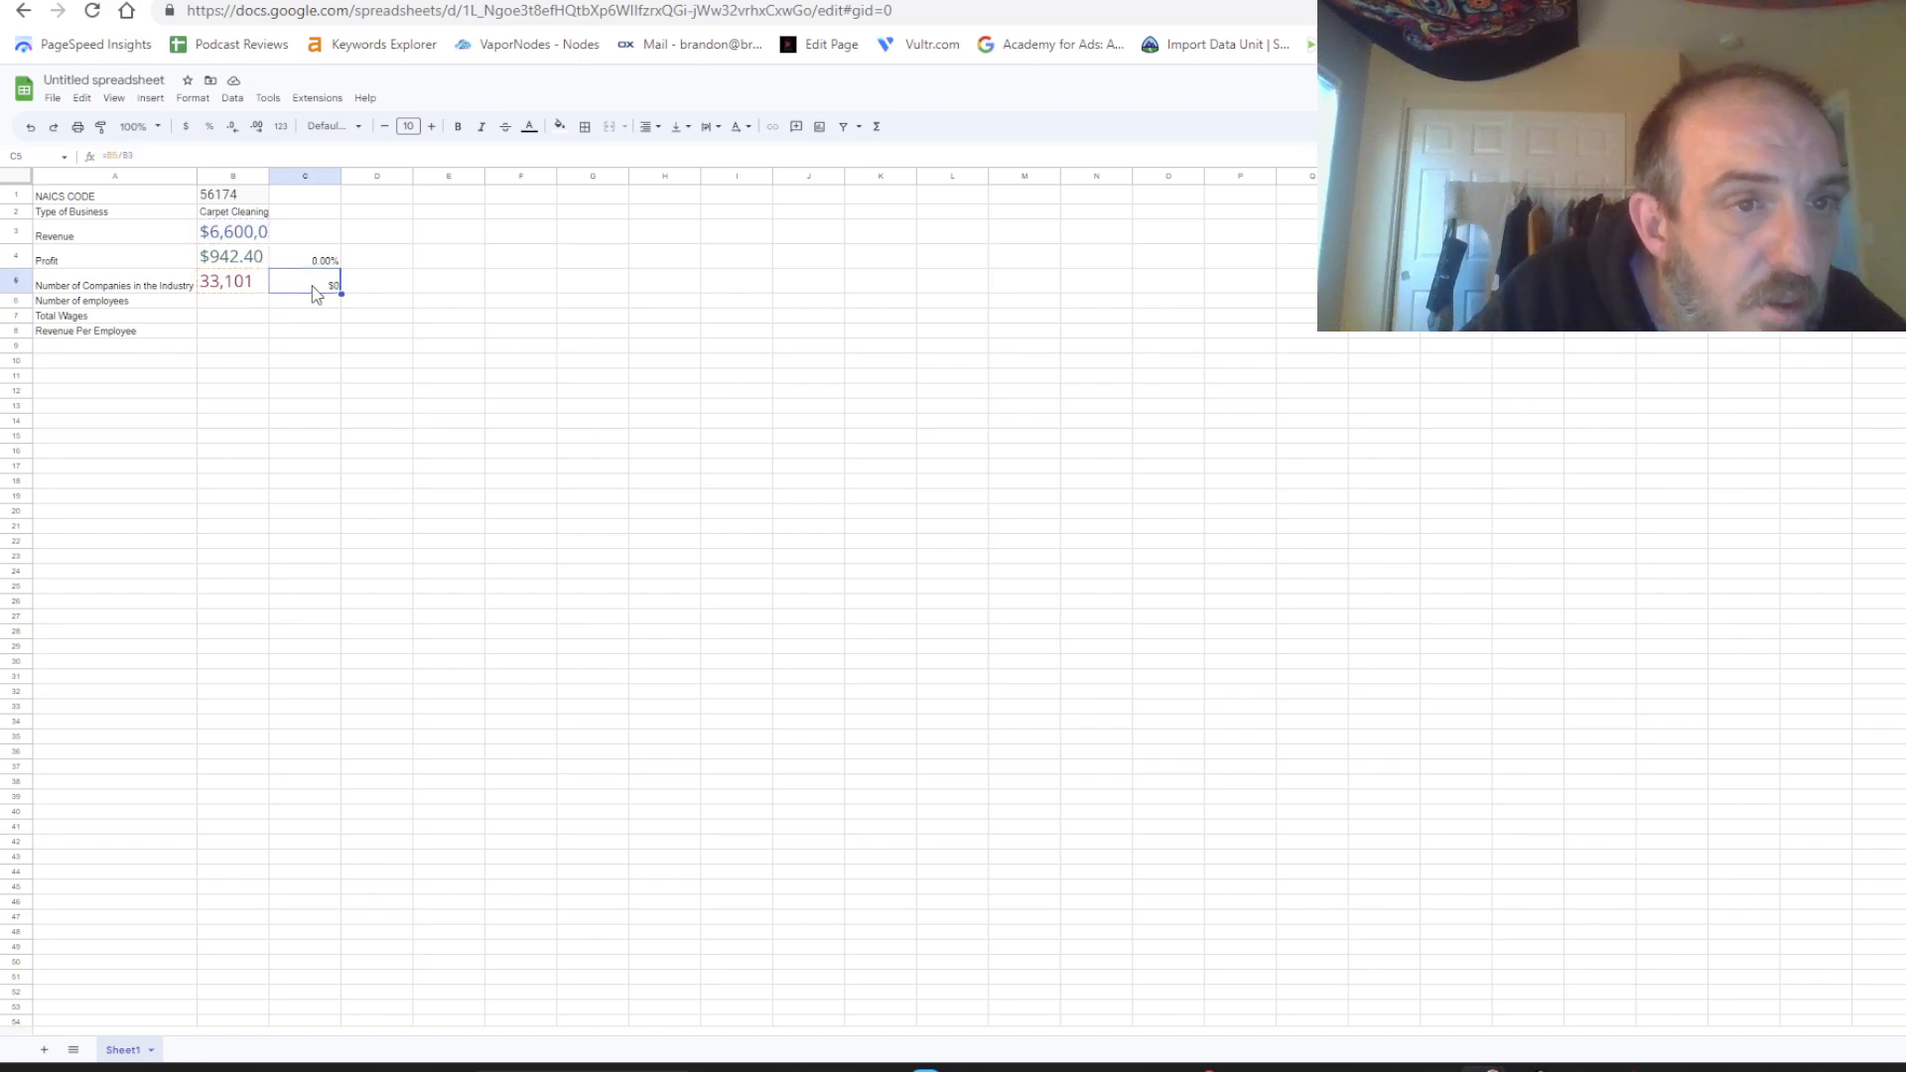
pyautogui.click(254, 286)
pyautogui.doubleClick(227, 284)
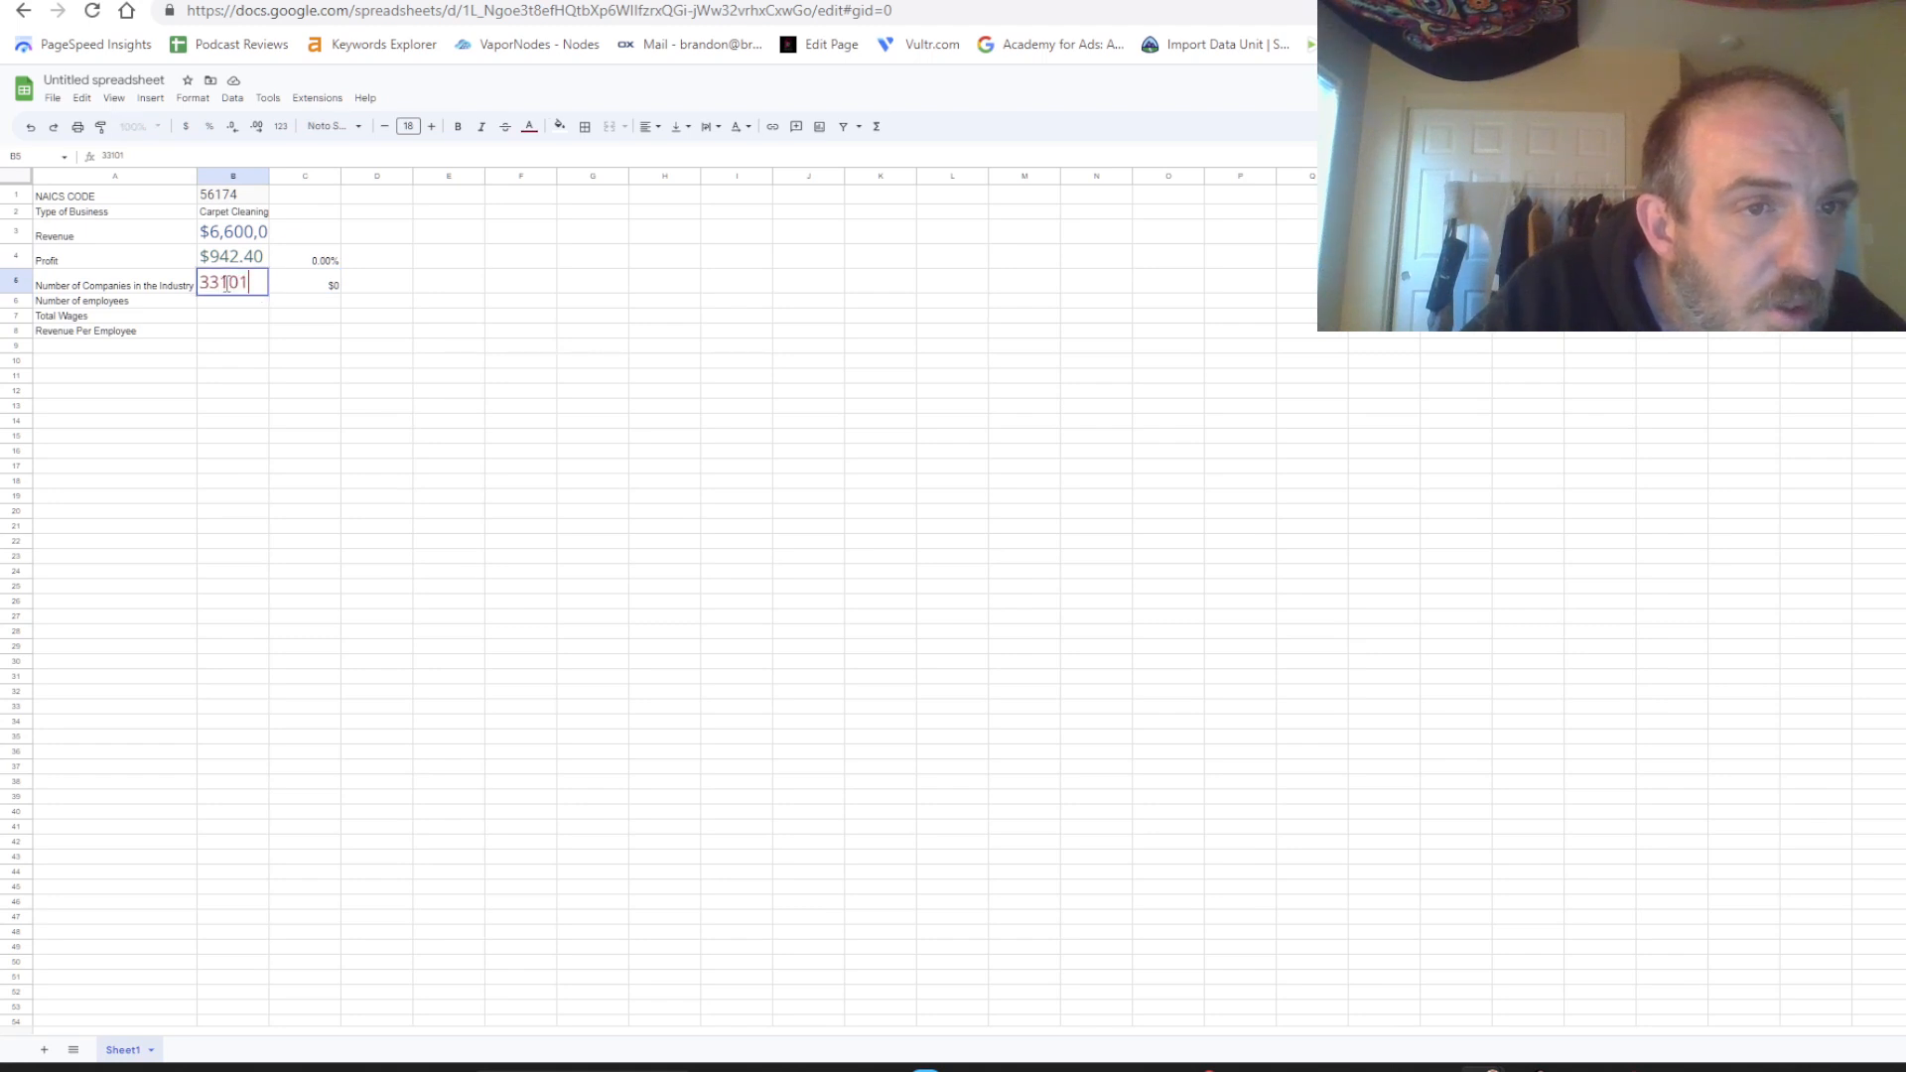
pyautogui.click(295, 287)
pyautogui.click(241, 286)
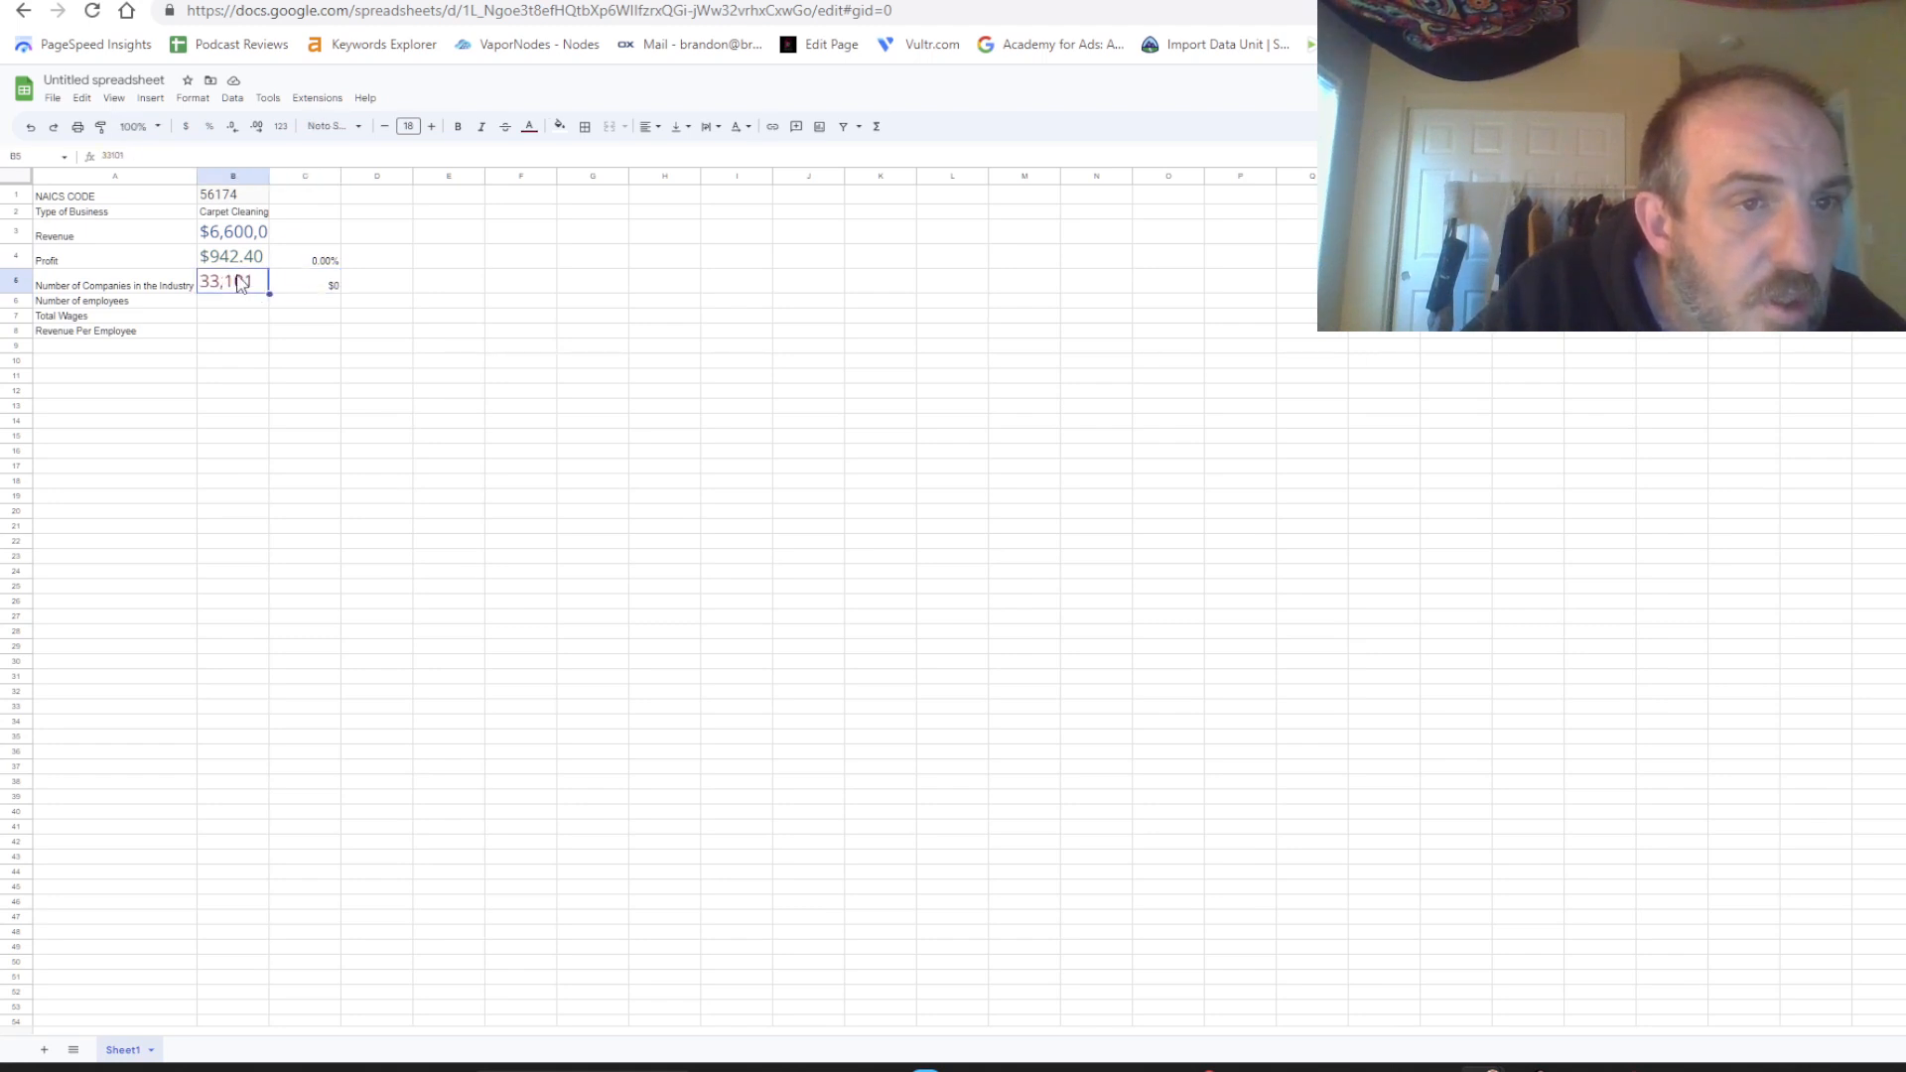
pyautogui.click(312, 287)
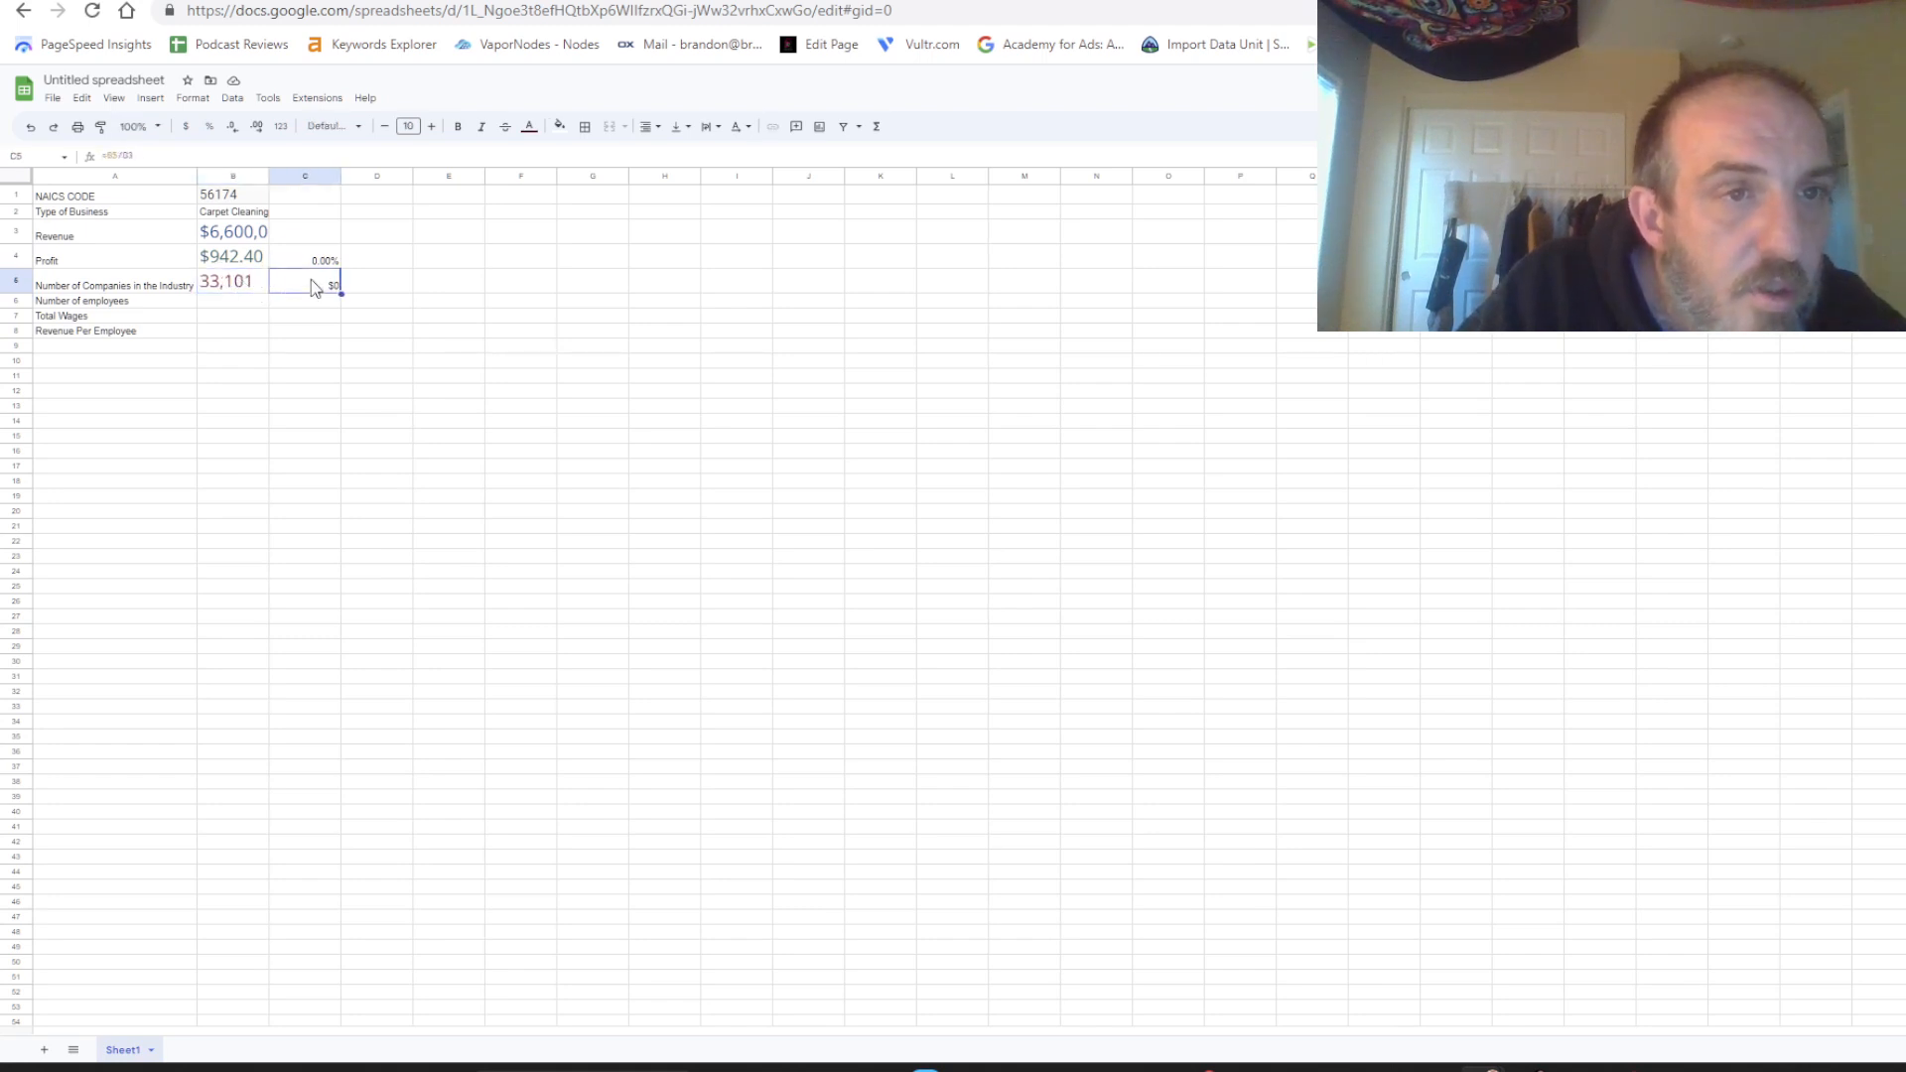
pyautogui.click(245, 242)
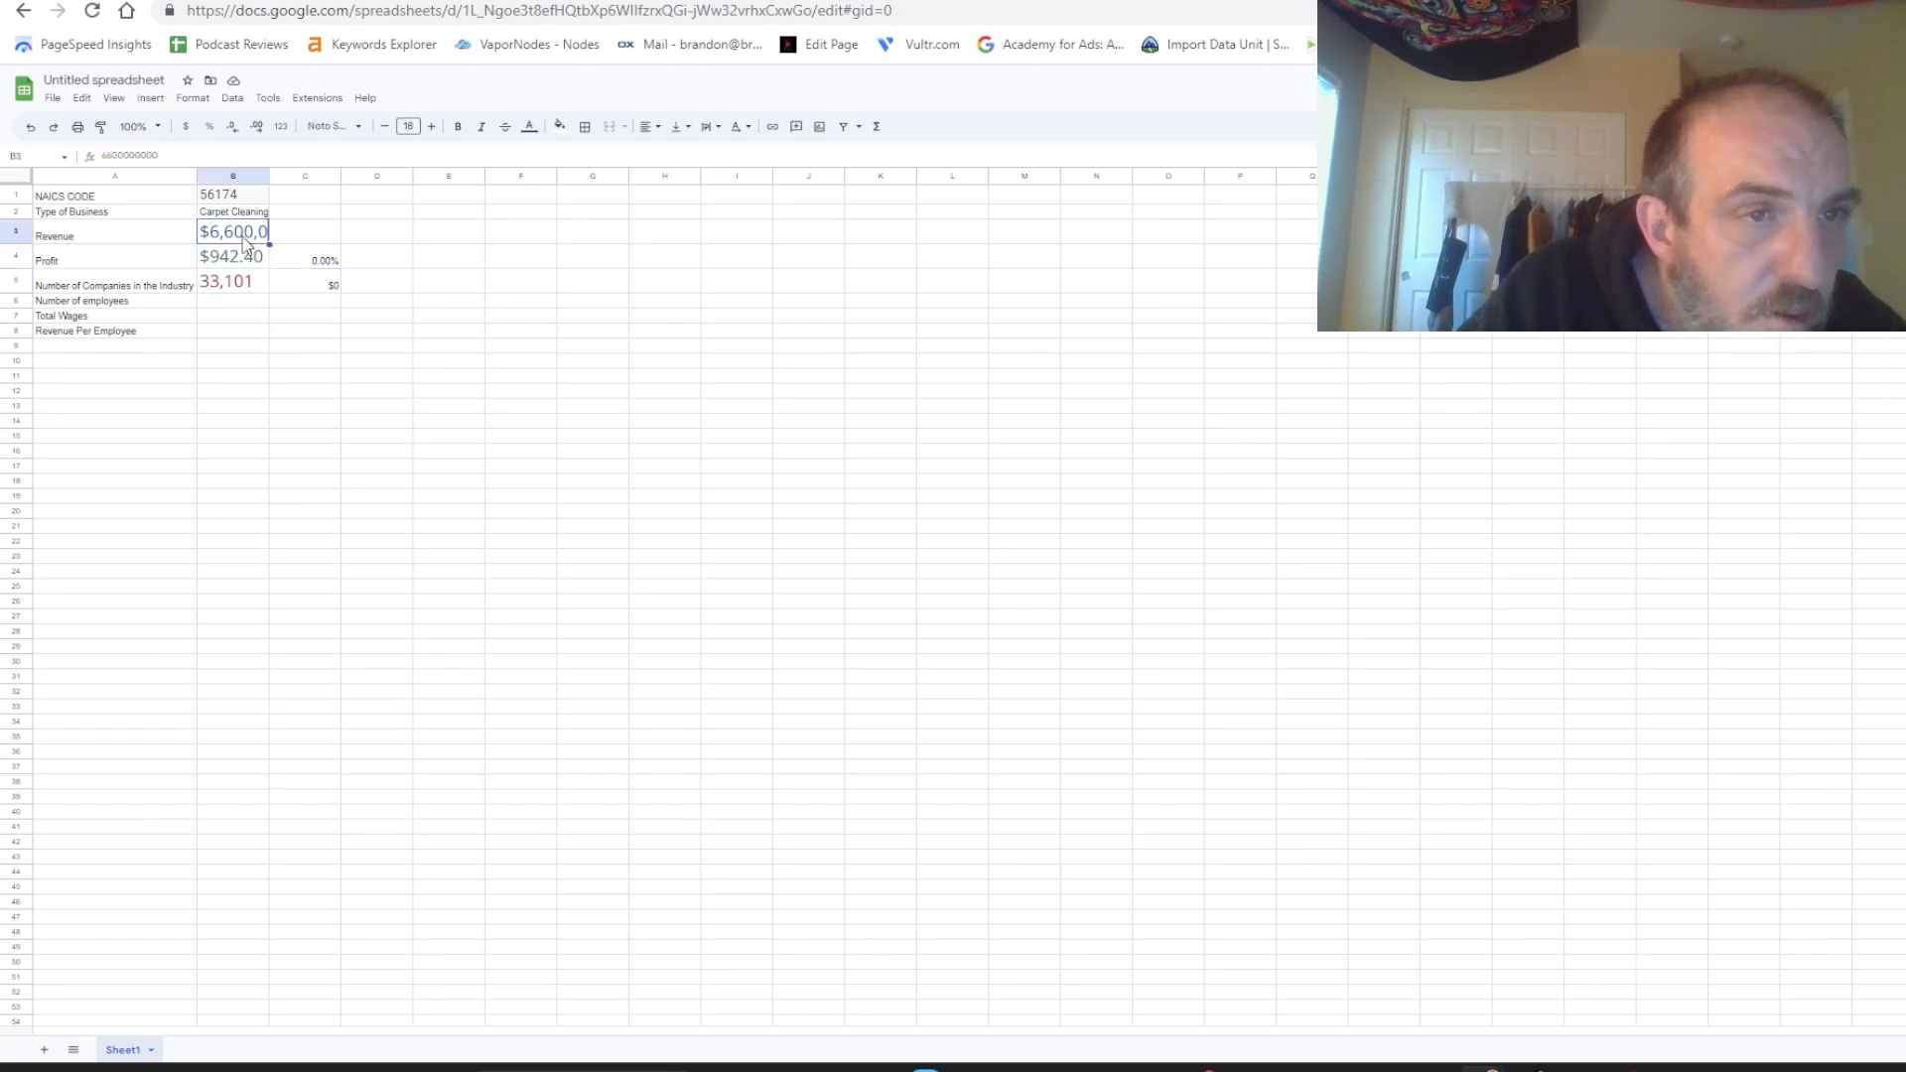
pyautogui.click(316, 290)
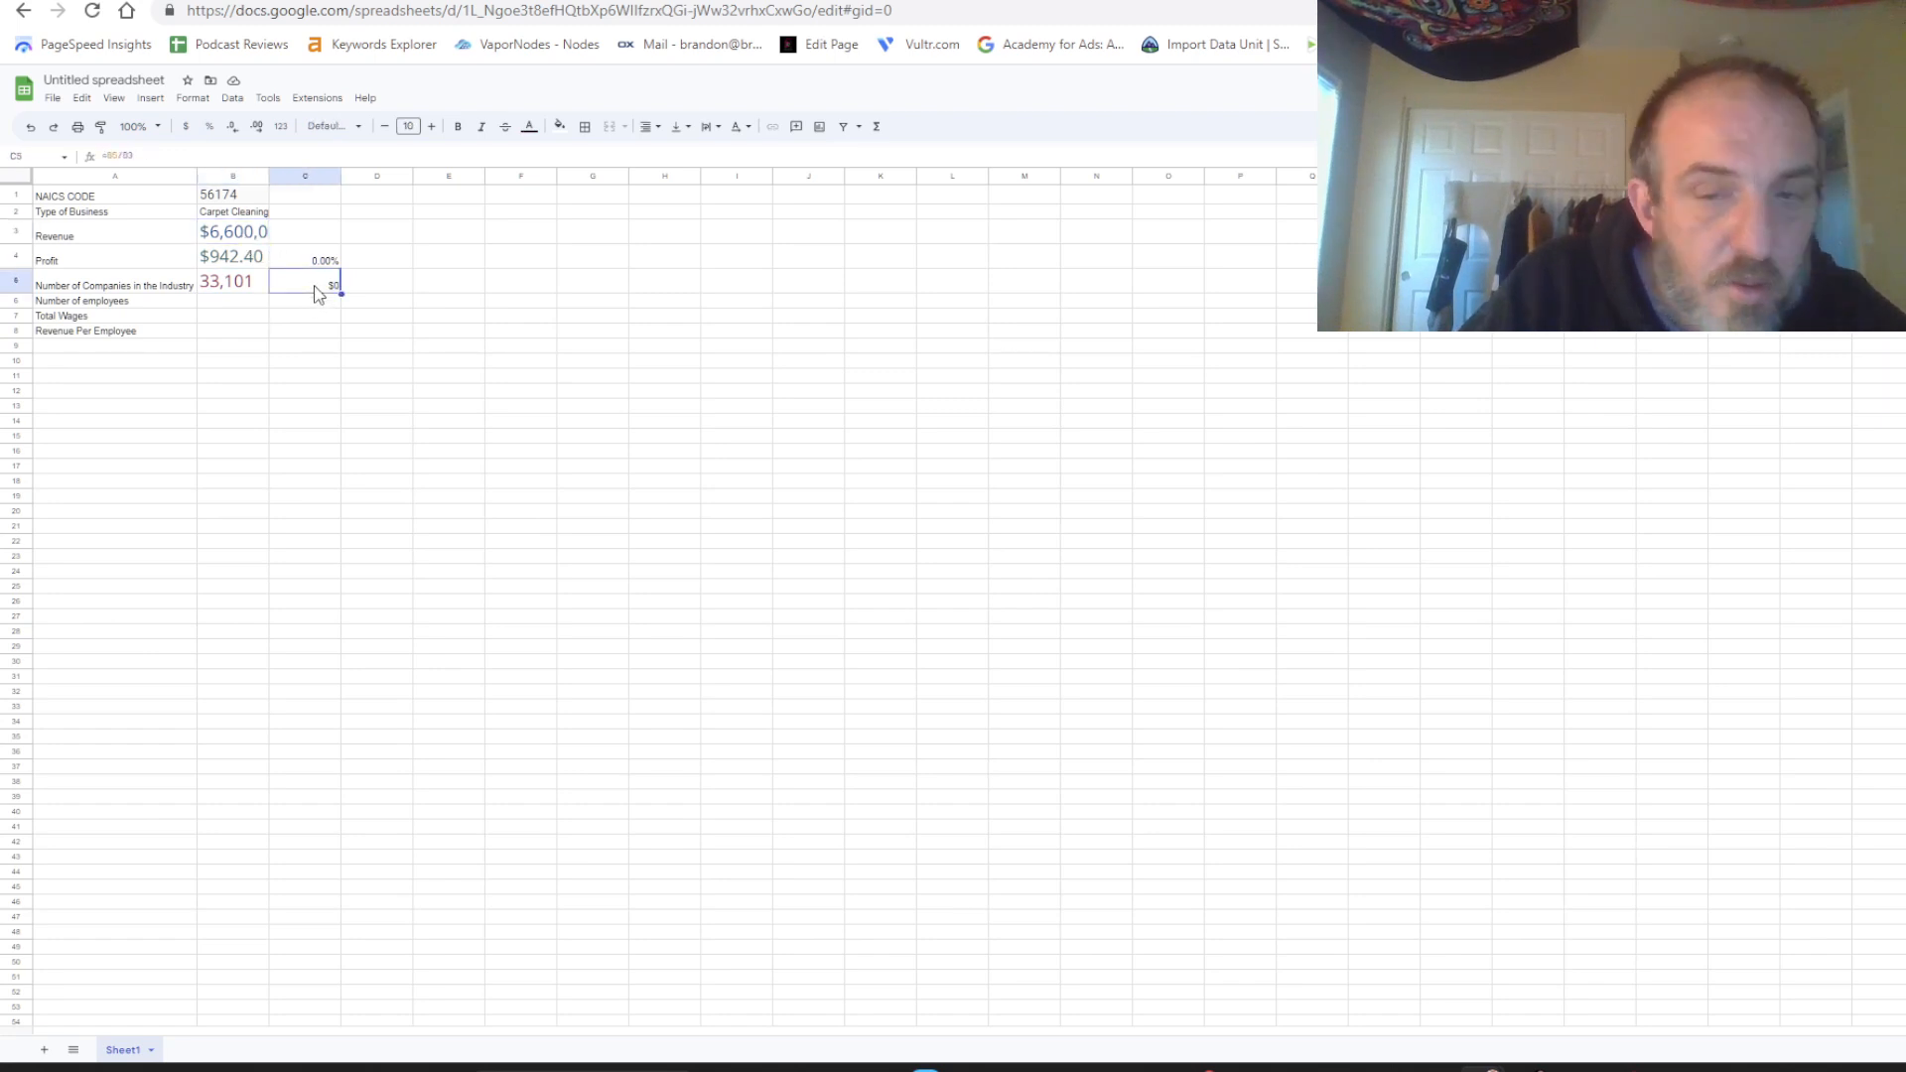
# Replace the formula in C5 with =B3/B5 for revenue per company, and fit column B's width to its contents.
pyautogui.doubleClick(316, 290)
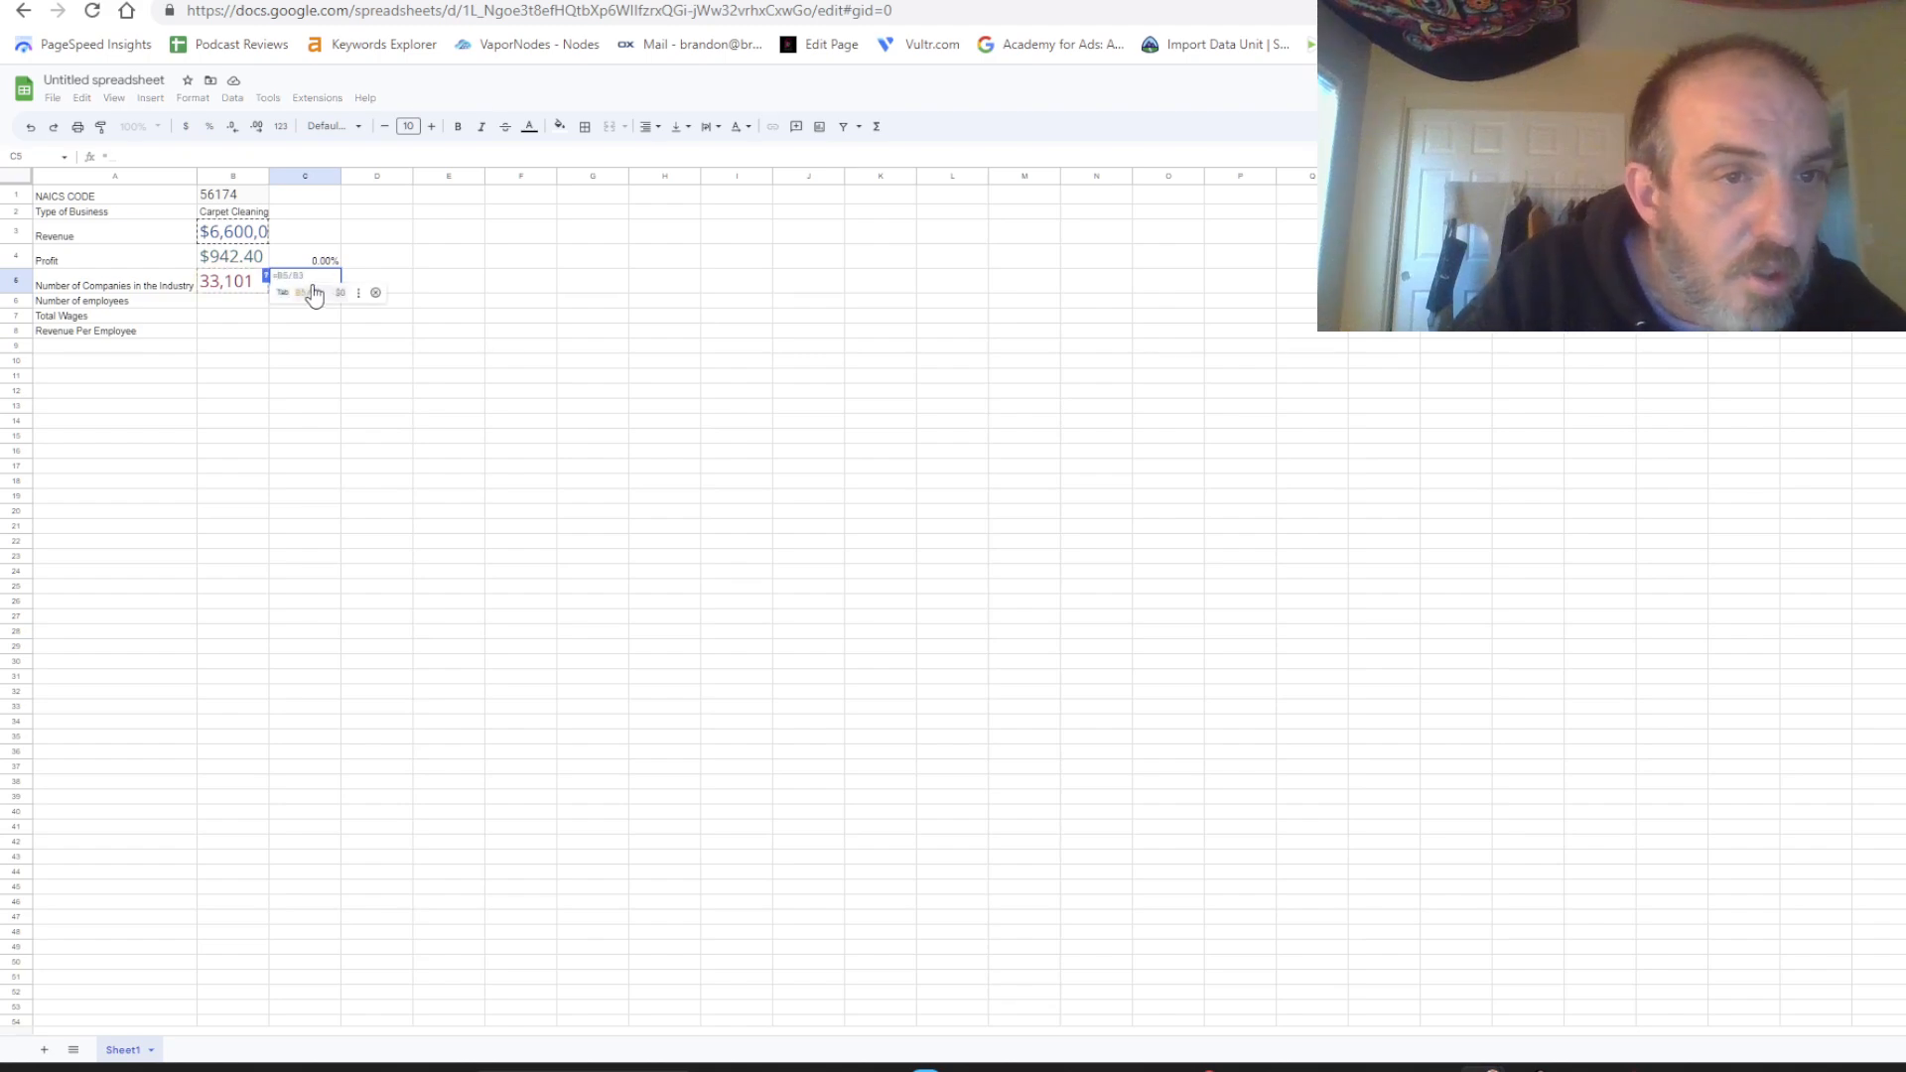
pyautogui.press('BackSpace')
pyautogui.press('BackSpace')
pyautogui.press('BackSpace')
pyautogui.press('BackSpace')
pyautogui.press('BackSpace')
pyautogui.click(235, 233)
pyautogui.write('/')
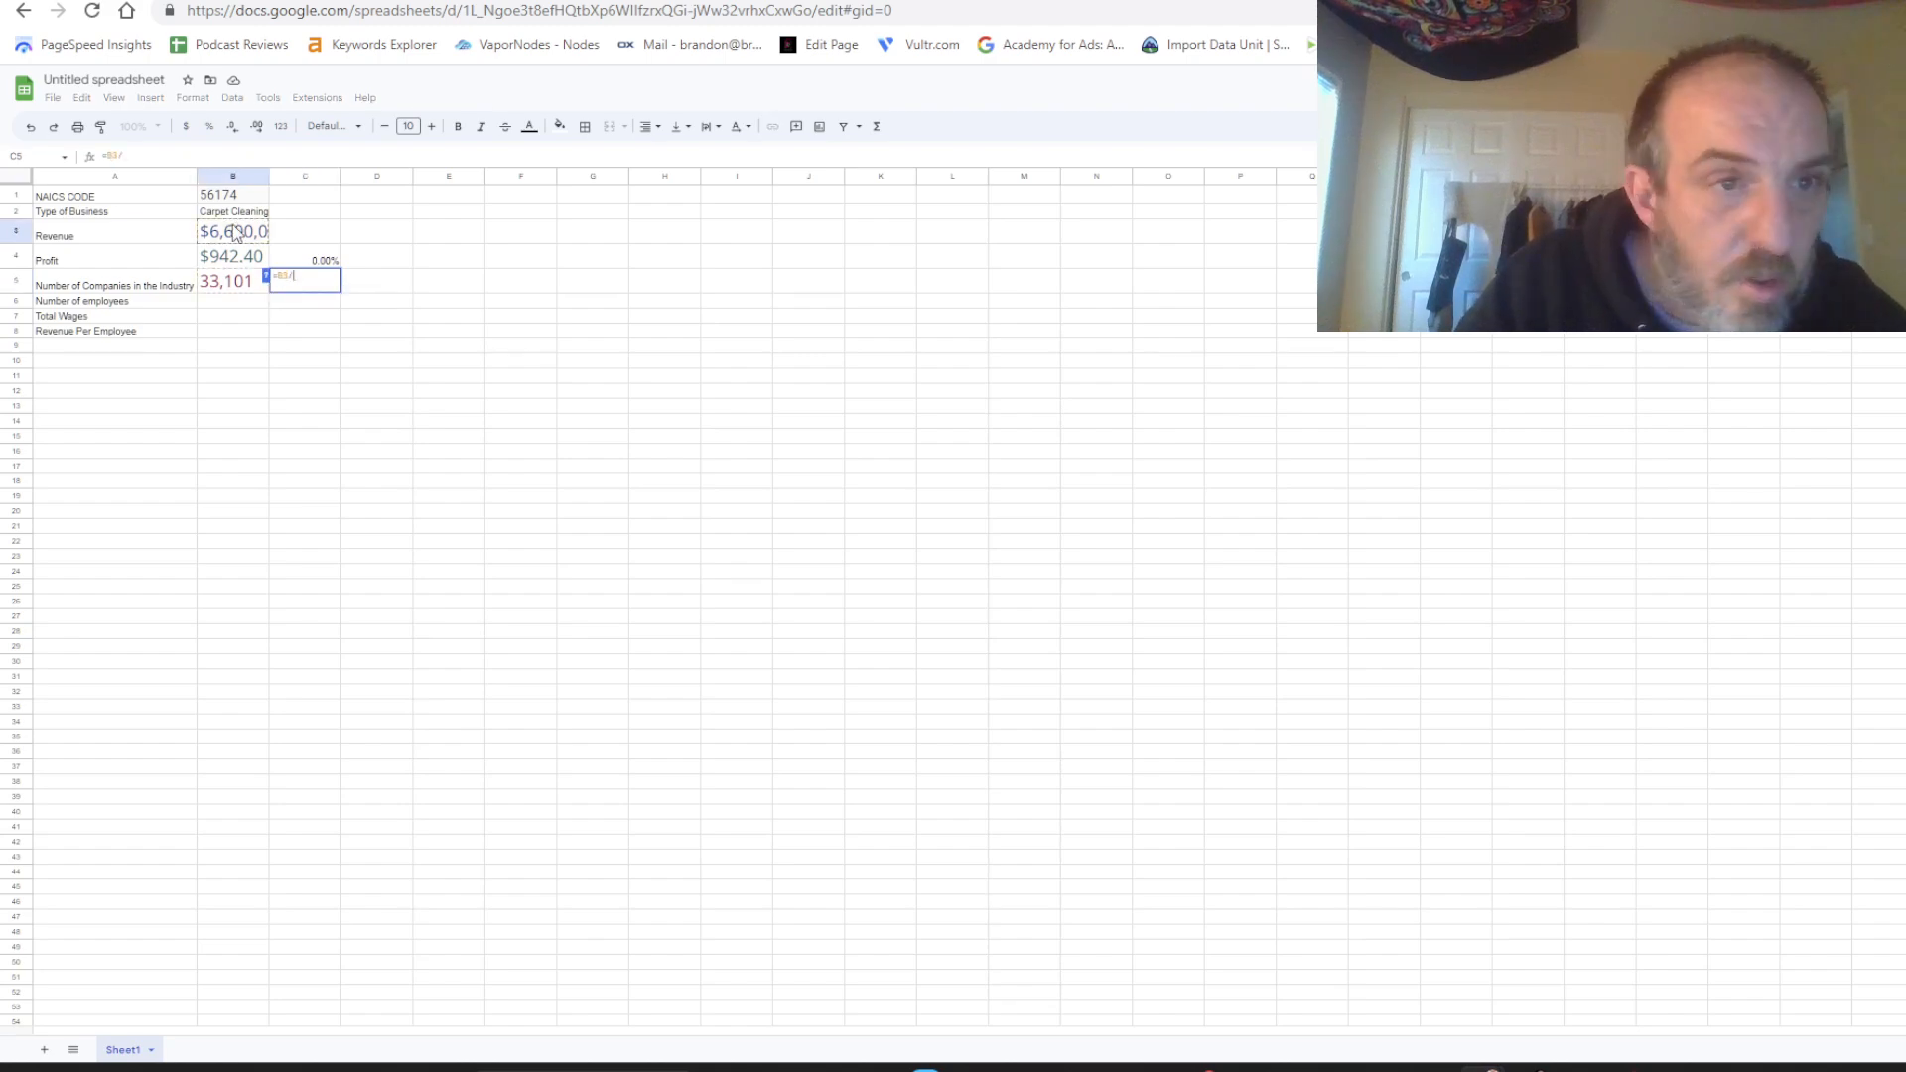
pyautogui.click(229, 284)
pyautogui.press('Return')
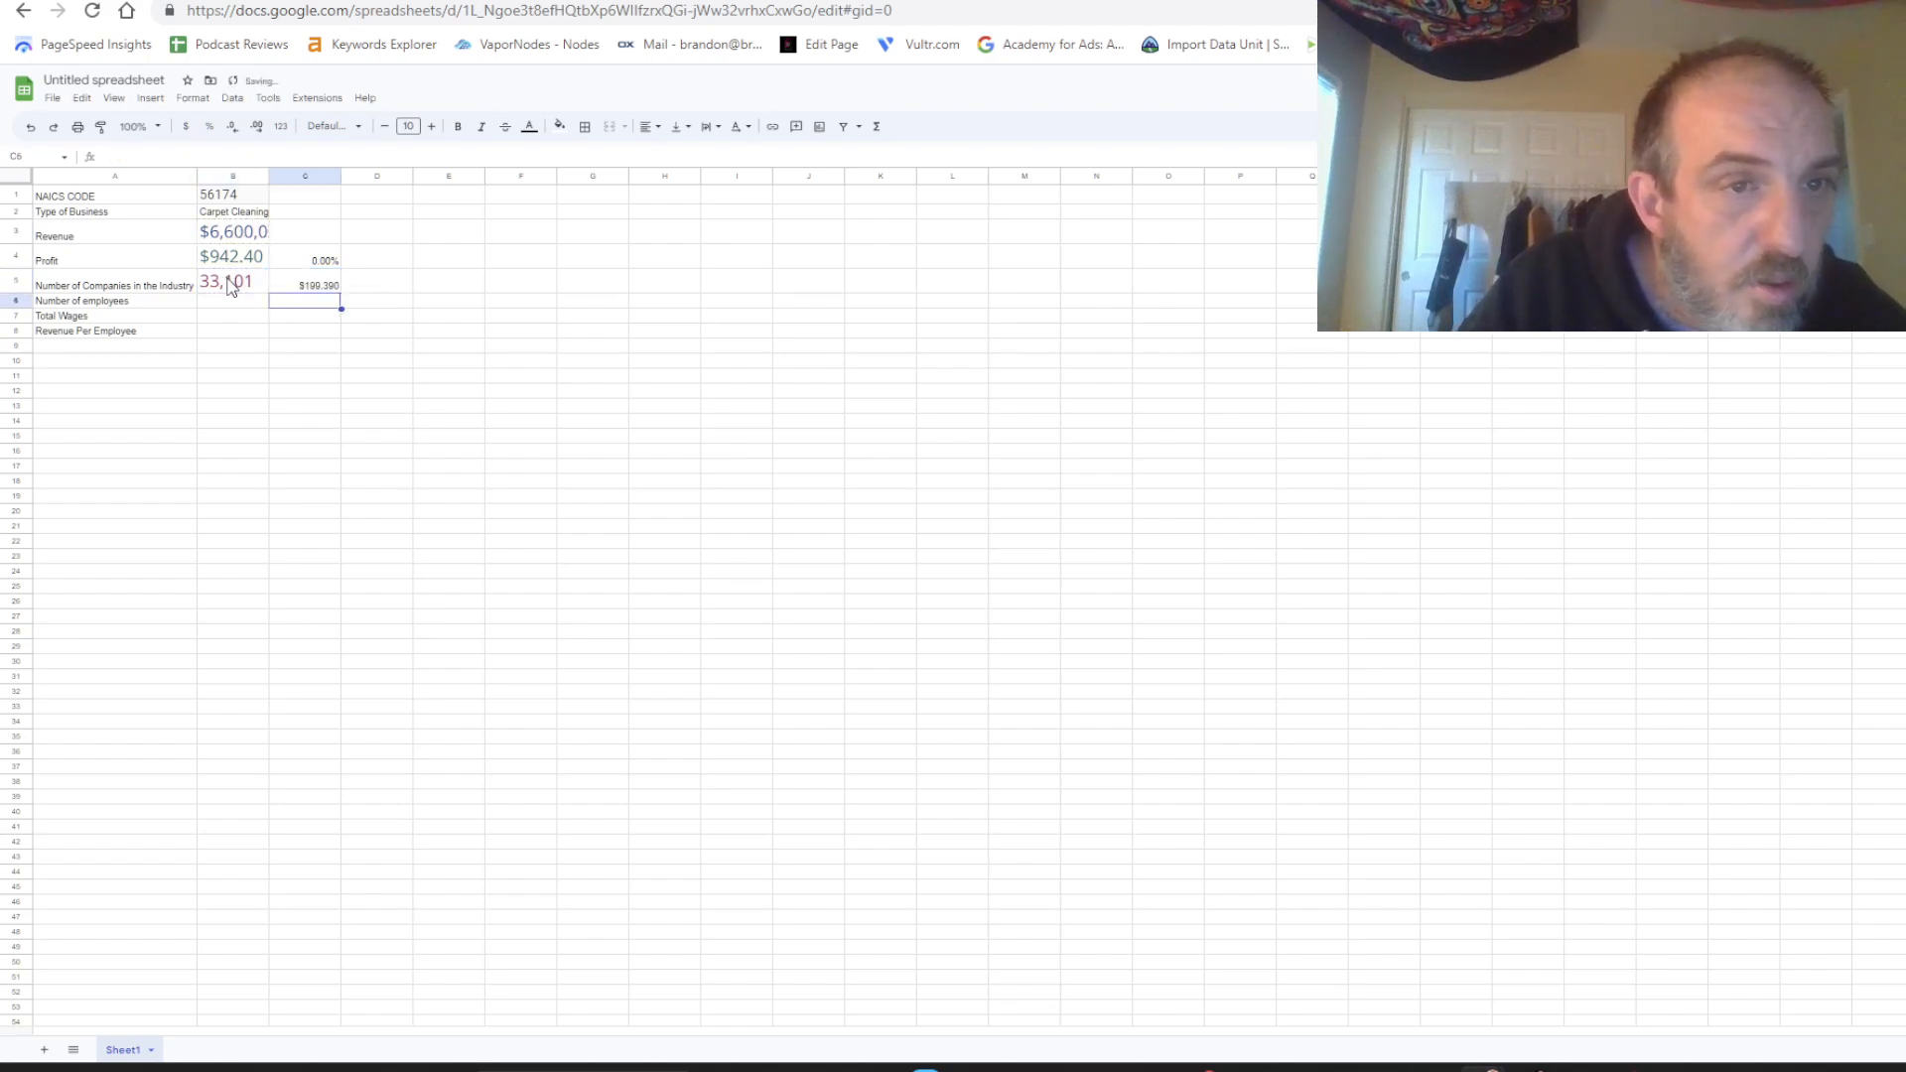
pyautogui.doubleClick(269, 175)
# Accept the suggested formula correction =B5/B3 for C5.
pyautogui.click(440, 282)
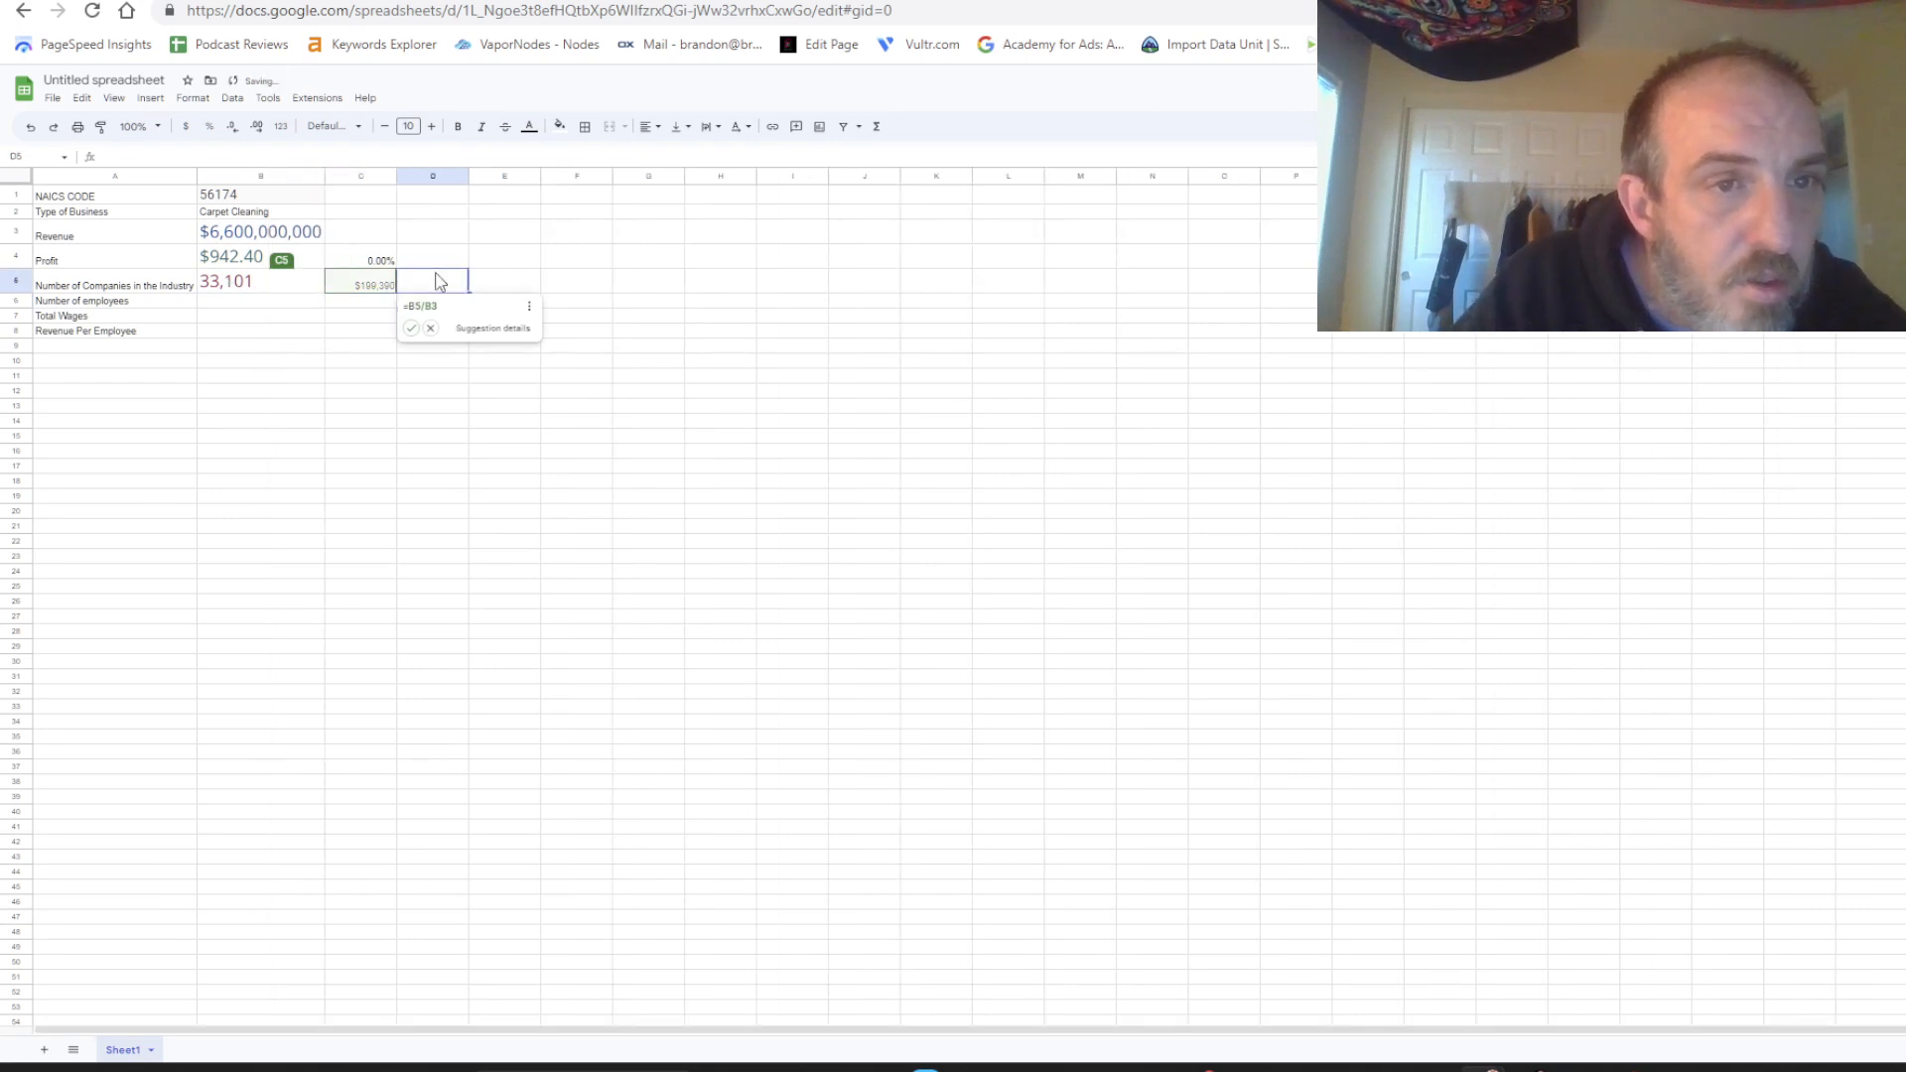
pyautogui.click(370, 289)
pyautogui.click(411, 328)
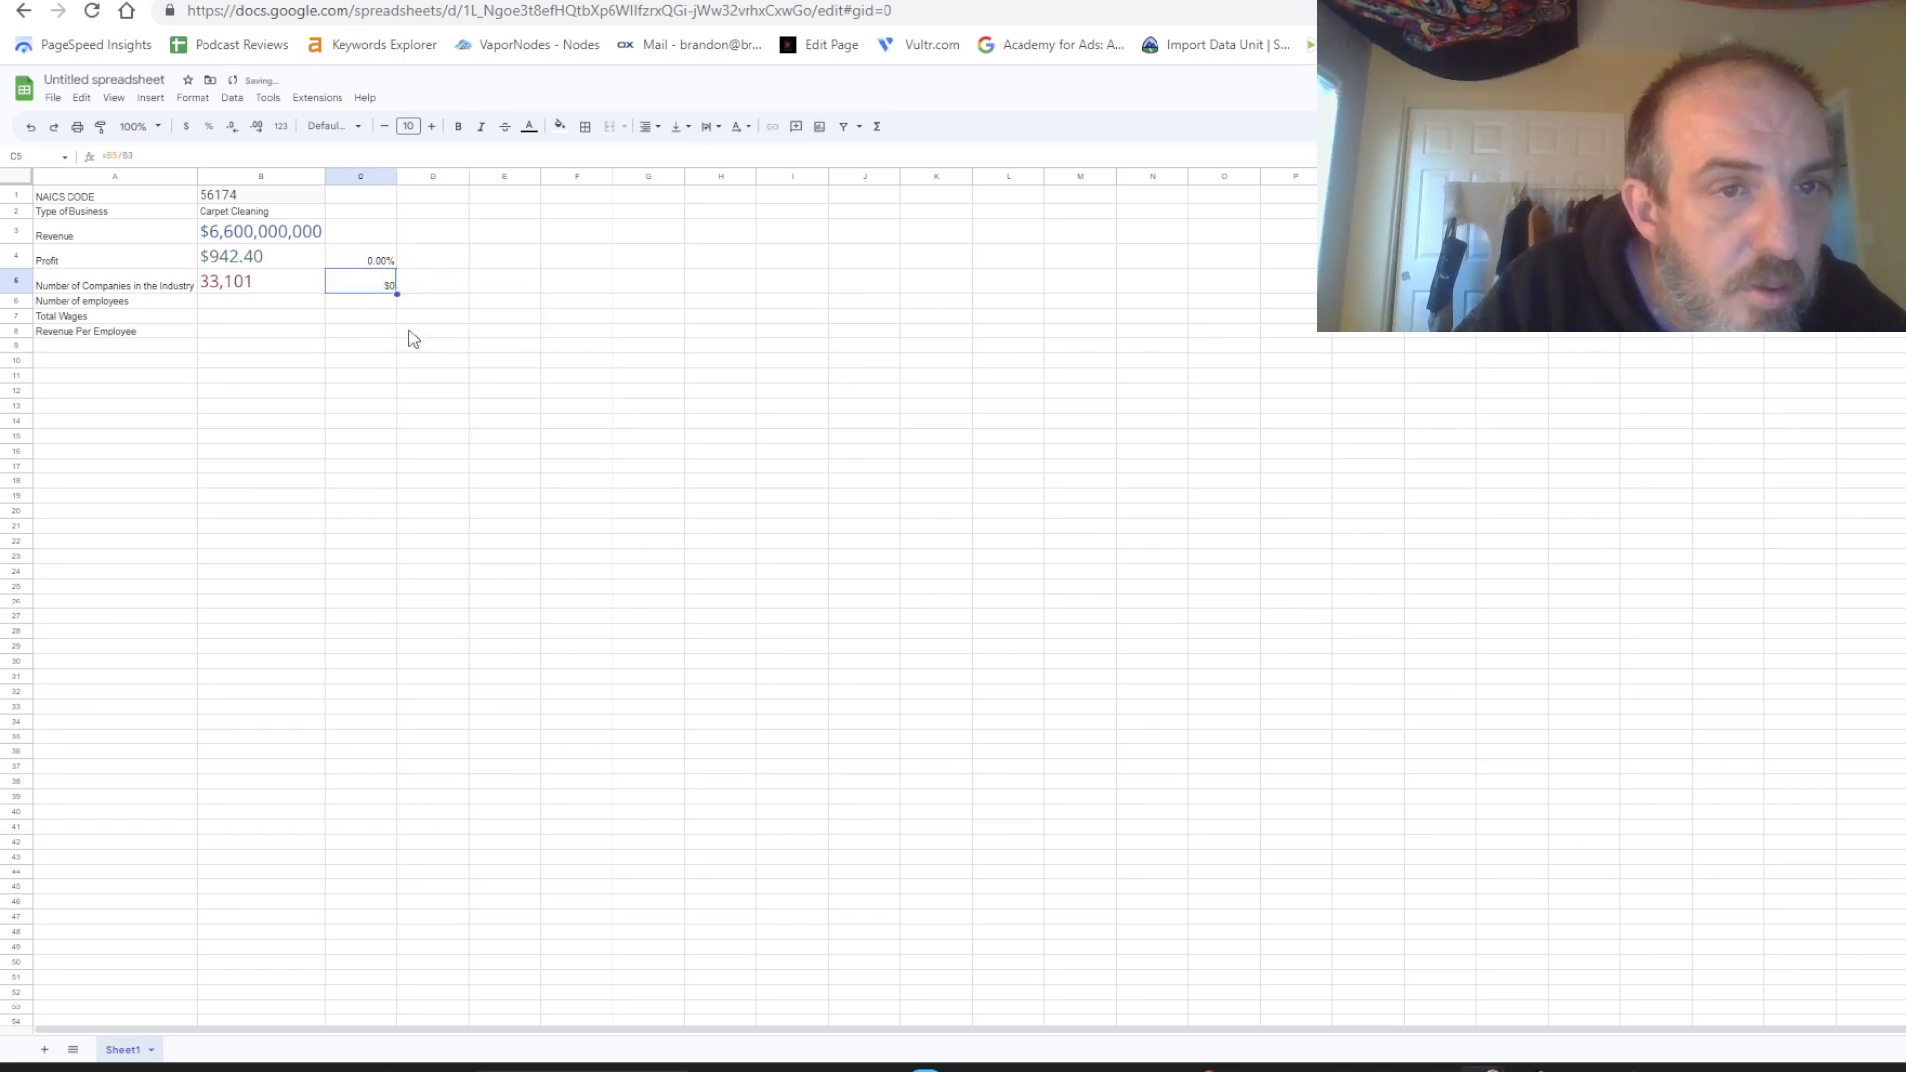
# Try to re-enter the formula in C5 as revenue divided by number of companies, B3/B5, and select the cell.
pyautogui.doubleClick(360, 289)
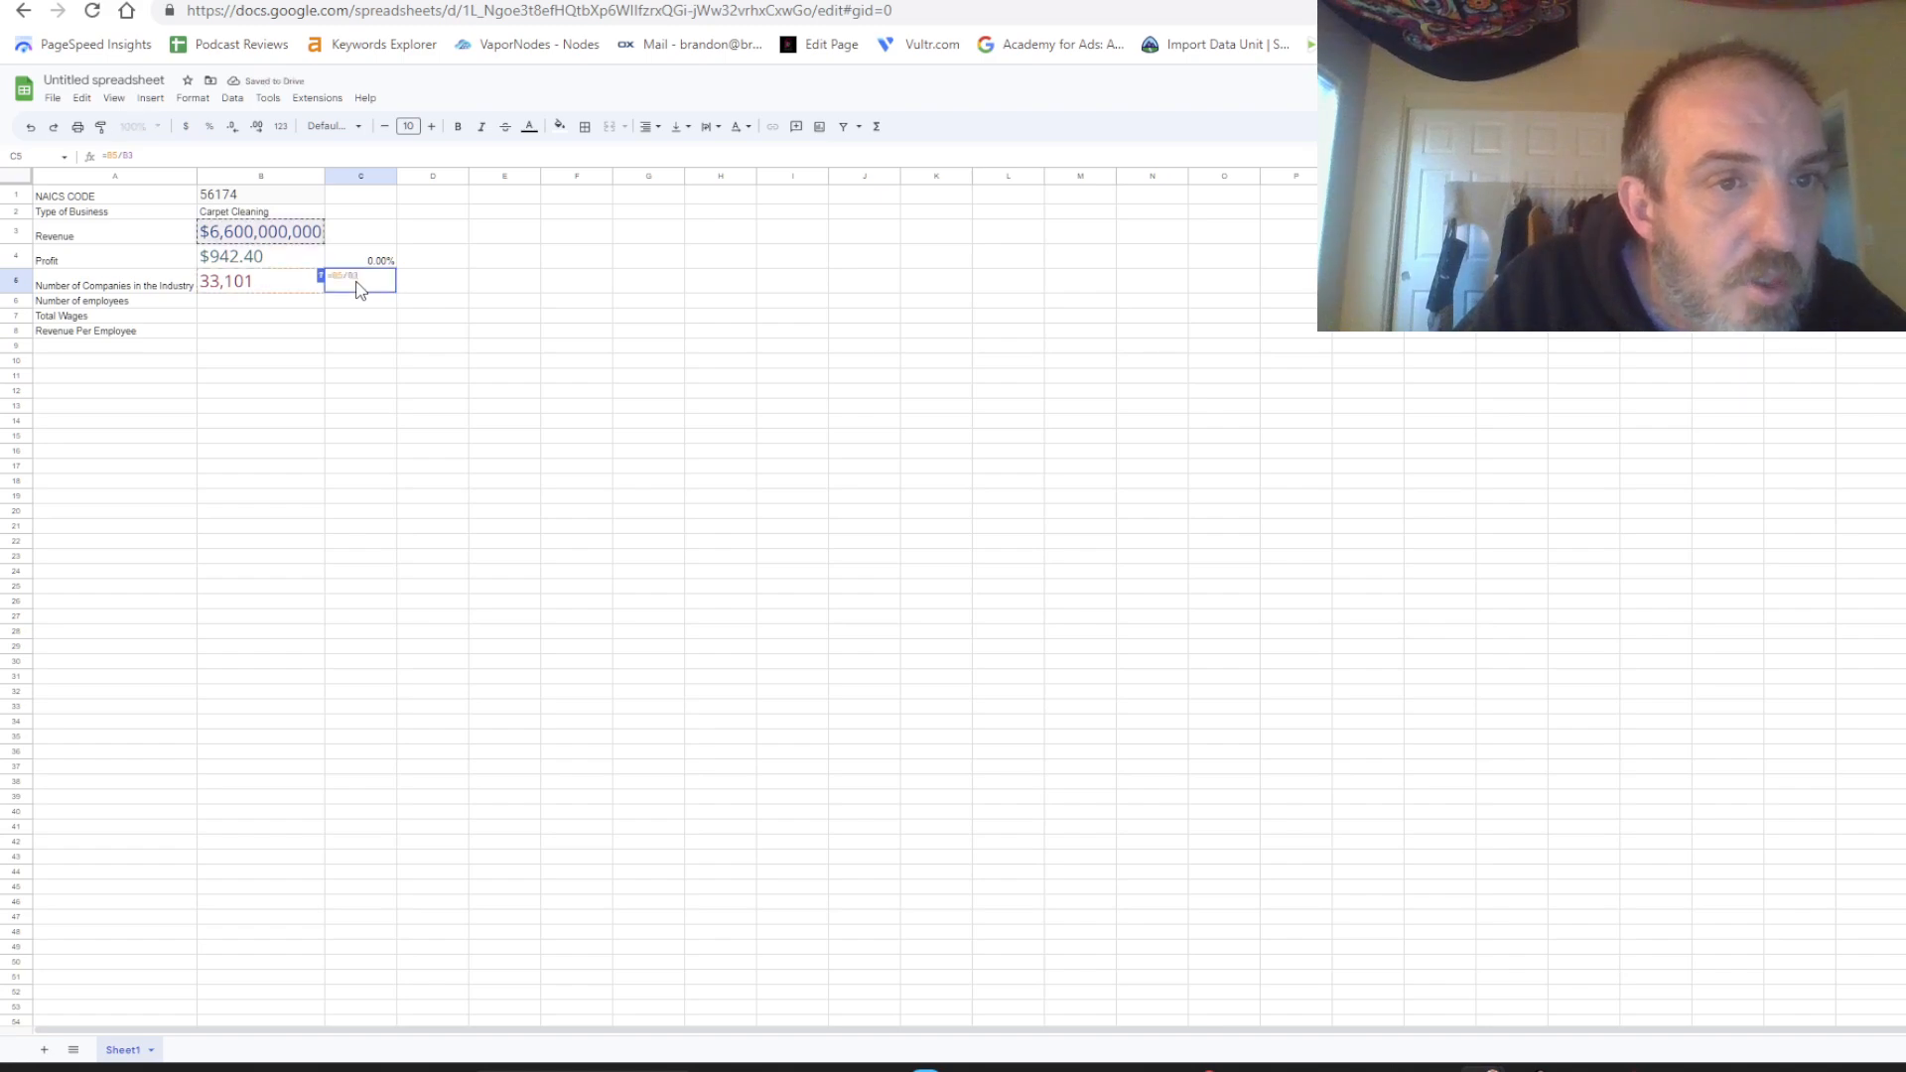
pyautogui.press('BackSpace')
pyautogui.press('BackSpace')
pyautogui.press('BackSpace')
pyautogui.press('BackSpace')
pyautogui.press('BackSpace')
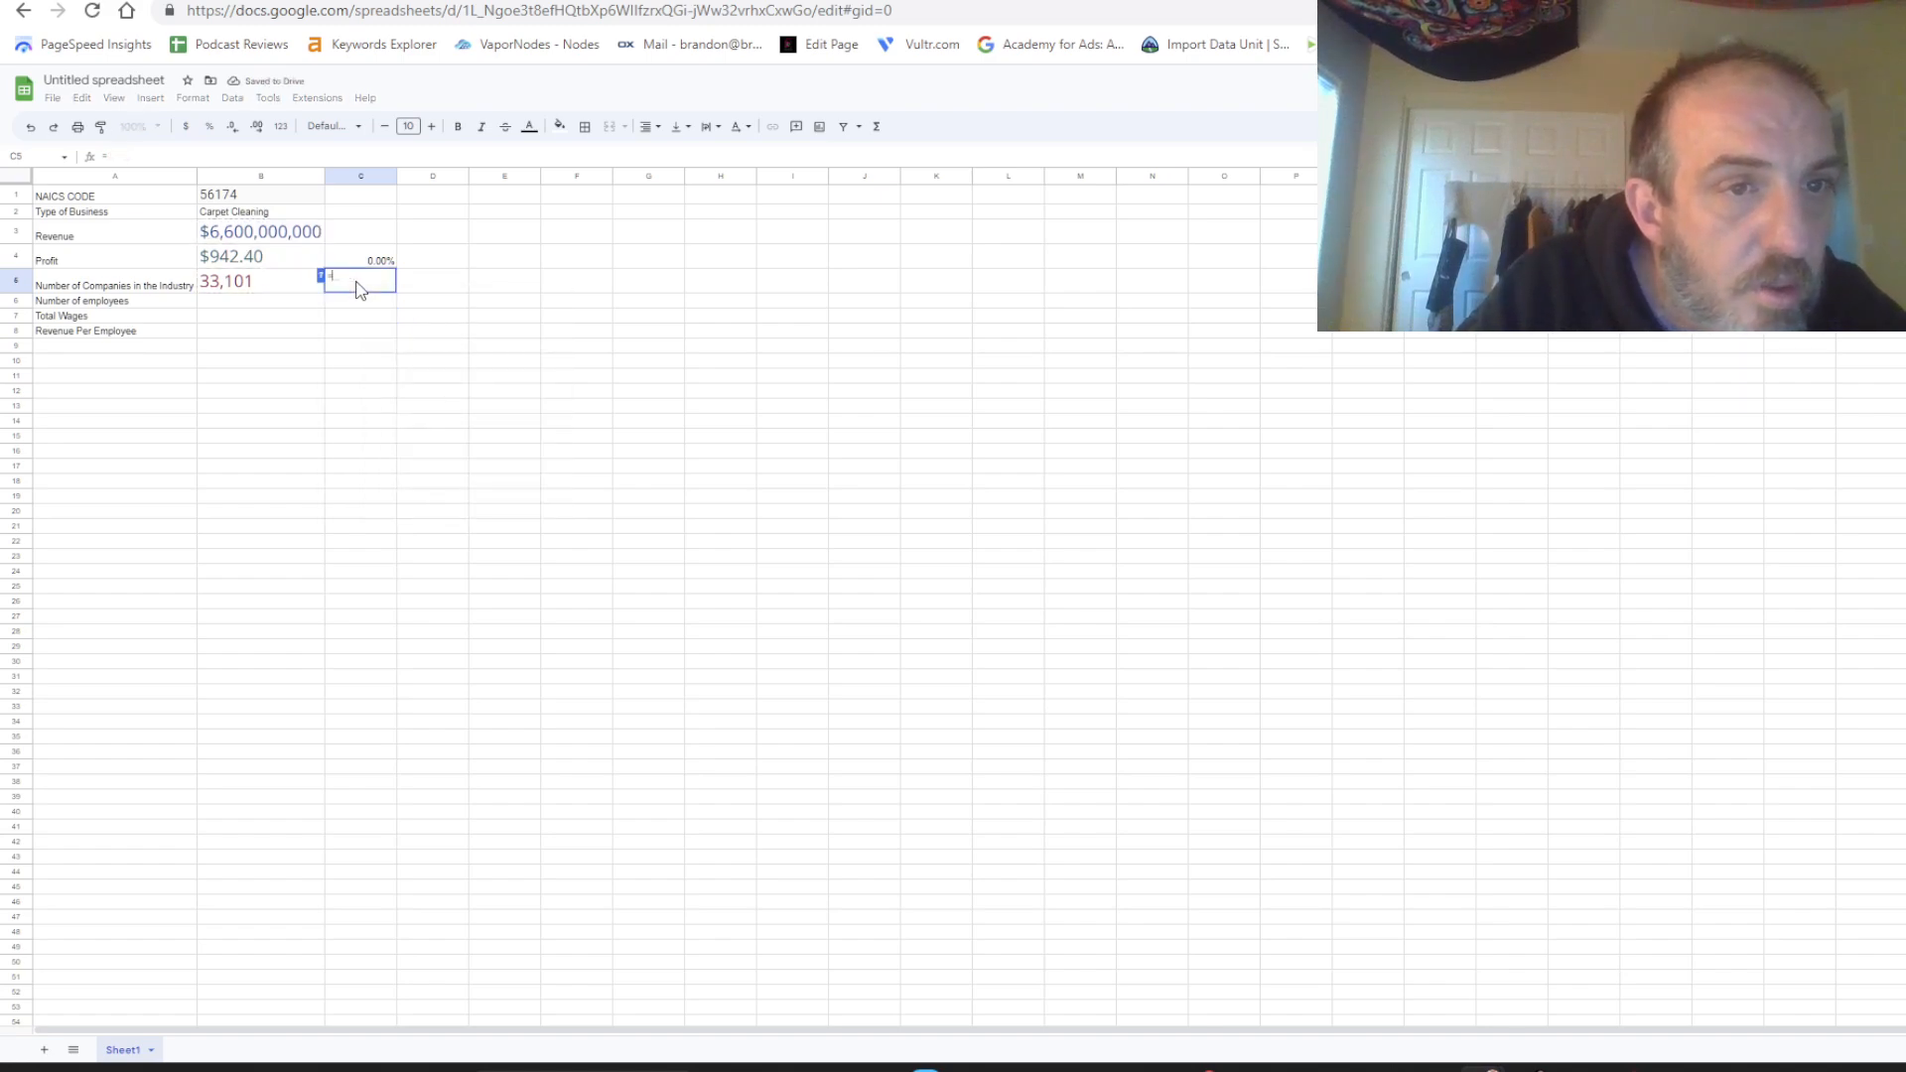
pyautogui.write('=')
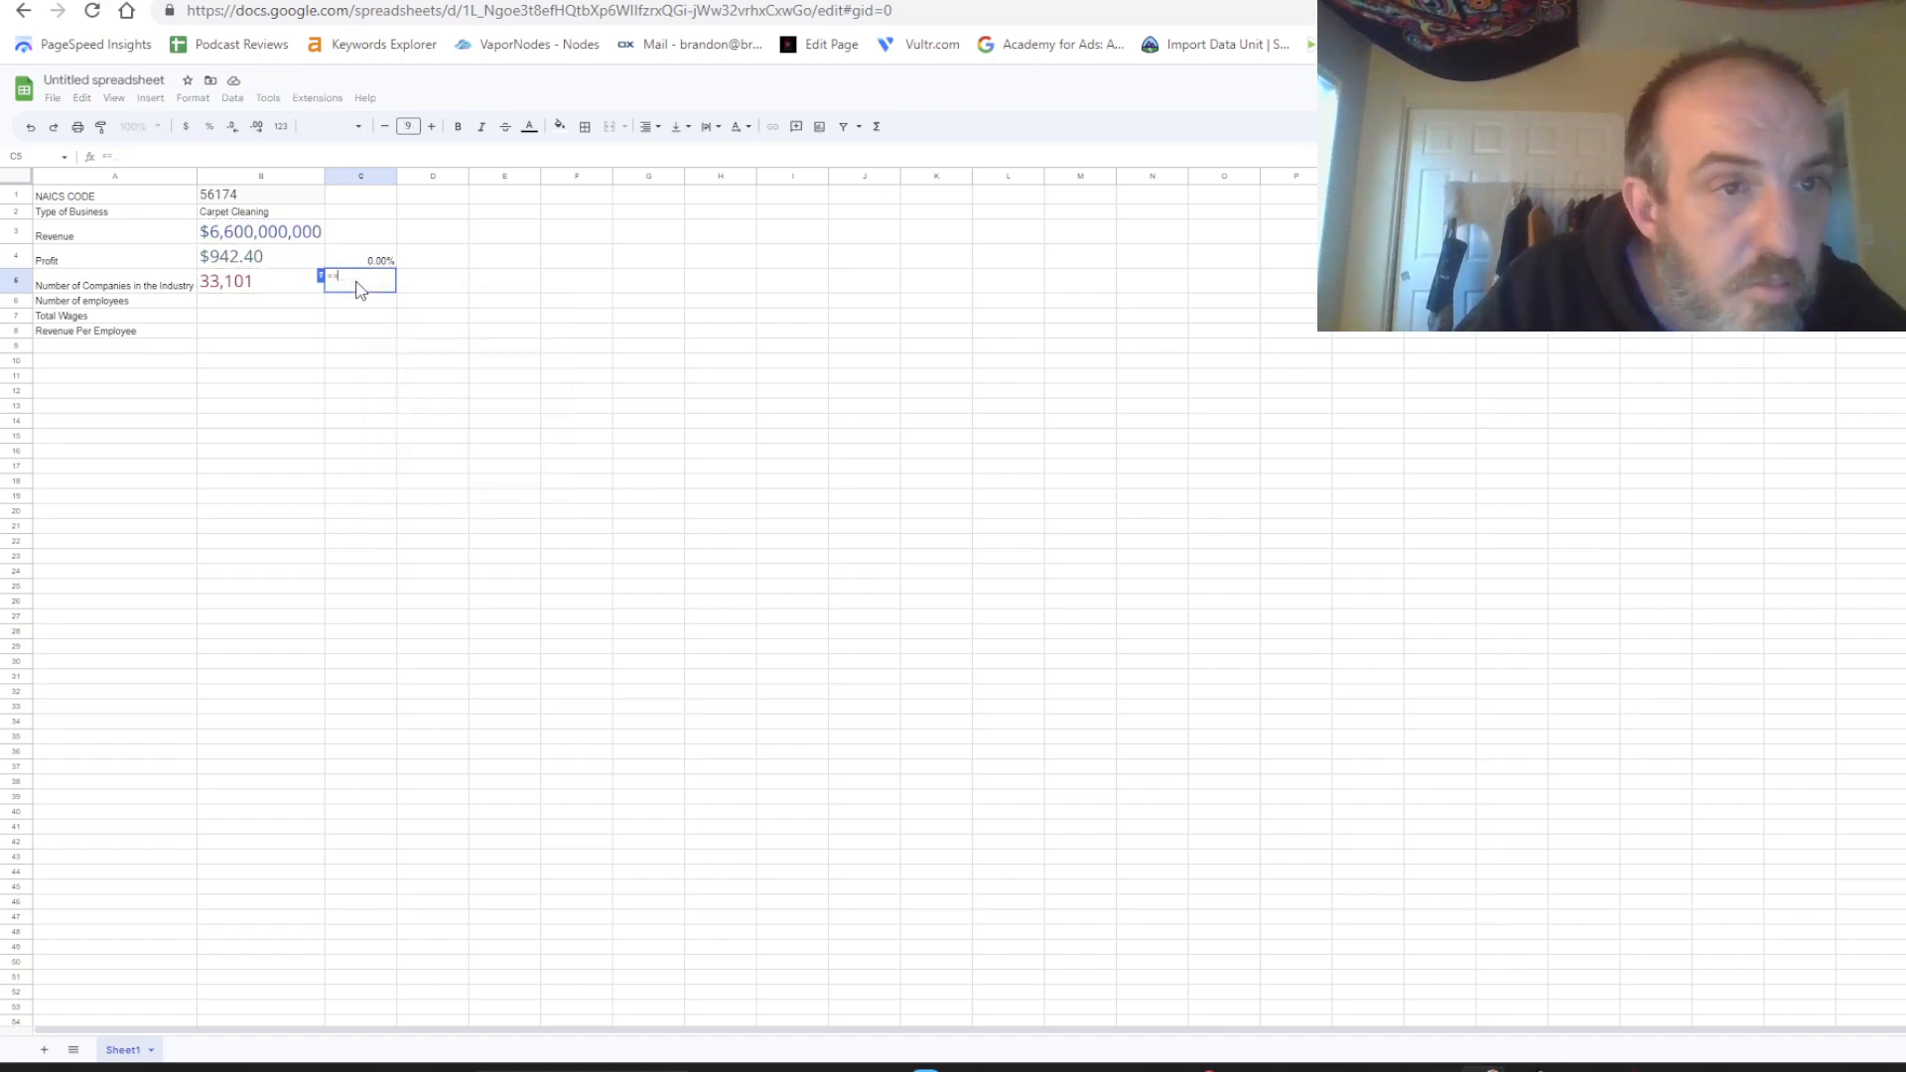
pyautogui.click(273, 236)
pyautogui.write('/')
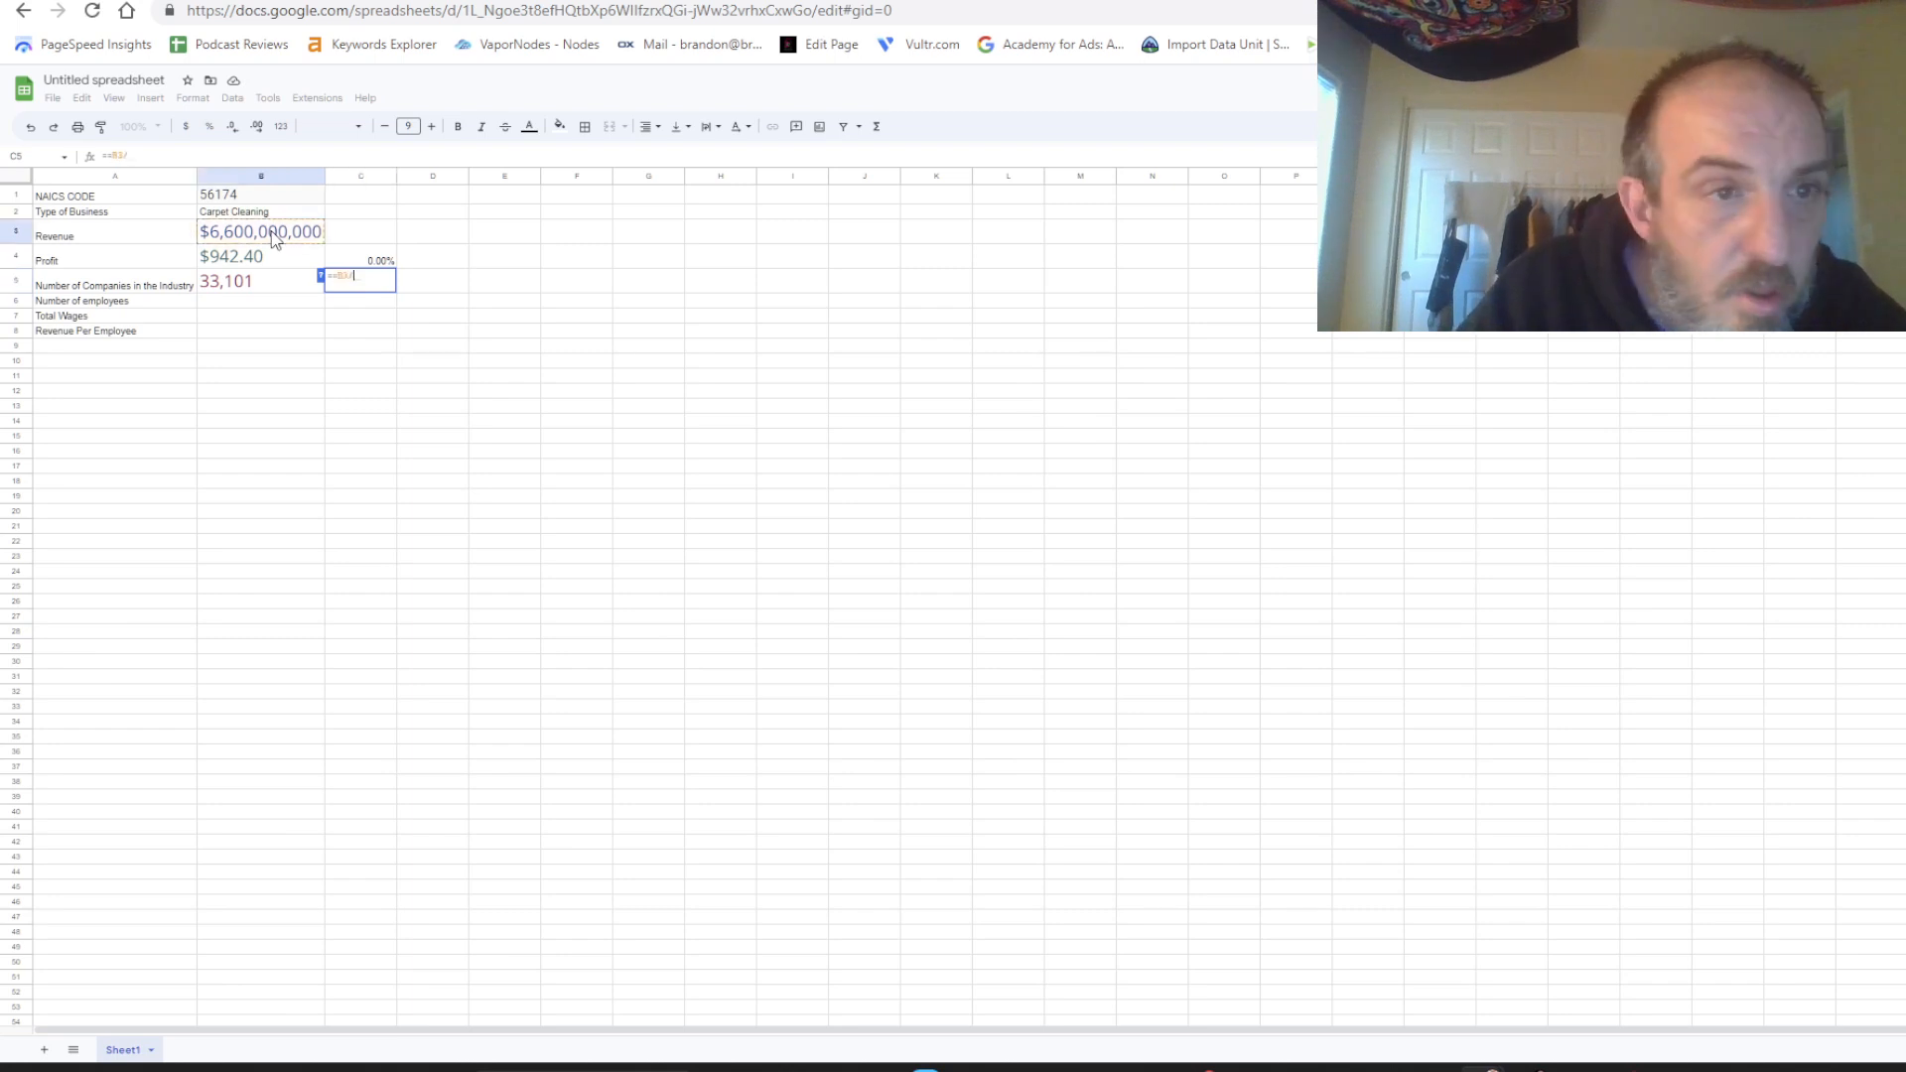
pyautogui.click(277, 288)
pyautogui.press('Return')
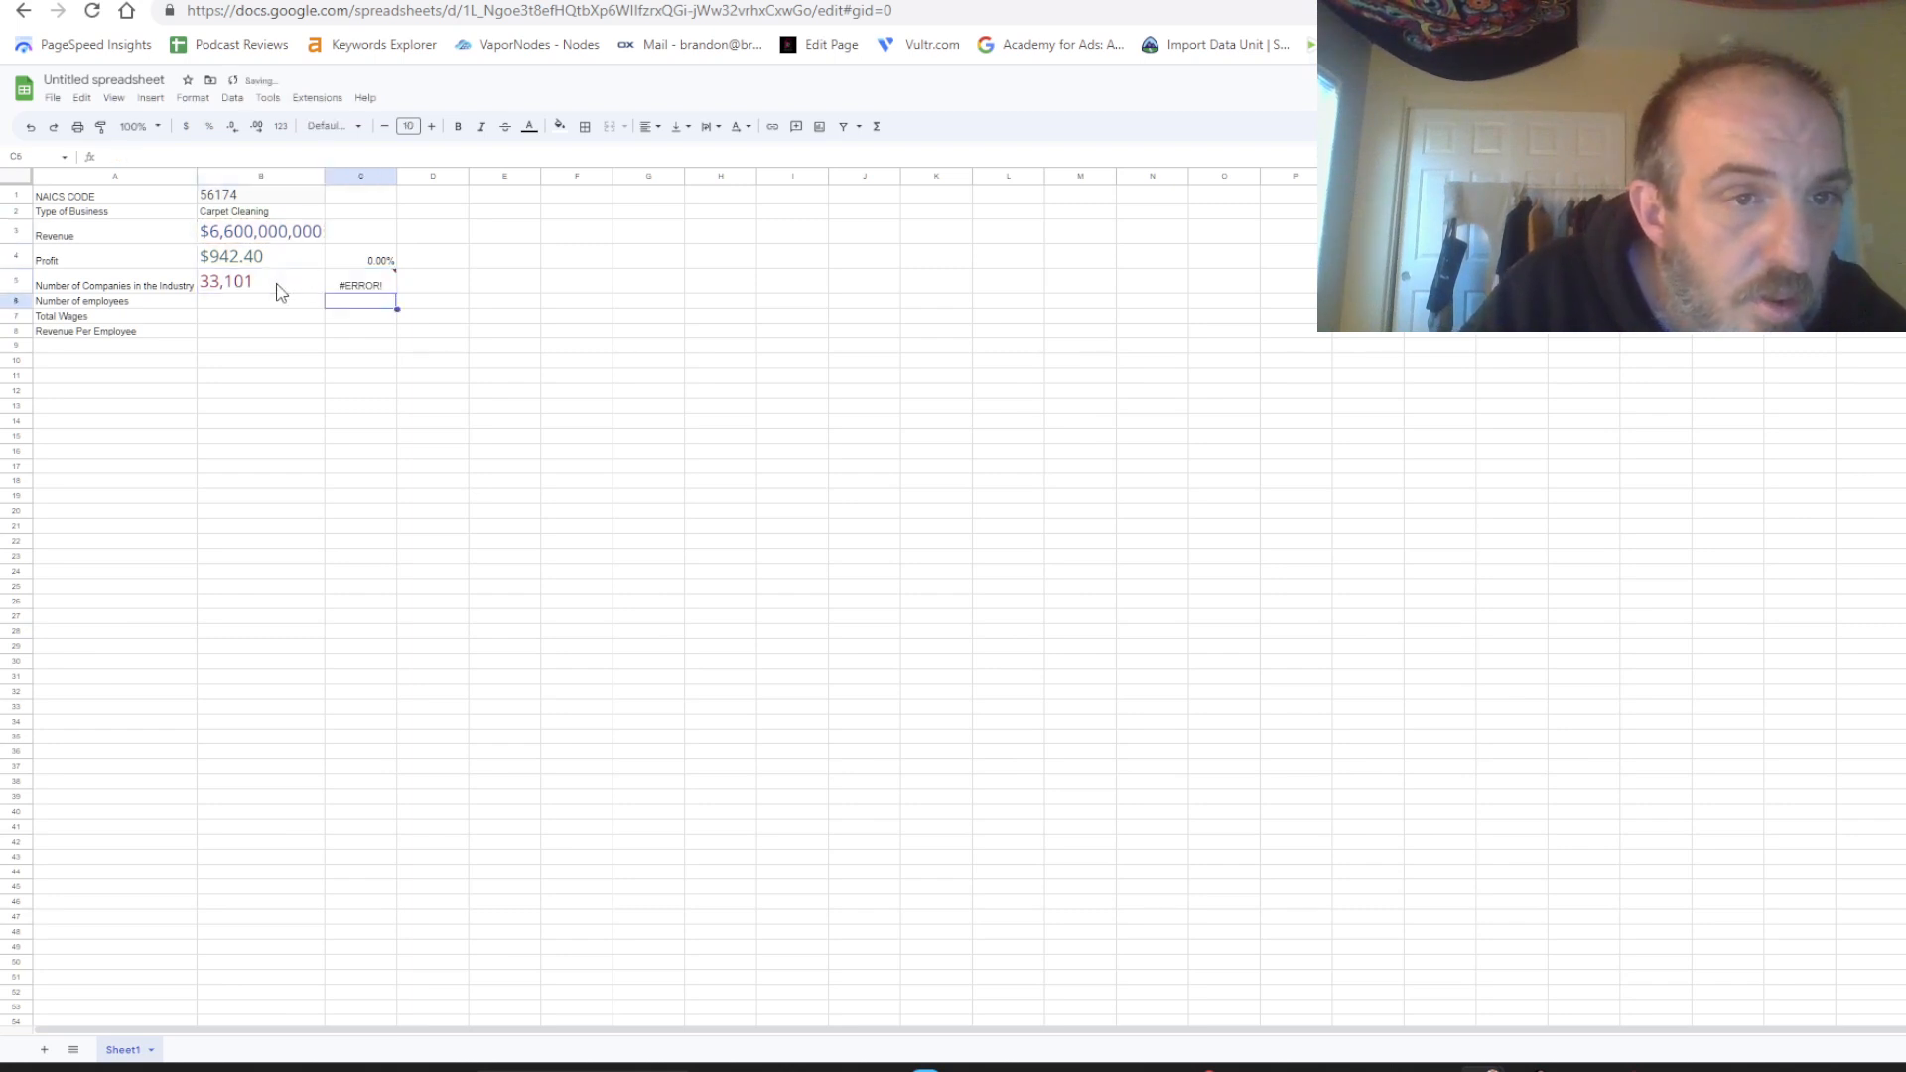
pyautogui.click(371, 287)
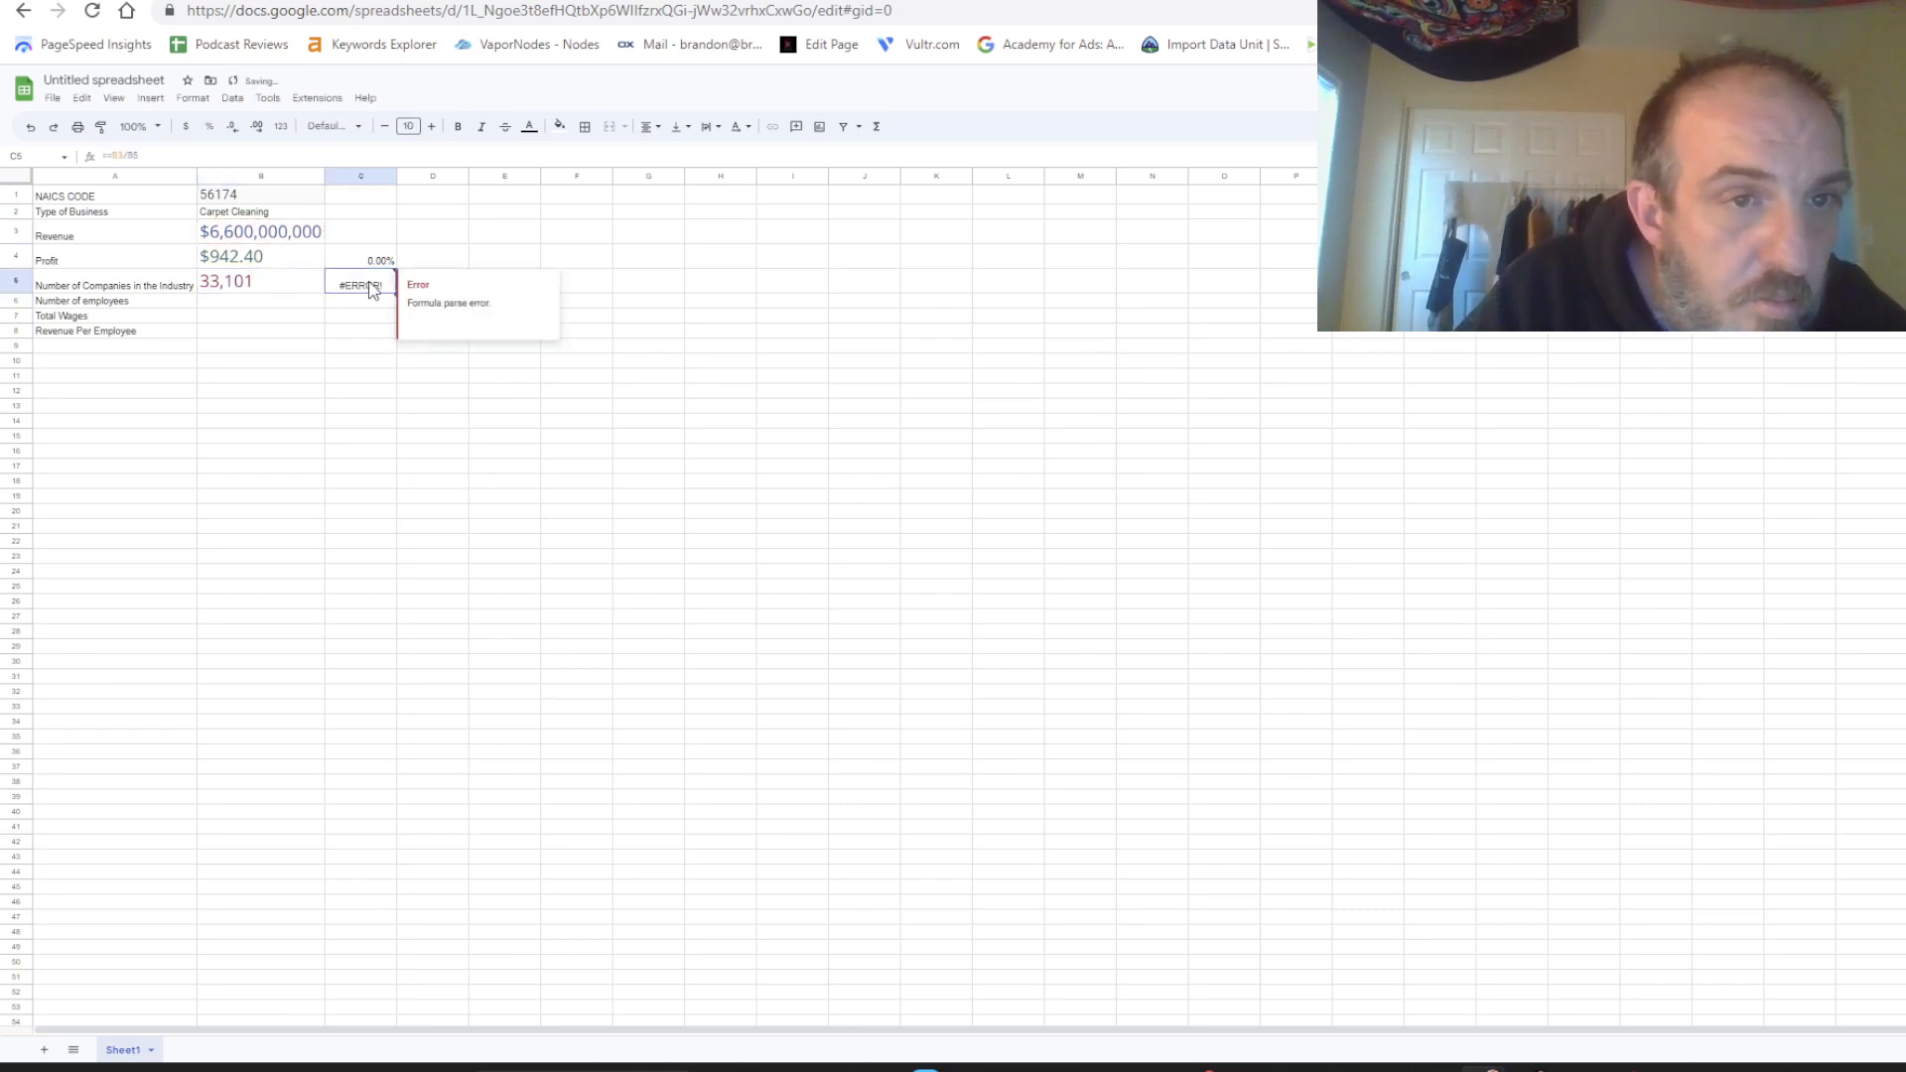
# Clear the faulty formula in C5 and replace it with revenue divided by number of companies, B3/B5.
pyautogui.click(113, 154)
pyautogui.press('Delete')
pyautogui.press('Return')
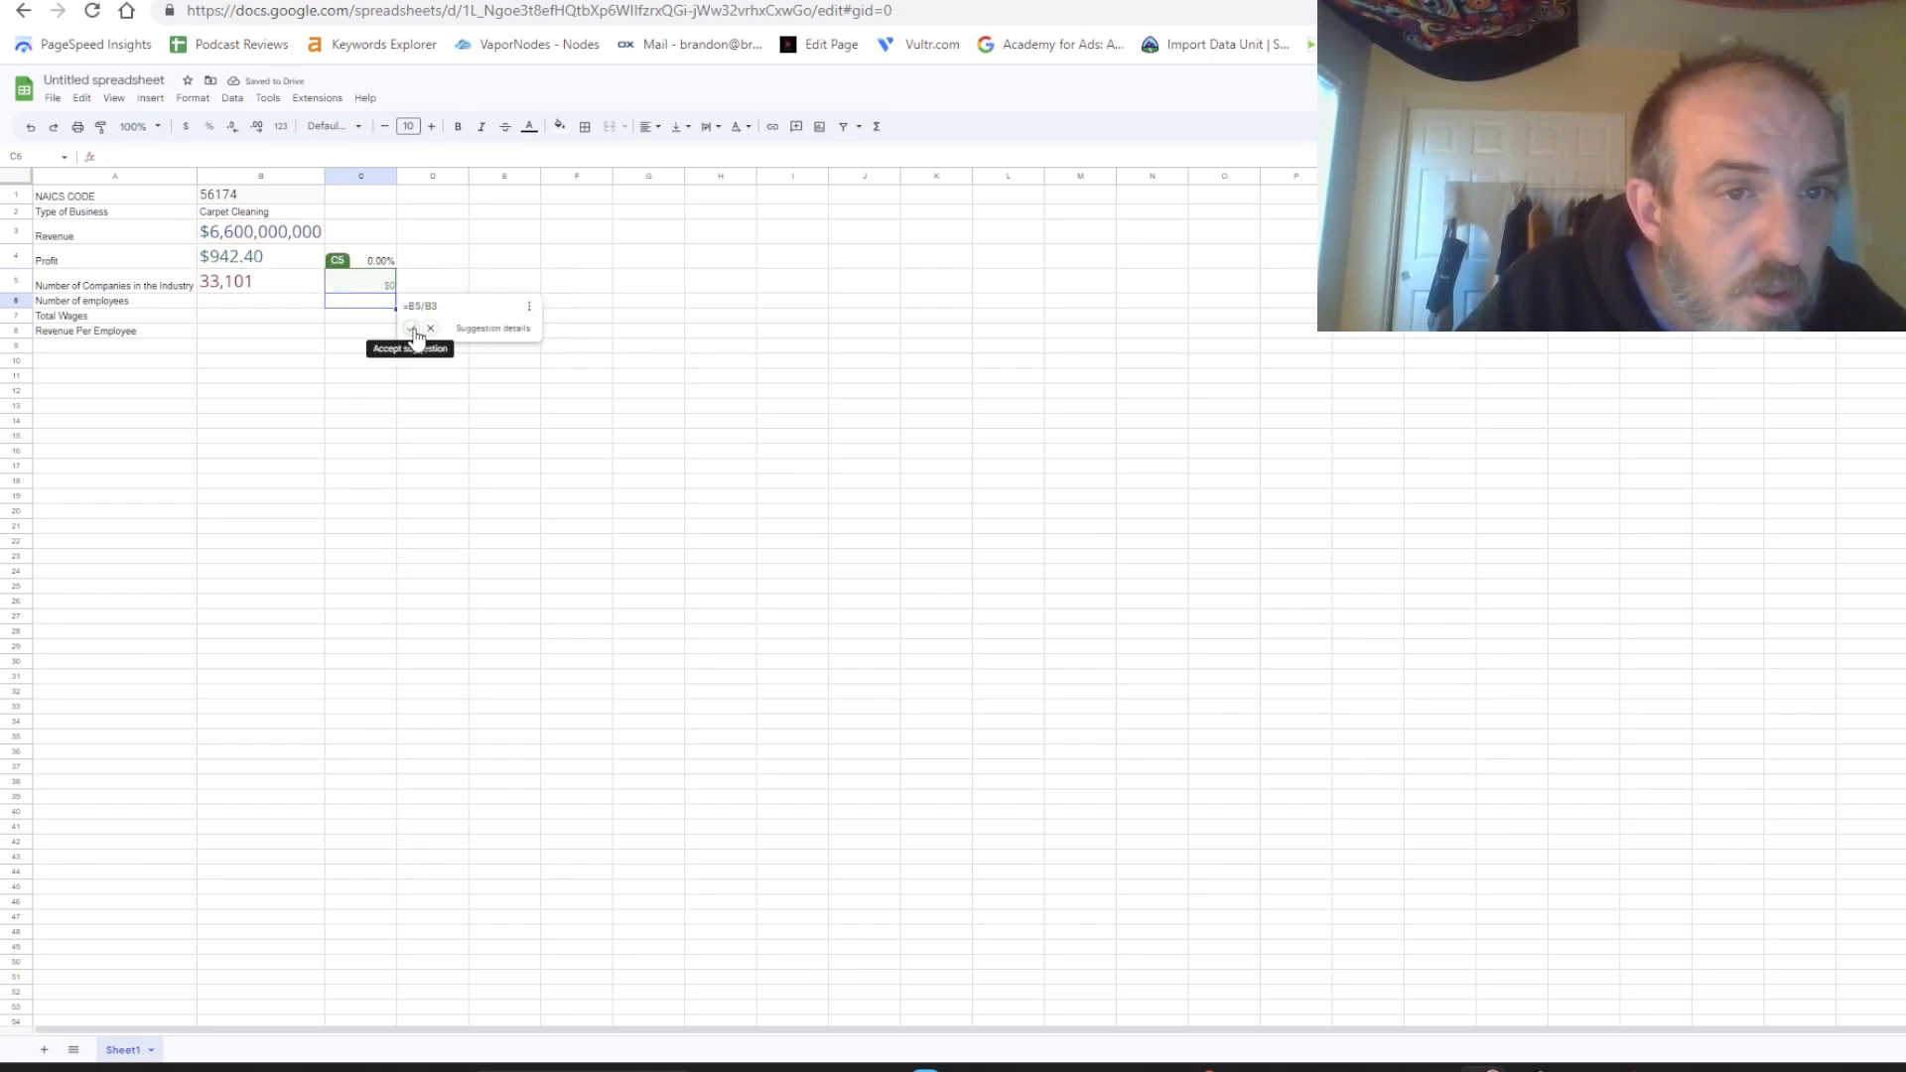
pyautogui.click(430, 328)
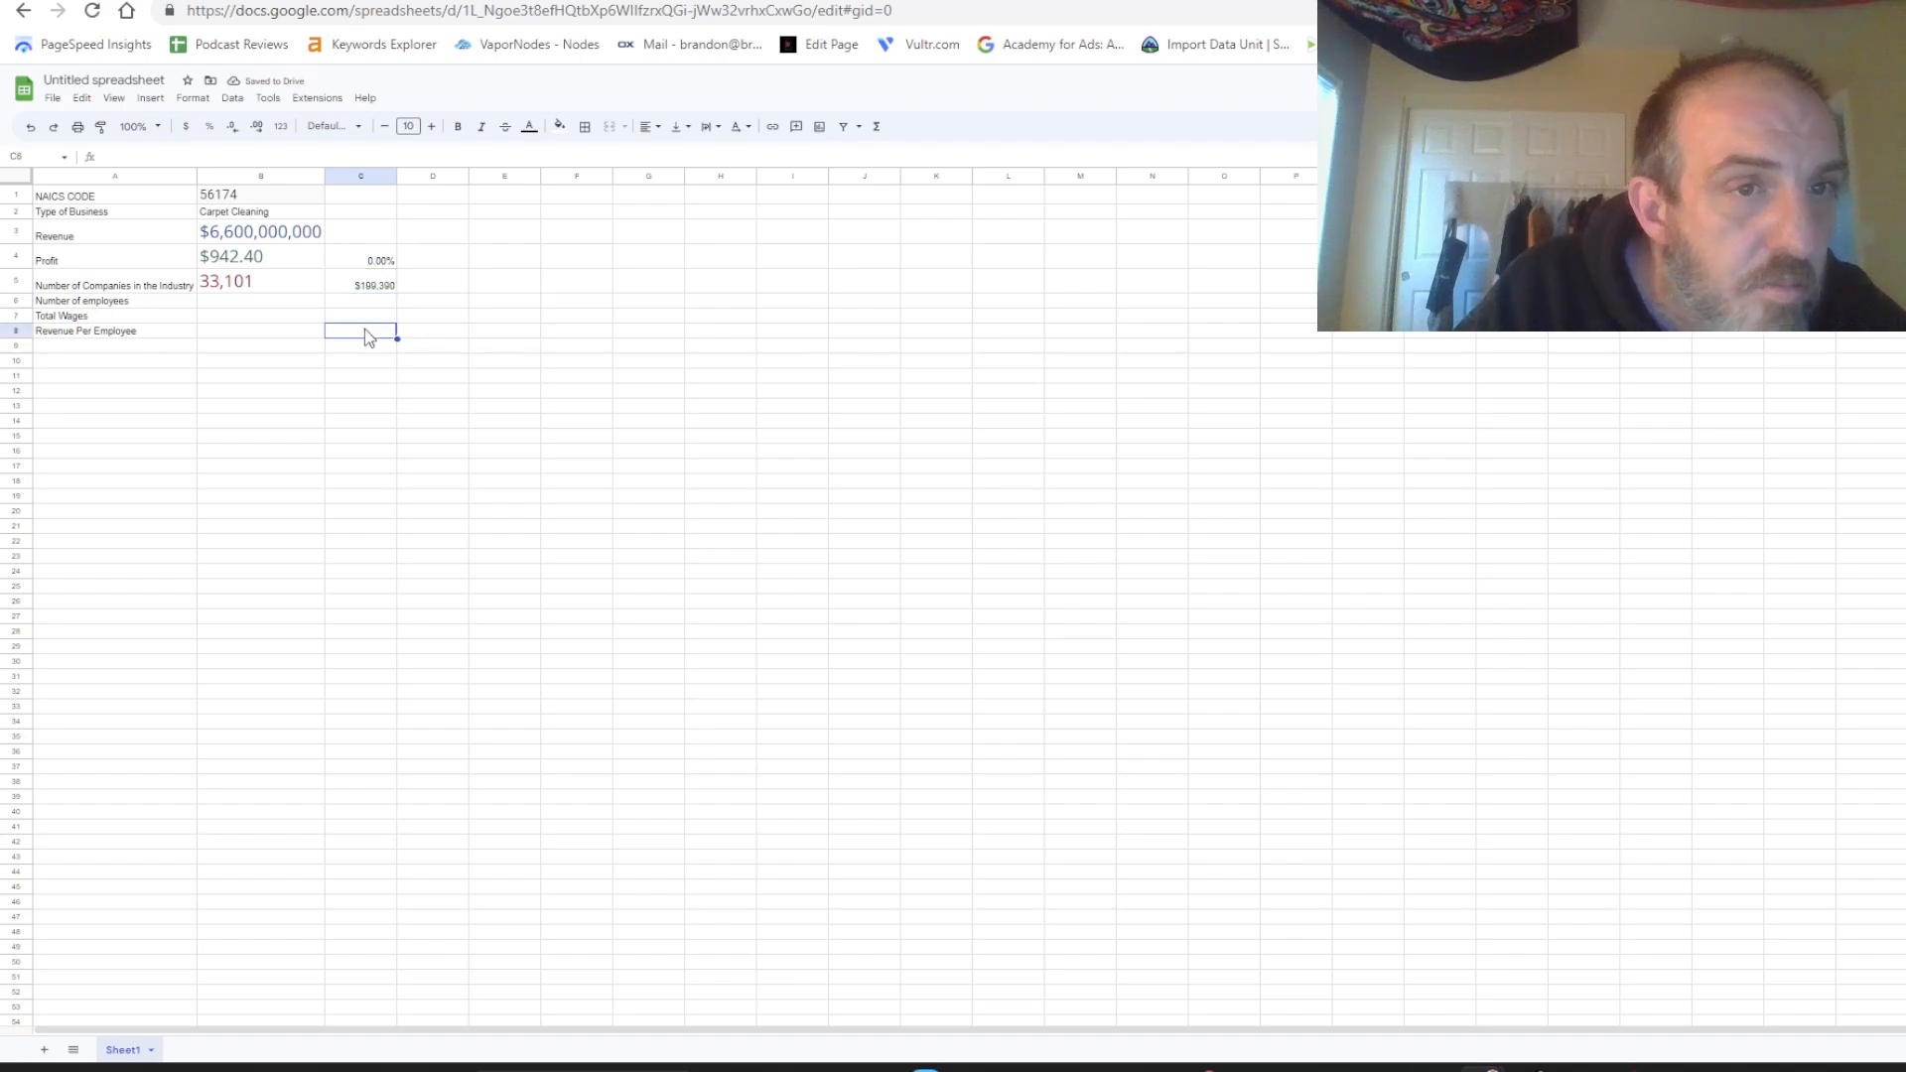
# Enter the formula =B4/B5 in D5 to calculate profit per company.
pyautogui.click(258, 302)
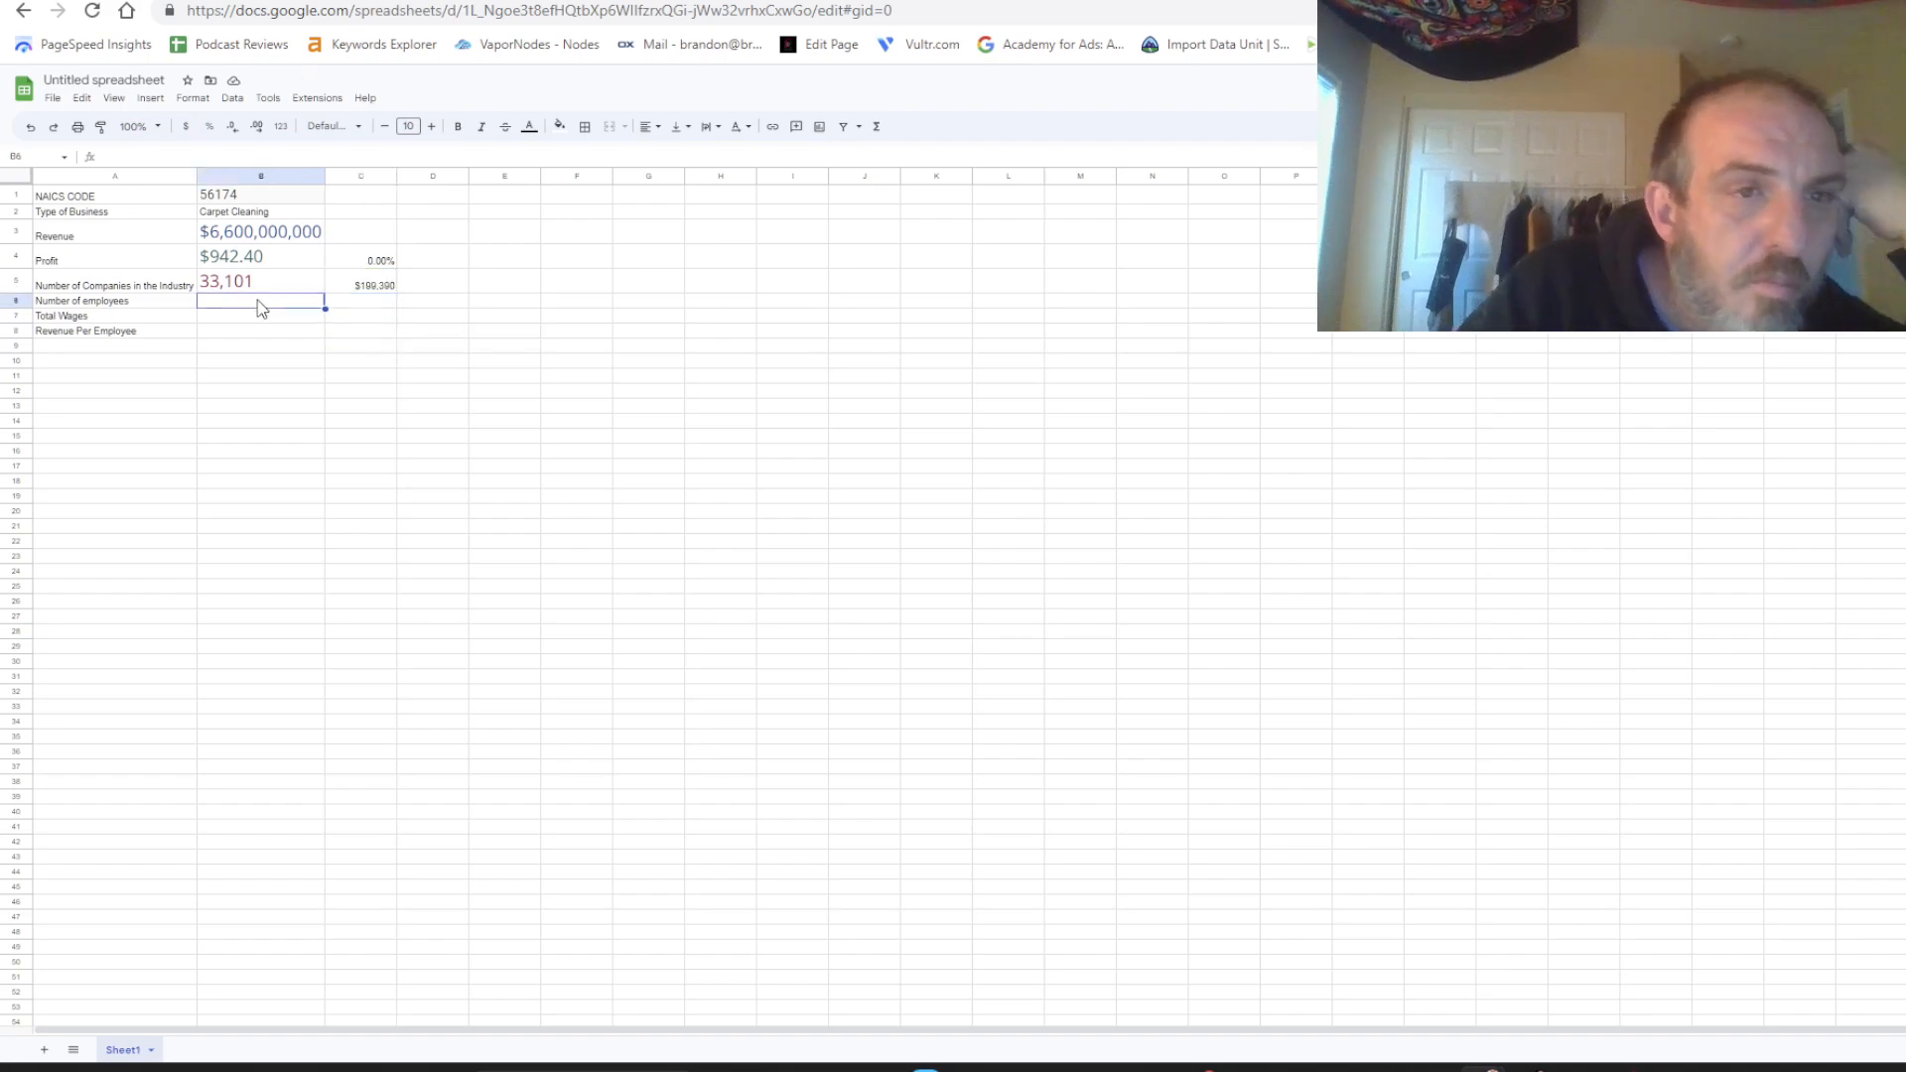
pyautogui.click(366, 290)
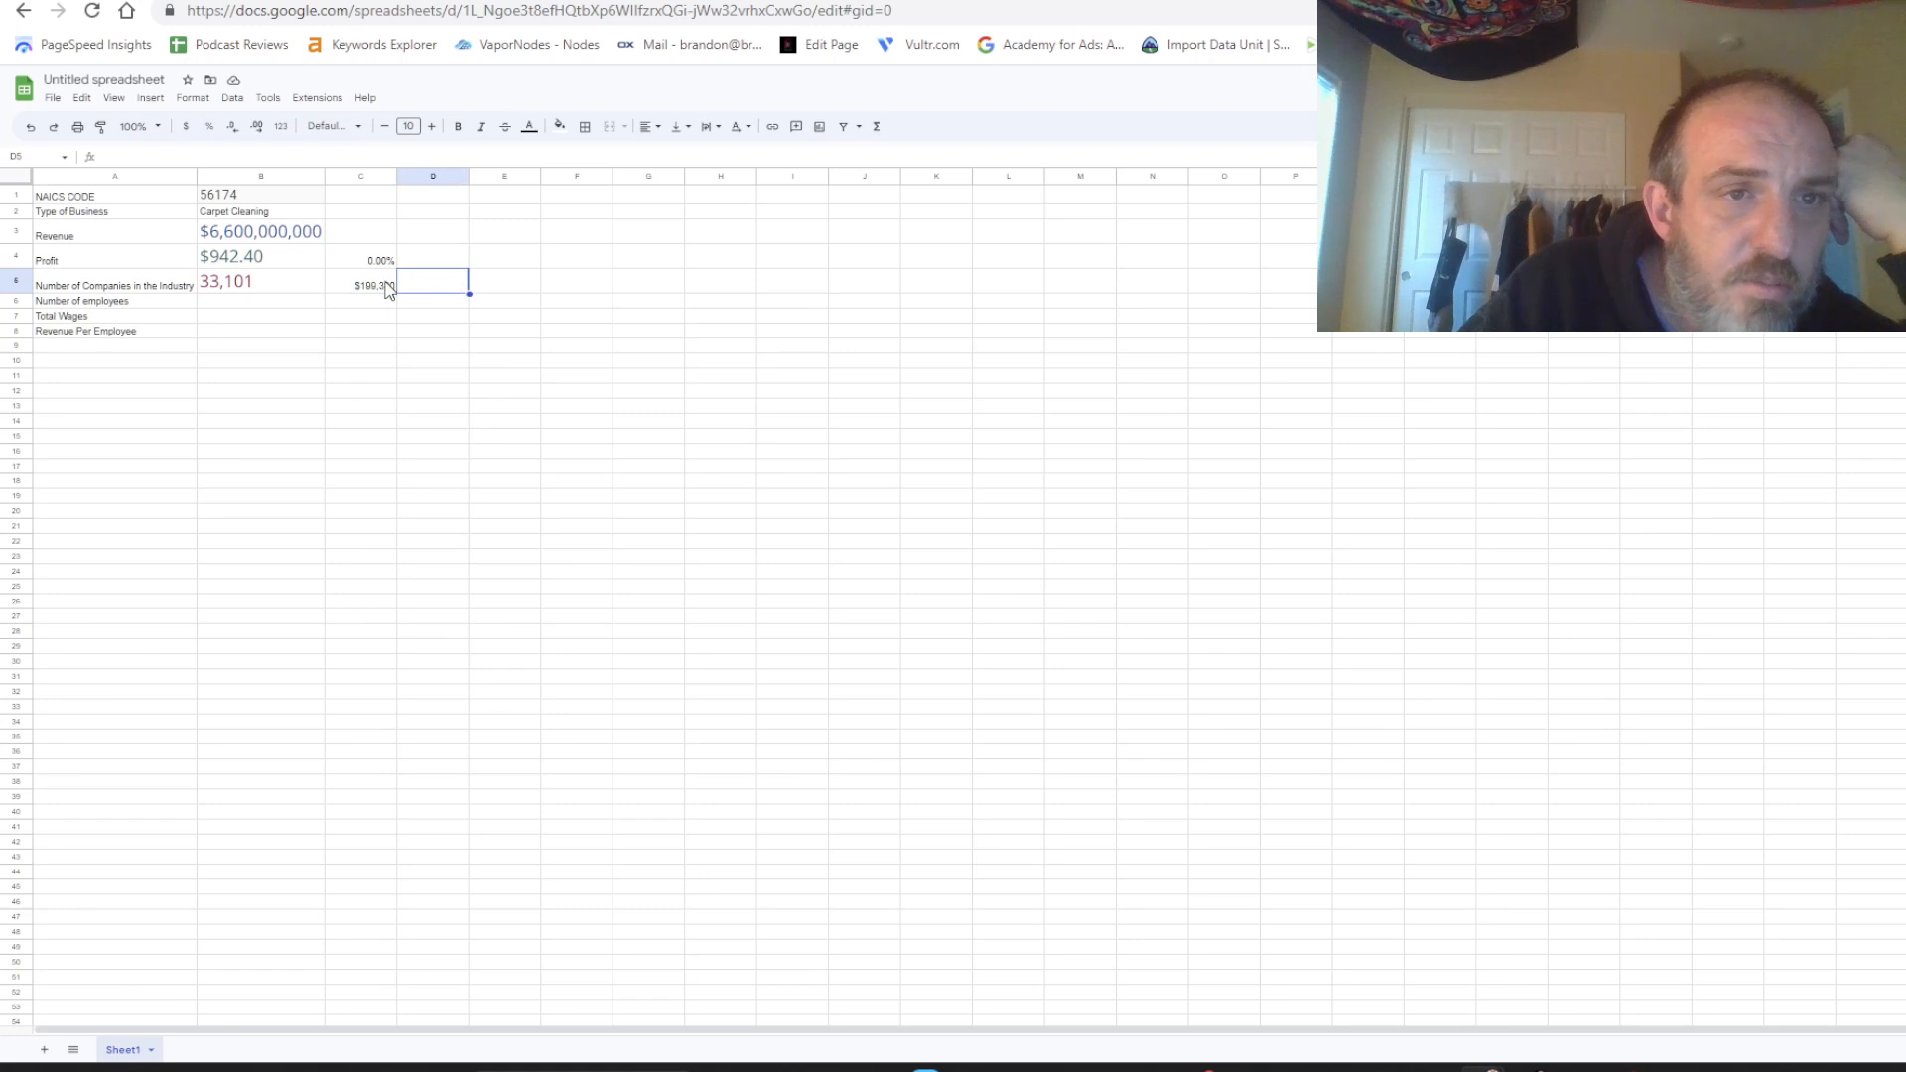
pyautogui.click(430, 291)
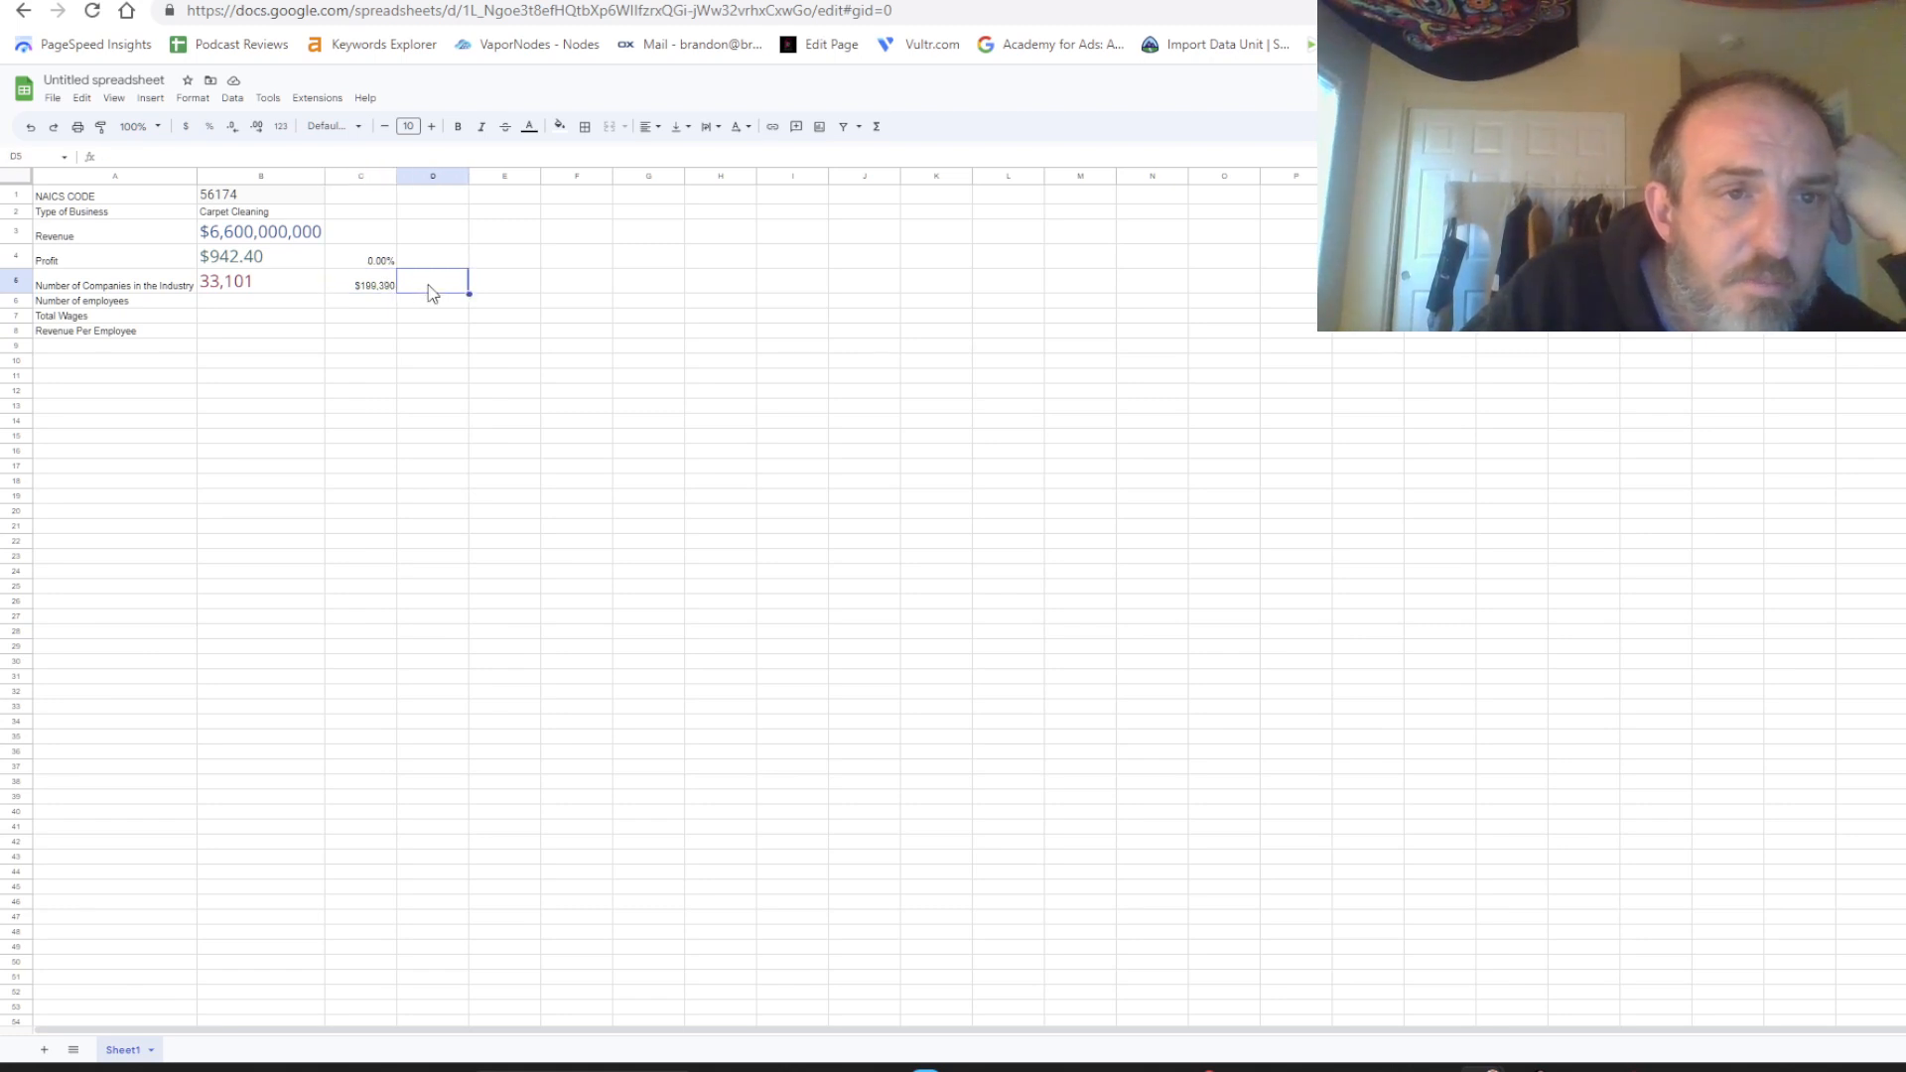
pyautogui.write('=')
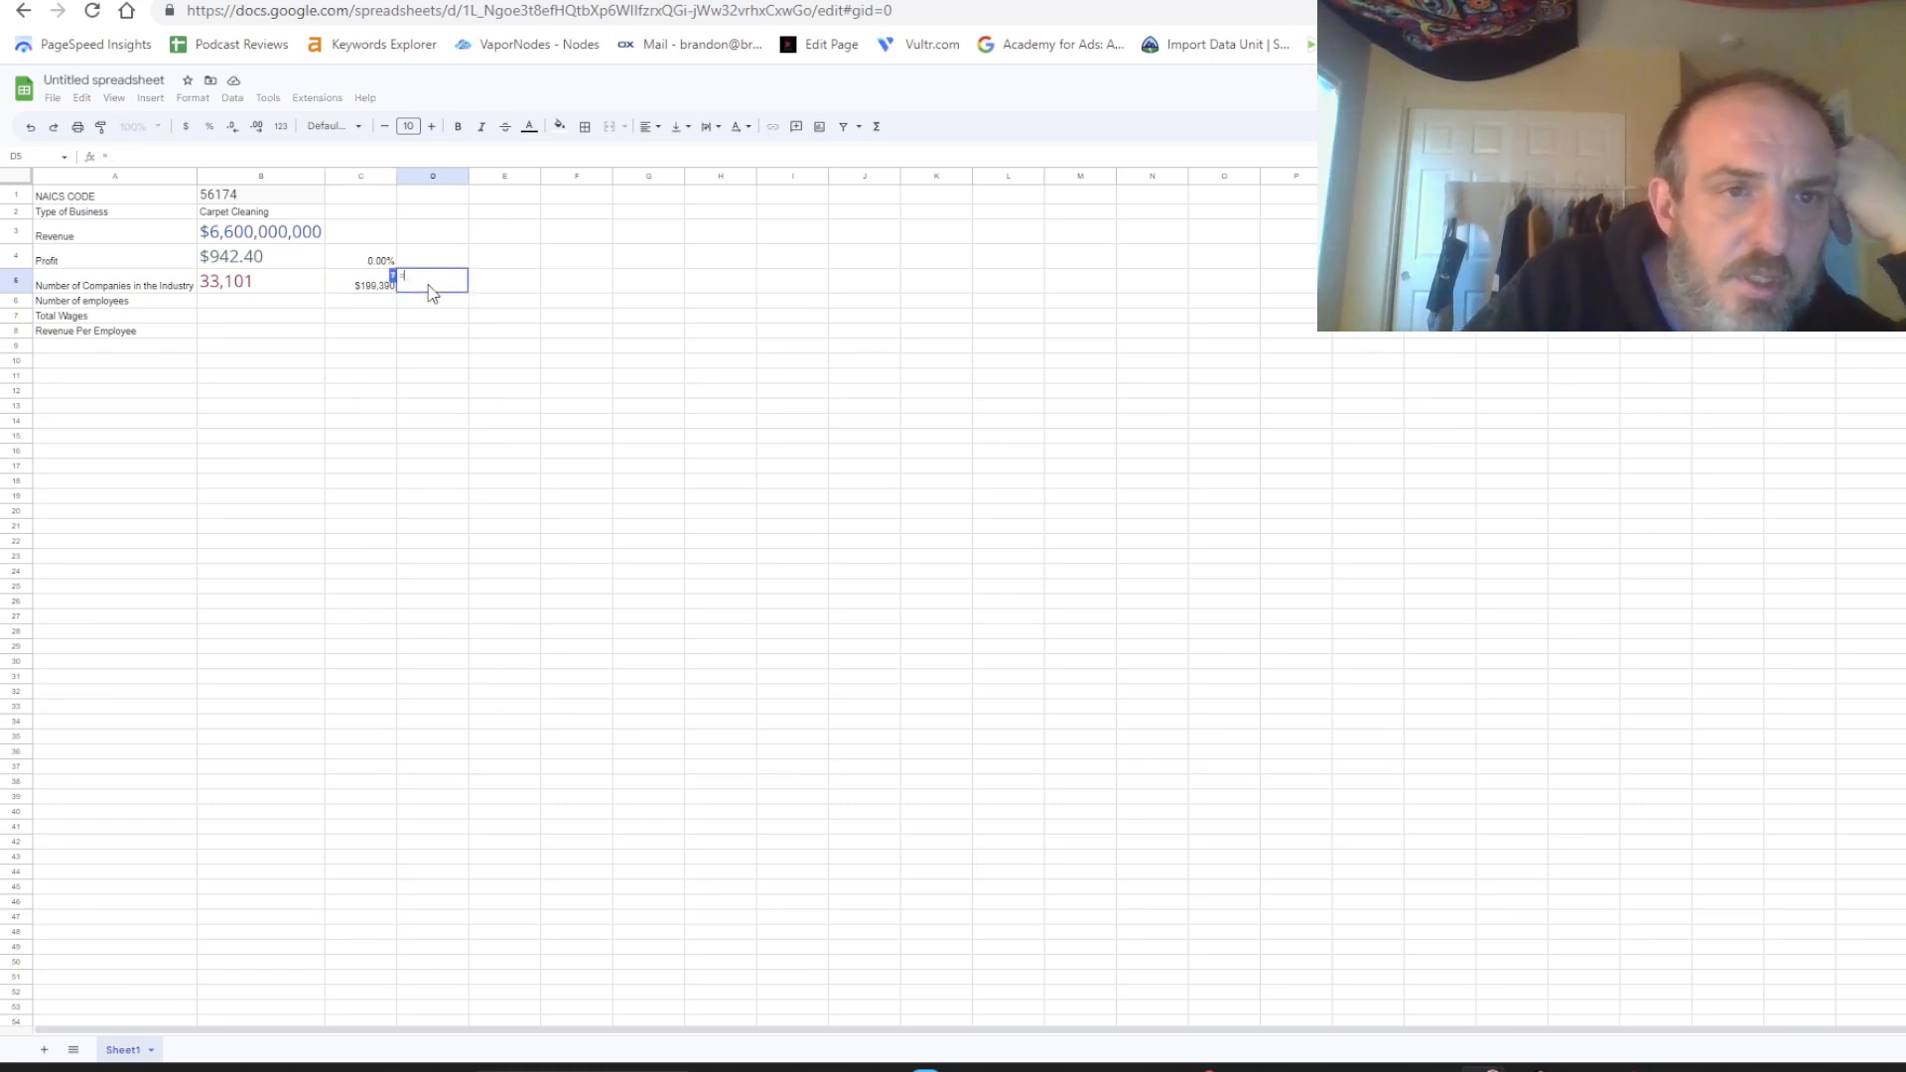
pyautogui.click(255, 264)
pyautogui.write('/')
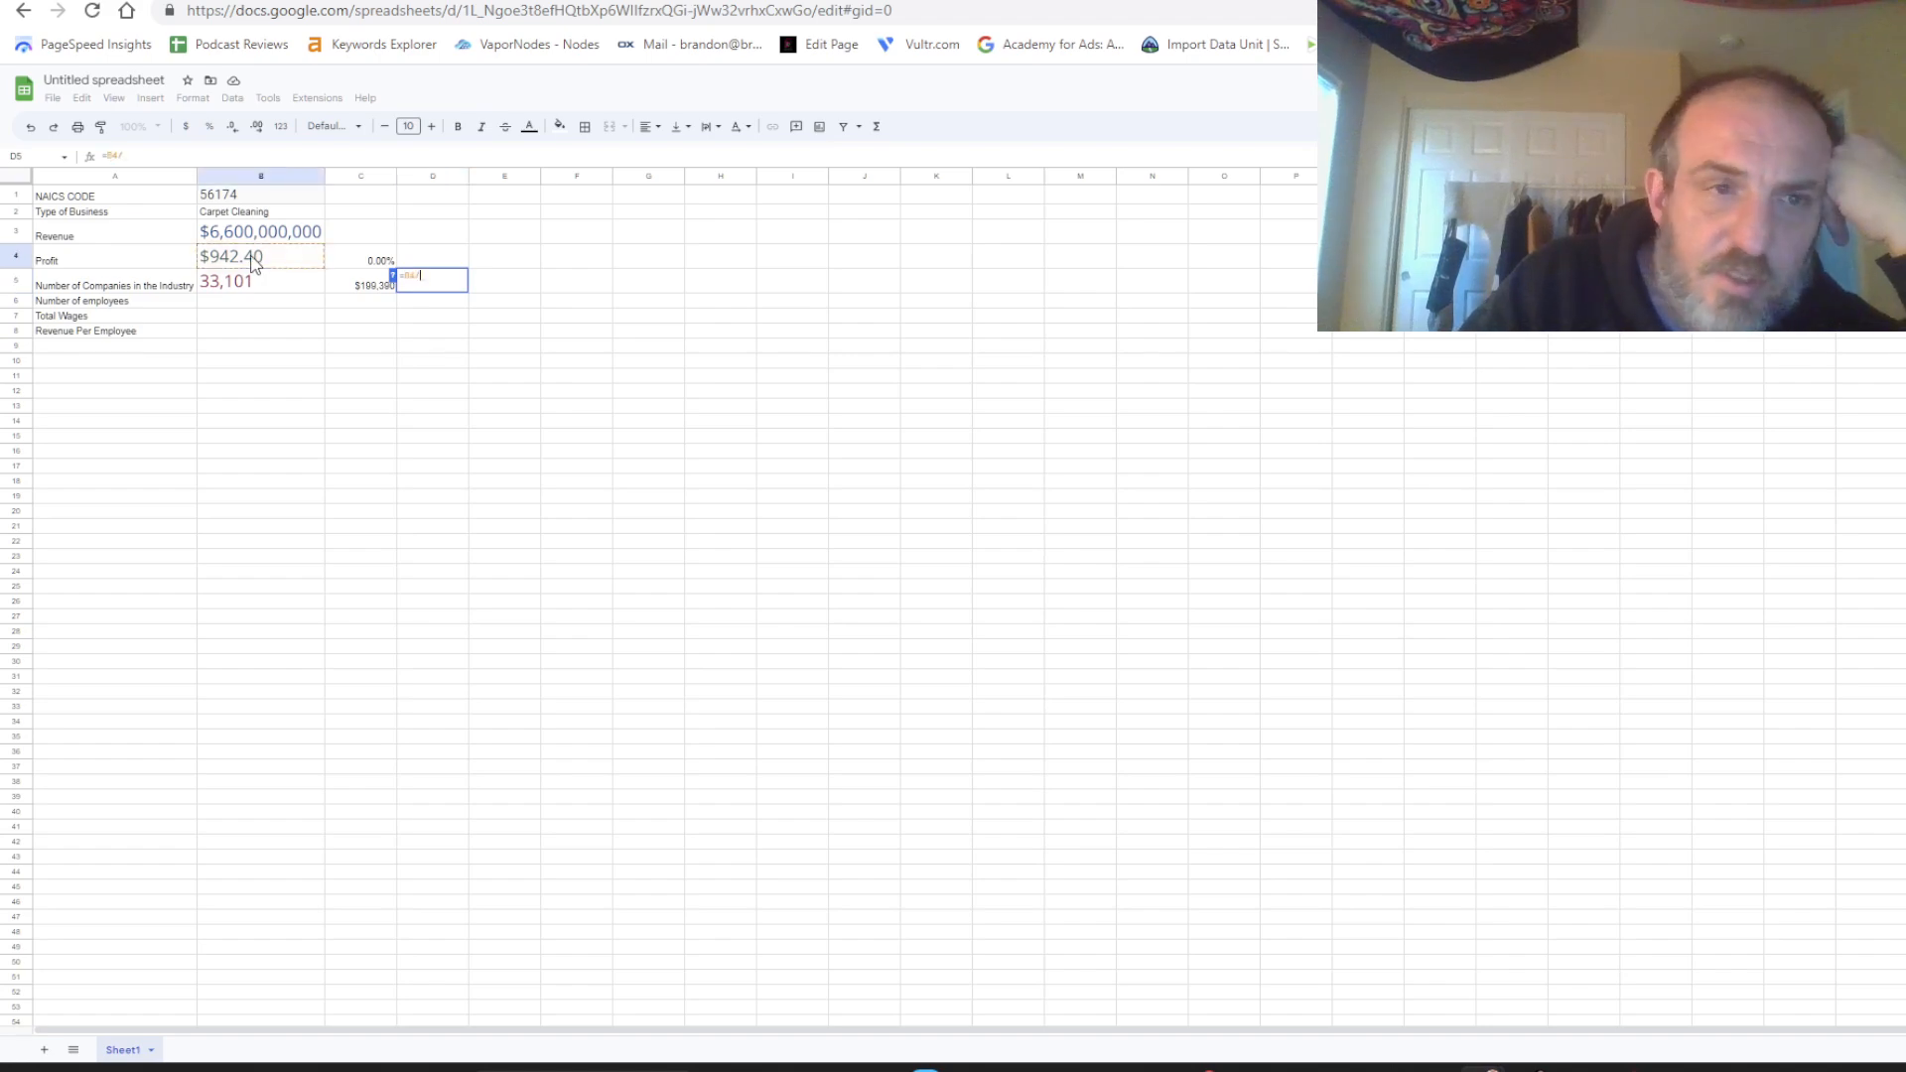
pyautogui.click(268, 291)
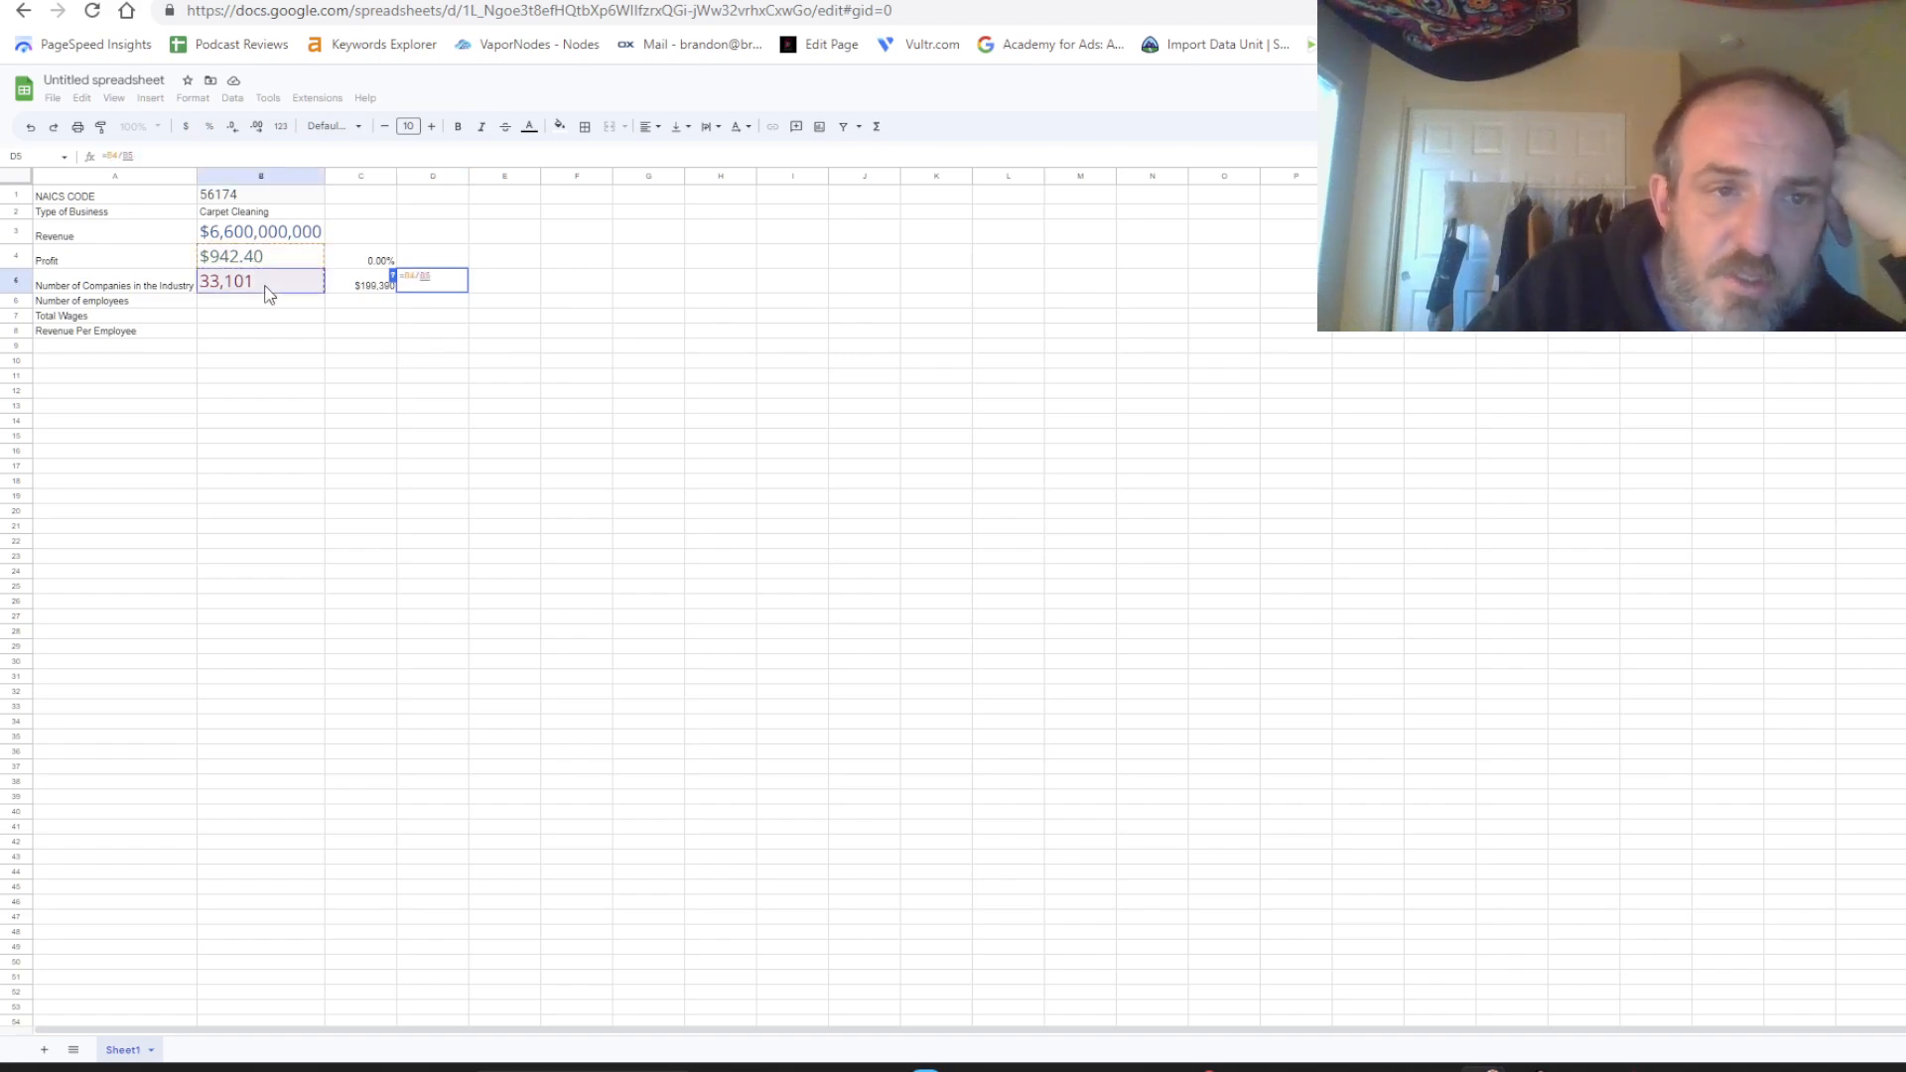
pyautogui.press('Return')
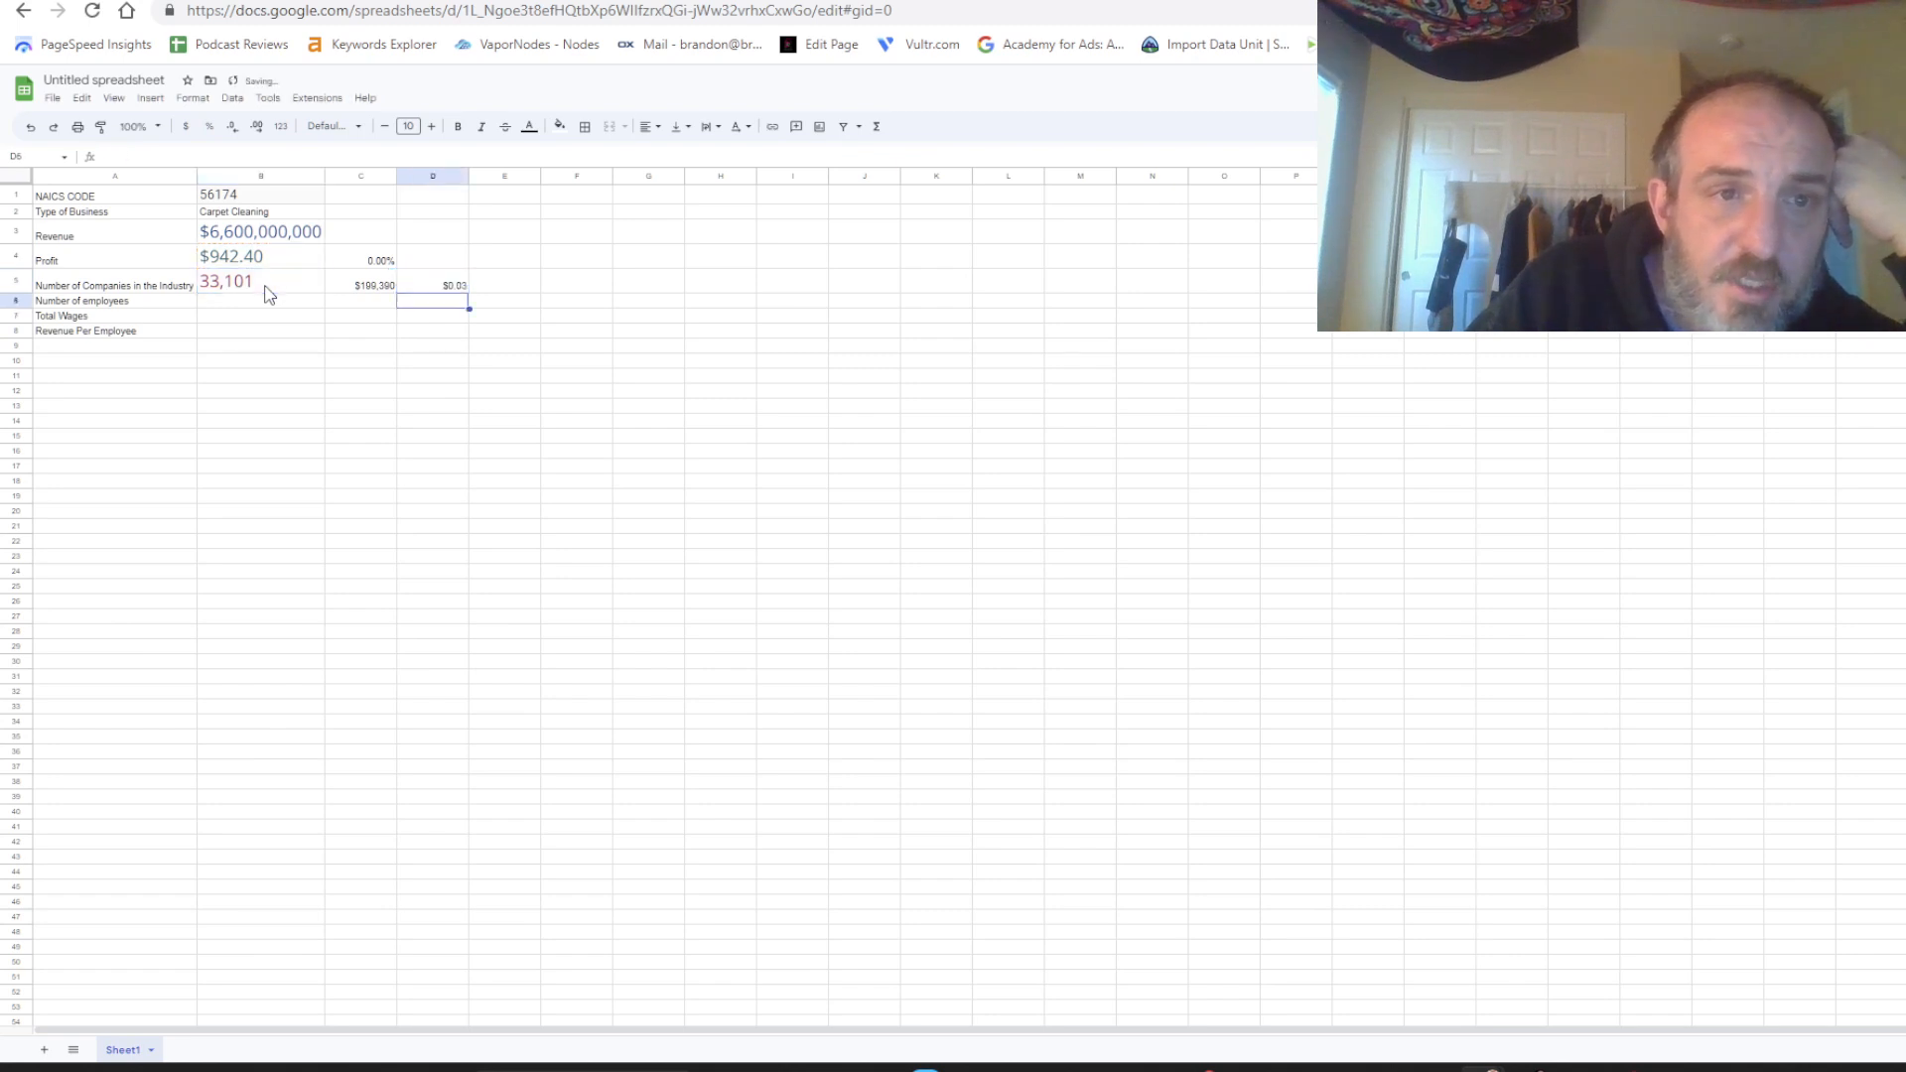
pyautogui.click(422, 288)
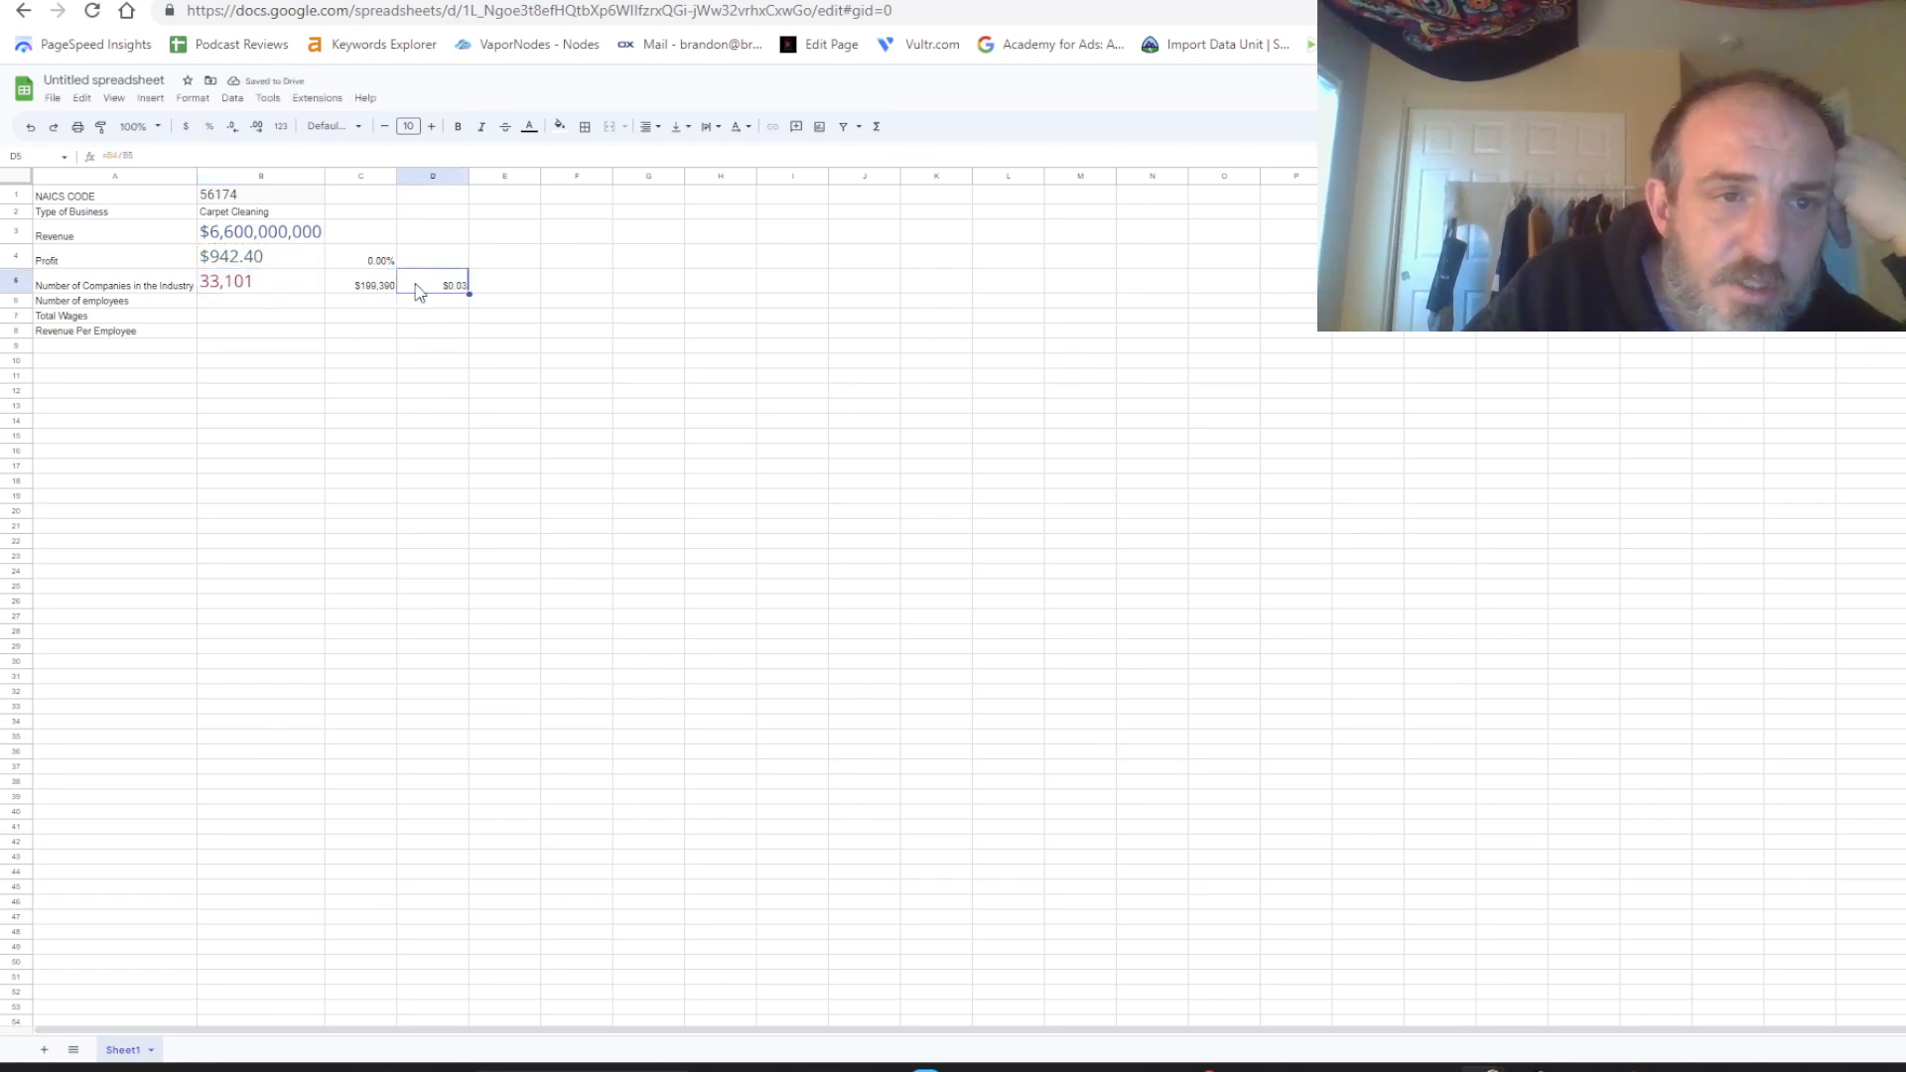
# Correct the profit figure in B4 to 942,400,000 and check the profit per company in D5.
pyautogui.click(278, 261)
pyautogui.doubleClick(265, 256)
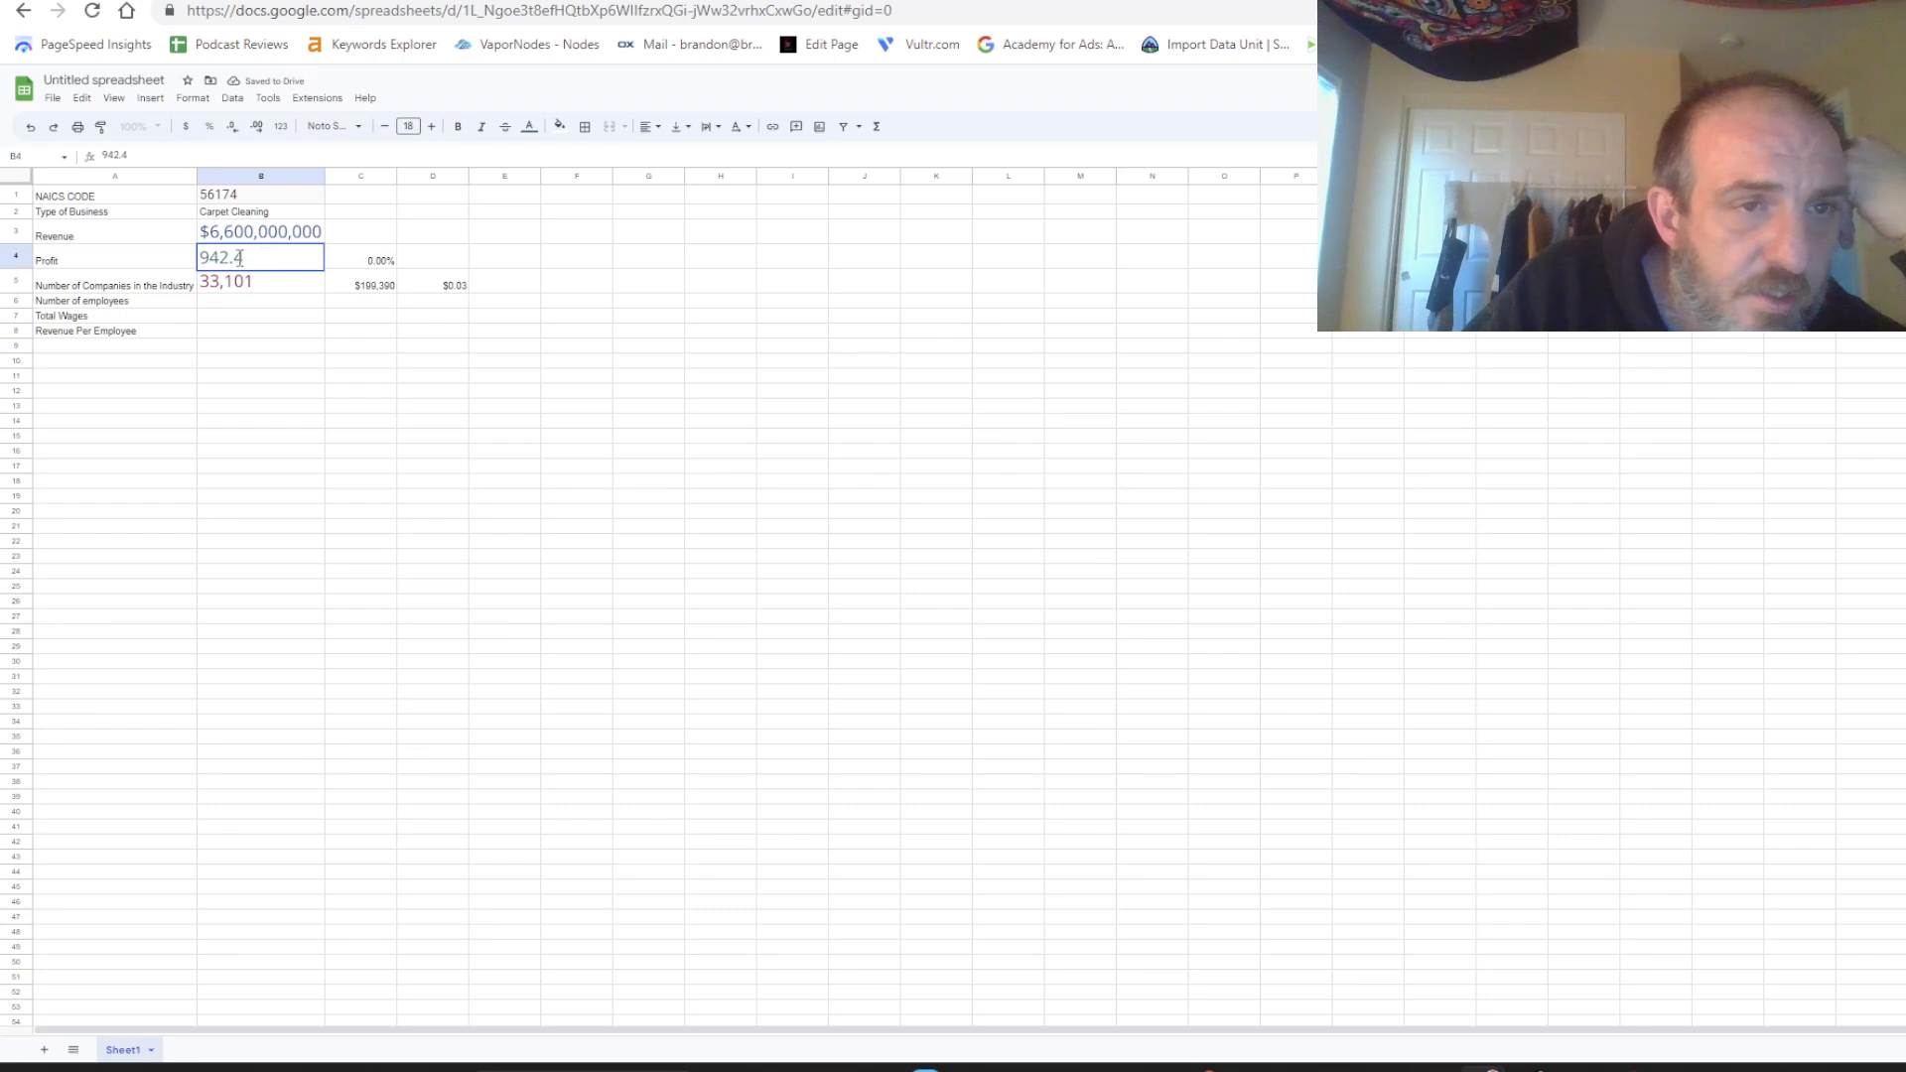
pyautogui.press('BackSpace')
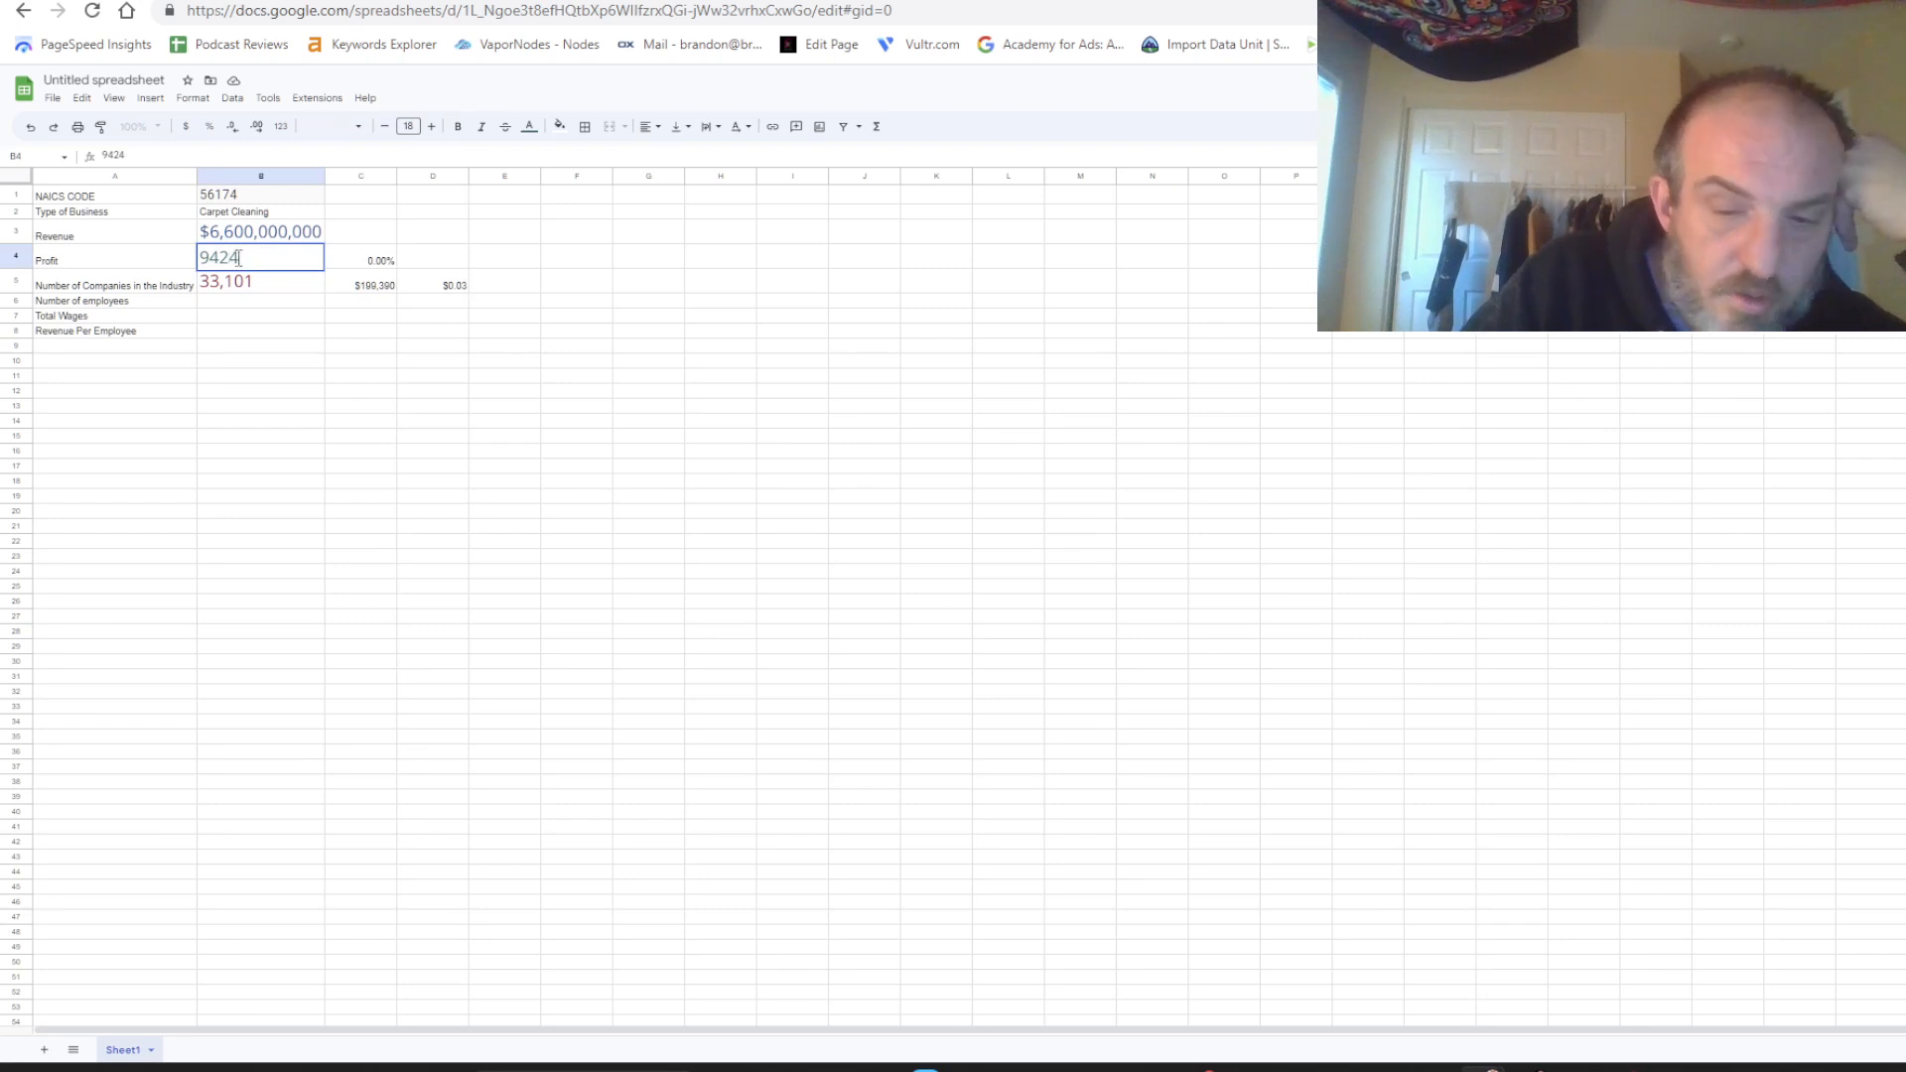
pyautogui.write('.')
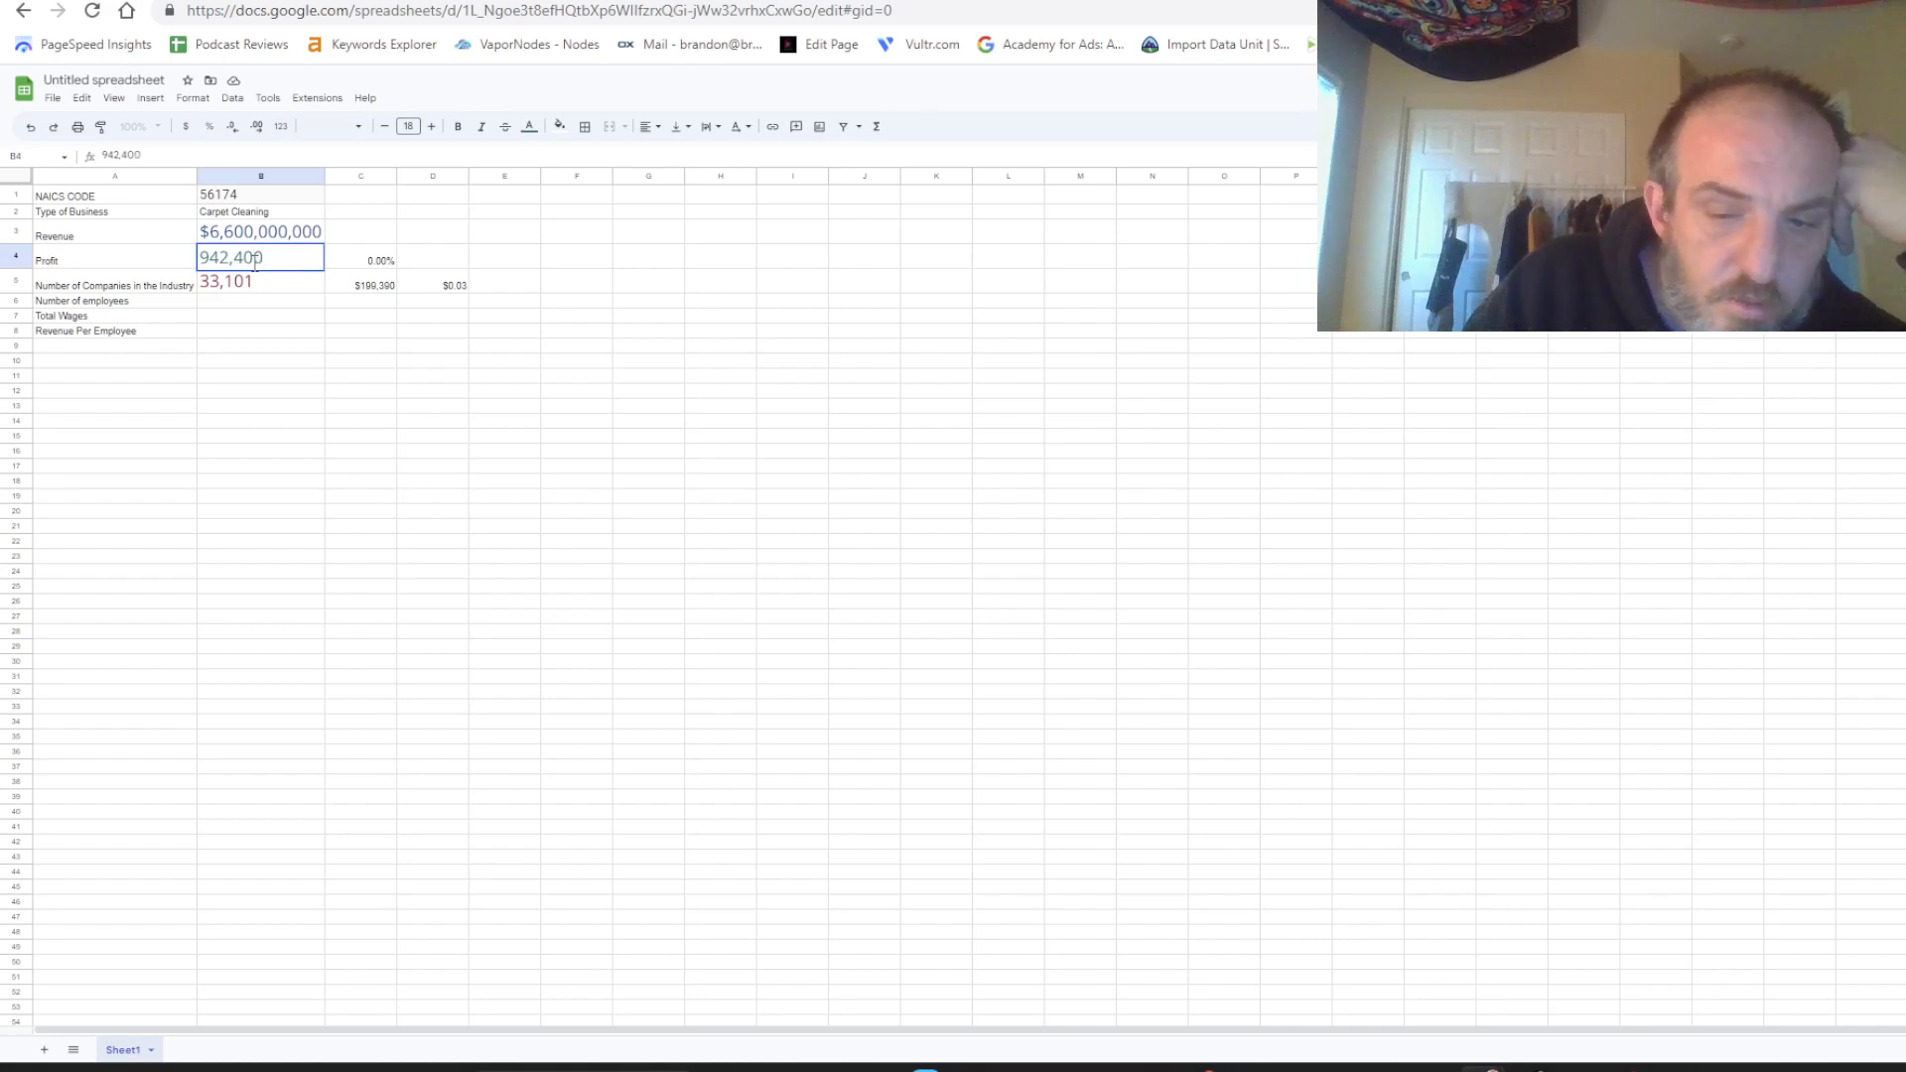
pyautogui.write(',000')
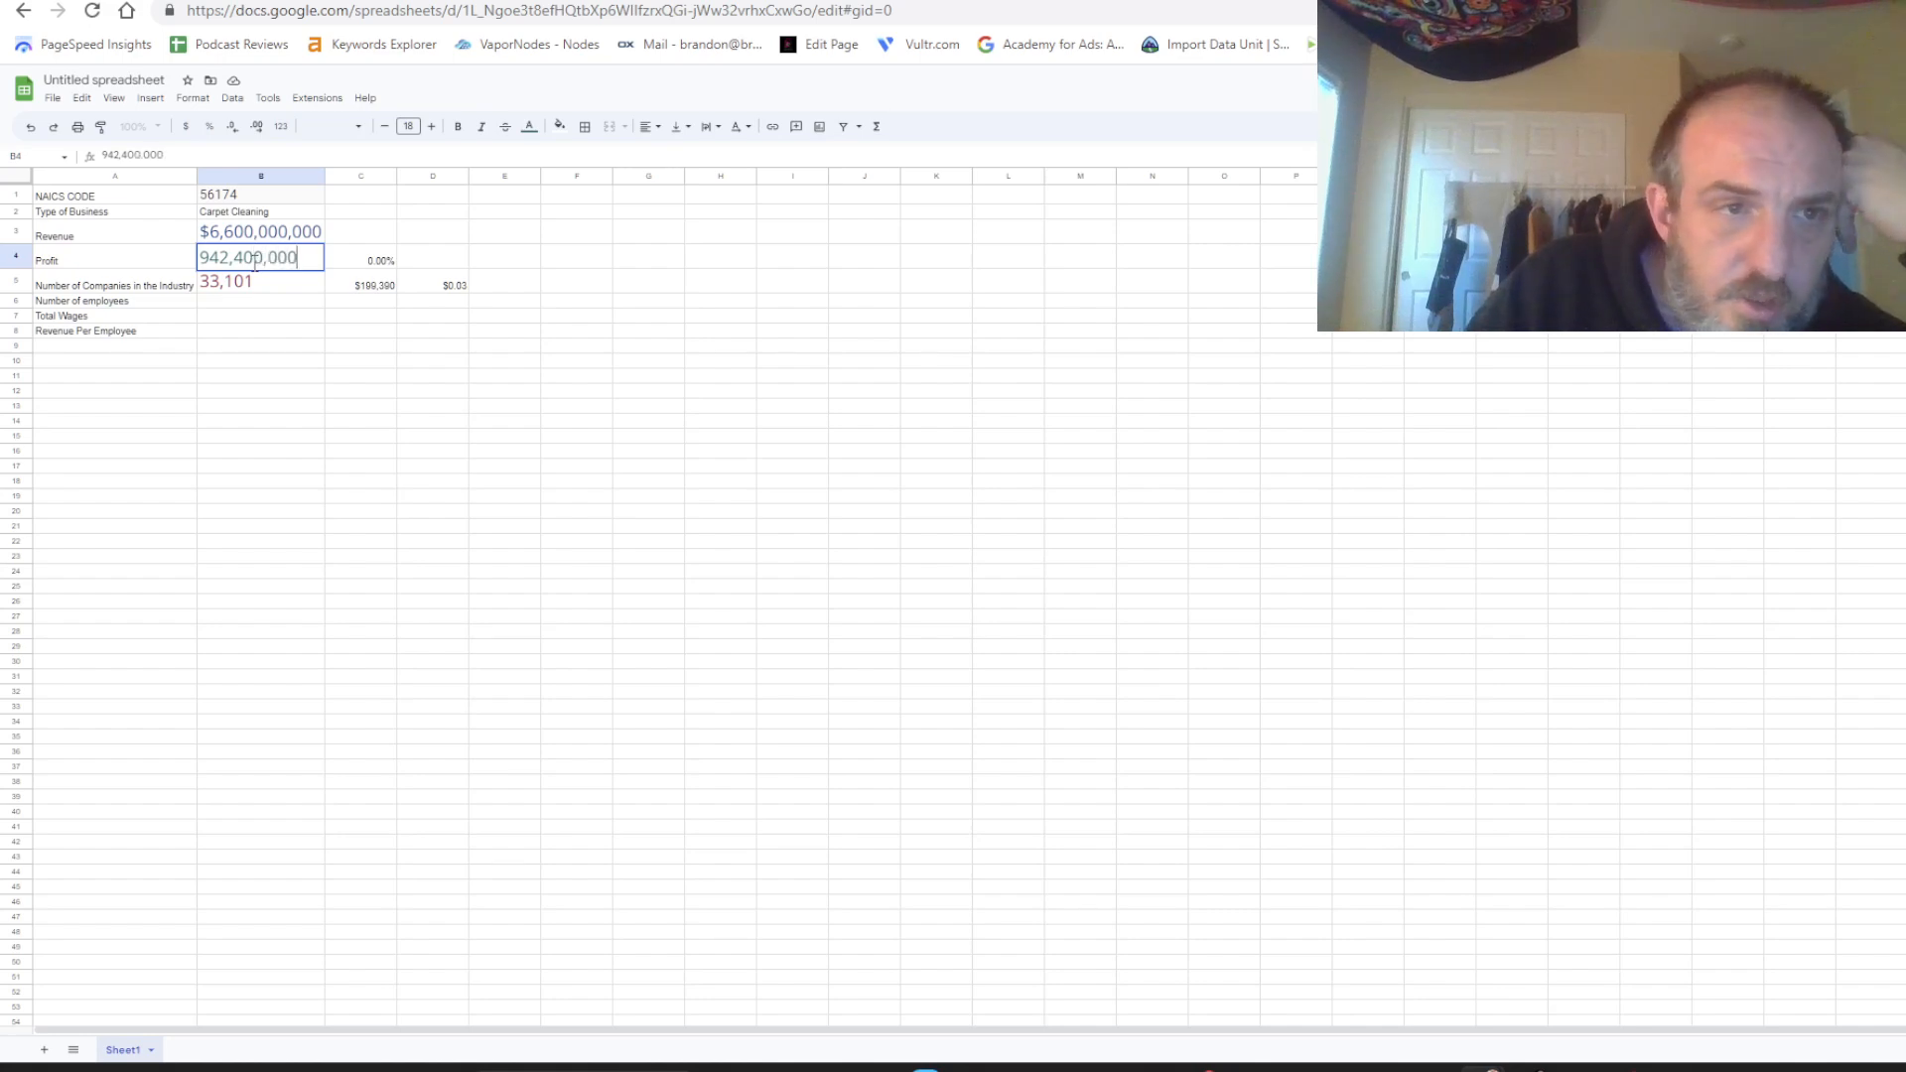
pyautogui.press('Return')
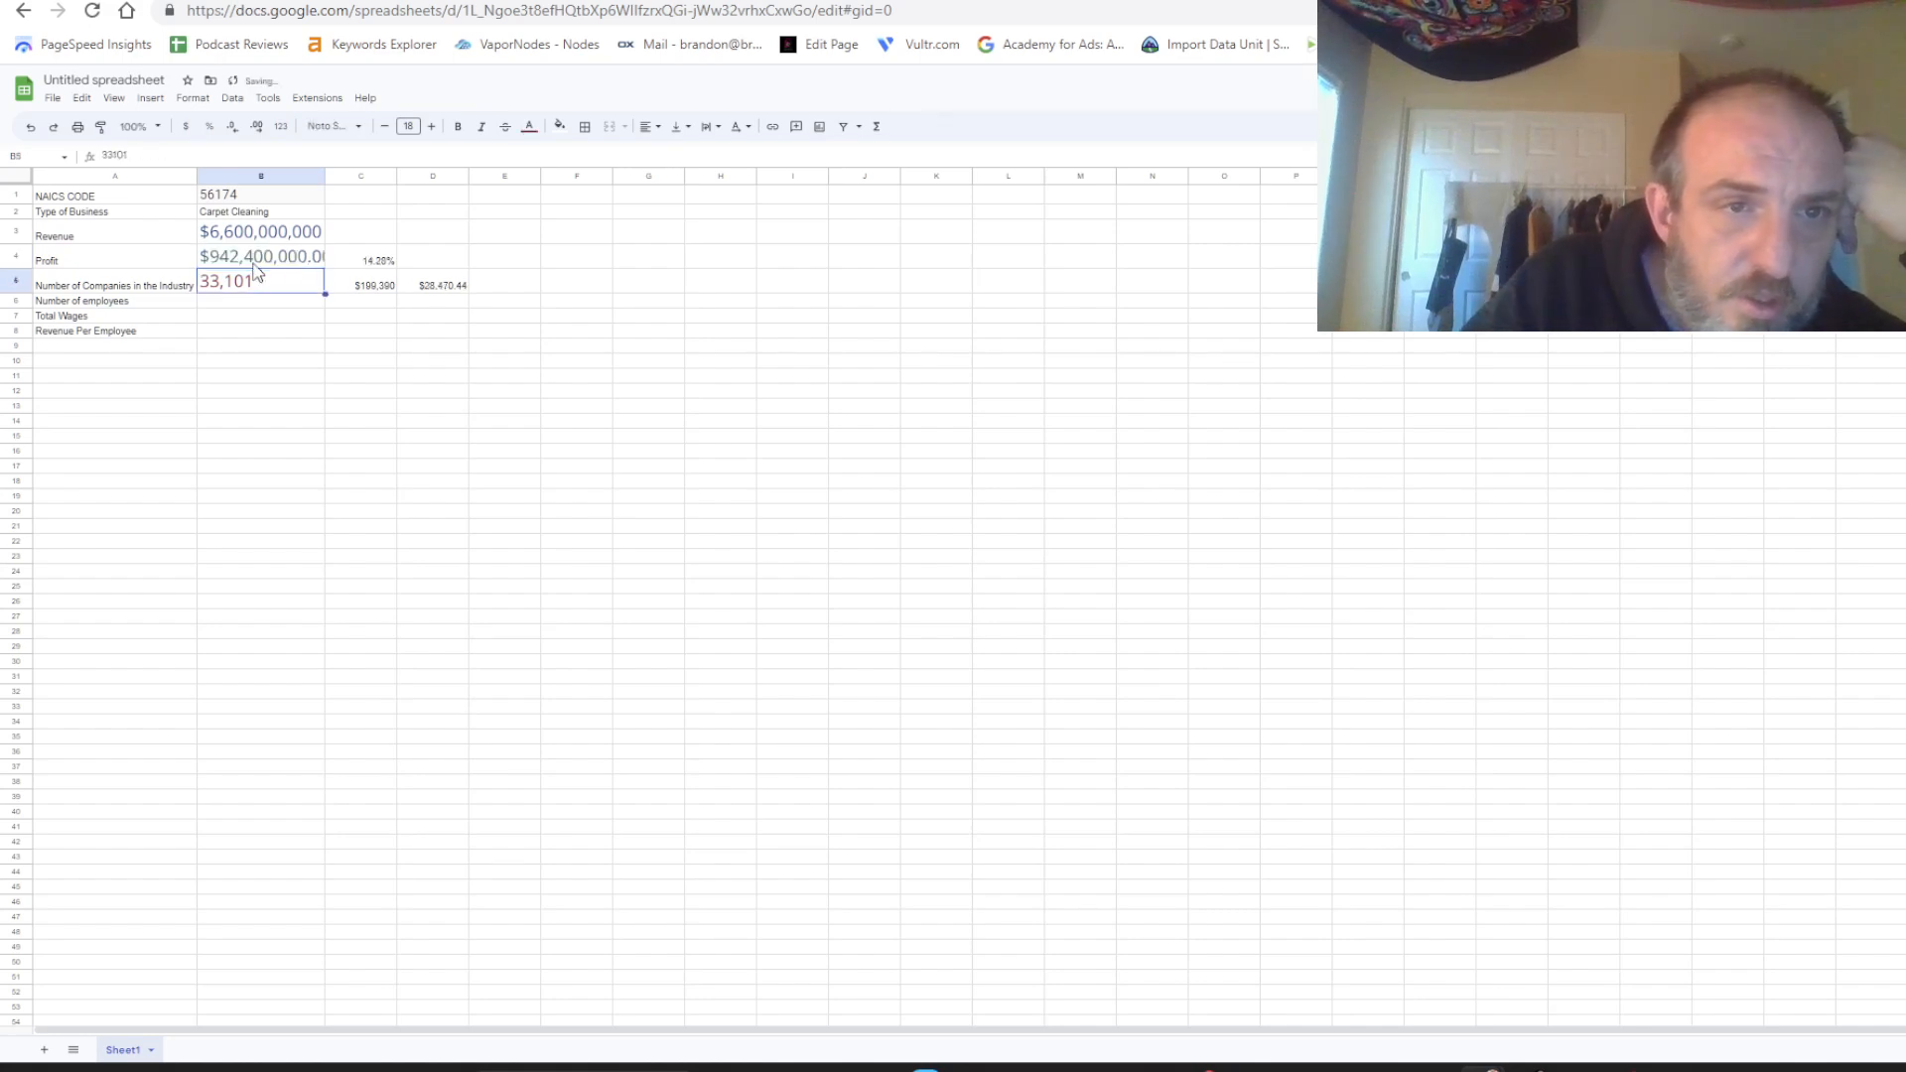
pyautogui.click(418, 291)
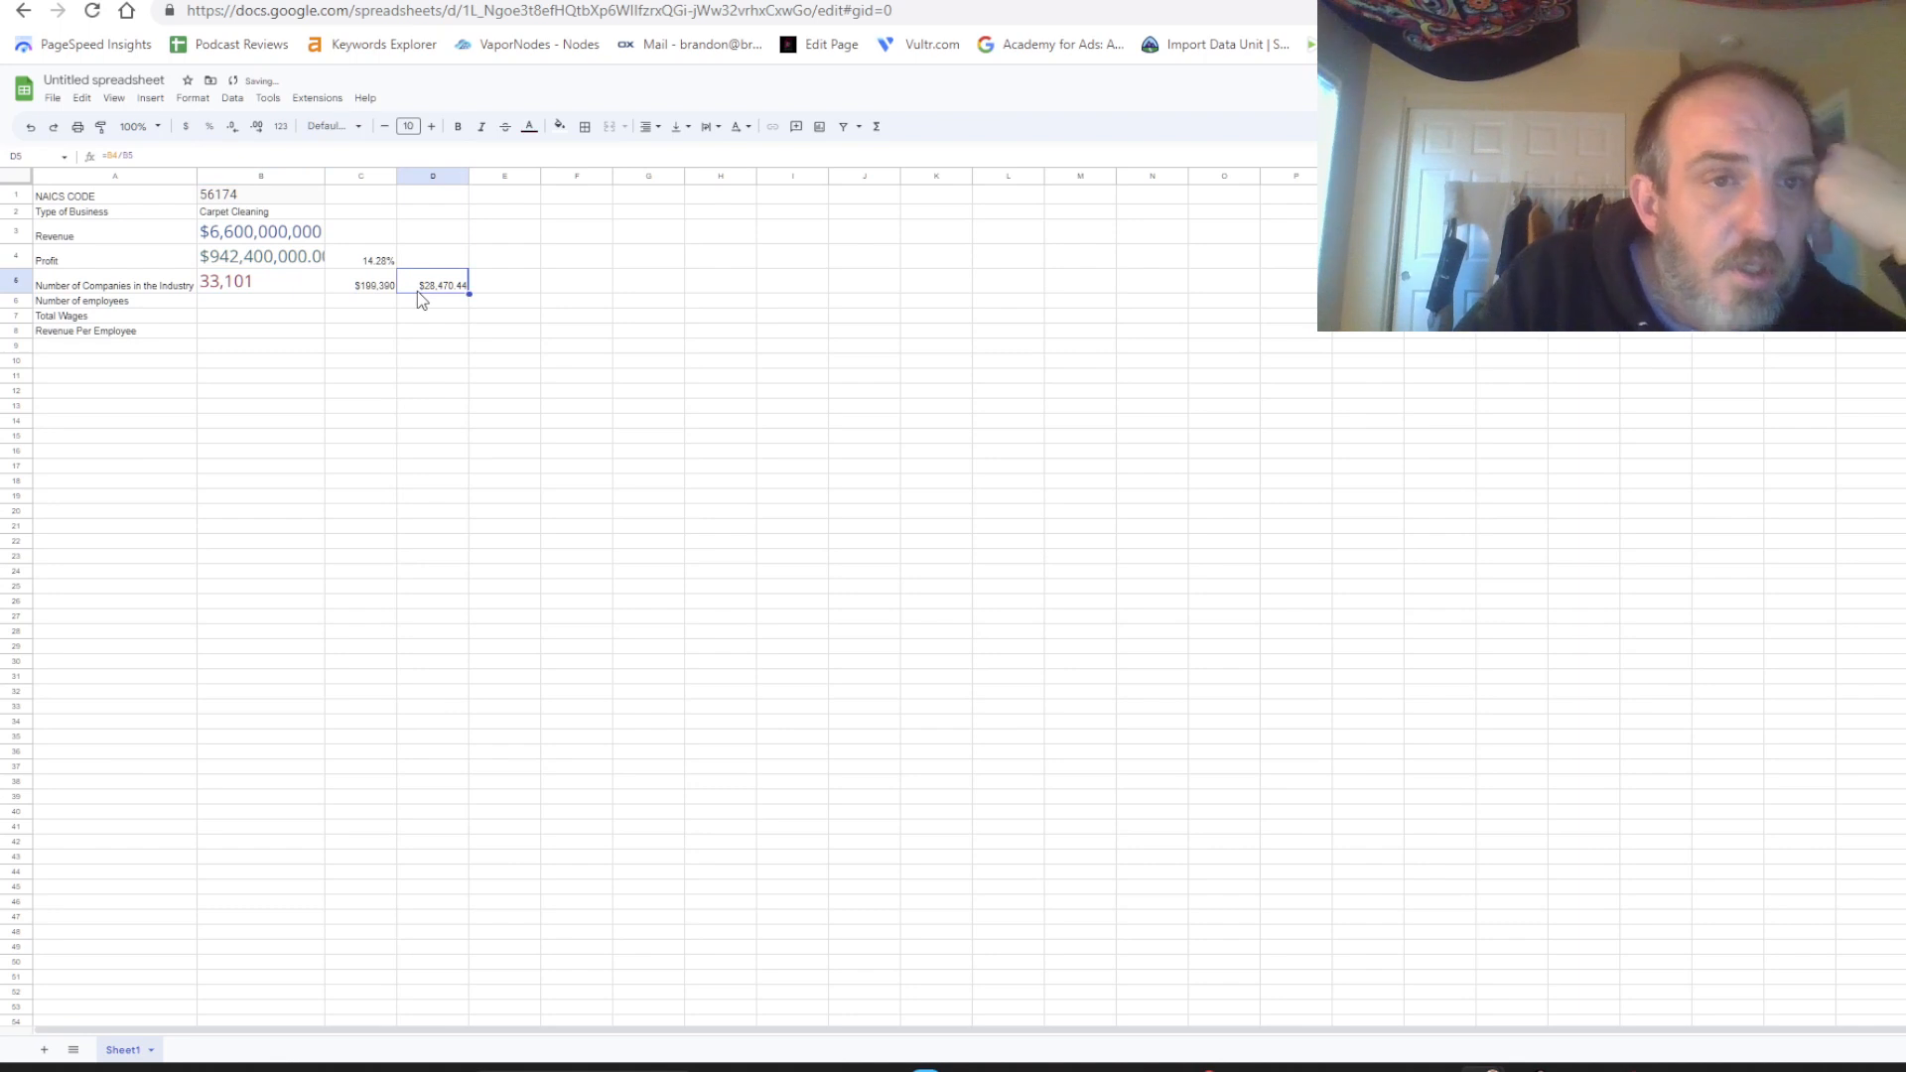
# Copy the employment figure 61,727 from the IBISWorld report into B6 as the number of employees.
pyautogui.click(228, 307)
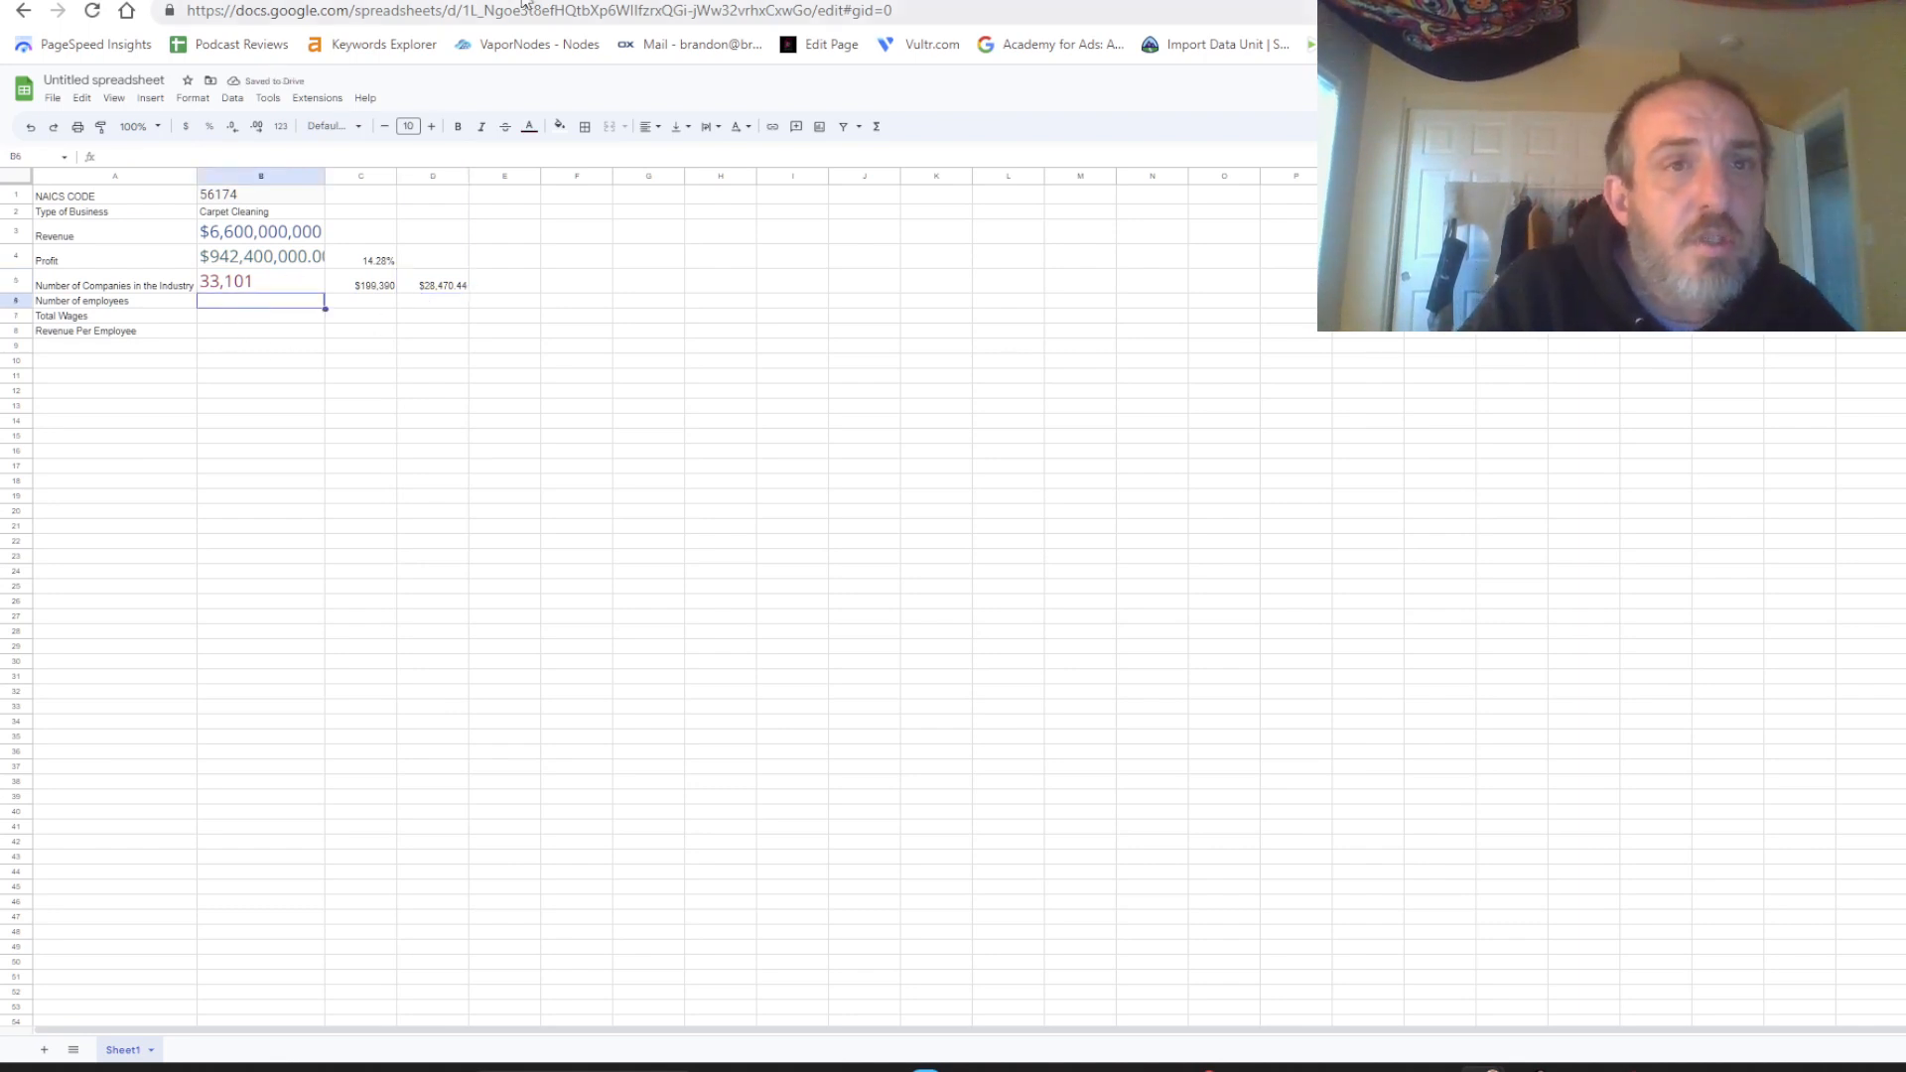
pyautogui.moveTo(1491, 1068)
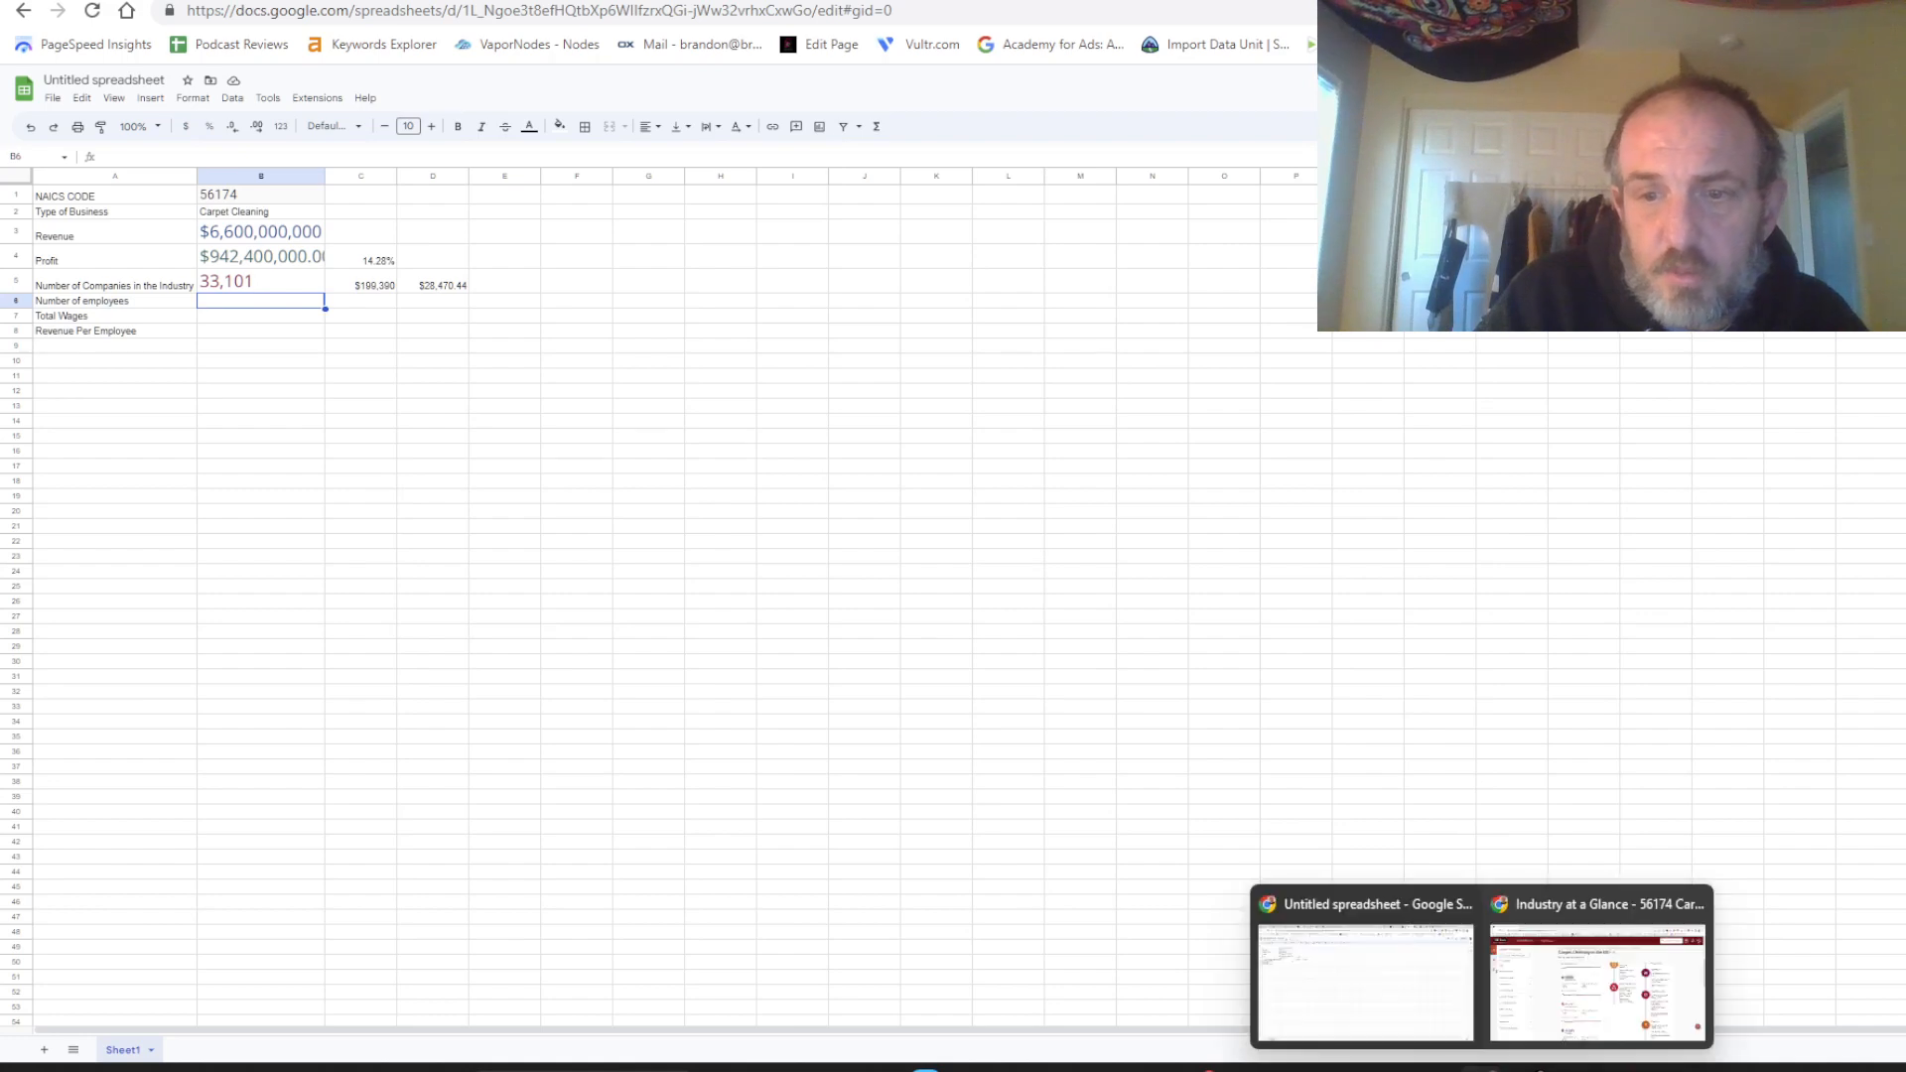
pyautogui.click(1585, 948)
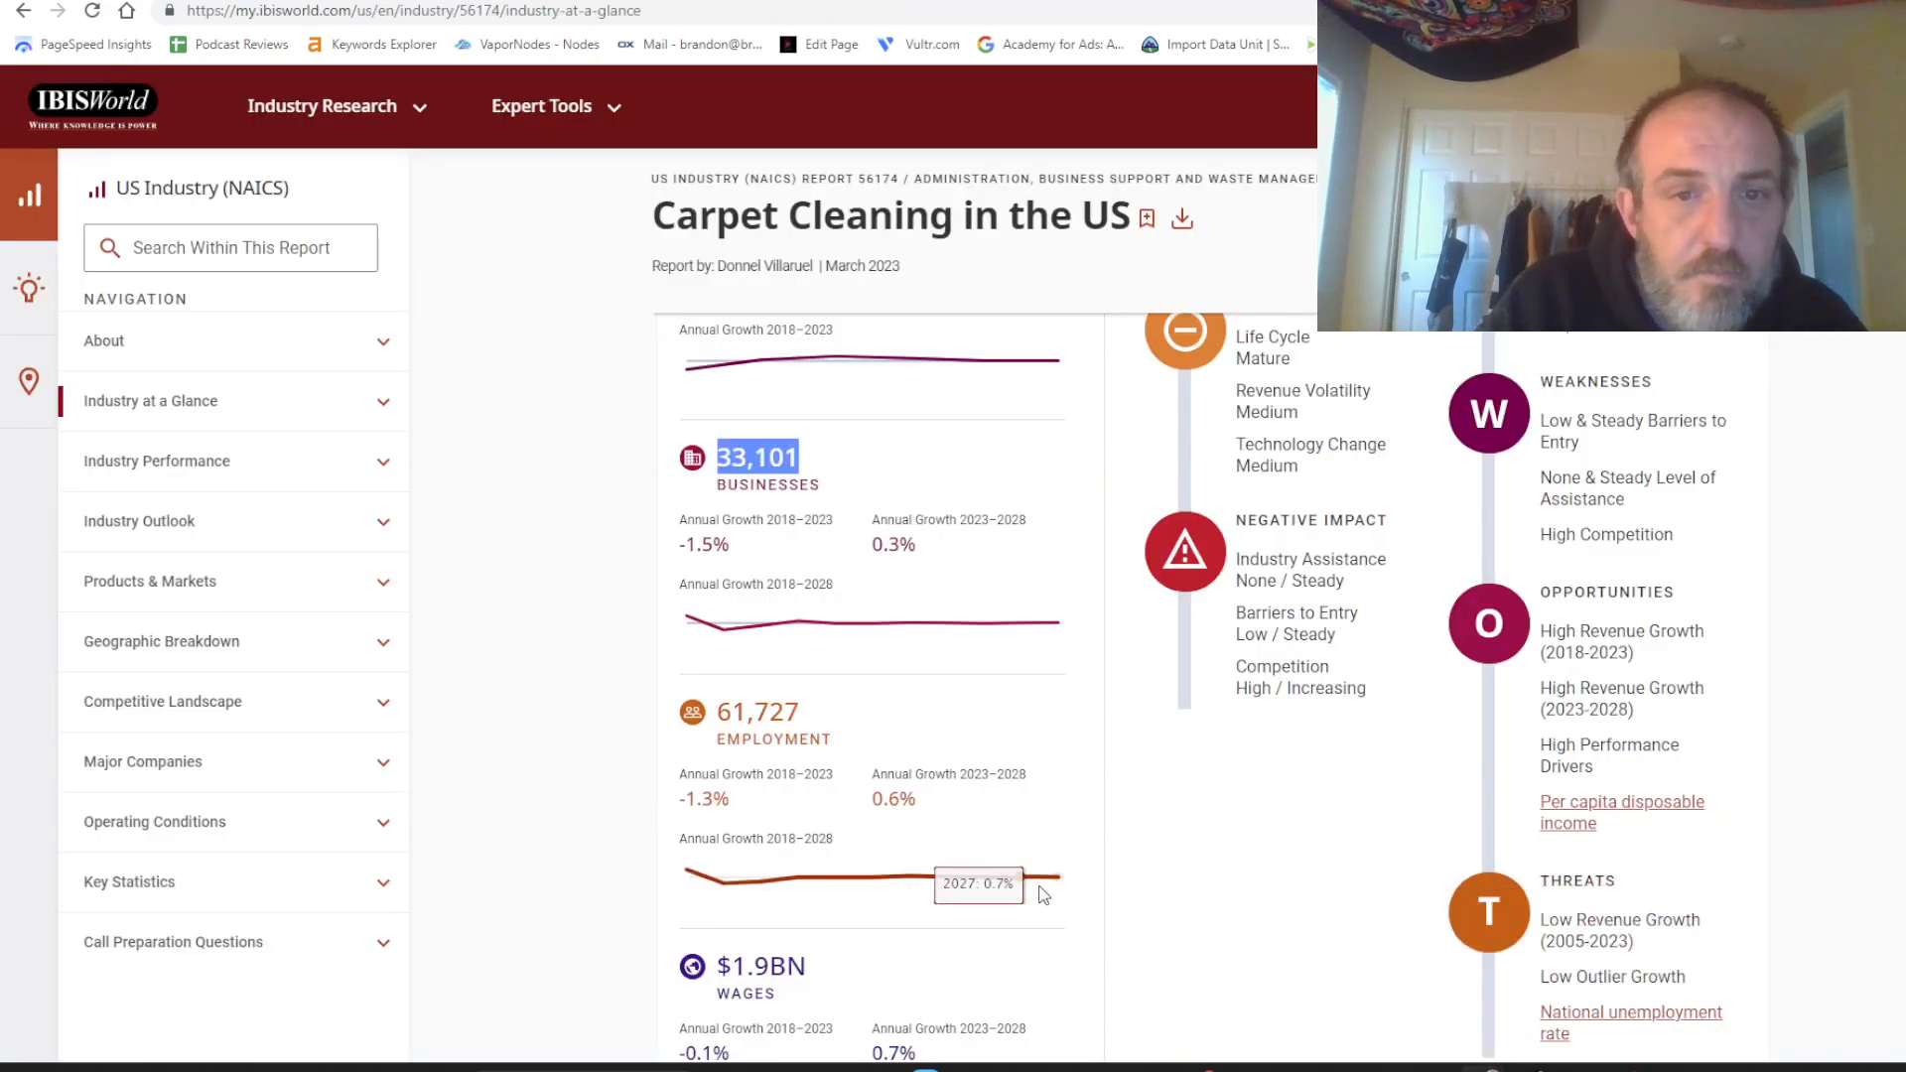
pyautogui.doubleClick(757, 711)
pyautogui.hotkey('ctrl', 'c')
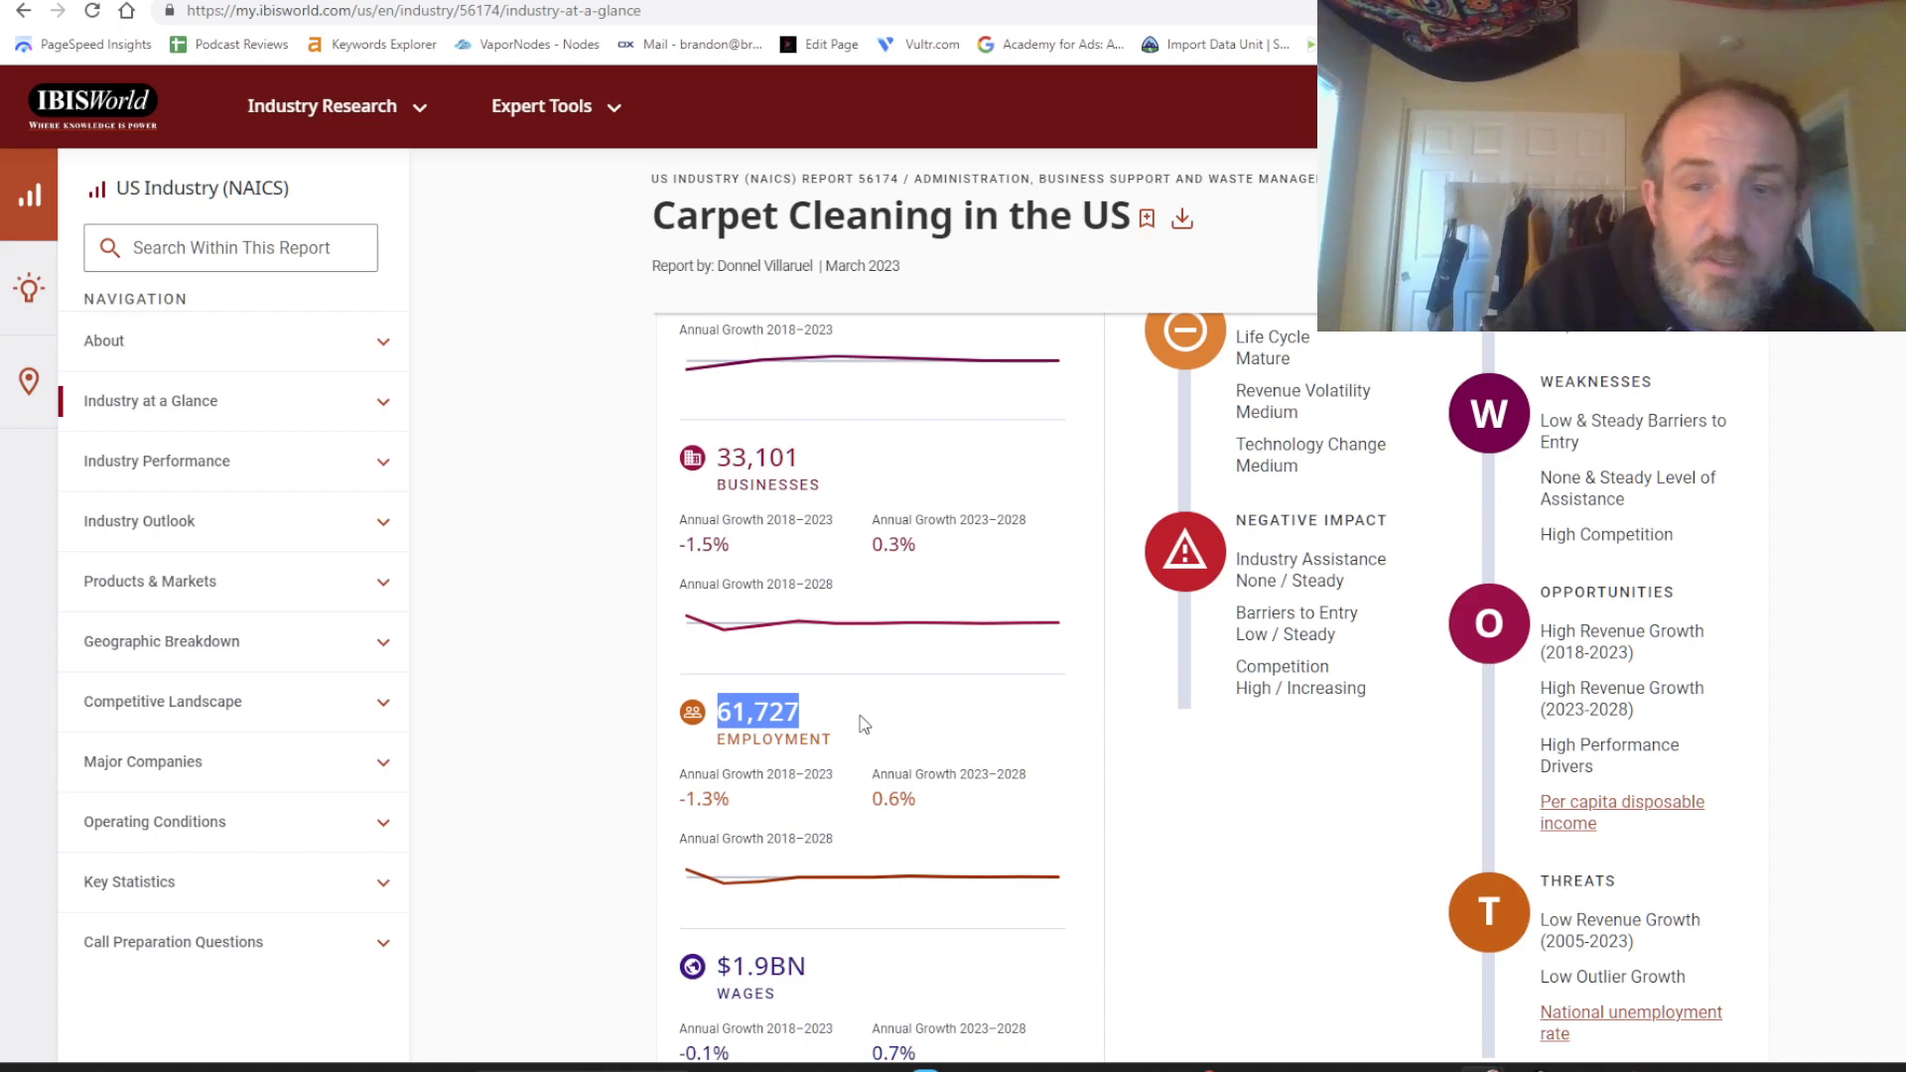
pyautogui.moveTo(1528, 1067)
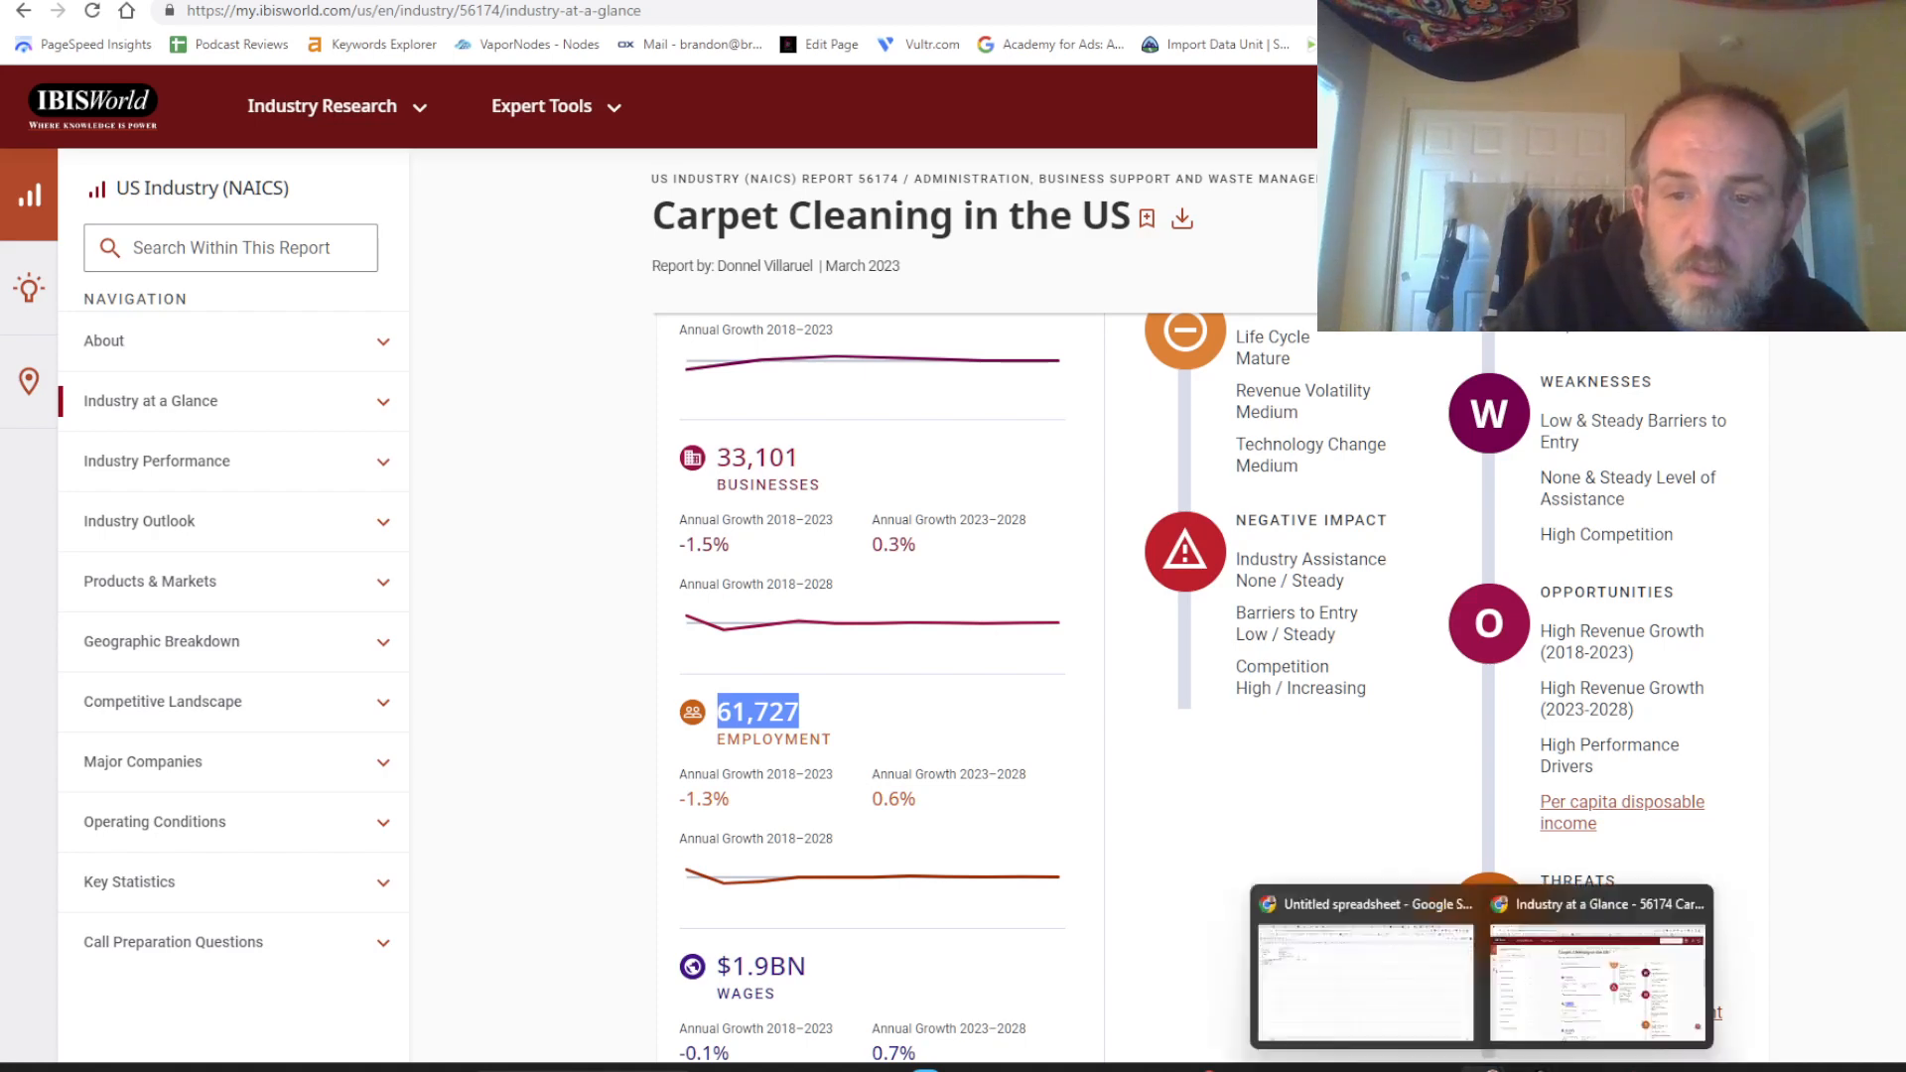
pyautogui.click(1435, 992)
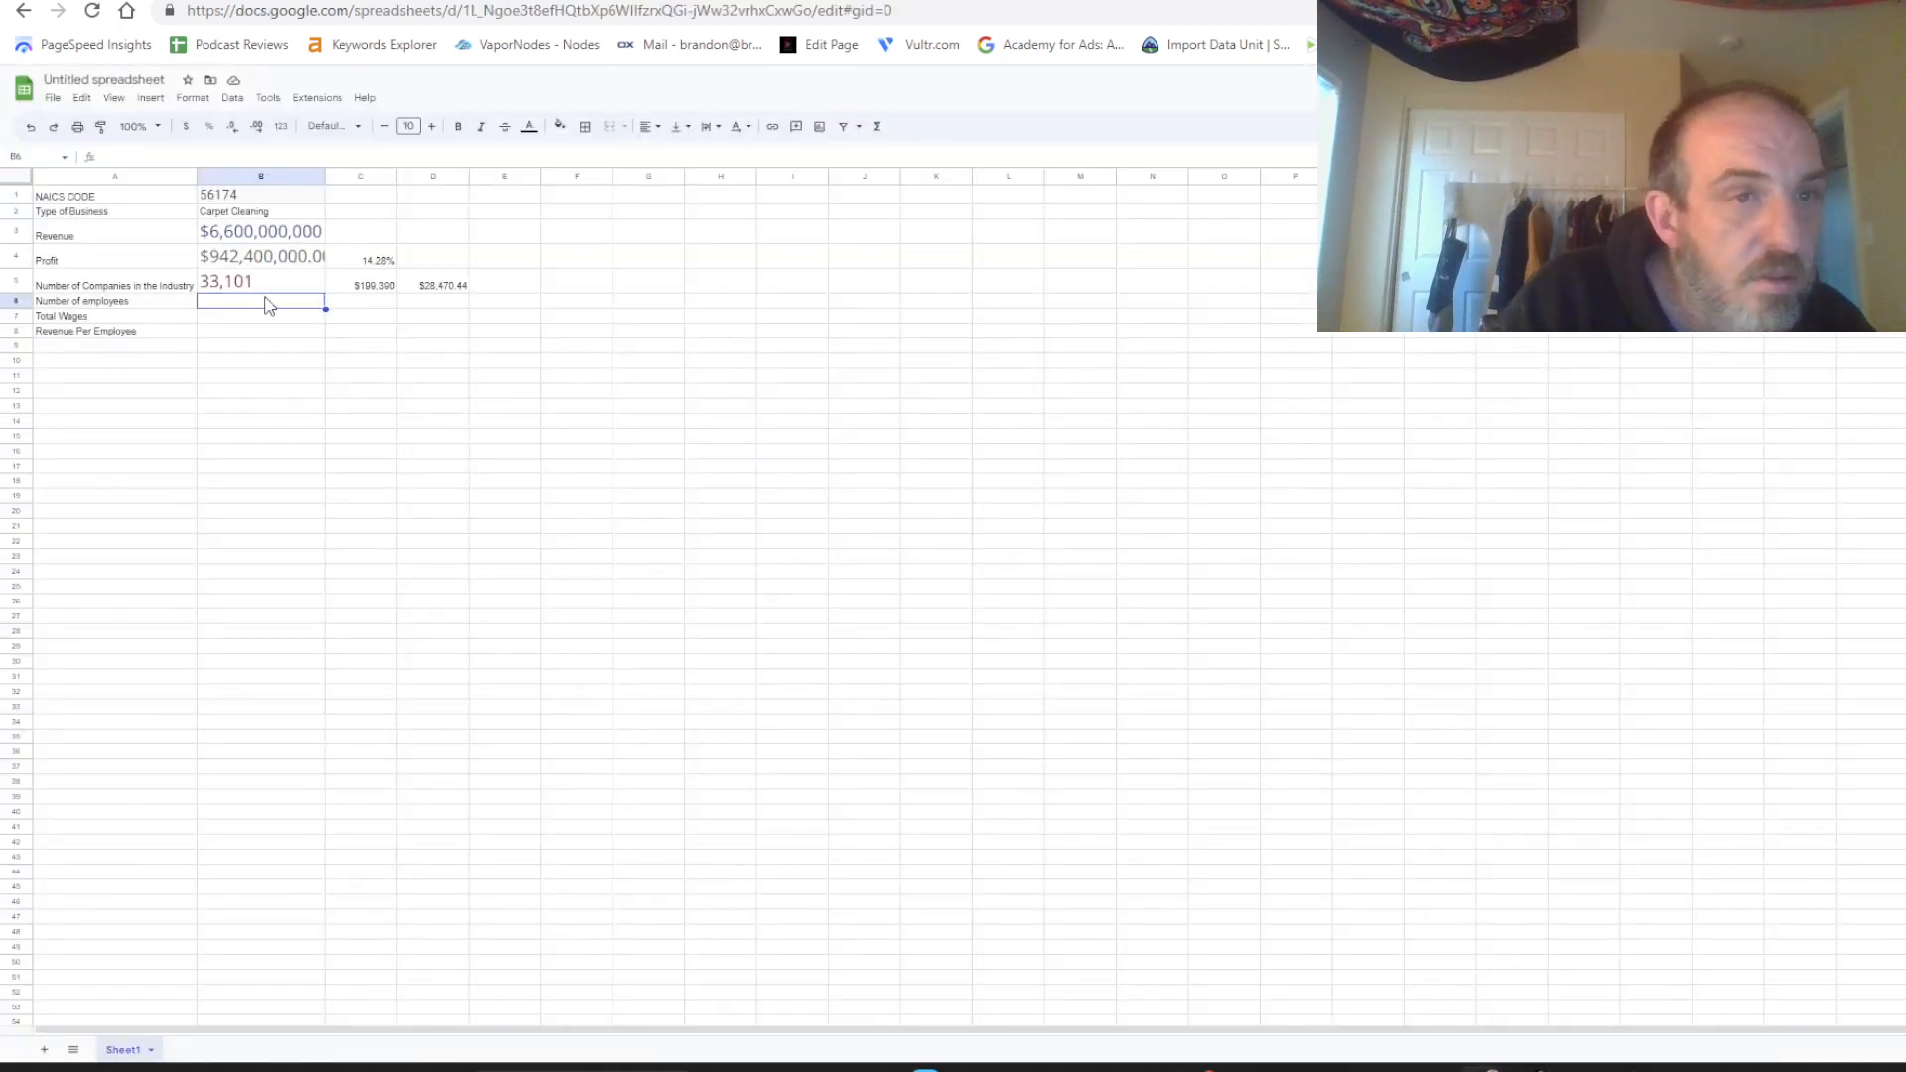
pyautogui.hotkey('ctrl', 'v')
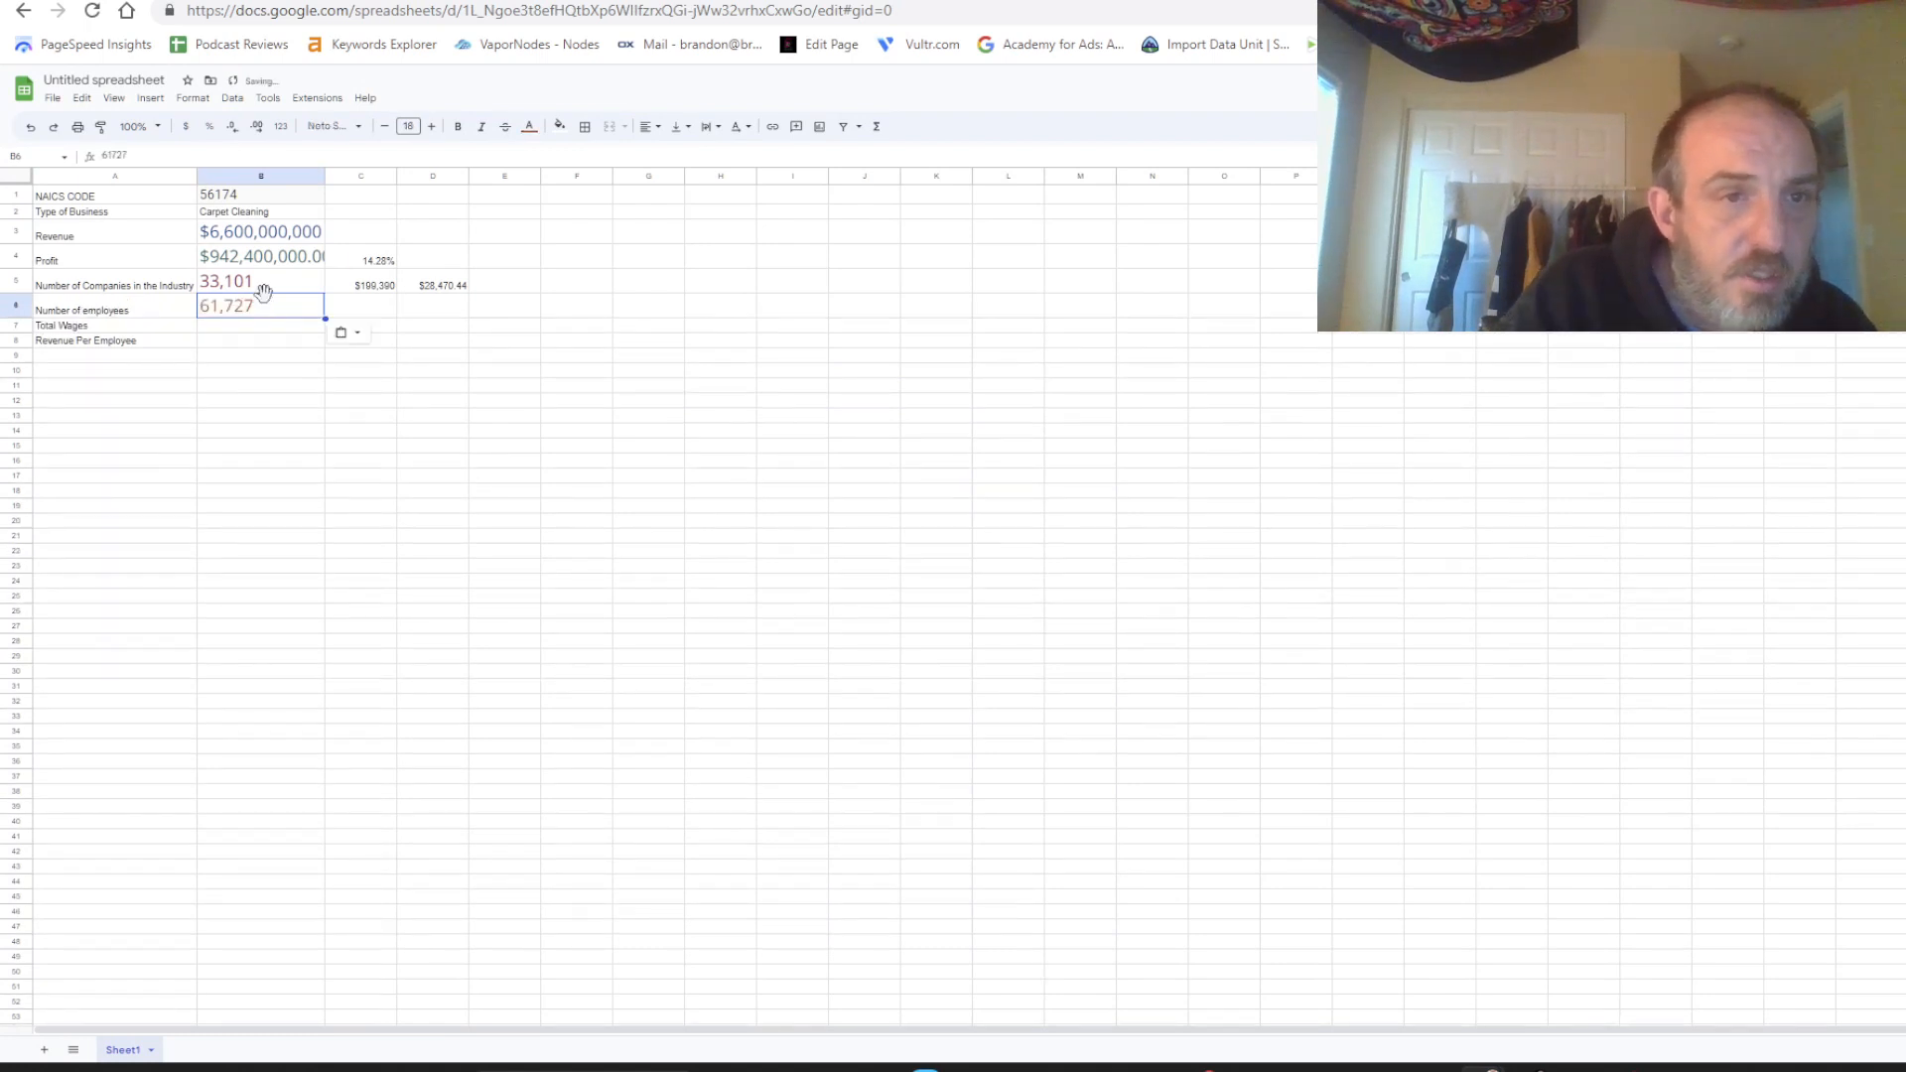
# Enter the formula =B3/B6 in C6 to calculate revenue per employee.
pyautogui.click(350, 303)
pyautogui.write('=')
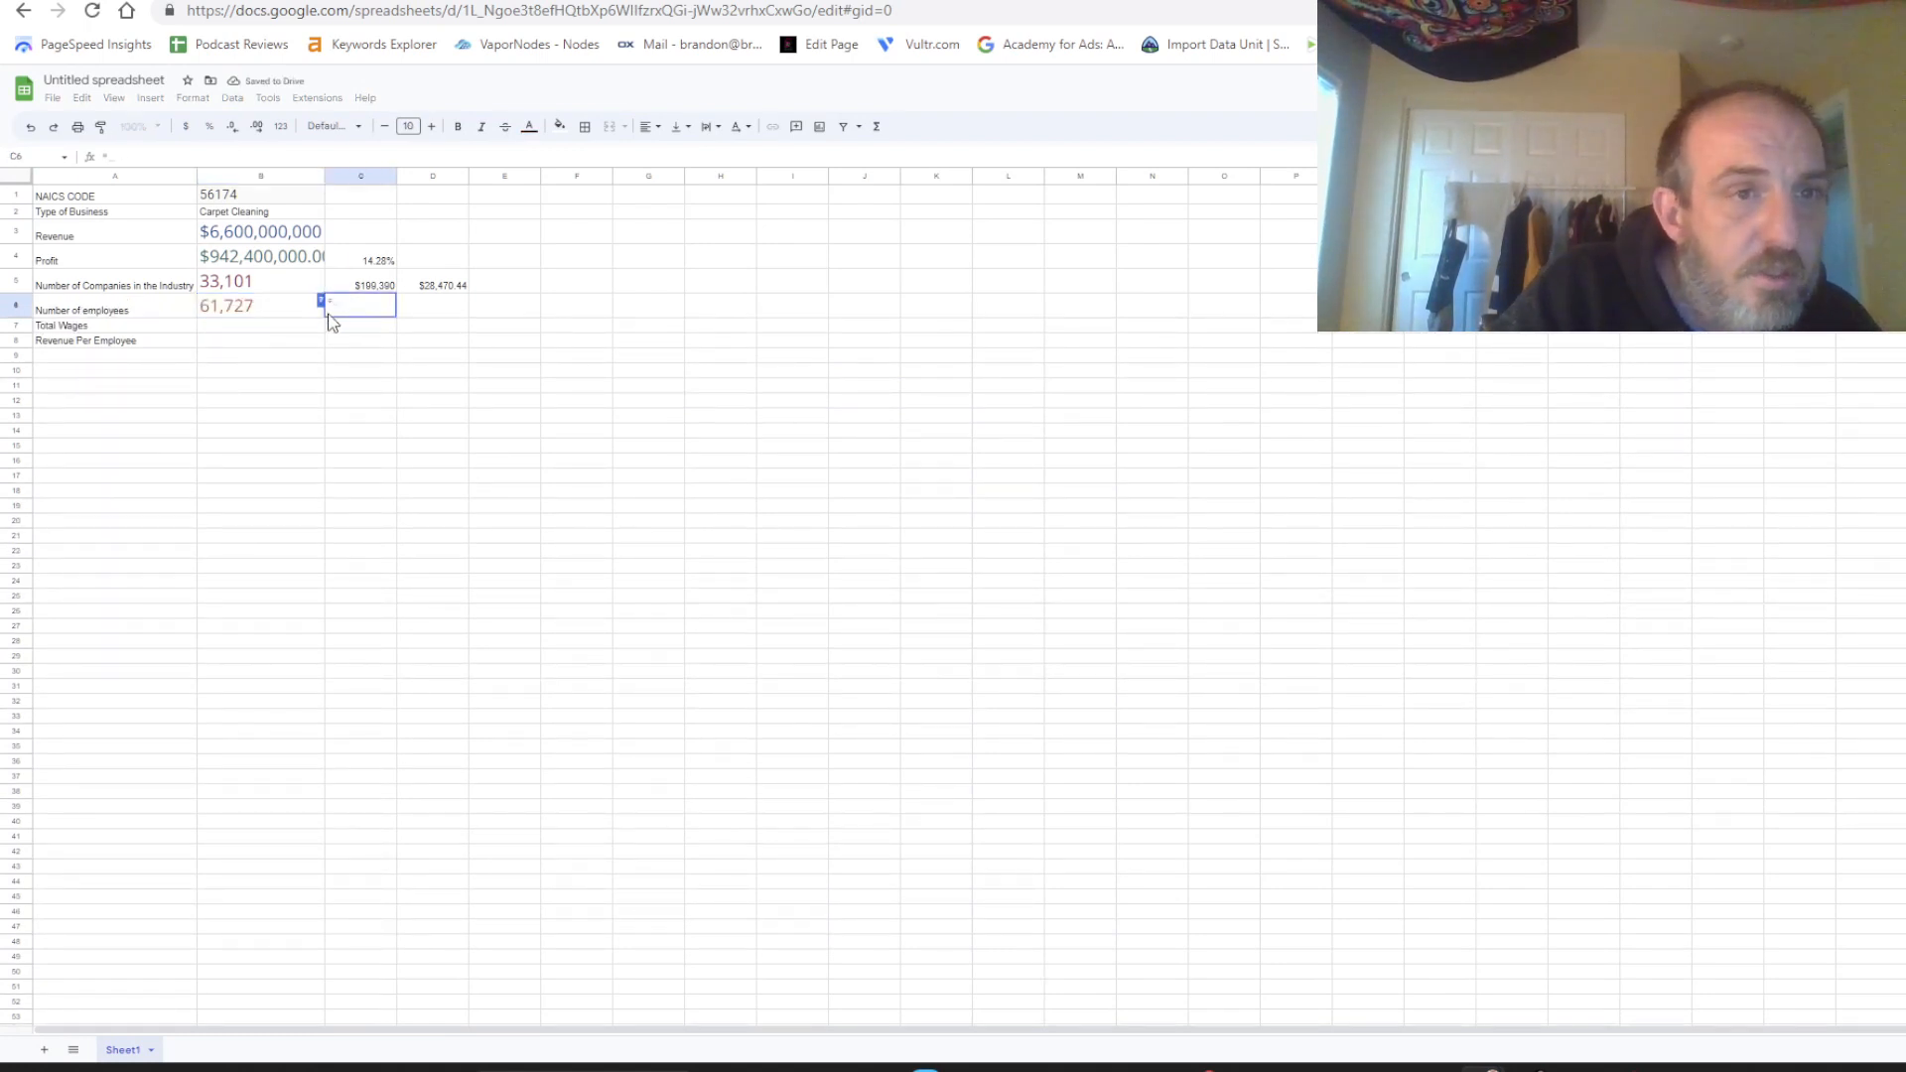
pyautogui.click(259, 238)
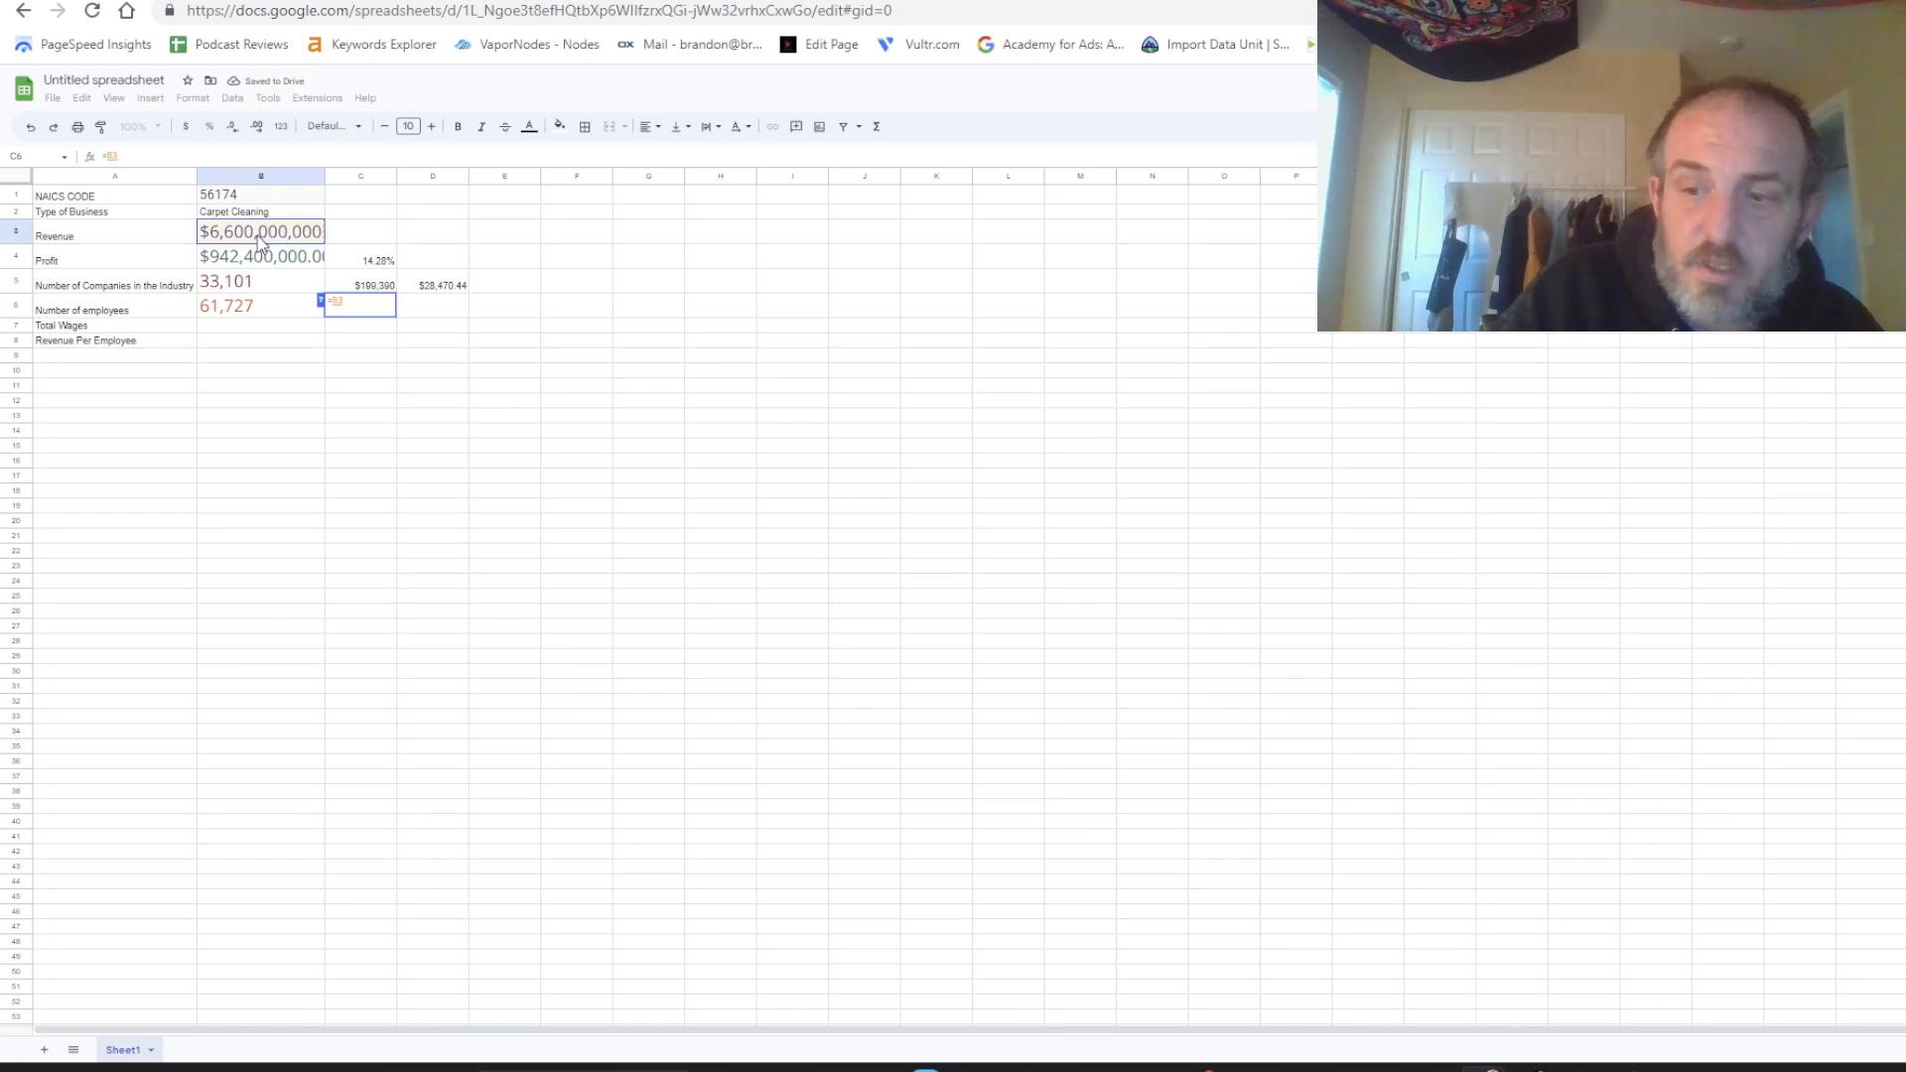
pyautogui.write('/')
pyautogui.click(260, 308)
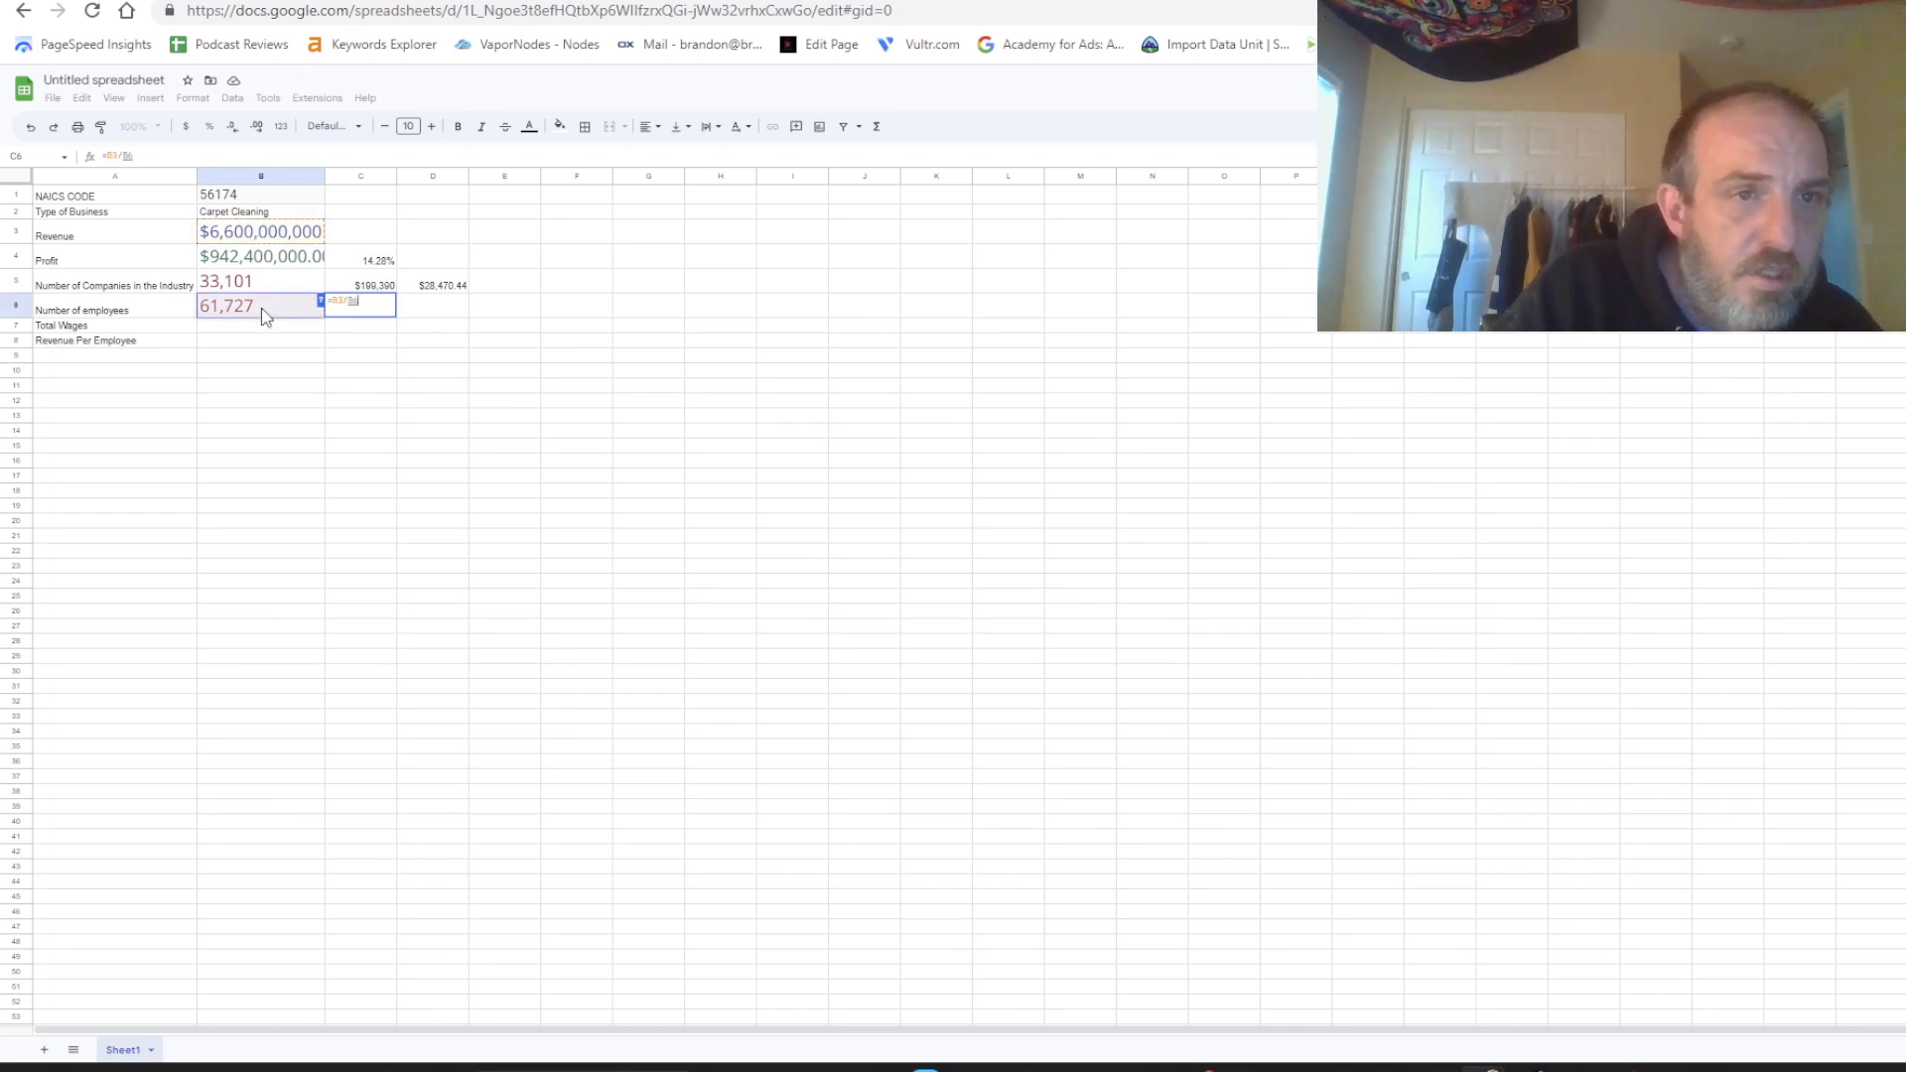
pyautogui.press('Return')
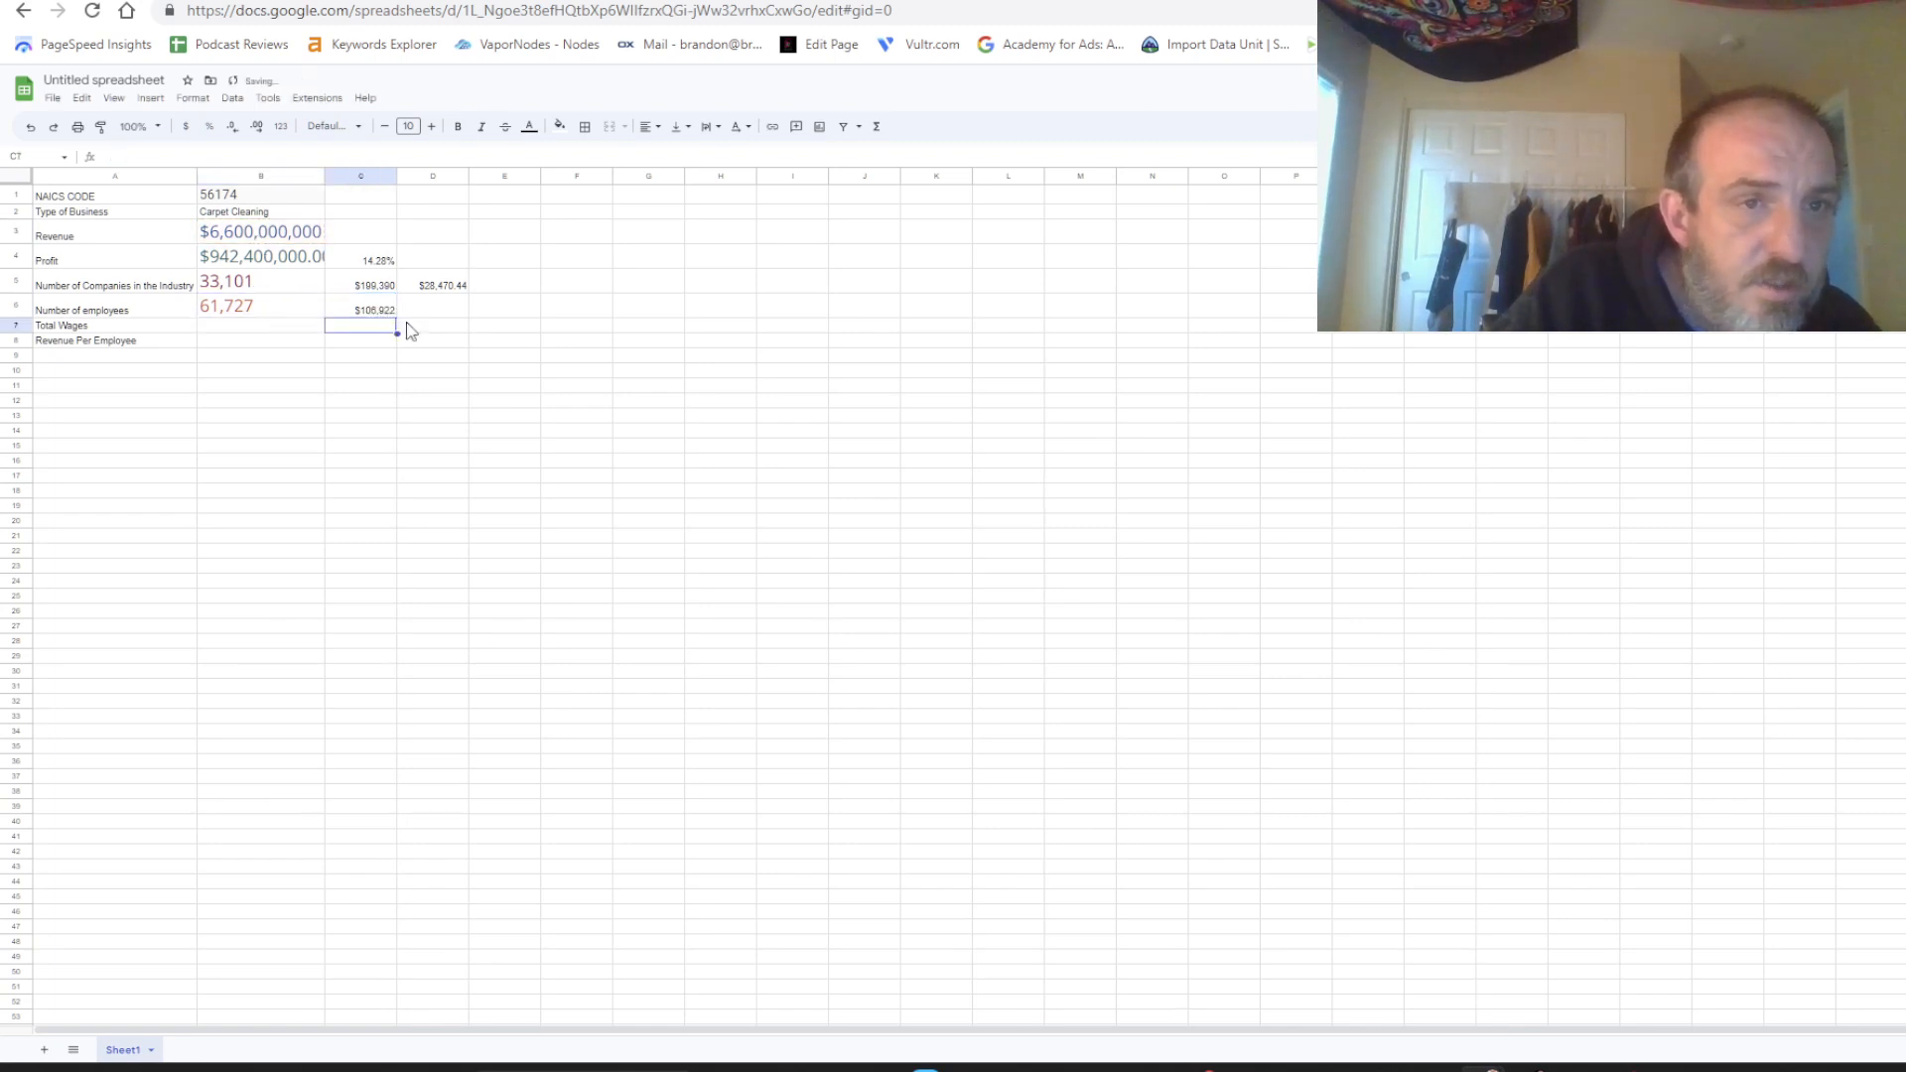
pyautogui.click(354, 311)
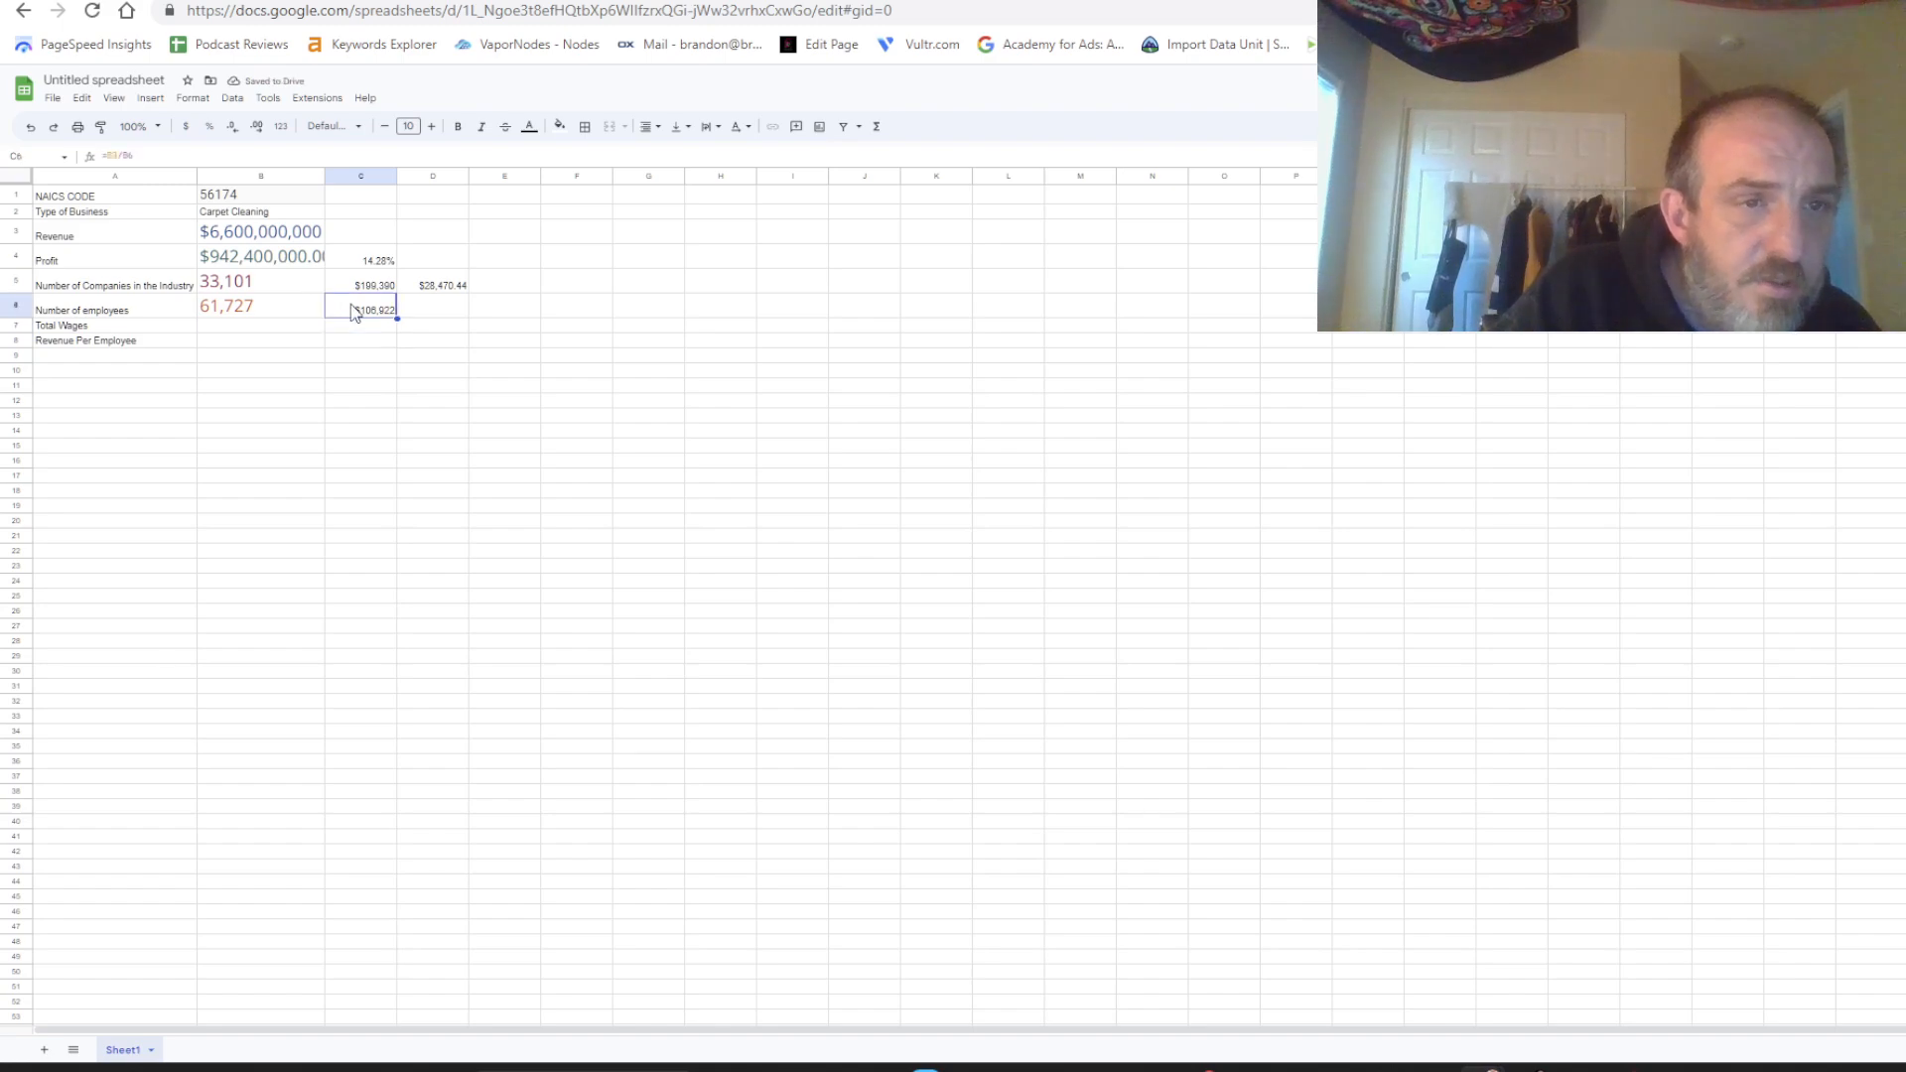
# Enter the formula =B4/B6 in D6 to calculate profit per employee.
pyautogui.click(441, 314)
pyautogui.write('=')
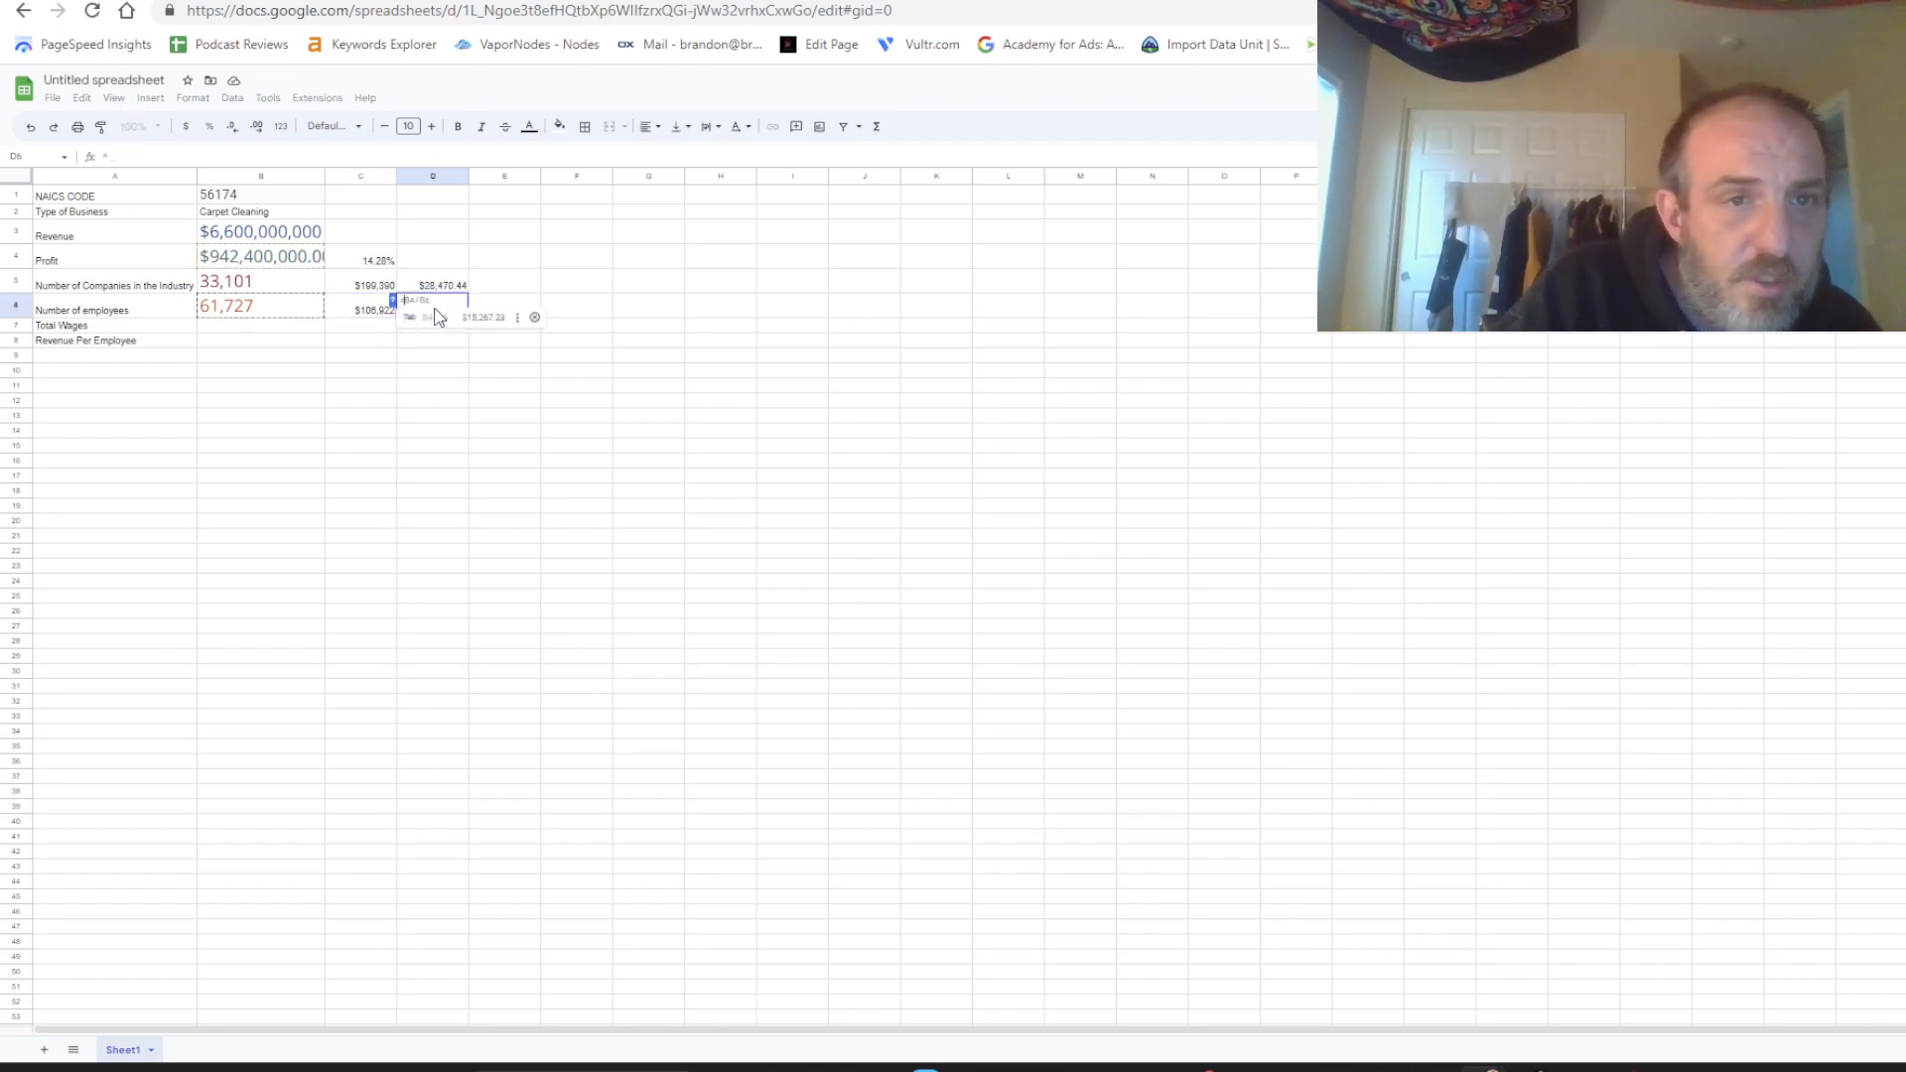
pyautogui.click(238, 264)
pyautogui.write('/')
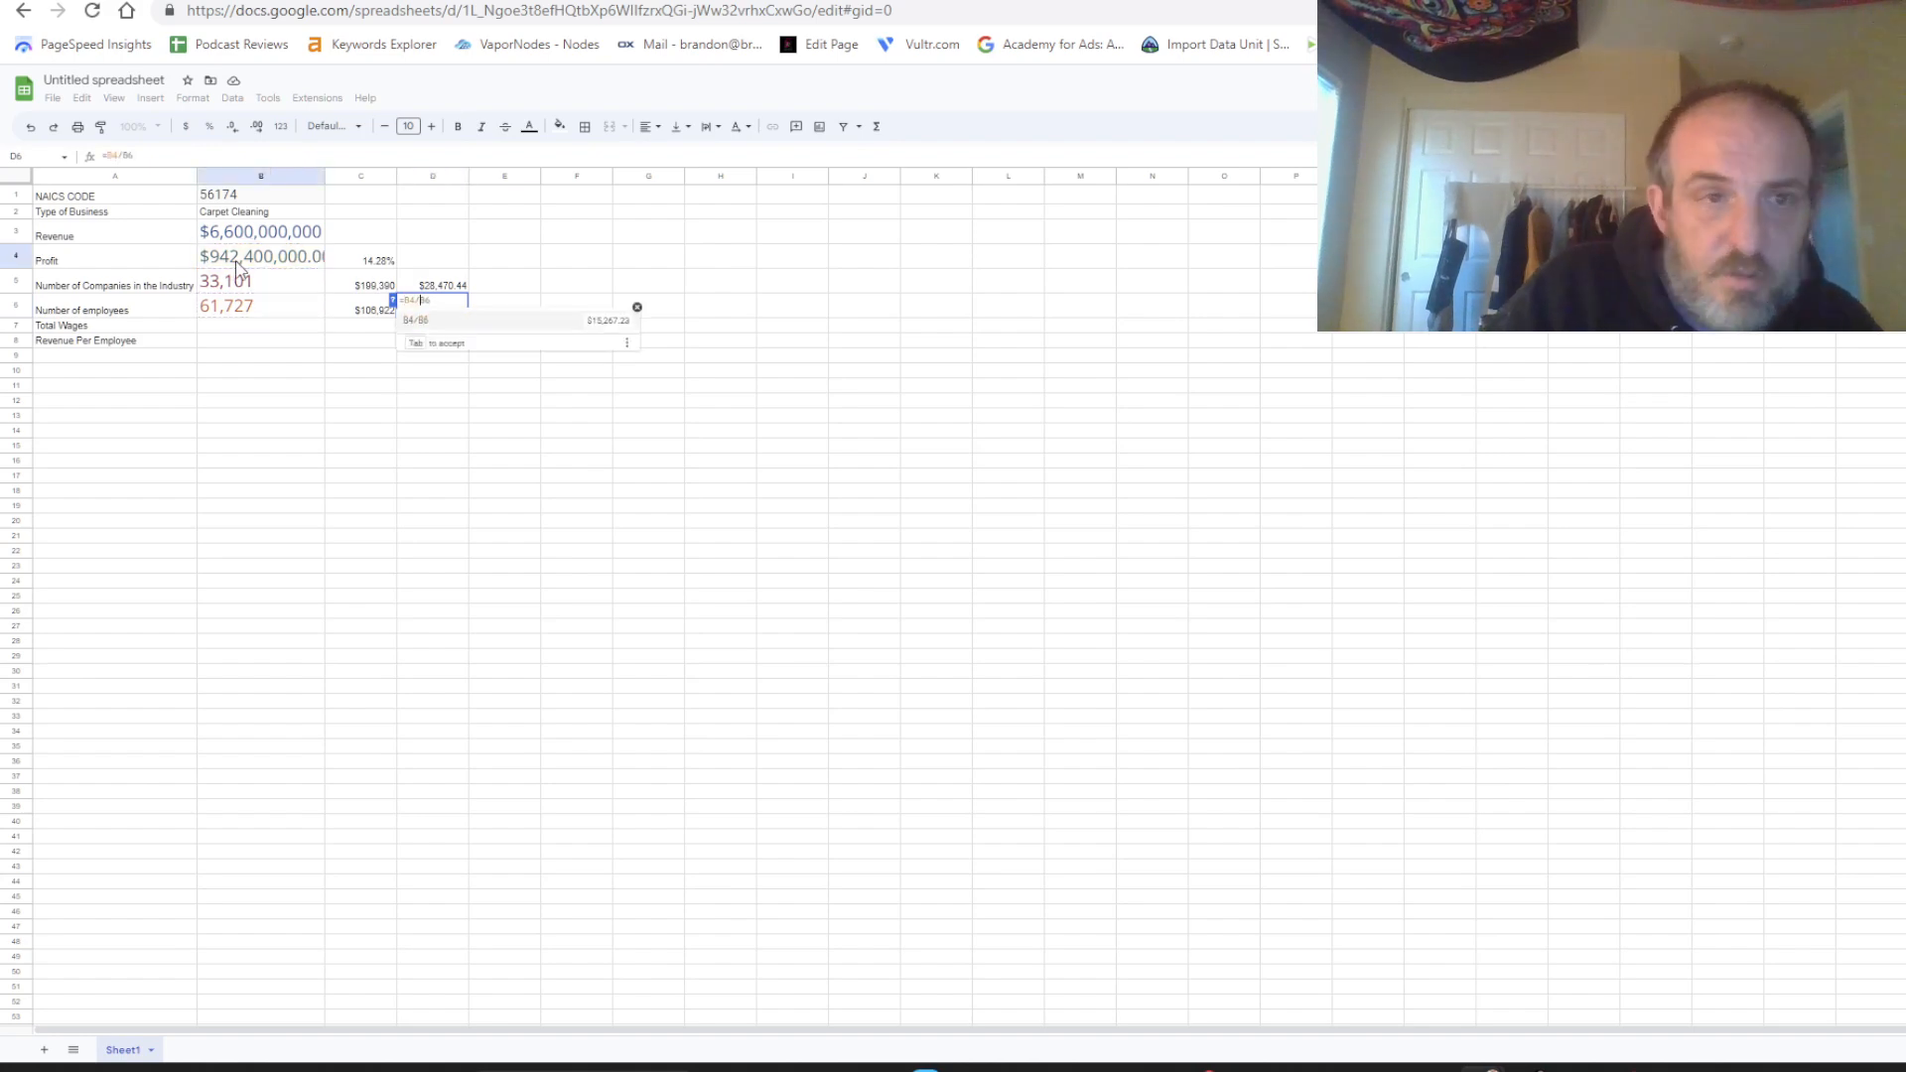
pyautogui.click(223, 306)
pyautogui.press('Return')
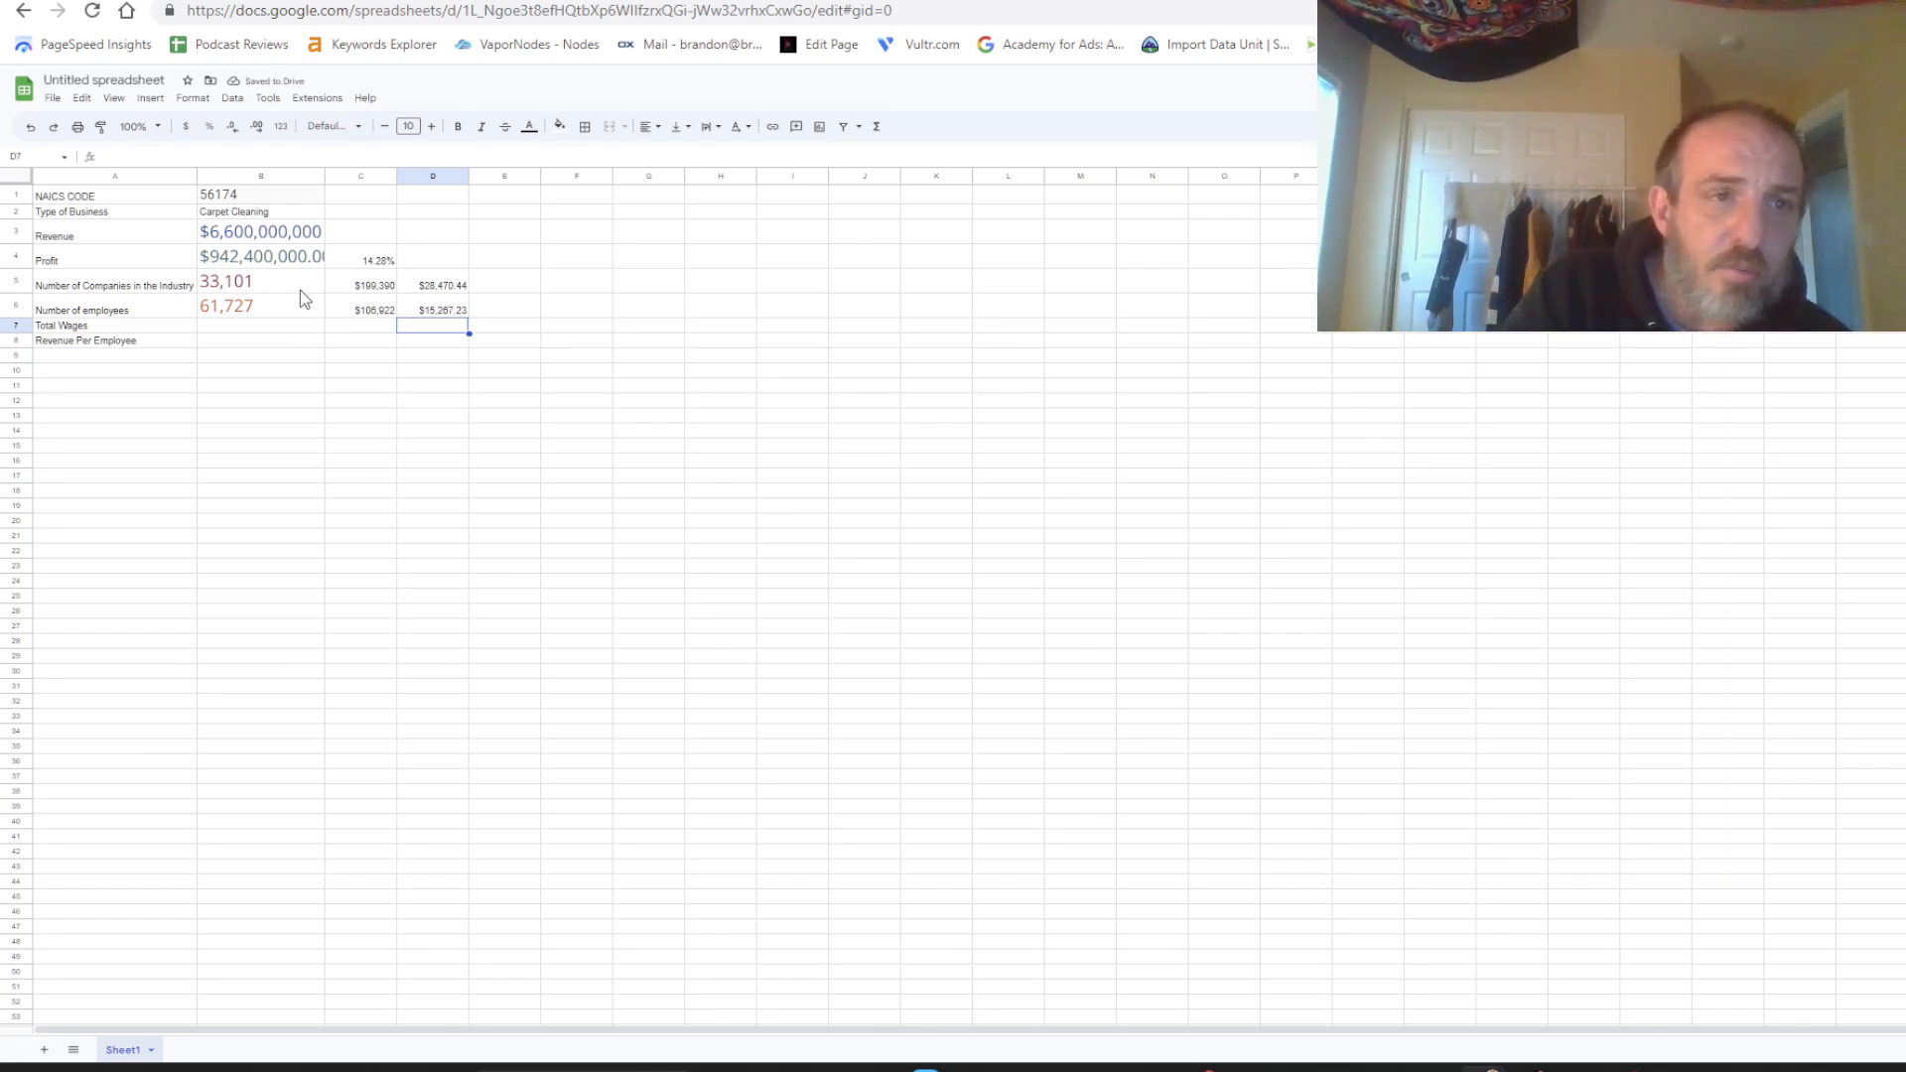
# Copy the wages figure $1.9BN from the IBISWorld report into B7 as the total wages.
pyautogui.click(287, 331)
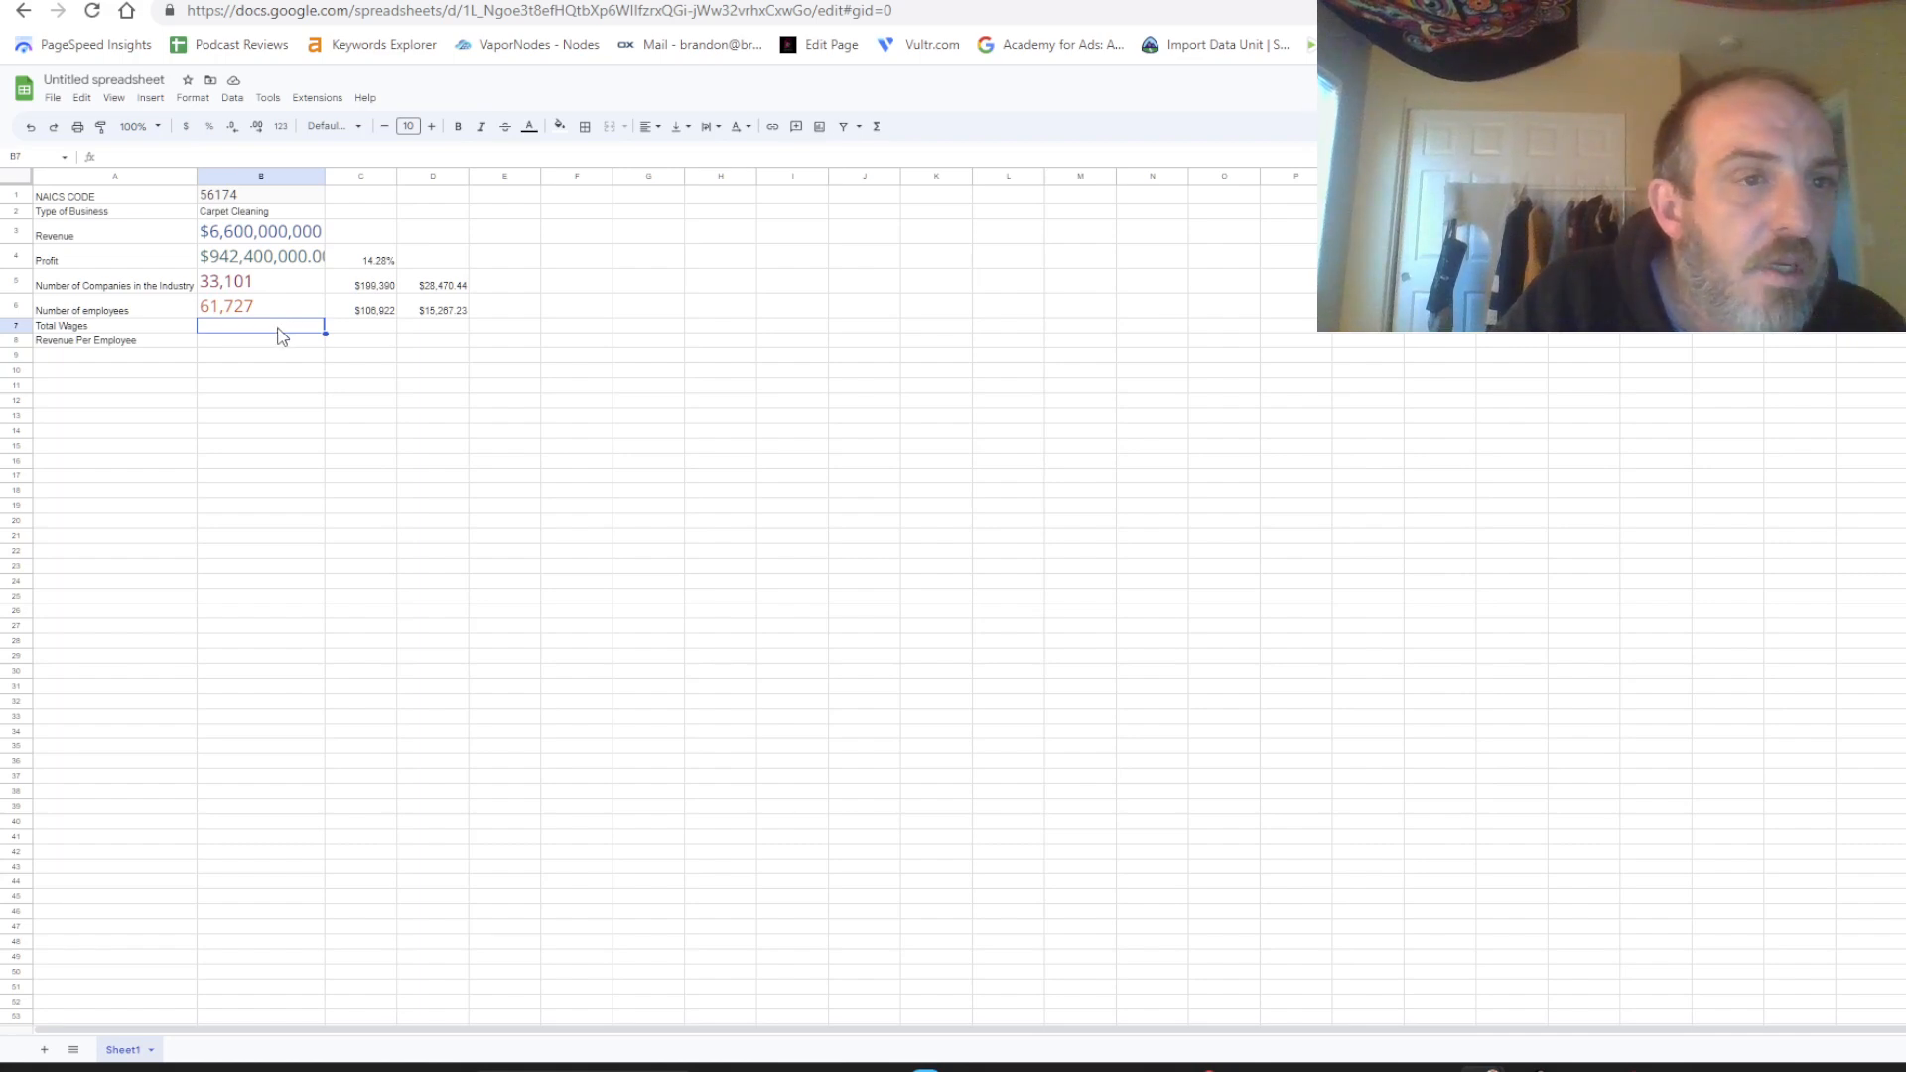
pyautogui.moveTo(1482, 1068)
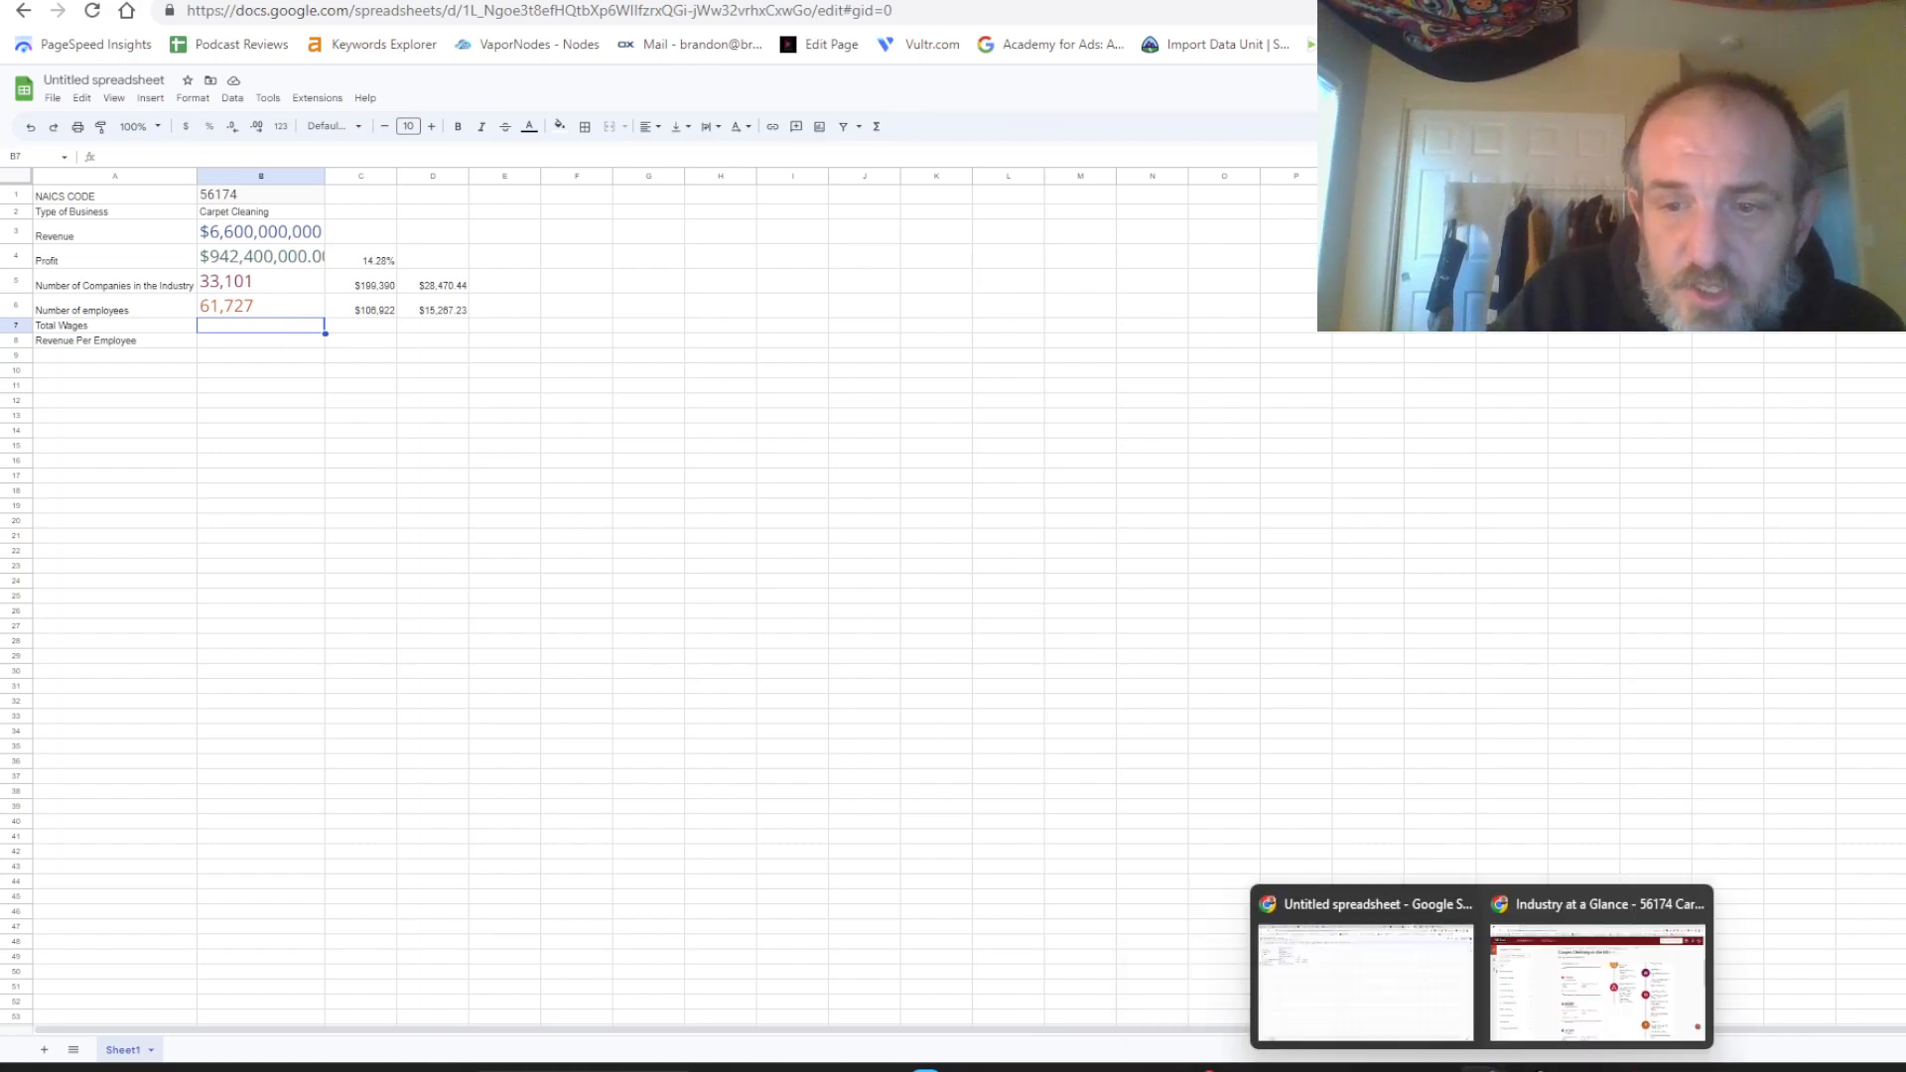
pyautogui.click(1524, 991)
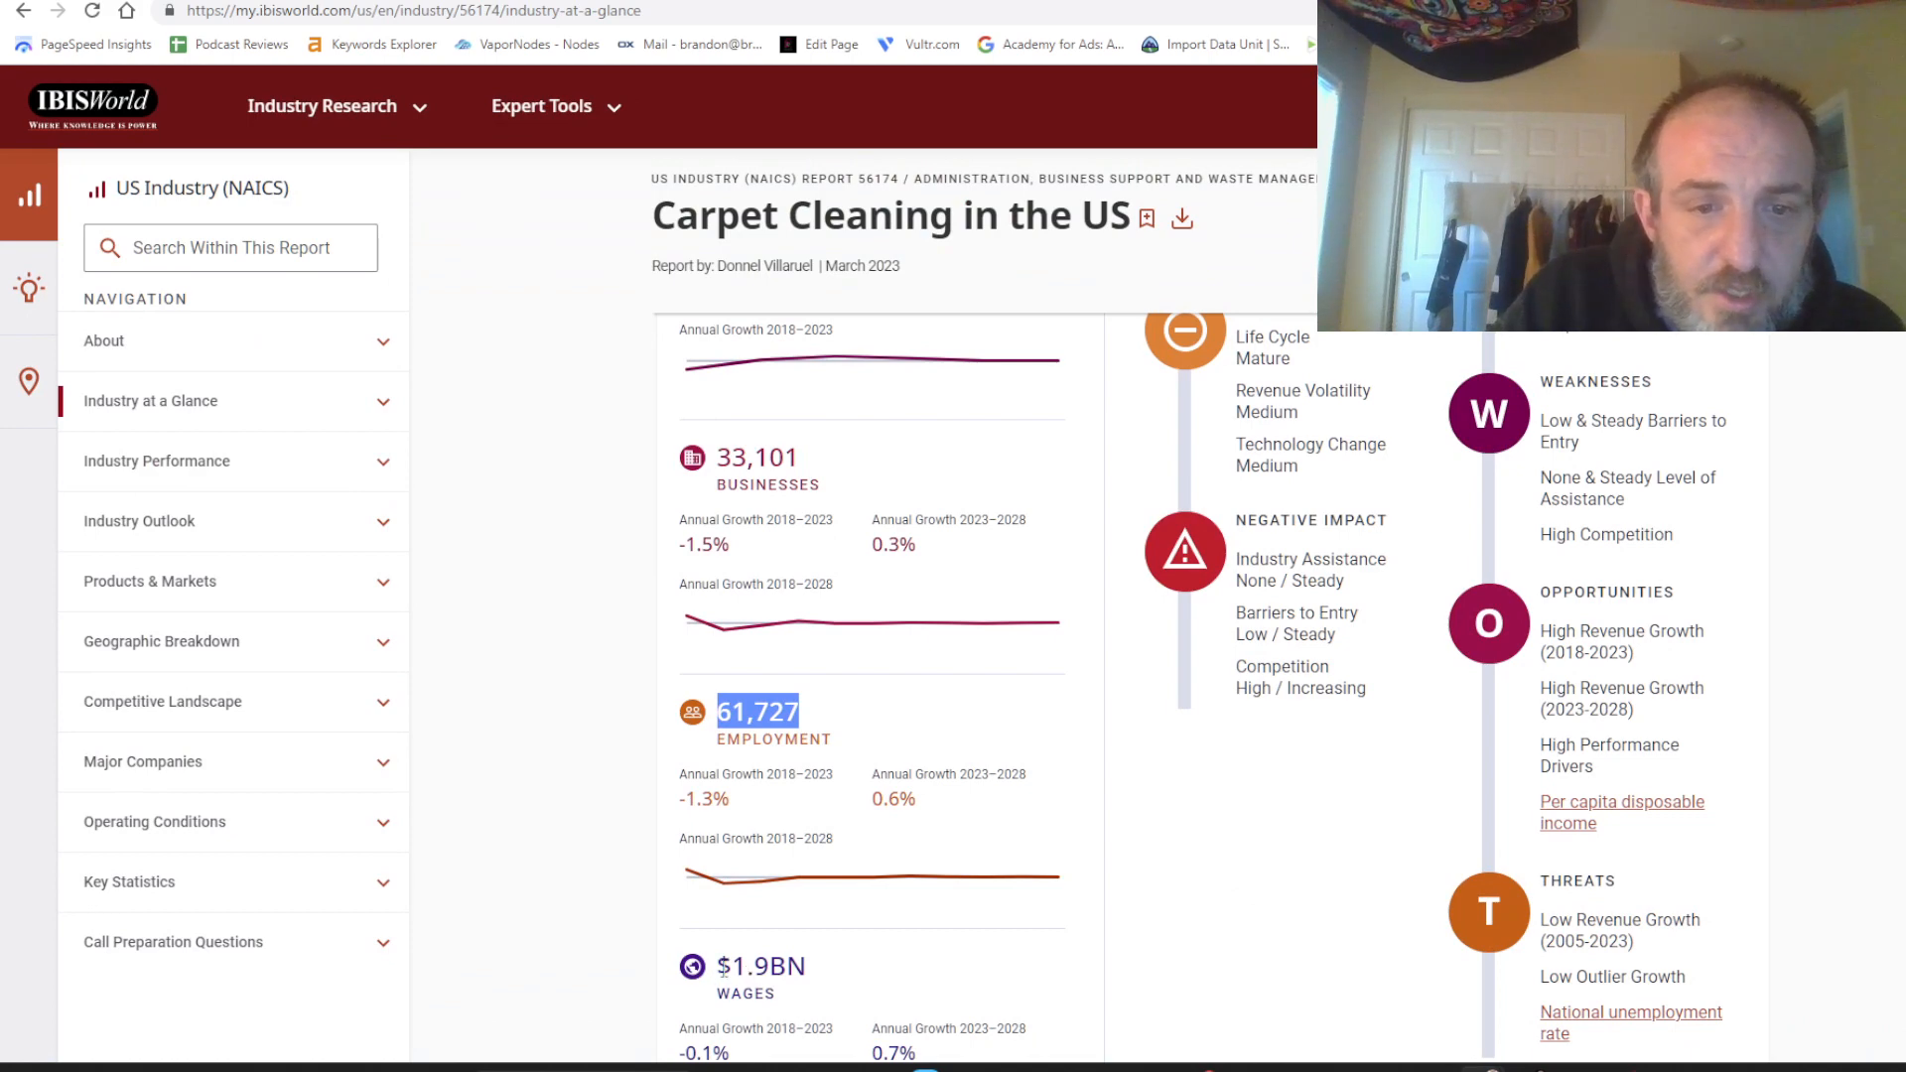
pyautogui.moveTo(716, 966); pyautogui.dragTo(824, 960)
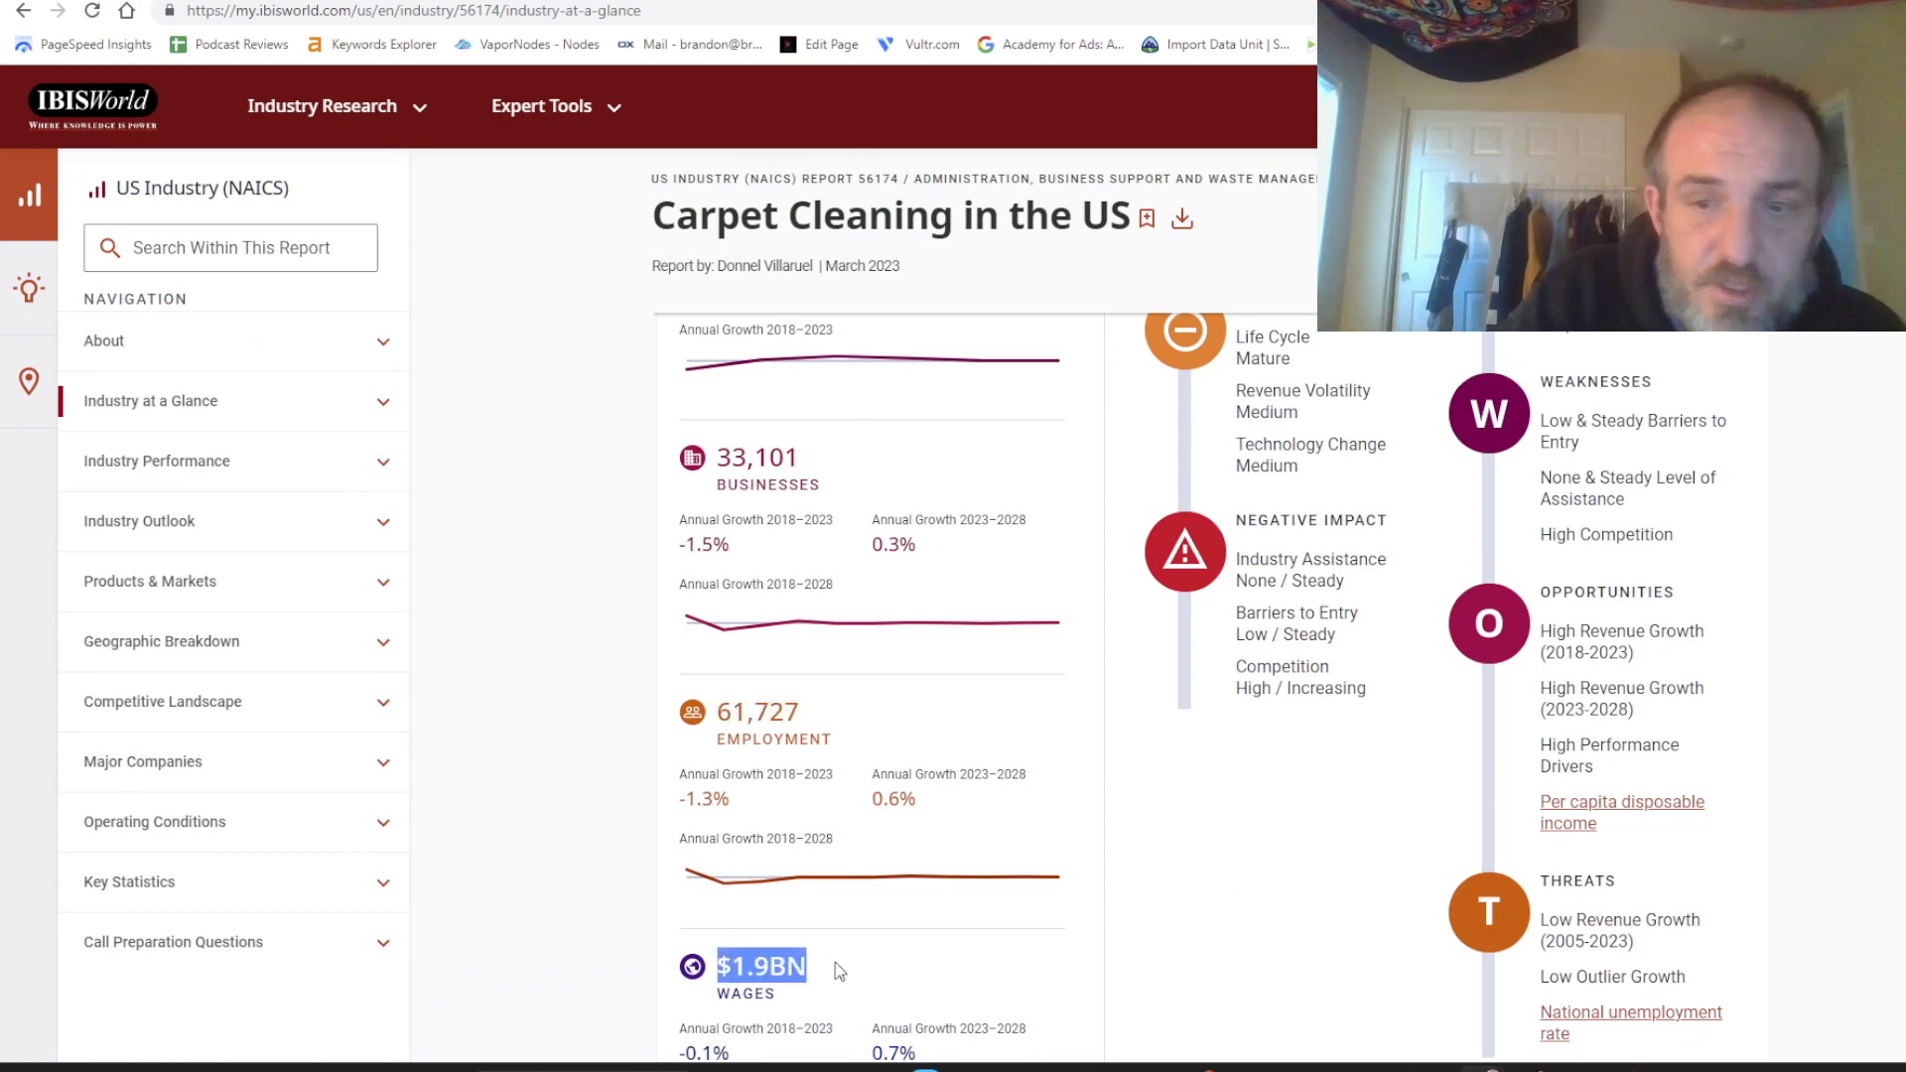
pyautogui.moveTo(1434, 1068)
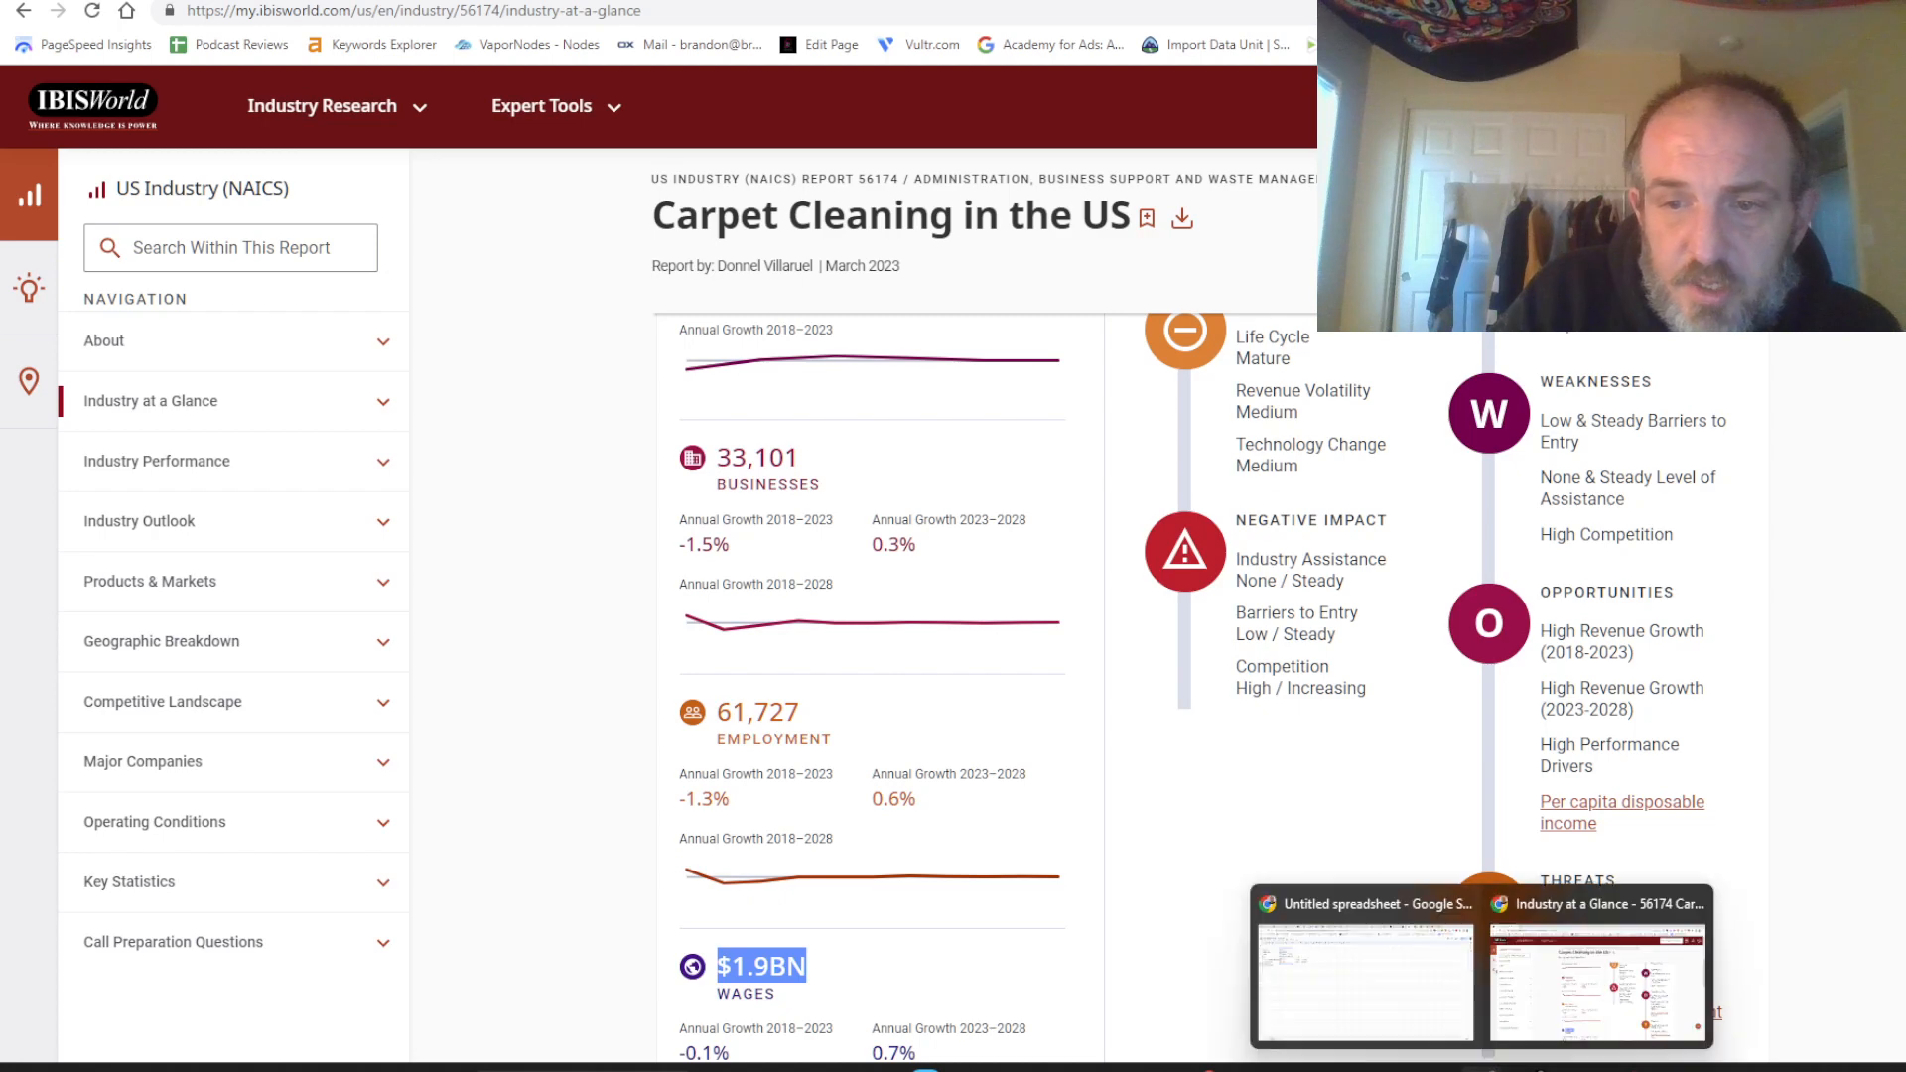
pyautogui.click(1440, 1012)
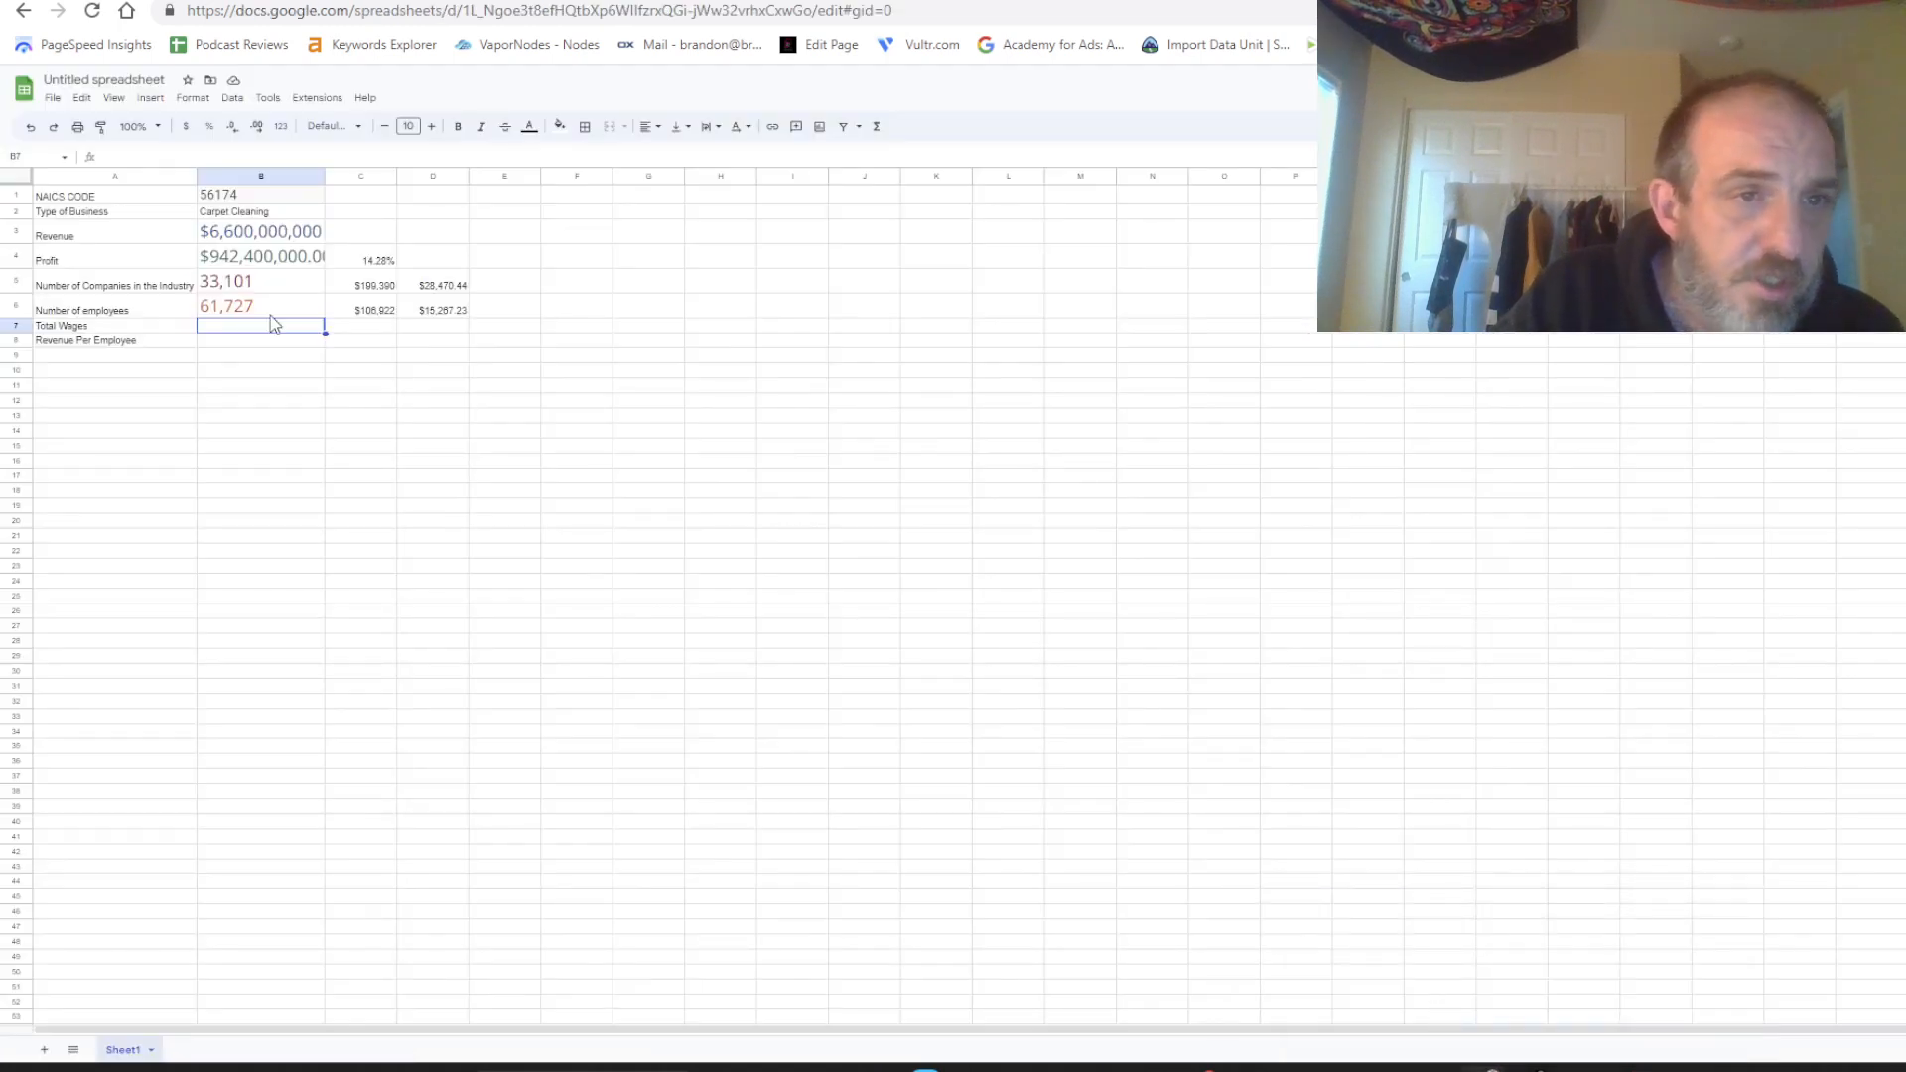
pyautogui.write('$1.9BN')
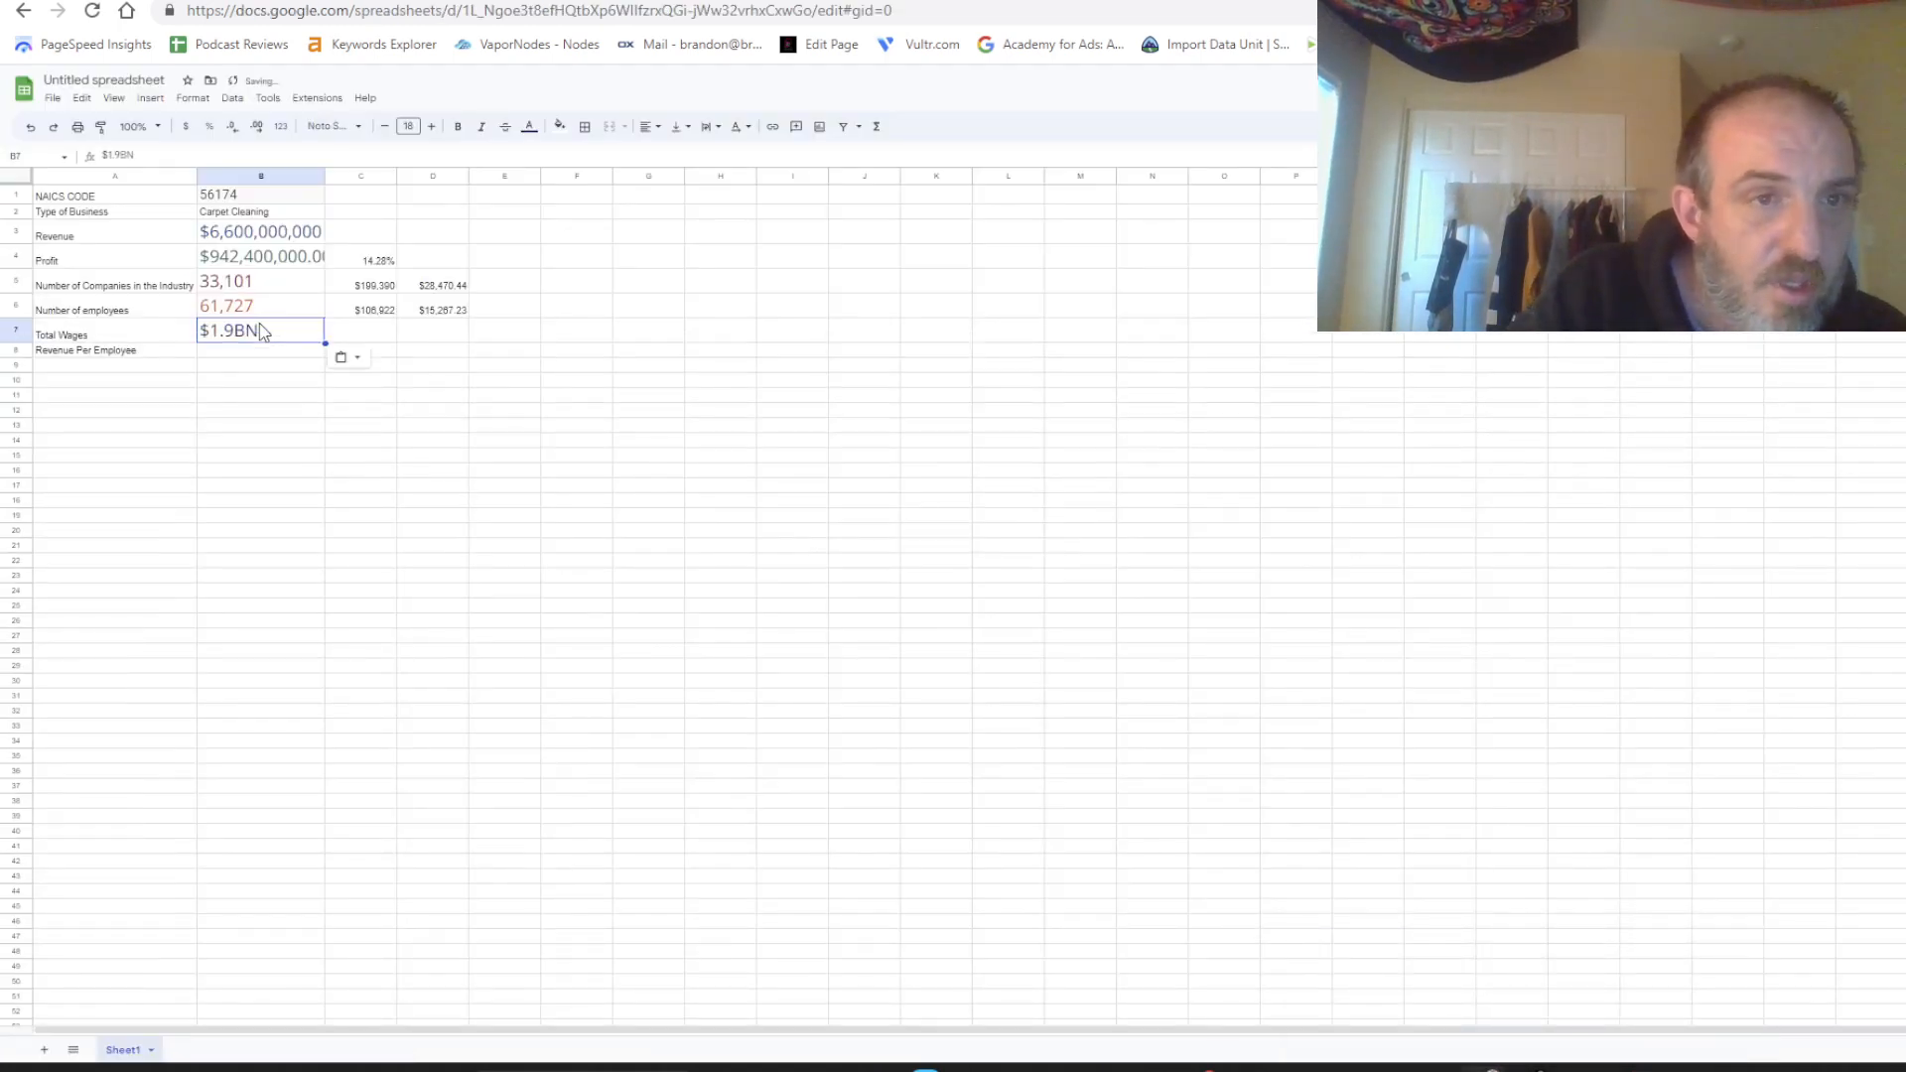
# Enter the formula =B3/B6 in B8 to calculate the revenue per employee.
pyautogui.click(279, 367)
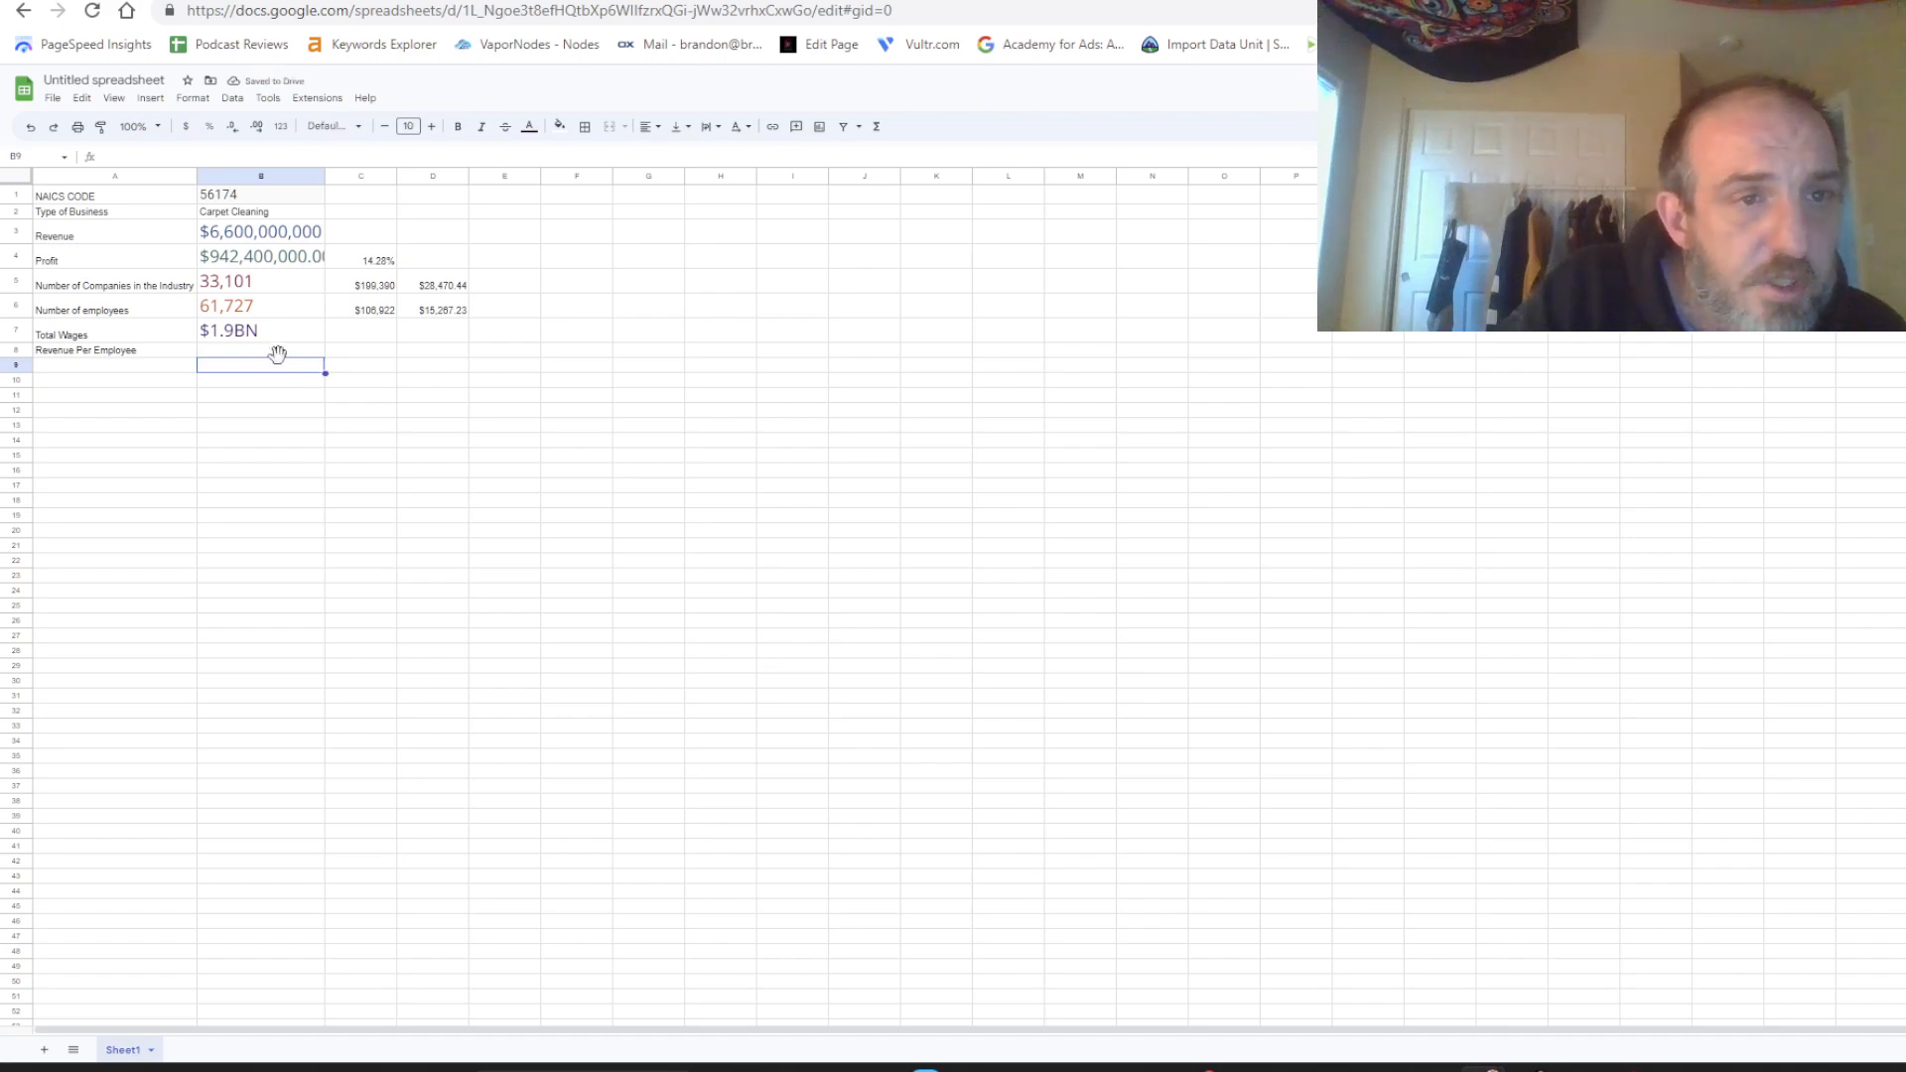
pyautogui.click(277, 352)
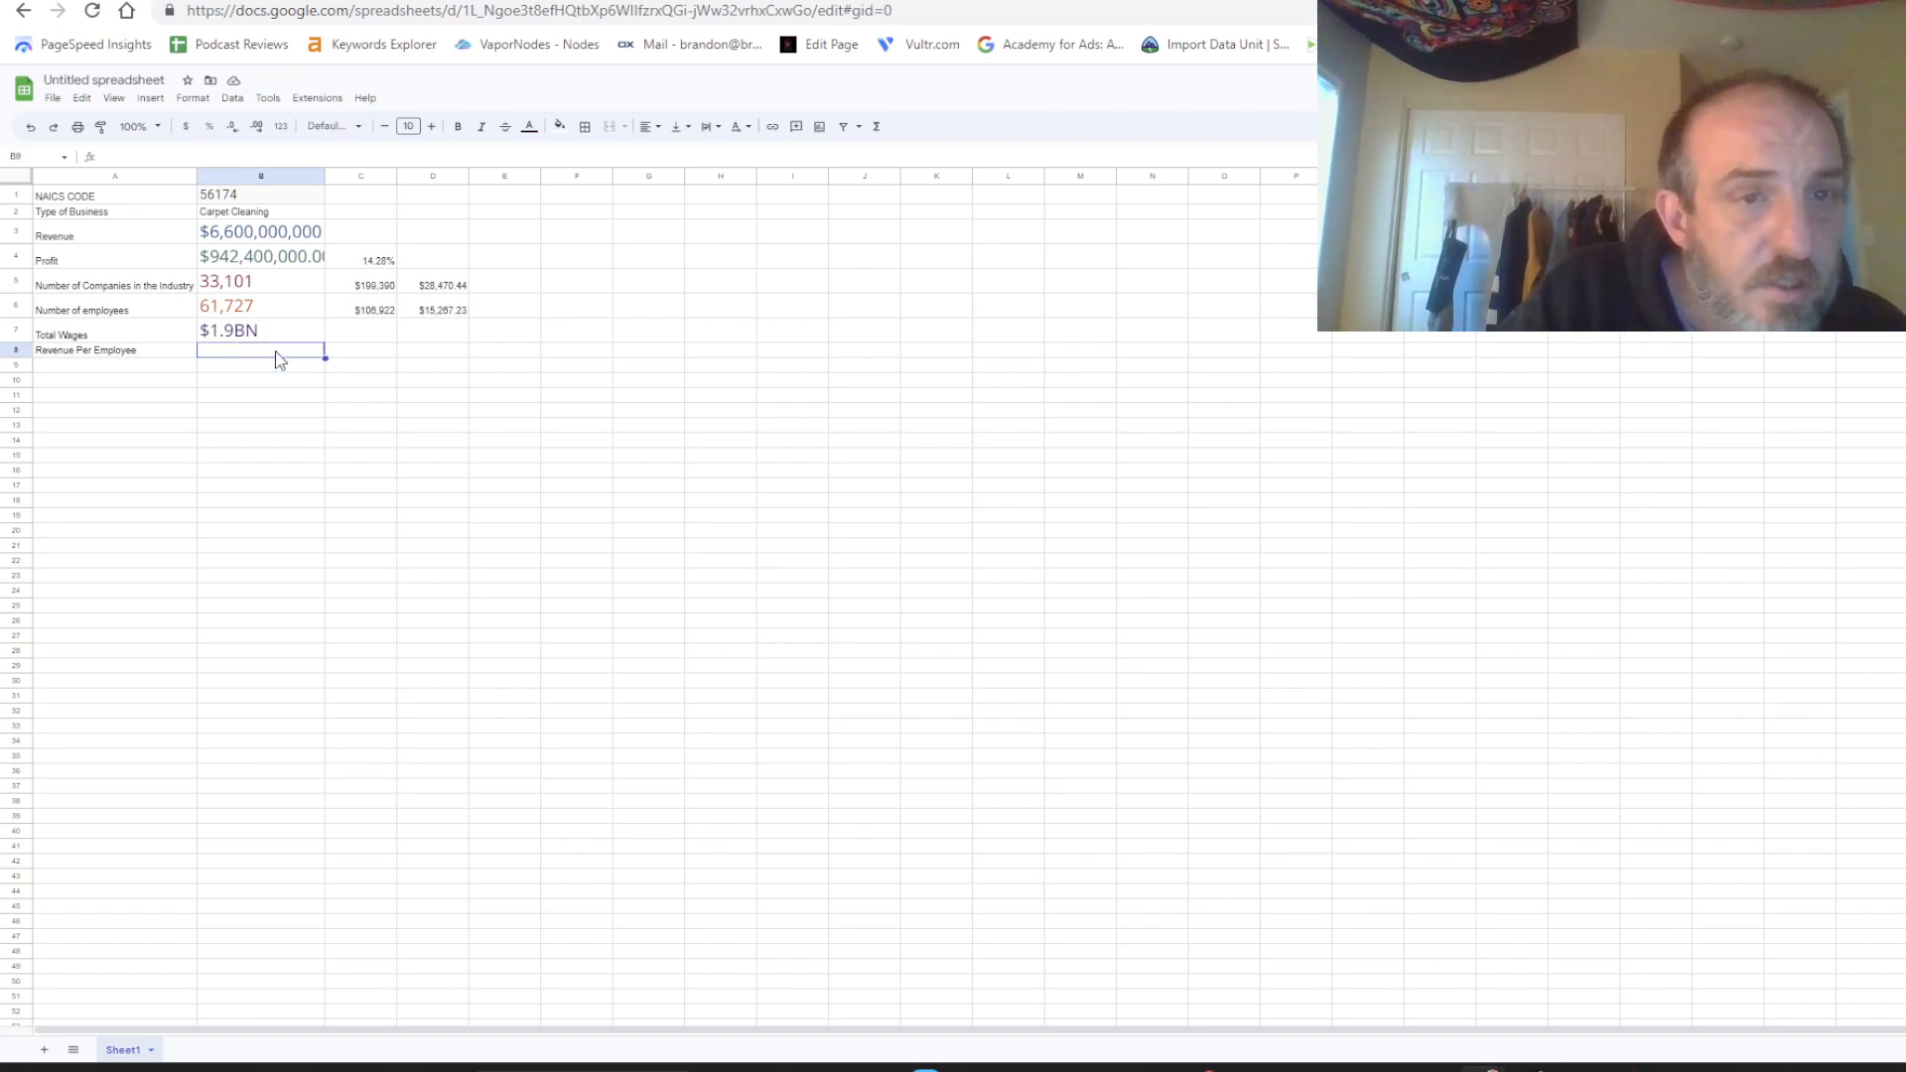
pyautogui.write('=')
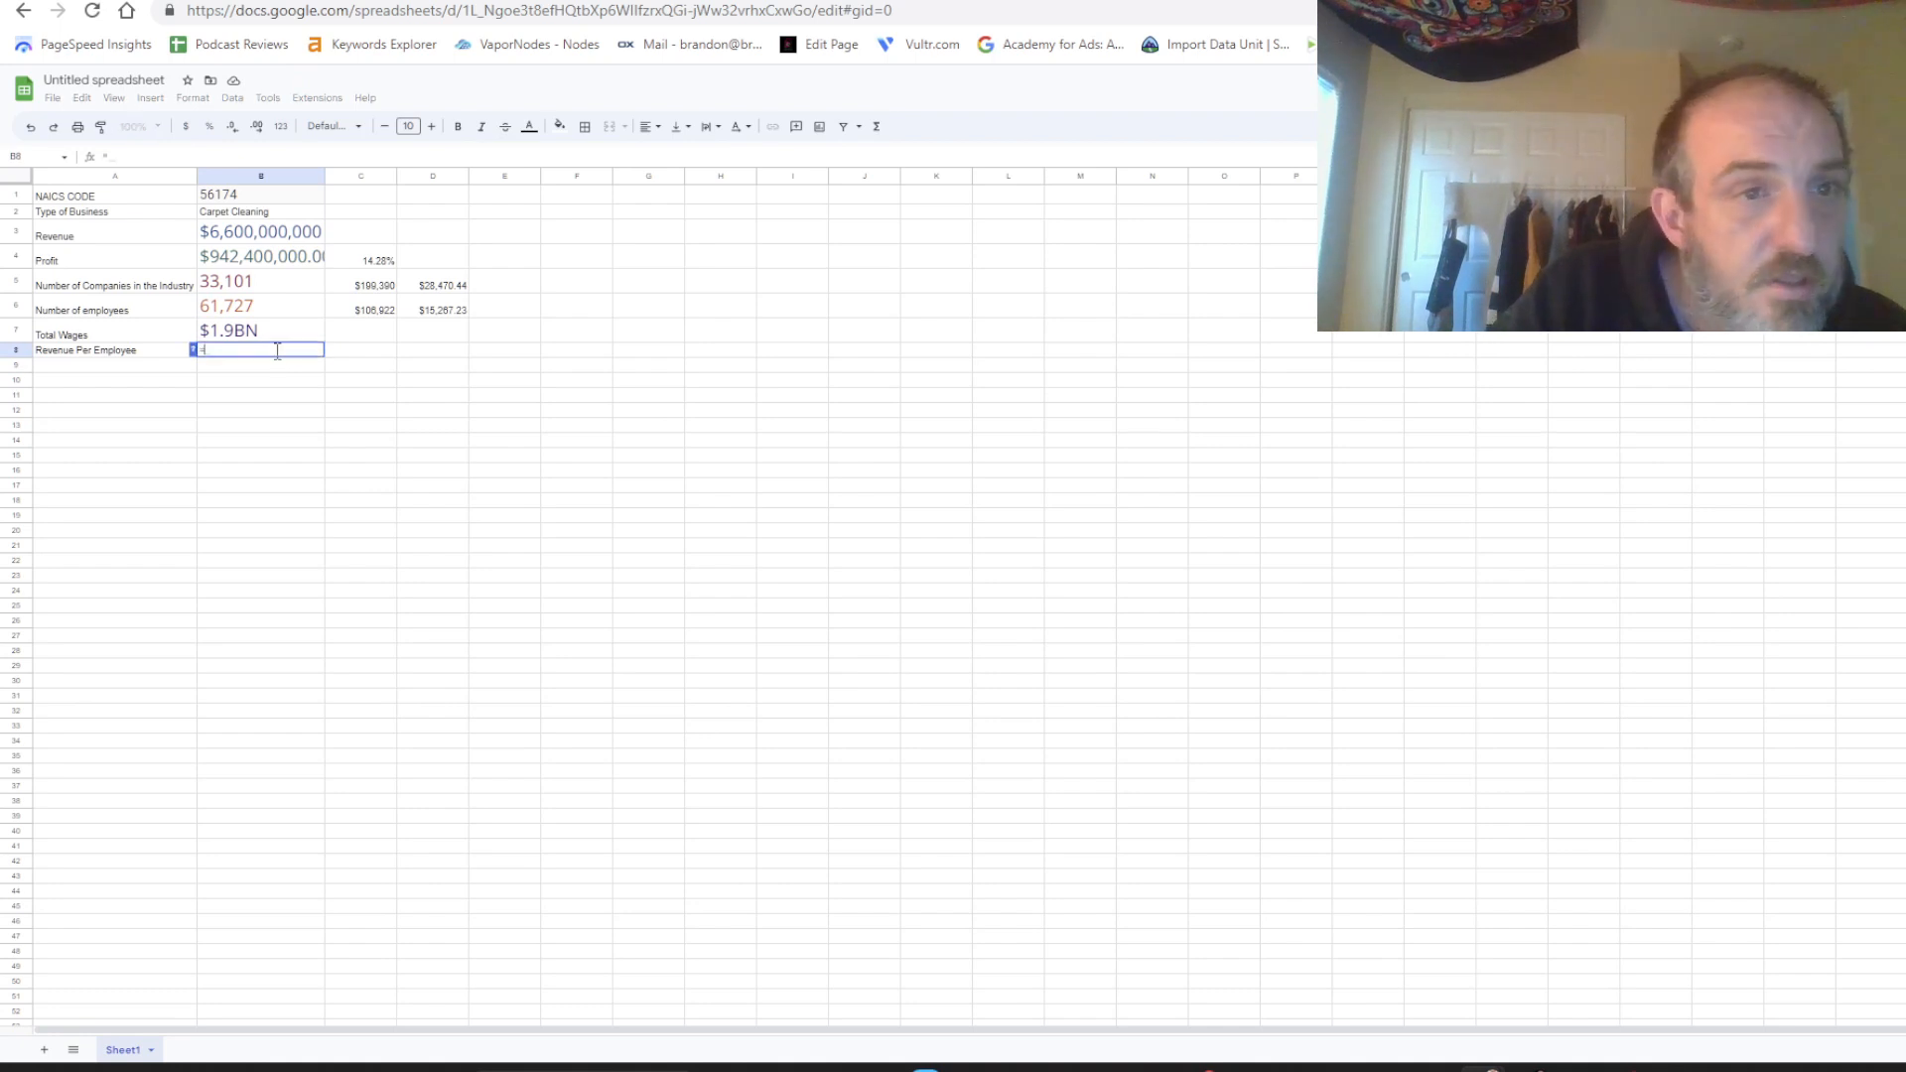
pyautogui.click(256, 238)
pyautogui.write('/')
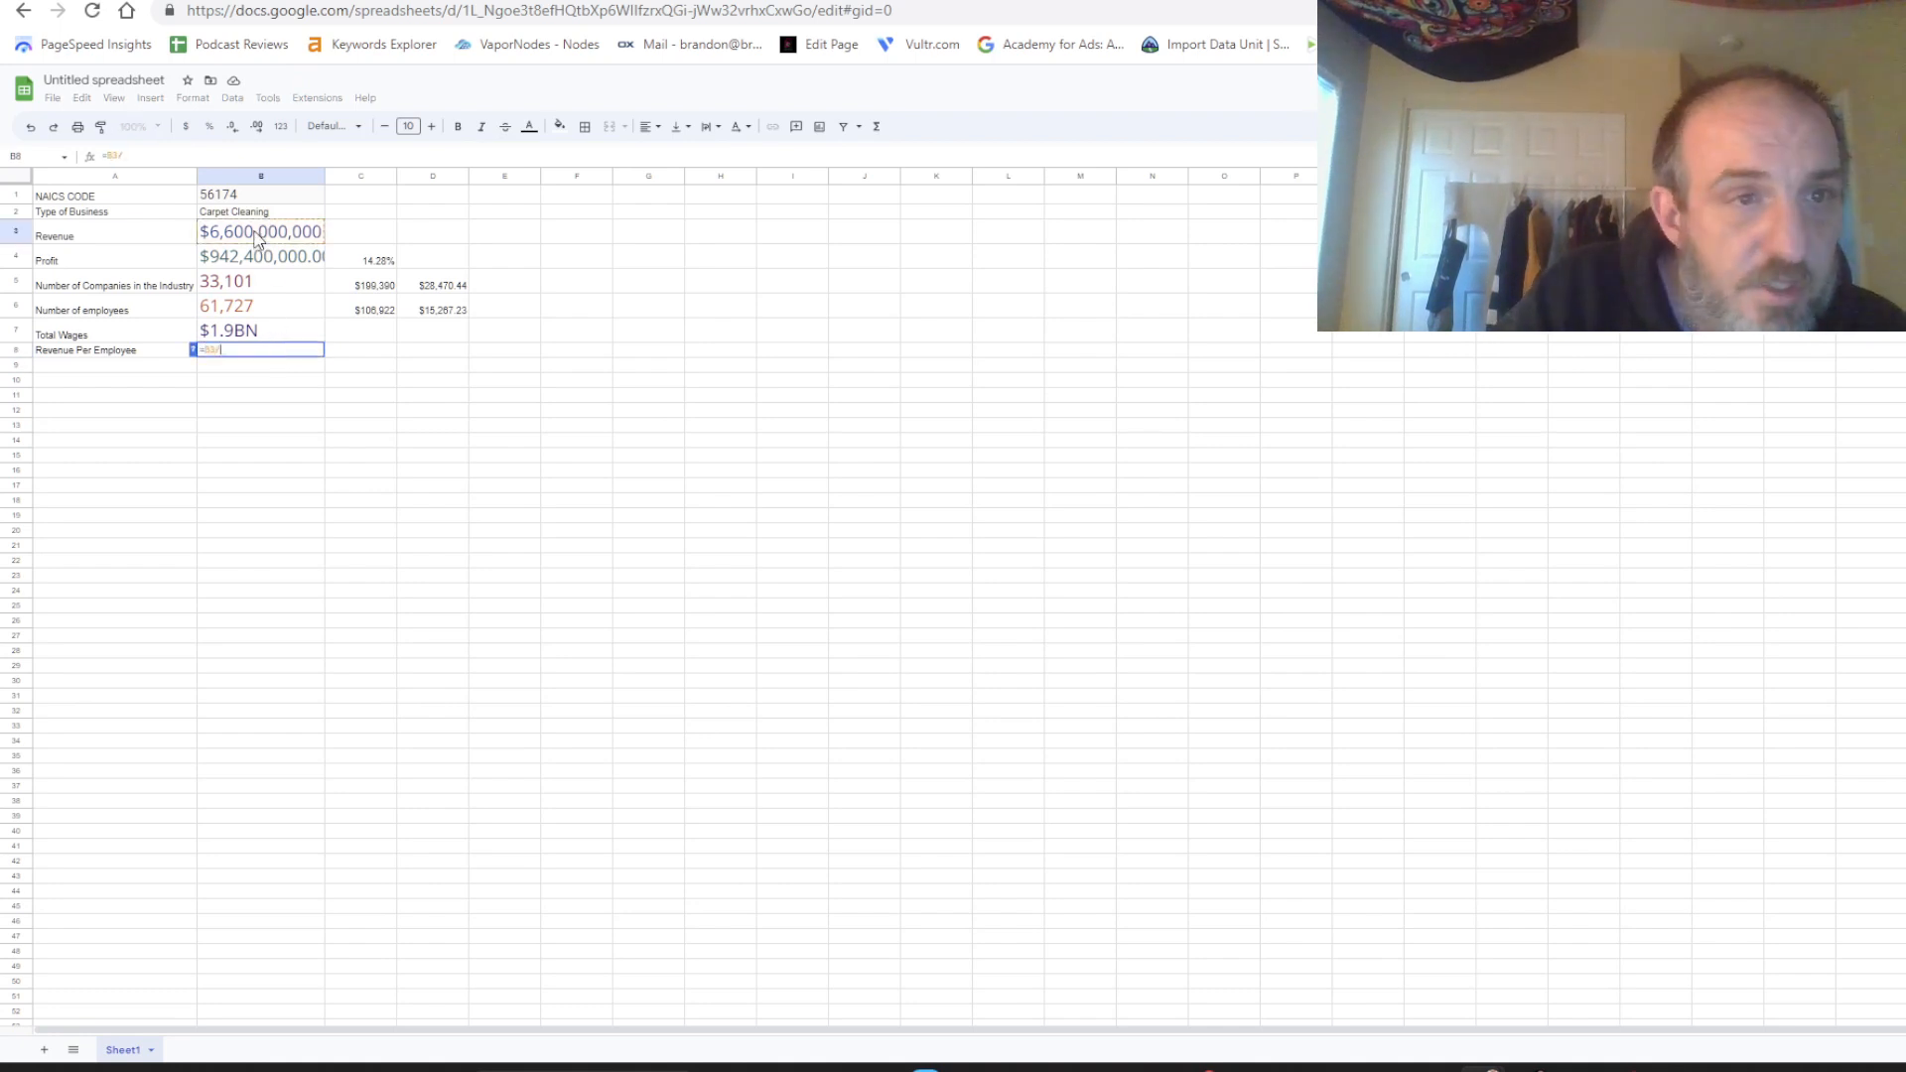
pyautogui.click(256, 314)
pyautogui.press('Return')
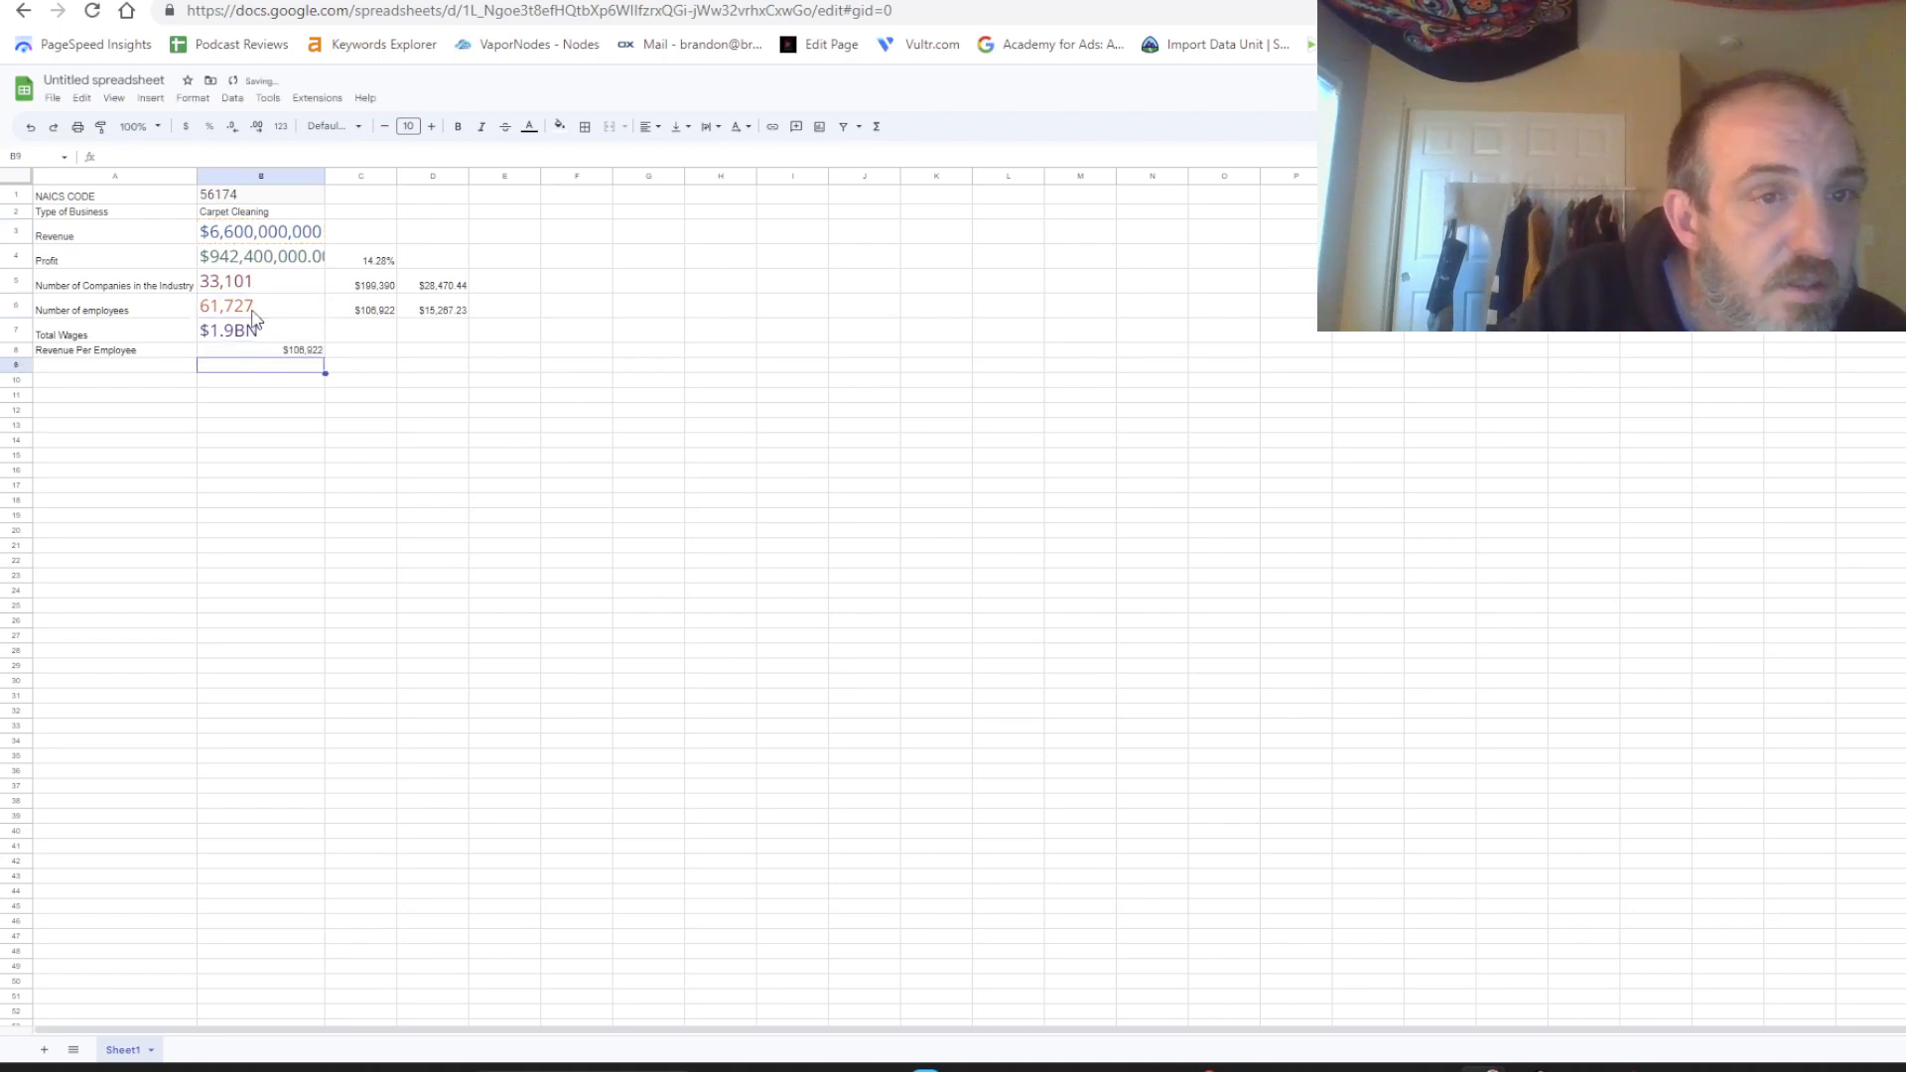
# Switch to the IBISWorld report and review its Industry at a Glance page, including key figures, major players, service segmentation, key trends and executive summary.
pyautogui.click(356, 288)
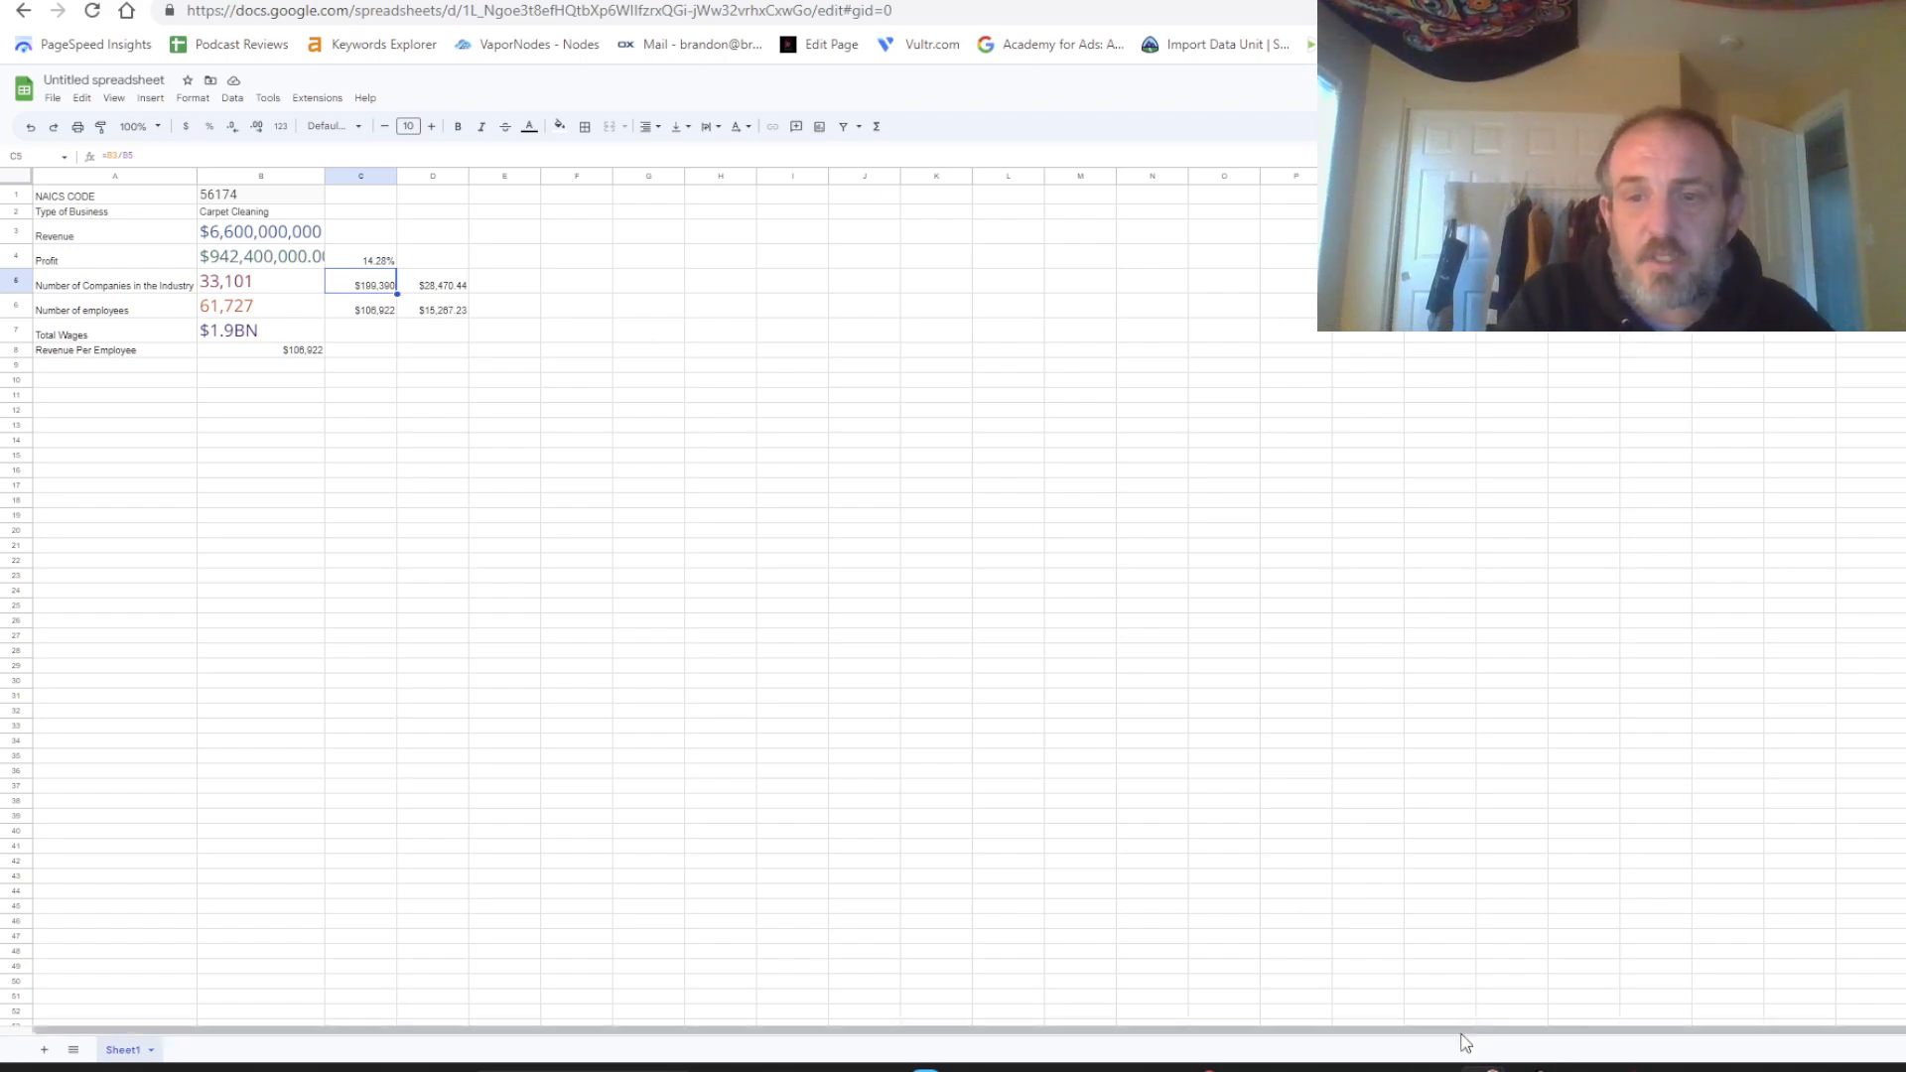
pyautogui.moveTo(1482, 1042)
pyautogui.click(1548, 992)
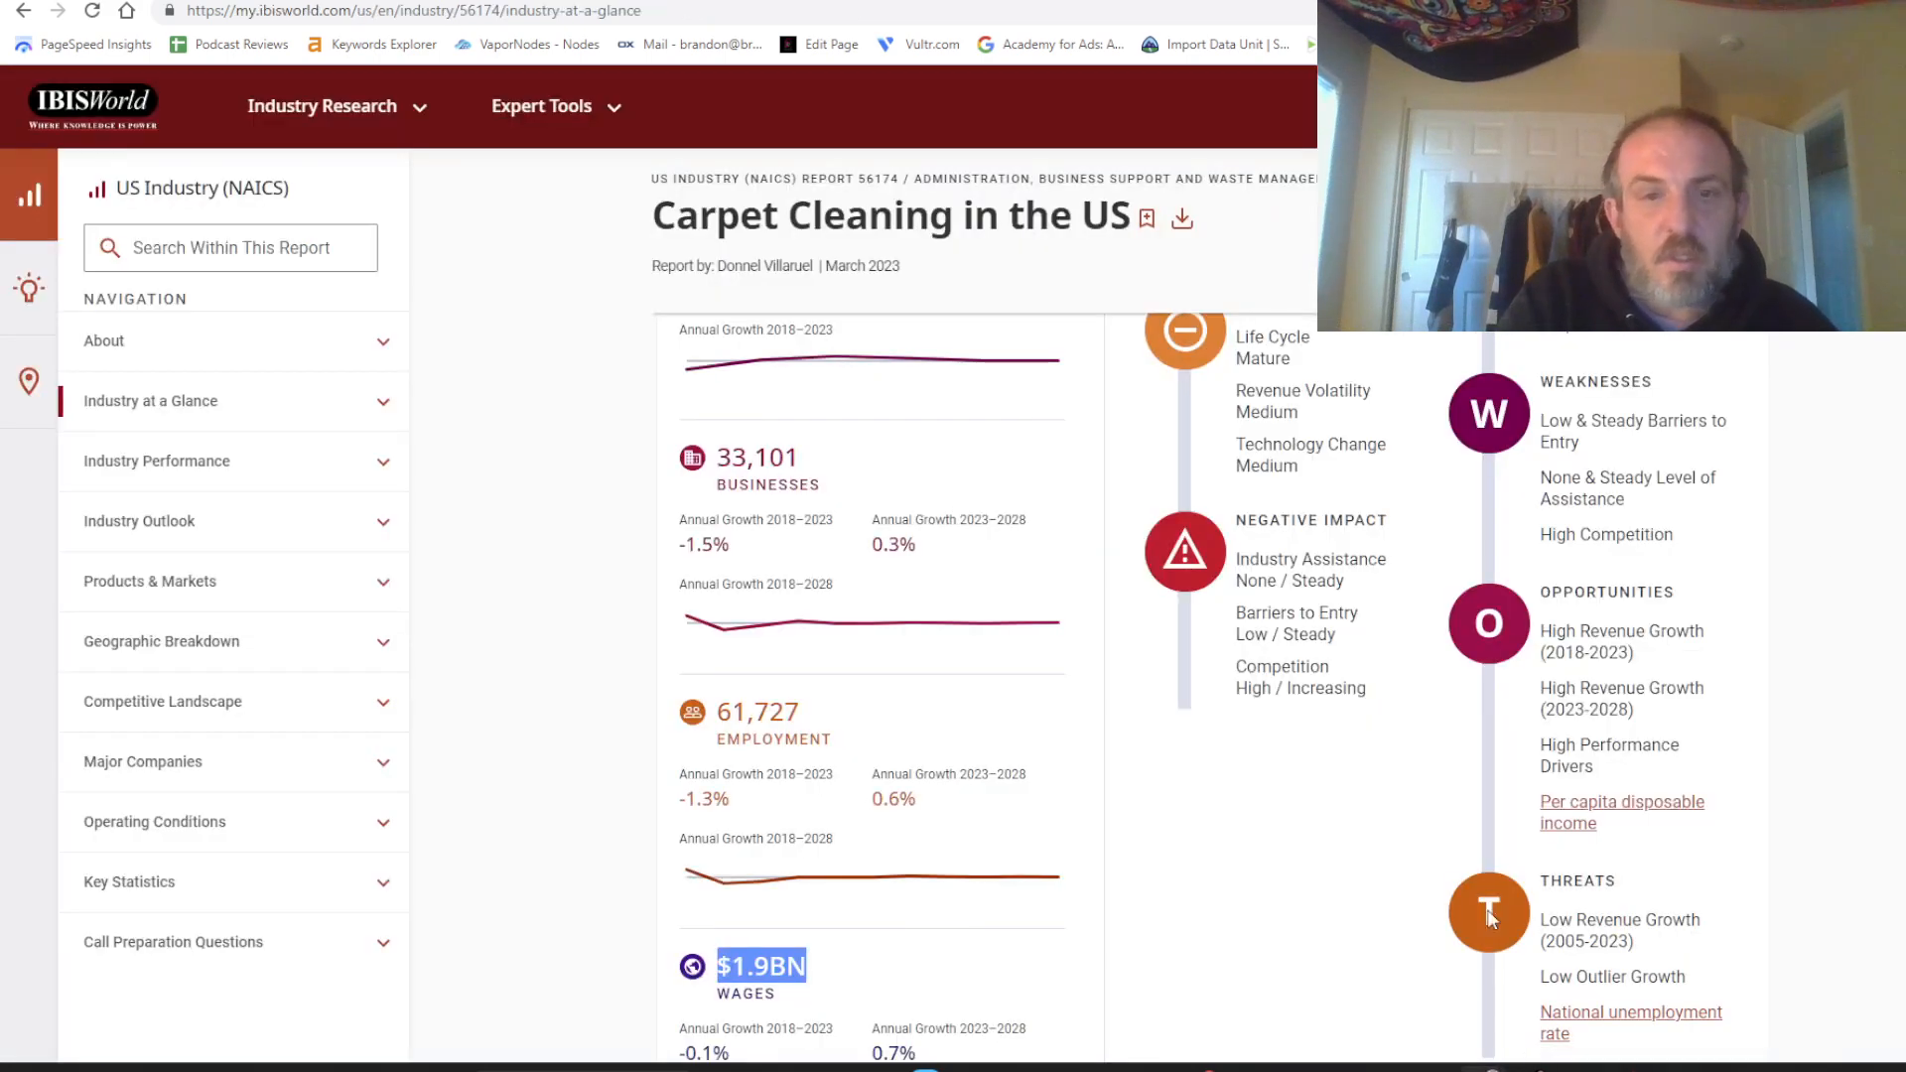
pyautogui.scroll(5, 992, 684)
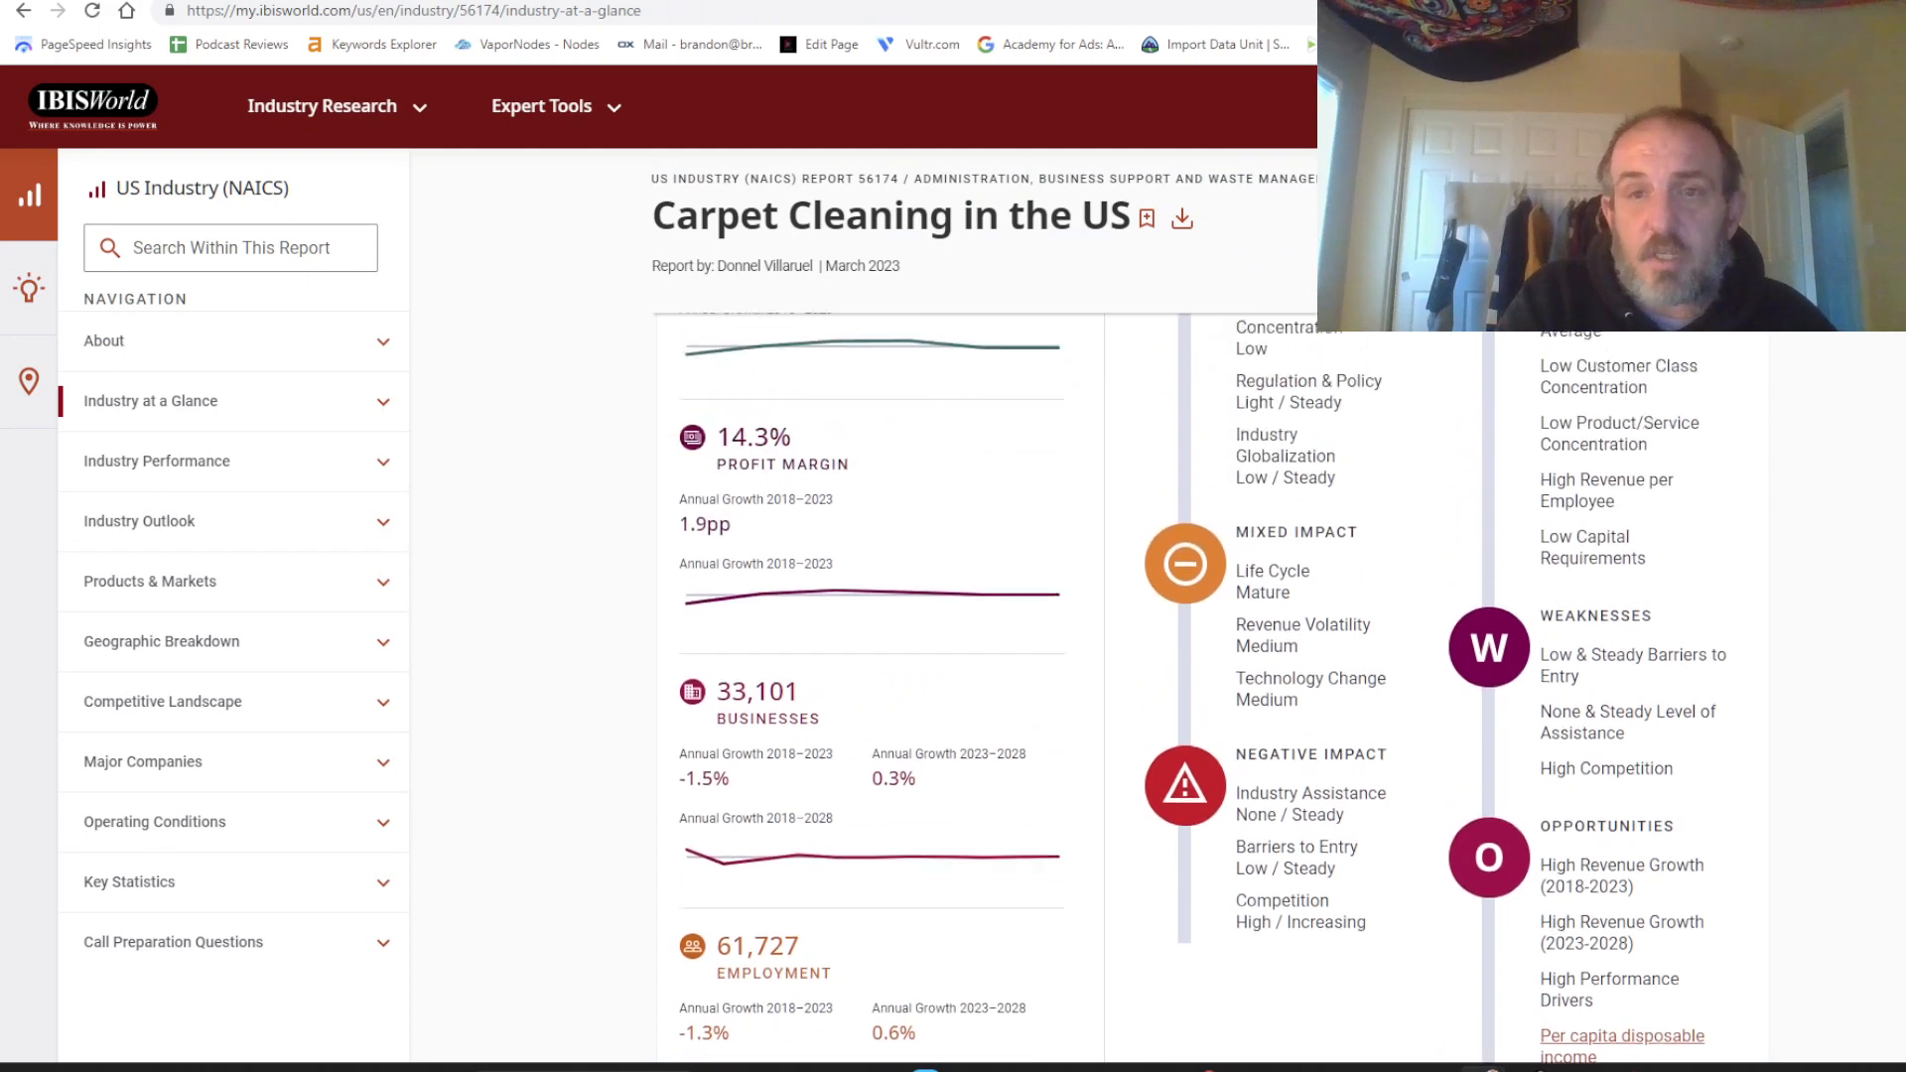
pyautogui.scroll(-1, 993, 685)
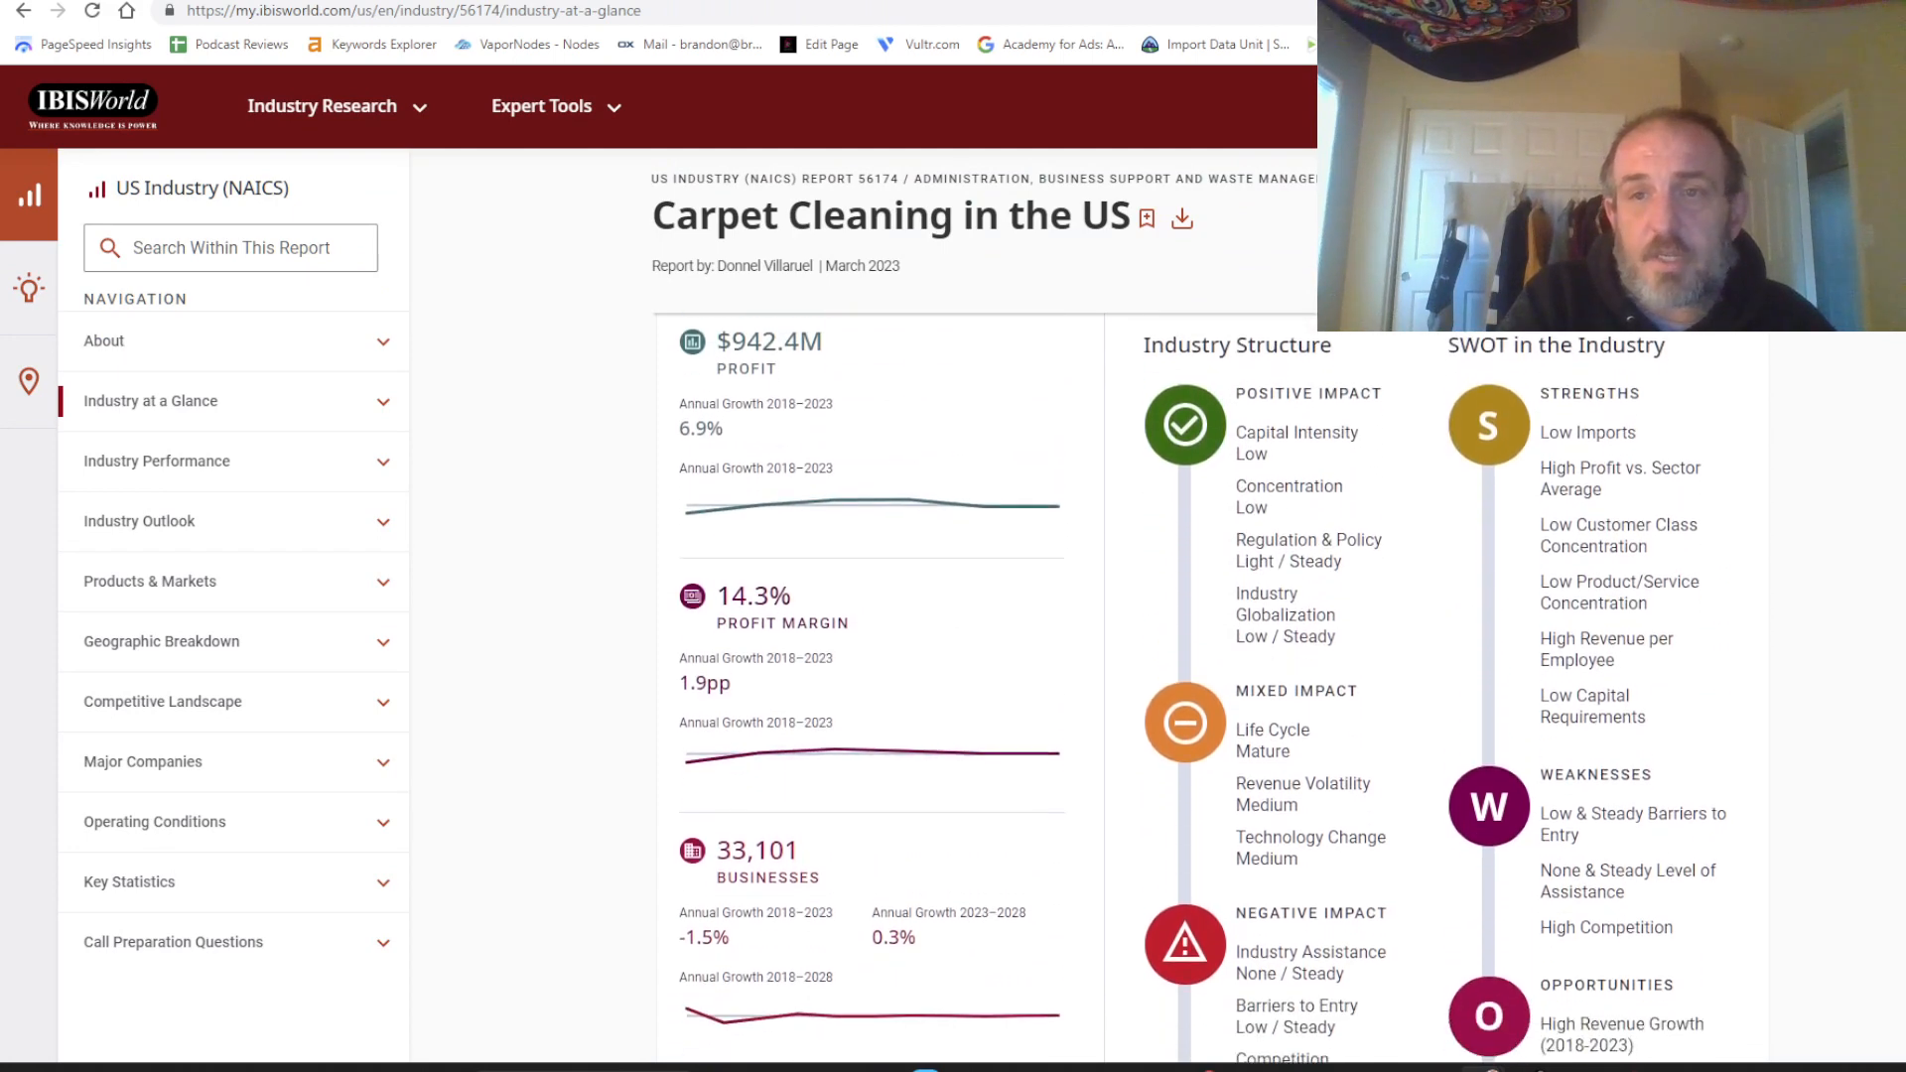
pyautogui.scroll(-7, 992, 685)
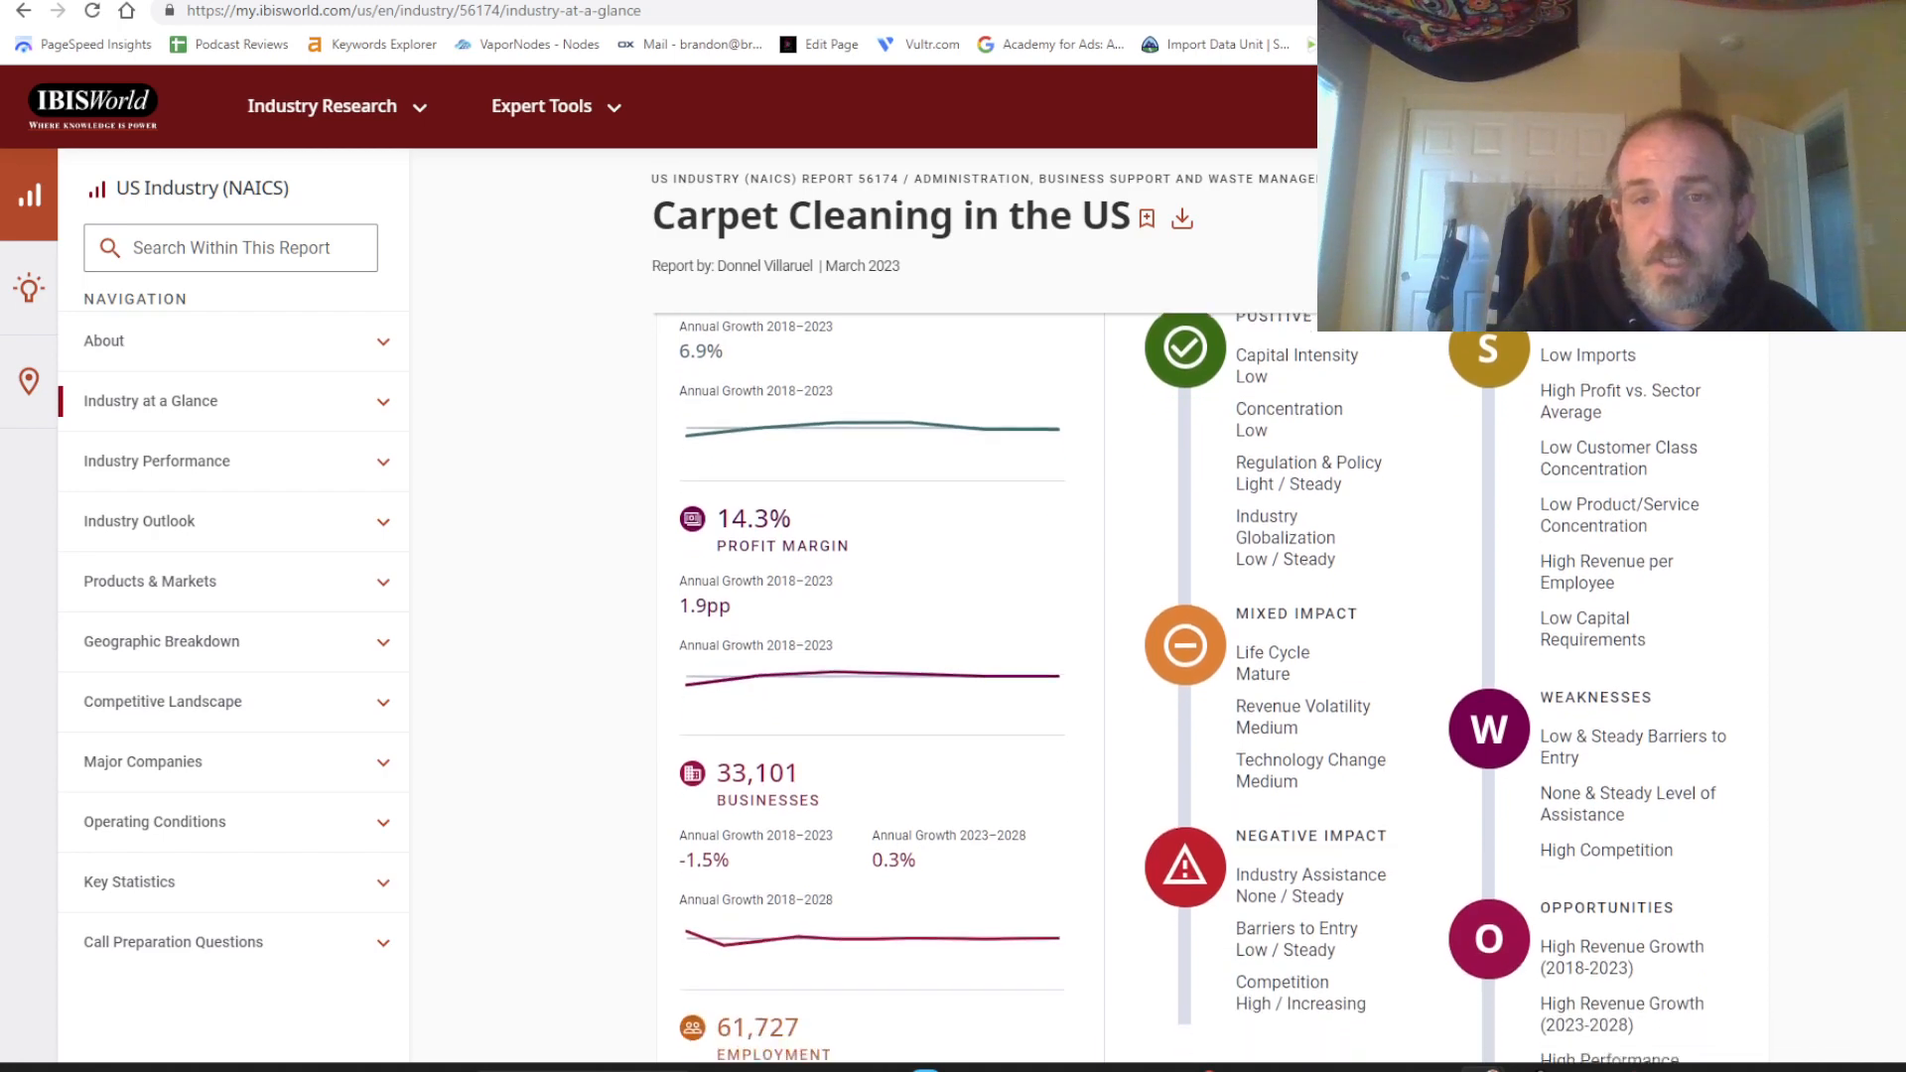
pyautogui.scroll(-2, 993, 685)
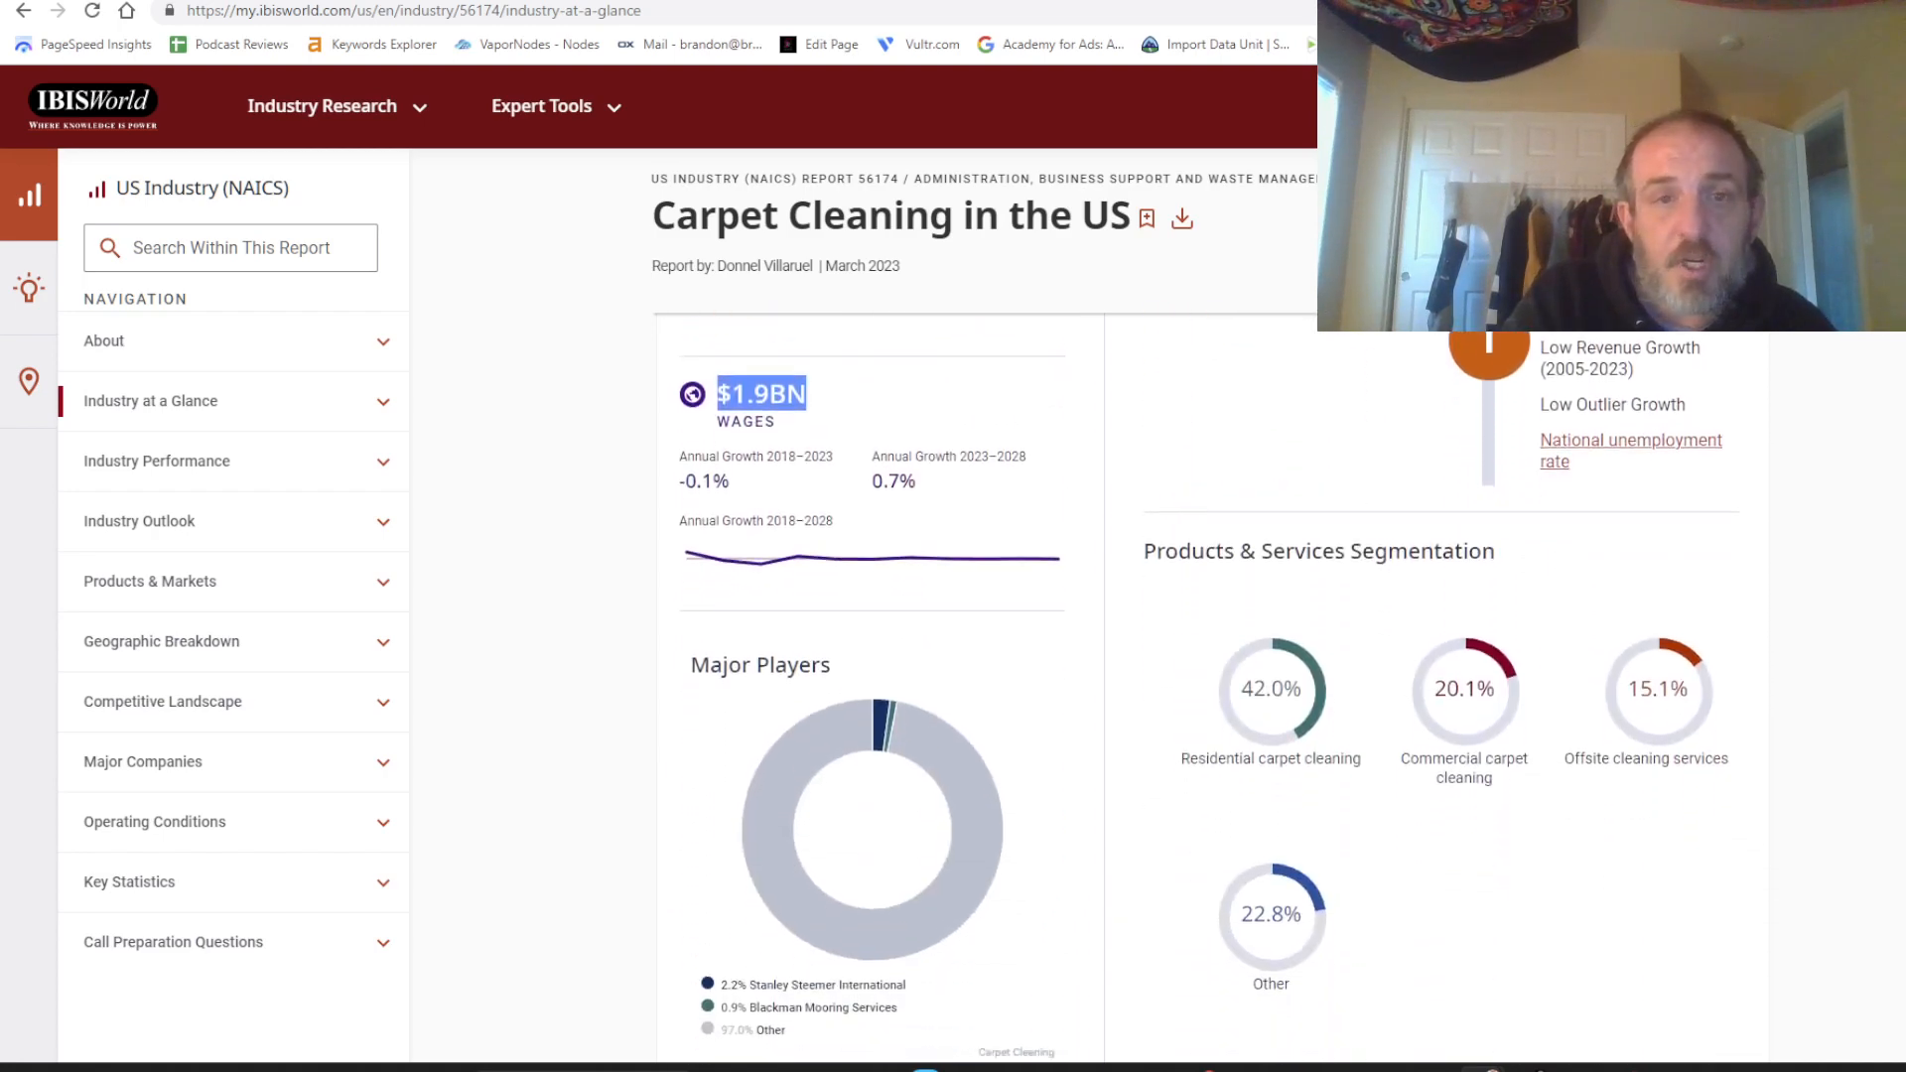
pyautogui.scroll(-1, 993, 685)
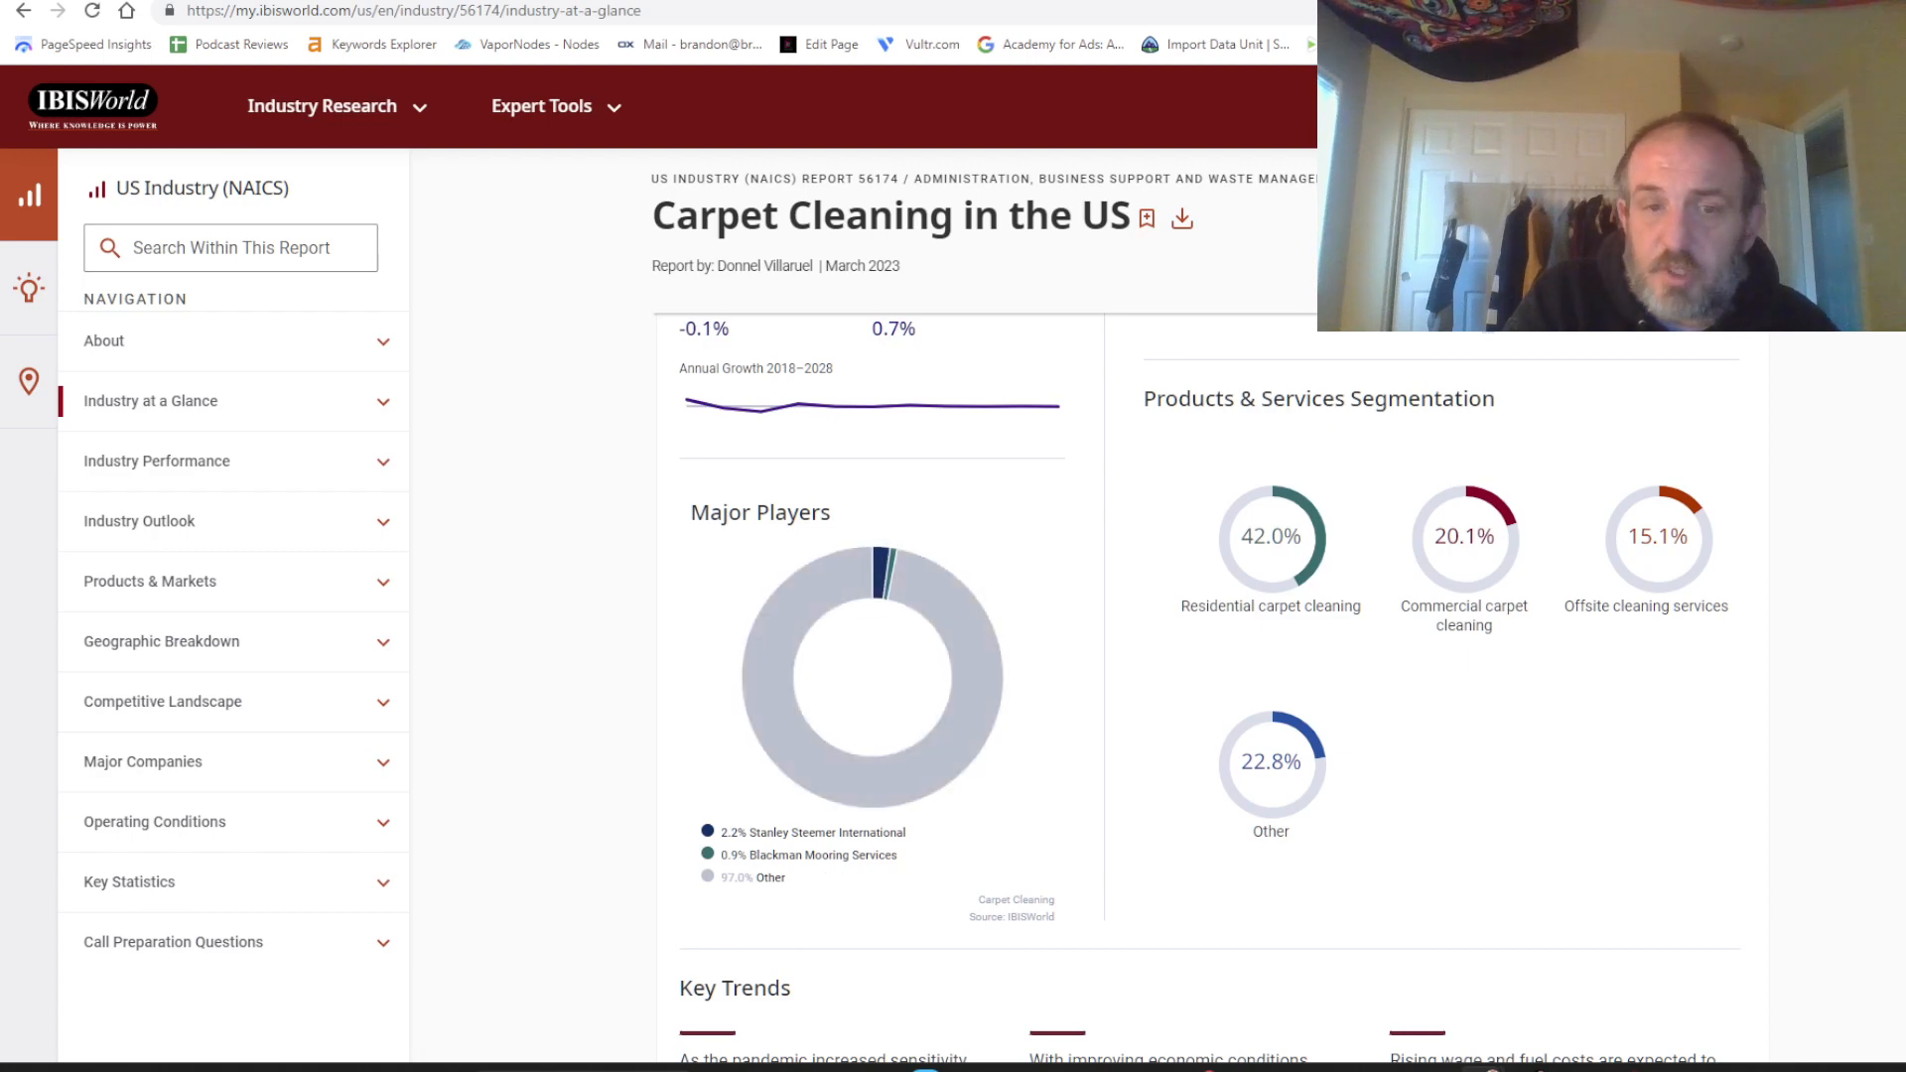
pyautogui.scroll(-6, 1209, 688)
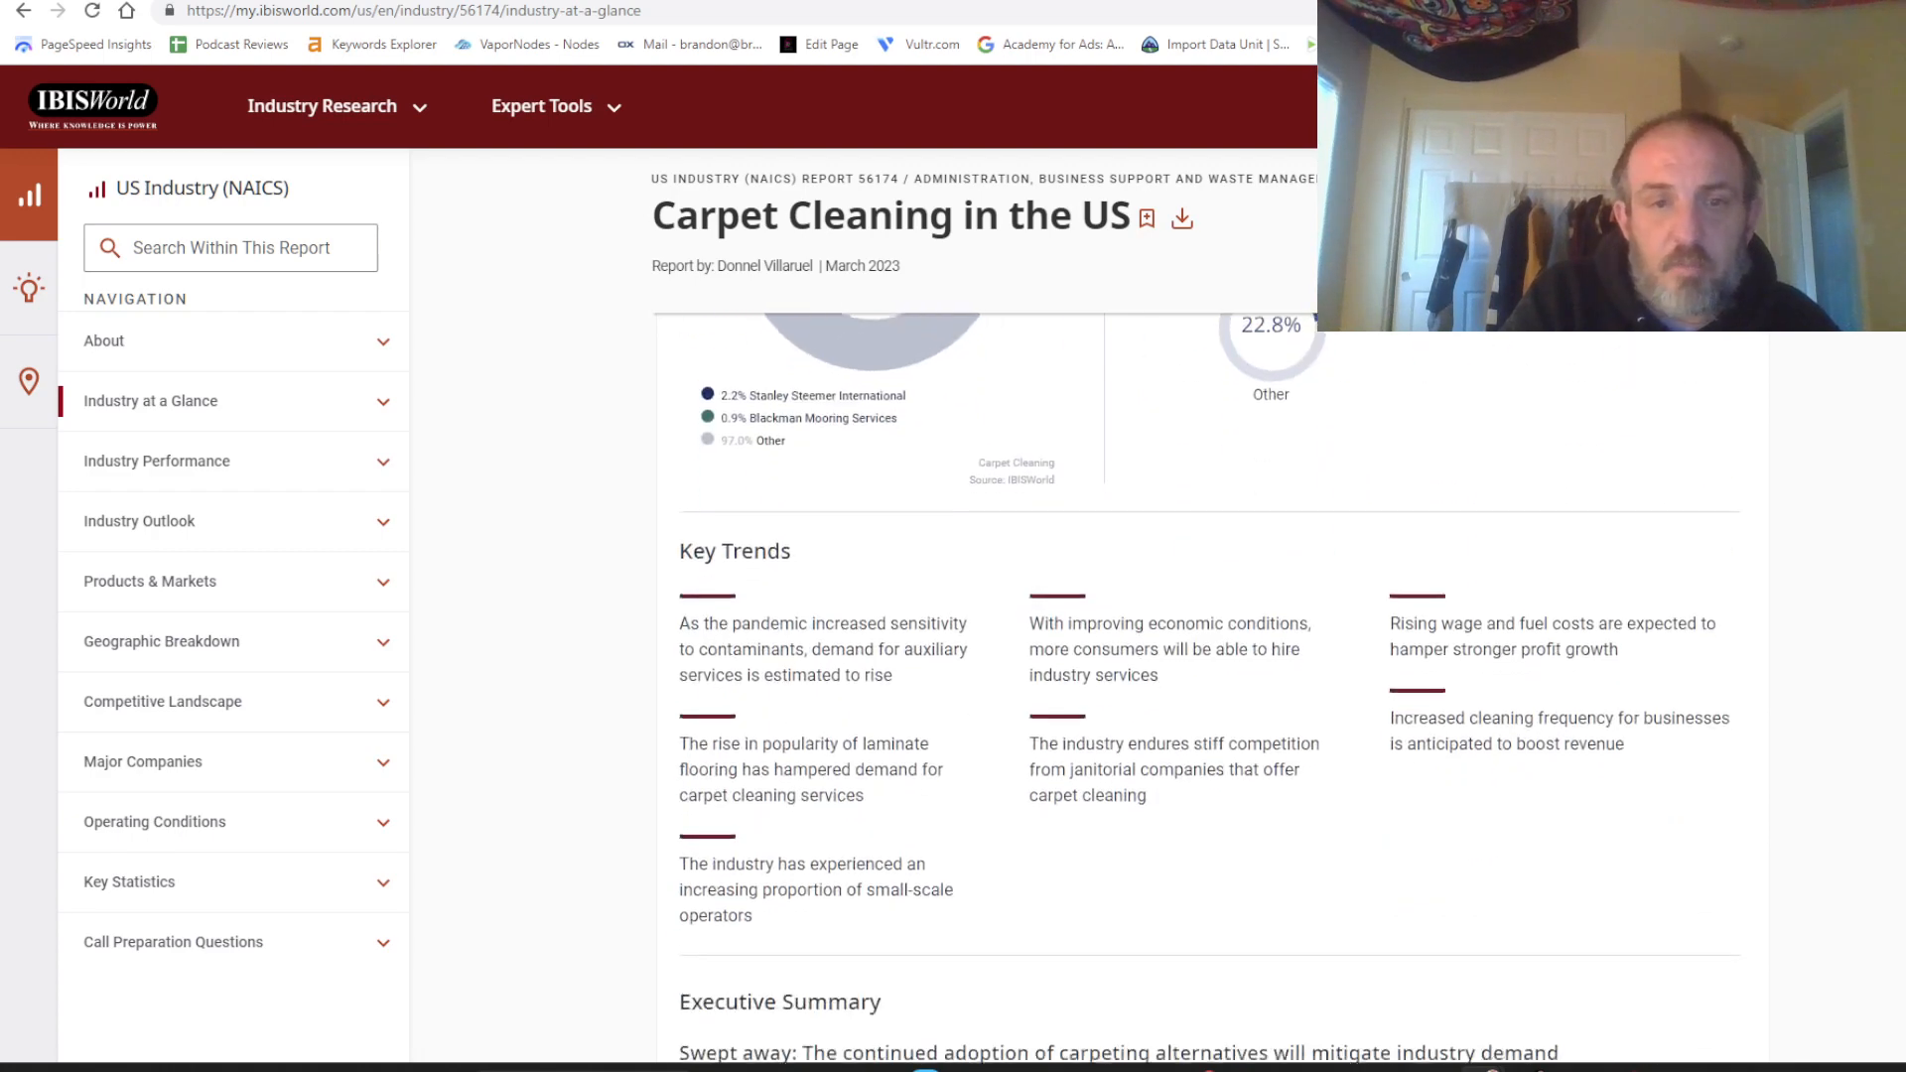
pyautogui.scroll(-4, 1209, 689)
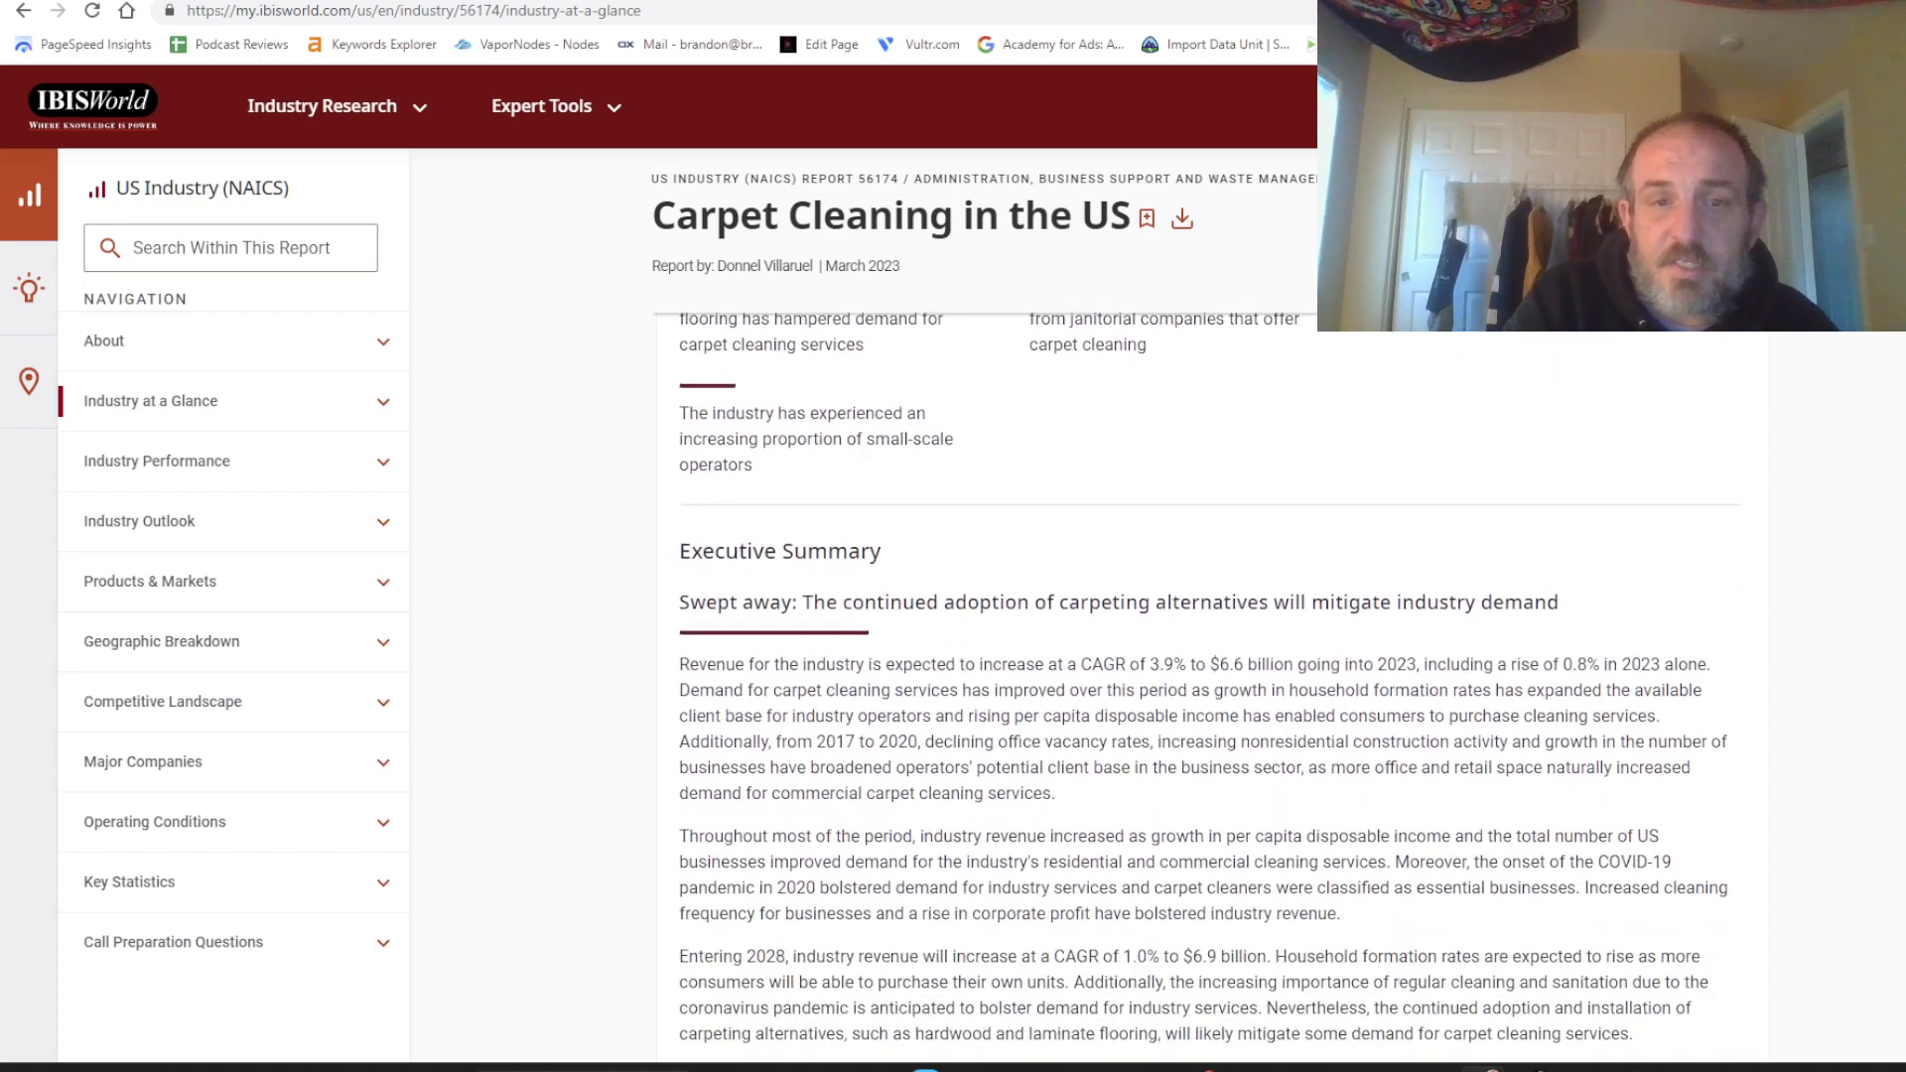
pyautogui.scroll(10, 689, 618)
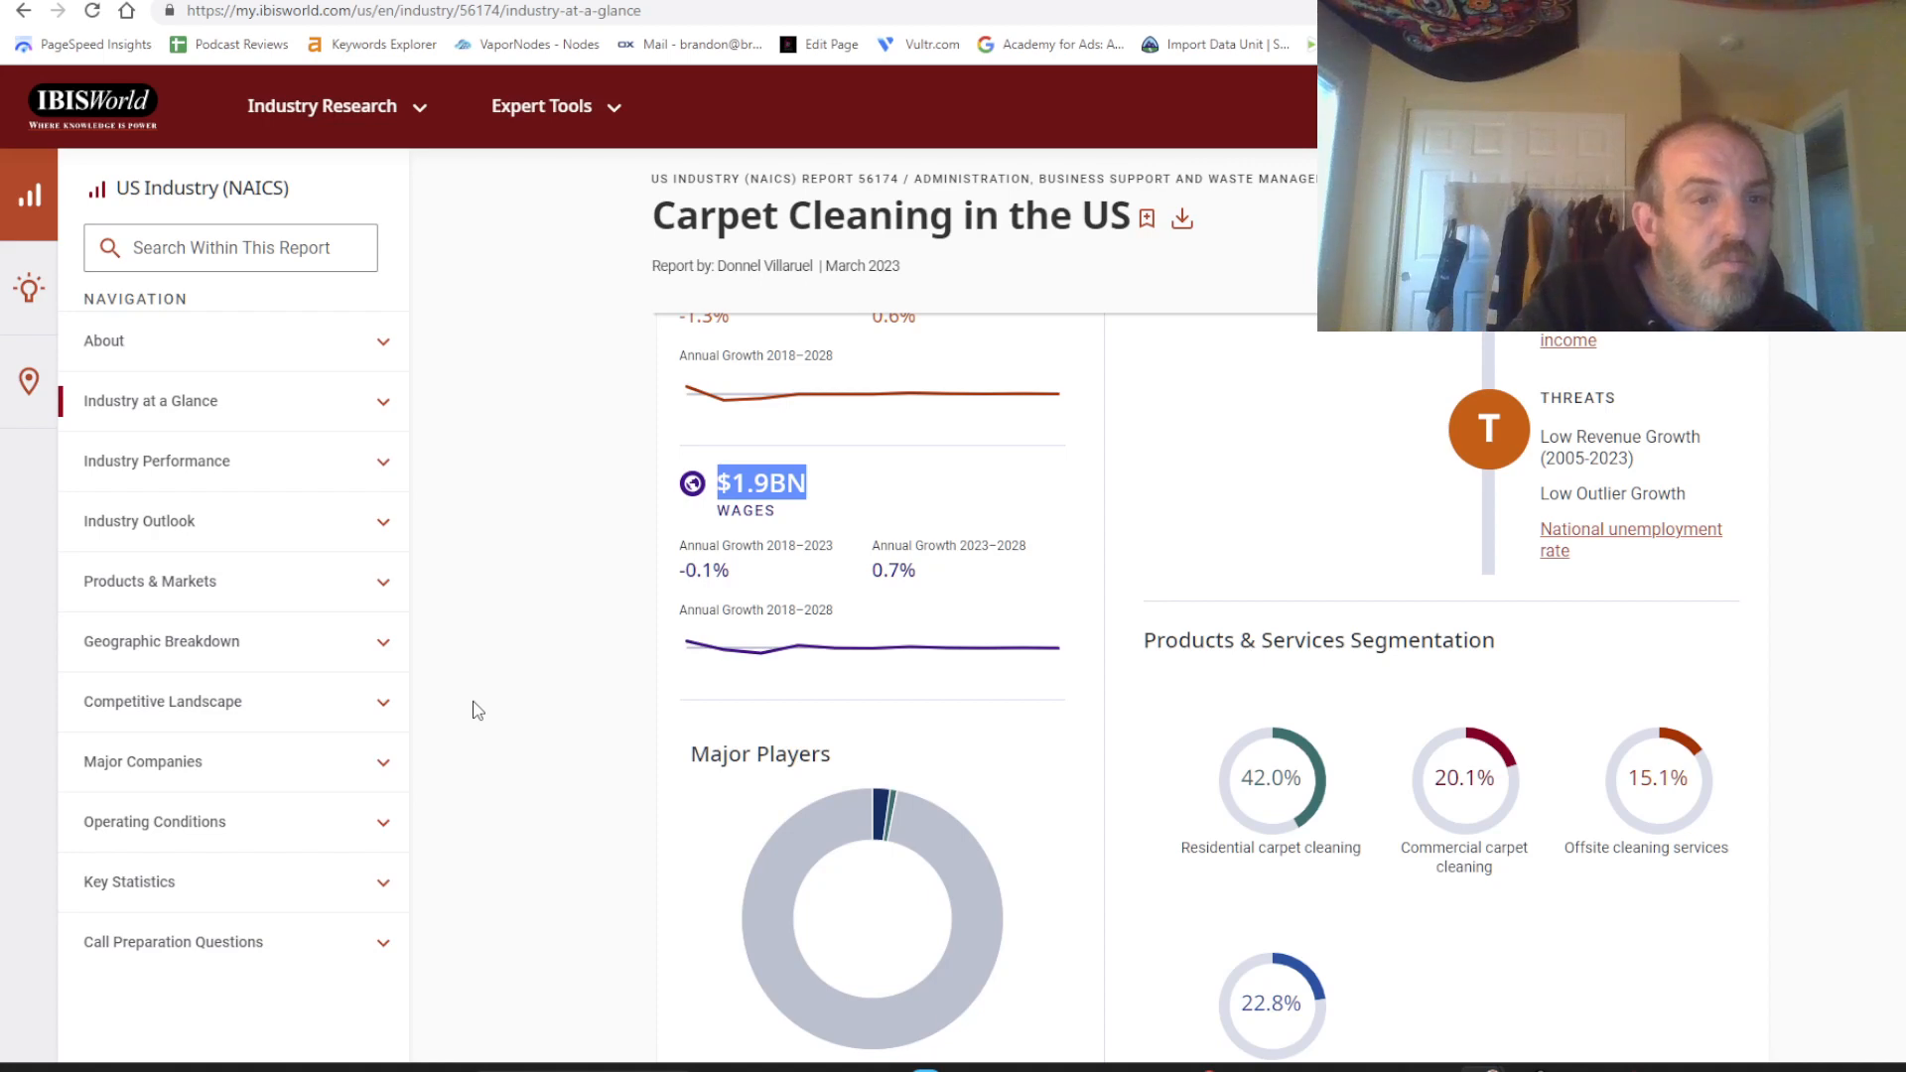
# Open the report's Operating Conditions section and review capital intensity, revenue volatility and industry assistance.
pyautogui.click(219, 834)
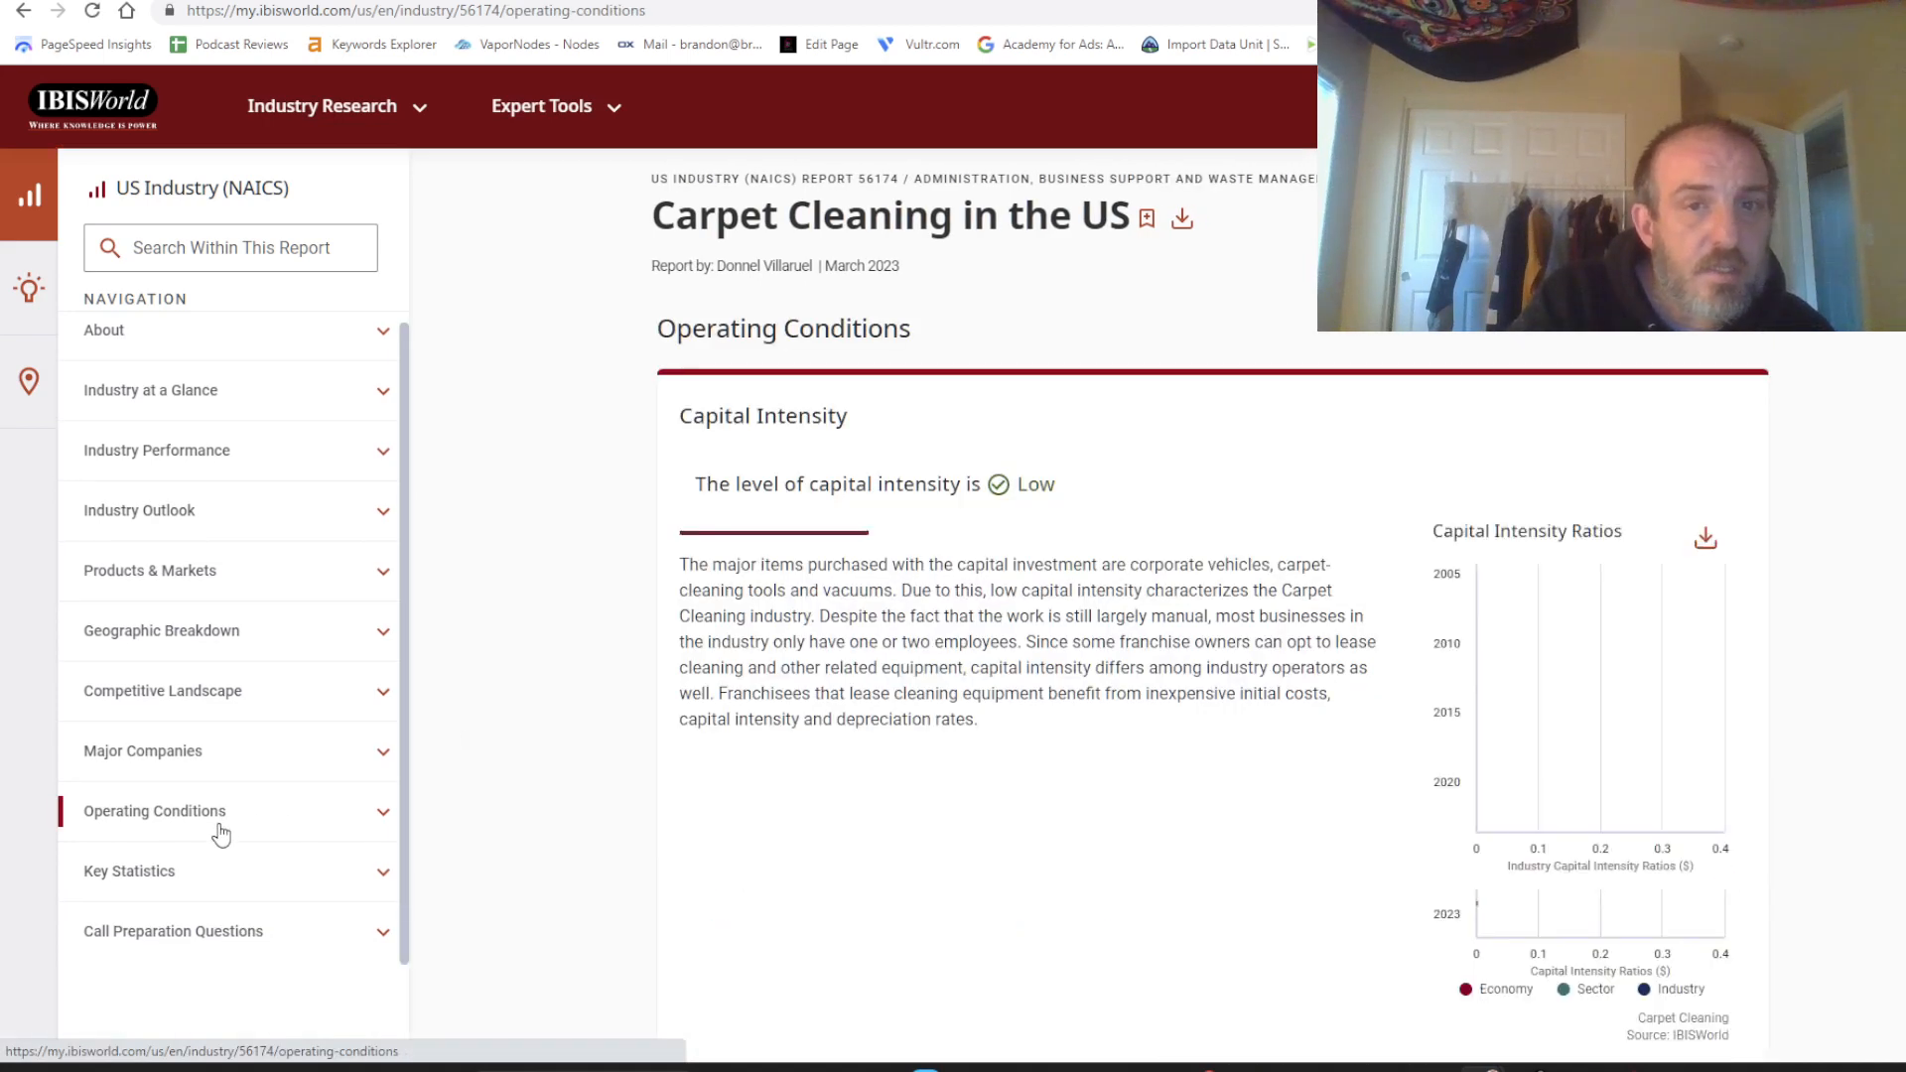
pyautogui.scroll(-10, 1657, 591)
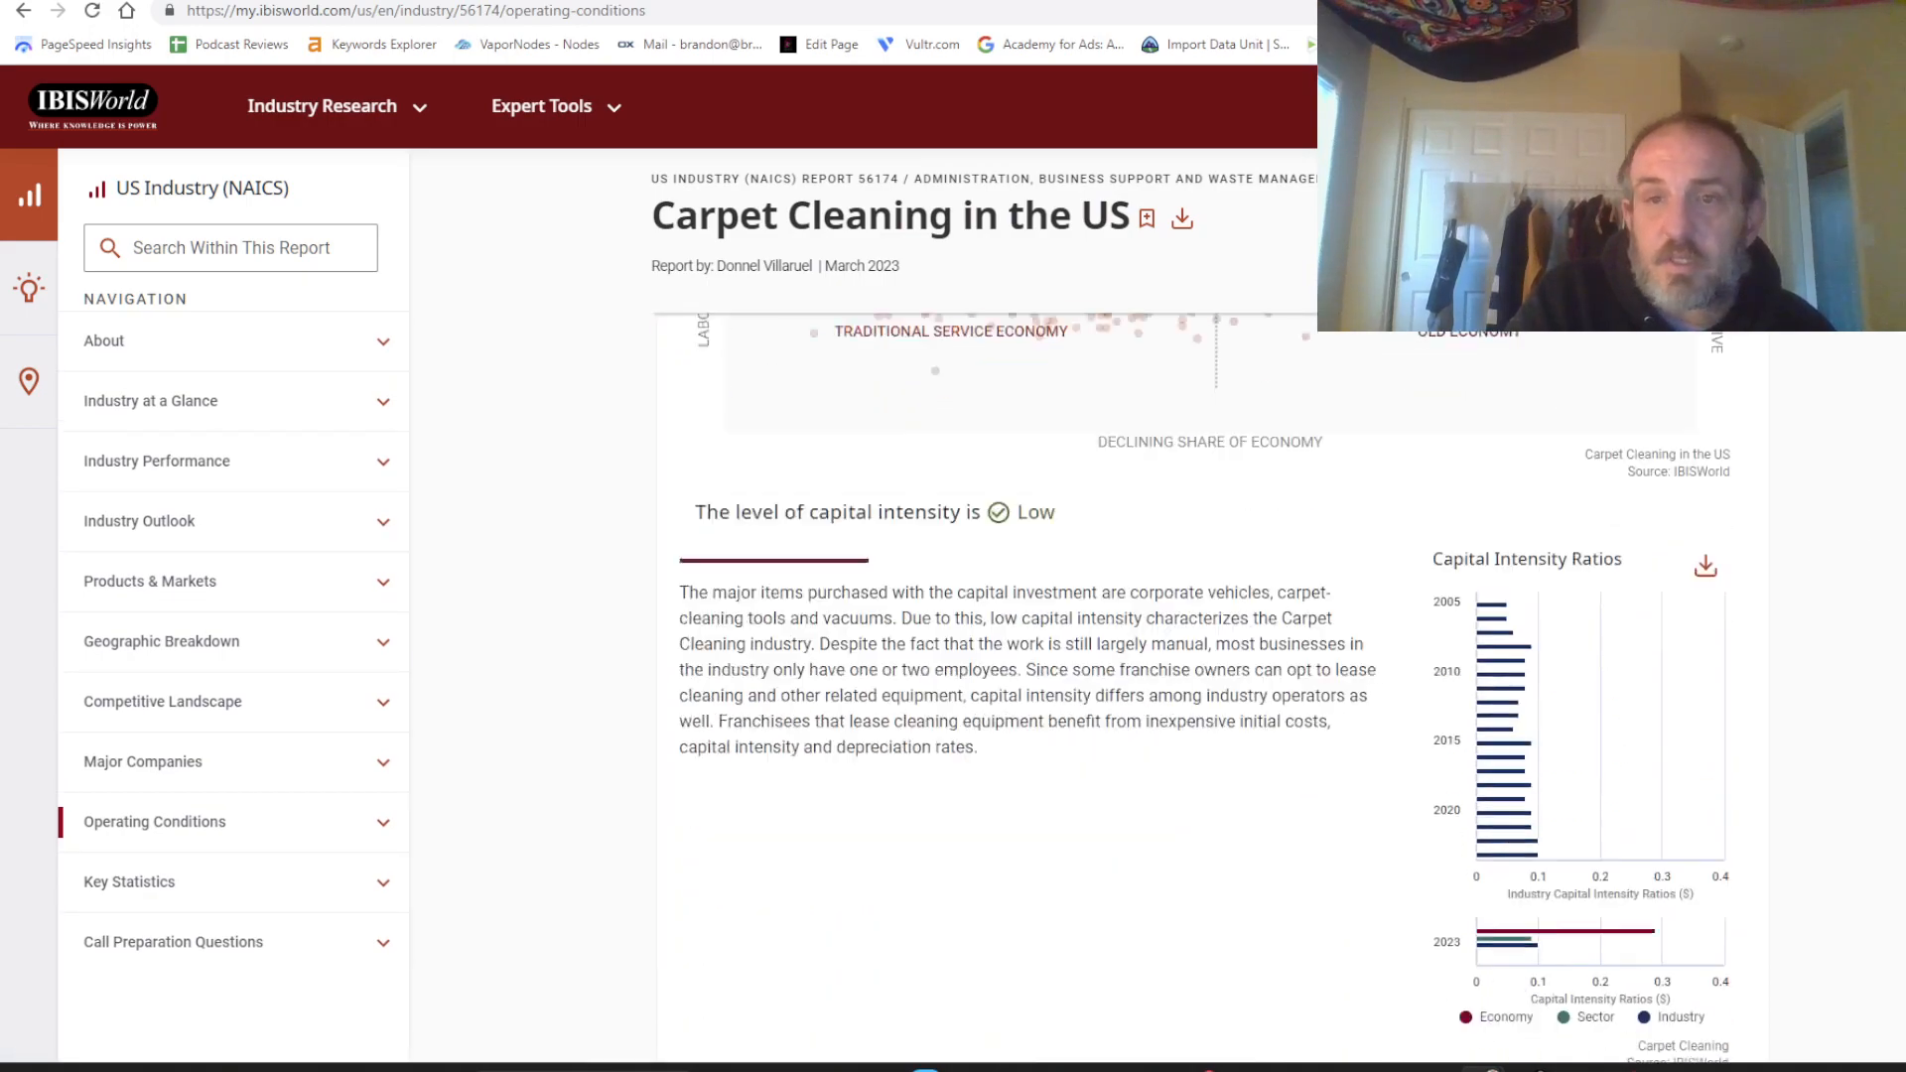
pyautogui.scroll(-15, 1211, 695)
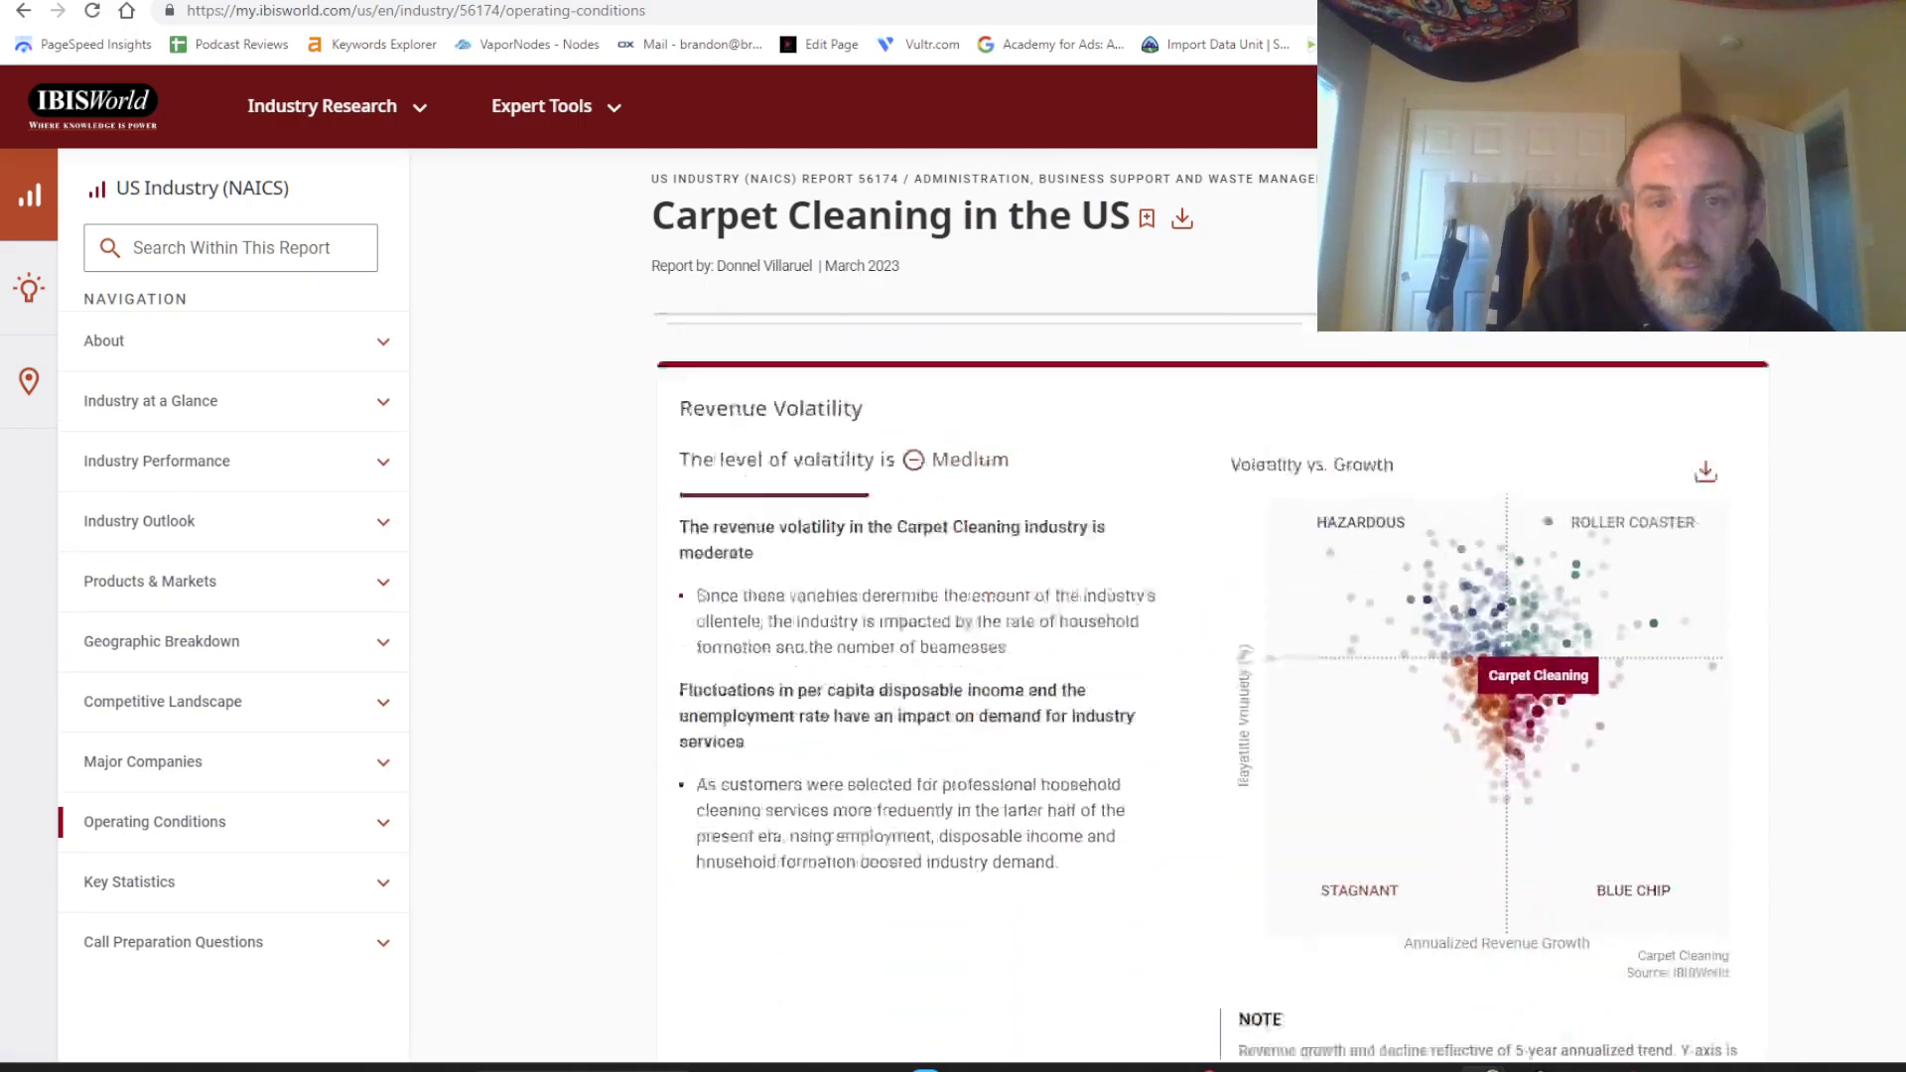
pyautogui.scroll(-6, 1211, 695)
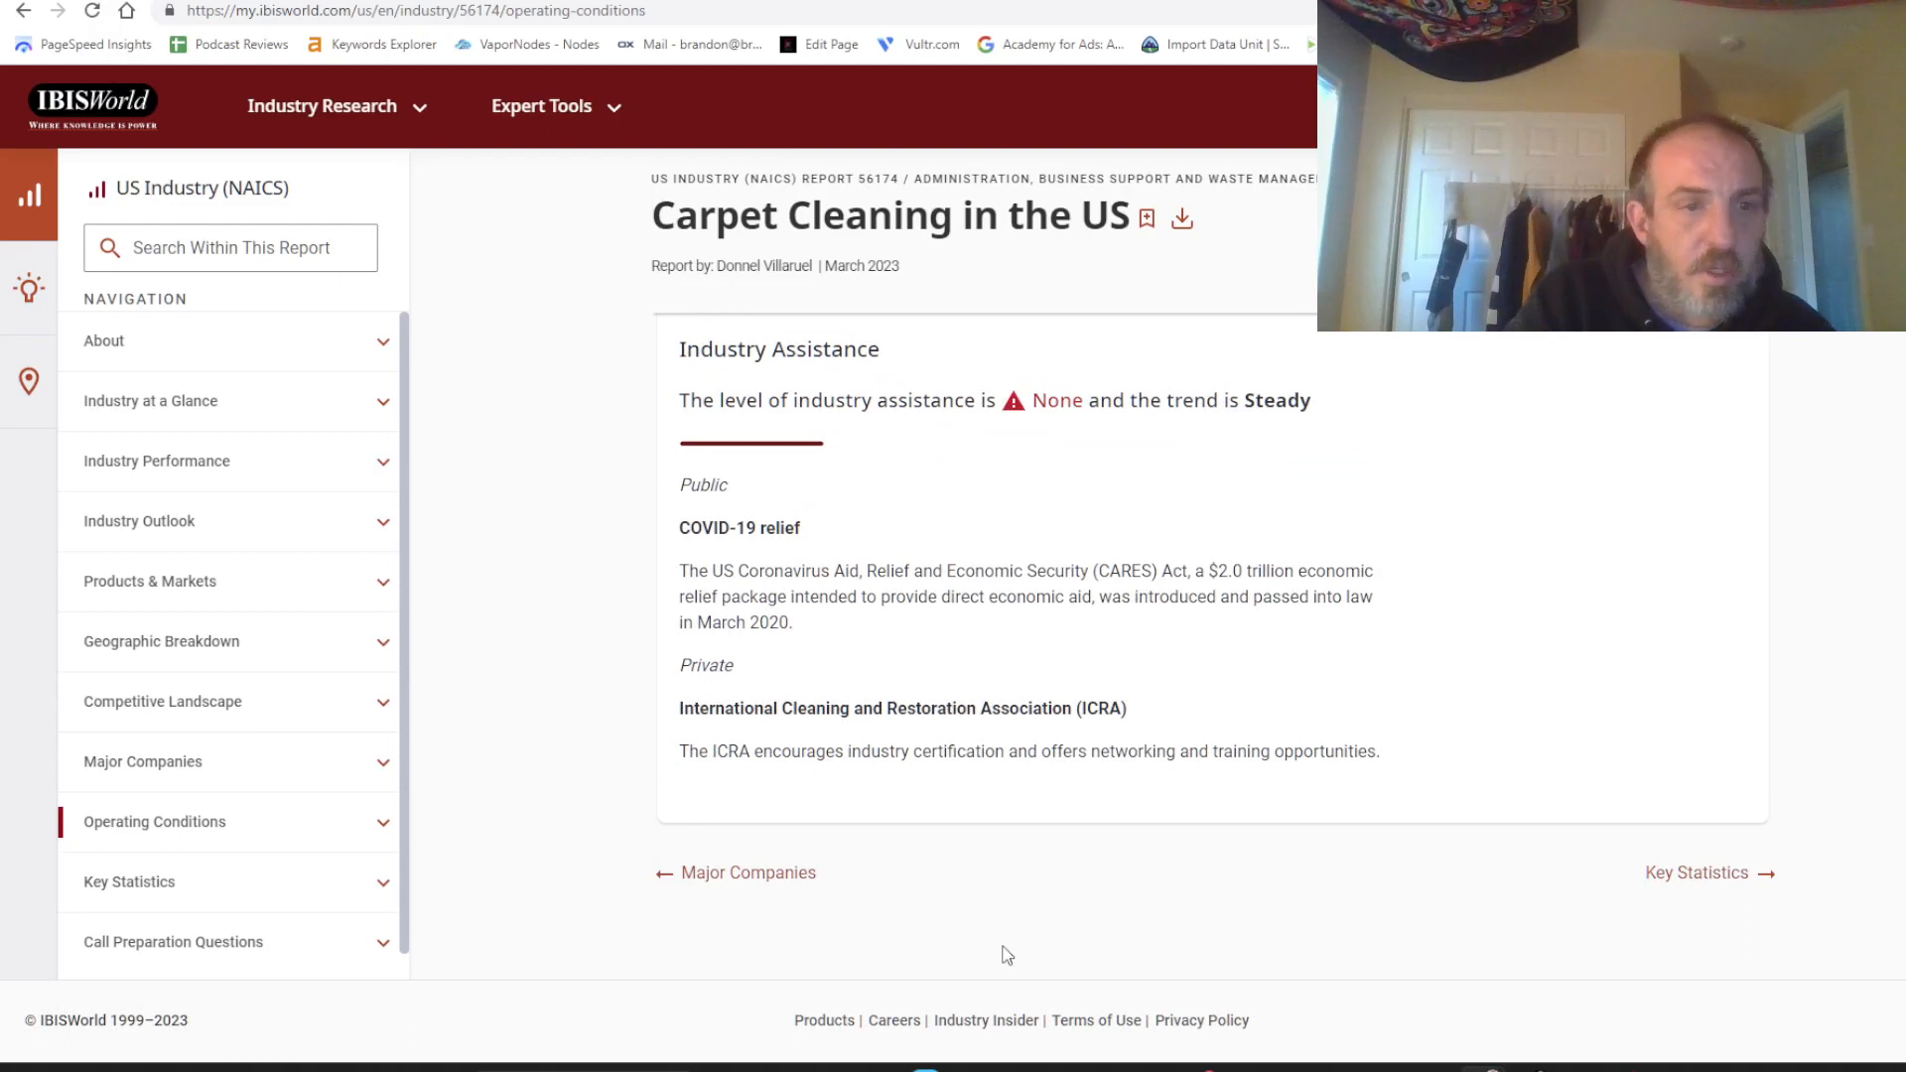
# Open the Competitive Landscape section and examine the wages, profit and marketing shares in the Cost Structure 2023 chart.
pyautogui.click(170, 711)
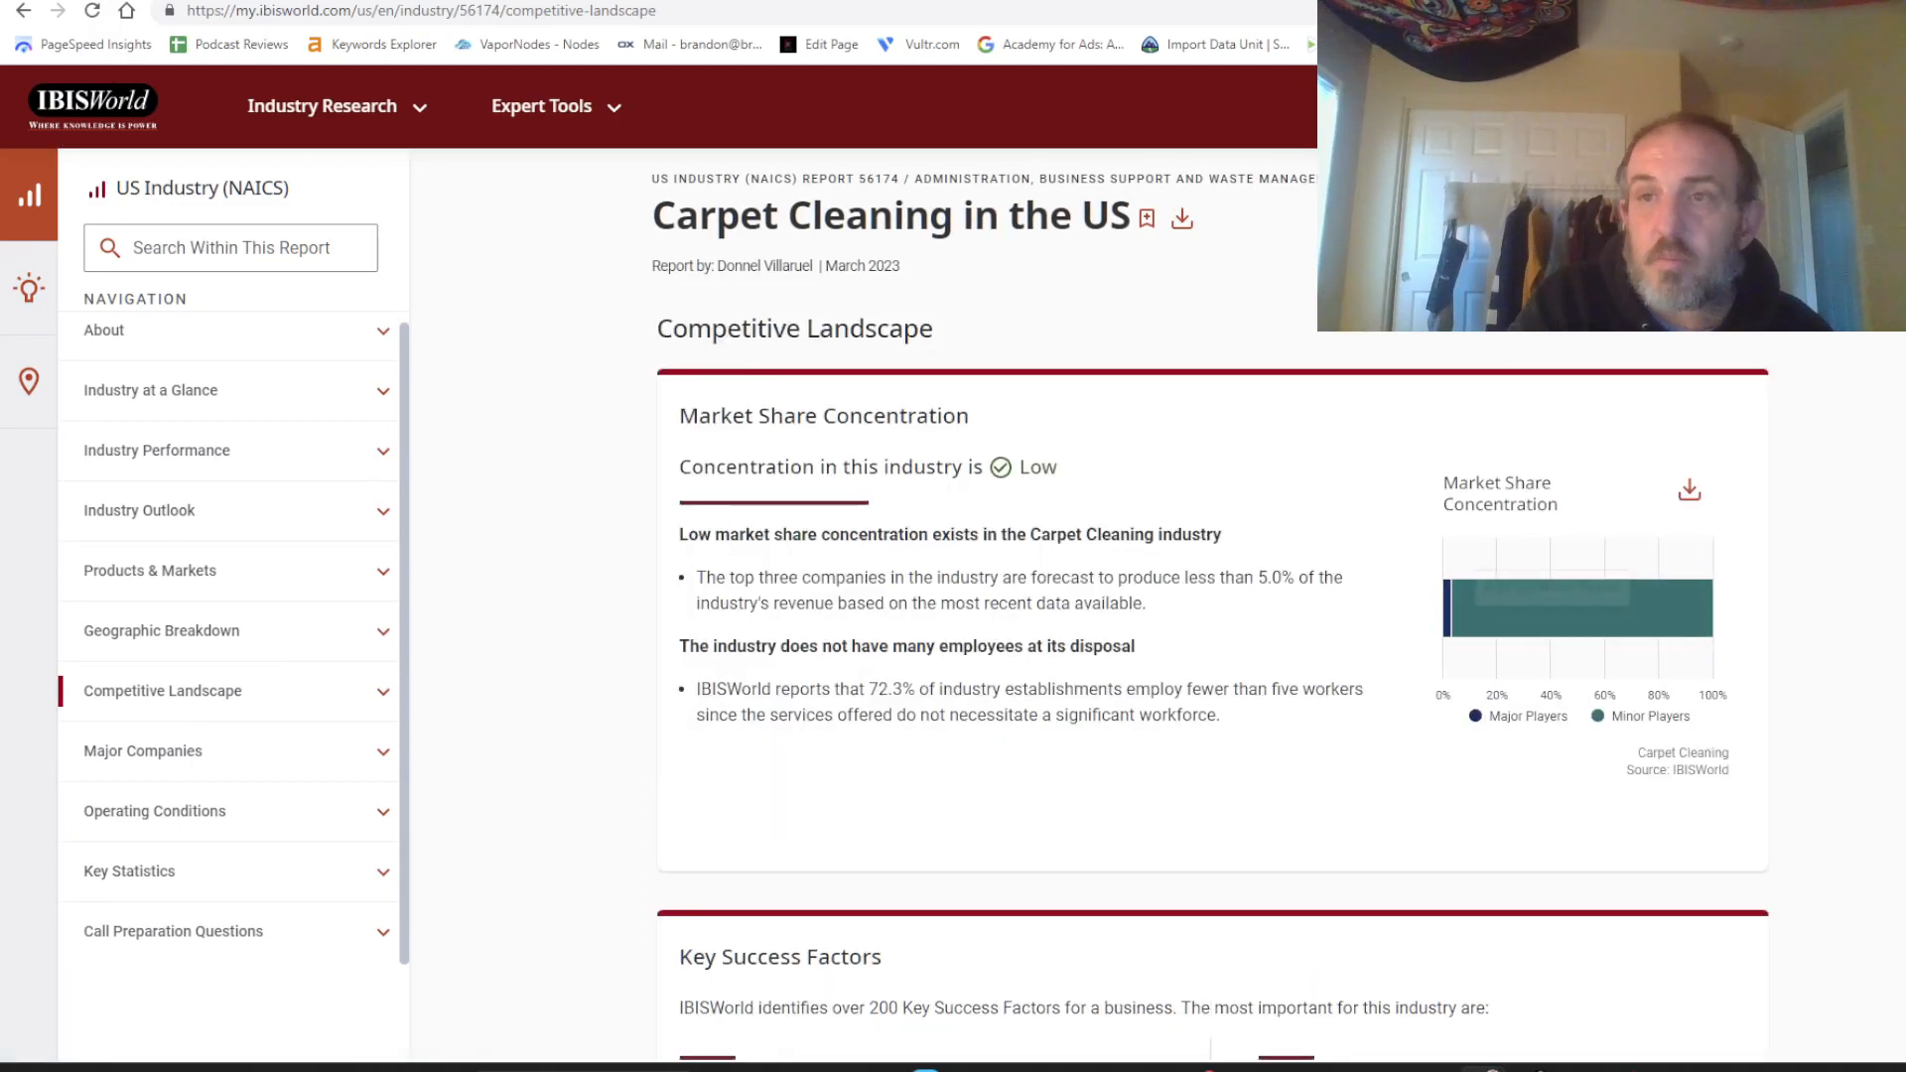
pyautogui.scroll(-10, 1211, 685)
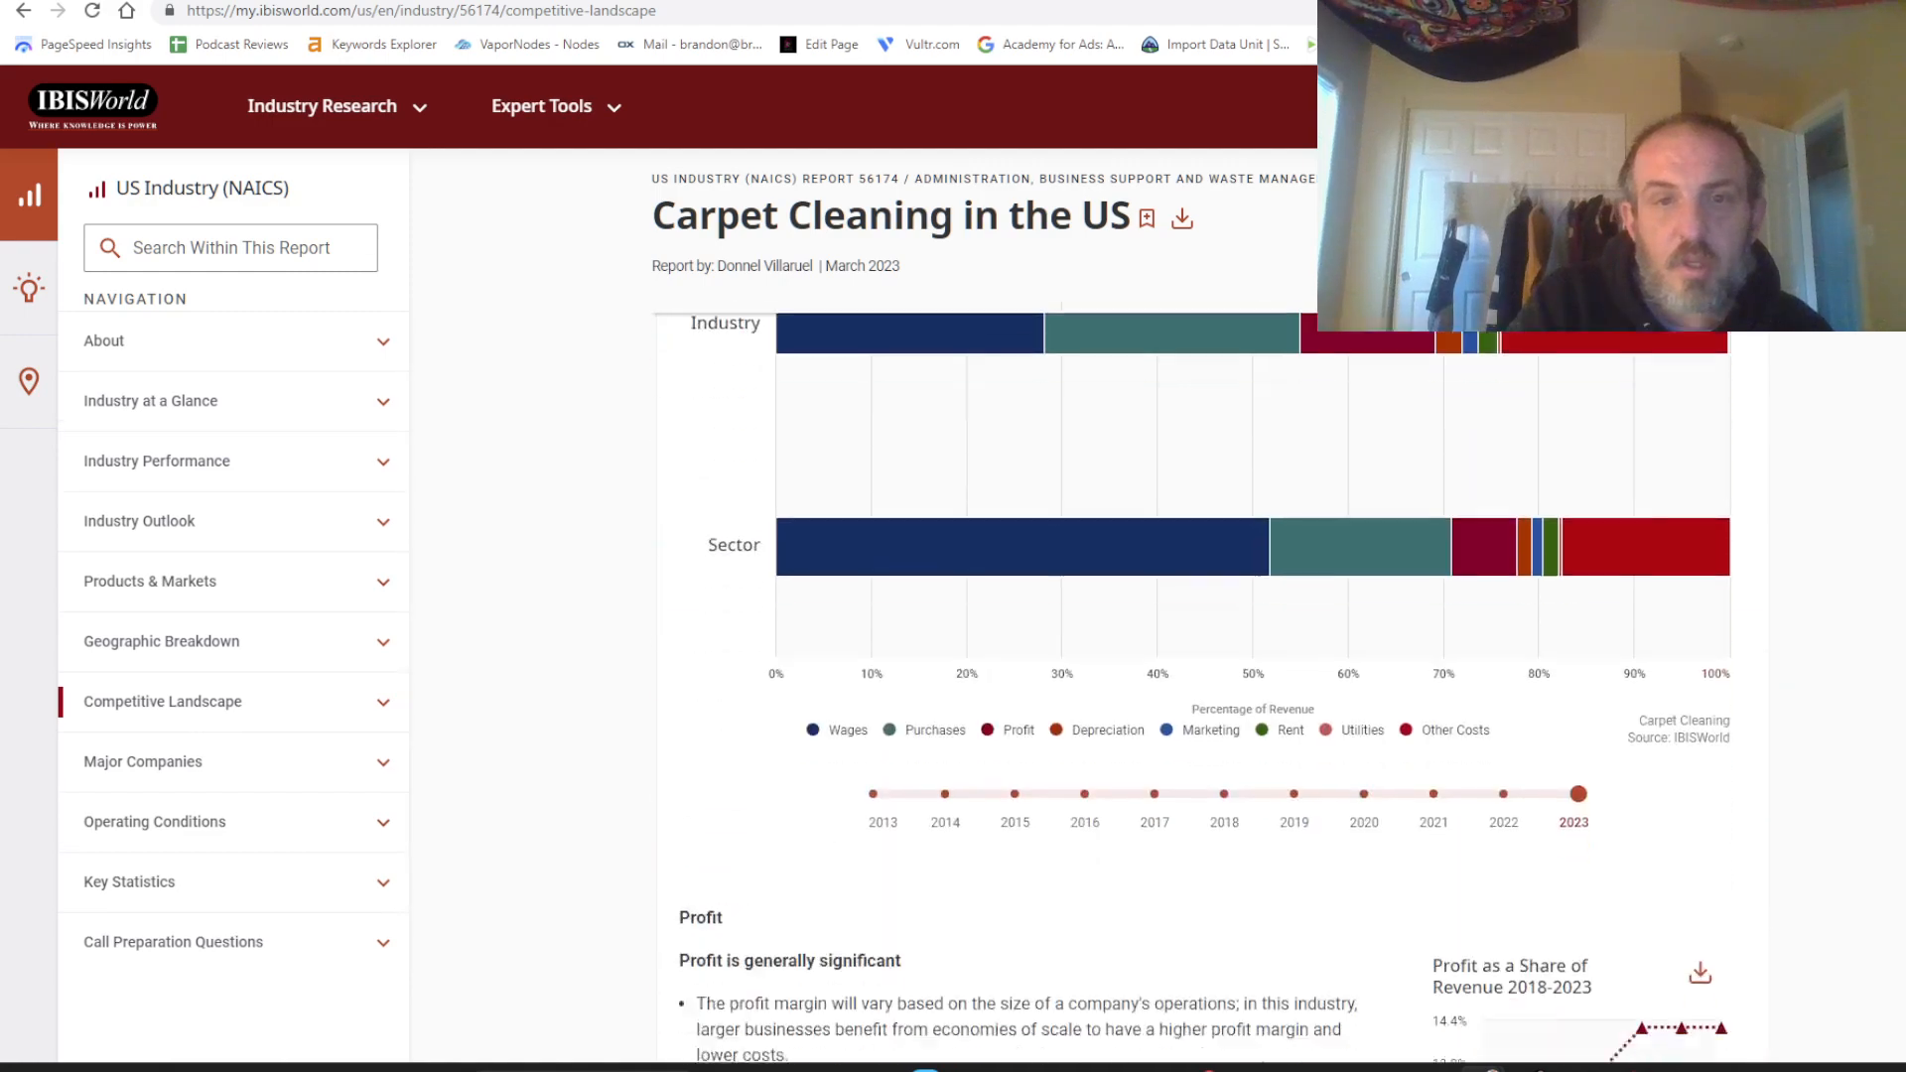
pyautogui.scroll(-2, 1211, 685)
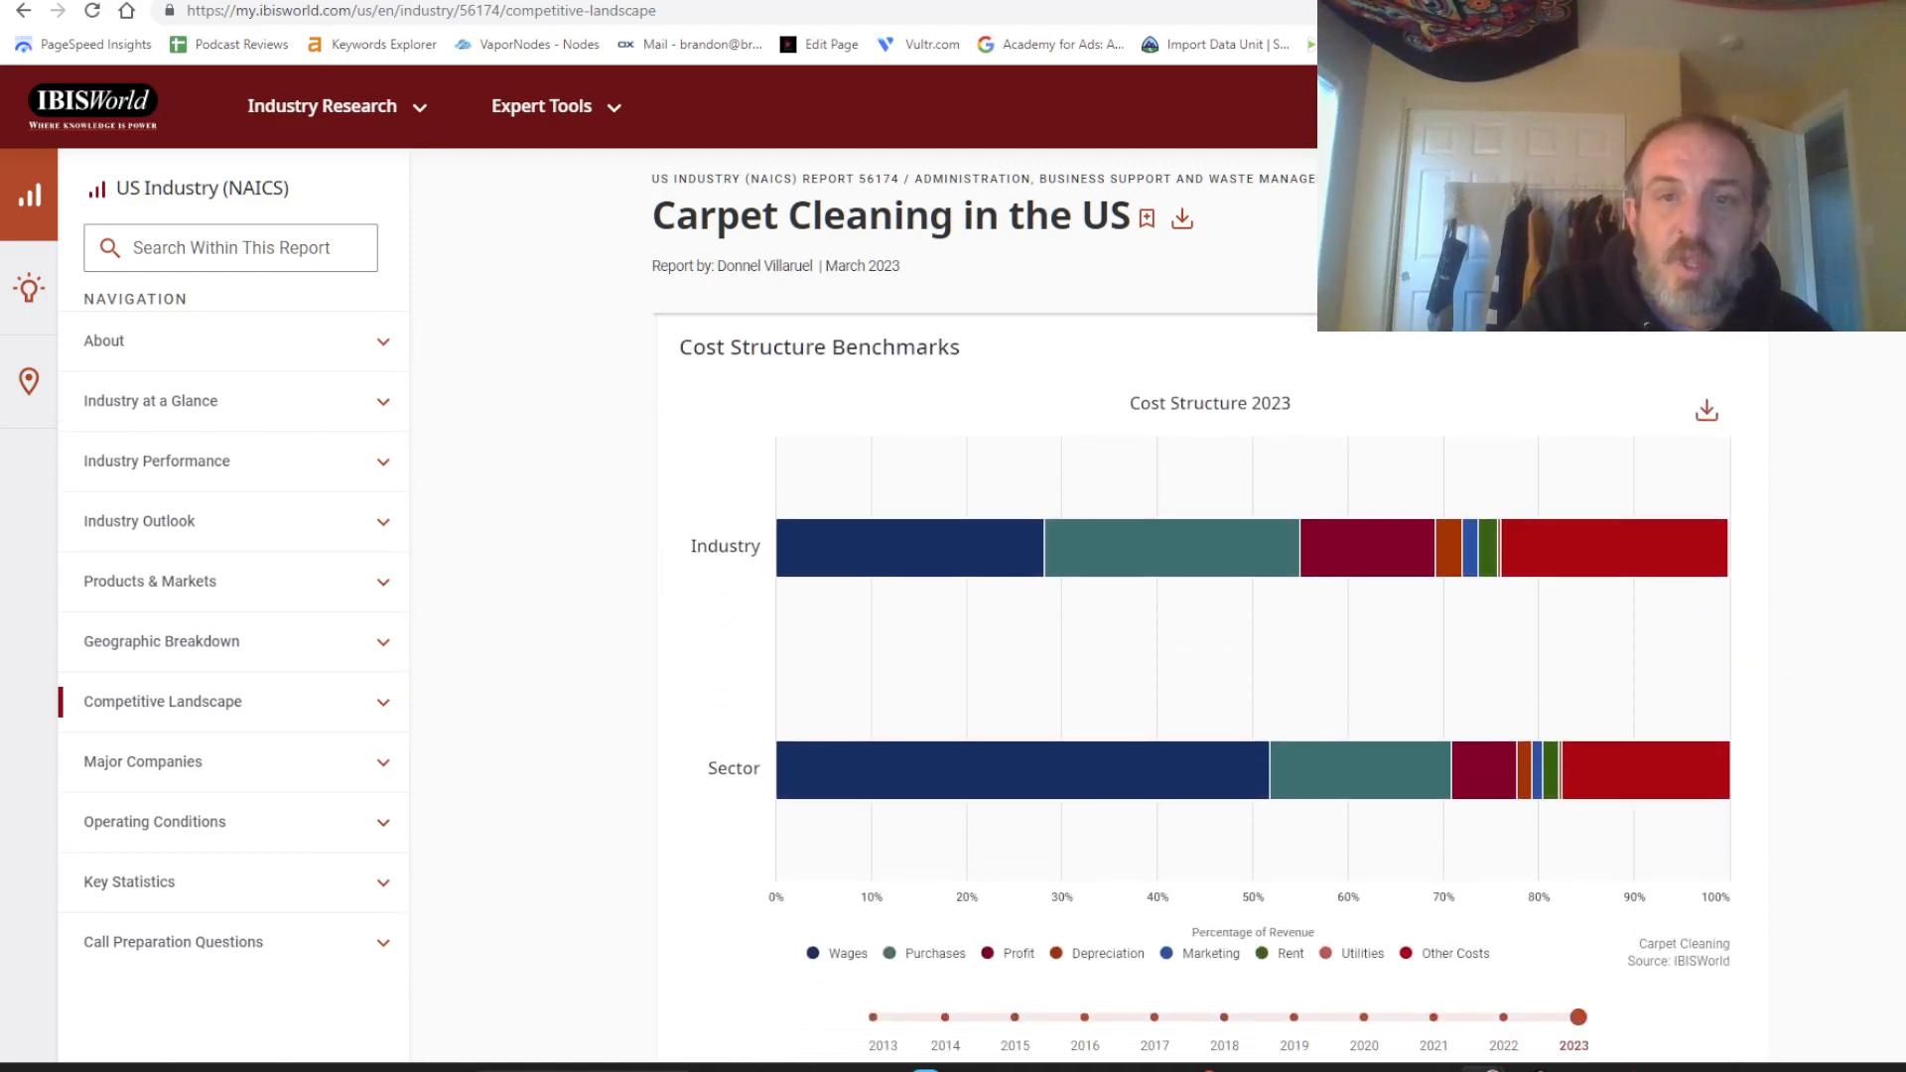
pyautogui.scroll(-1, 1206, 684)
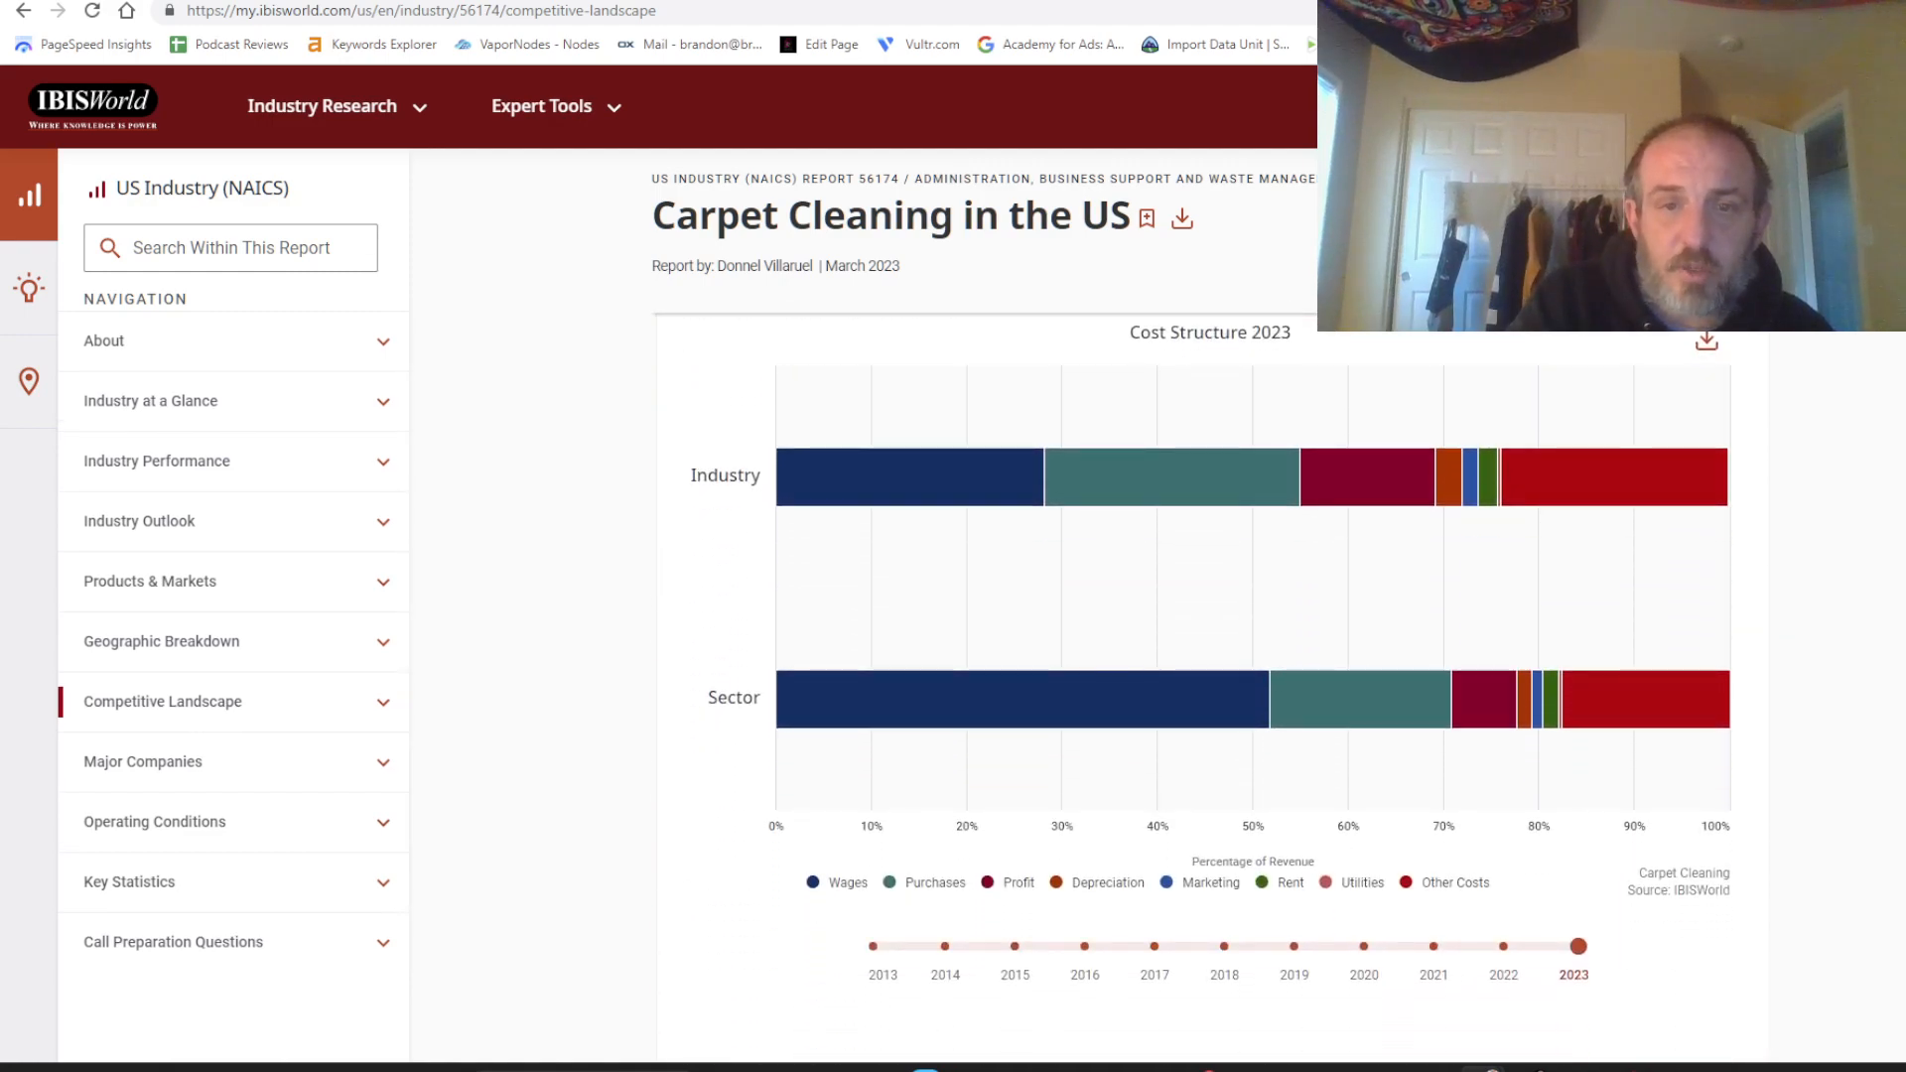
pyautogui.moveTo(911, 744)
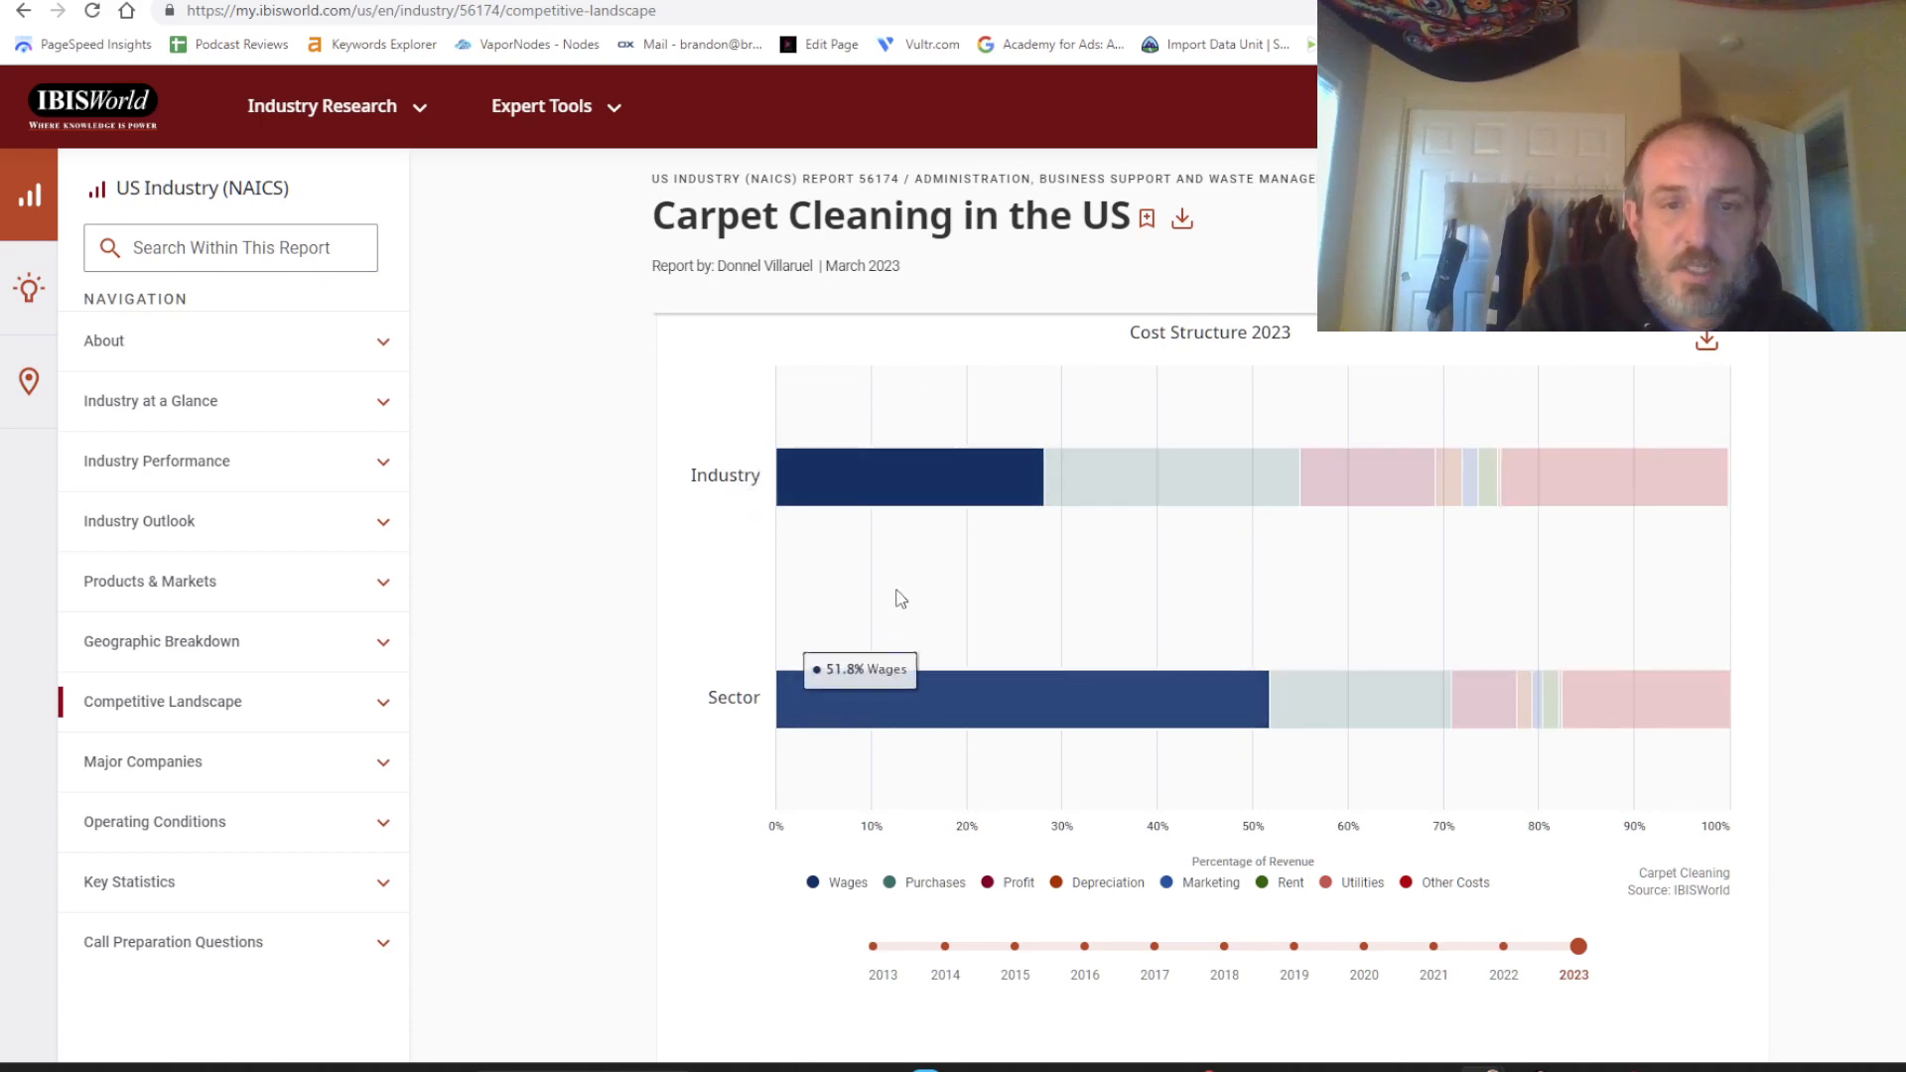
pyautogui.moveTo(904, 478)
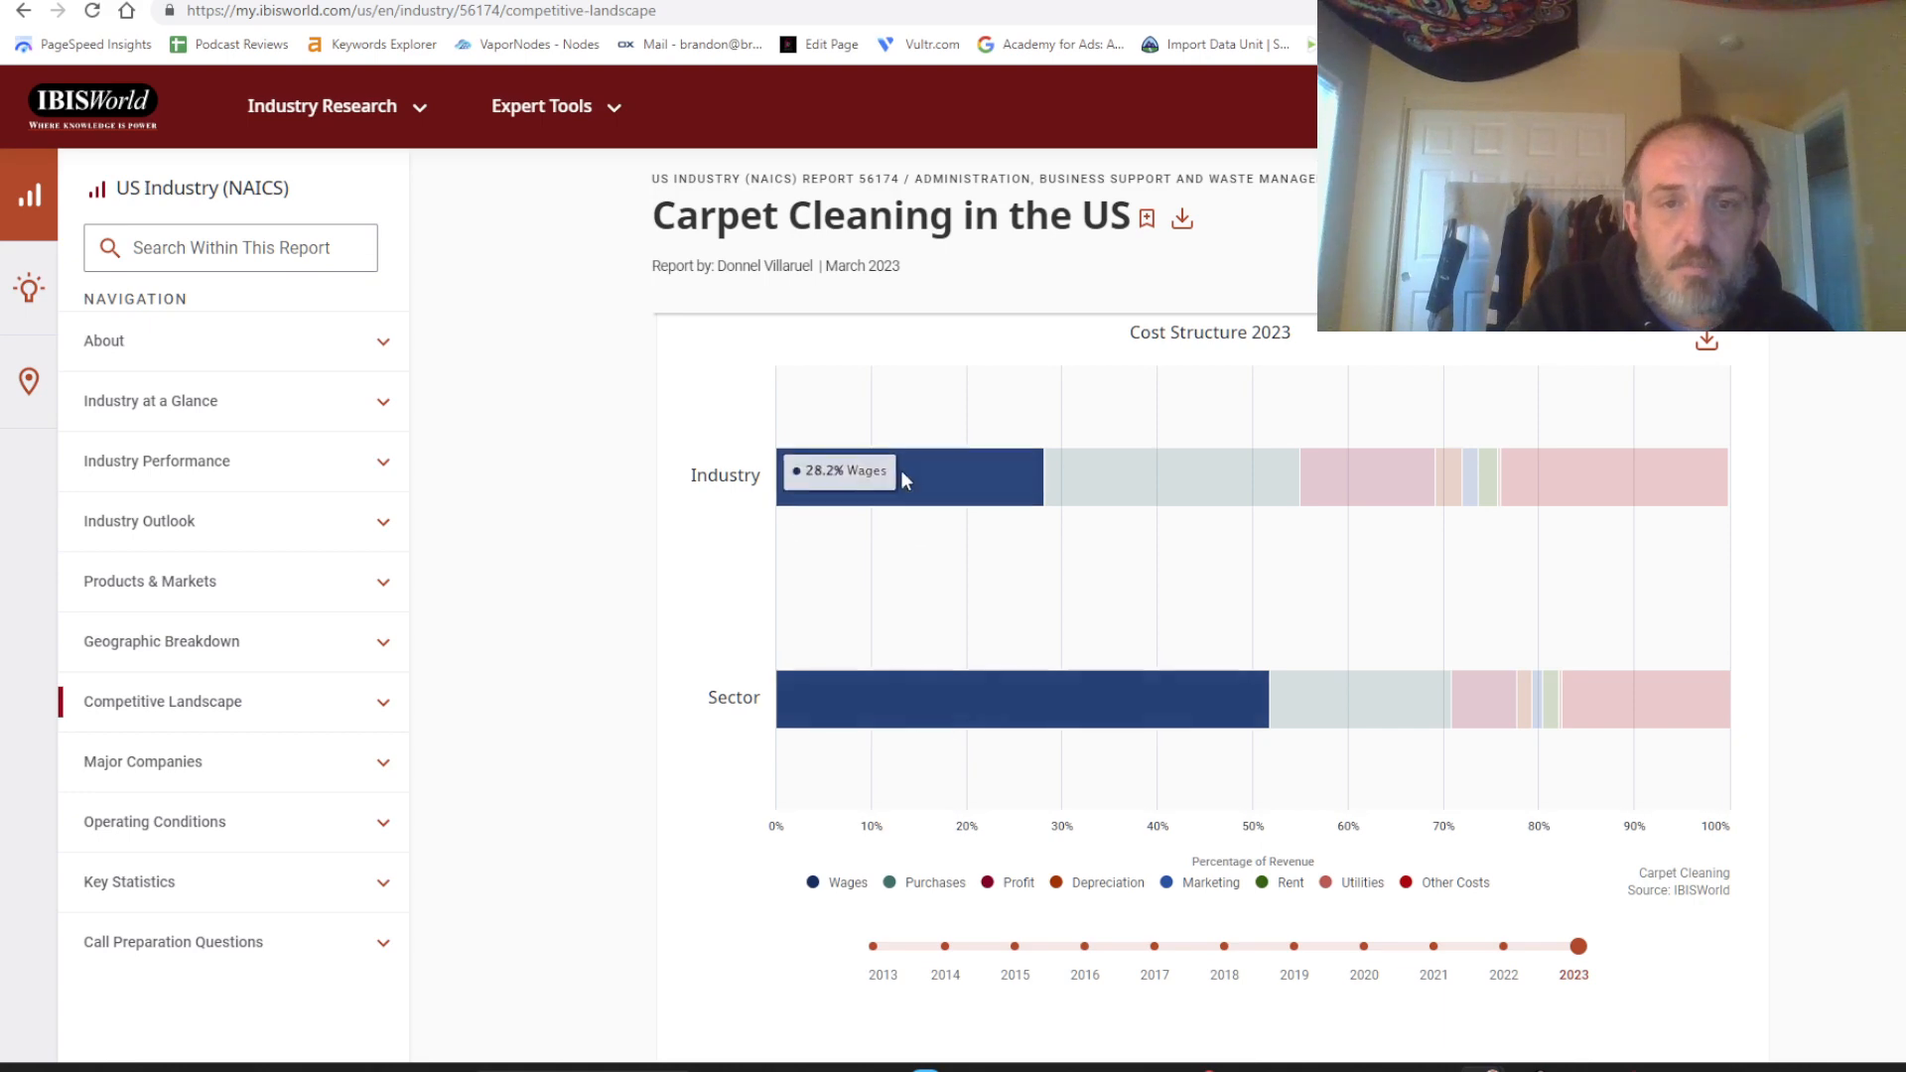
pyautogui.moveTo(959, 693)
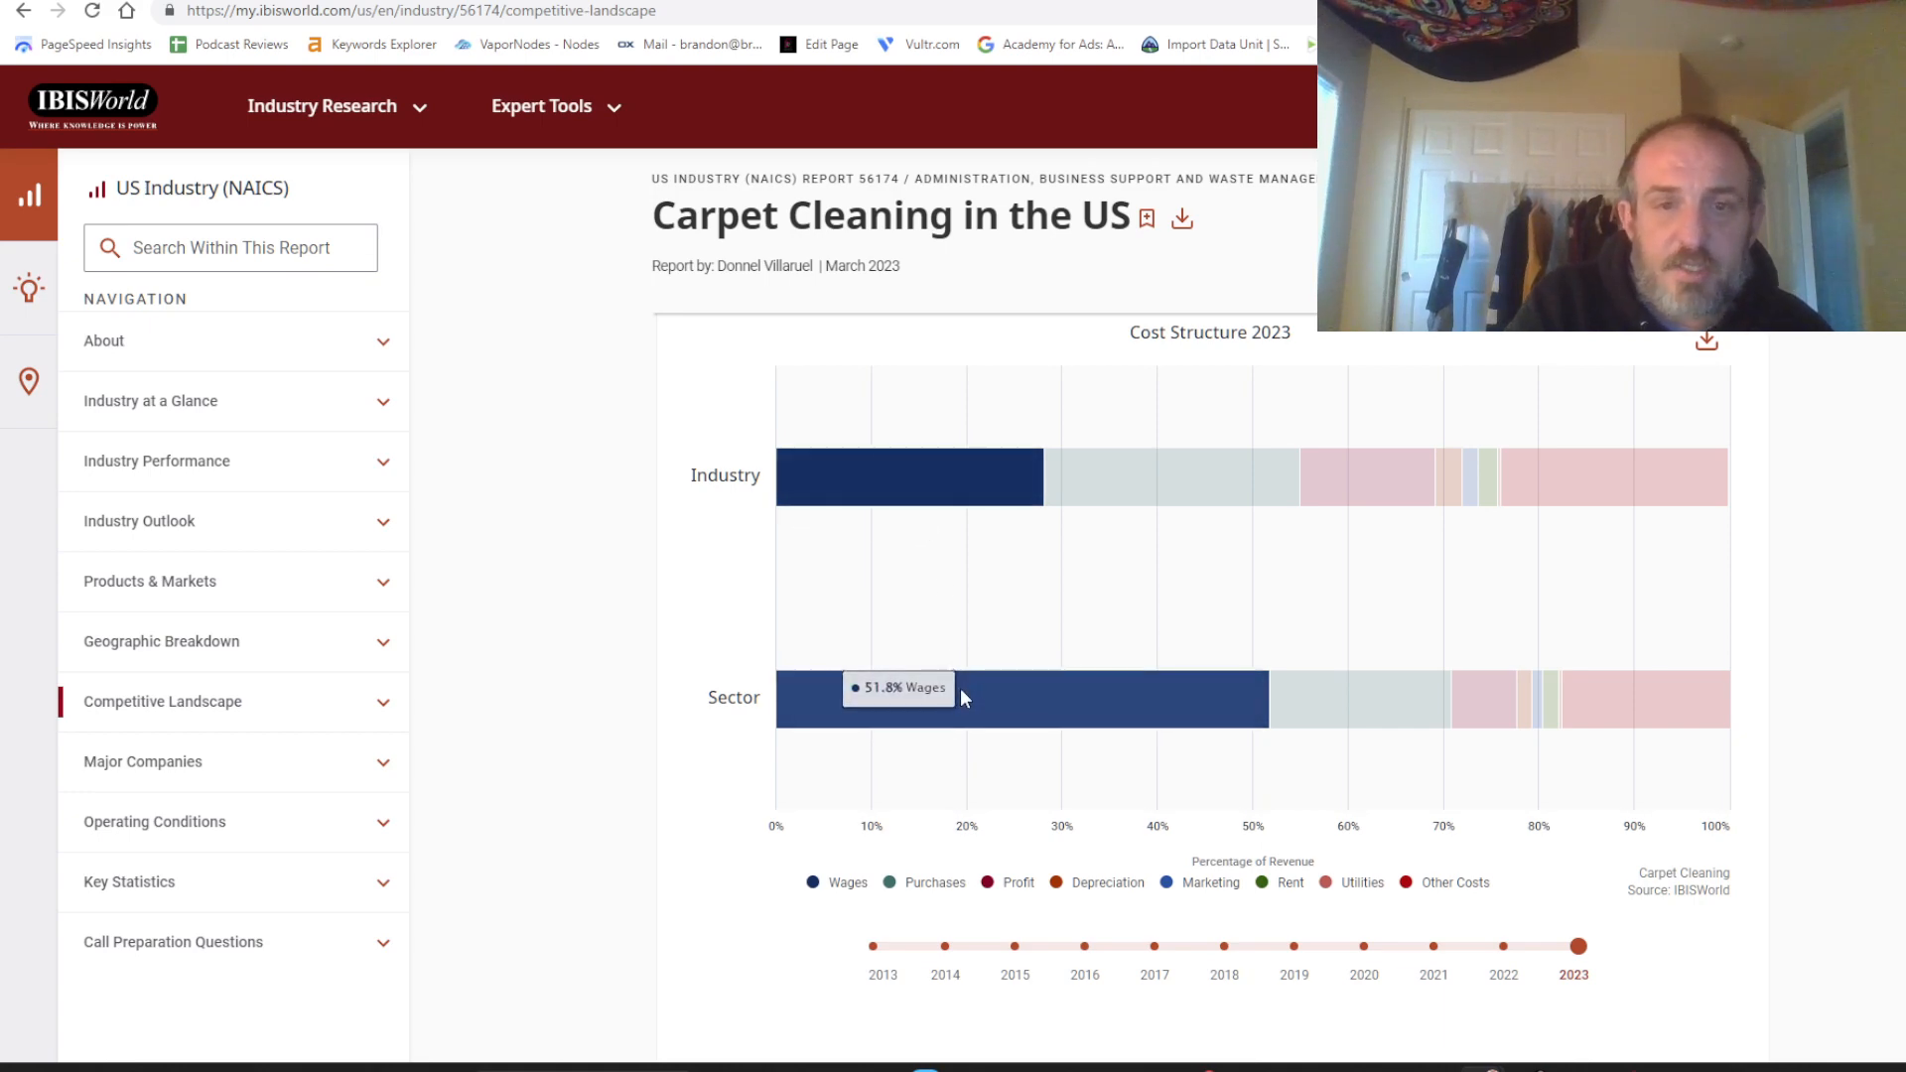
pyautogui.moveTo(1384, 475)
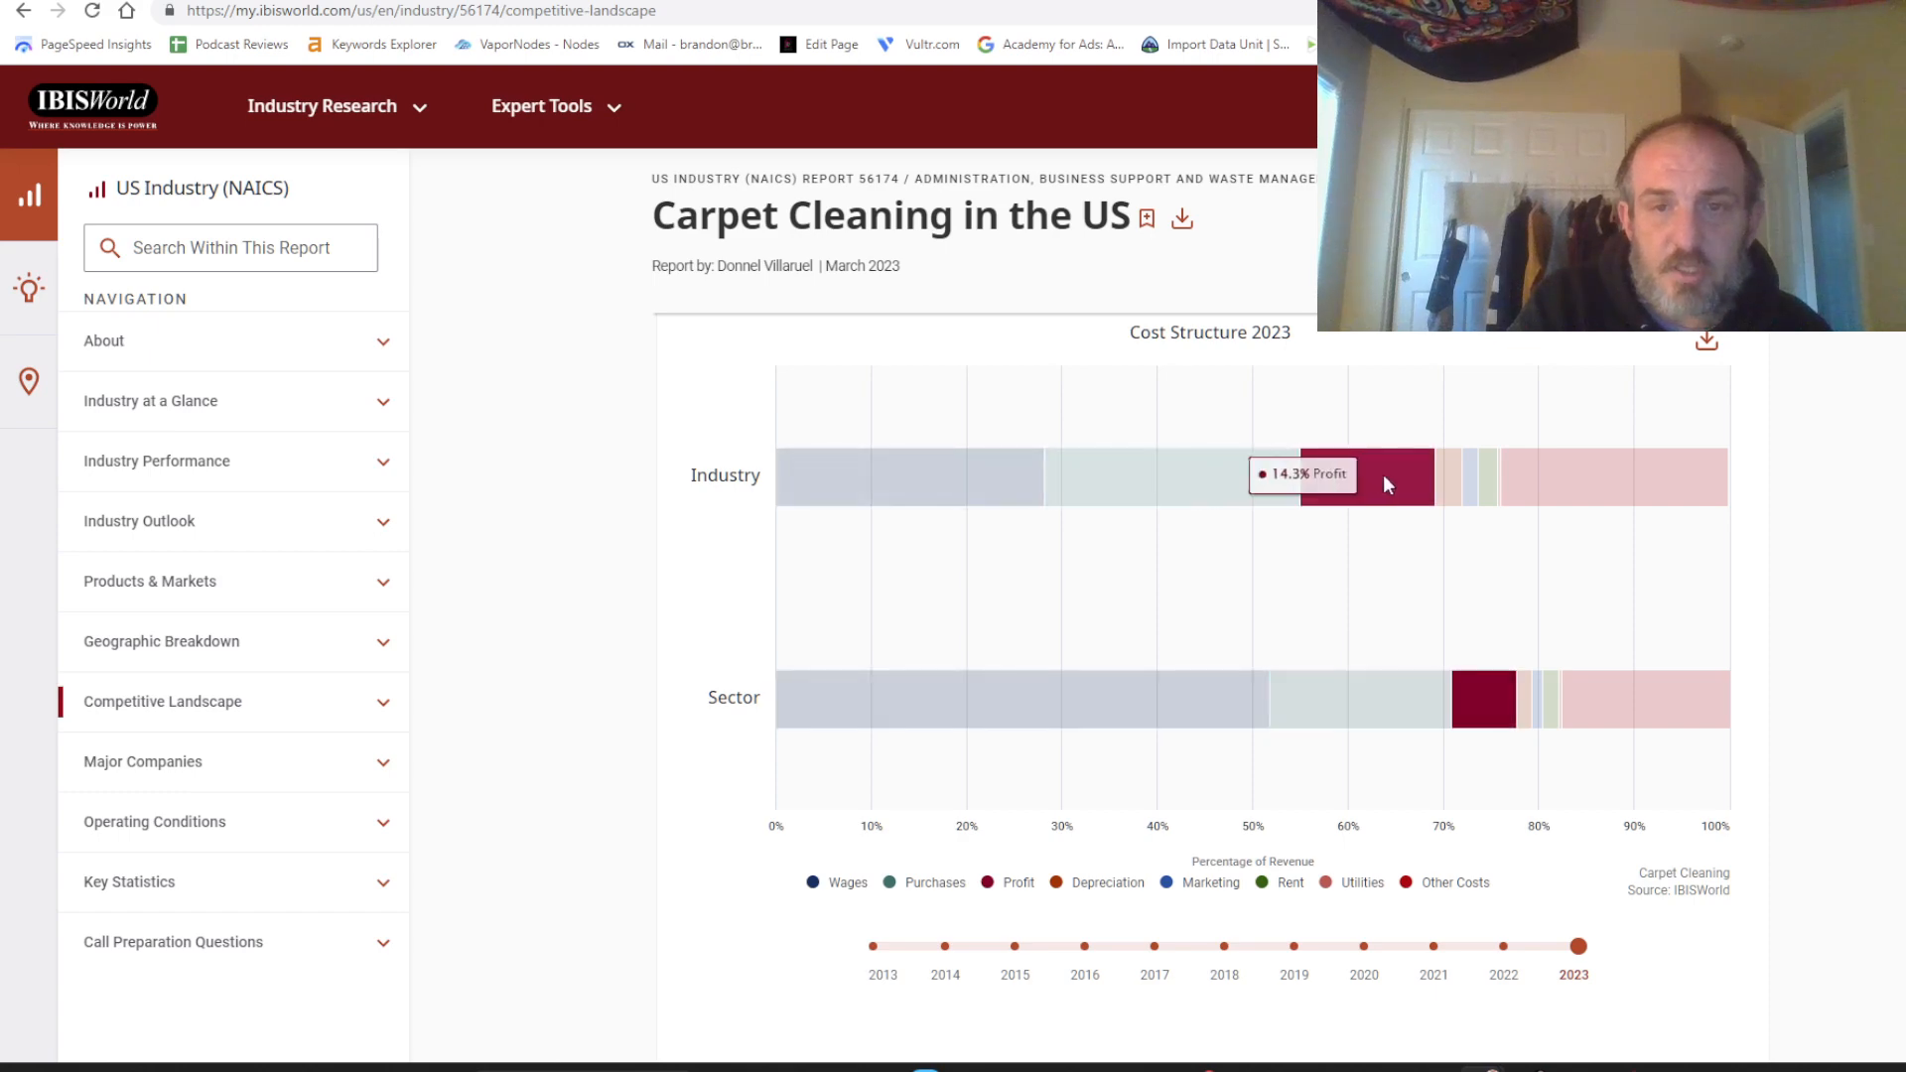
pyautogui.moveTo(1446, 497)
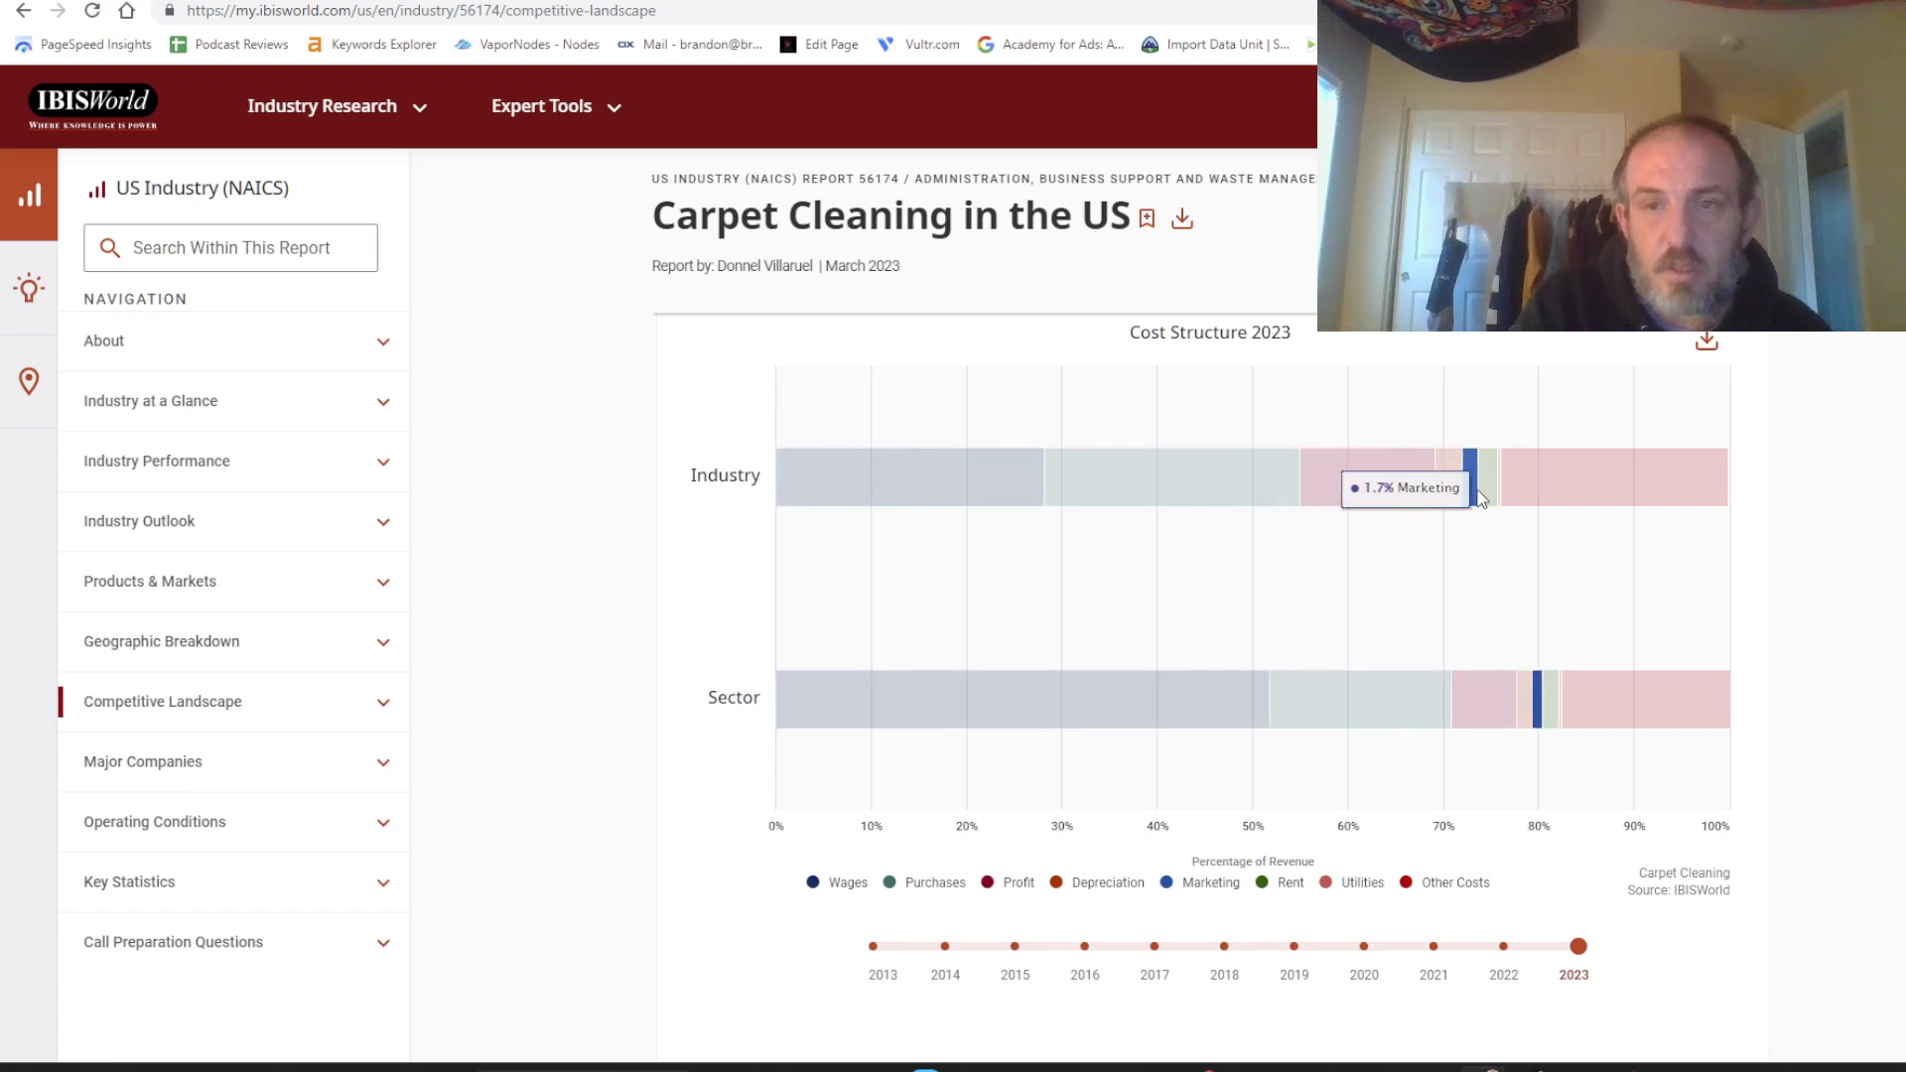
# Download the Cost Structure 2023 chart data as cost-structure-2023.csv in the Brand Made Better folder and open the file in Excel.
pyautogui.moveTo(1538, 508)
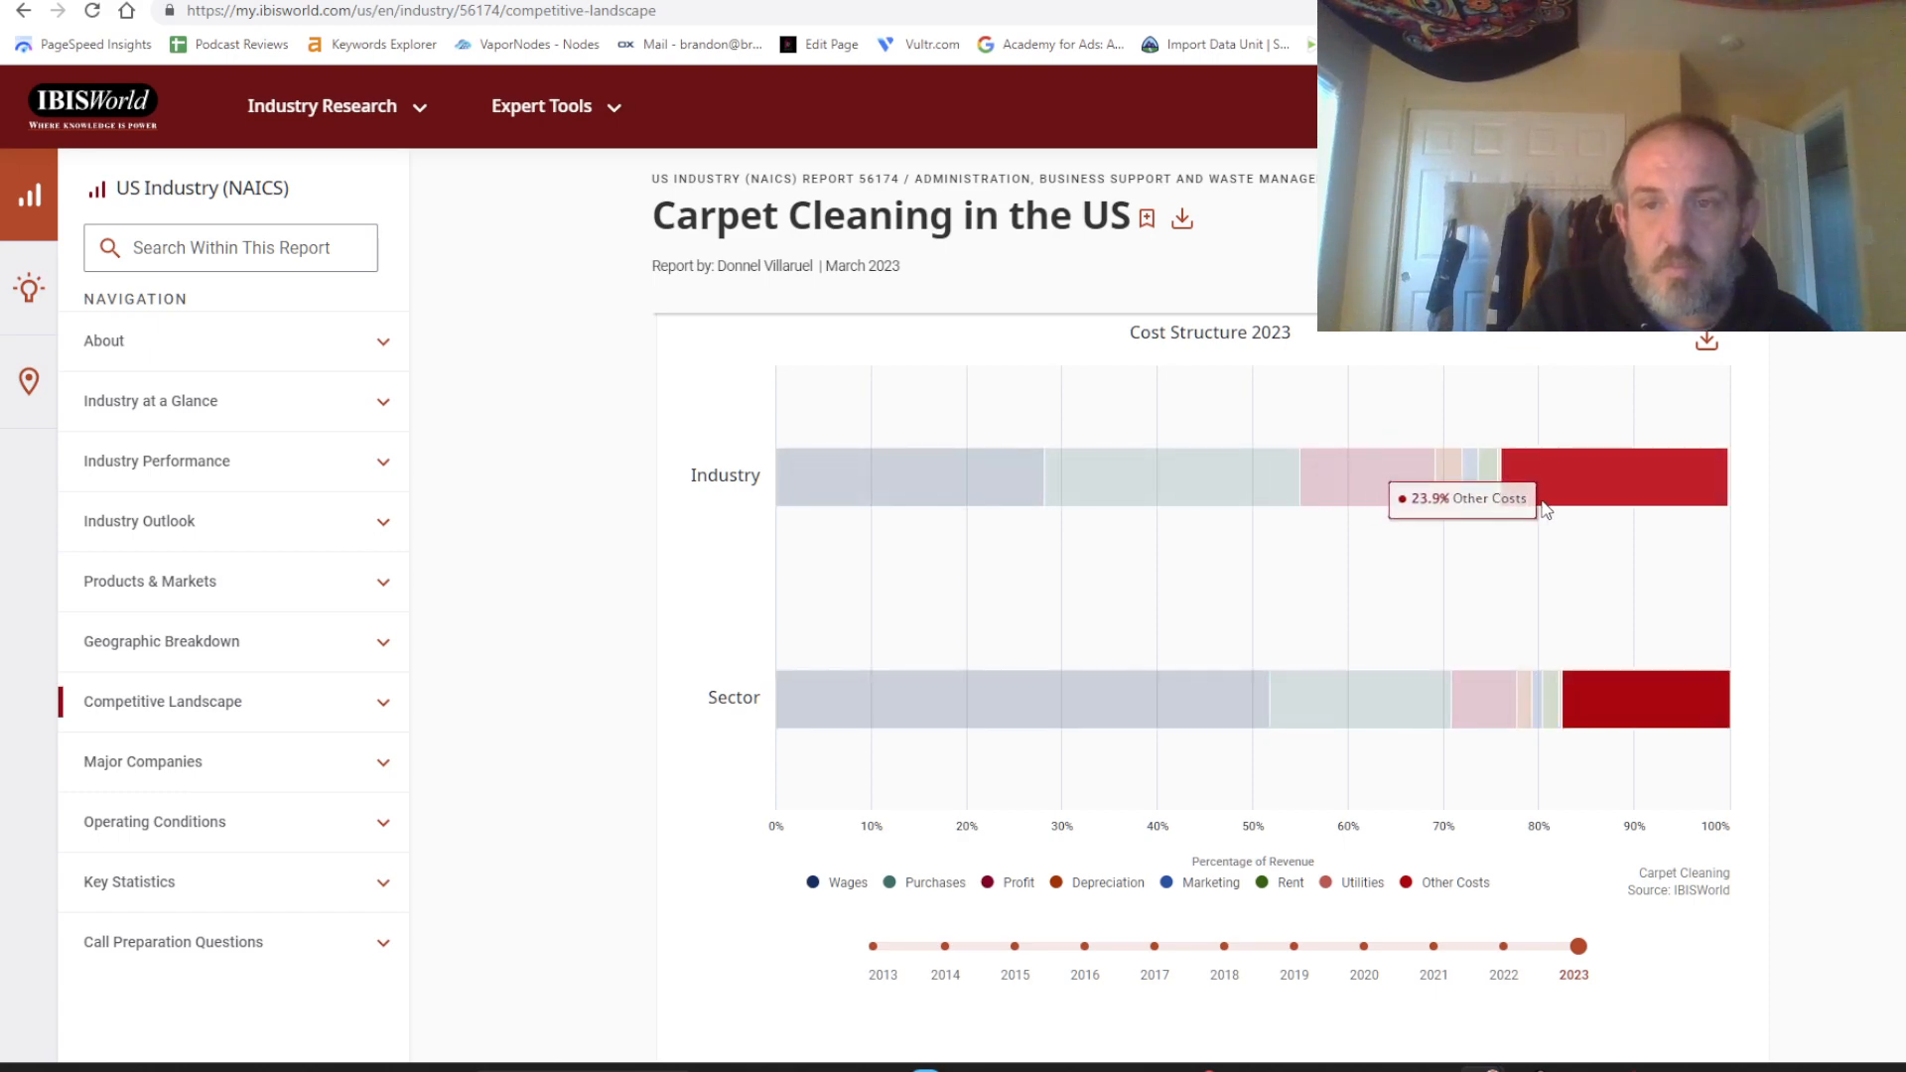
pyautogui.click(1720, 348)
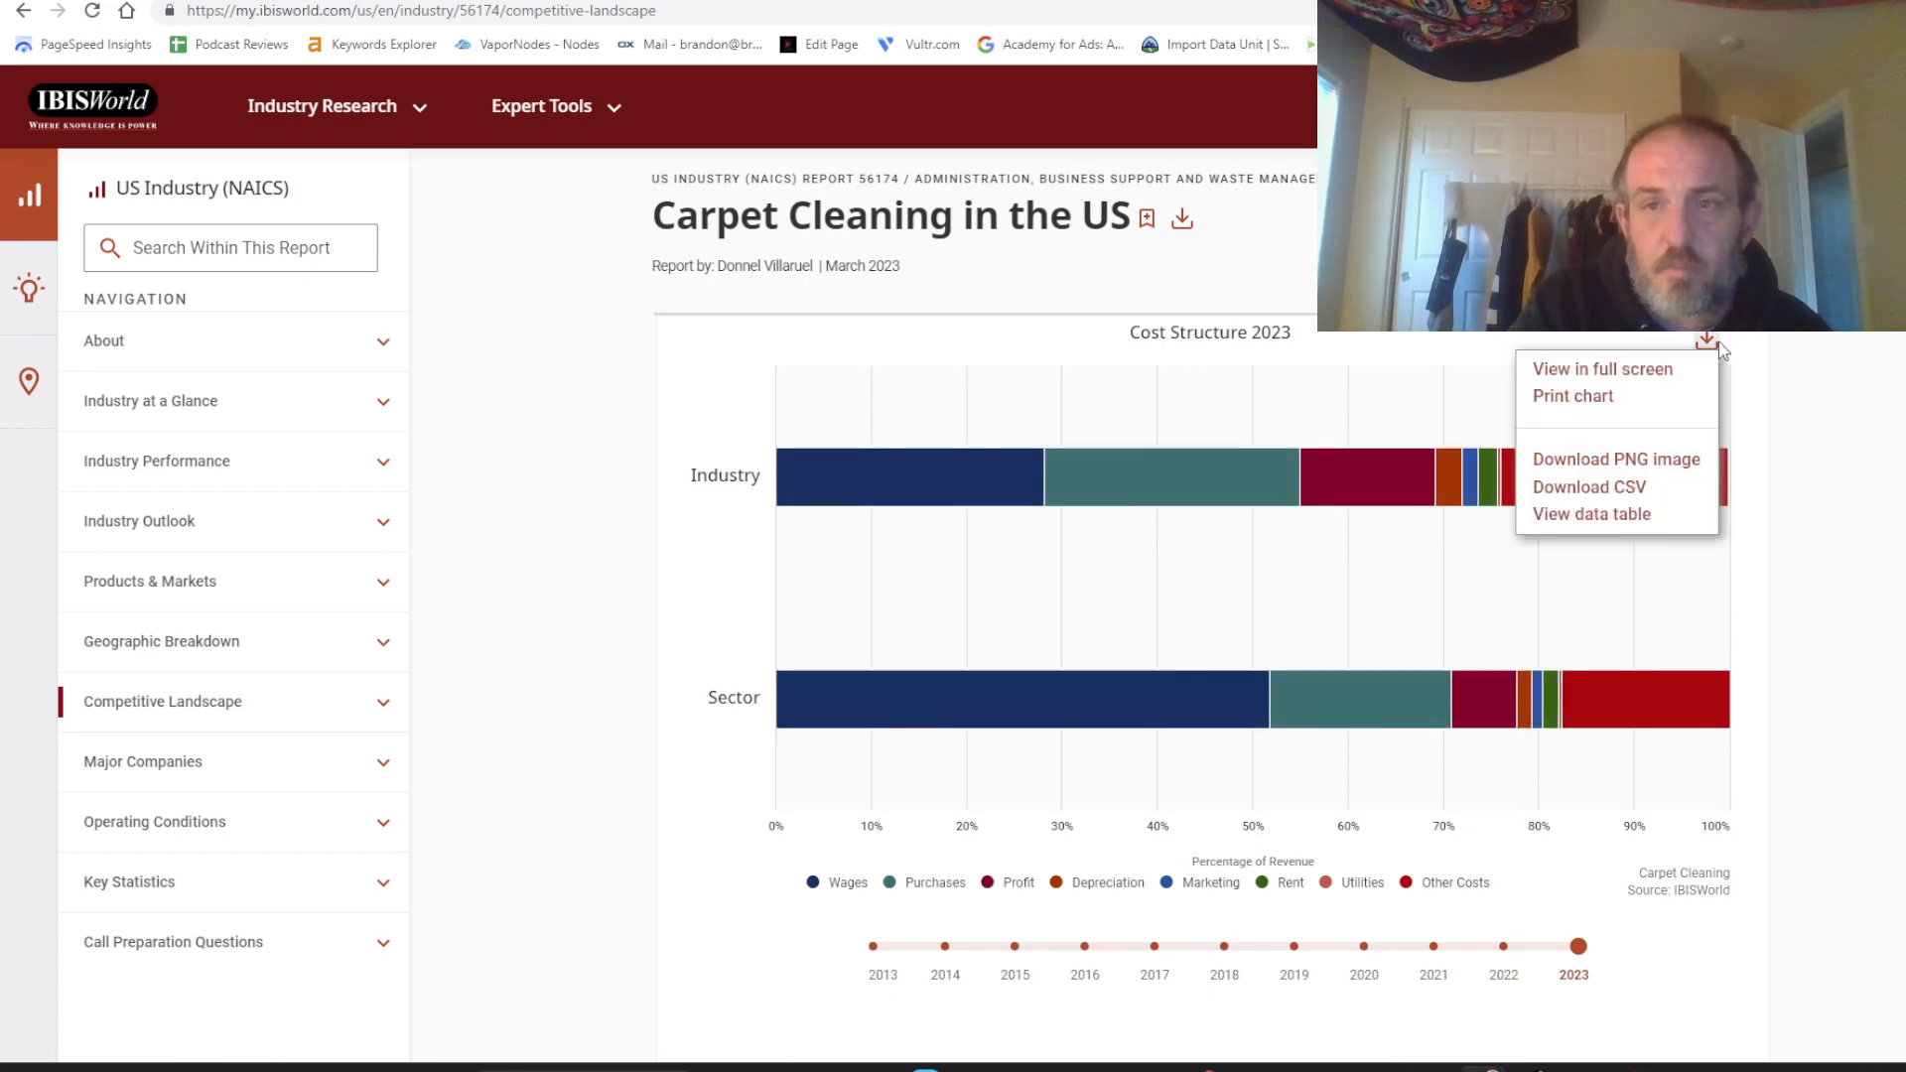
pyautogui.click(1618, 488)
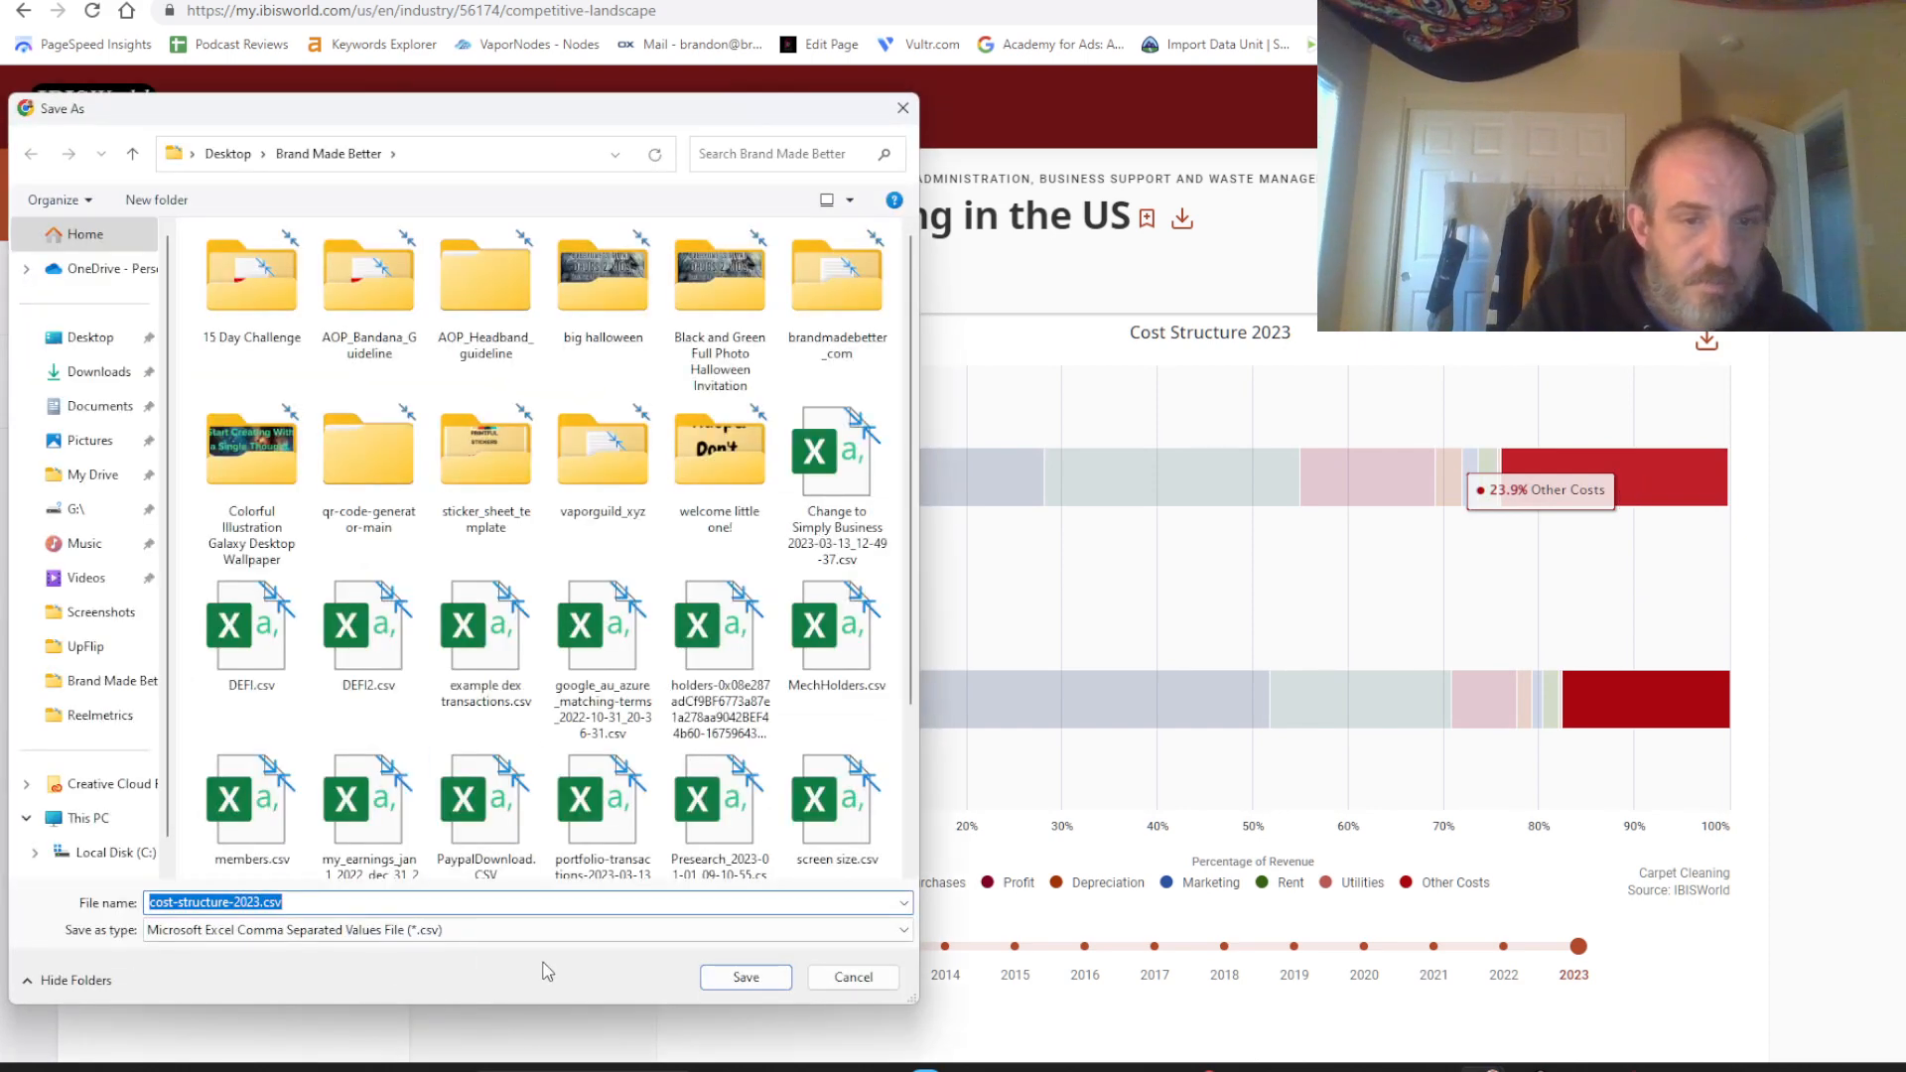
pyautogui.click(744, 979)
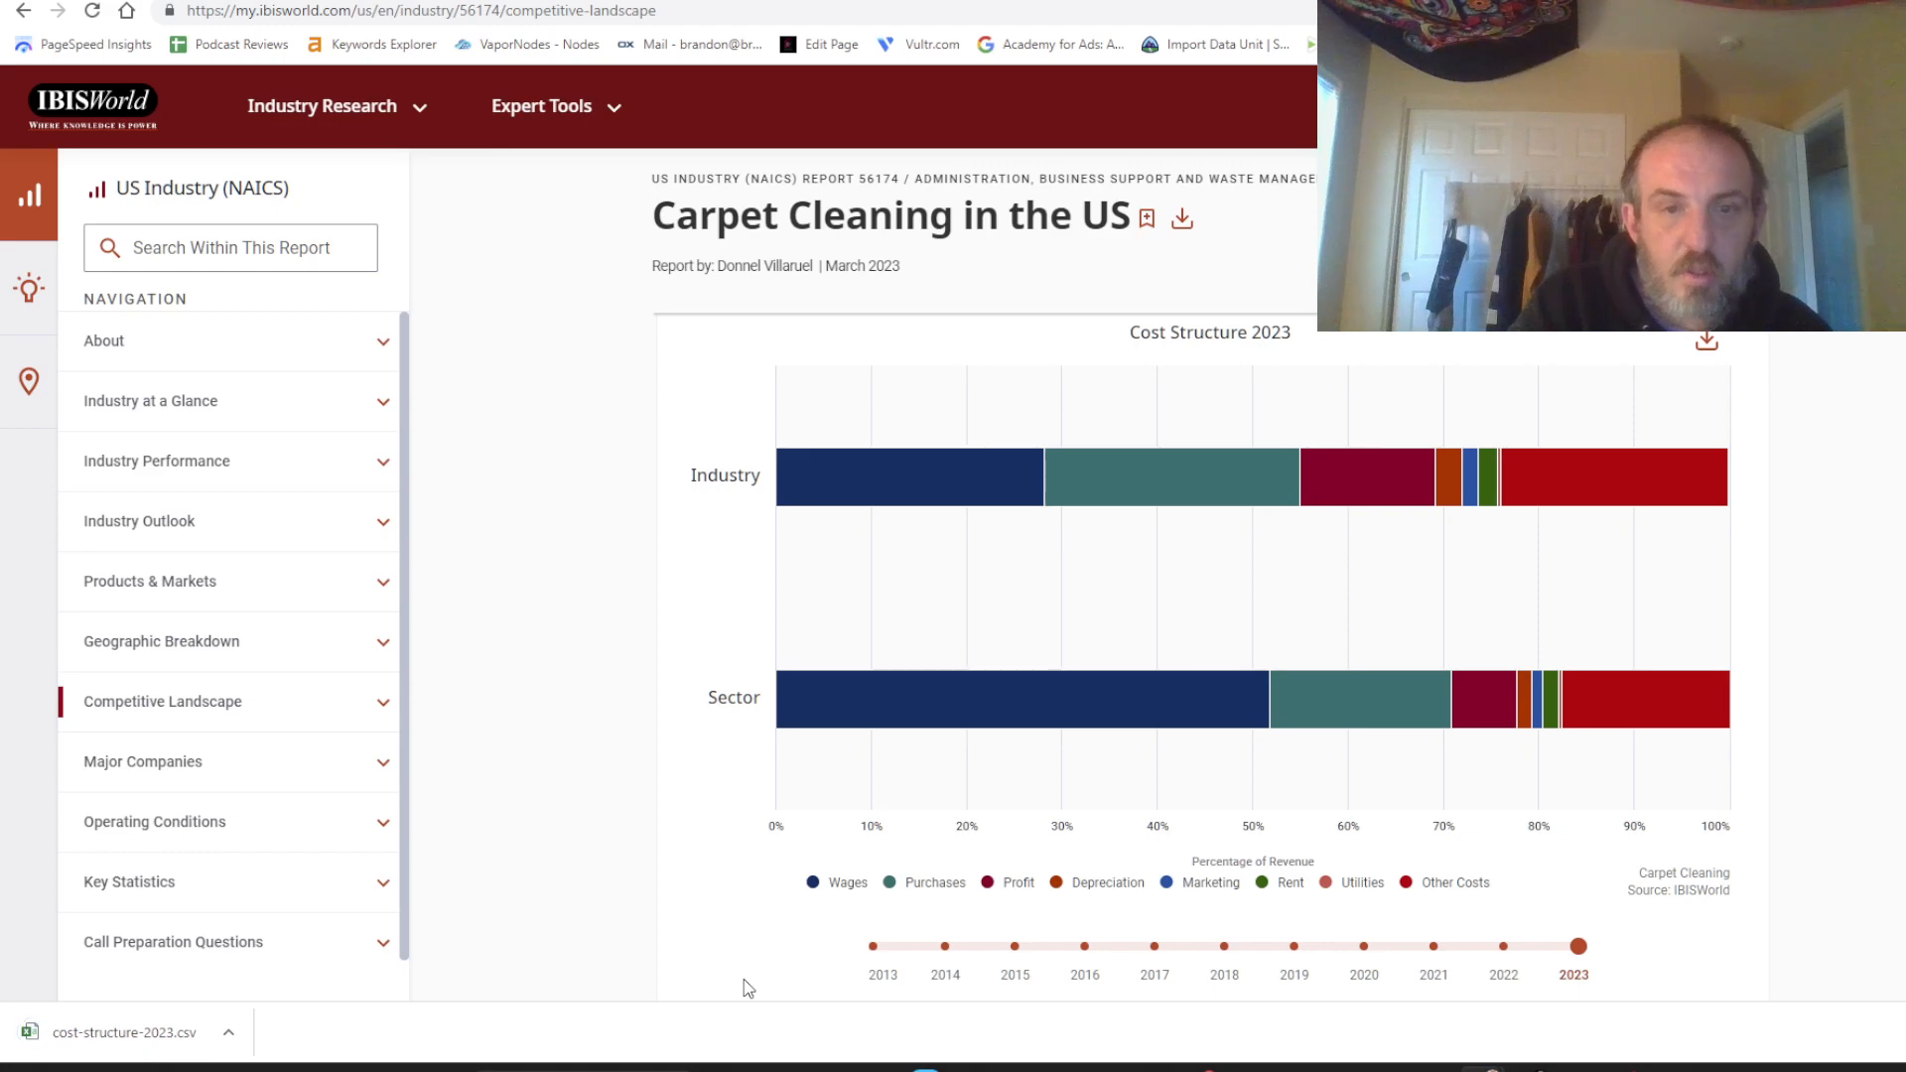
pyautogui.click(228, 1032)
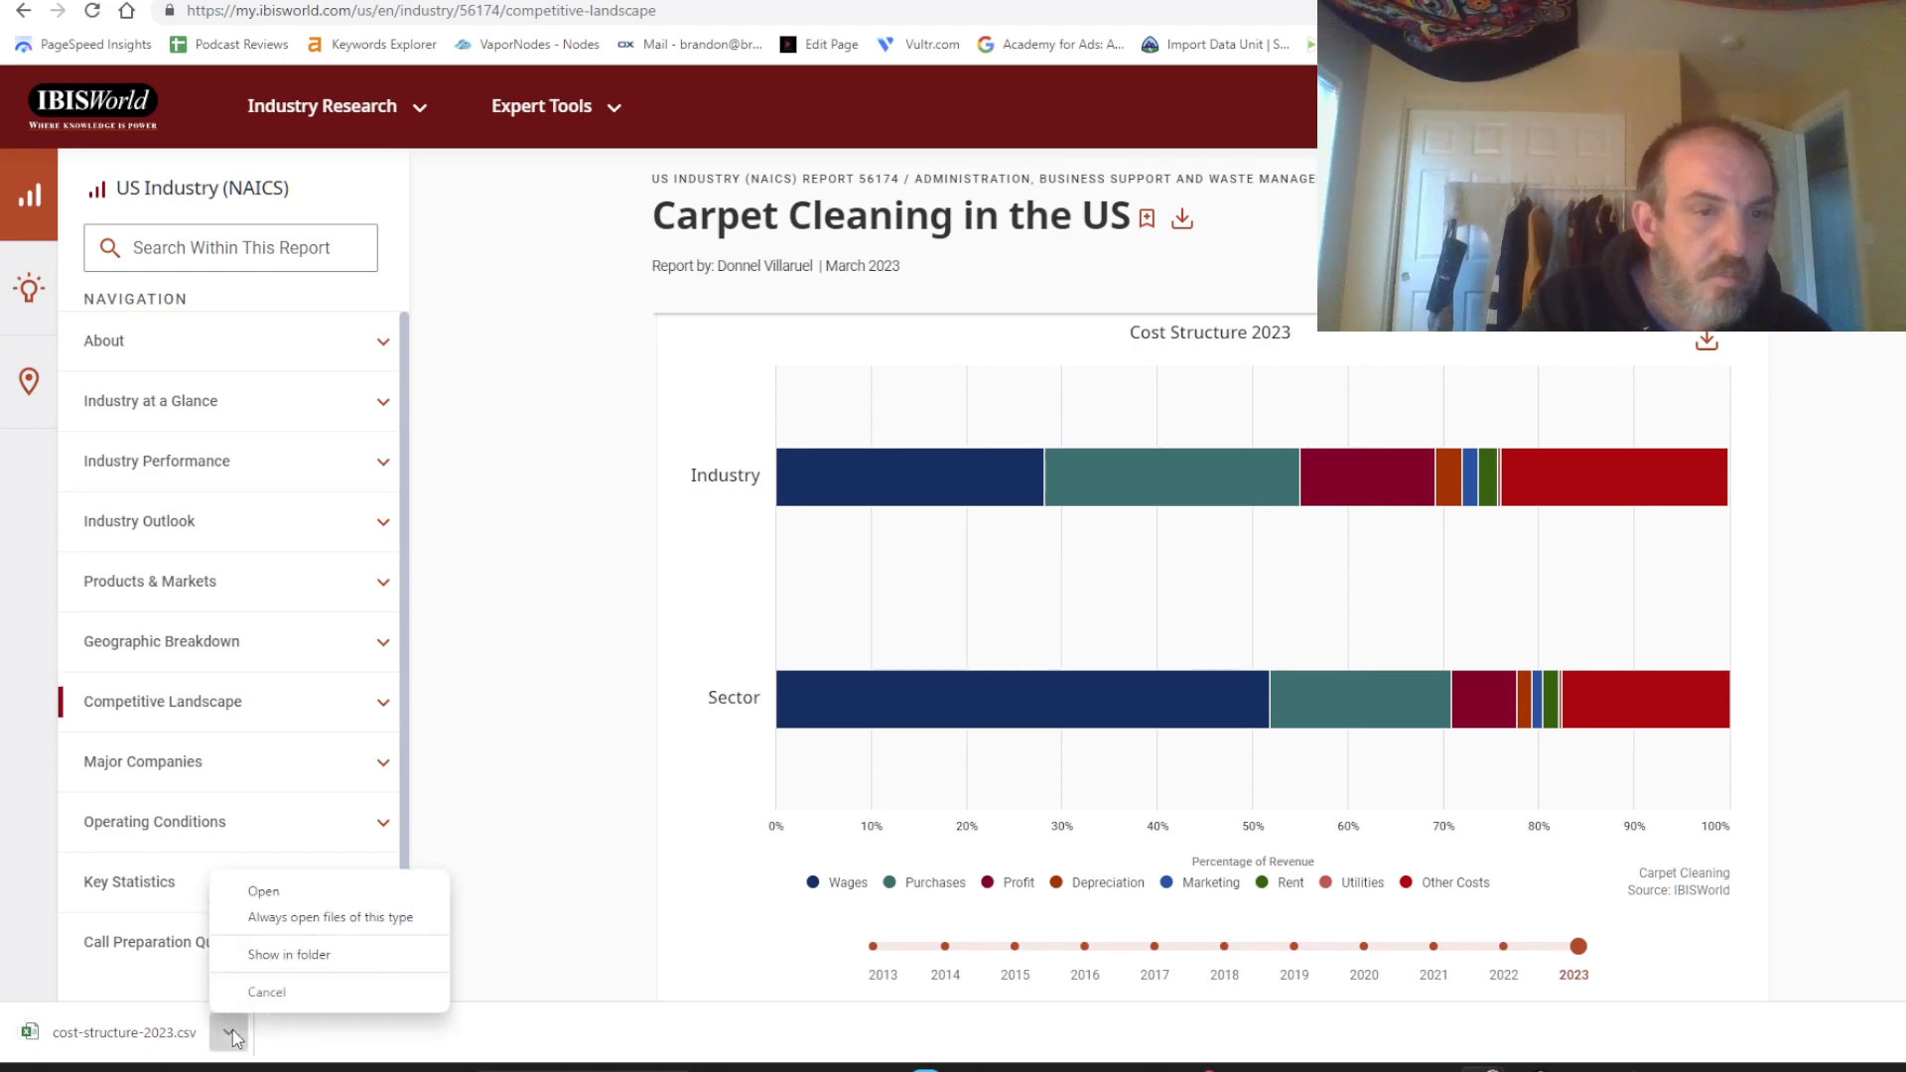
pyautogui.click(294, 891)
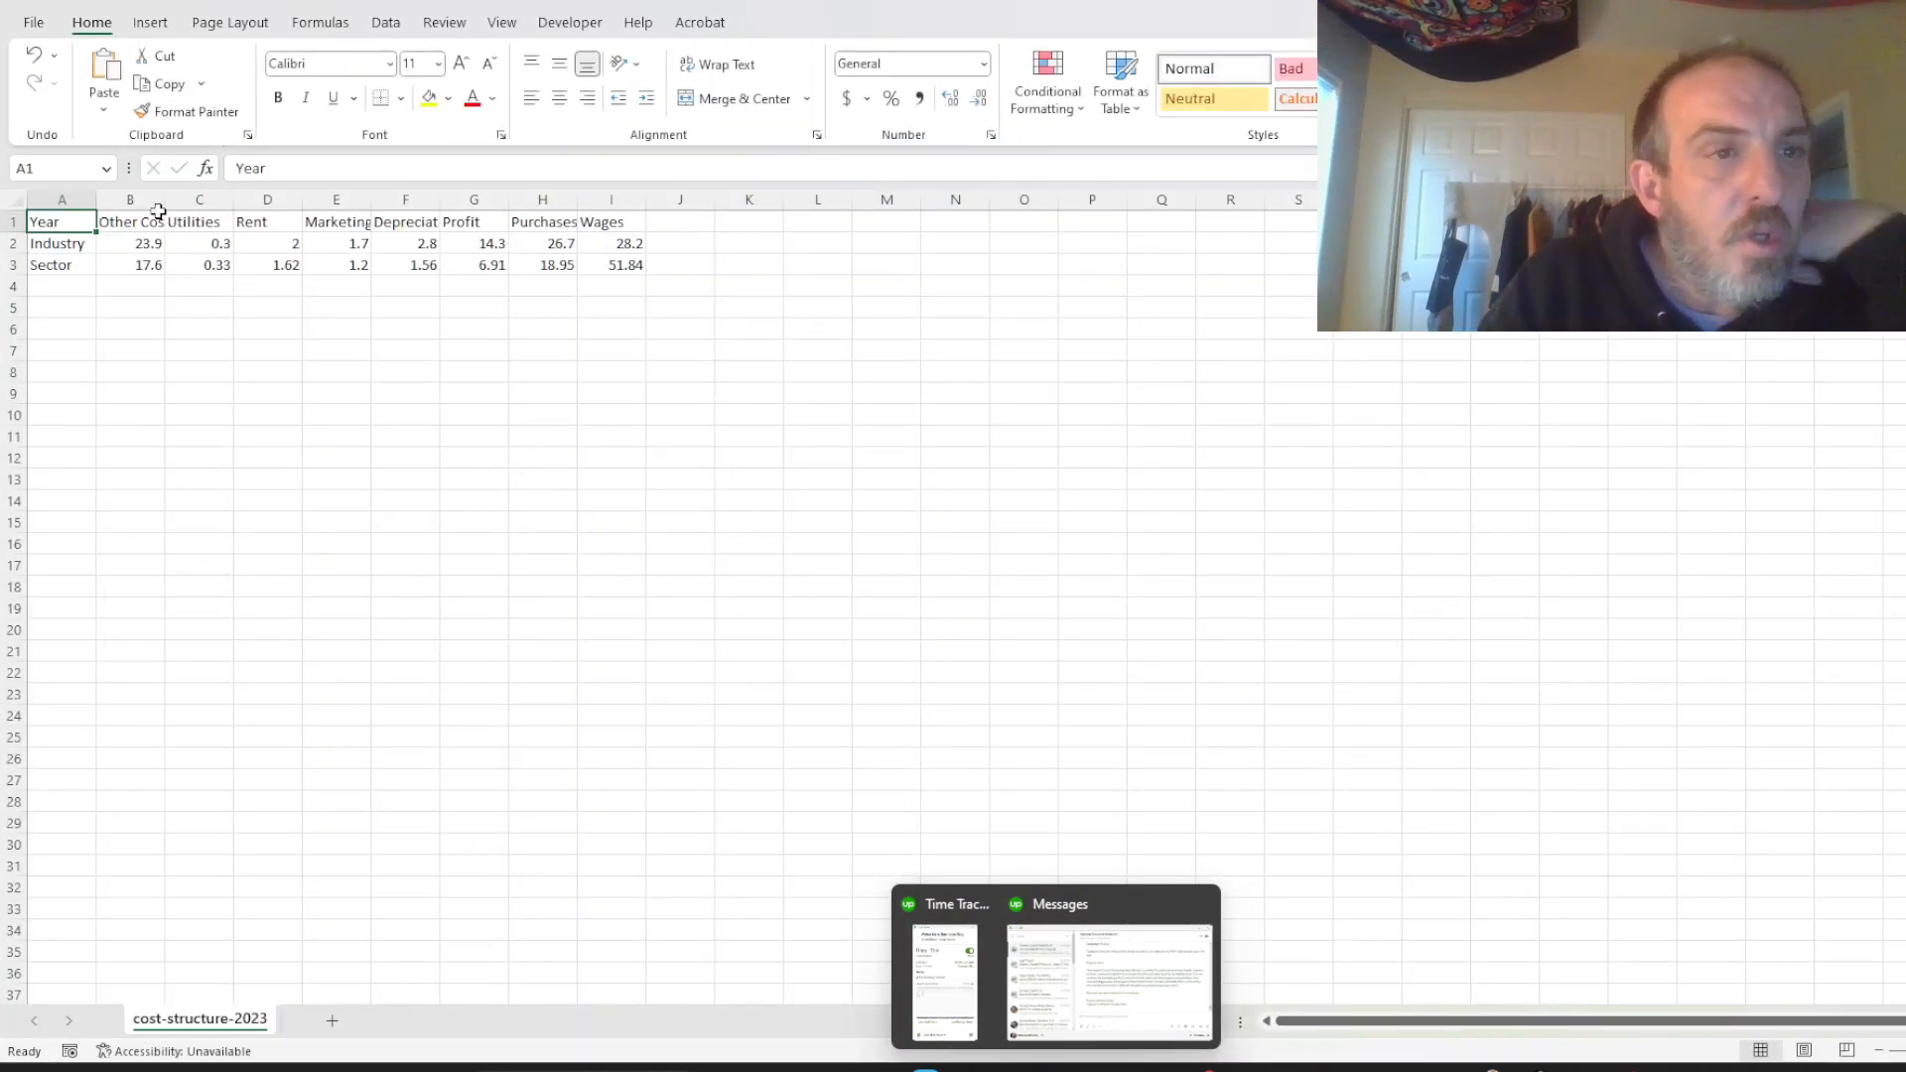
# Autofit the widths of columns A to I to their contents.
pyautogui.doubleClick(92, 200)
pyautogui.doubleClick(161, 199)
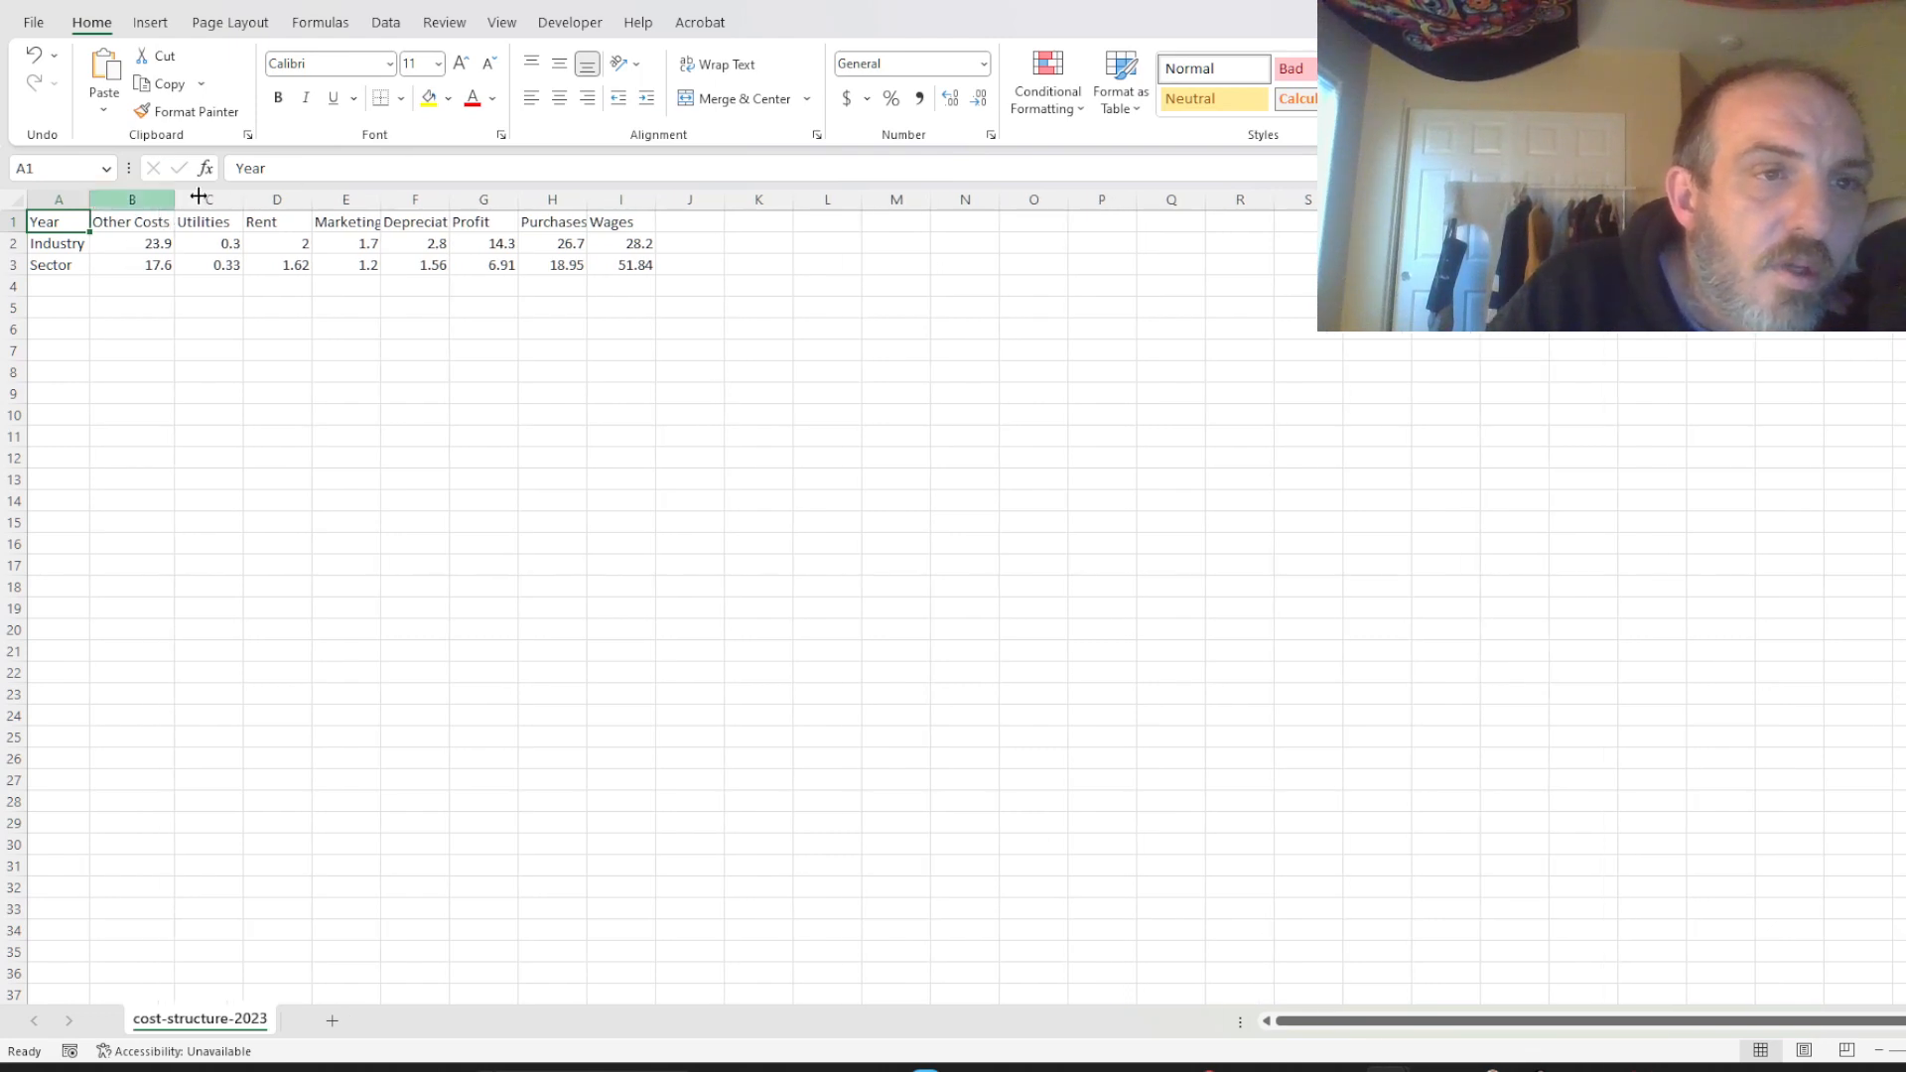
pyautogui.doubleClick(245, 199)
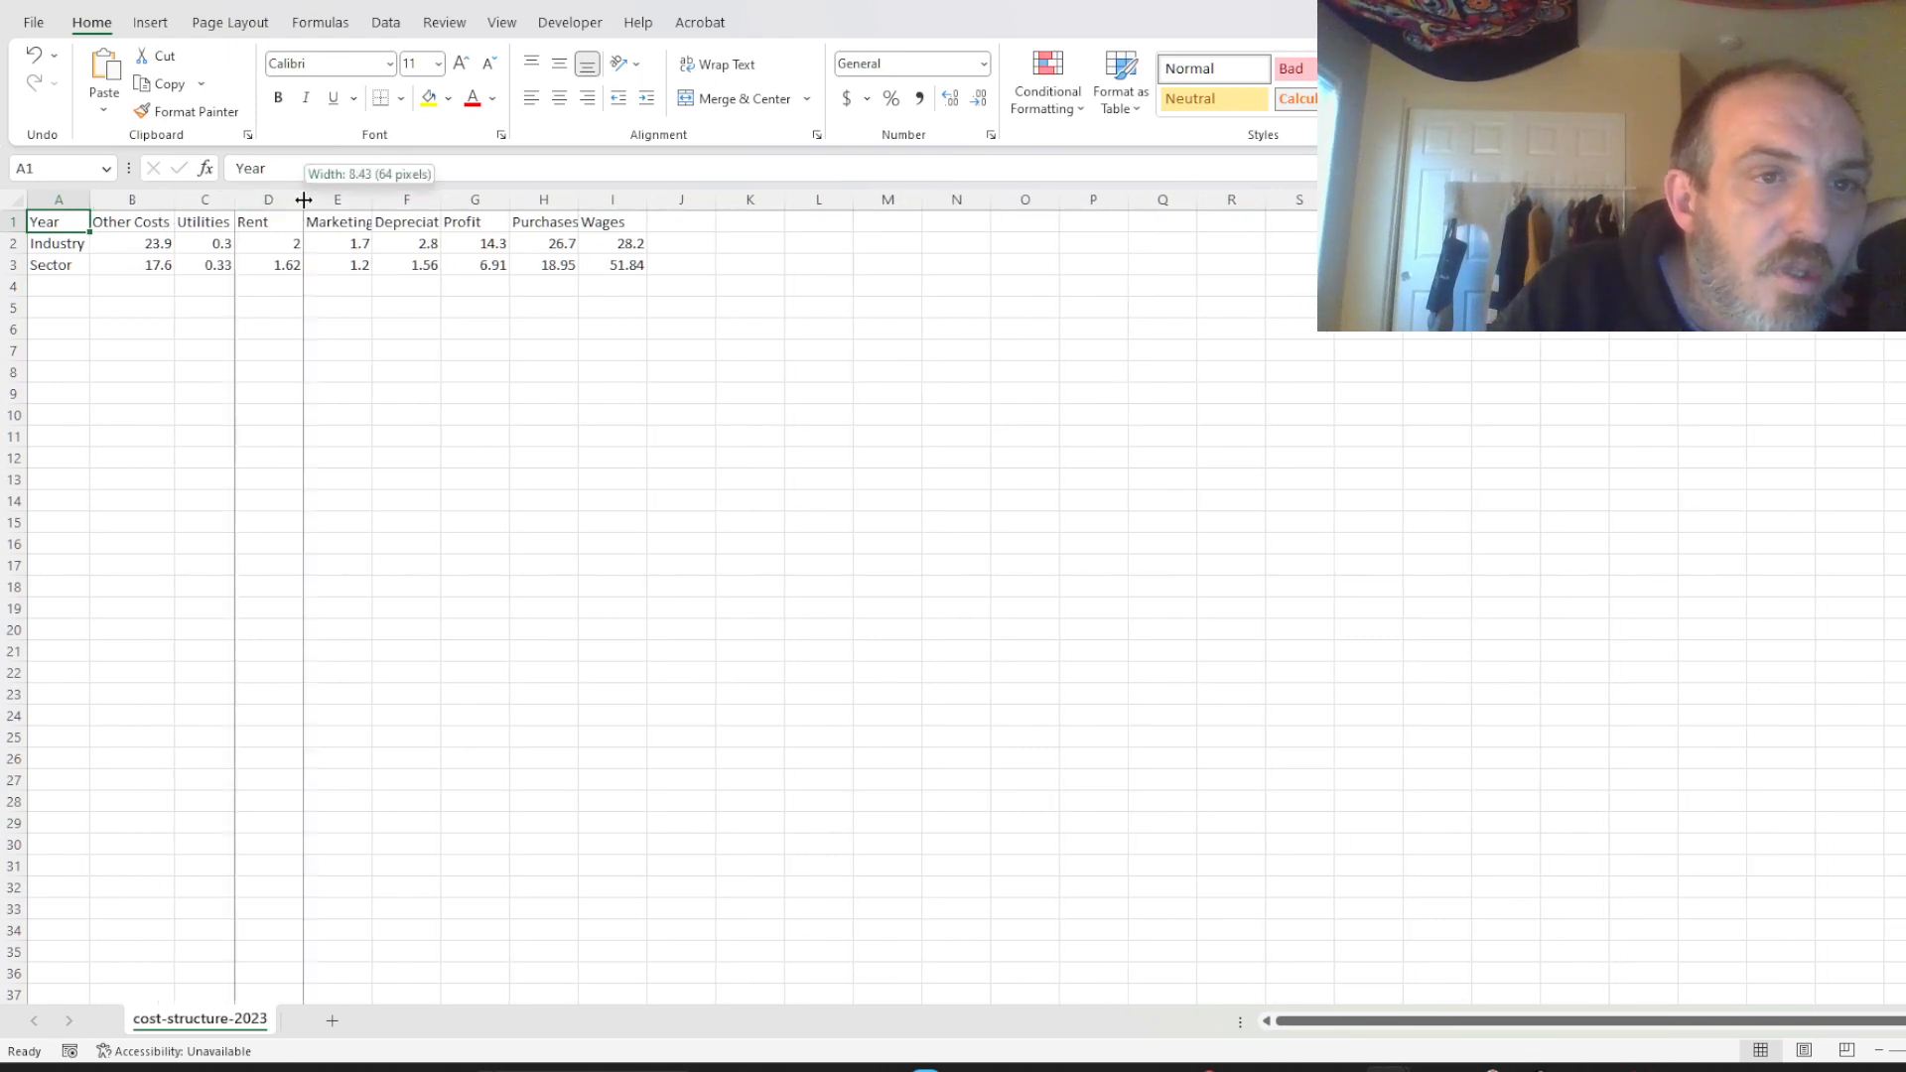
pyautogui.doubleClick(303, 198)
pyautogui.doubleClick(345, 202)
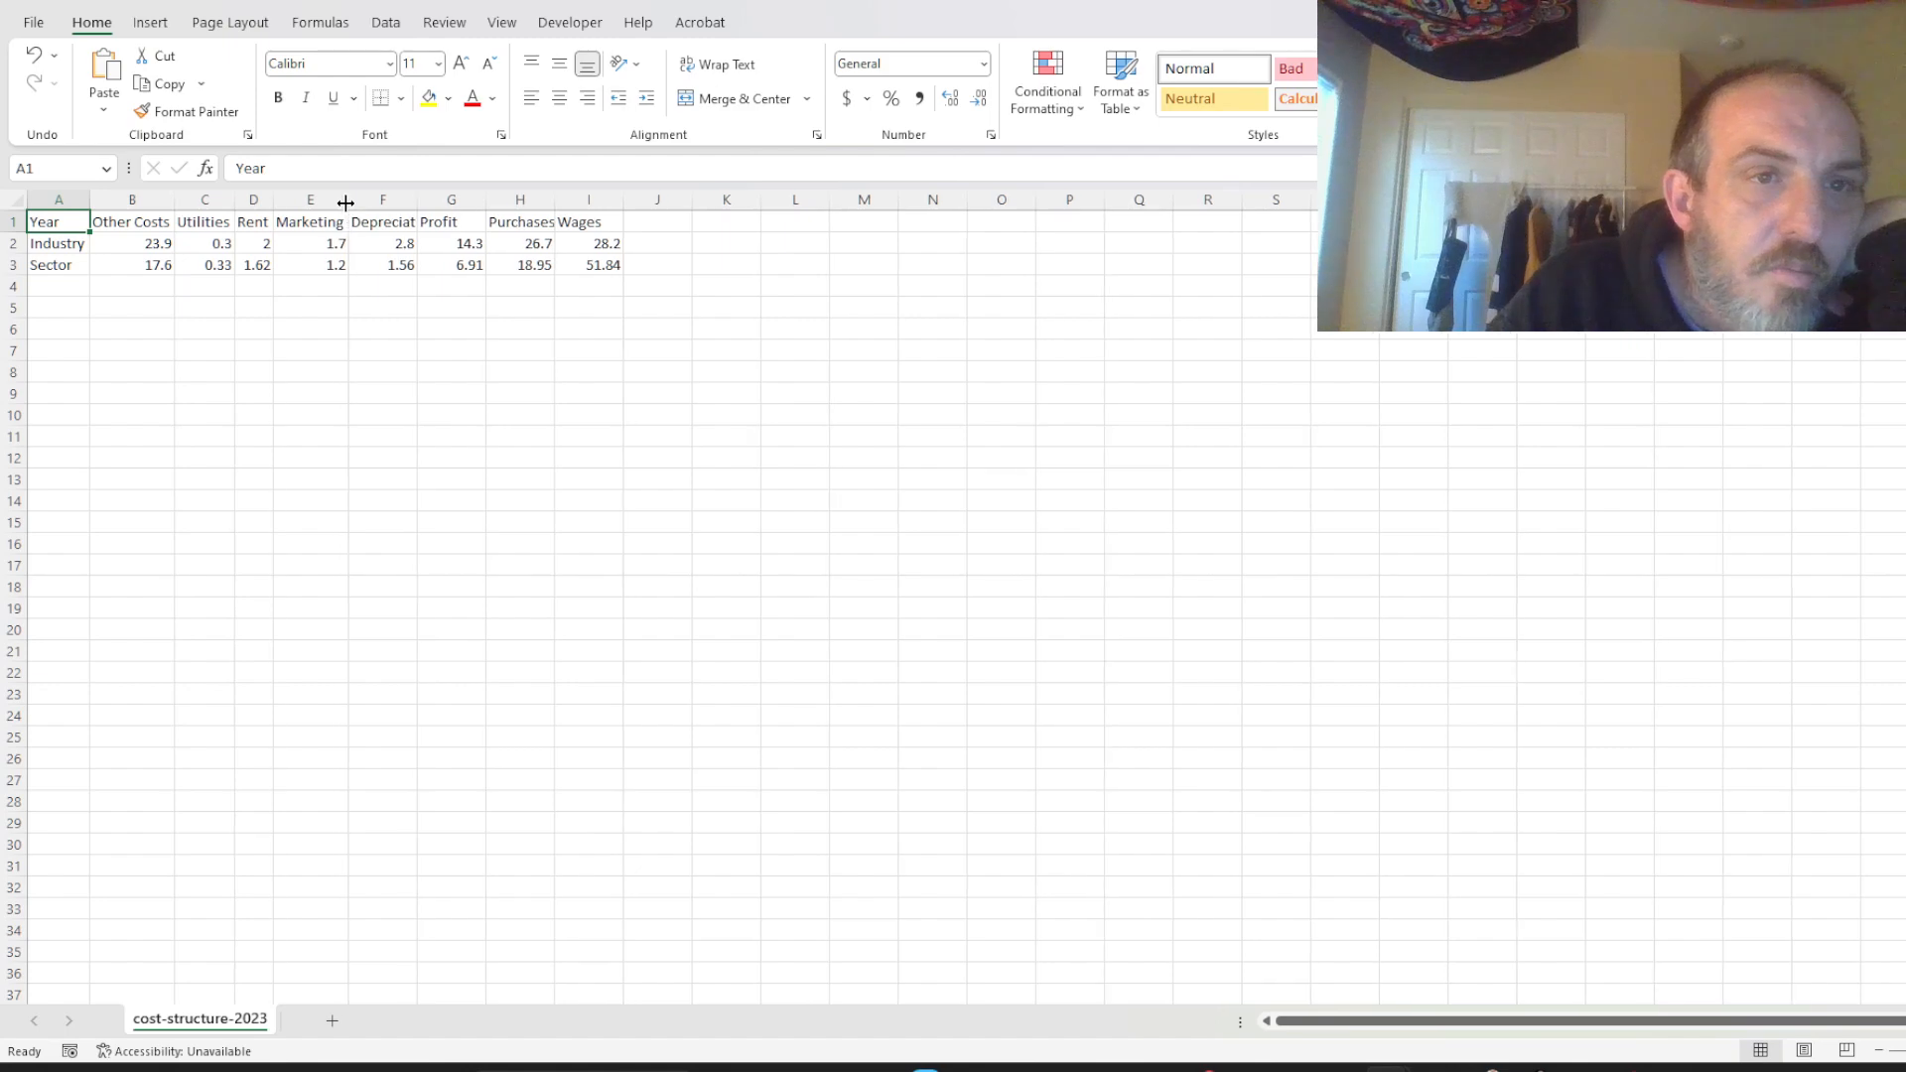
pyautogui.doubleClick(417, 199)
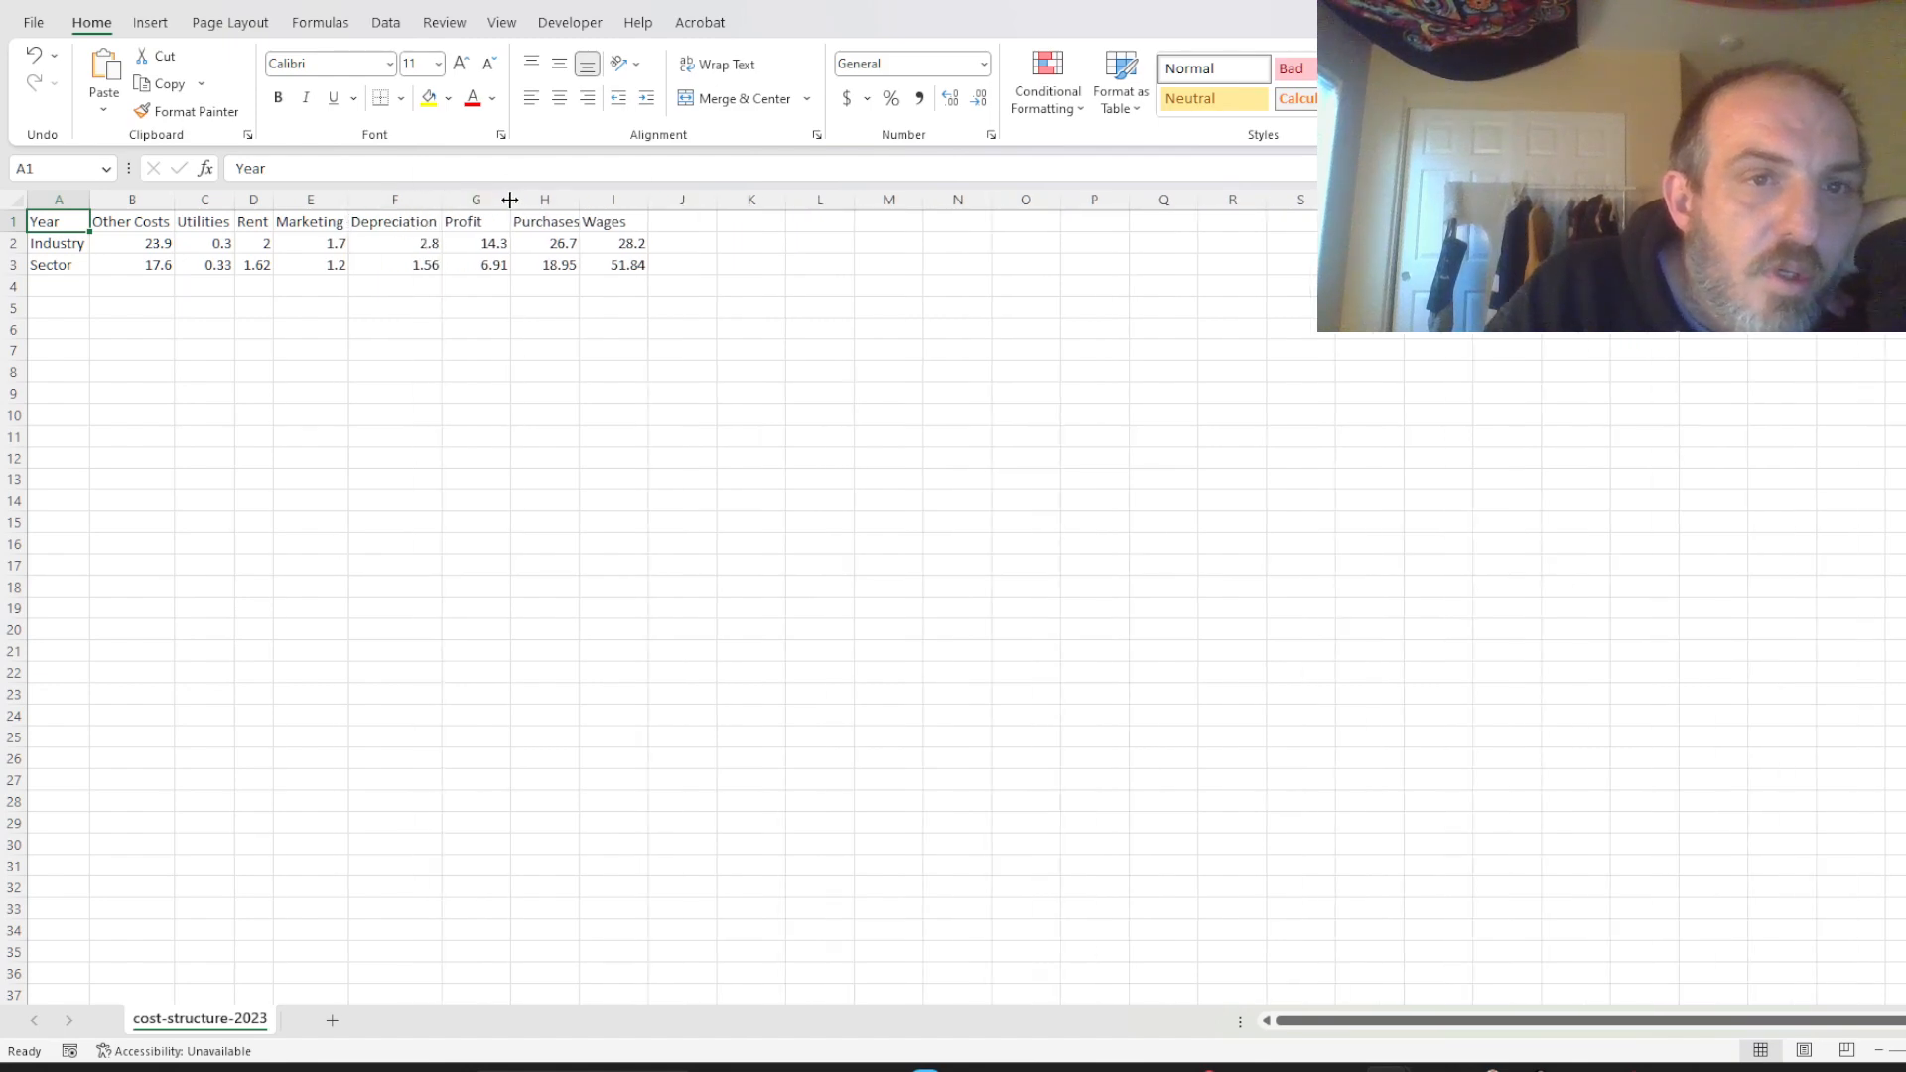
pyautogui.doubleClick(509, 200)
pyautogui.doubleClick(555, 200)
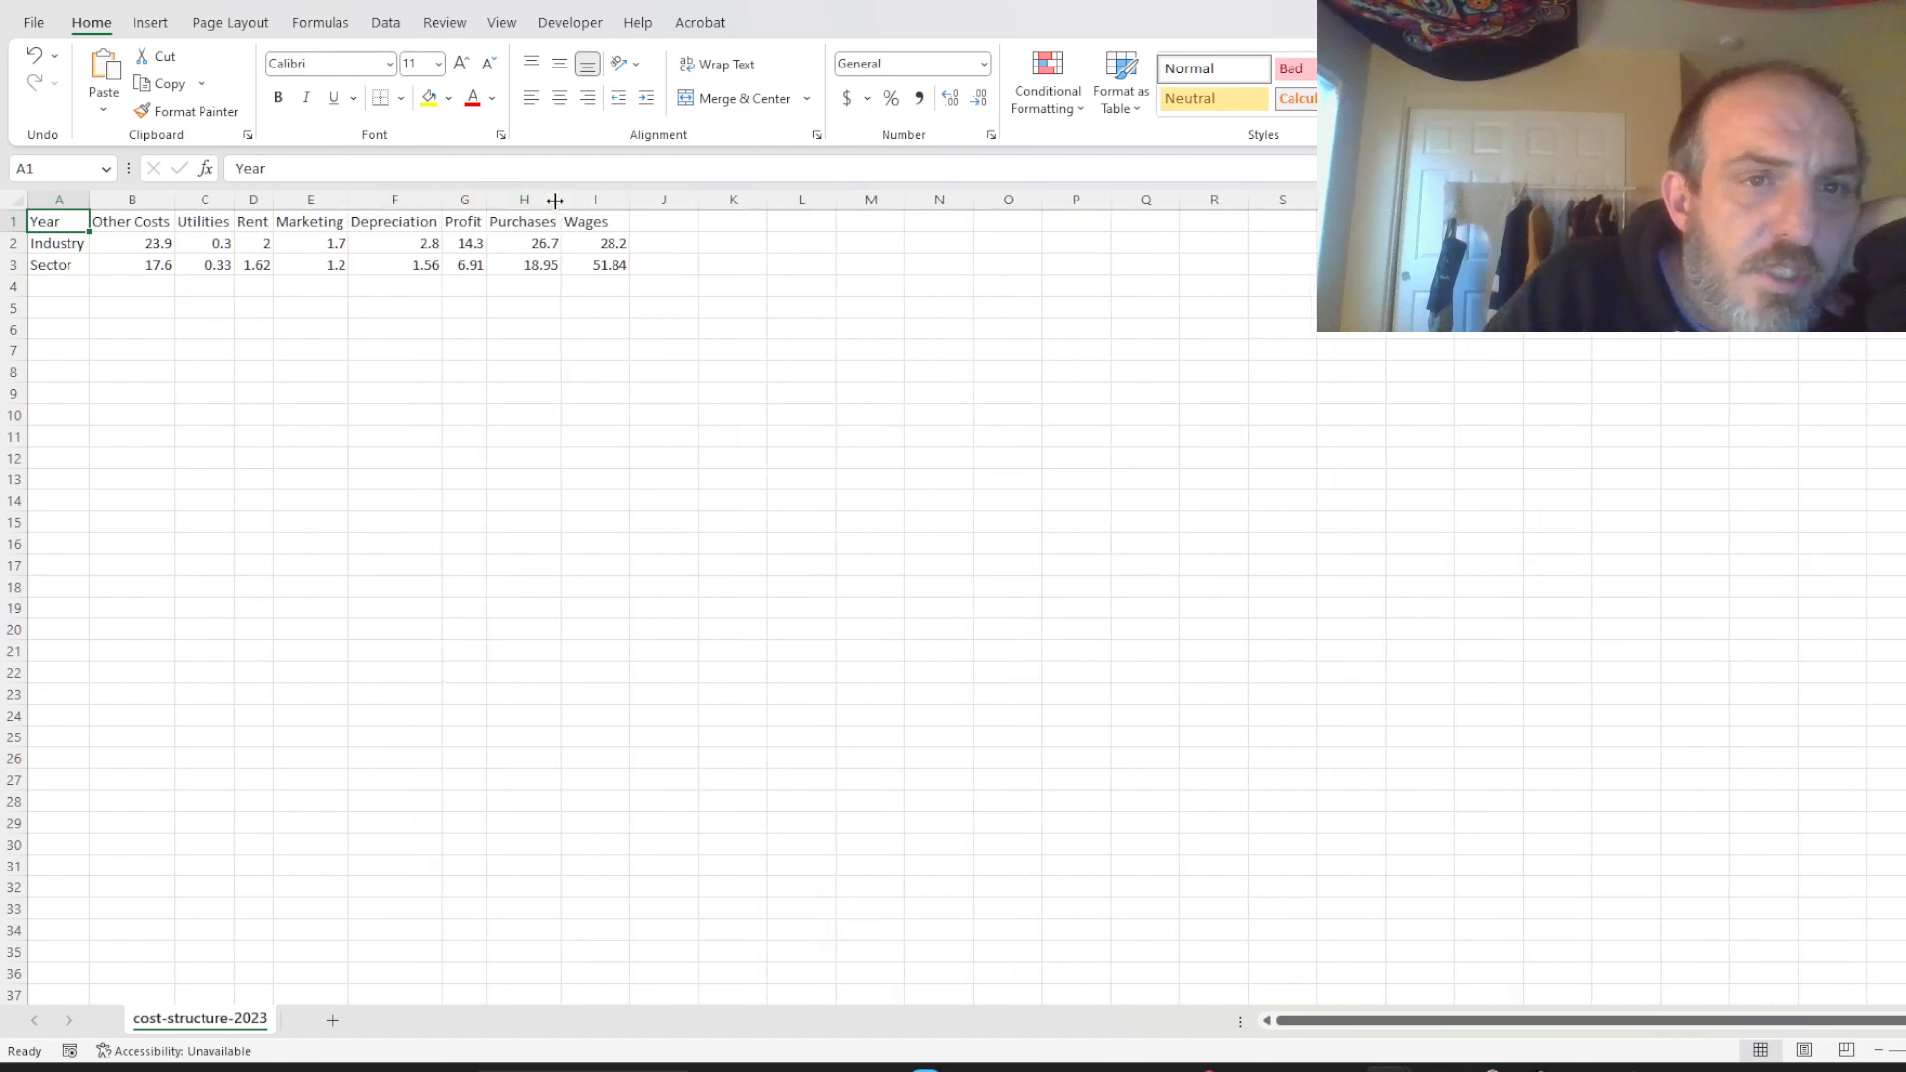
pyautogui.doubleClick(631, 202)
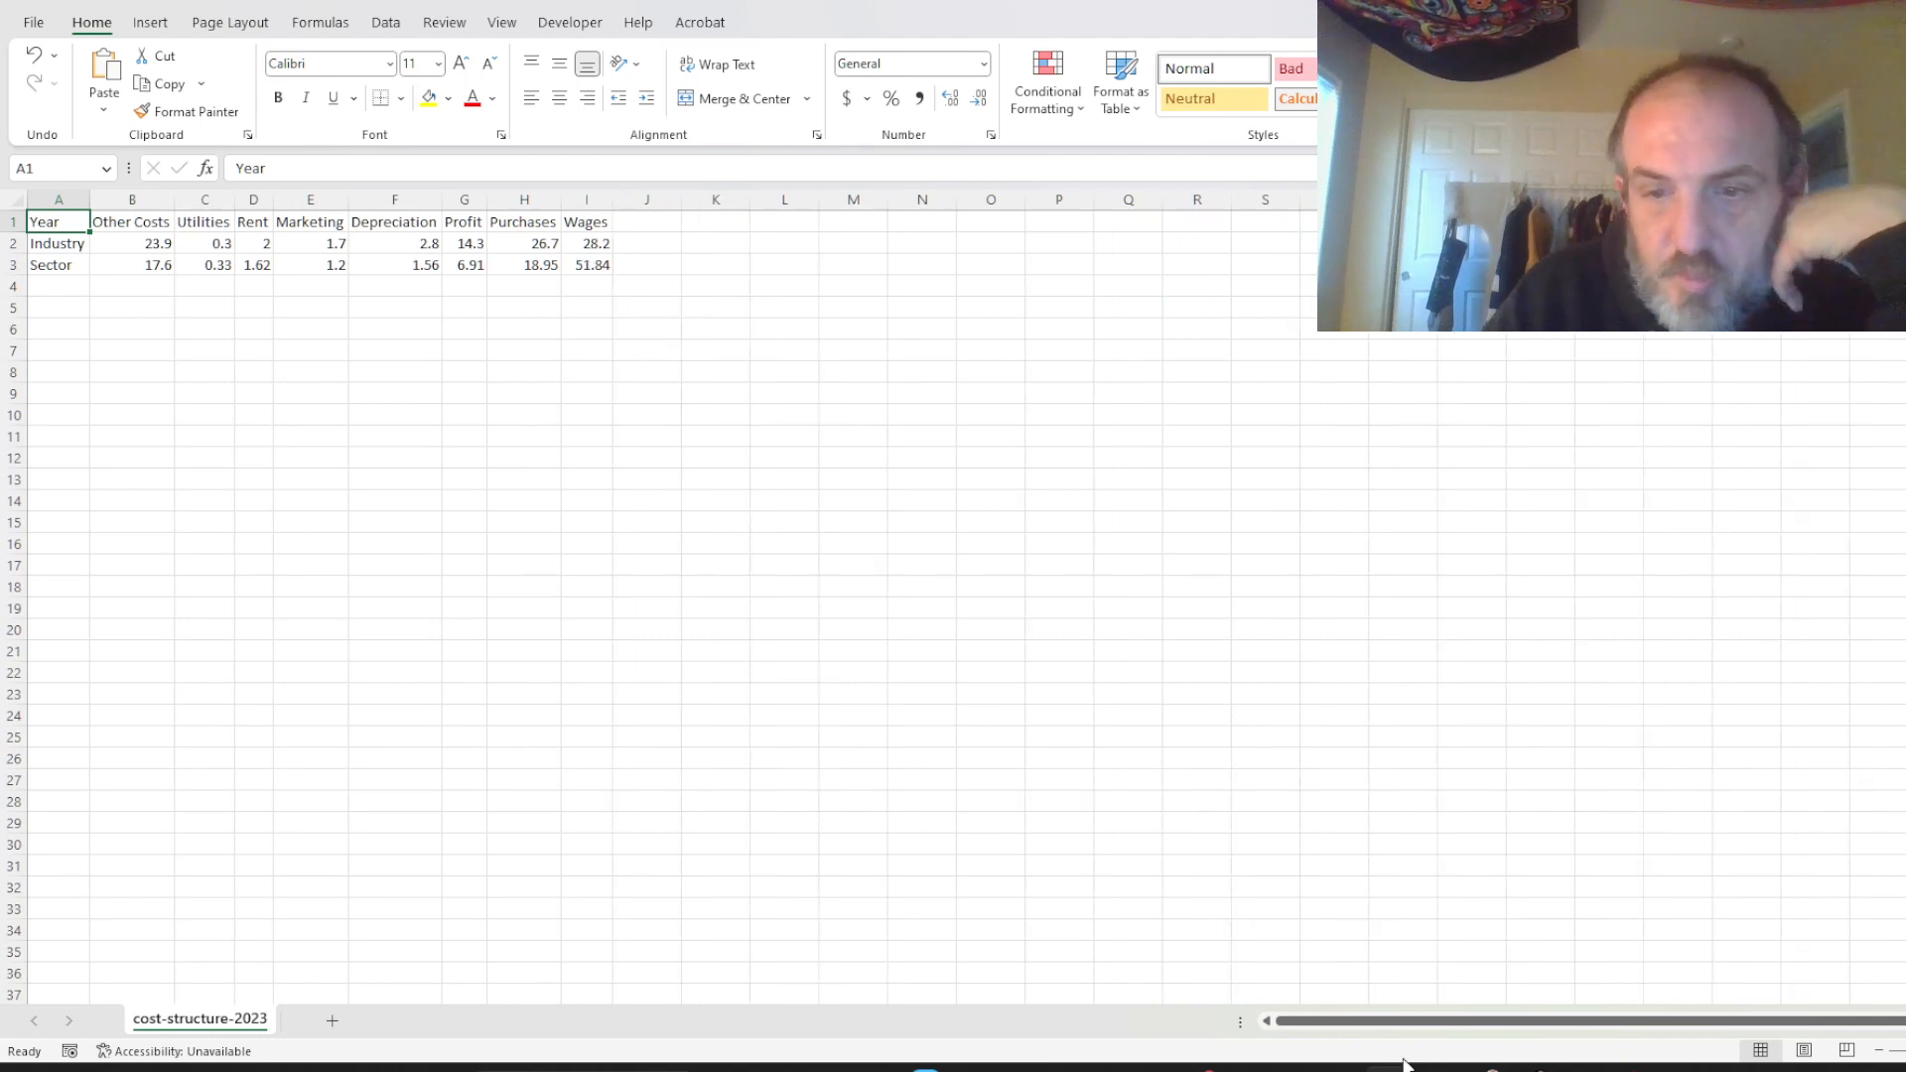
# Switch to the Google Sheets spreadsheet, copy the revenue per employee in B8, and return to the cost-structure-2023 workbook in Excel.
pyautogui.moveTo(1481, 1068)
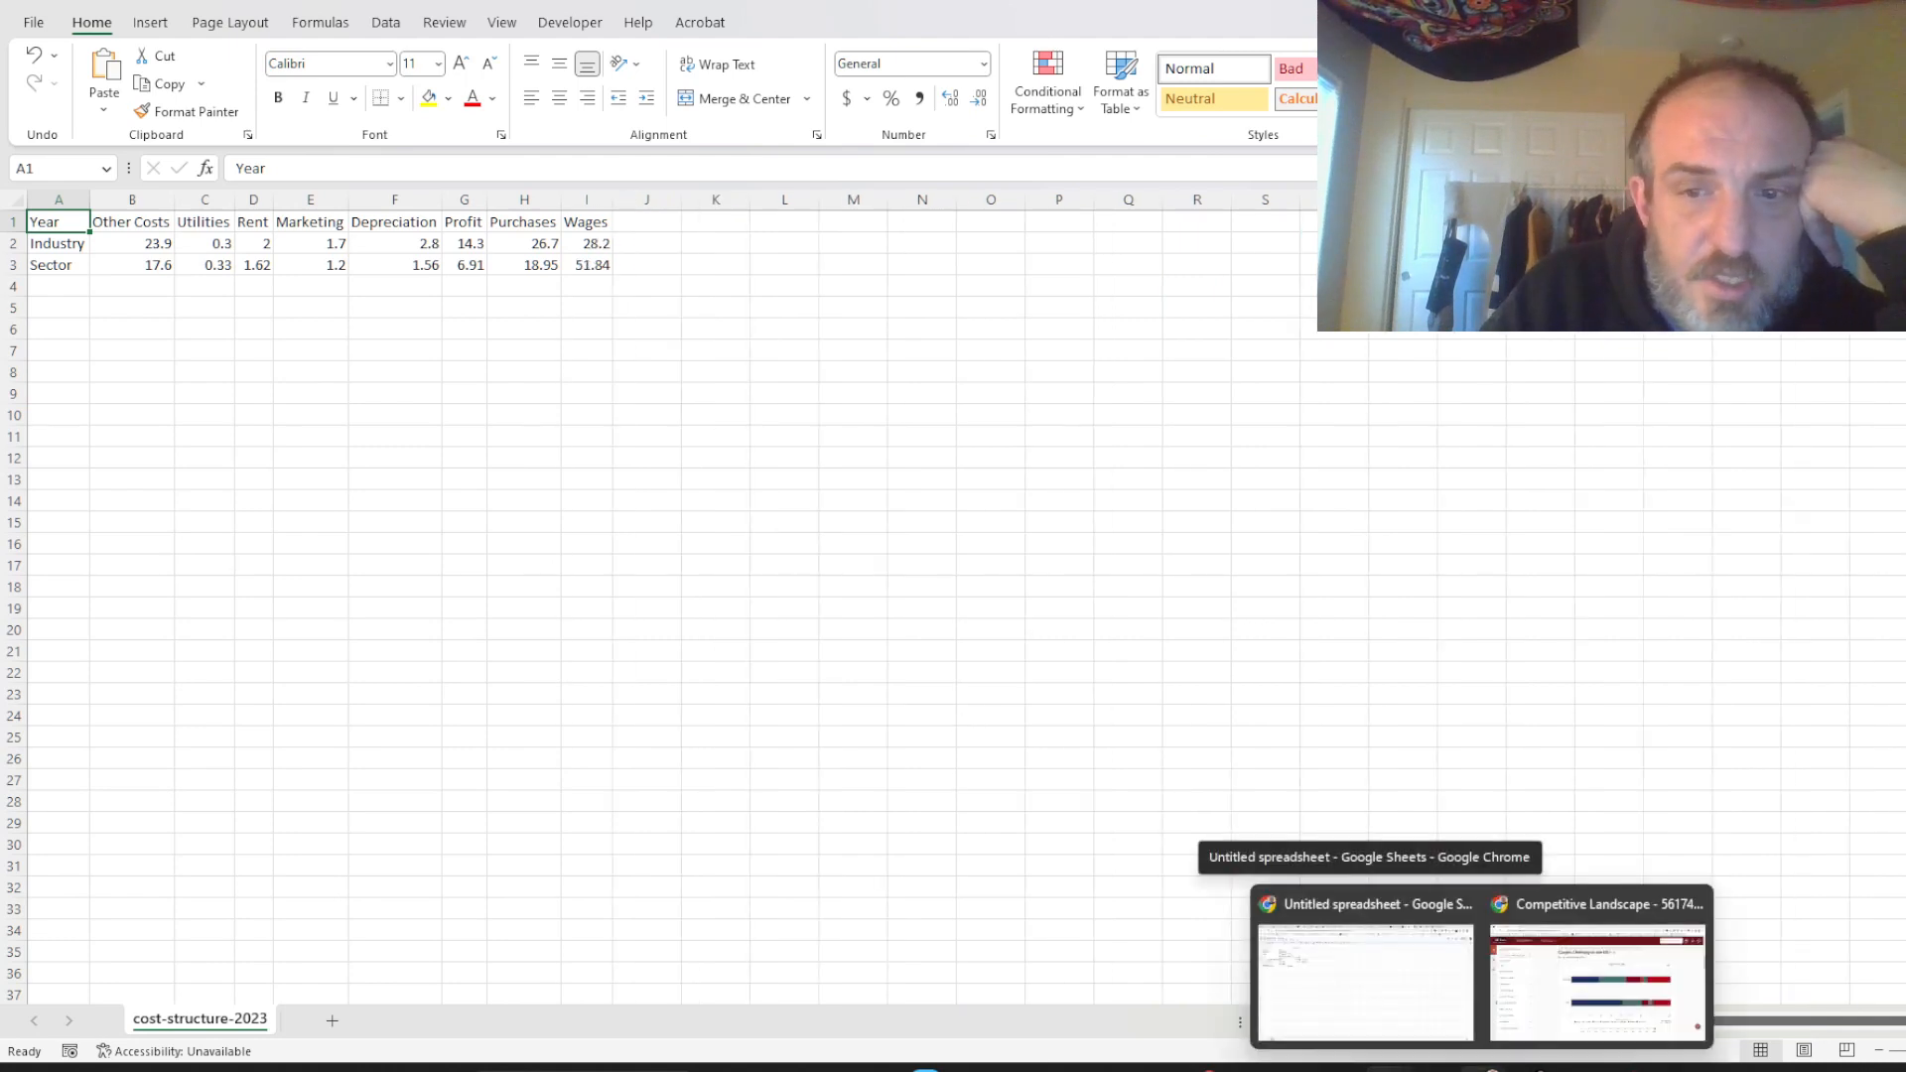
pyautogui.click(1424, 1011)
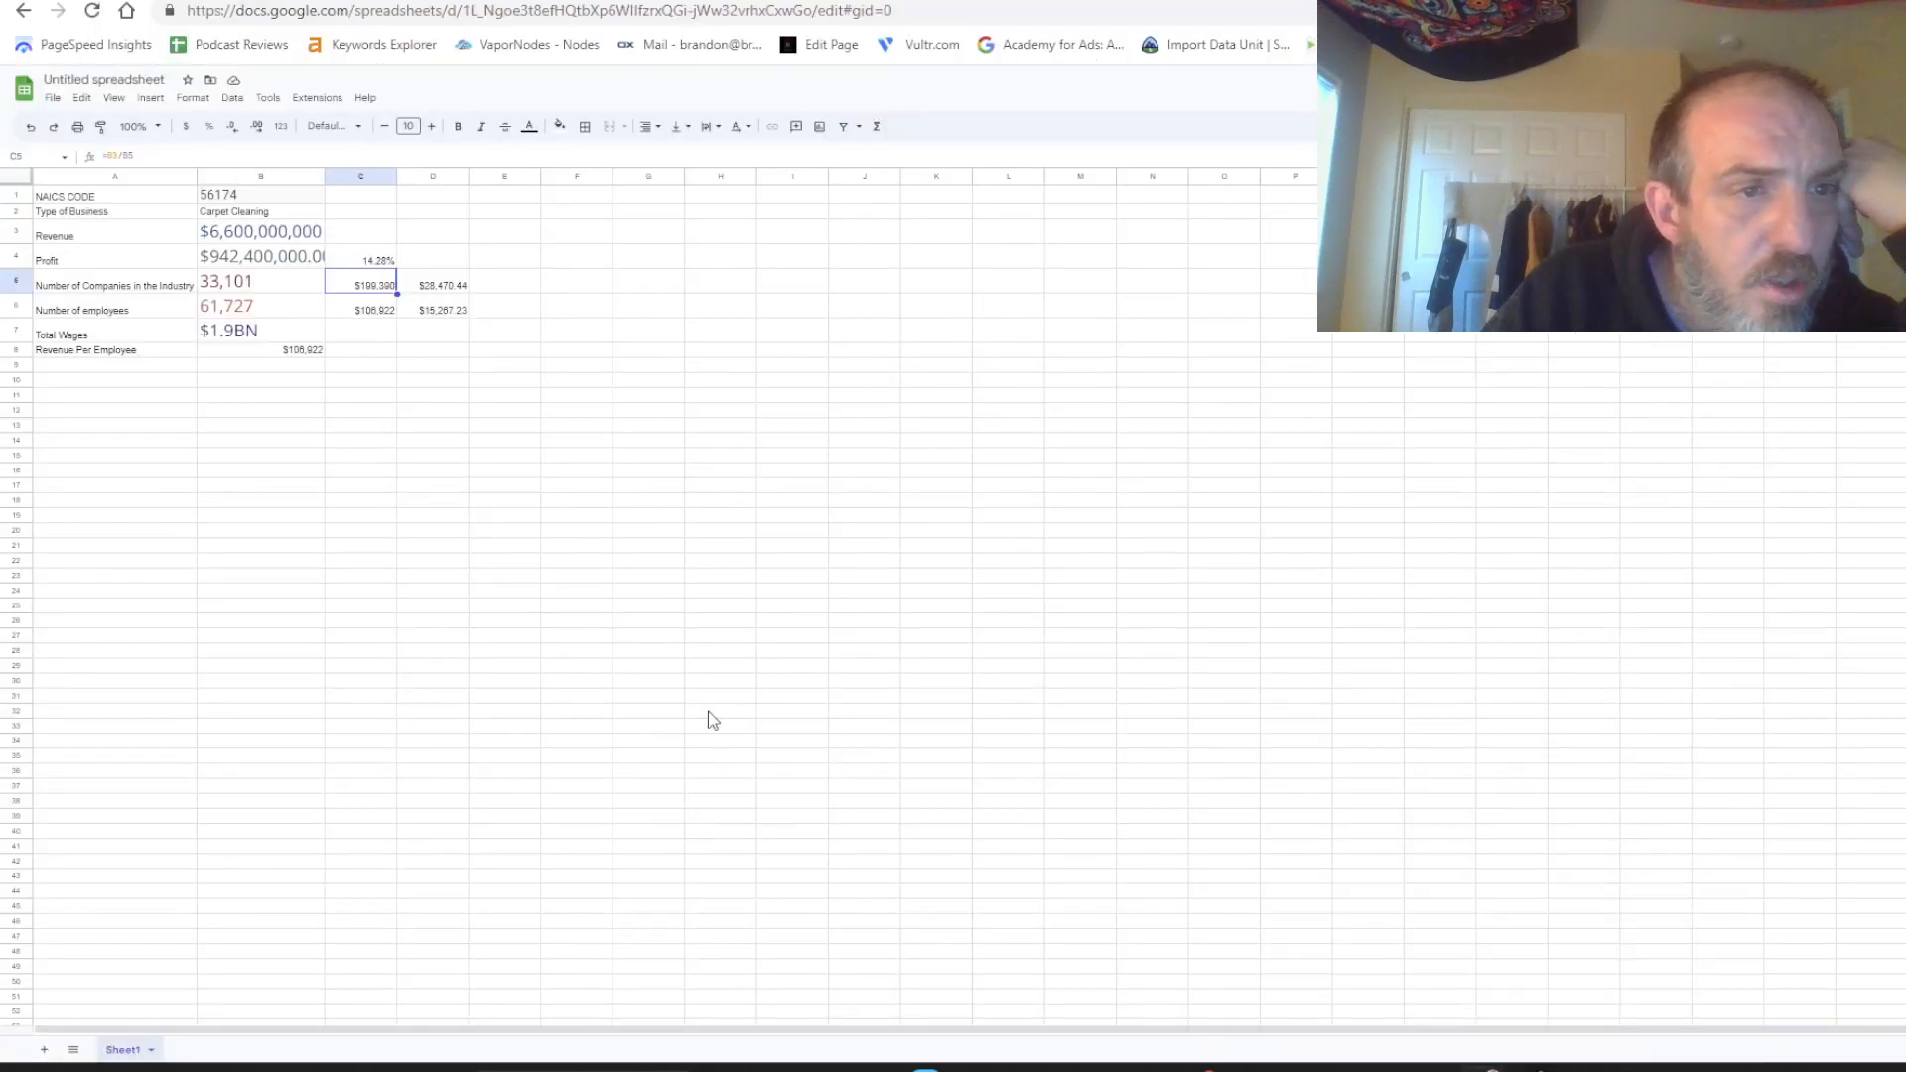
pyautogui.click(271, 354)
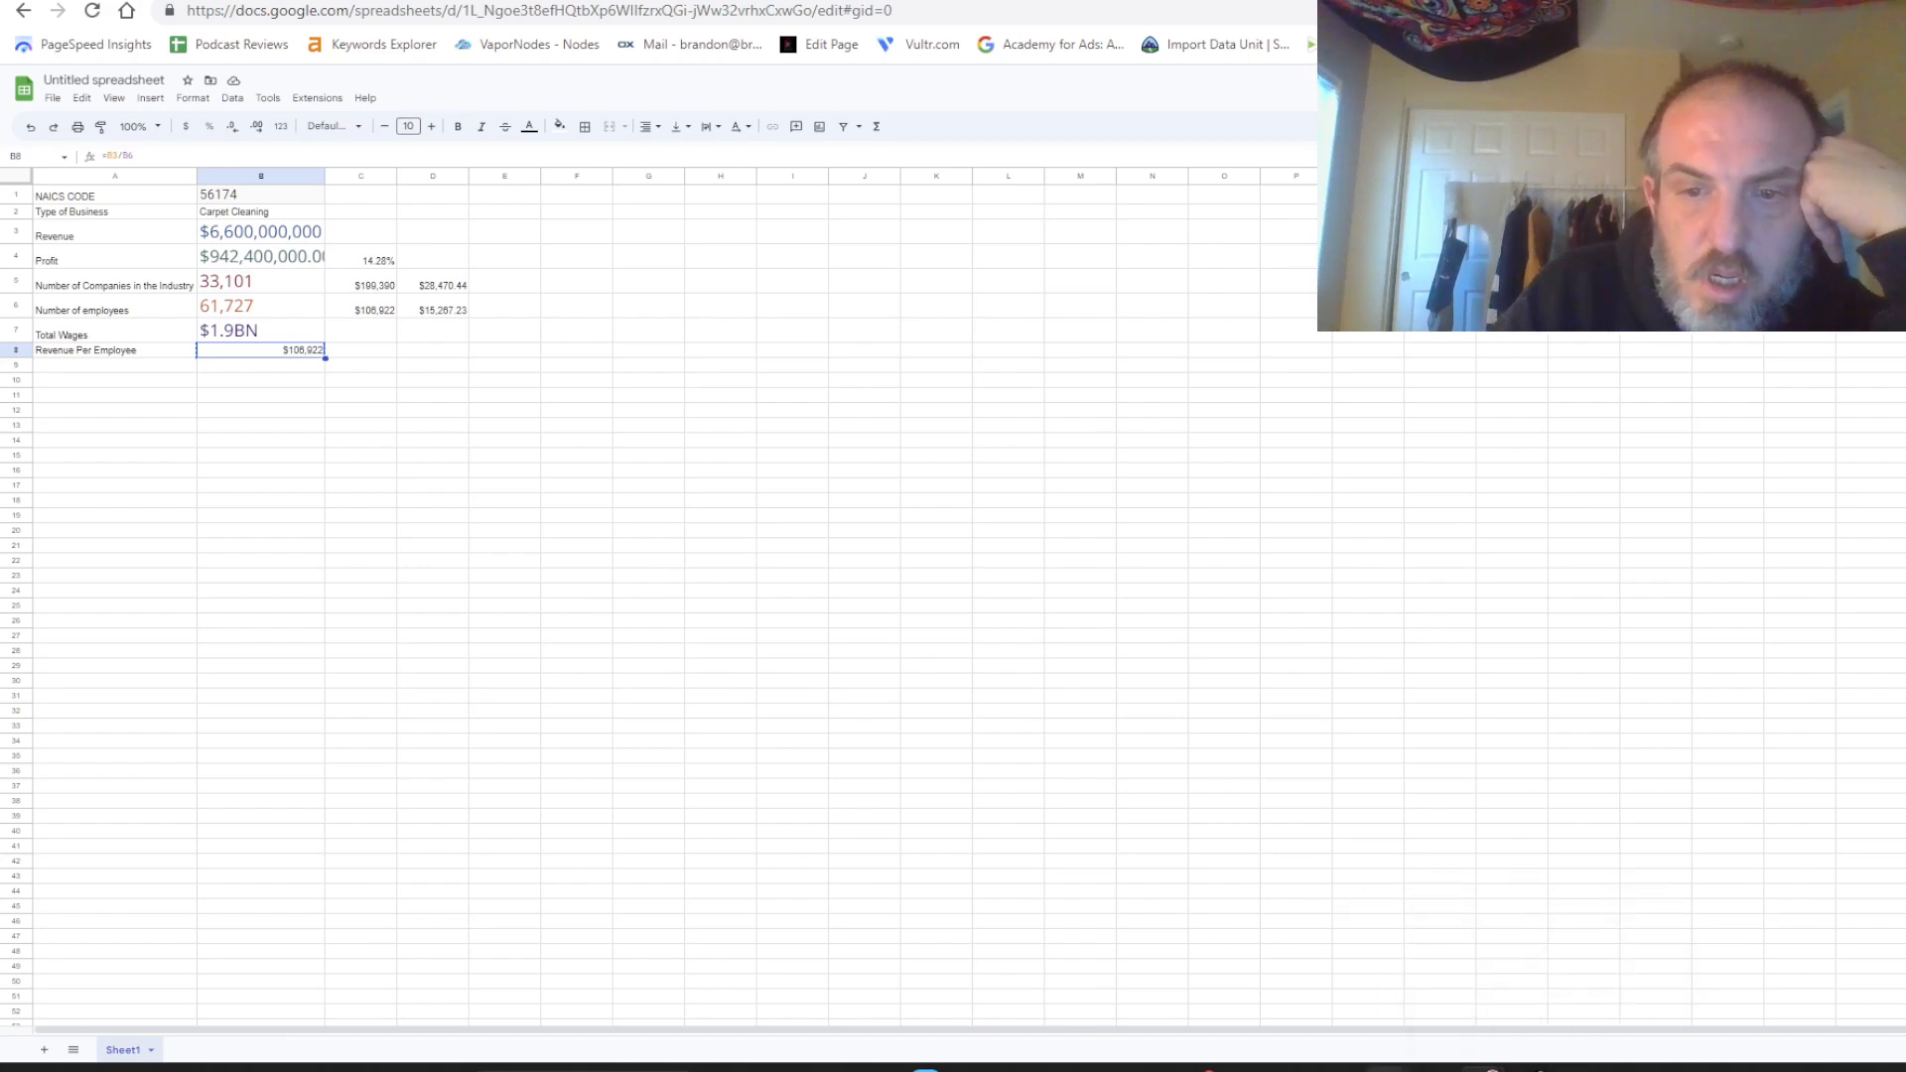
pyautogui.click(1582, 1005)
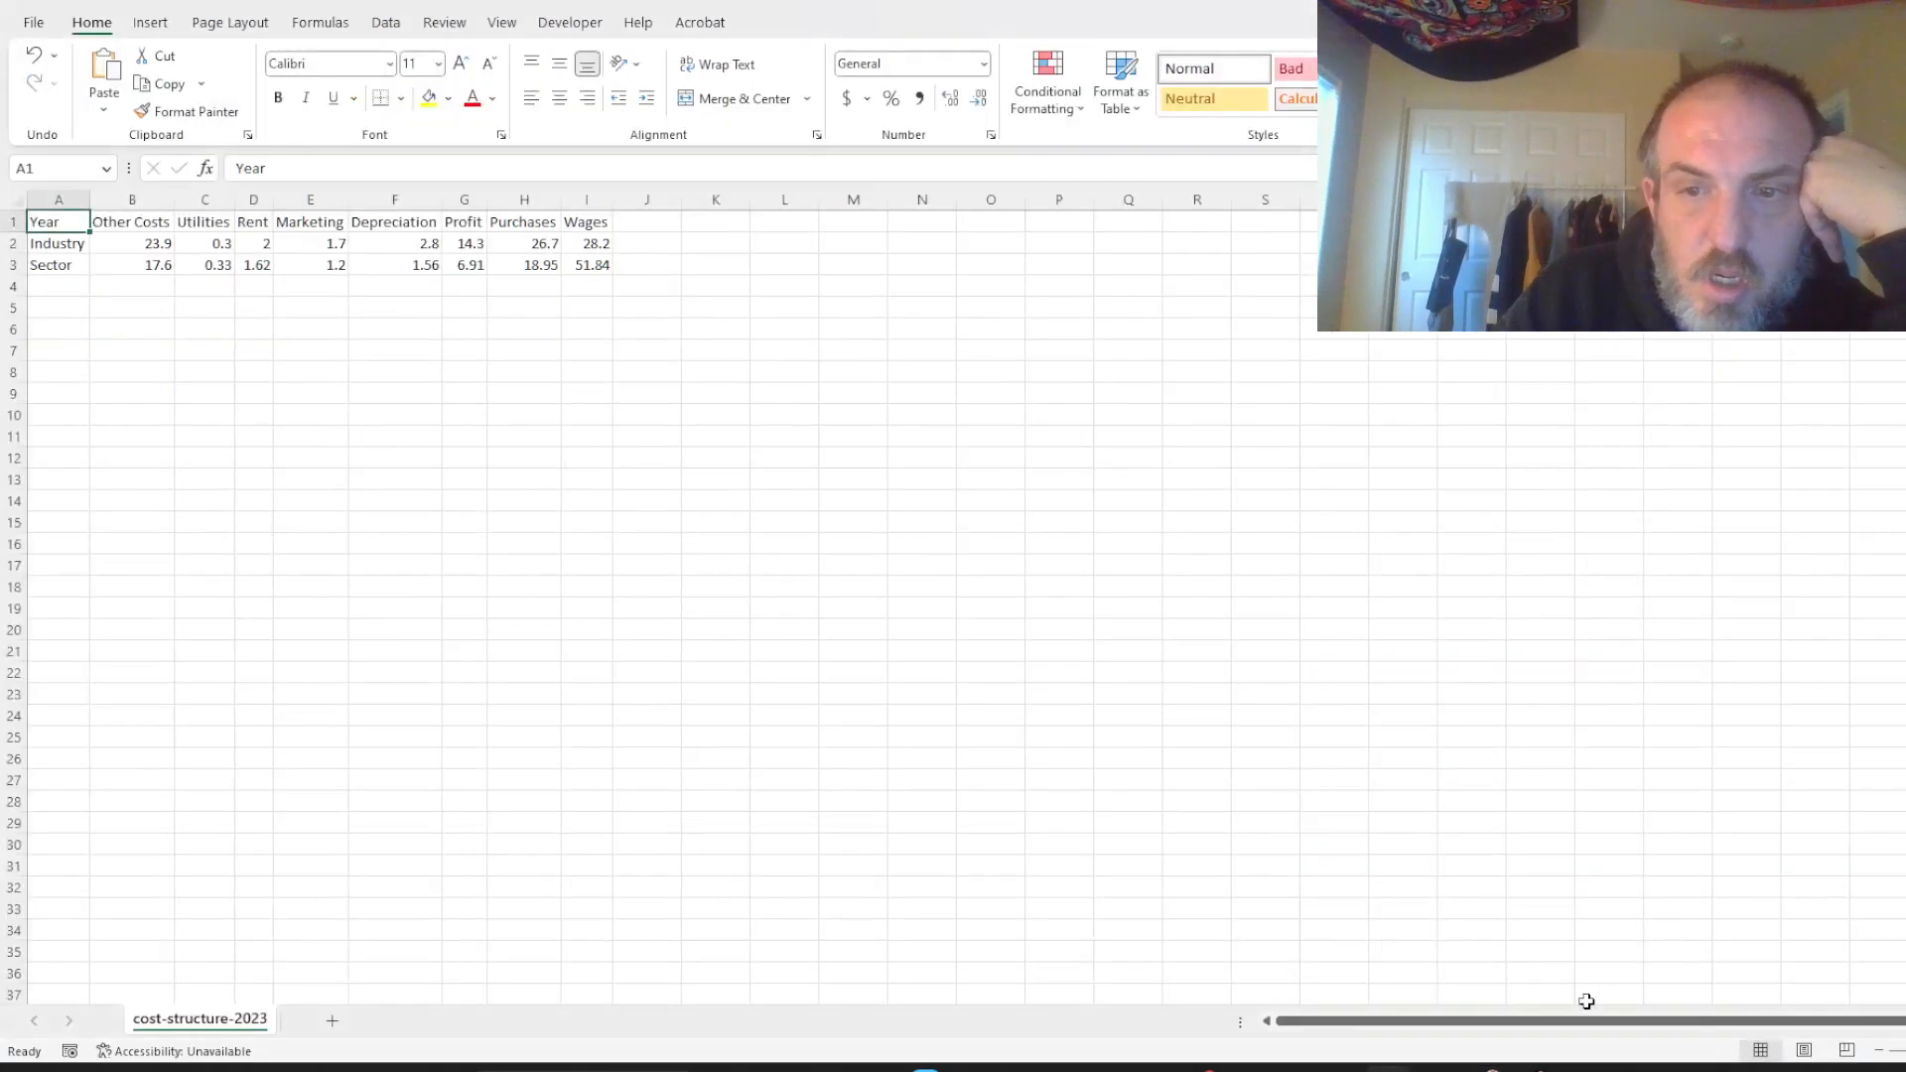
# Label A4 "In REV/Employee" and paste the copied revenue per employee, $106,922, into B4.
pyautogui.click(115, 286)
pyautogui.click(72, 288)
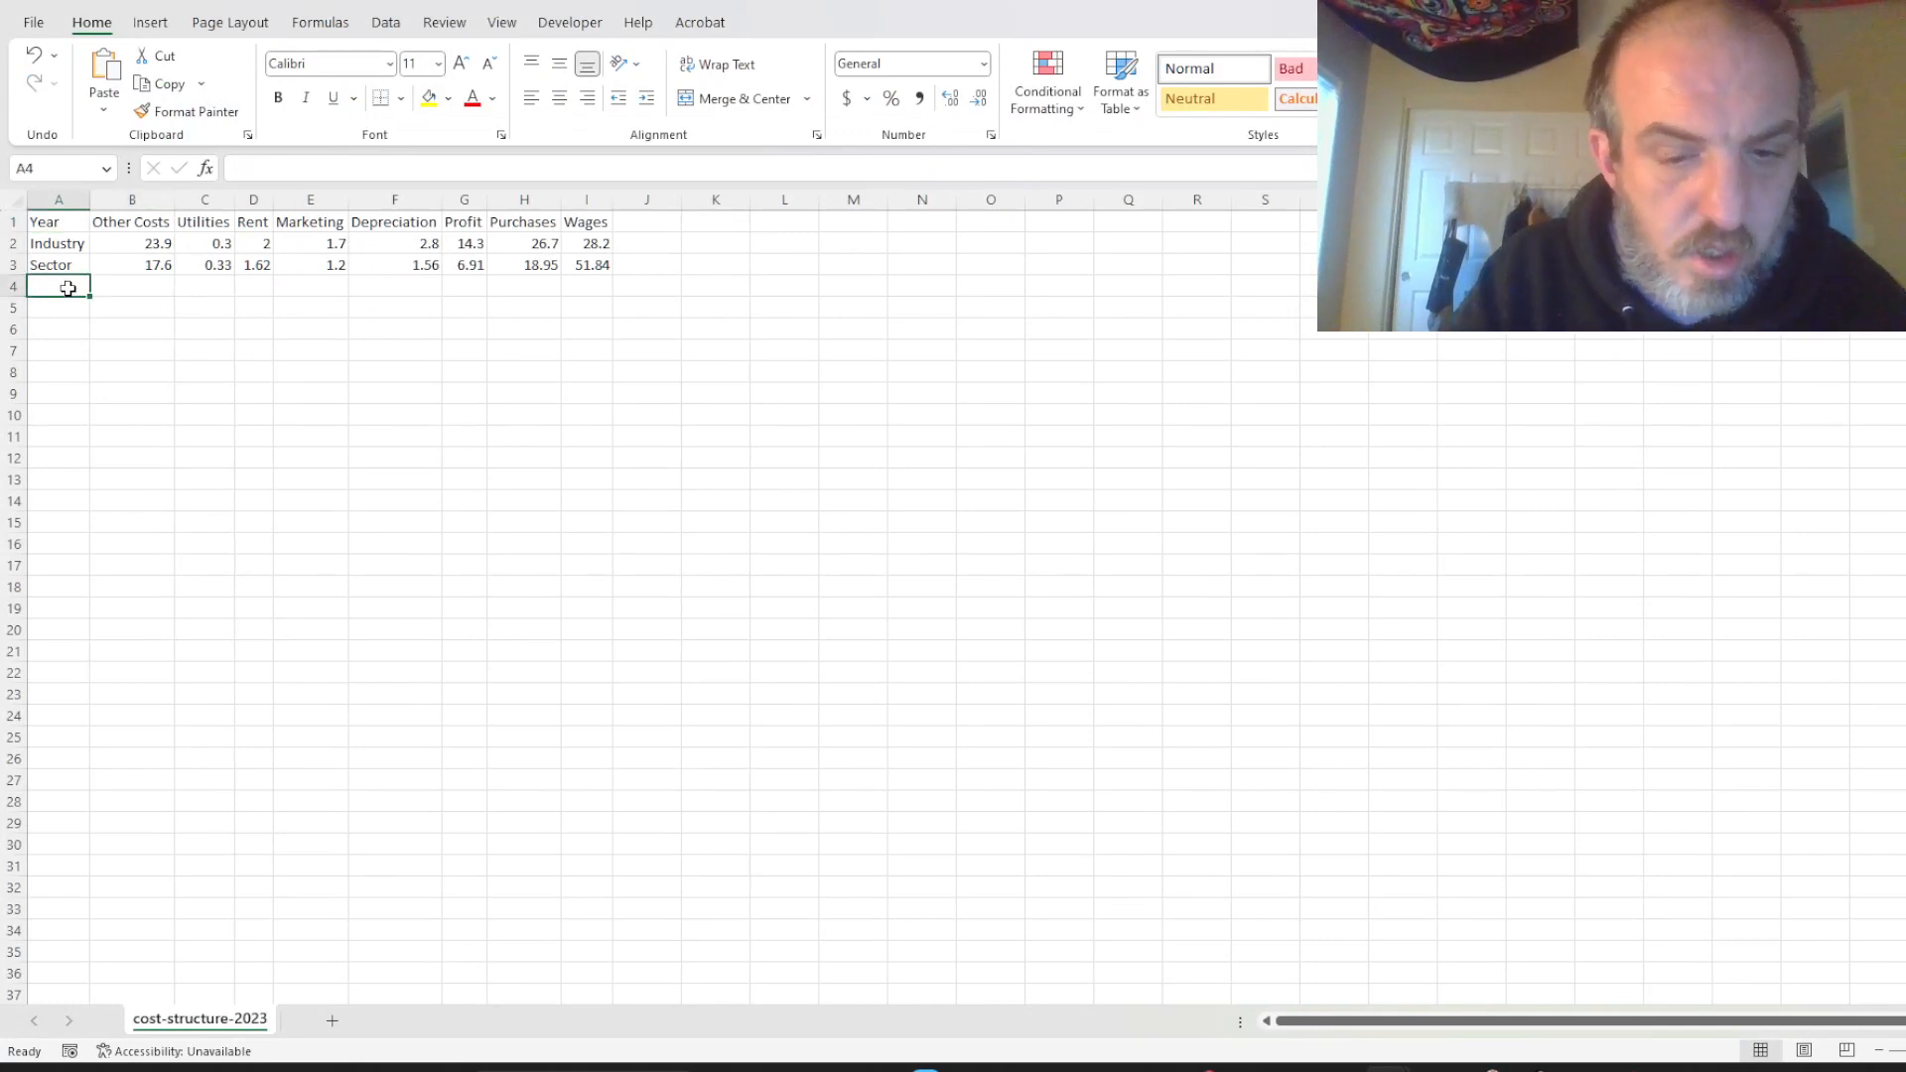
pyautogui.write('In REV/EMployee')
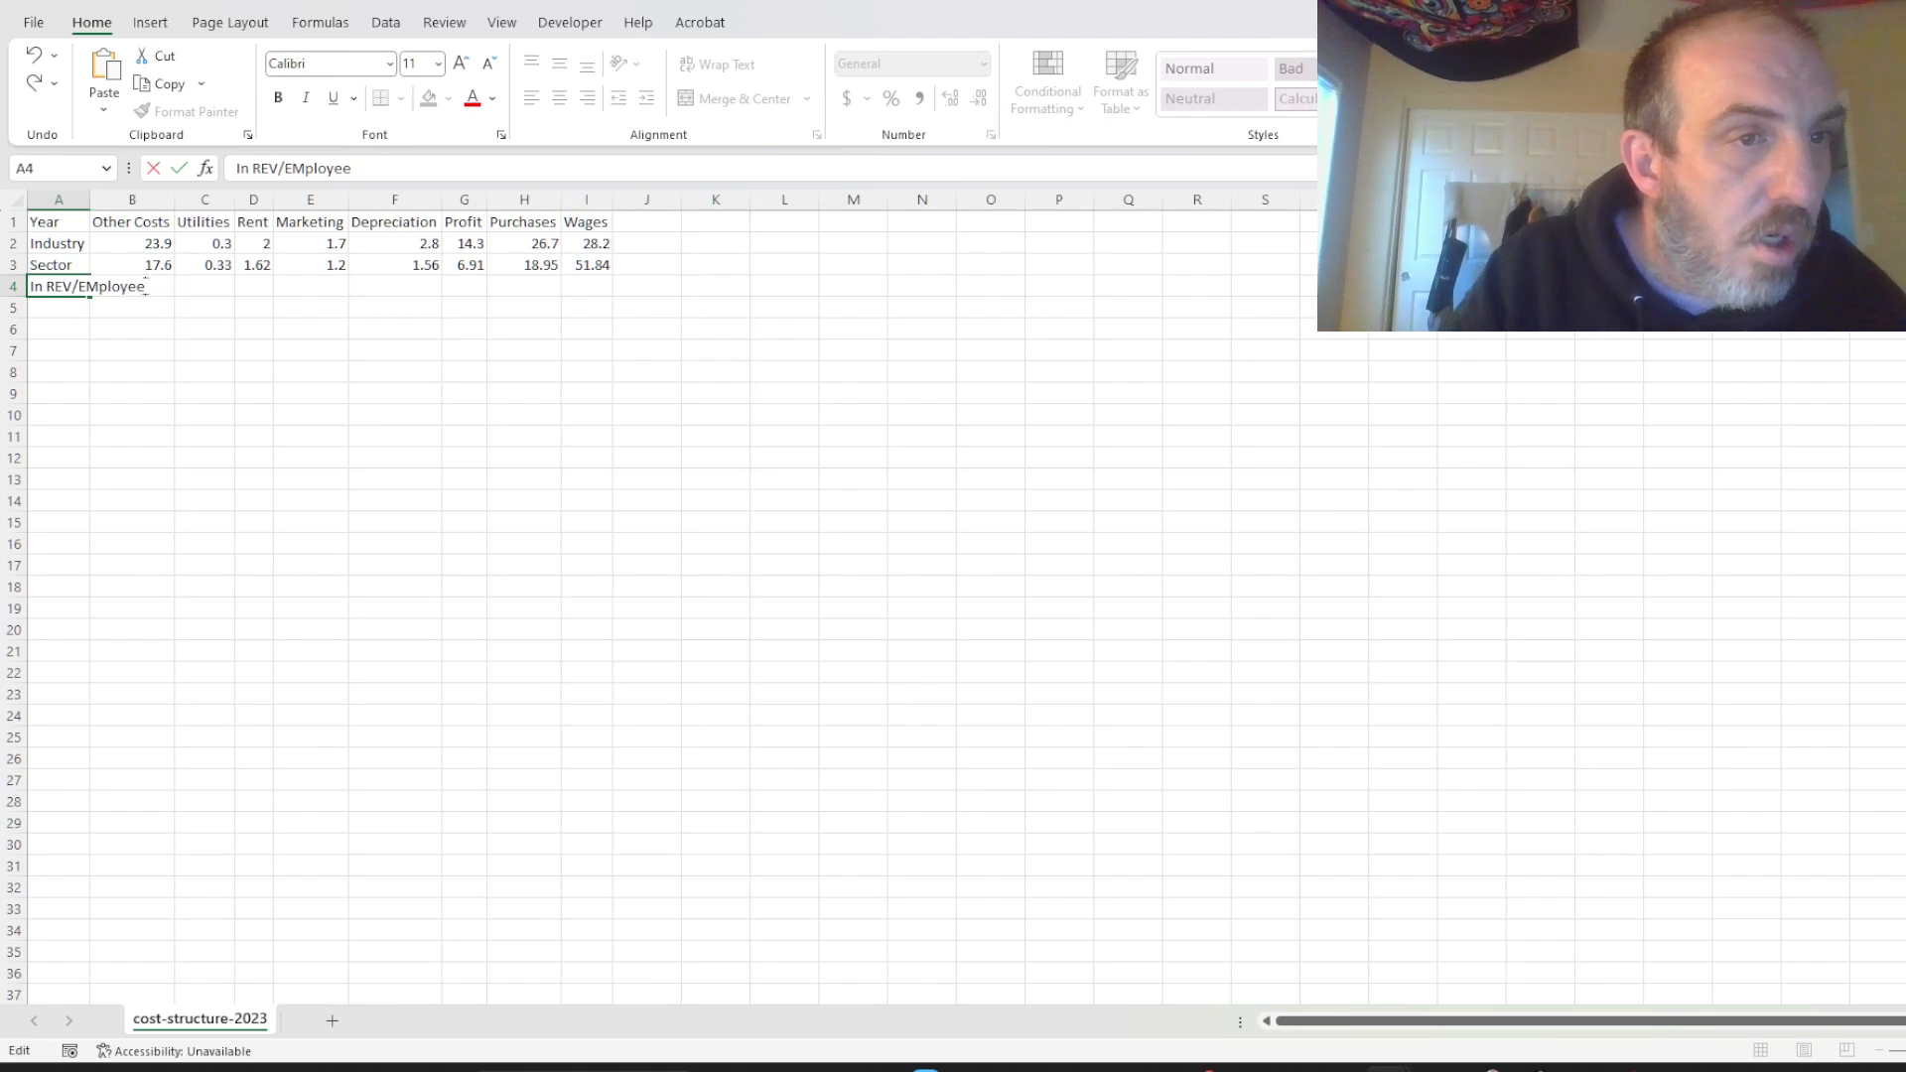
pyautogui.press('Return')
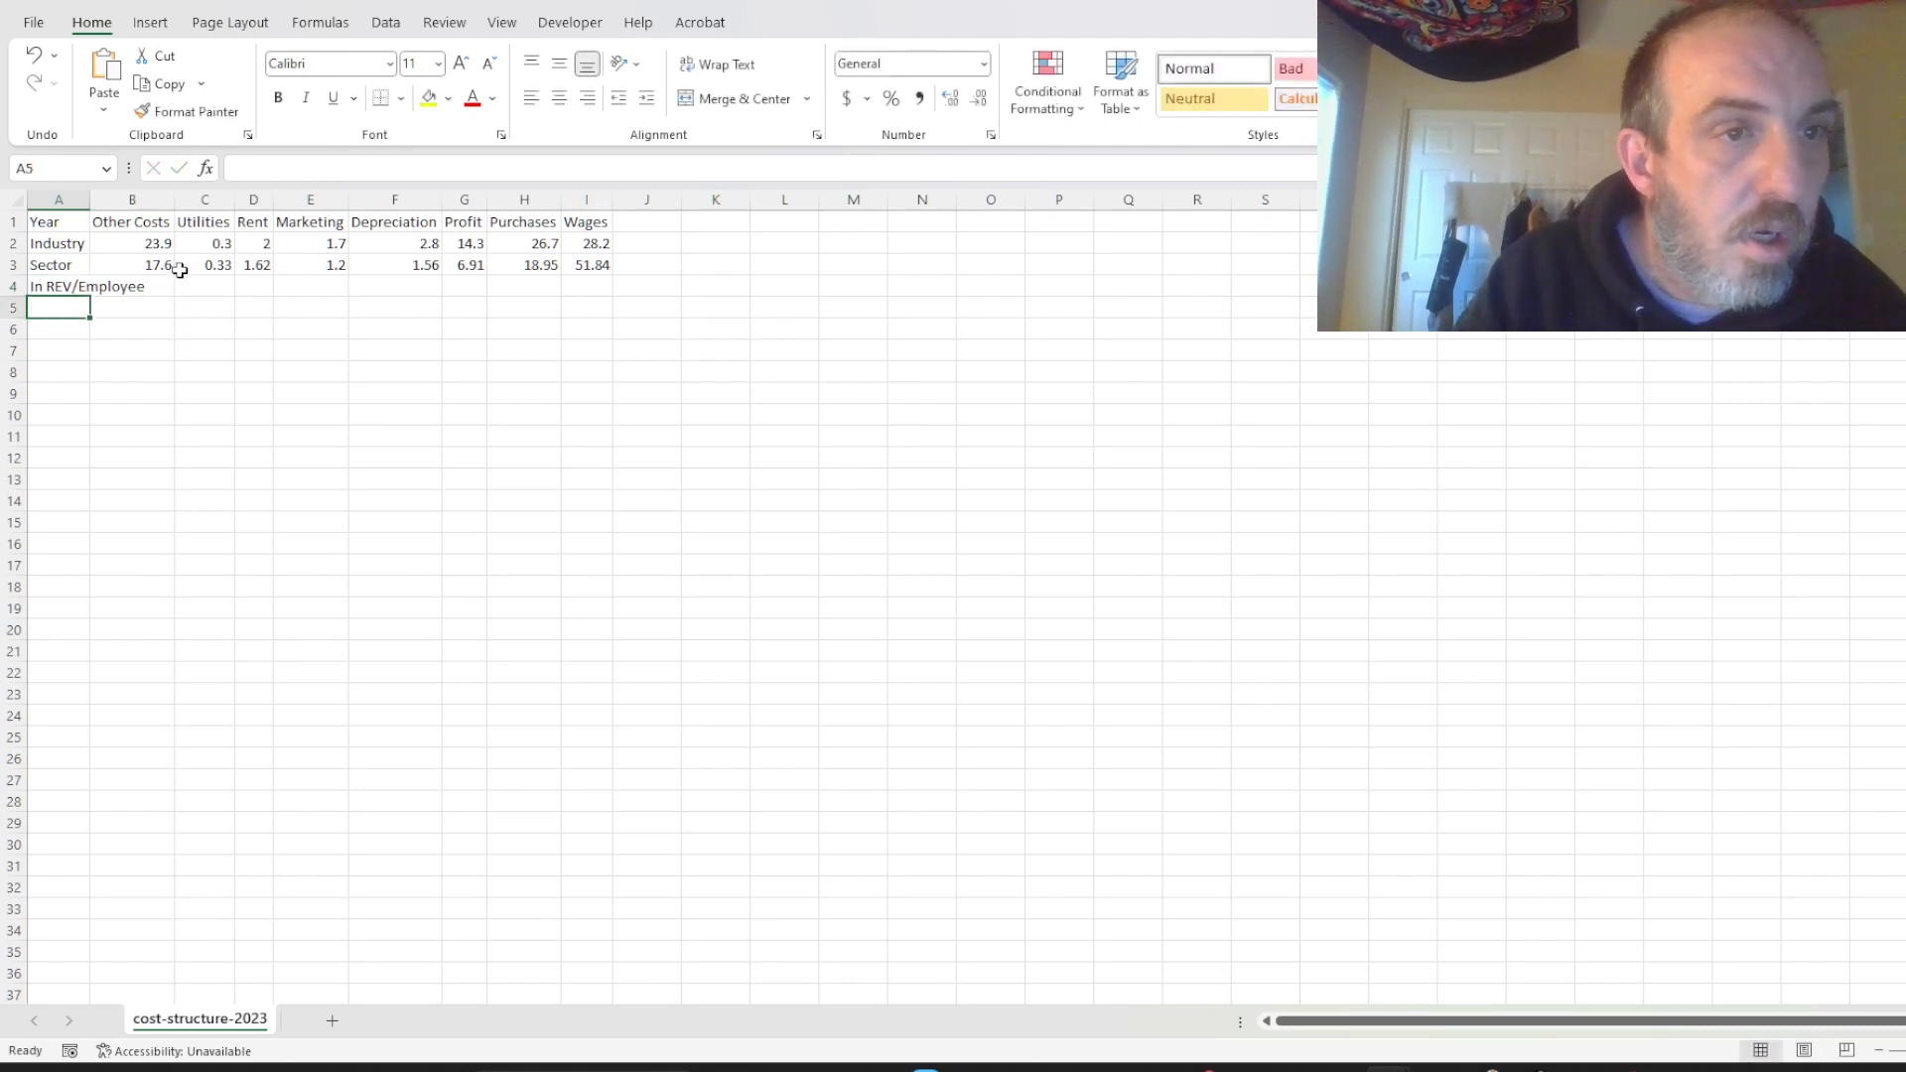
pyautogui.click(169, 303)
pyautogui.click(165, 289)
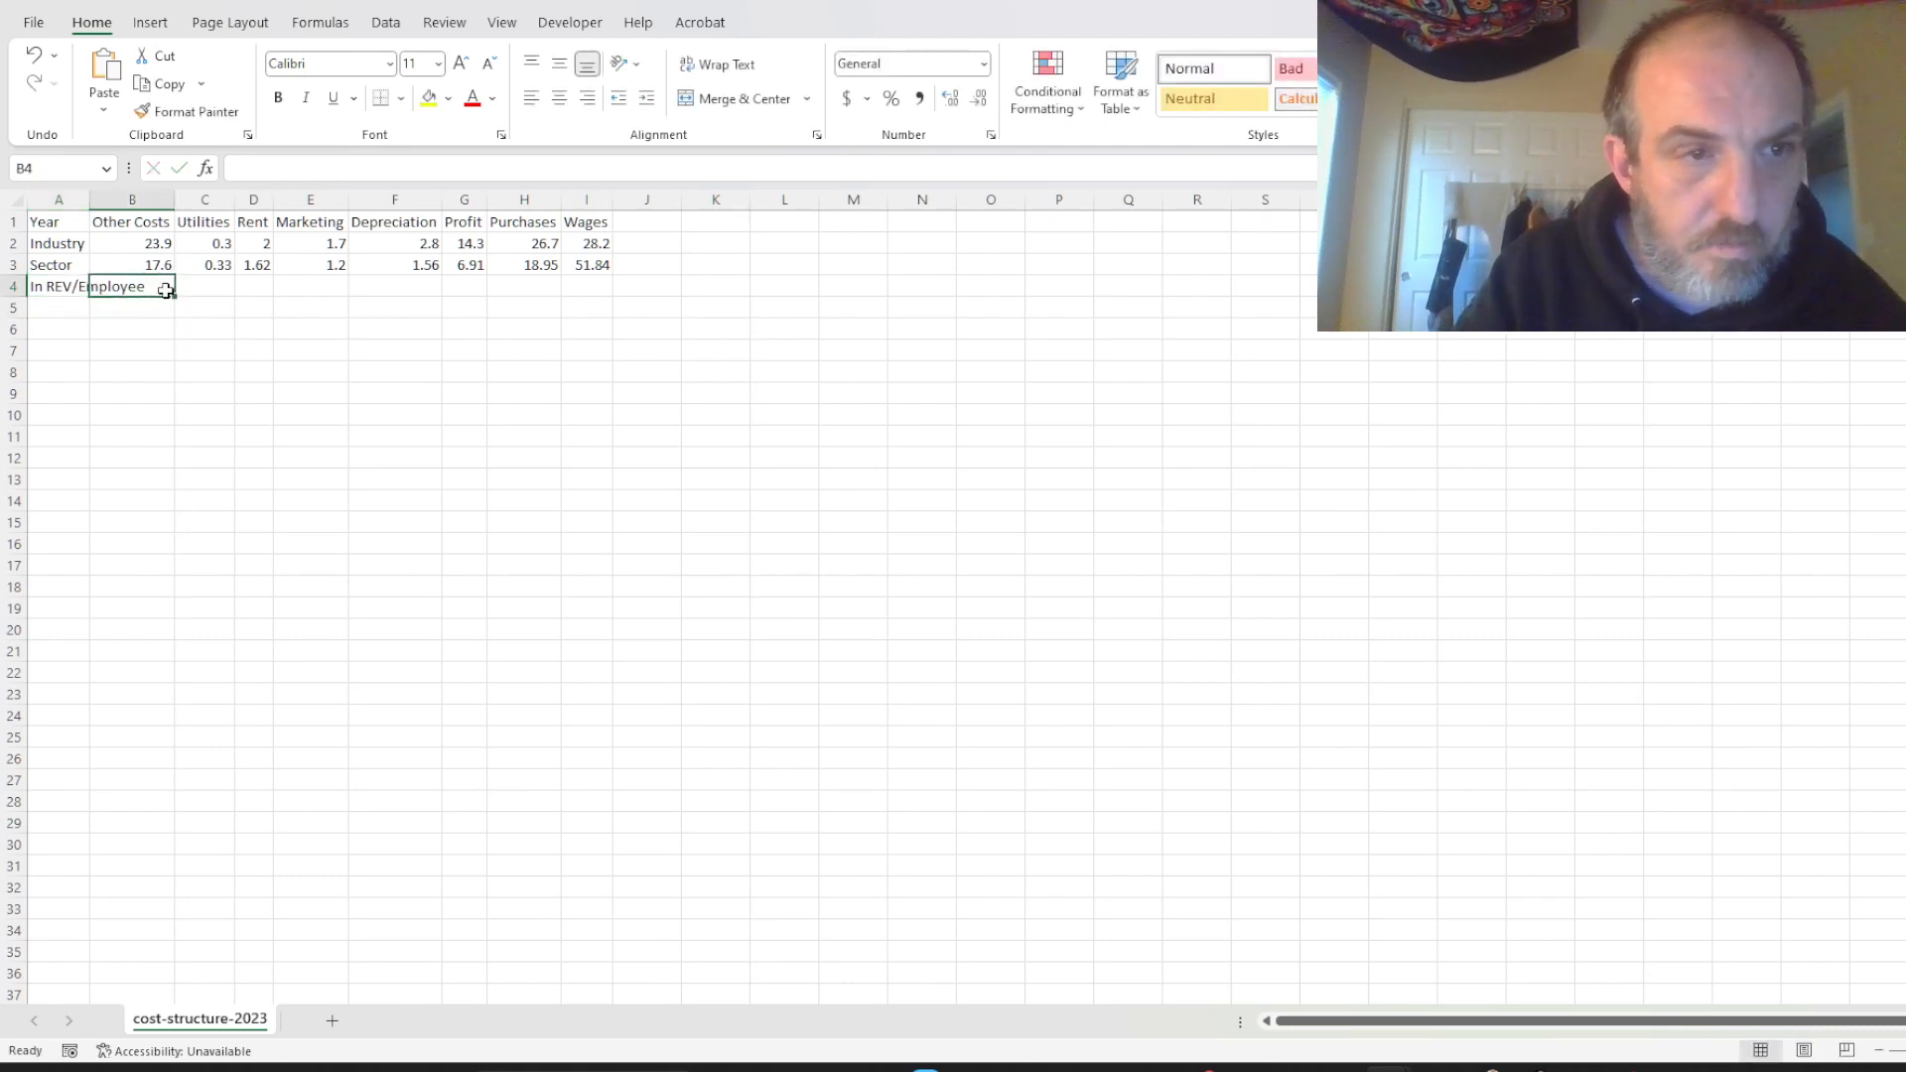
pyautogui.write('106922')
# Add the row labels "Industry" in A5 and "Sector" in A6.
pyautogui.click(62, 312)
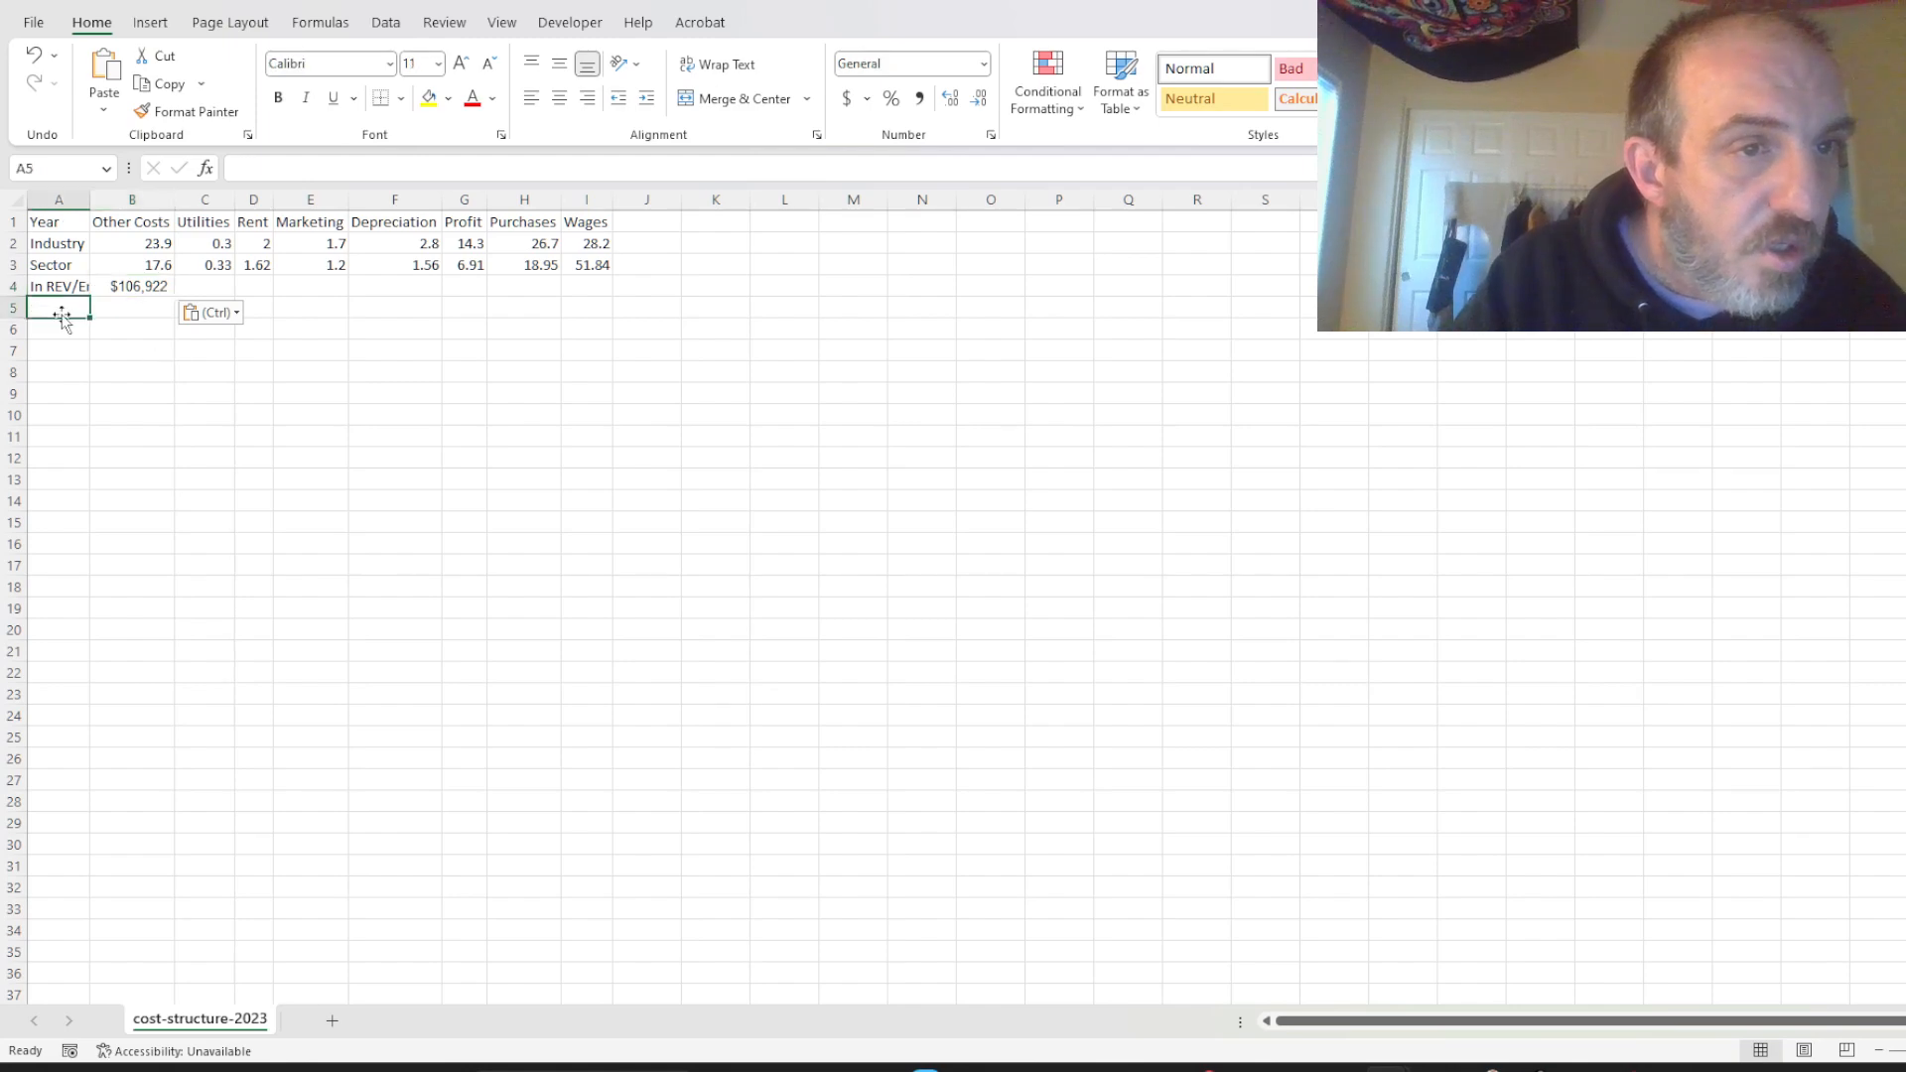
pyautogui.click(94, 310)
pyautogui.moveTo(94, 309); pyautogui.dragTo(59, 311)
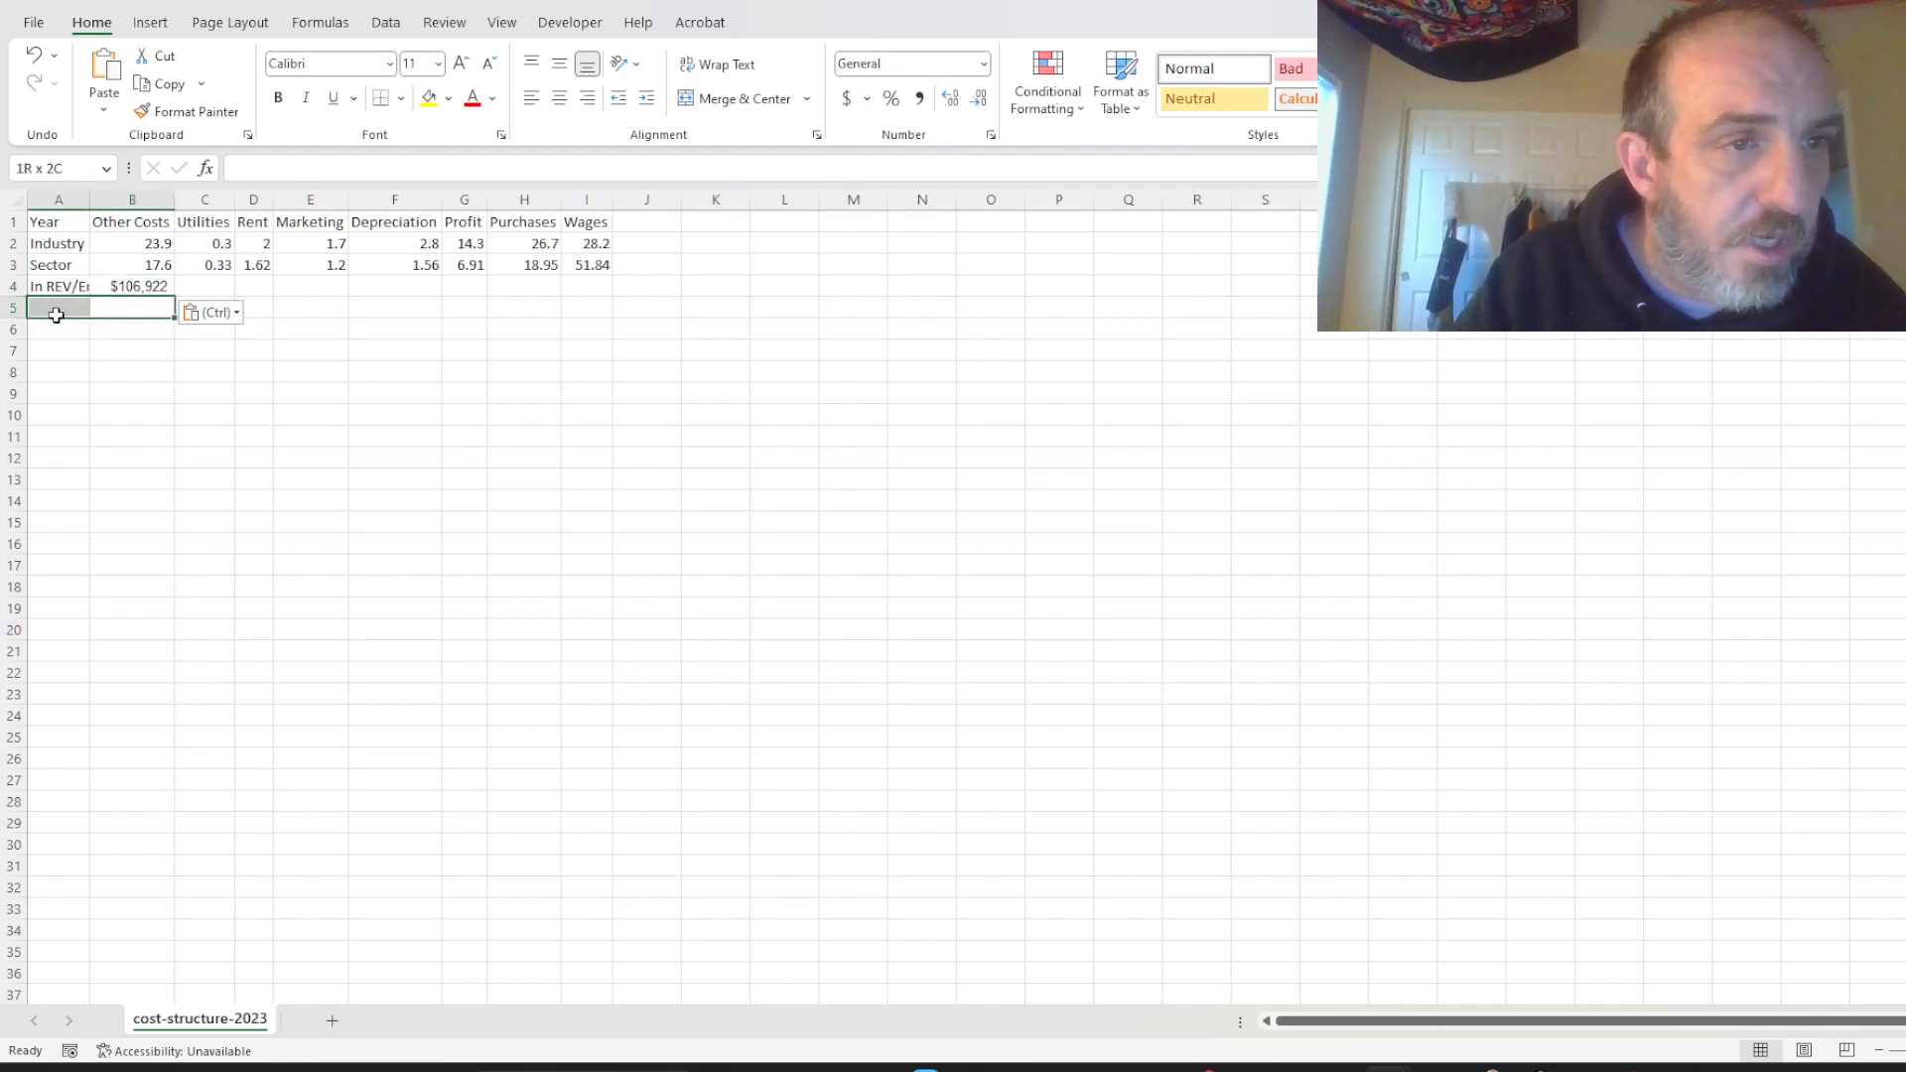
pyautogui.write('Indu')
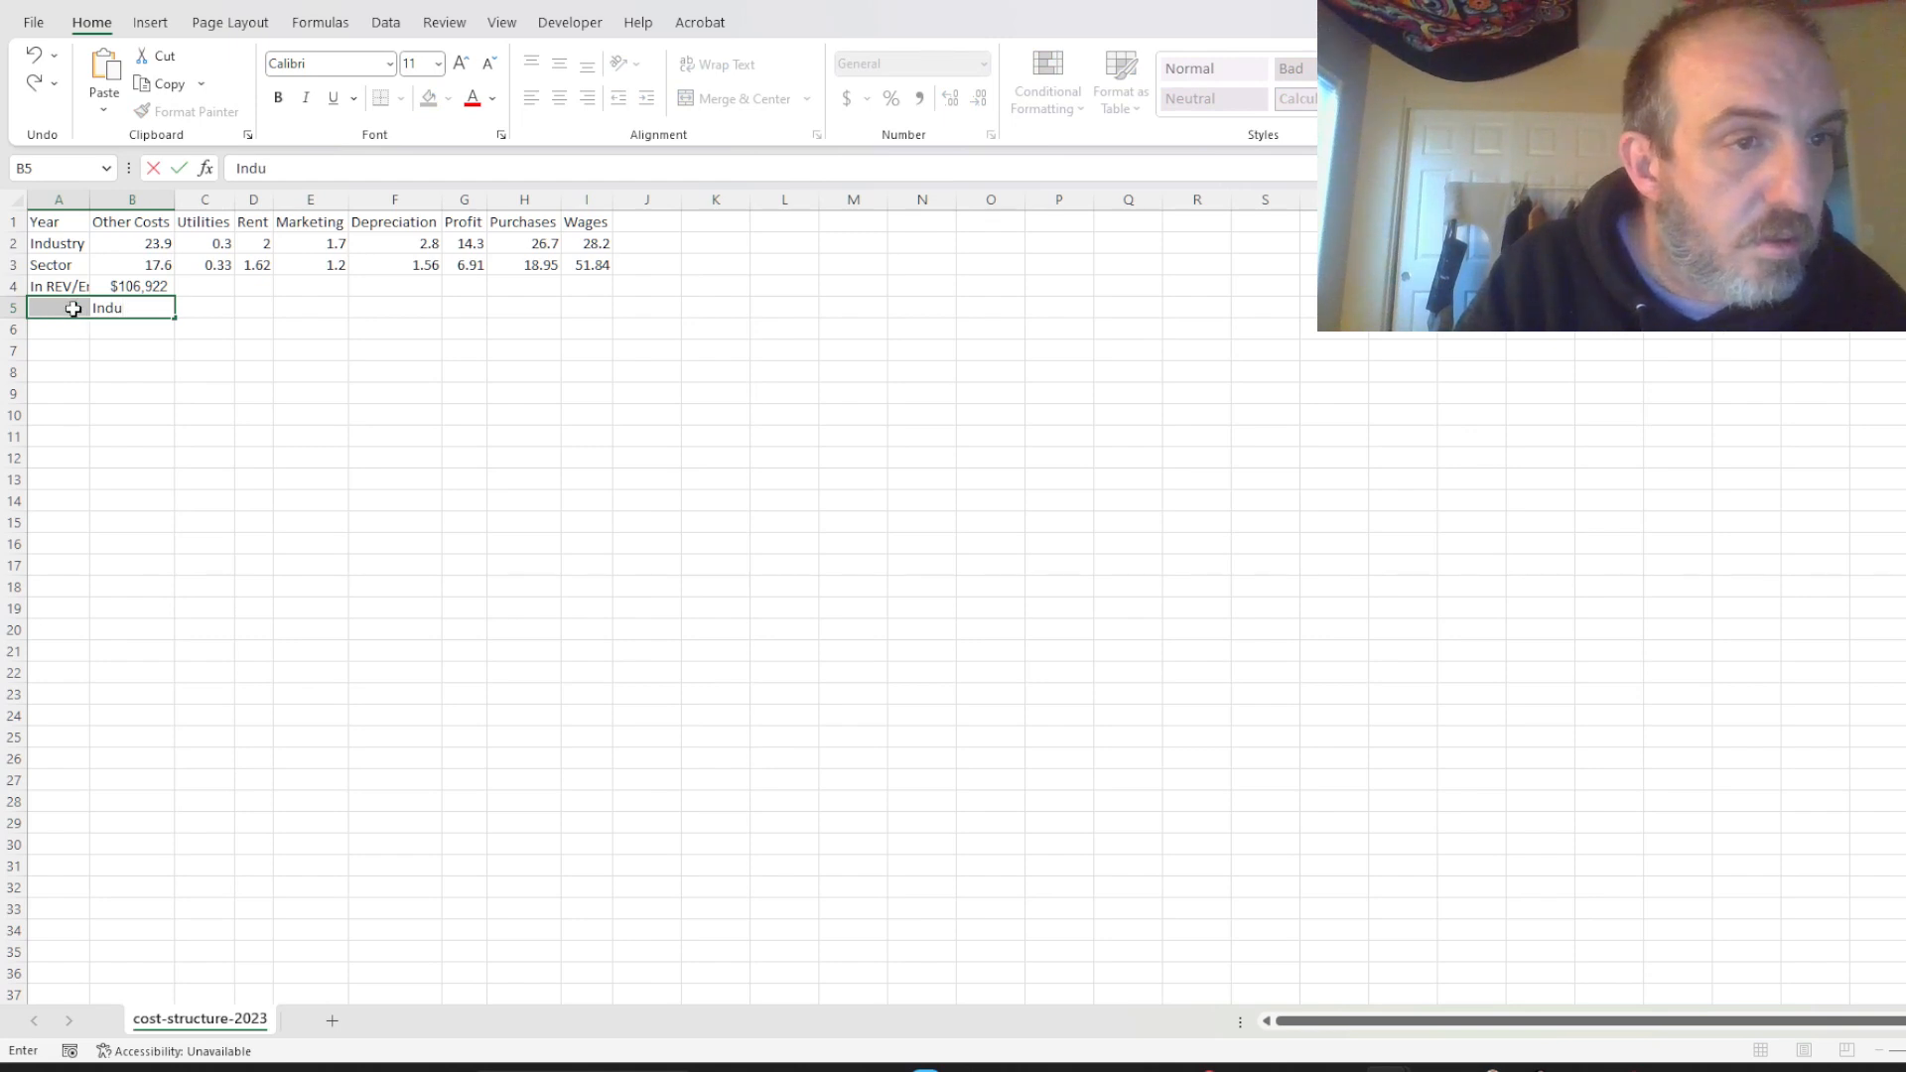
pyautogui.click(67, 306)
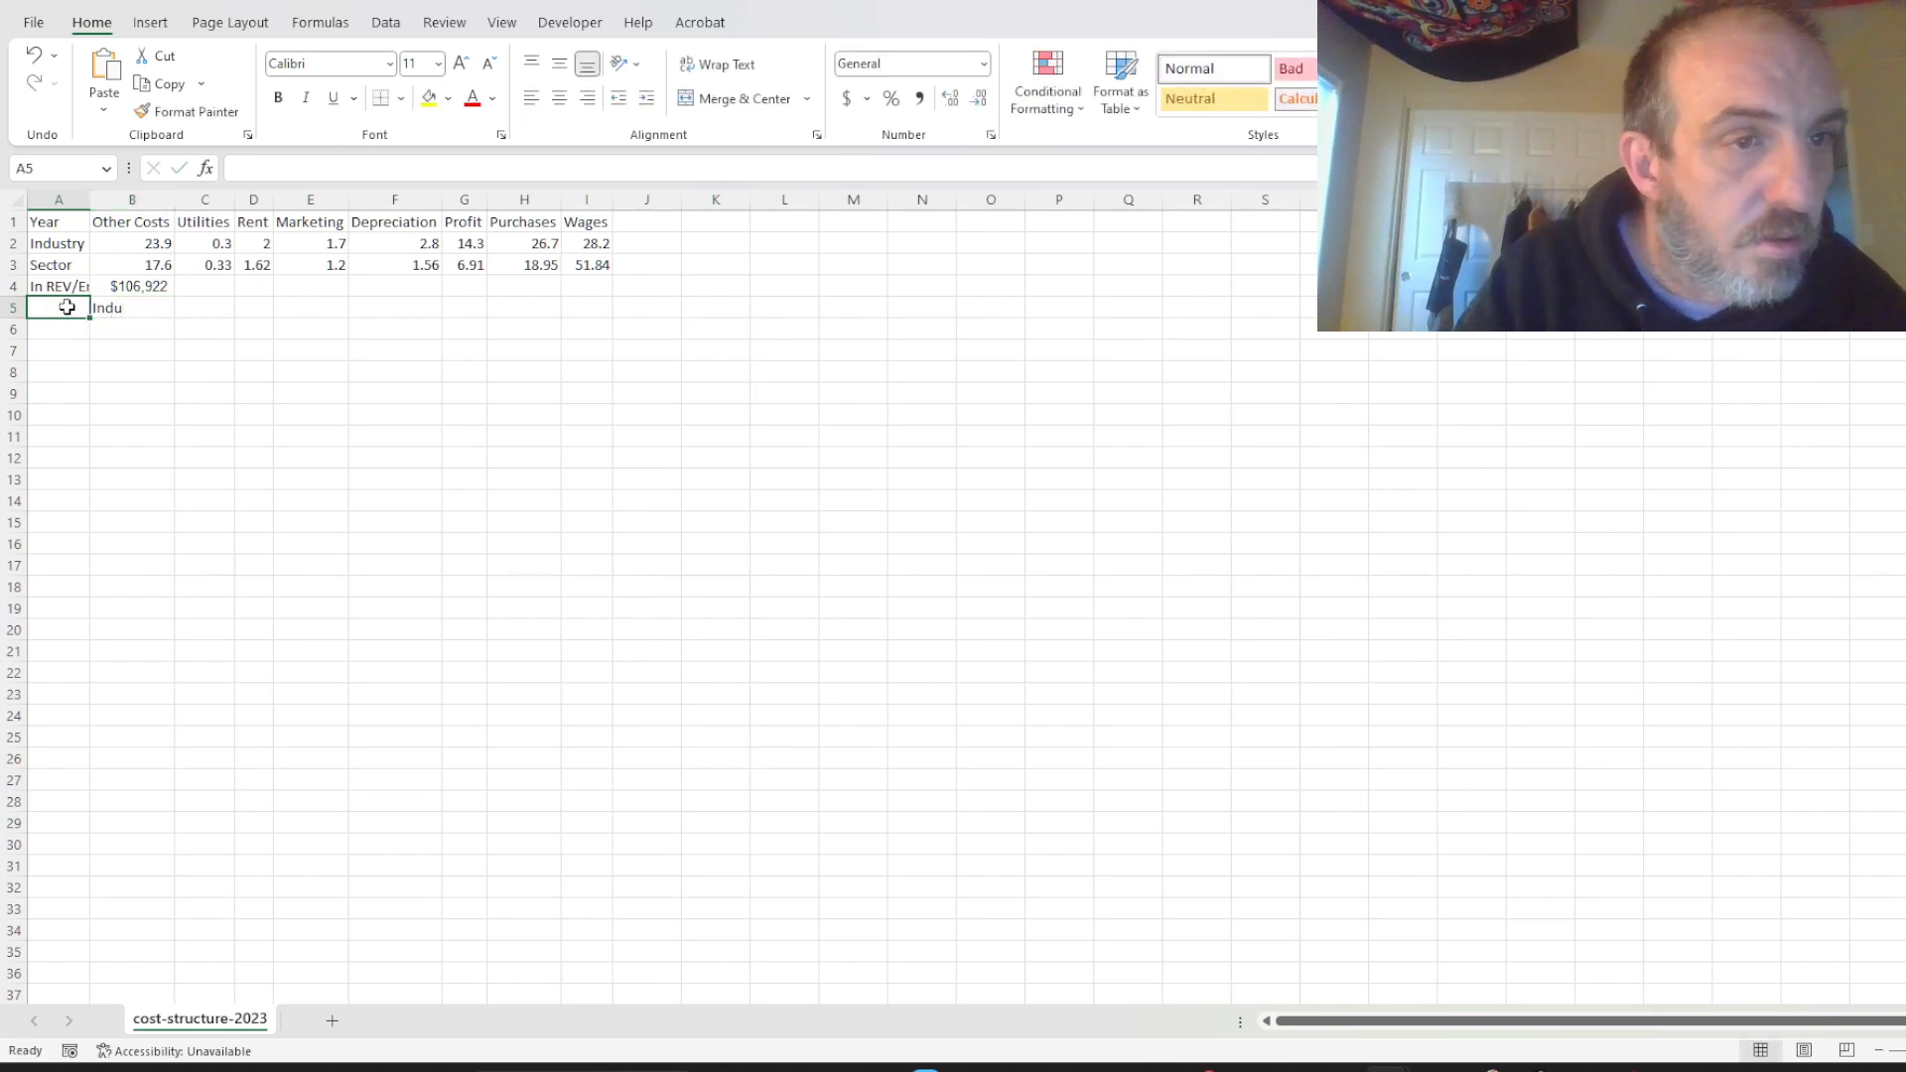
pyautogui.write('Industry')
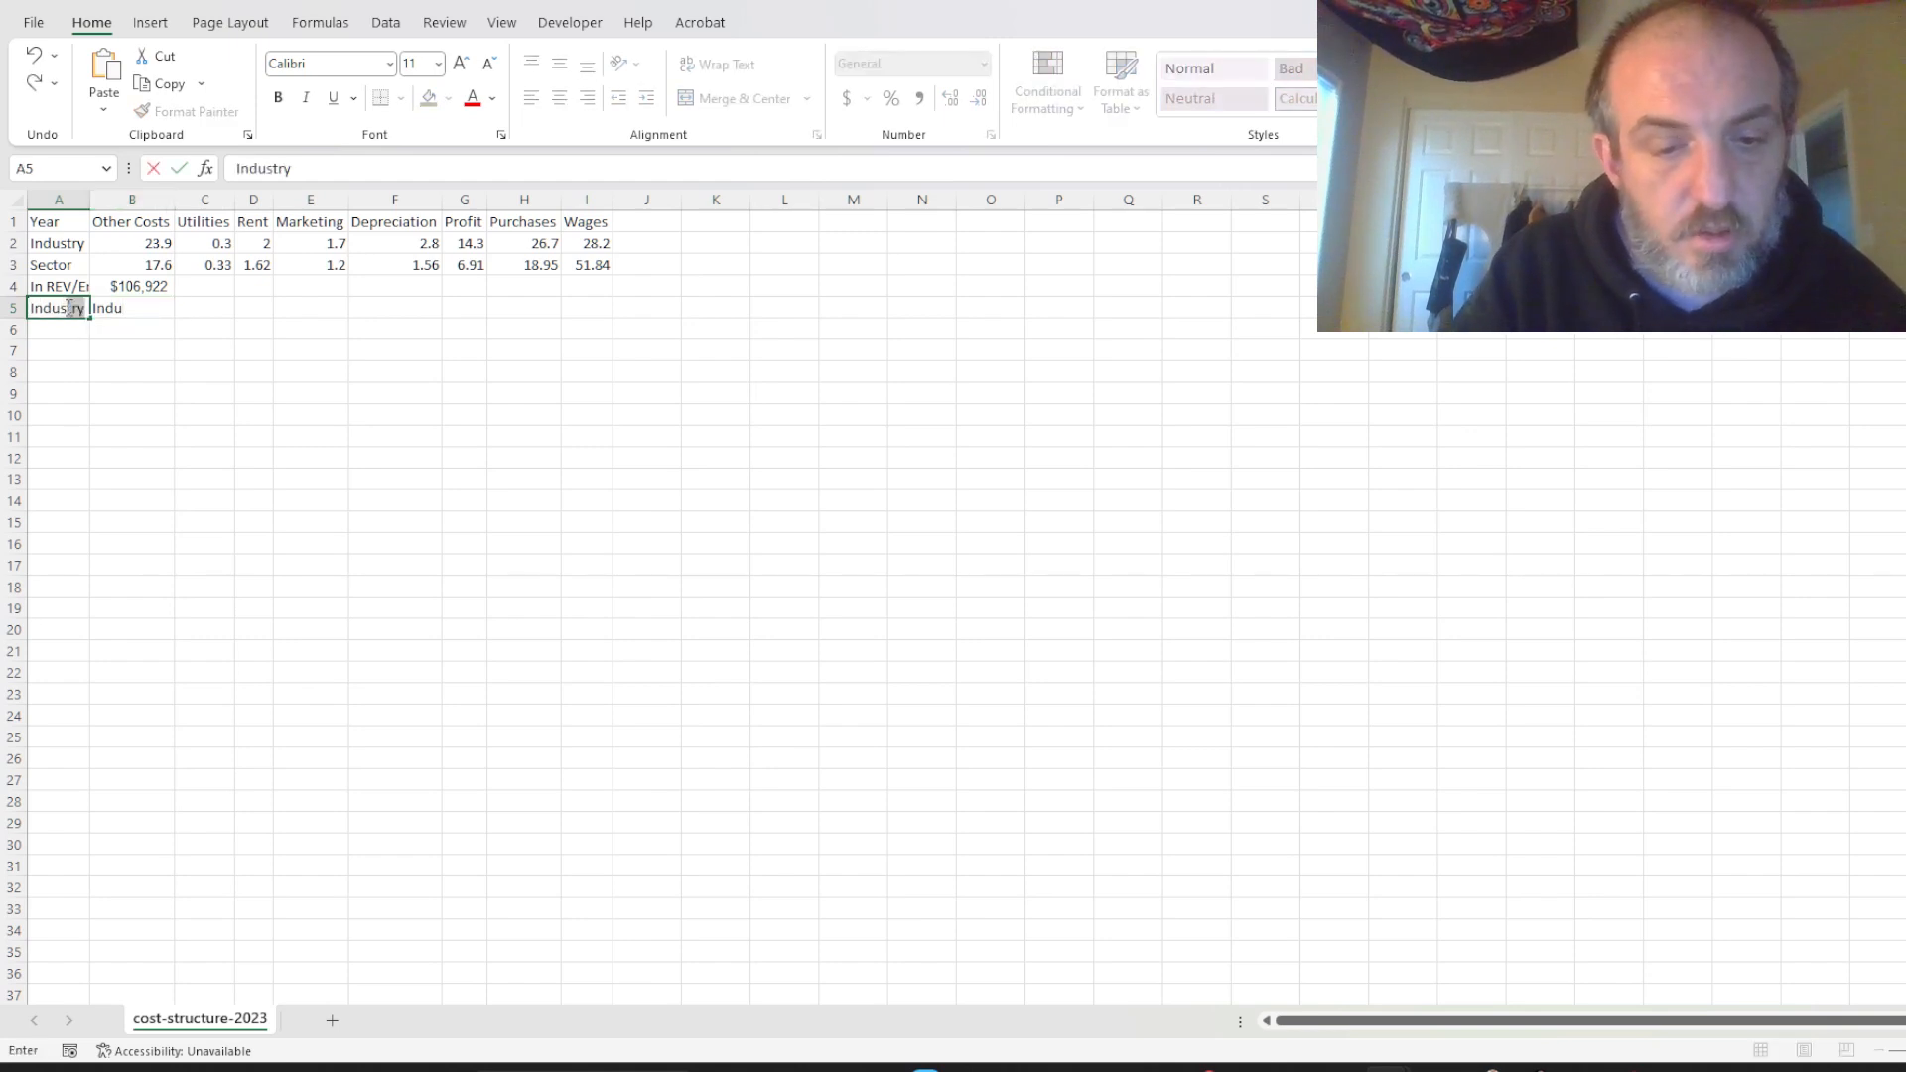
pyautogui.press('Return')
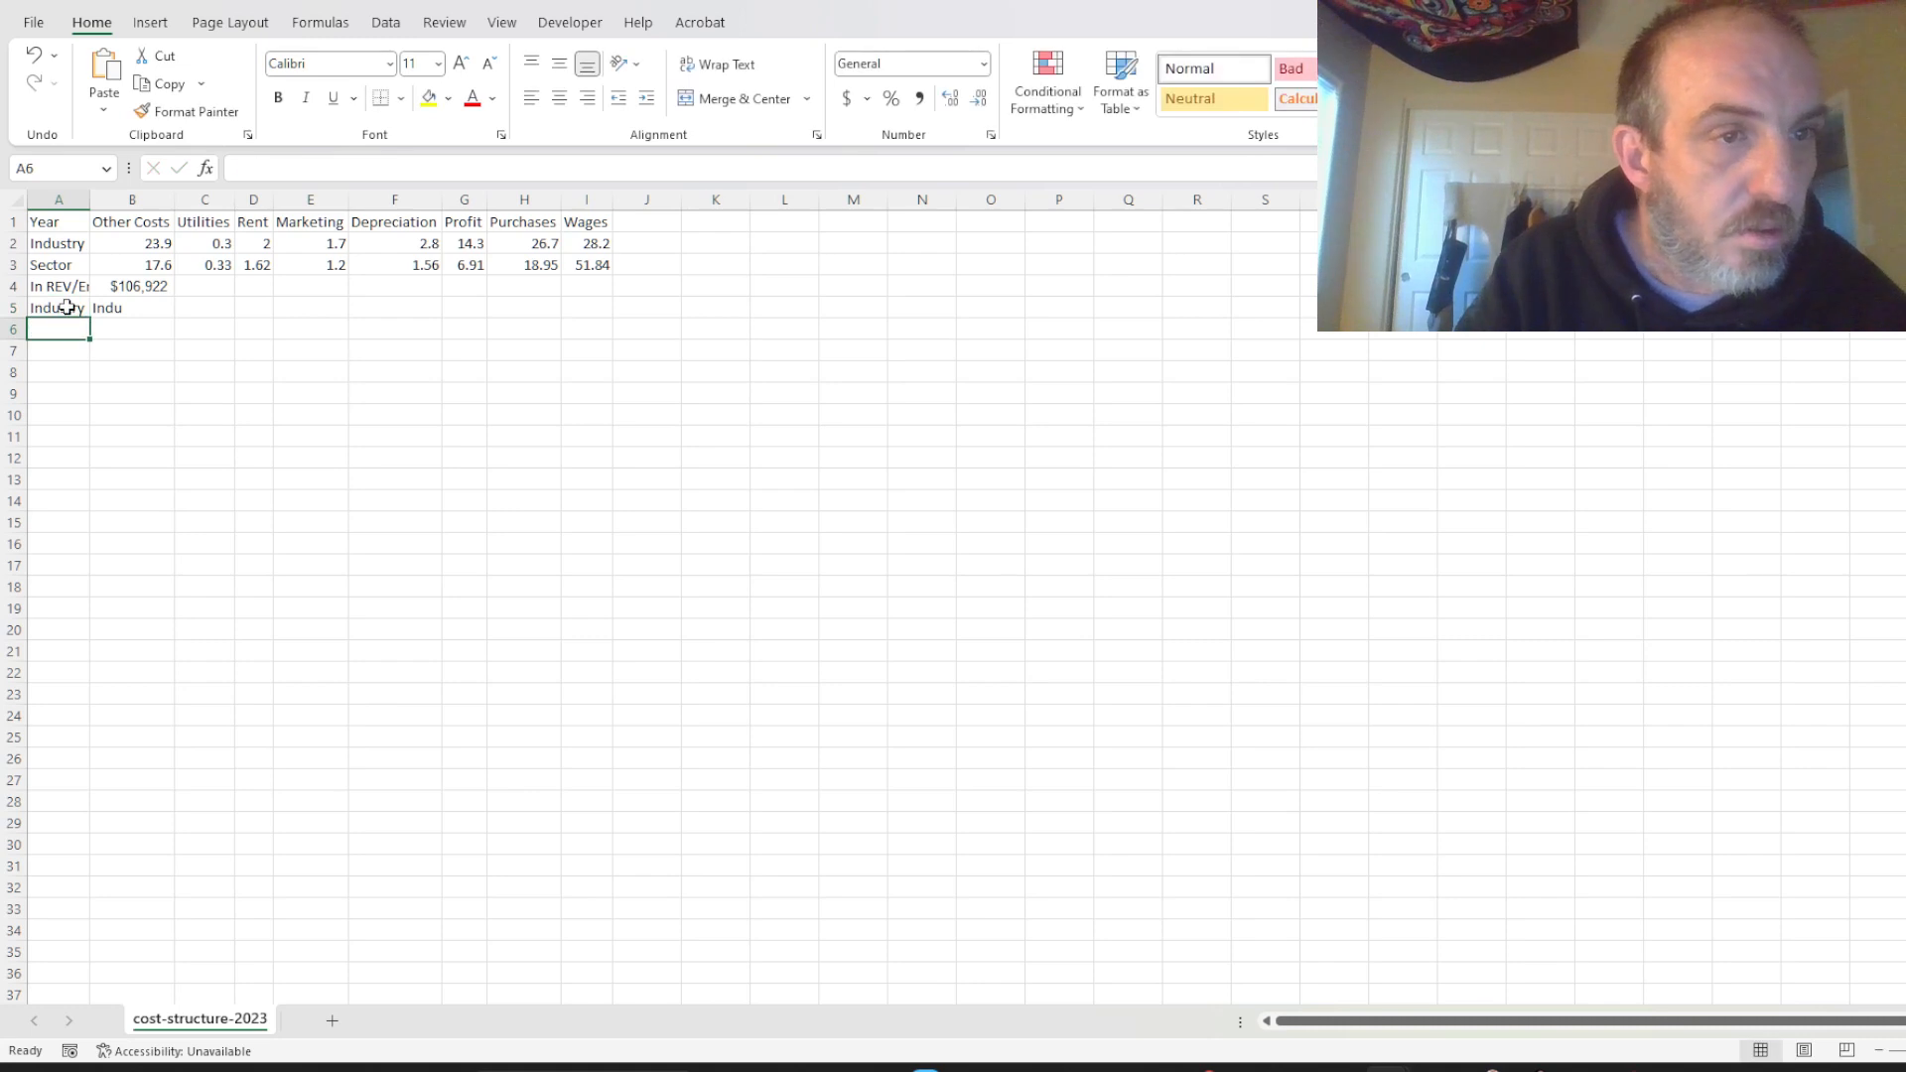
pyautogui.write('Sector')
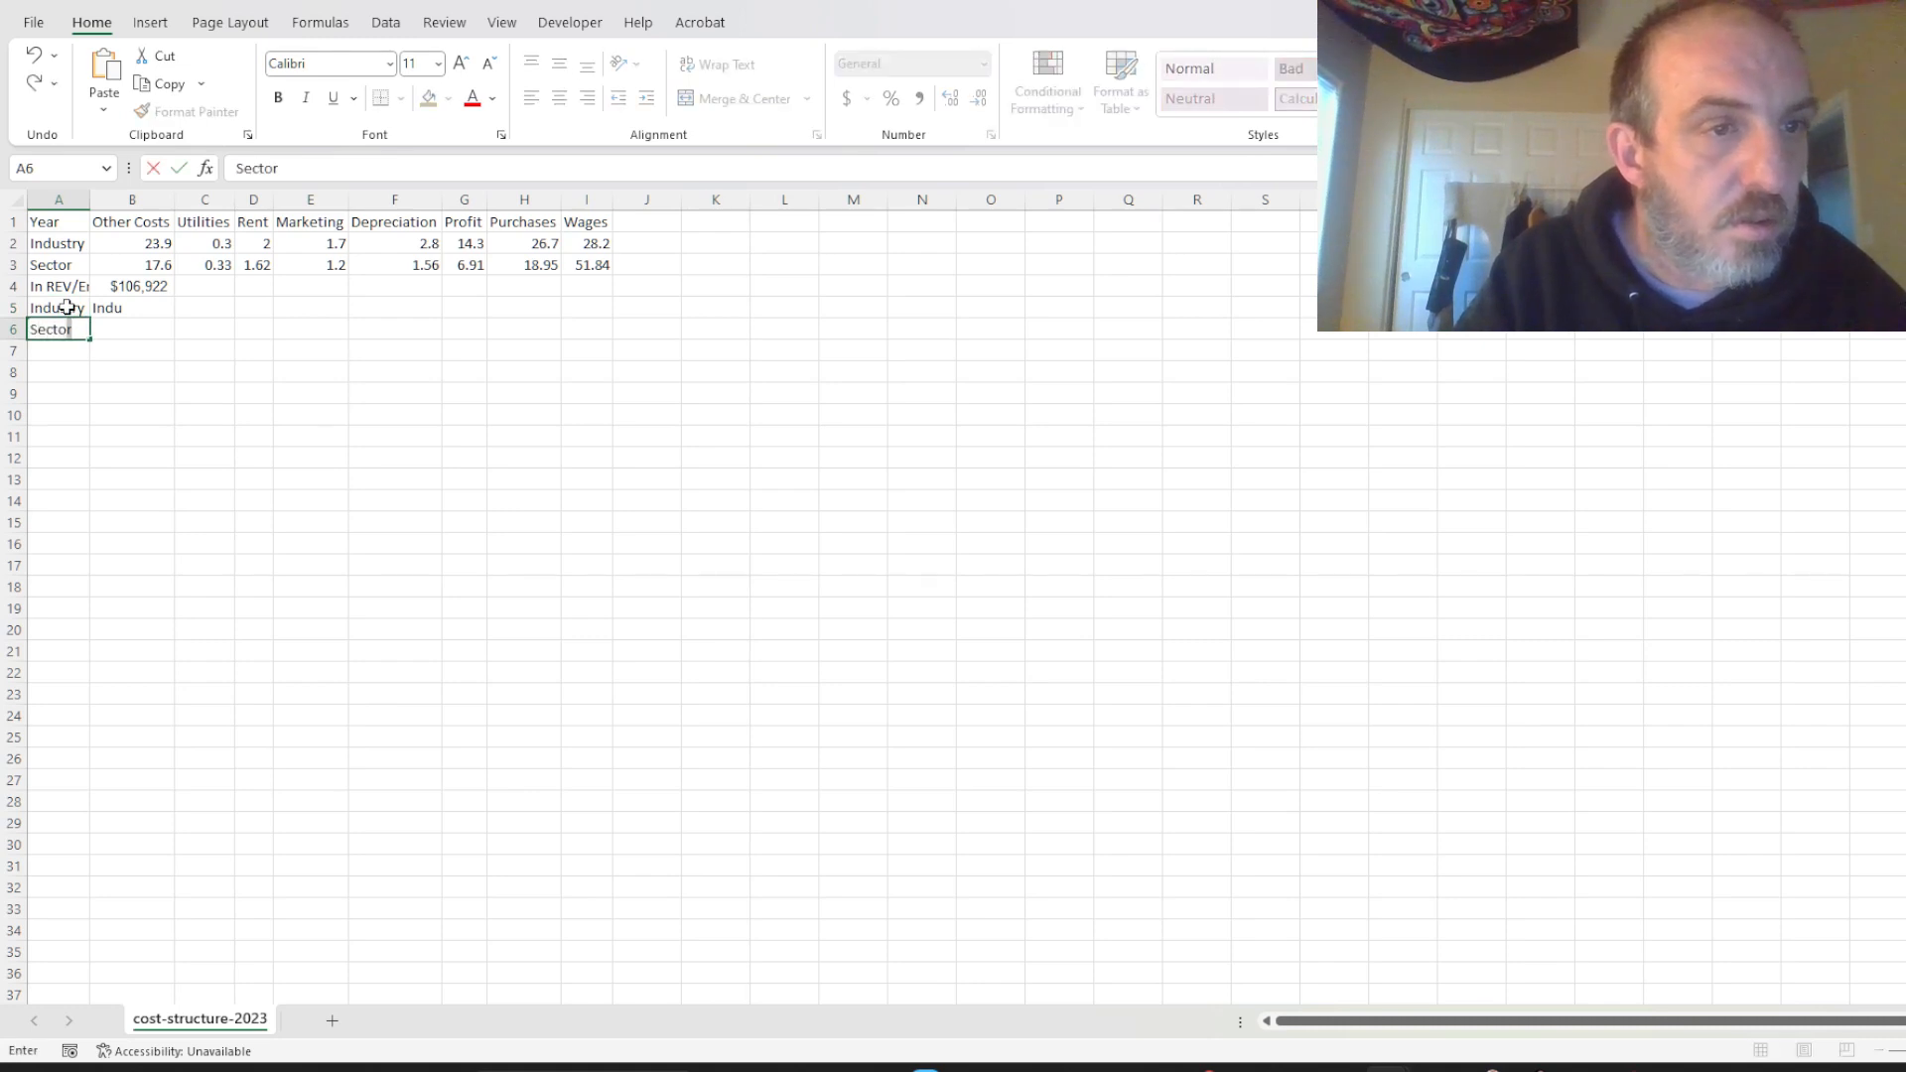
pyautogui.press('Tab')
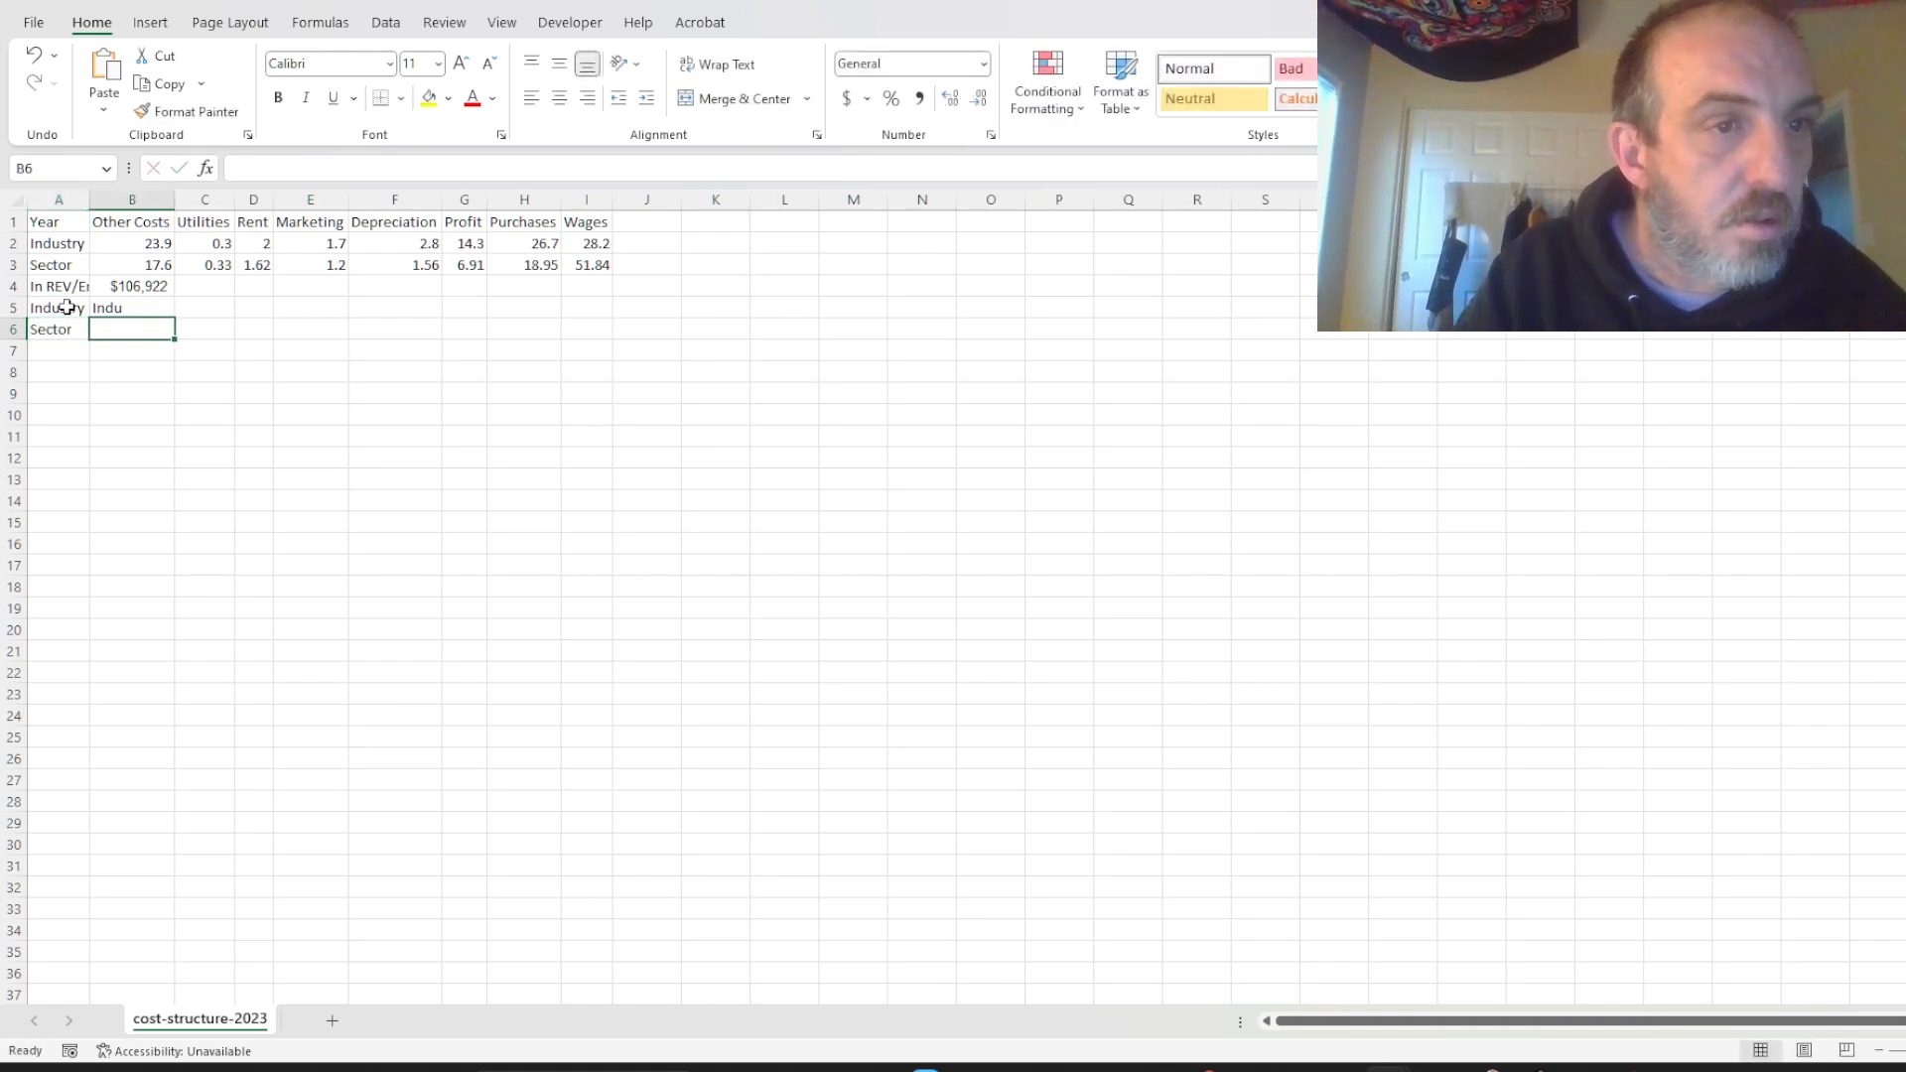
# Enter the formula =B2/100*B4 in B5 to calculate the industry's other costs per employee.
pyautogui.click(138, 309)
pyautogui.write('=')
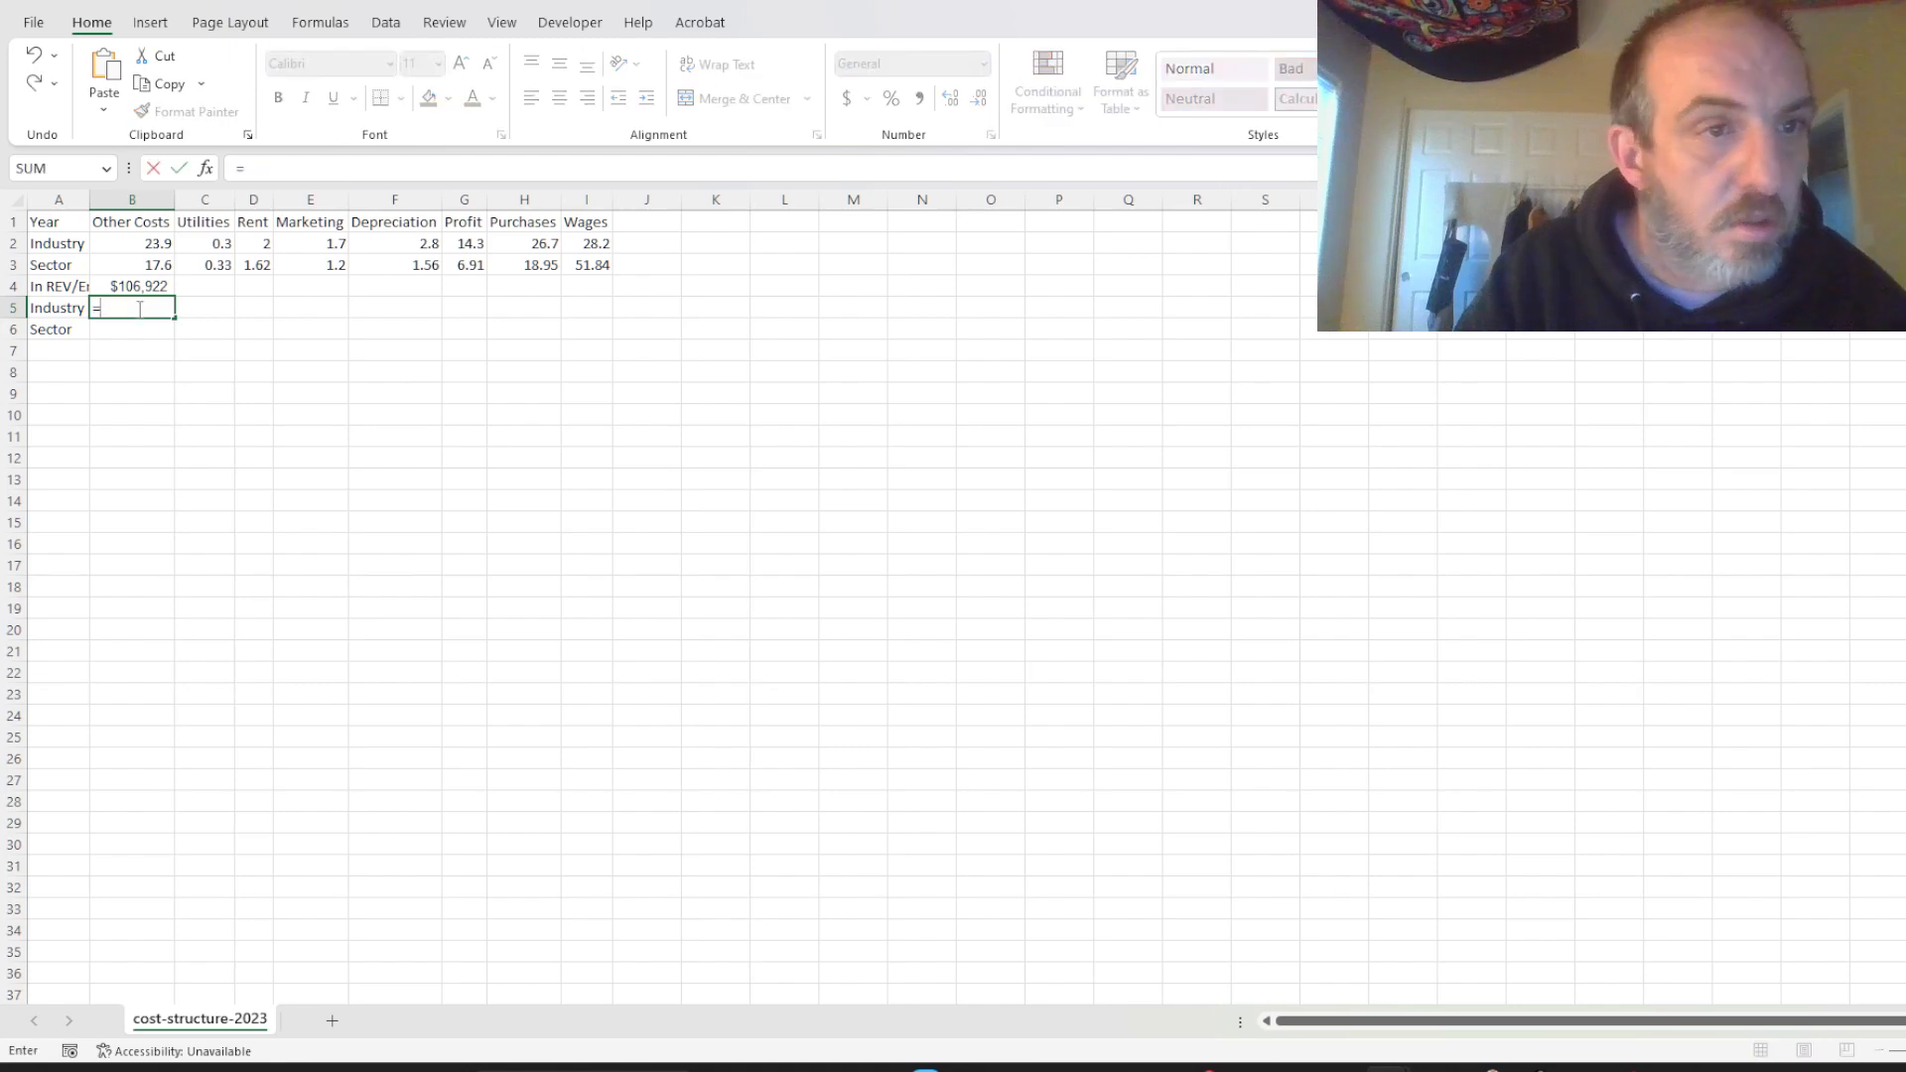
pyautogui.click(157, 248)
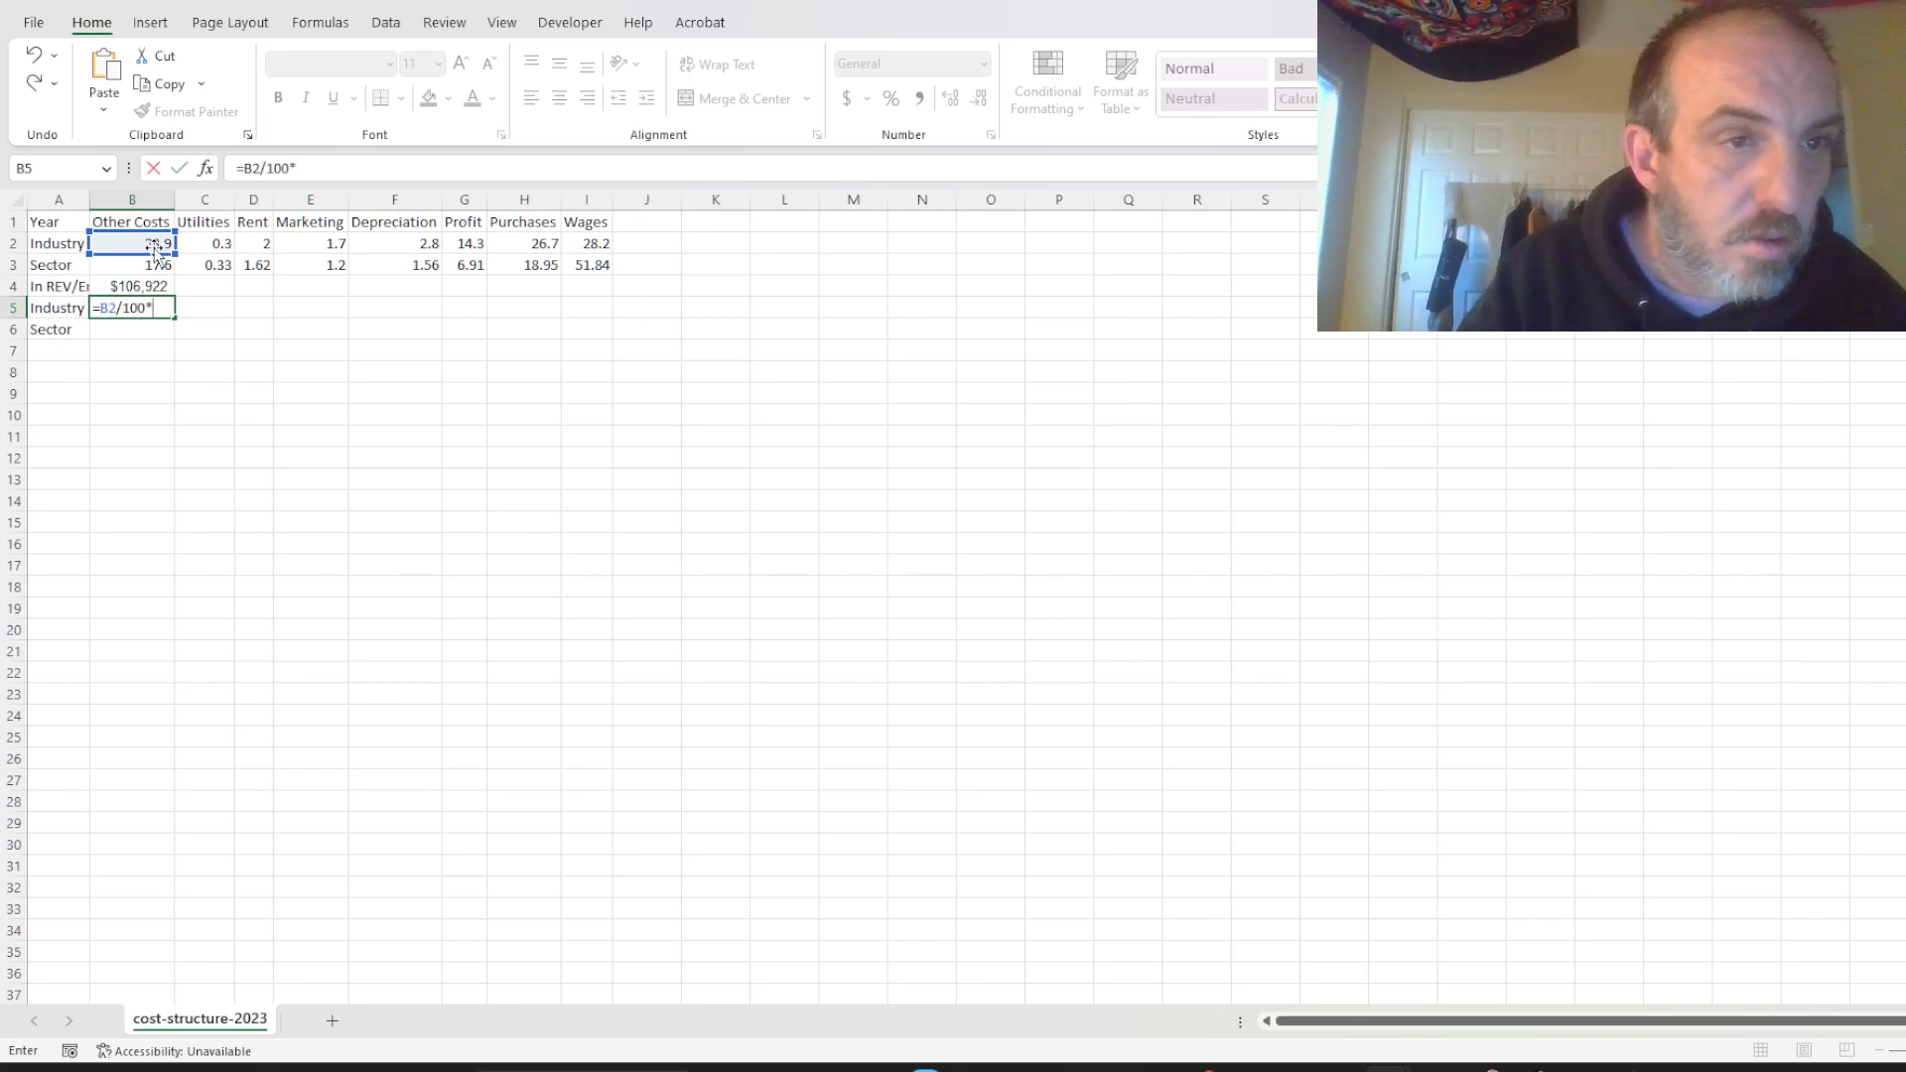
pyautogui.write('/100*')
pyautogui.click(163, 288)
pyautogui.press('Return')
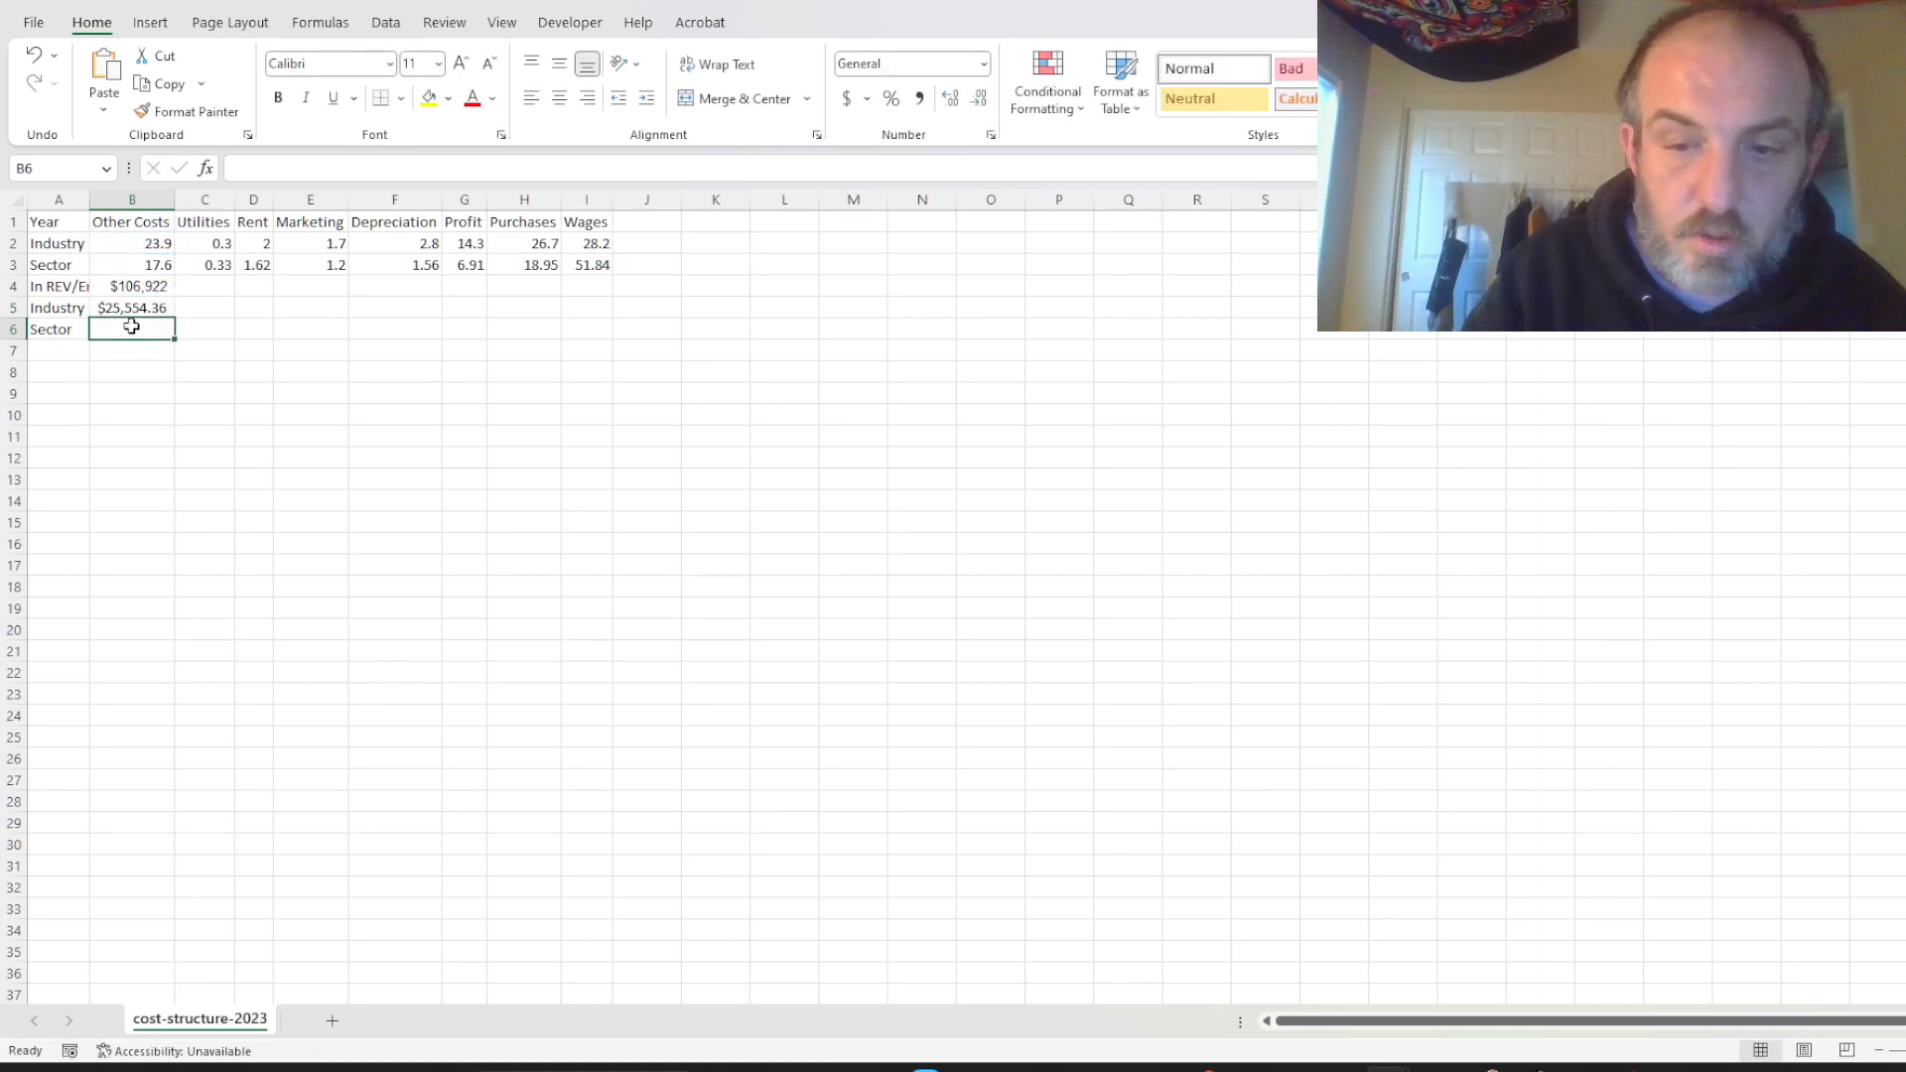
# Enter the formula =B3/100*B4 in B6 to calculate the sector's other costs per employee.
pyautogui.write('=')
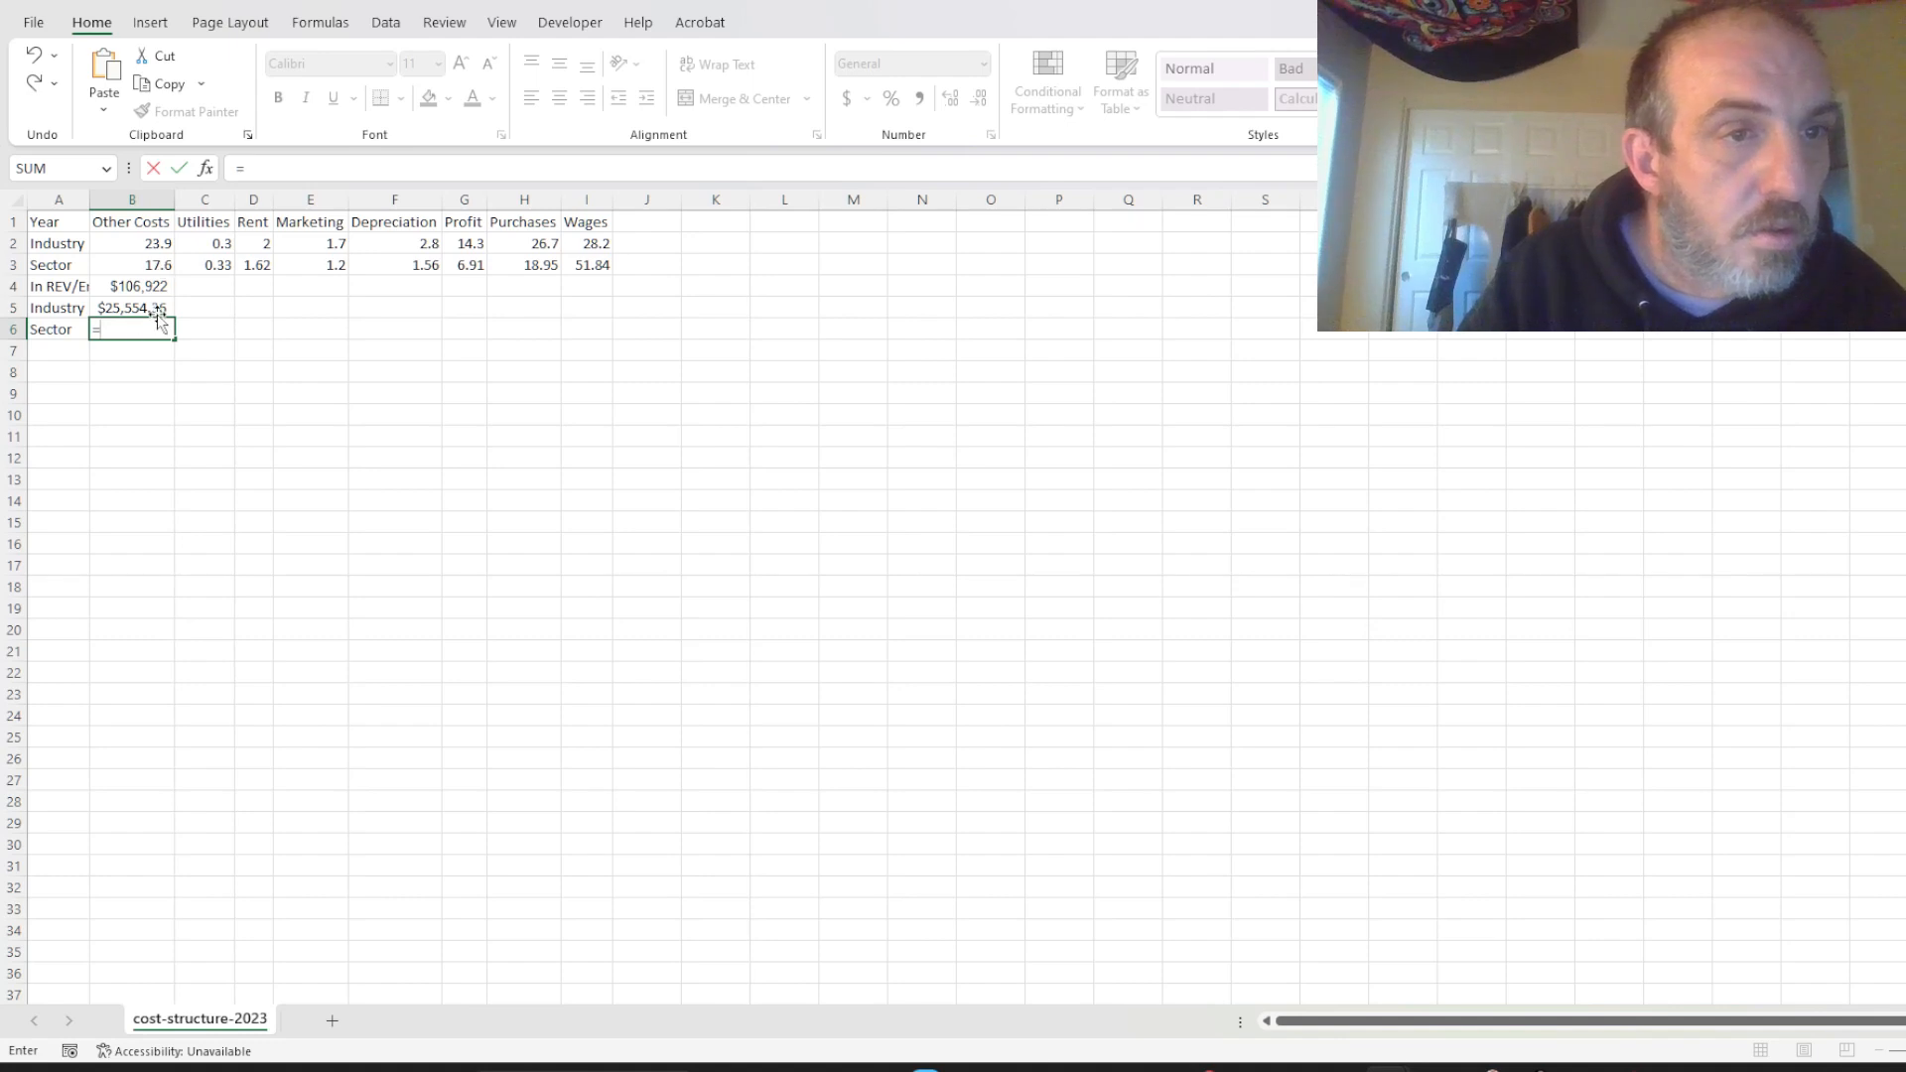
pyautogui.click(153, 270)
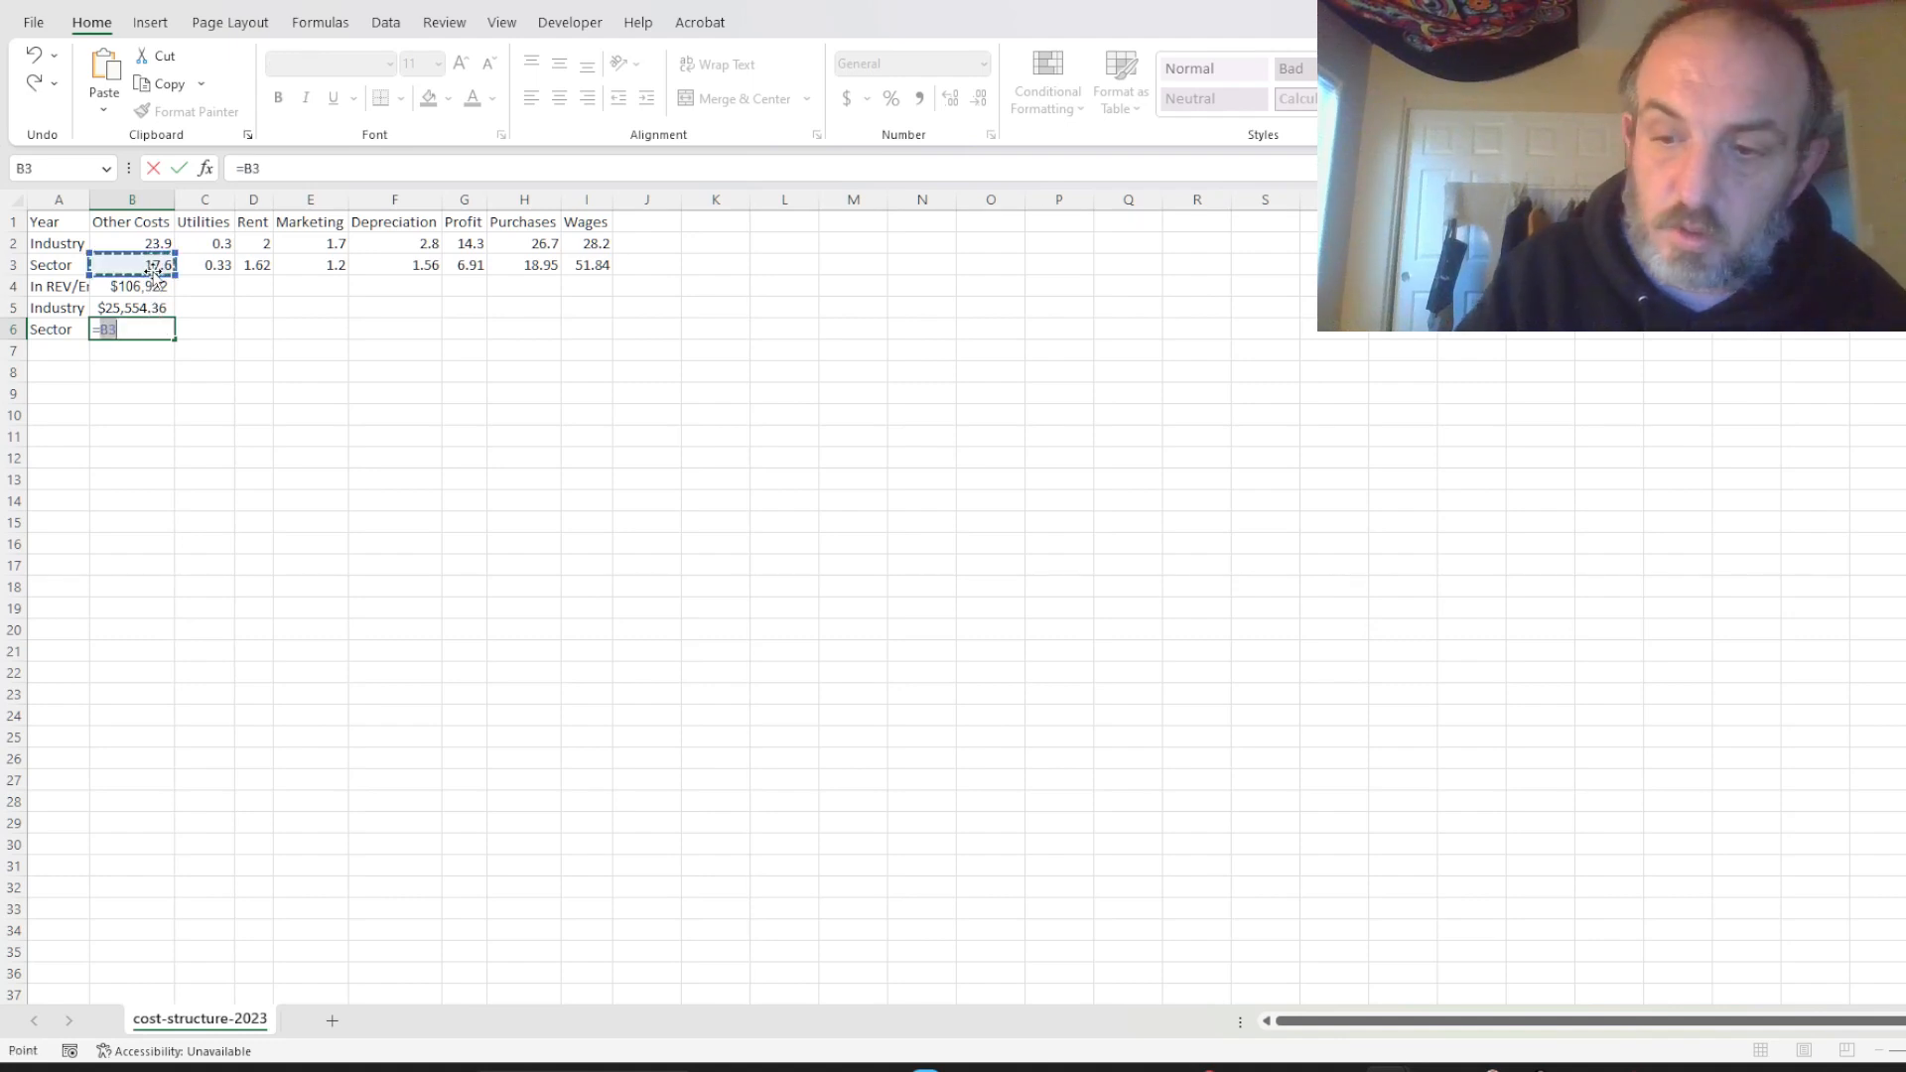
pyautogui.write('/100*')
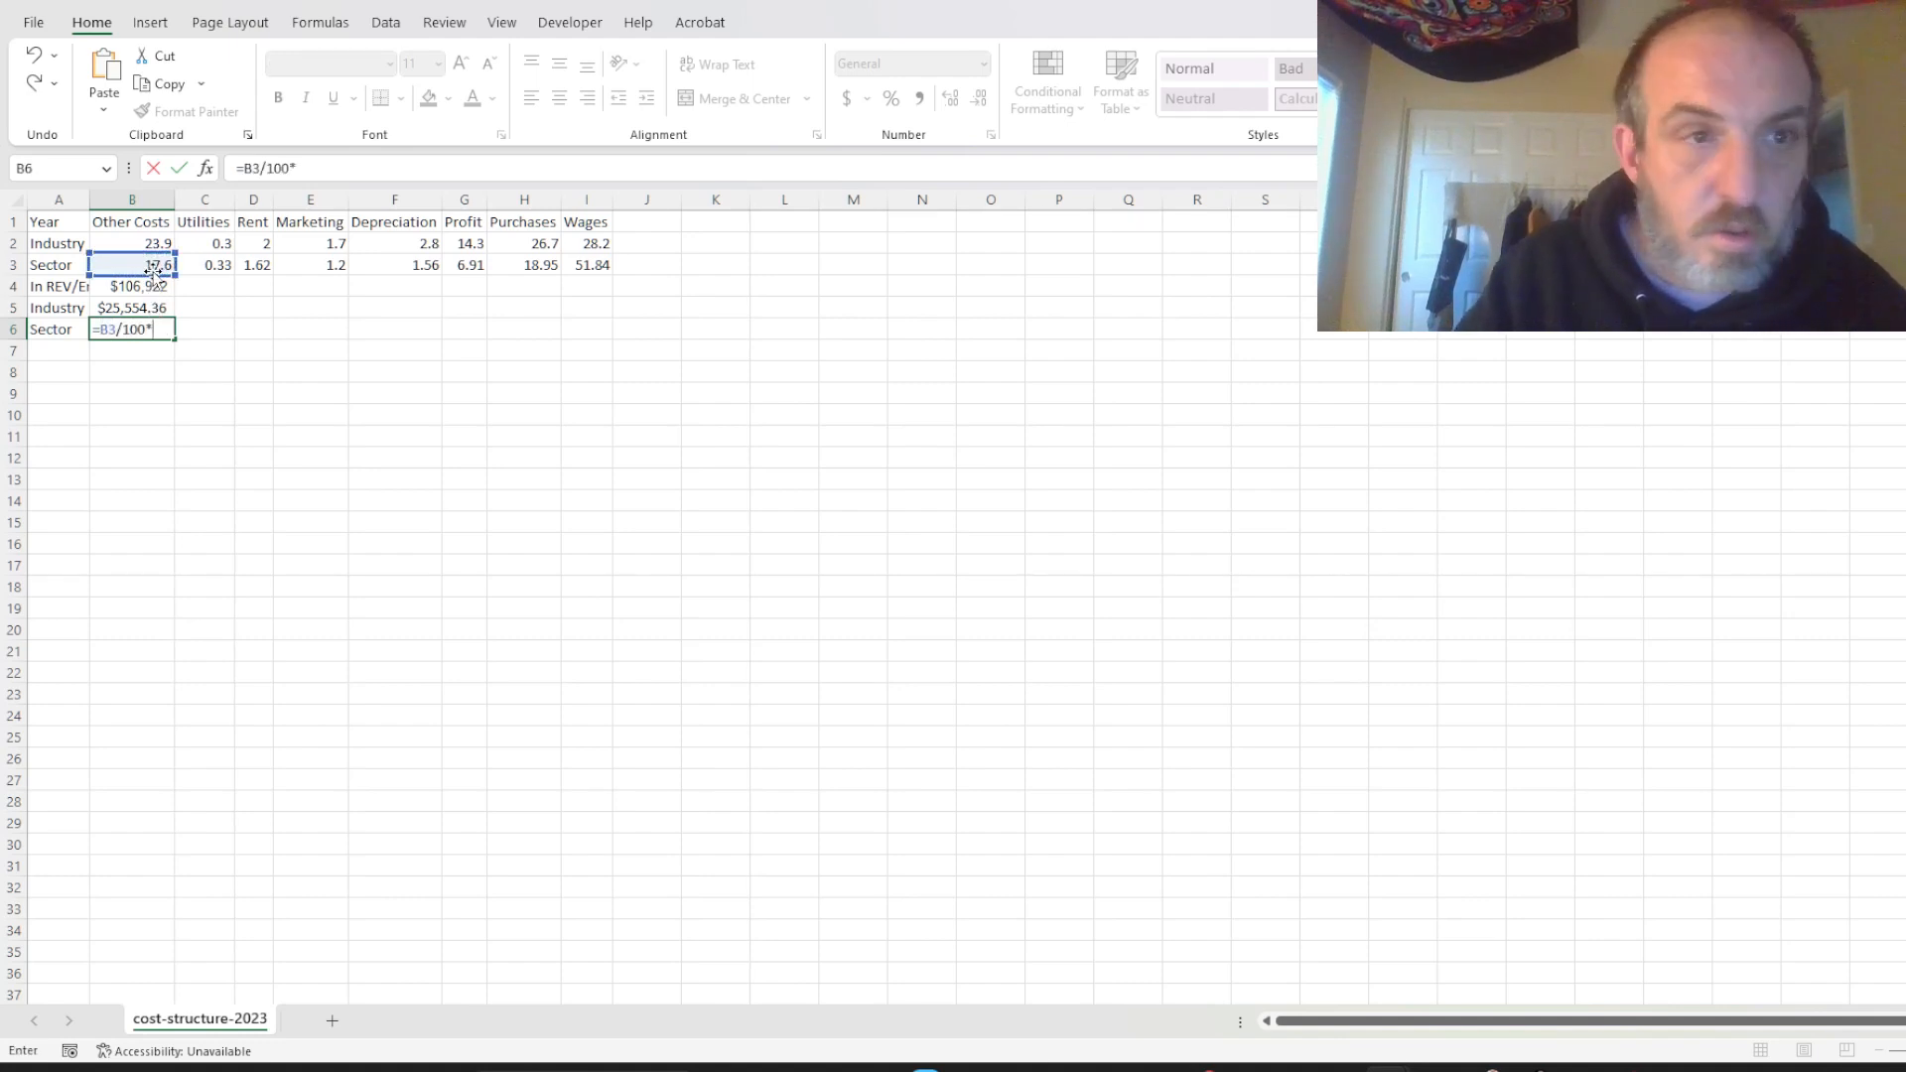
pyautogui.click(160, 285)
pyautogui.press('Return')
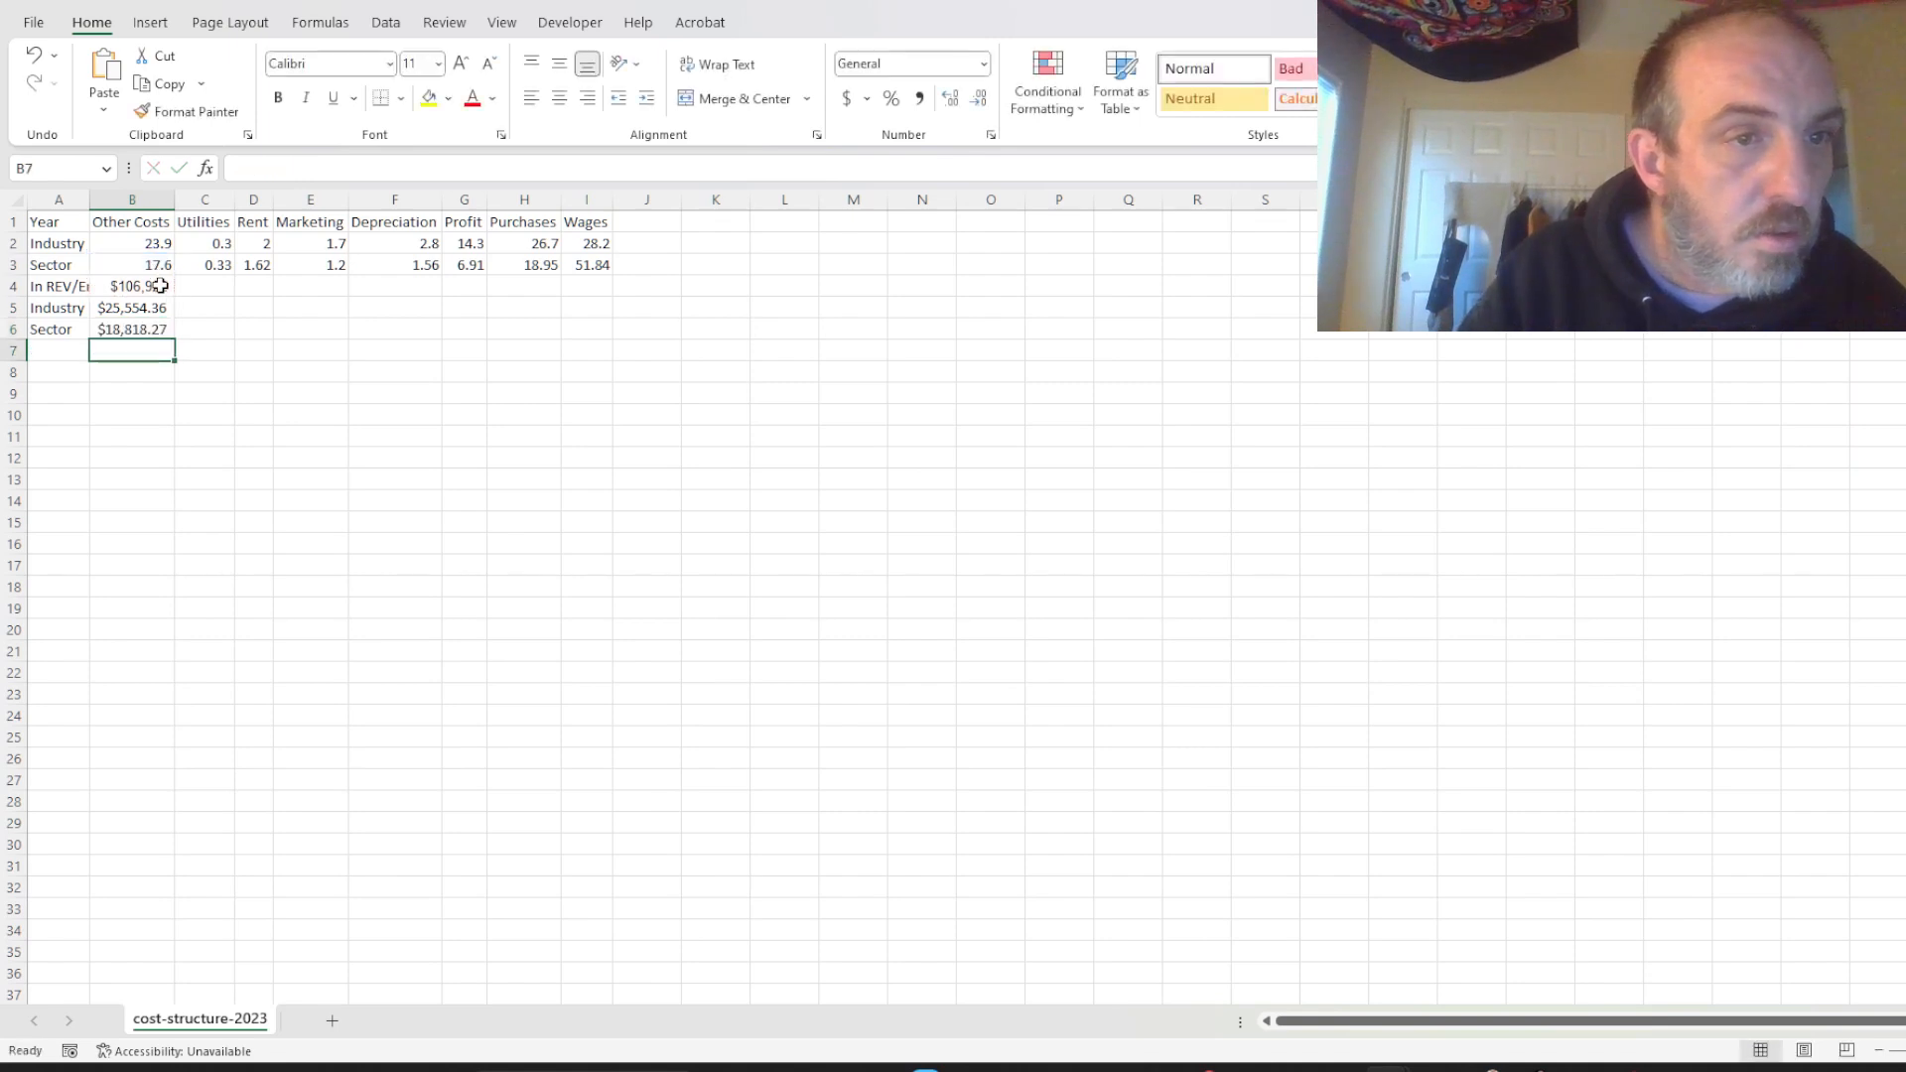
pyautogui.click(162, 291)
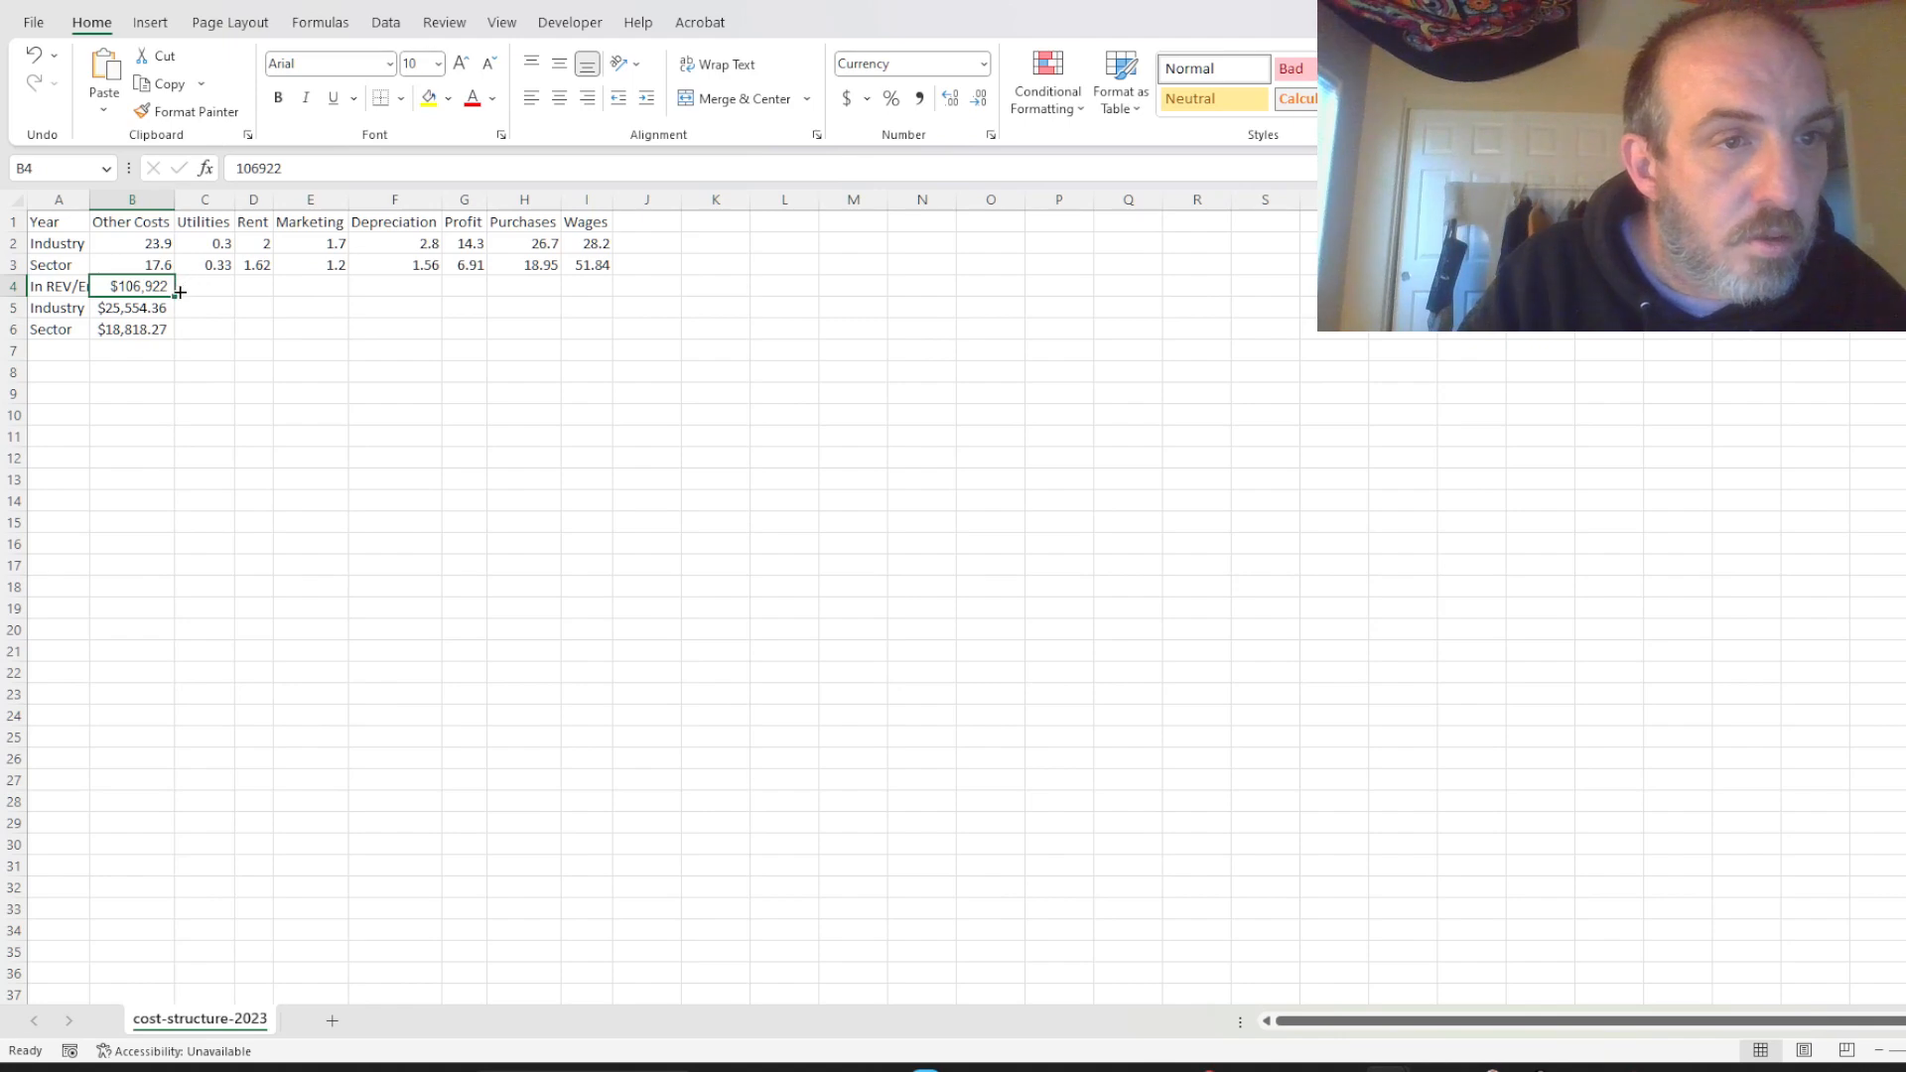
pyautogui.hotkey('ctrl', 'c')
pyautogui.click(210, 287)
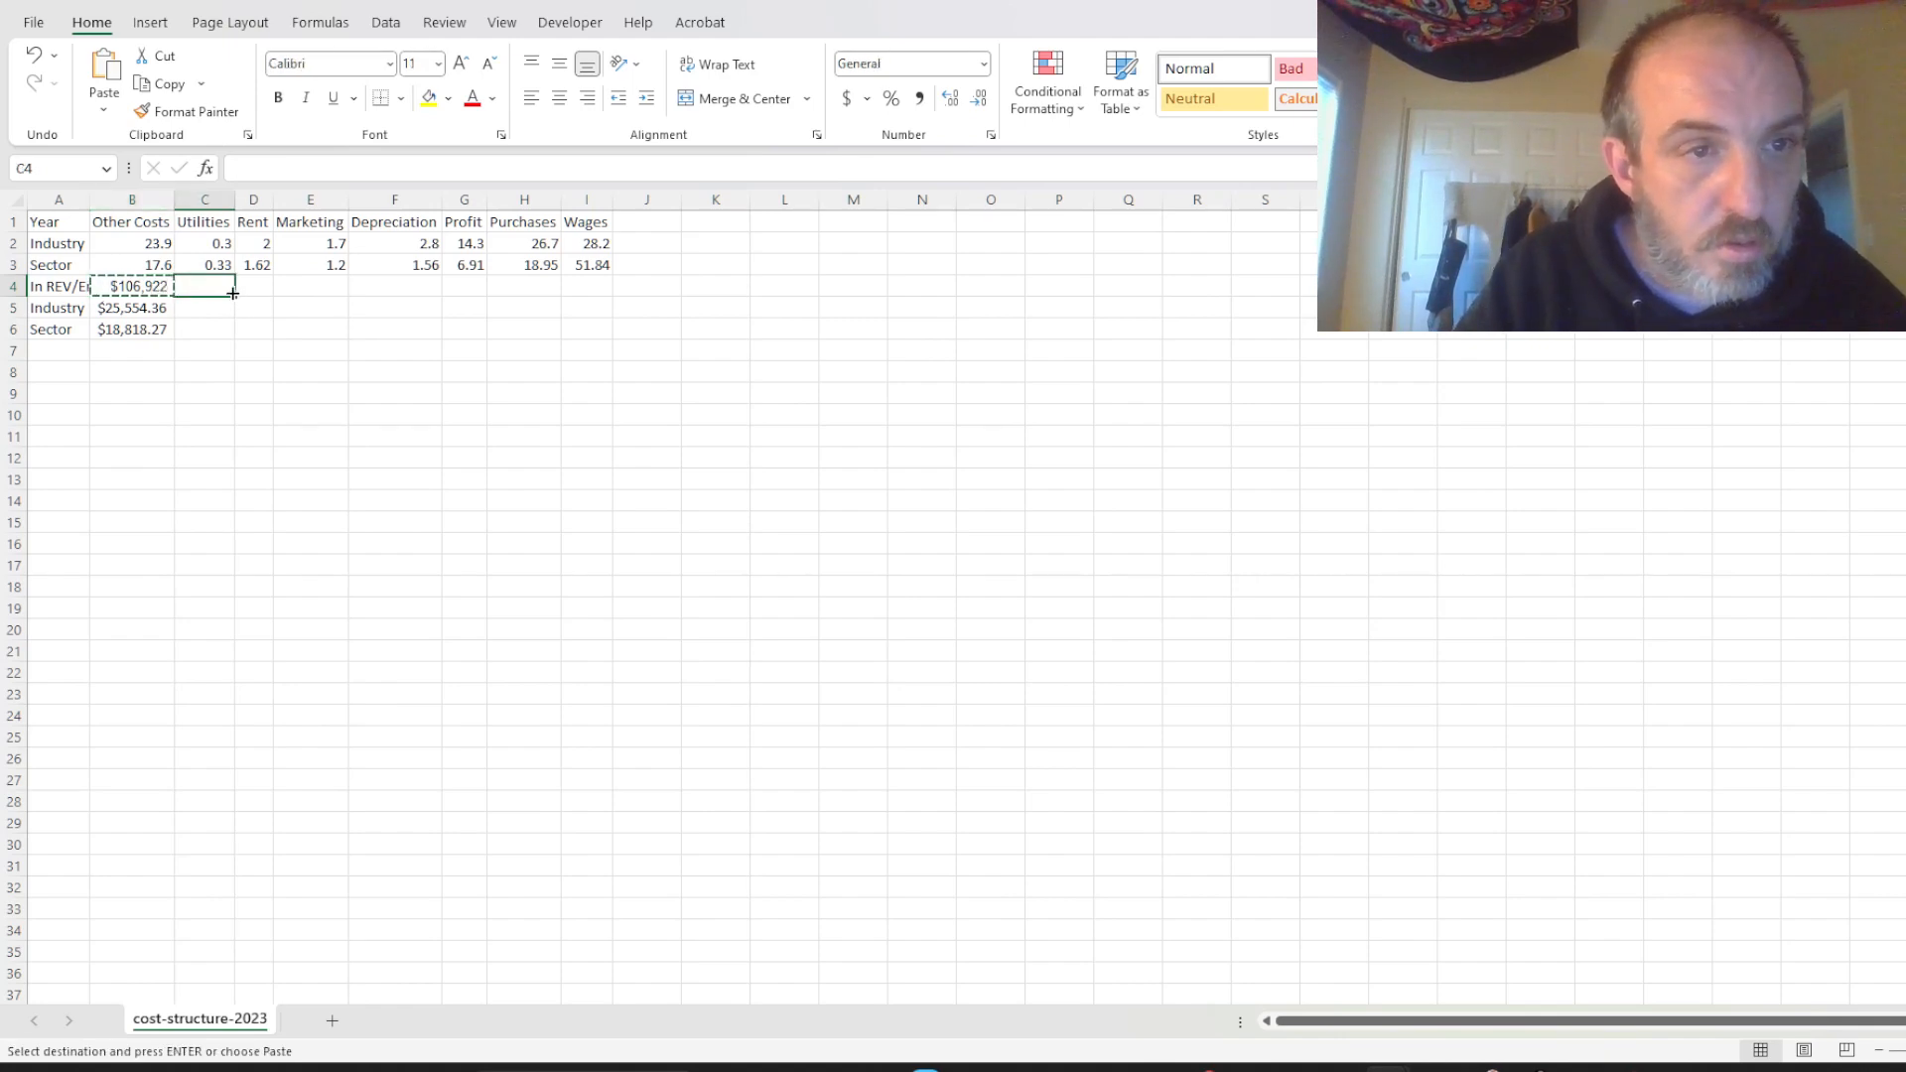
pyautogui.moveTo(232, 293); pyautogui.dragTo(605, 303)
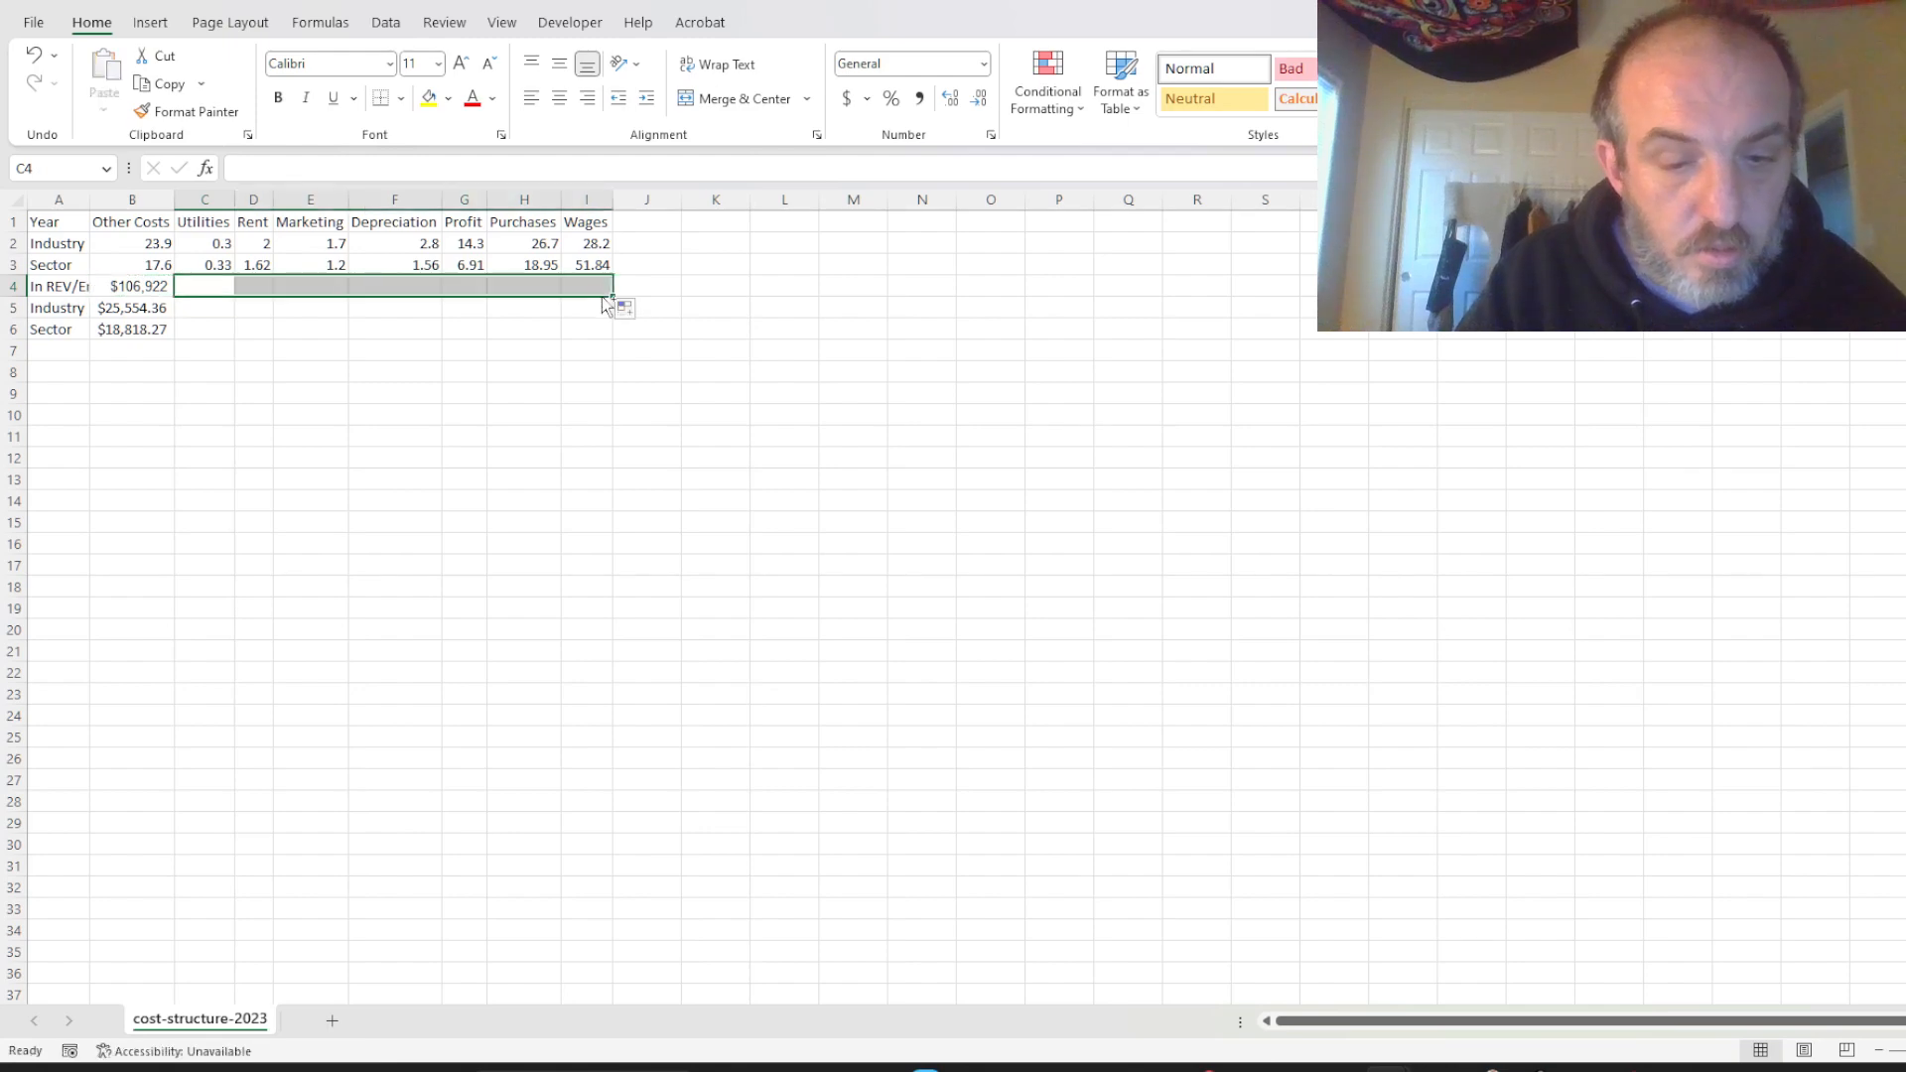
pyautogui.click(183, 289)
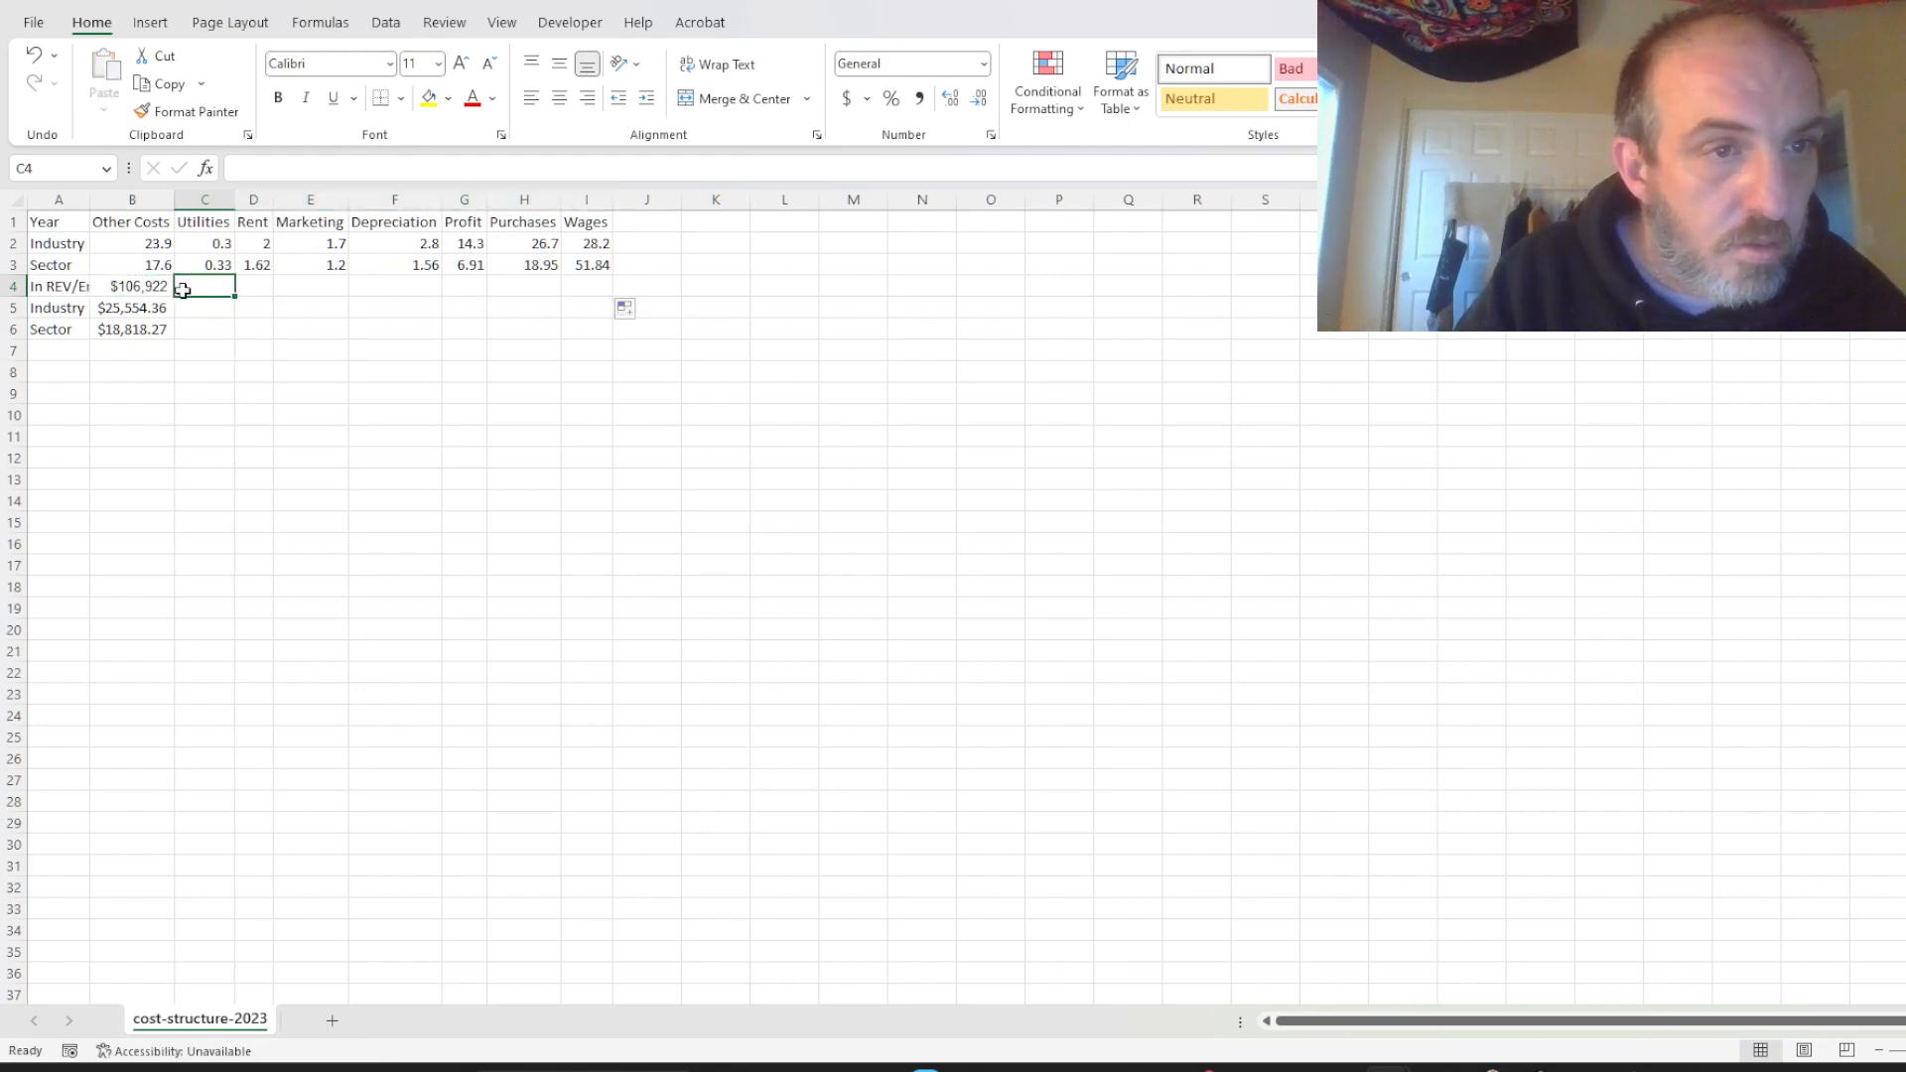
# Copy the revenue per employee, $106,922, from B4 into C4 under Utilities.
pyautogui.click(154, 289)
pyautogui.hotkey('ctrl', 'c')
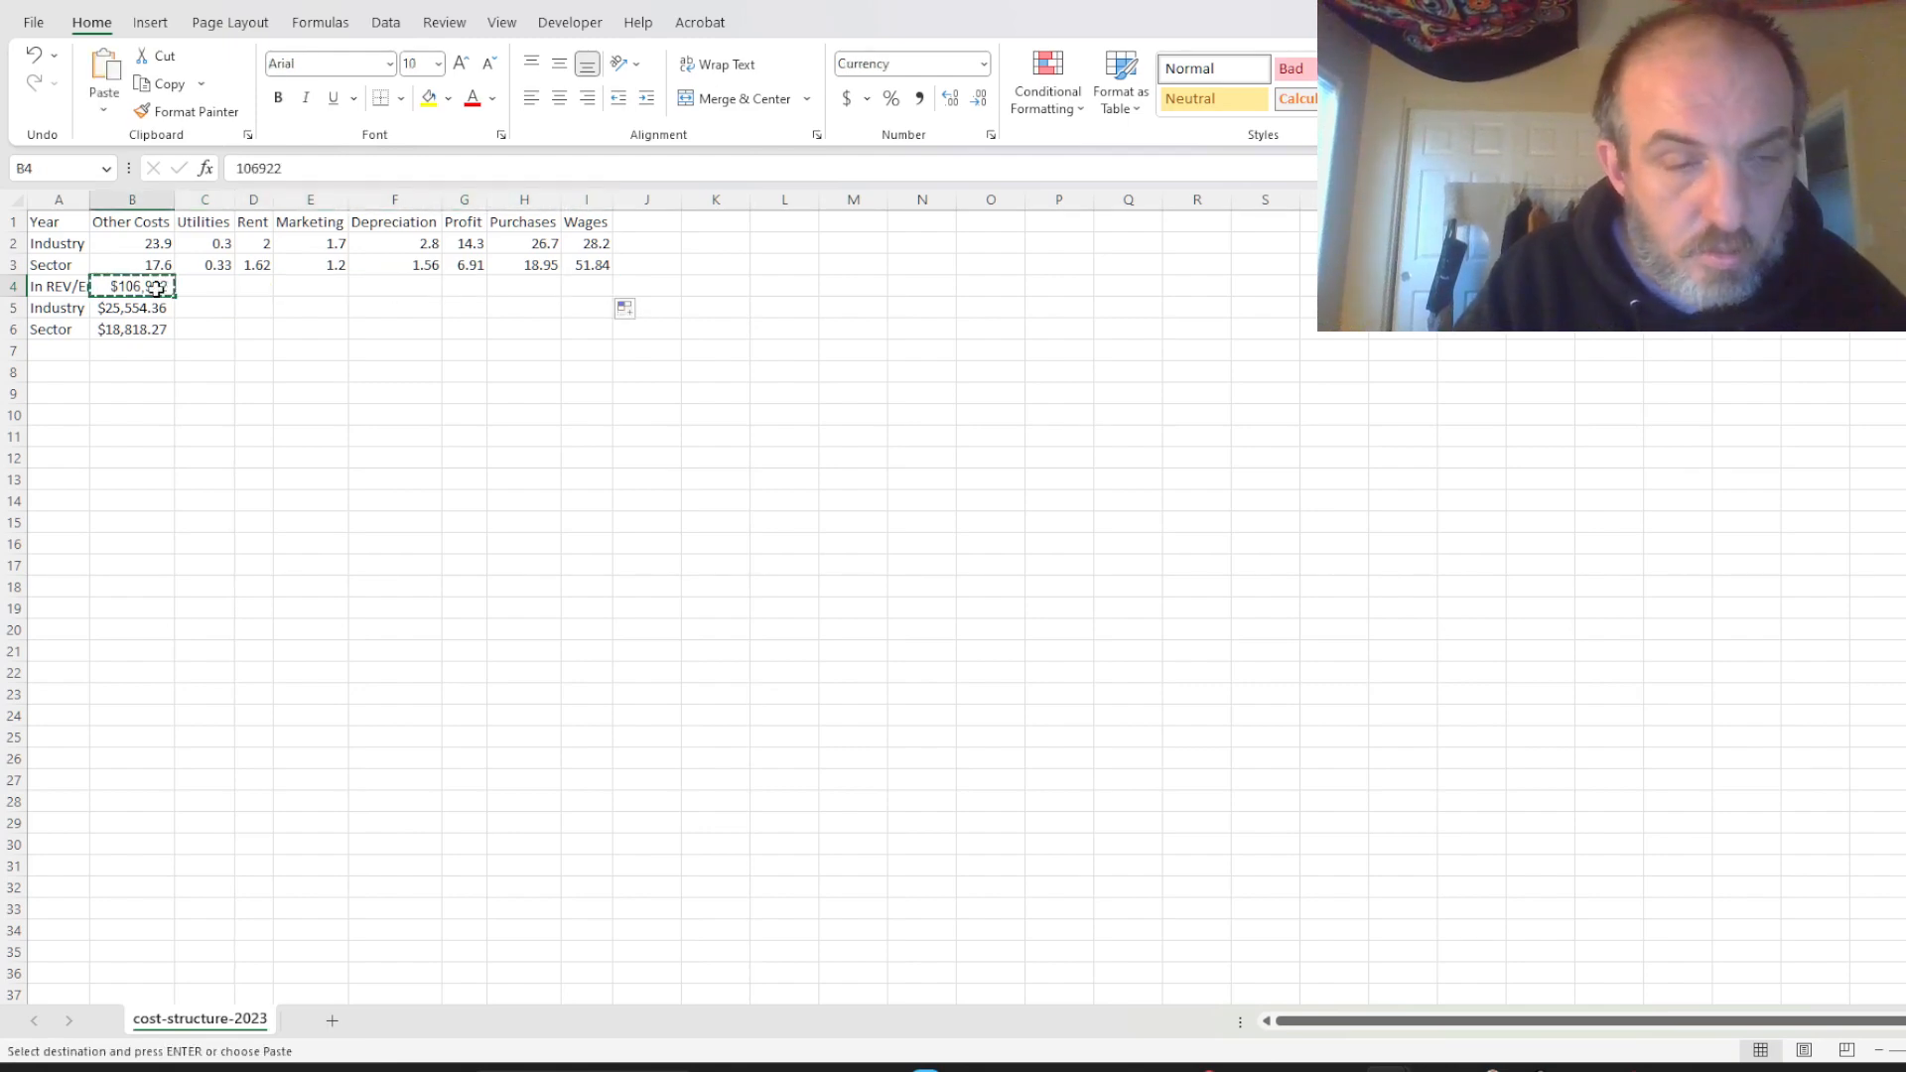
pyautogui.click(197, 289)
pyautogui.hotkey('ctrl', 'v')
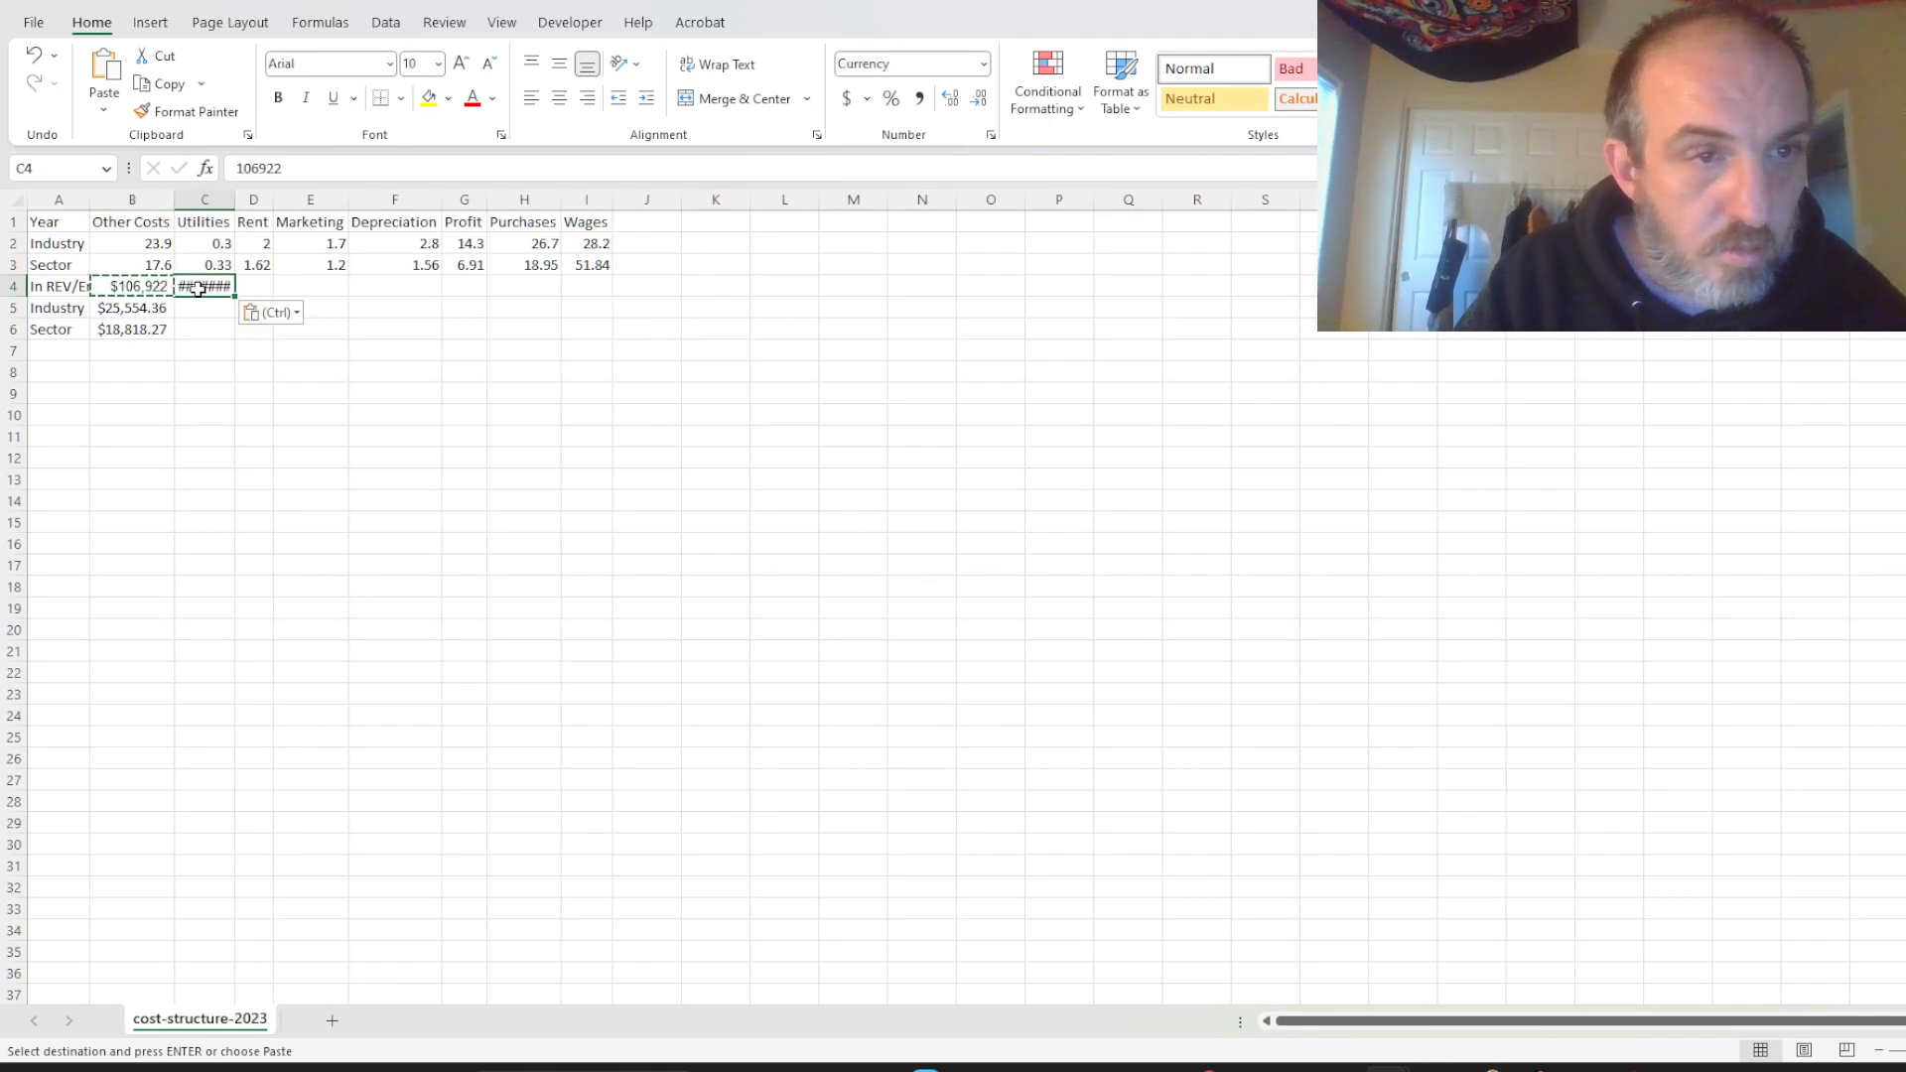
# Enter the formula =C4 in D4 and fill it across row 4 through I4.
pyautogui.click(253, 288)
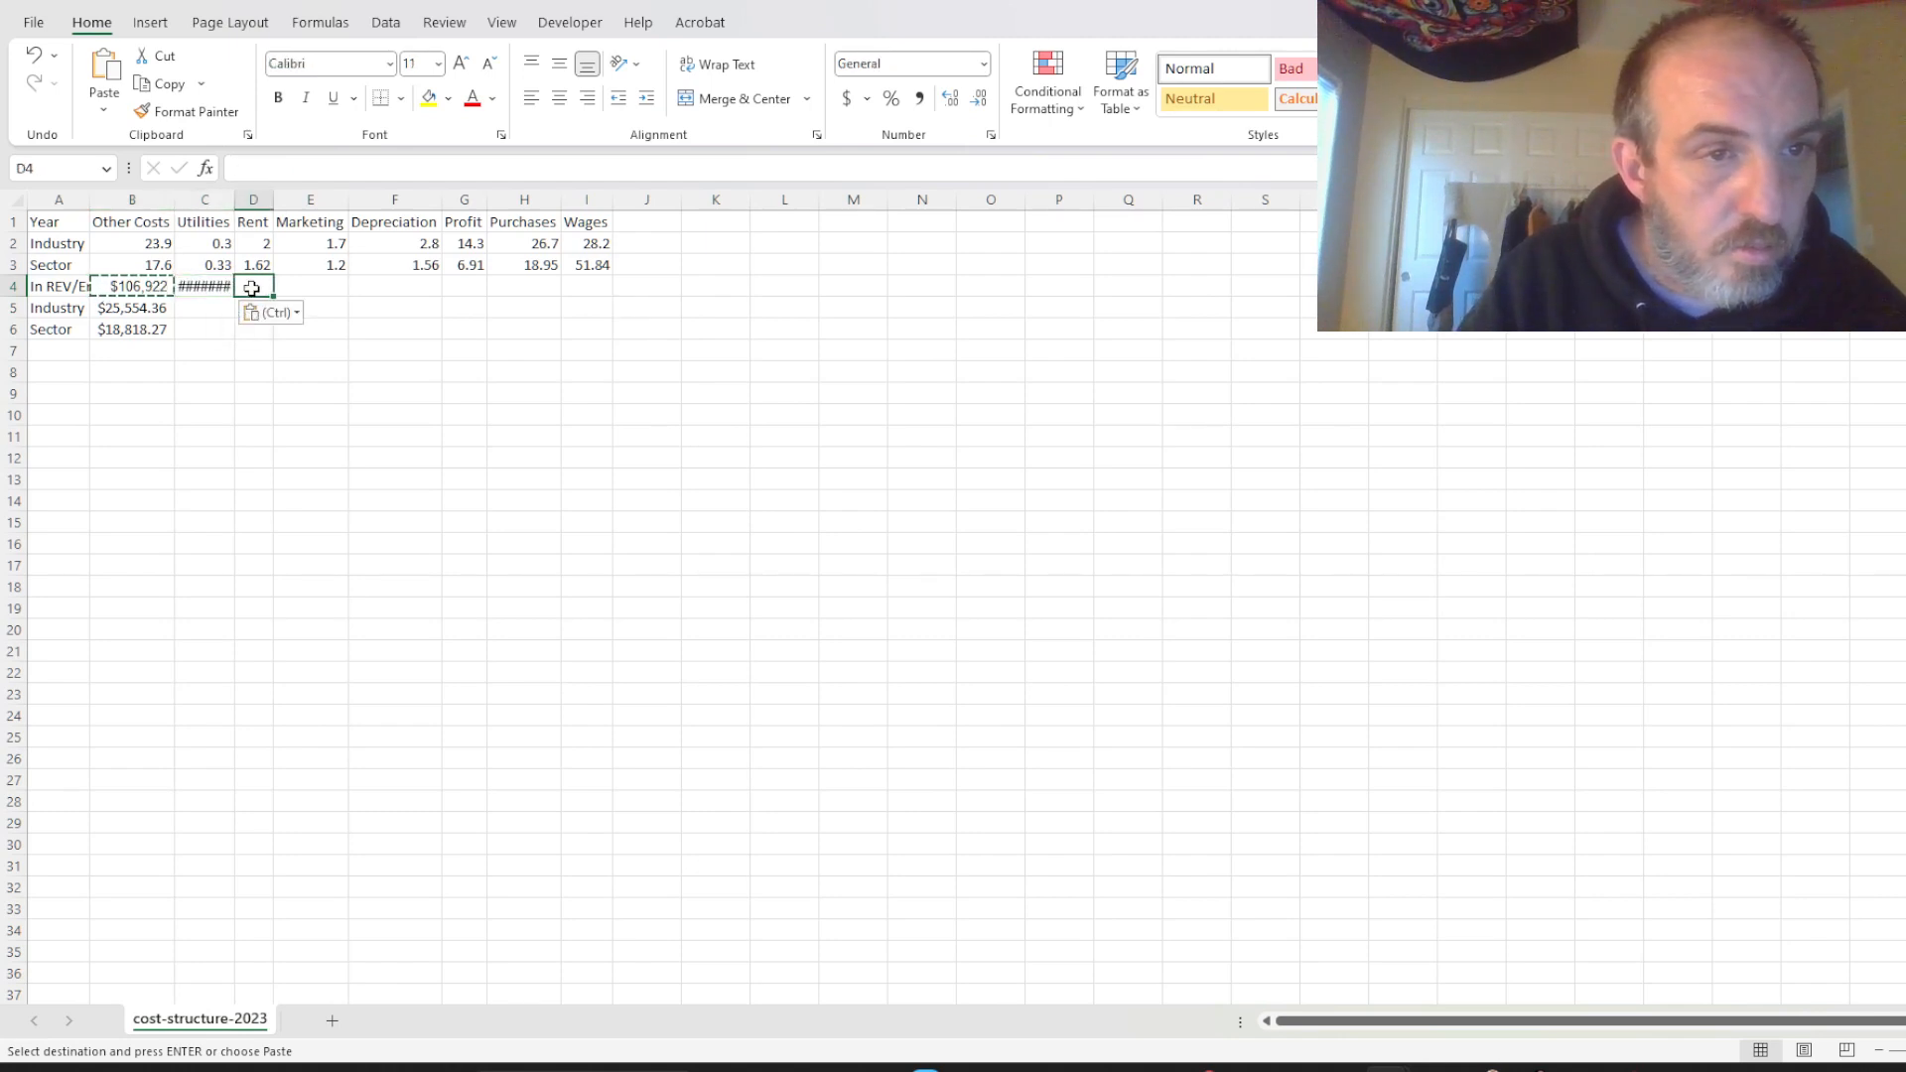
pyautogui.write('=')
pyautogui.click(227, 290)
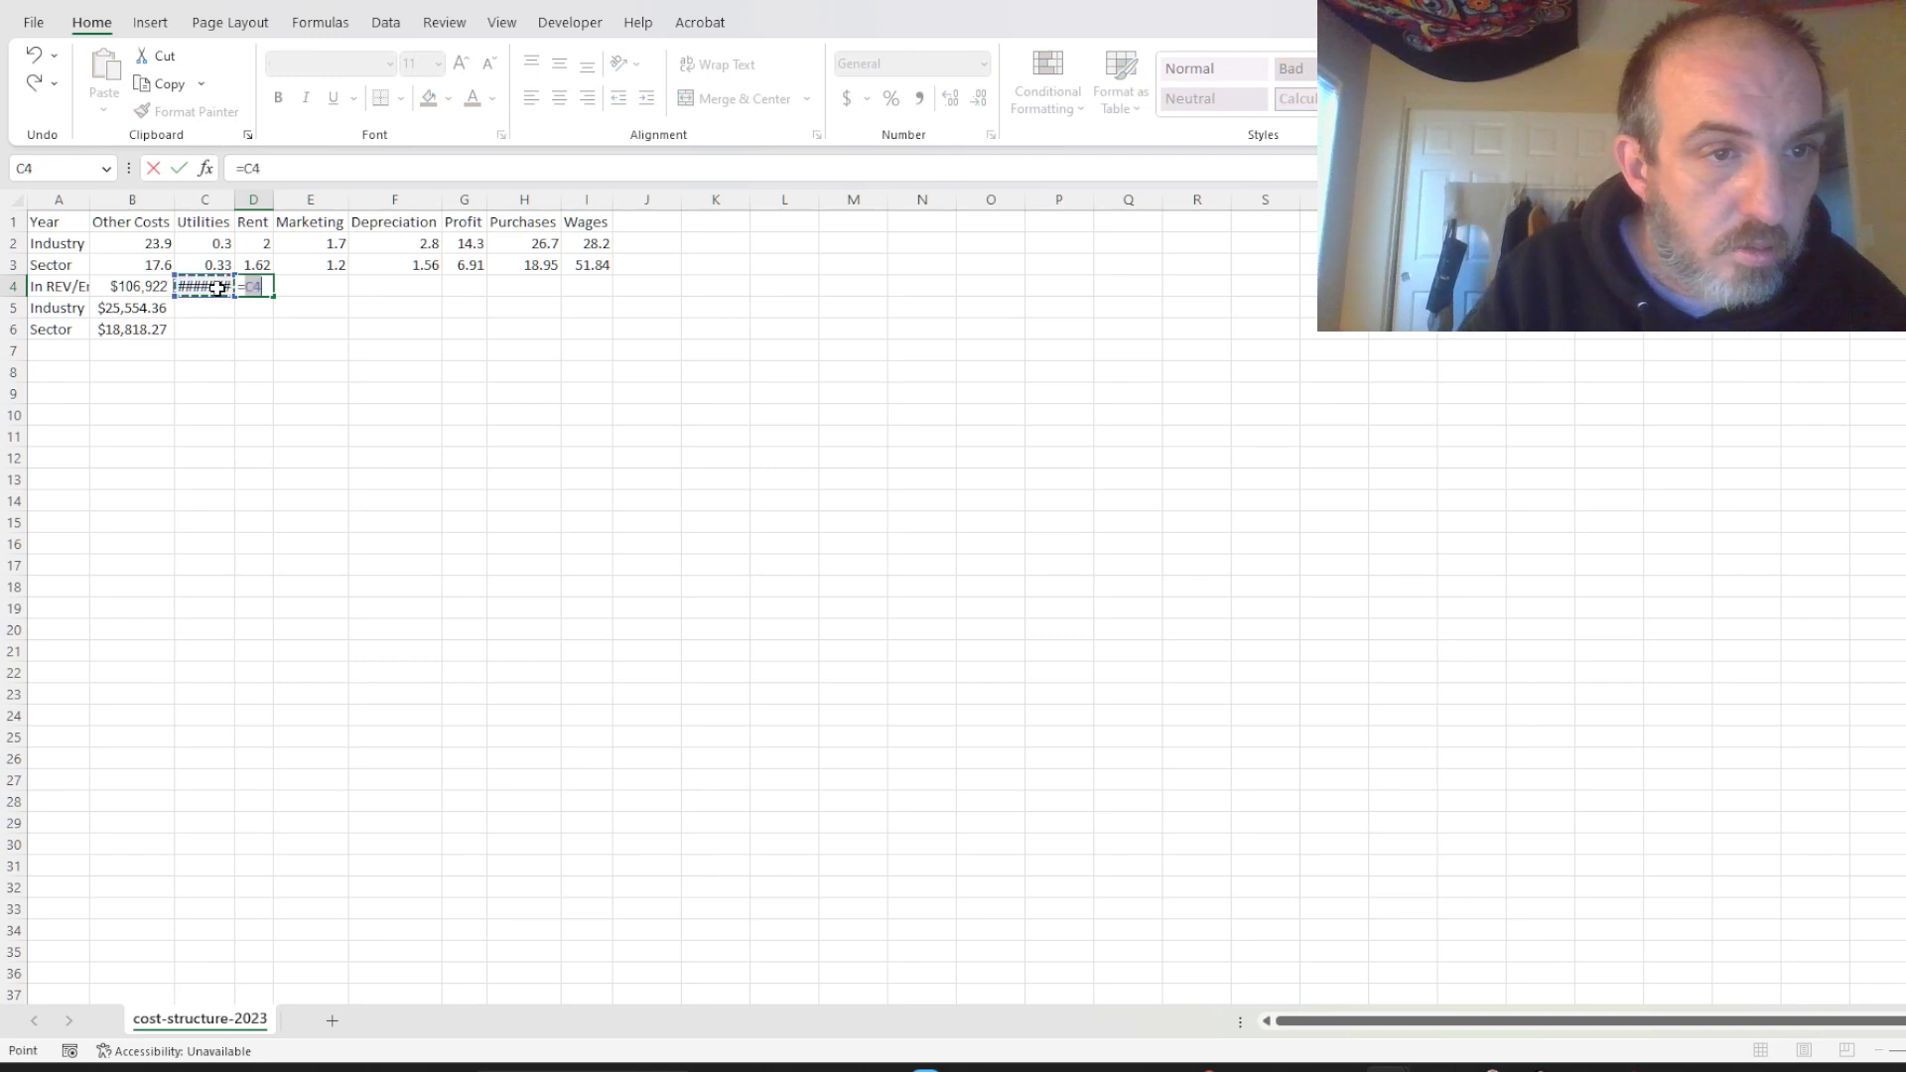
pyautogui.press('Return')
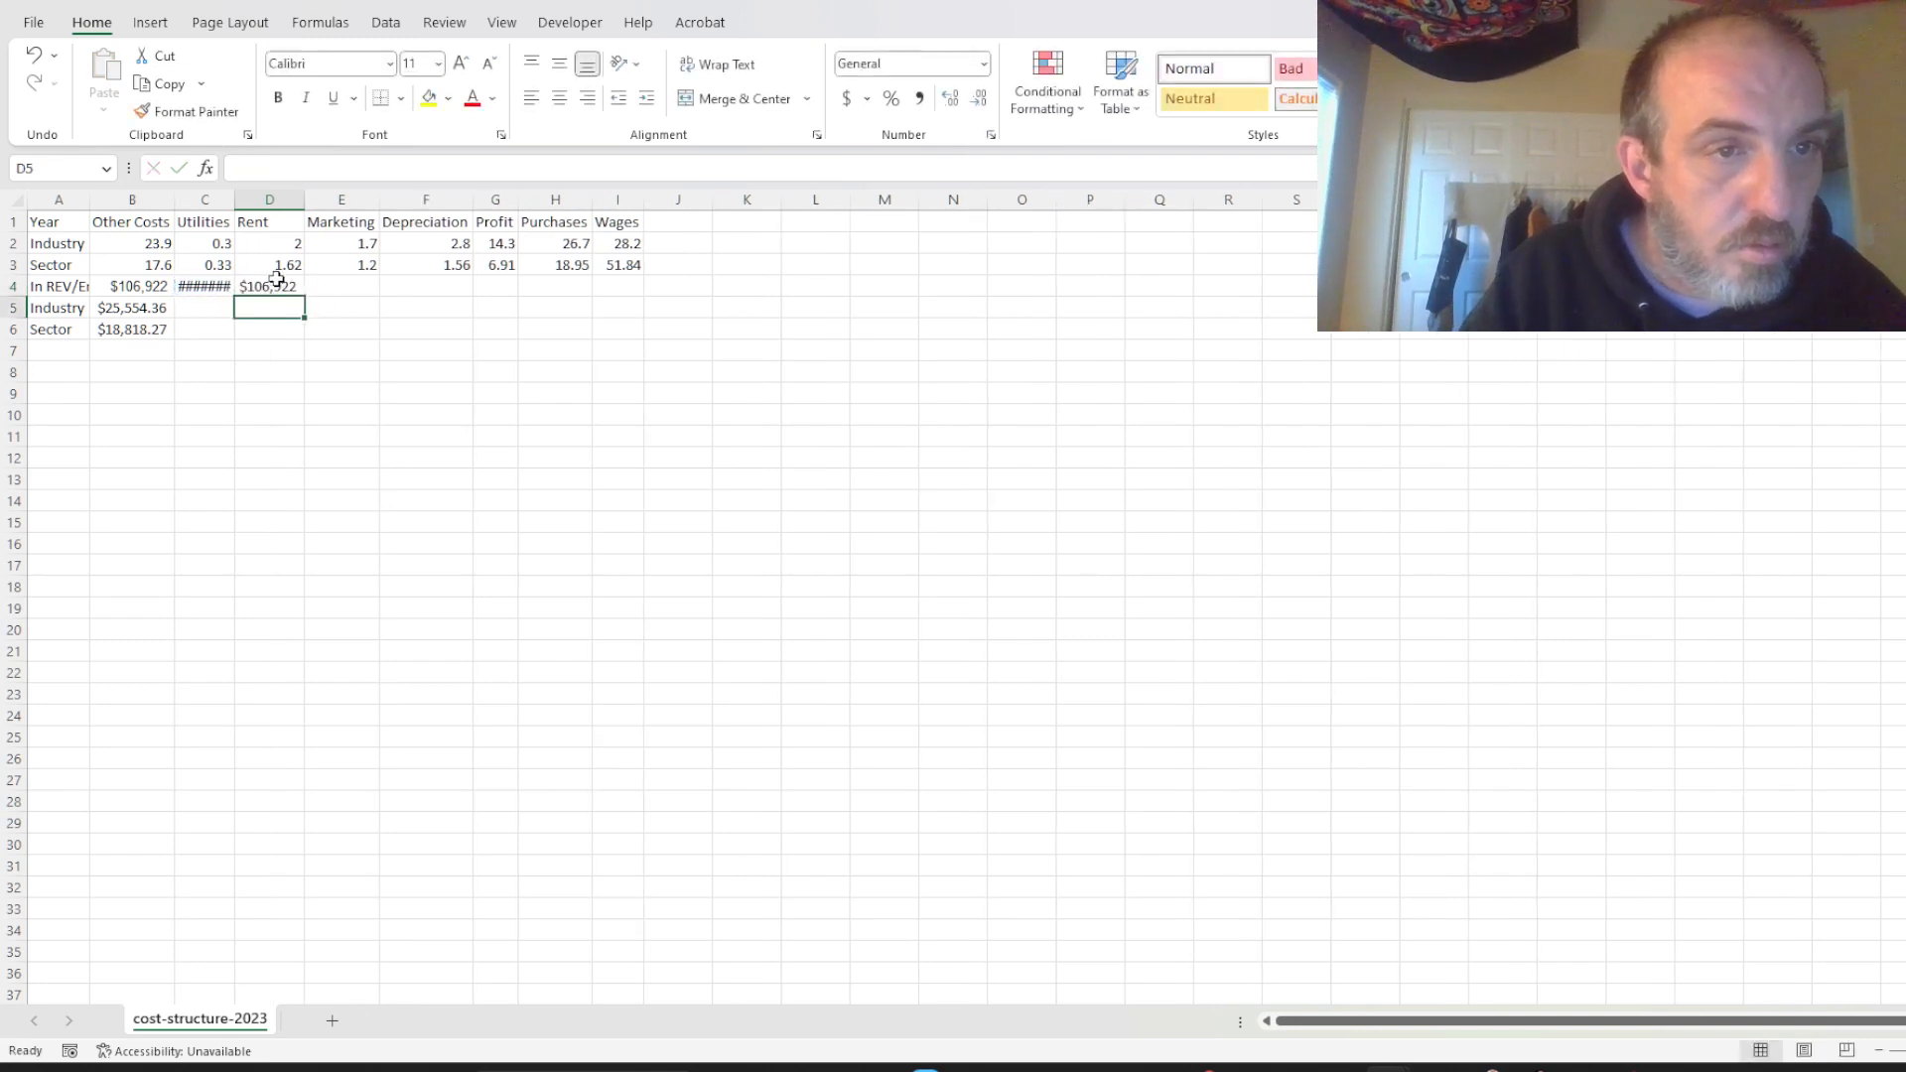
pyautogui.click(281, 288)
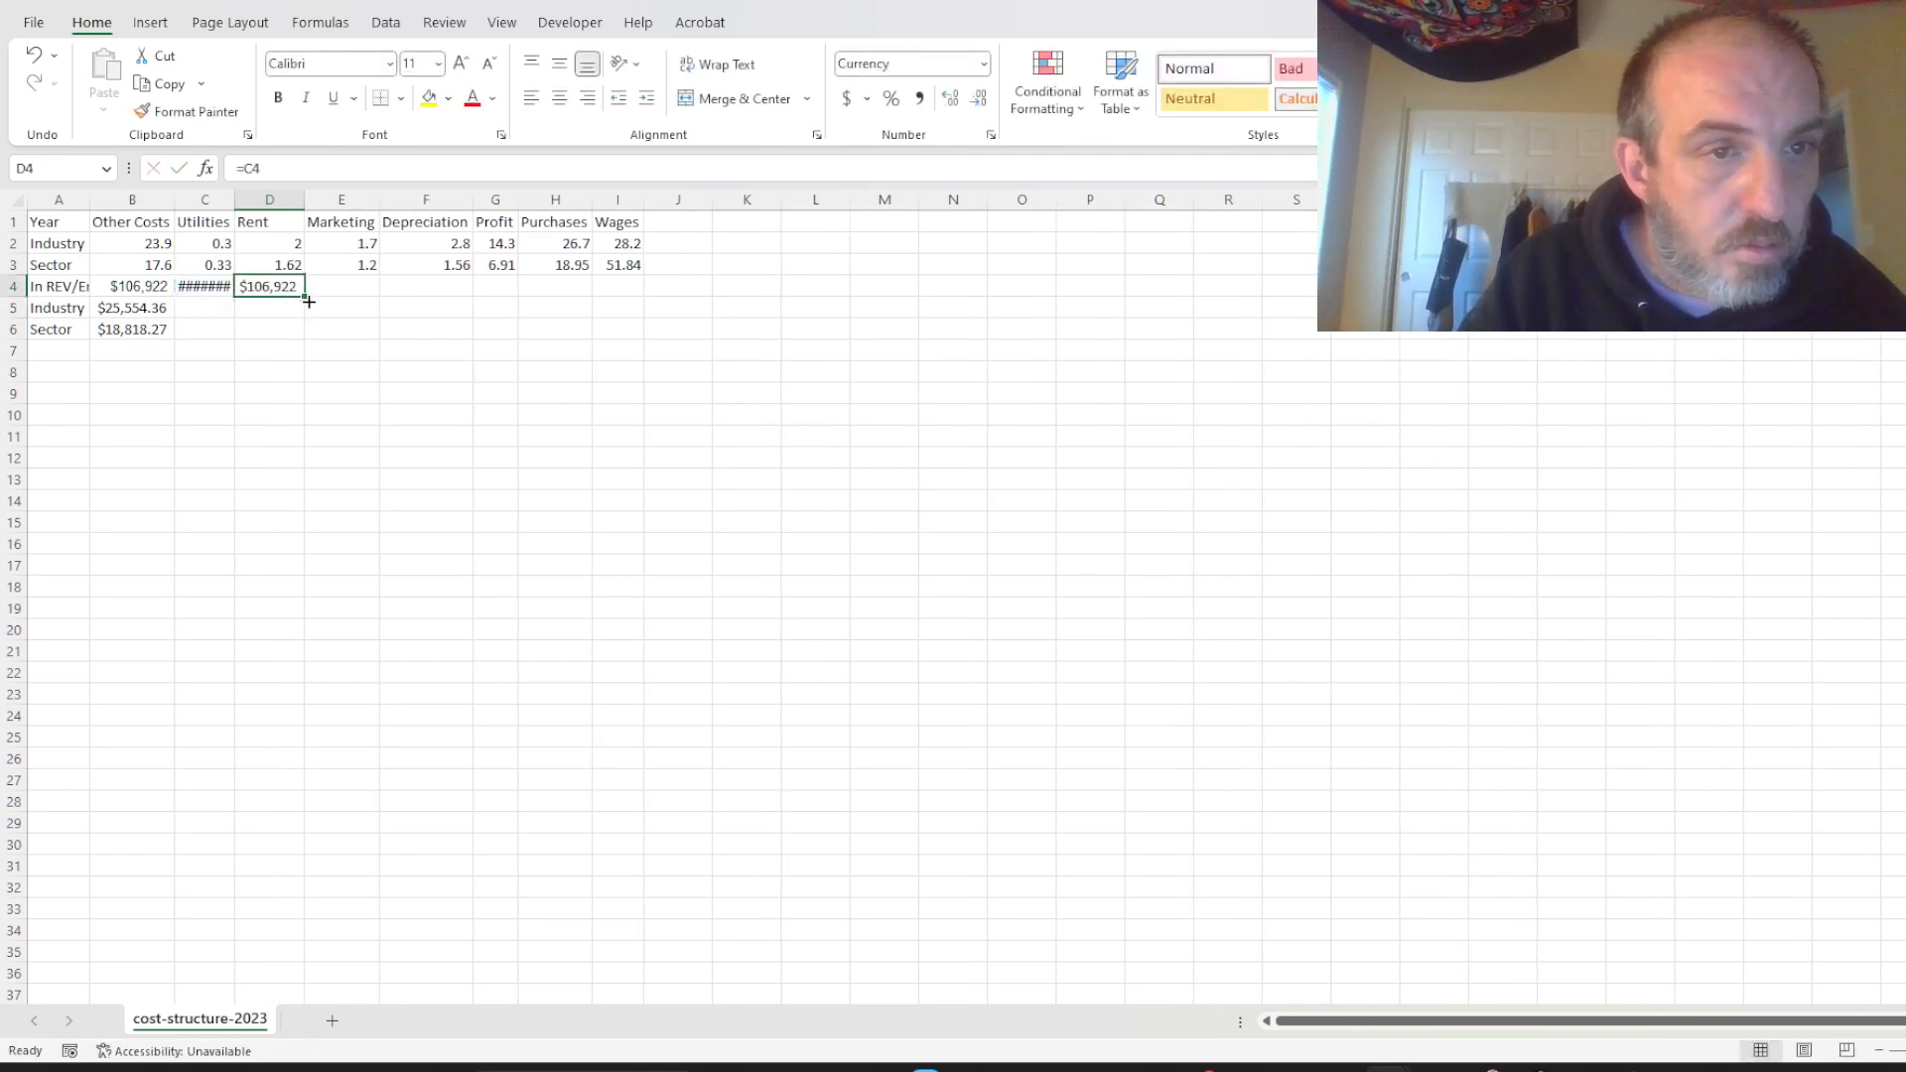
pyautogui.moveTo(305, 293); pyautogui.dragTo(642, 289)
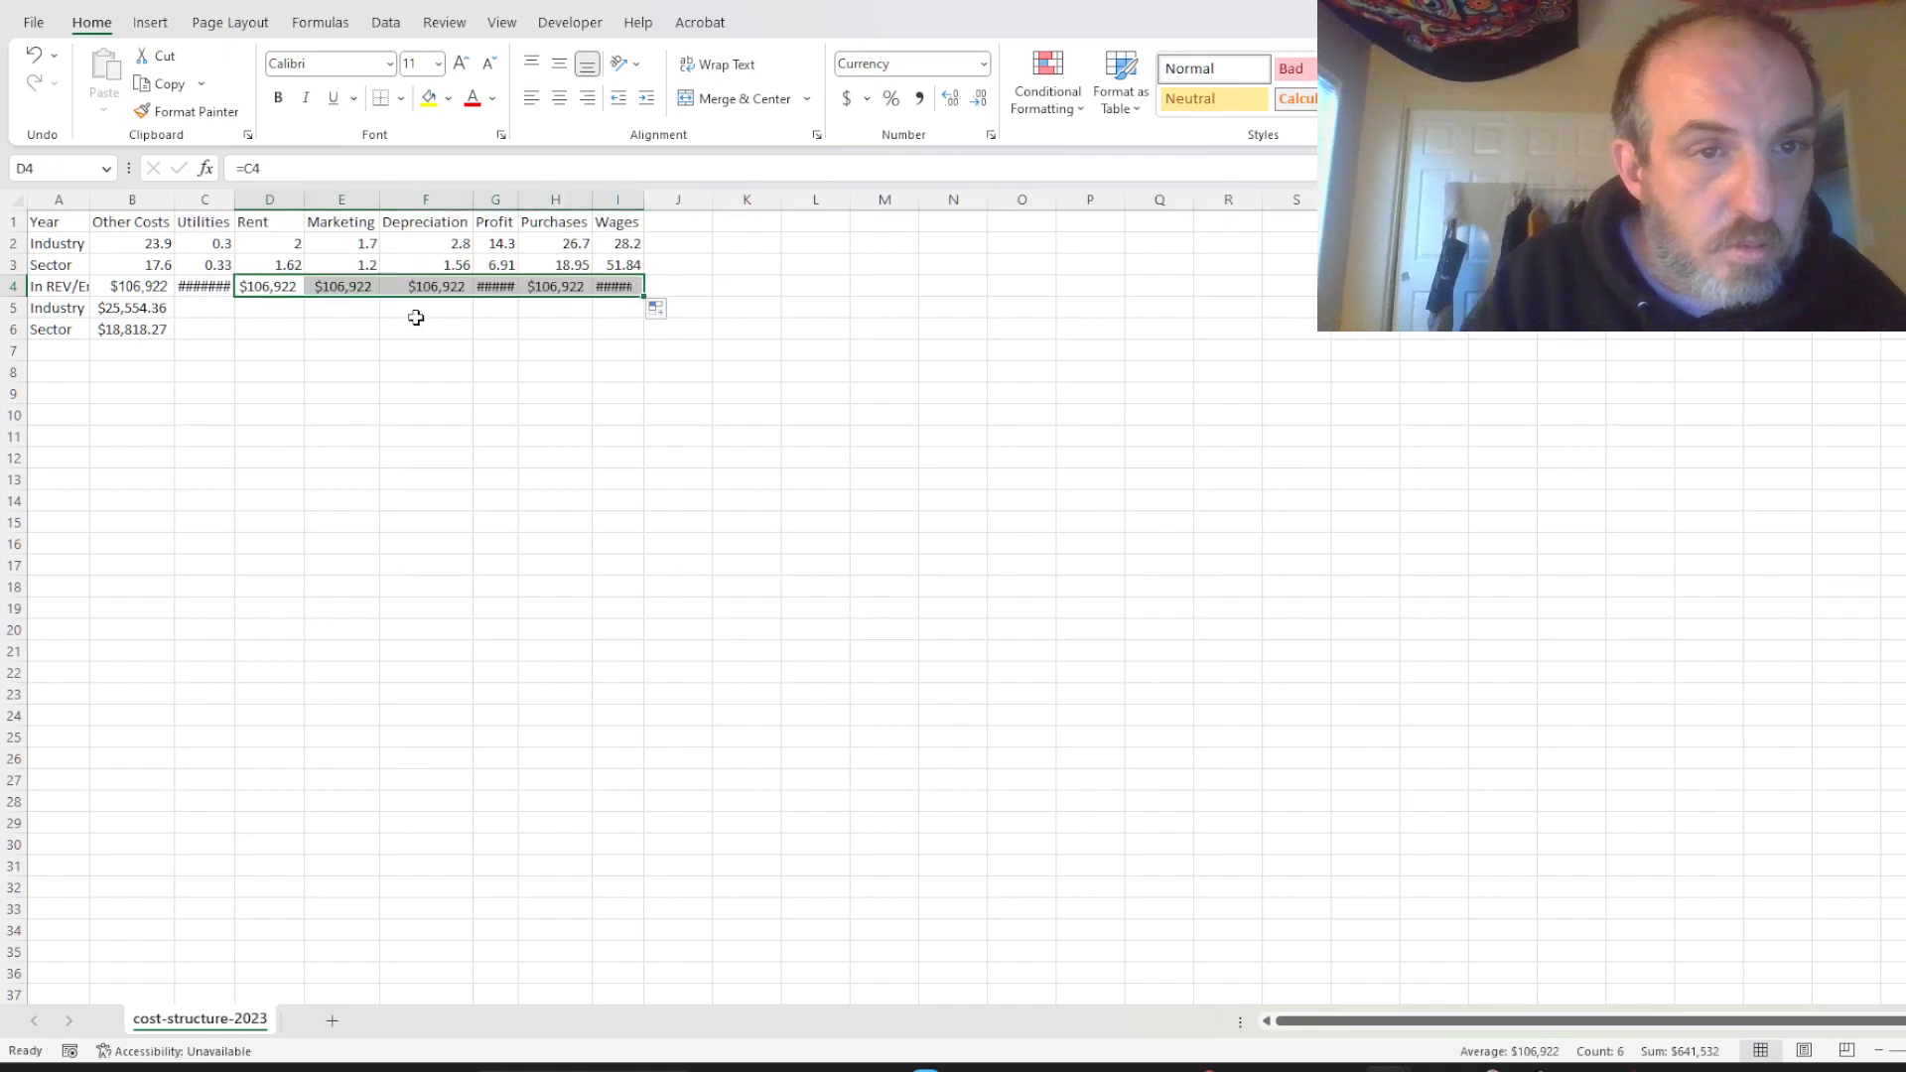
# Fill the industry formula in B5 and the sector formula in B6 across their rows through column I.
pyautogui.click(213, 310)
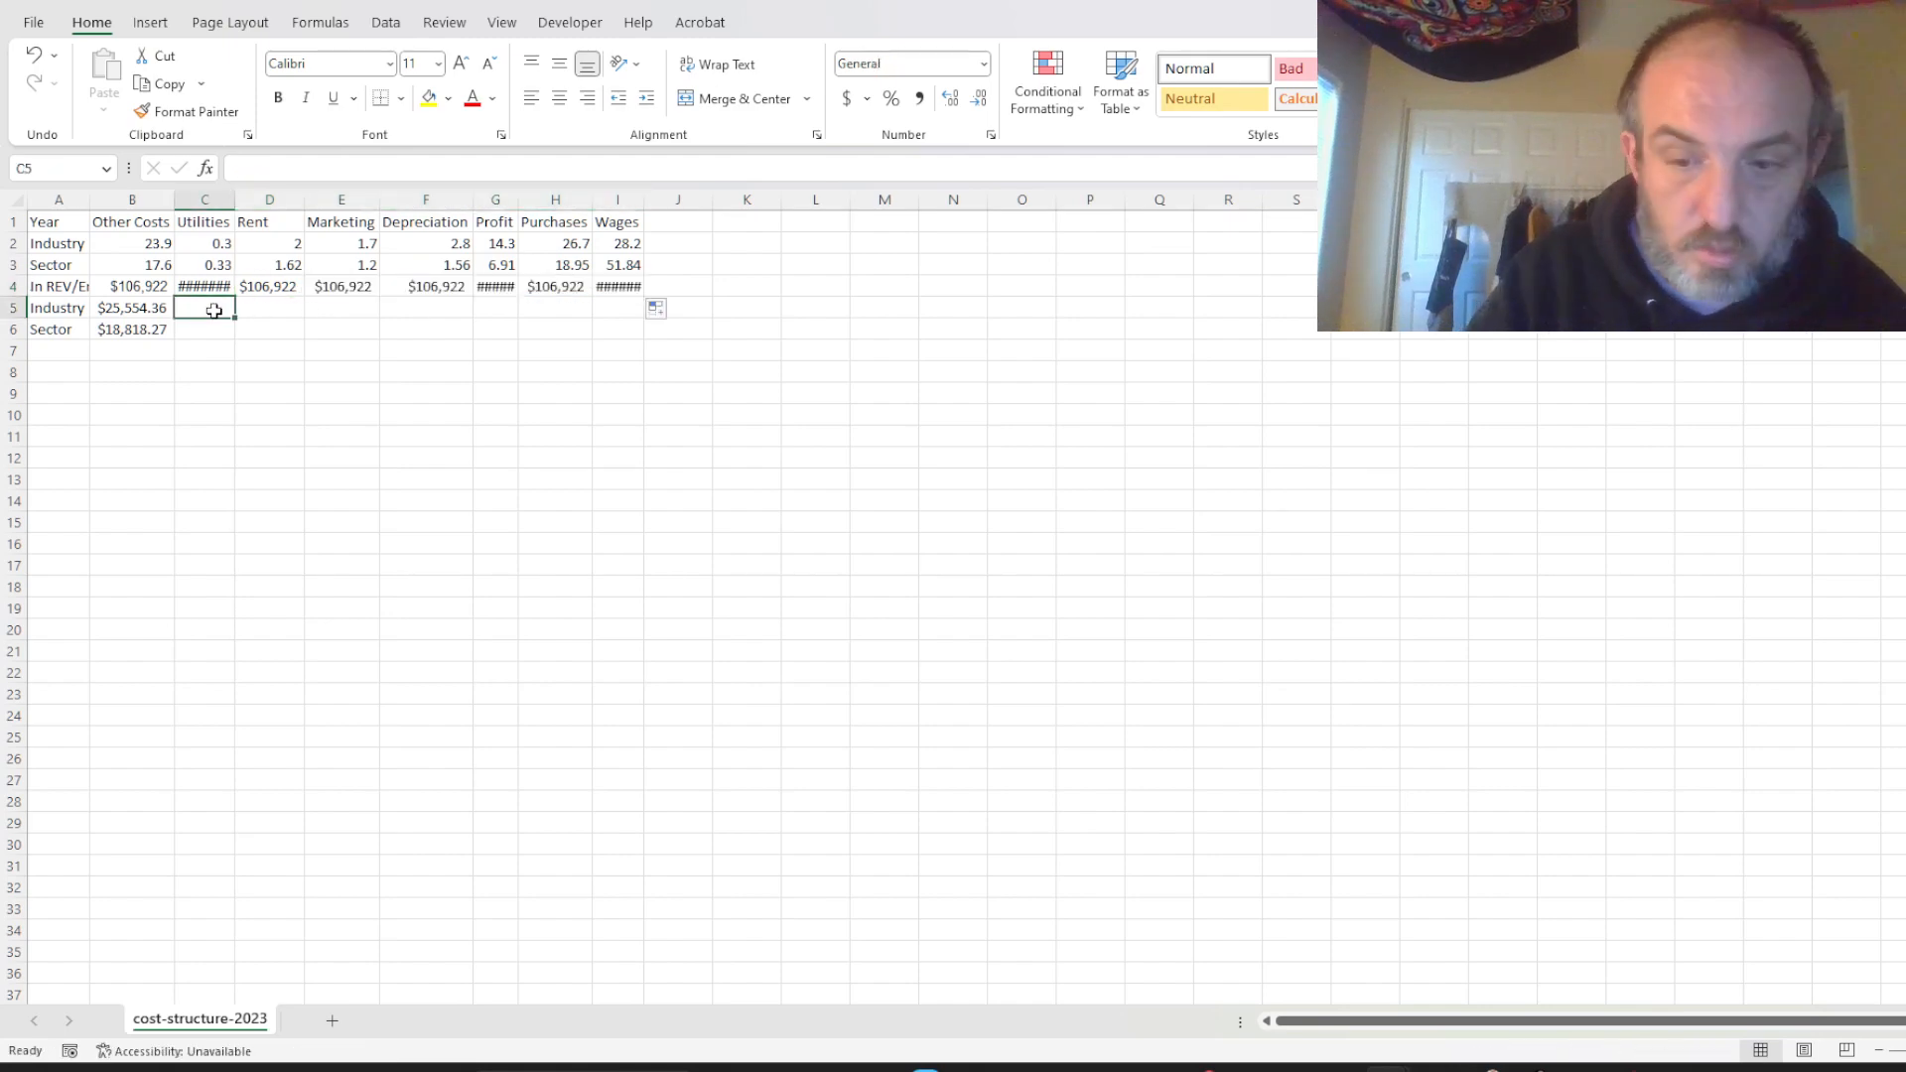
pyautogui.click(134, 309)
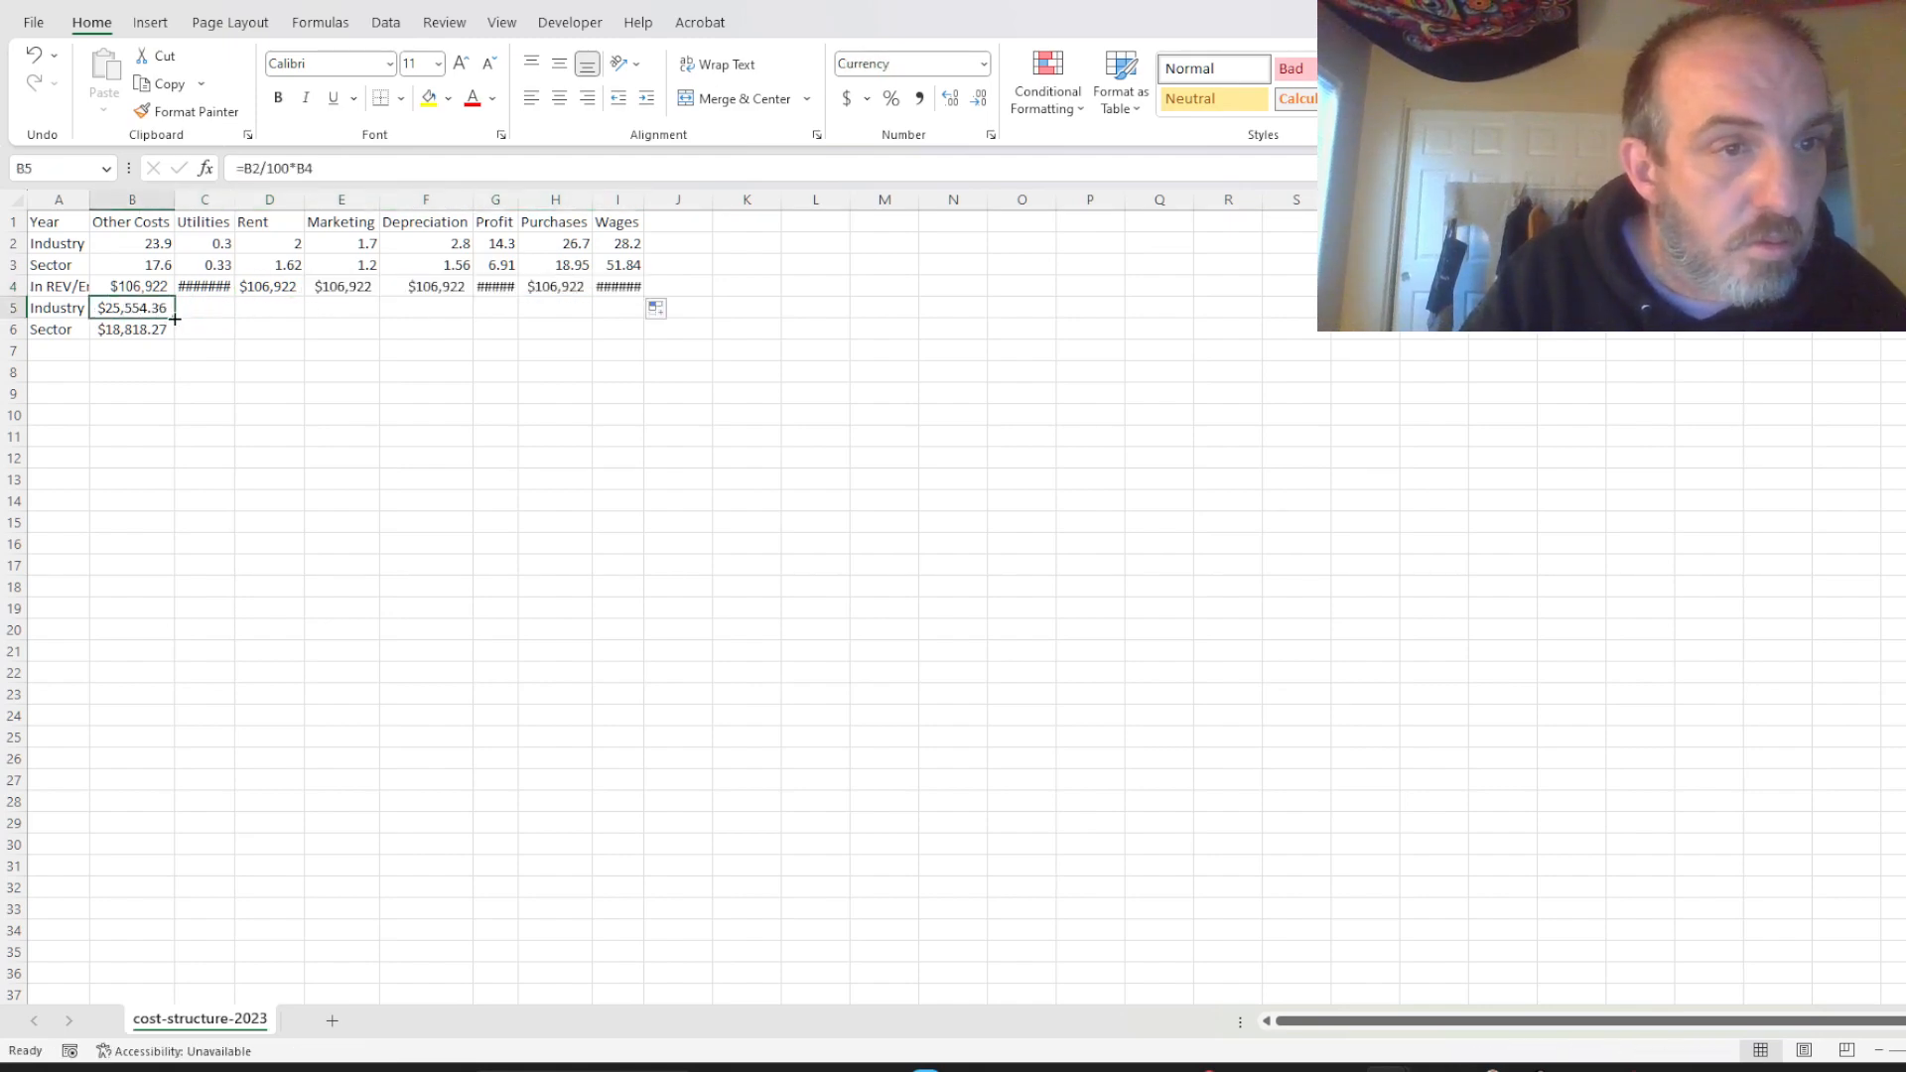
pyautogui.moveTo(174, 315); pyautogui.dragTo(611, 320)
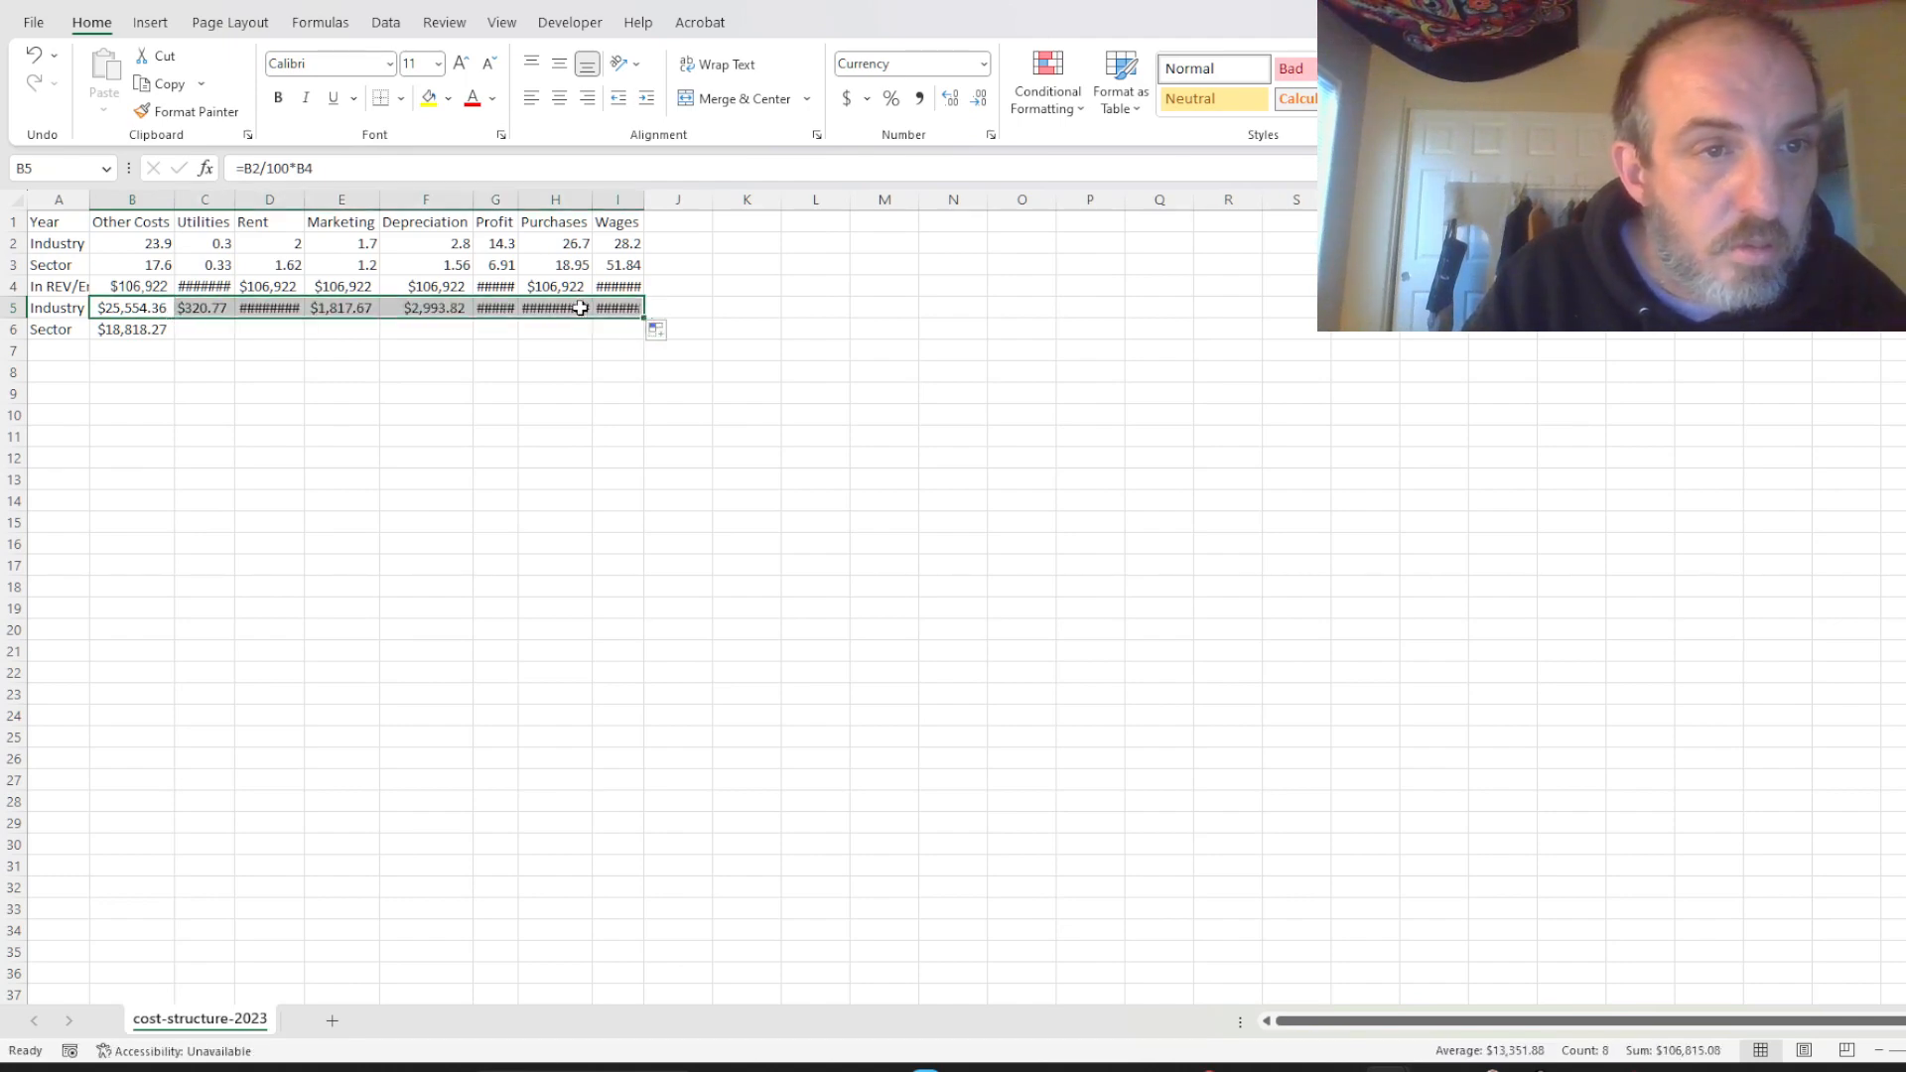
pyautogui.click(135, 335)
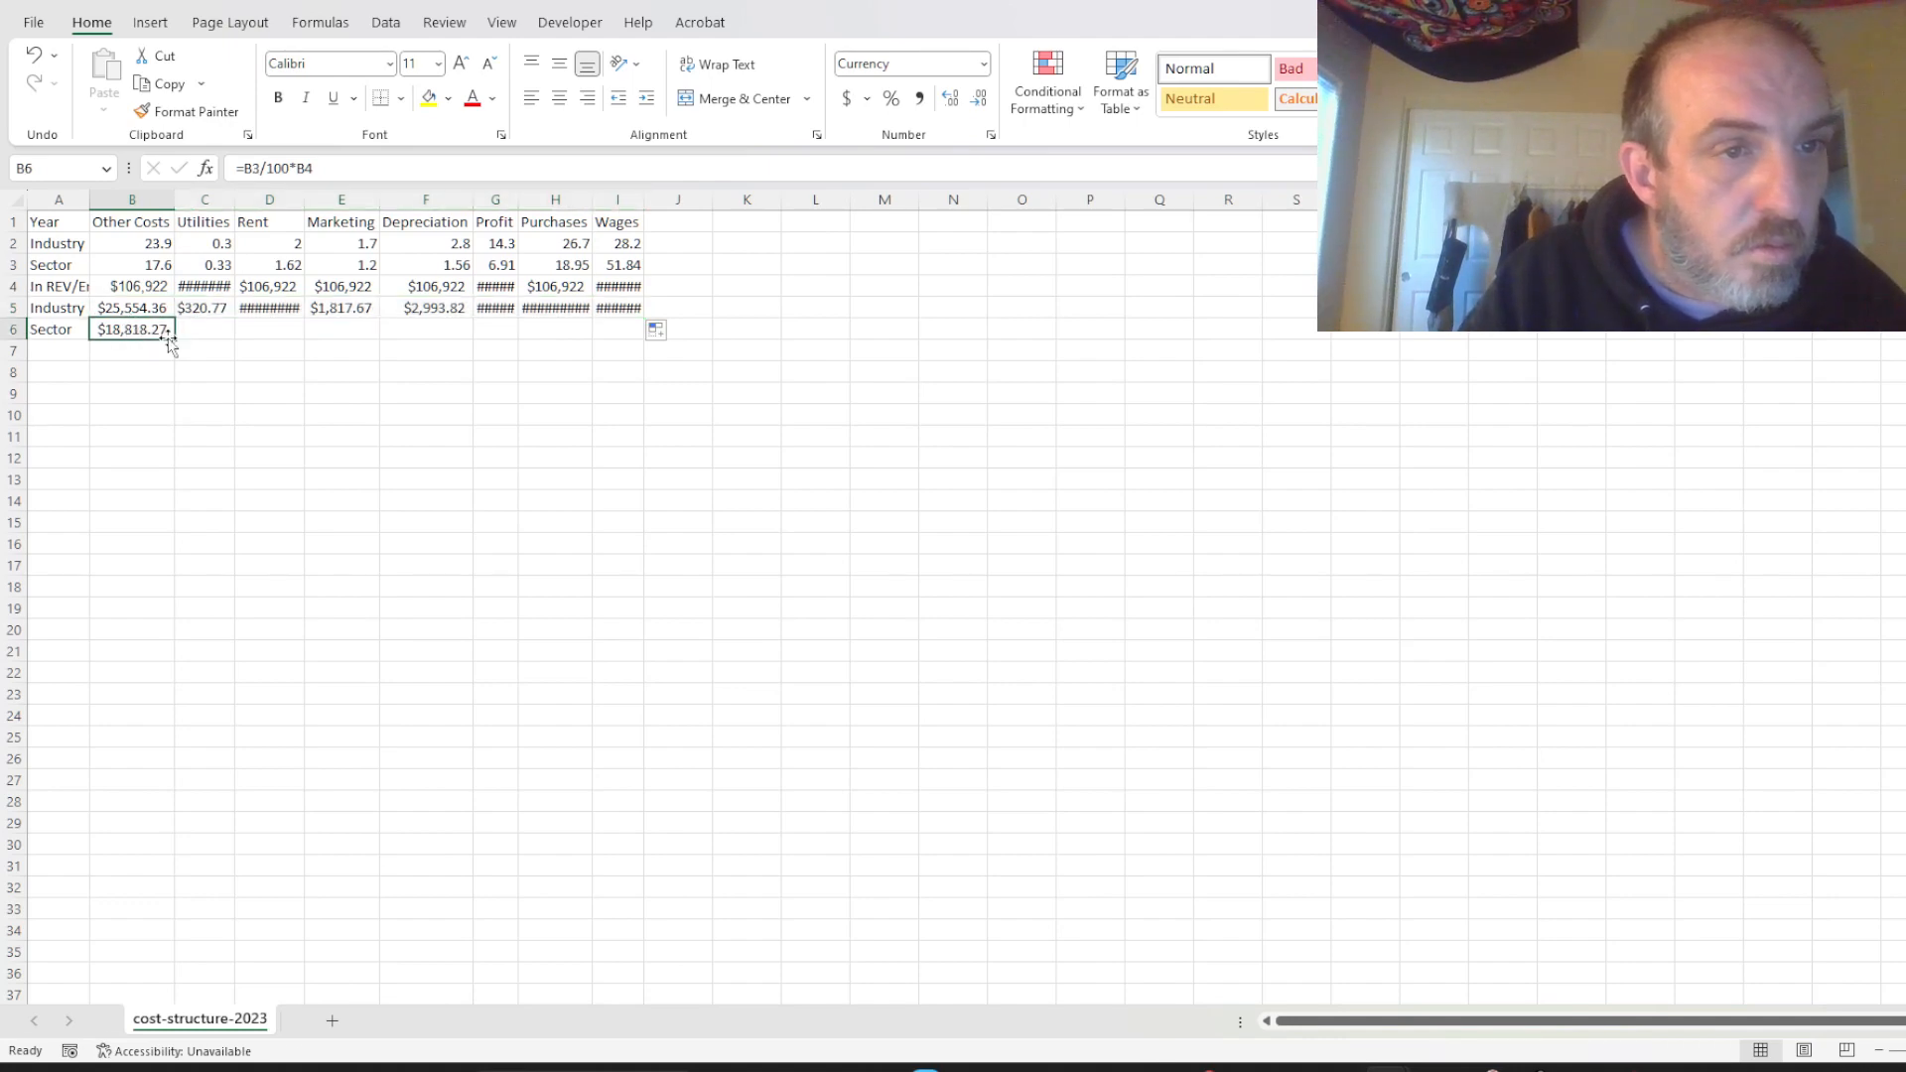
pyautogui.moveTo(174, 339); pyautogui.dragTo(630, 358)
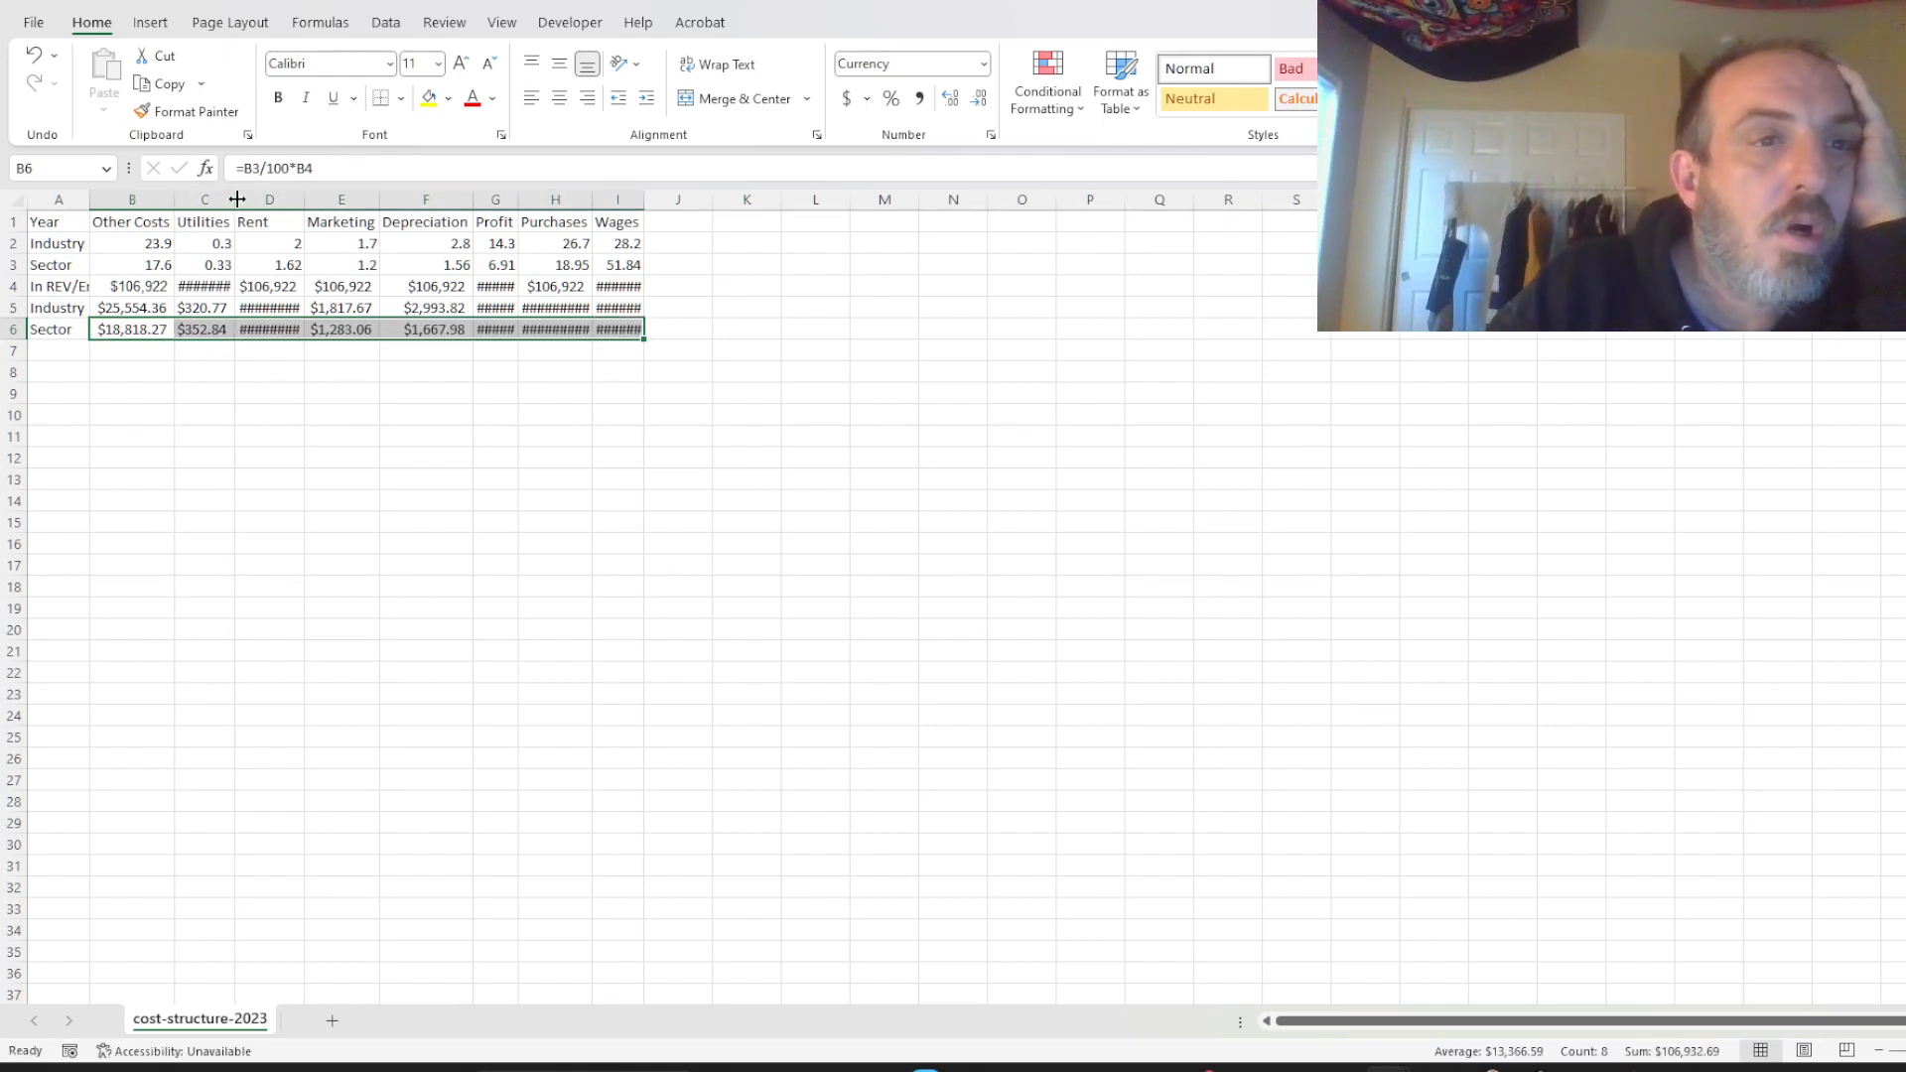
# Widen the Utilities, Rent, Profit, Purchases and Wages columns to fit their dollar amounts.
pyautogui.moveTo(237, 201); pyautogui.dragTo(318, 197)
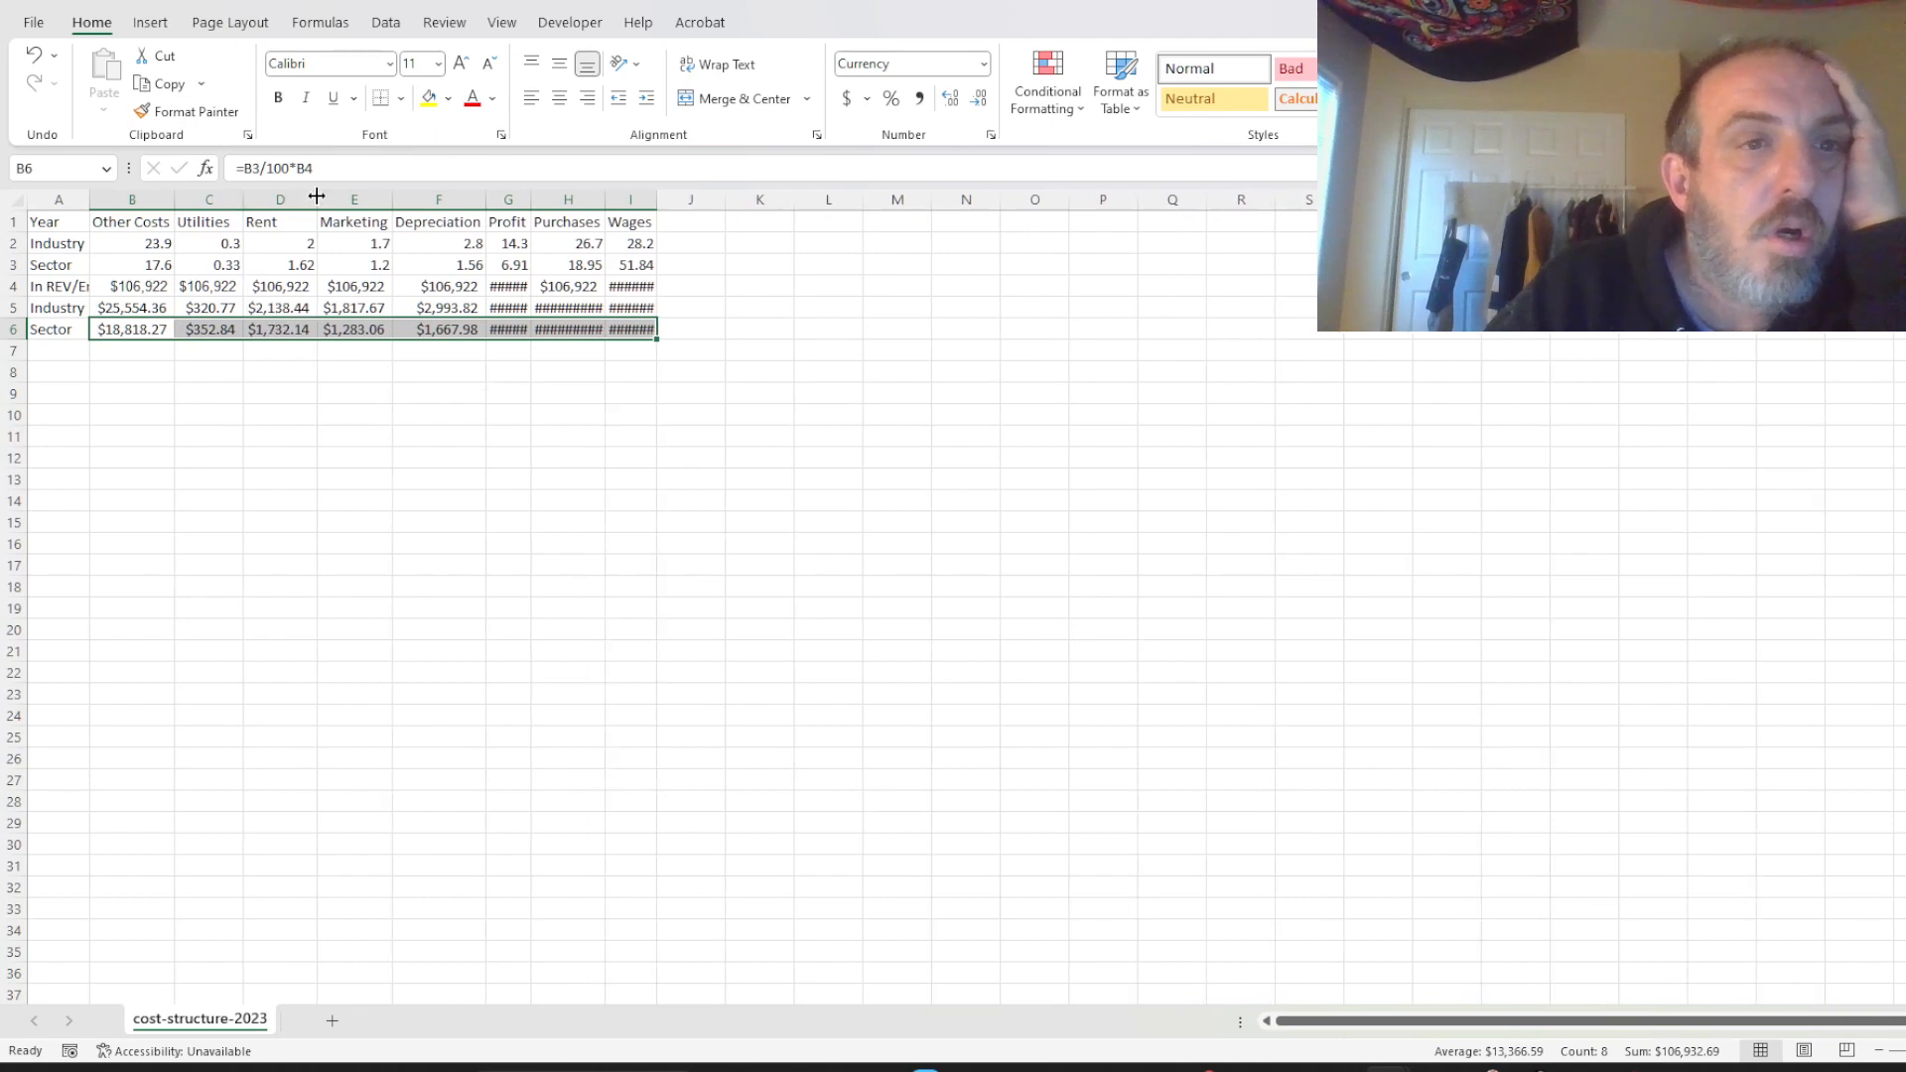
pyautogui.doubleClick(530, 200)
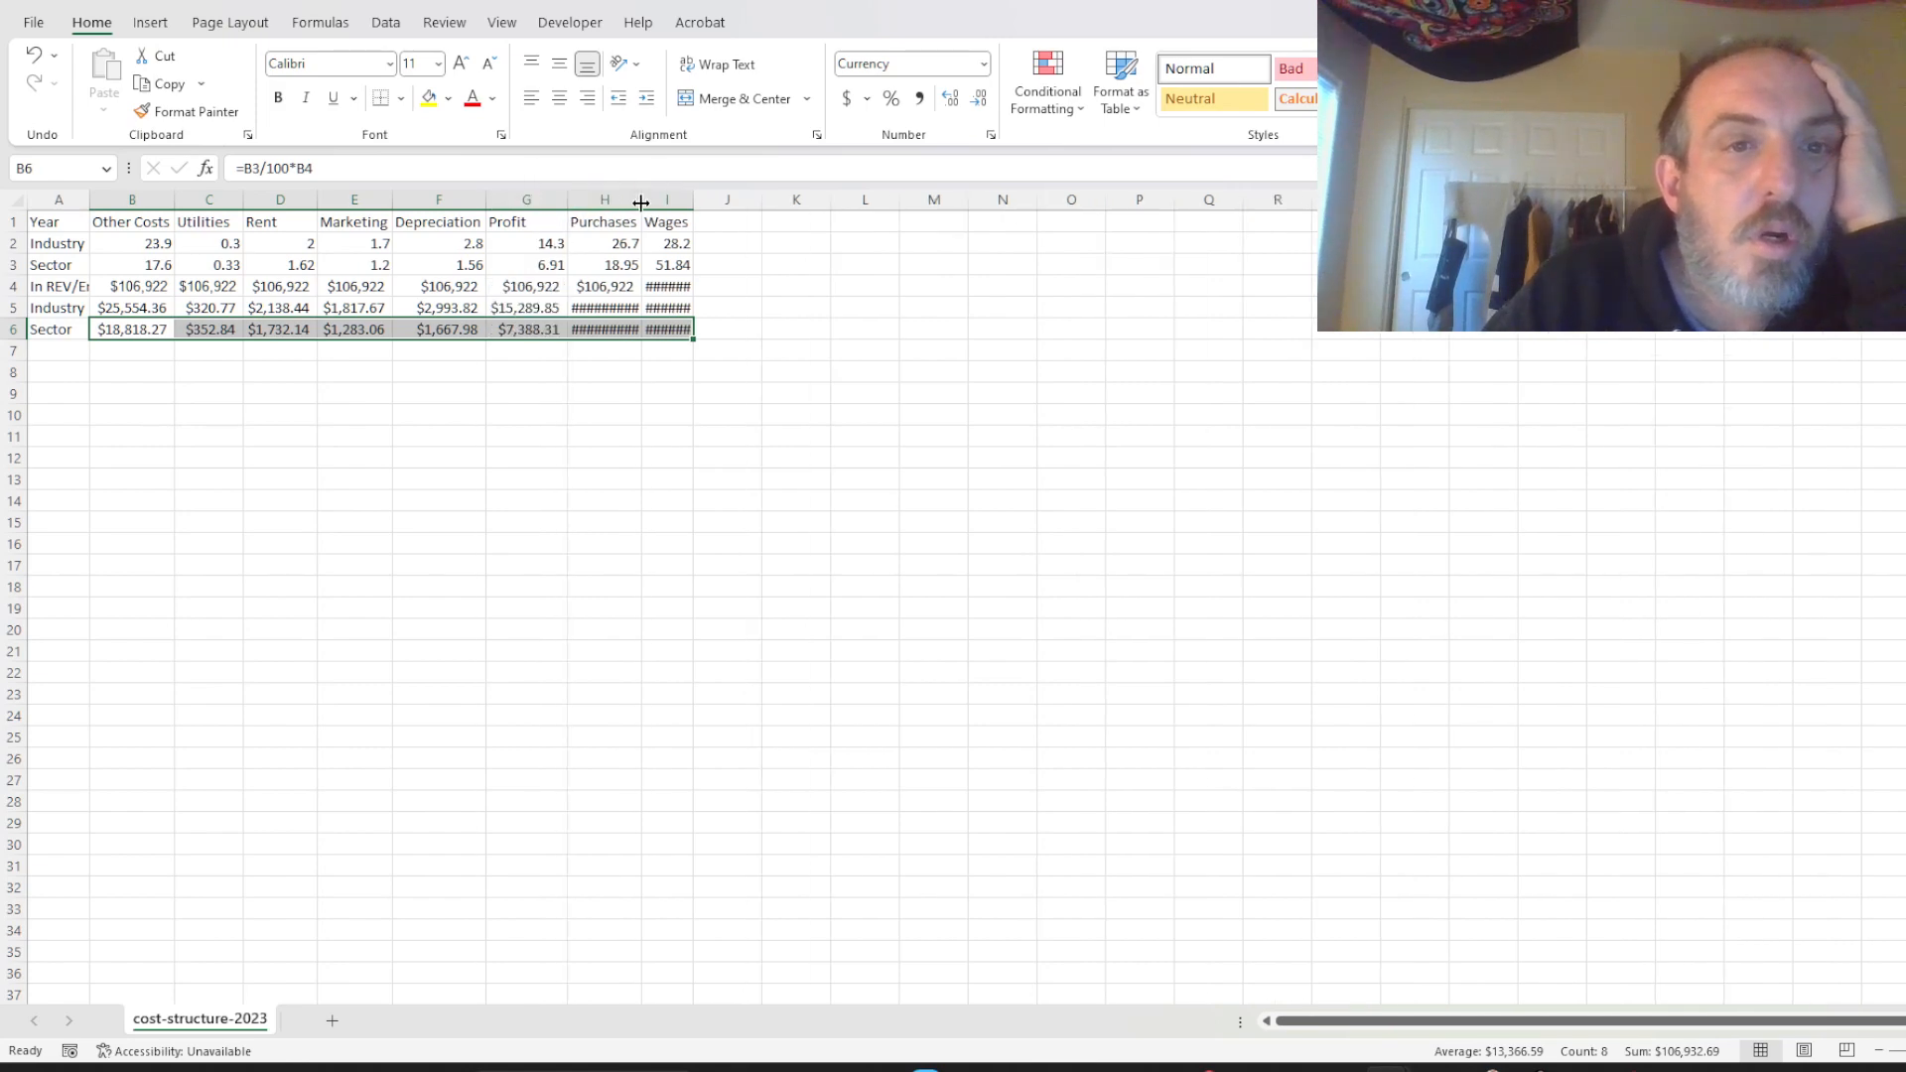
pyautogui.doubleClick(641, 202)
pyautogui.doubleClick(699, 199)
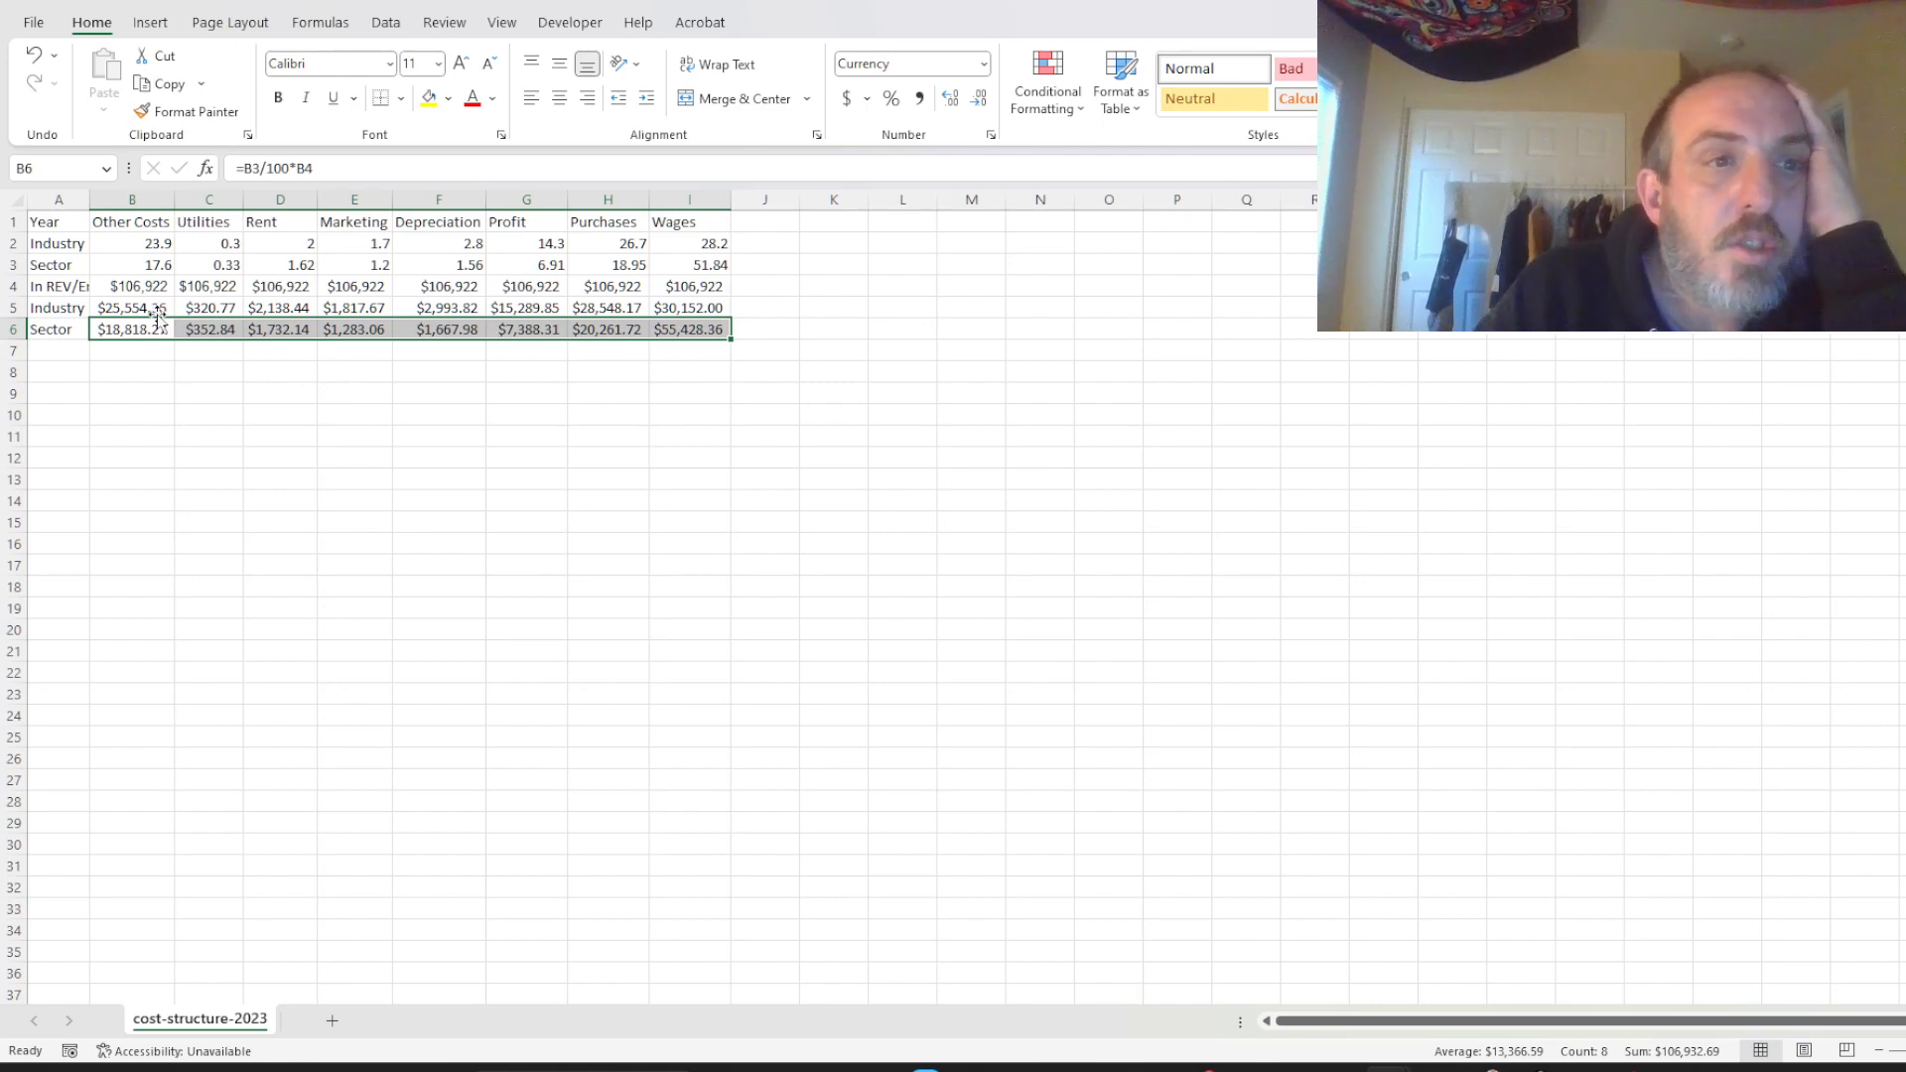
# Enter the formula =SUM(B5:I5) in J5 to total the industry's costs per employee.
pyautogui.click(759, 312)
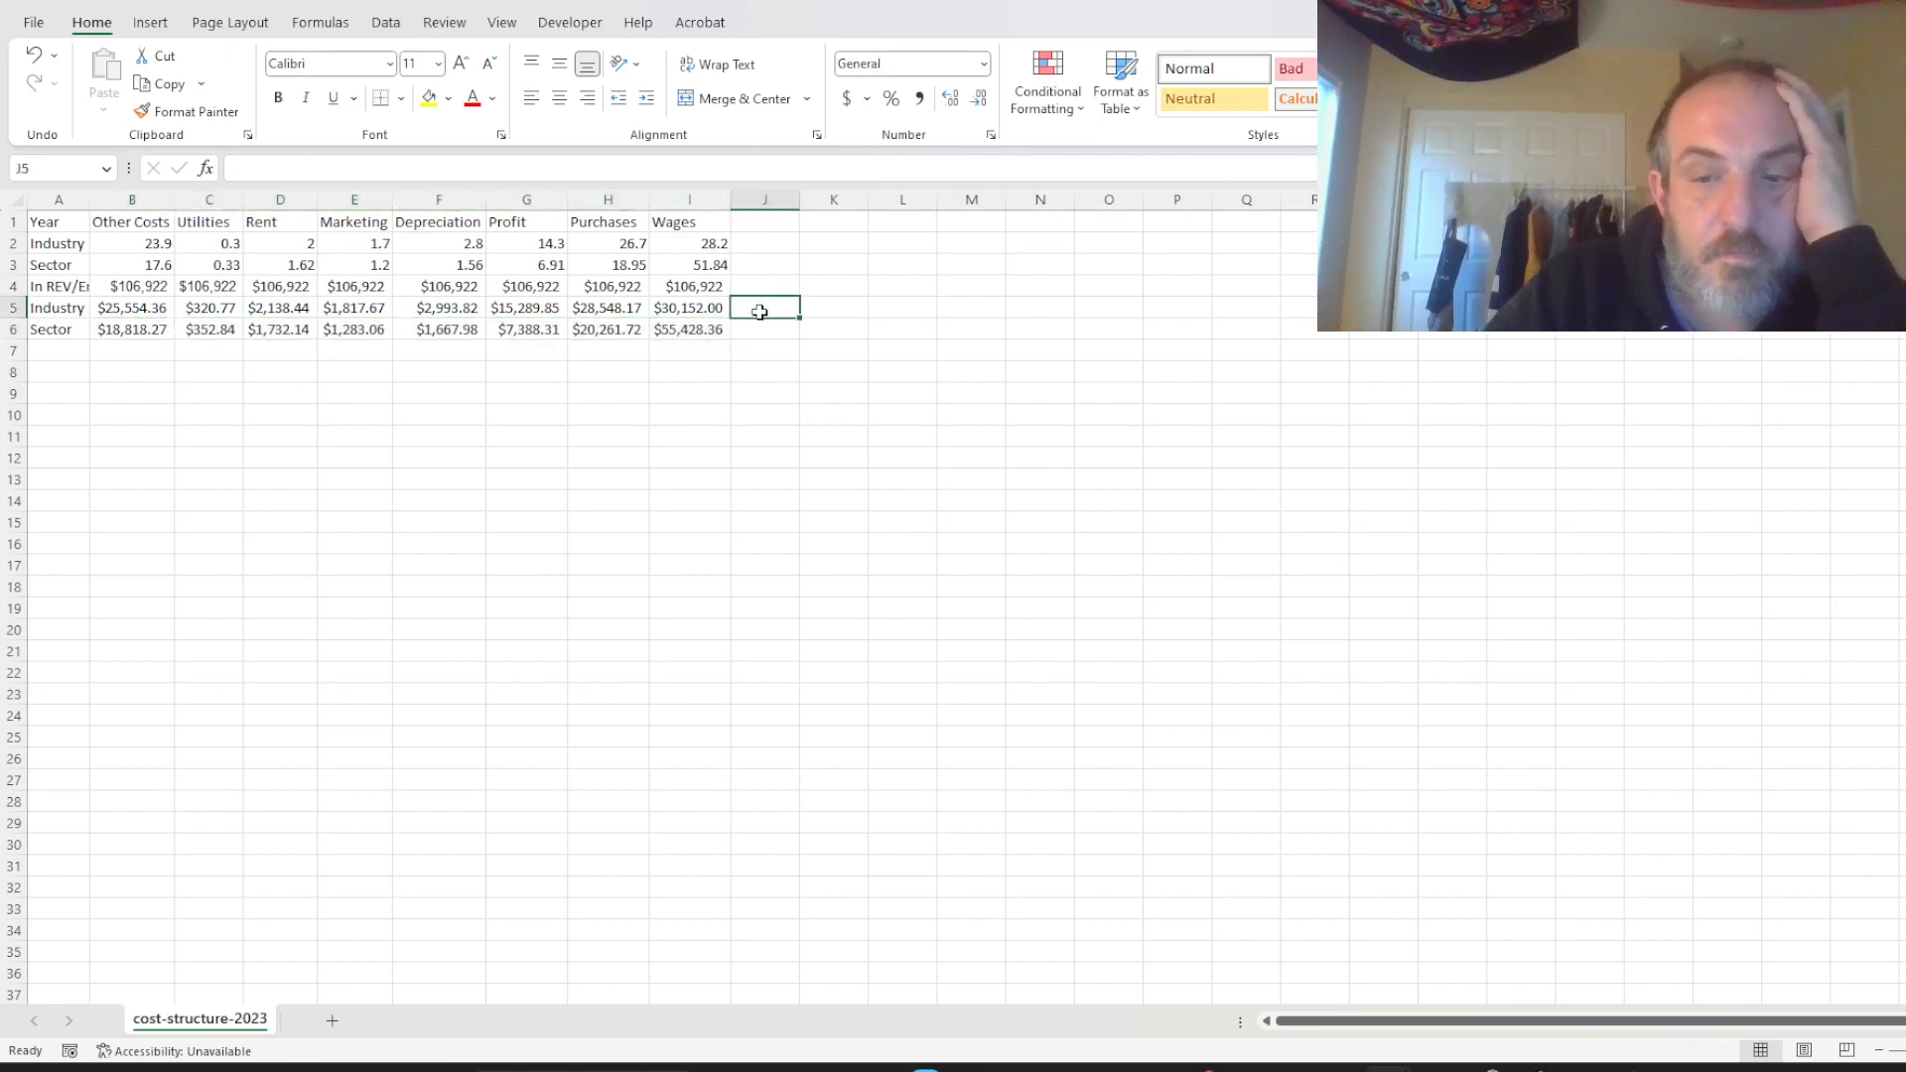
pyautogui.write('=Sum')
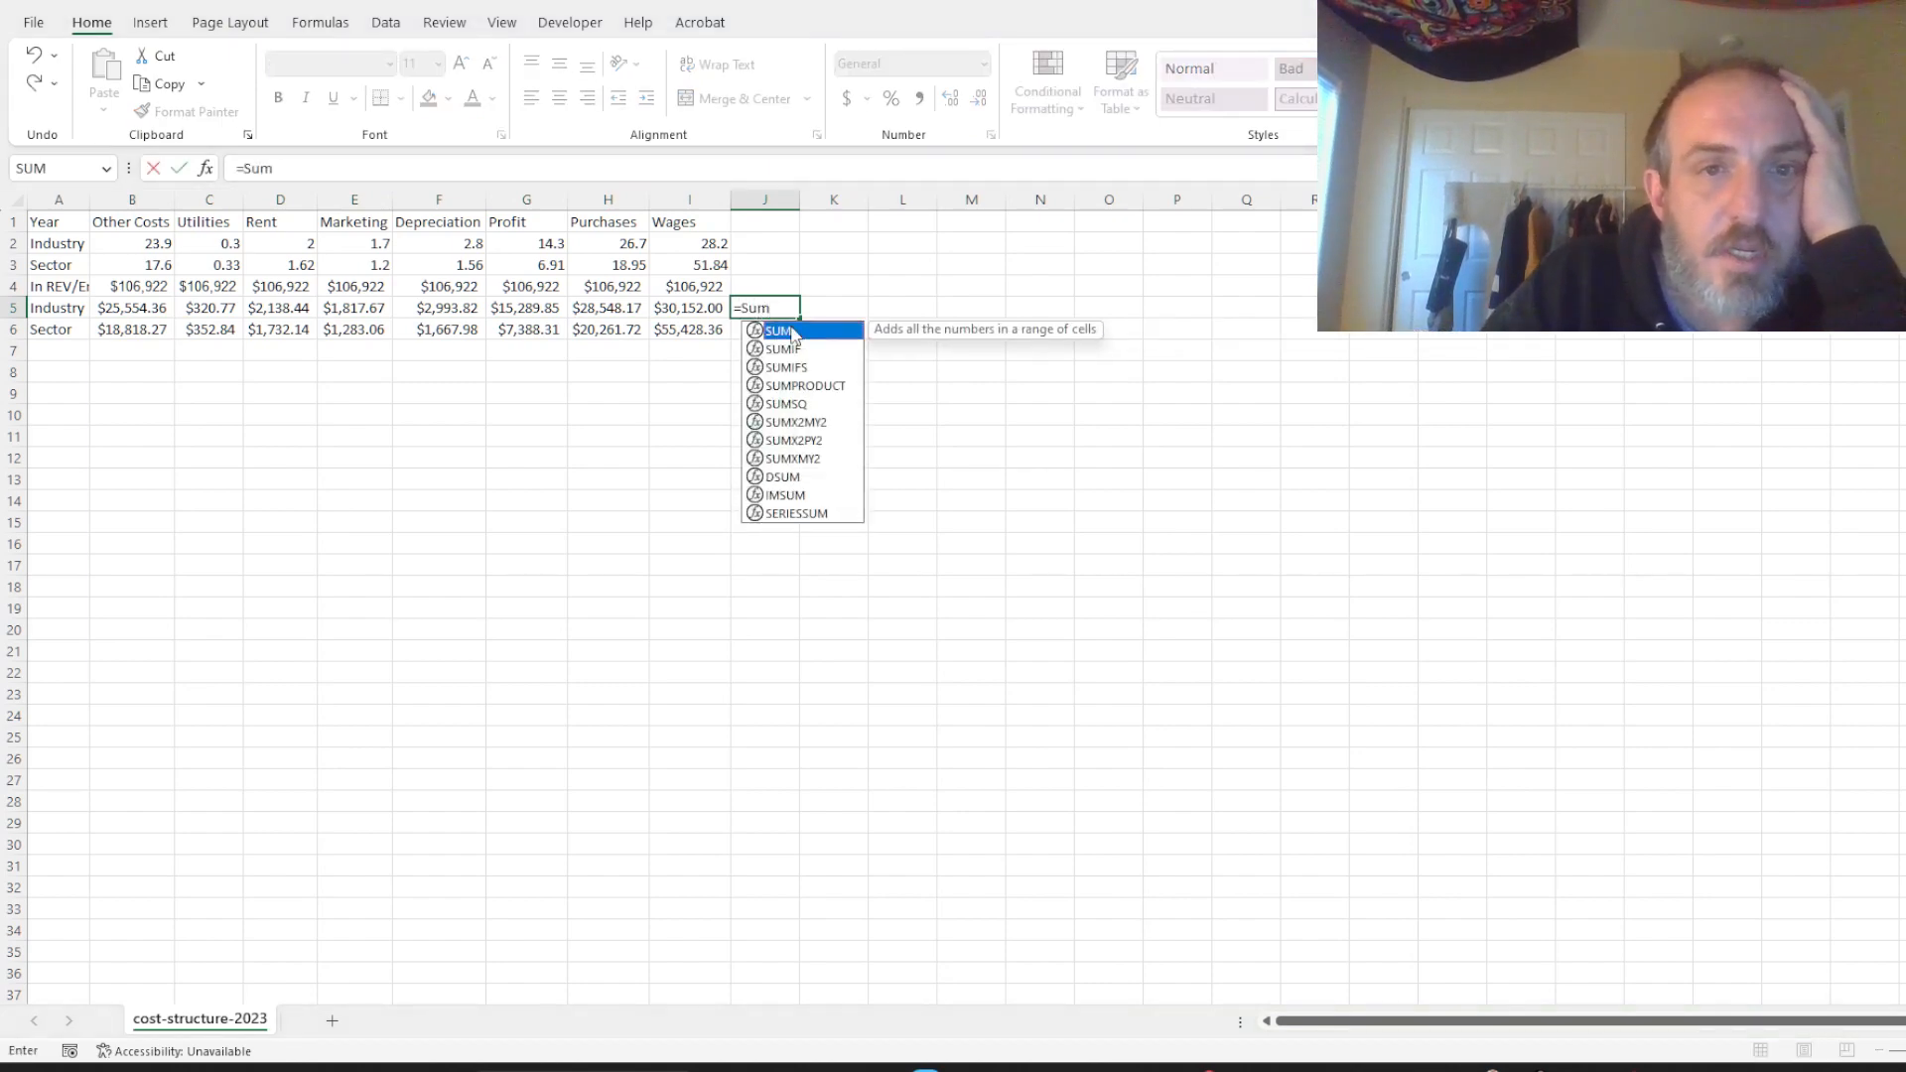
pyautogui.doubleClick(792, 335)
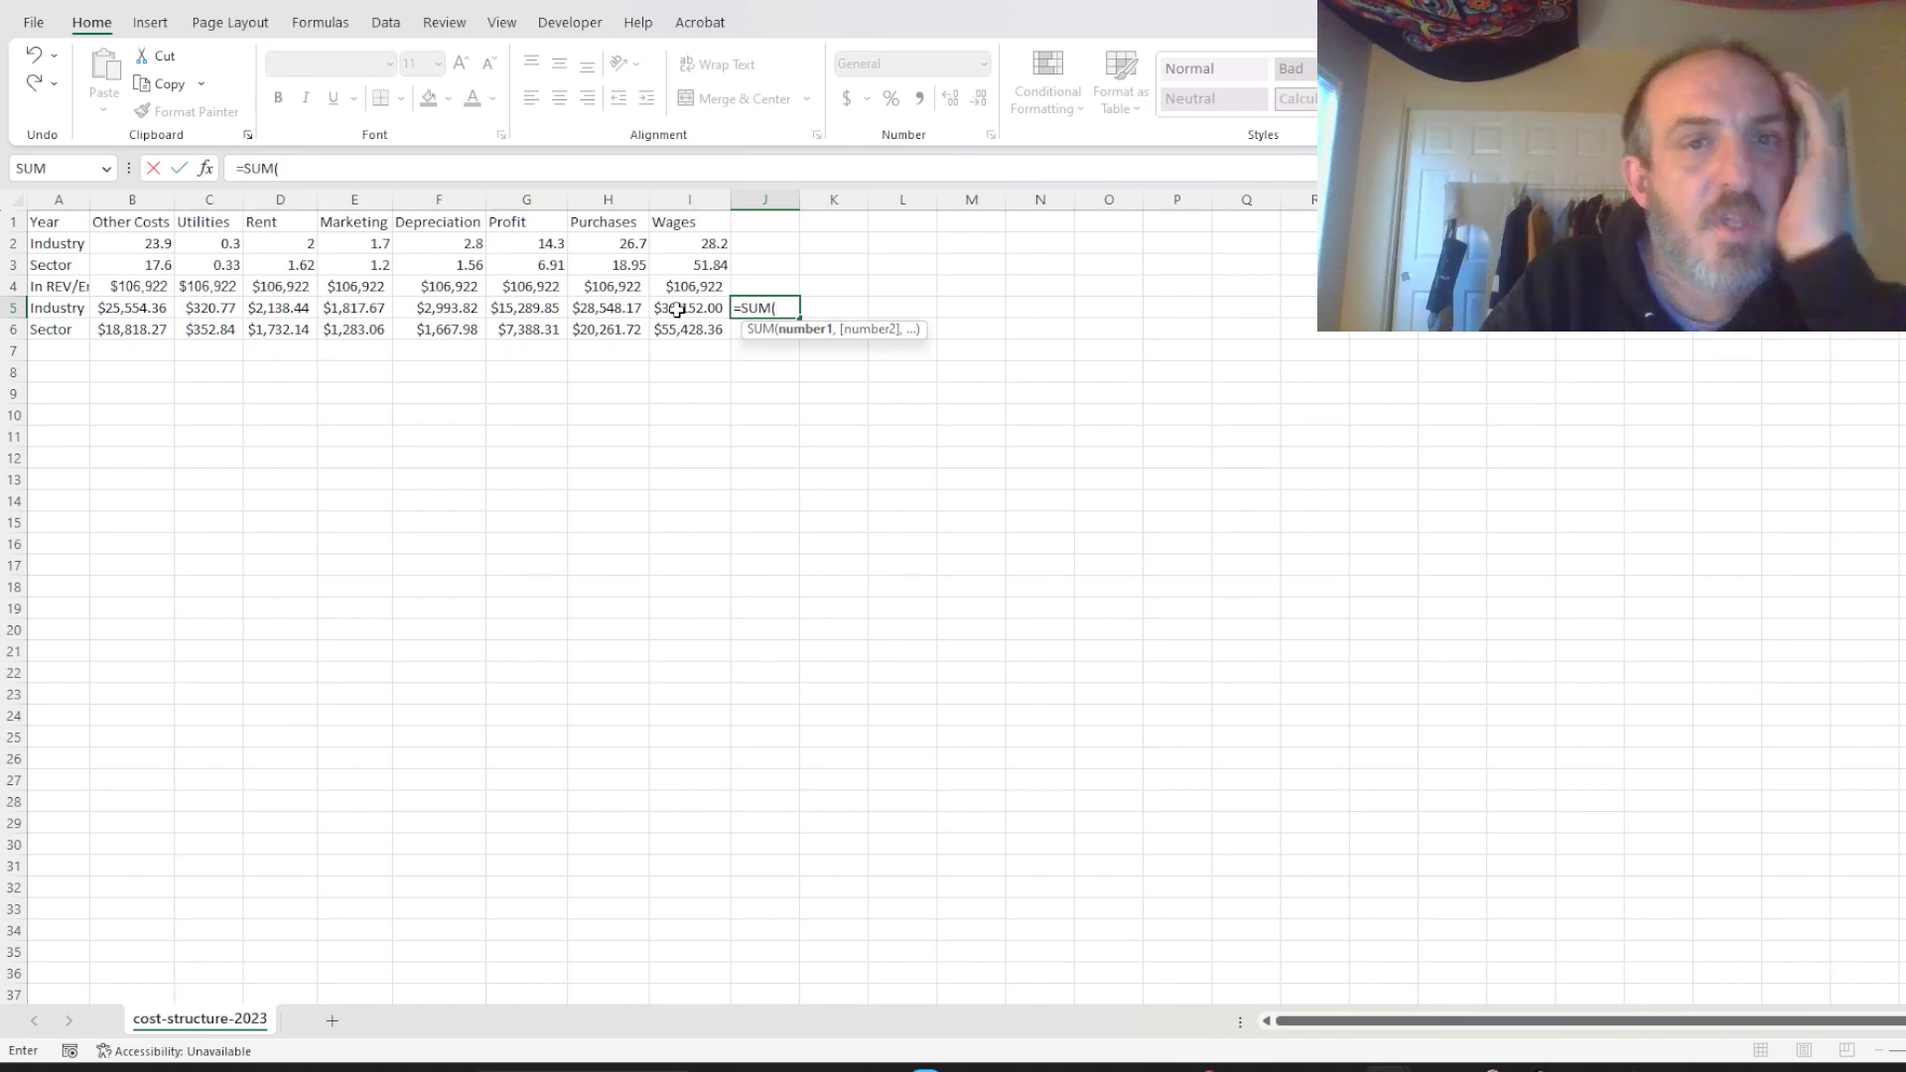
pyautogui.click(119, 309)
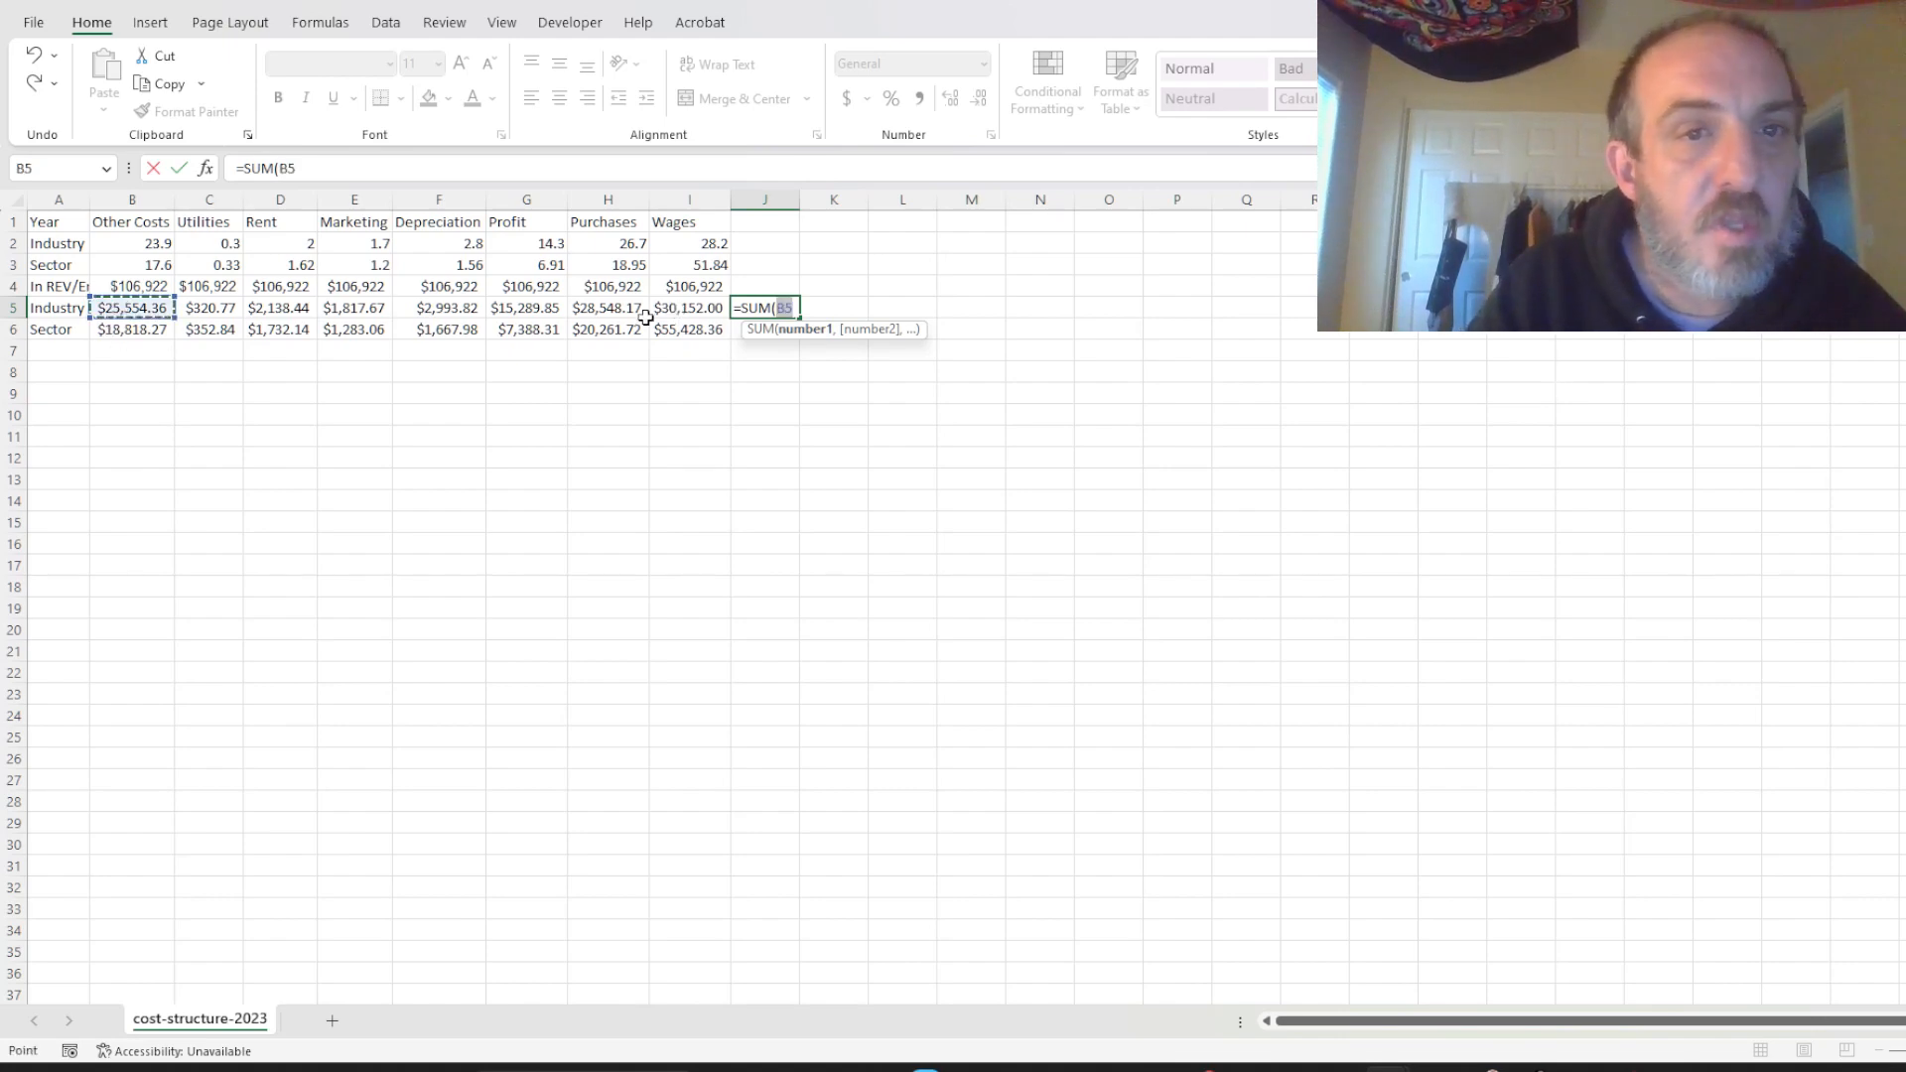
pyautogui.moveTo(645, 316); pyautogui.dragTo(683, 310)
pyautogui.press('Return')
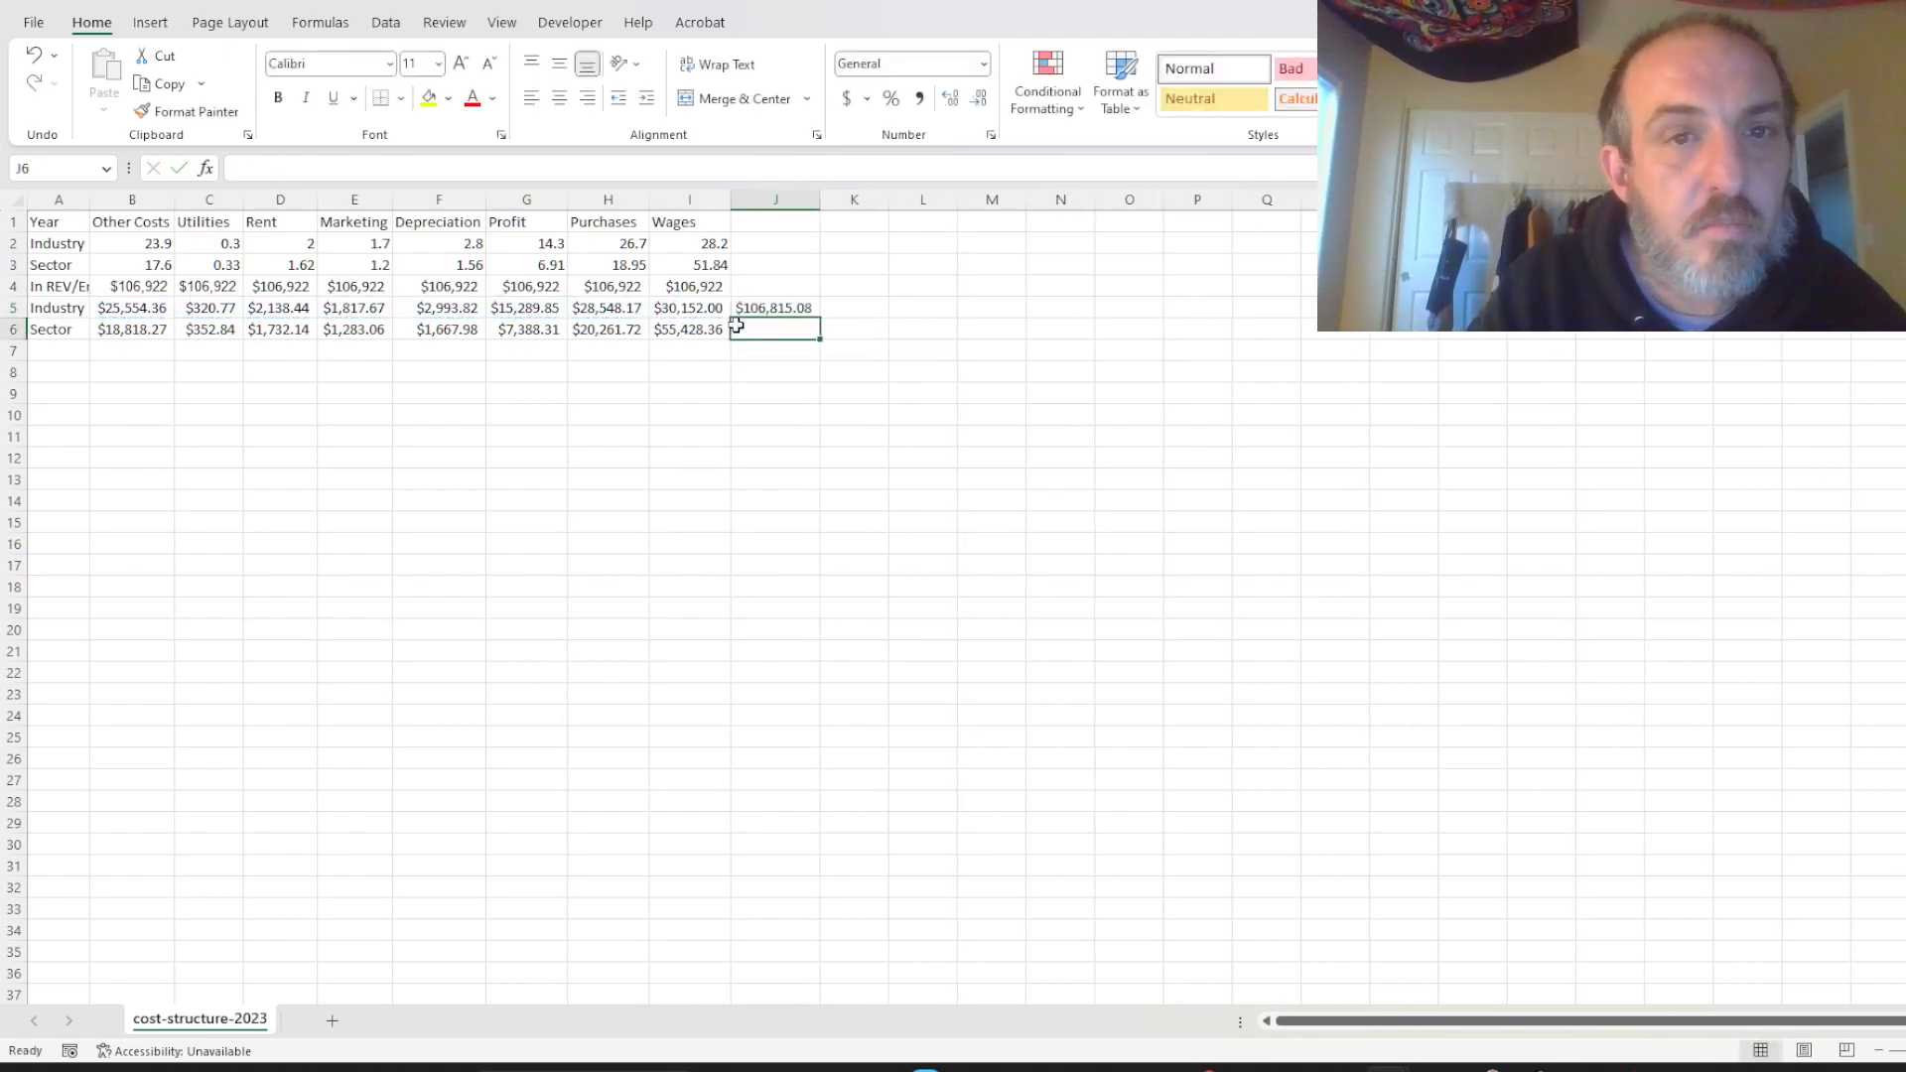
# Fill the total formula from J5 down to J6 for the sector row.
pyautogui.click(812, 309)
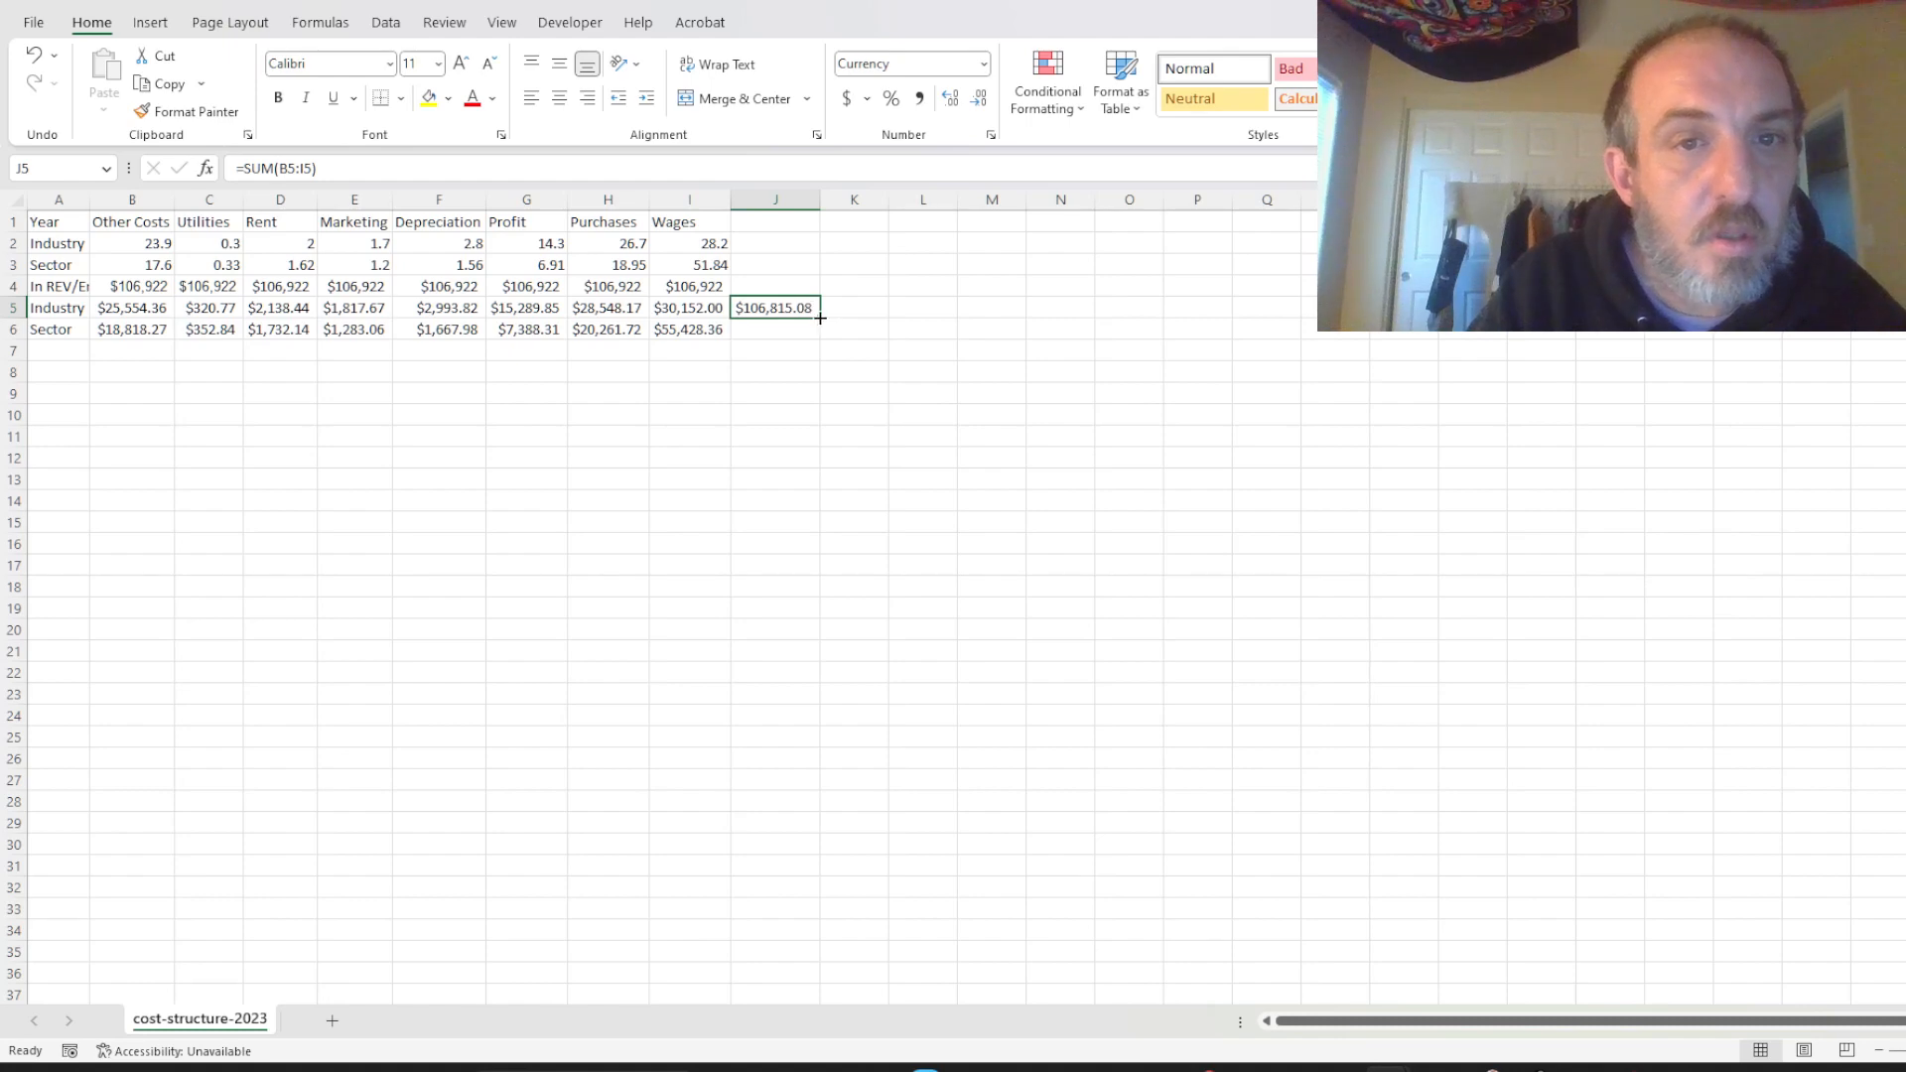
pyautogui.moveTo(820, 318); pyautogui.dragTo(820, 336)
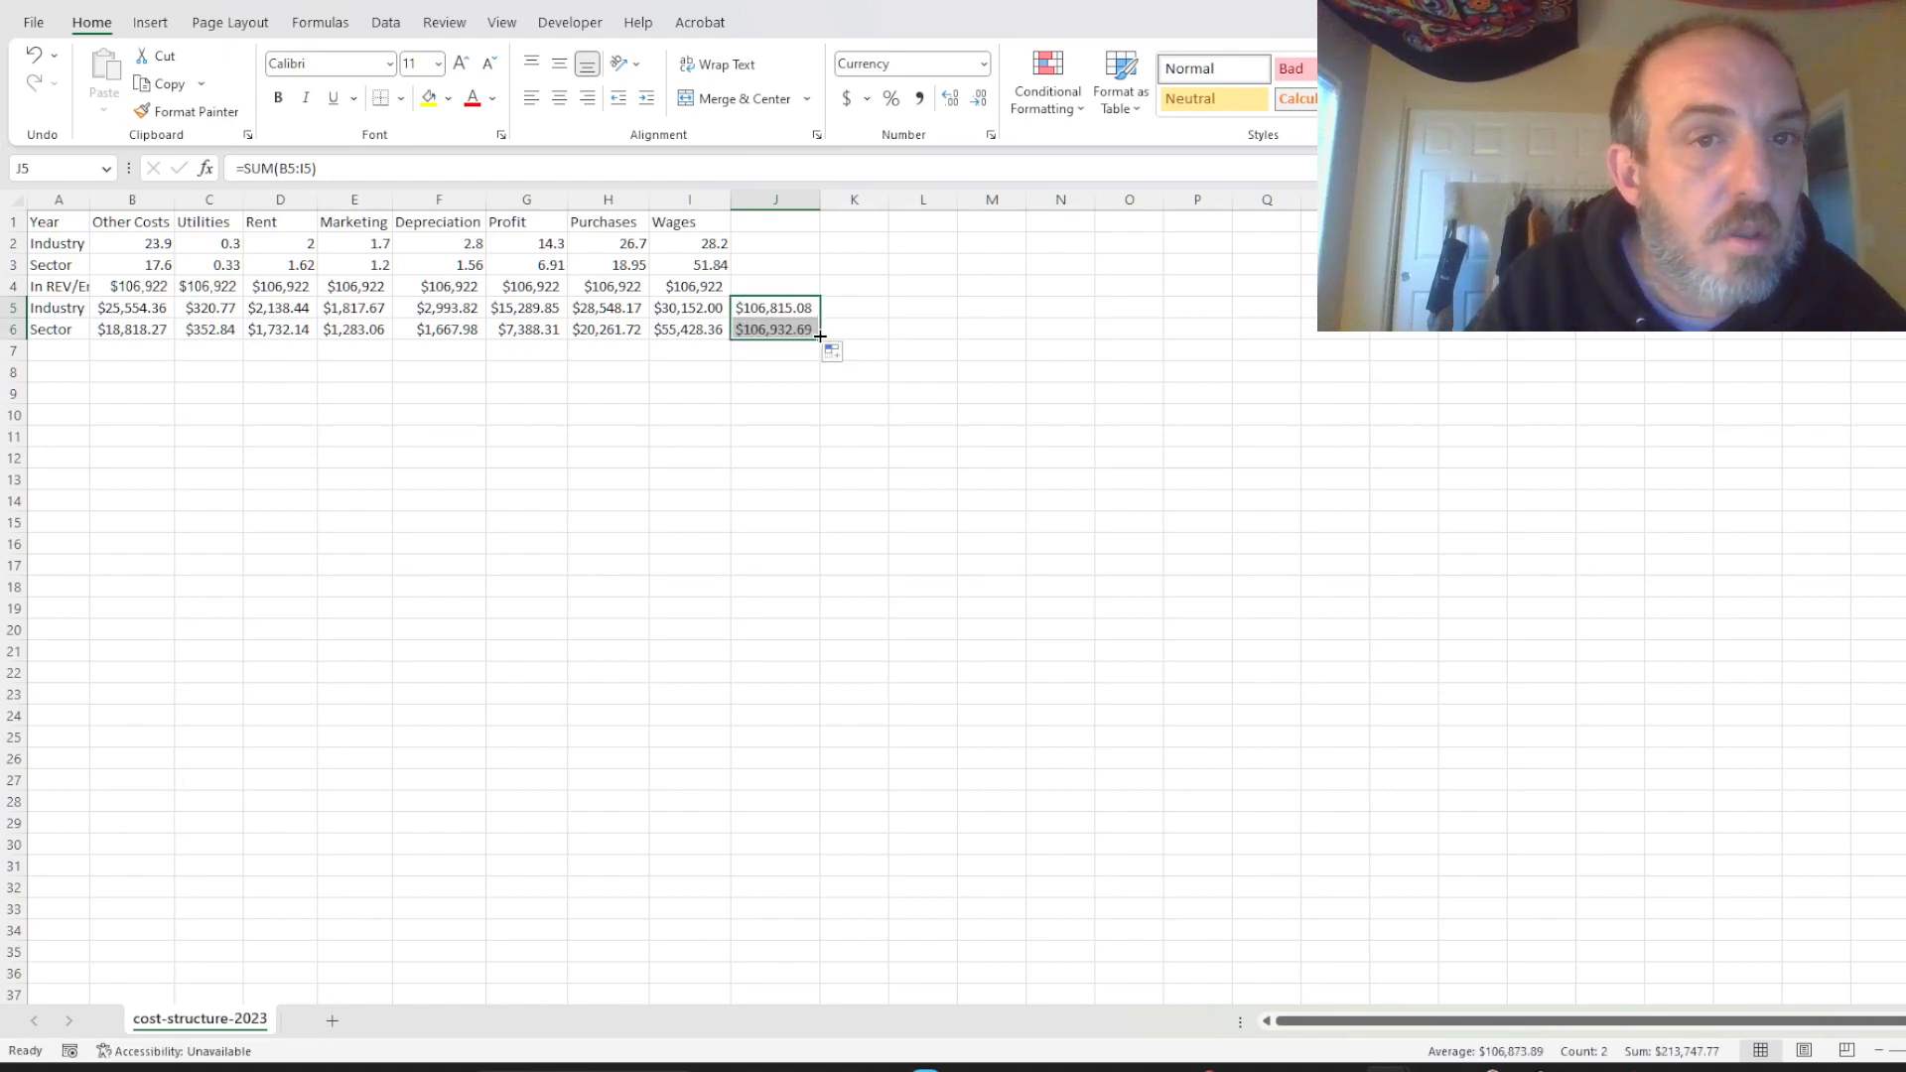
pyautogui.click(756, 353)
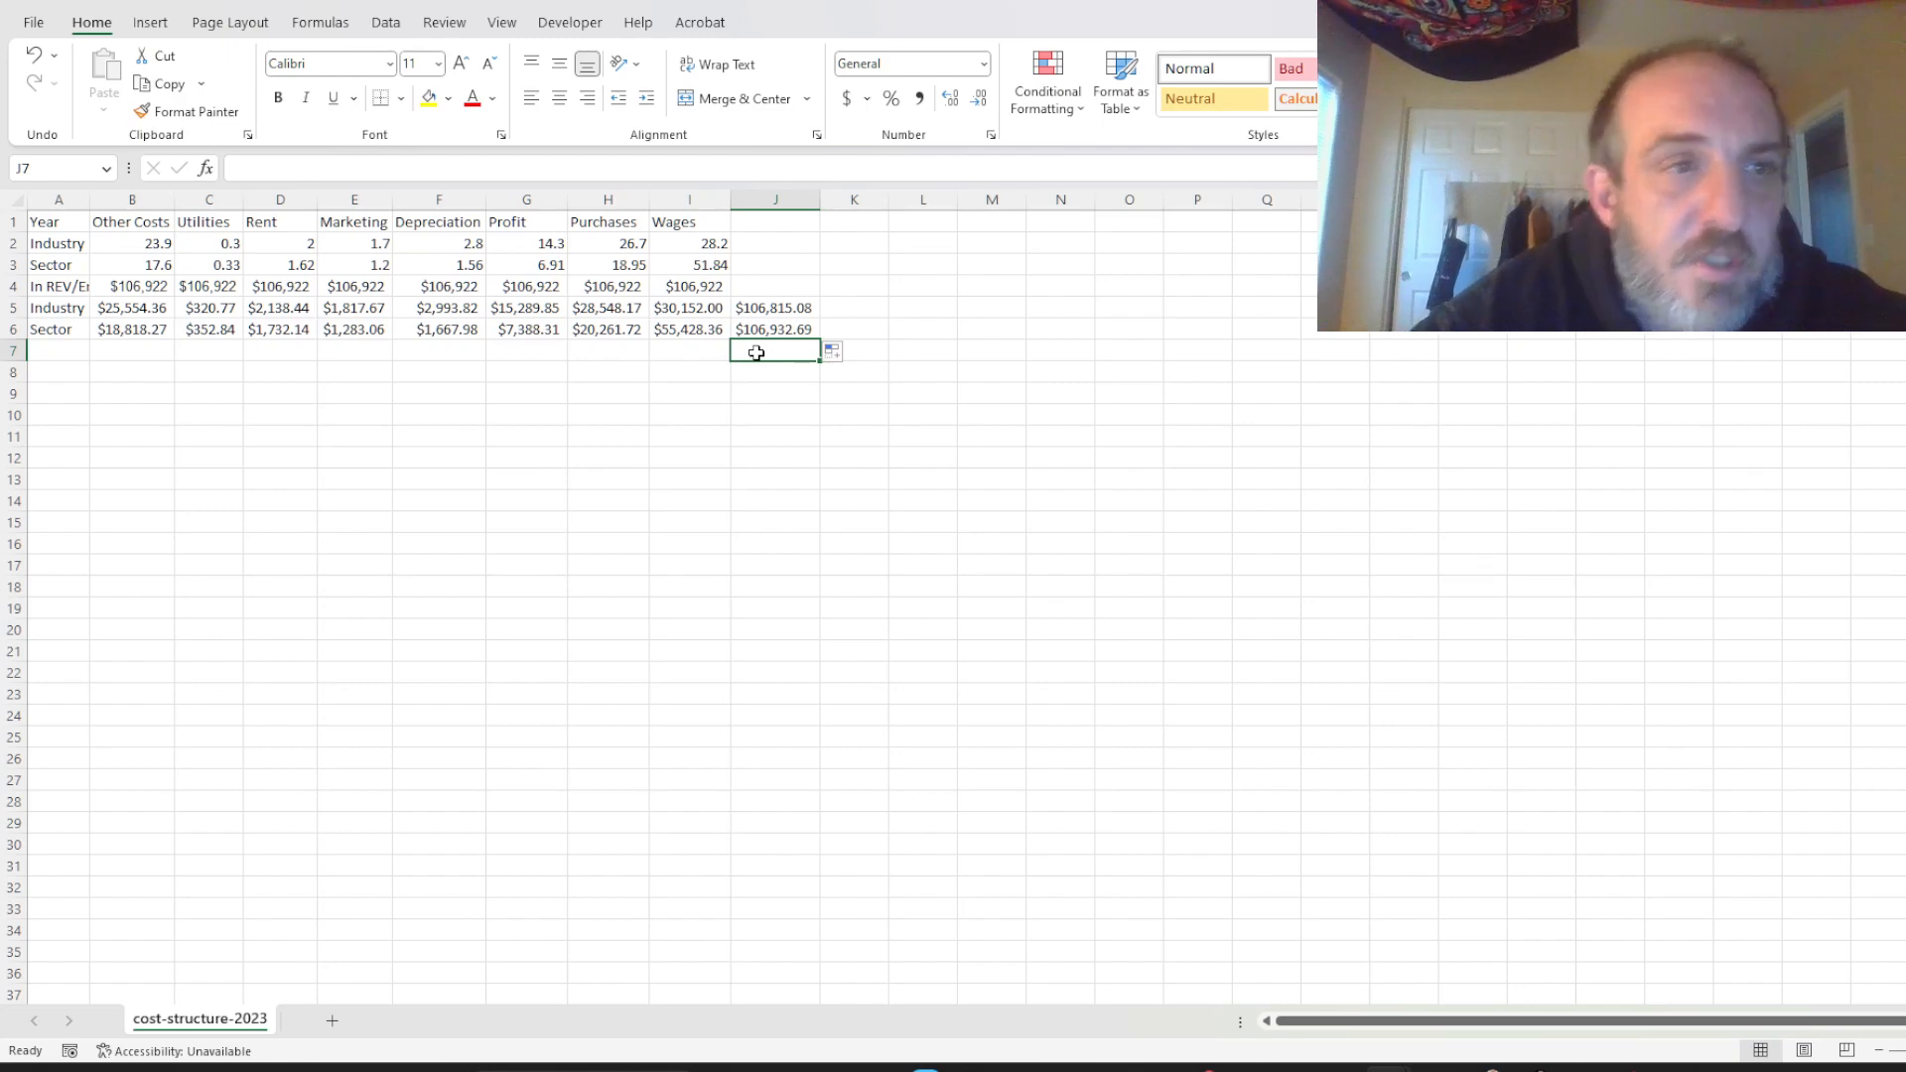
pyautogui.click(203, 252)
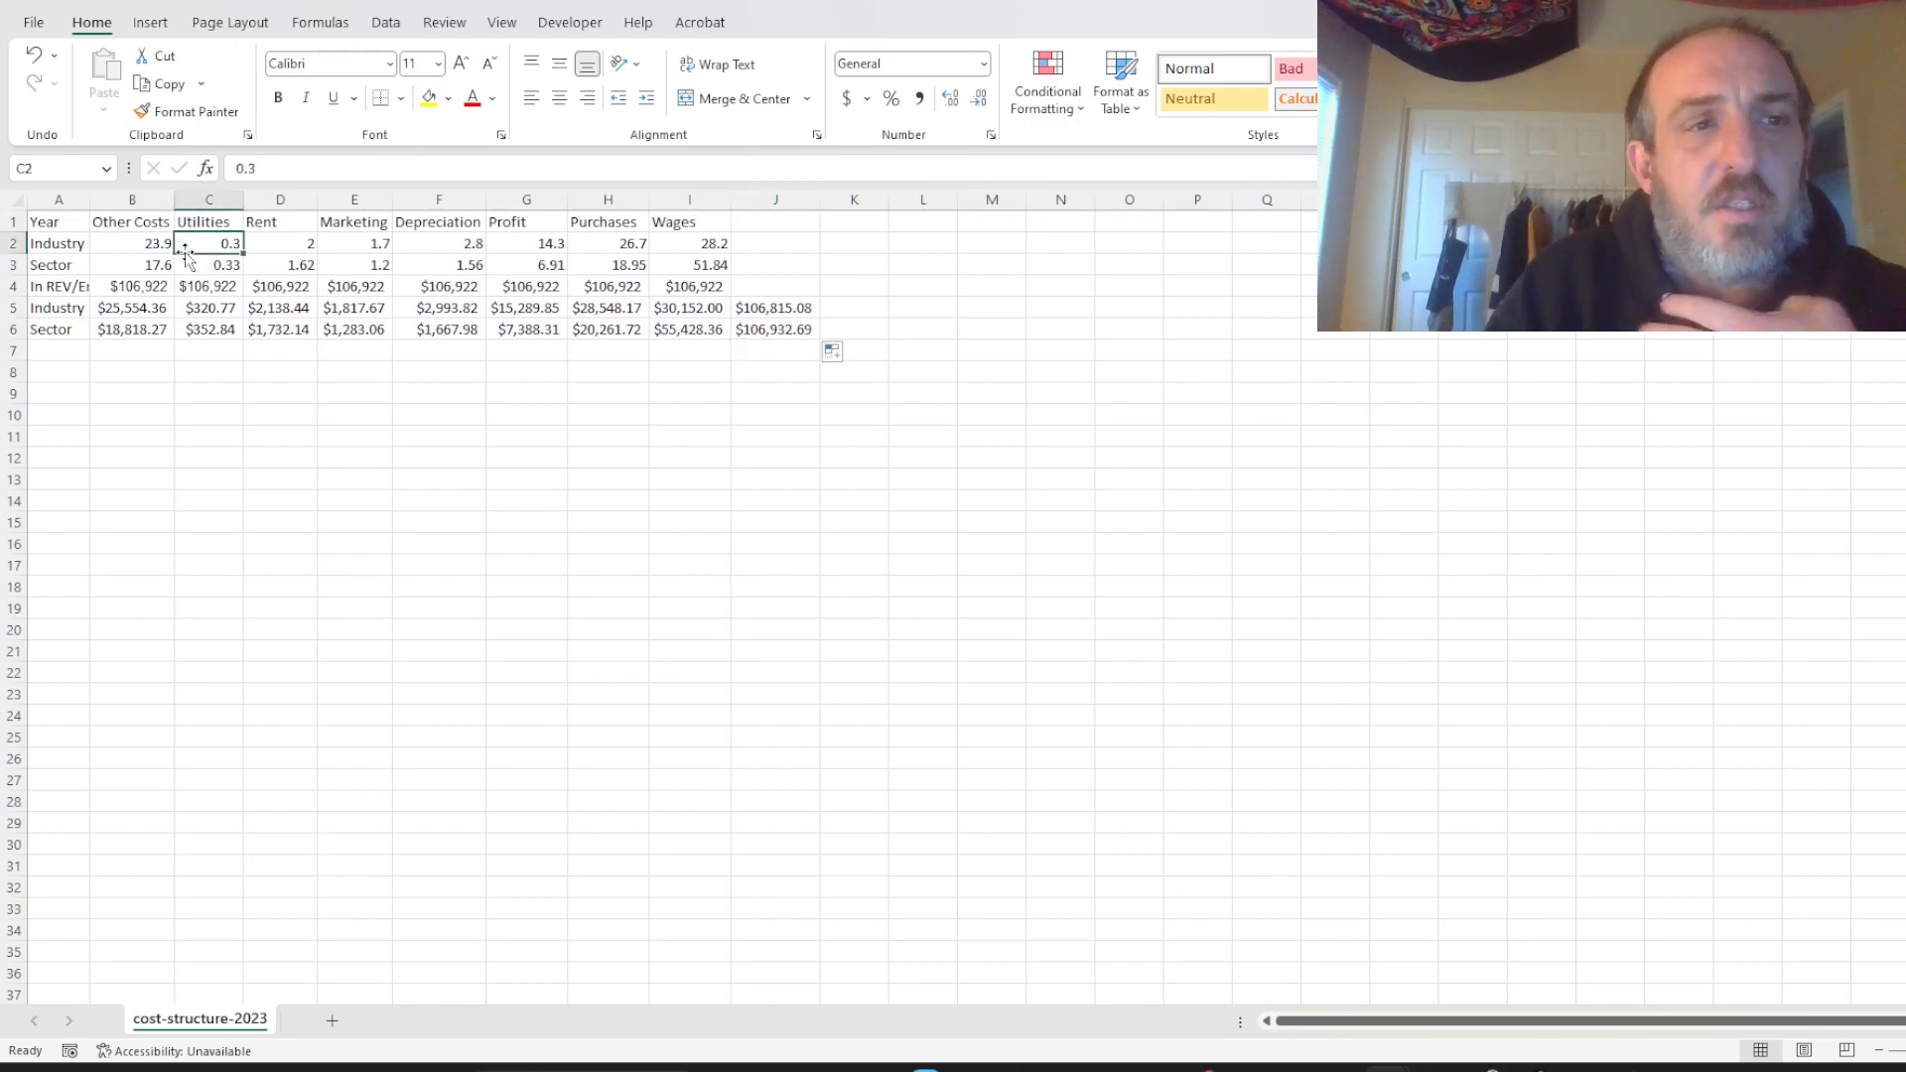
pyautogui.click(130, 253)
pyautogui.press('super')
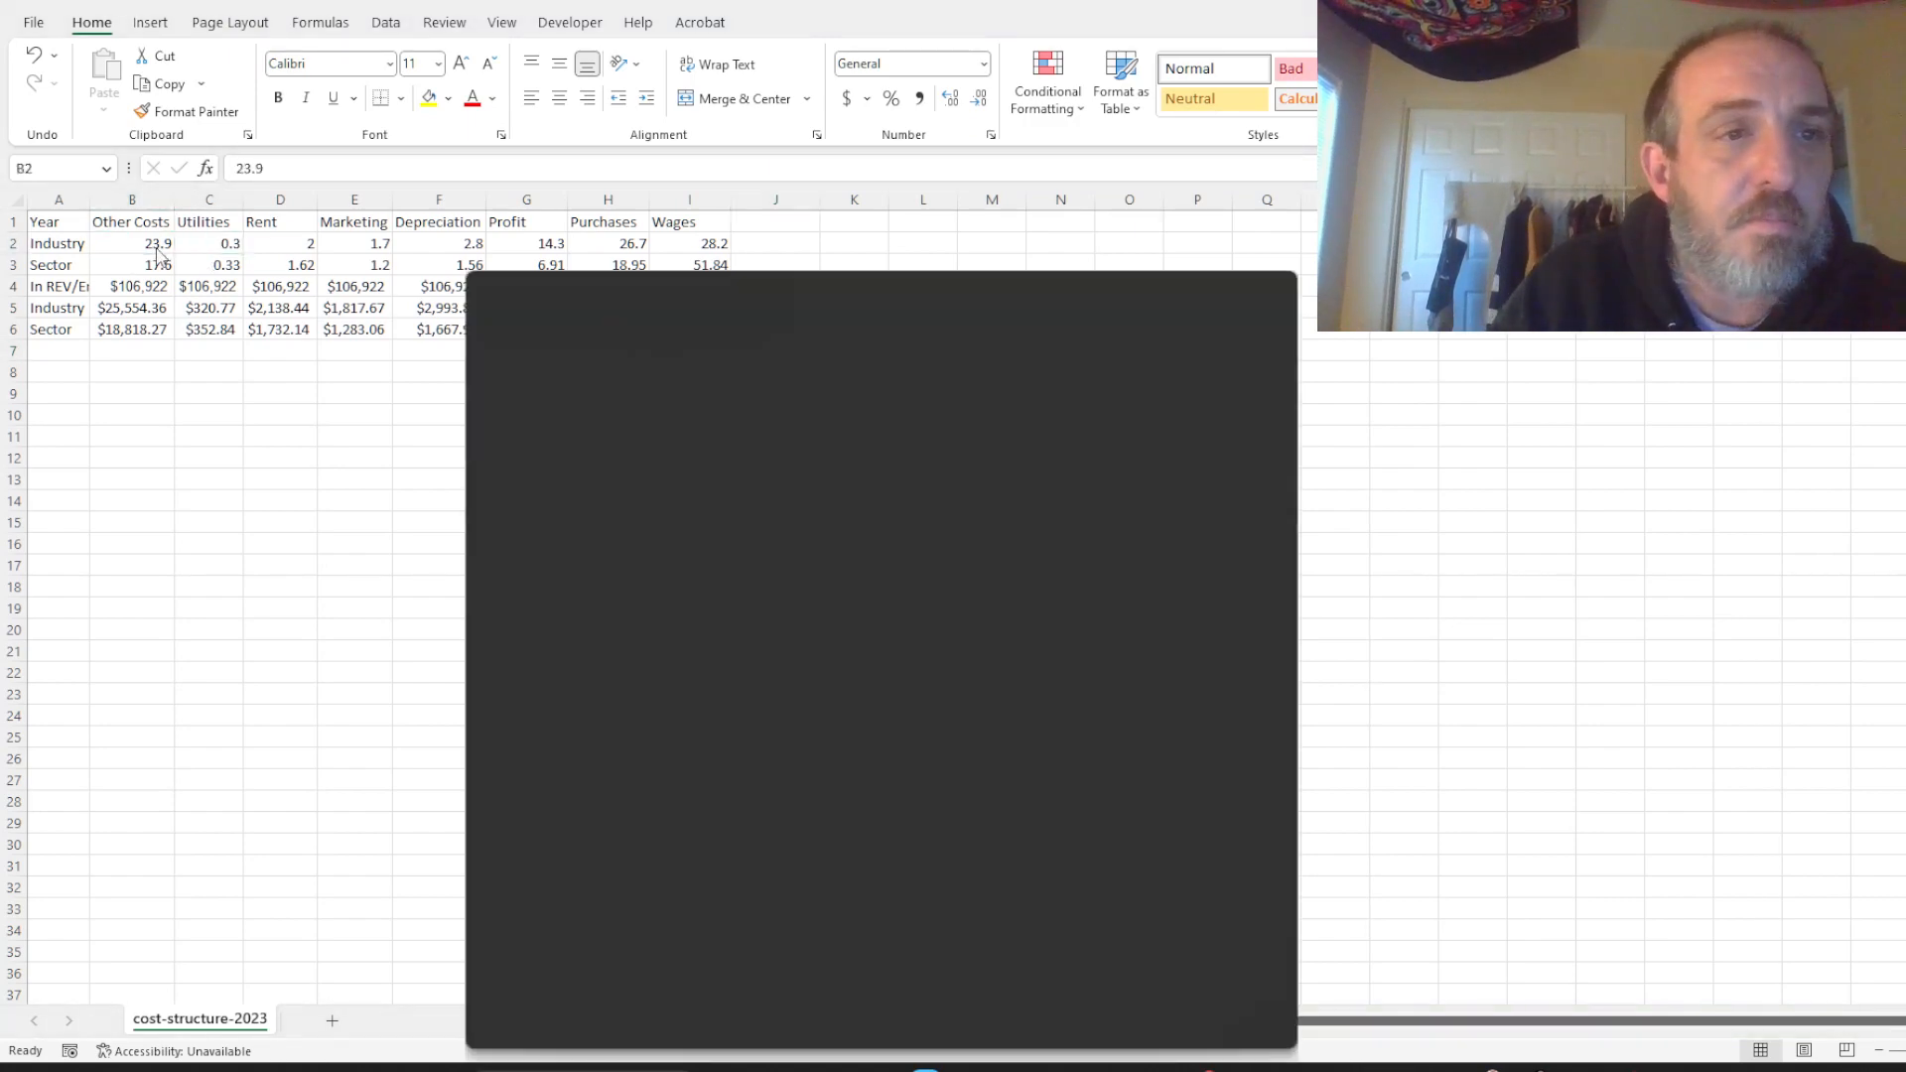
pyautogui.press('super')
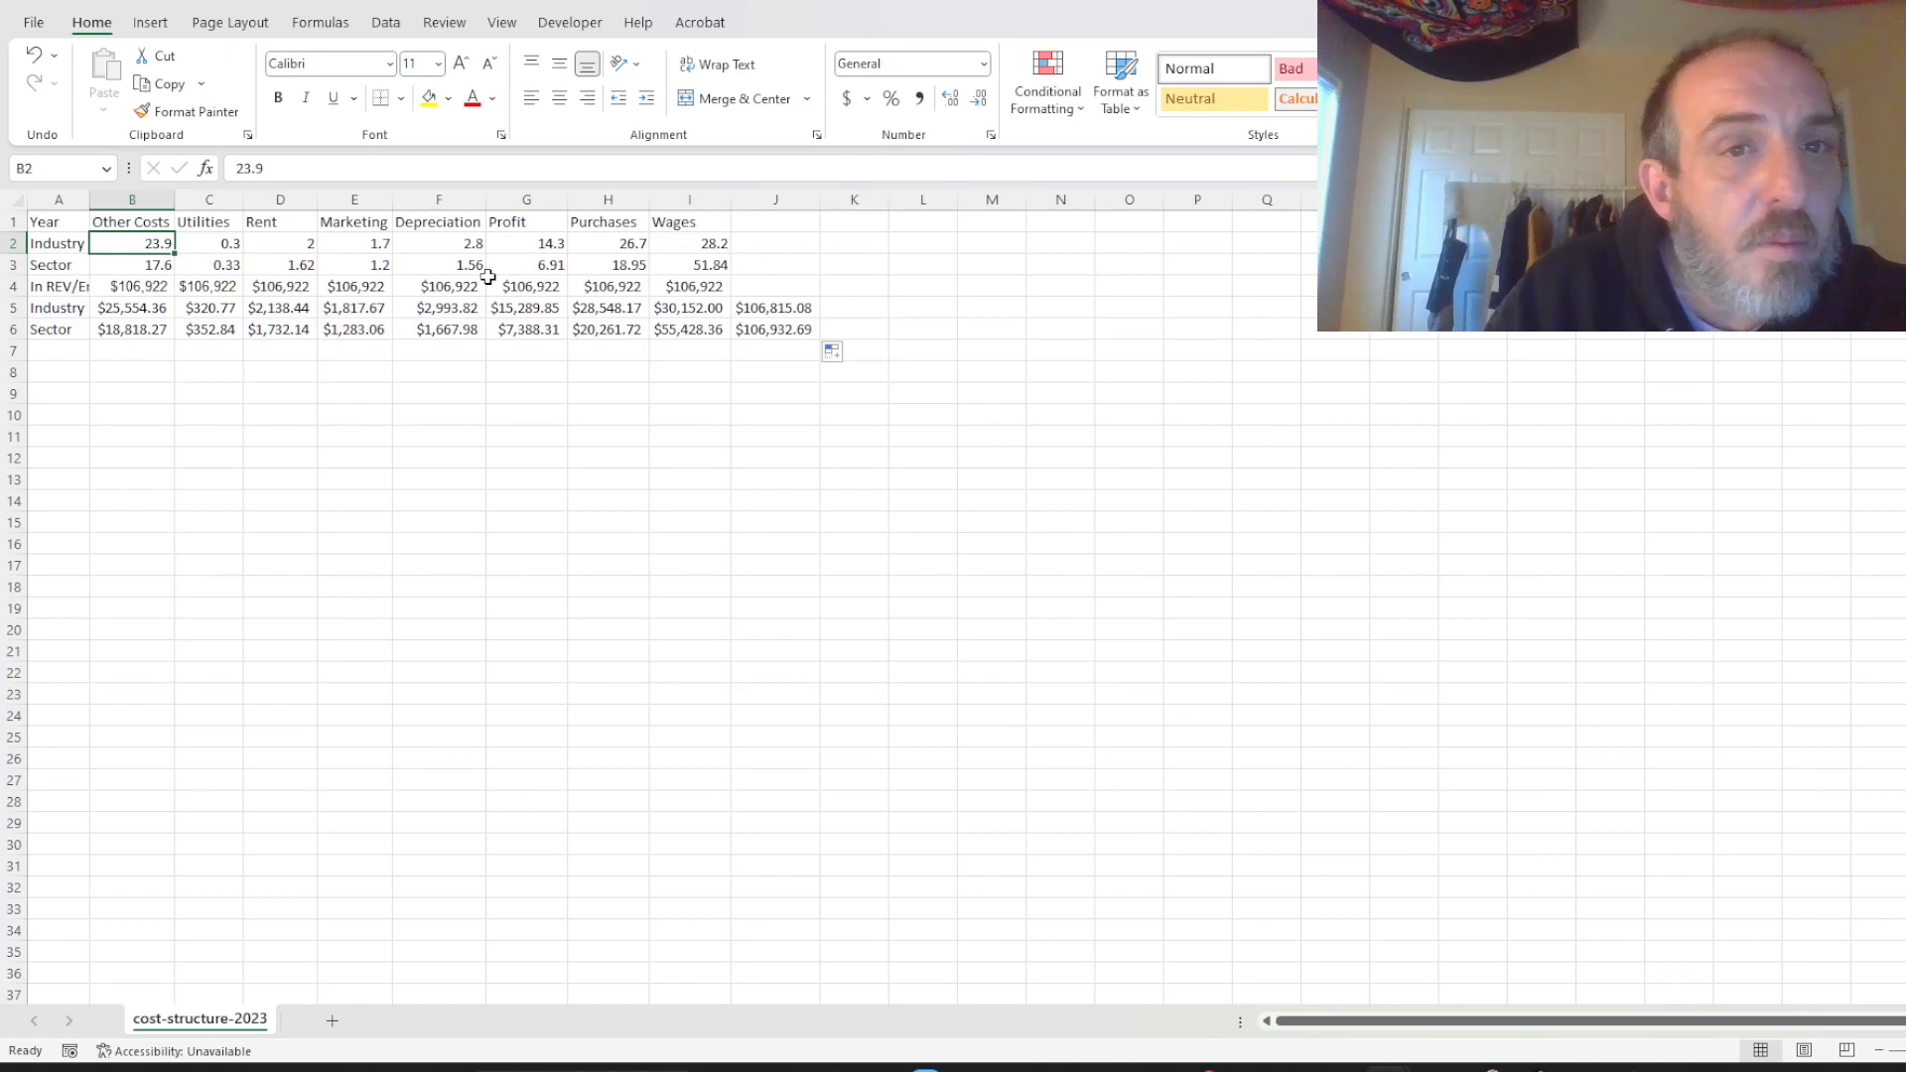
pyautogui.click(139, 261)
pyautogui.click(140, 338)
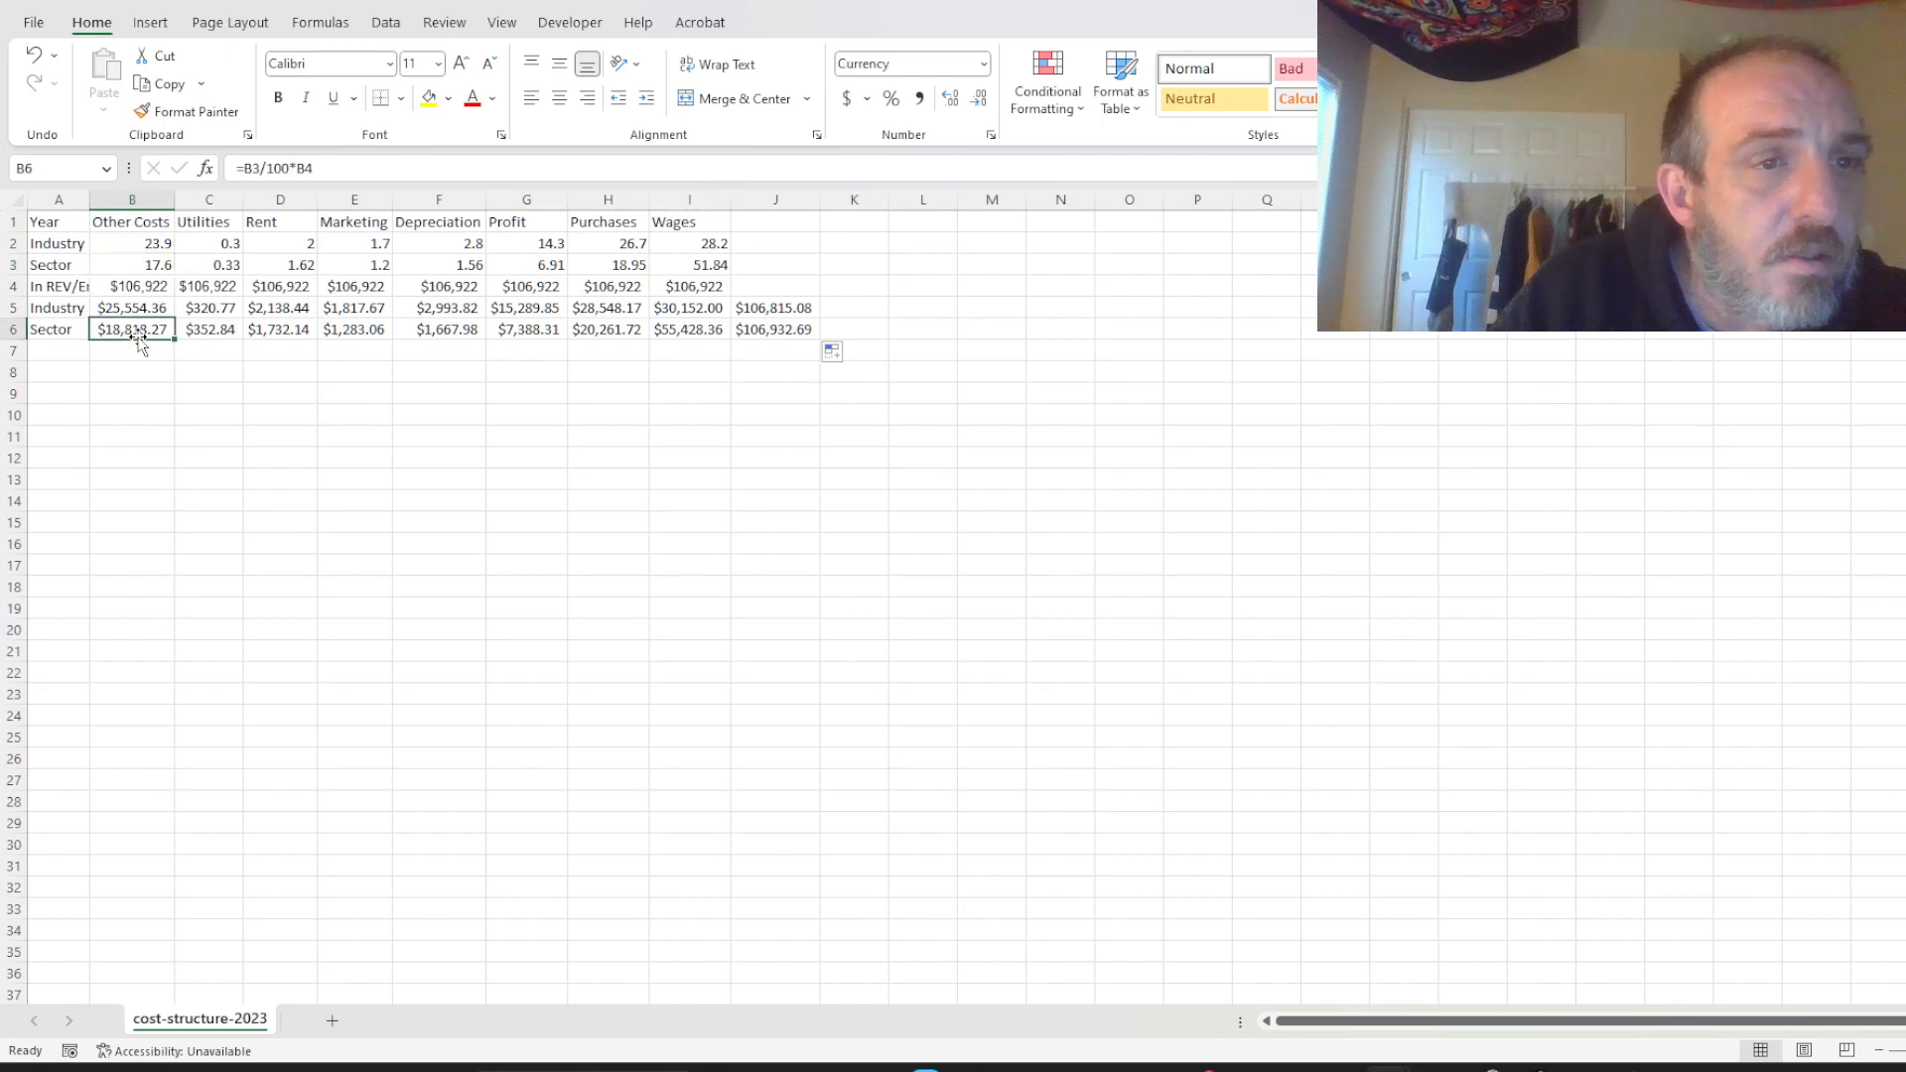
# Add the row labels "Low" in A8 and "High" in A9.
pyautogui.click(46, 375)
pyautogui.write('Low')
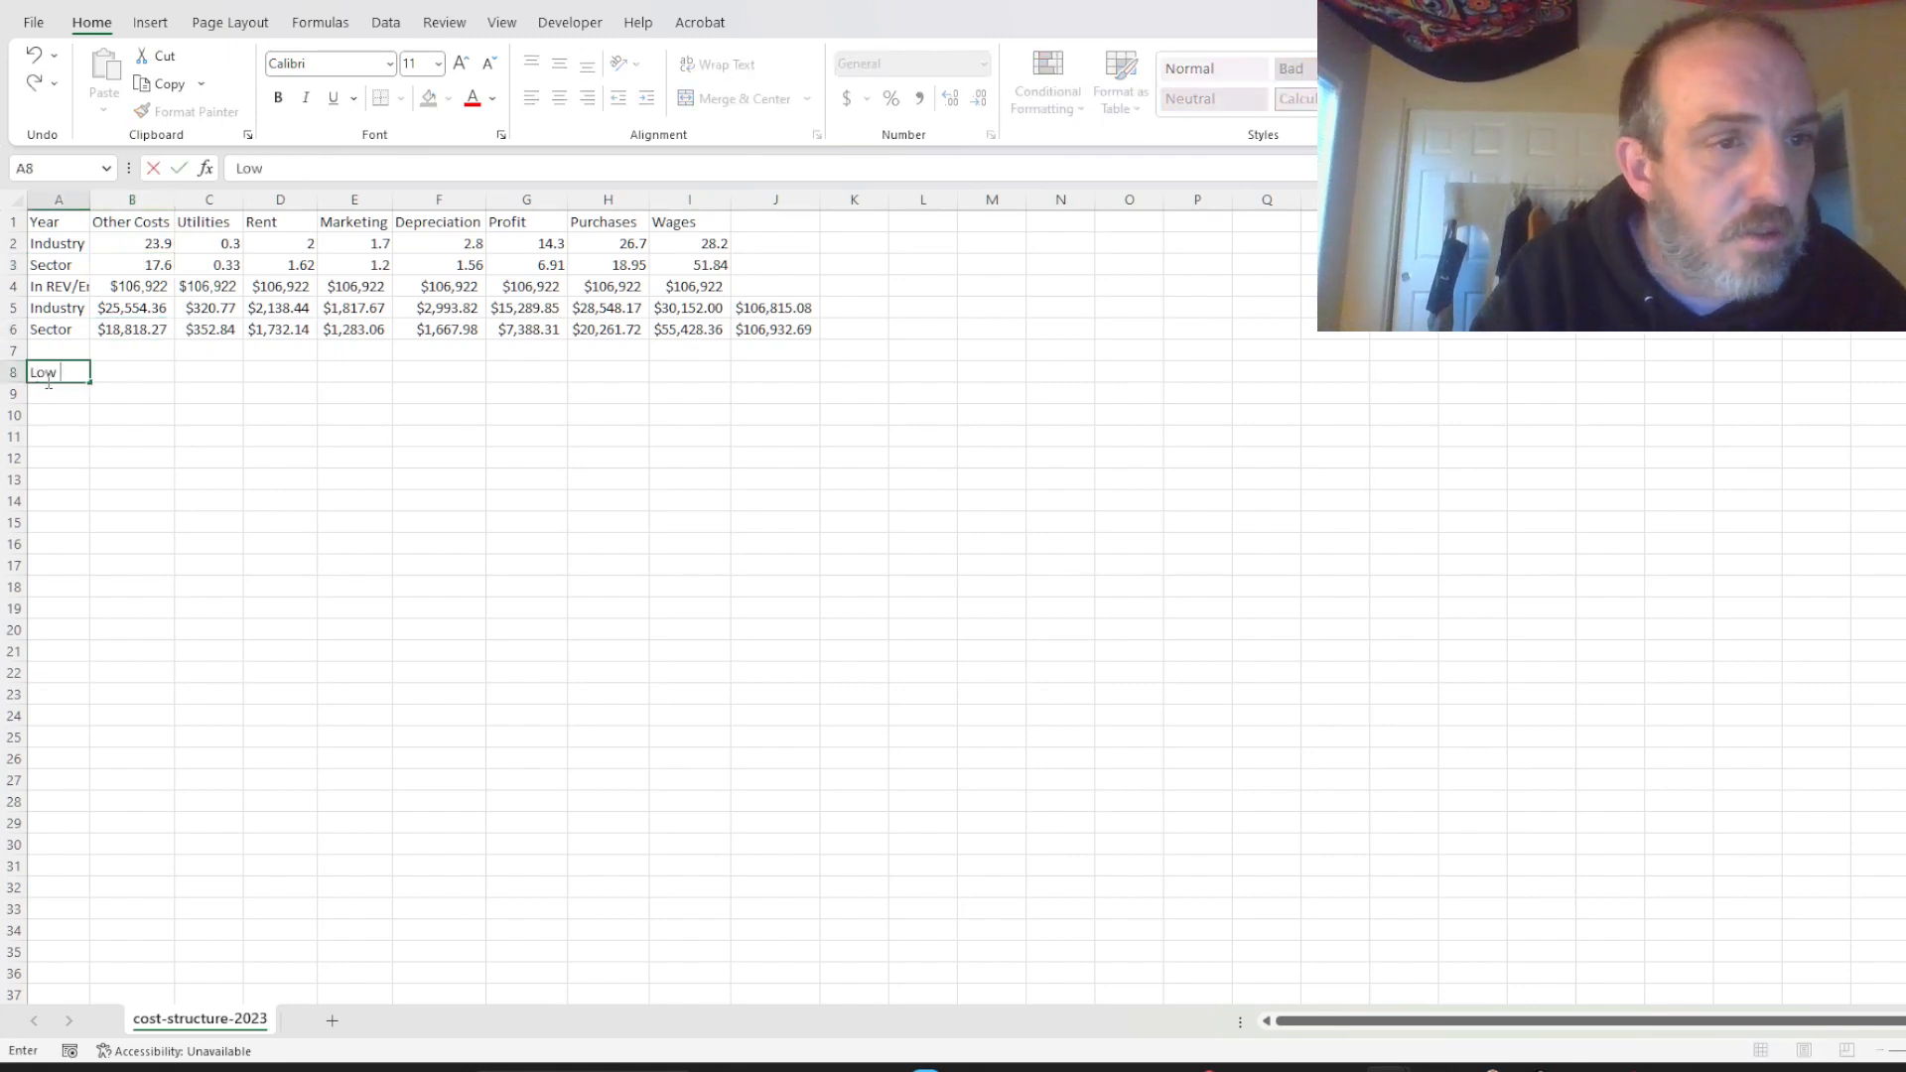
pyautogui.press('Return')
pyautogui.write('Hig')
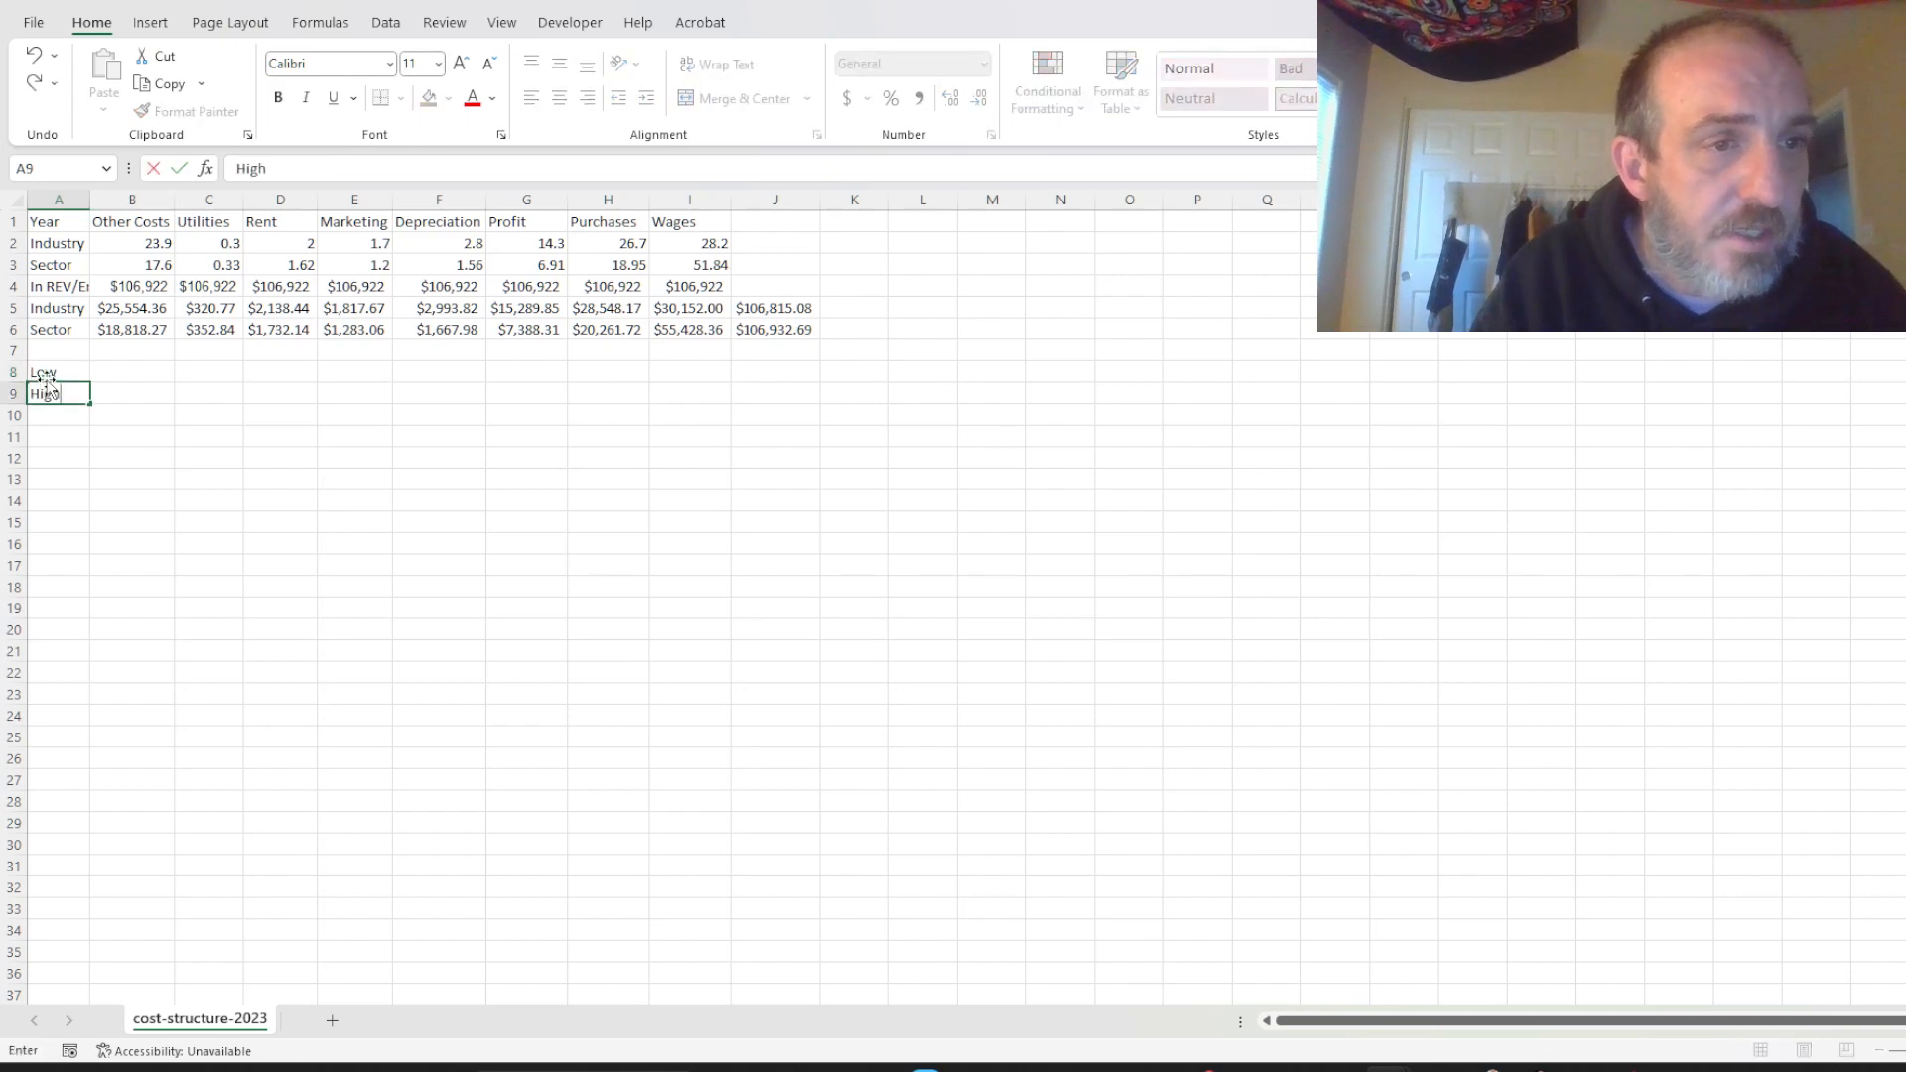
pyautogui.write('h')
pyautogui.click(145, 391)
# Link the Low row's Other Costs in B8 to the sector amount (=B6) and its Utilities in C8 to the industry amount (=C5).
pyautogui.click(133, 370)
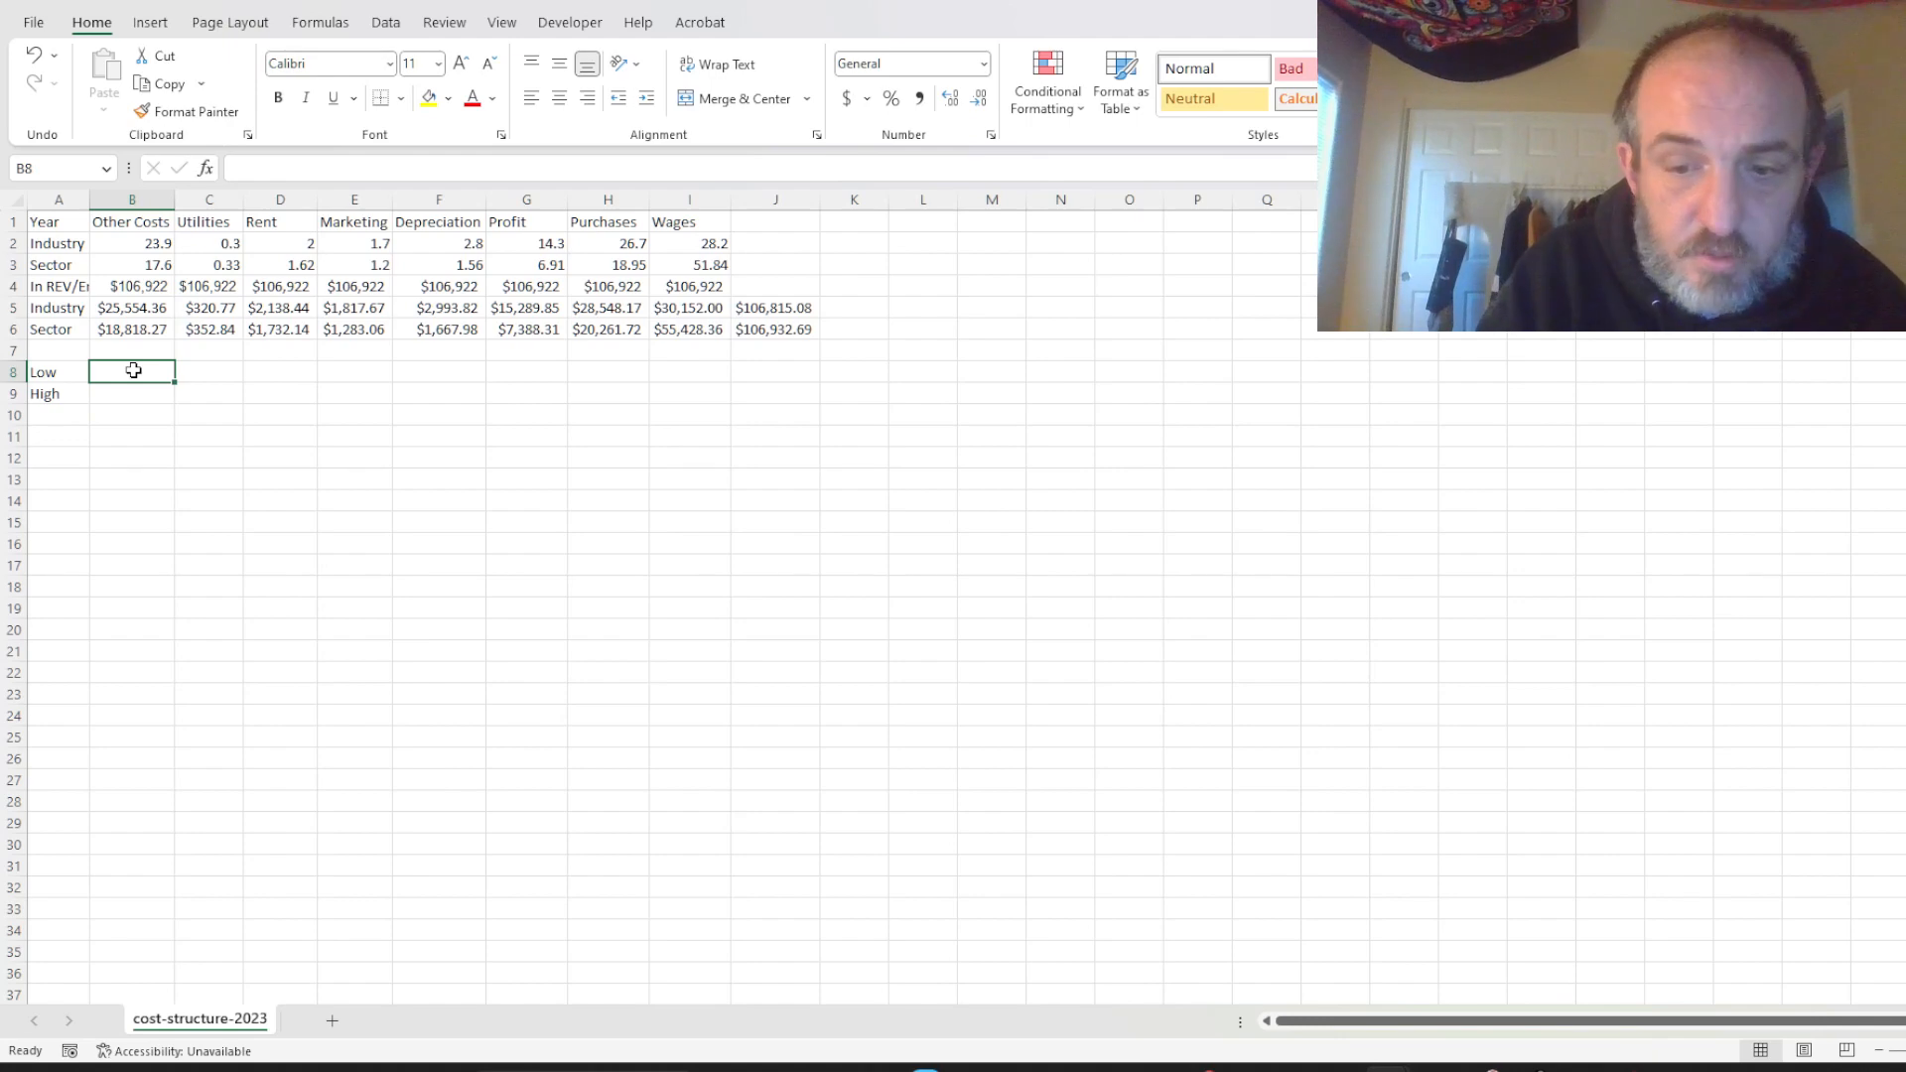
pyautogui.write('=')
pyautogui.click(133, 332)
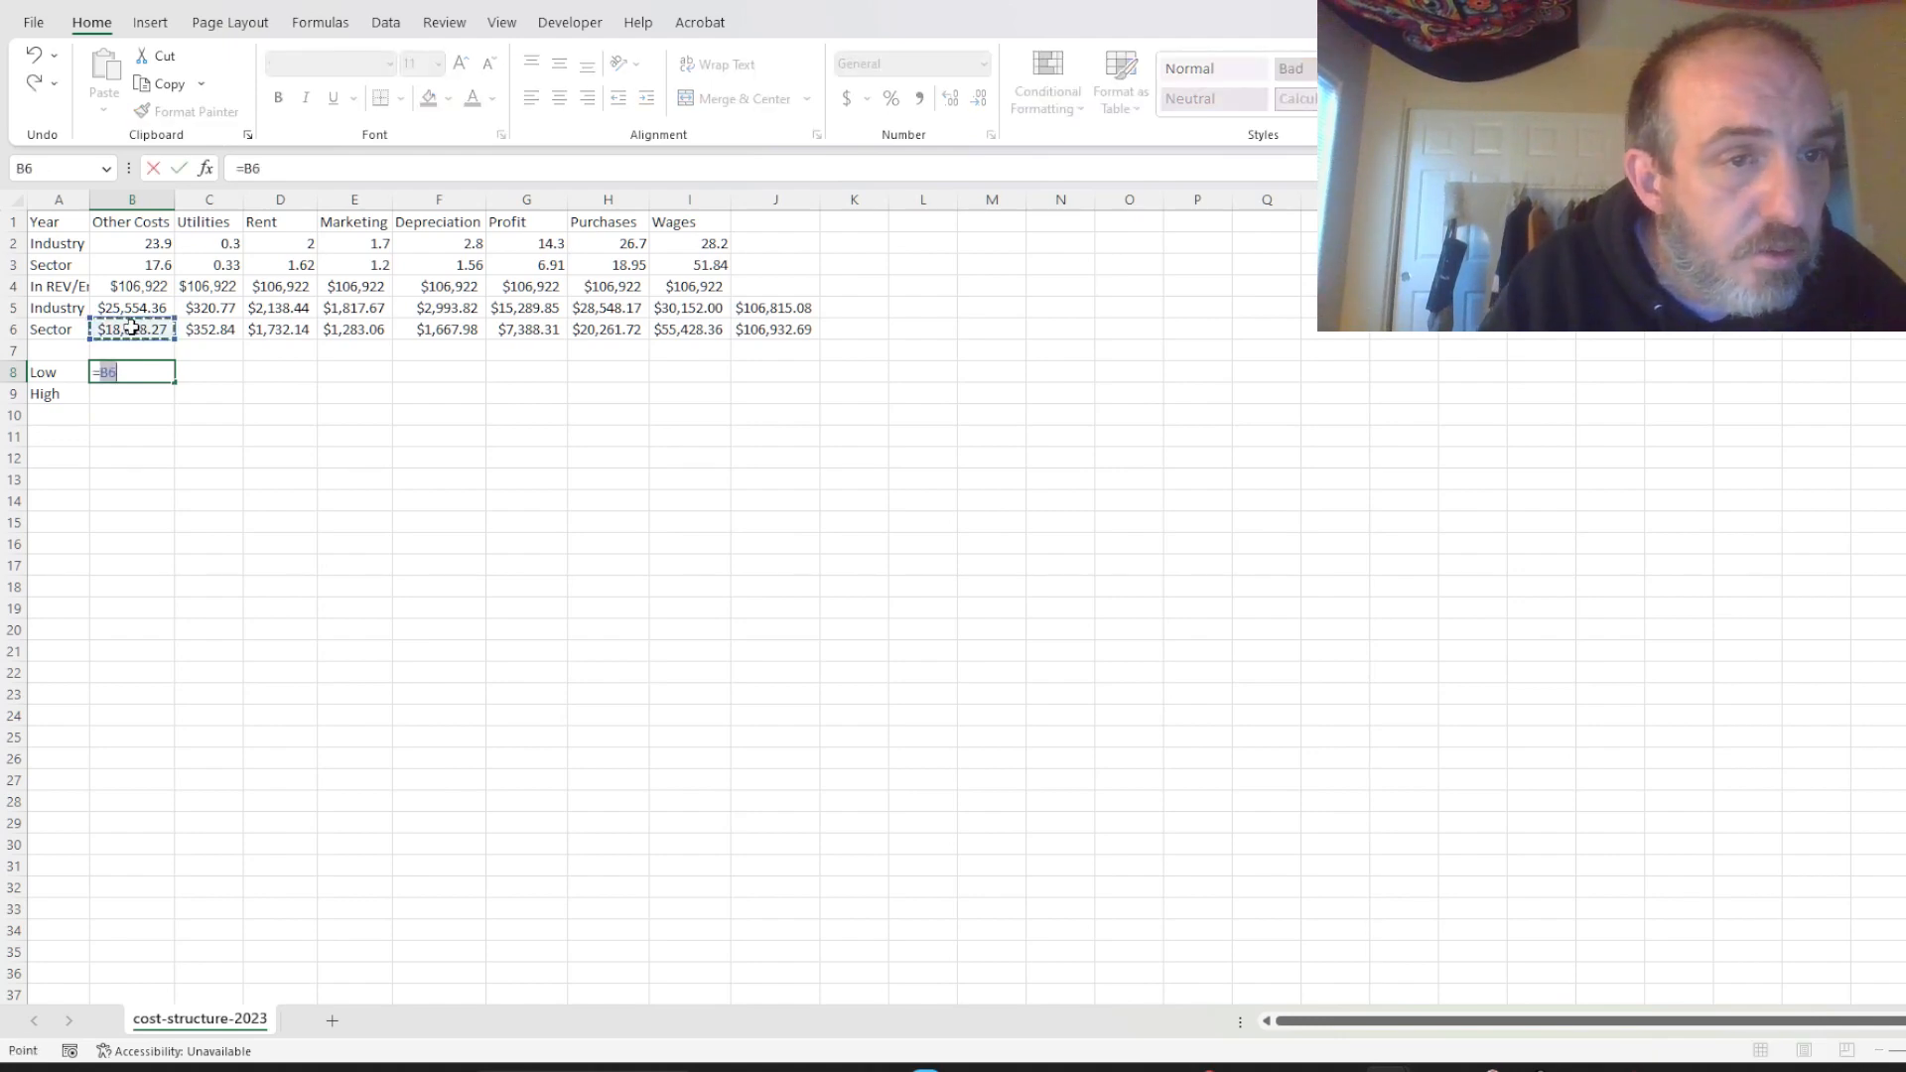
pyautogui.press('Return')
pyautogui.click(198, 379)
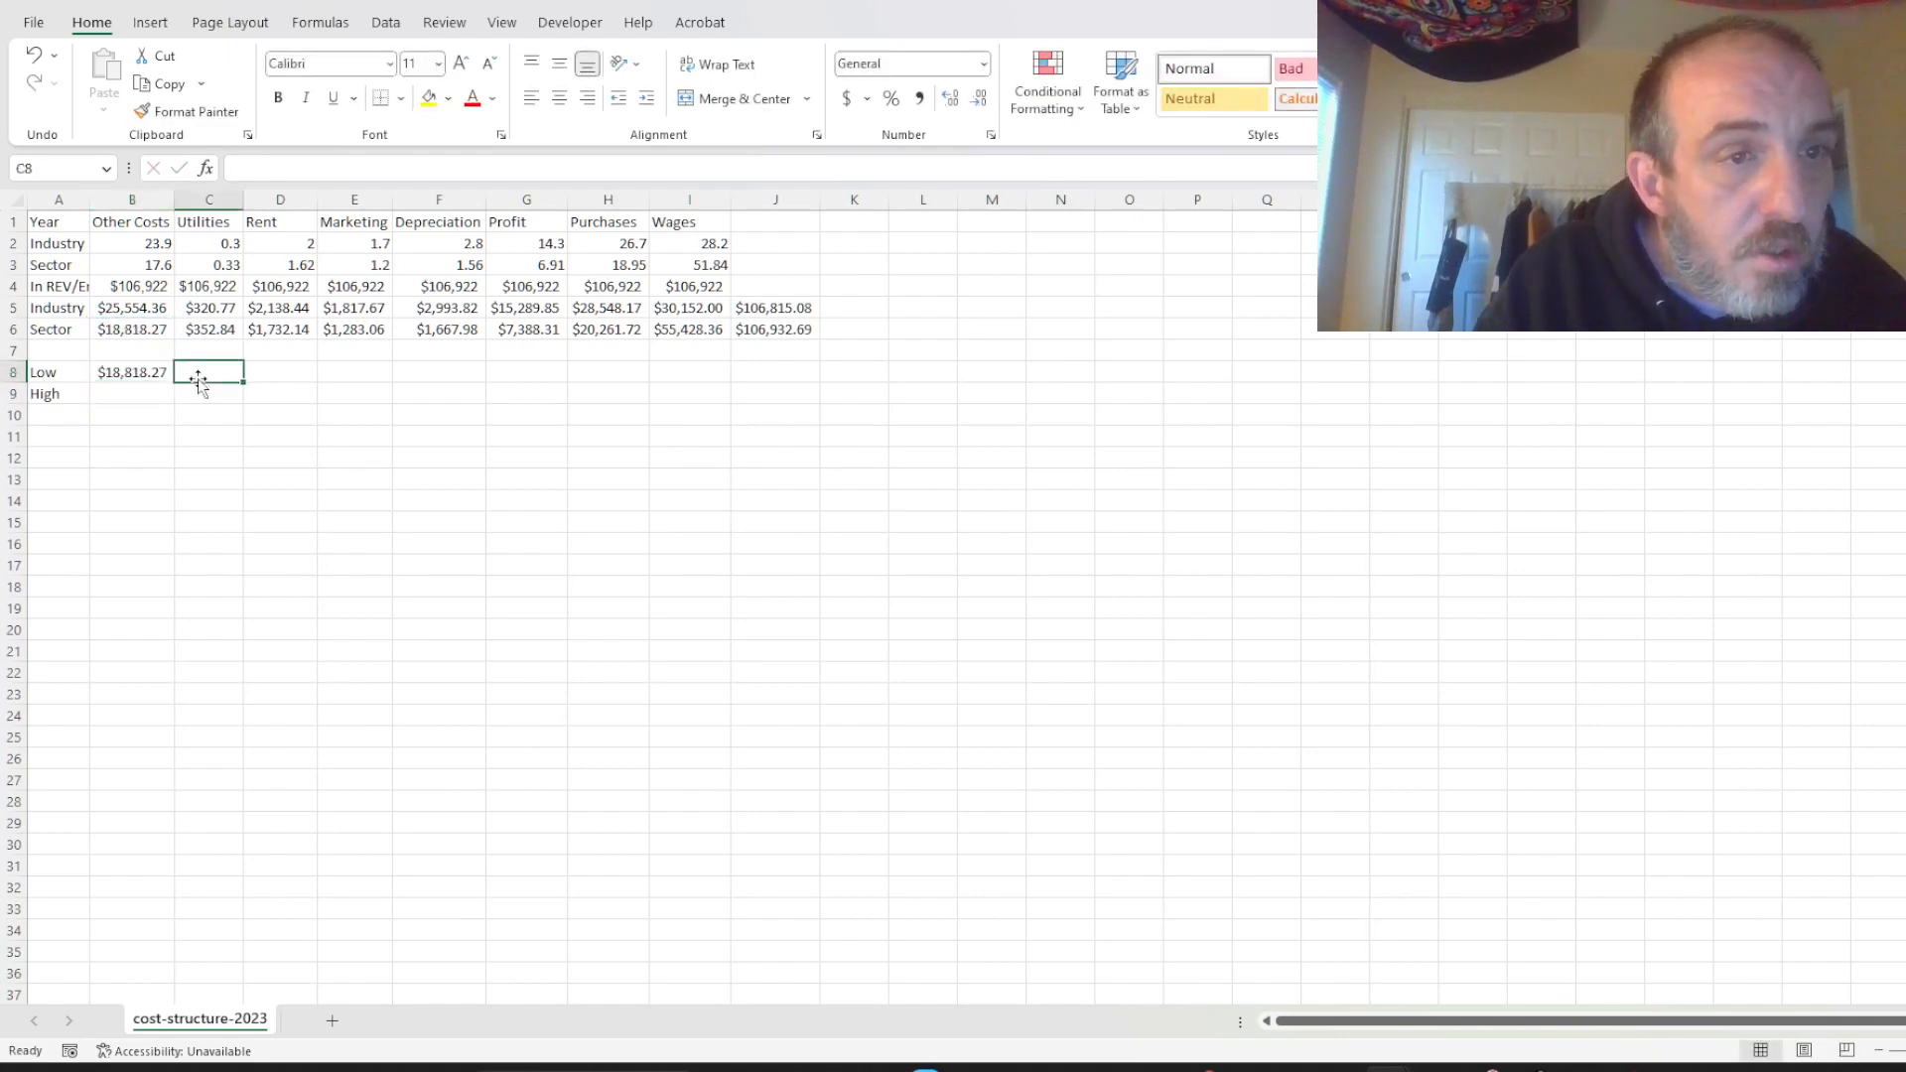
pyautogui.write('=')
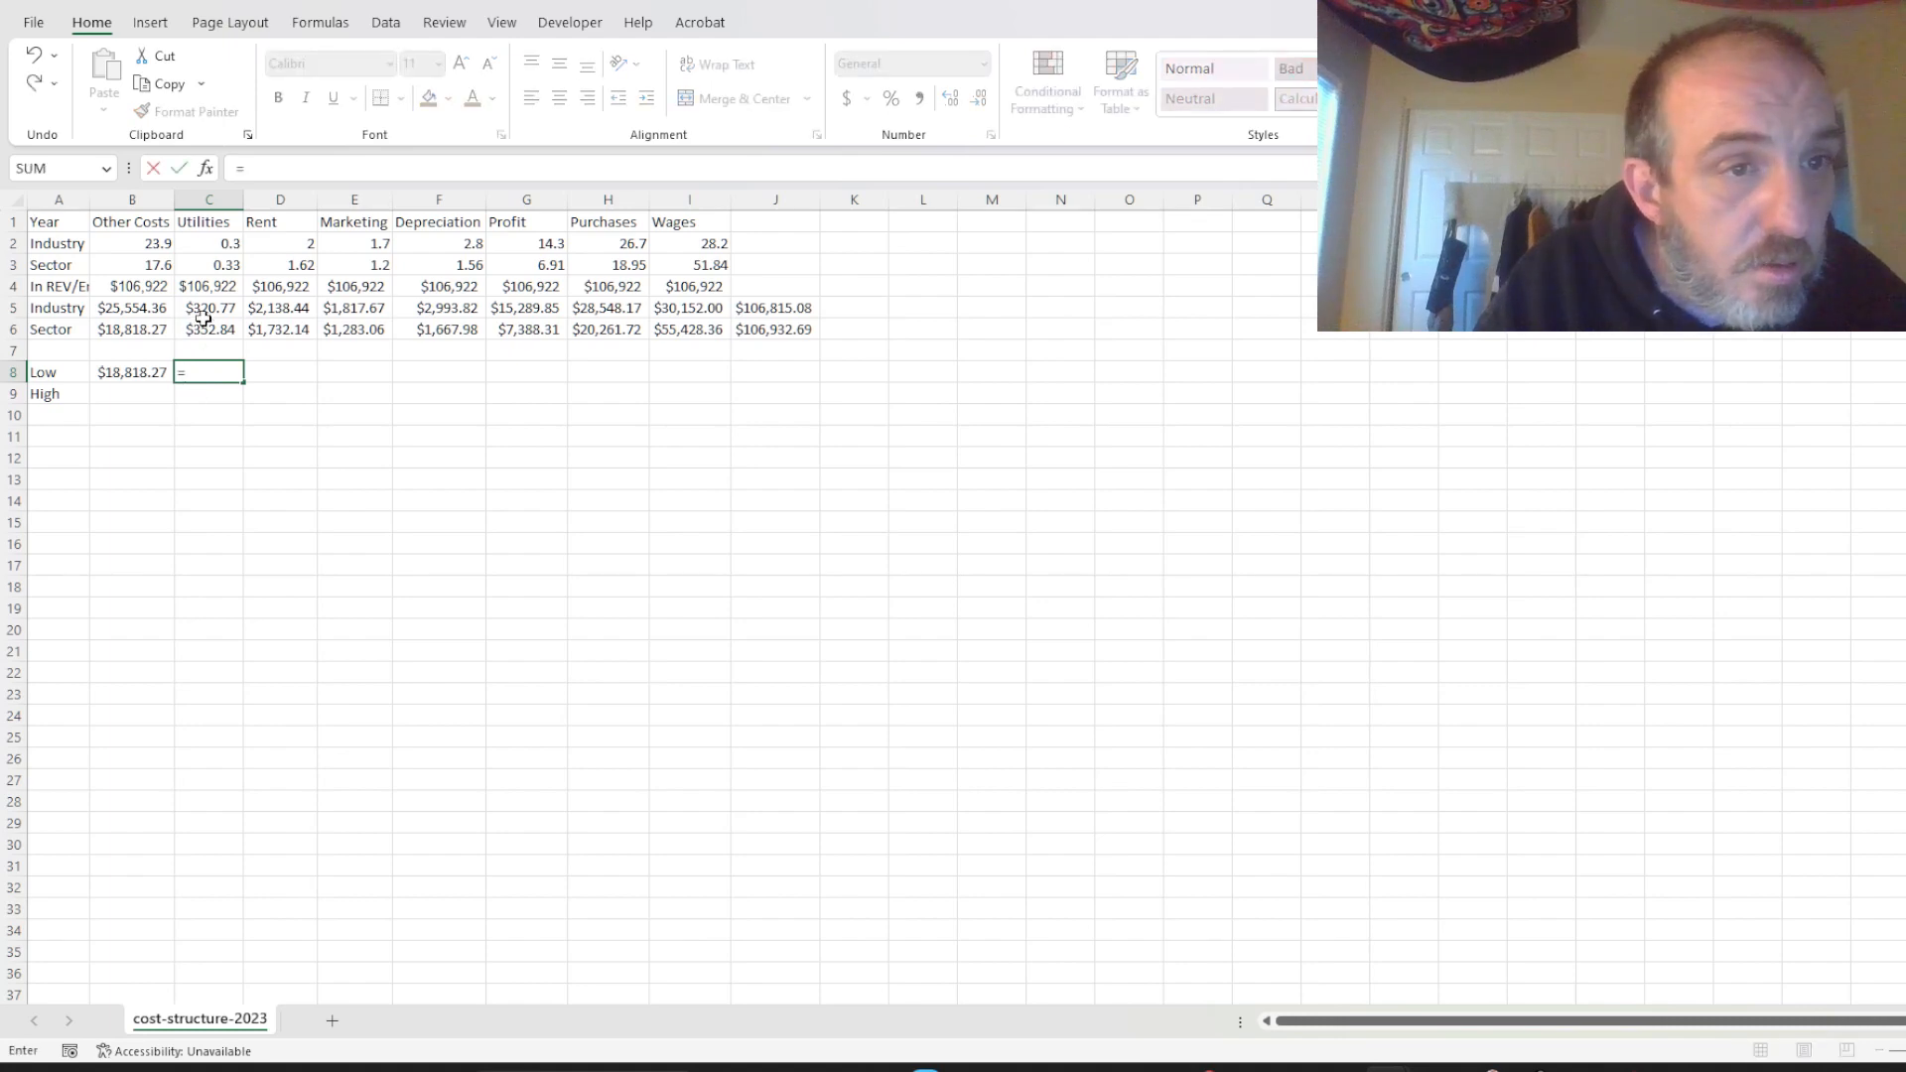
pyautogui.click(203, 311)
pyautogui.press('Return')
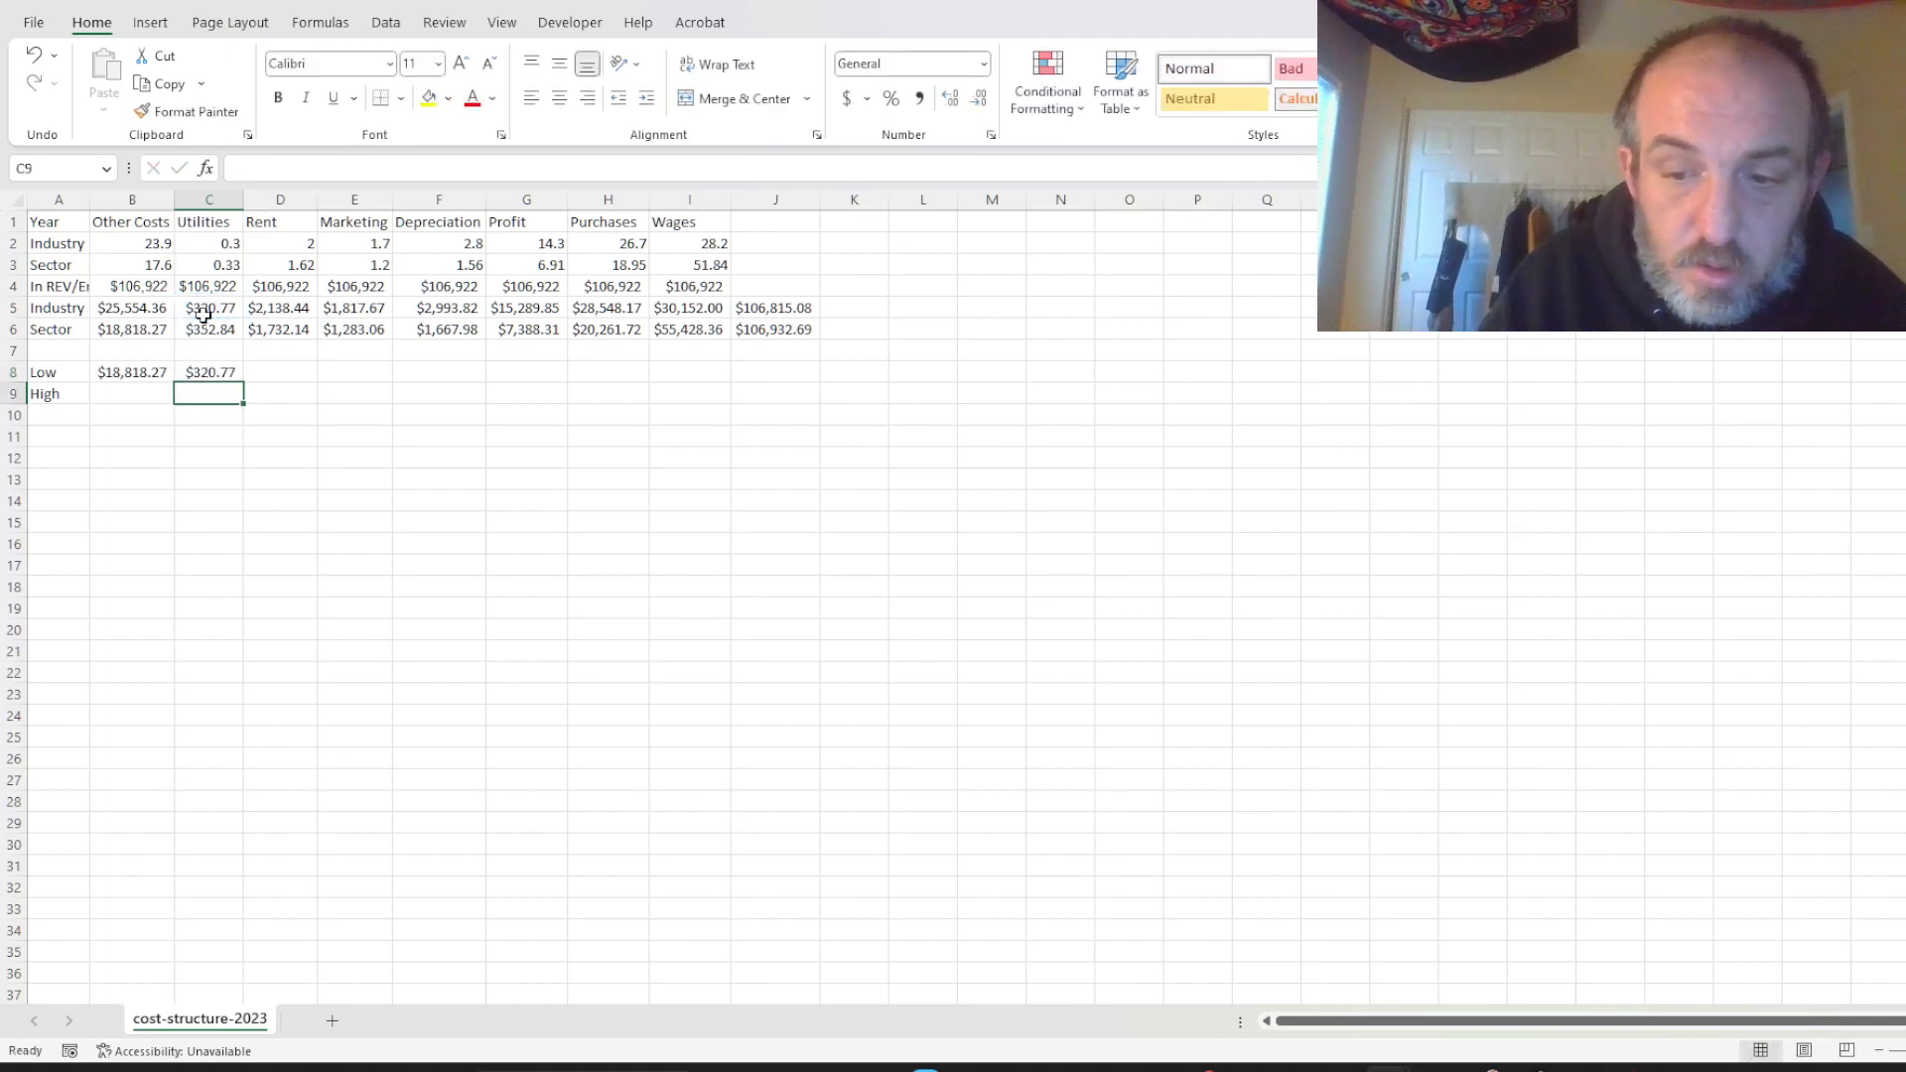
# Link the Low row's Rent, Marketing and Depreciation cells to the sector amounts with =D6, =E6 and =F6.
pyautogui.click(294, 373)
pyautogui.write('=')
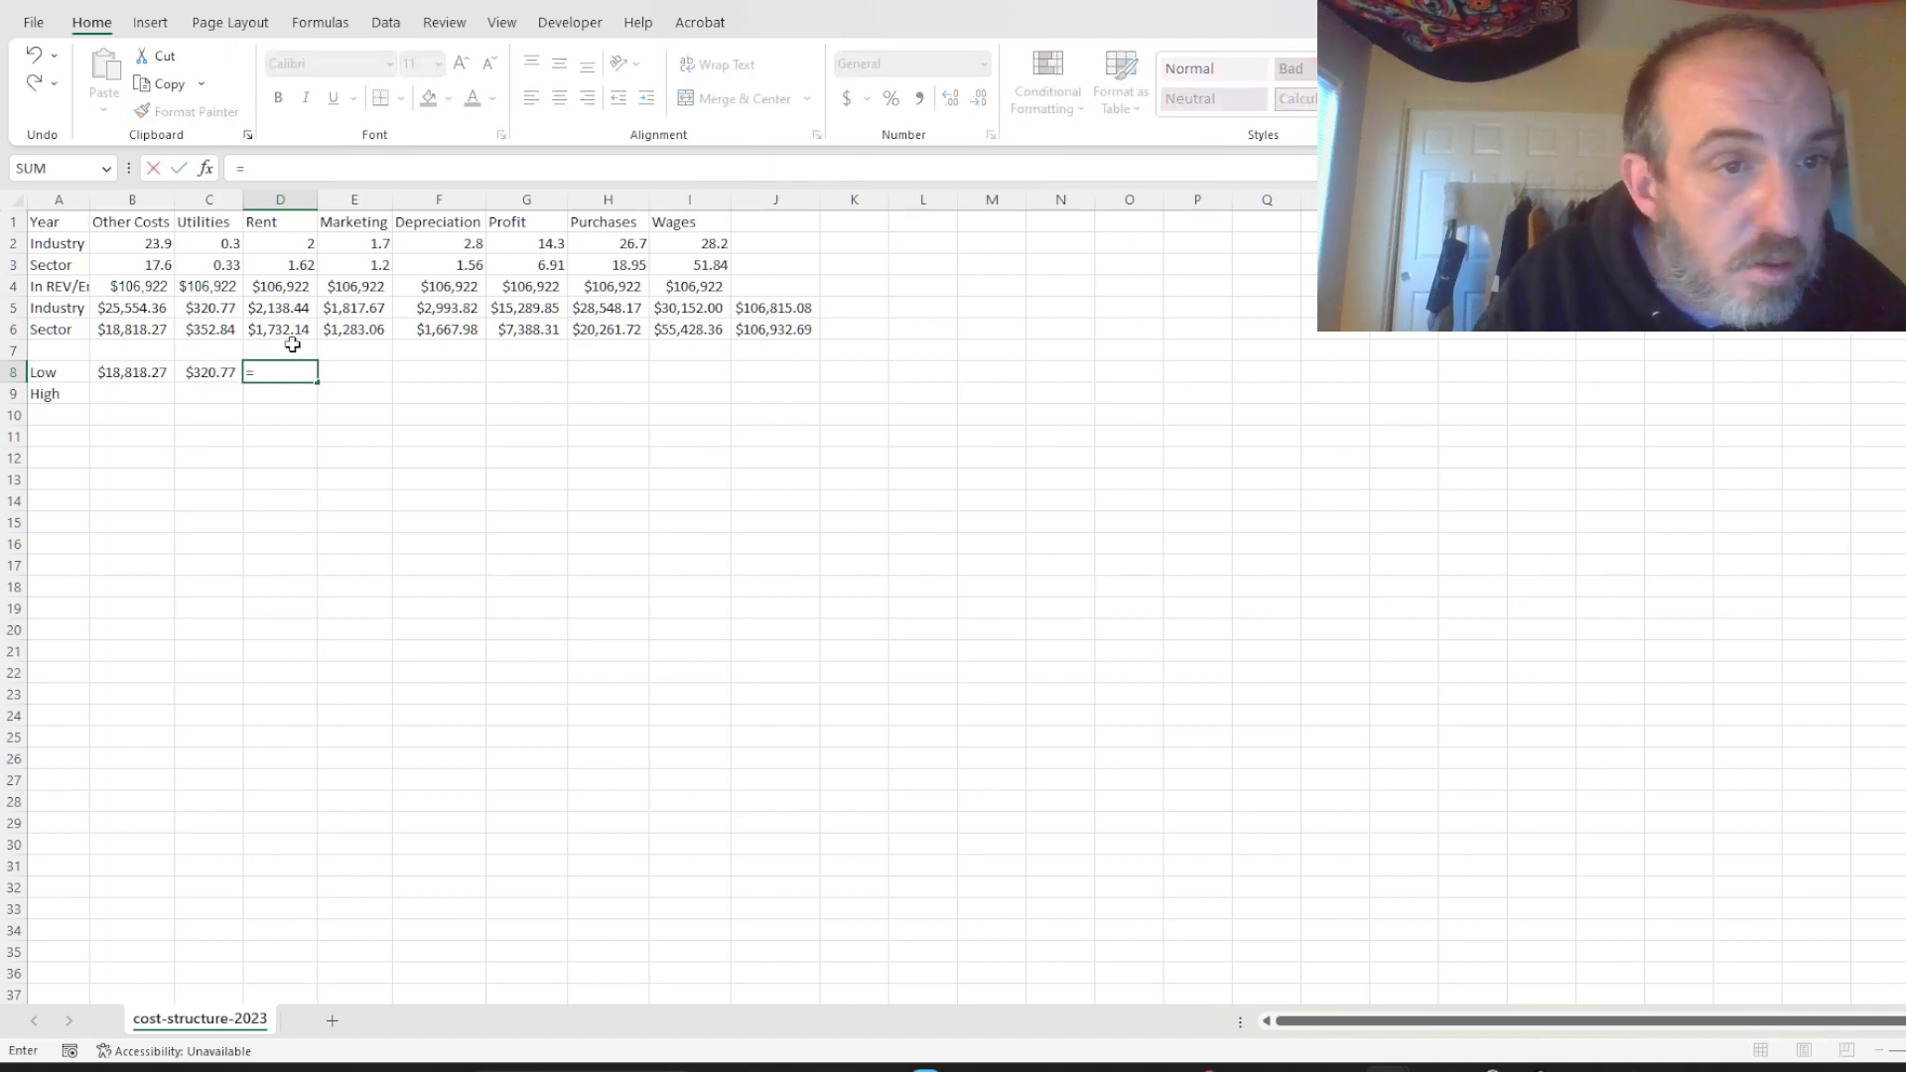
pyautogui.click(291, 335)
pyautogui.press('Tab')
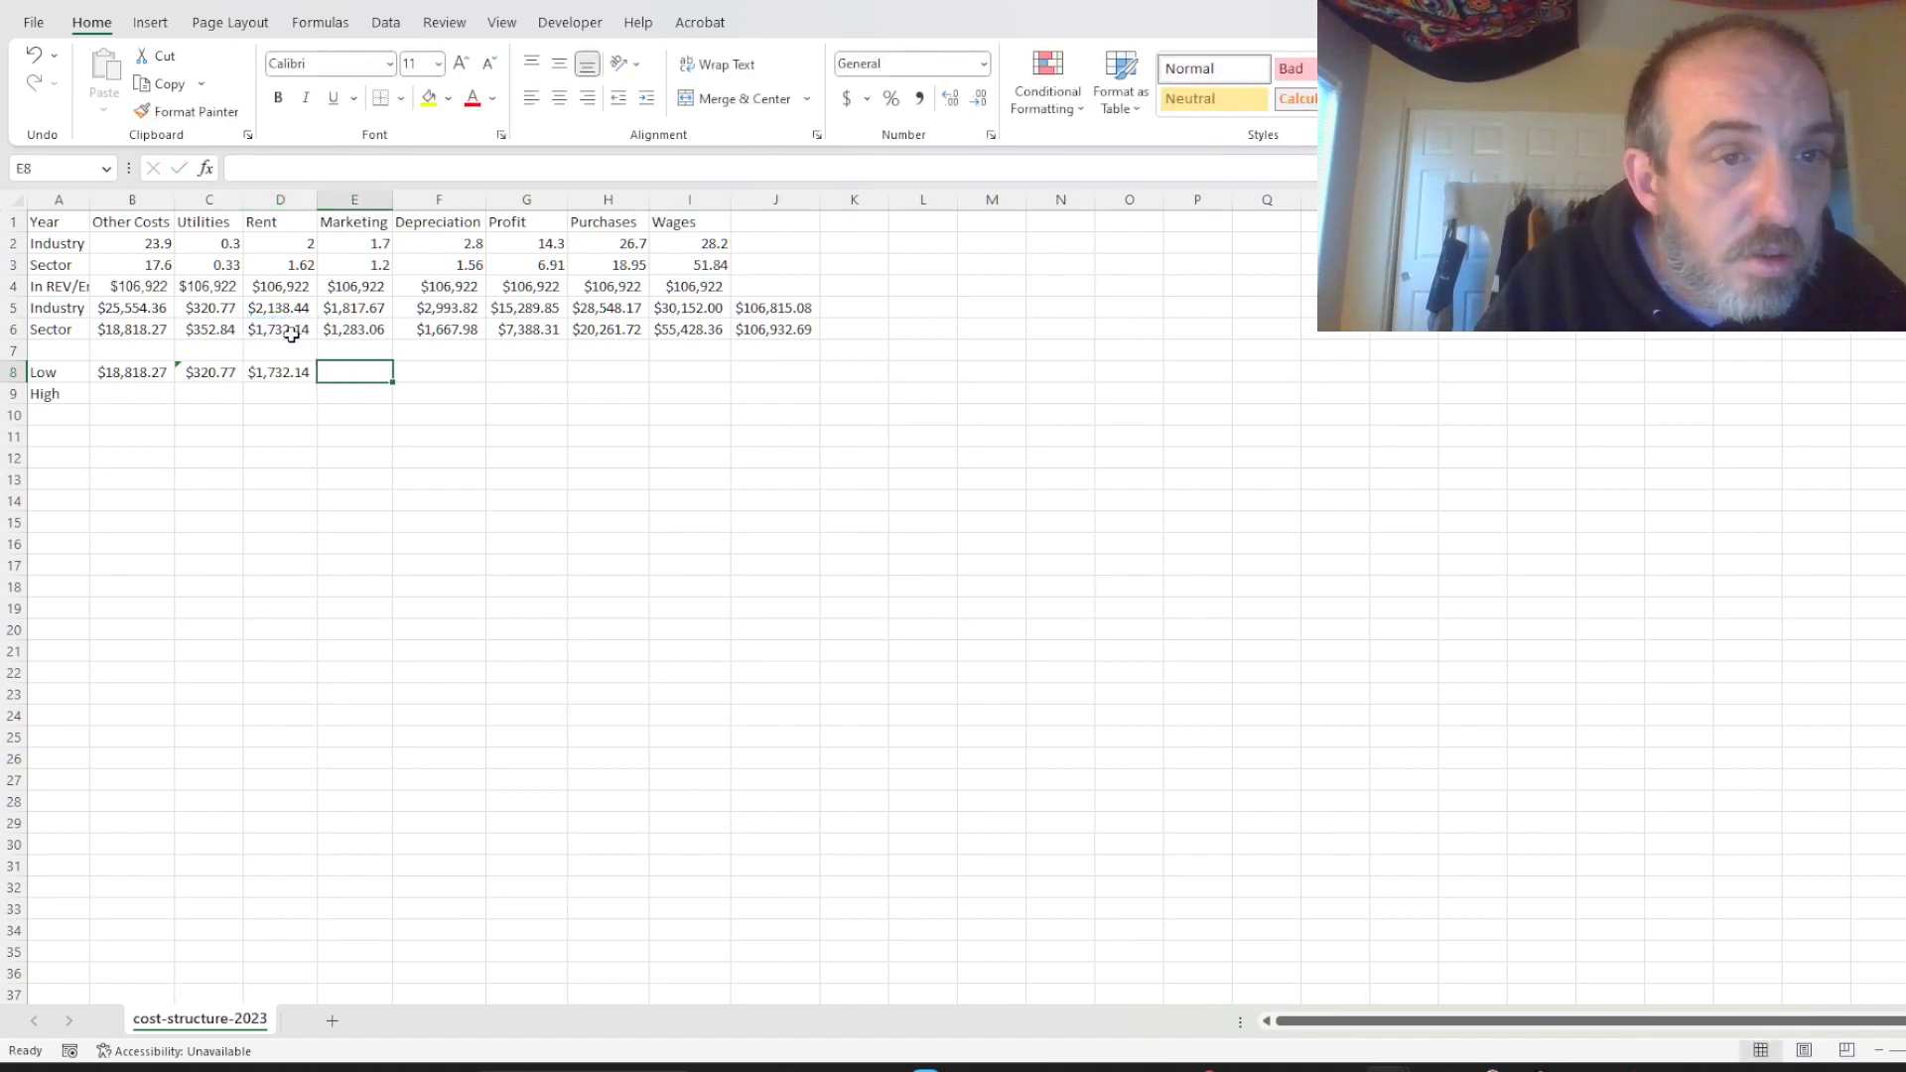
pyautogui.write('=')
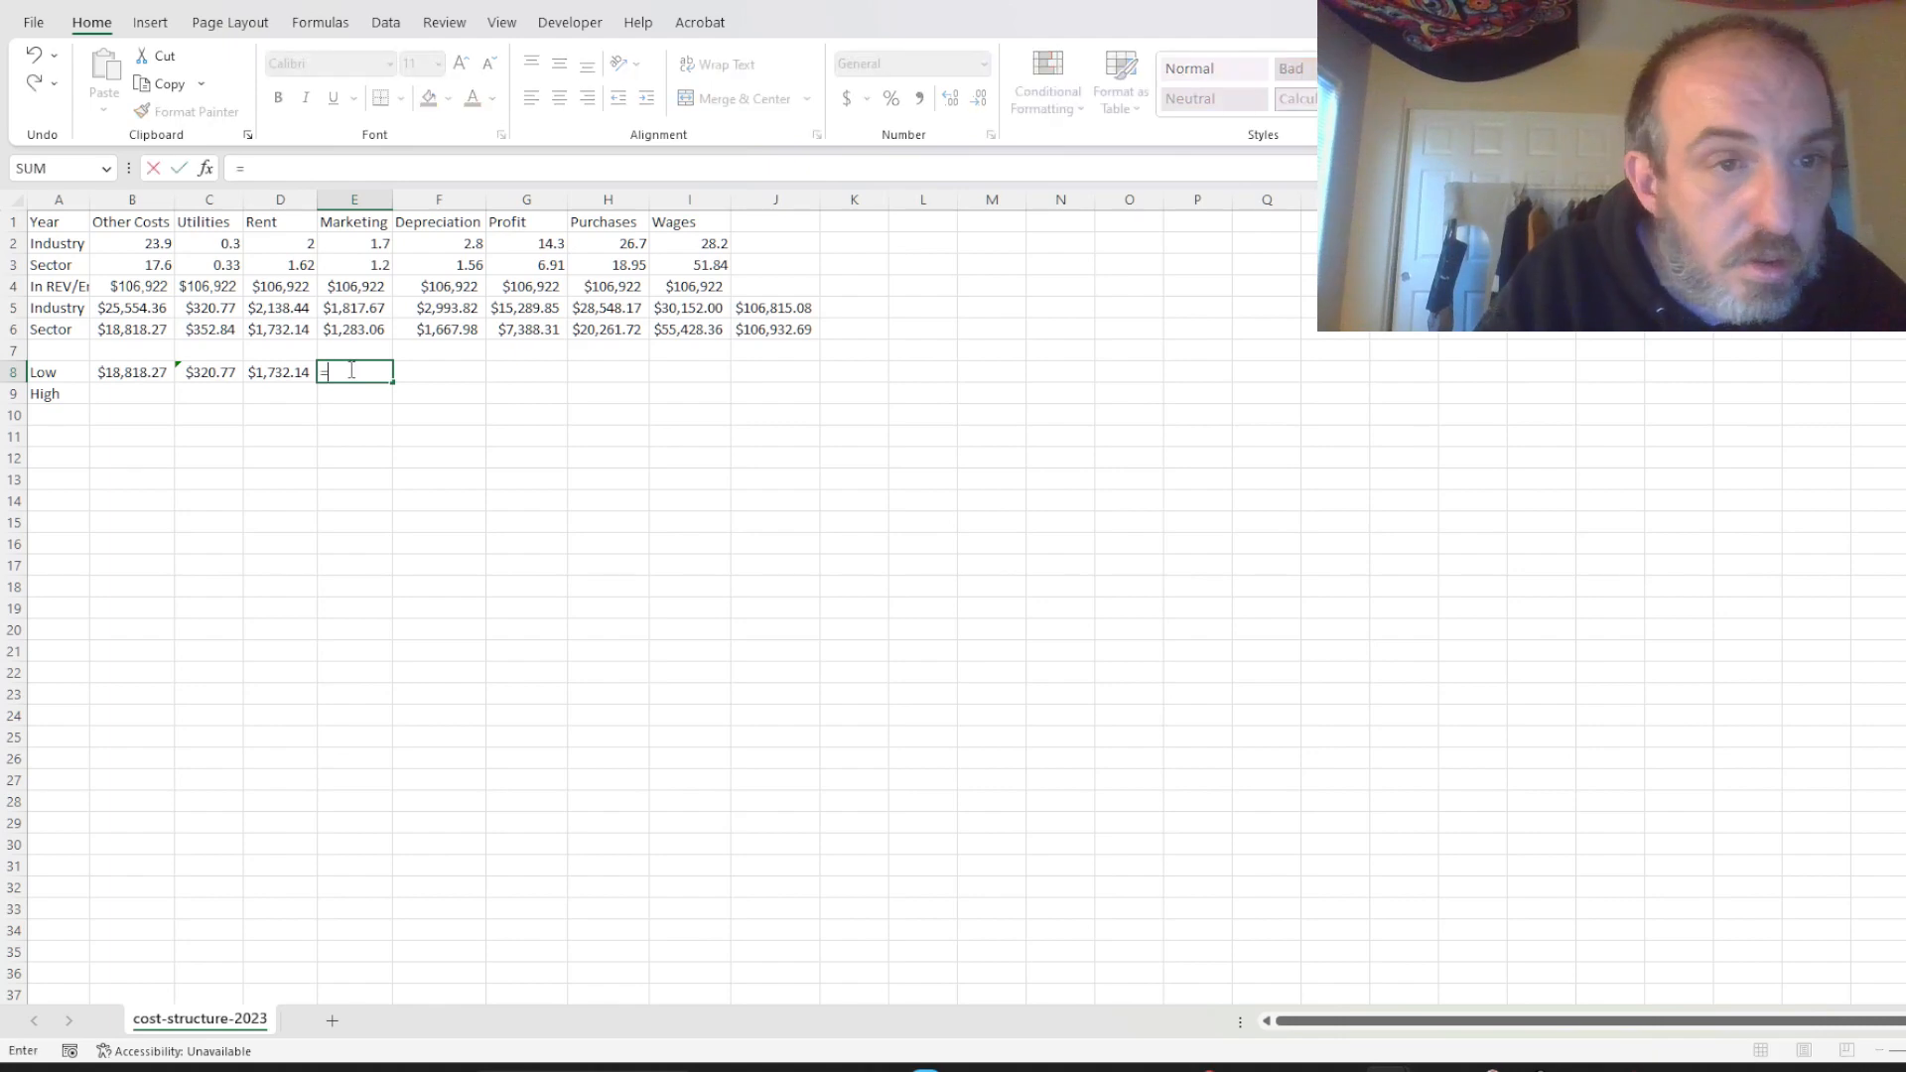
pyautogui.click(357, 331)
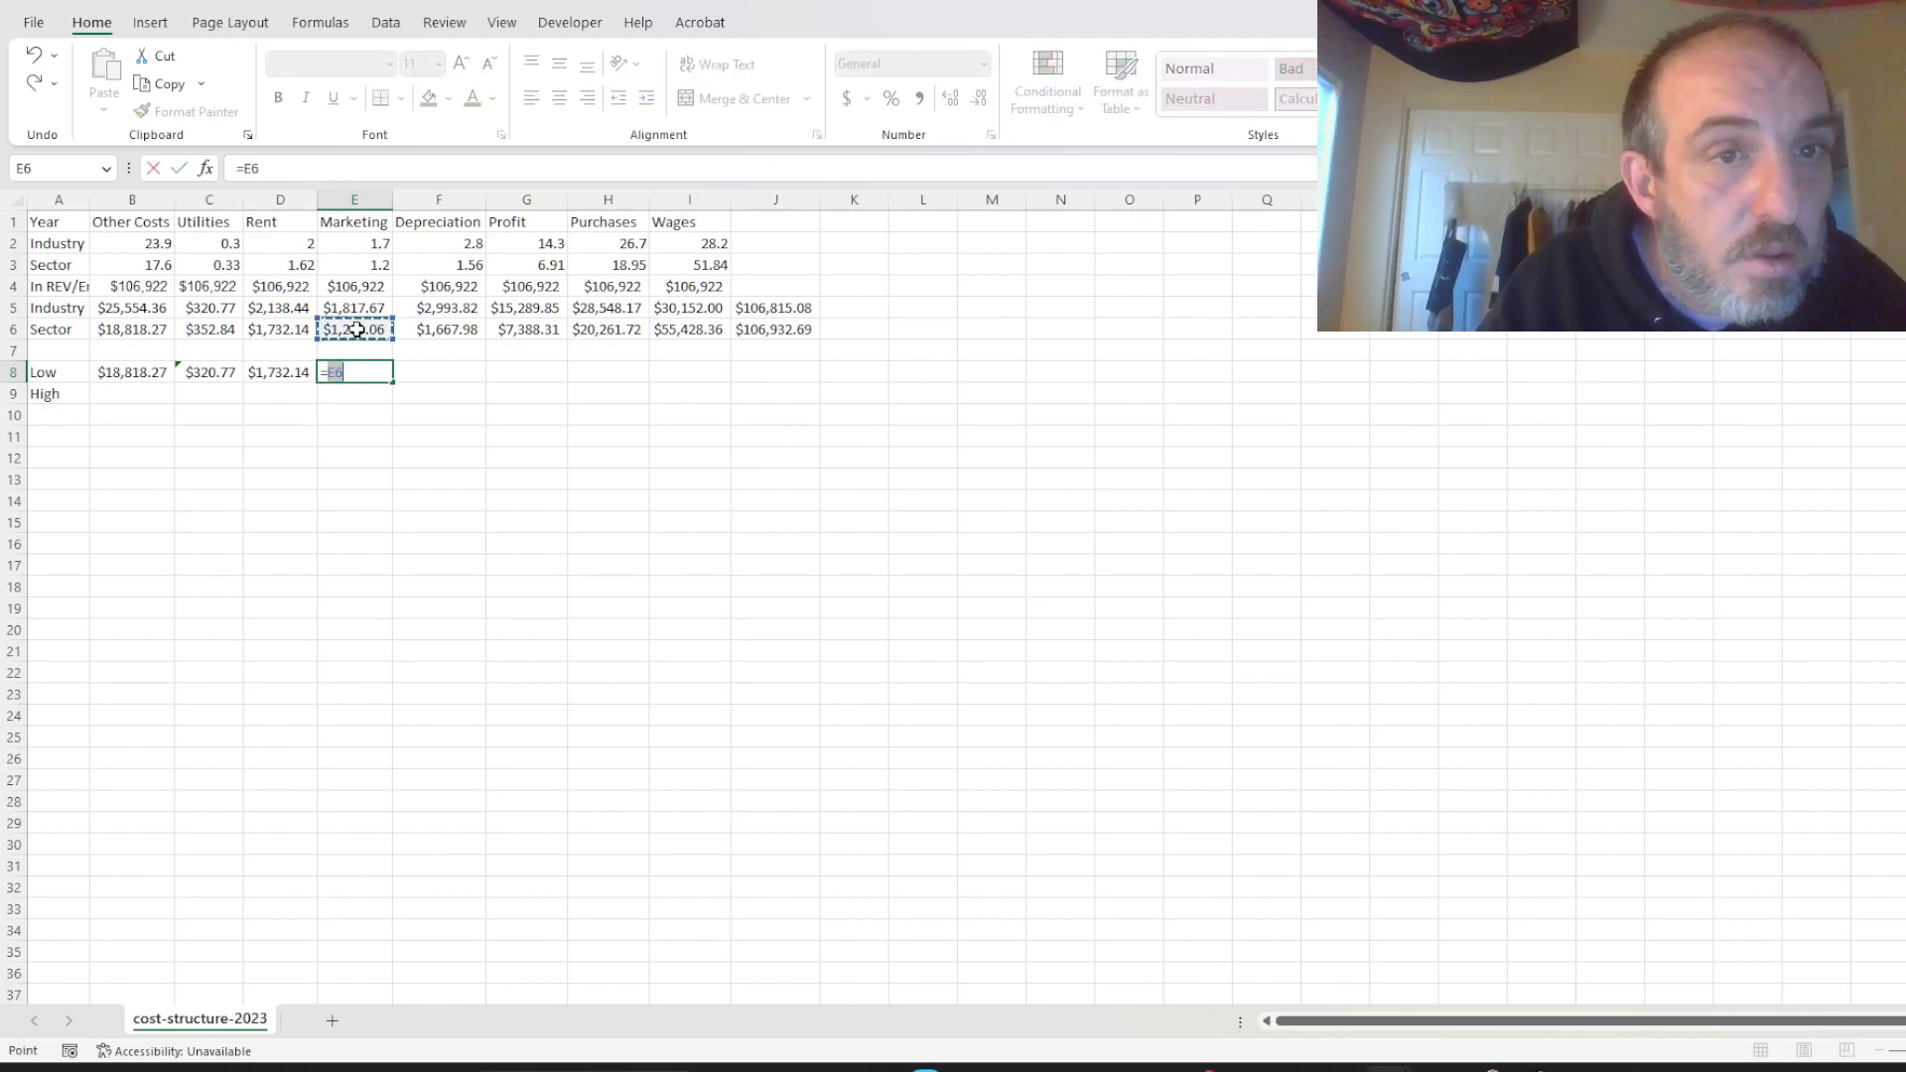
pyautogui.write('=')
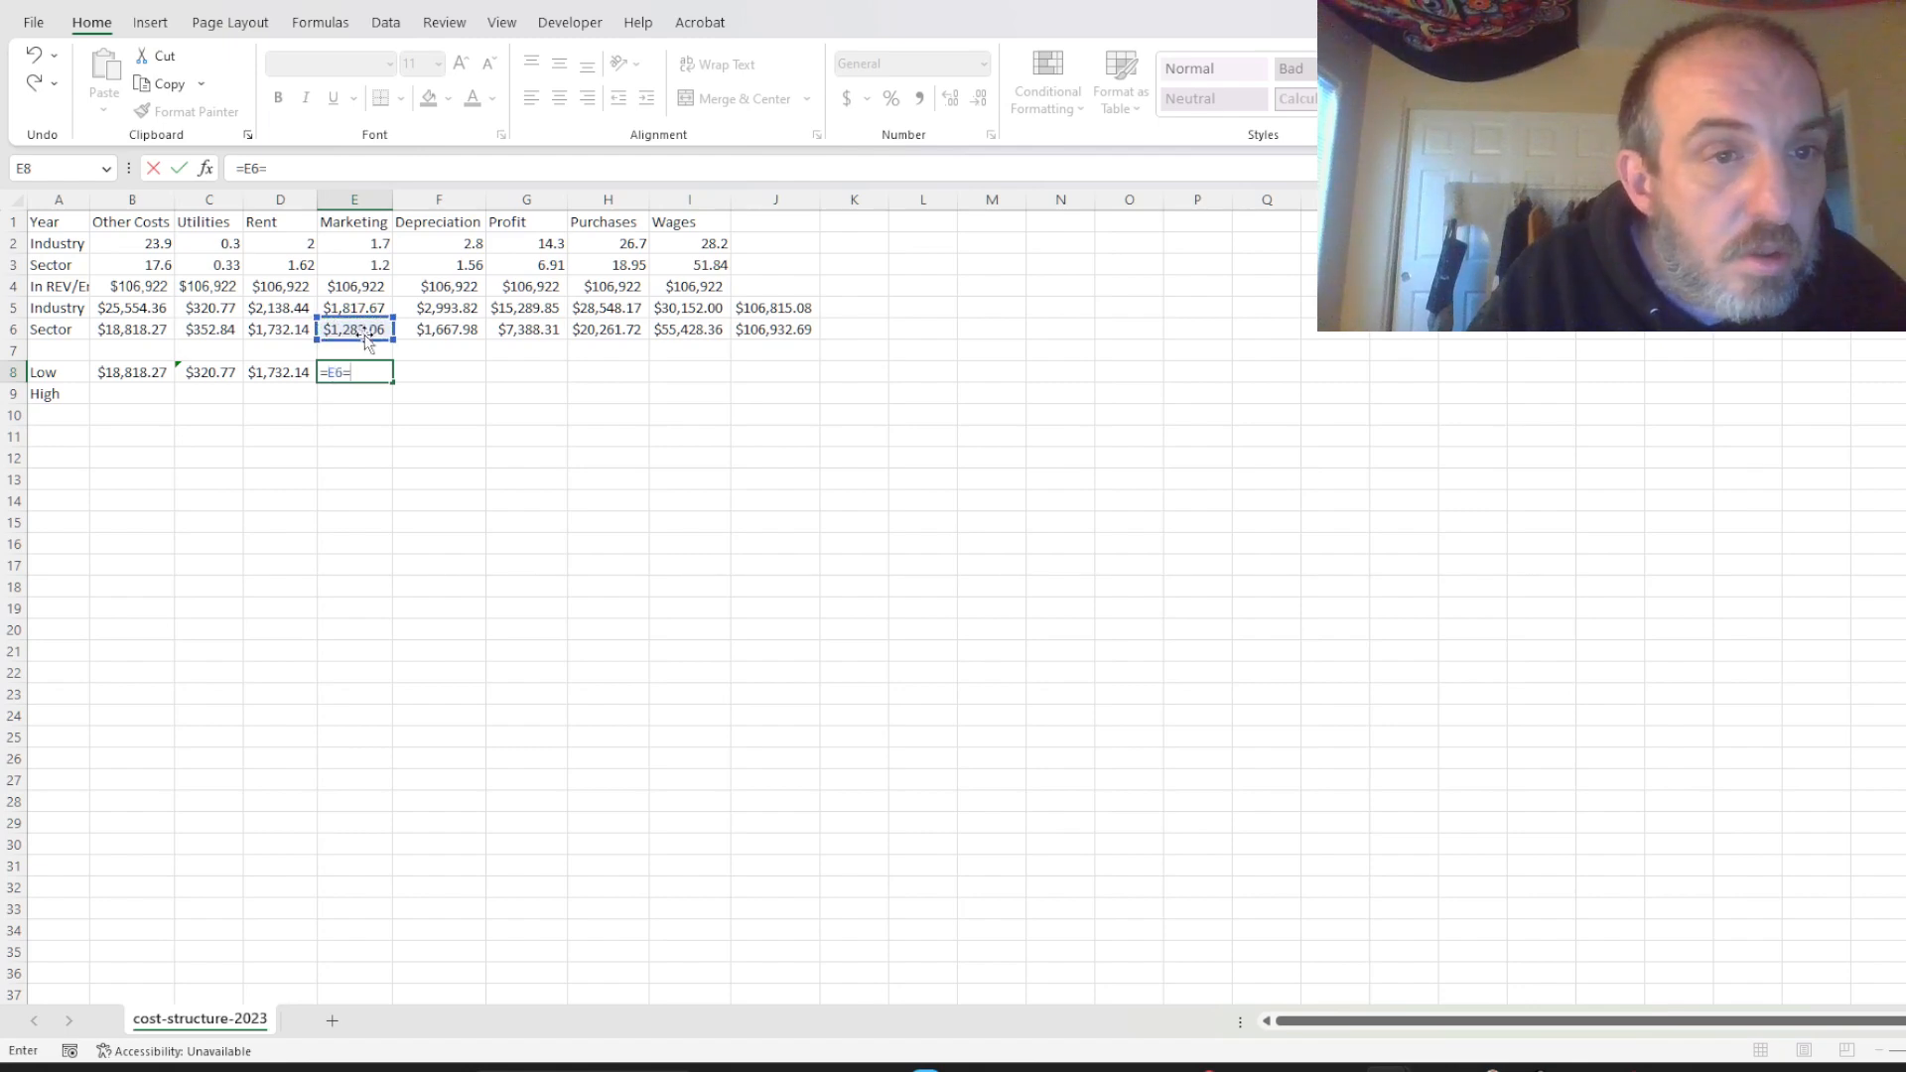
pyautogui.press('Tab')
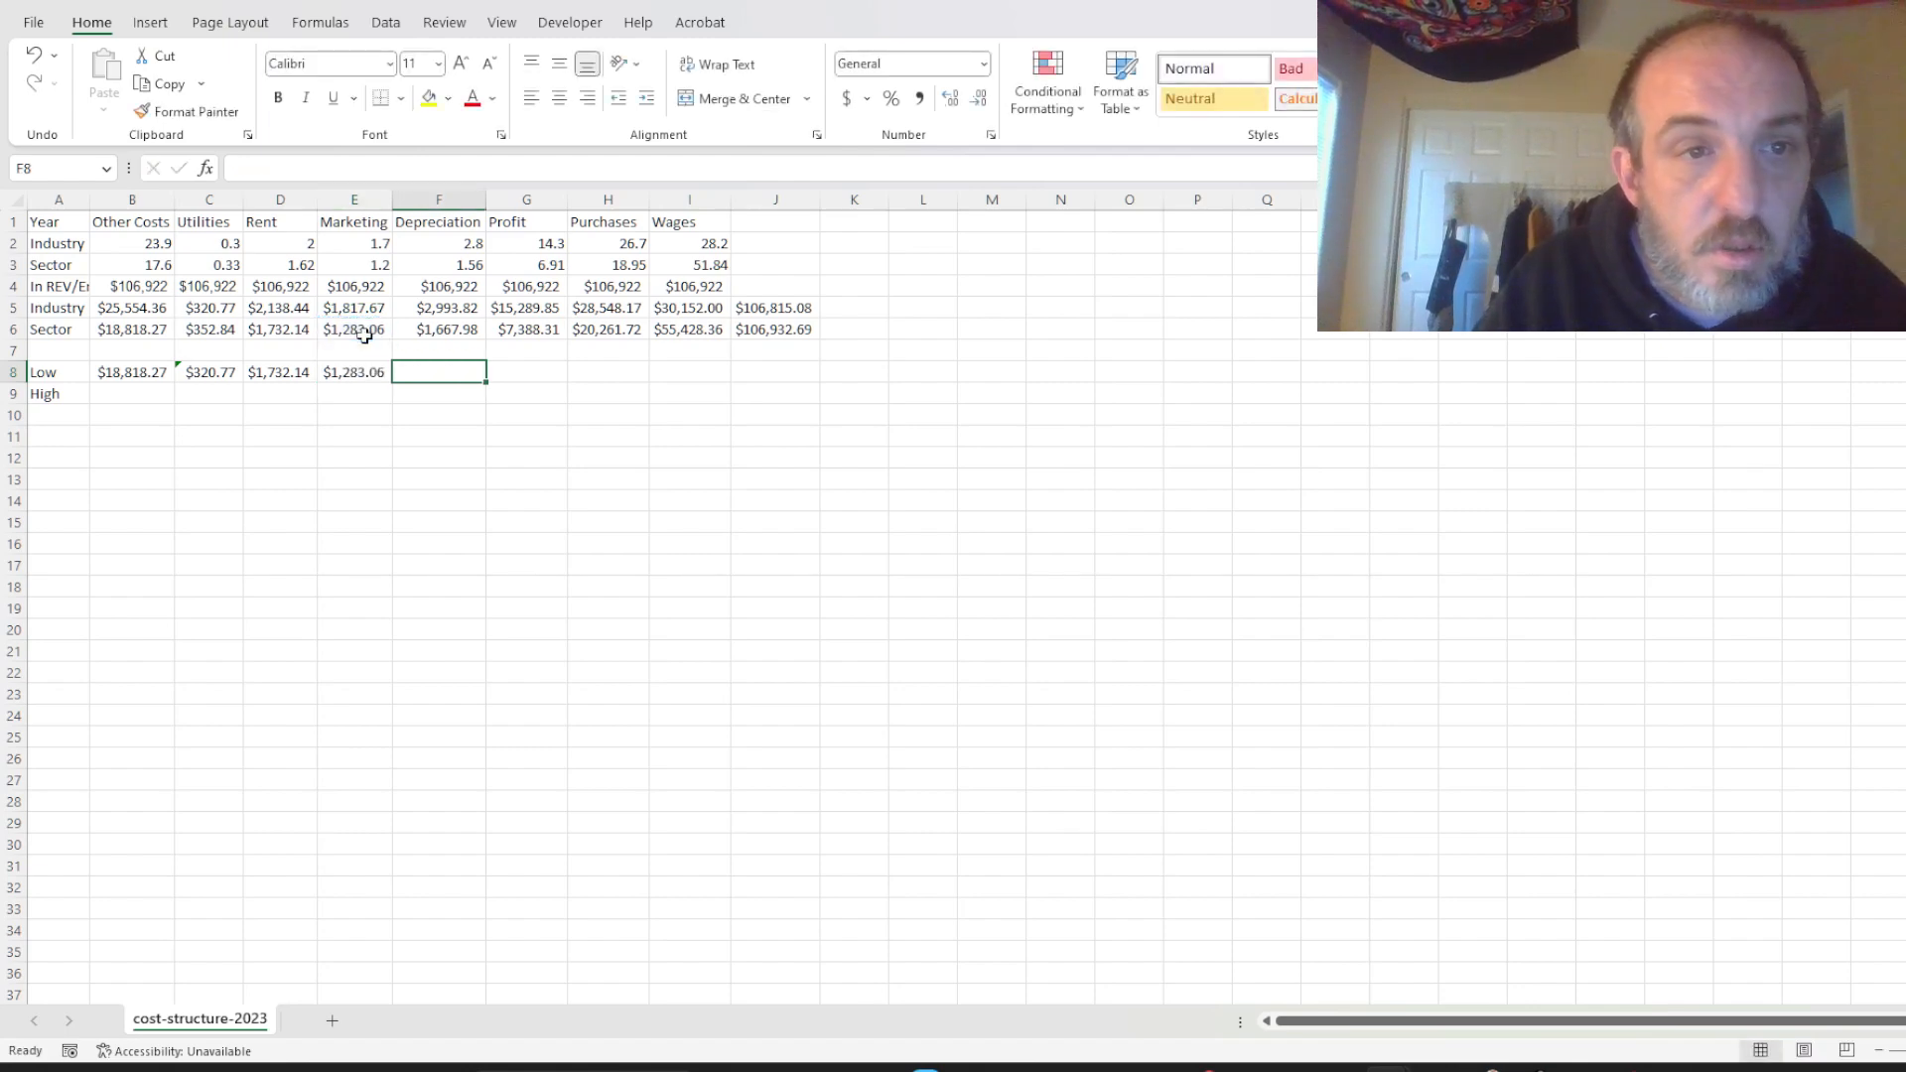
pyautogui.write('=')
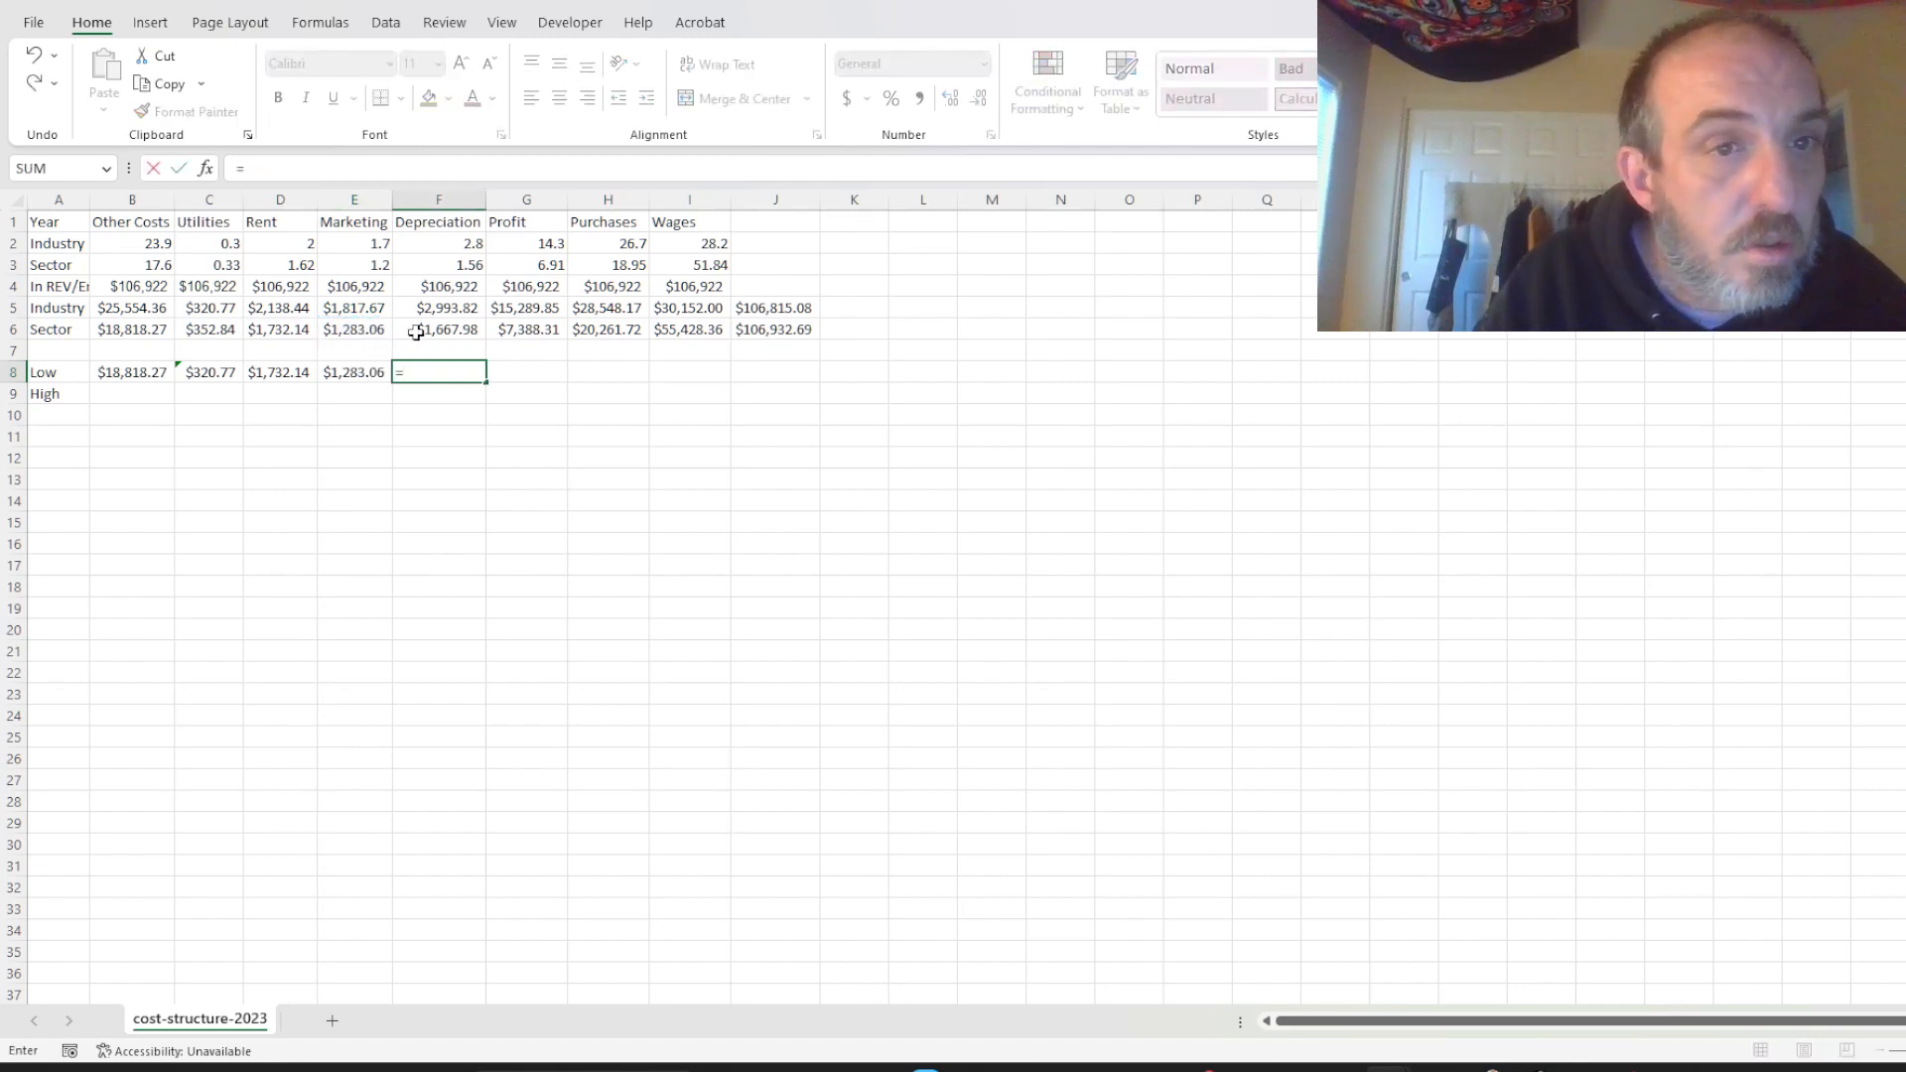
pyautogui.click(456, 334)
pyautogui.press('Tab')
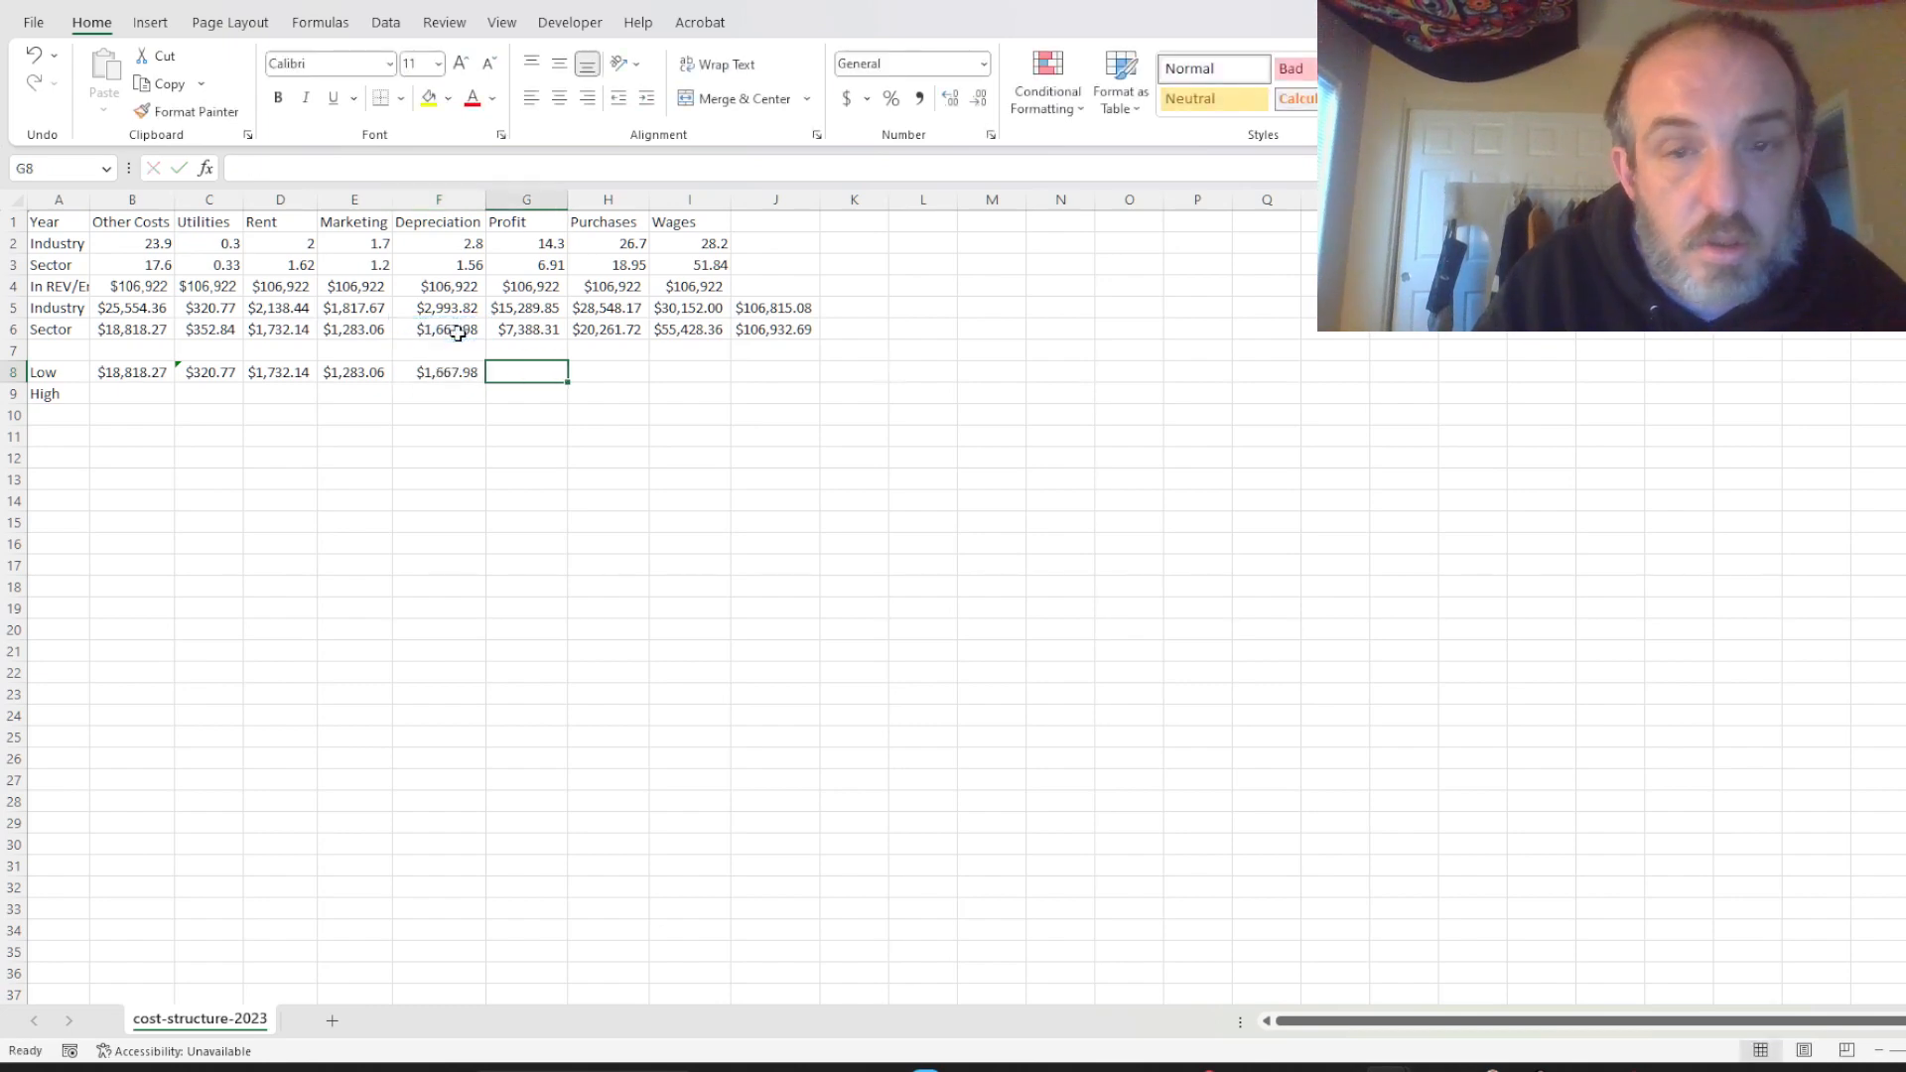
pyautogui.write('=')
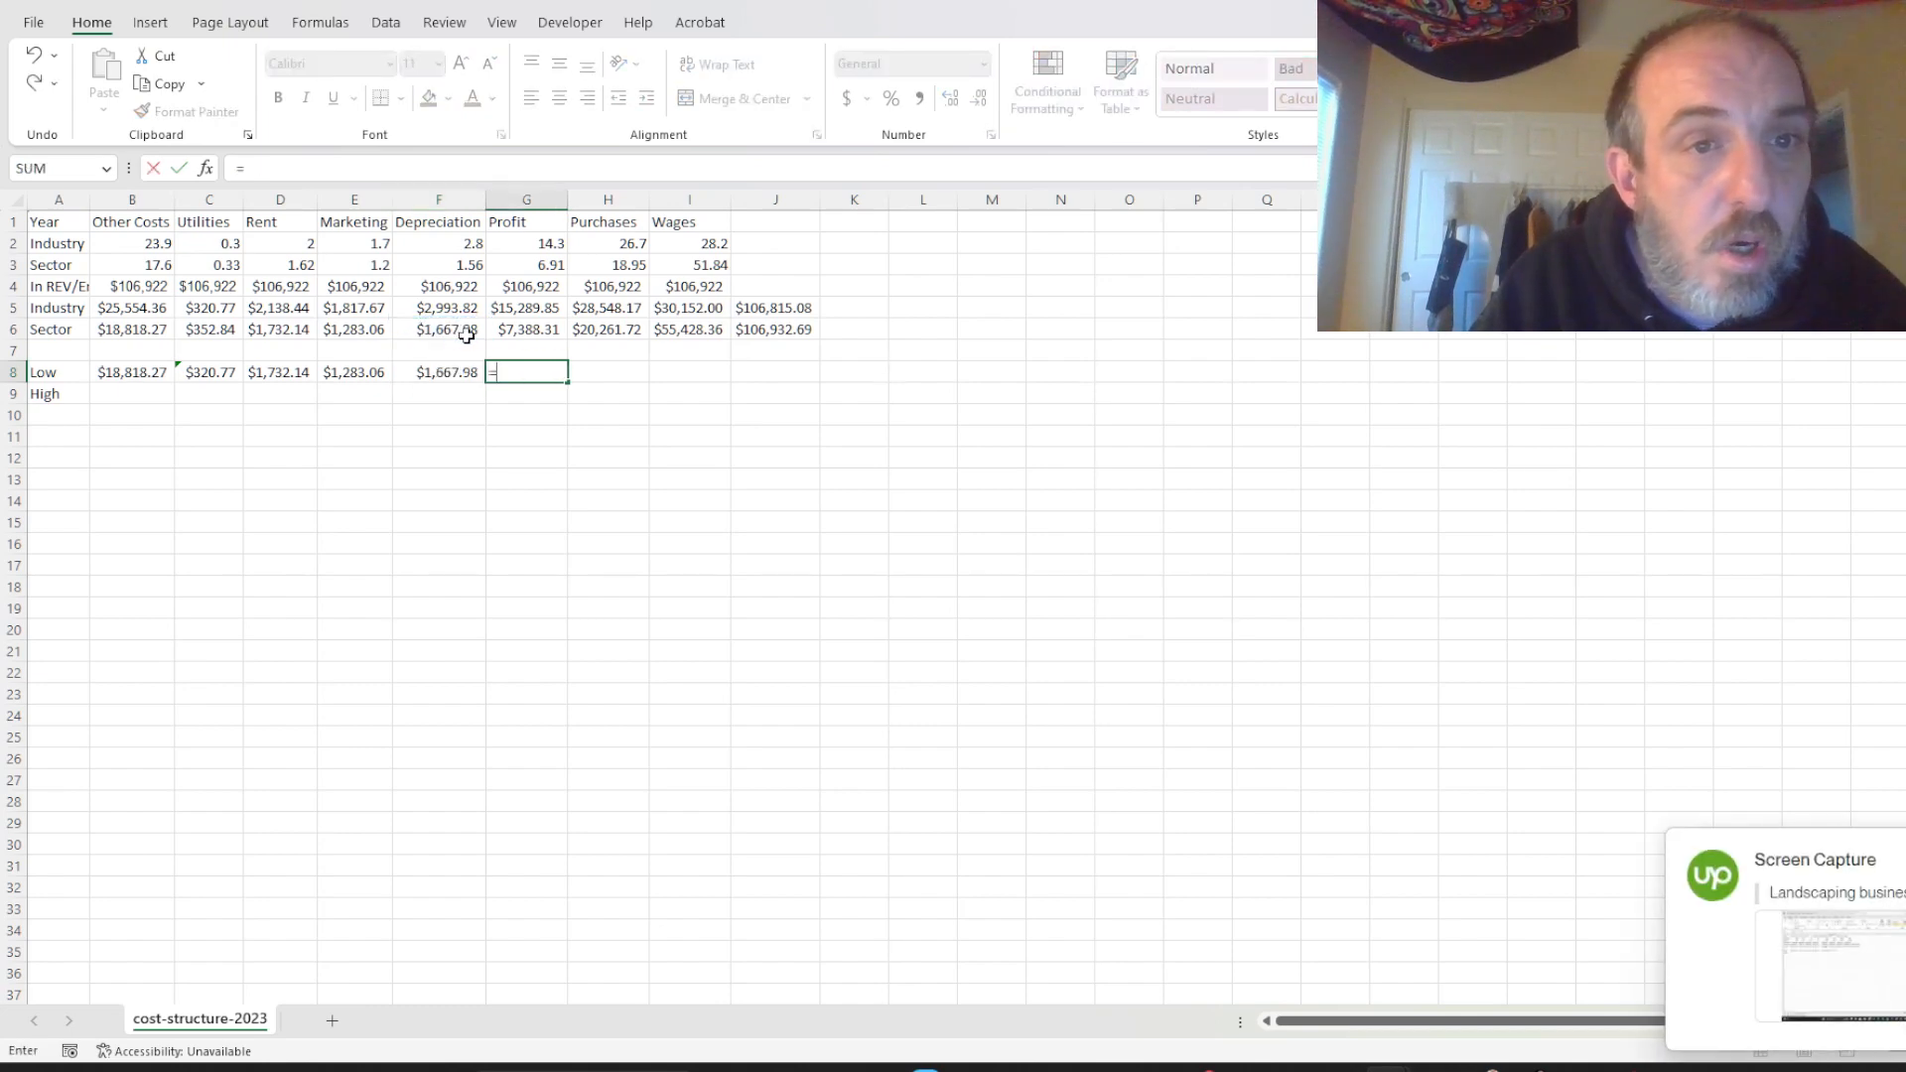
pyautogui.press('BackSpace')
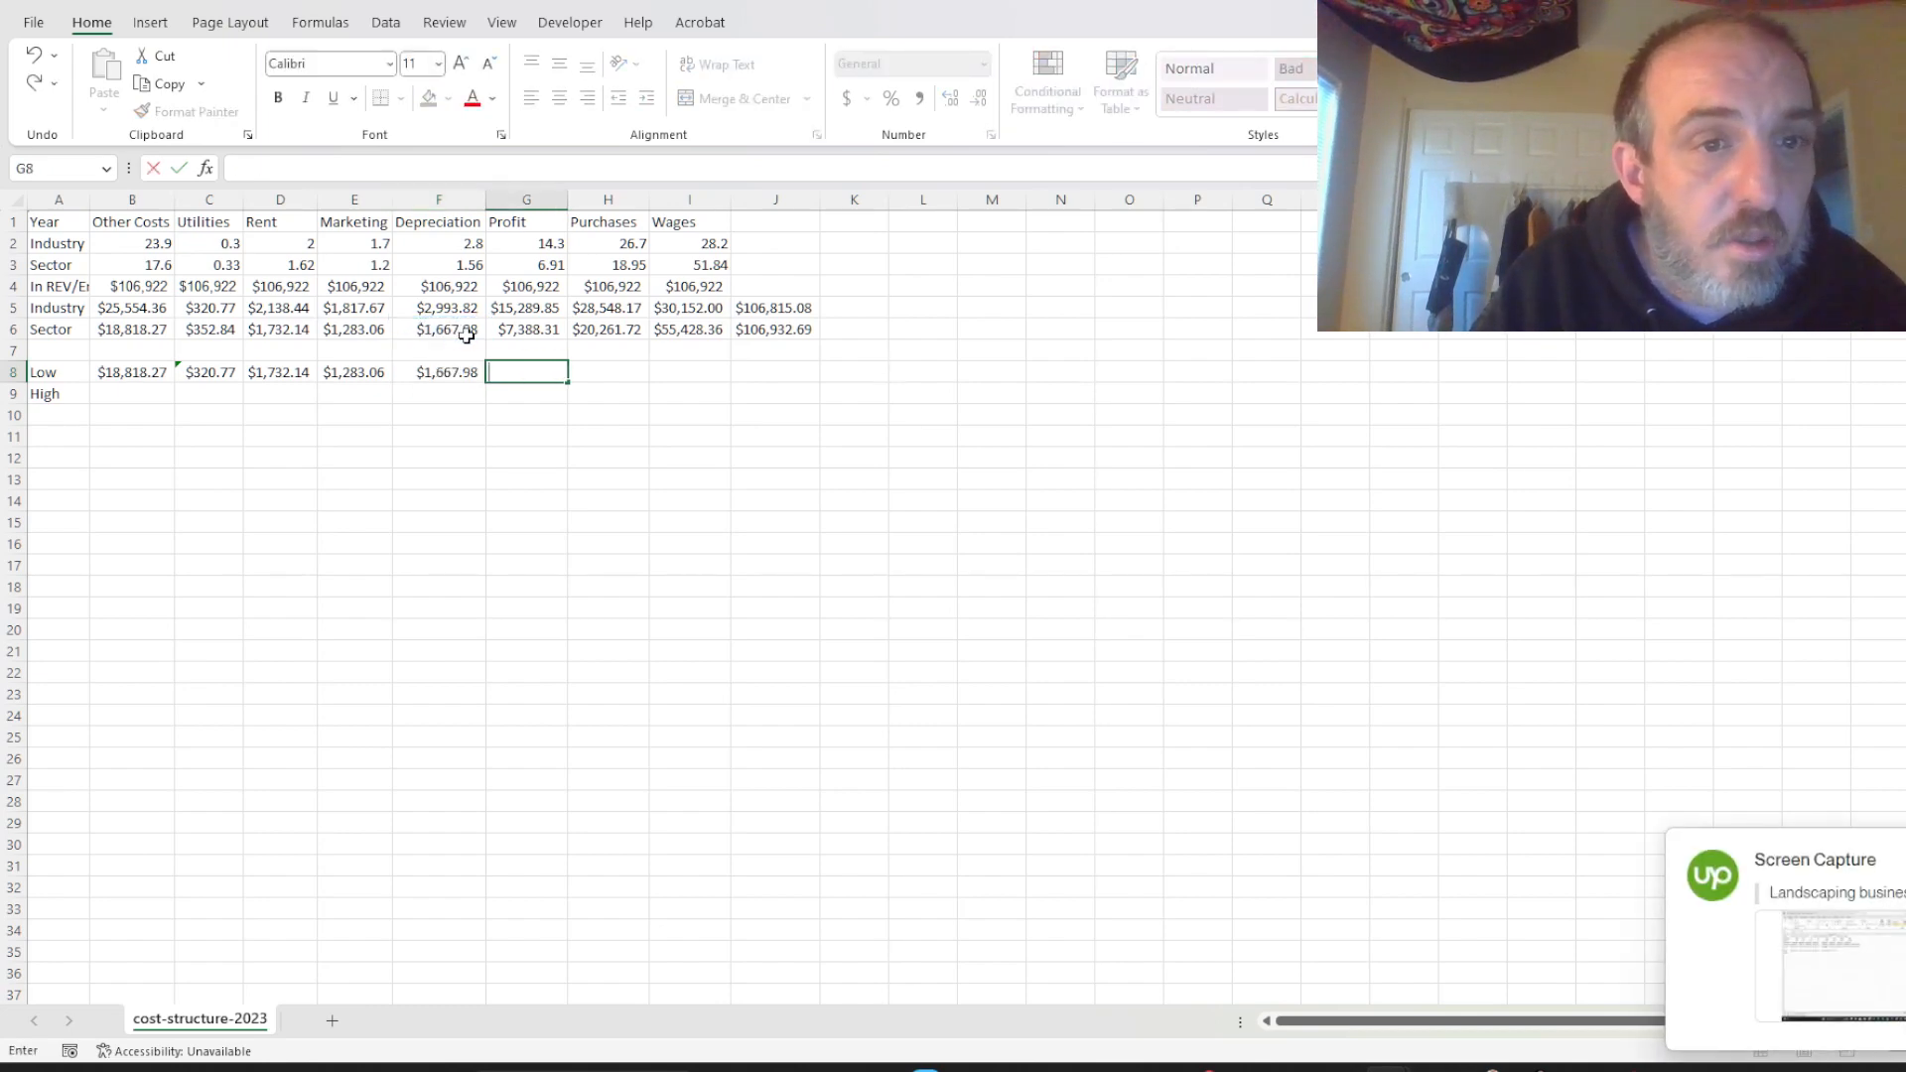
pyautogui.doubleClick(605, 330)
# Link the Low row's Purchases in H8 to the sector amount (=H6) and its Wages in I8 to the industry amount (=I5).
pyautogui.click(609, 373)
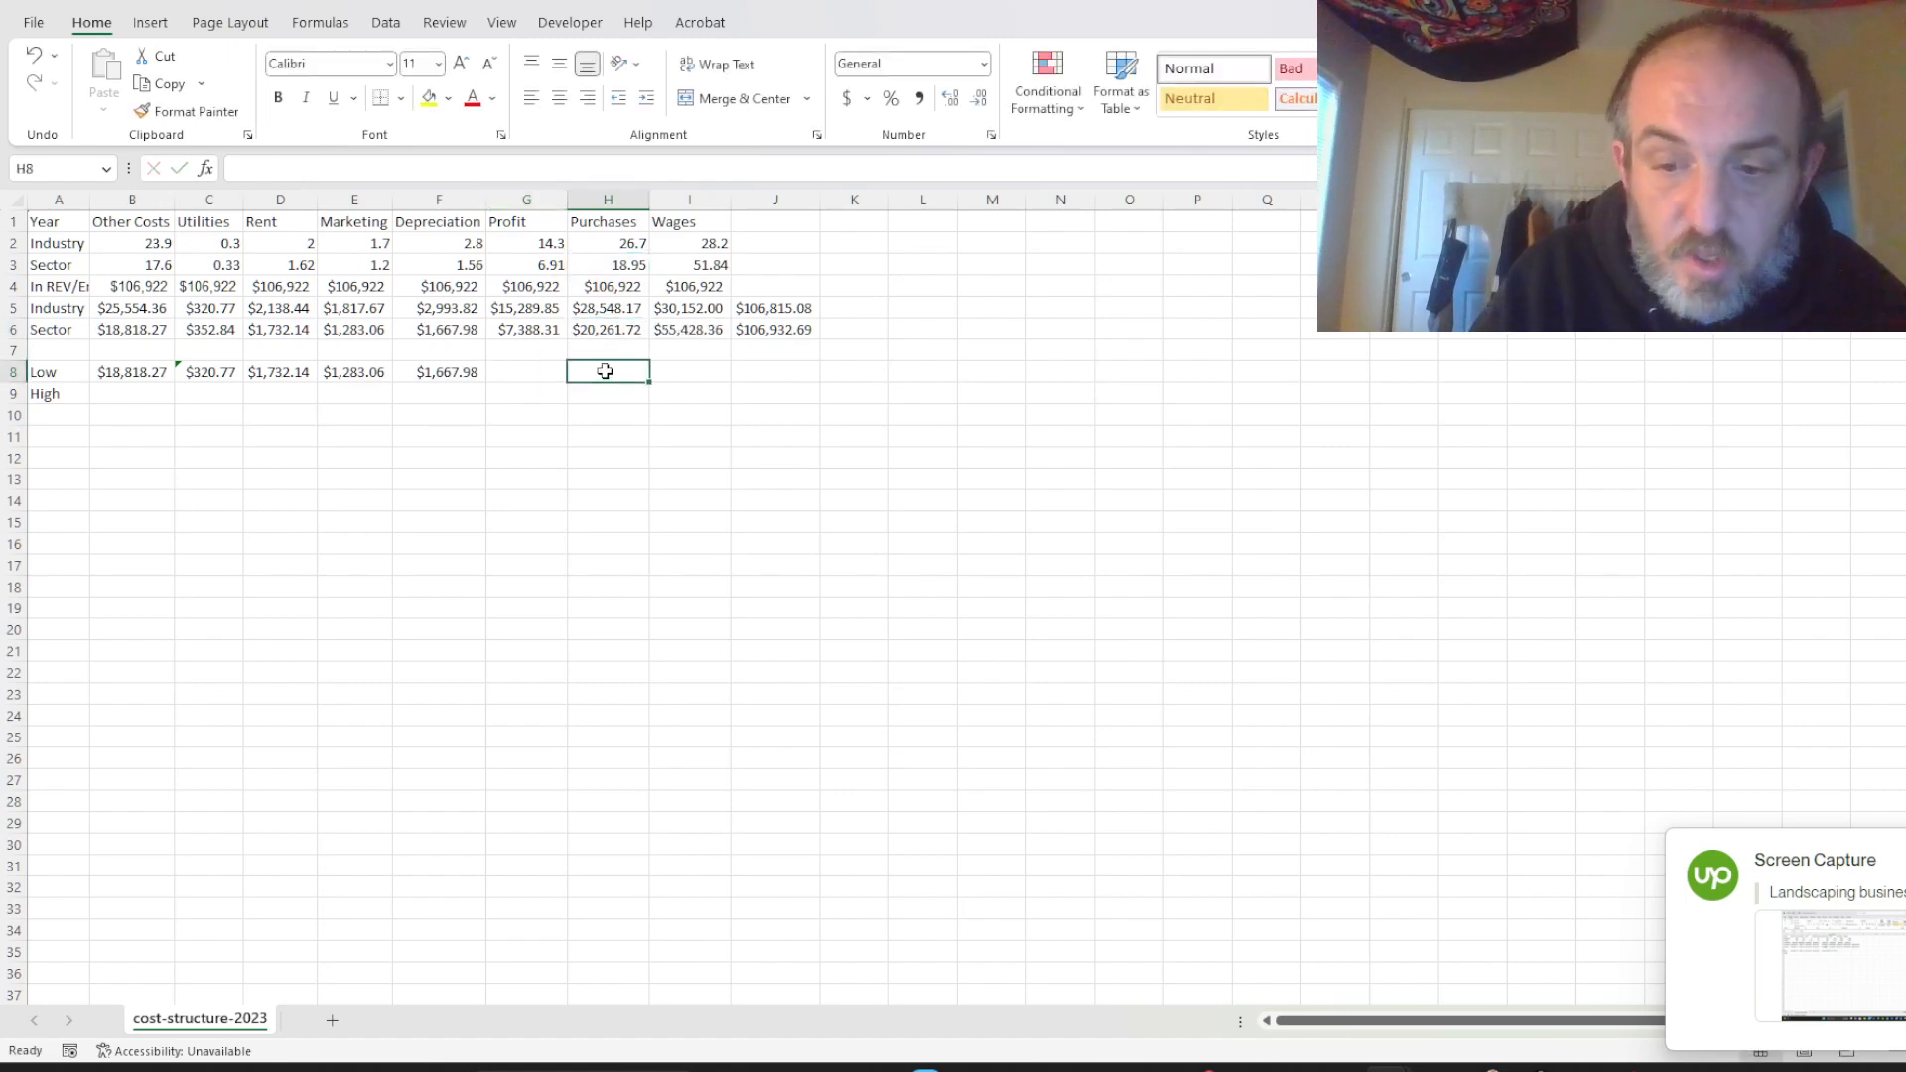
pyautogui.write('=')
pyautogui.click(593, 325)
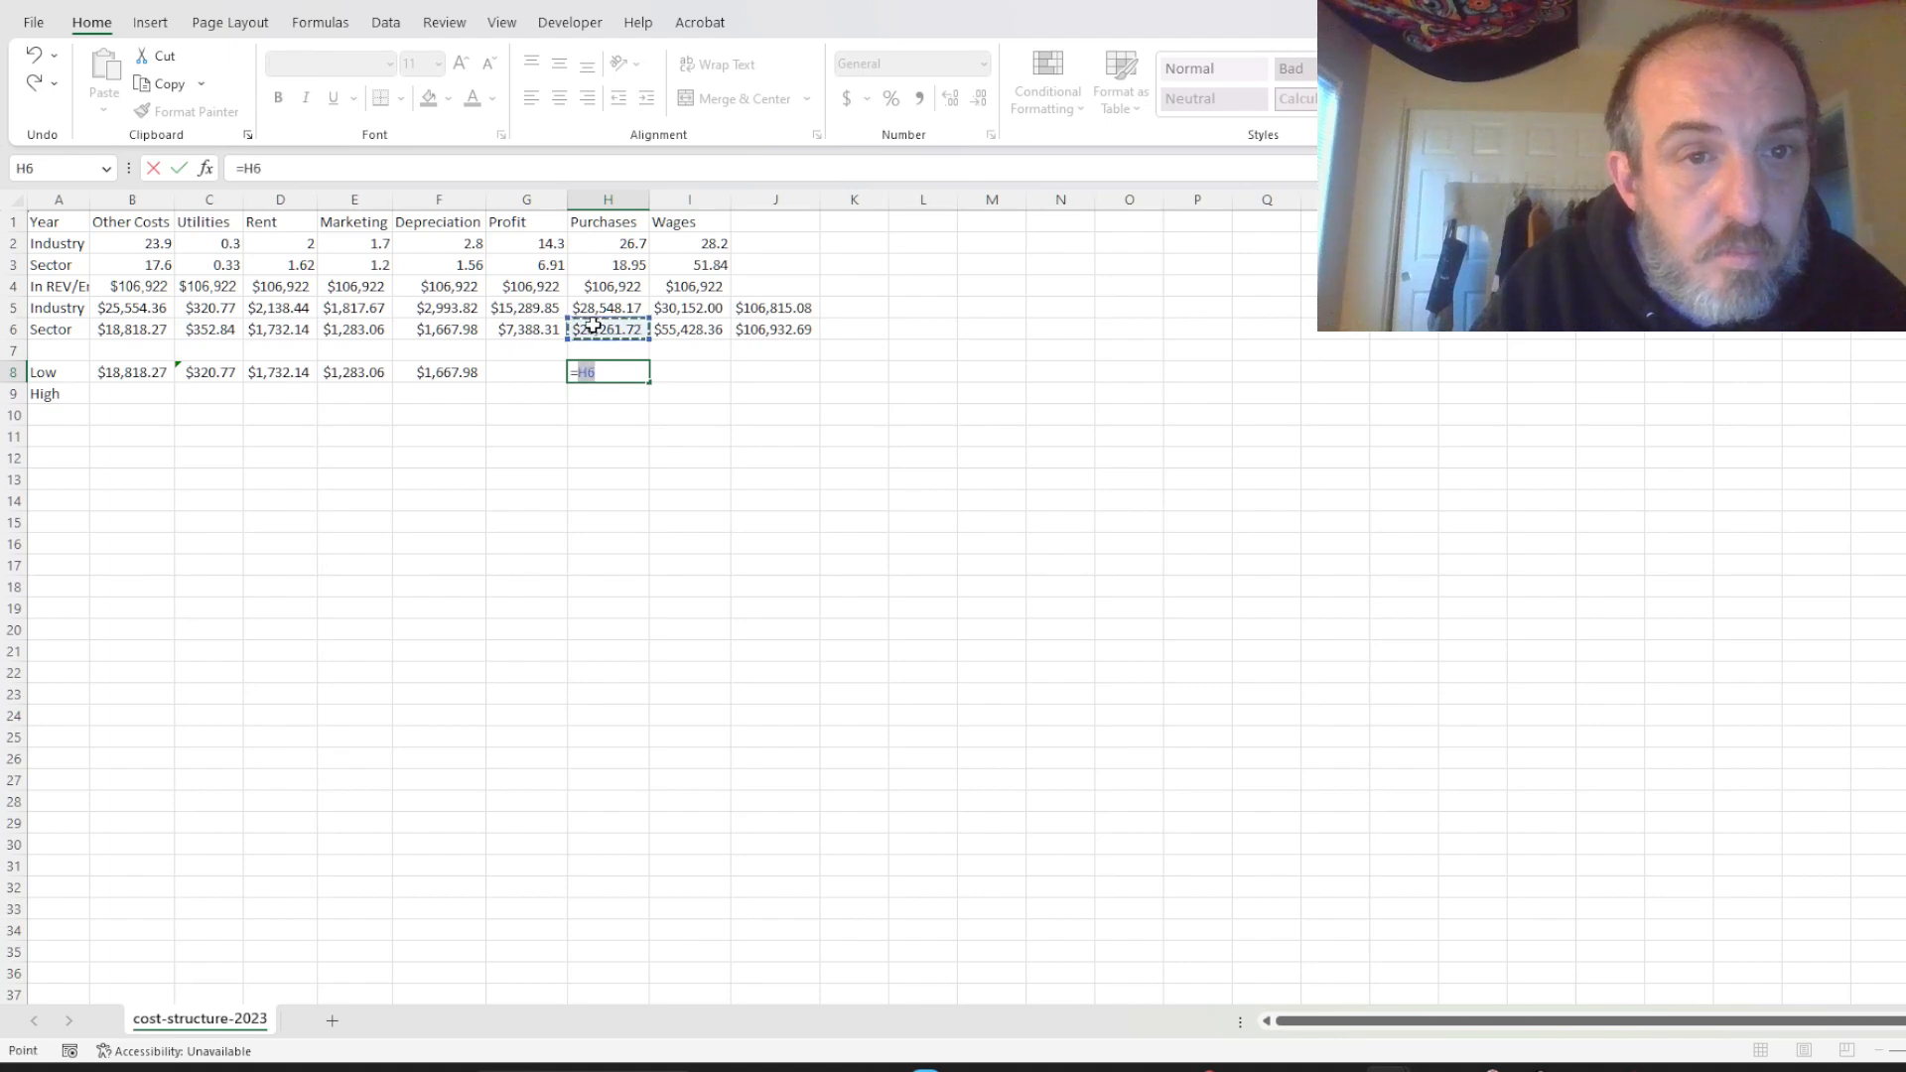
pyautogui.press('Tab')
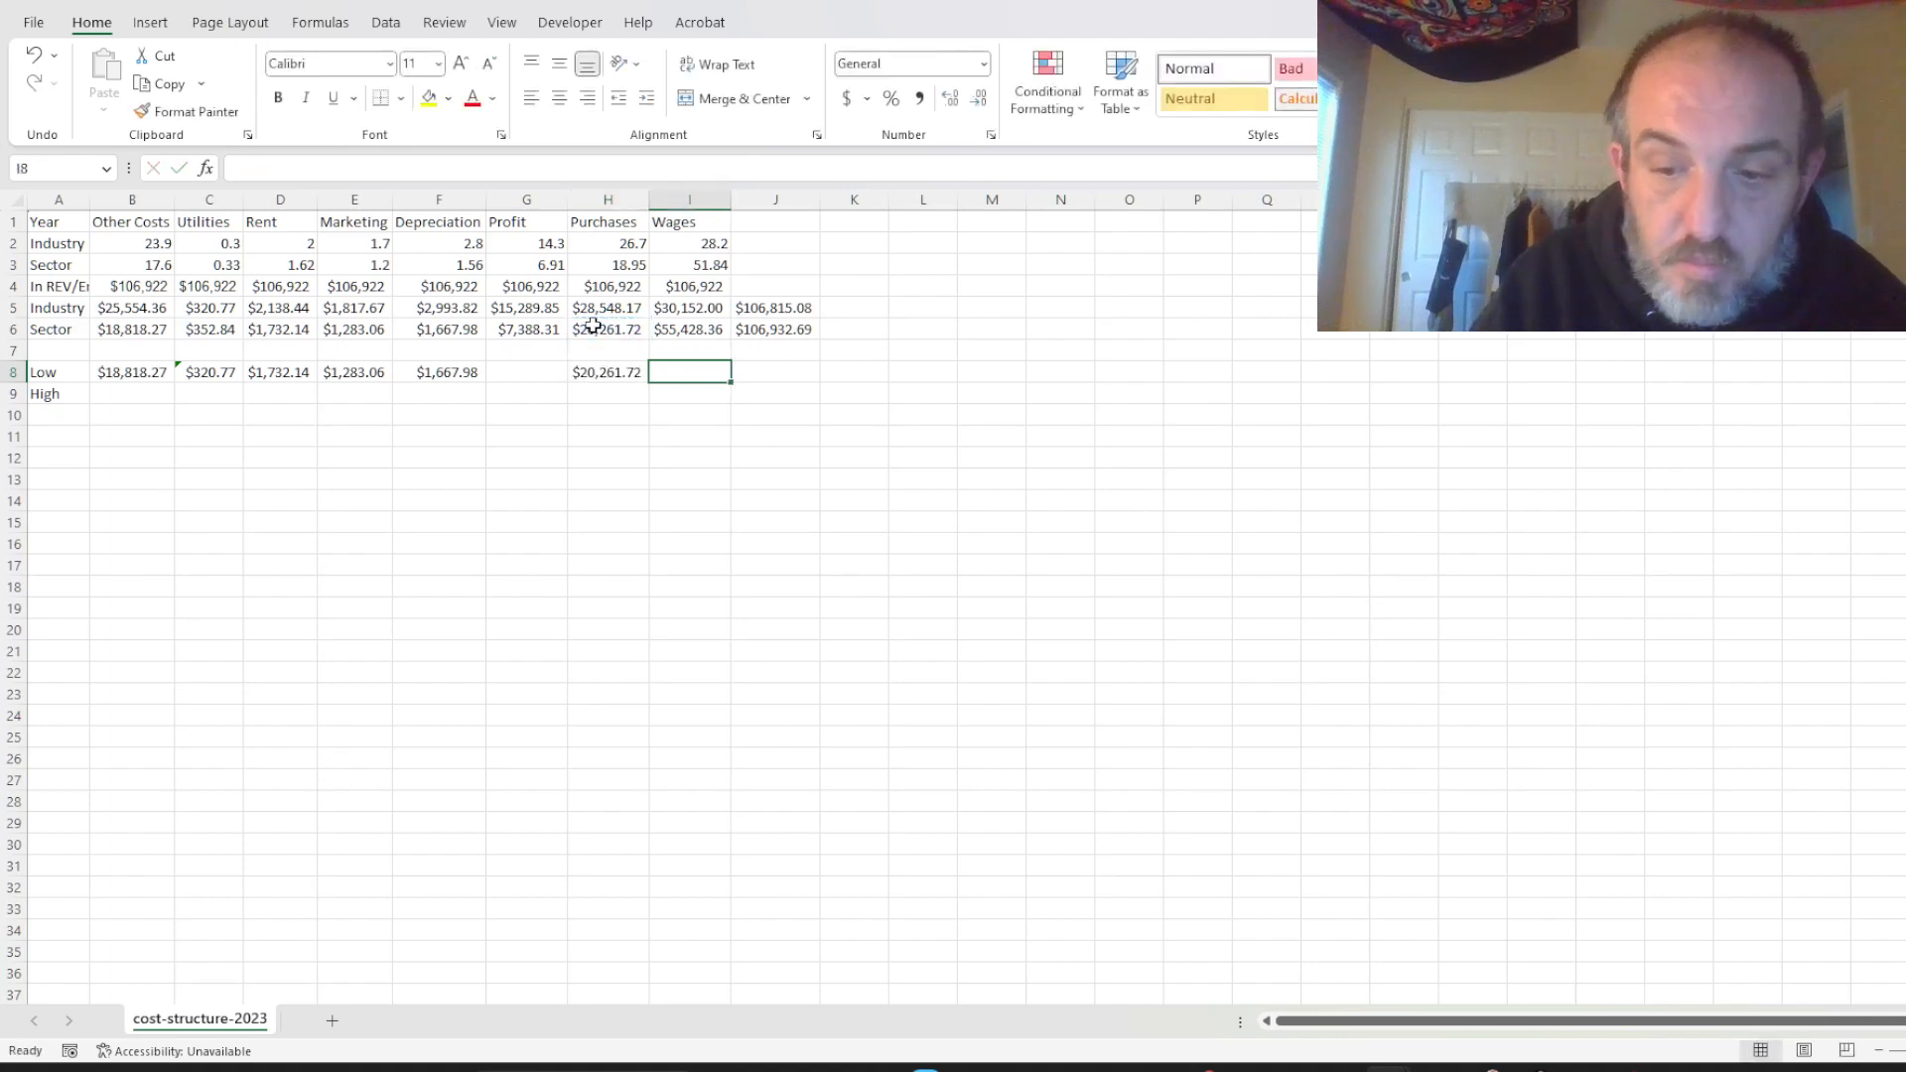
pyautogui.write('=')
pyautogui.click(694, 313)
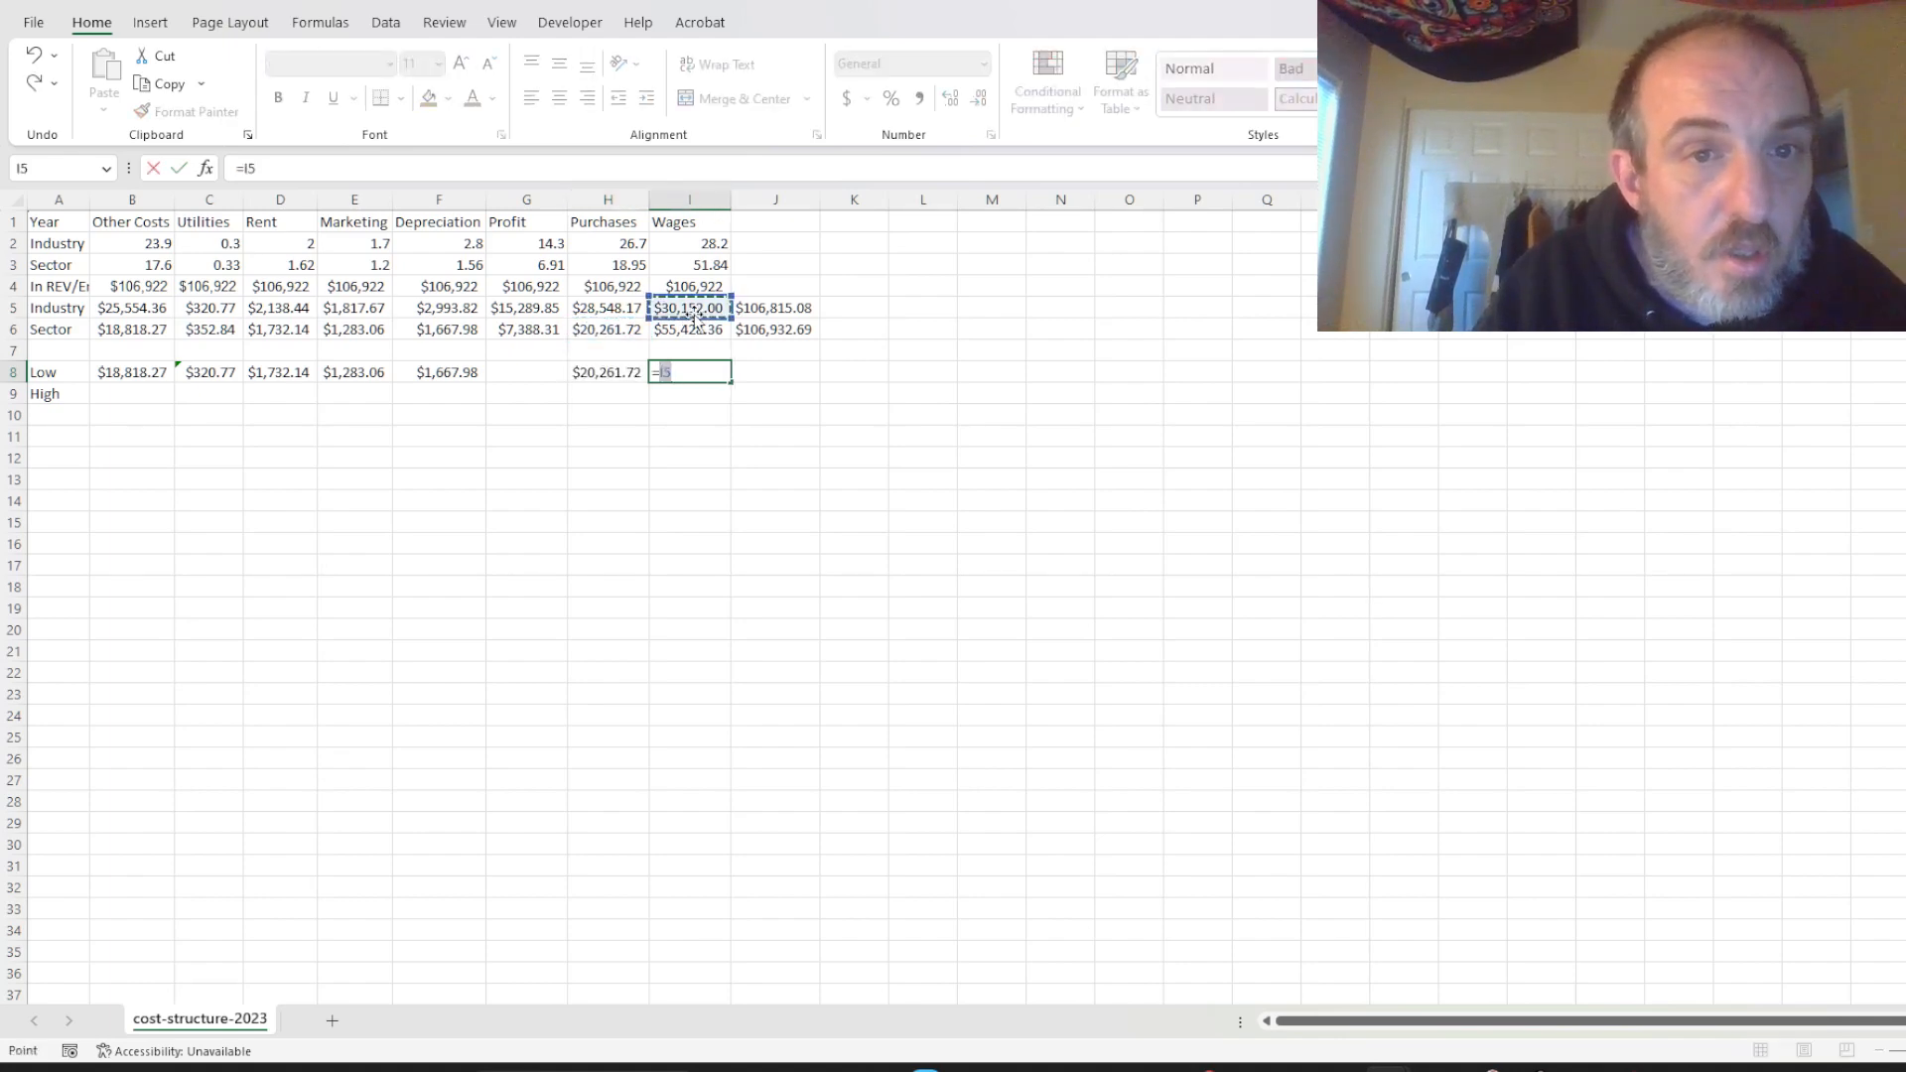
pyautogui.press('Return')
# Total the Low row's costs without Profit in J8 using the formula =SUM(H8:I8,F8,E8,D8,C8,B8).
pyautogui.click(752, 377)
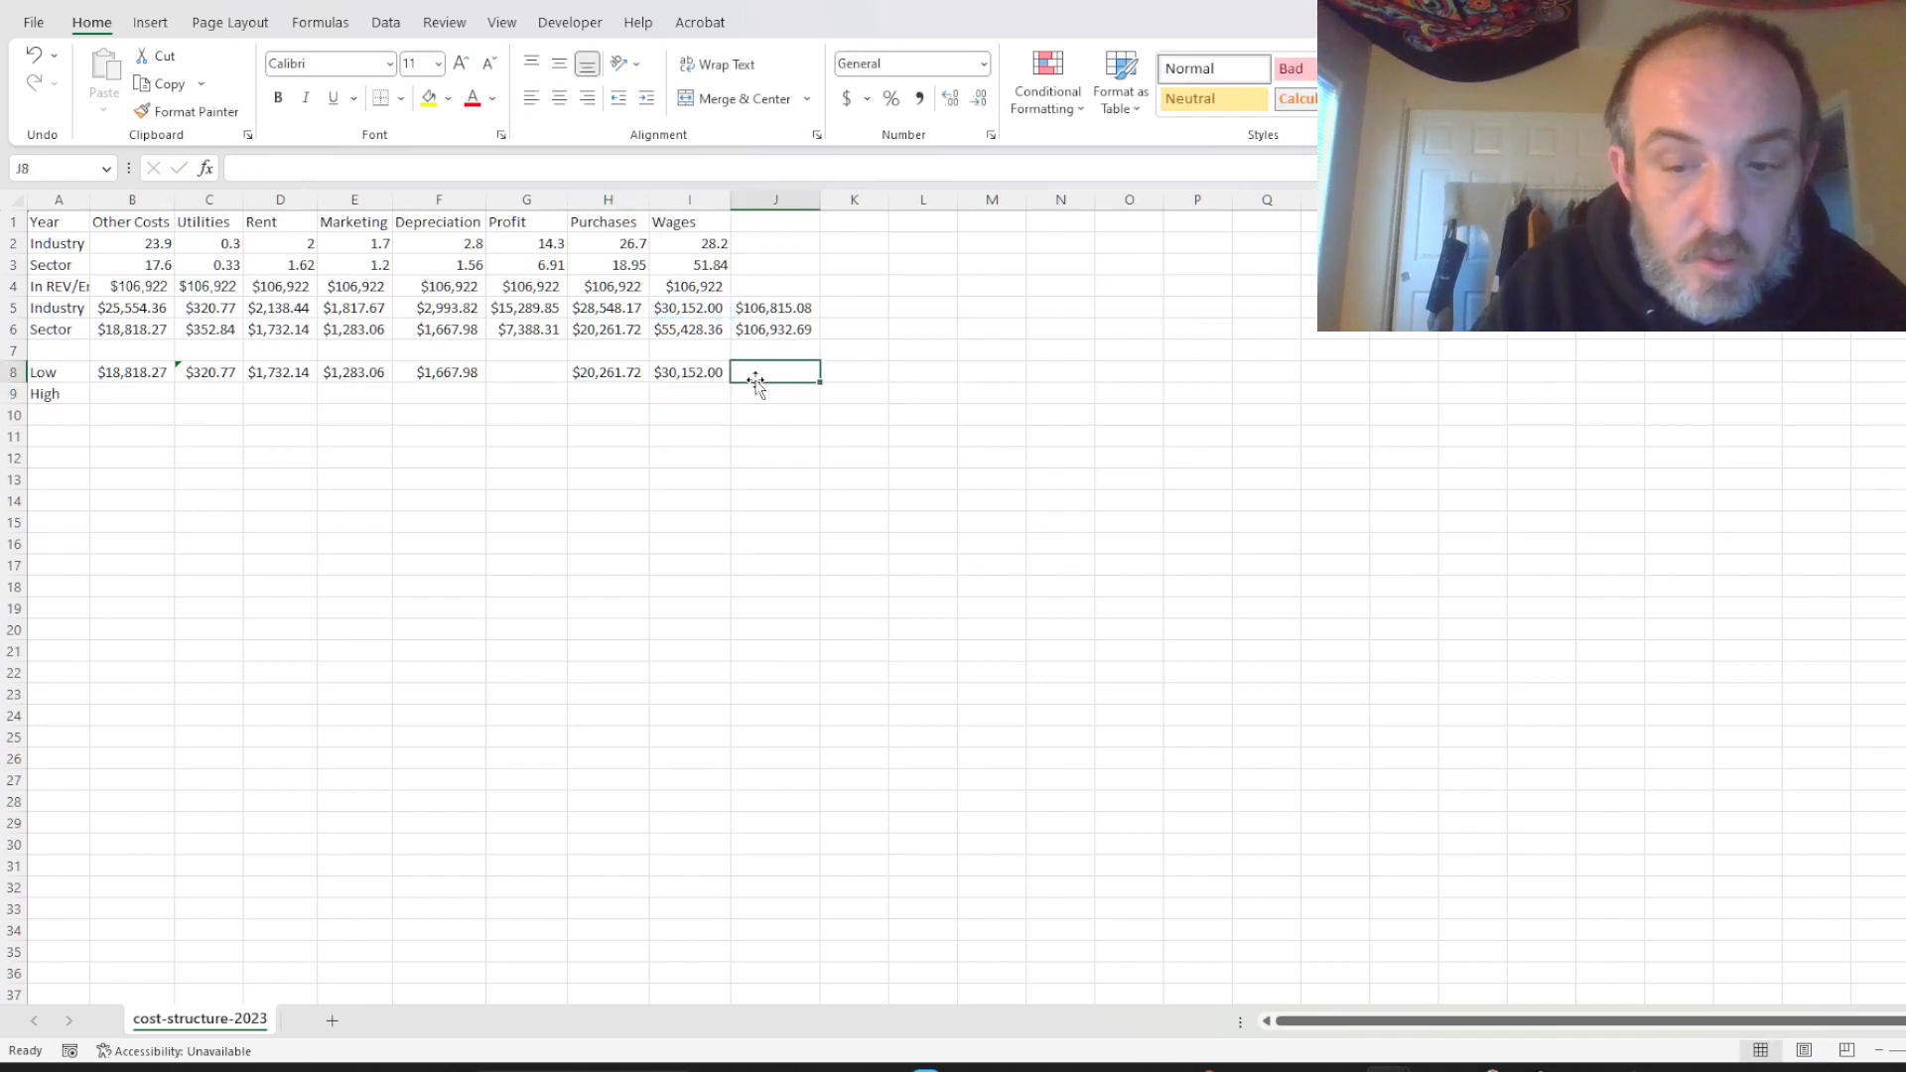
pyautogui.write('=Sum')
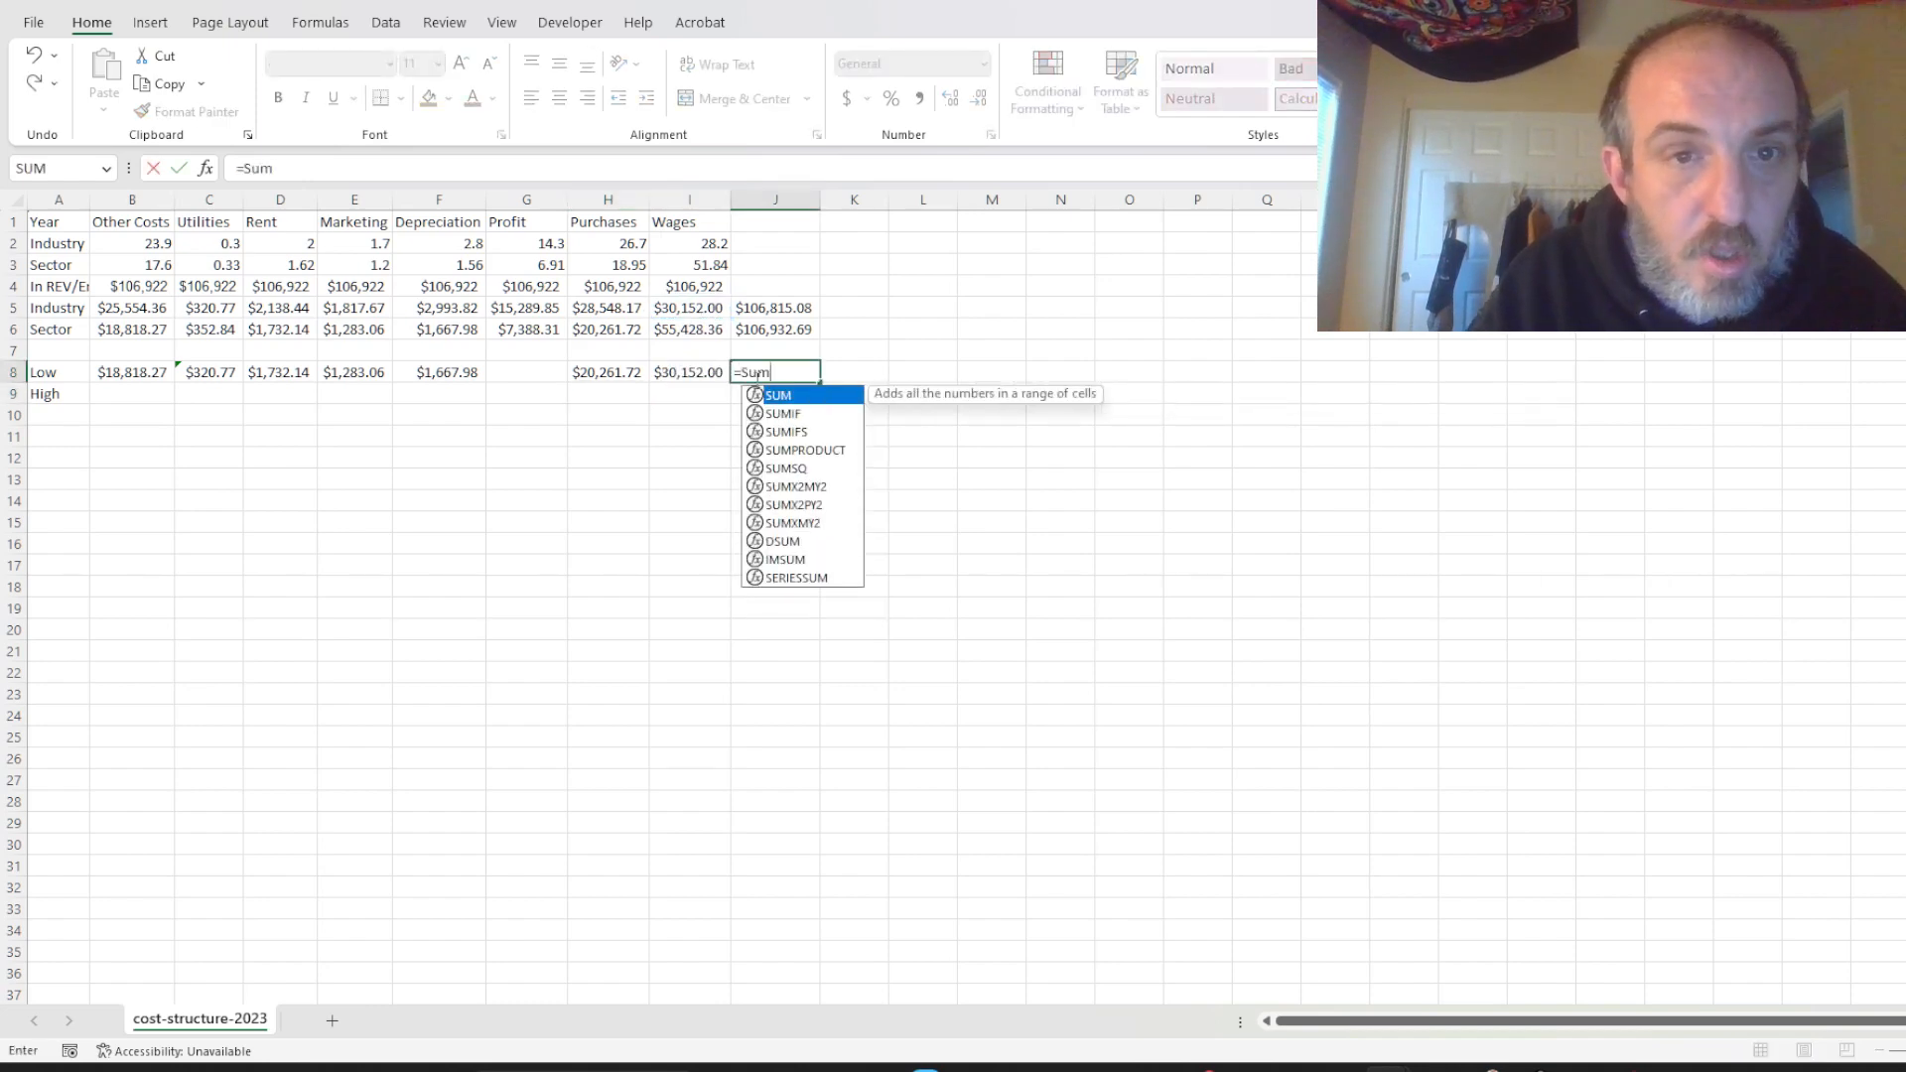
pyautogui.doubleClick(789, 395)
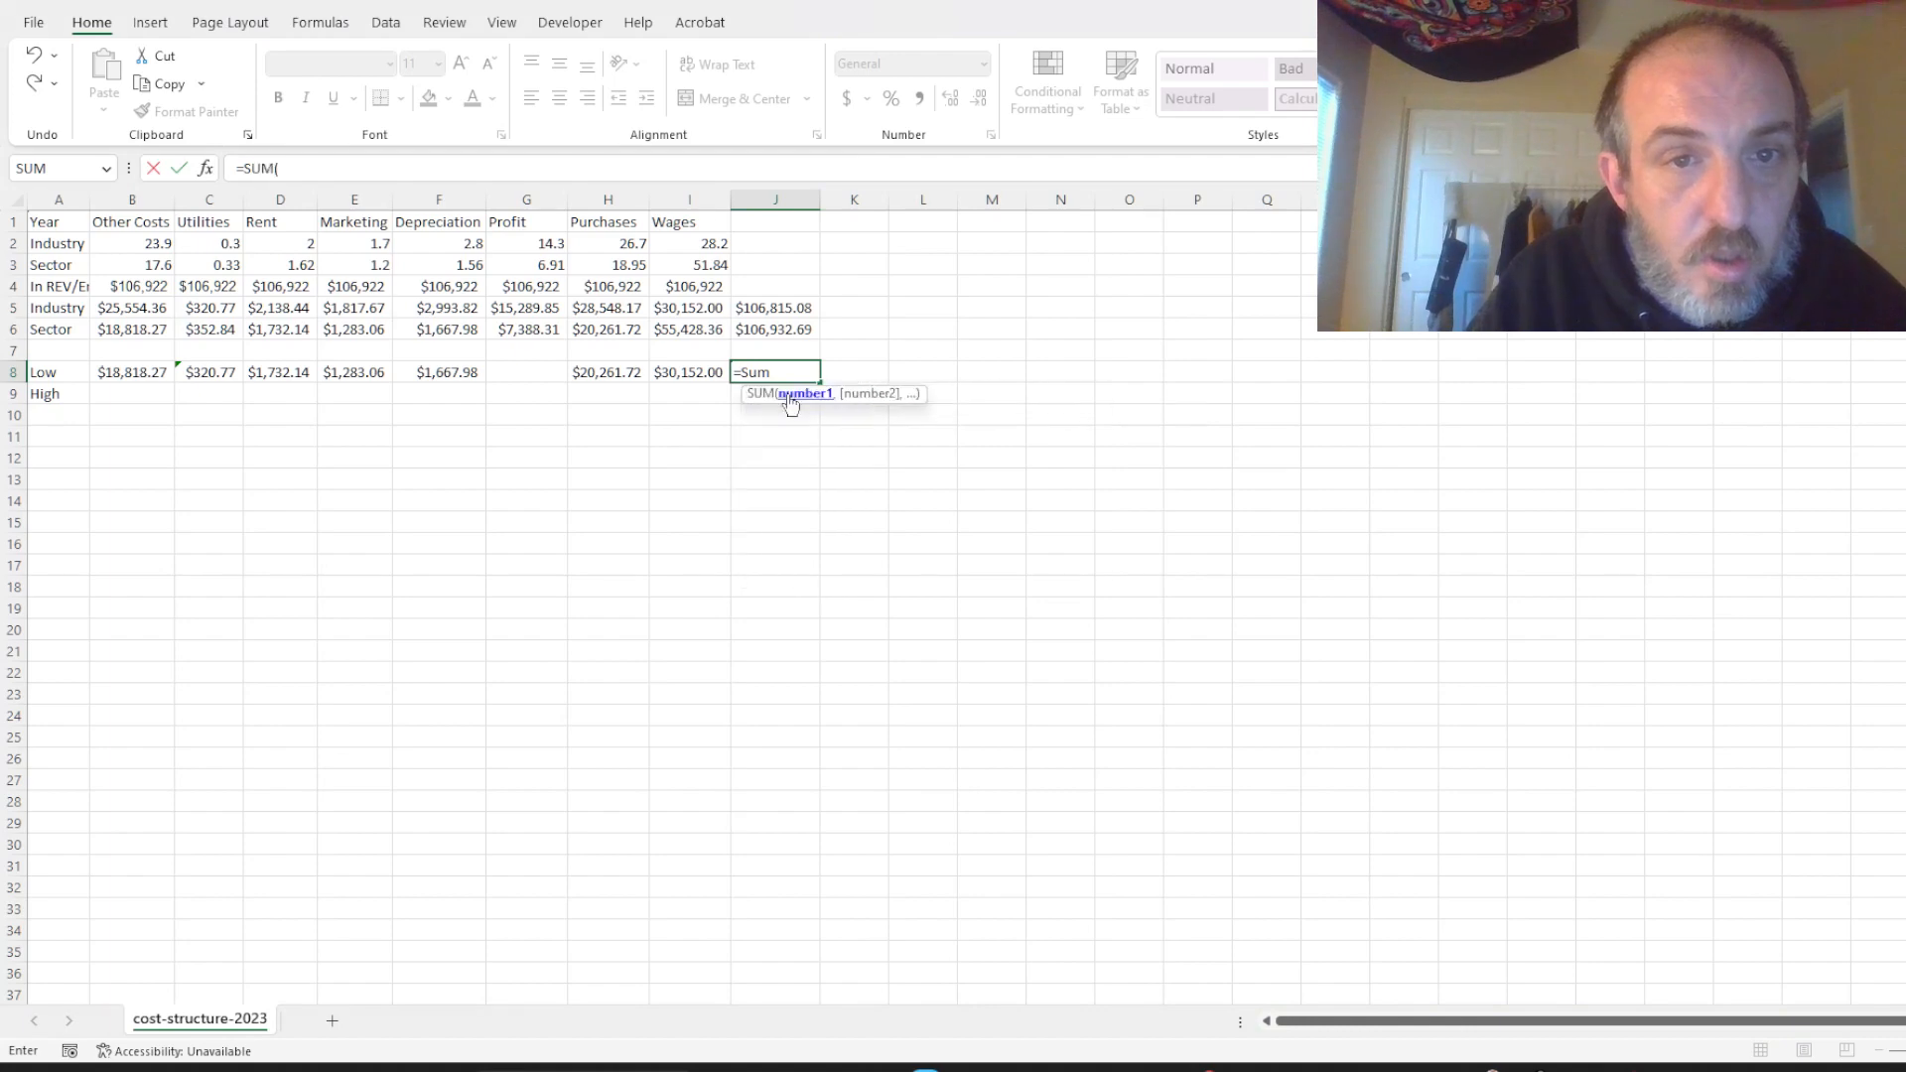
pyautogui.moveTo(695, 373); pyautogui.dragTo(597, 373)
pyautogui.keyDown('ctrl'); pyautogui.click(452, 373); pyautogui.keyUp('ctrl')
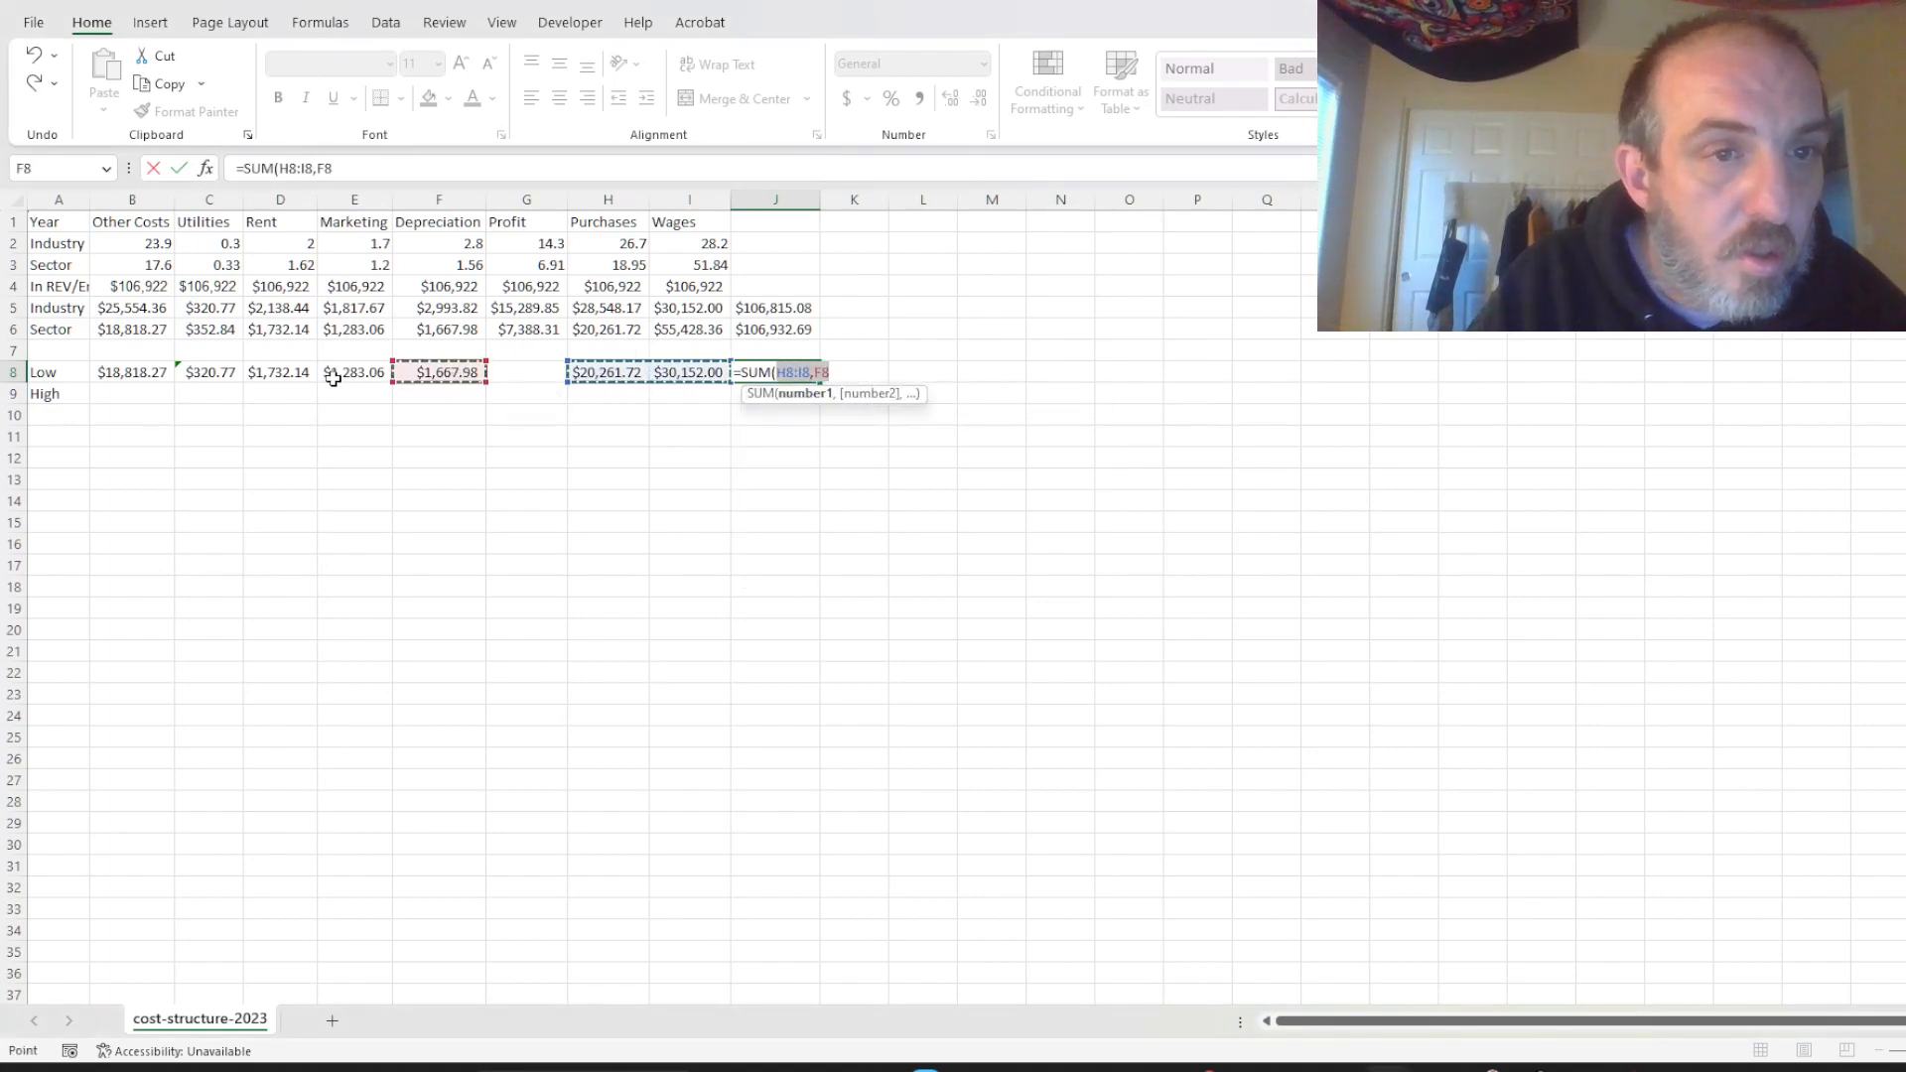
pyautogui.keyDown('ctrl'); pyautogui.click(328, 374); pyautogui.keyUp('ctrl')
pyautogui.keyDown('ctrl'); pyautogui.click(280, 374); pyautogui.keyUp('ctrl')
pyautogui.keyDown('ctrl'); pyautogui.click(185, 377); pyautogui.keyUp('ctrl')
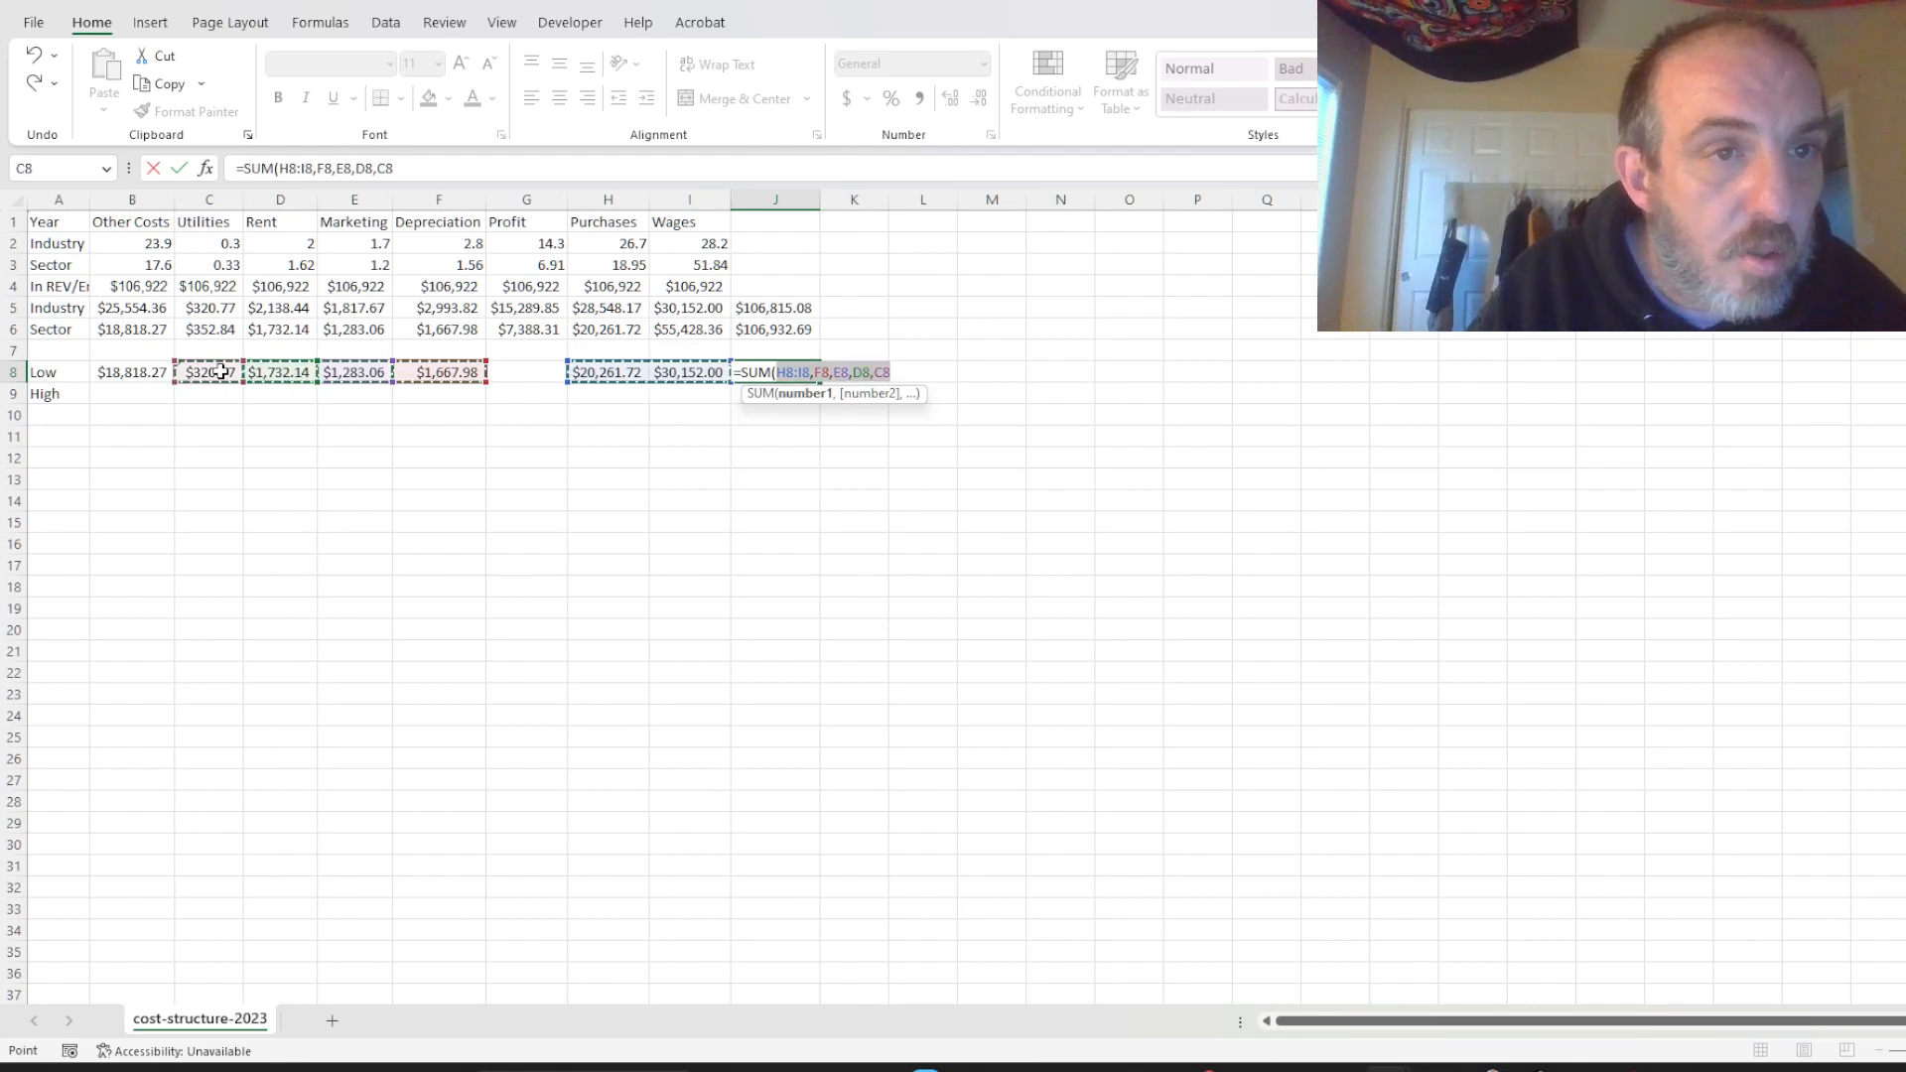
pyautogui.keyDown('ctrl'); pyautogui.click(149, 375); pyautogui.keyUp('ctrl')
pyautogui.press('Return')
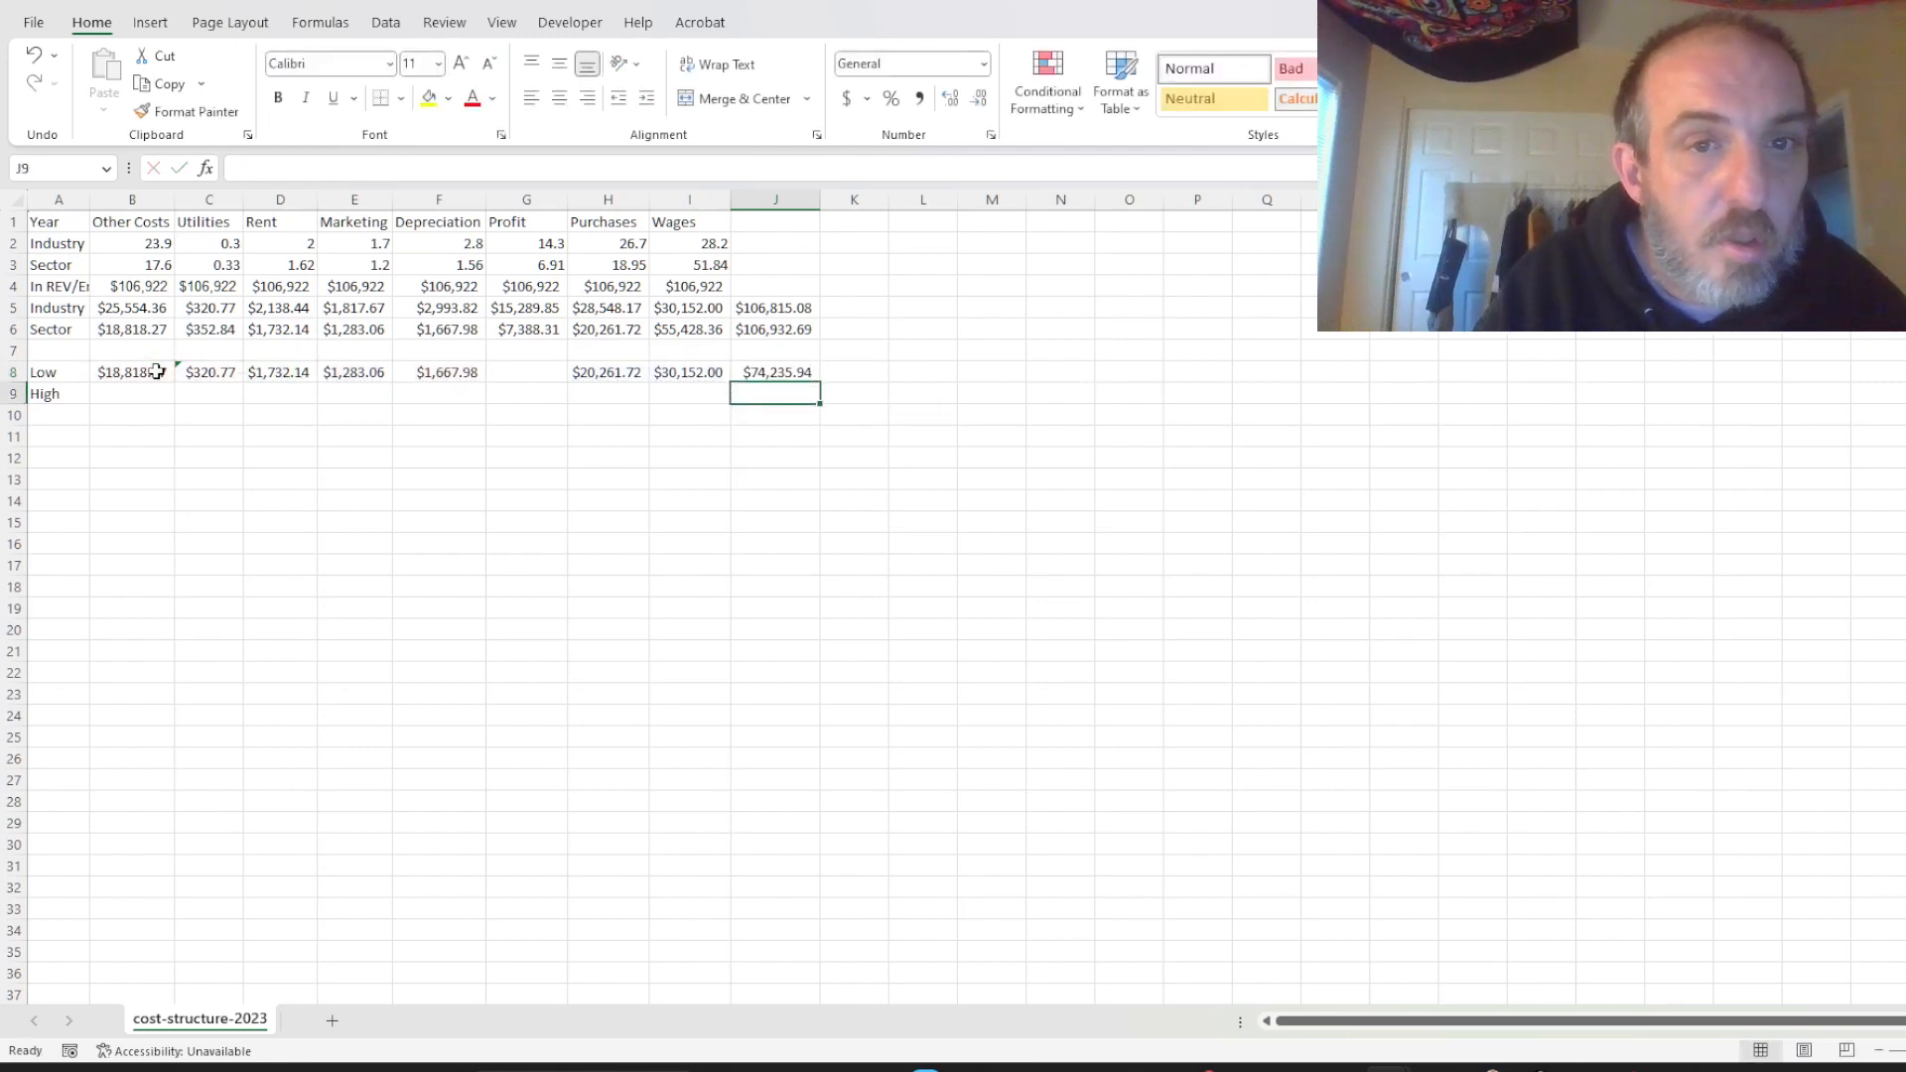
# Calculate the Low row's Profit in G8 as revenue per employee minus total costs with the formula =I4-J8.
pyautogui.click(830, 372)
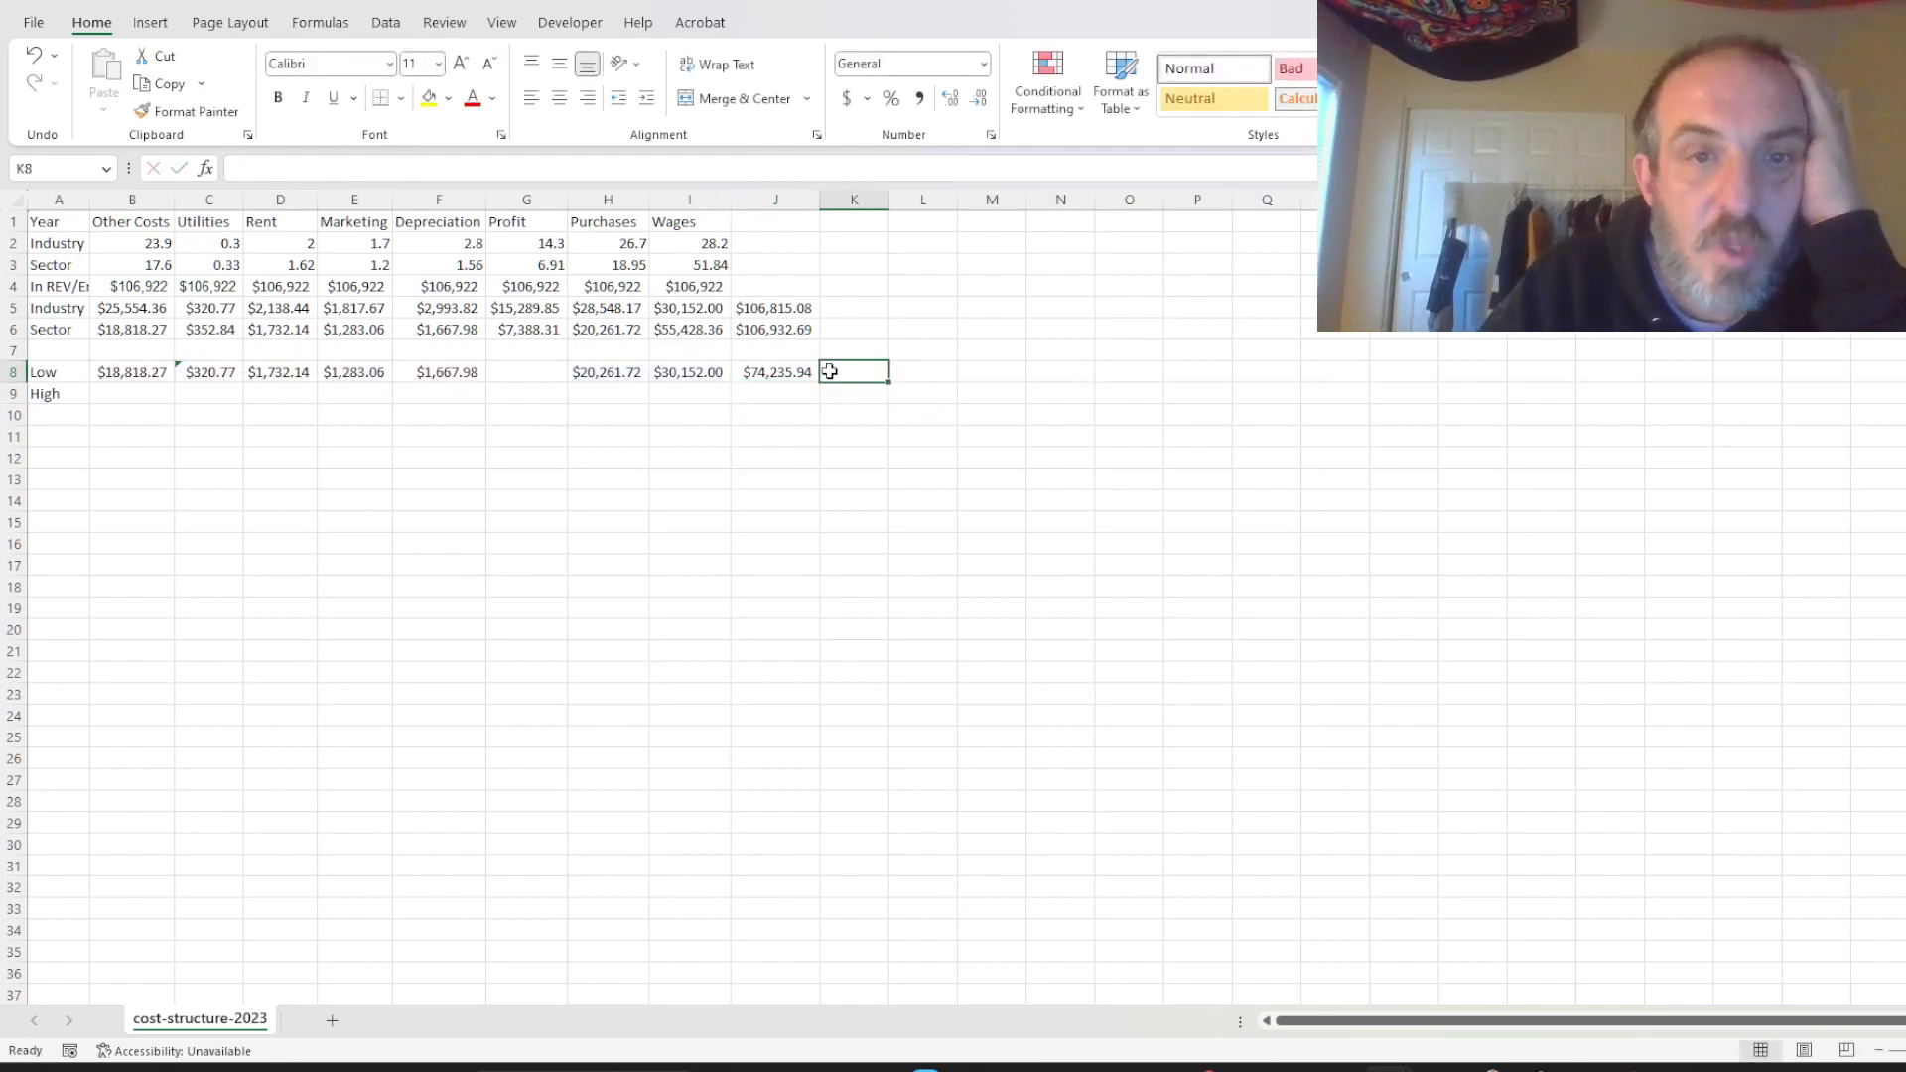
pyautogui.click(751, 374)
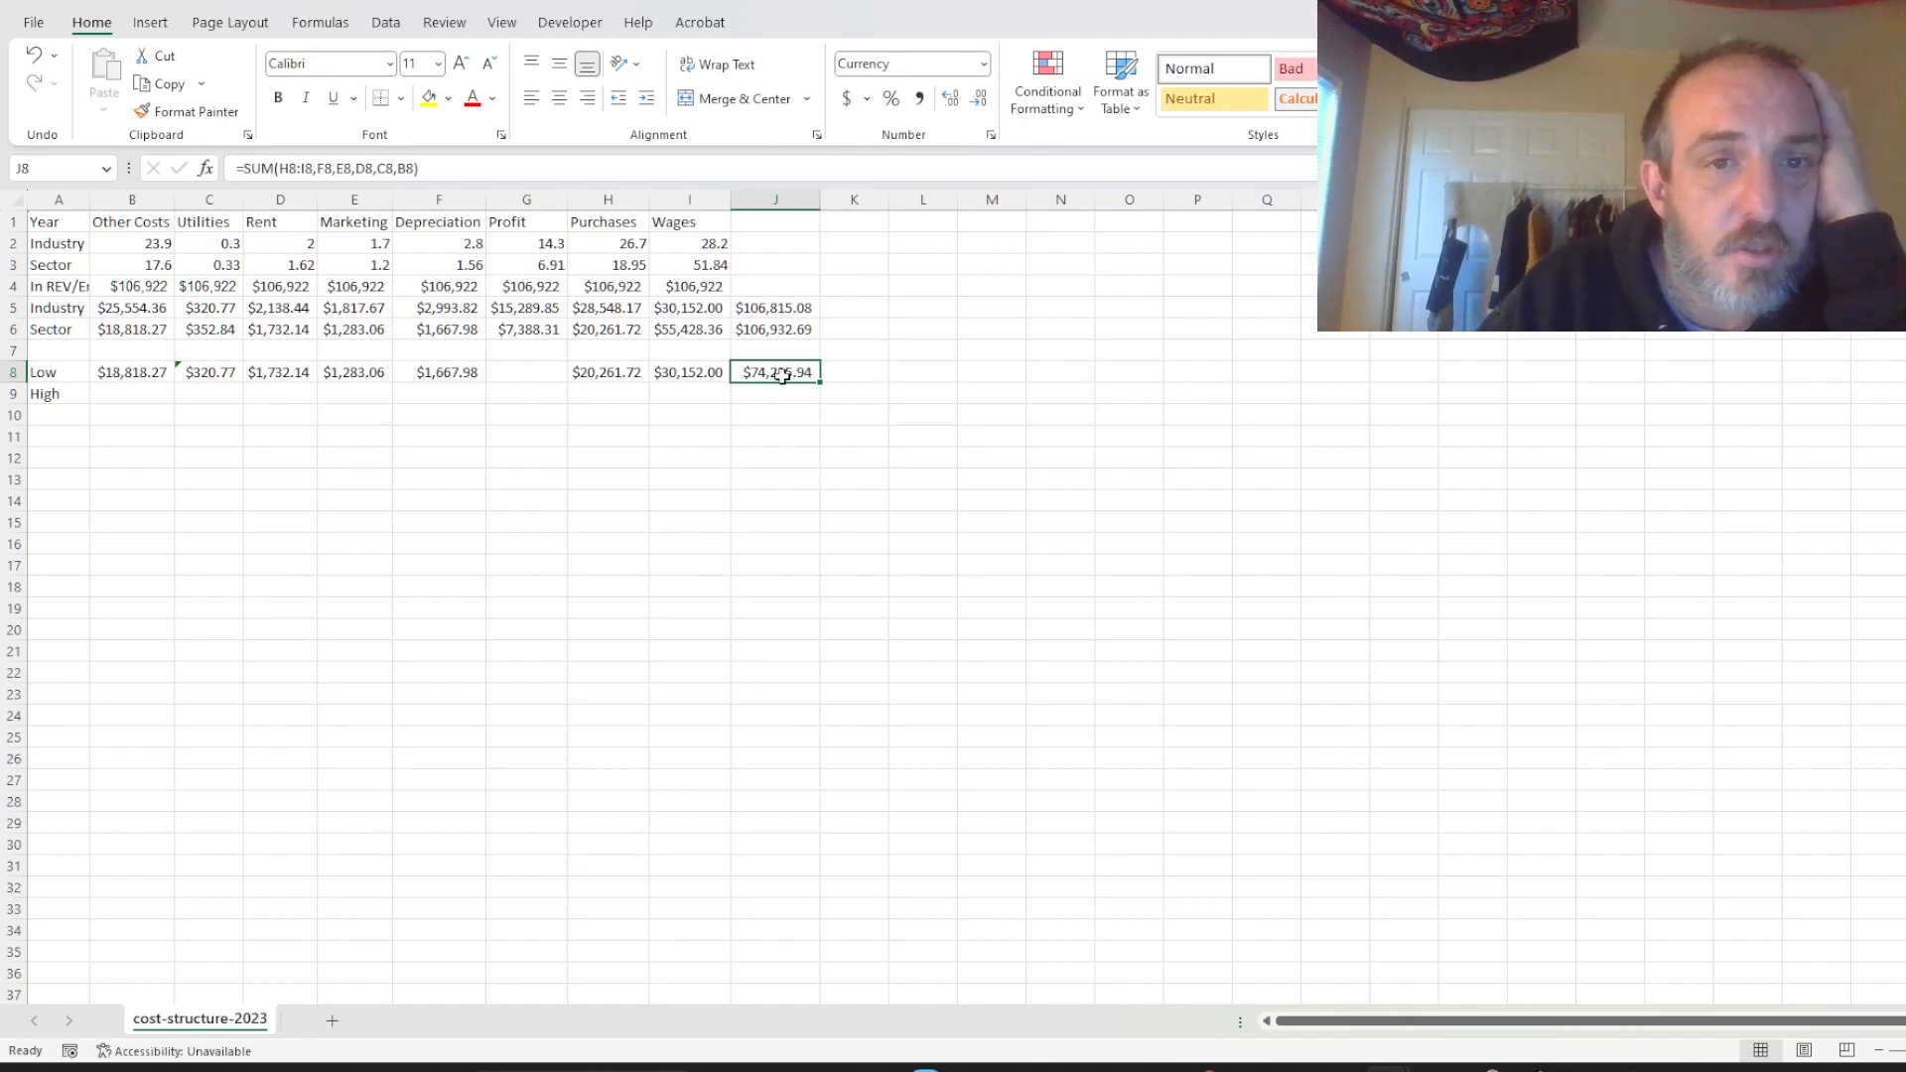
pyautogui.click(515, 374)
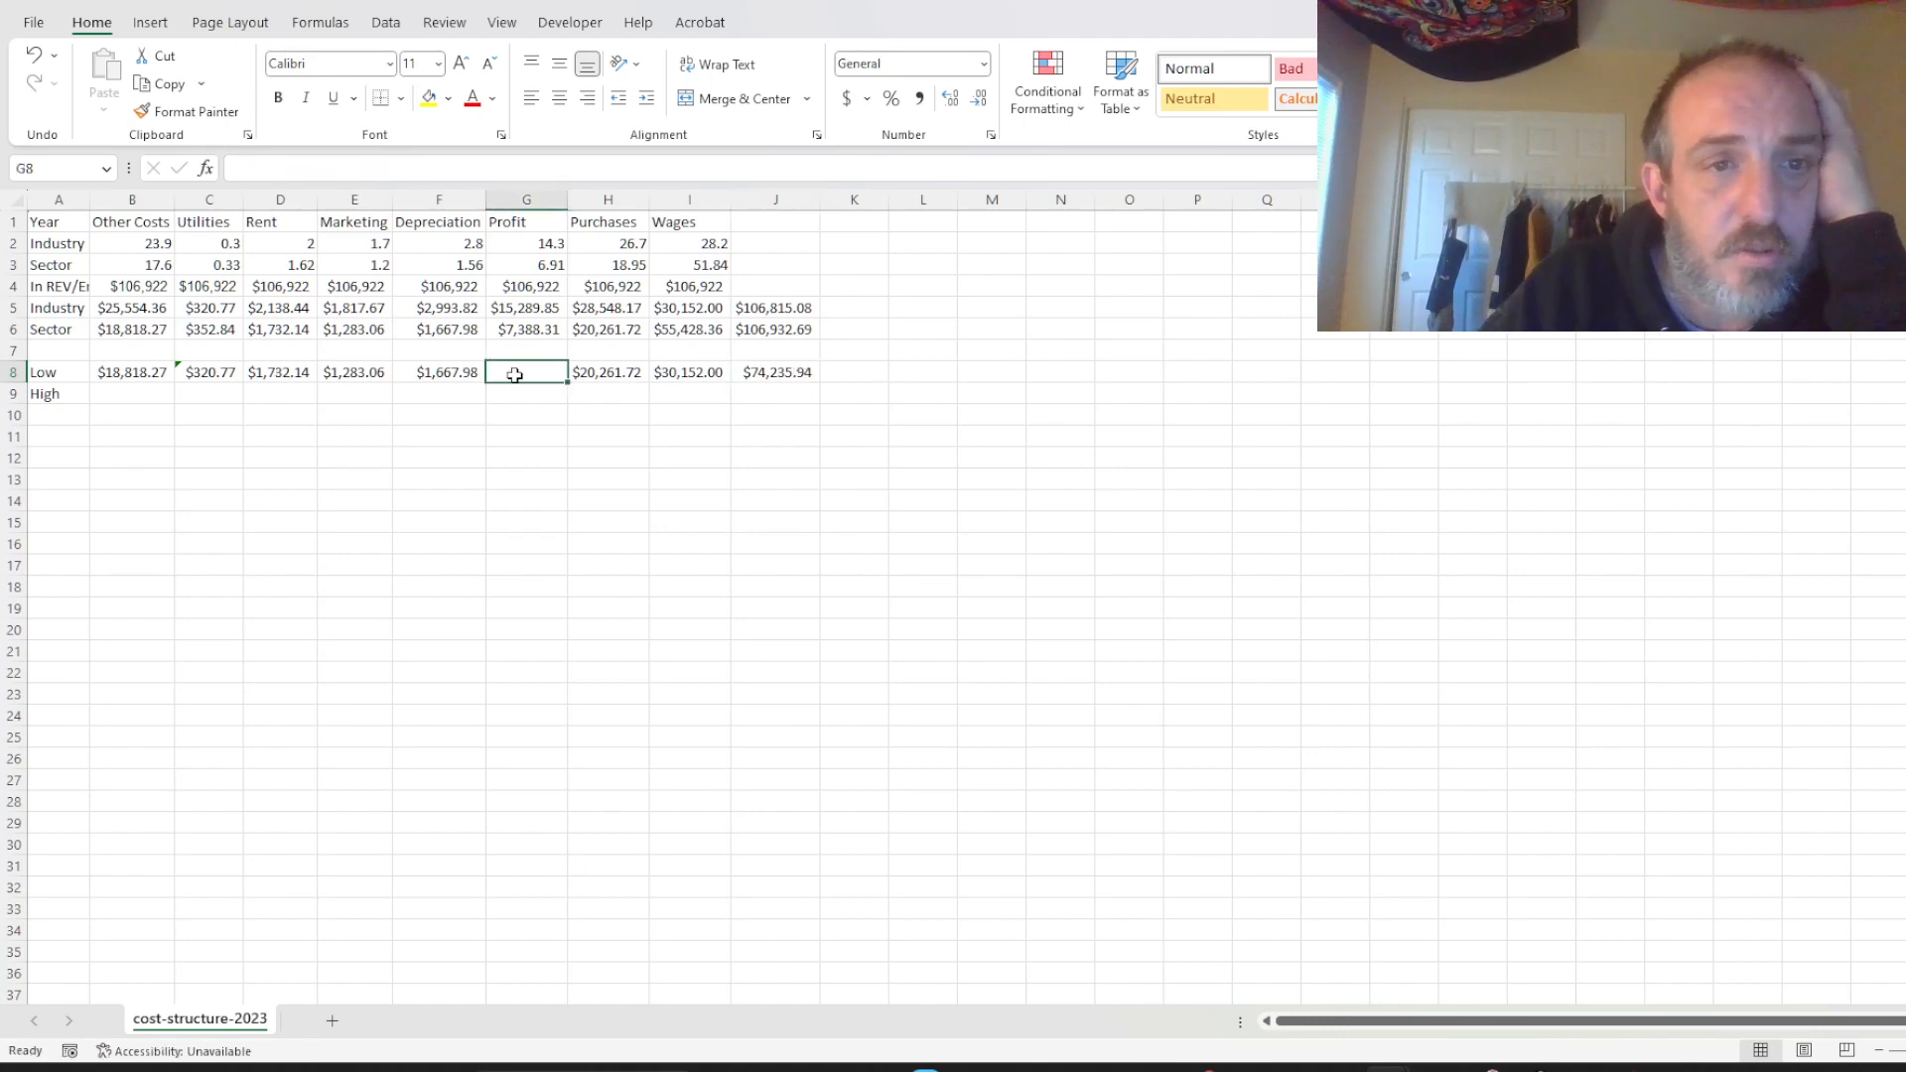
pyautogui.write('=')
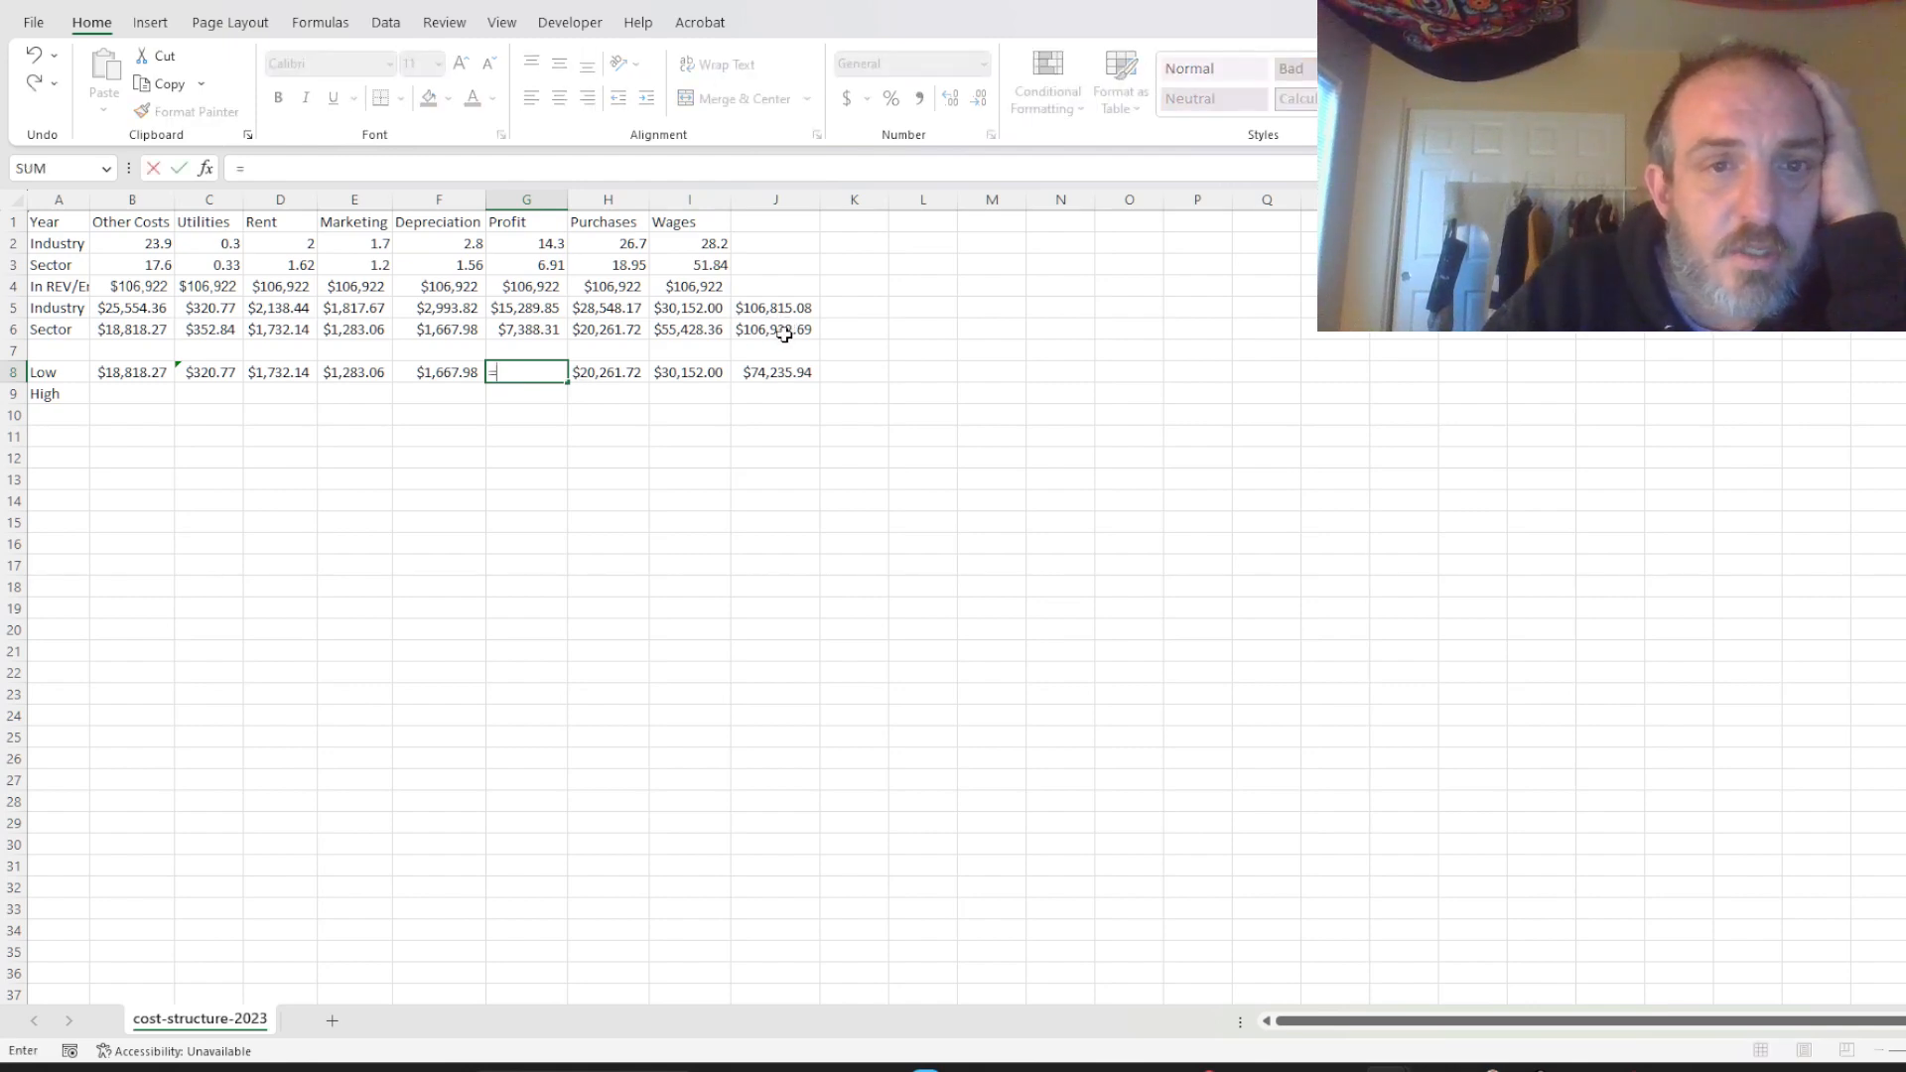
pyautogui.click(681, 290)
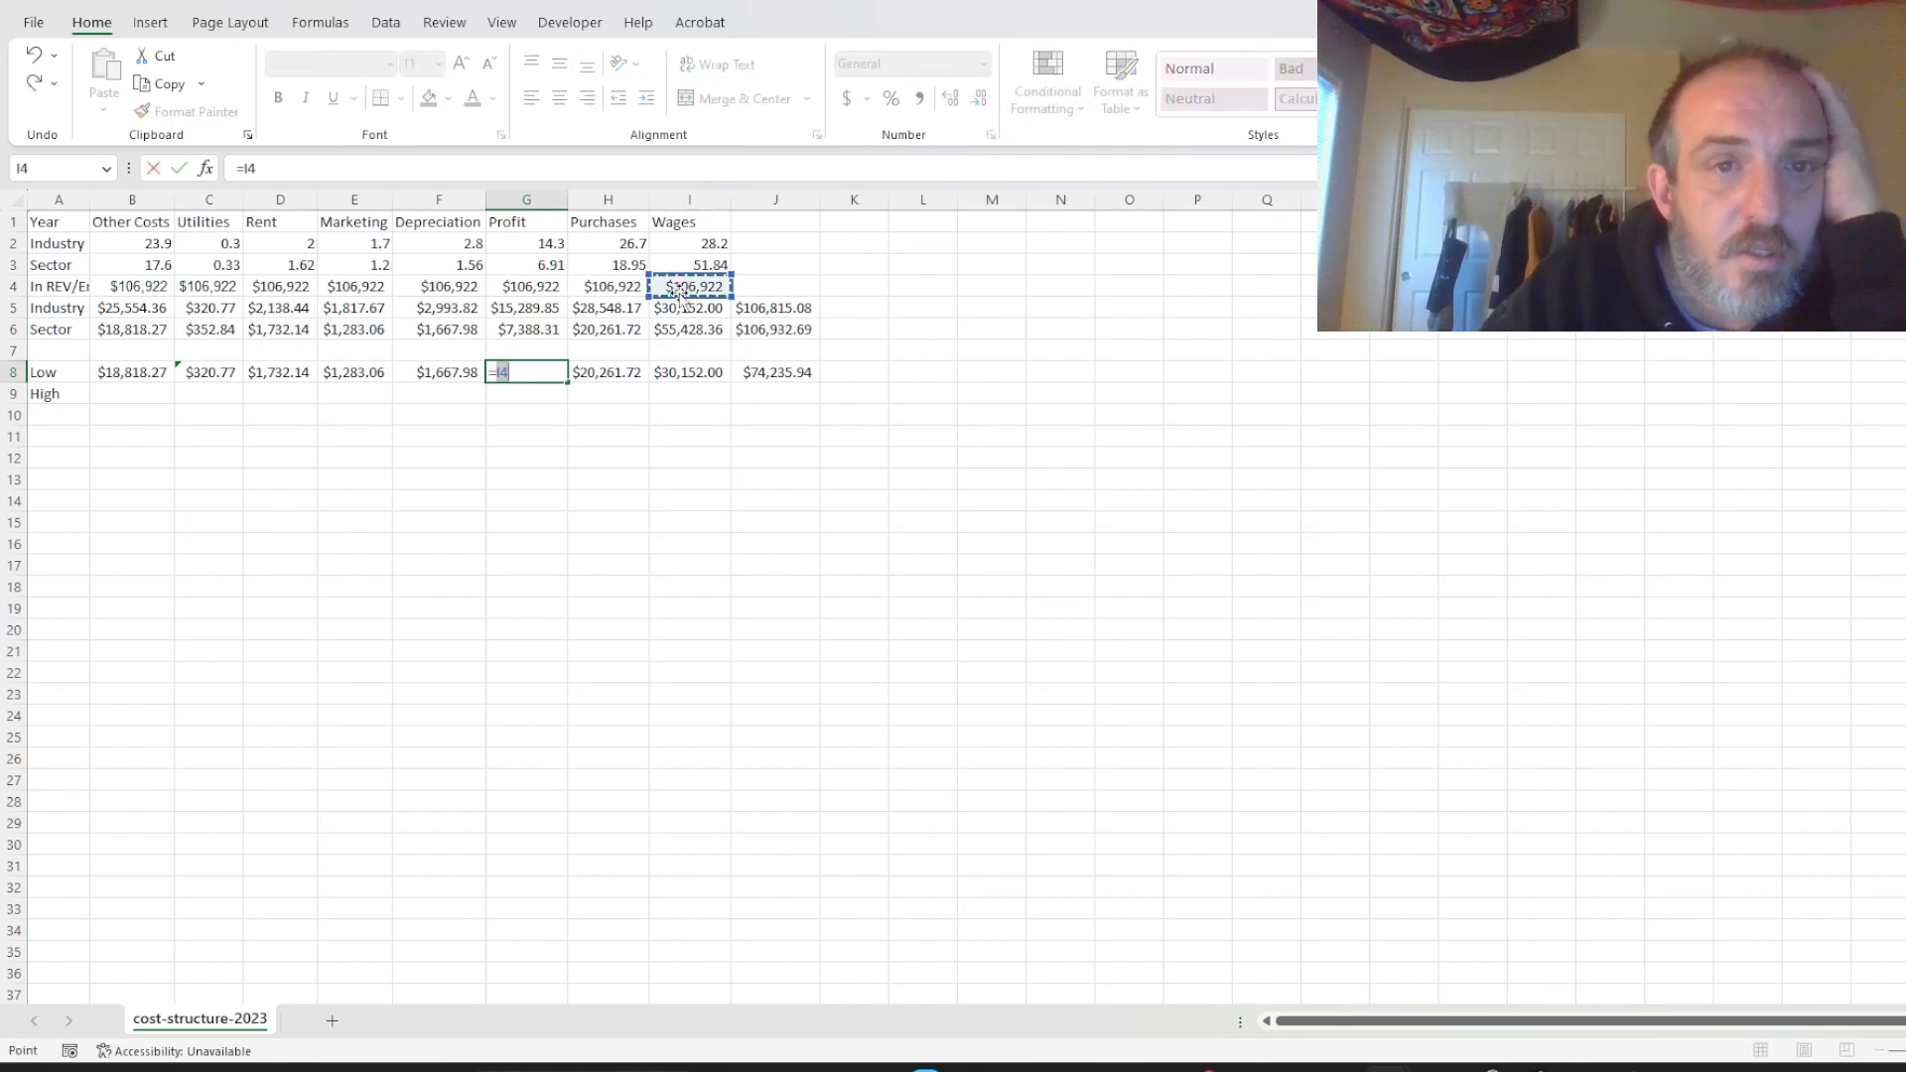
pyautogui.write('-')
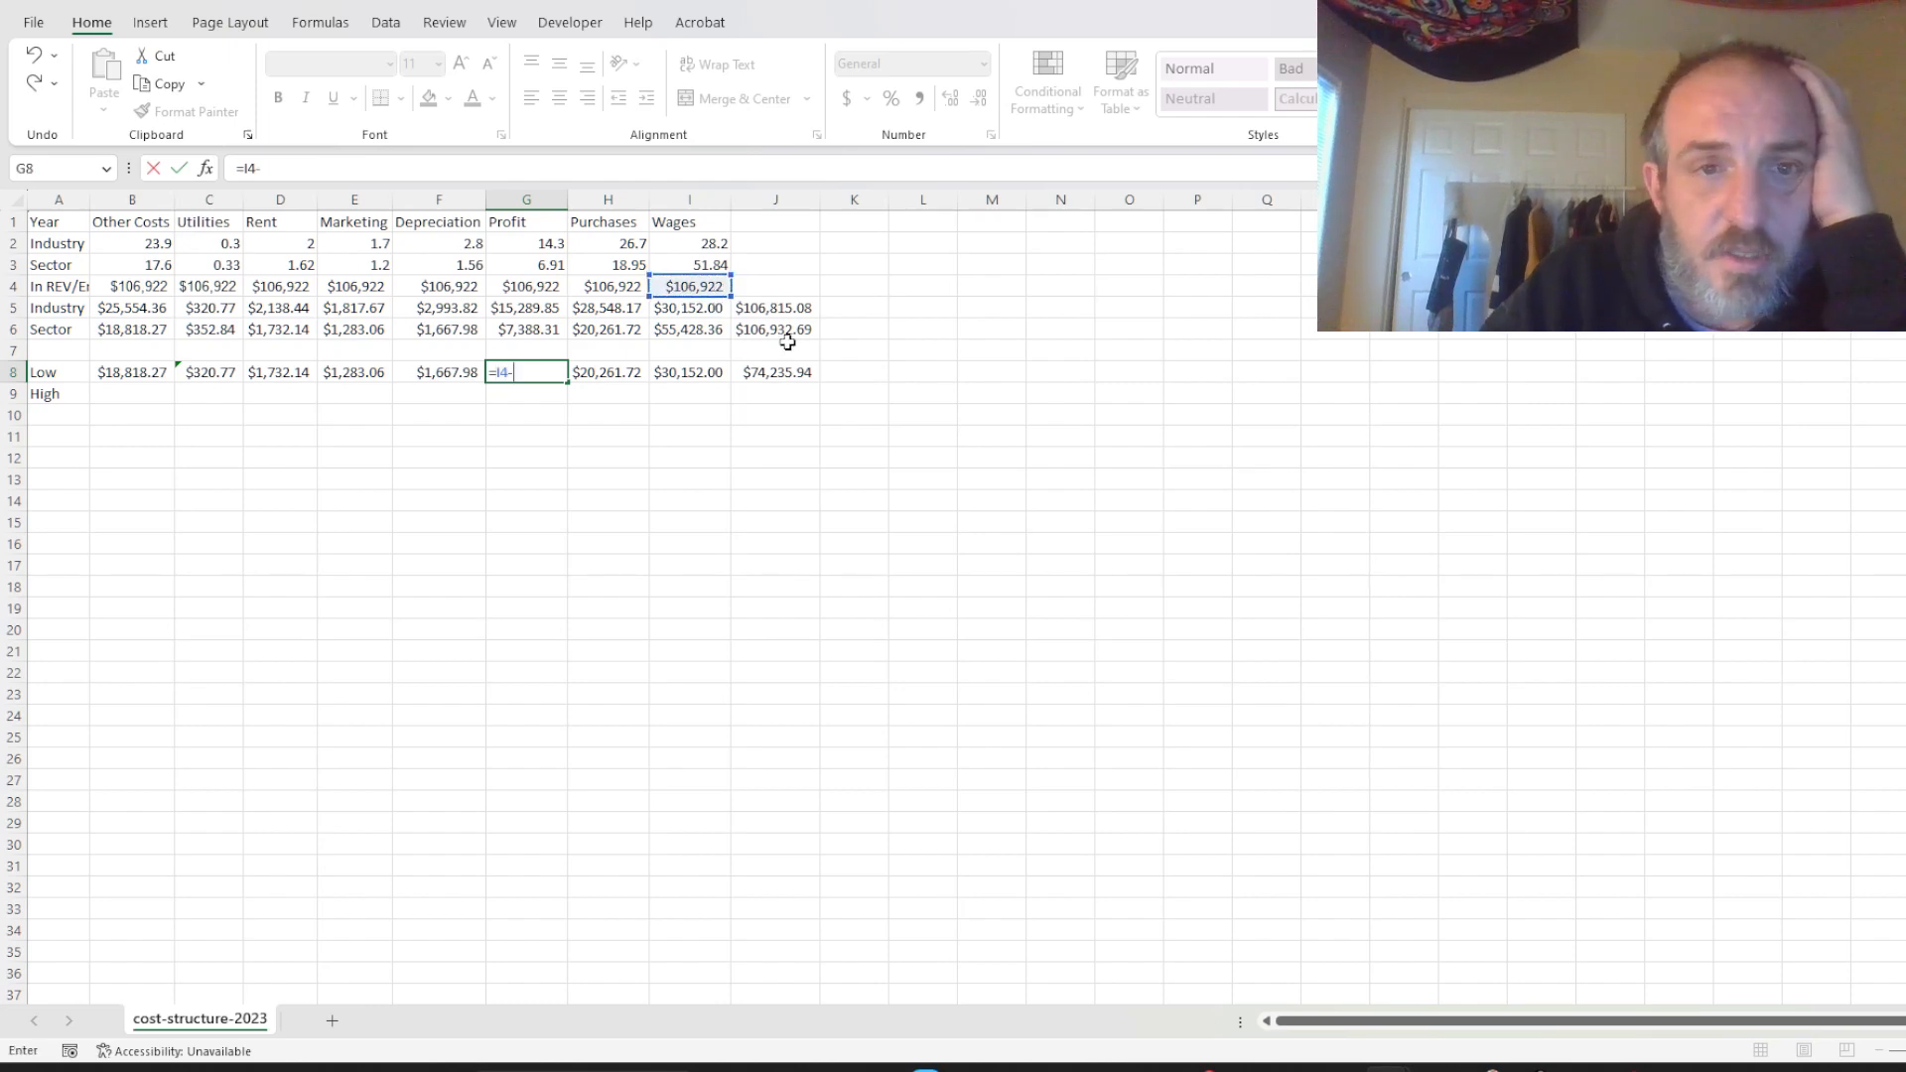
pyautogui.click(801, 371)
pyautogui.press('Return')
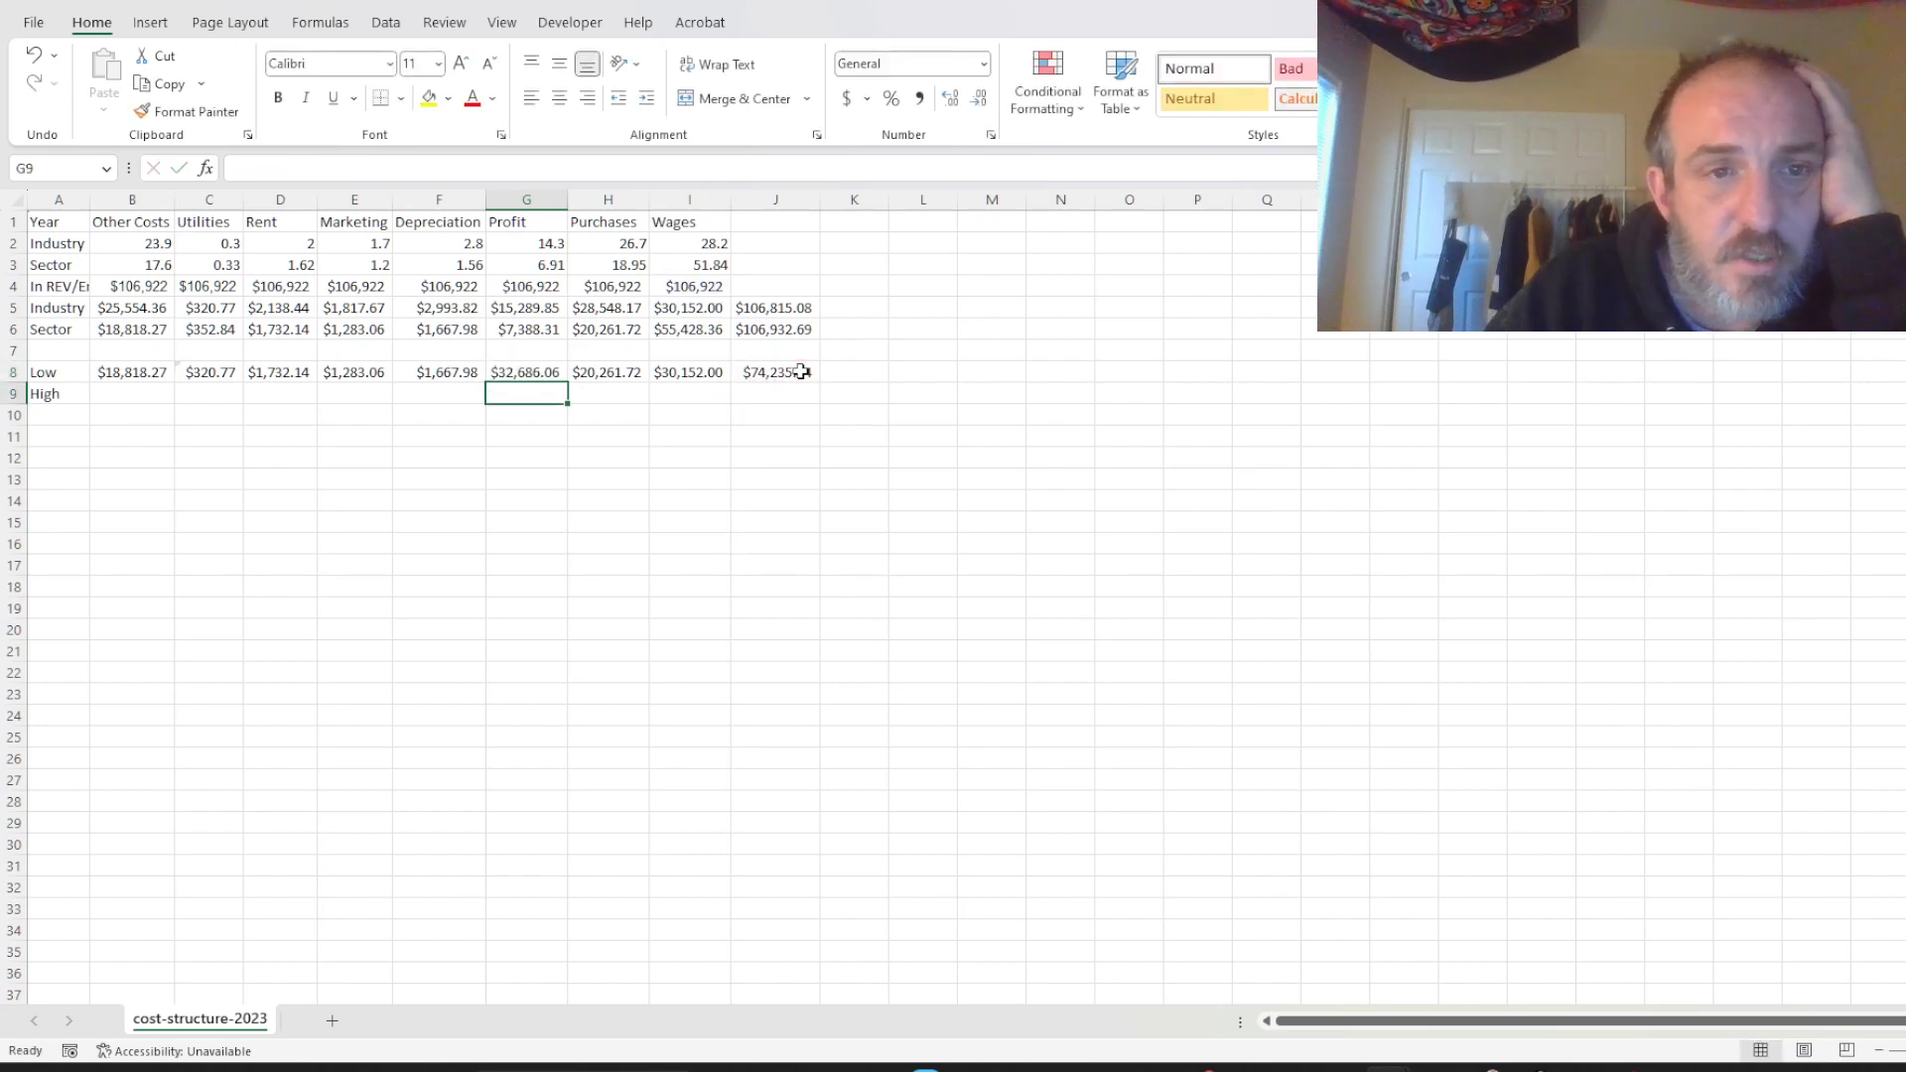
pyautogui.click(527, 372)
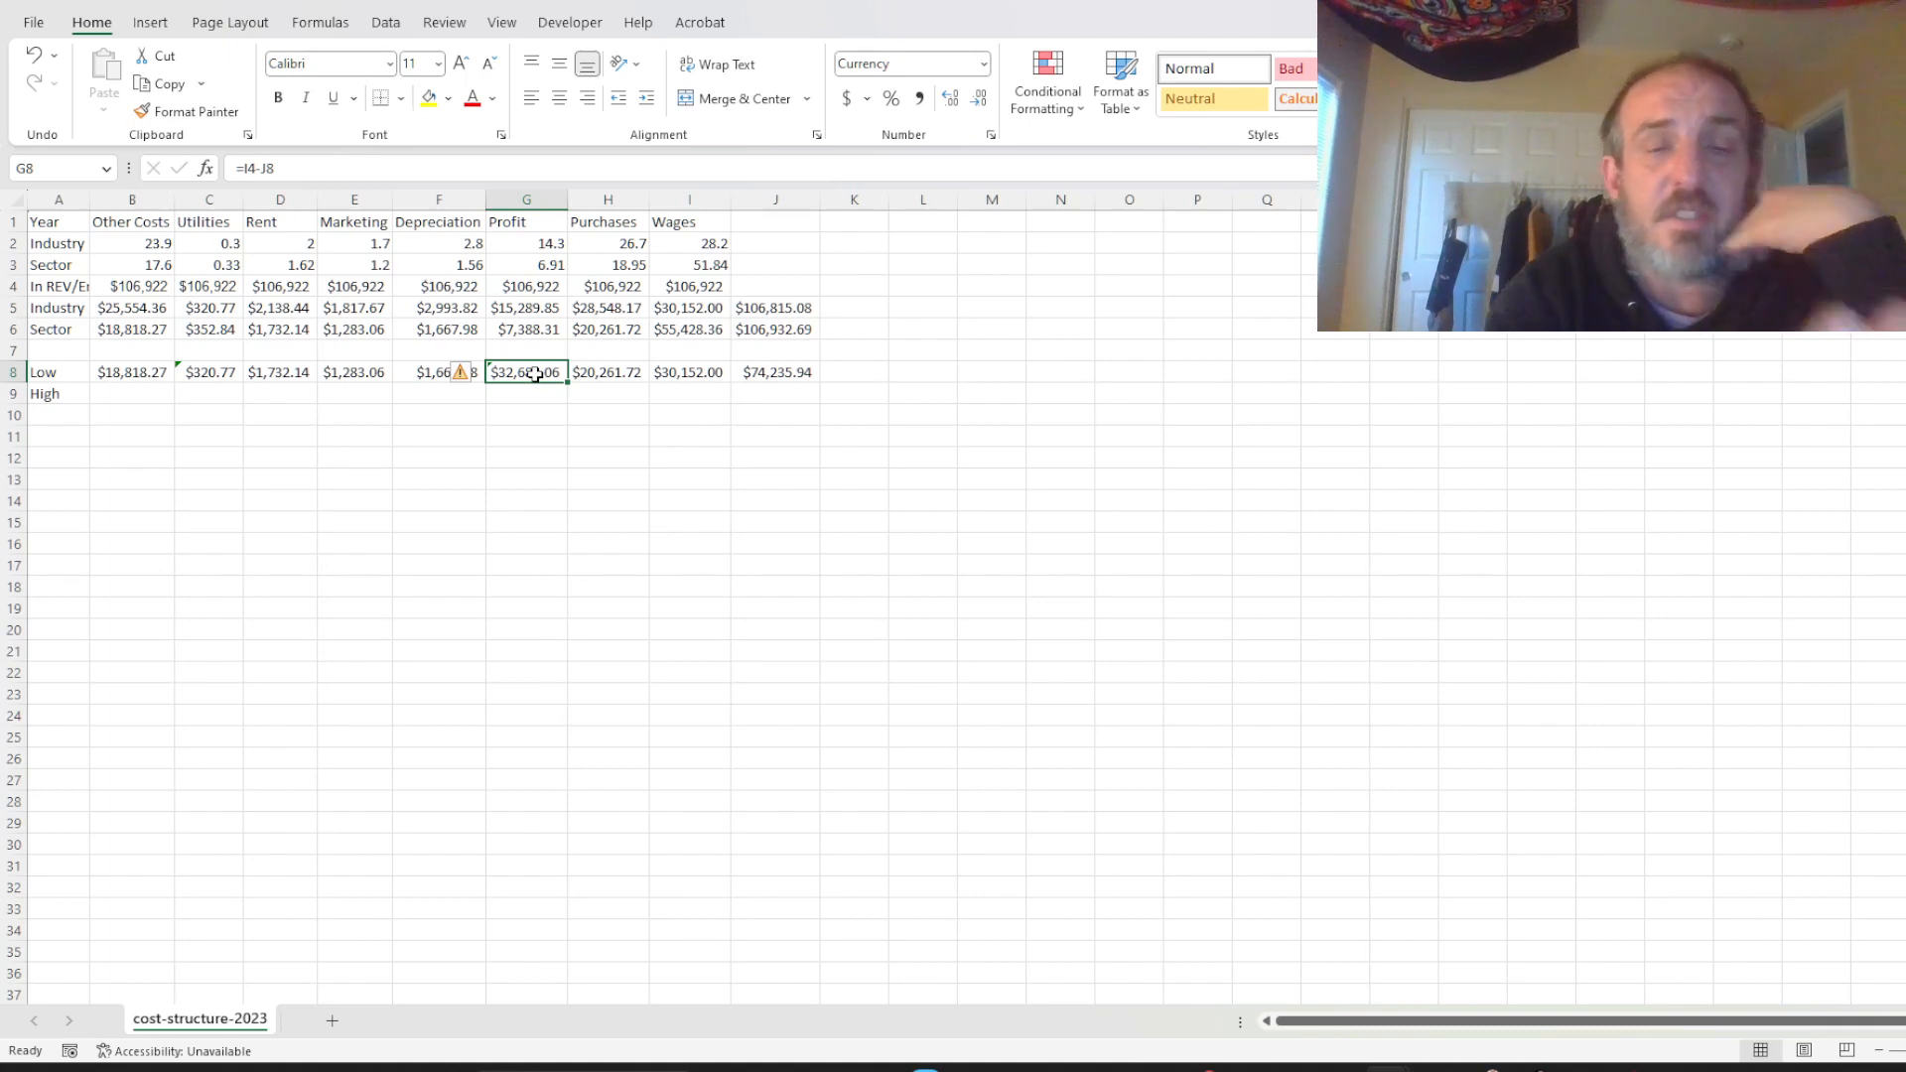
# Link the High row's Other Costs in B9 to the industry amount (=B5) and its Utilities in C9 to the sector amount (=C6).
pyautogui.click(133, 395)
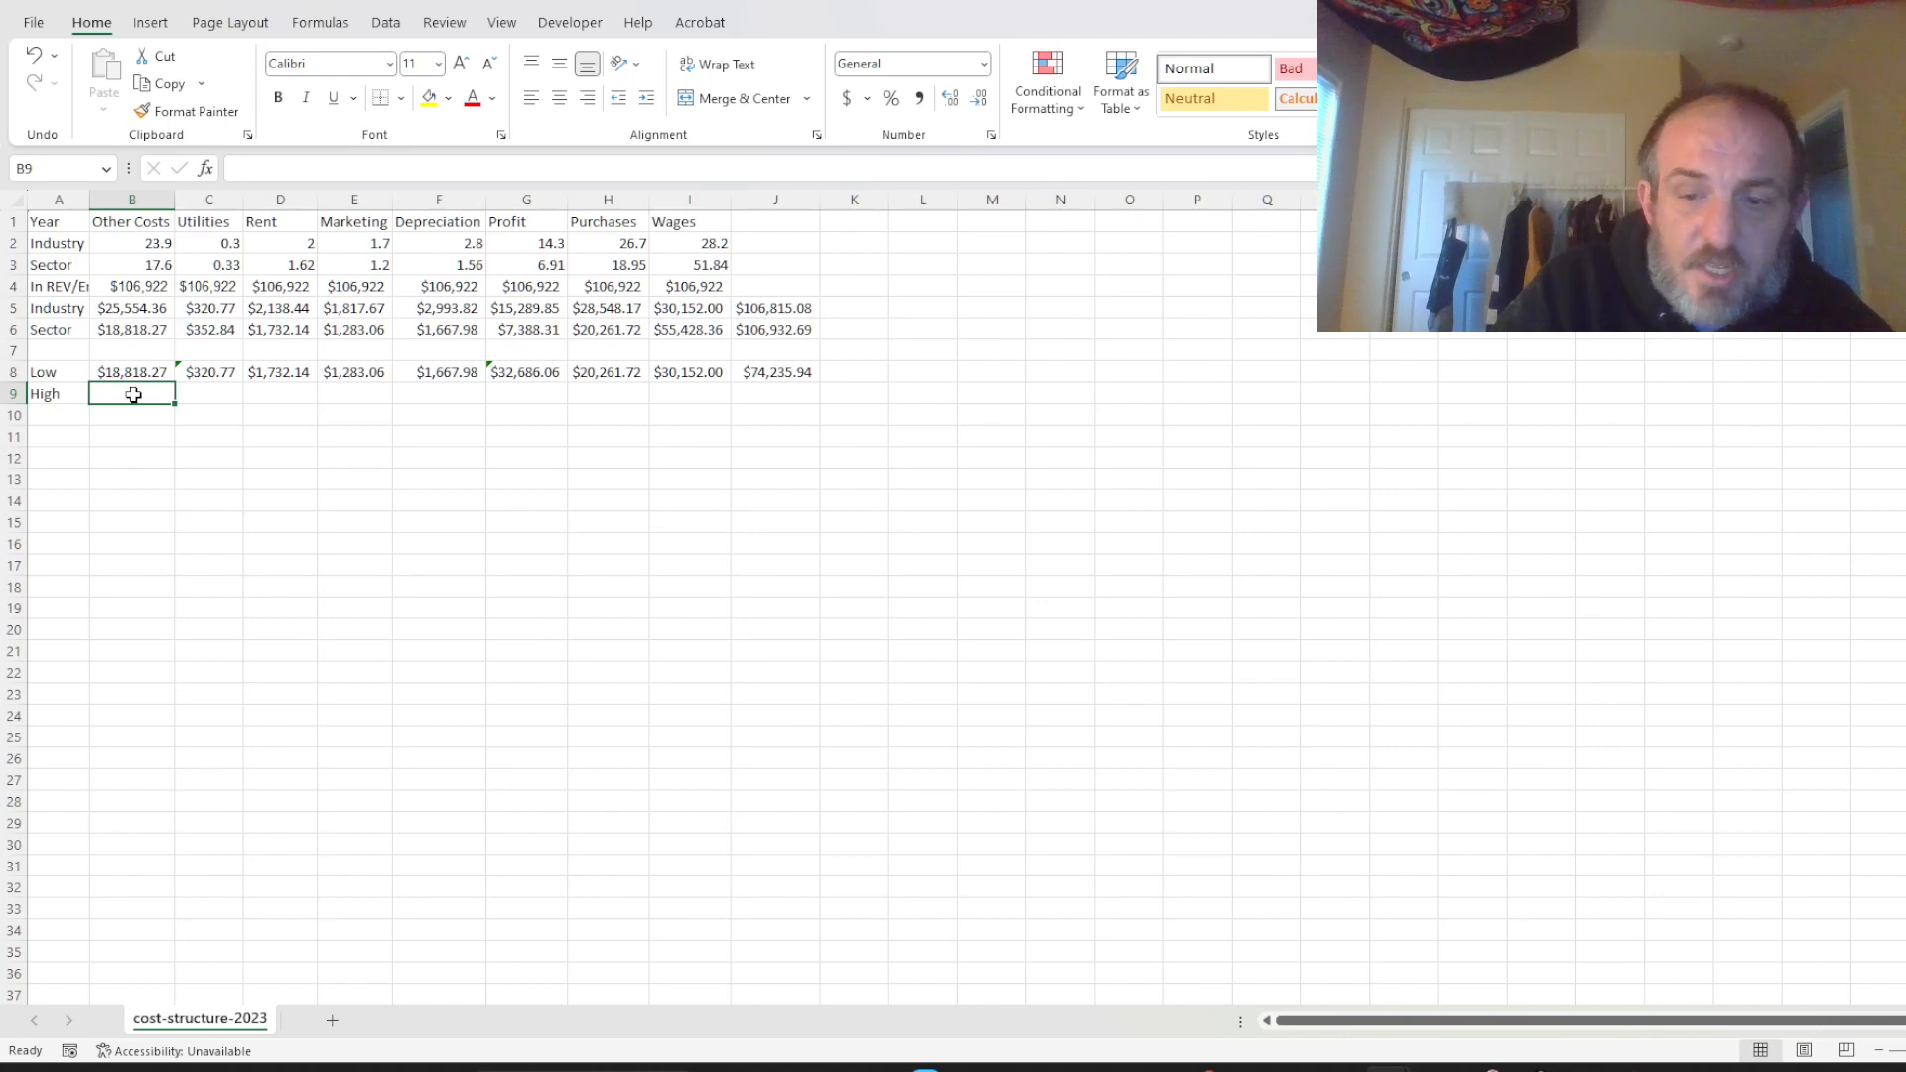
pyautogui.write('=')
pyautogui.click(126, 304)
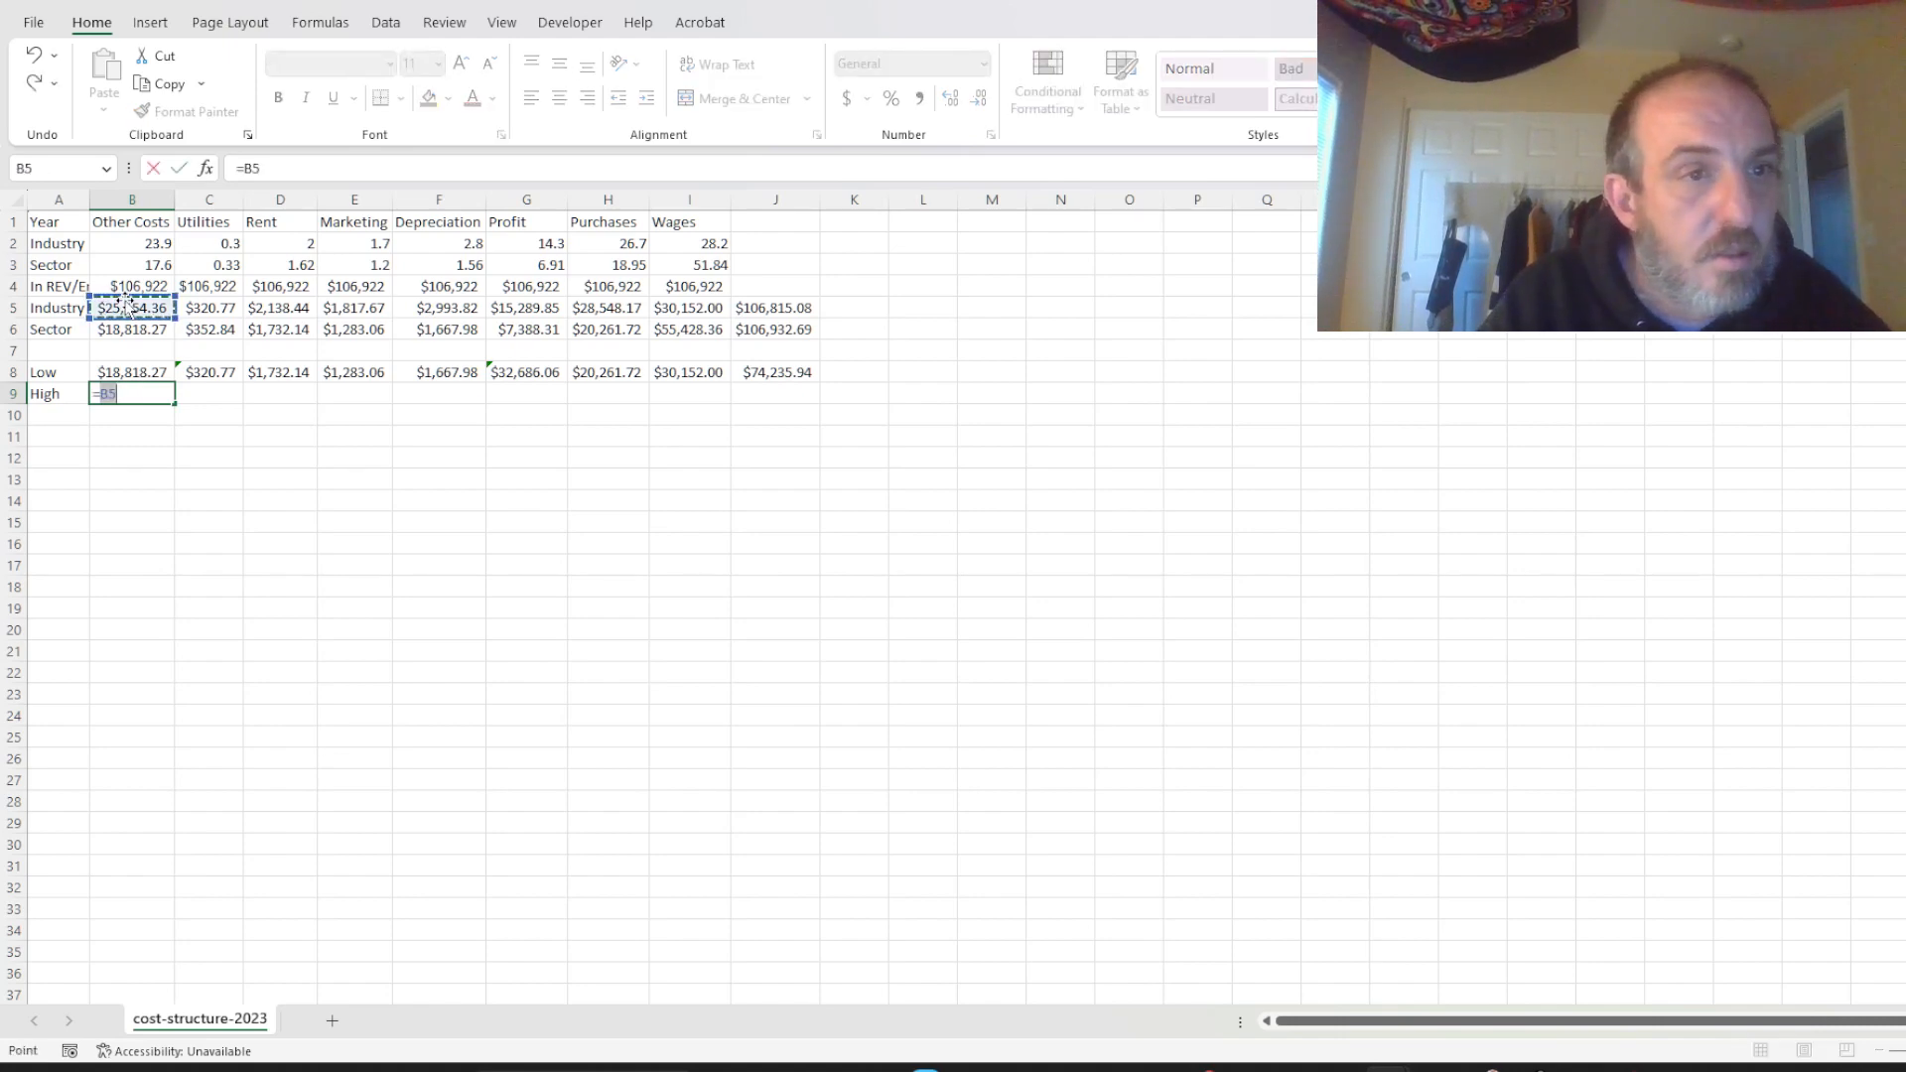
pyautogui.press('Tab')
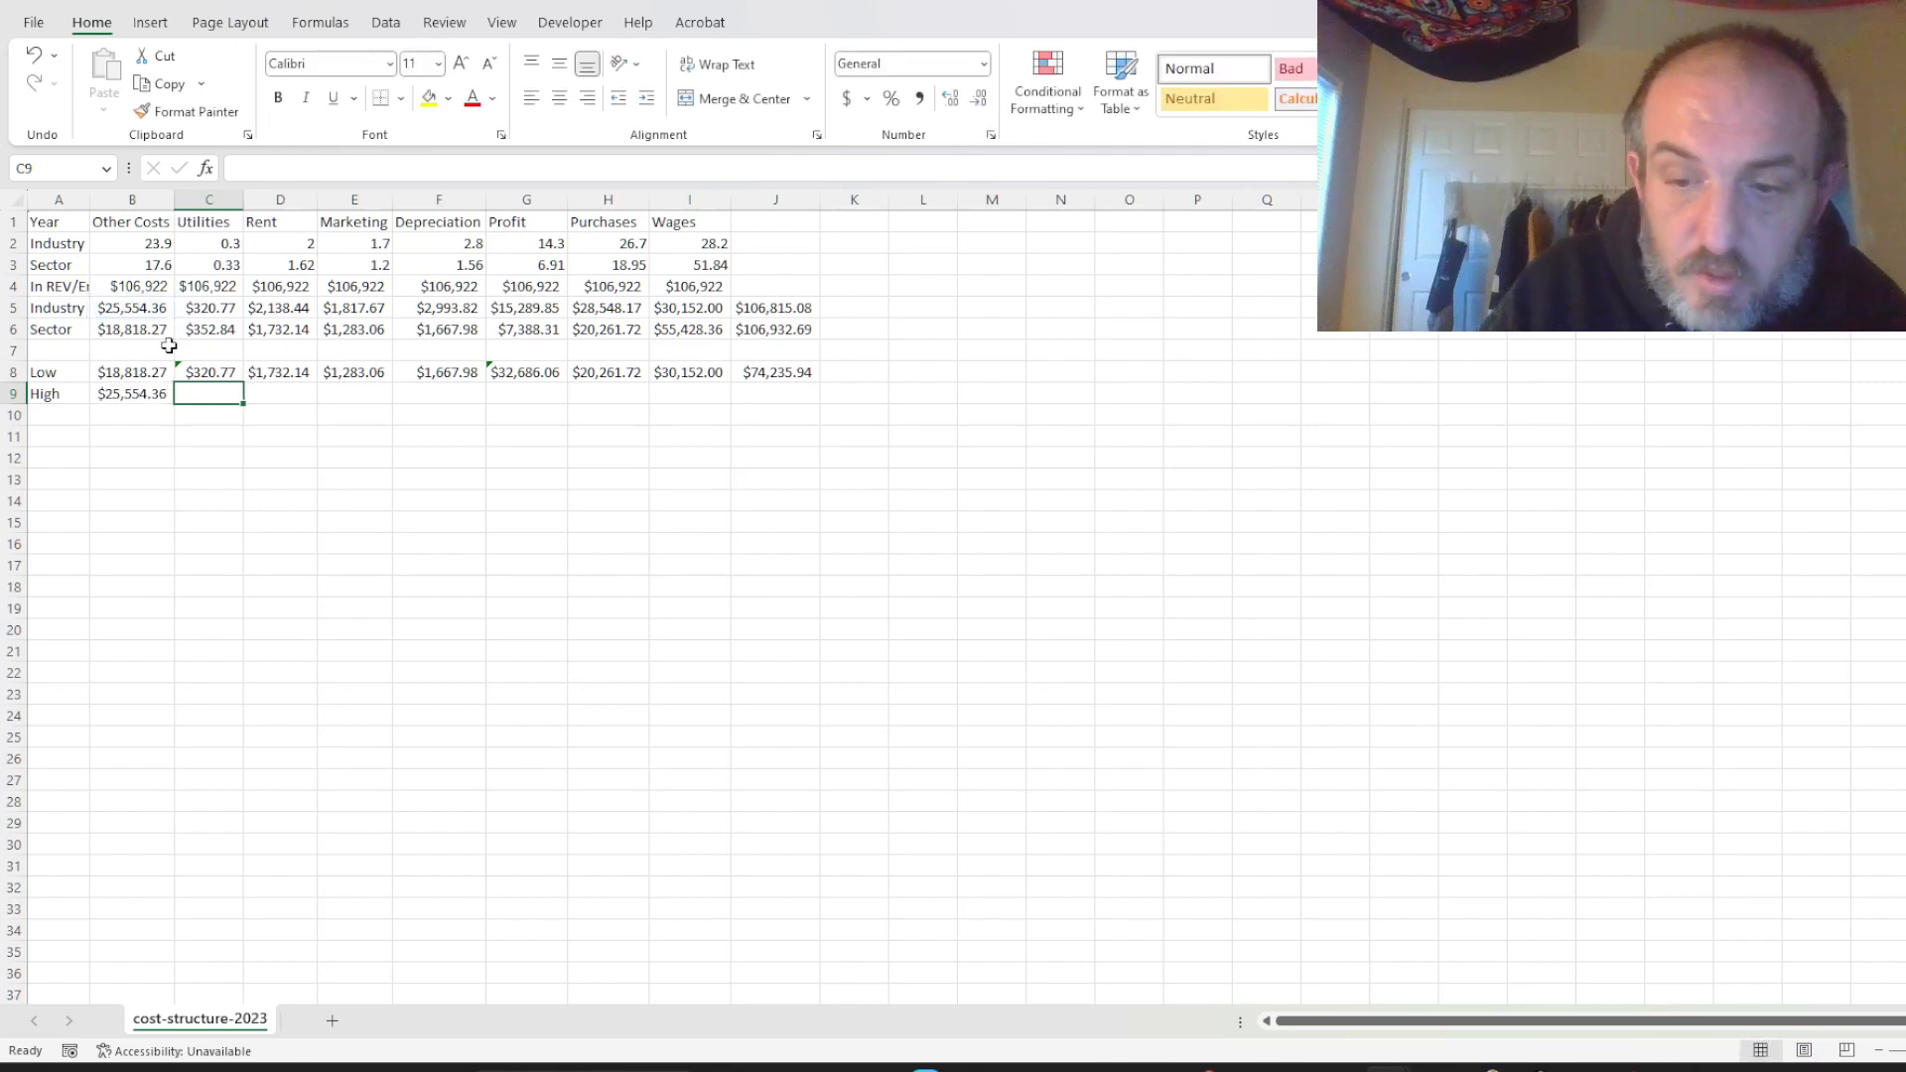
pyautogui.write('=')
pyautogui.click(205, 337)
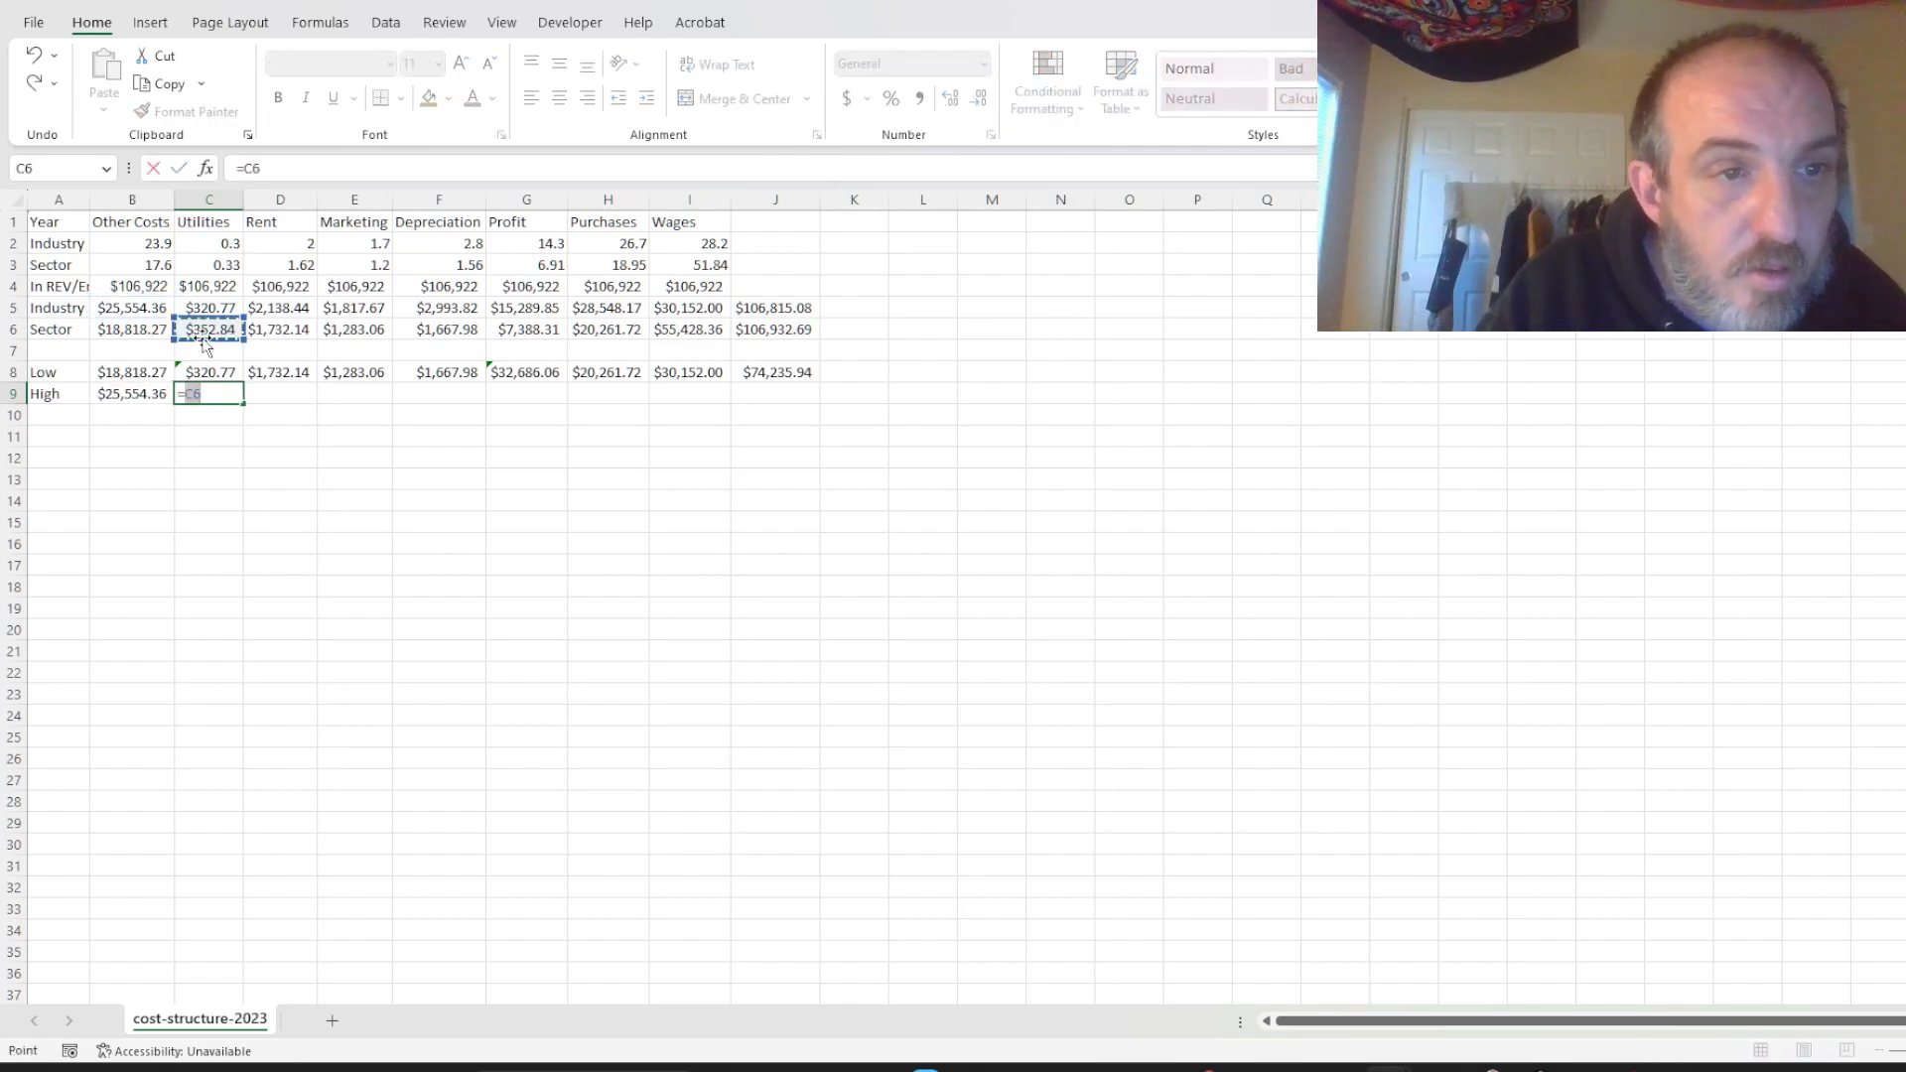
pyautogui.press('Tab')
# Link the High row's Rent, Marketing and Depreciation cells to the industry amounts with =D5, =E5 and =F5.
pyautogui.write('=')
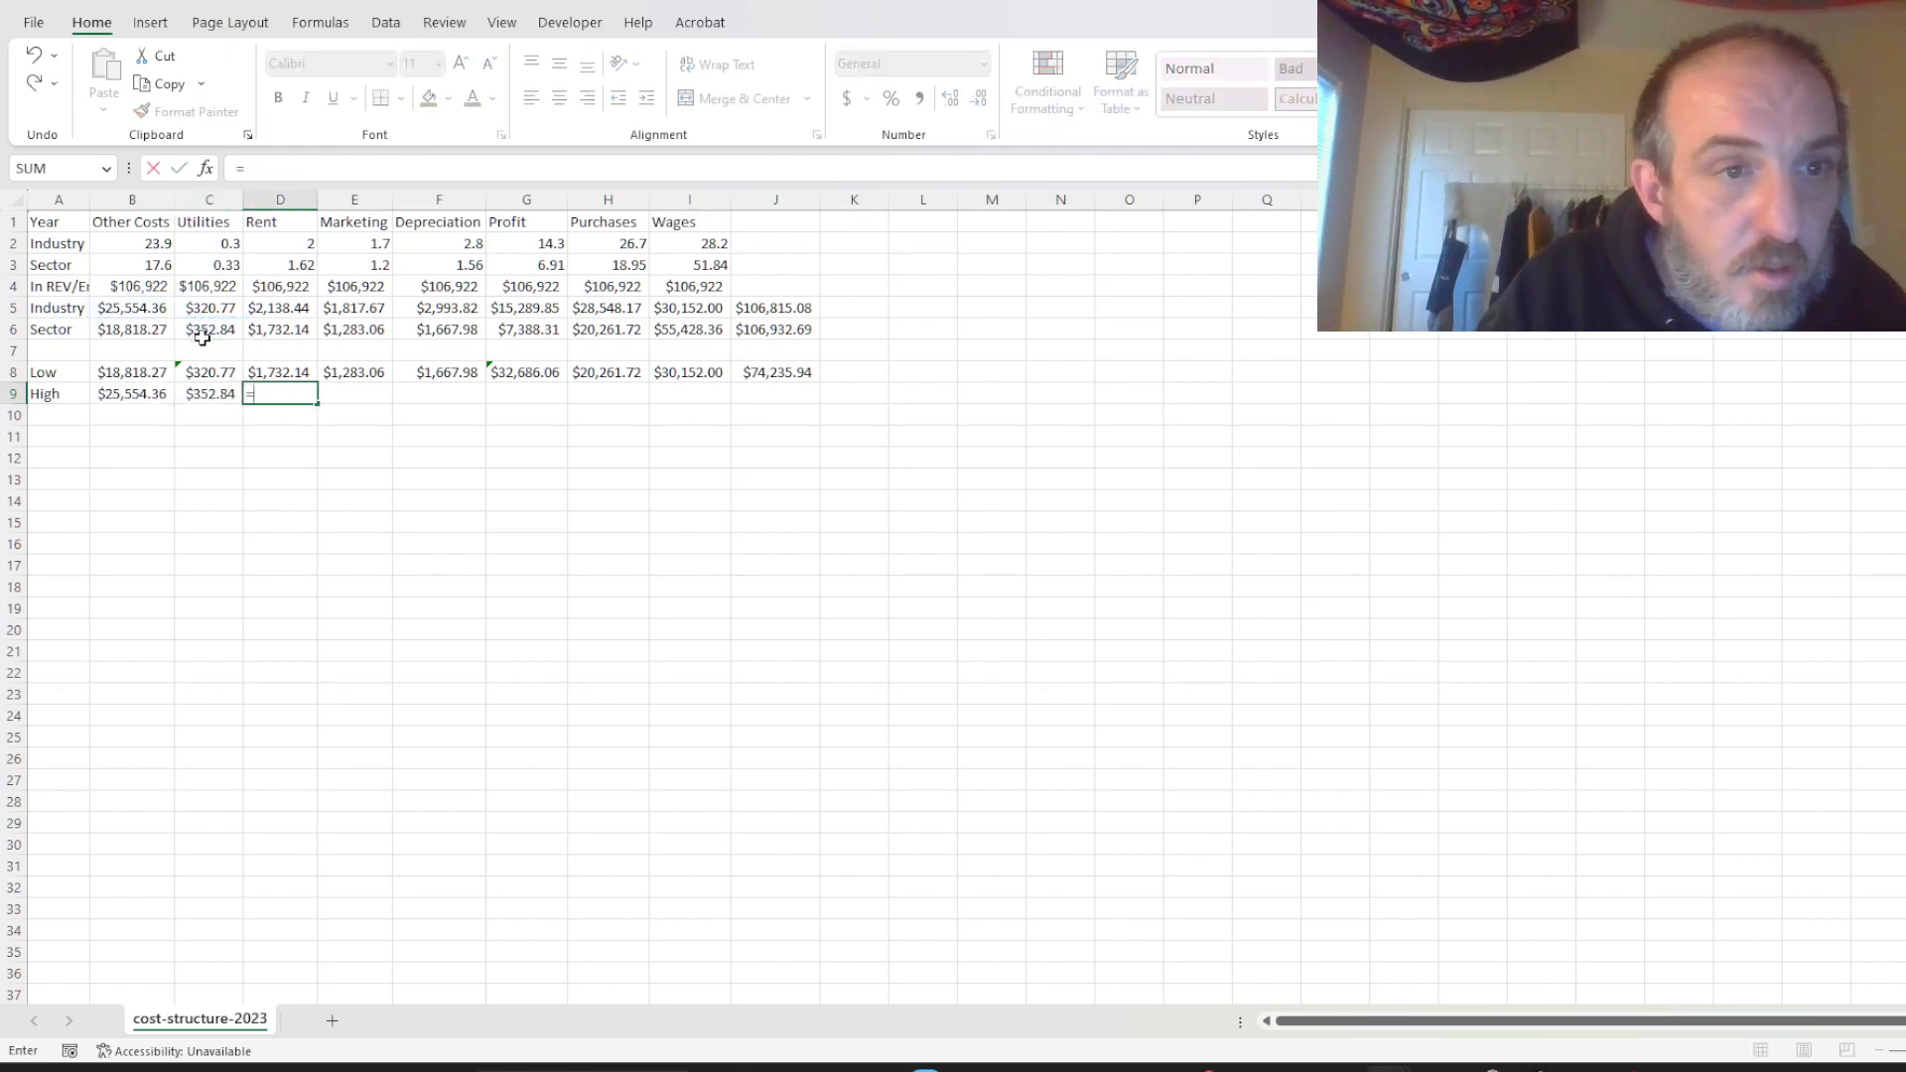
pyautogui.click(303, 307)
pyautogui.press('Tab')
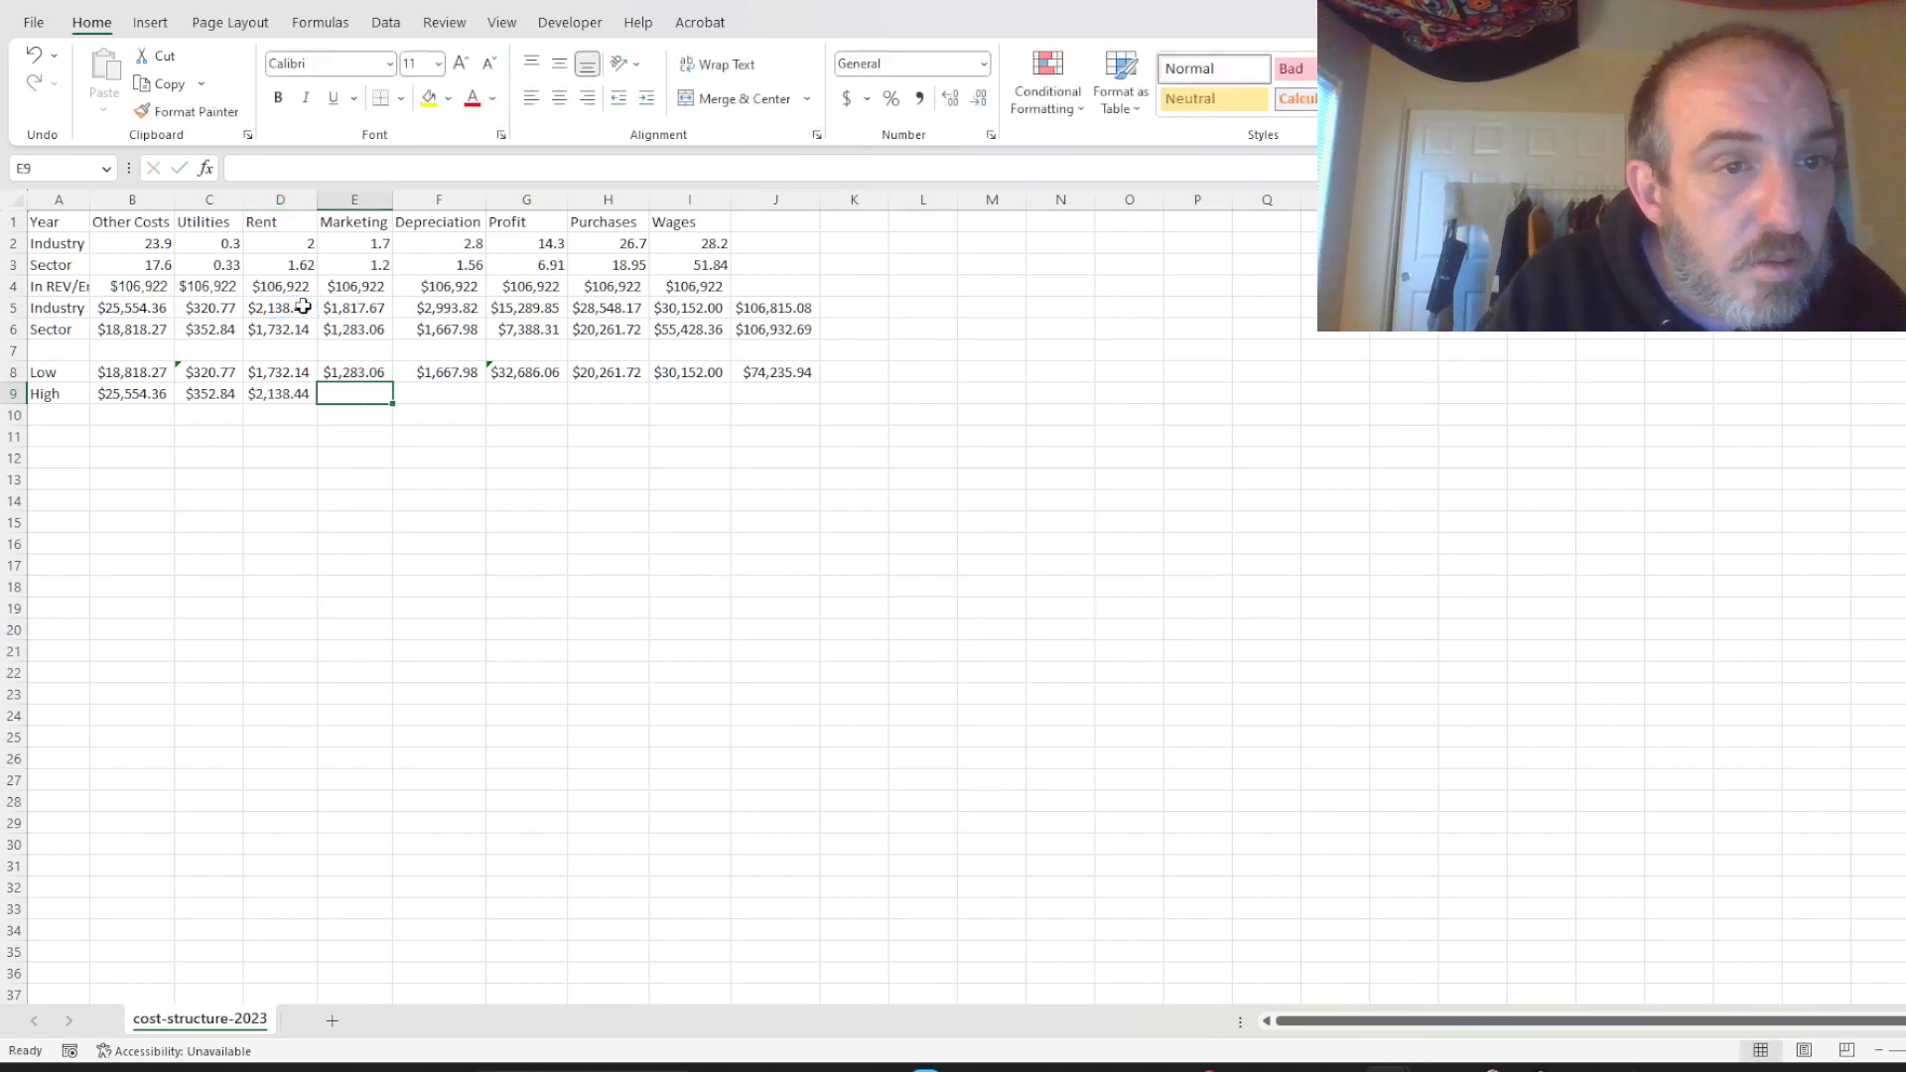
pyautogui.write('=')
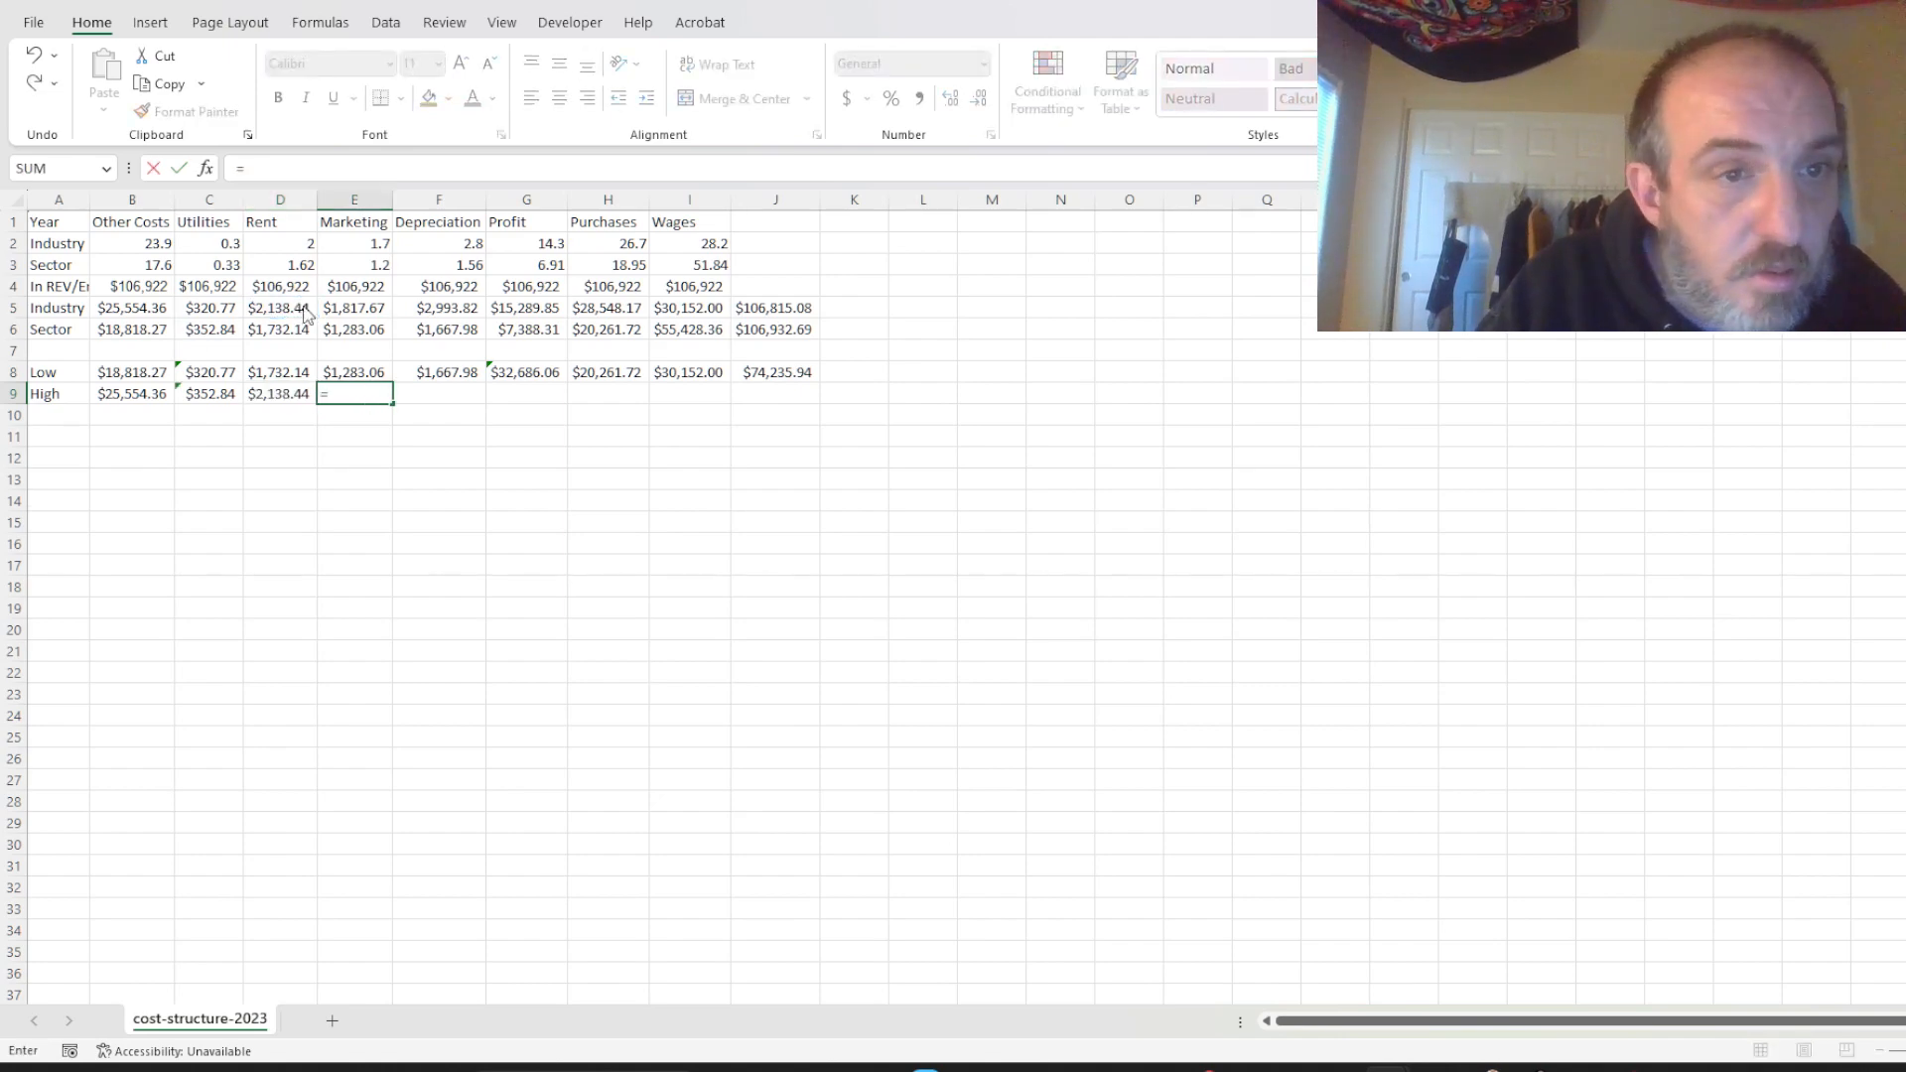
pyautogui.click(356, 314)
pyautogui.press('Tab')
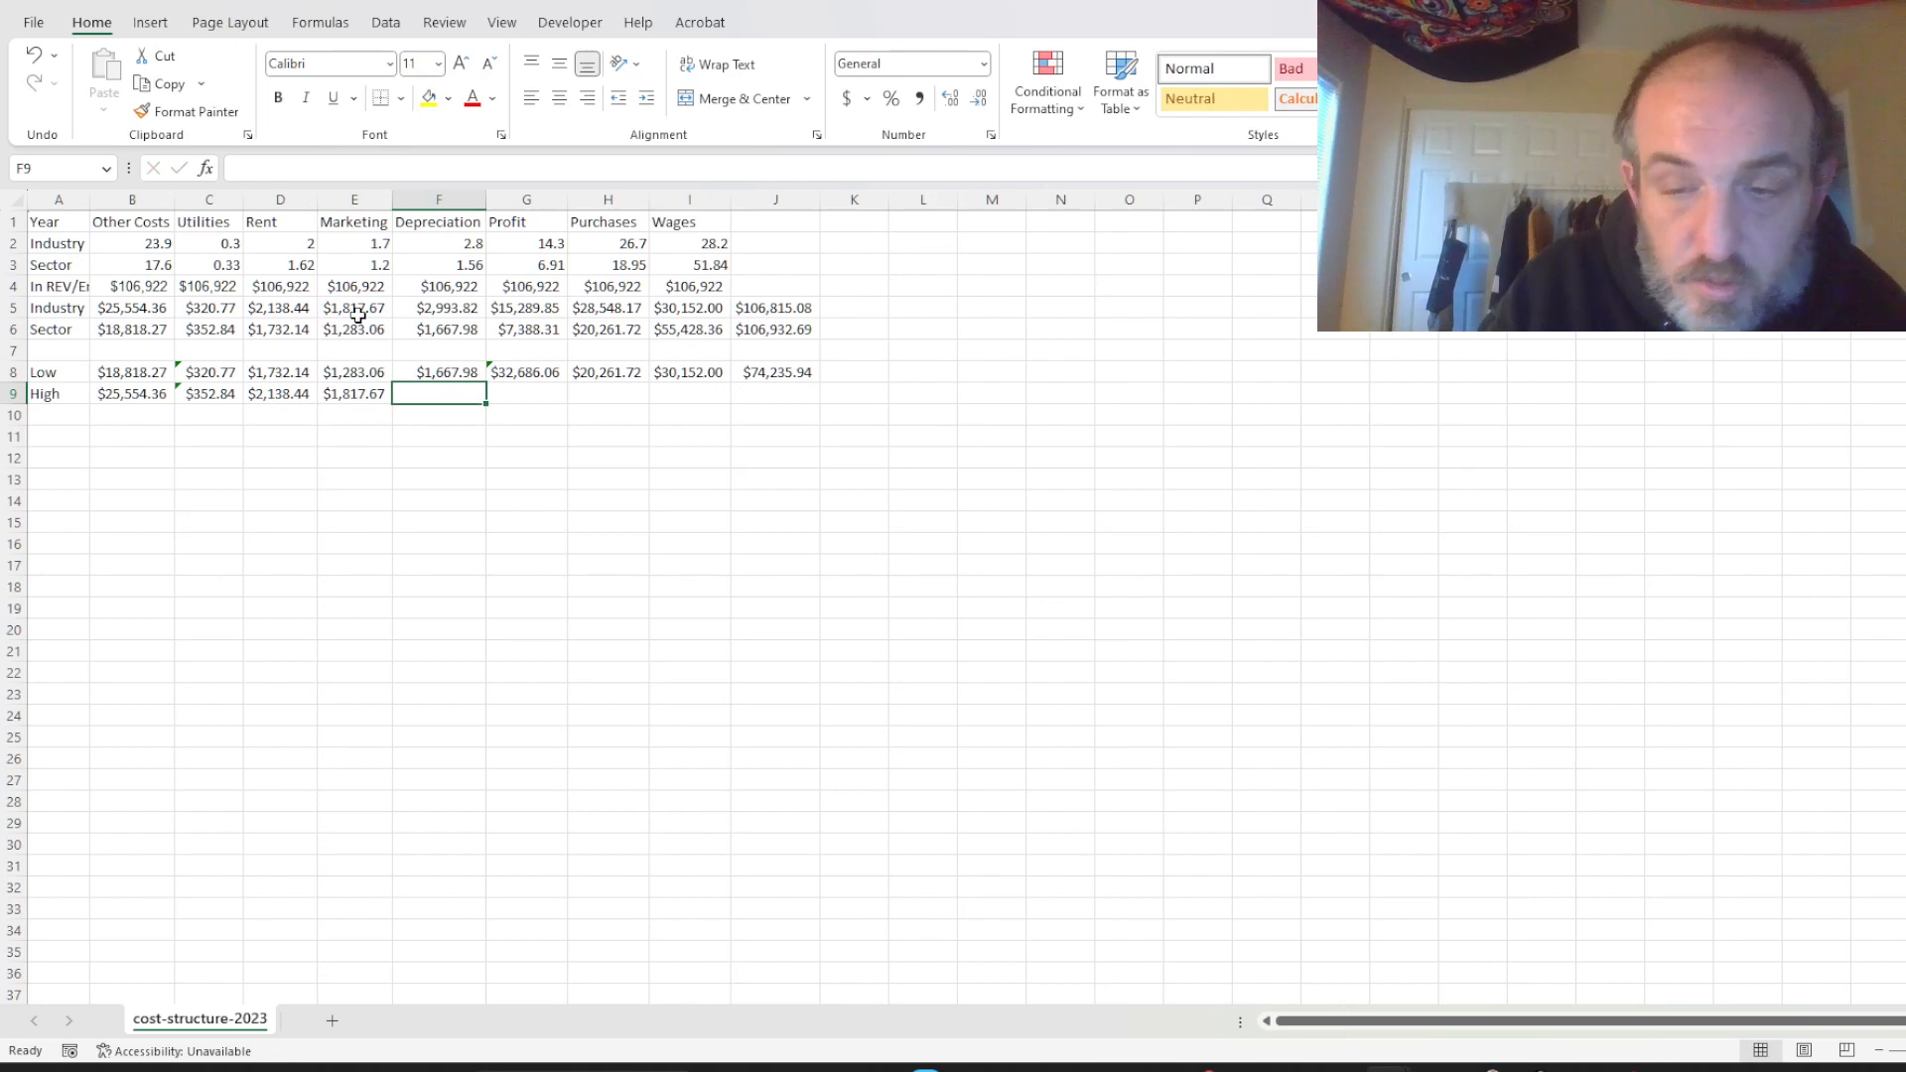
pyautogui.write('=')
pyautogui.click(403, 314)
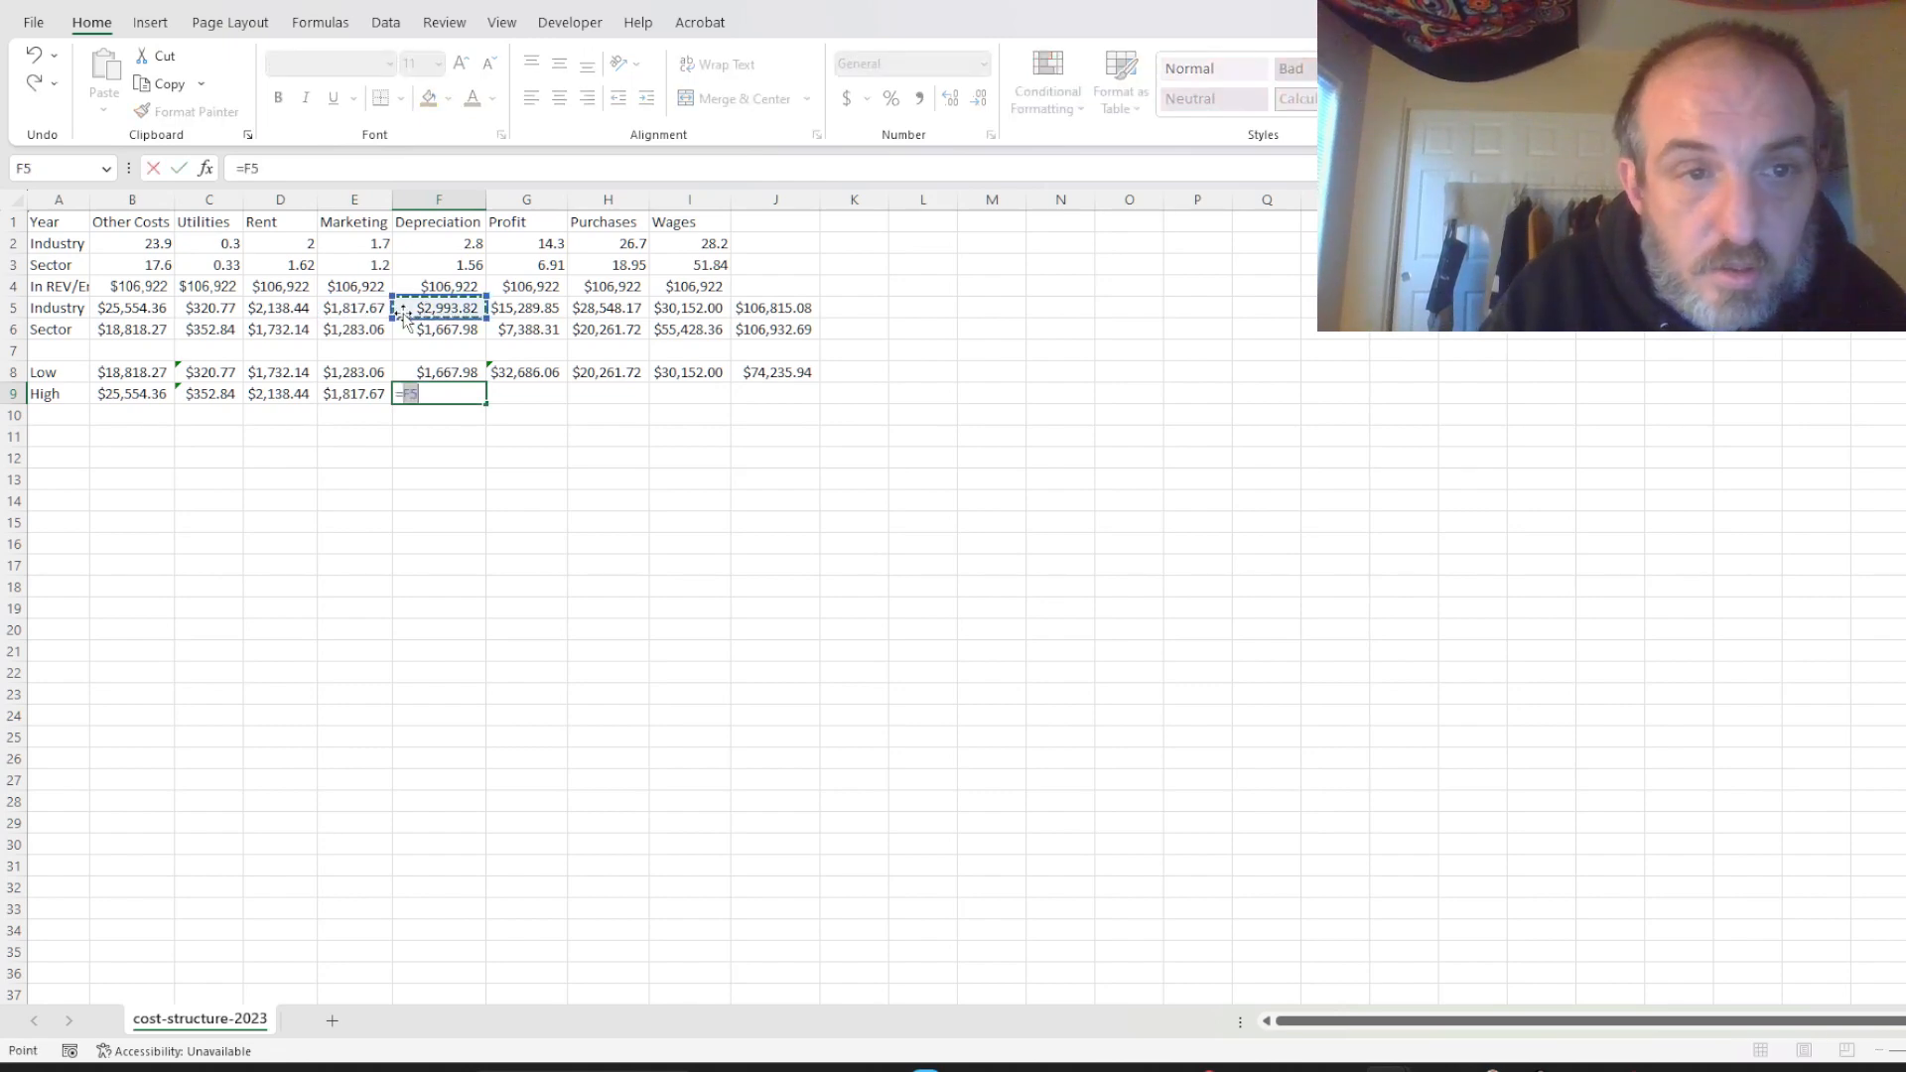
pyautogui.press('Tab')
# Link the High row's Profit in G9 to the industry amount with =G5.
pyautogui.write('=')
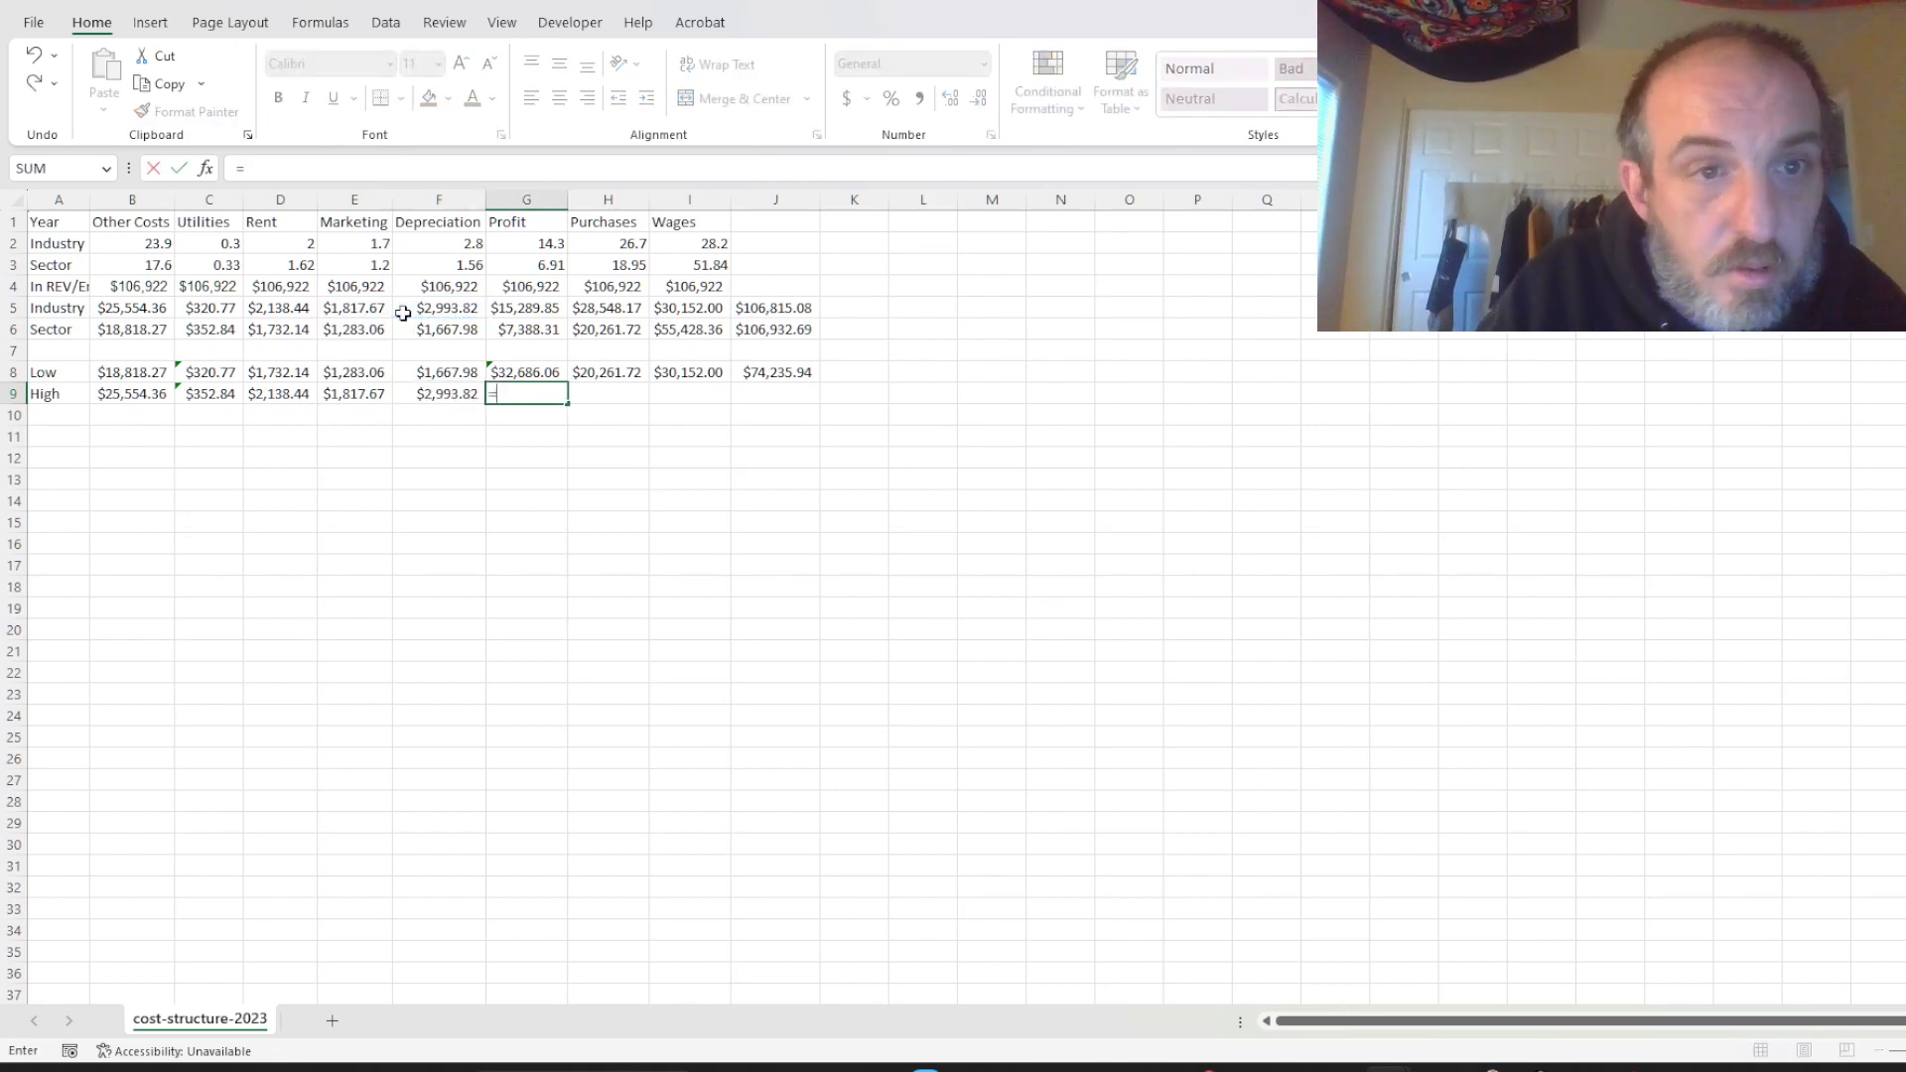
pyautogui.click(506, 314)
pyautogui.press('Tab')
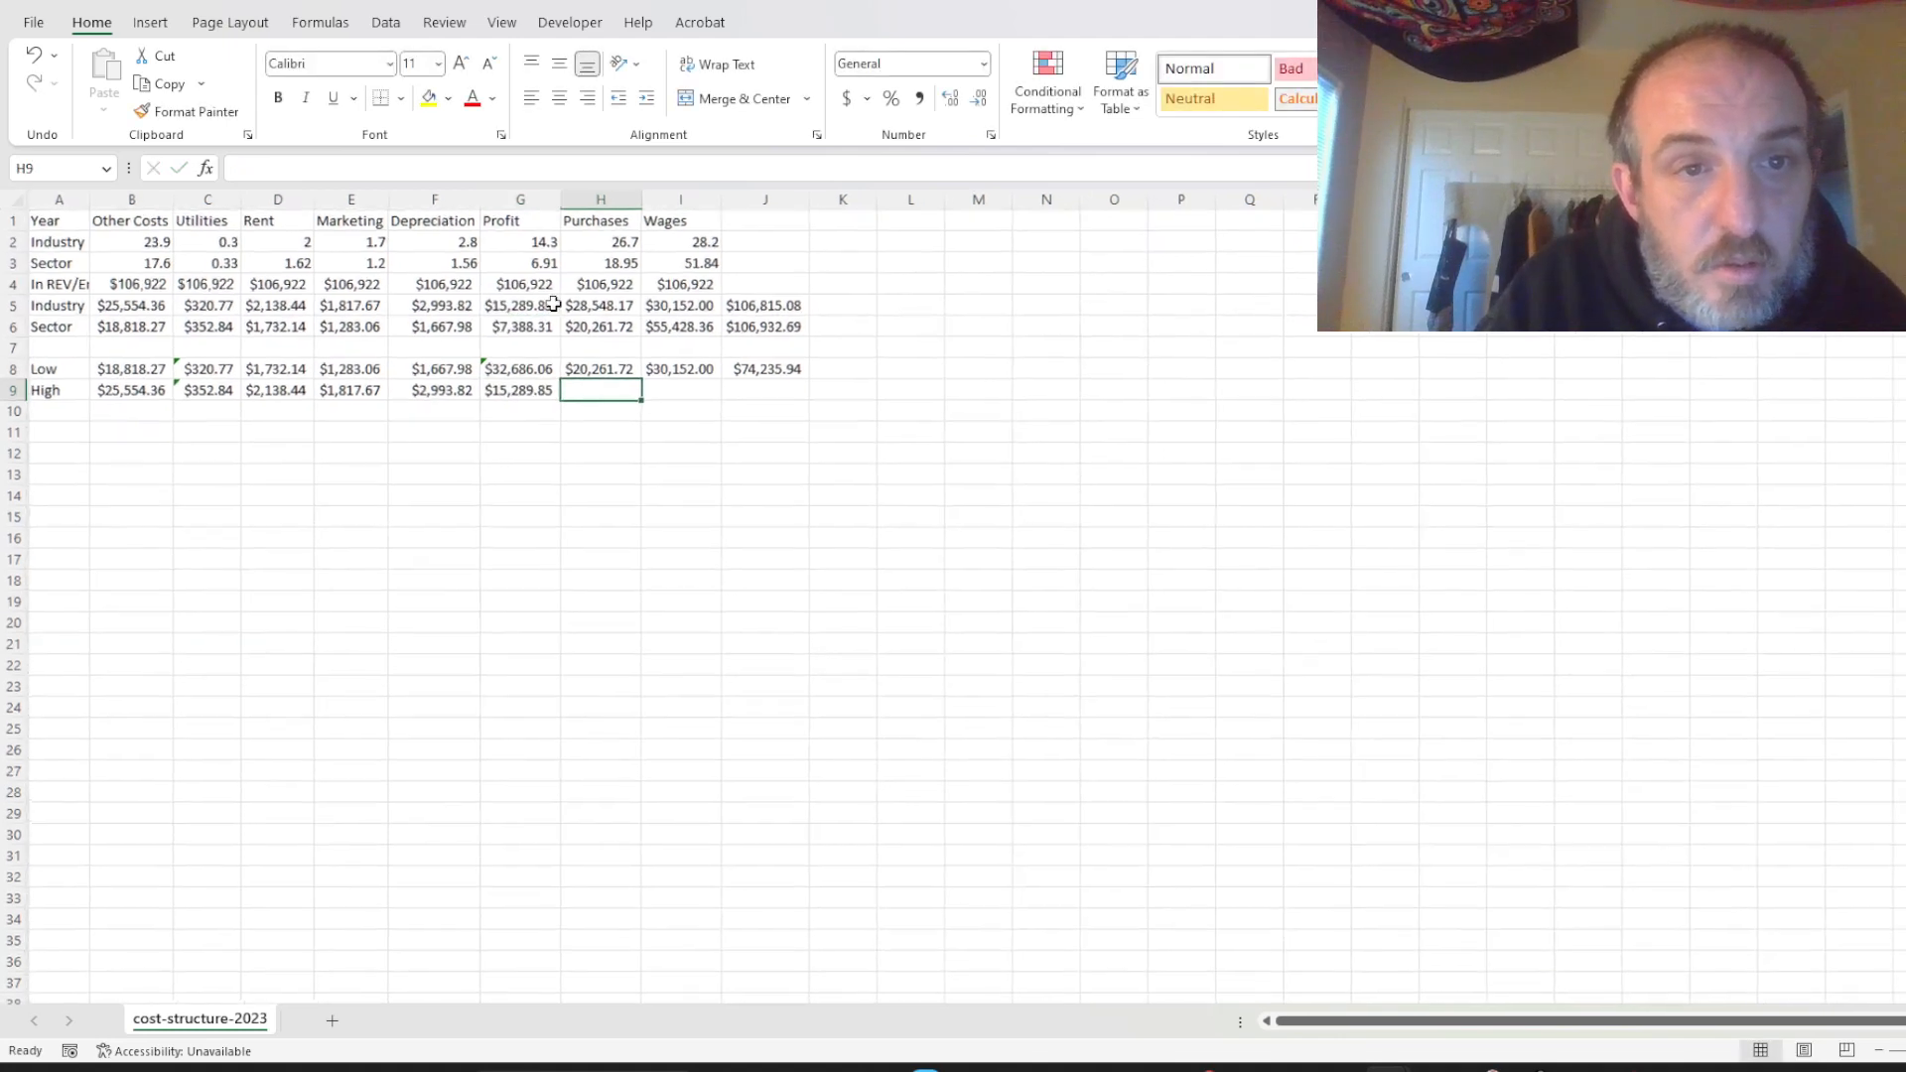
# Link the High row's Purchases in H9 to the industry amount (=H5) and its Wages in I9 to the sector amount (=I6).
pyautogui.write('=')
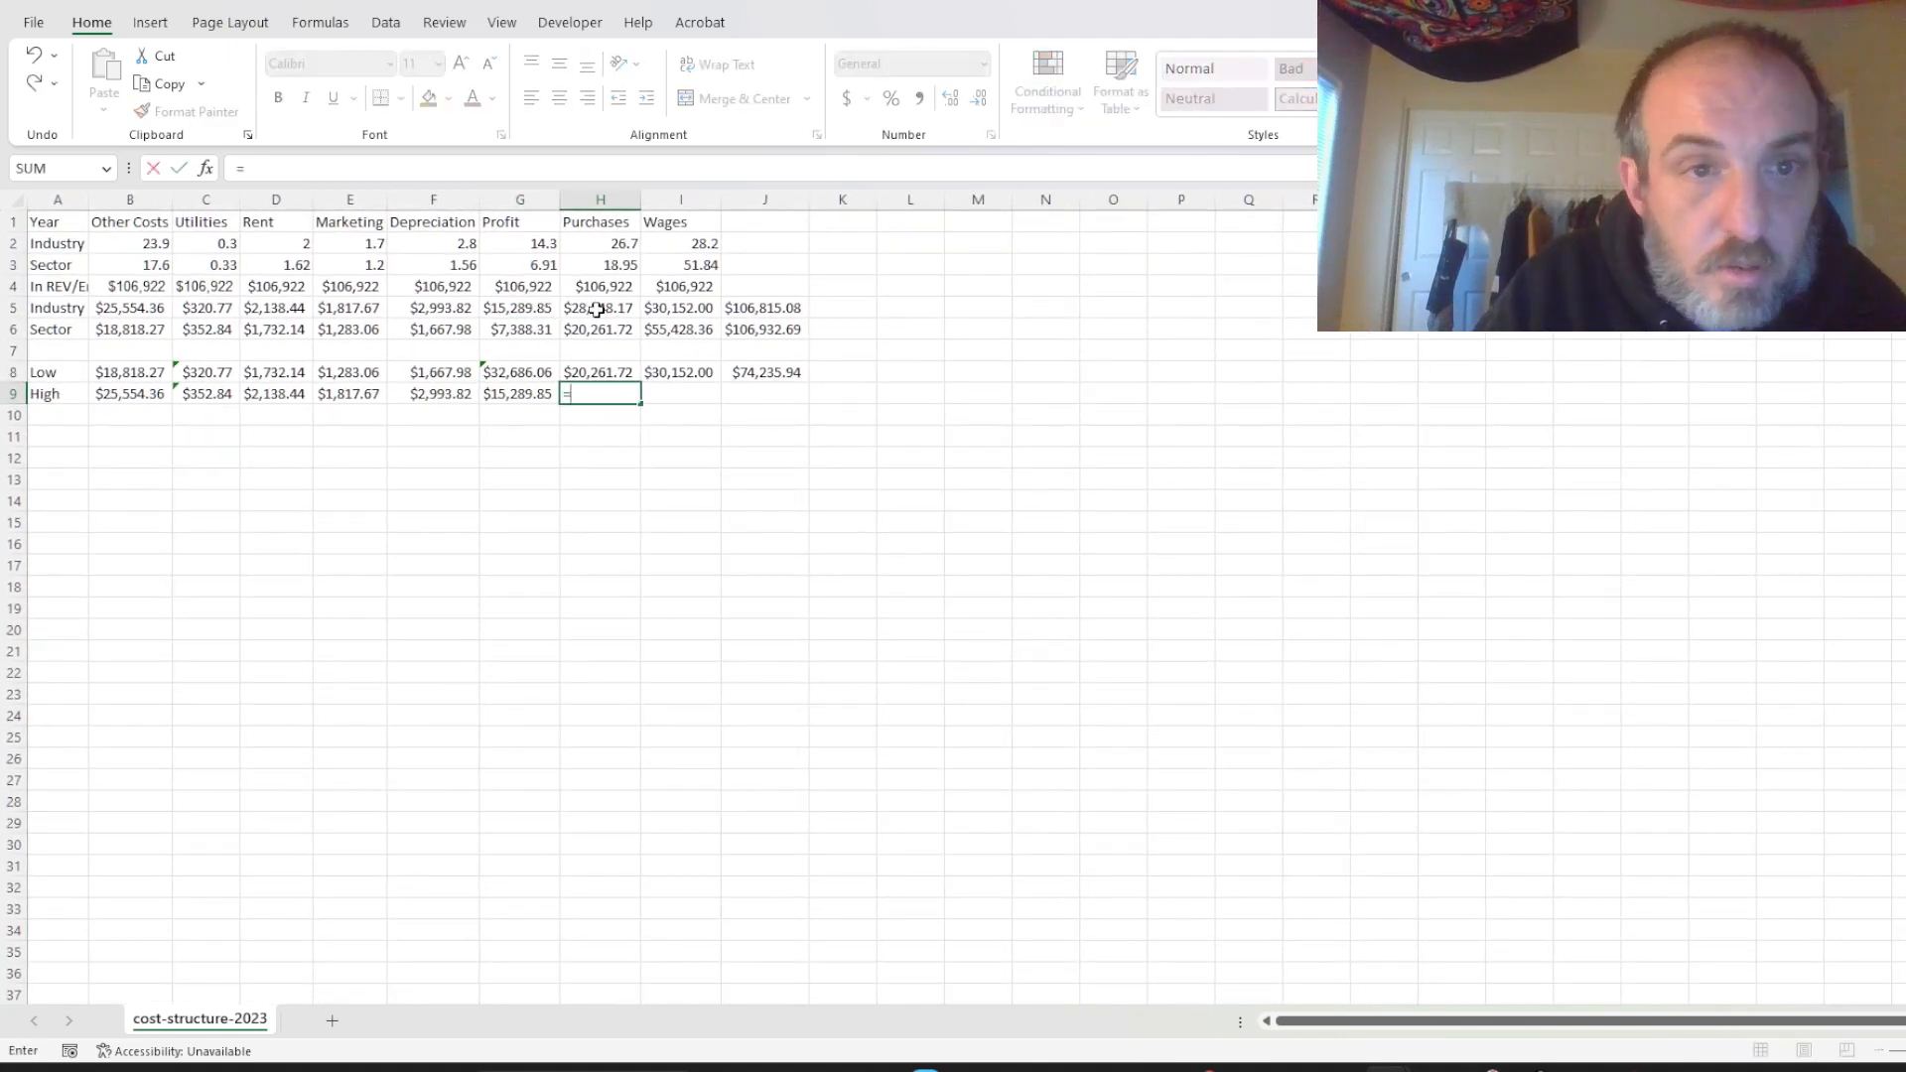
pyautogui.click(596, 310)
pyautogui.press('Tab')
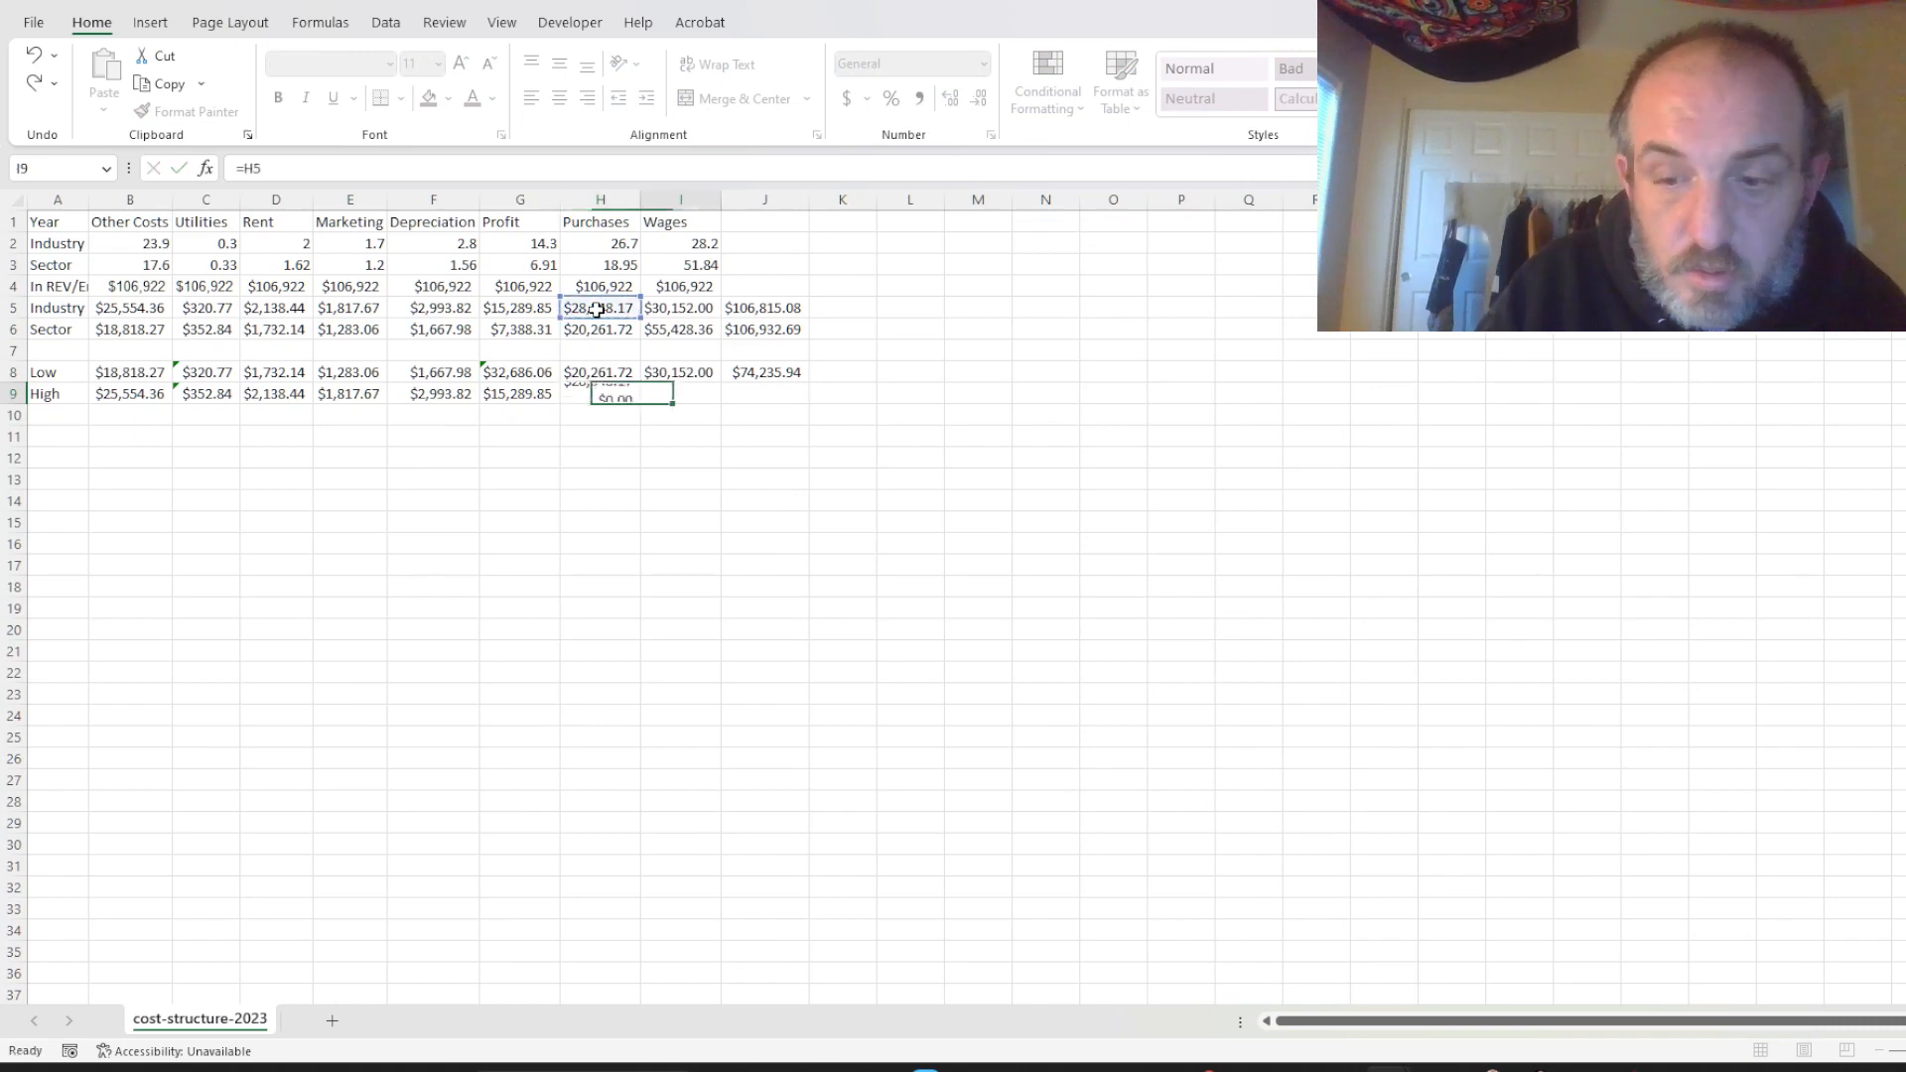
pyautogui.write('=')
pyautogui.click(681, 331)
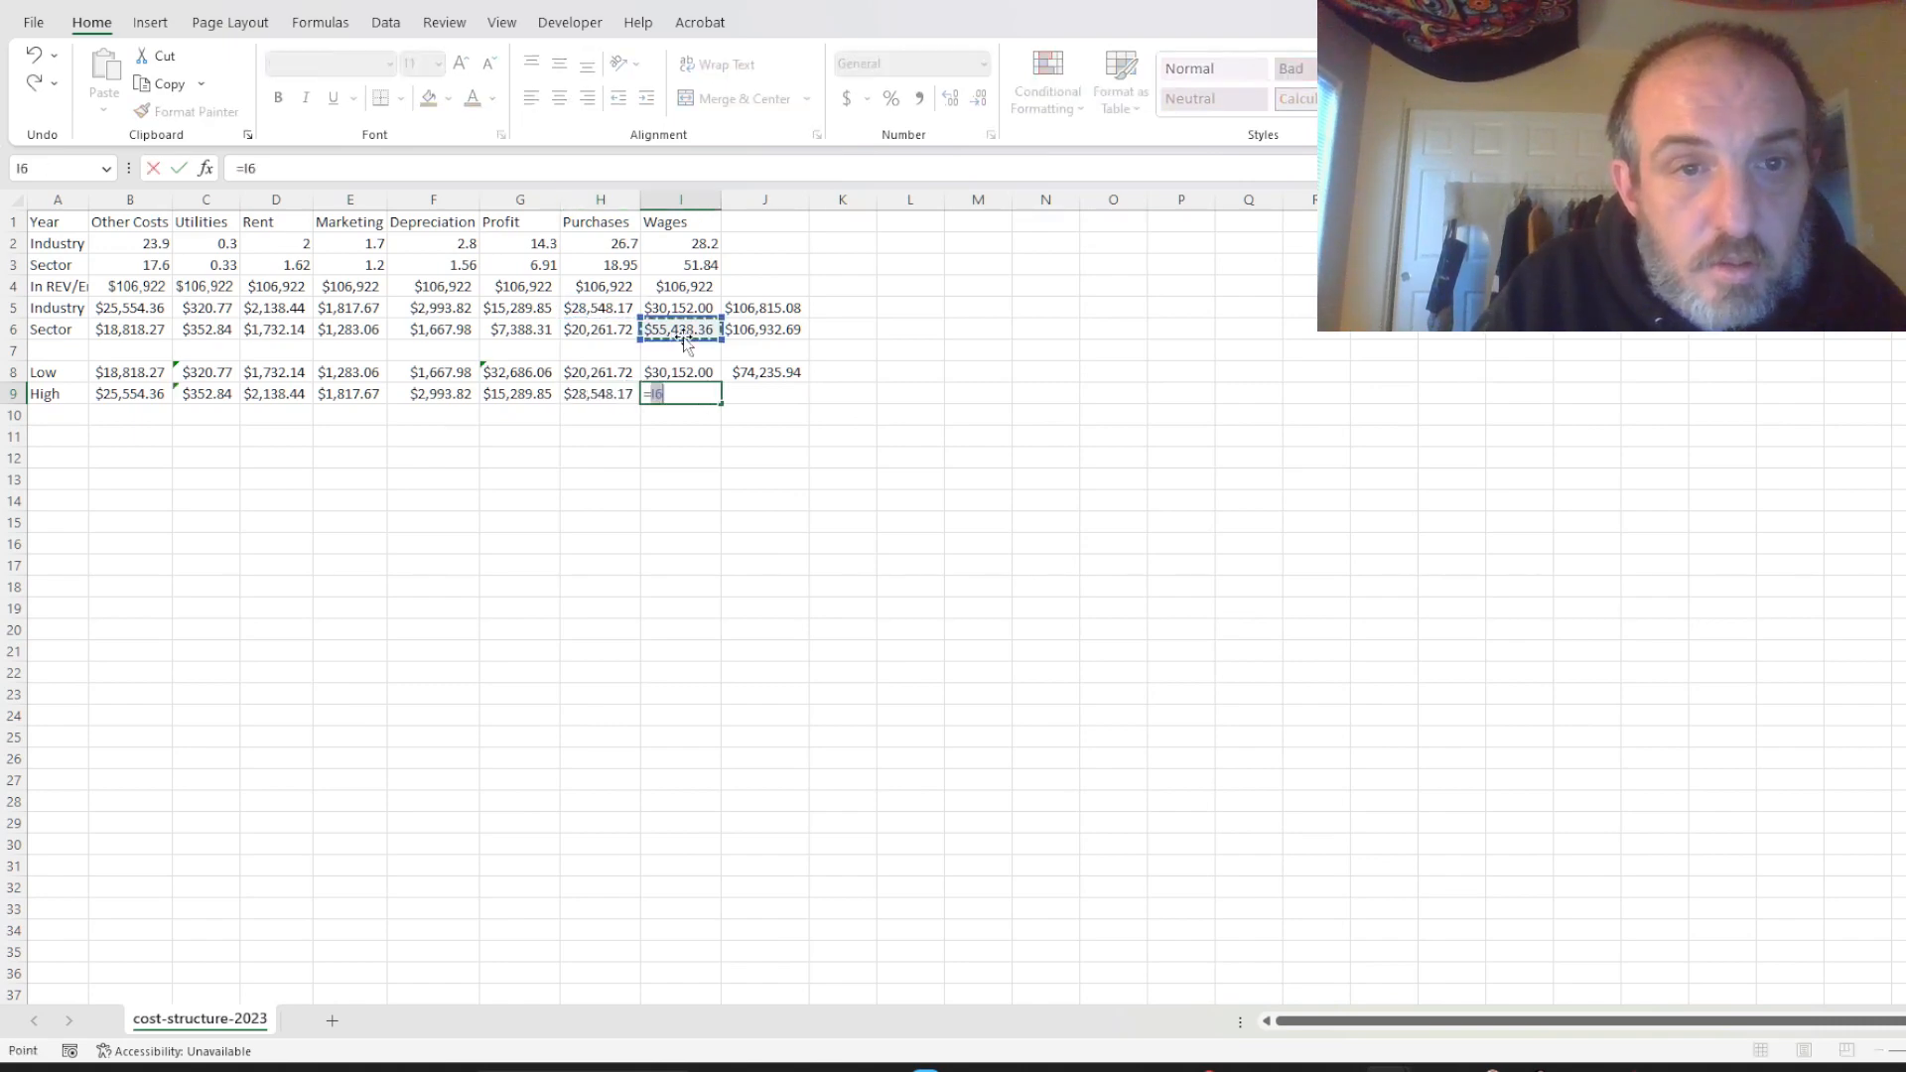
pyautogui.press('Tab')
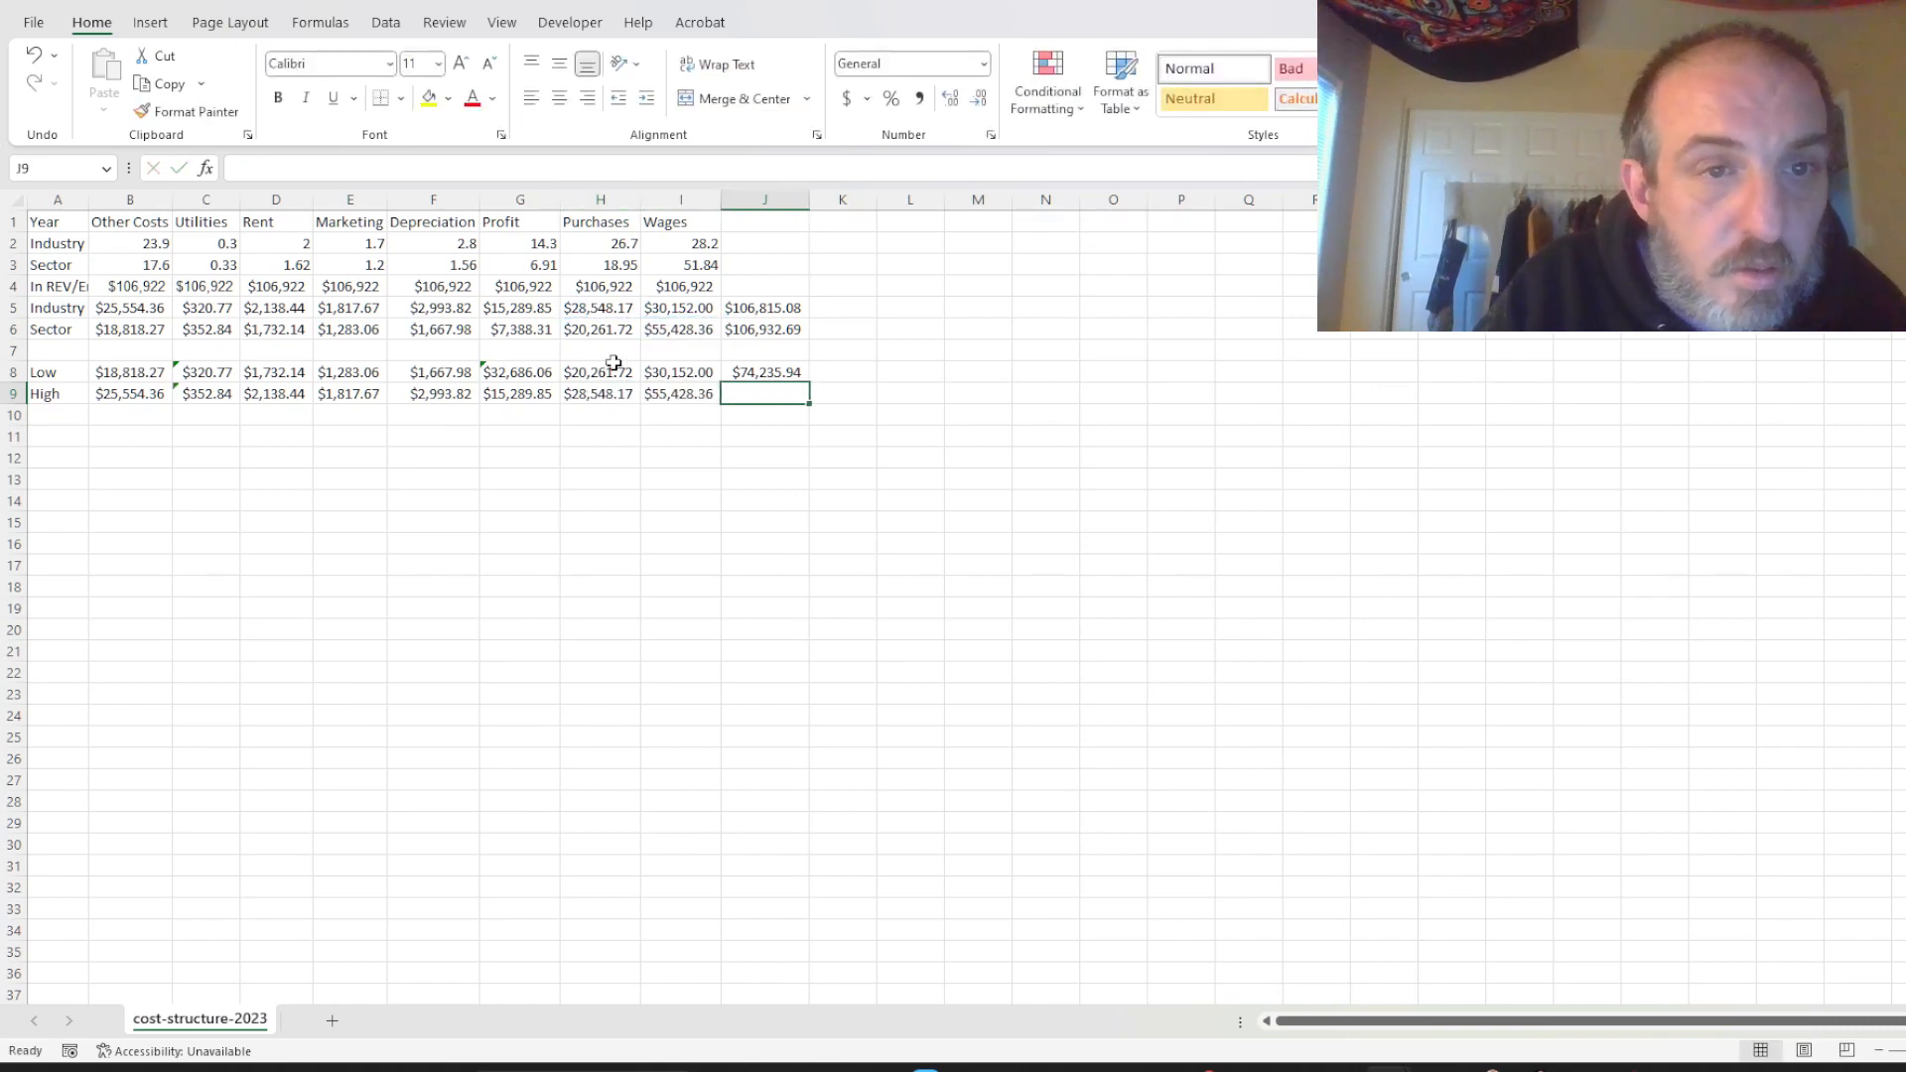
# Clear the High row's Profit in G9 and copy the cost total formula from J8 down to J9.
pyautogui.click(524, 397)
pyautogui.press('Delete')
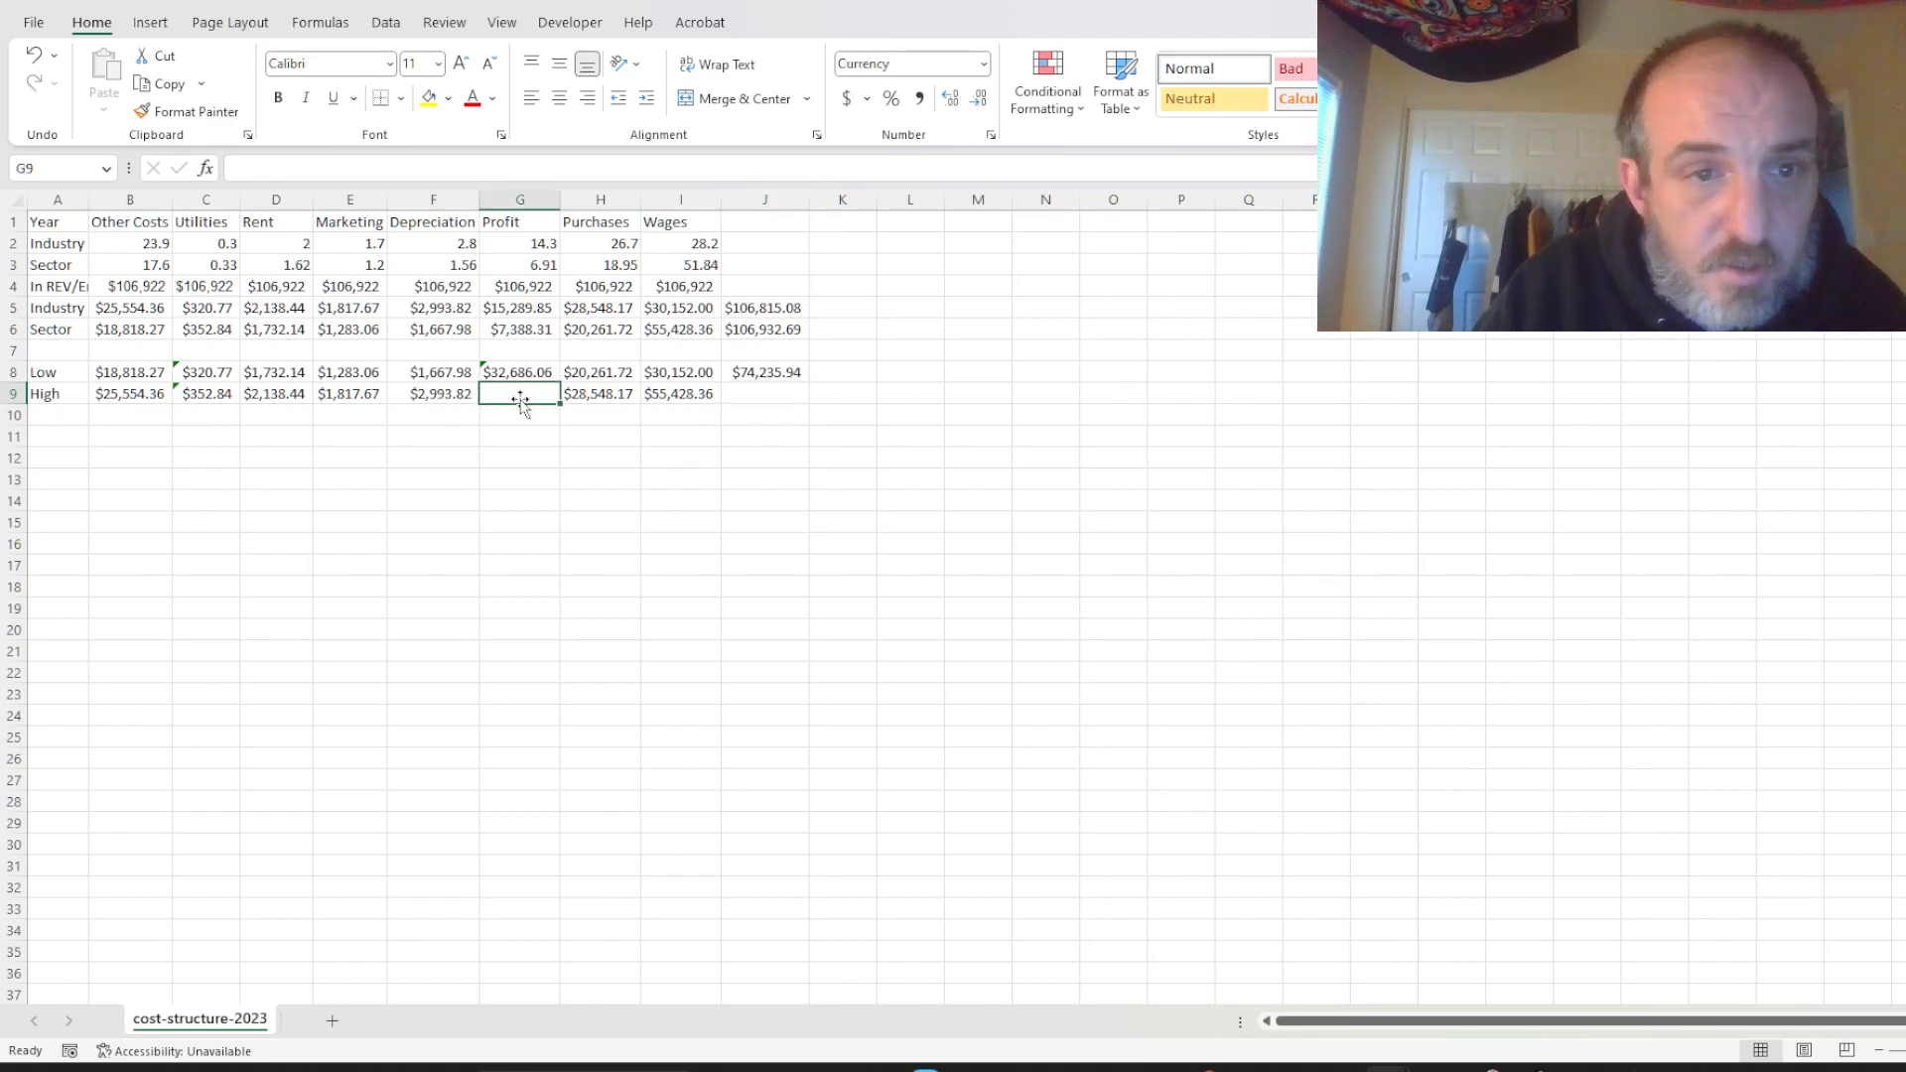
pyautogui.click(770, 395)
pyautogui.write('=')
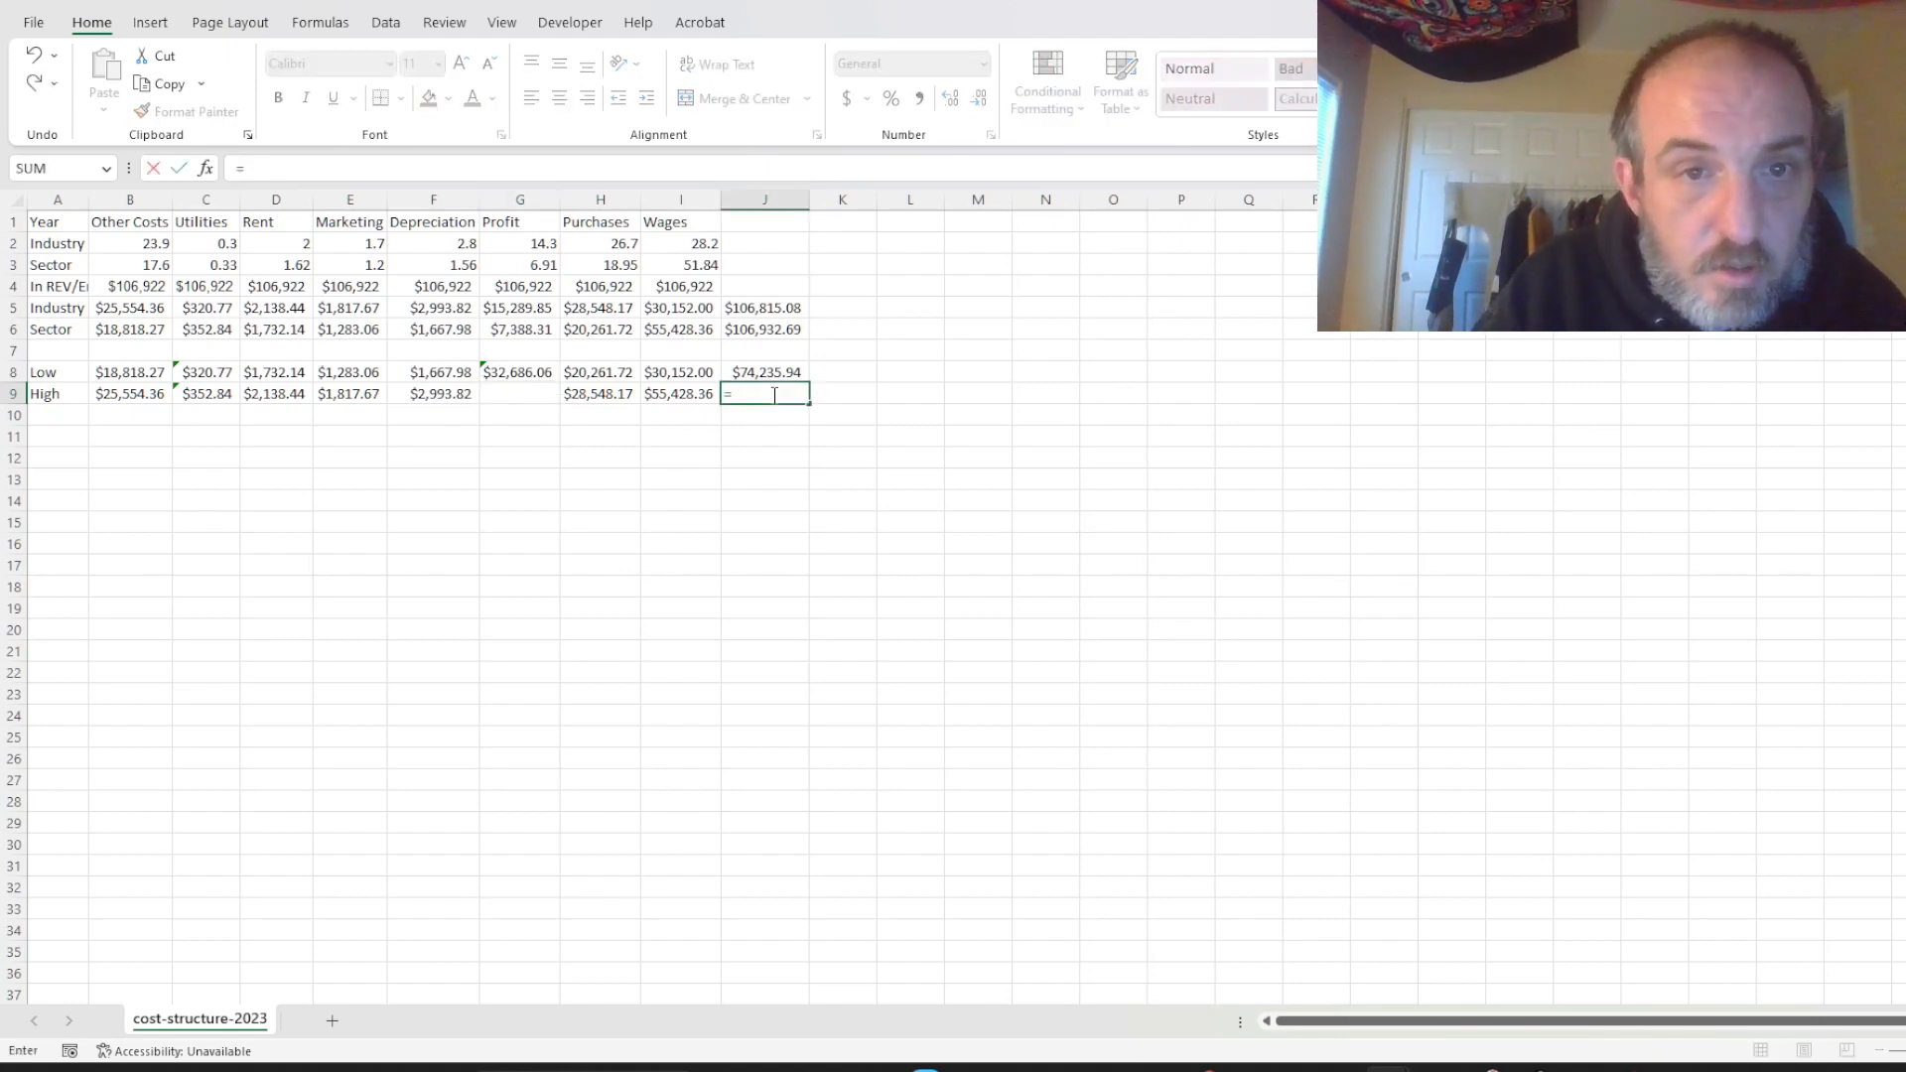
pyautogui.press('Escape')
pyautogui.click(770, 374)
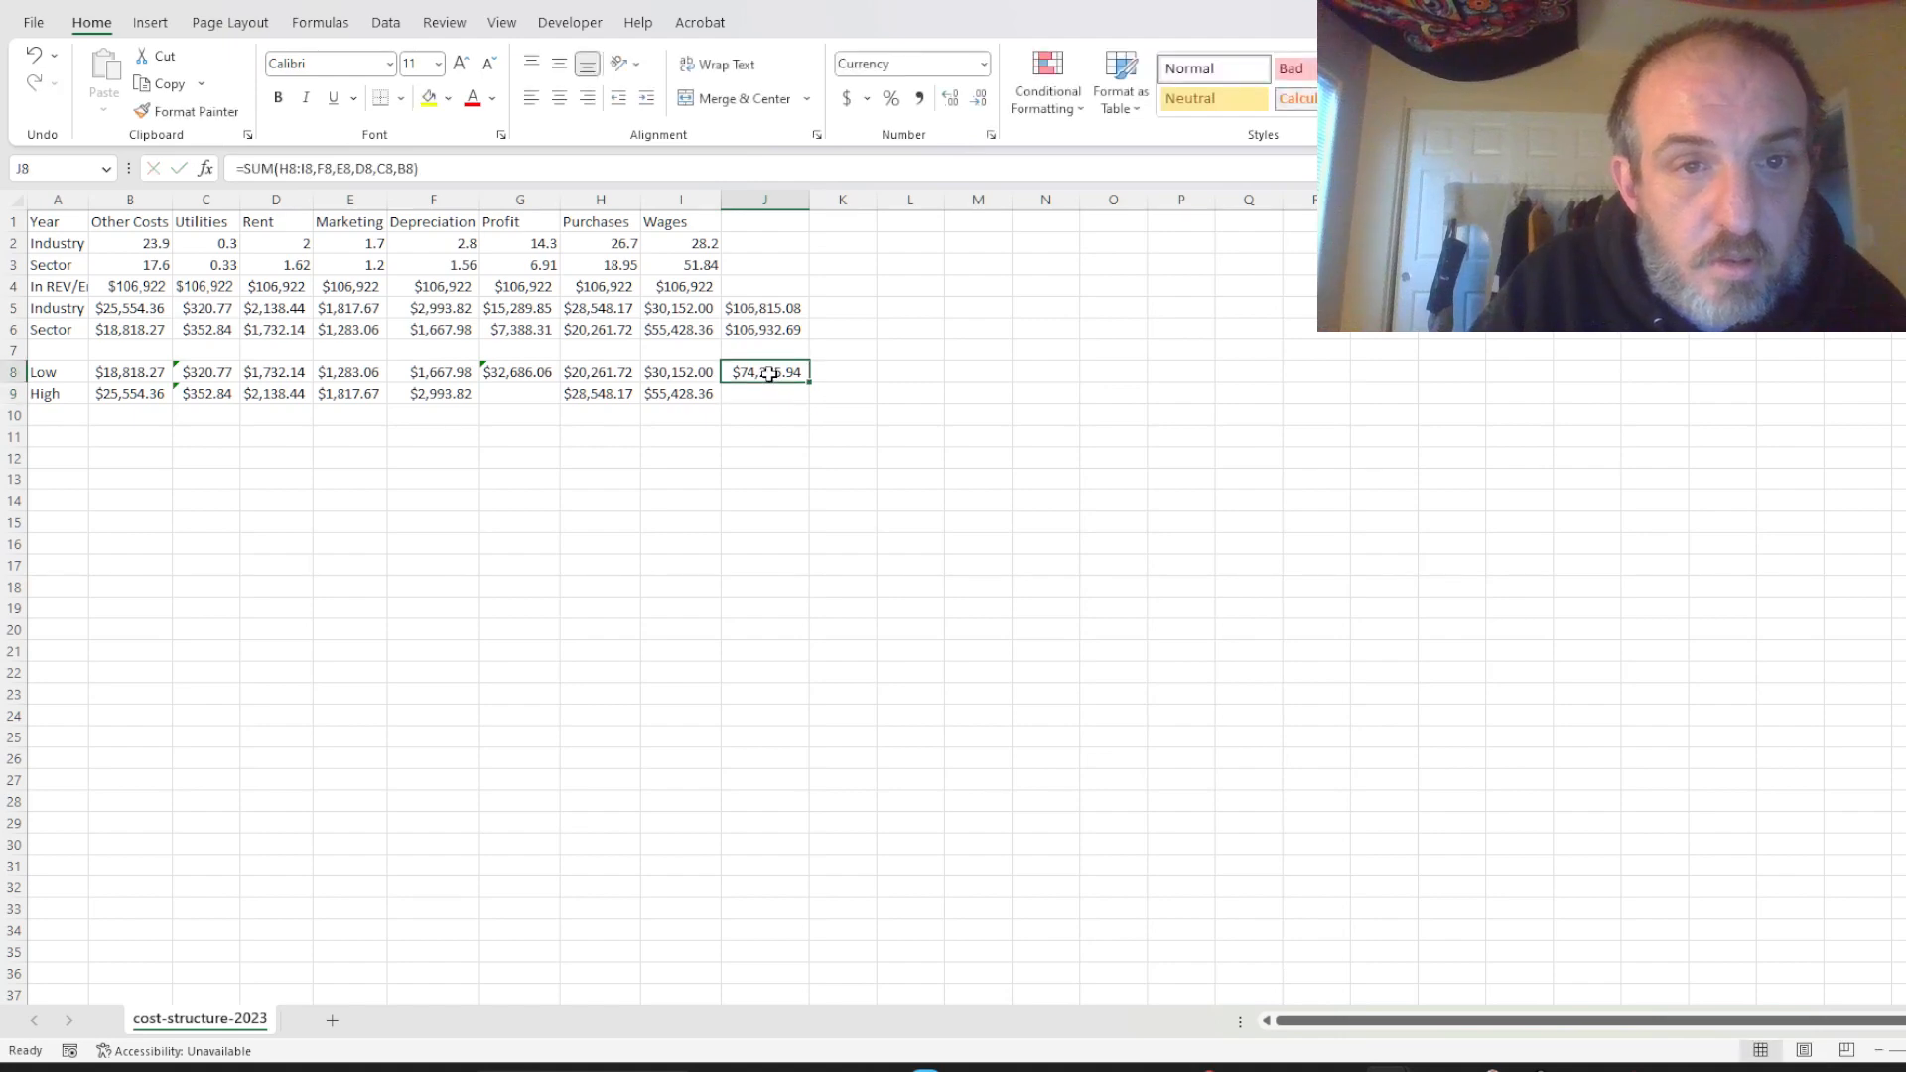
pyautogui.moveTo(813, 383); pyautogui.dragTo(812, 399)
pyautogui.click(751, 391)
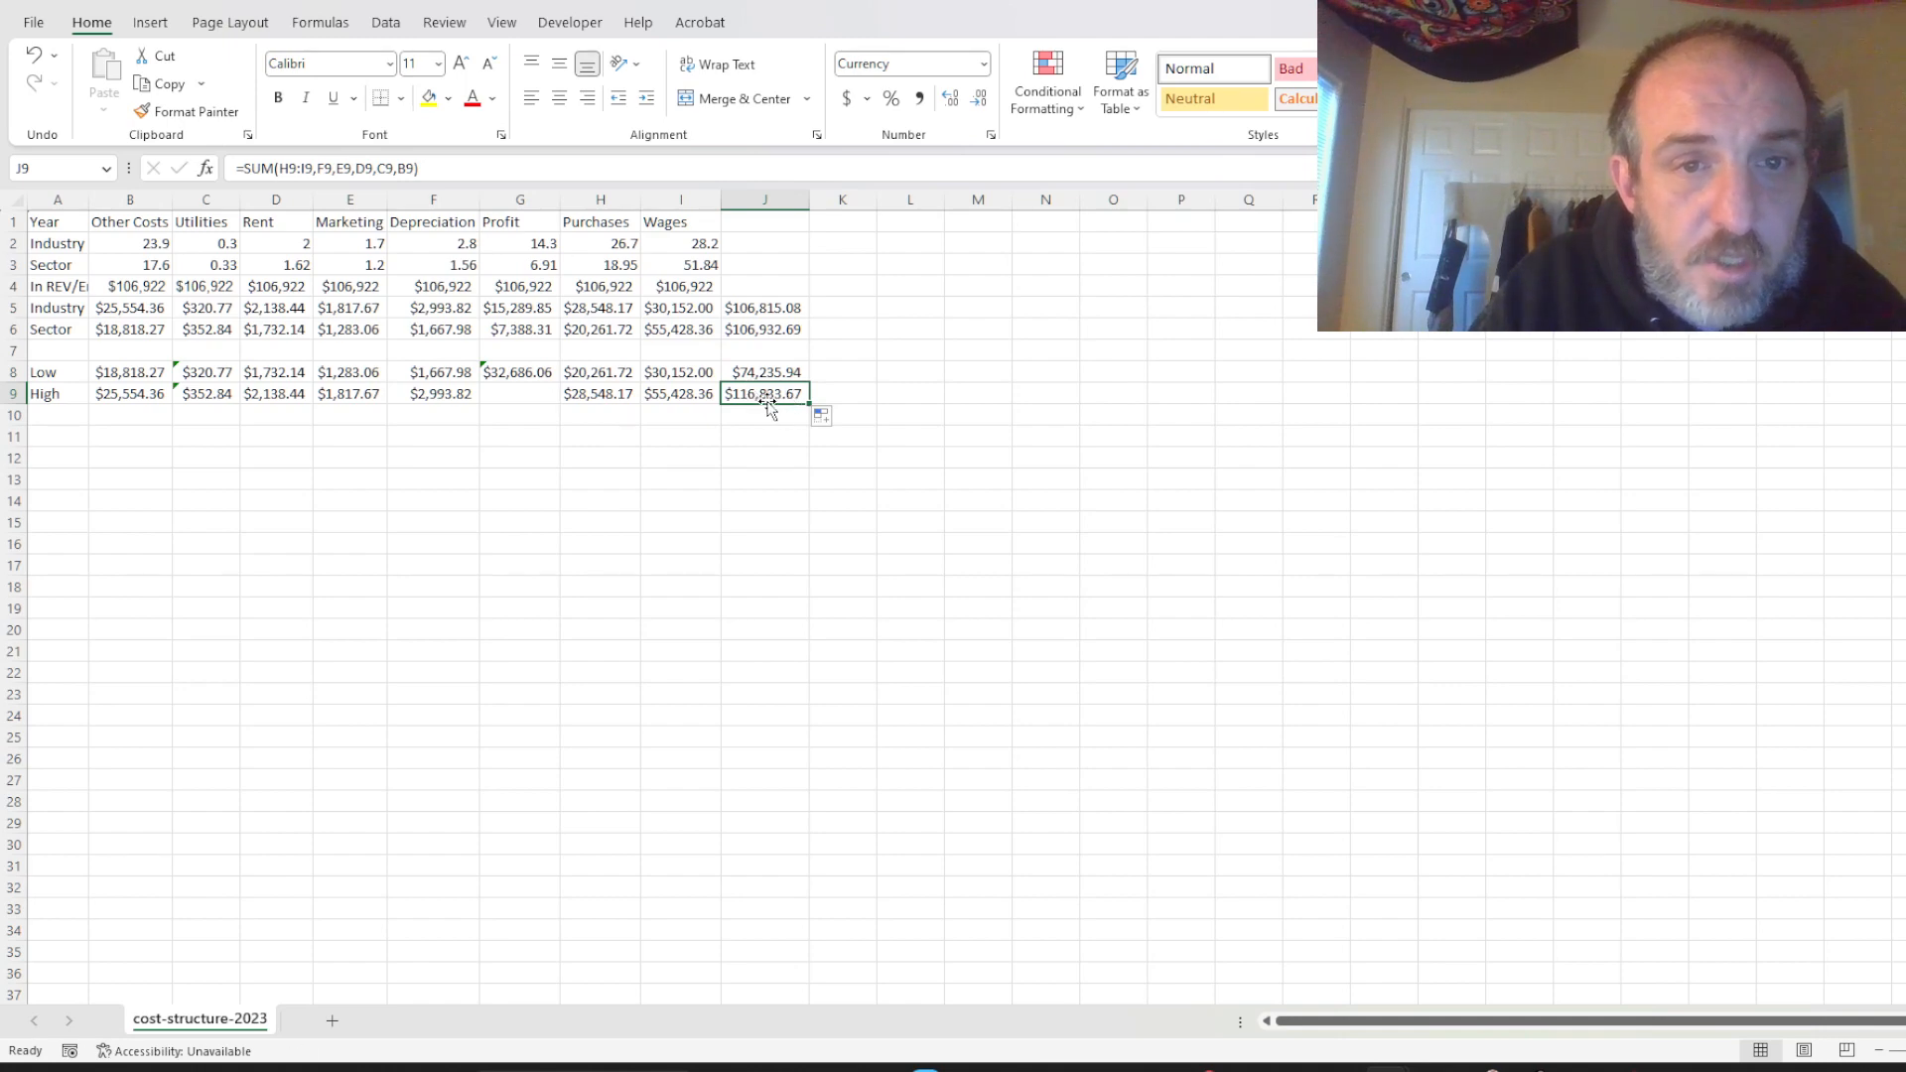
# Calculate the High row's Profit in G9 as revenue per employee minus total costs with the formula =I4-J9.
pyautogui.click(685, 289)
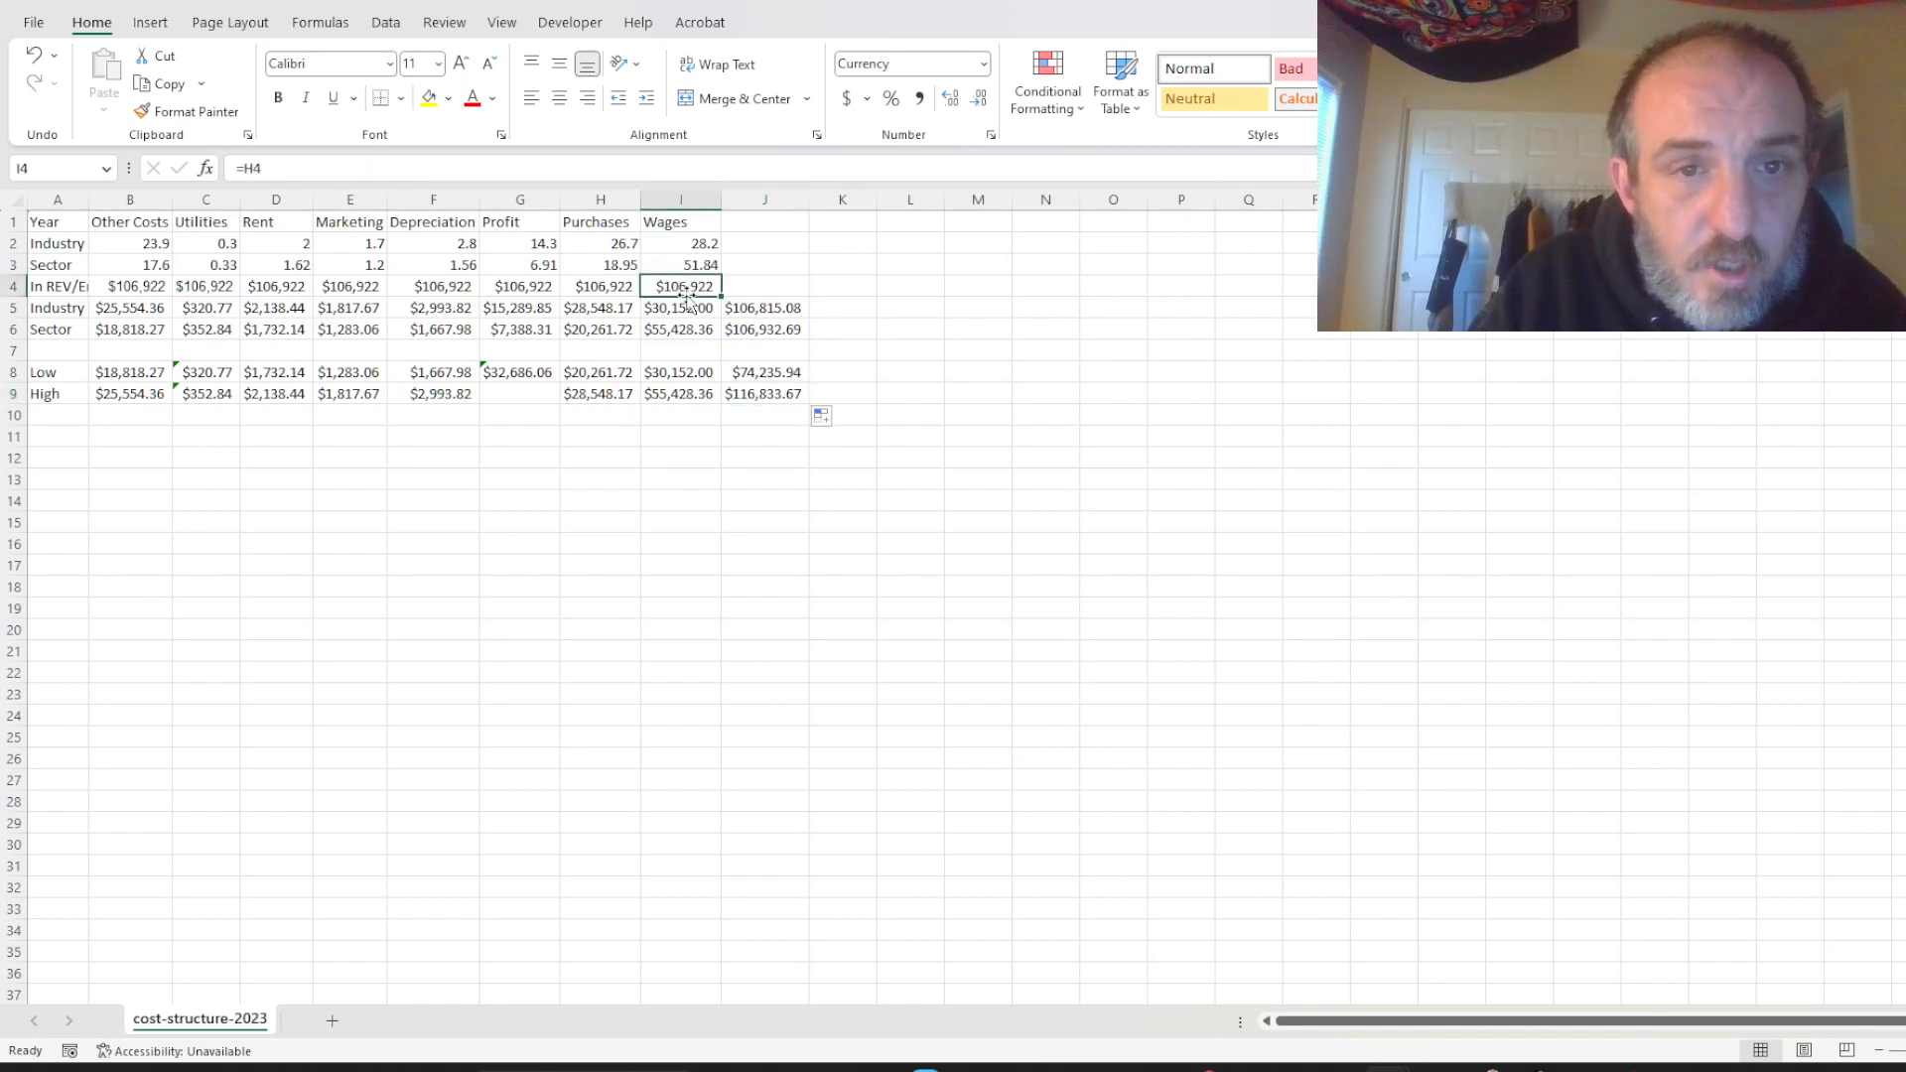
pyautogui.click(525, 391)
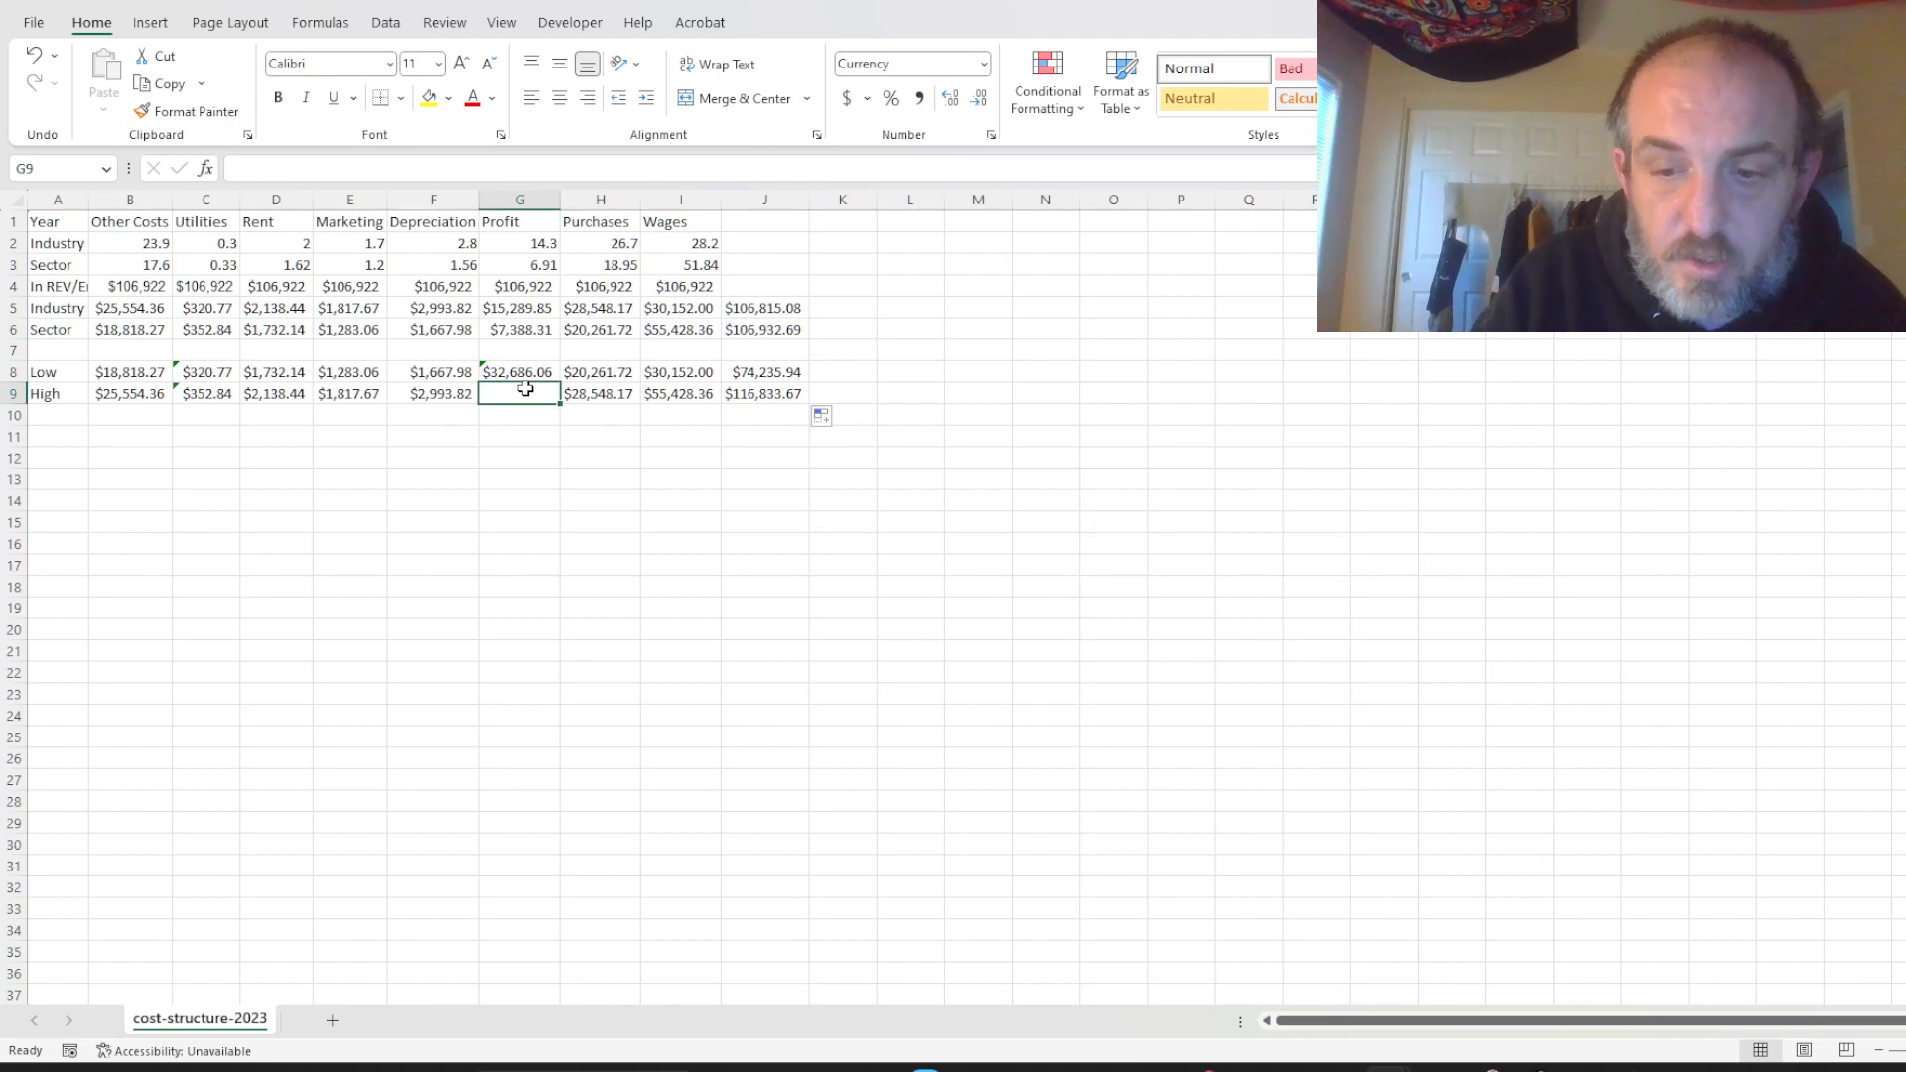
pyautogui.write('=')
pyautogui.click(686, 286)
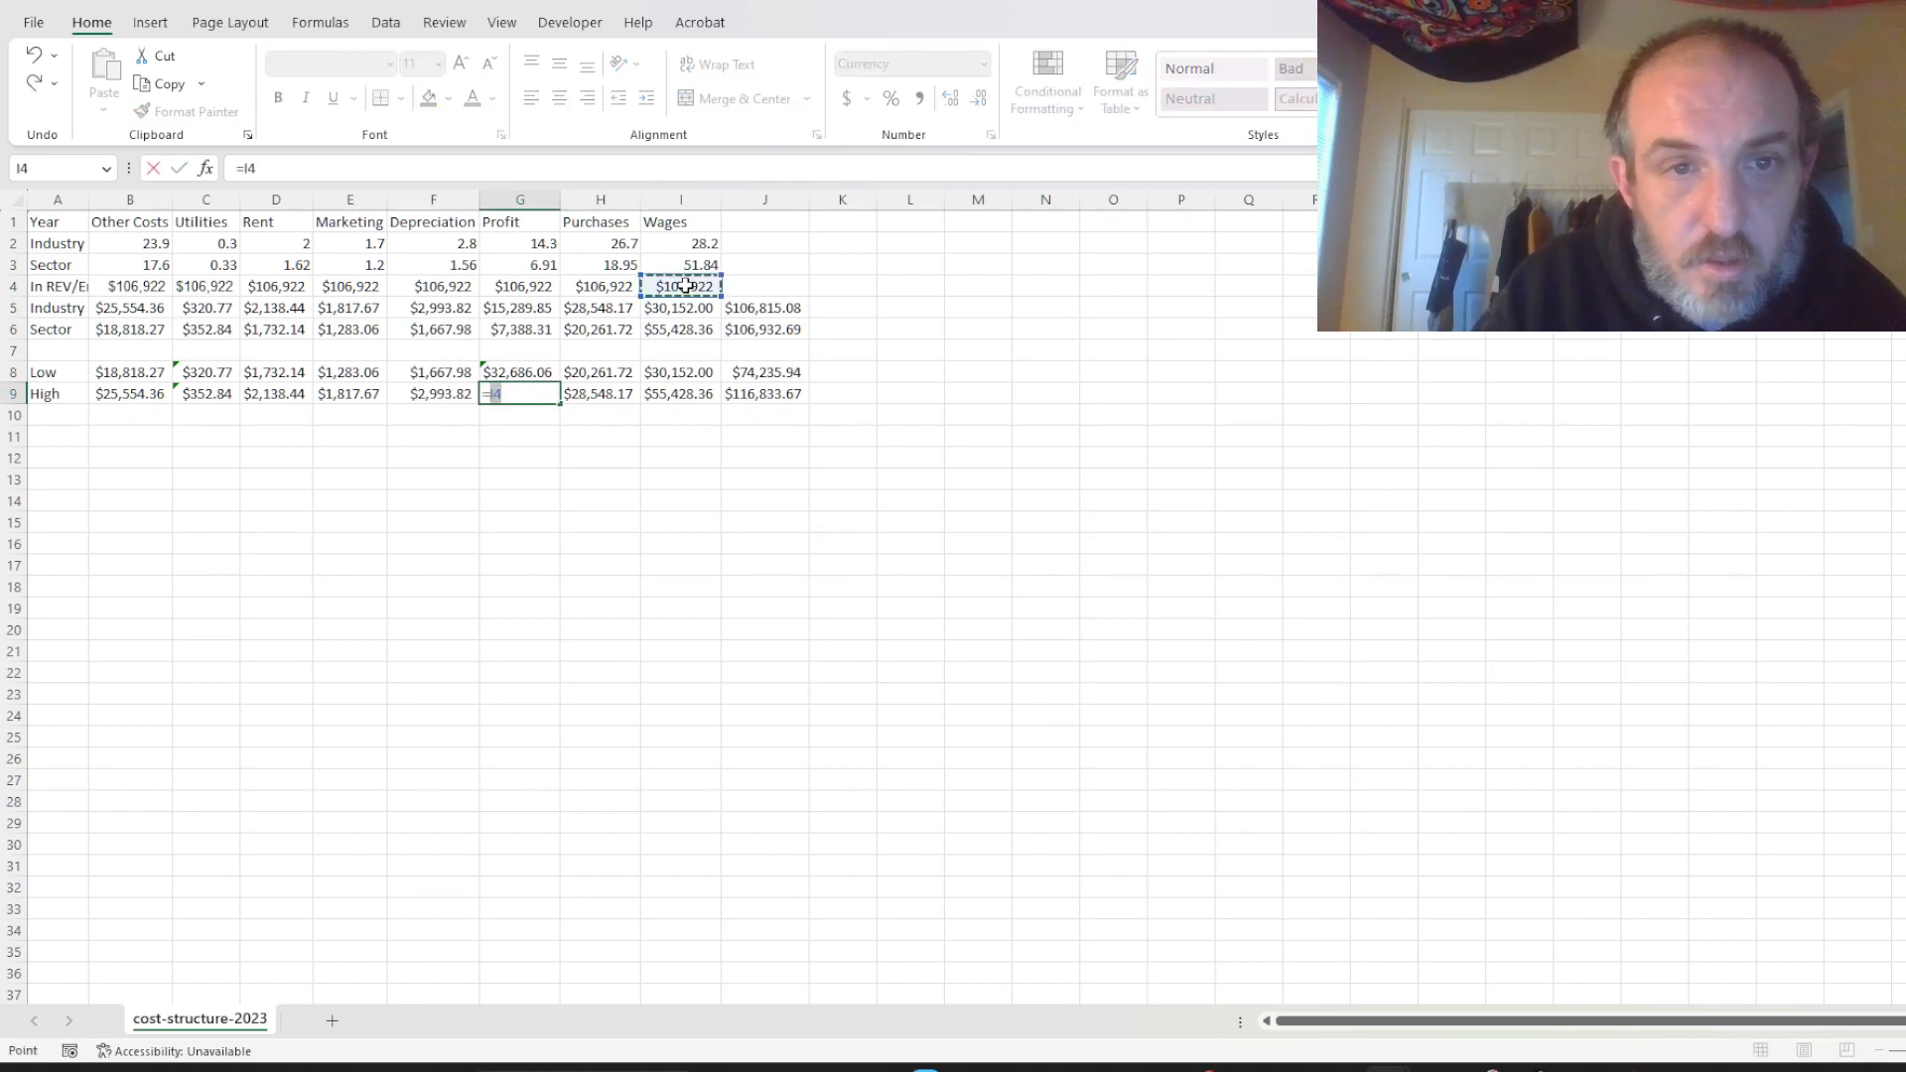
pyautogui.write('-')
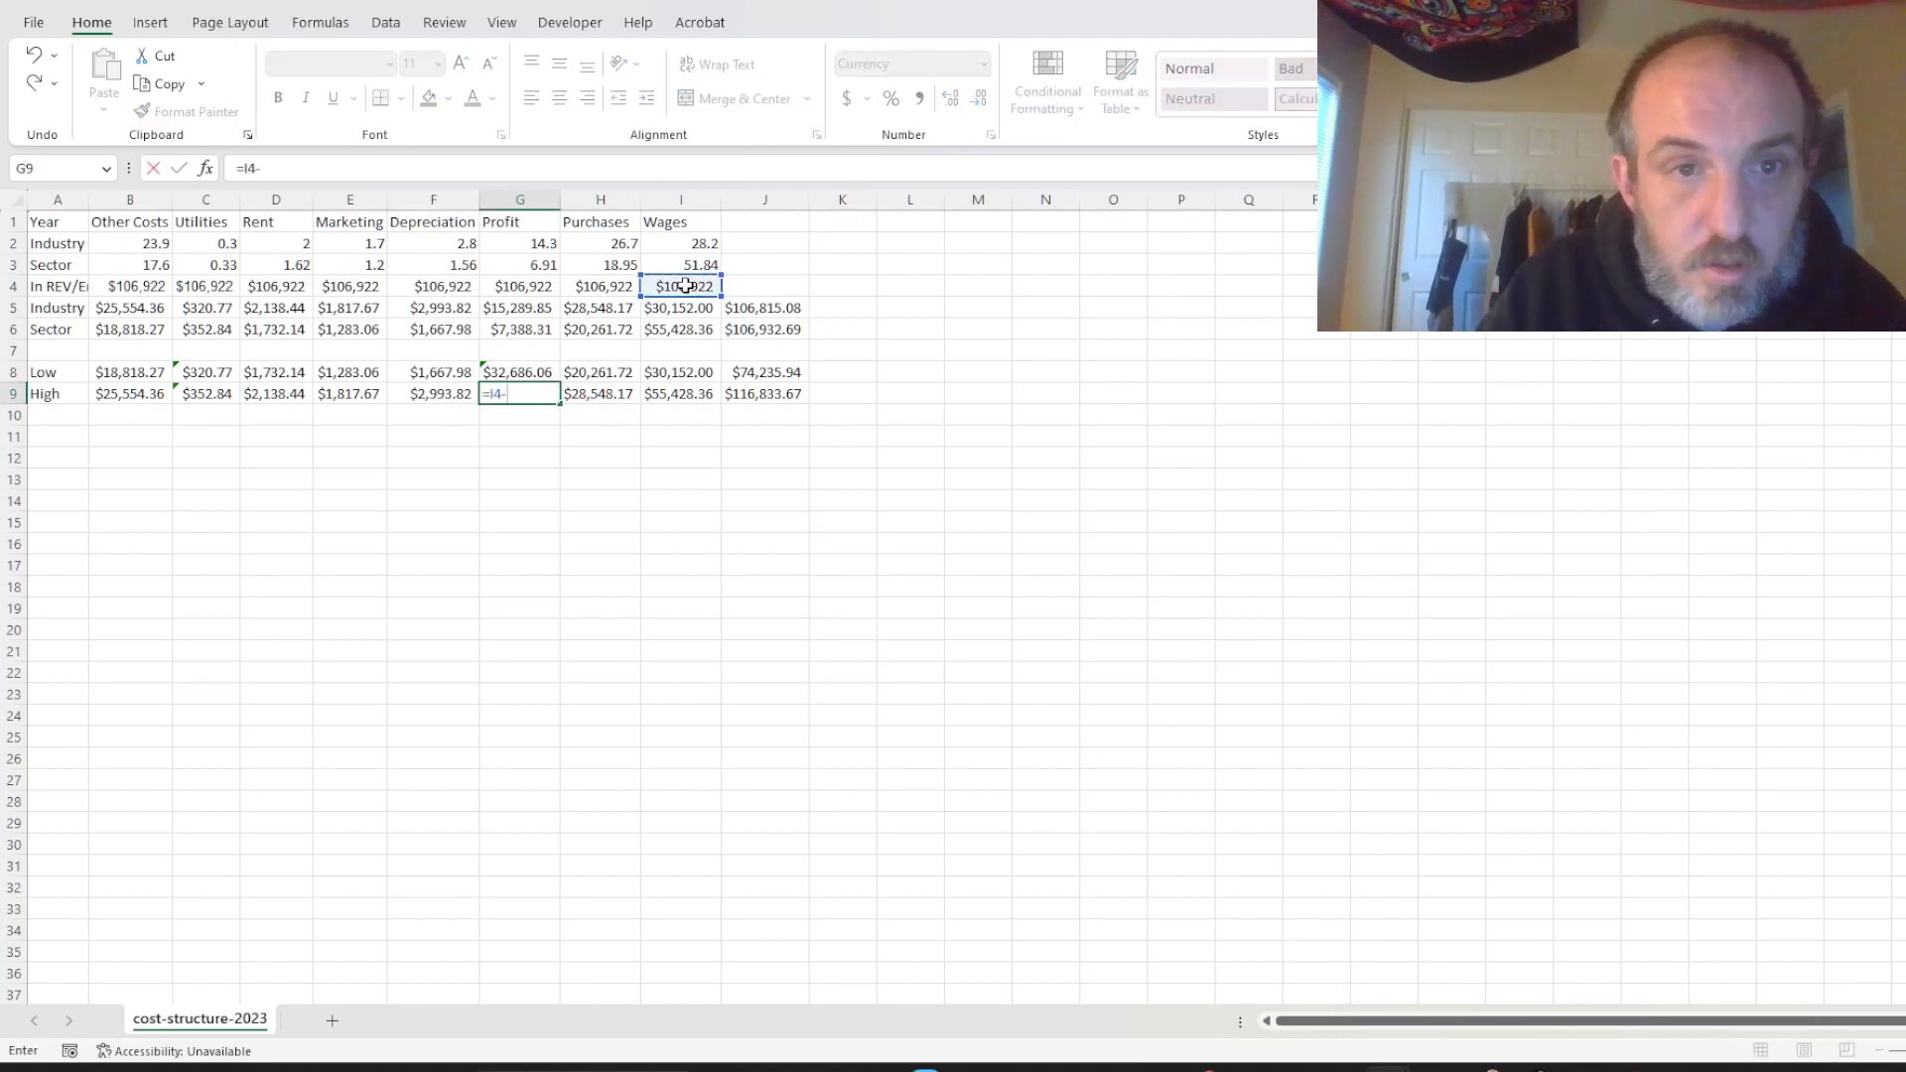
pyautogui.click(769, 394)
pyautogui.press('Return')
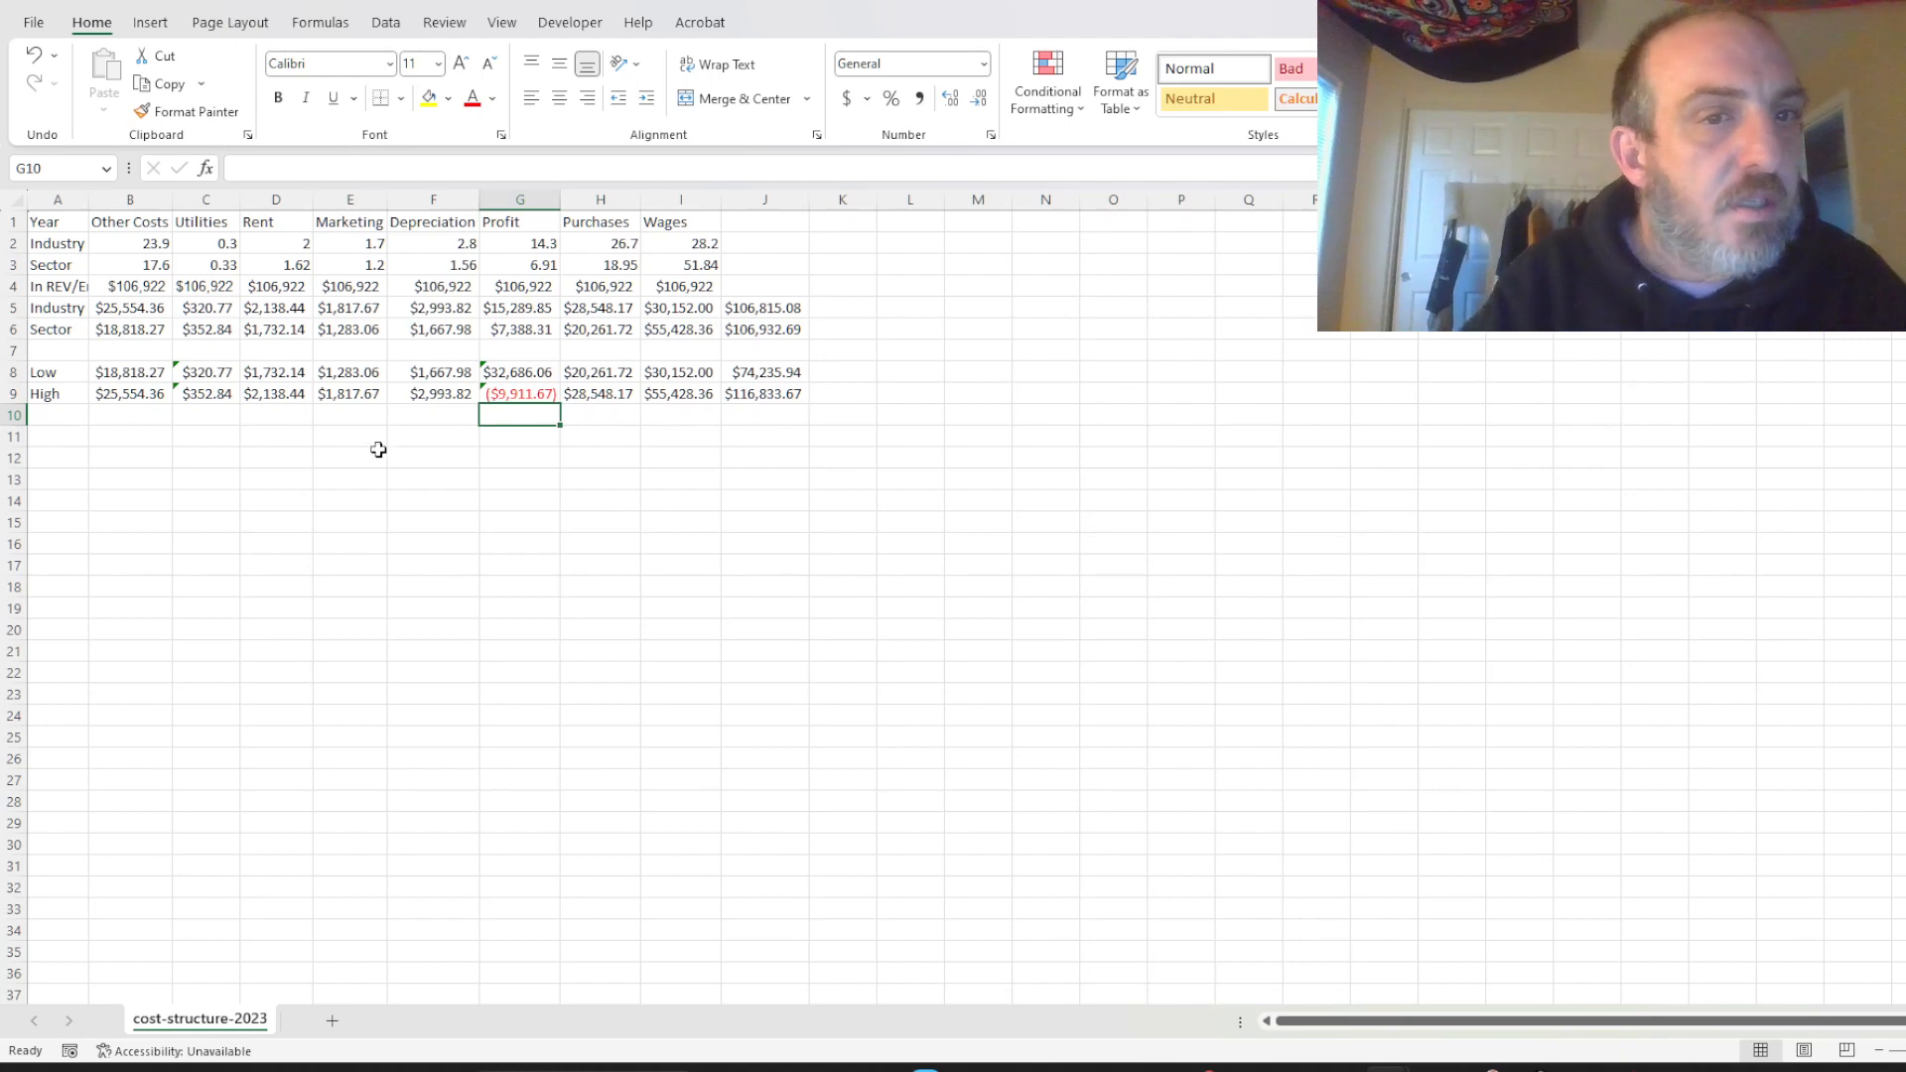
# Select the entire Low row to review its cost and profit estimates.
pyautogui.click(130, 380)
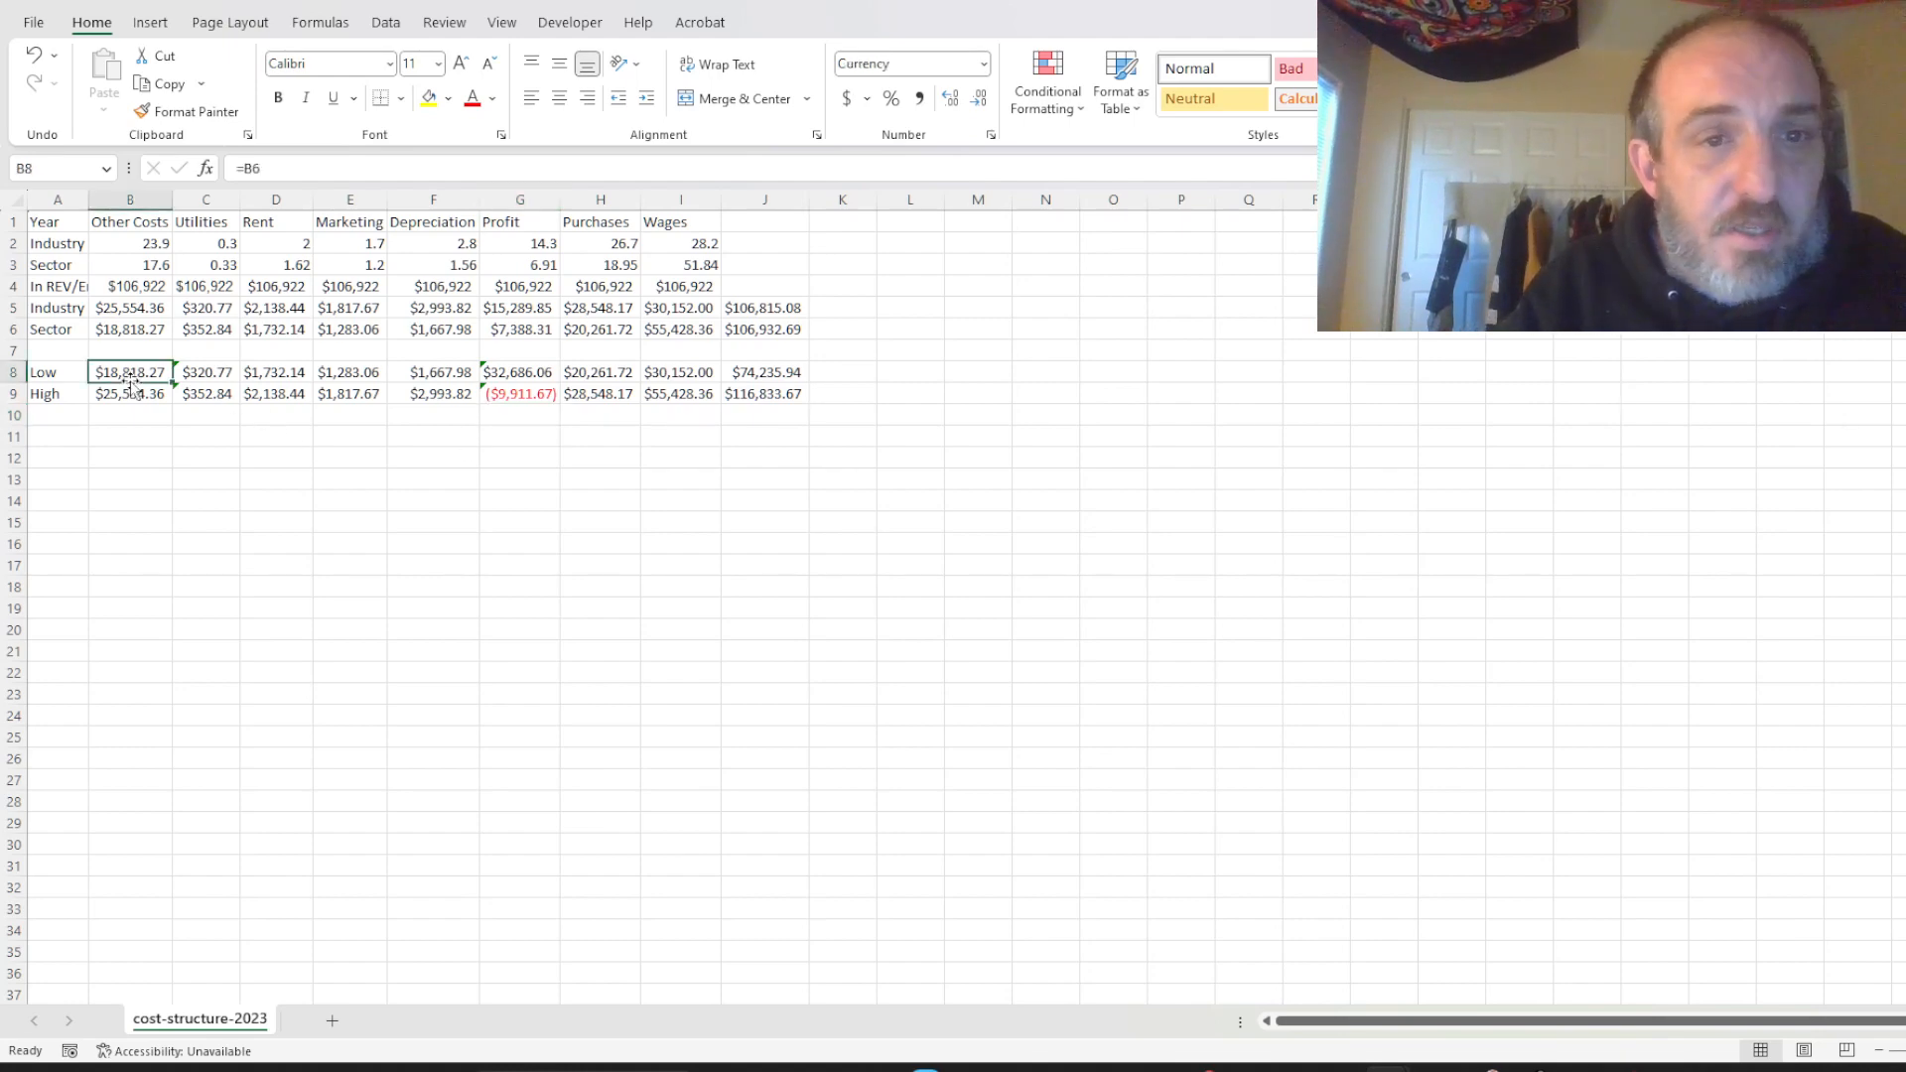
pyautogui.click(40, 374)
pyautogui.click(10, 374)
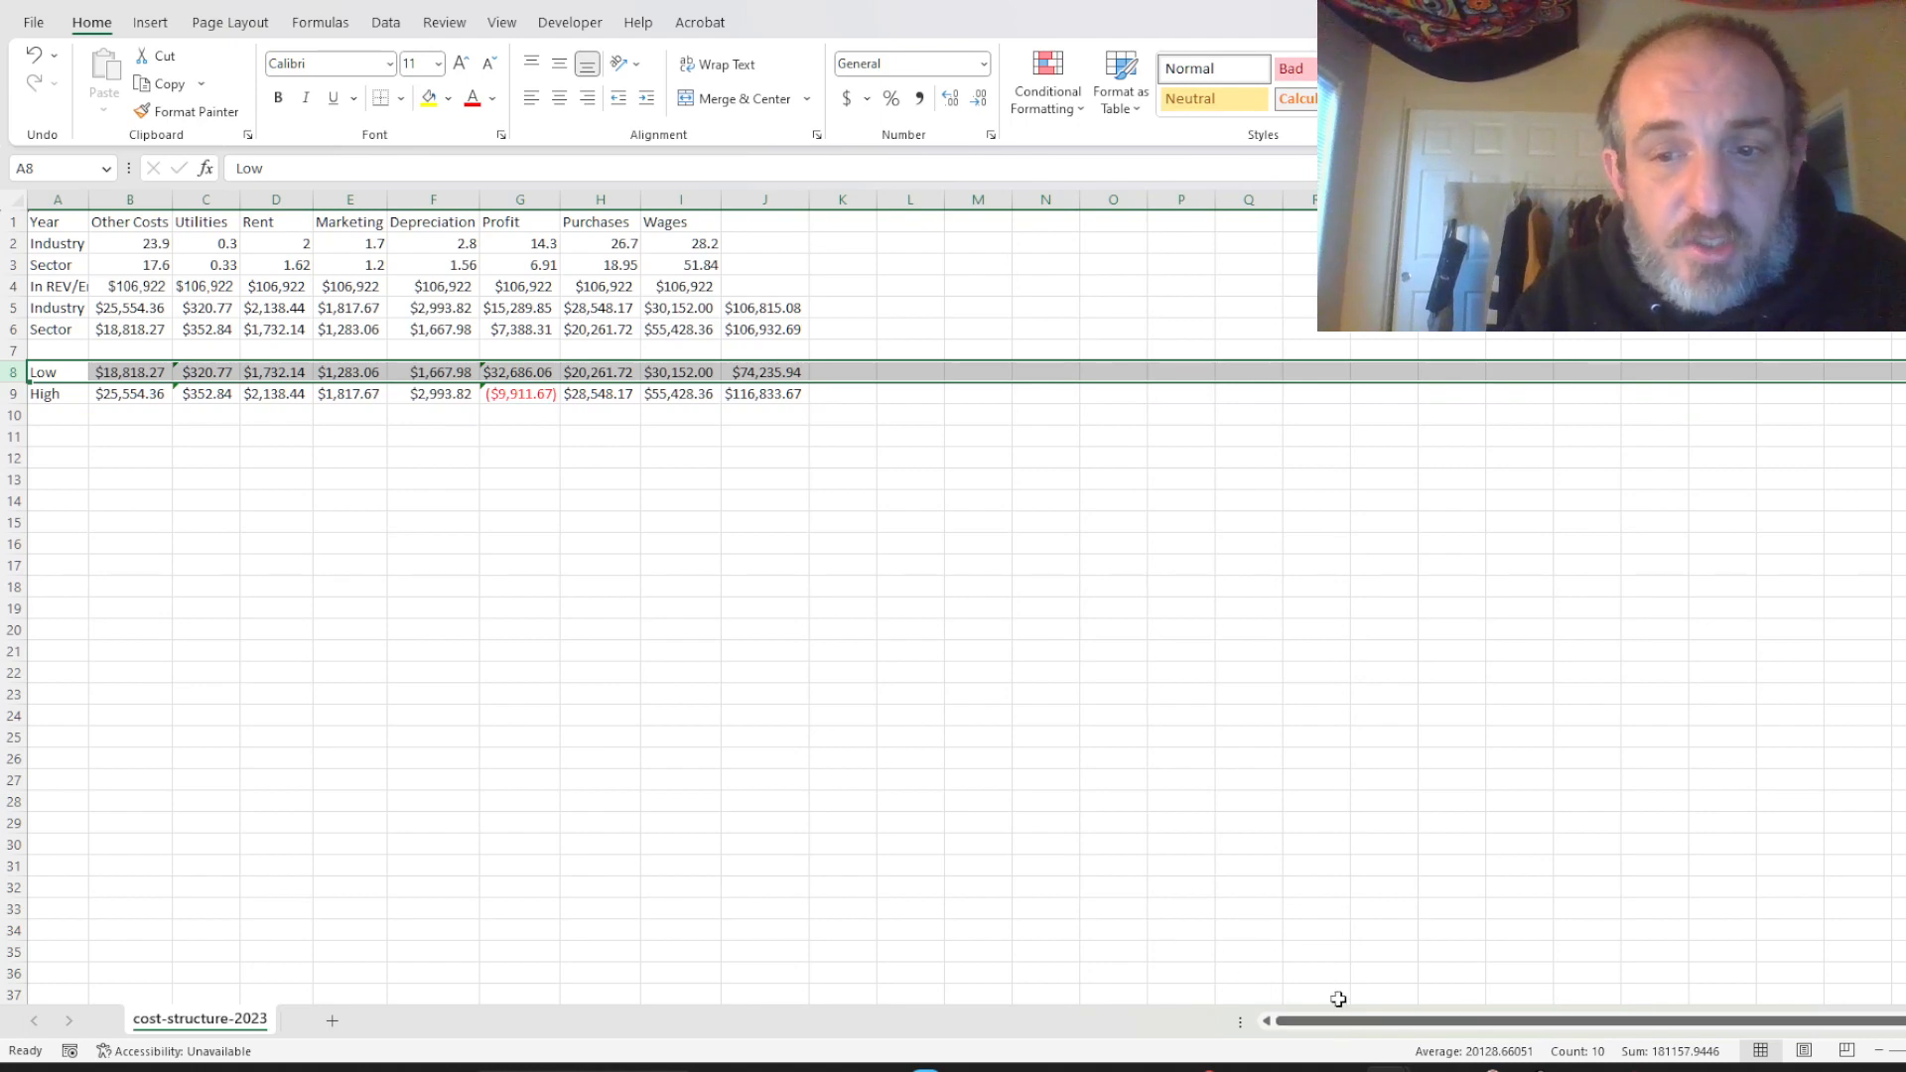
# Switch to the IBISWorld carpet cleaning report in Chrome and open the Market Share Overview under Major Companies.
pyautogui.moveTo(1459, 1068)
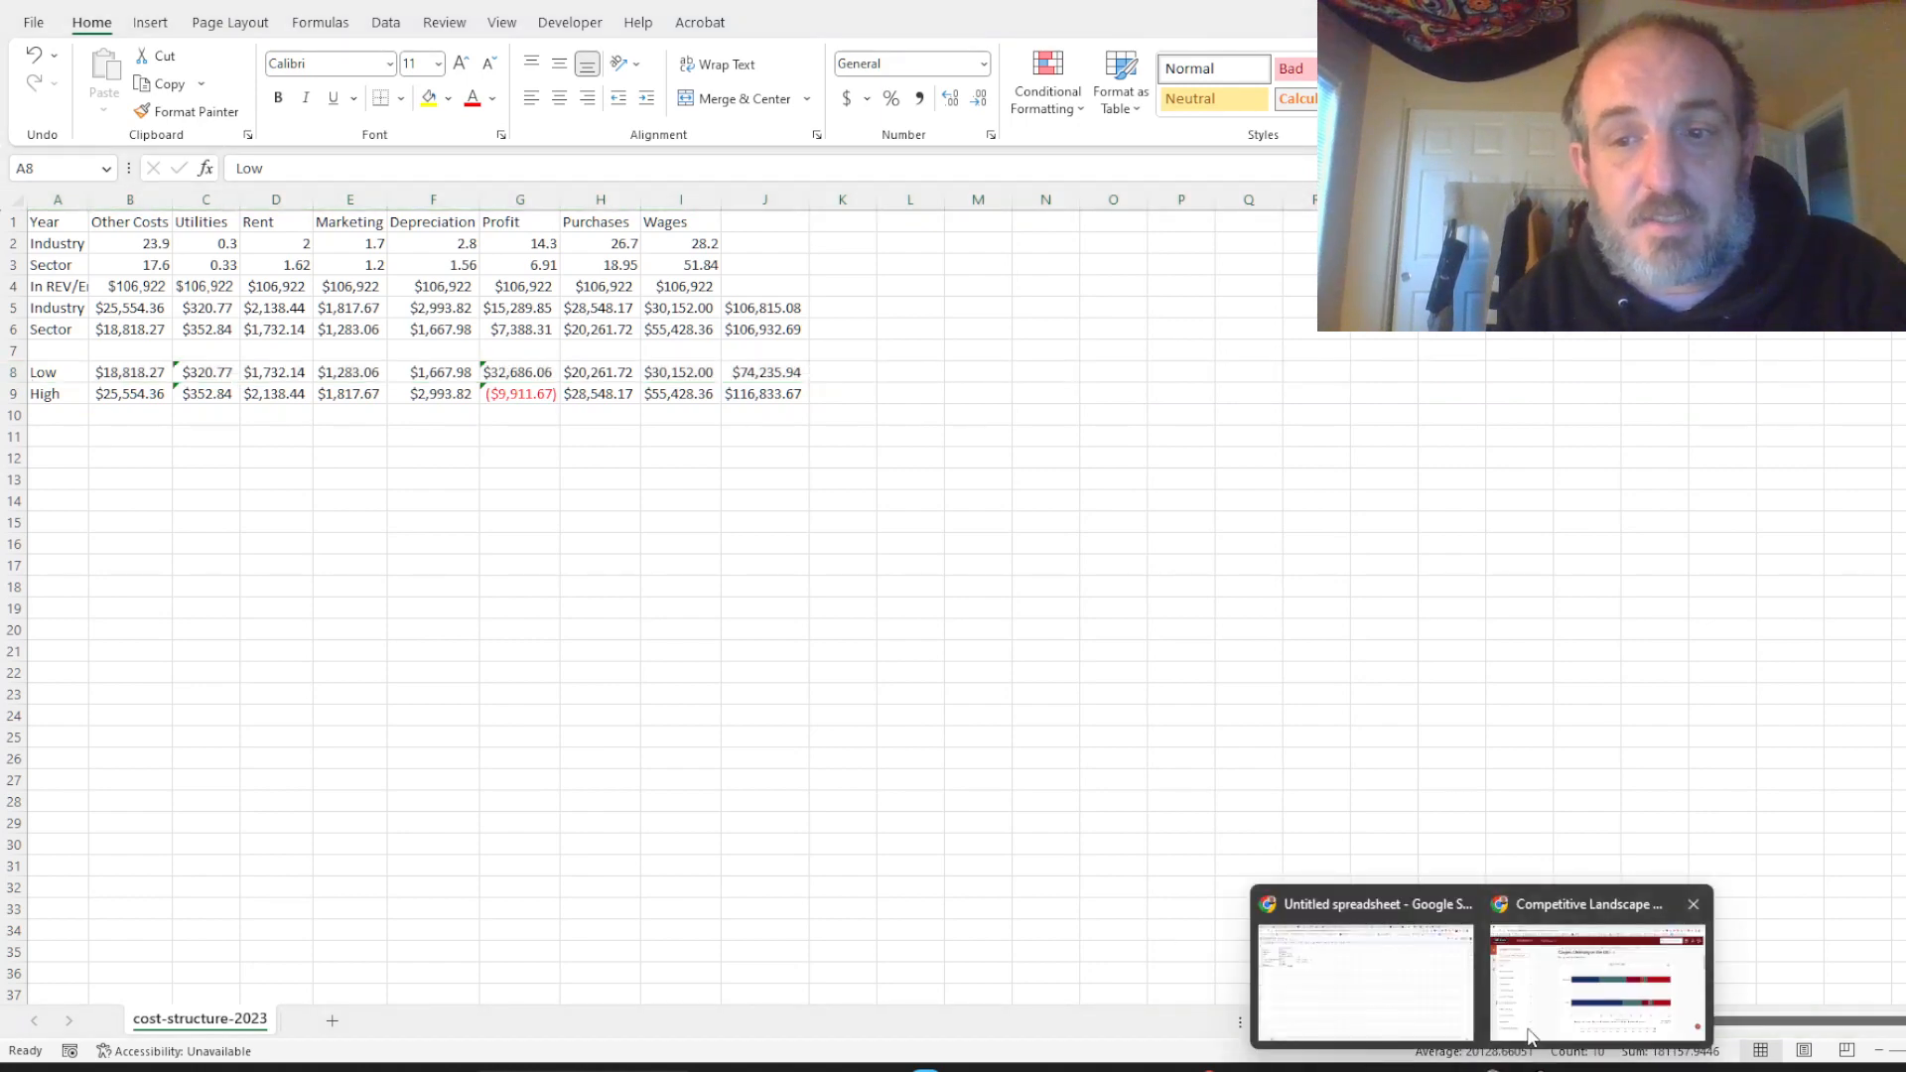
pyautogui.click(1532, 1037)
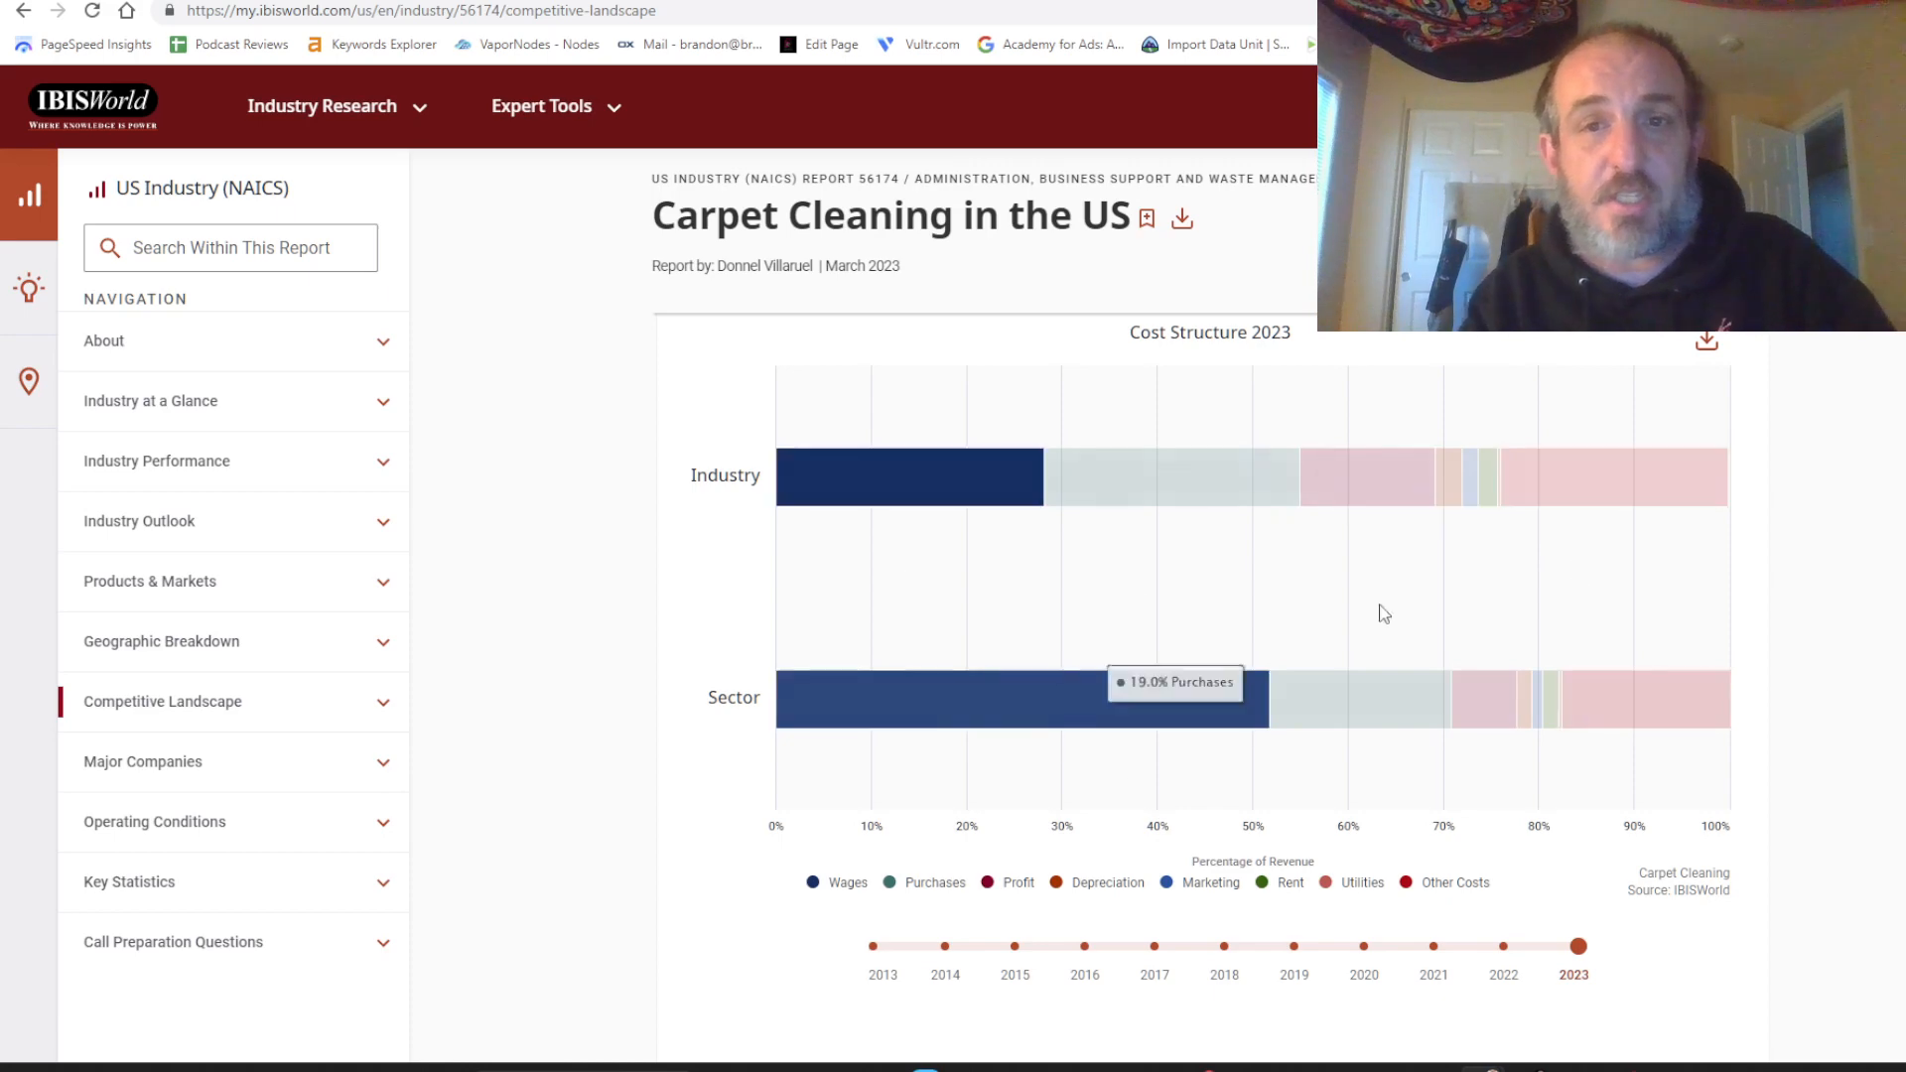
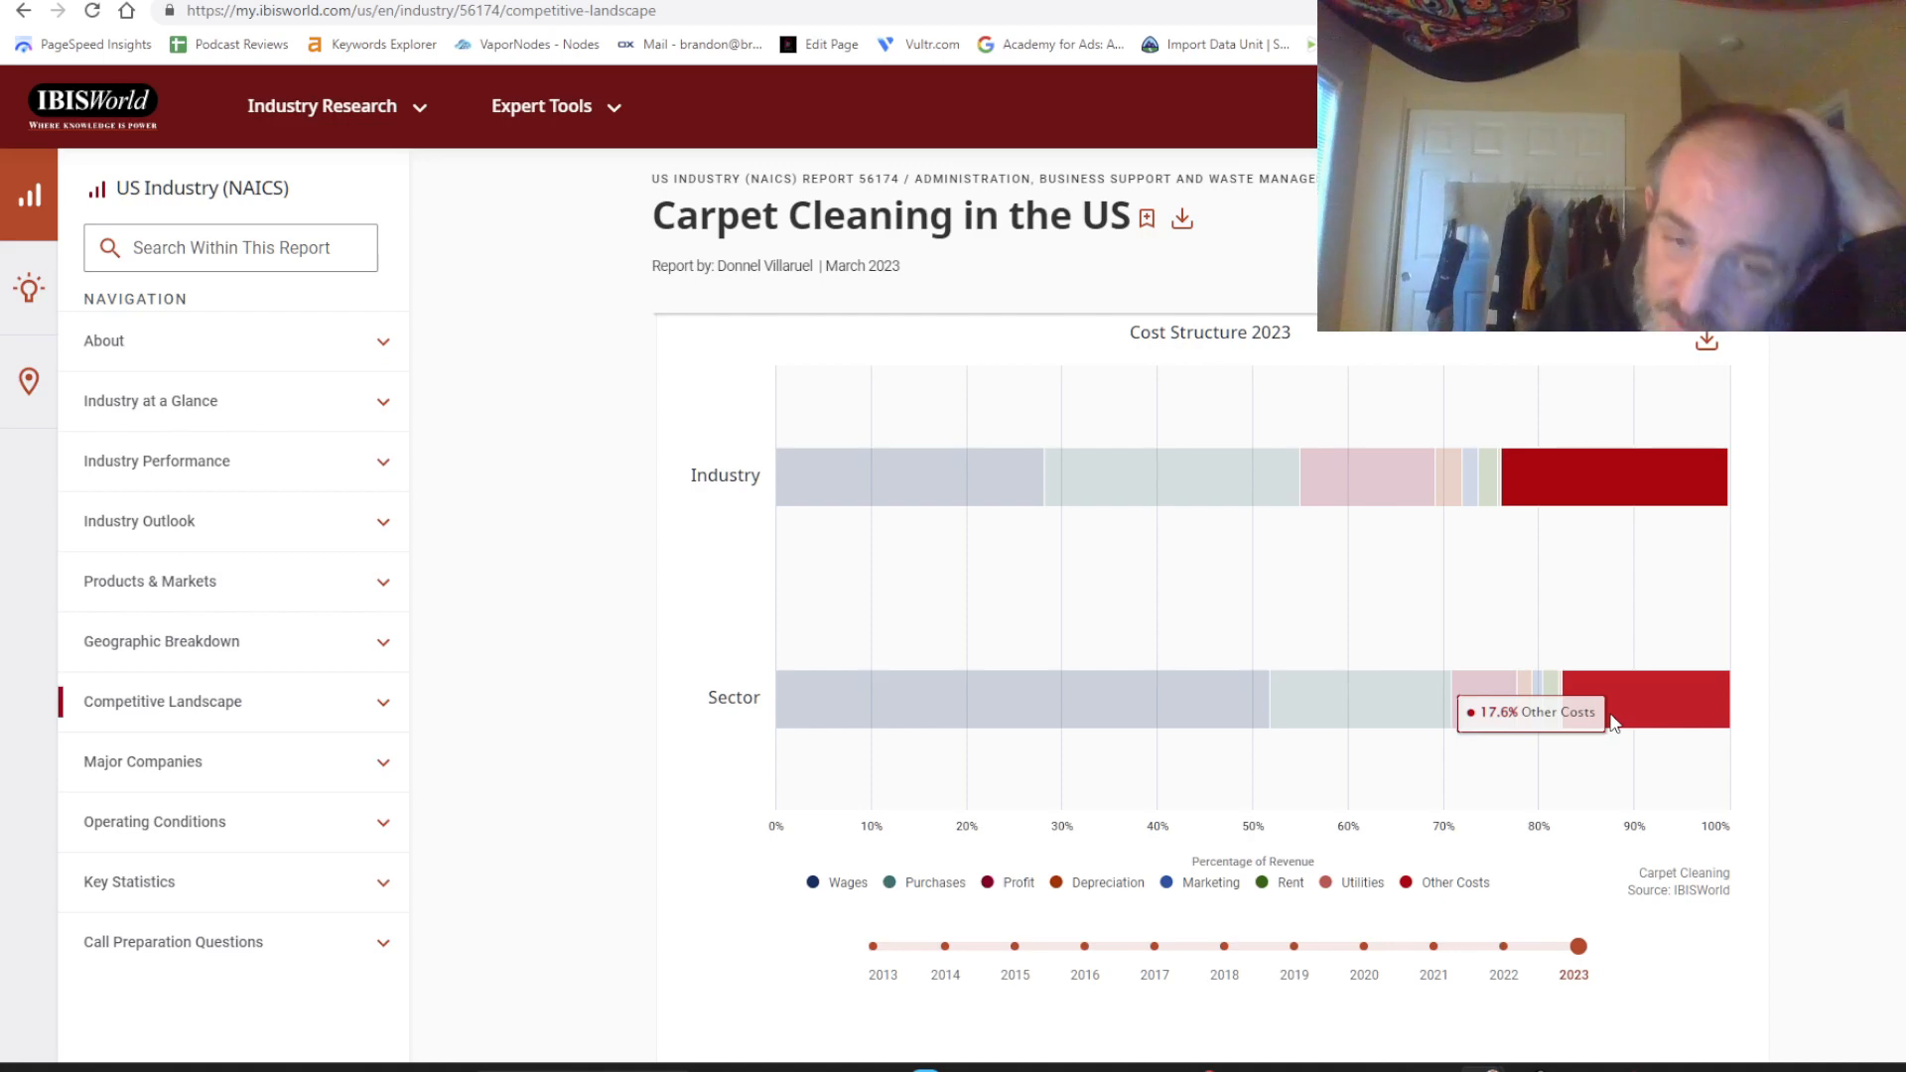
pyautogui.rightClick(728, 304)
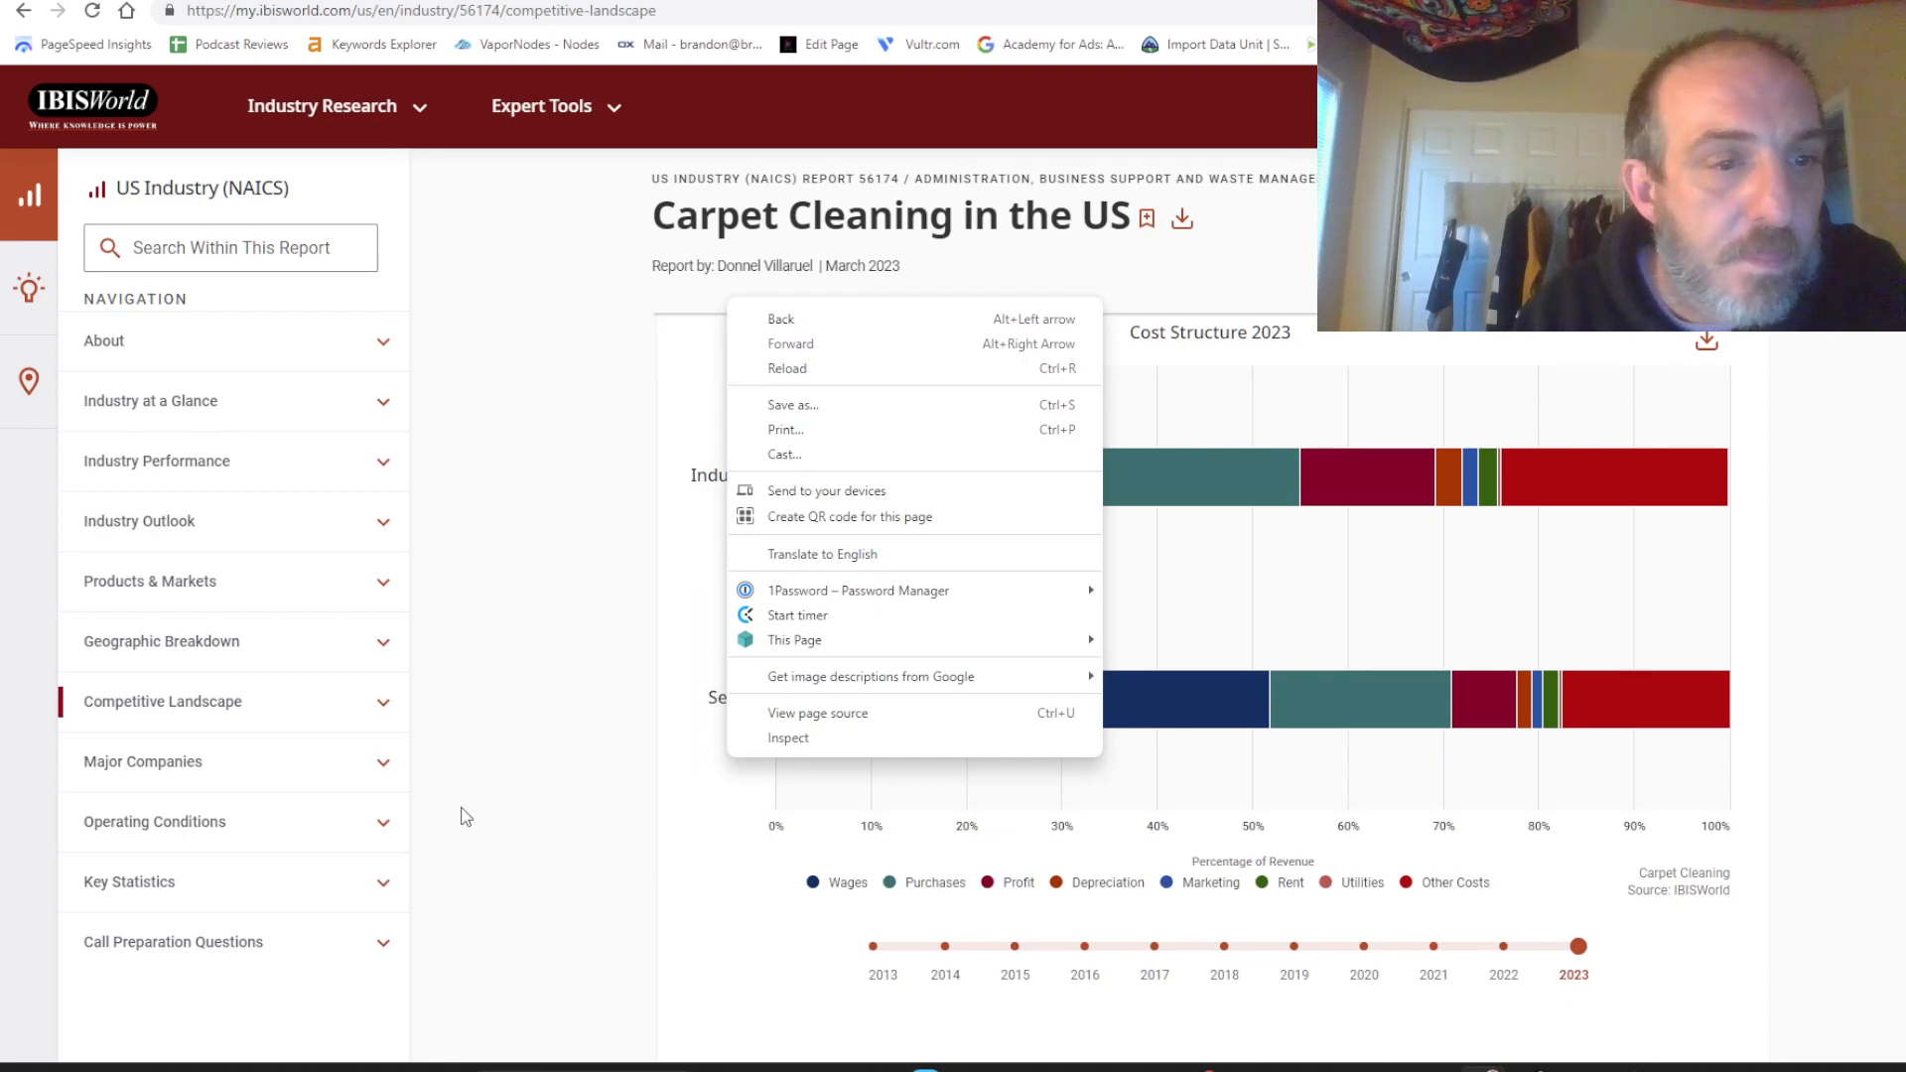
pyautogui.click(382, 766)
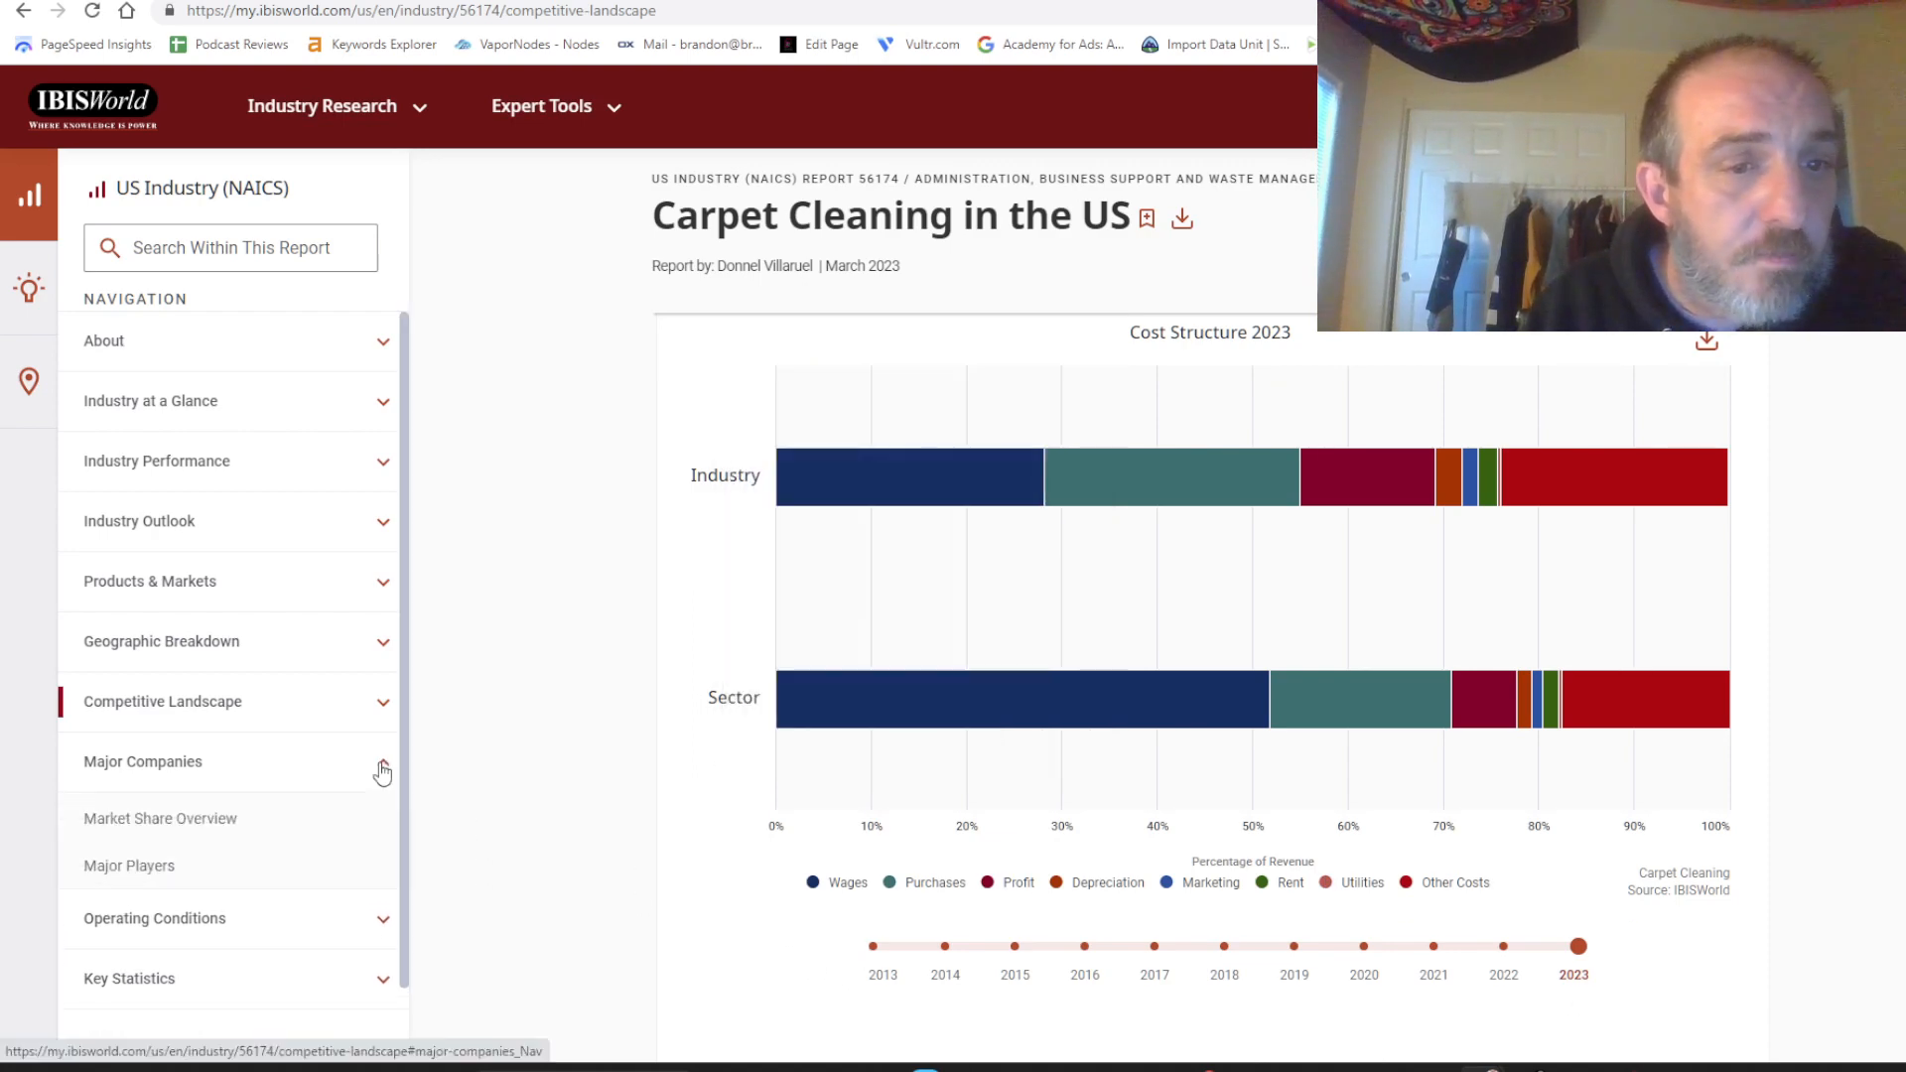
pyautogui.click(229, 824)
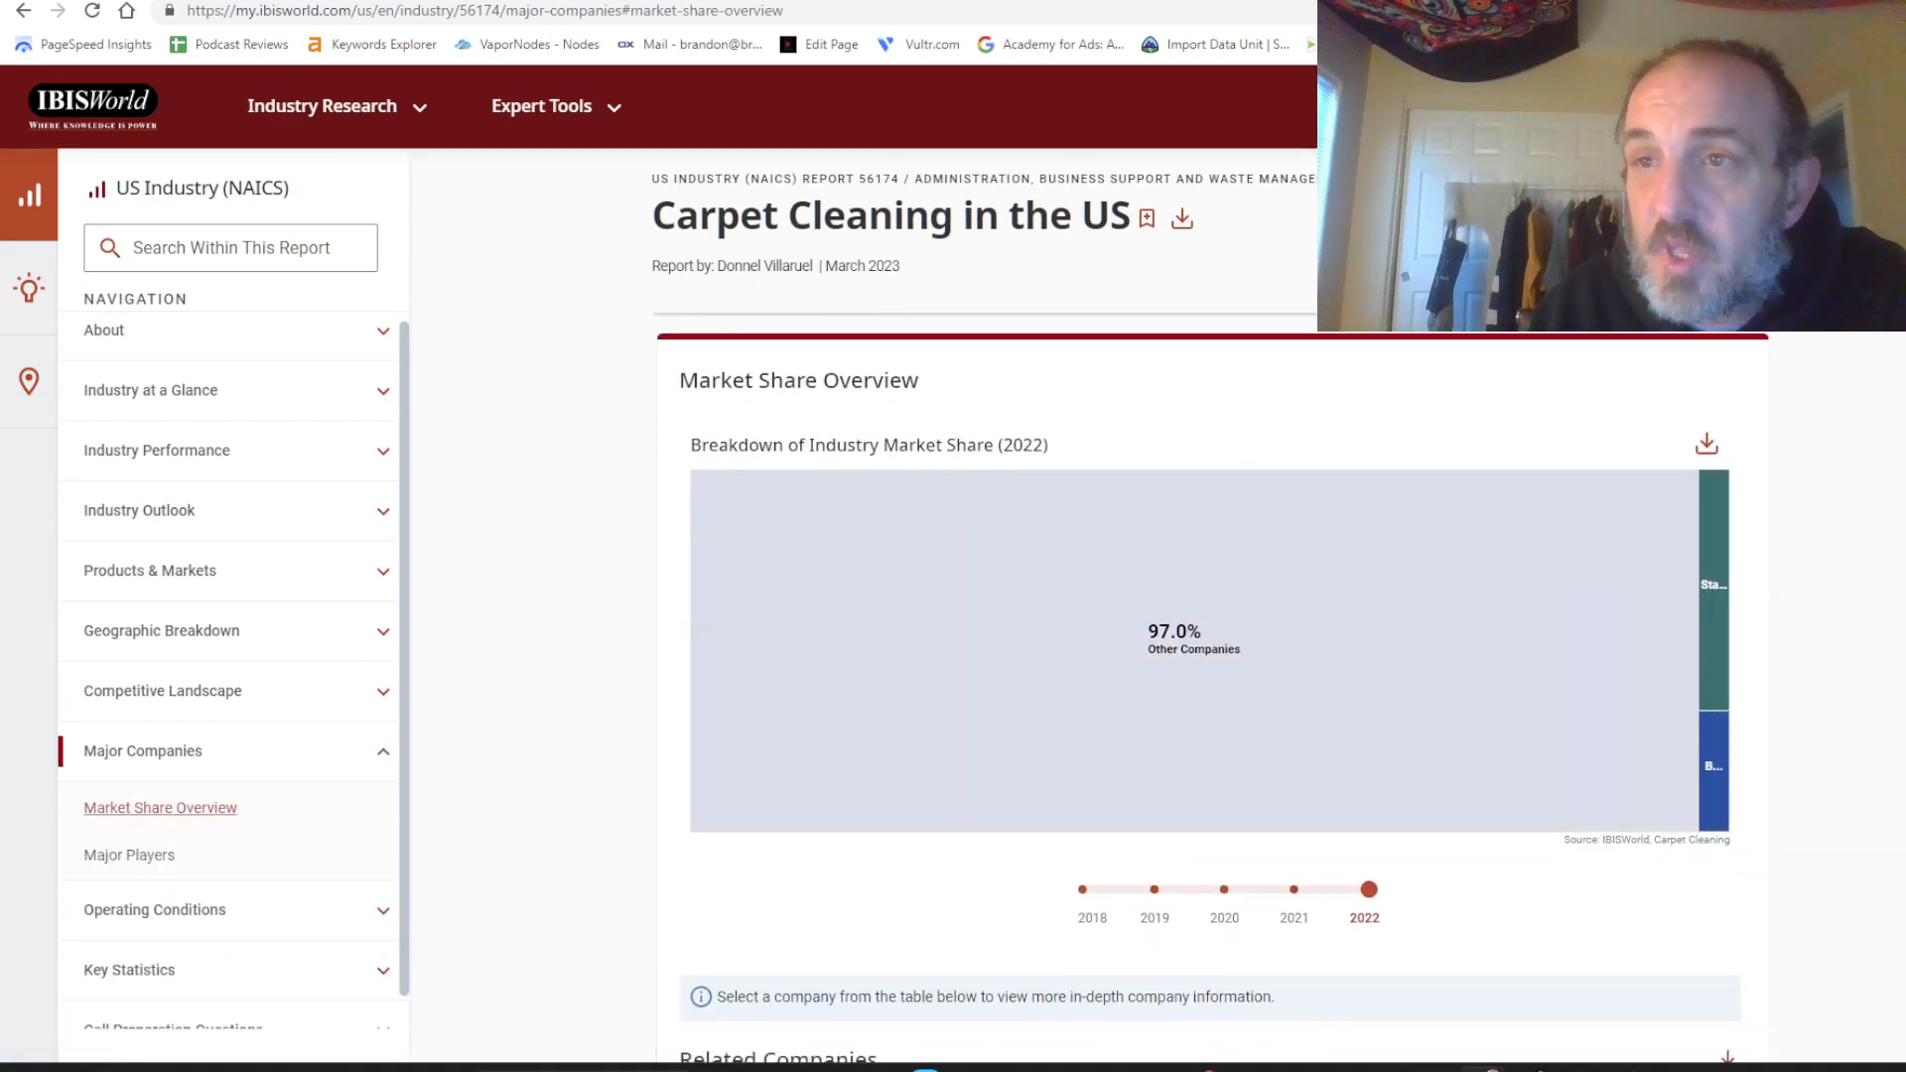
# Examine the Related Companies table and highlight Stanley Steemer International's revenue and market share figures.
pyautogui.scroll(-5, 1211, 685)
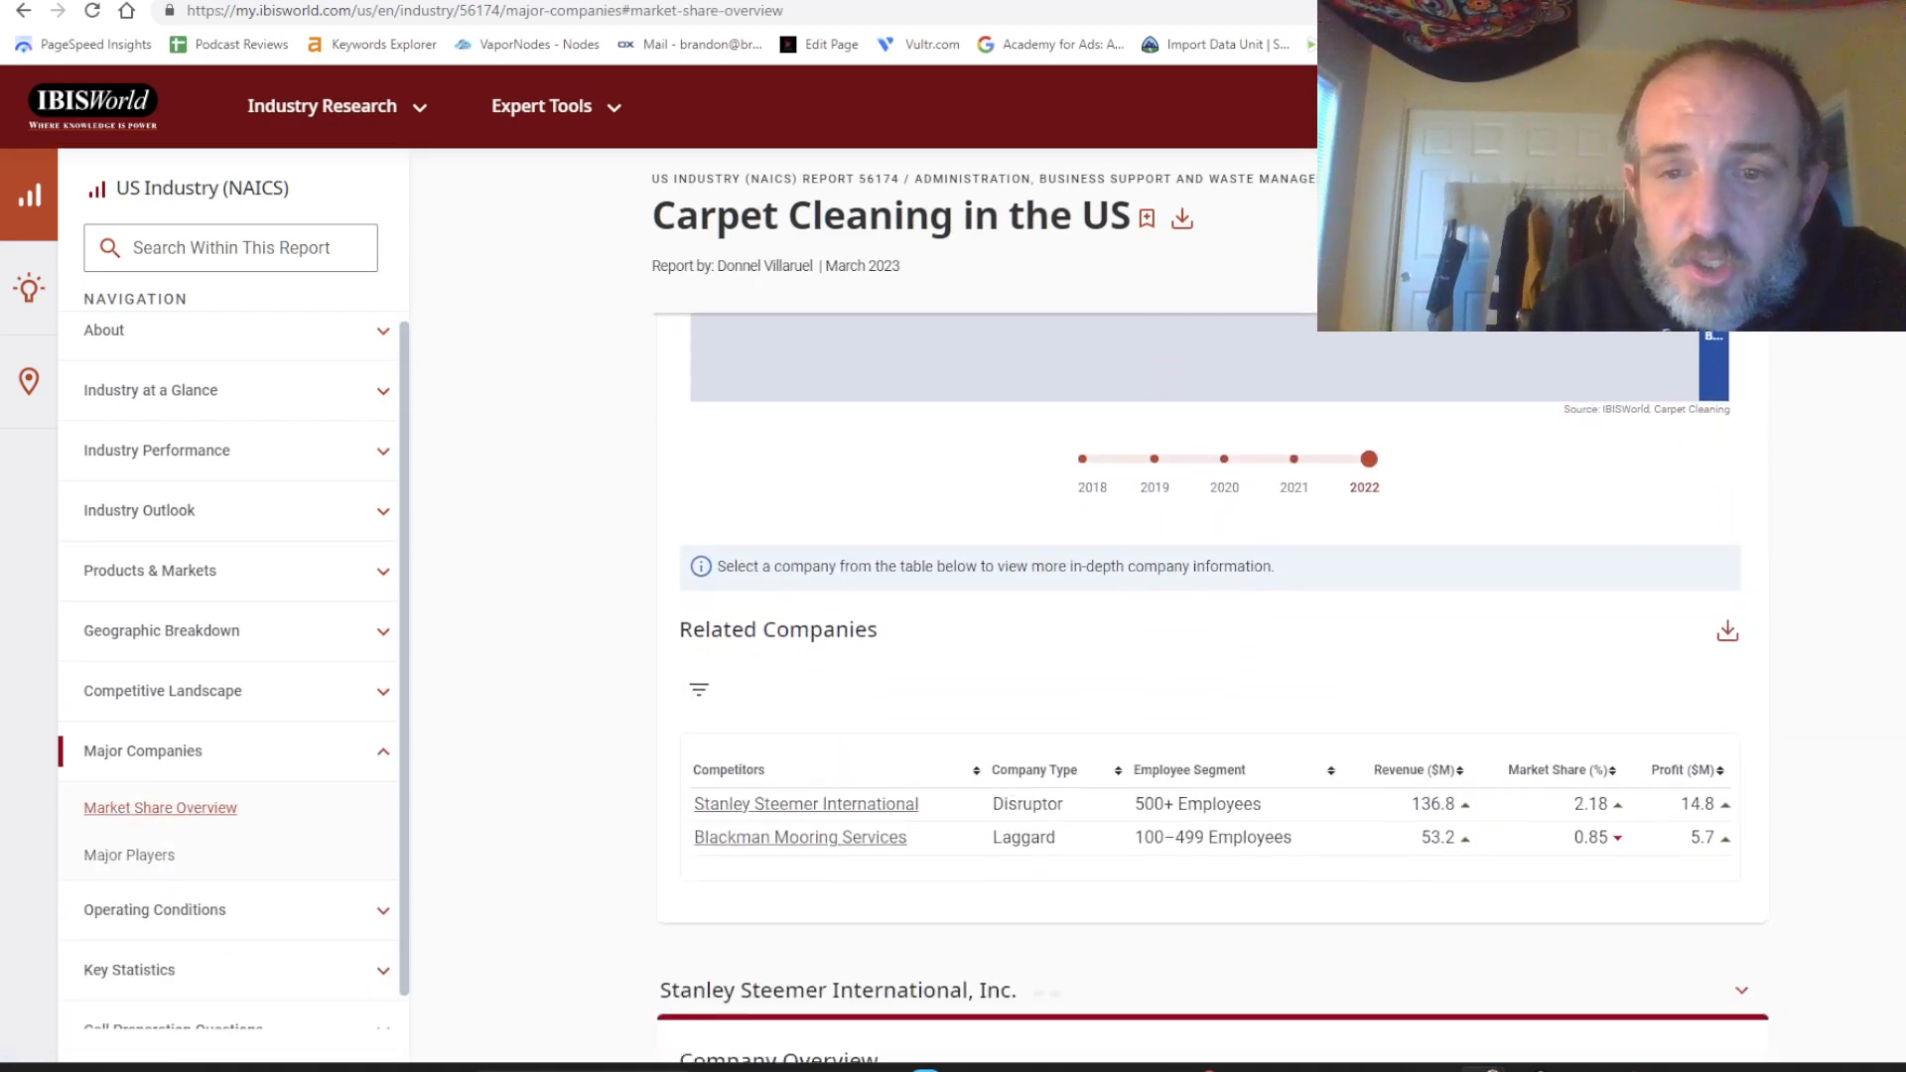
pyautogui.scroll(-2, 1211, 695)
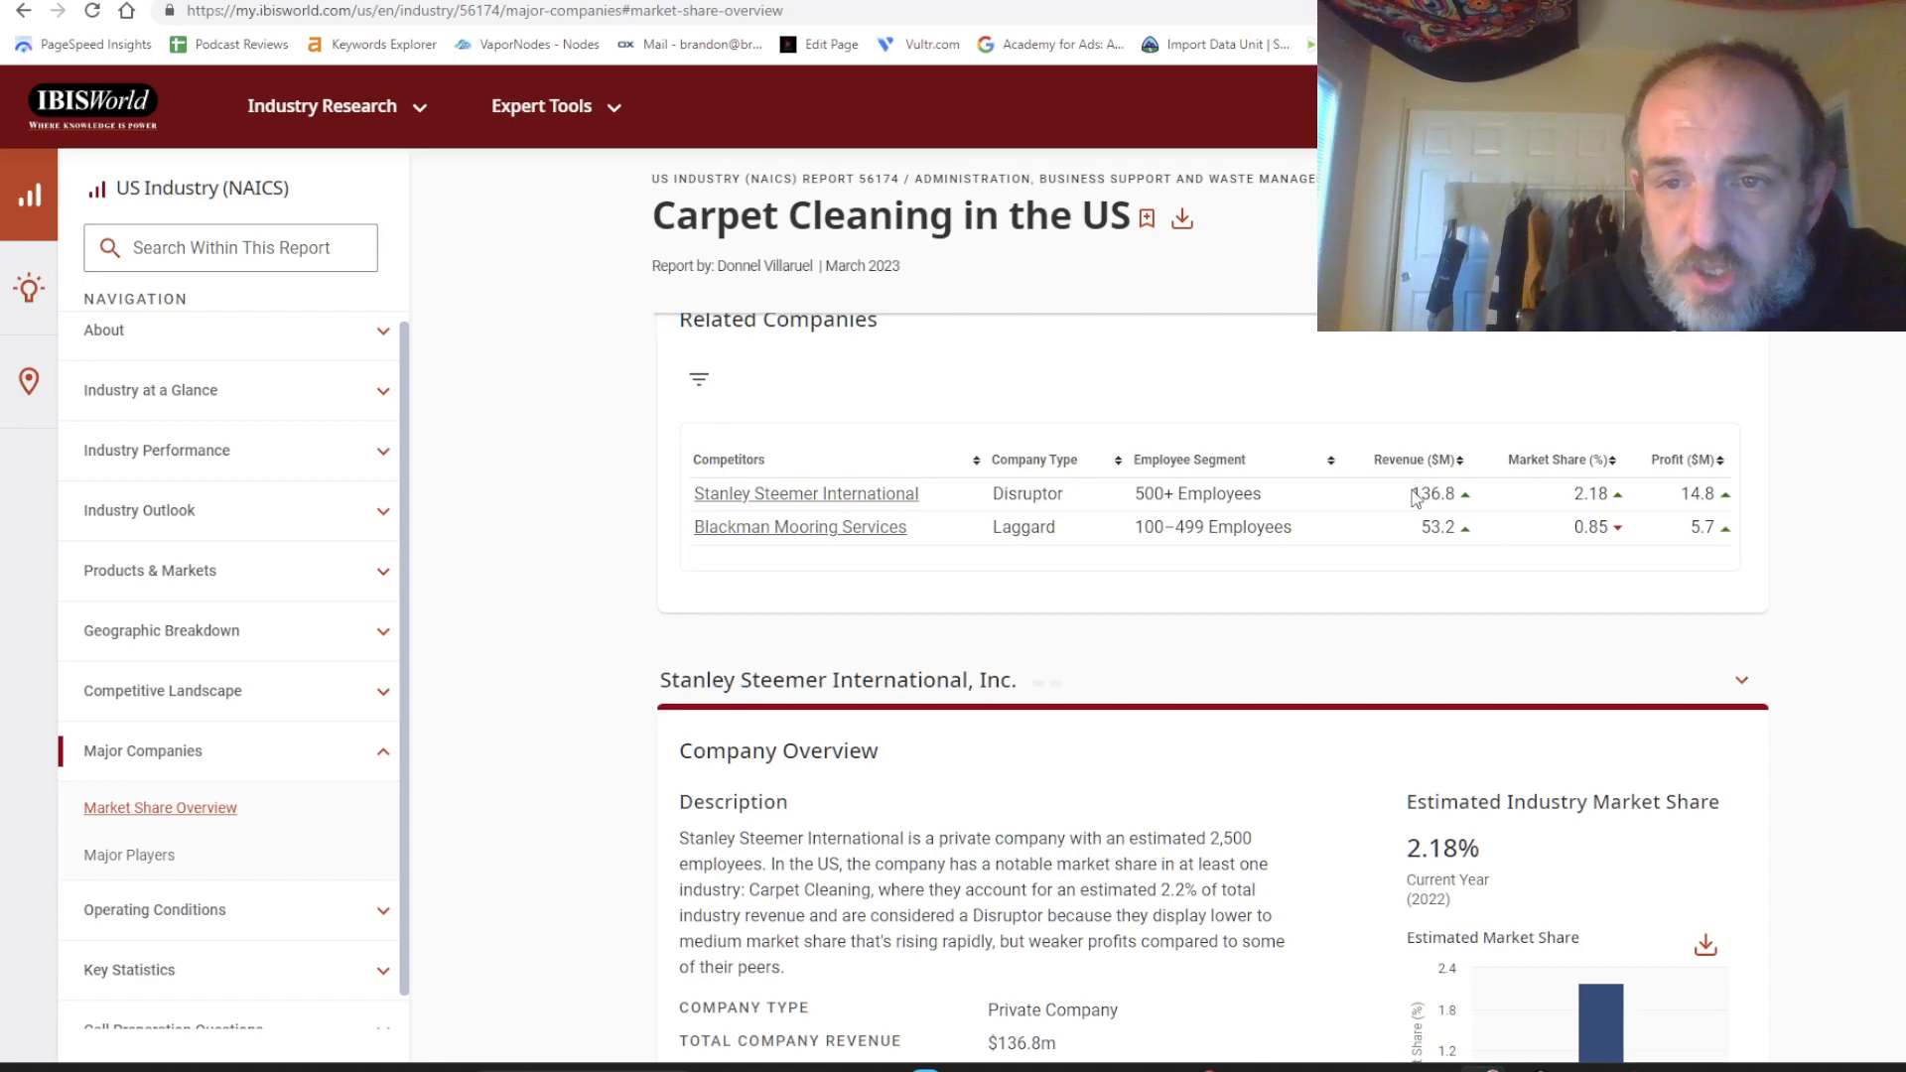
pyautogui.moveTo(1413, 496); pyautogui.dragTo(1640, 506)
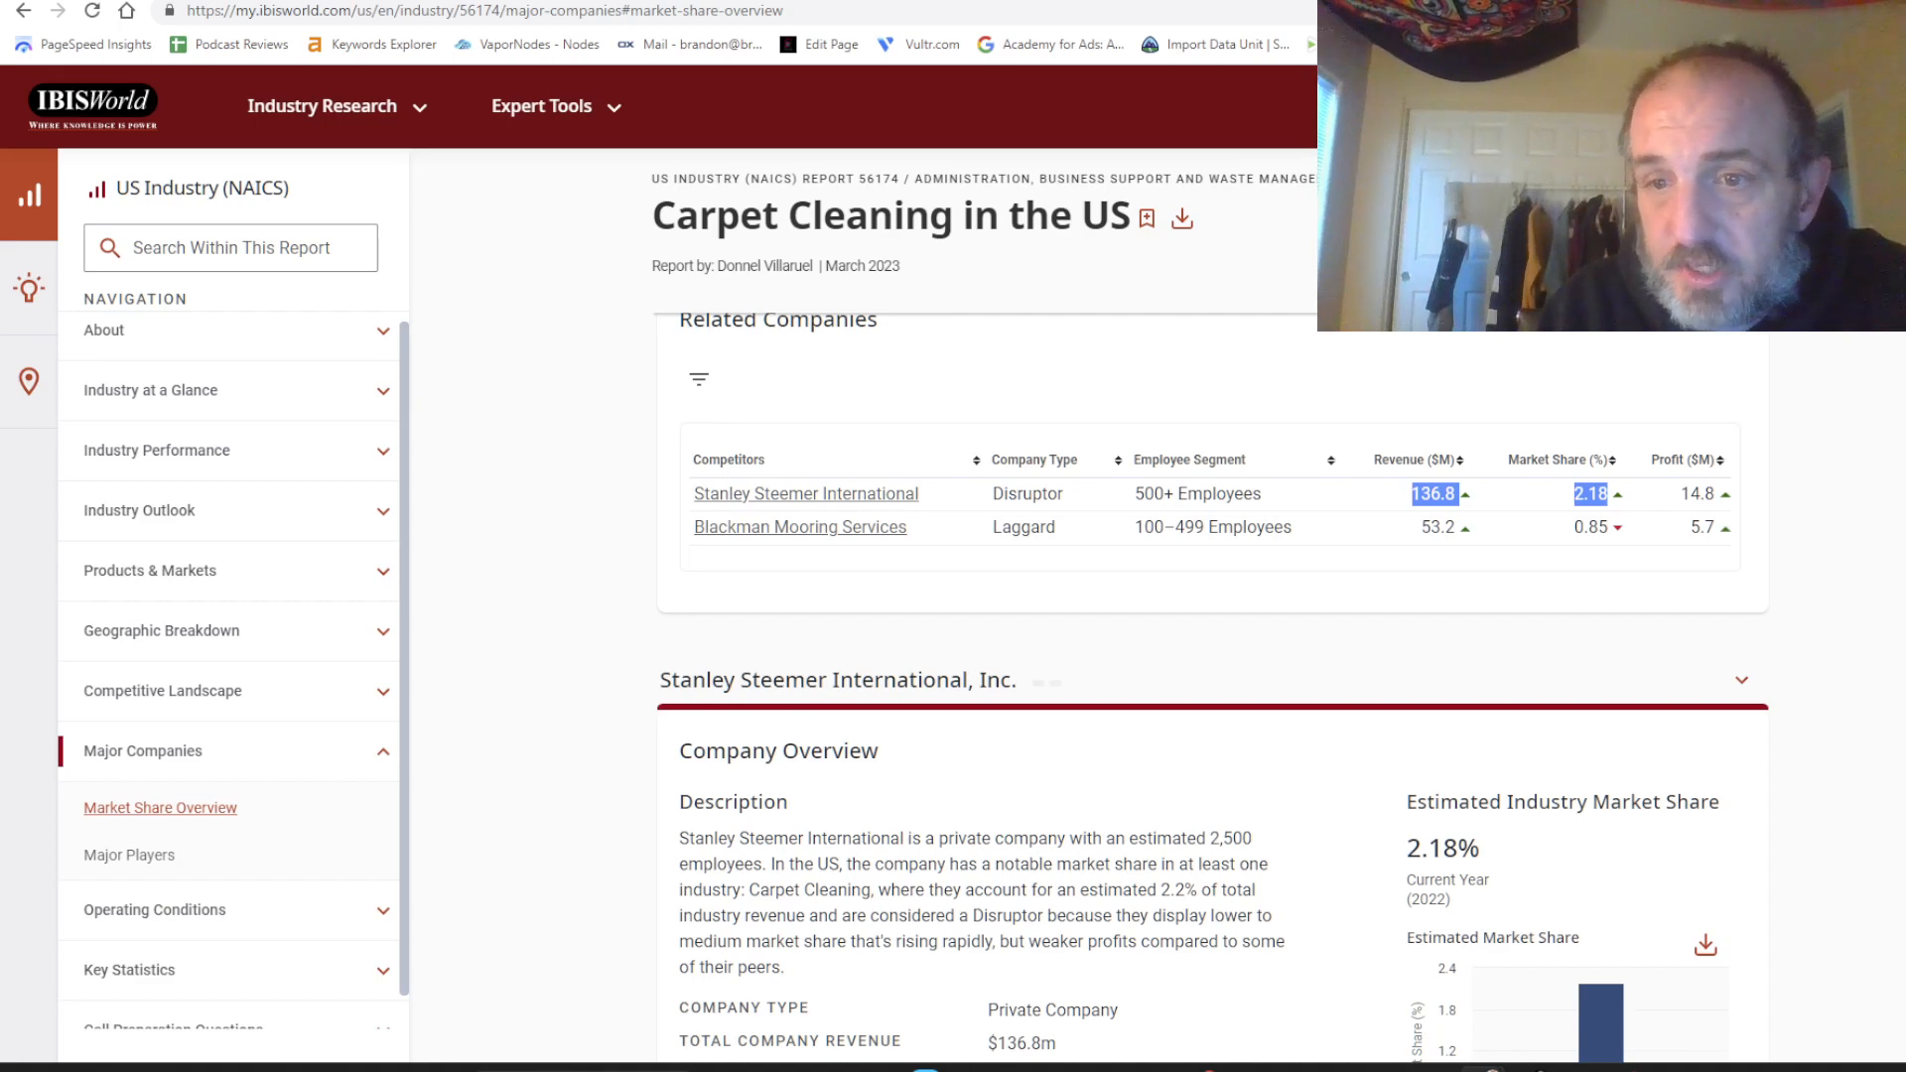
# Examine Stanley Steemer International's company overview, analyst insights, and estimated revenue and profit margin charts.
pyautogui.scroll(-3, 1640, 498)
pyautogui.scroll(-1, 1212, 692)
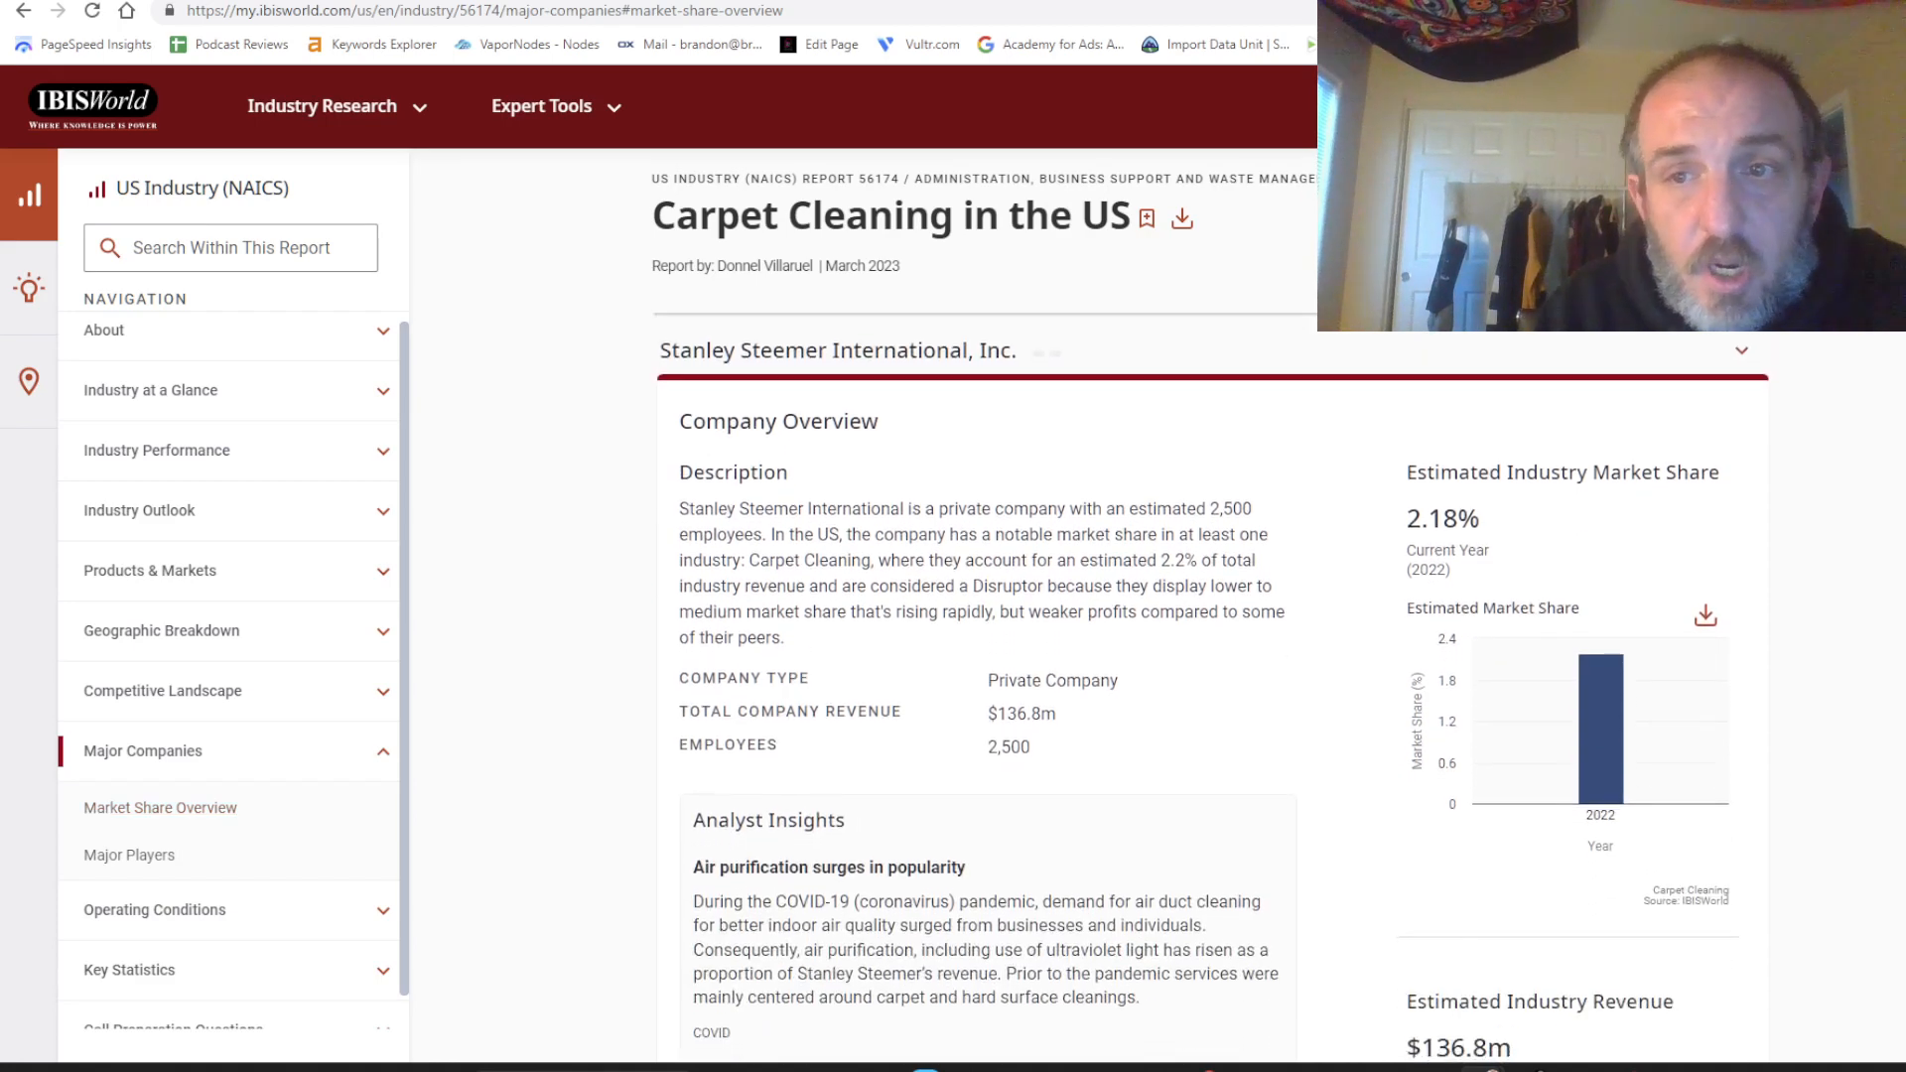
pyautogui.scroll(-6, 1197, 688)
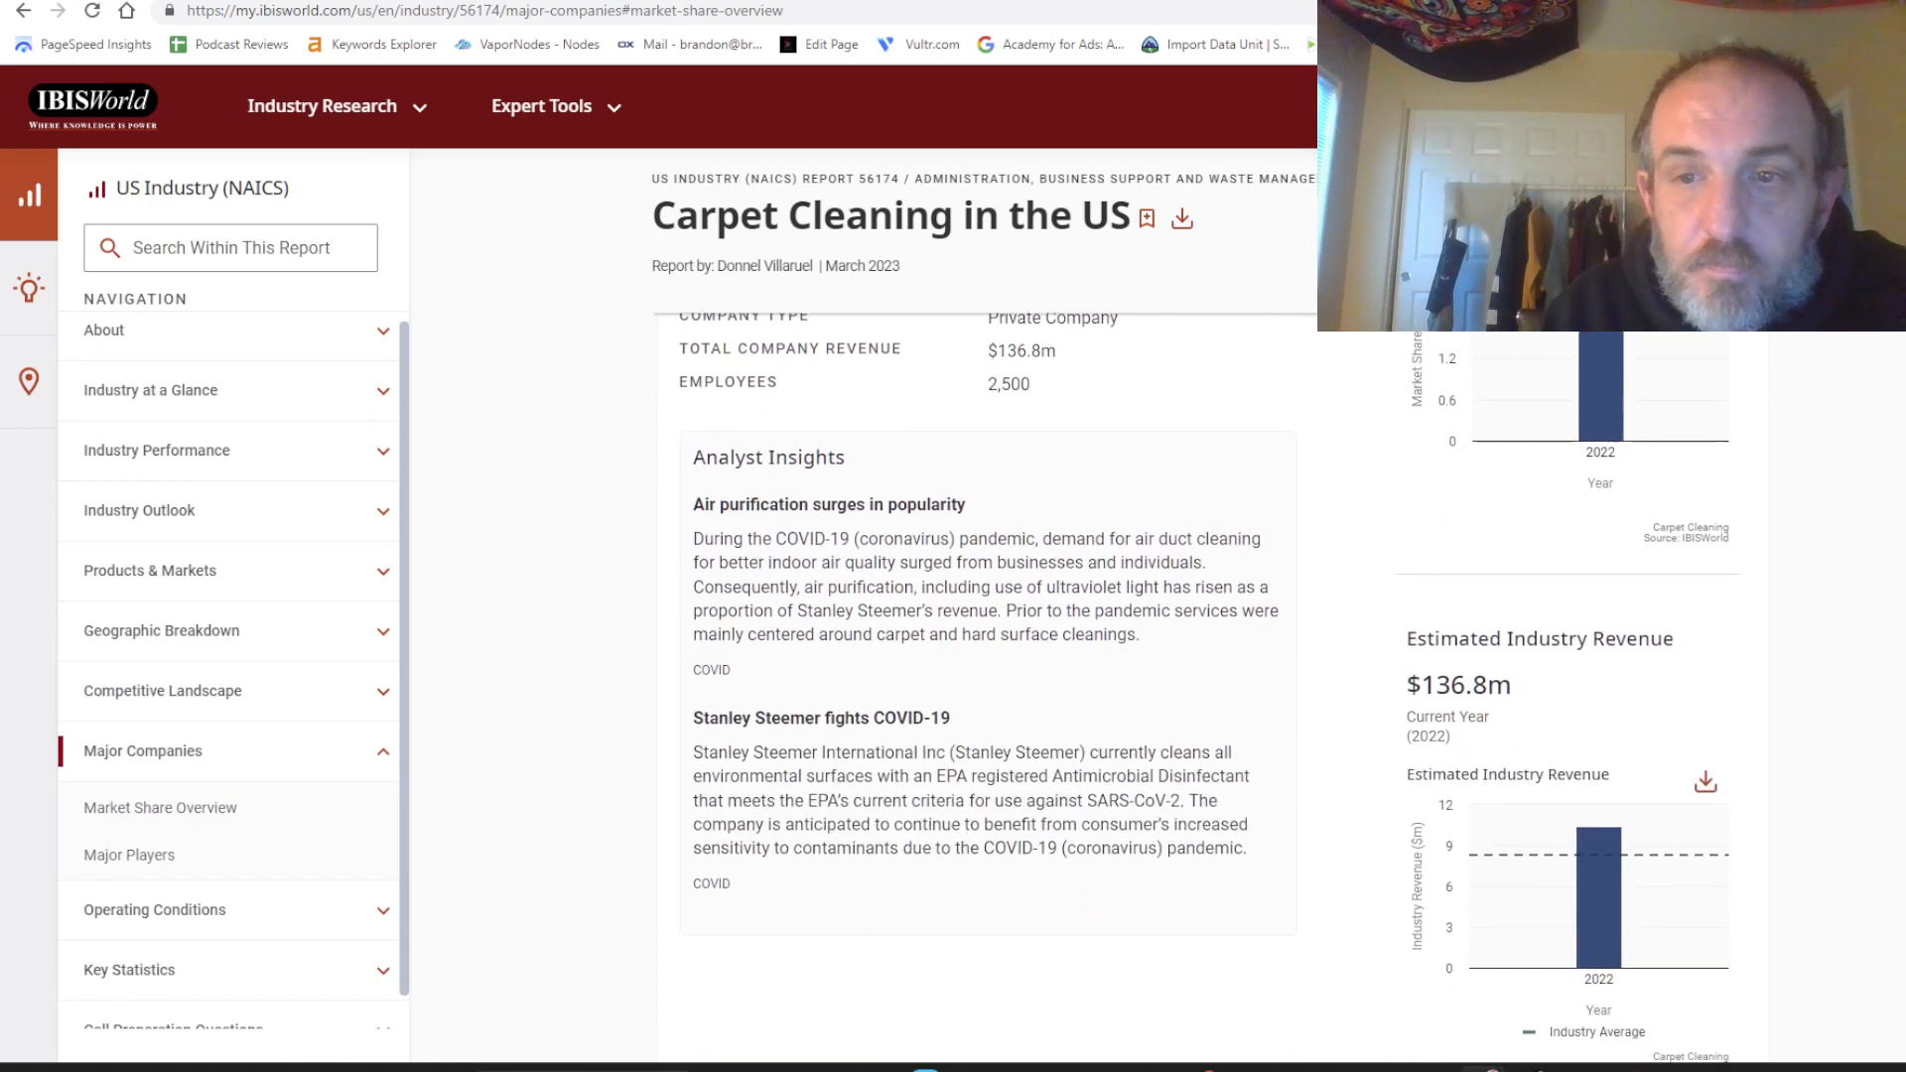
pyautogui.scroll(-4, 1197, 687)
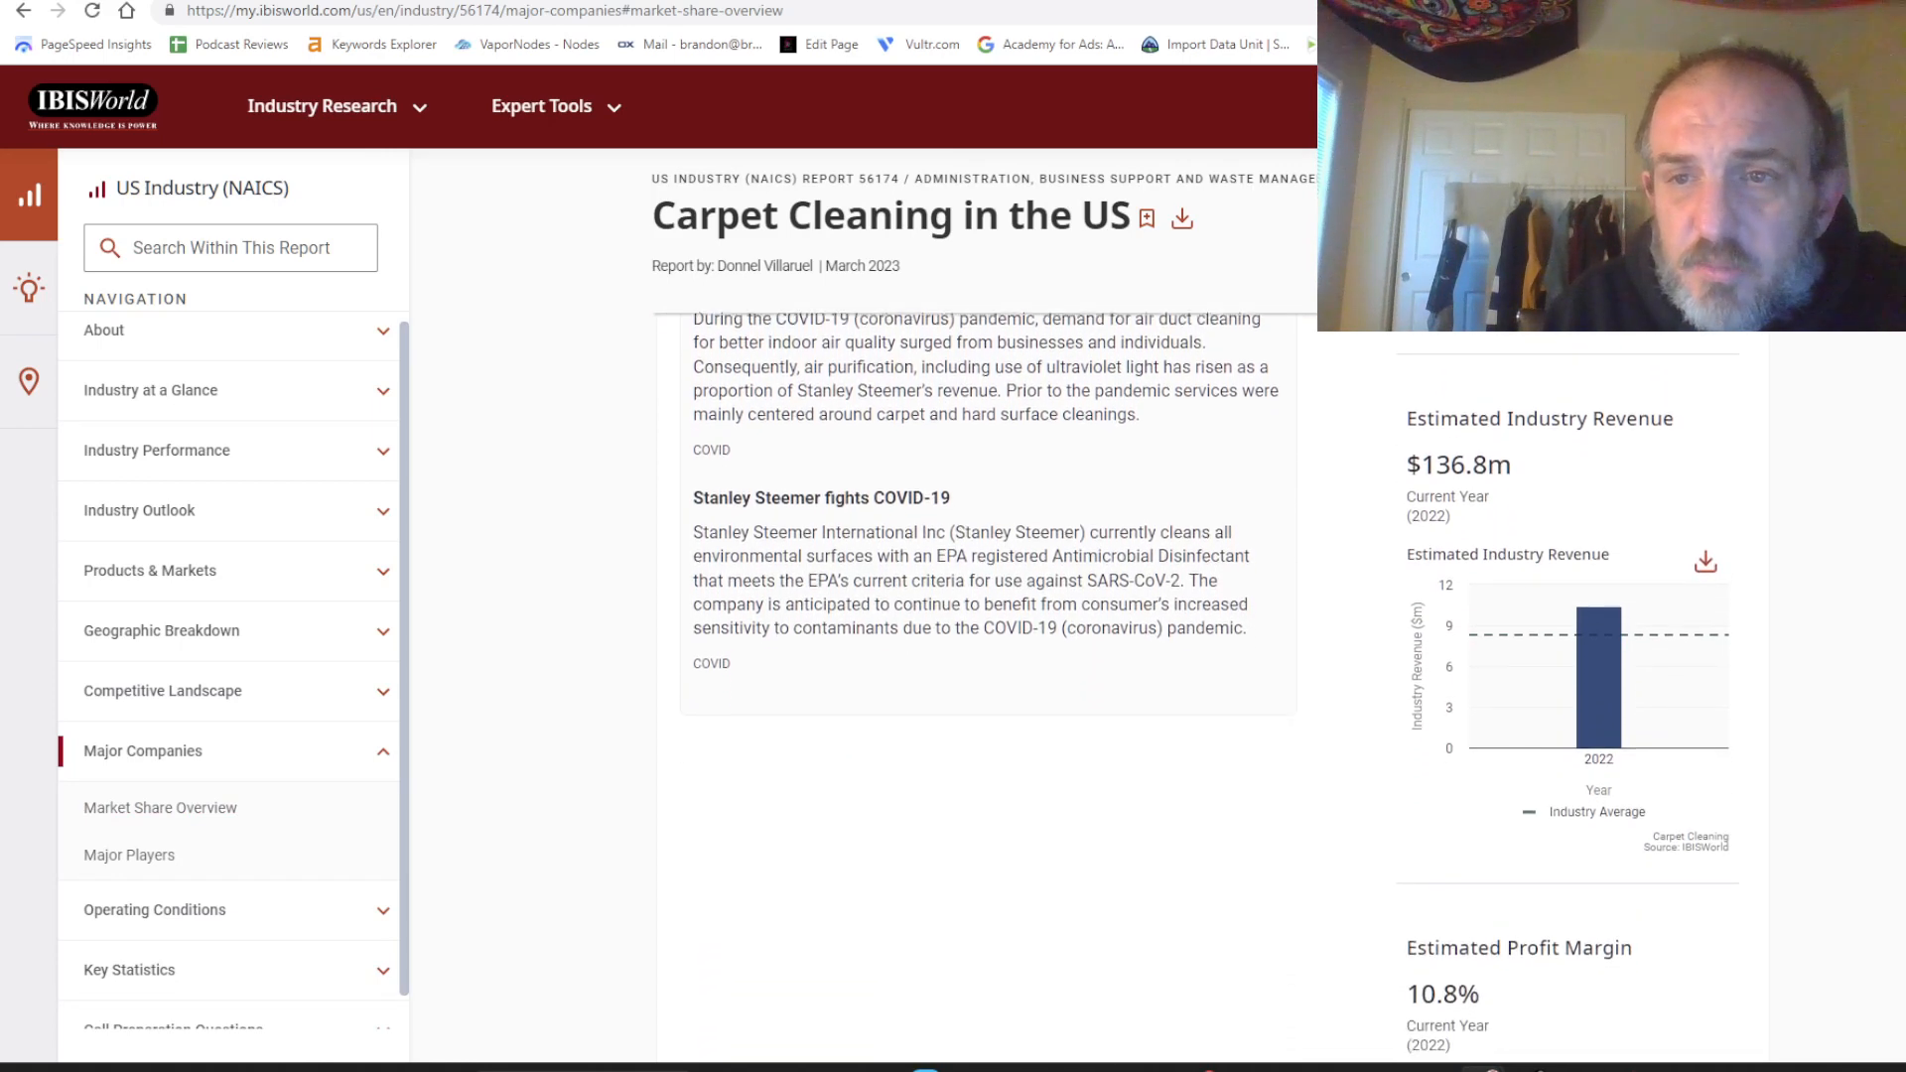
pyautogui.scroll(-5, 1197, 688)
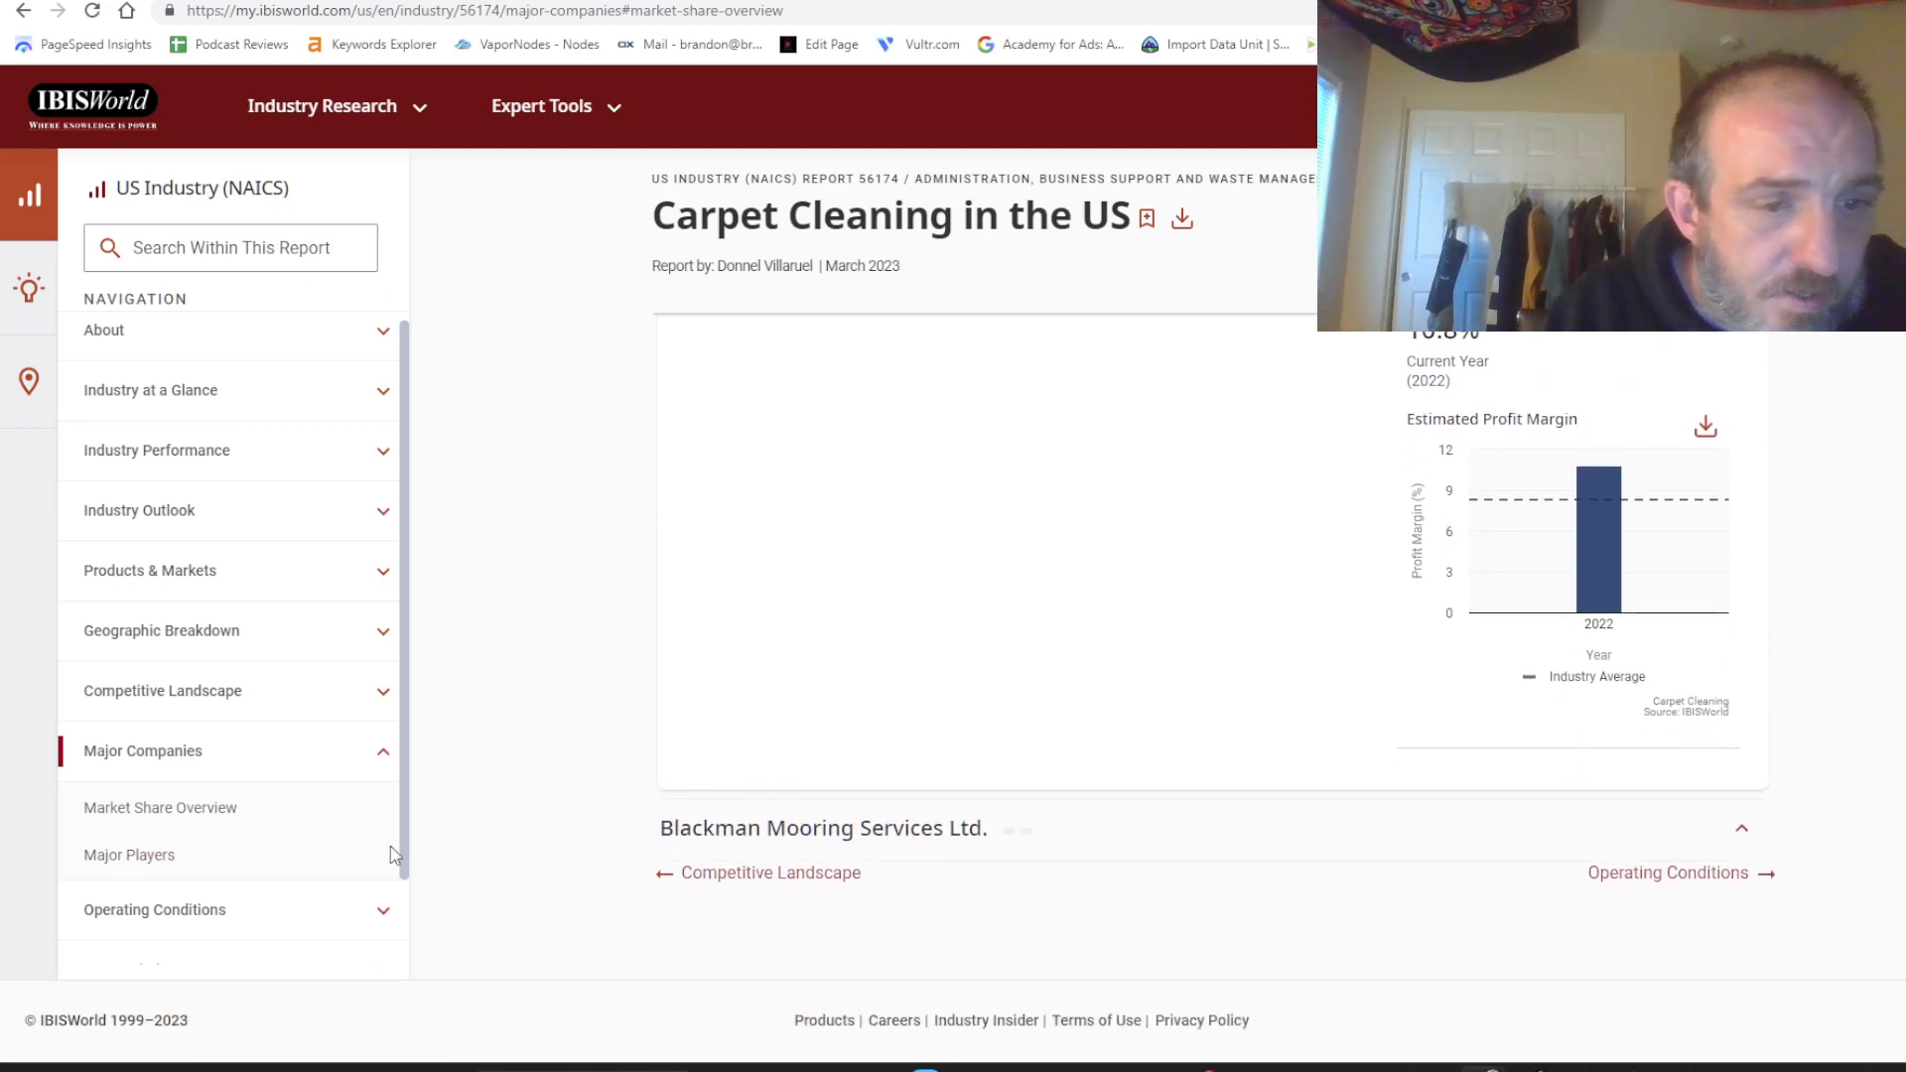
# Open the Industry Data table in the report's Key Statistics section.
pyautogui.scroll(-1, 402, 864)
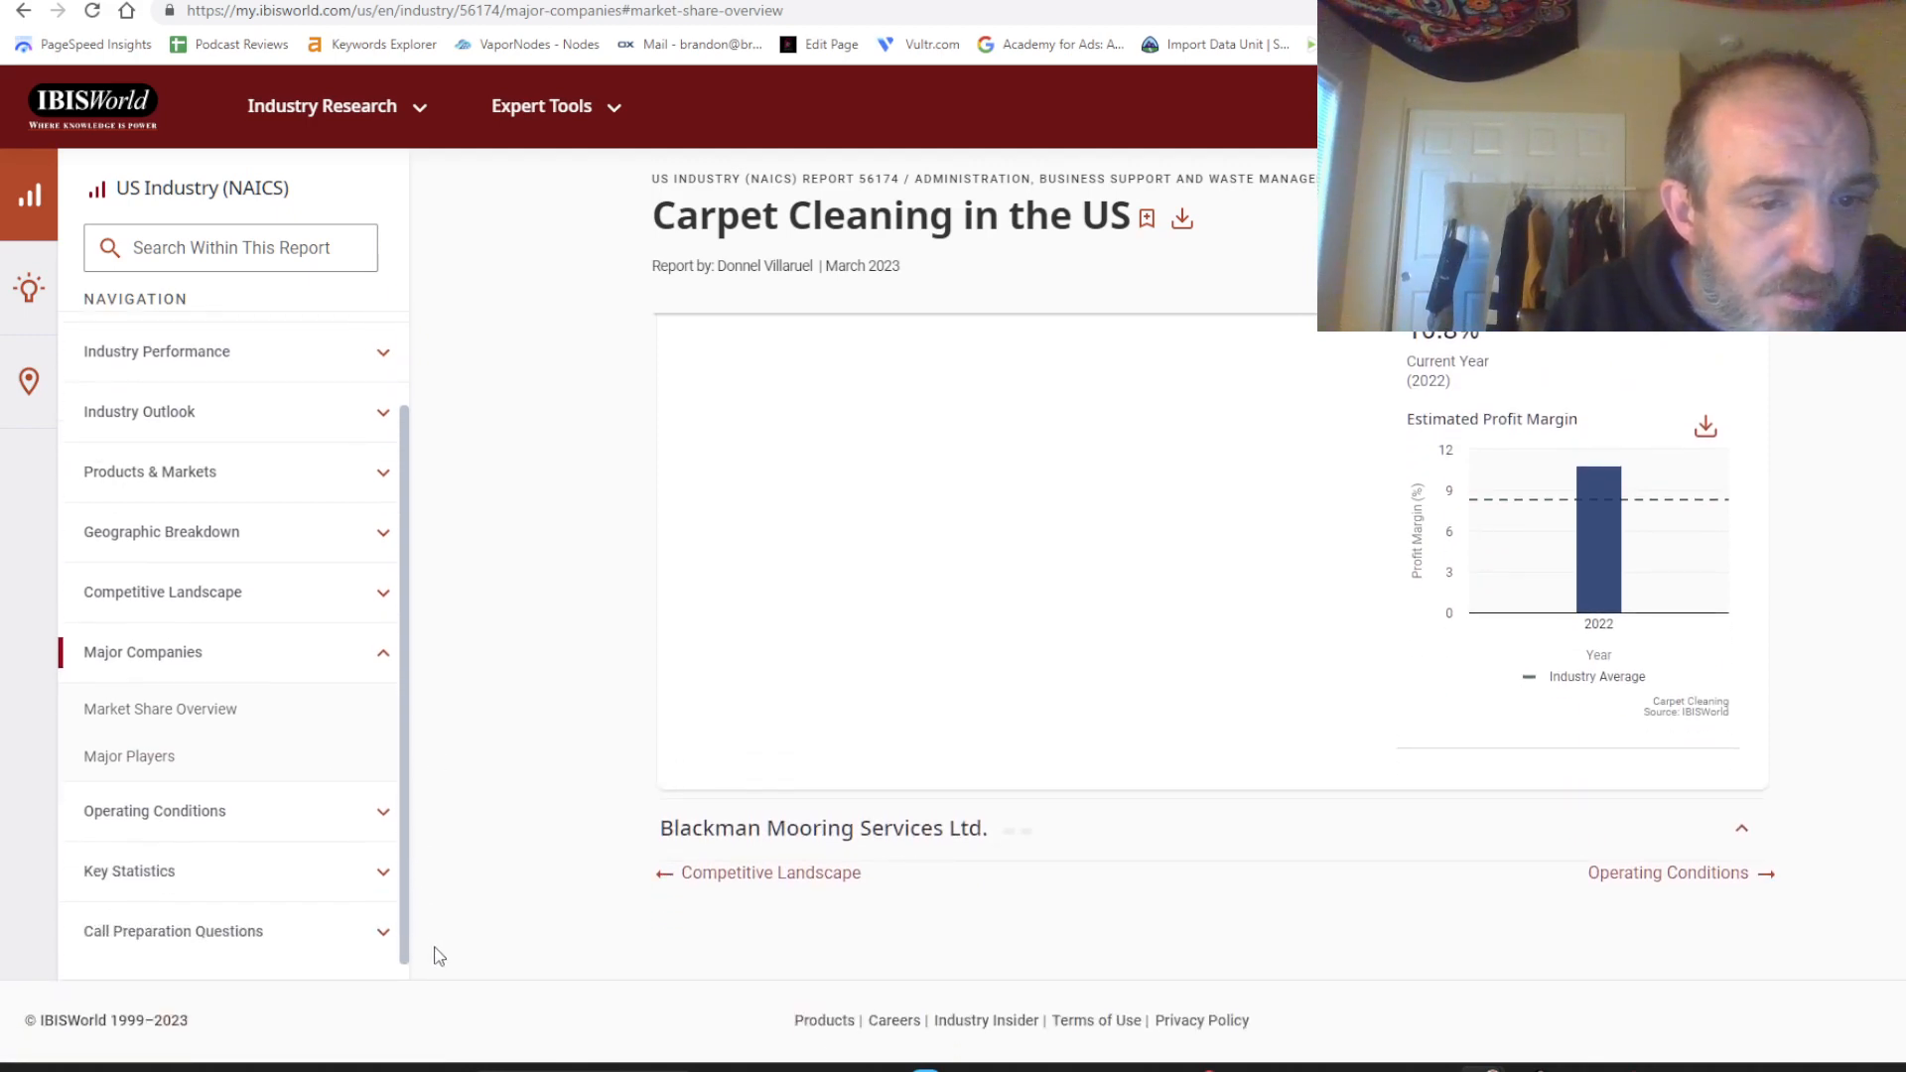
pyautogui.click(371, 884)
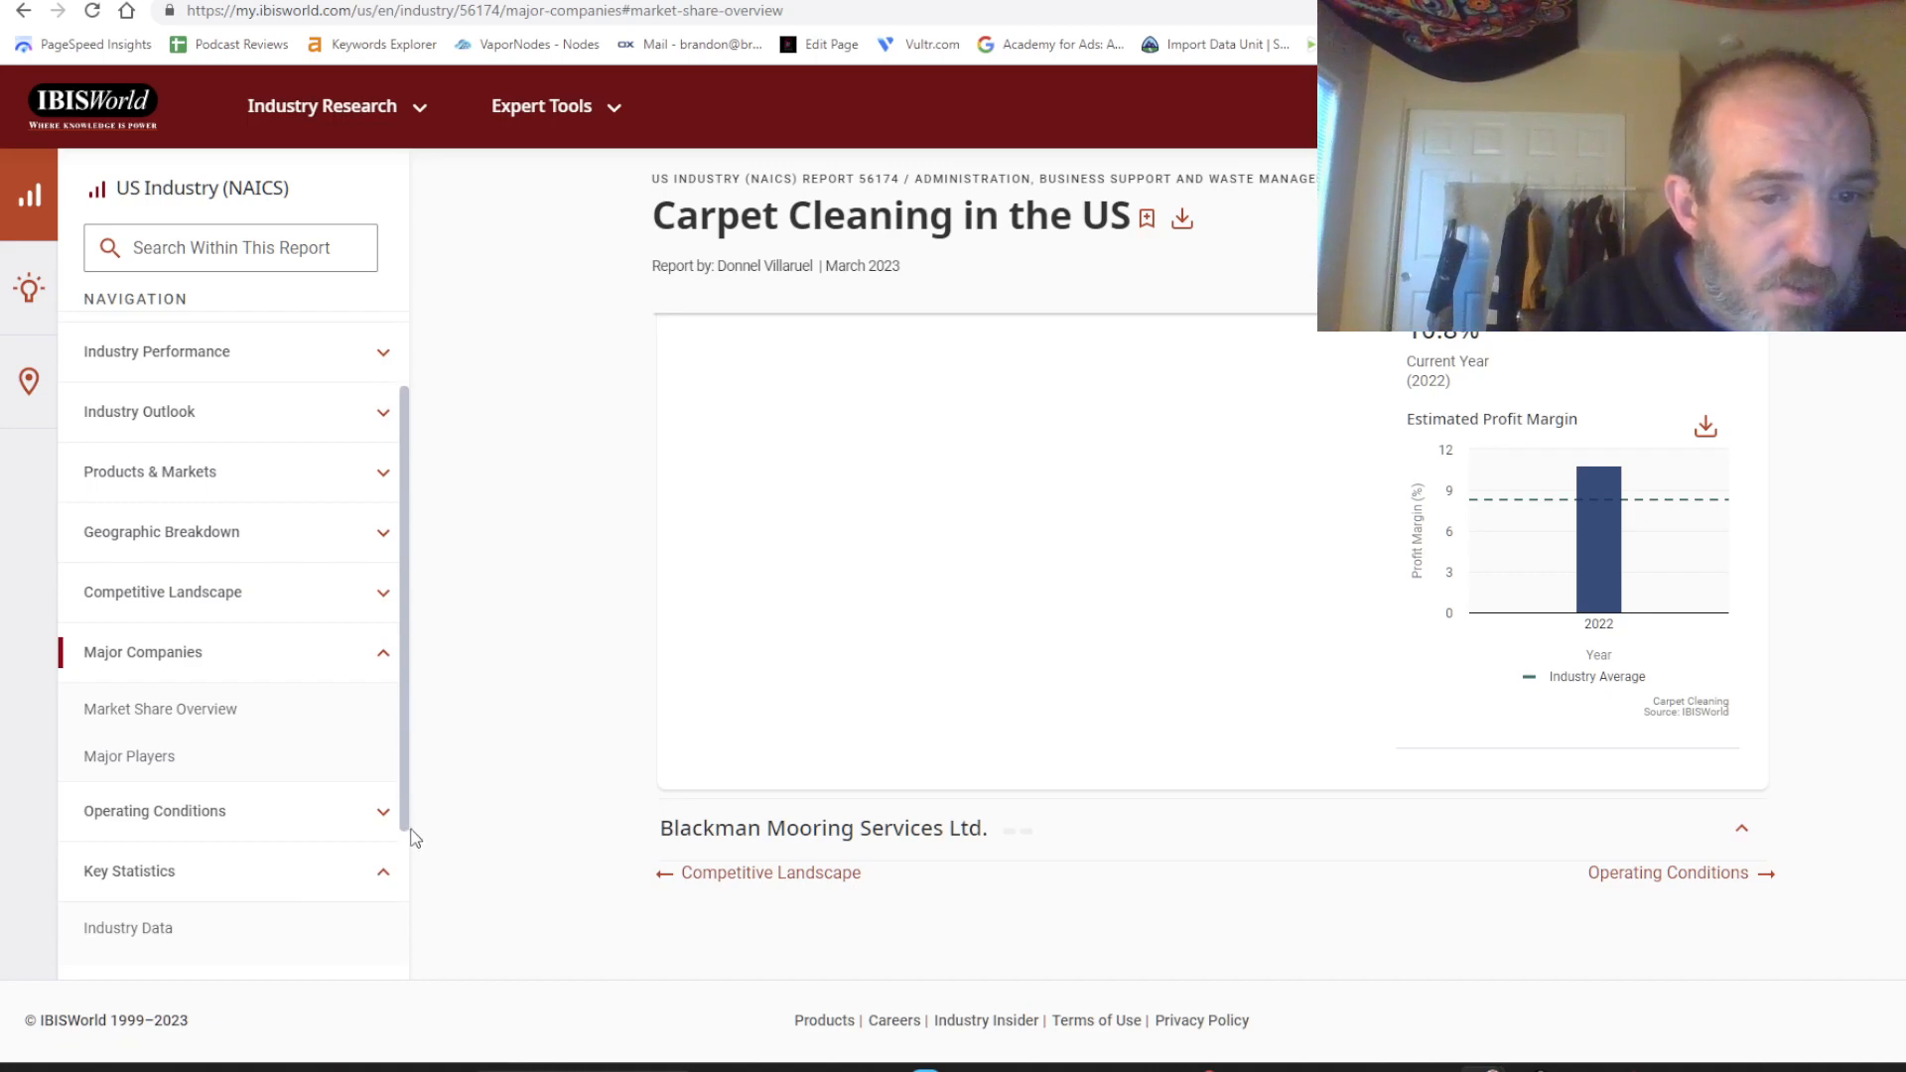
pyautogui.scroll(-2, 403, 801)
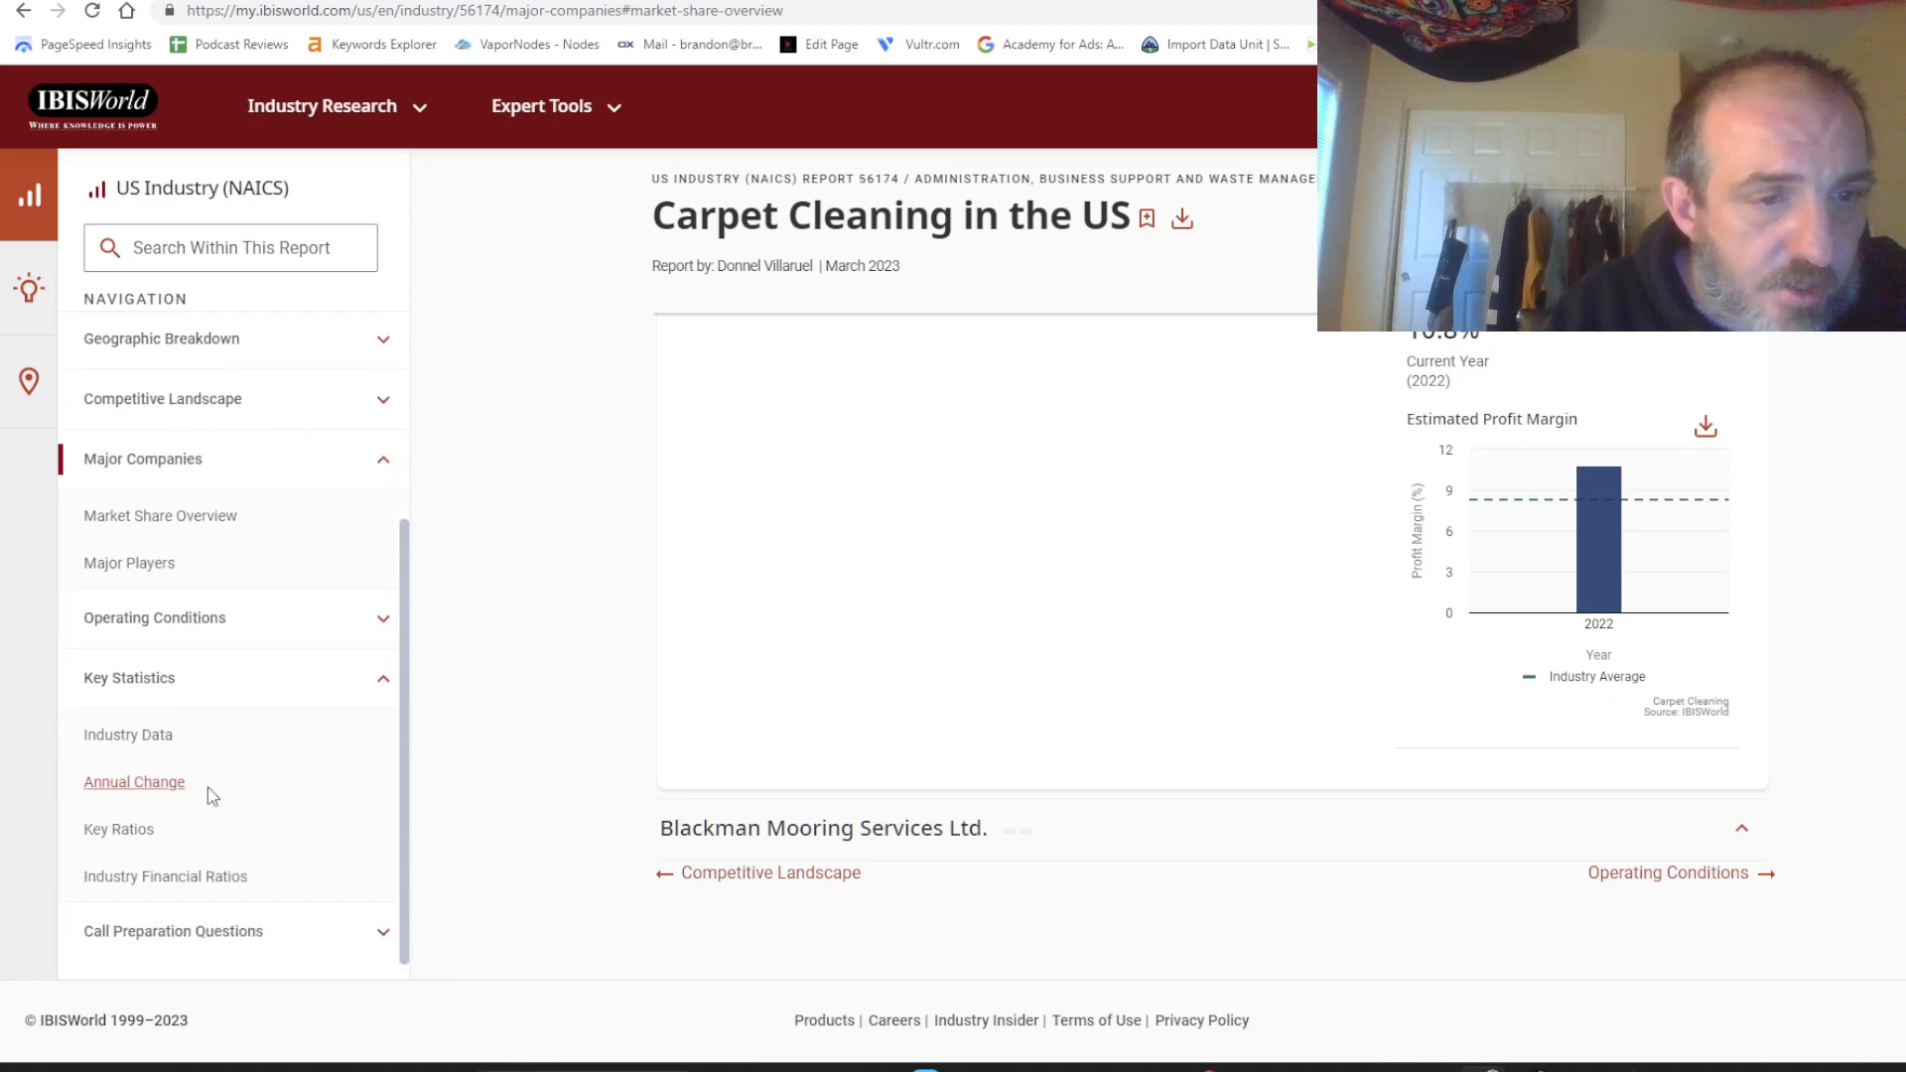
pyautogui.click(132, 751)
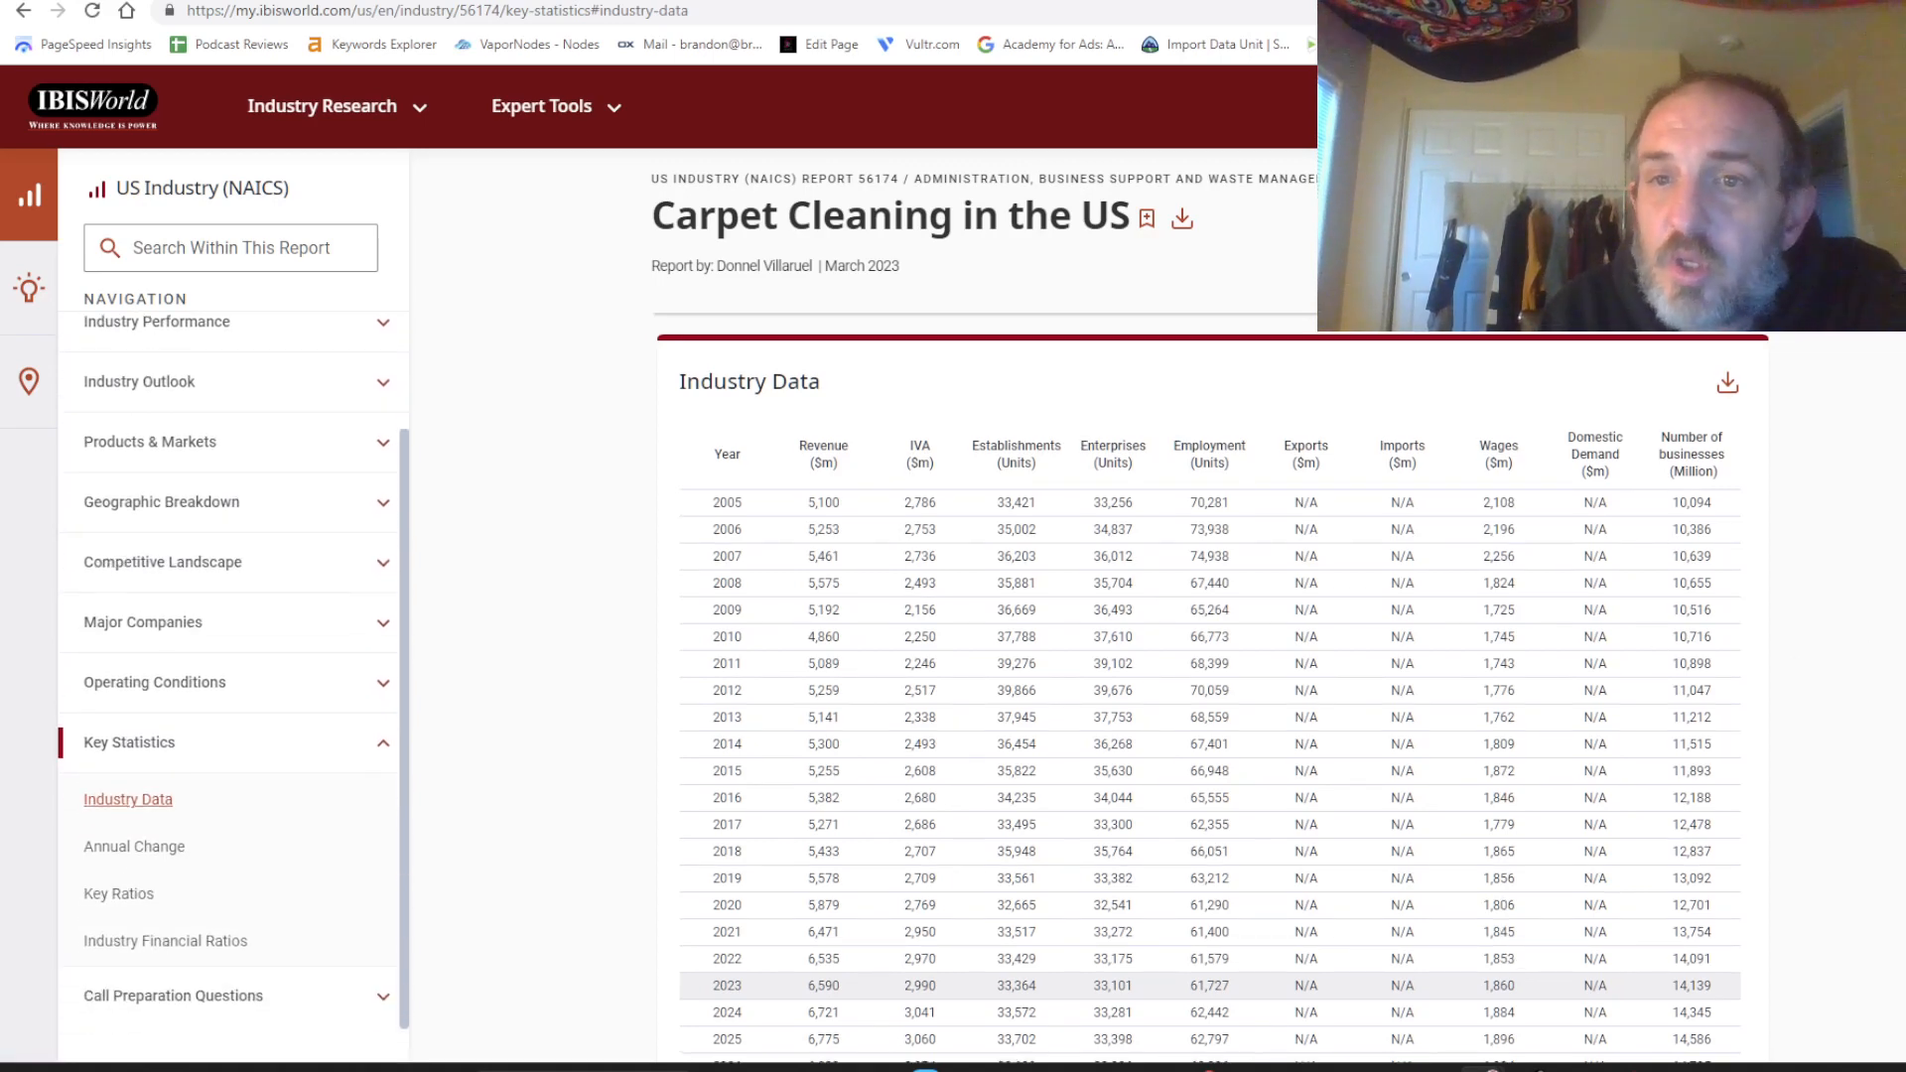
# Examine the Industry Data and Annual Change tables, continuing down to the Key Ratios table.
pyautogui.scroll(-3, 1199, 691)
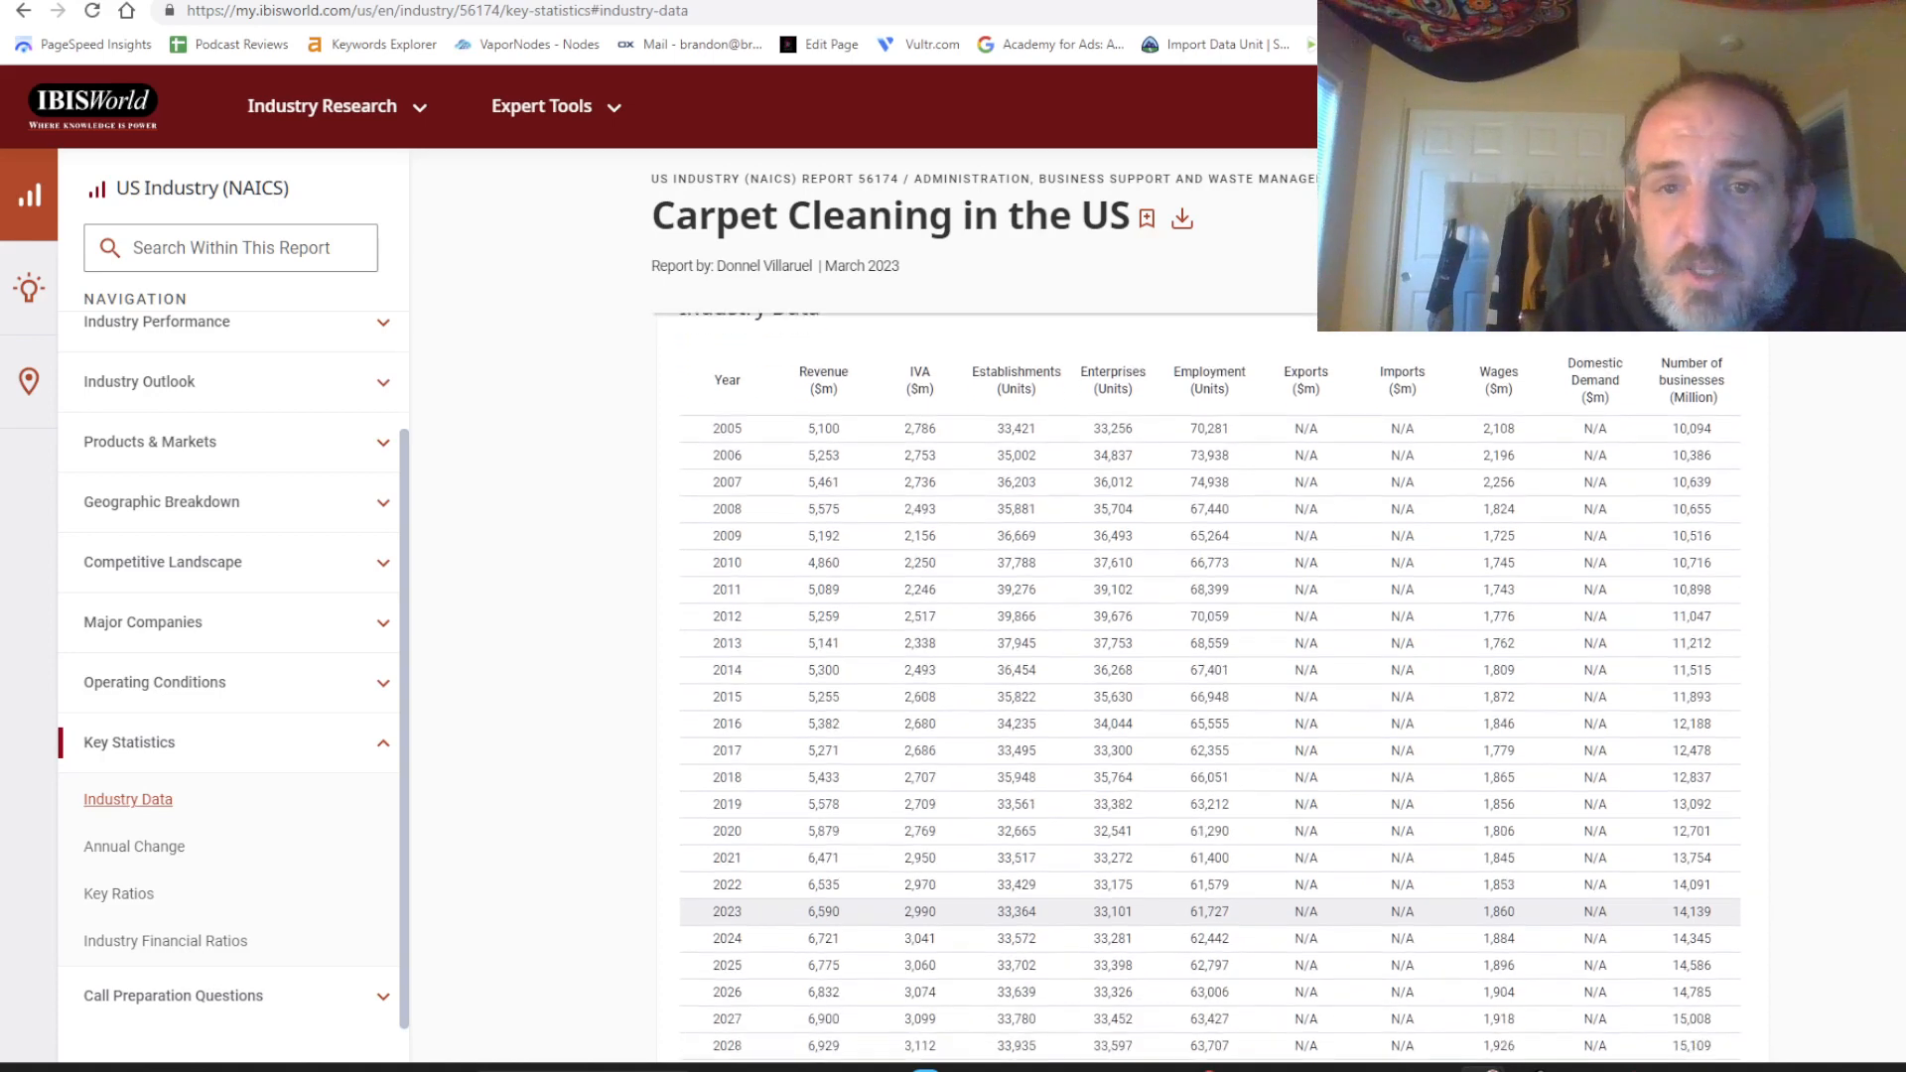
pyautogui.scroll(-6, 1211, 685)
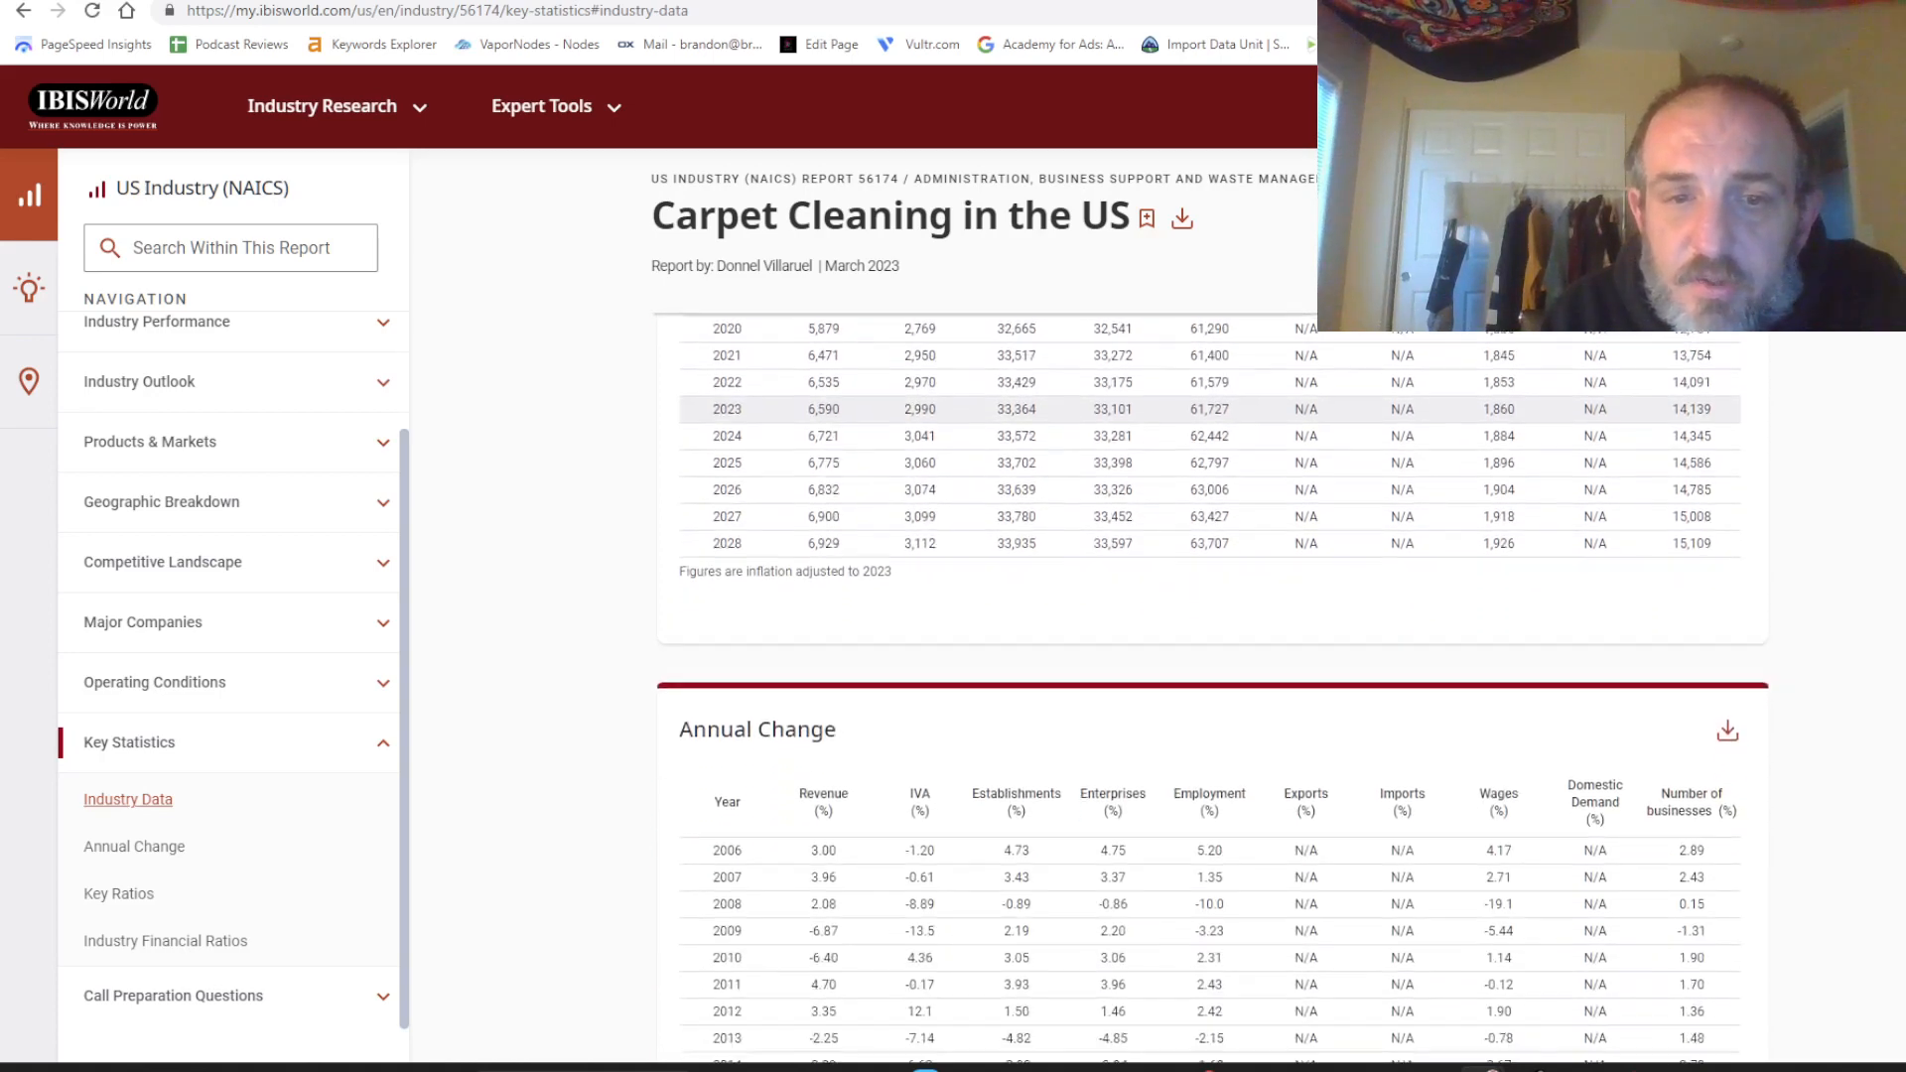
pyautogui.scroll(2, 1211, 685)
pyautogui.scroll(-3, 1211, 685)
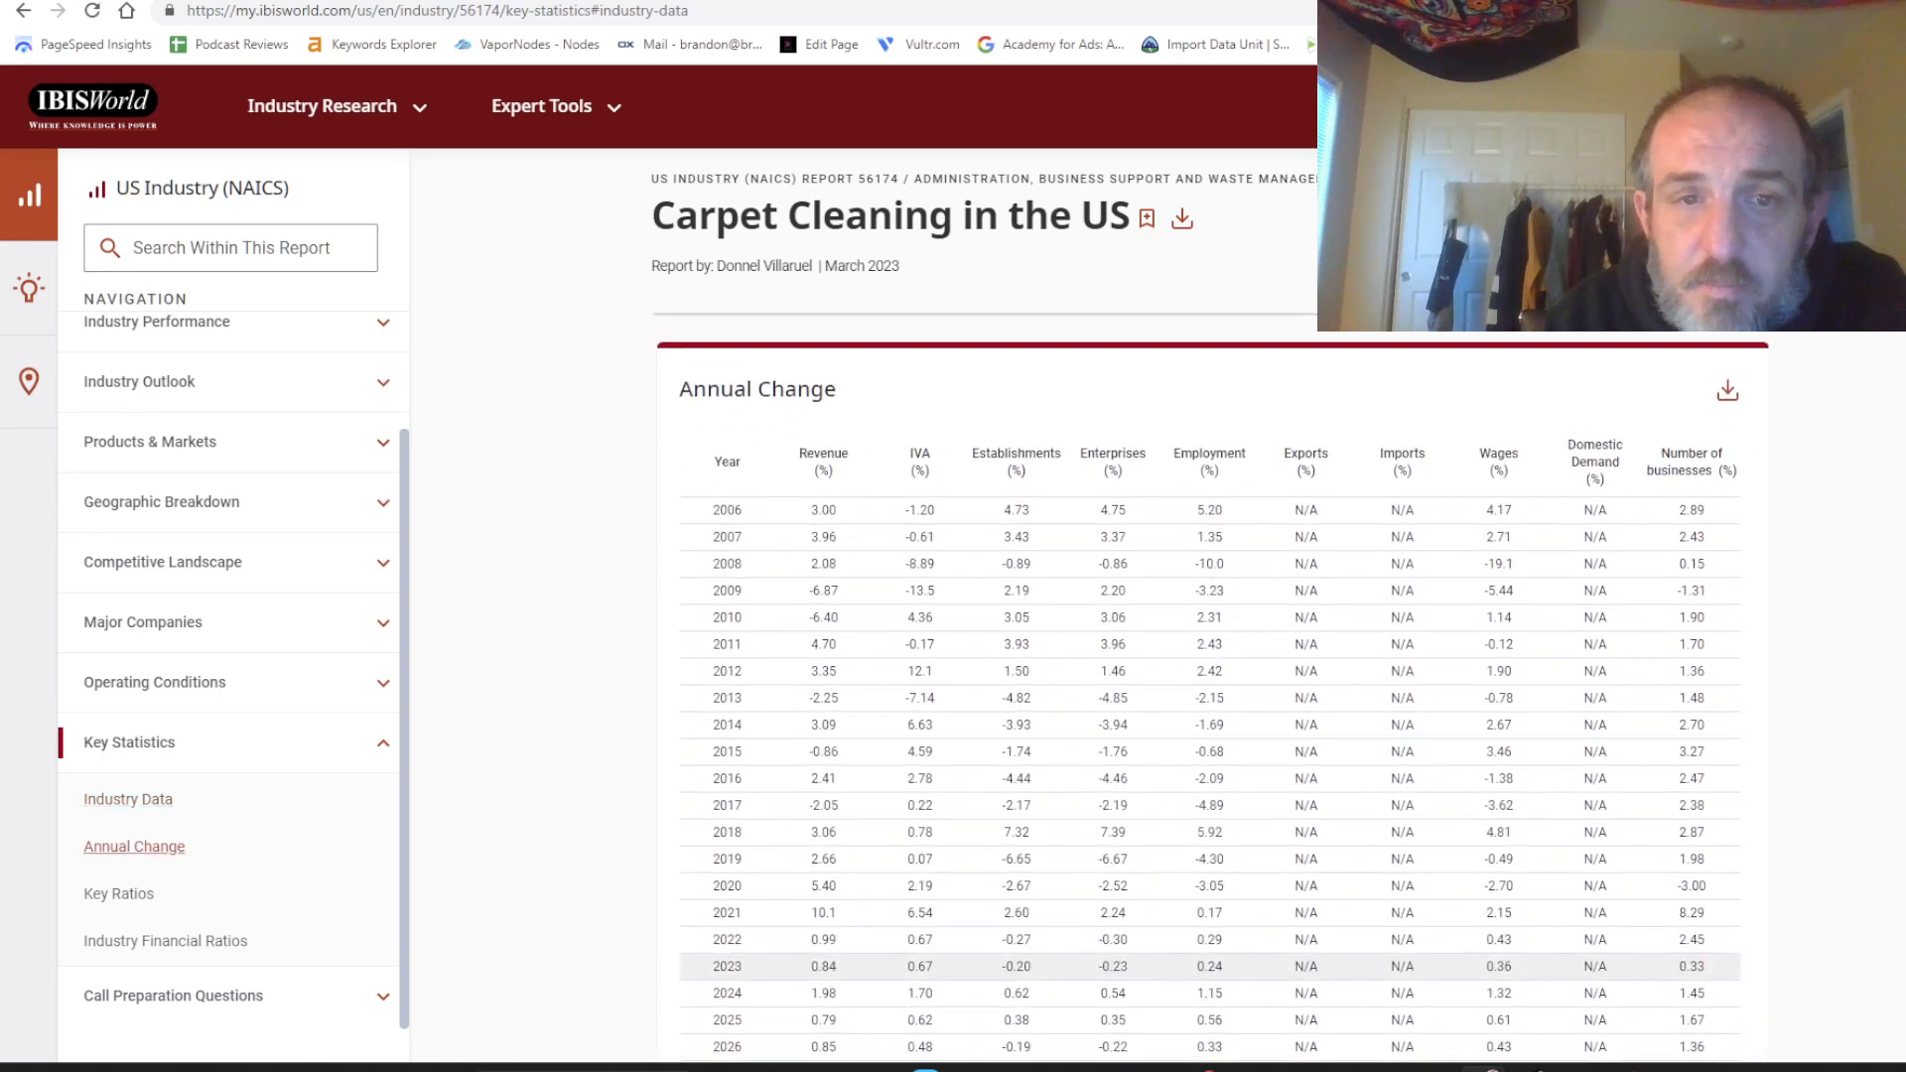
pyautogui.scroll(-6, 1211, 685)
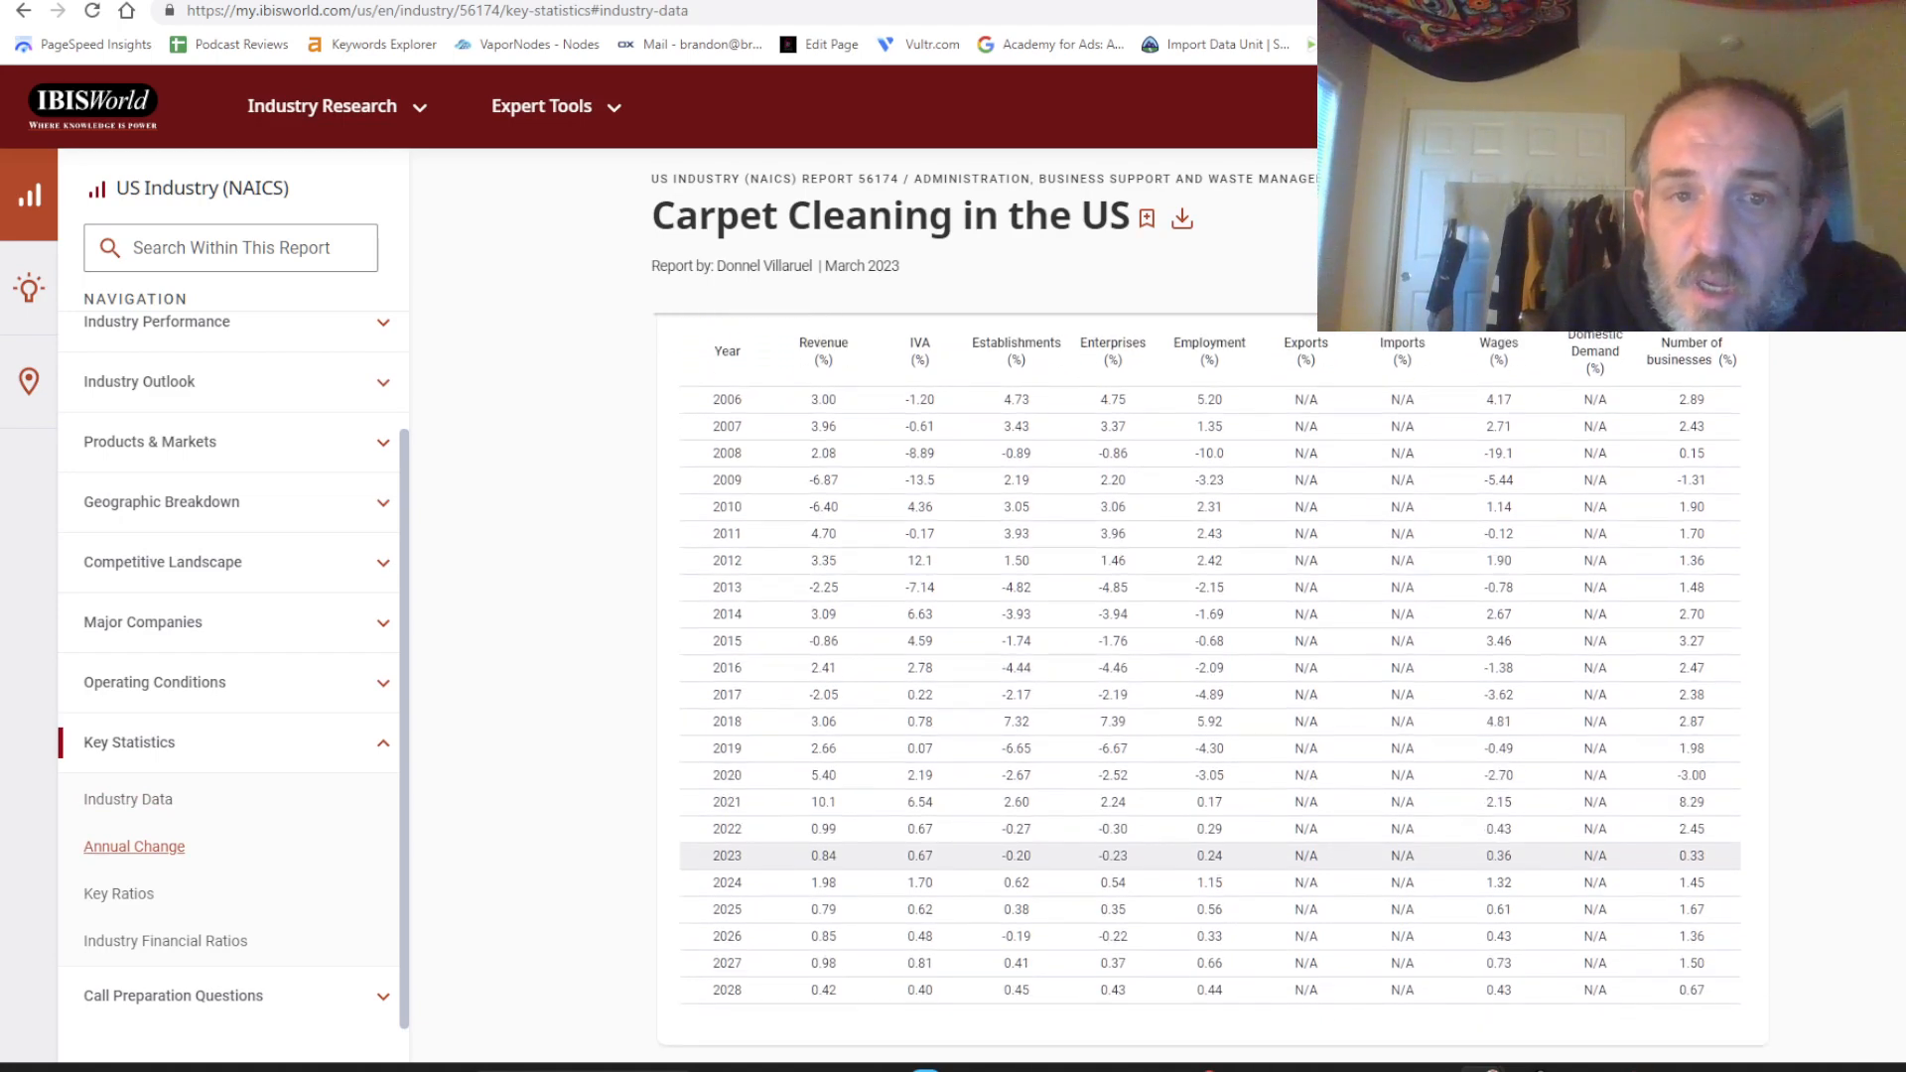
pyautogui.scroll(-2, 1211, 685)
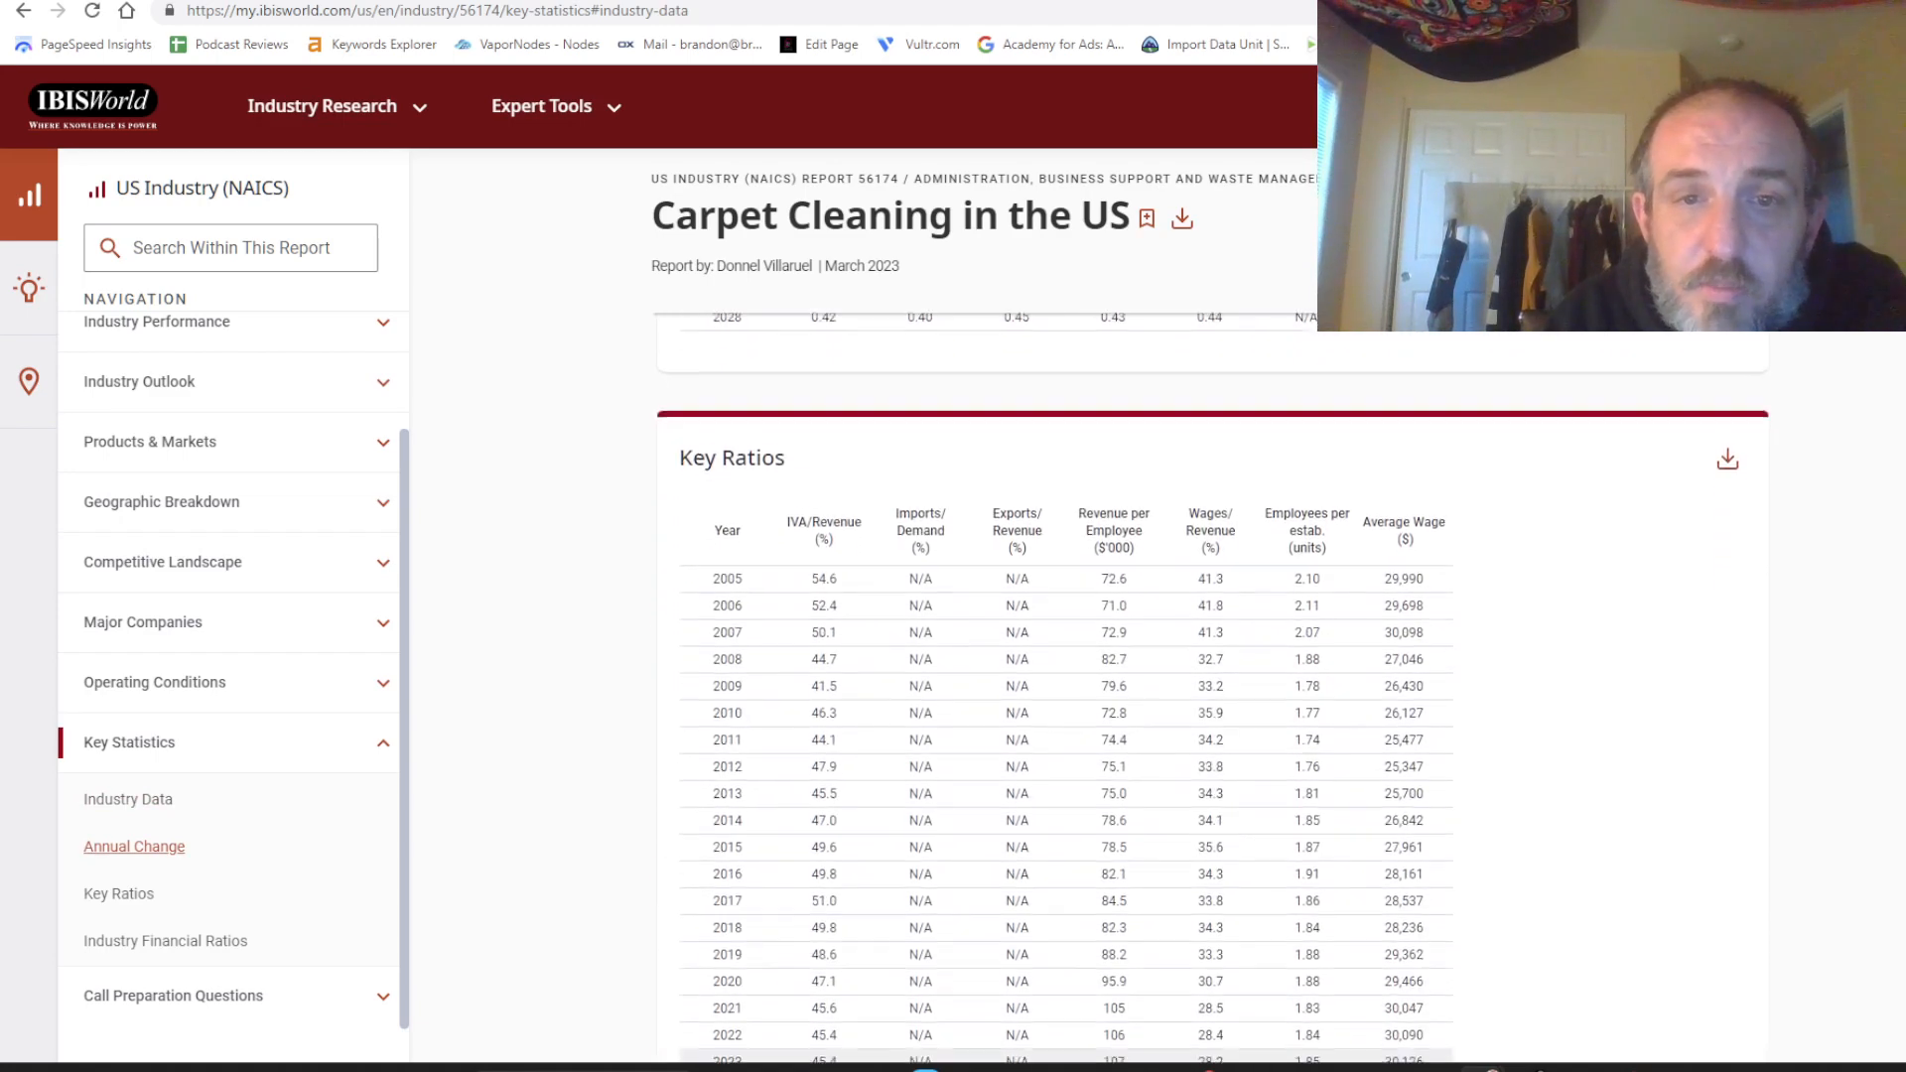
pyautogui.scroll(-1, 1223, 678)
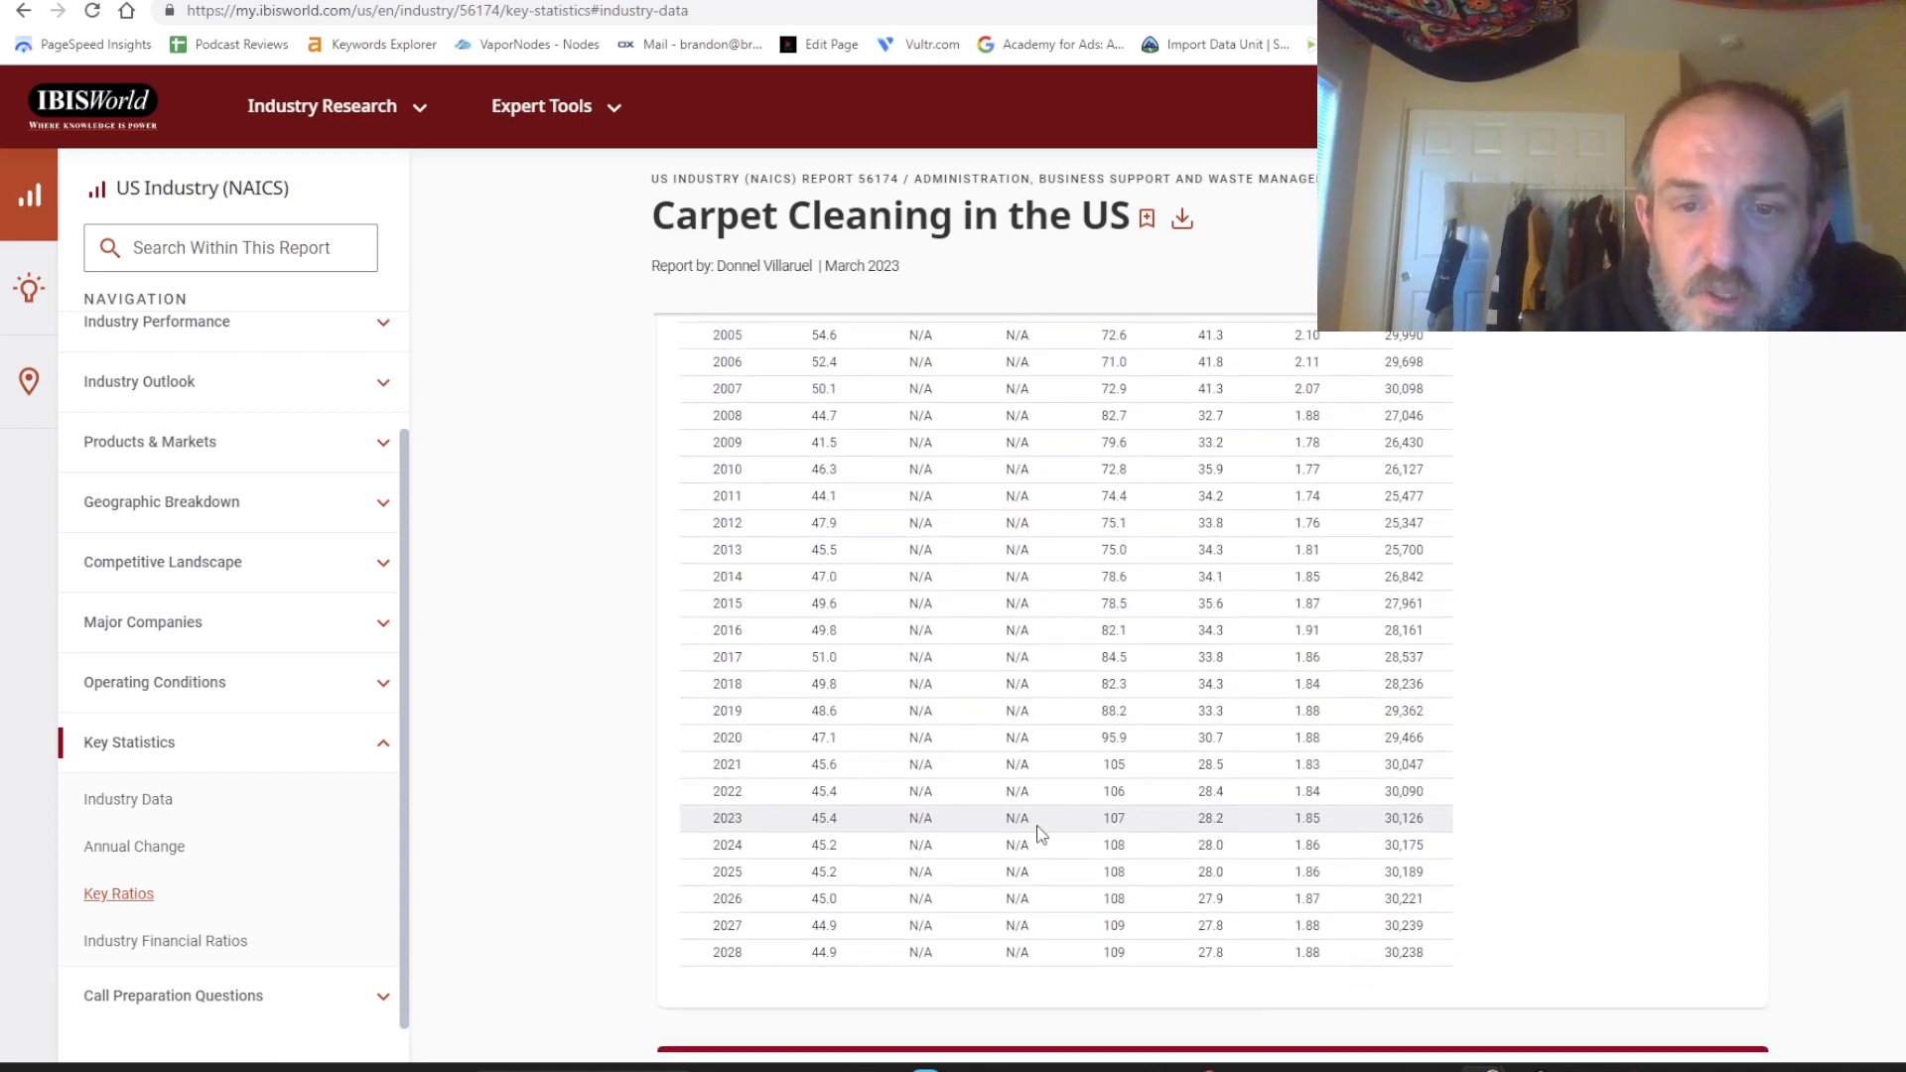
# Examine the recent revenue per employee figures in the Key Ratios table, highlighting the 2022 value.
pyautogui.doubleClick(1111, 818)
pyautogui.moveTo(1108, 796); pyautogui.dragTo(1172, 808)
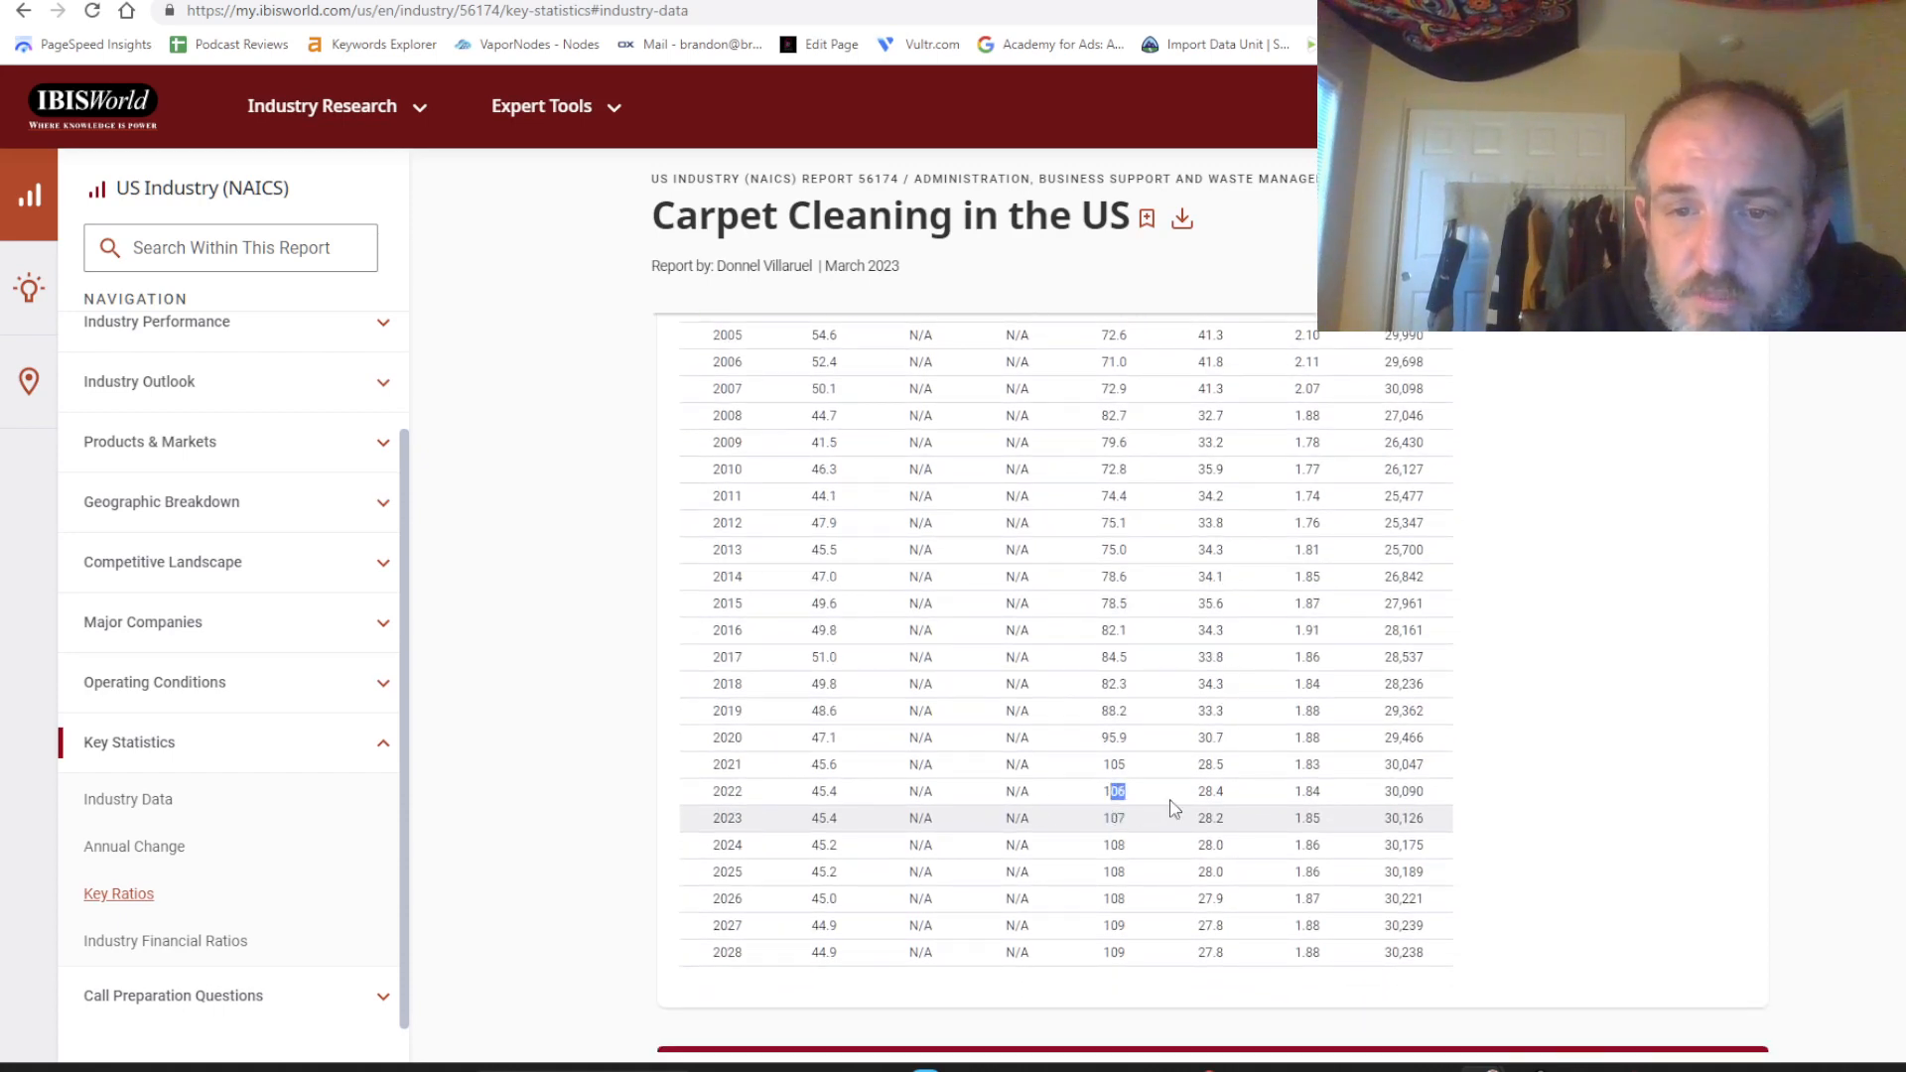
pyautogui.click(1124, 810)
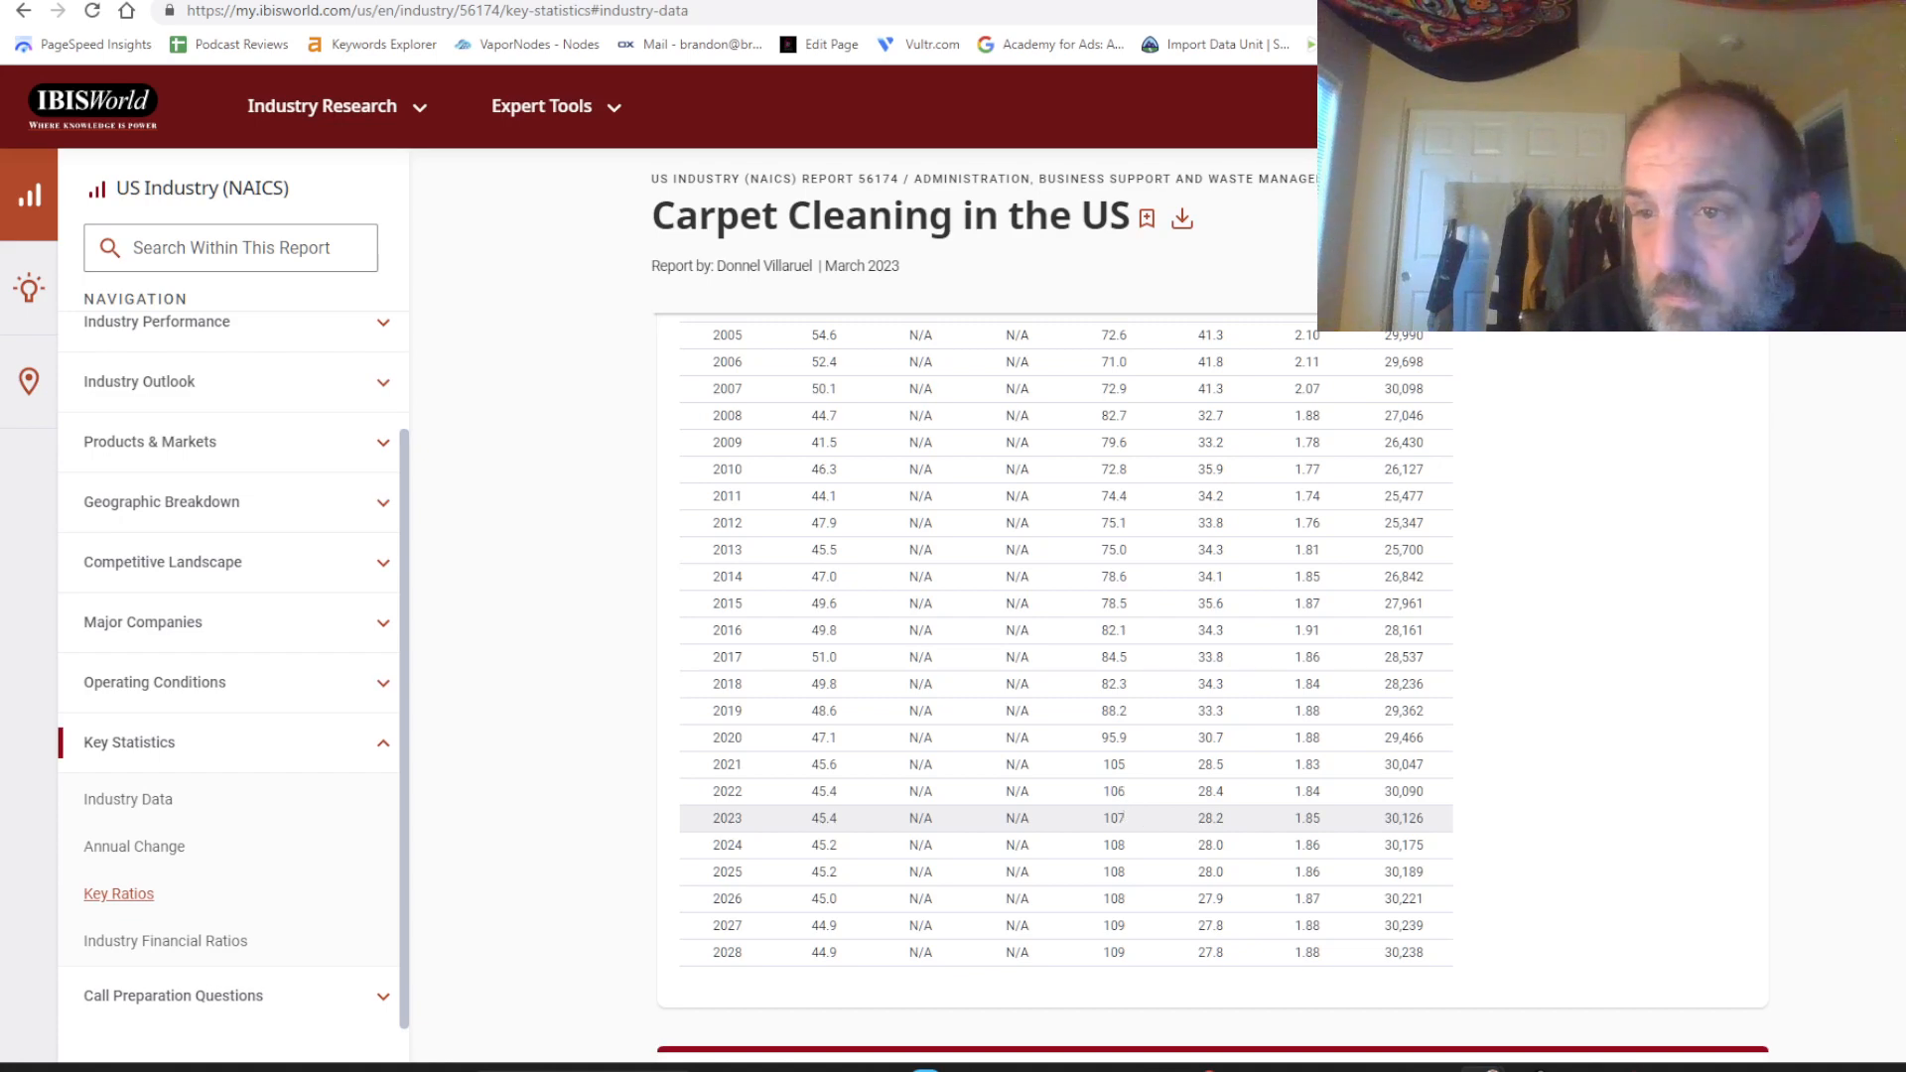
pyautogui.scroll(5, 1212, 691)
pyautogui.scroll(-4, 1212, 691)
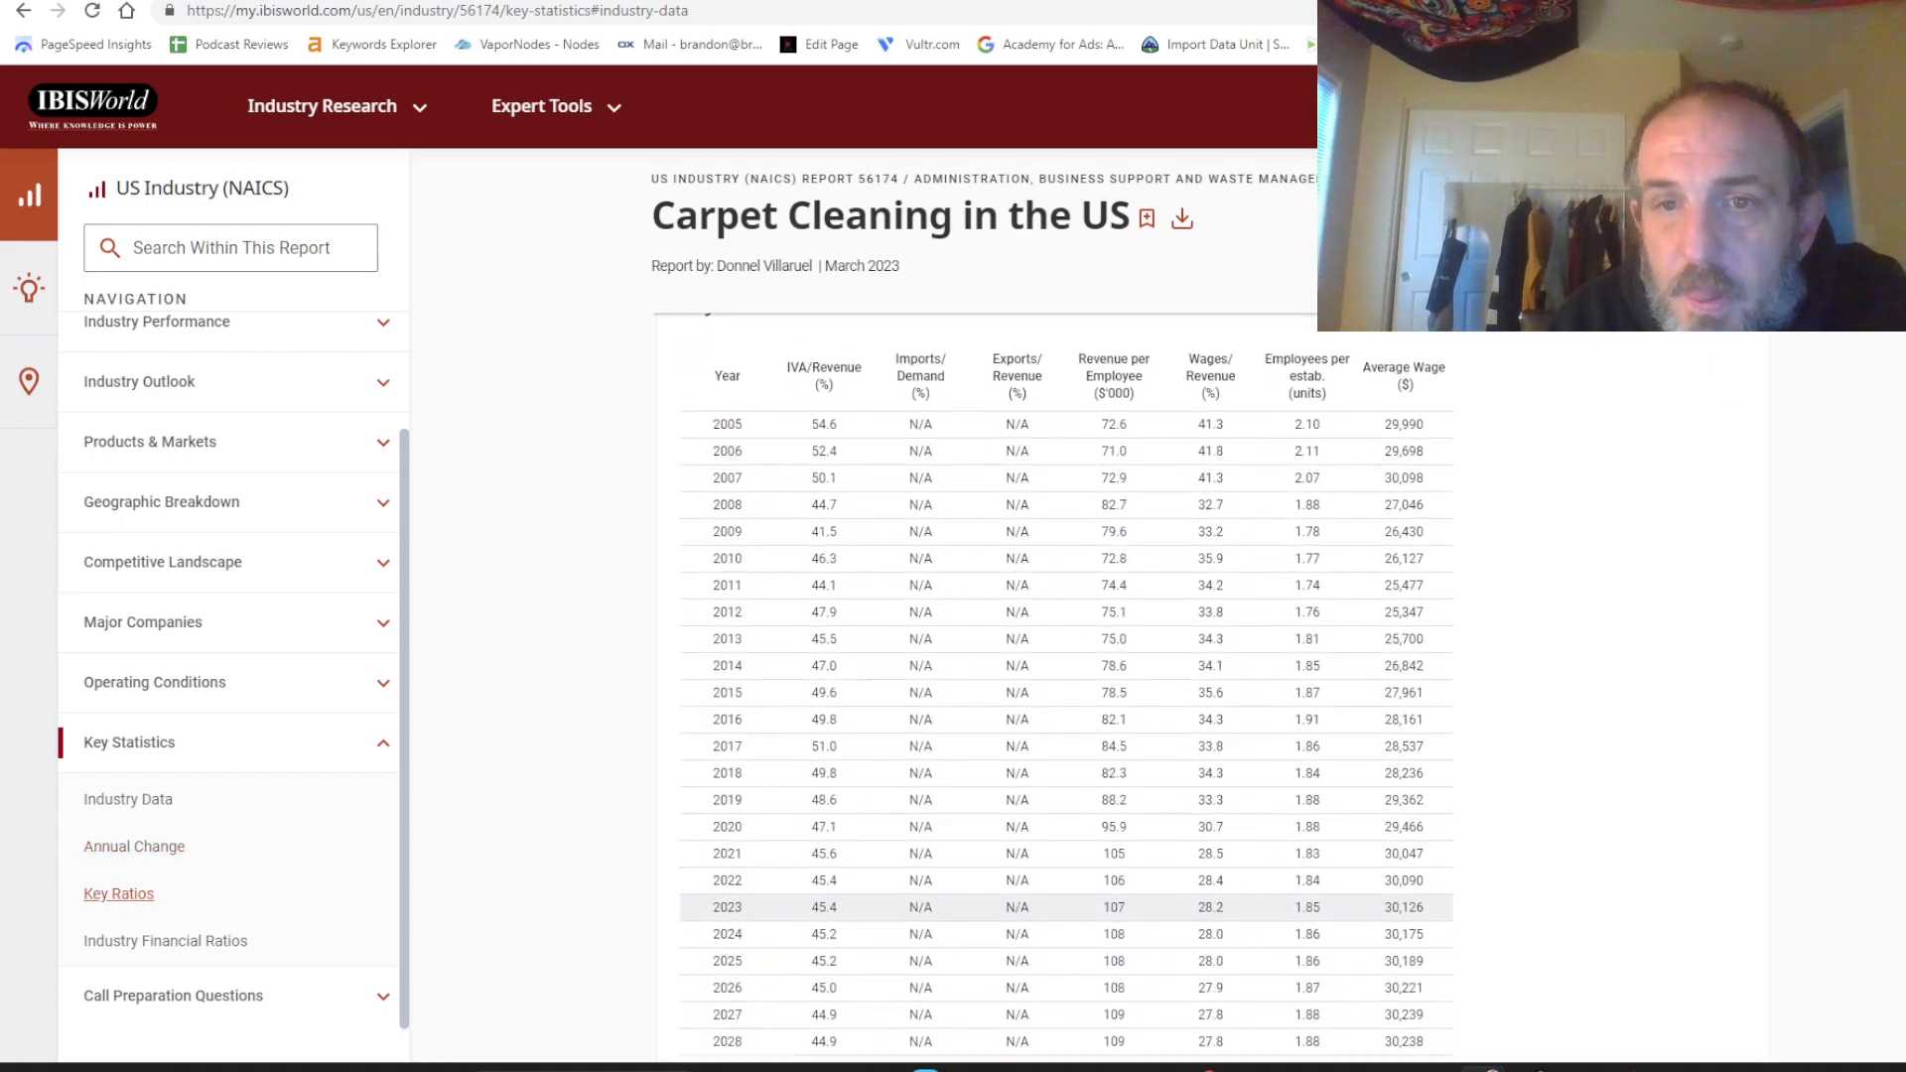
# Highlight the 2023 employees per establishment figure in Key Ratios and review the 2023 row through to the average wage.
pyautogui.scroll(-2, 1316, 792)
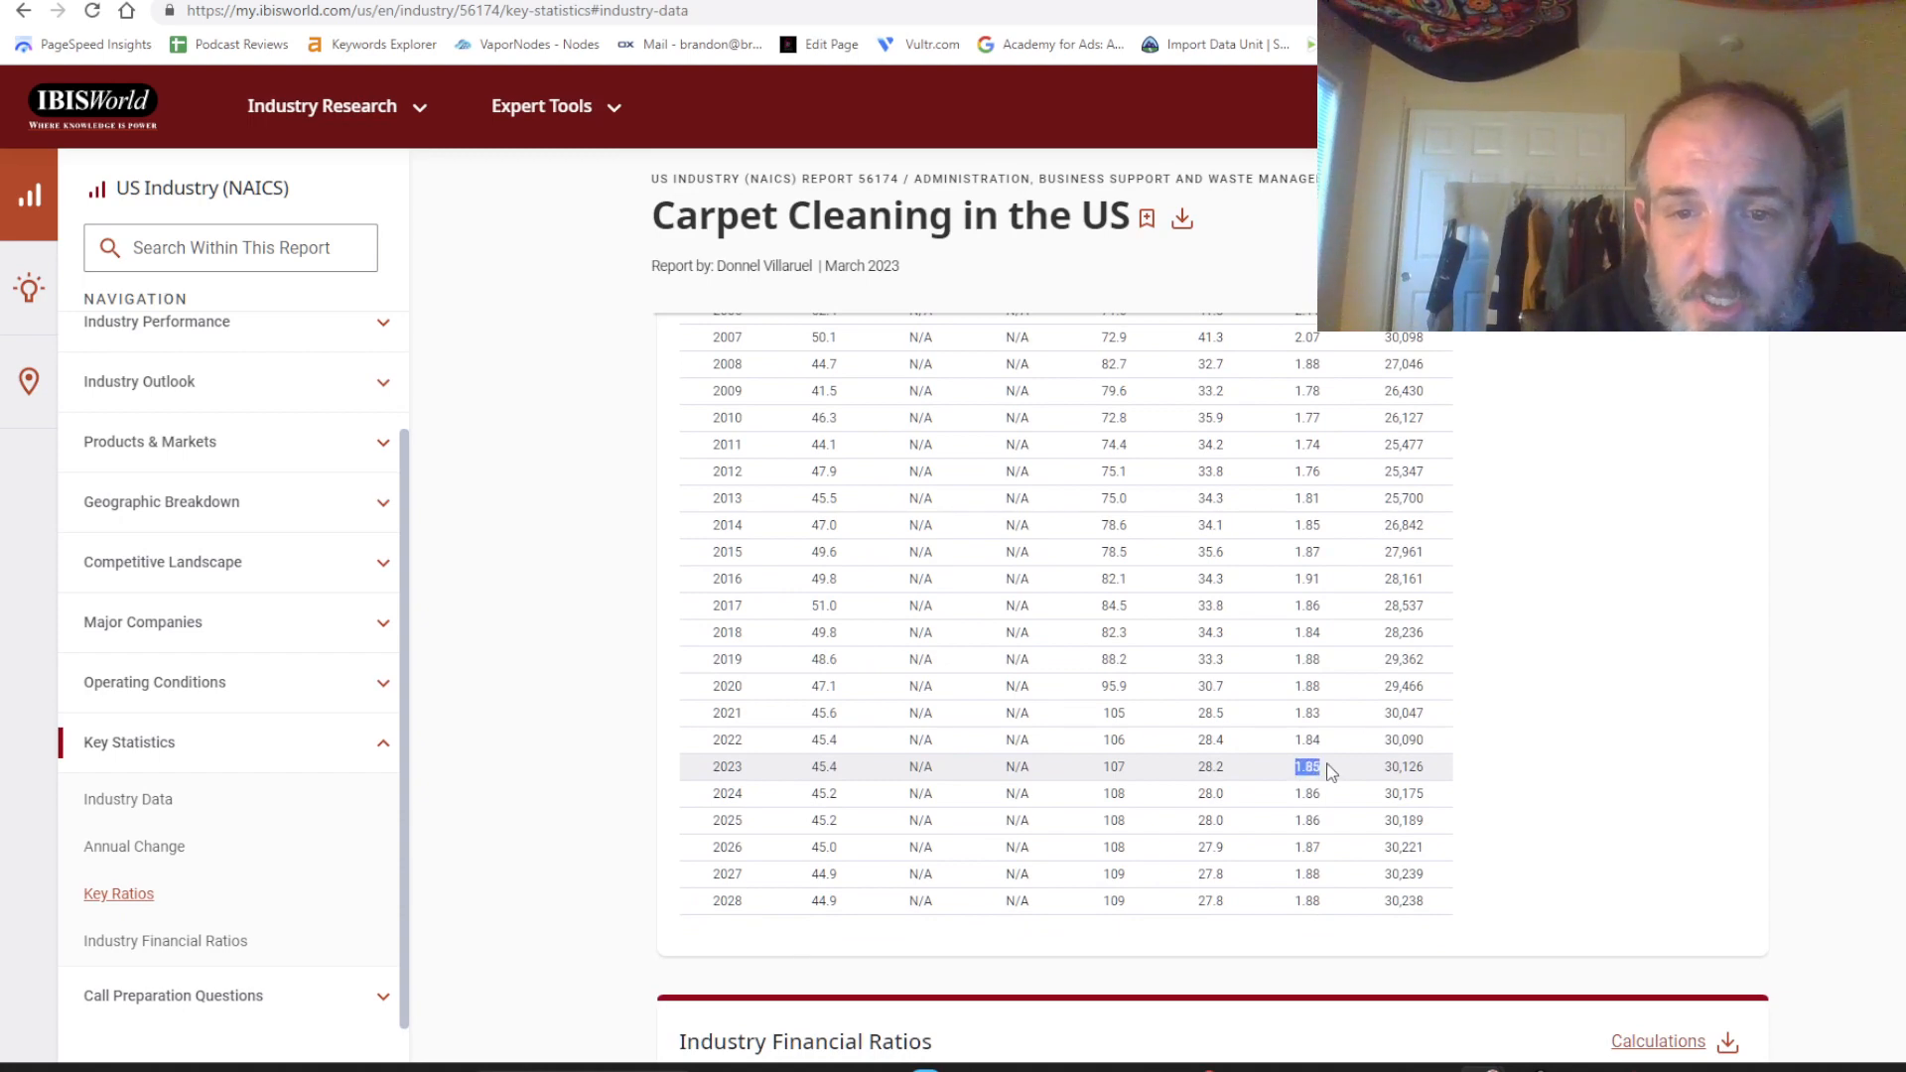
pyautogui.moveTo(1290, 766); pyautogui.dragTo(1333, 769)
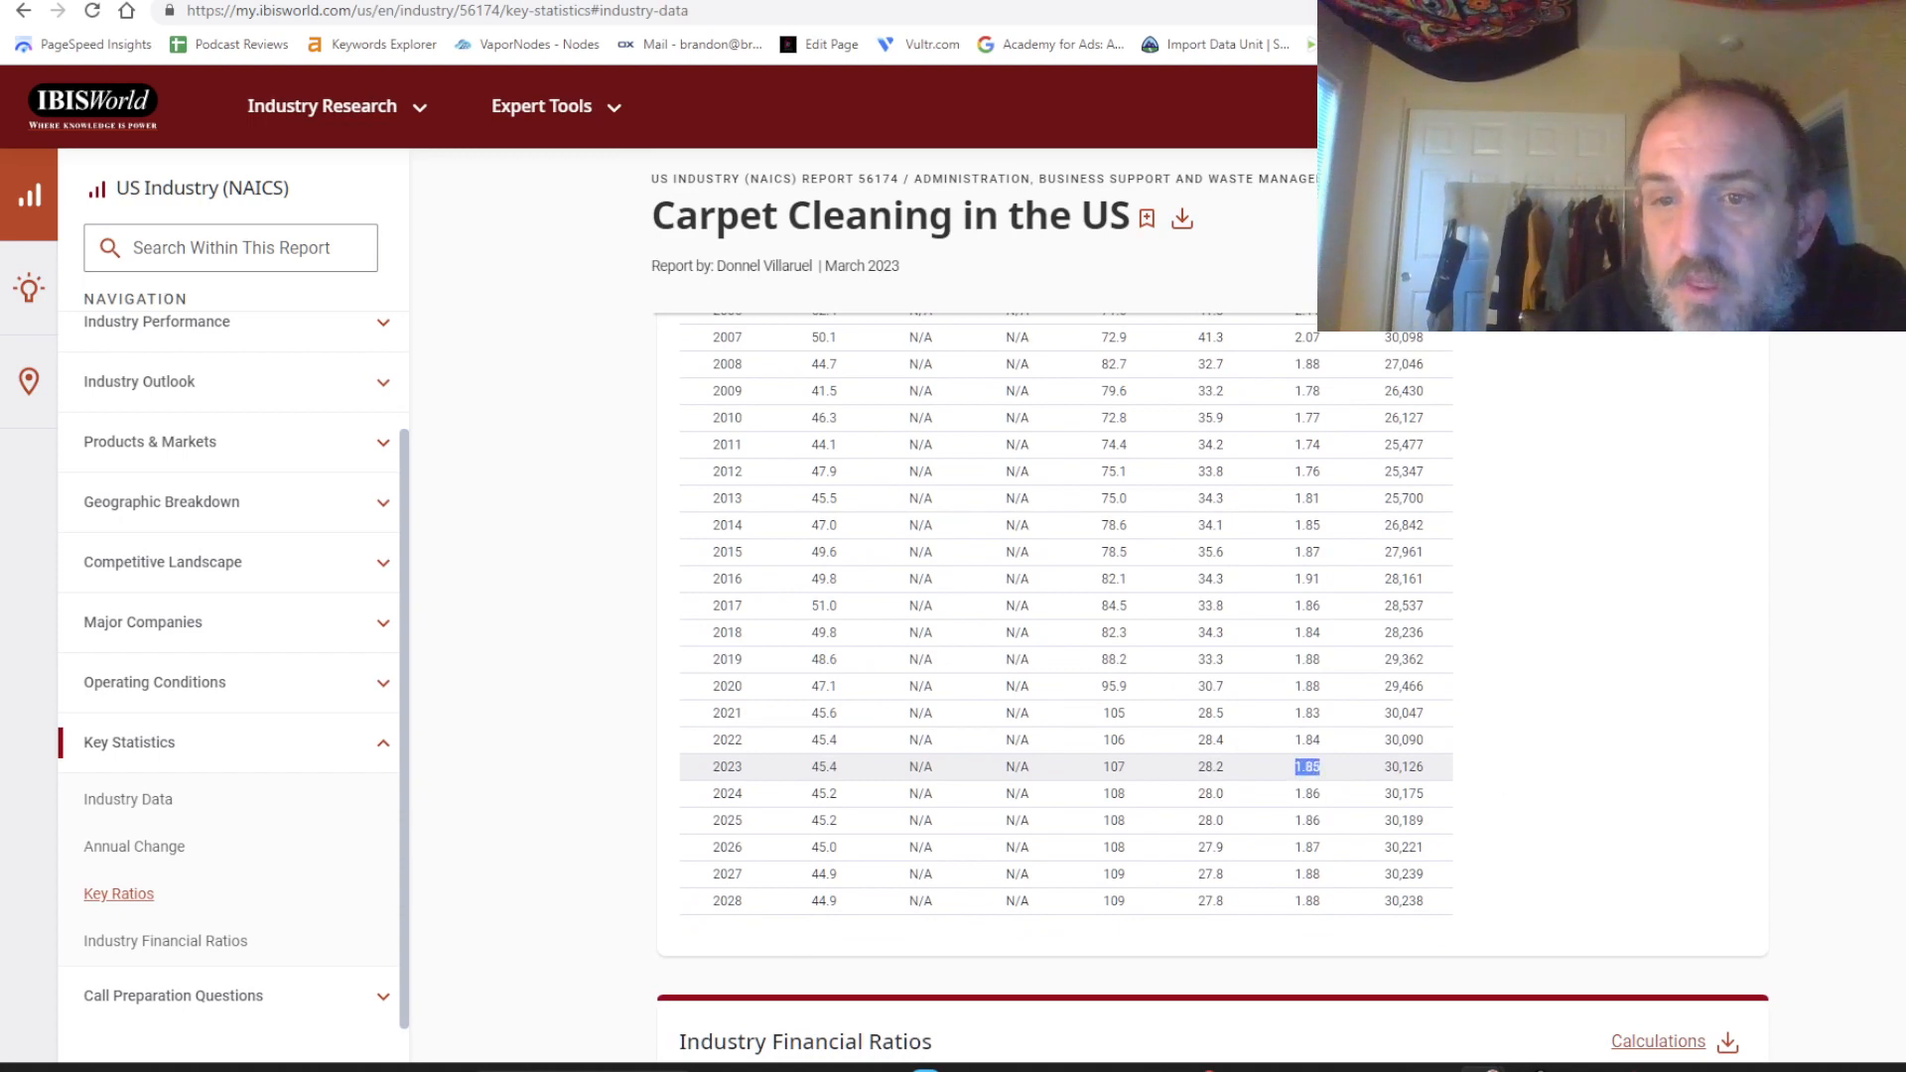
pyautogui.scroll(4, 1489, 685)
pyautogui.scroll(-6, 1489, 685)
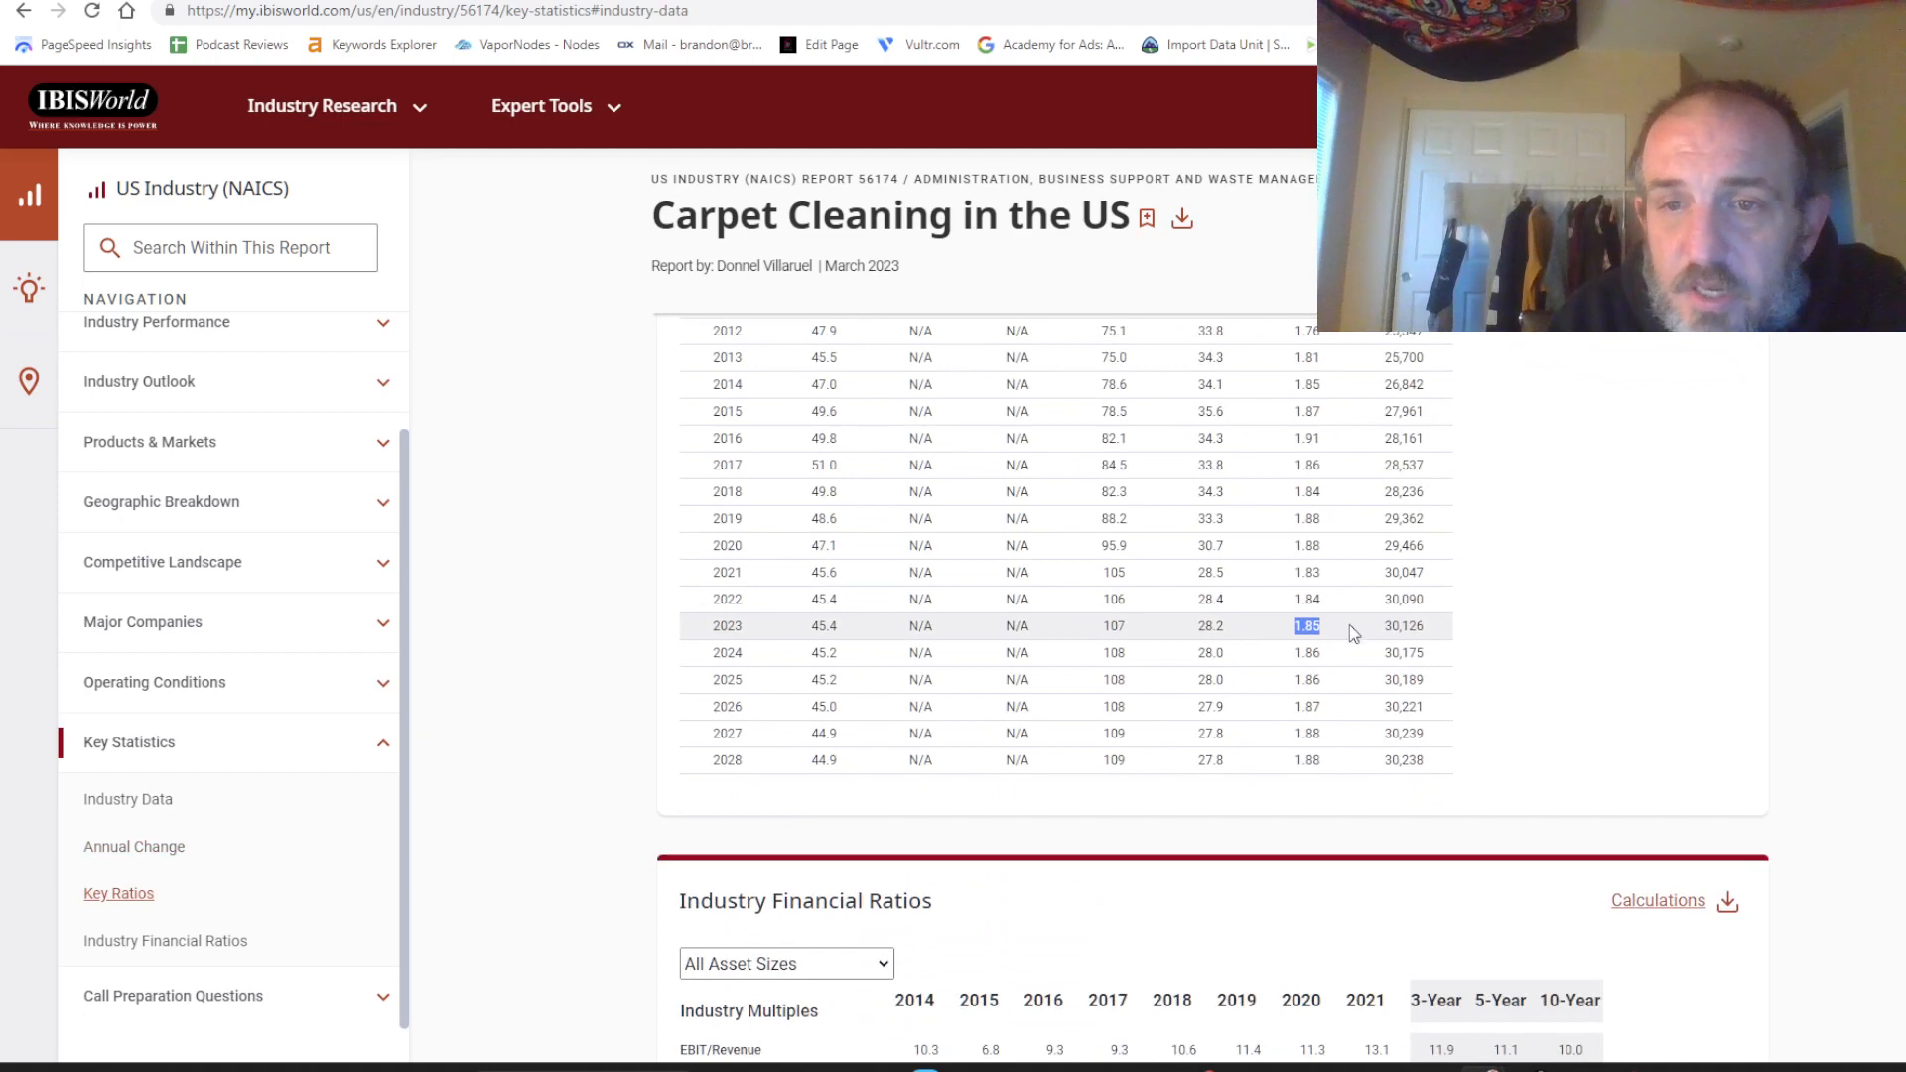
pyautogui.moveTo(1352, 631); pyautogui.dragTo(1575, 661)
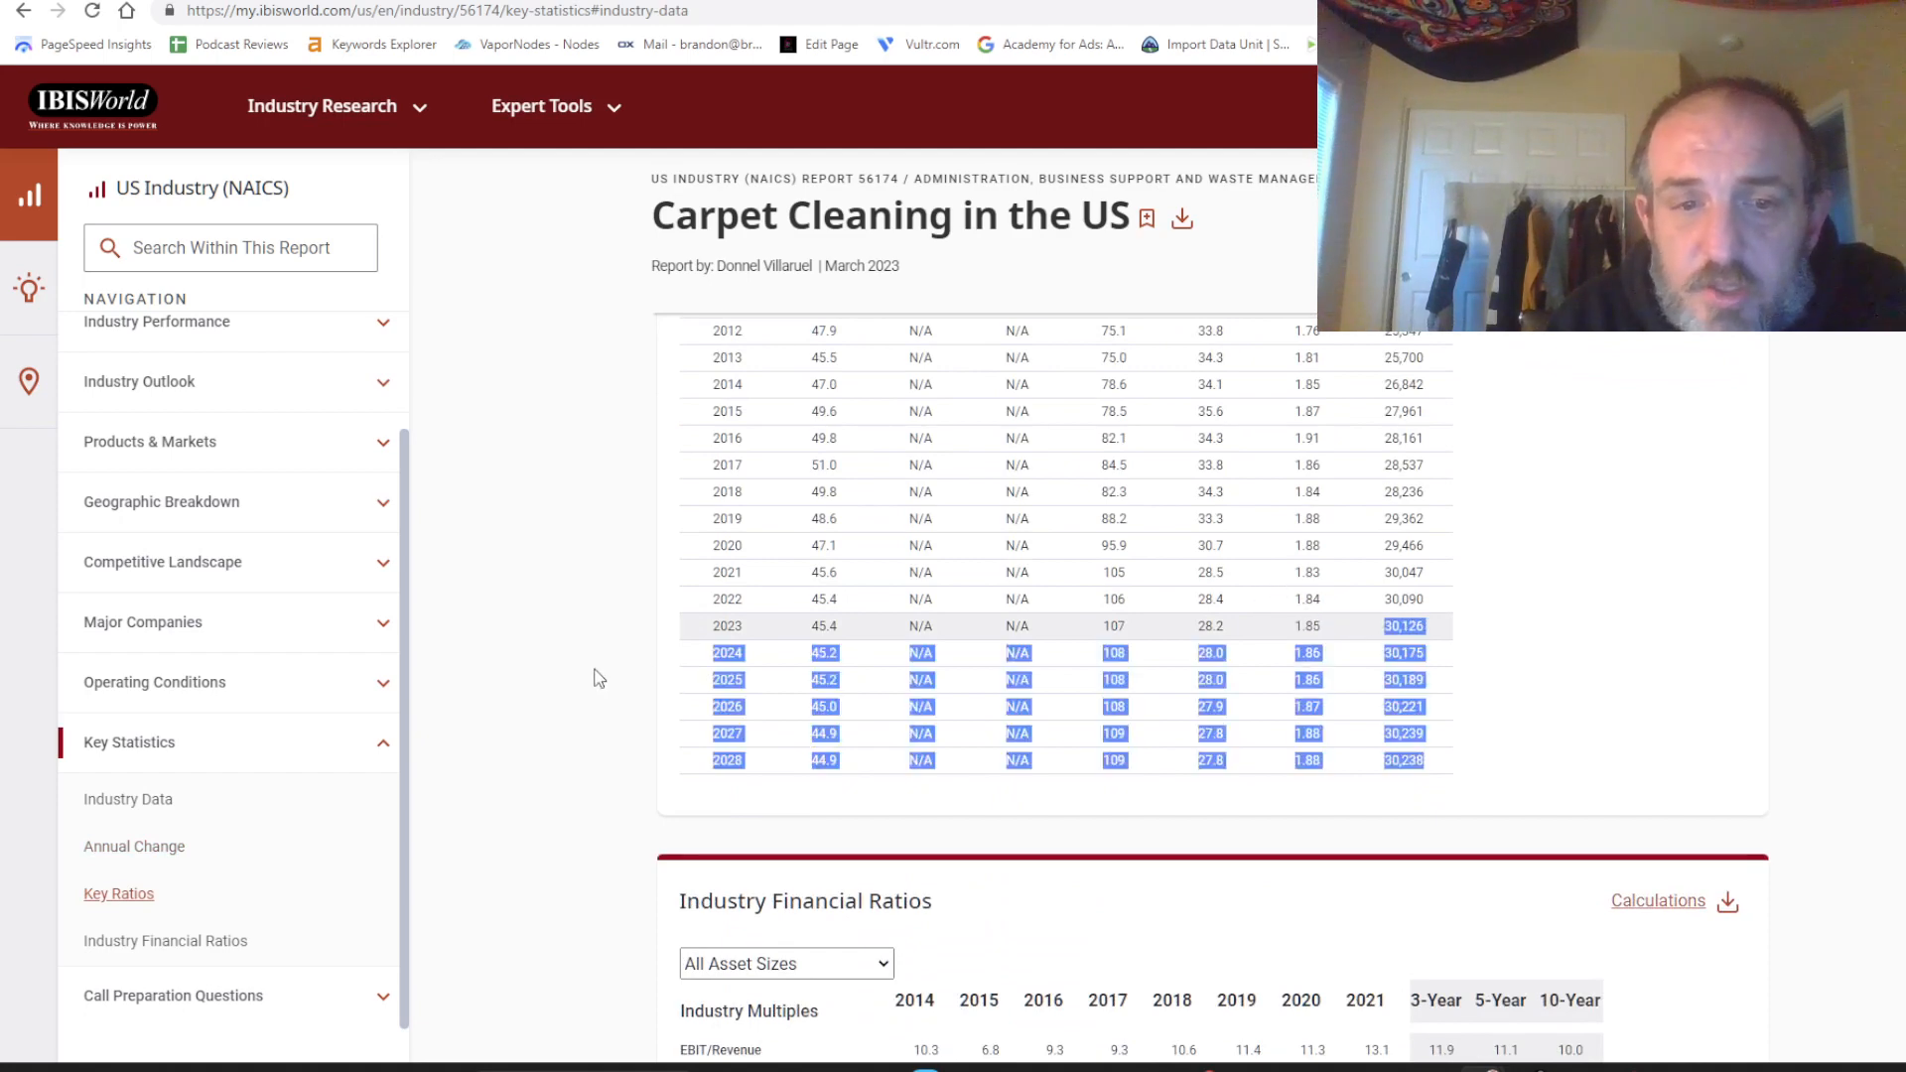
pyautogui.moveTo(704, 633); pyautogui.dragTo(1420, 645)
pyautogui.click(1416, 638)
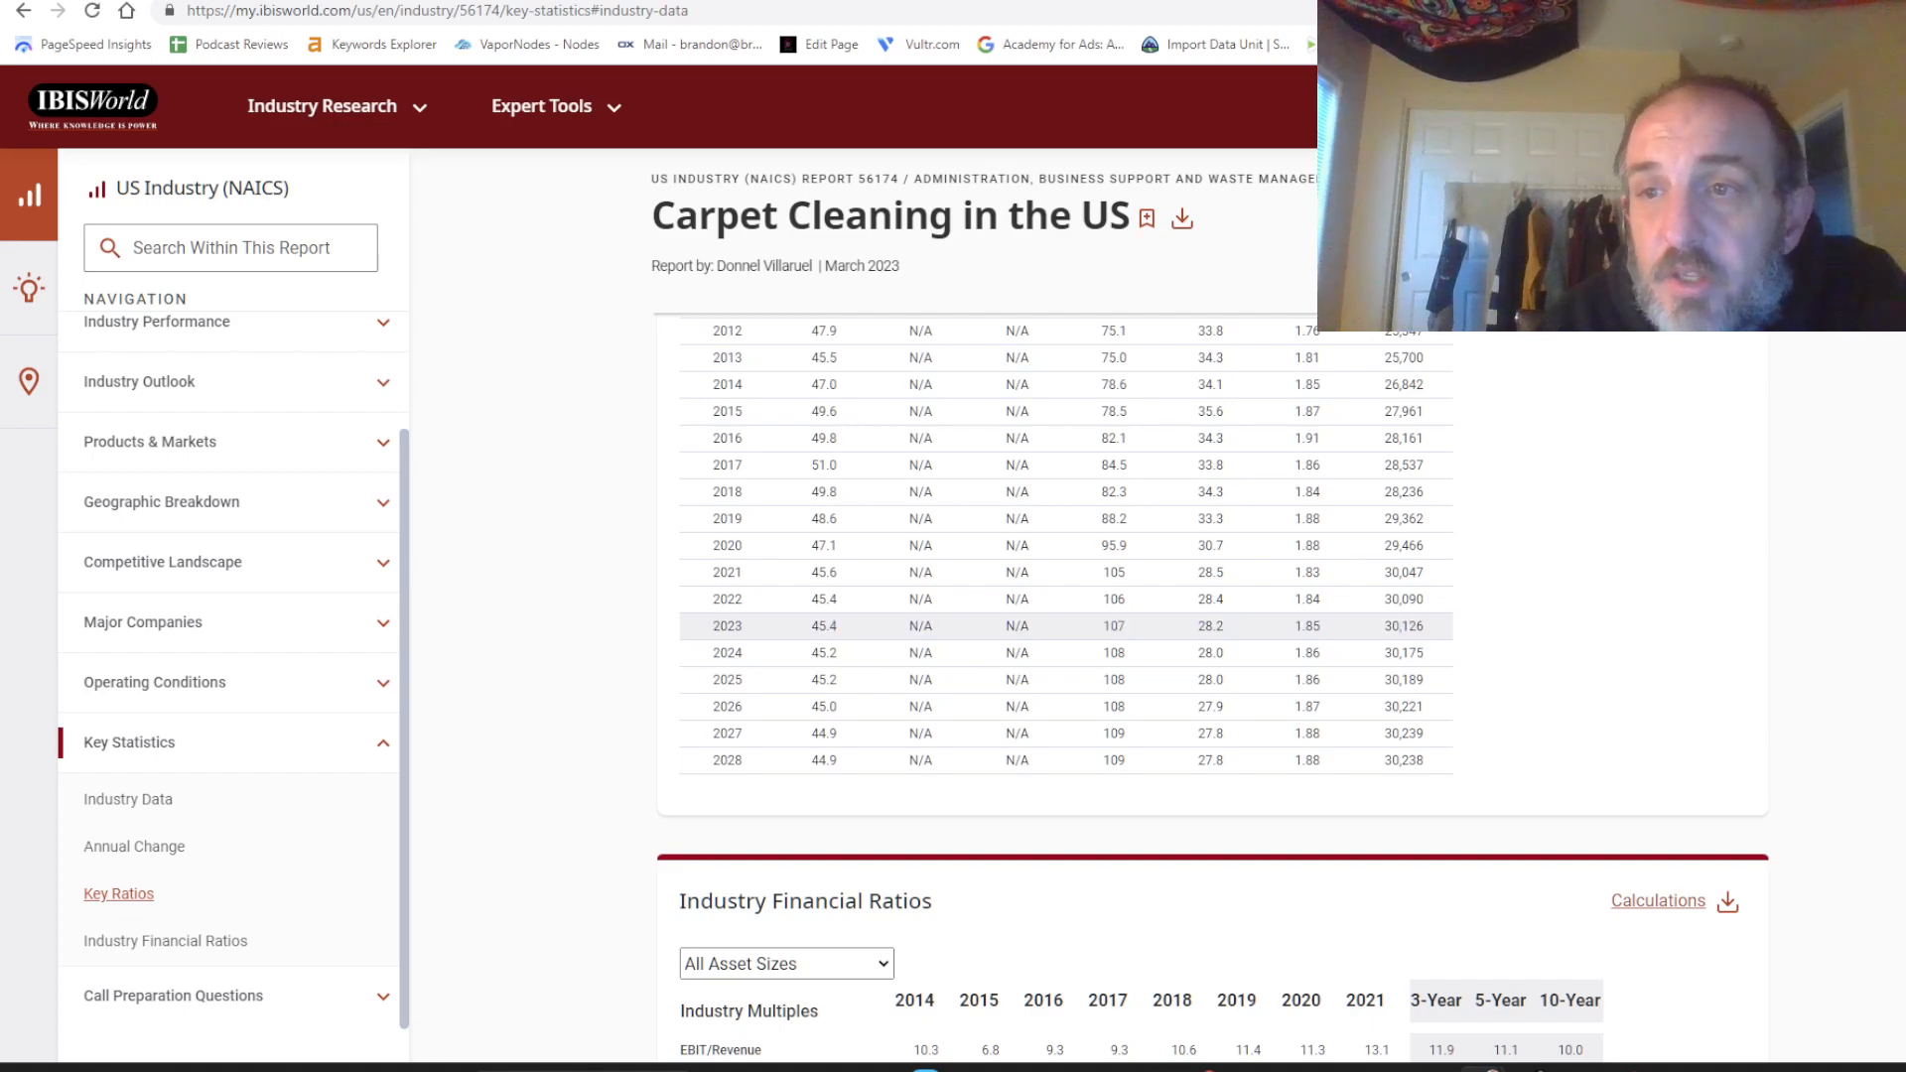
# Examine the Industry Financial Ratios and highlight the Income Statement rows from Total Revenue to Net Income.
pyautogui.scroll(-6, 1417, 626)
pyautogui.scroll(1, 1417, 626)
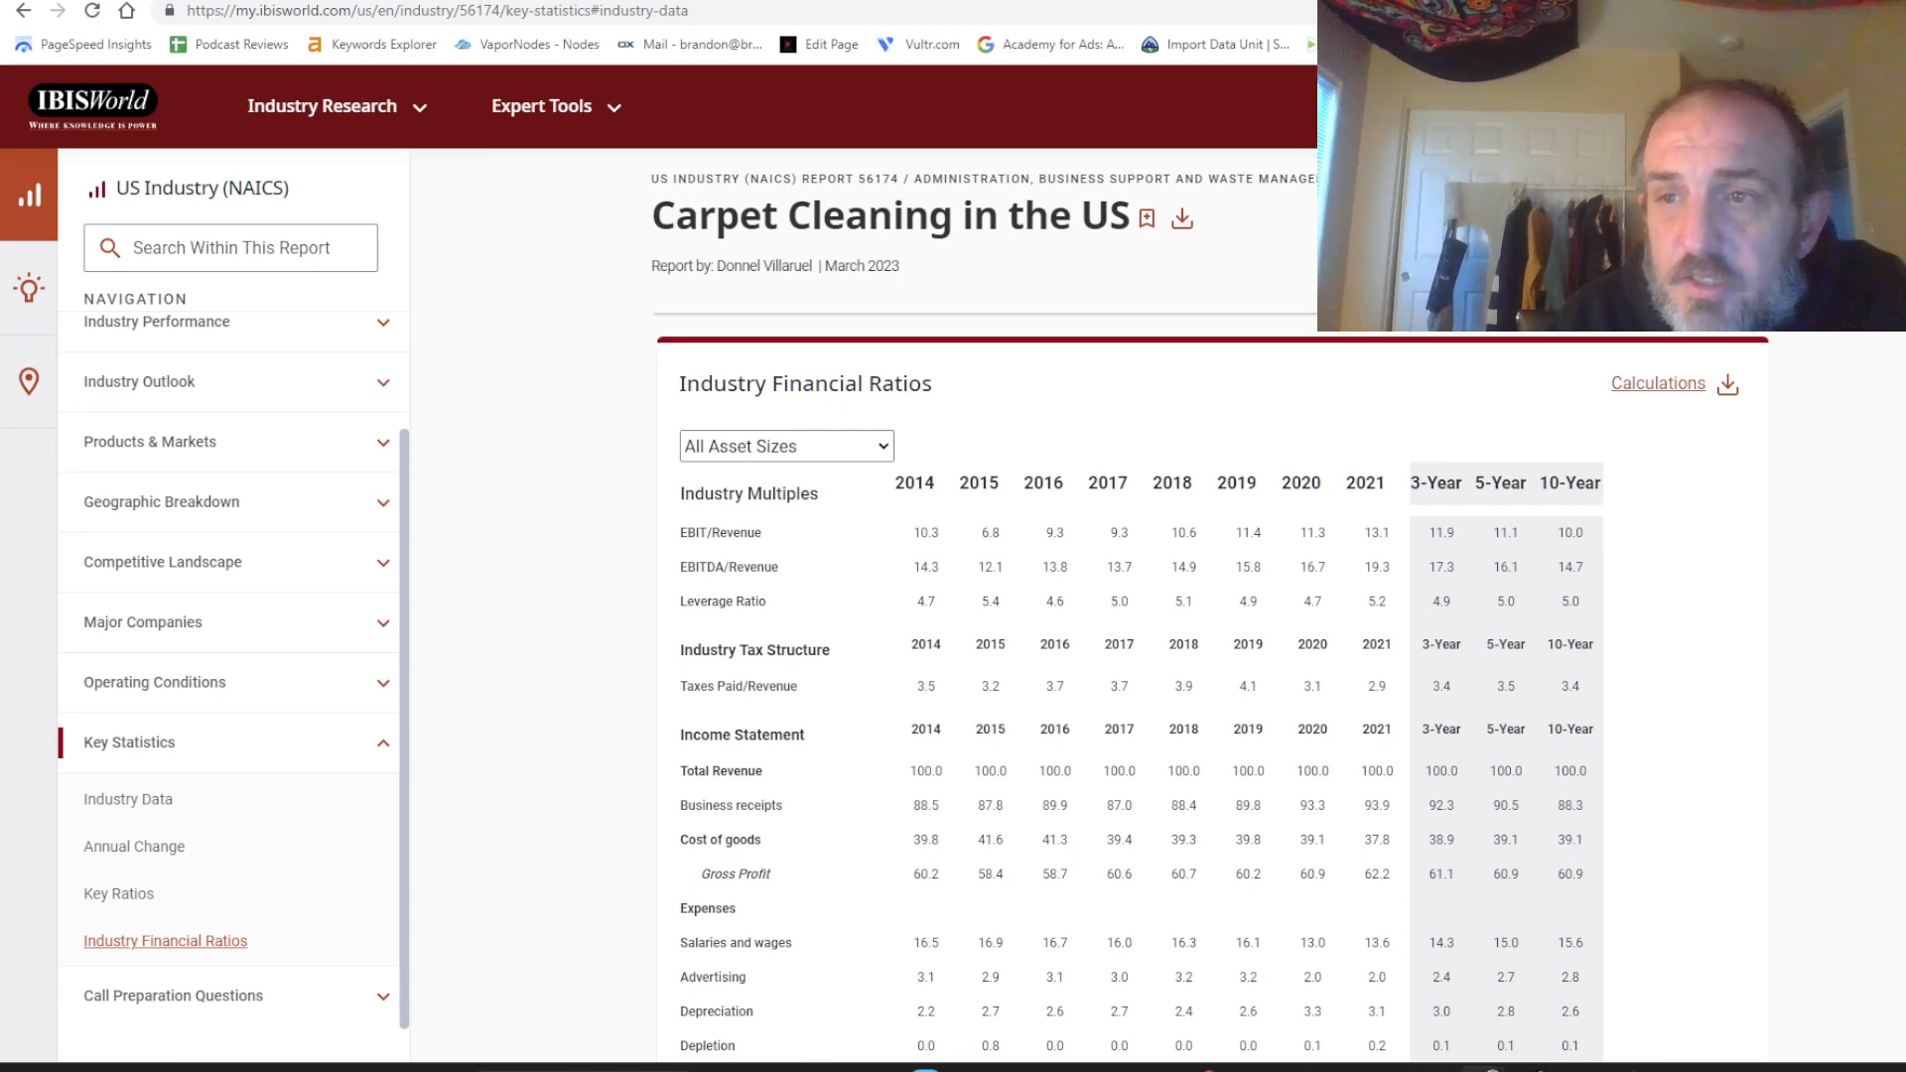
pyautogui.scroll(-5, 1197, 685)
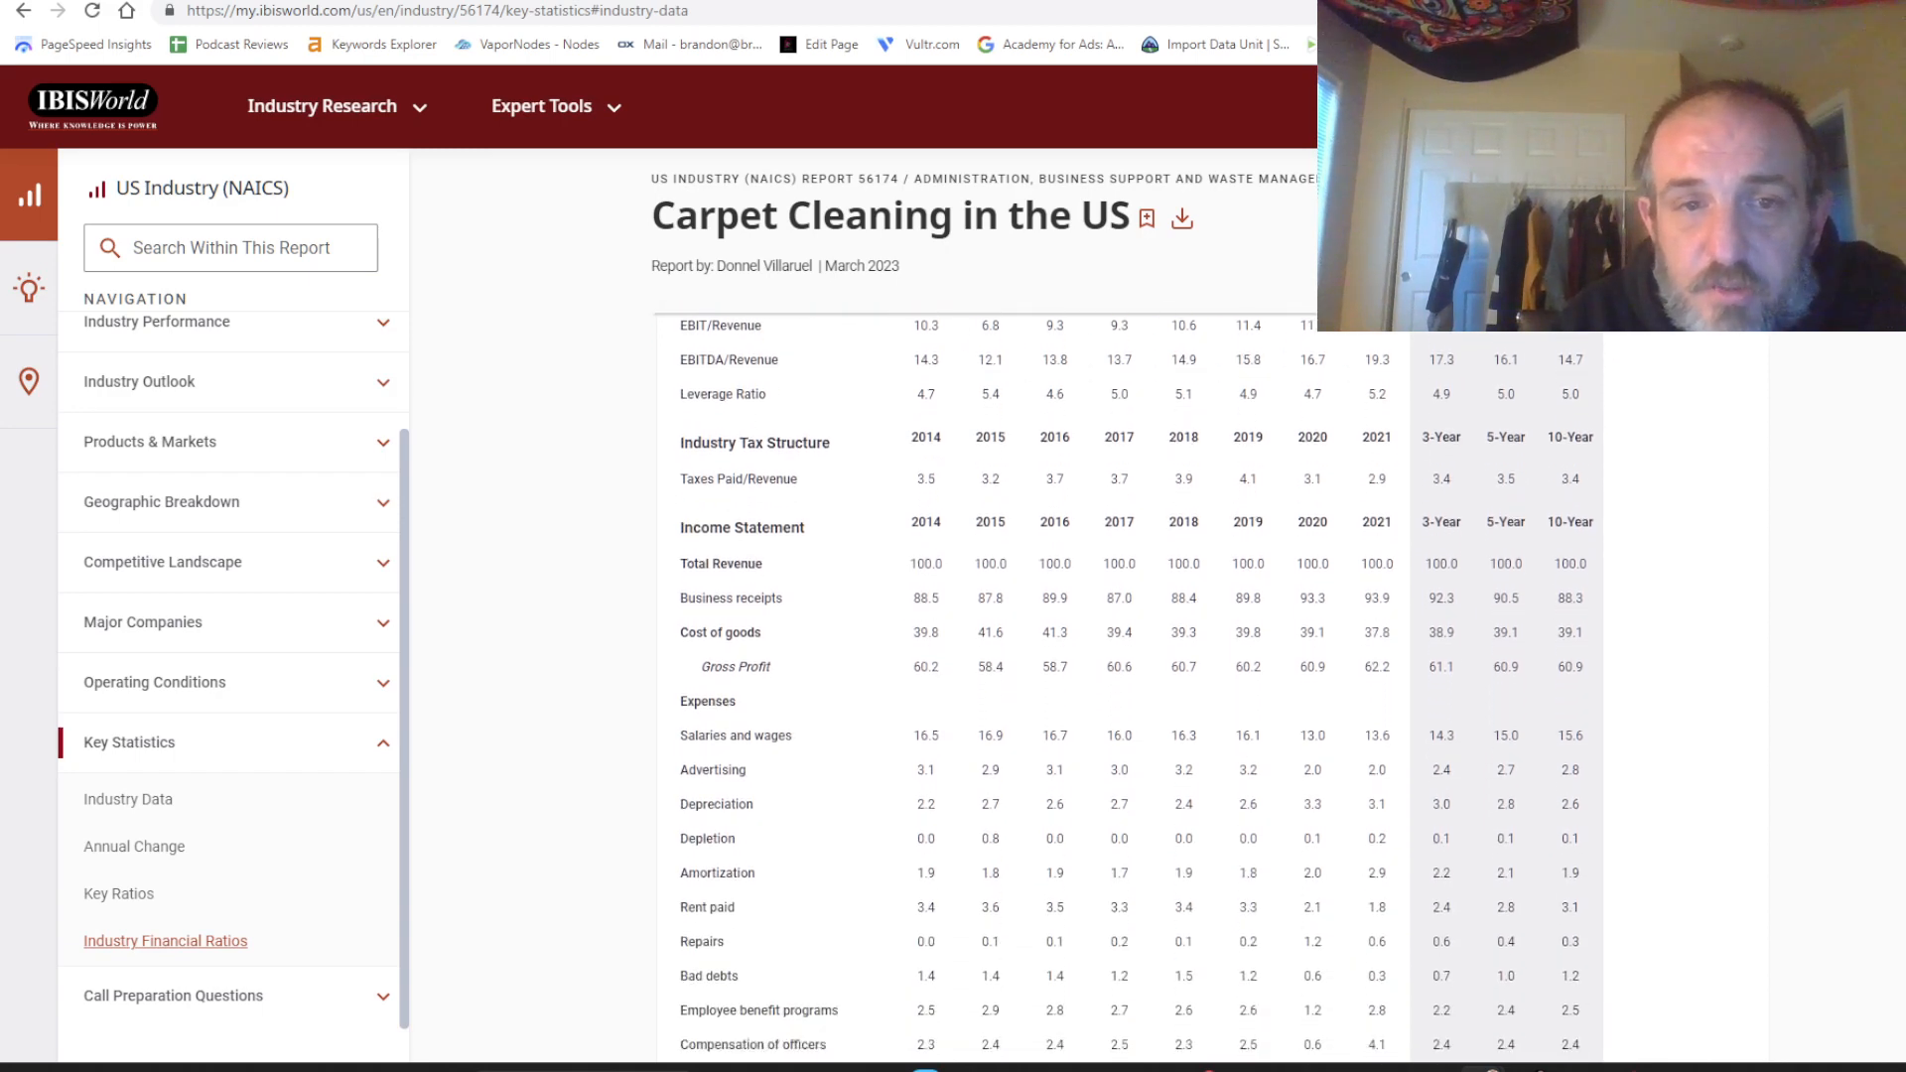
pyautogui.scroll(-2, 1197, 685)
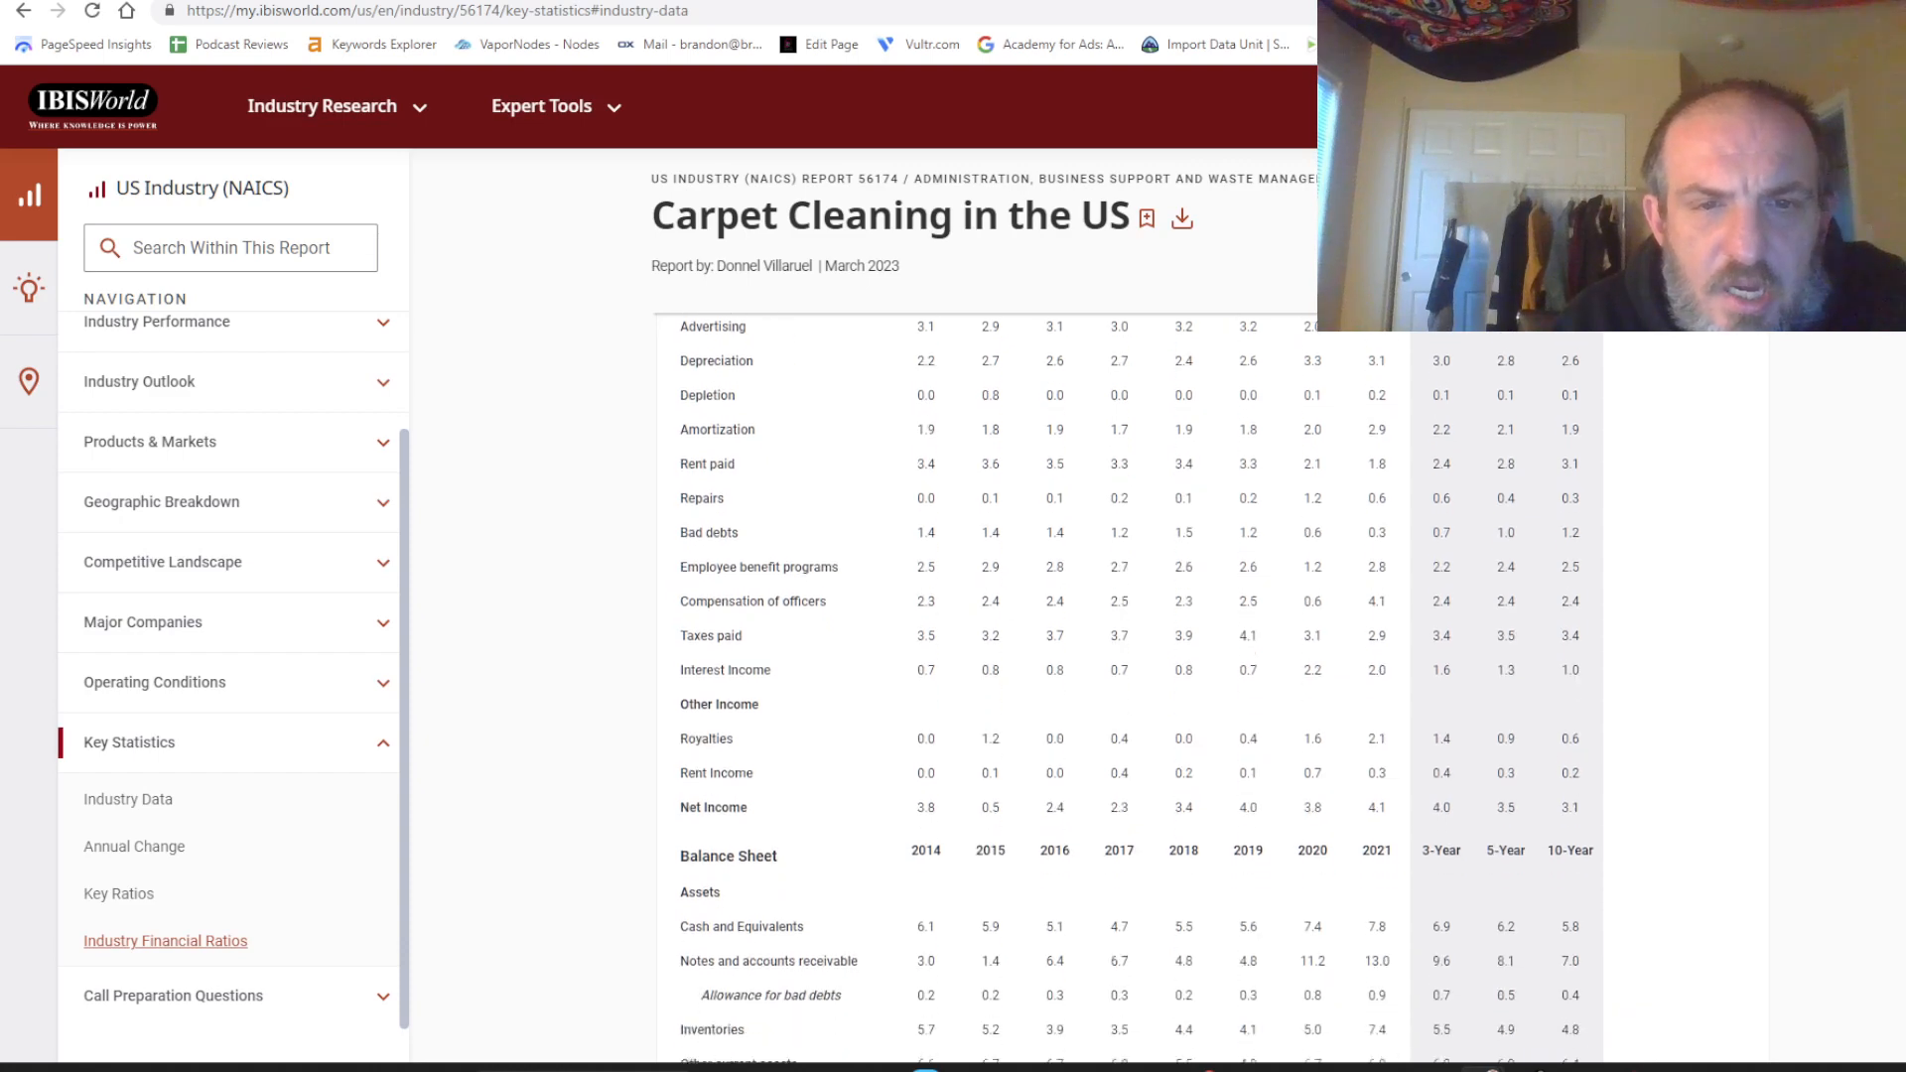
pyautogui.scroll(3, 1135, 685)
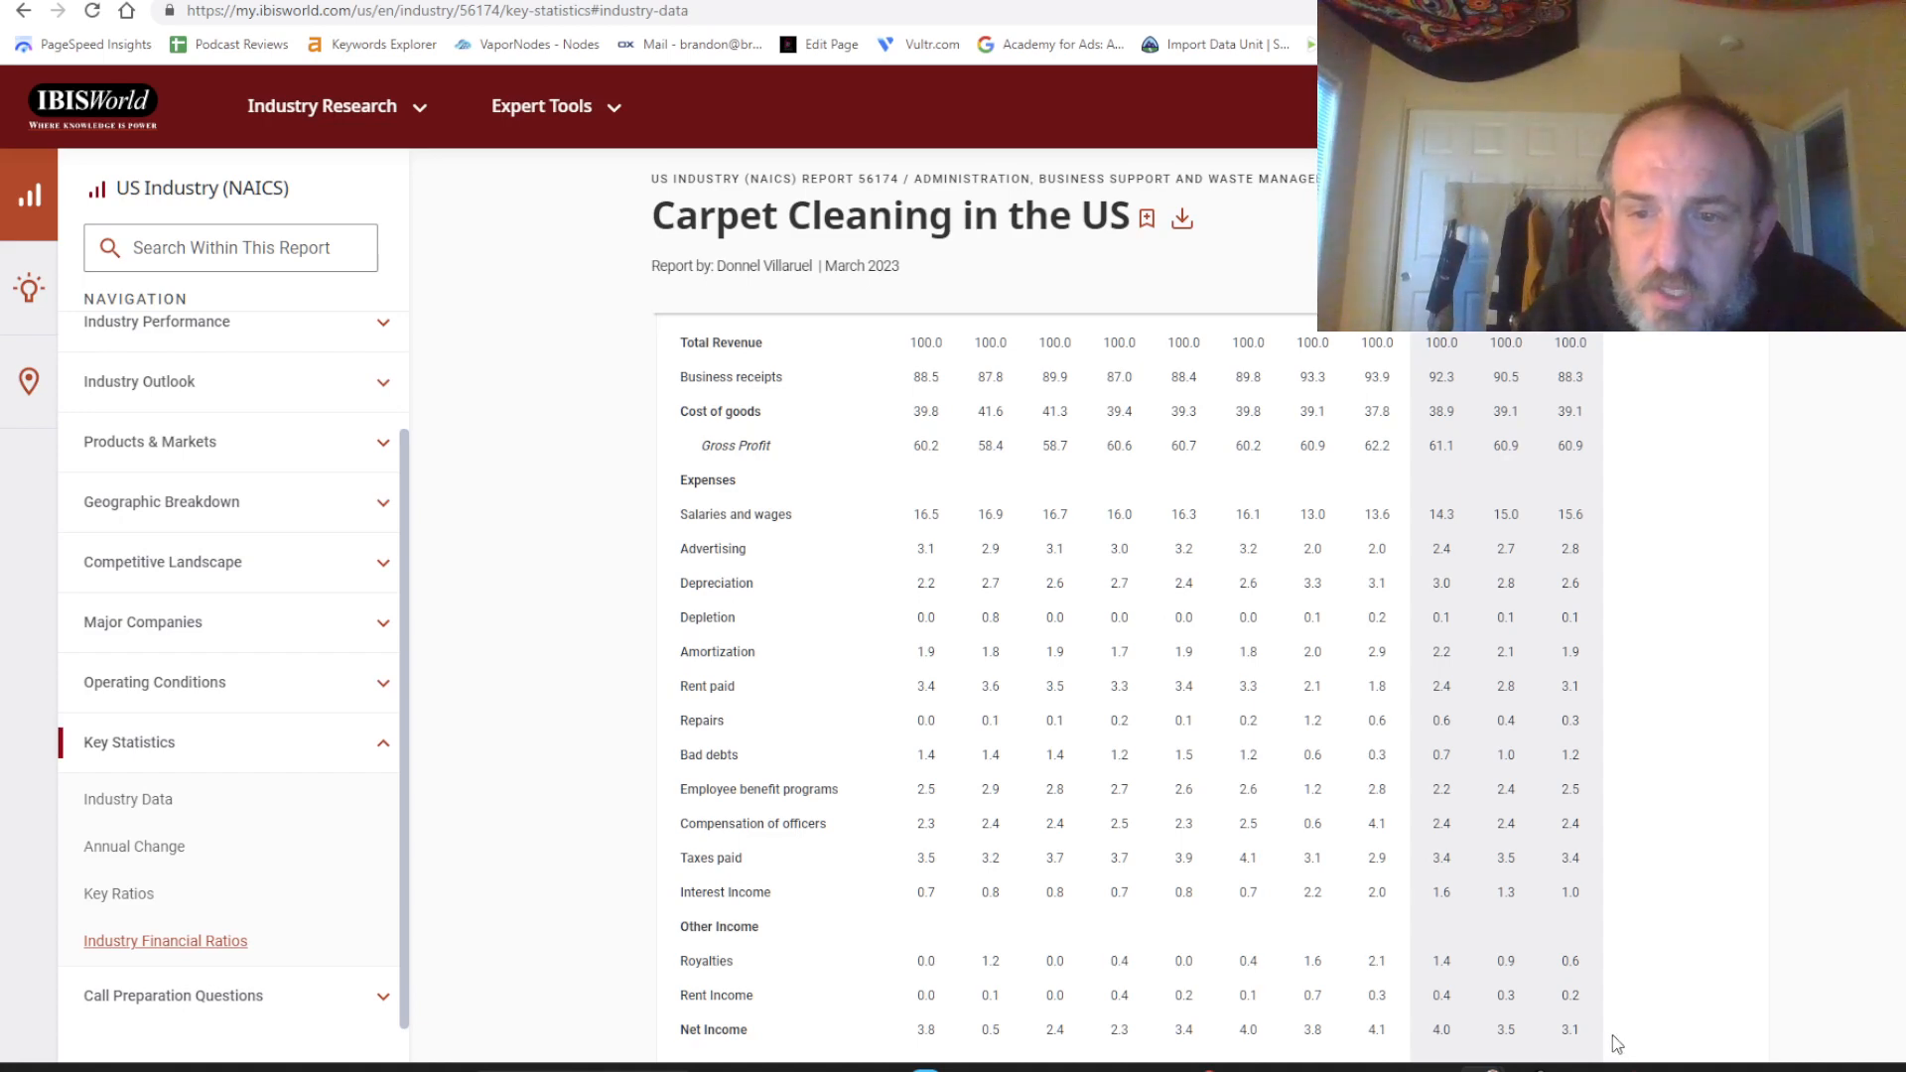
pyautogui.moveTo(1616, 1042); pyautogui.dragTo(682, 344)
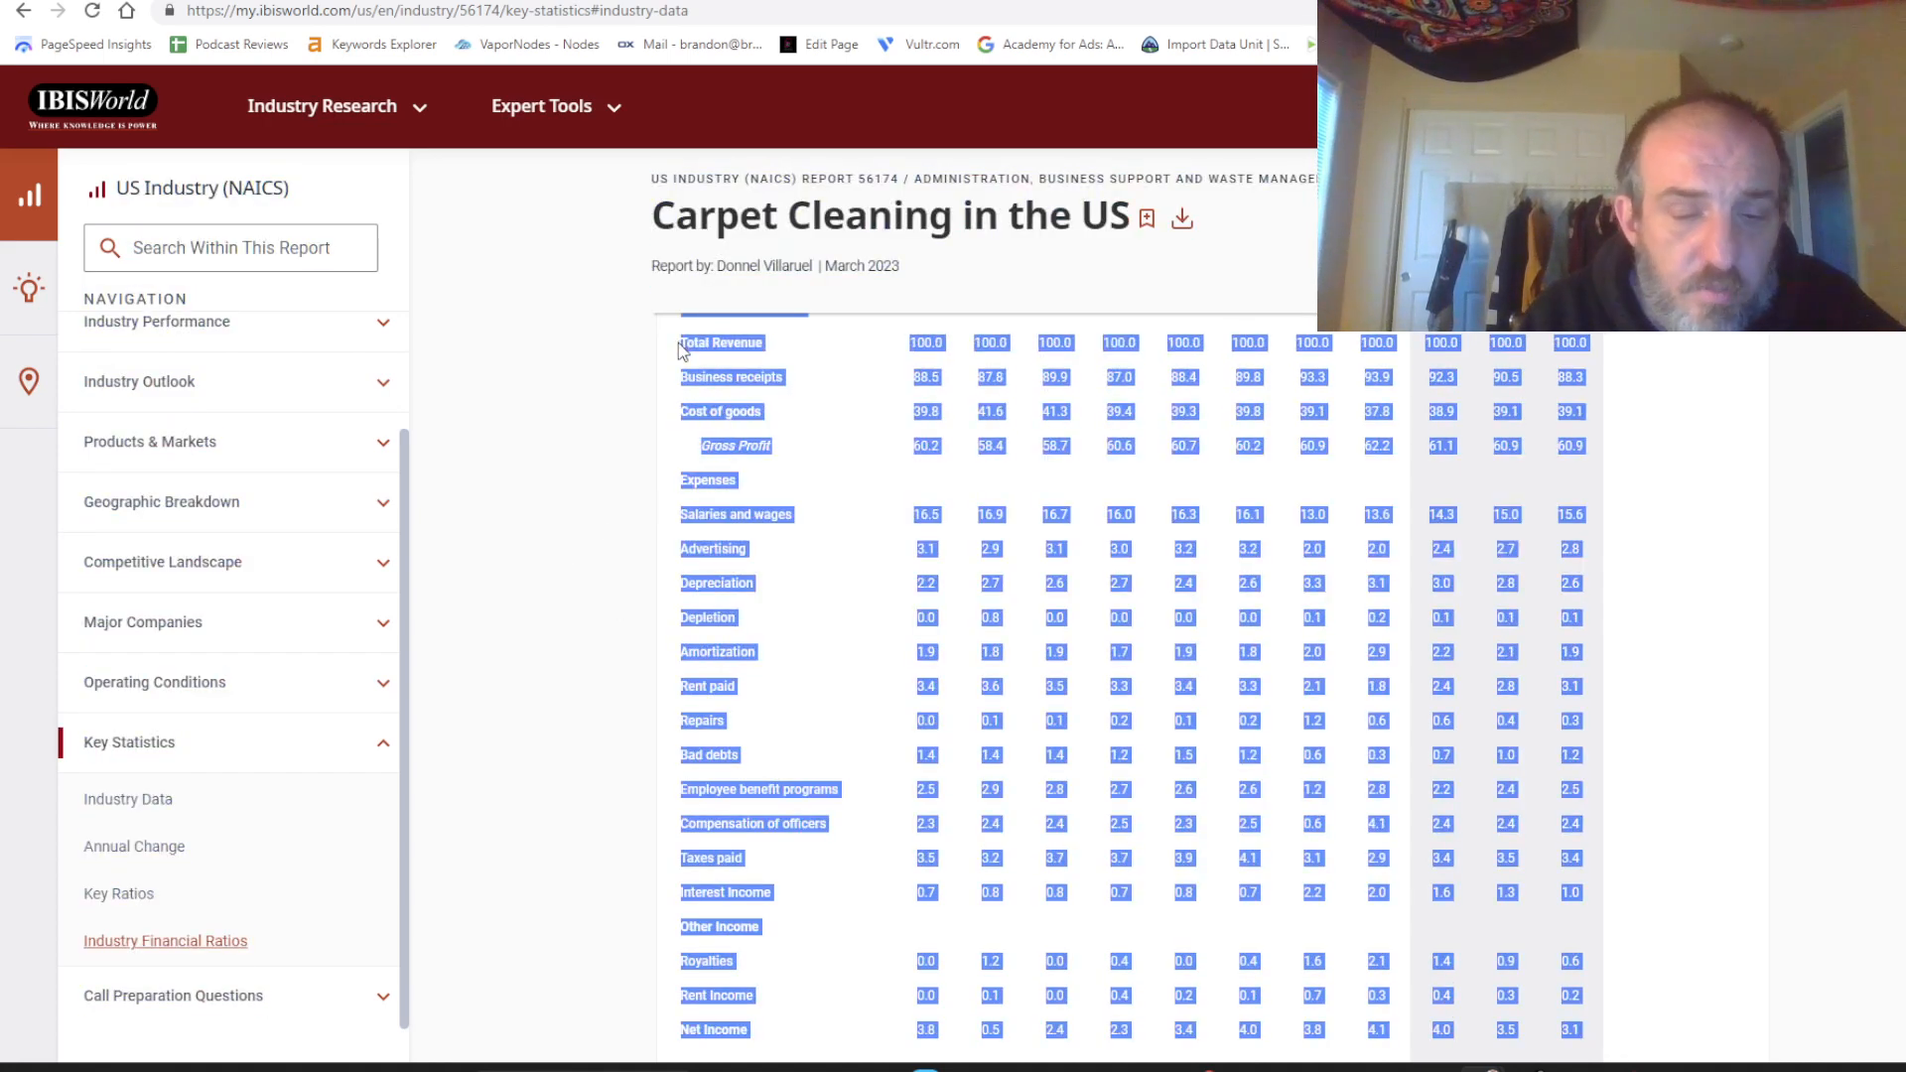
pyautogui.click(916, 347)
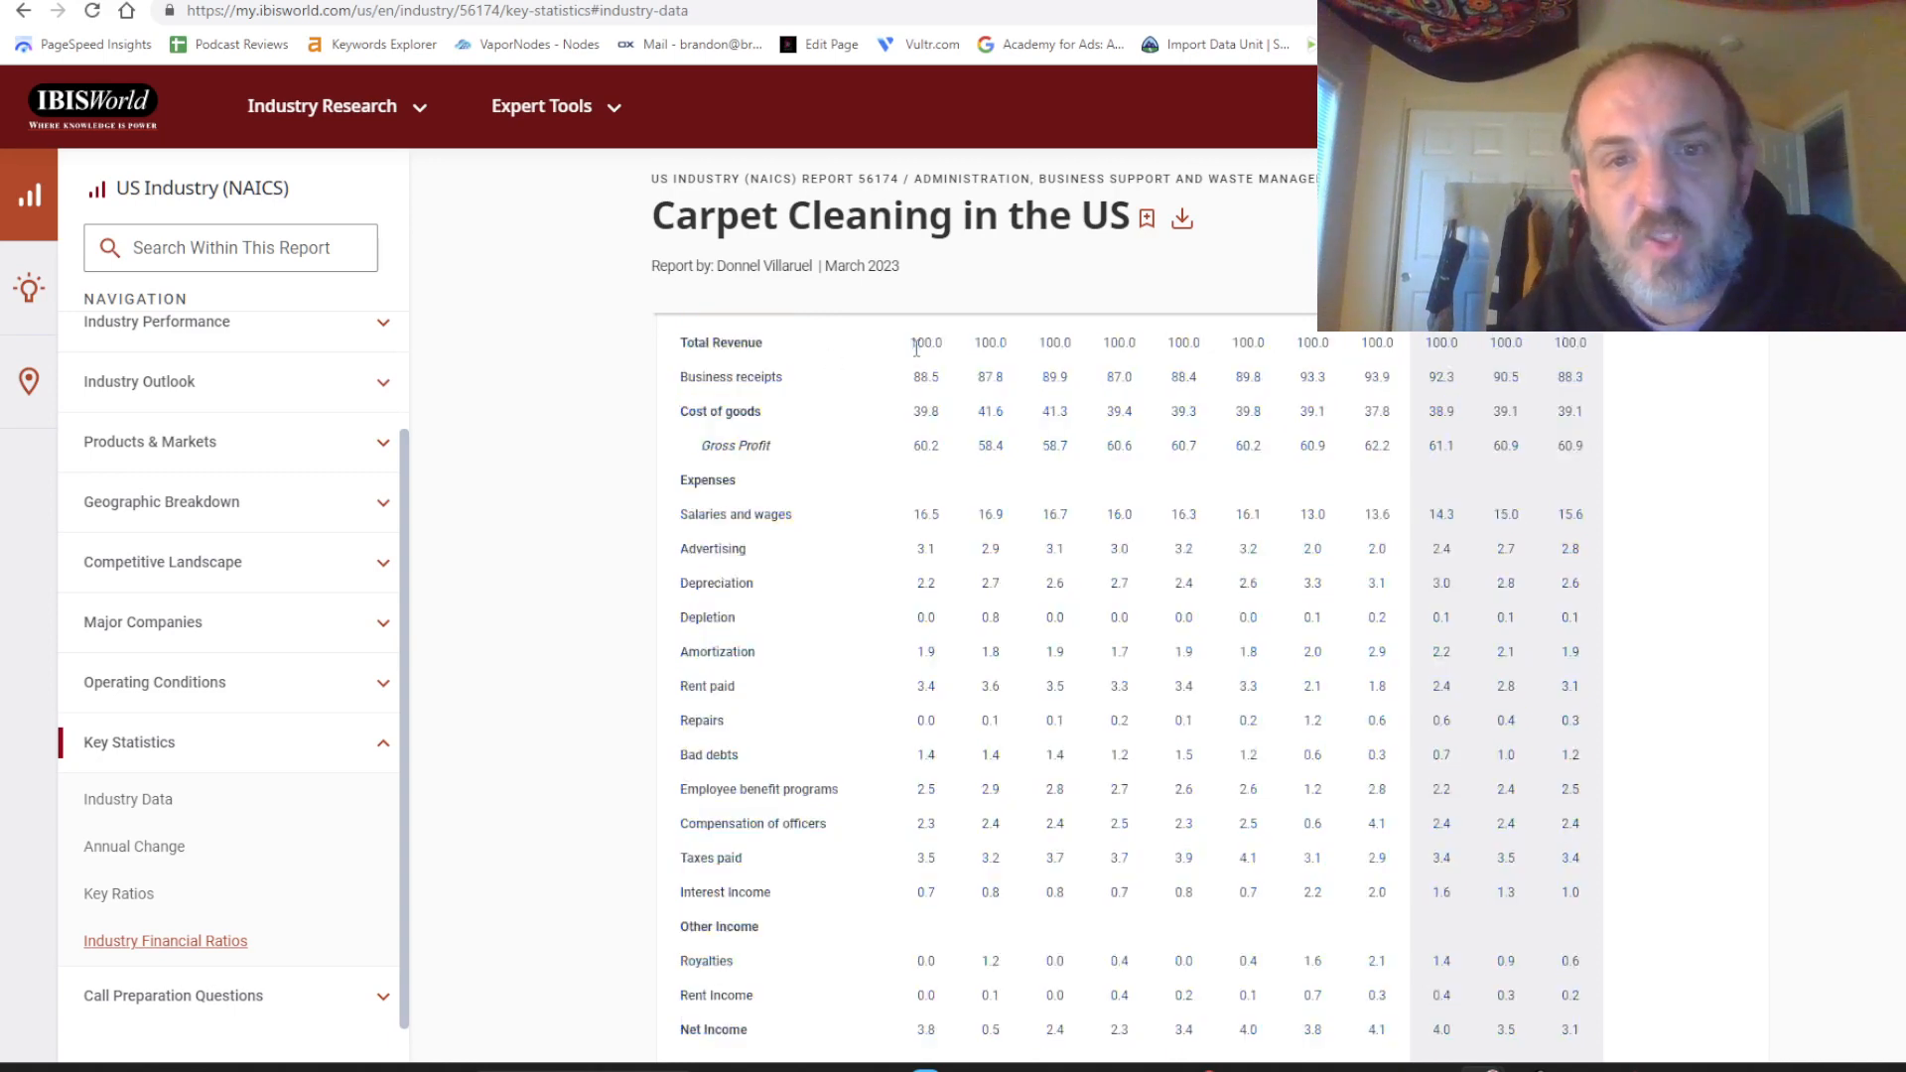
# Copy the Income Statement rows from Total Revenue to Net Income and switch to the untitled spreadsheet in Google Sheets.
pyautogui.moveTo(680, 345); pyautogui.dragTo(1660, 1049)
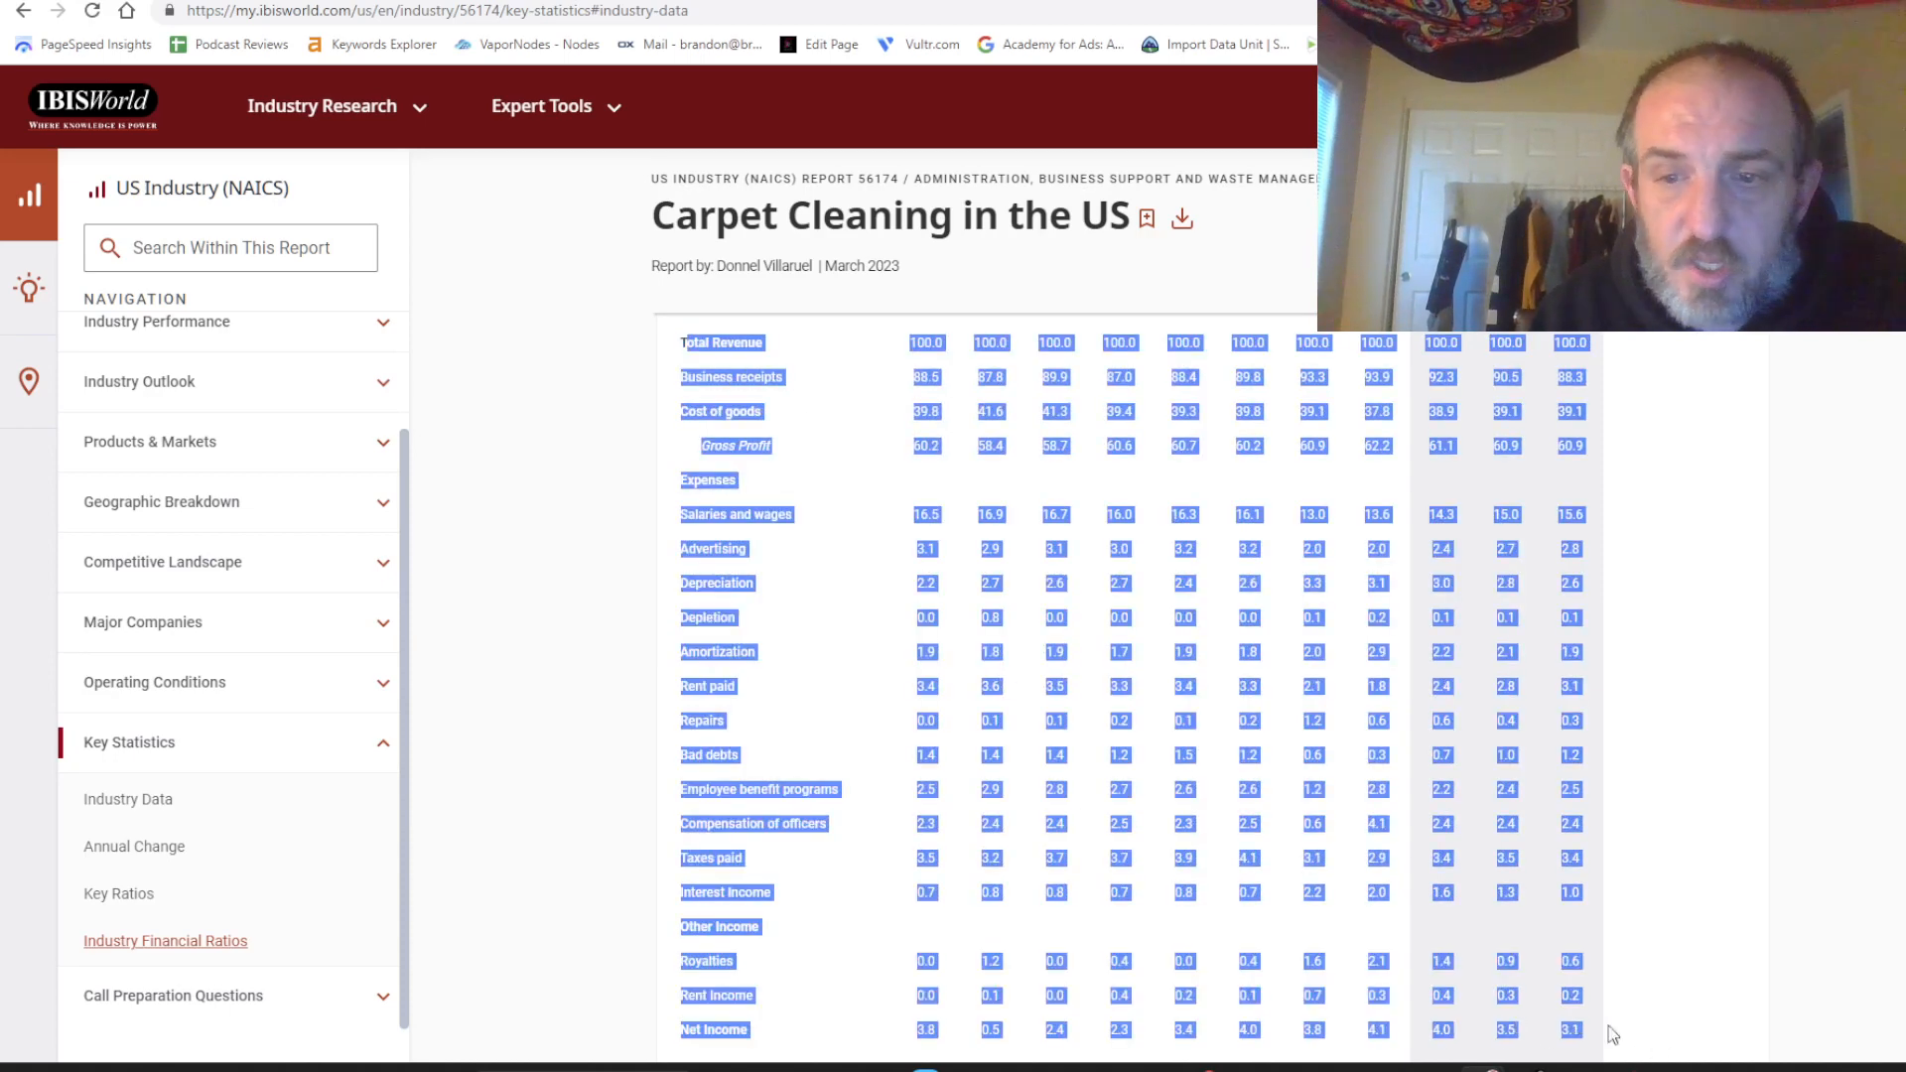
pyautogui.moveTo(1473, 1067)
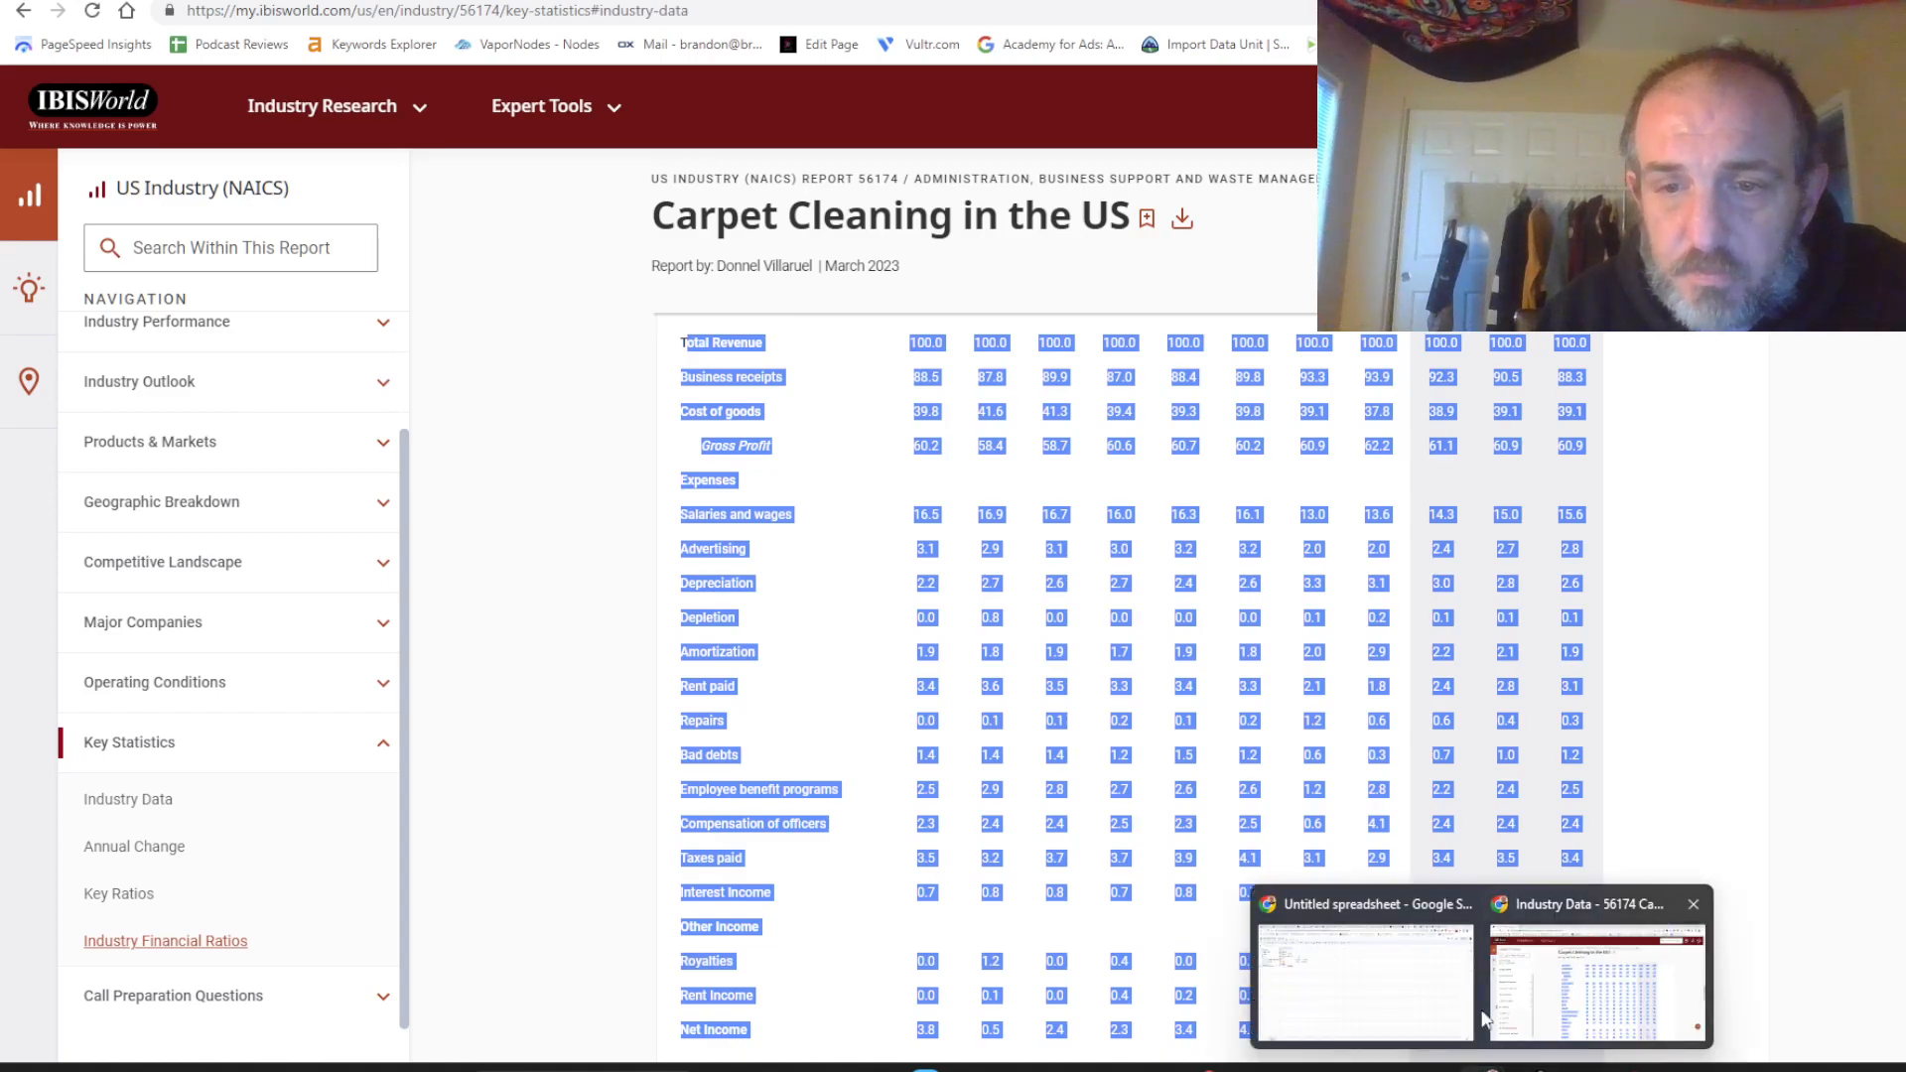
pyautogui.click(1379, 1008)
pyautogui.hotkey('ctrl', 'c')
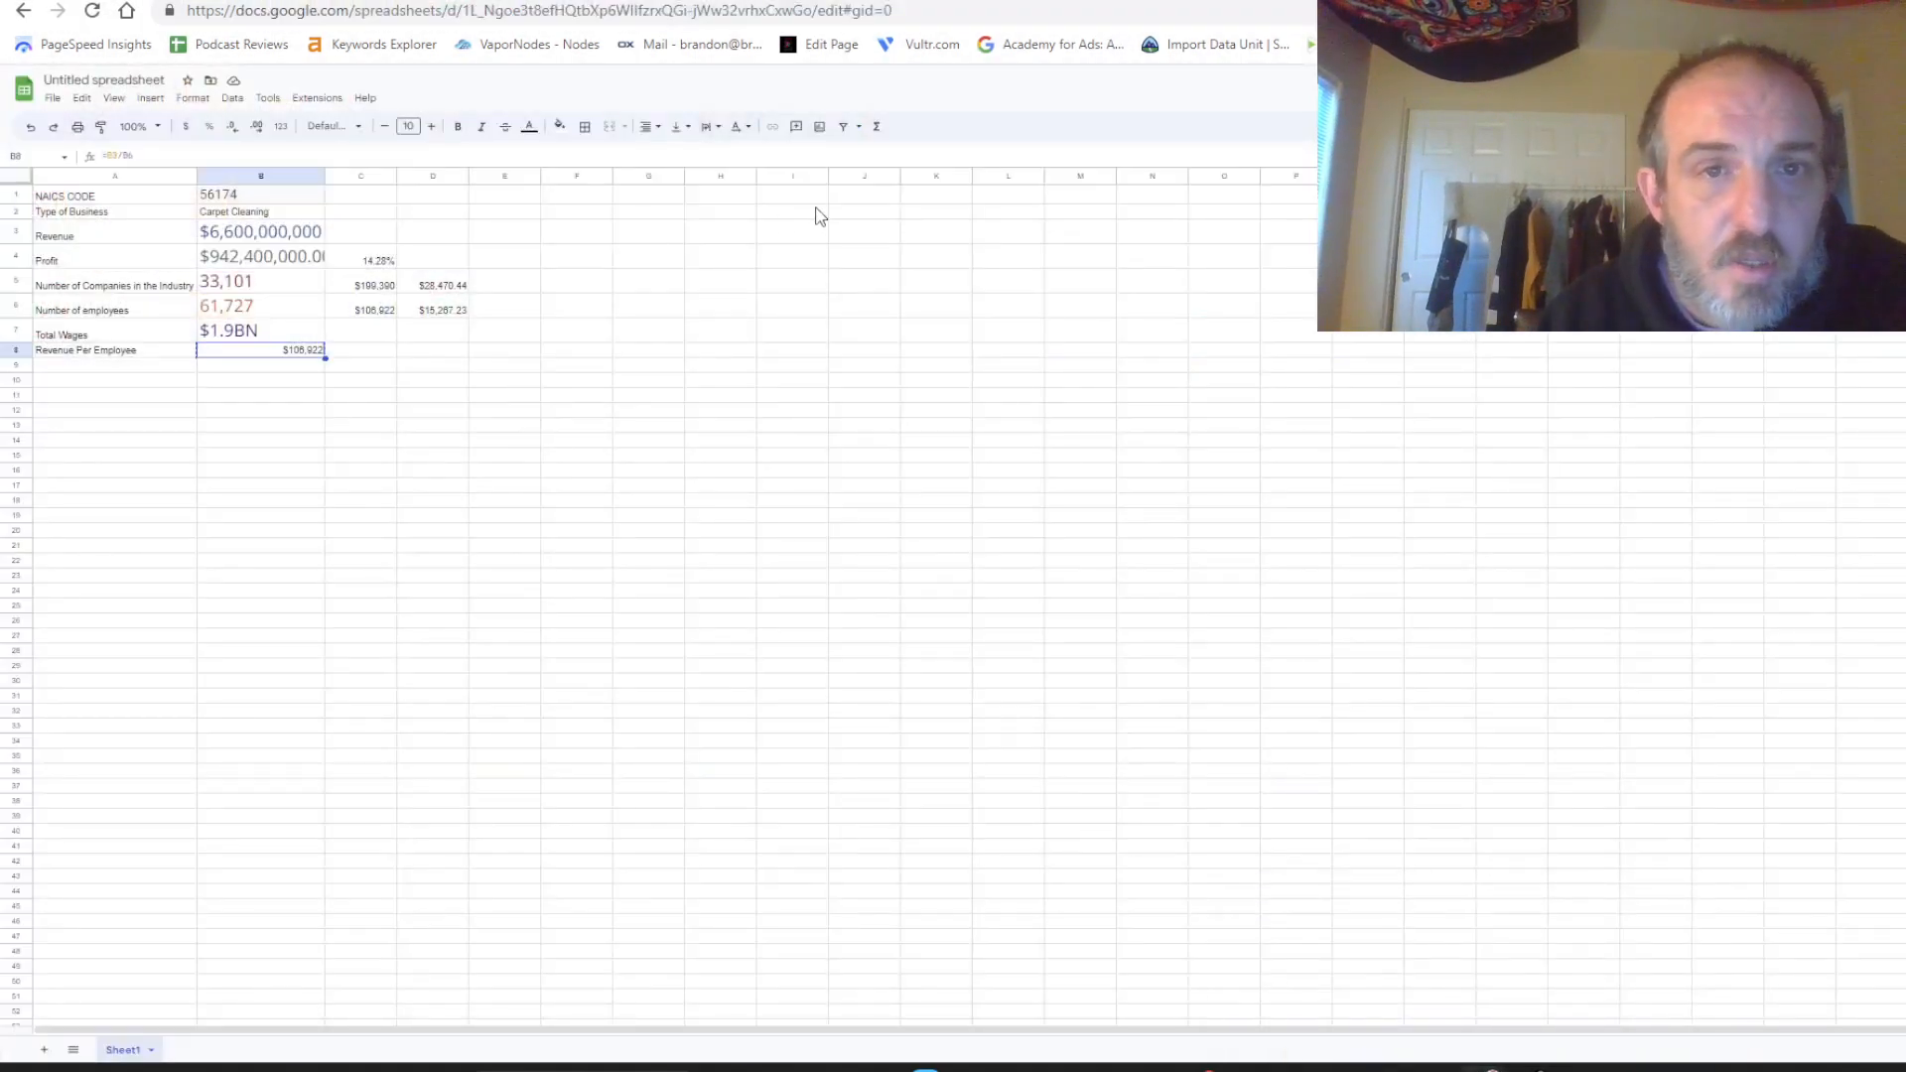
# Paste the copied financial ratios starting at cell I2, undoing the single-column paste and pasting again with figures in separate cells.
pyautogui.click(812, 213)
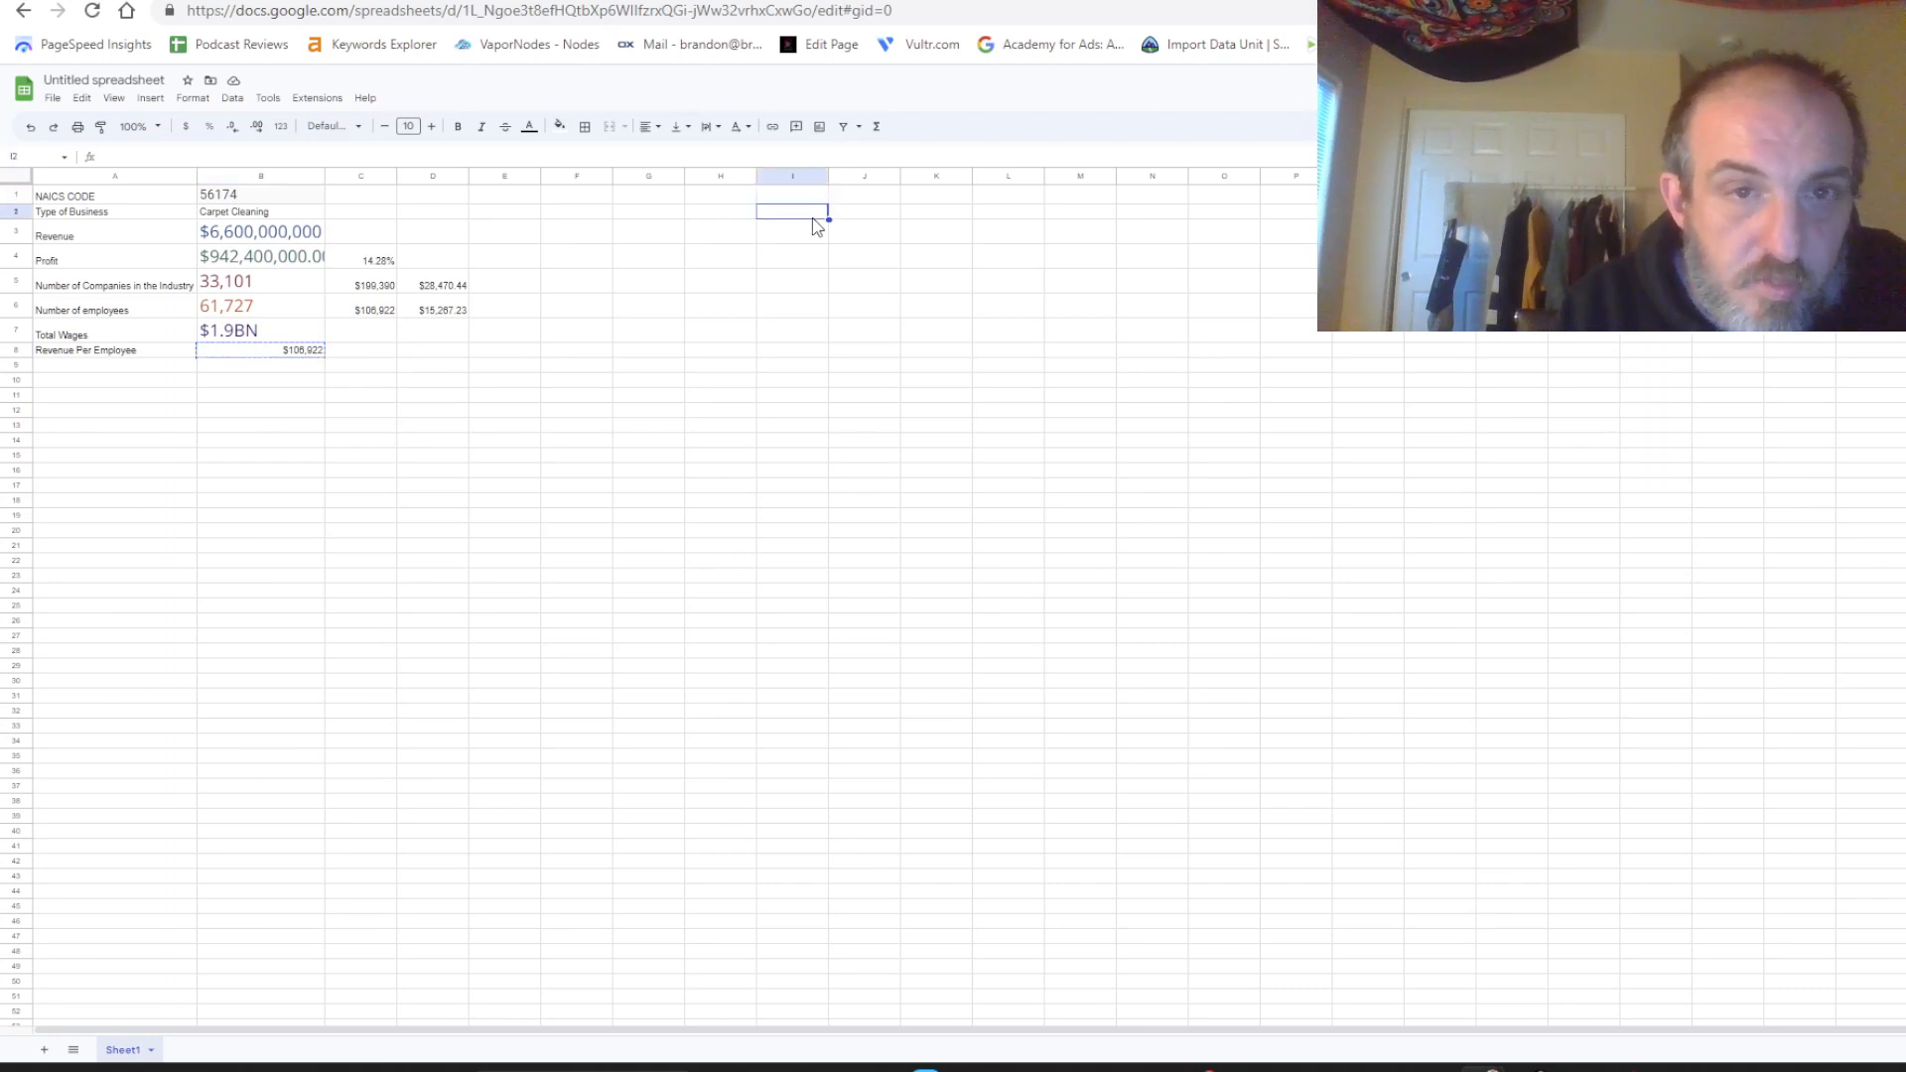
pyautogui.hotkey('ctrl', 'v')
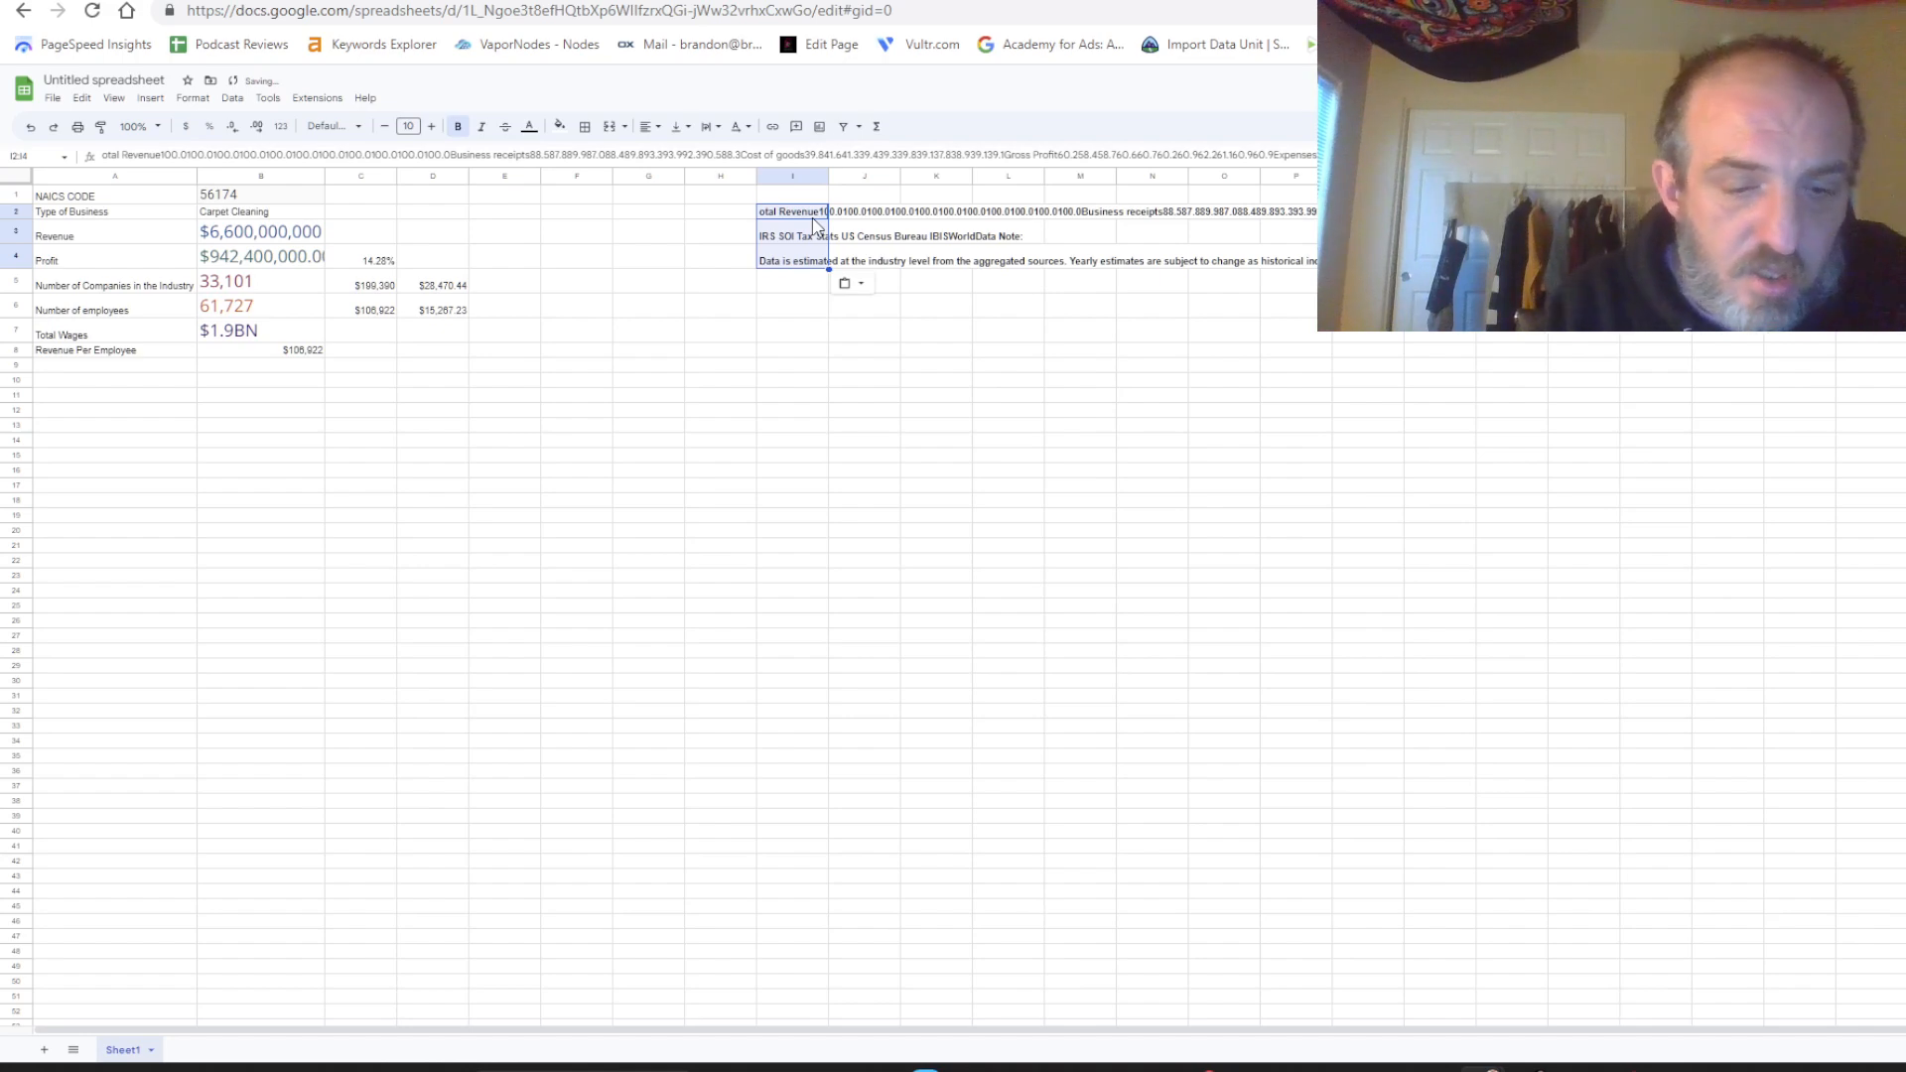
pyautogui.hotkey('ctrl', 'z')
pyautogui.hotkey('ctrl', 'v')
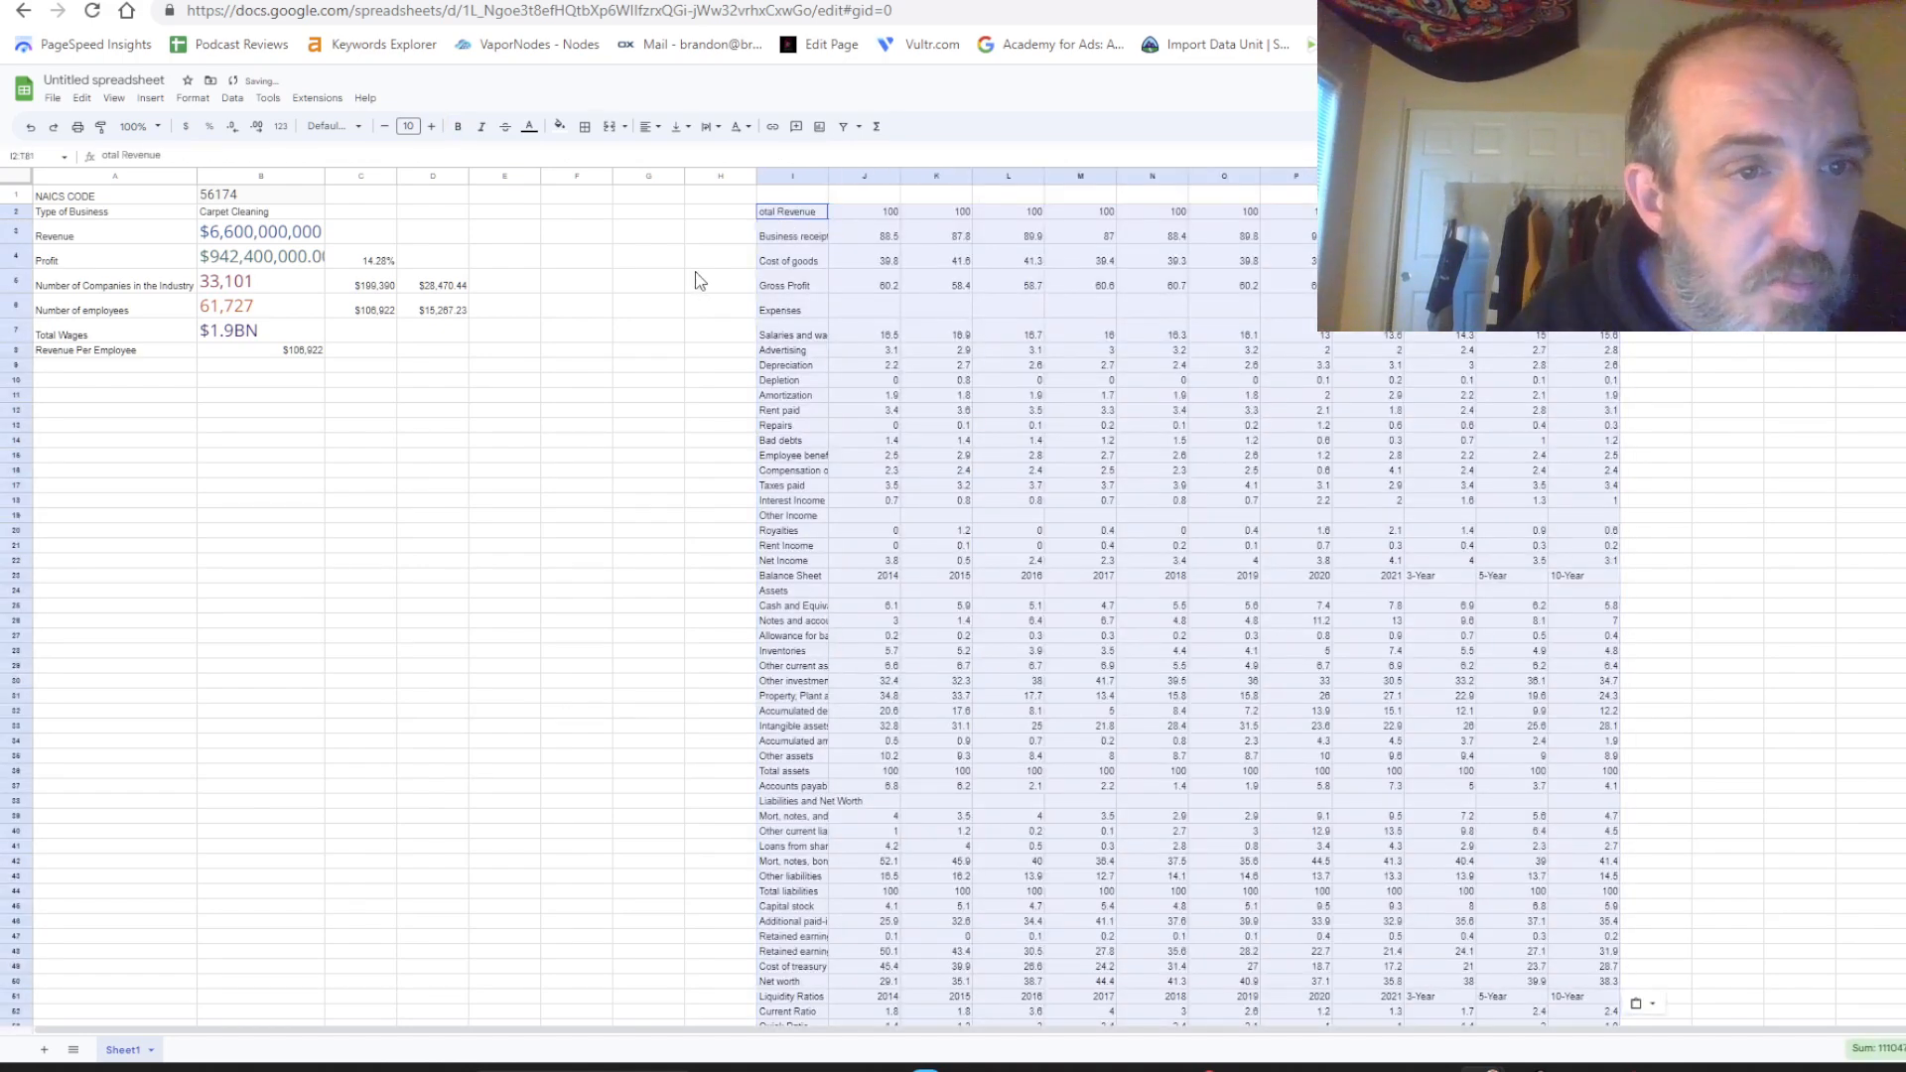
pyautogui.click(695, 281)
pyautogui.click(798, 217)
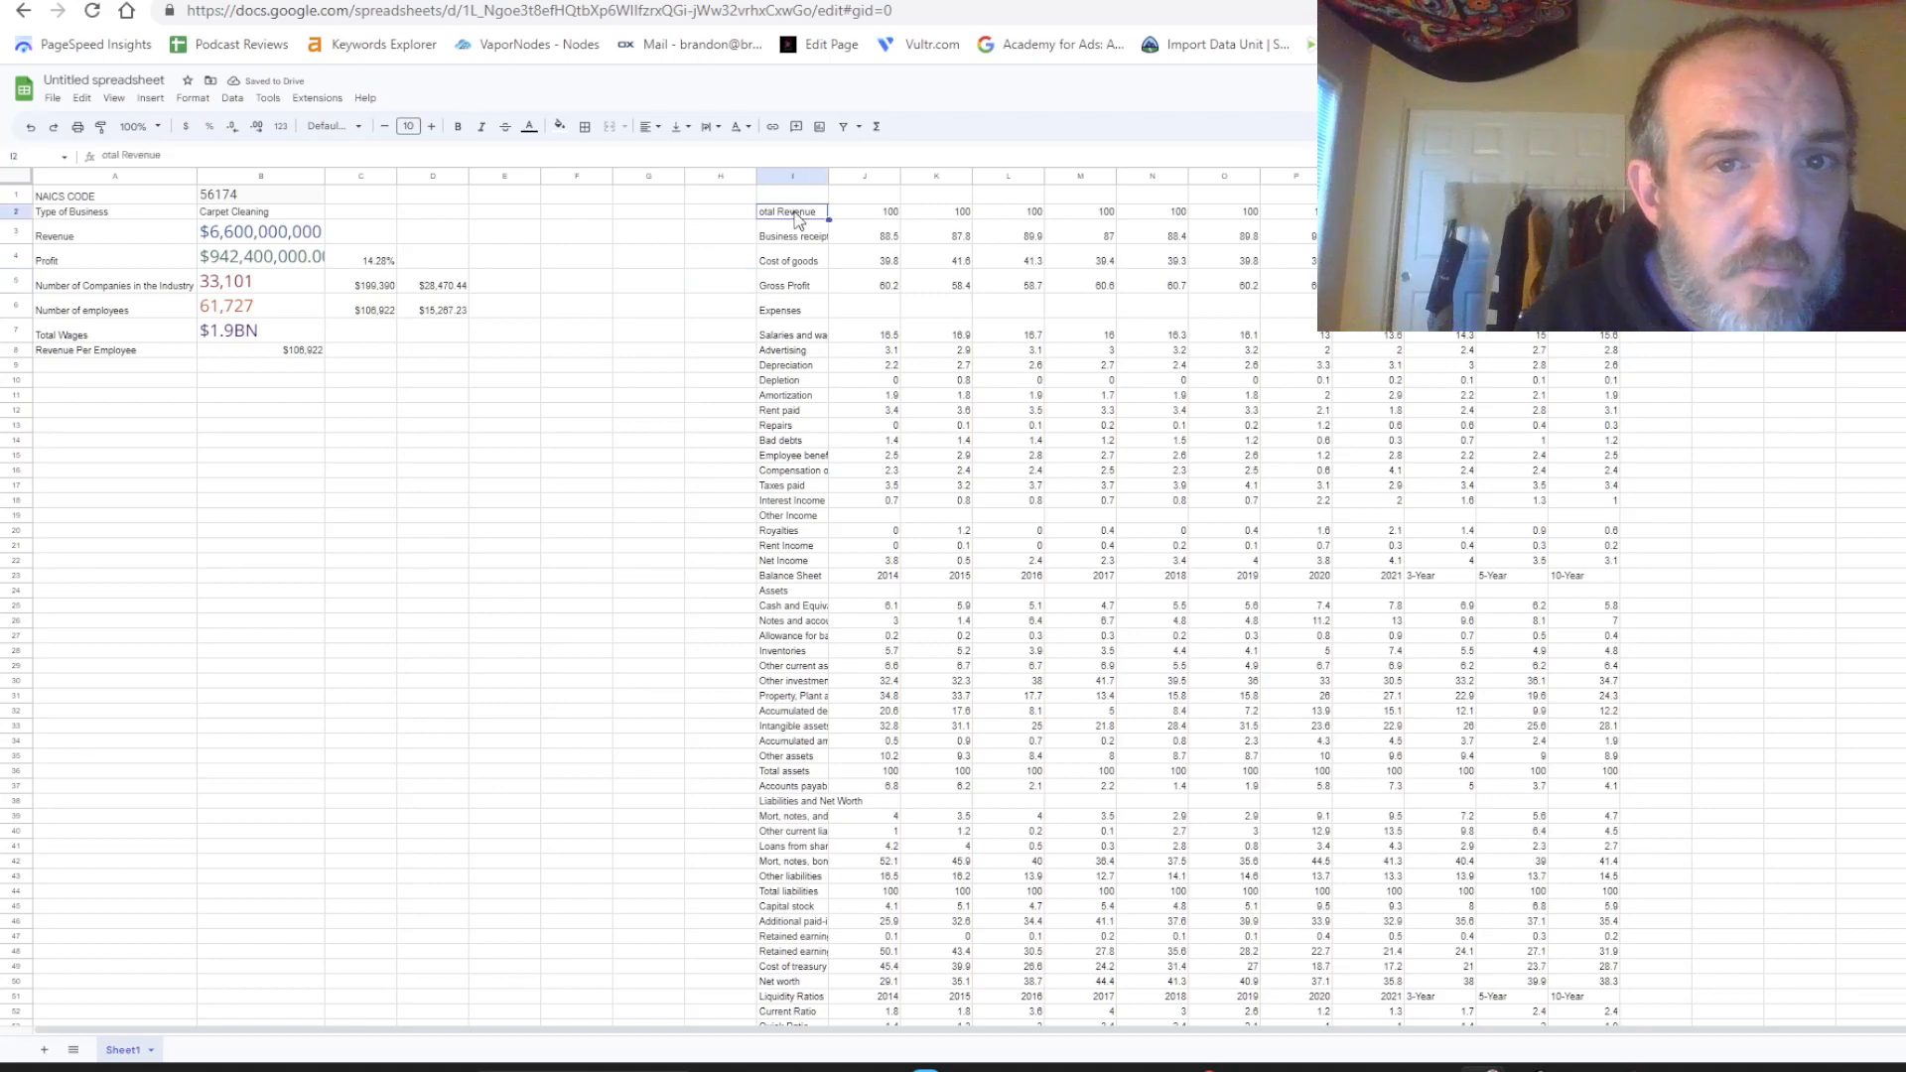
# Enter =C5 in cell V2 to carry over the revenue per company as the base for total revenue.
pyautogui.click(855, 198)
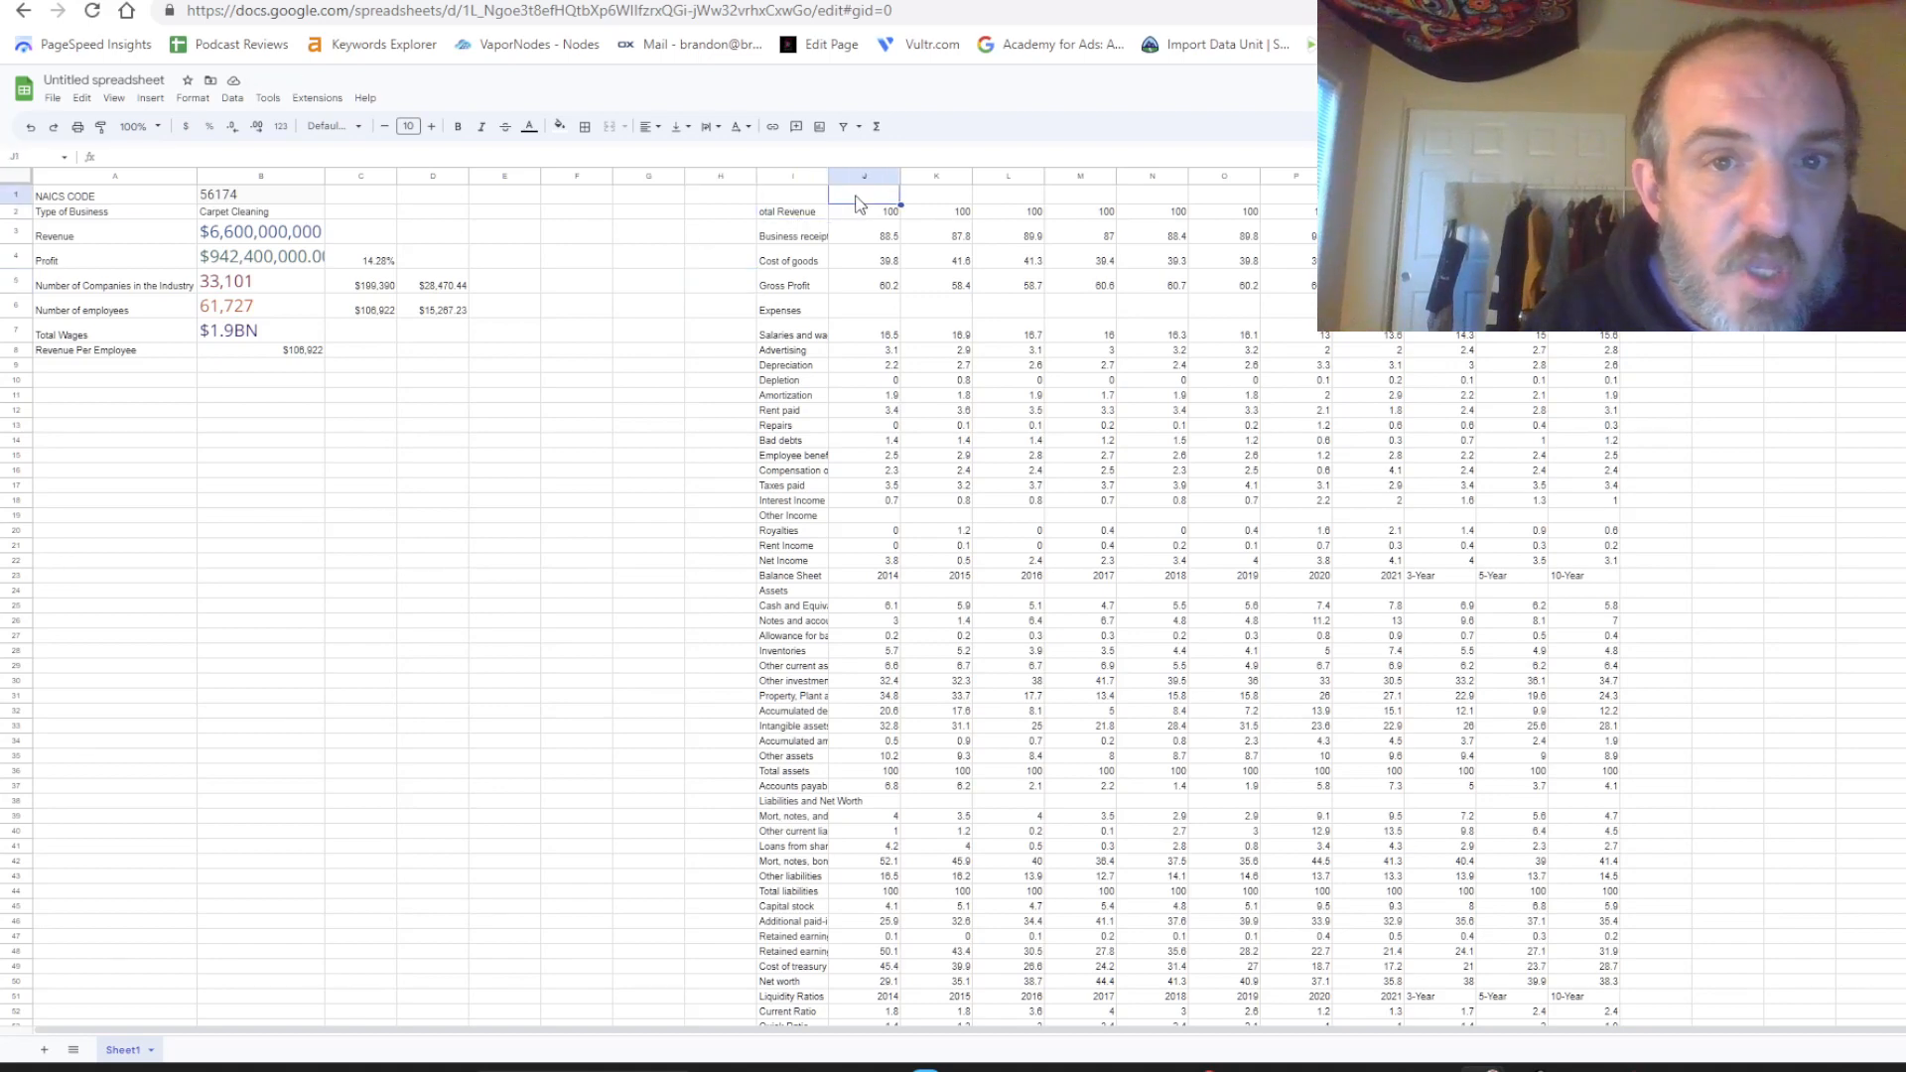
pyautogui.click(1729, 194)
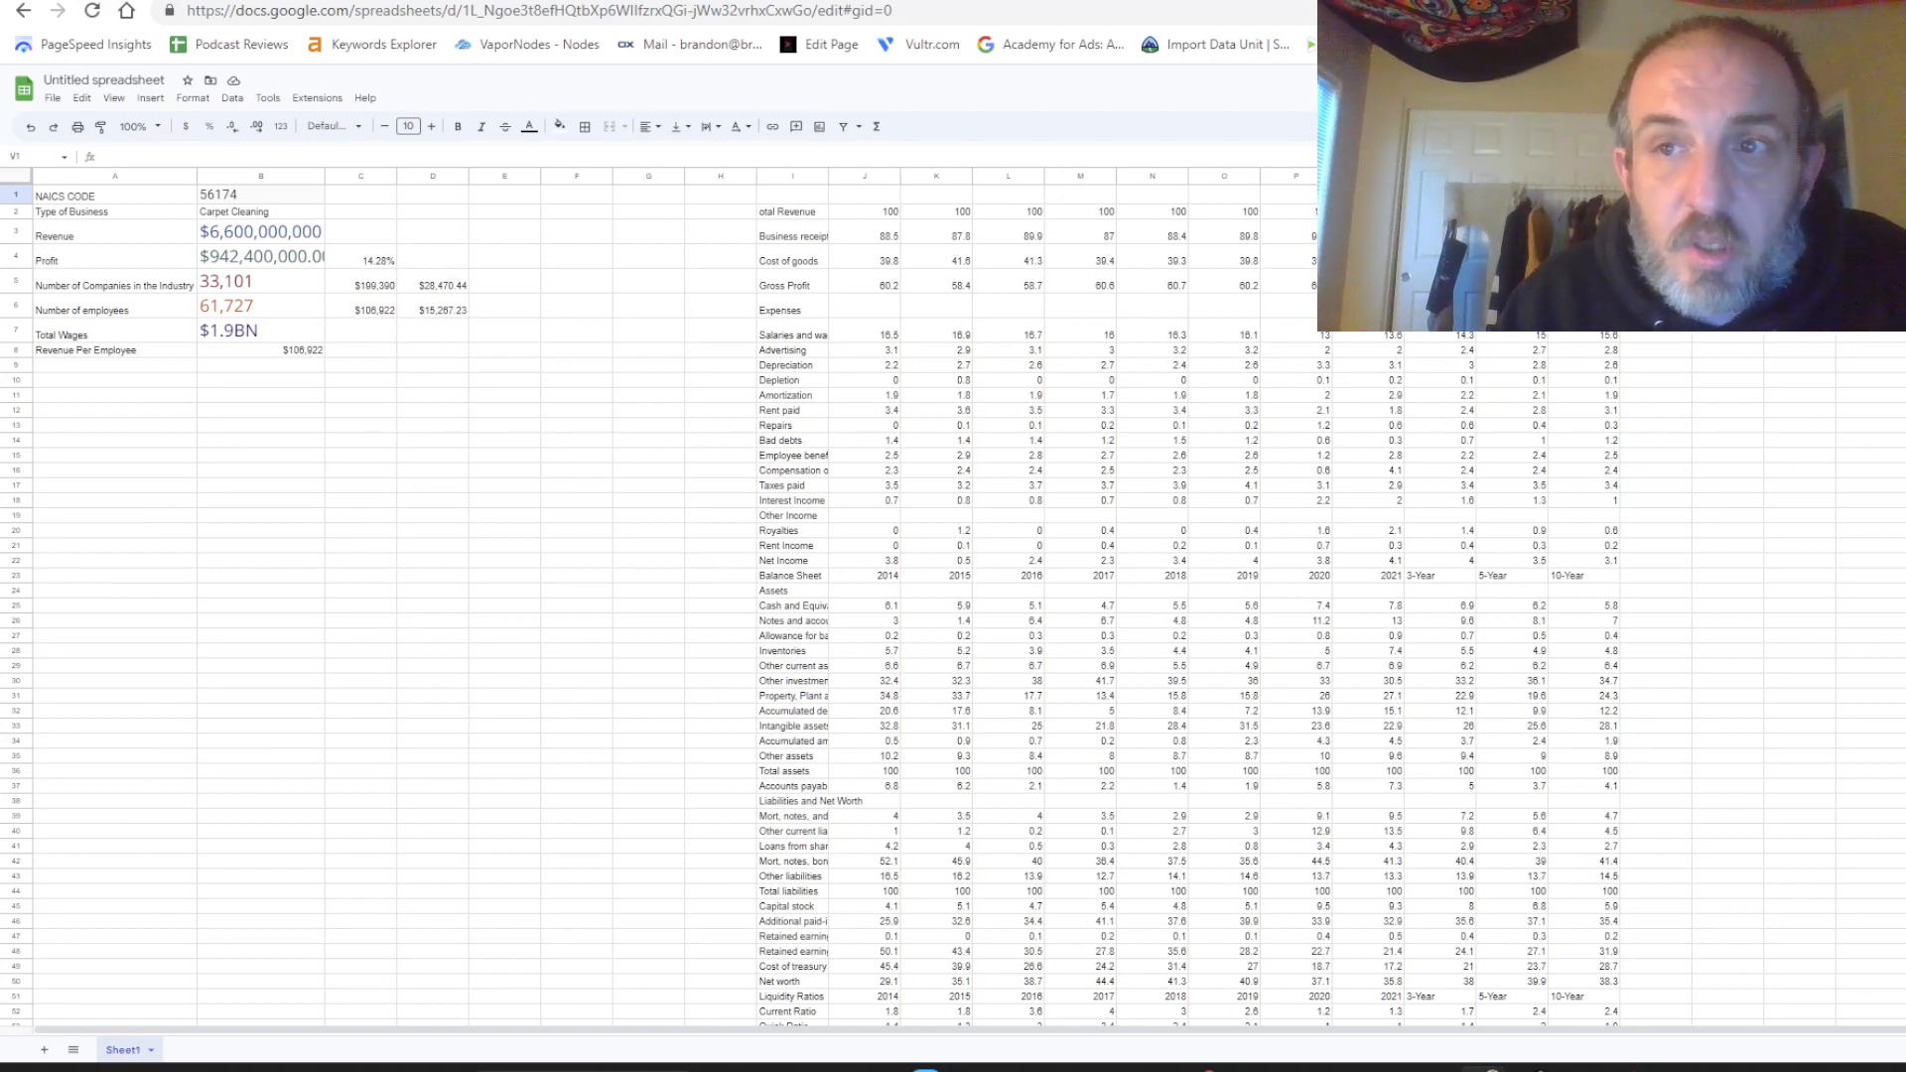
pyautogui.click(592, 440)
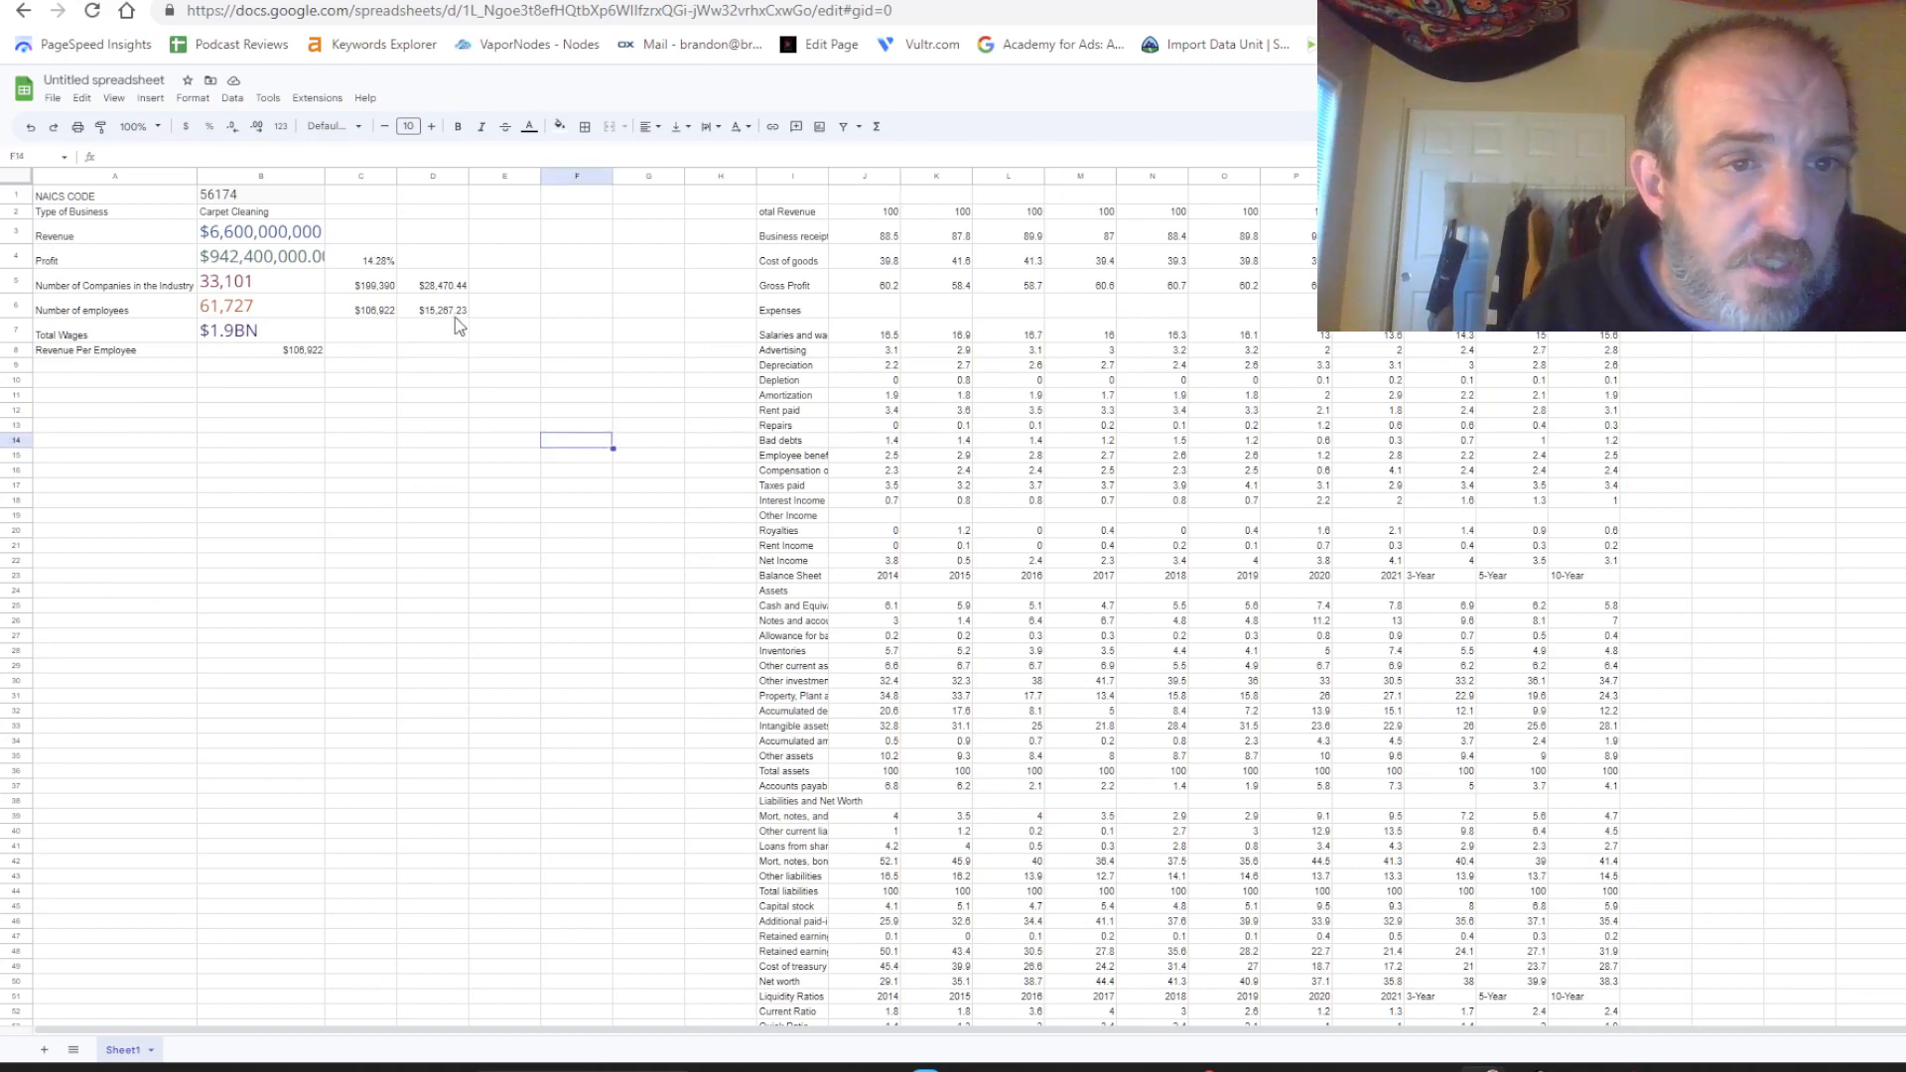
pyautogui.click(365, 288)
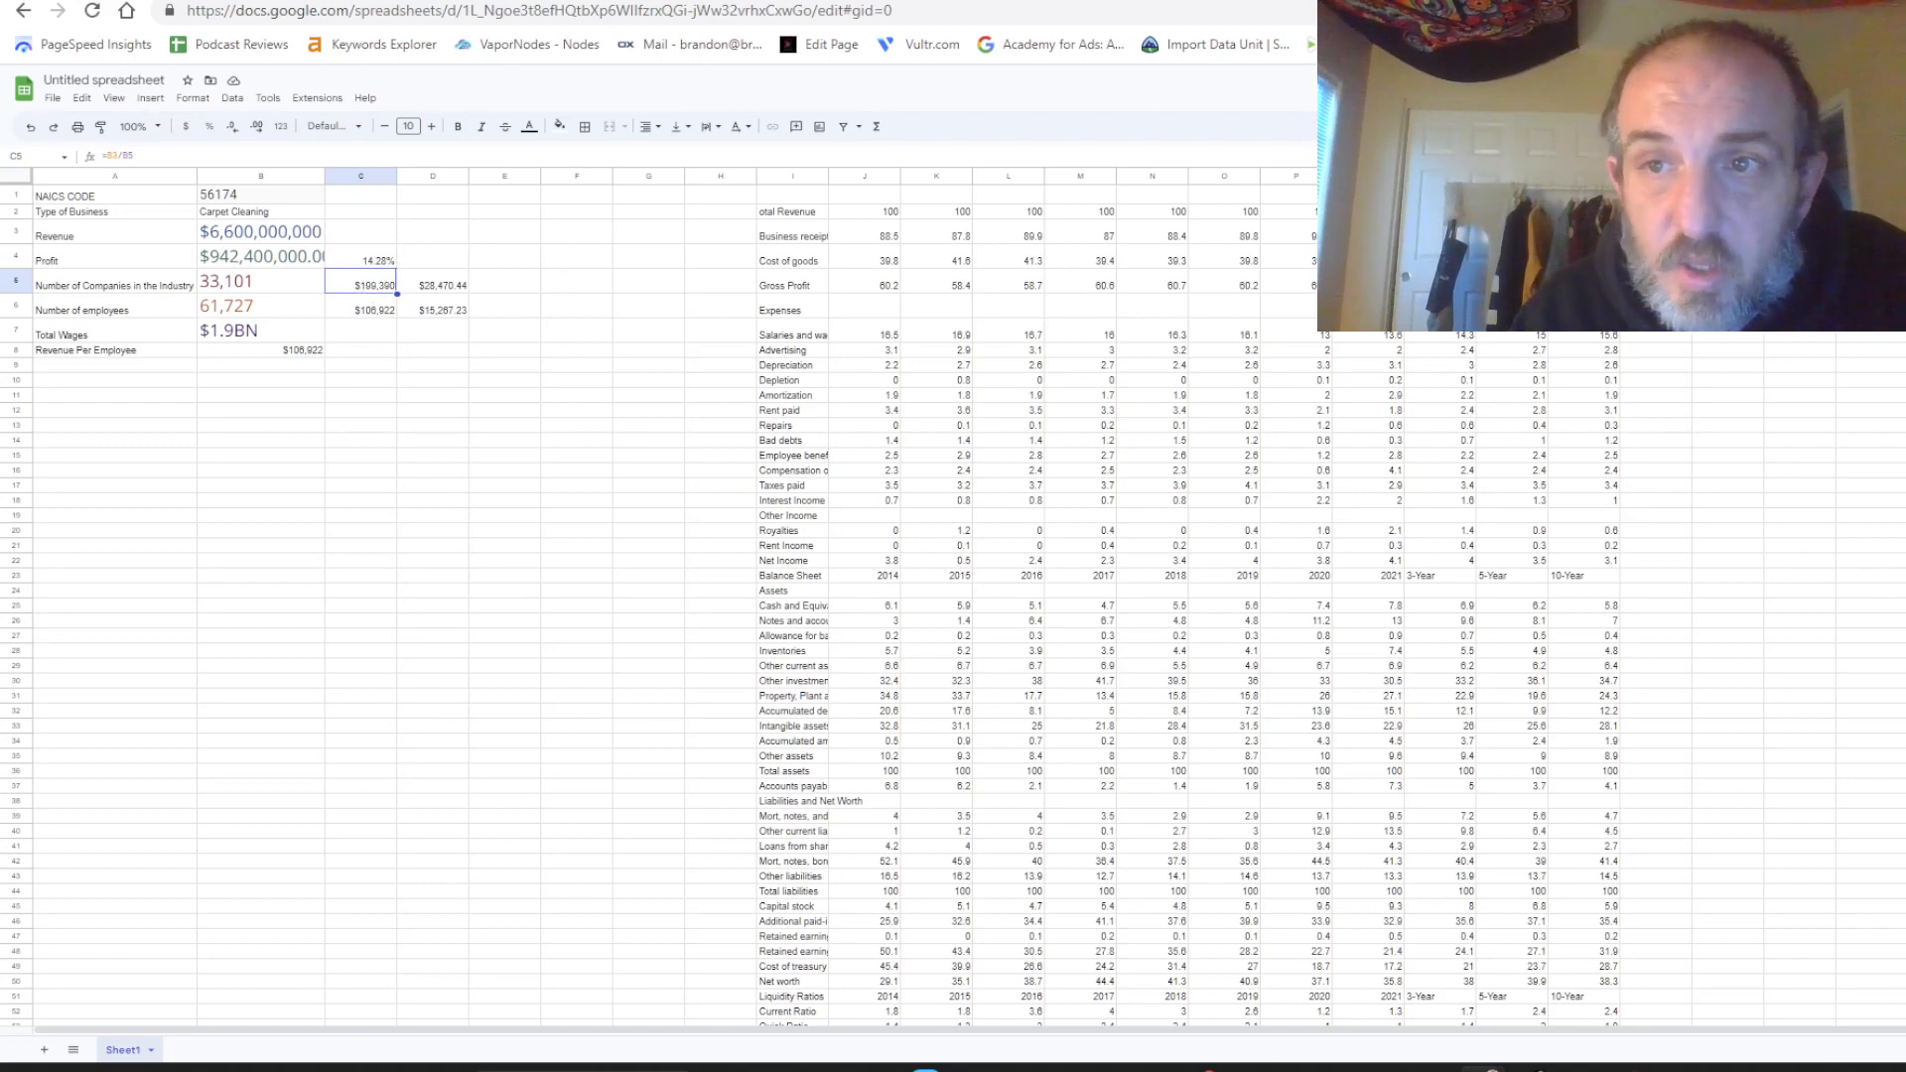
pyautogui.click(1727, 211)
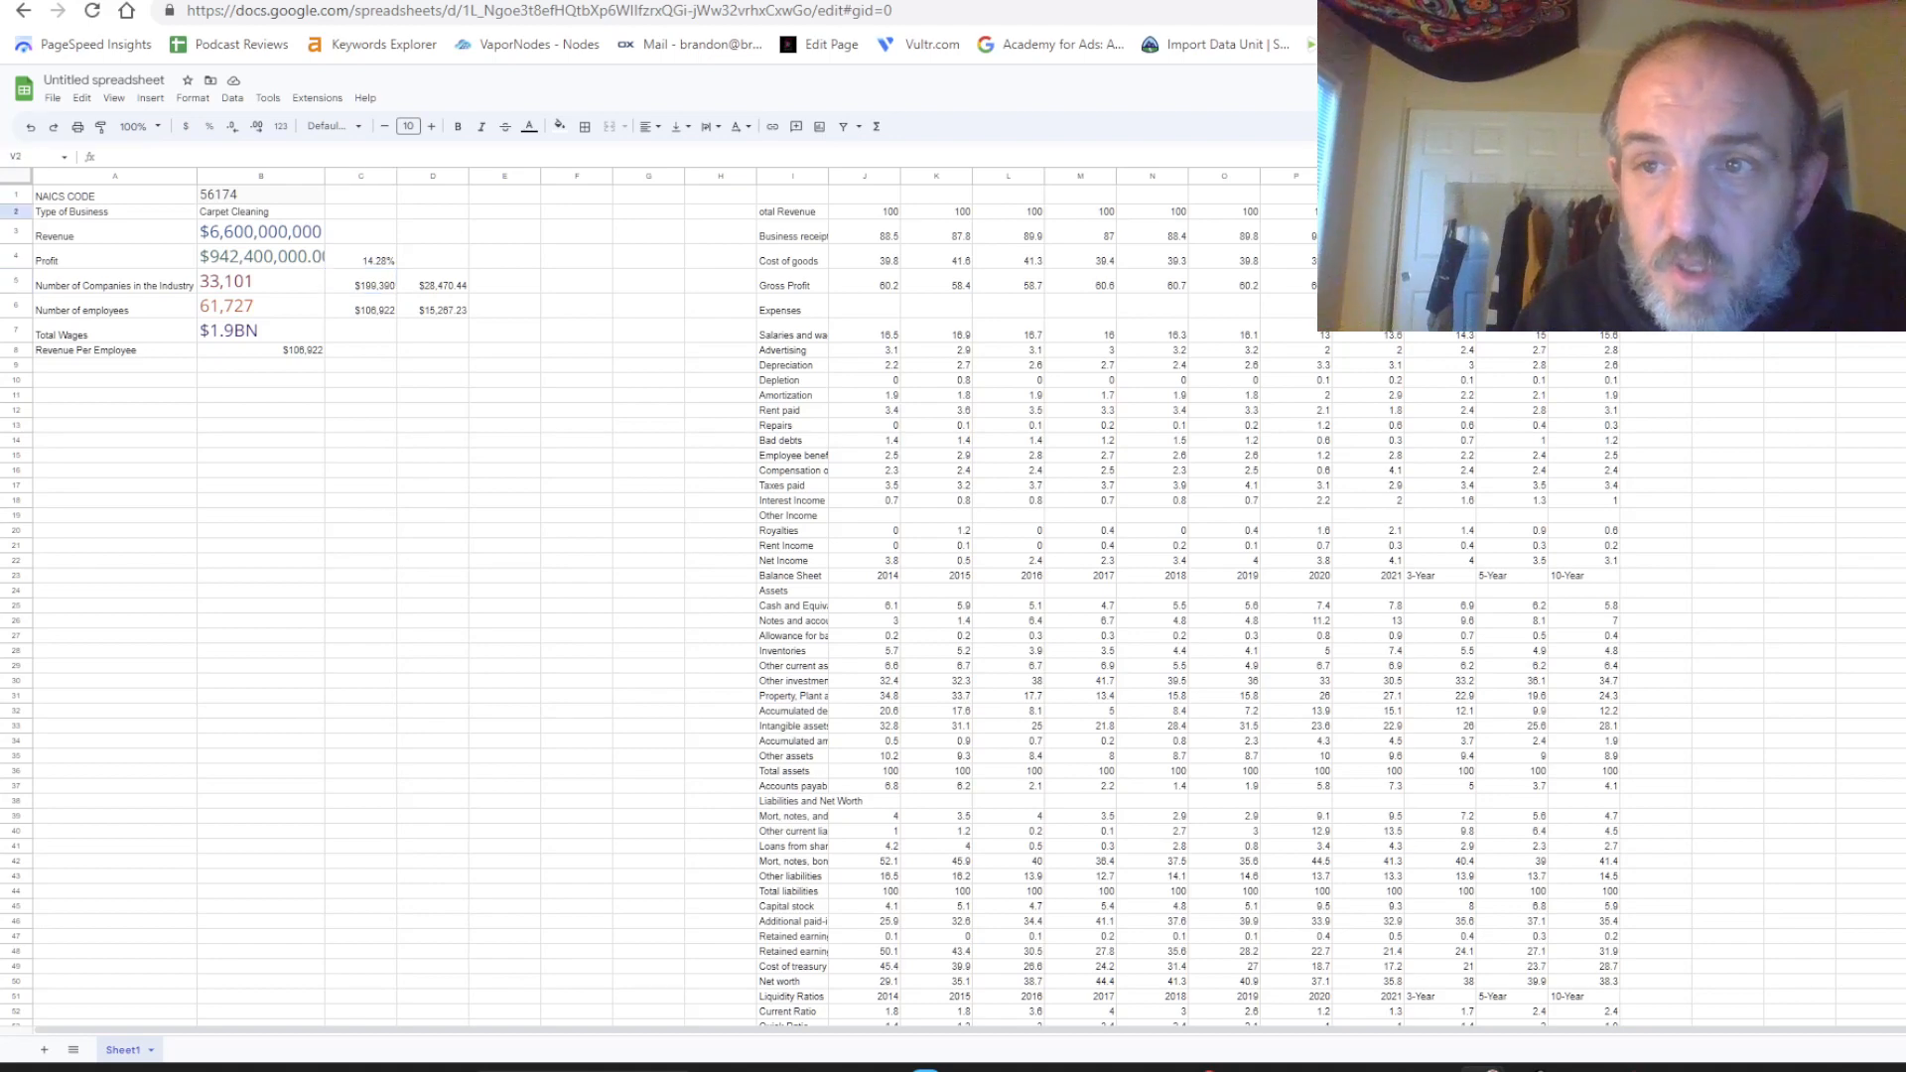
pyautogui.write('=')
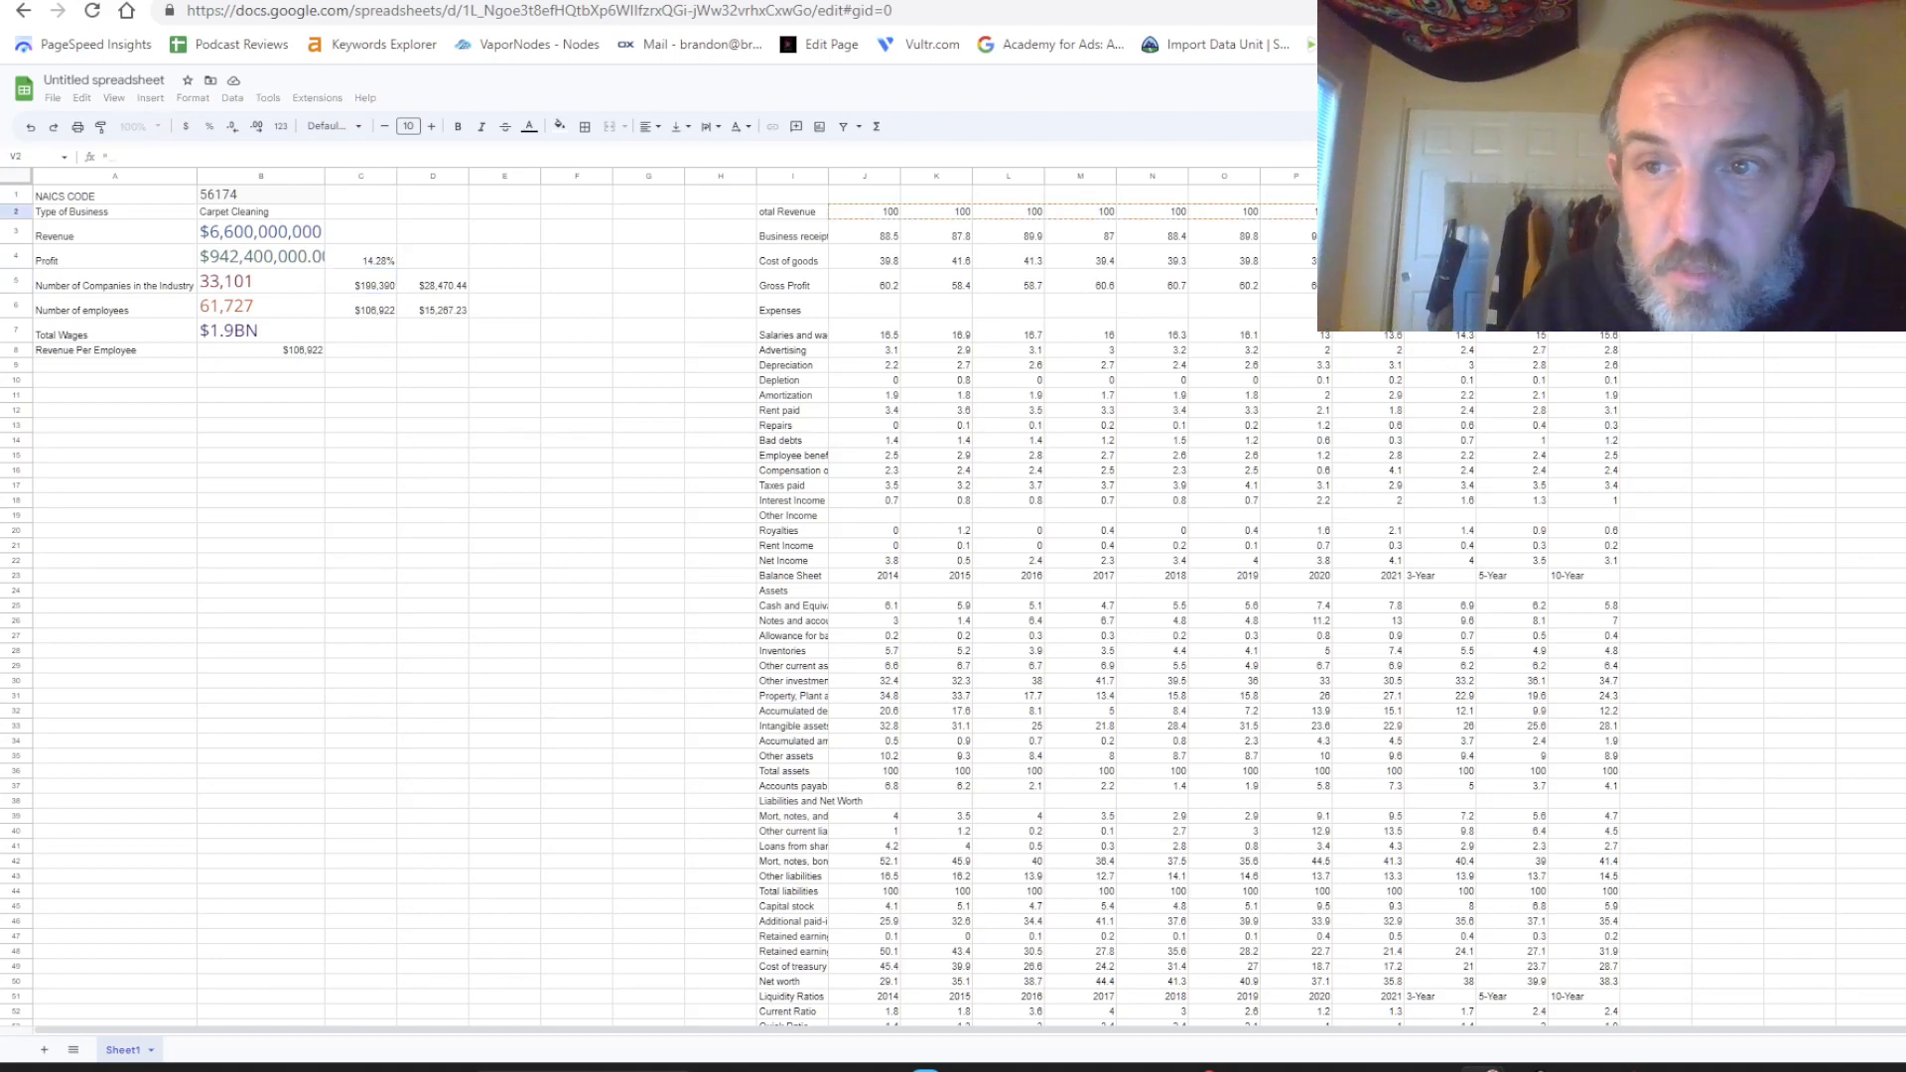
pyautogui.click(370, 288)
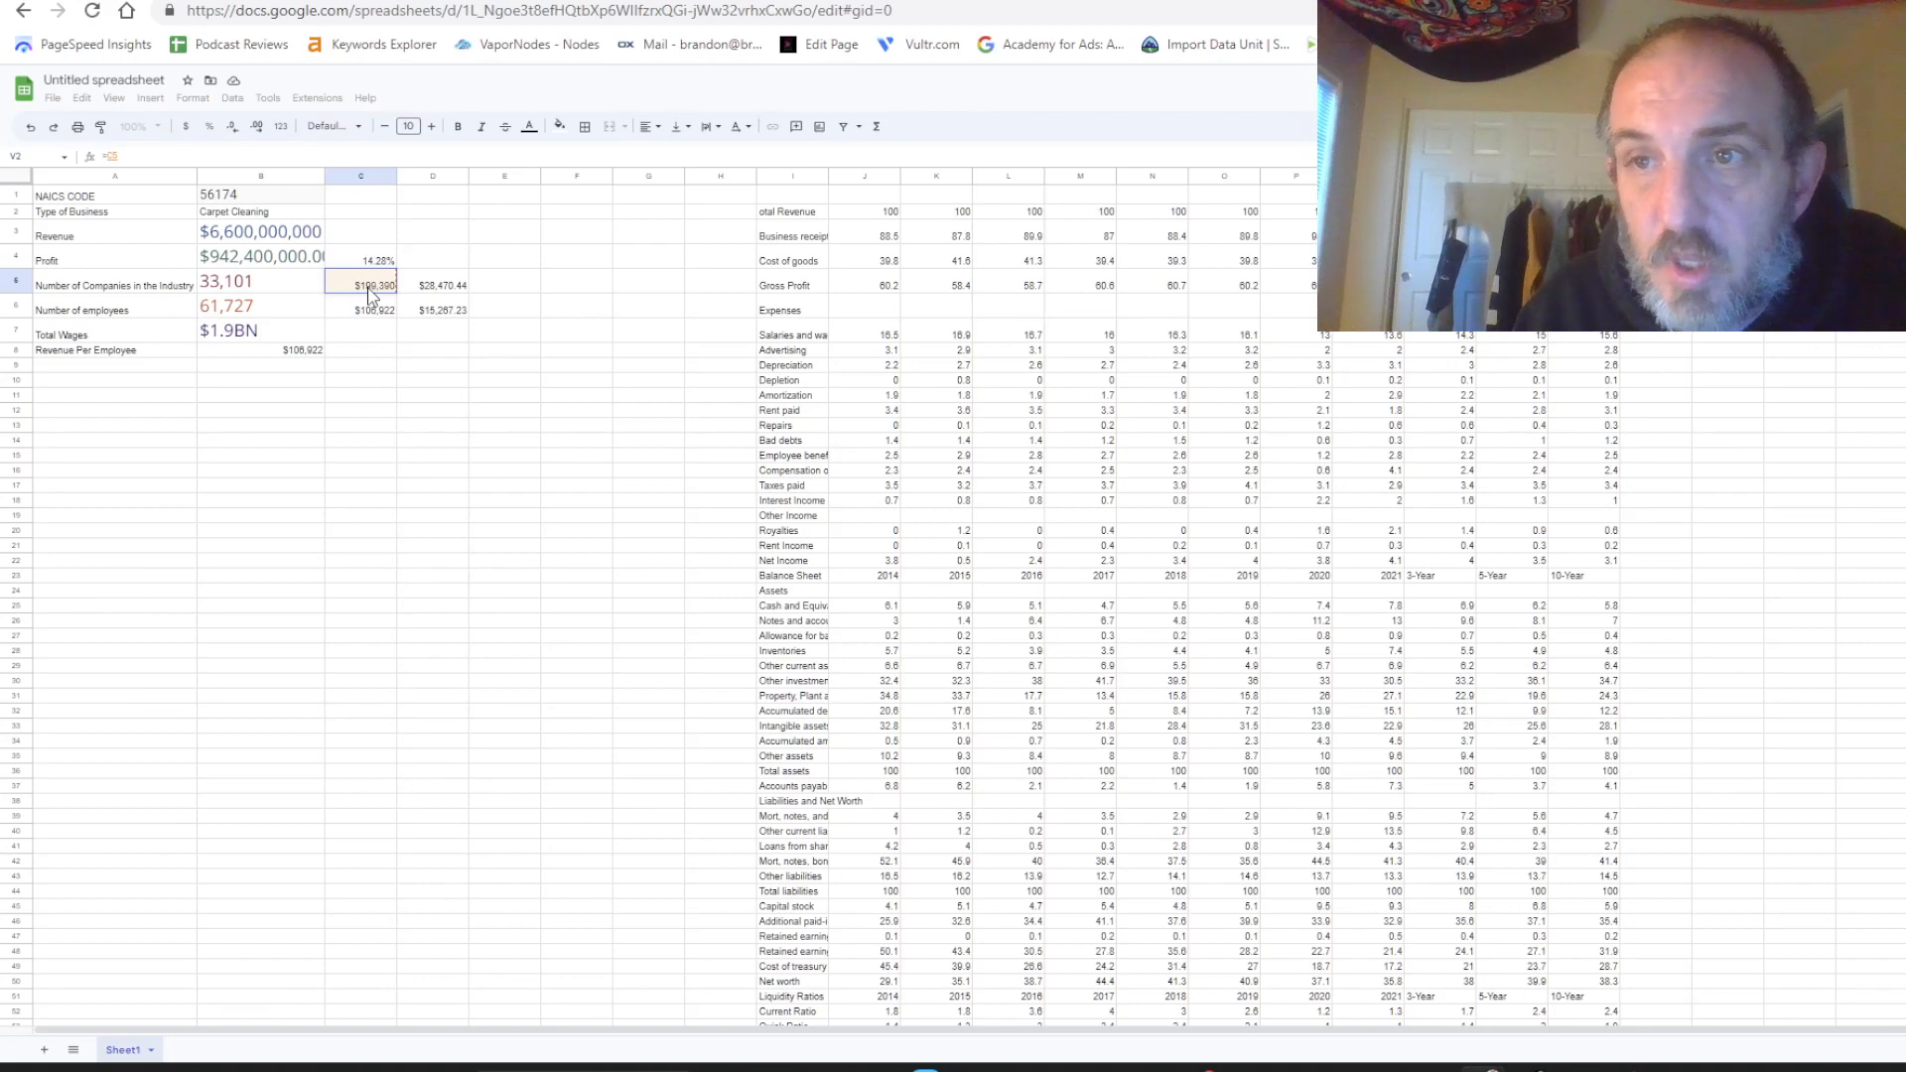
pyautogui.press('Return')
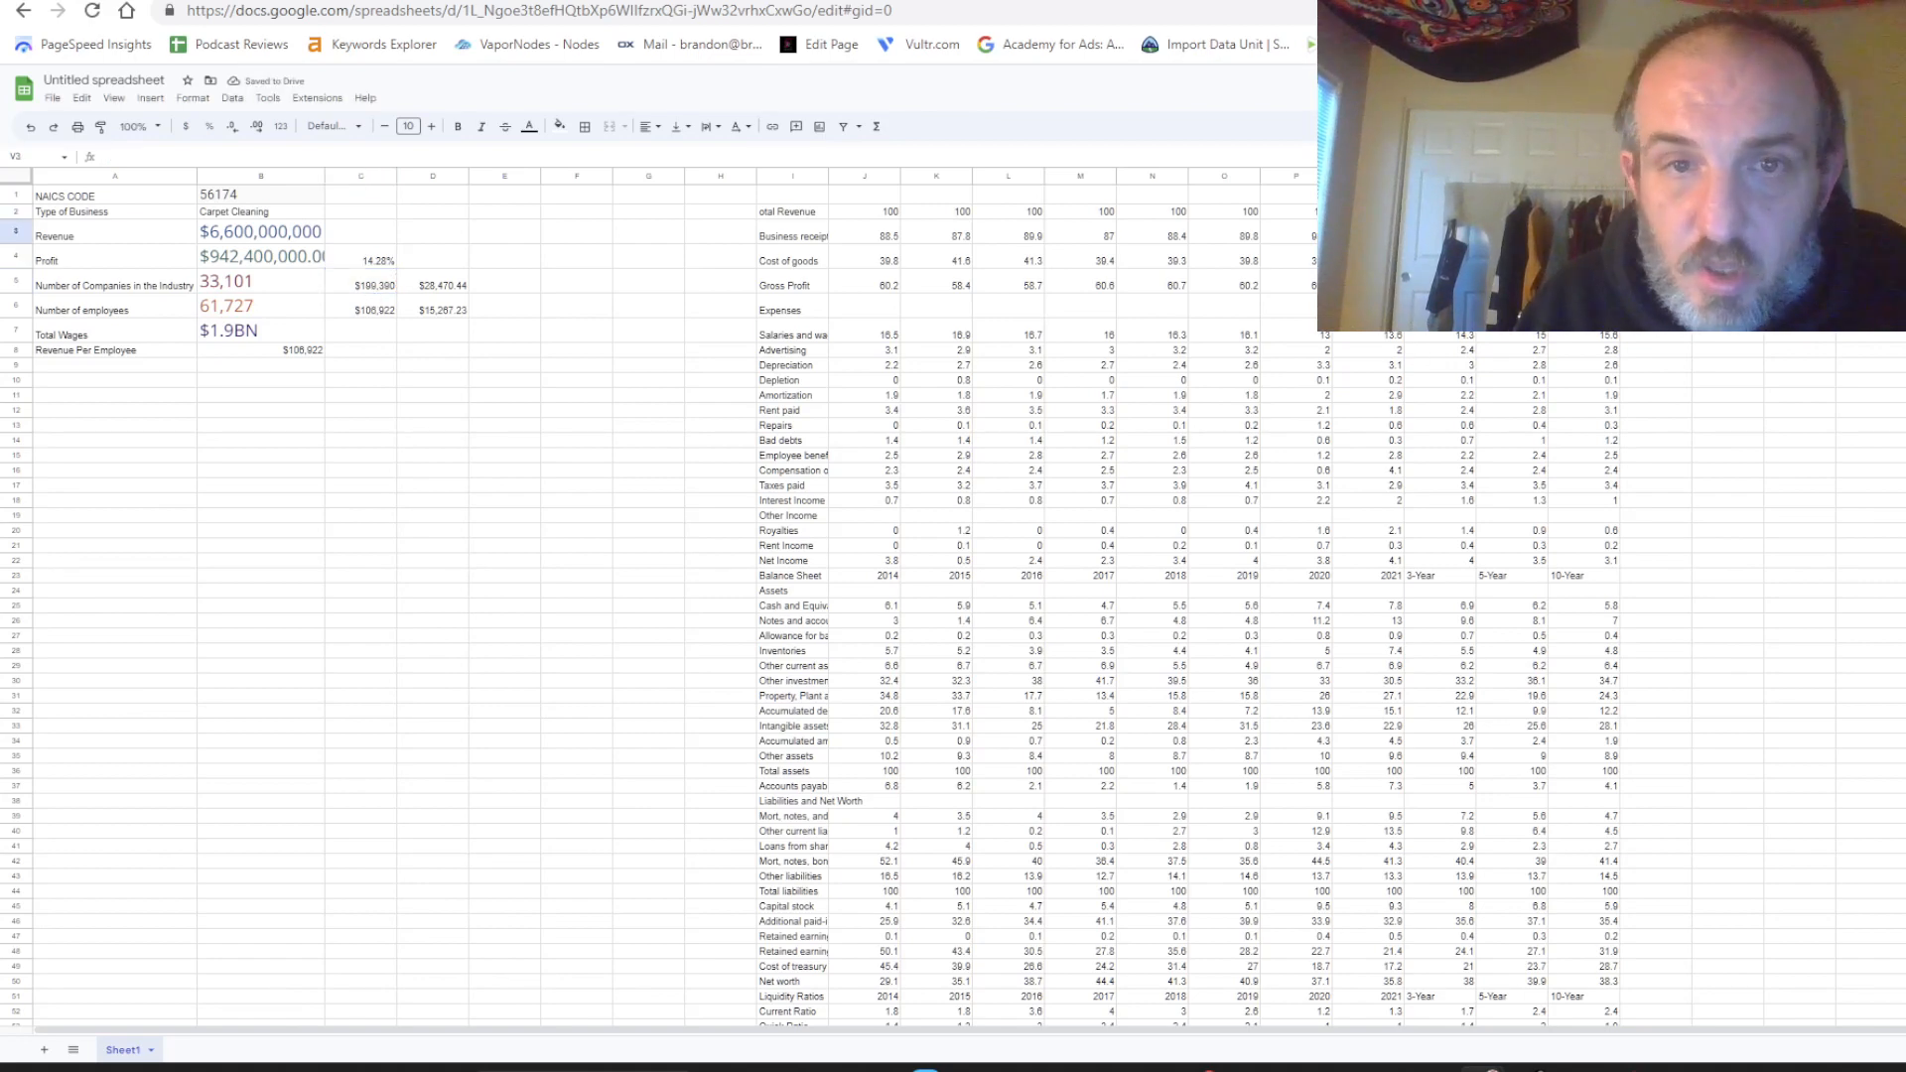
# Enter the formula =V2*J3/100 in V3 to turn the 2014 business receipts percentage into a dollar amount.
pyautogui.write('=')
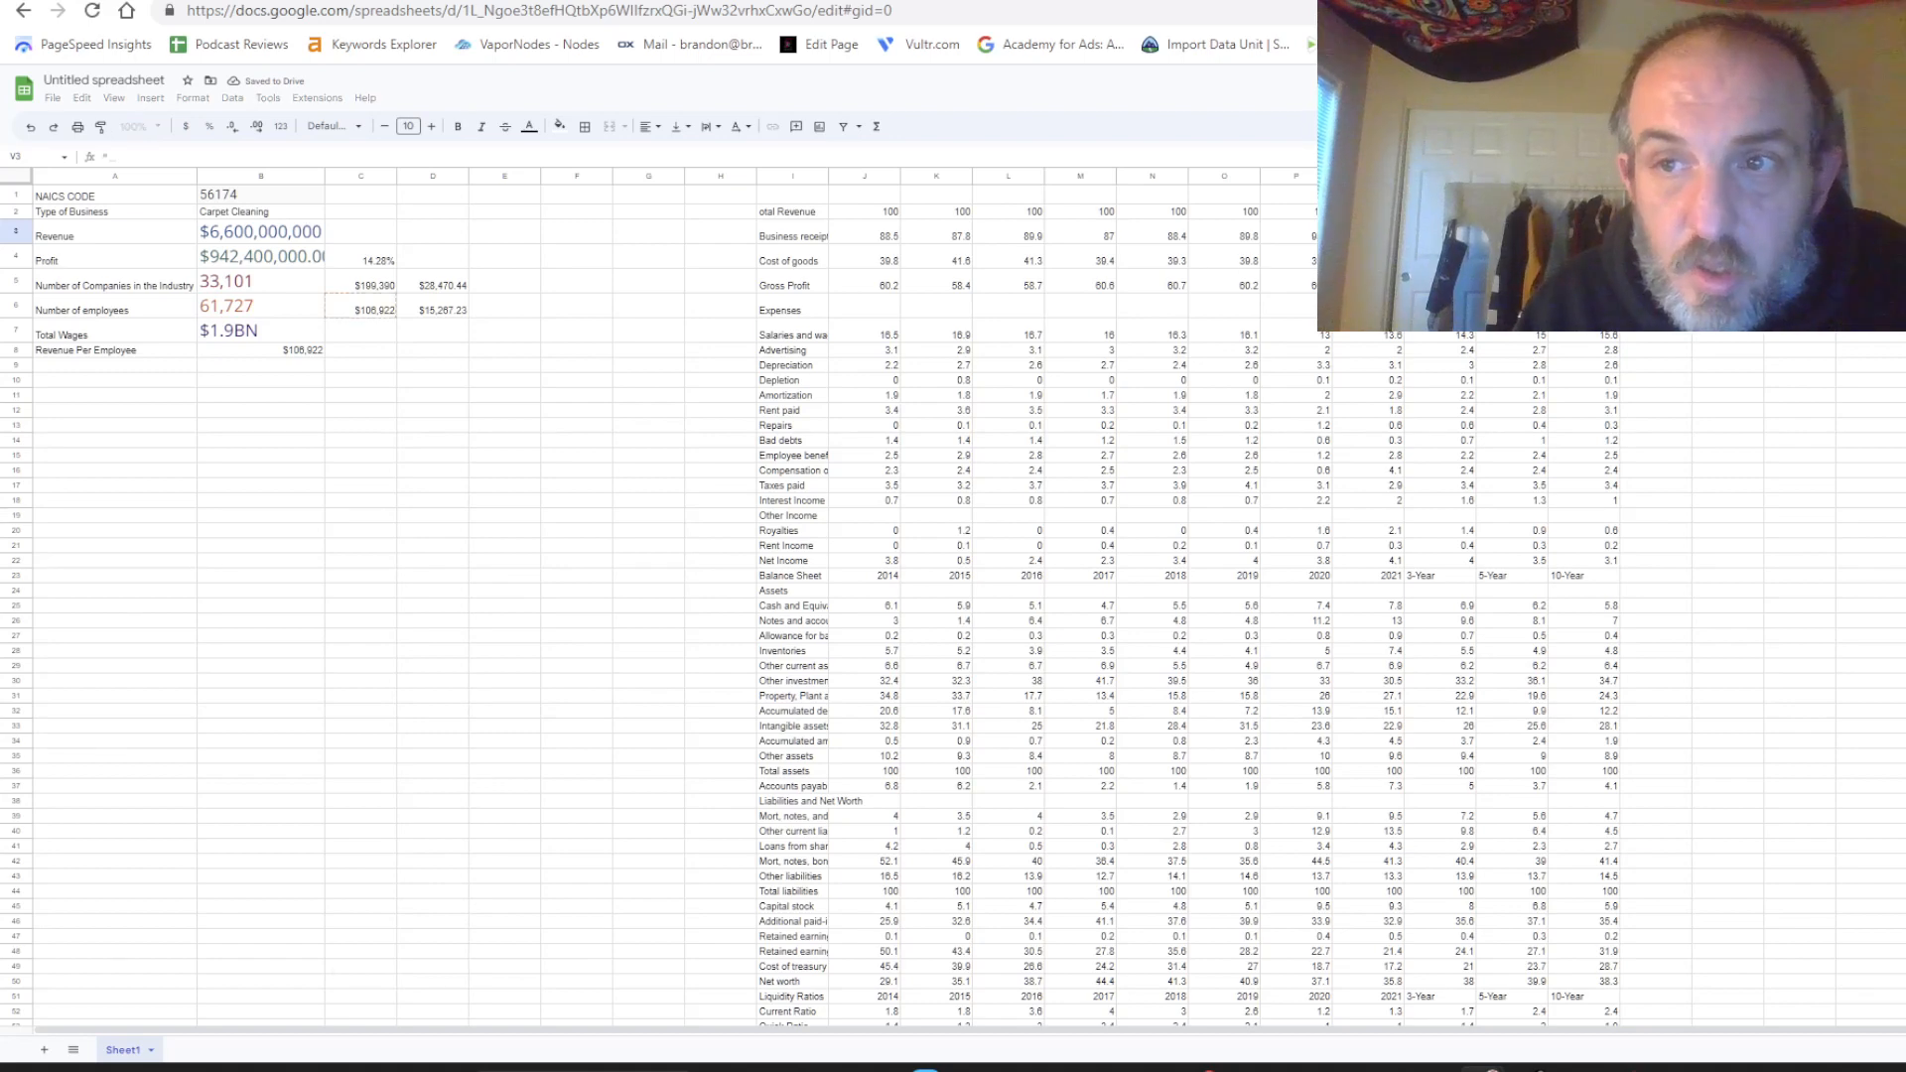
pyautogui.click(371, 310)
pyautogui.click(1732, 212)
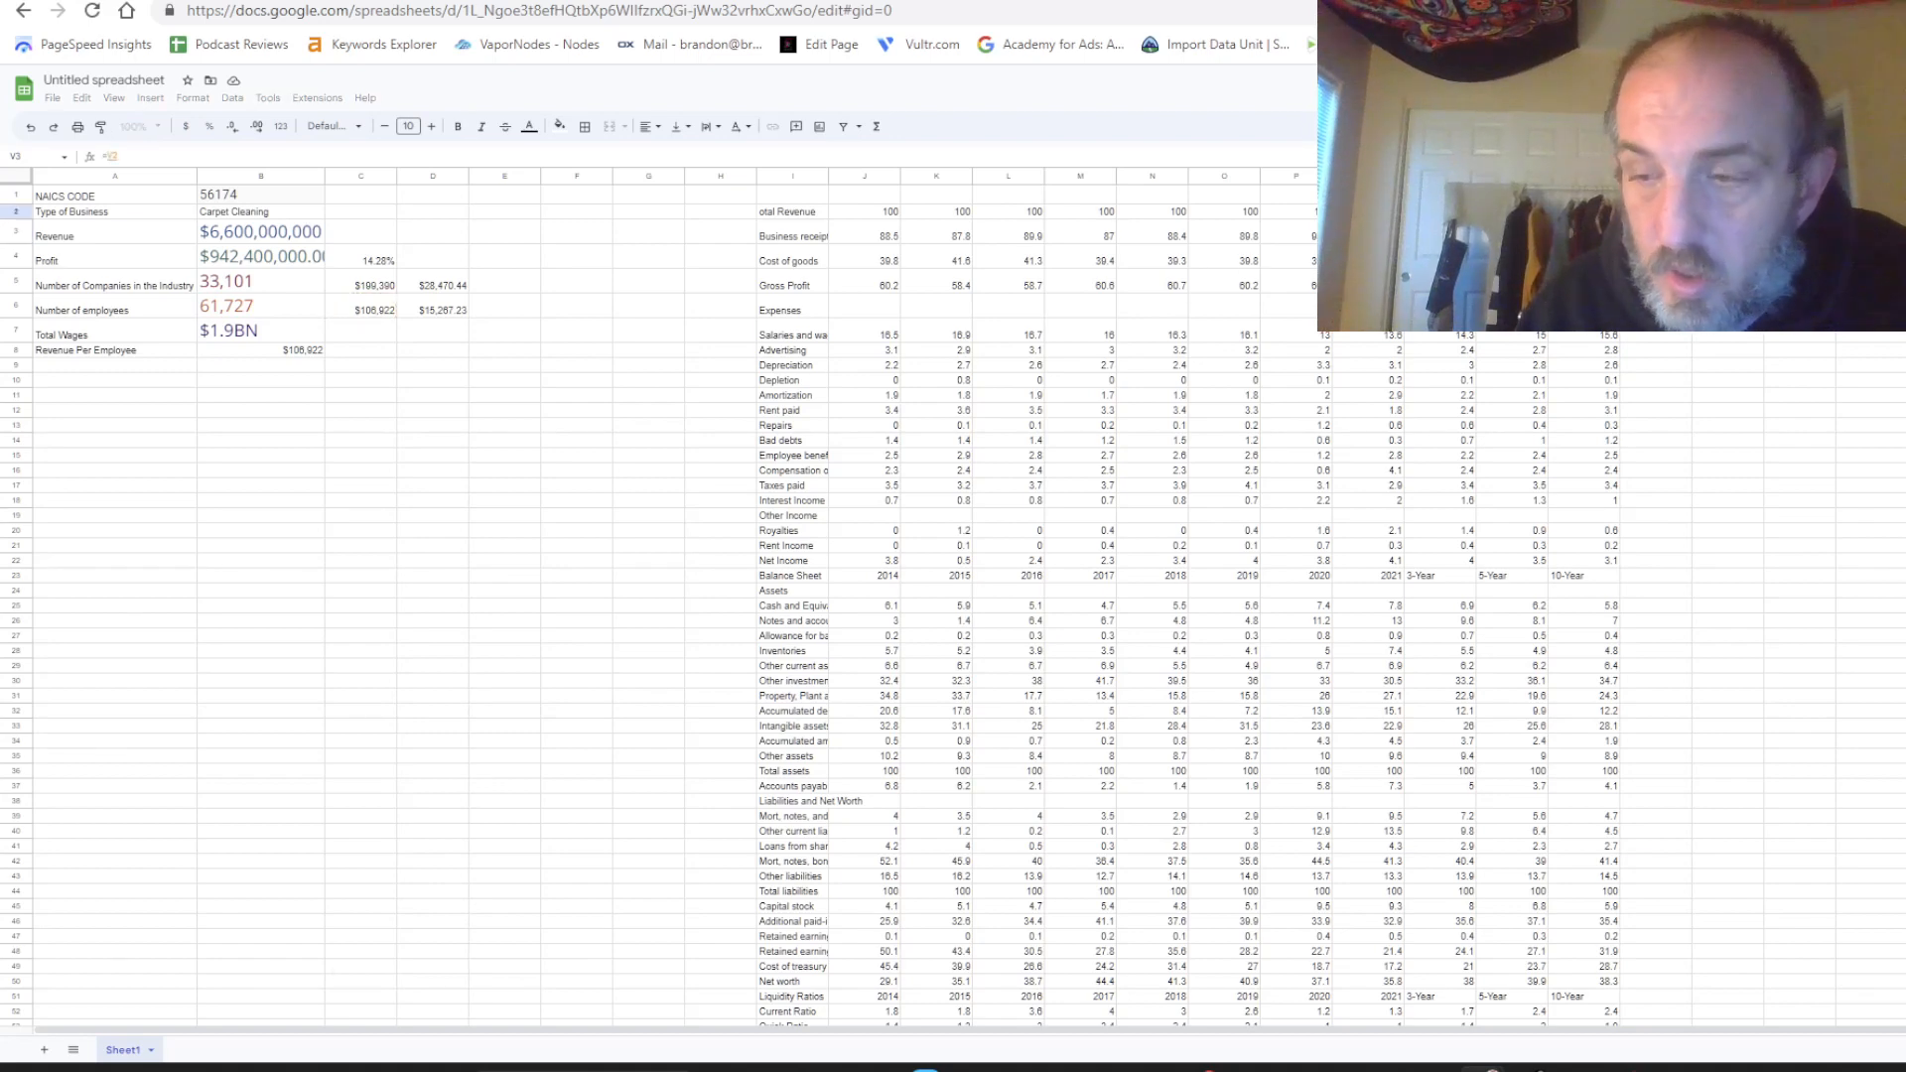
pyautogui.write('*')
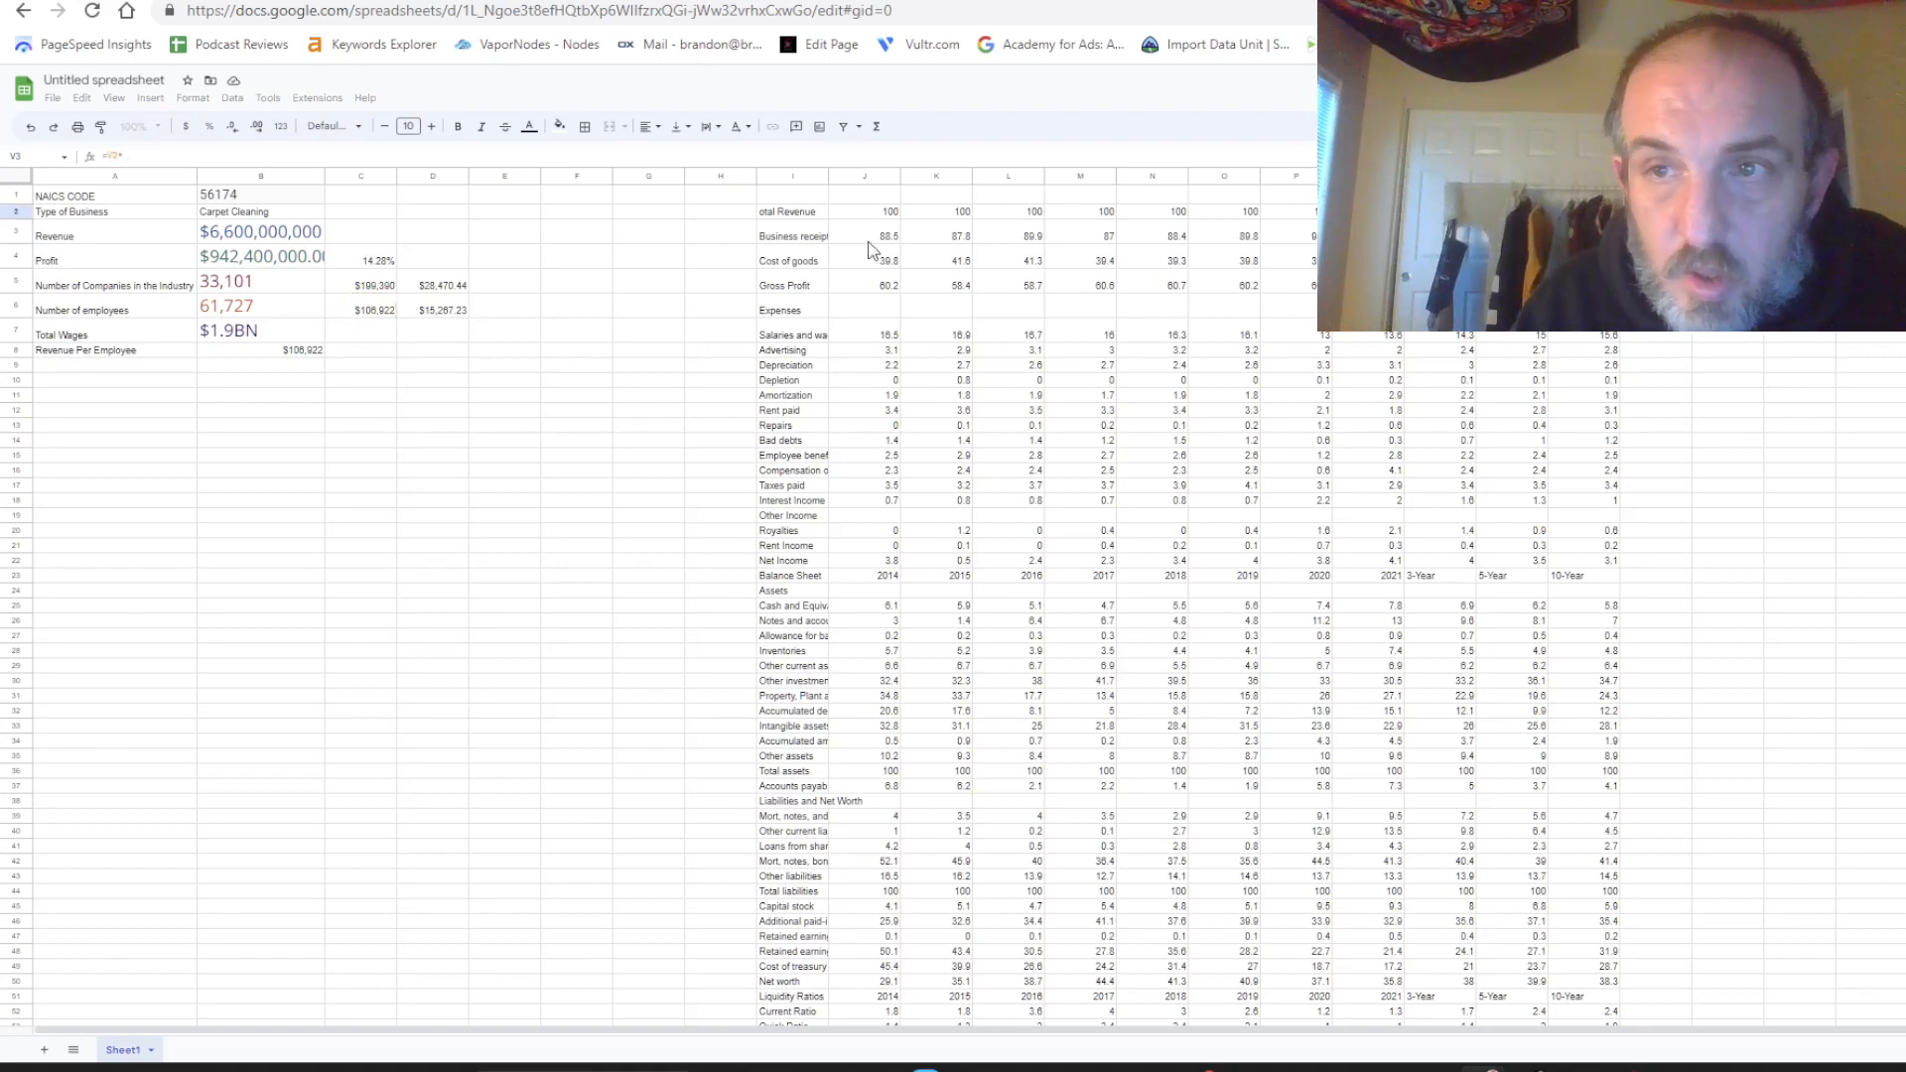
pyautogui.click(868, 238)
pyautogui.write('/1')
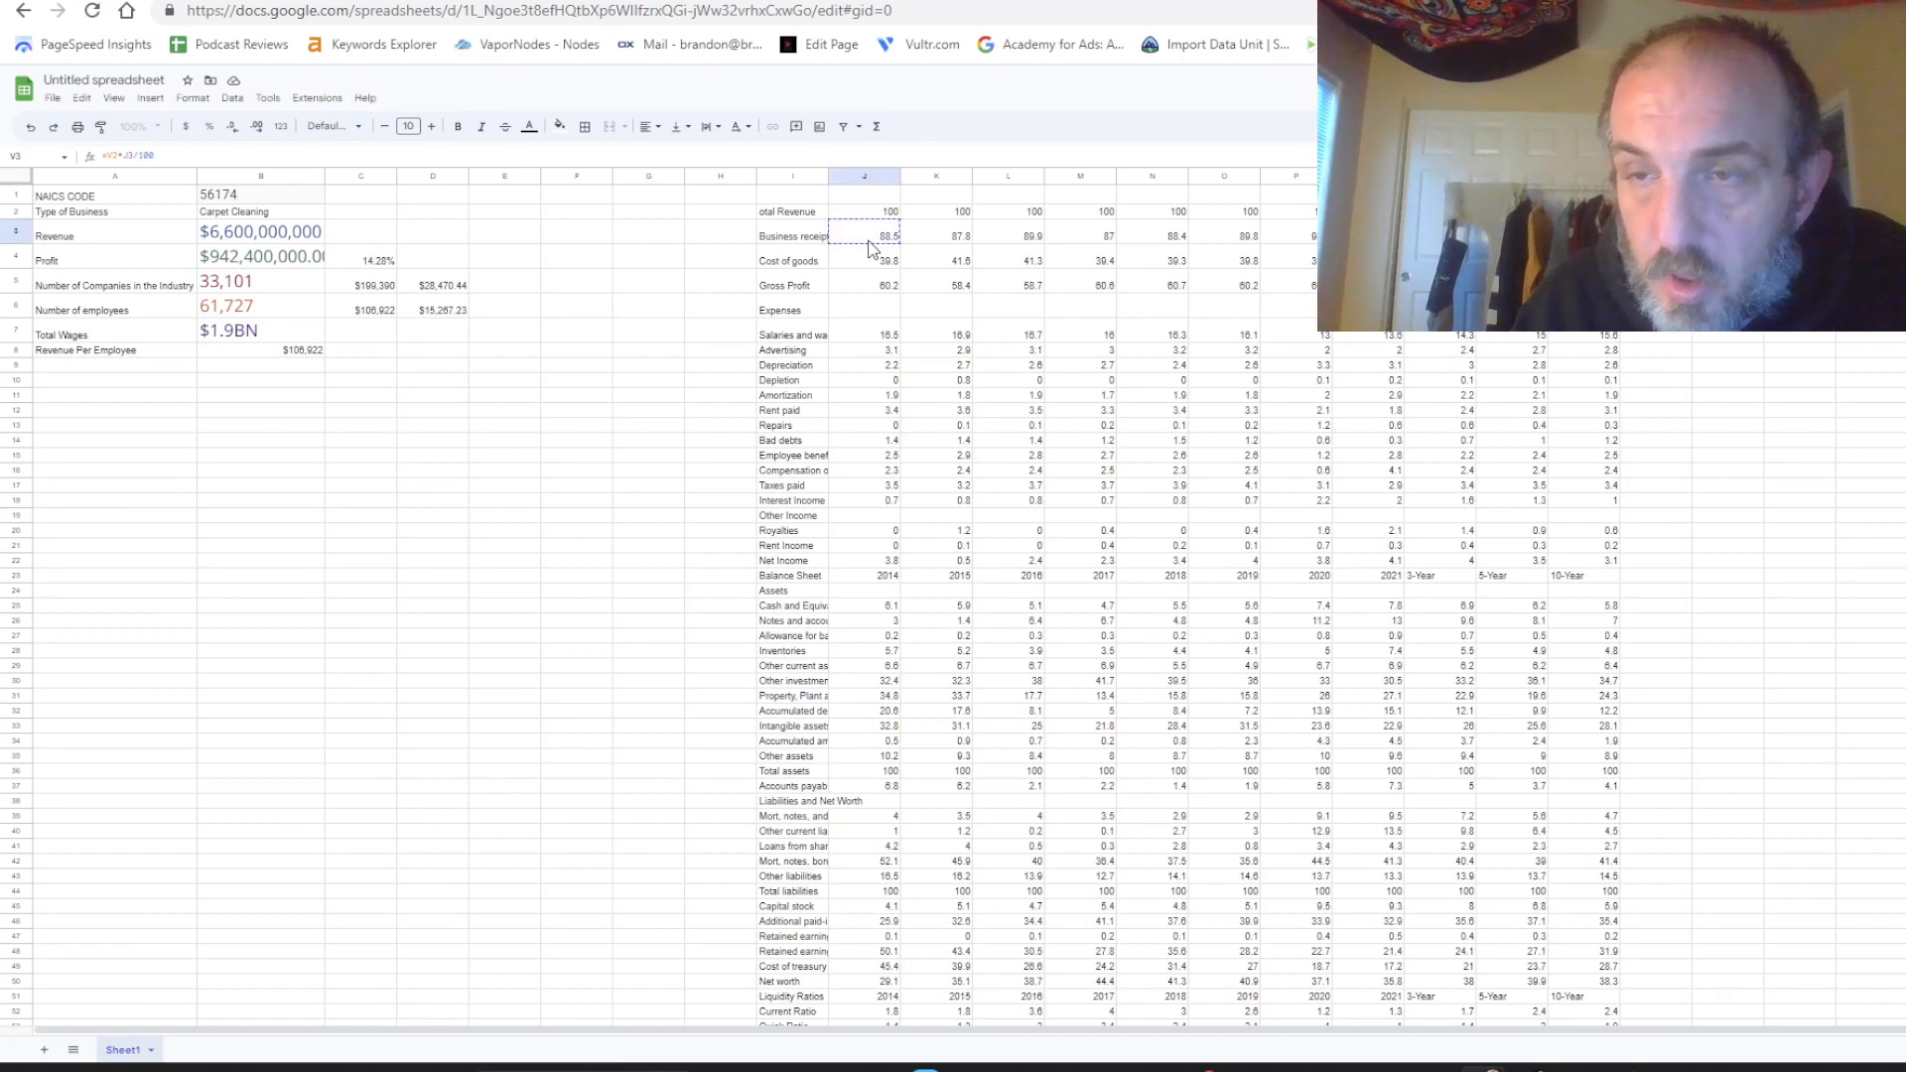
pyautogui.write('00')
pyautogui.press('Return')
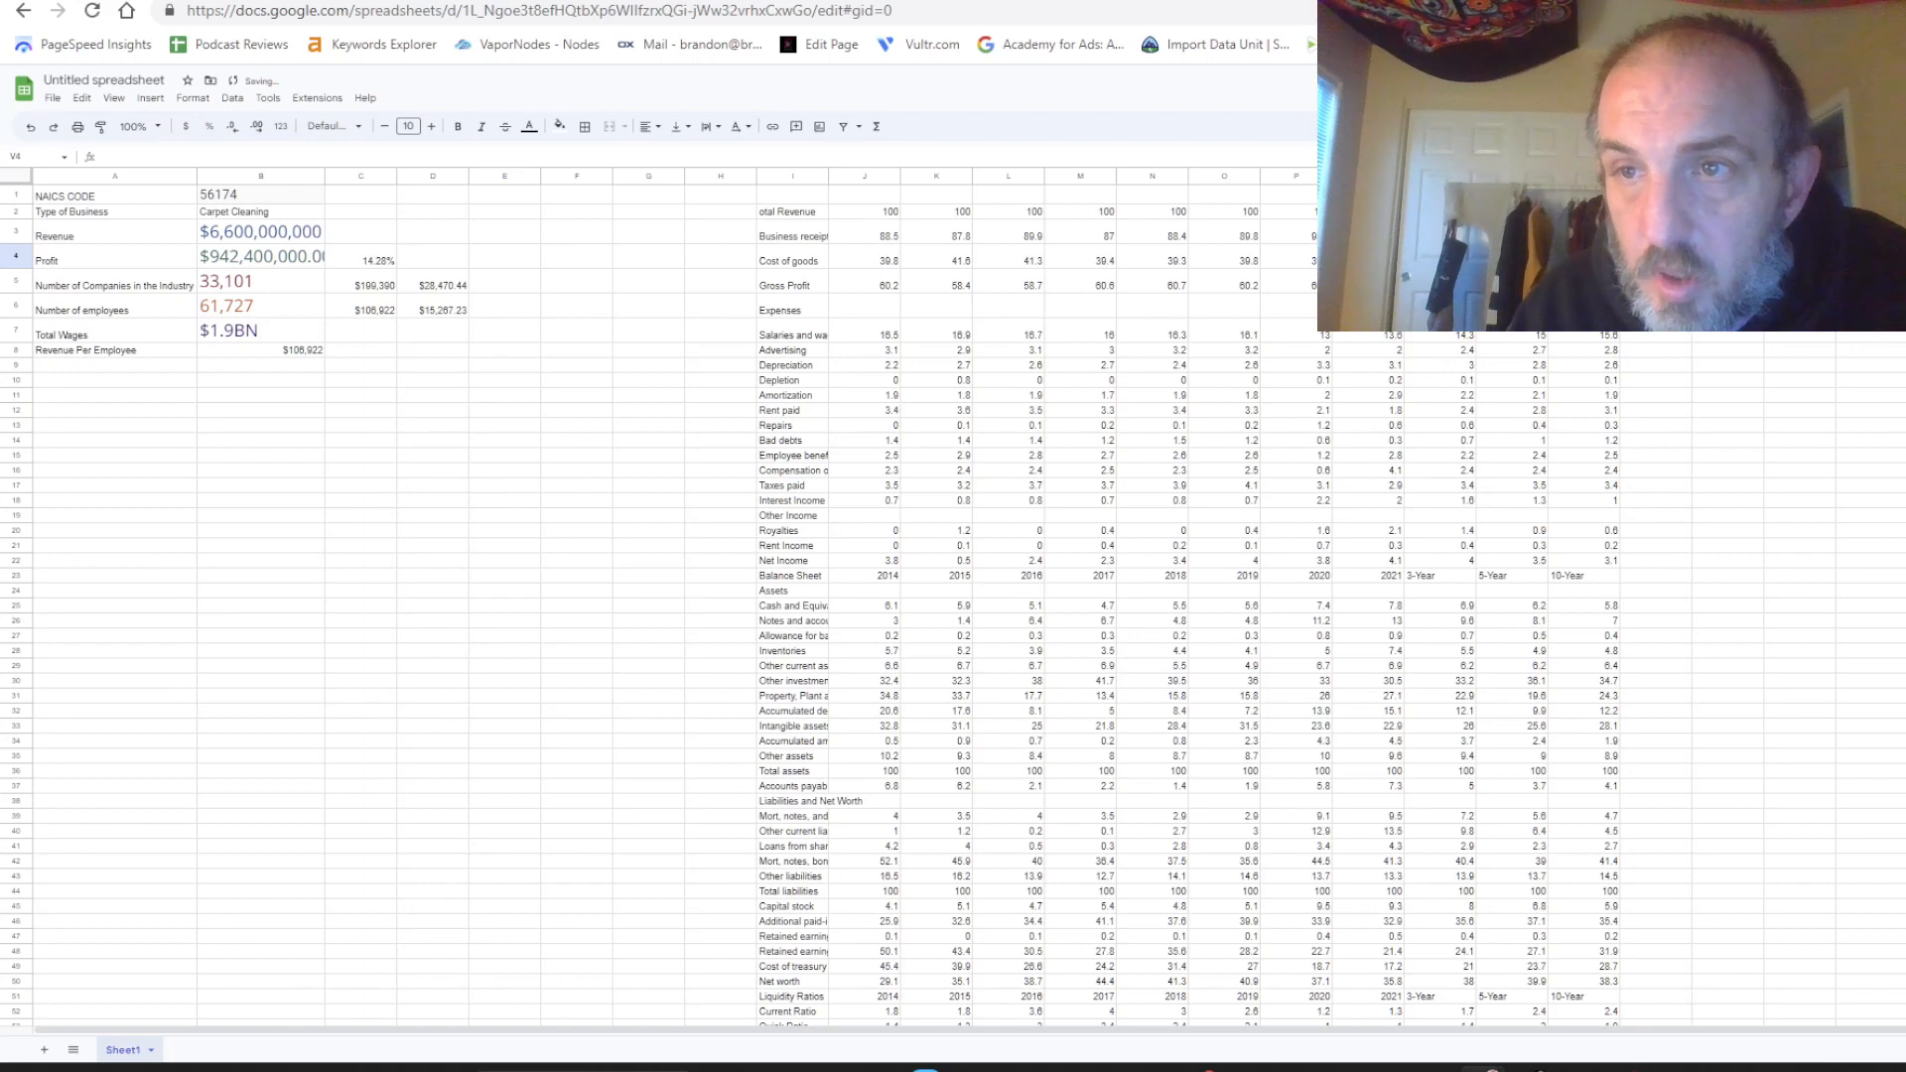
# Make the V2 reference in the V3 formula absolute so that it reads =$V$2*J3/100.
pyautogui.press('Up')
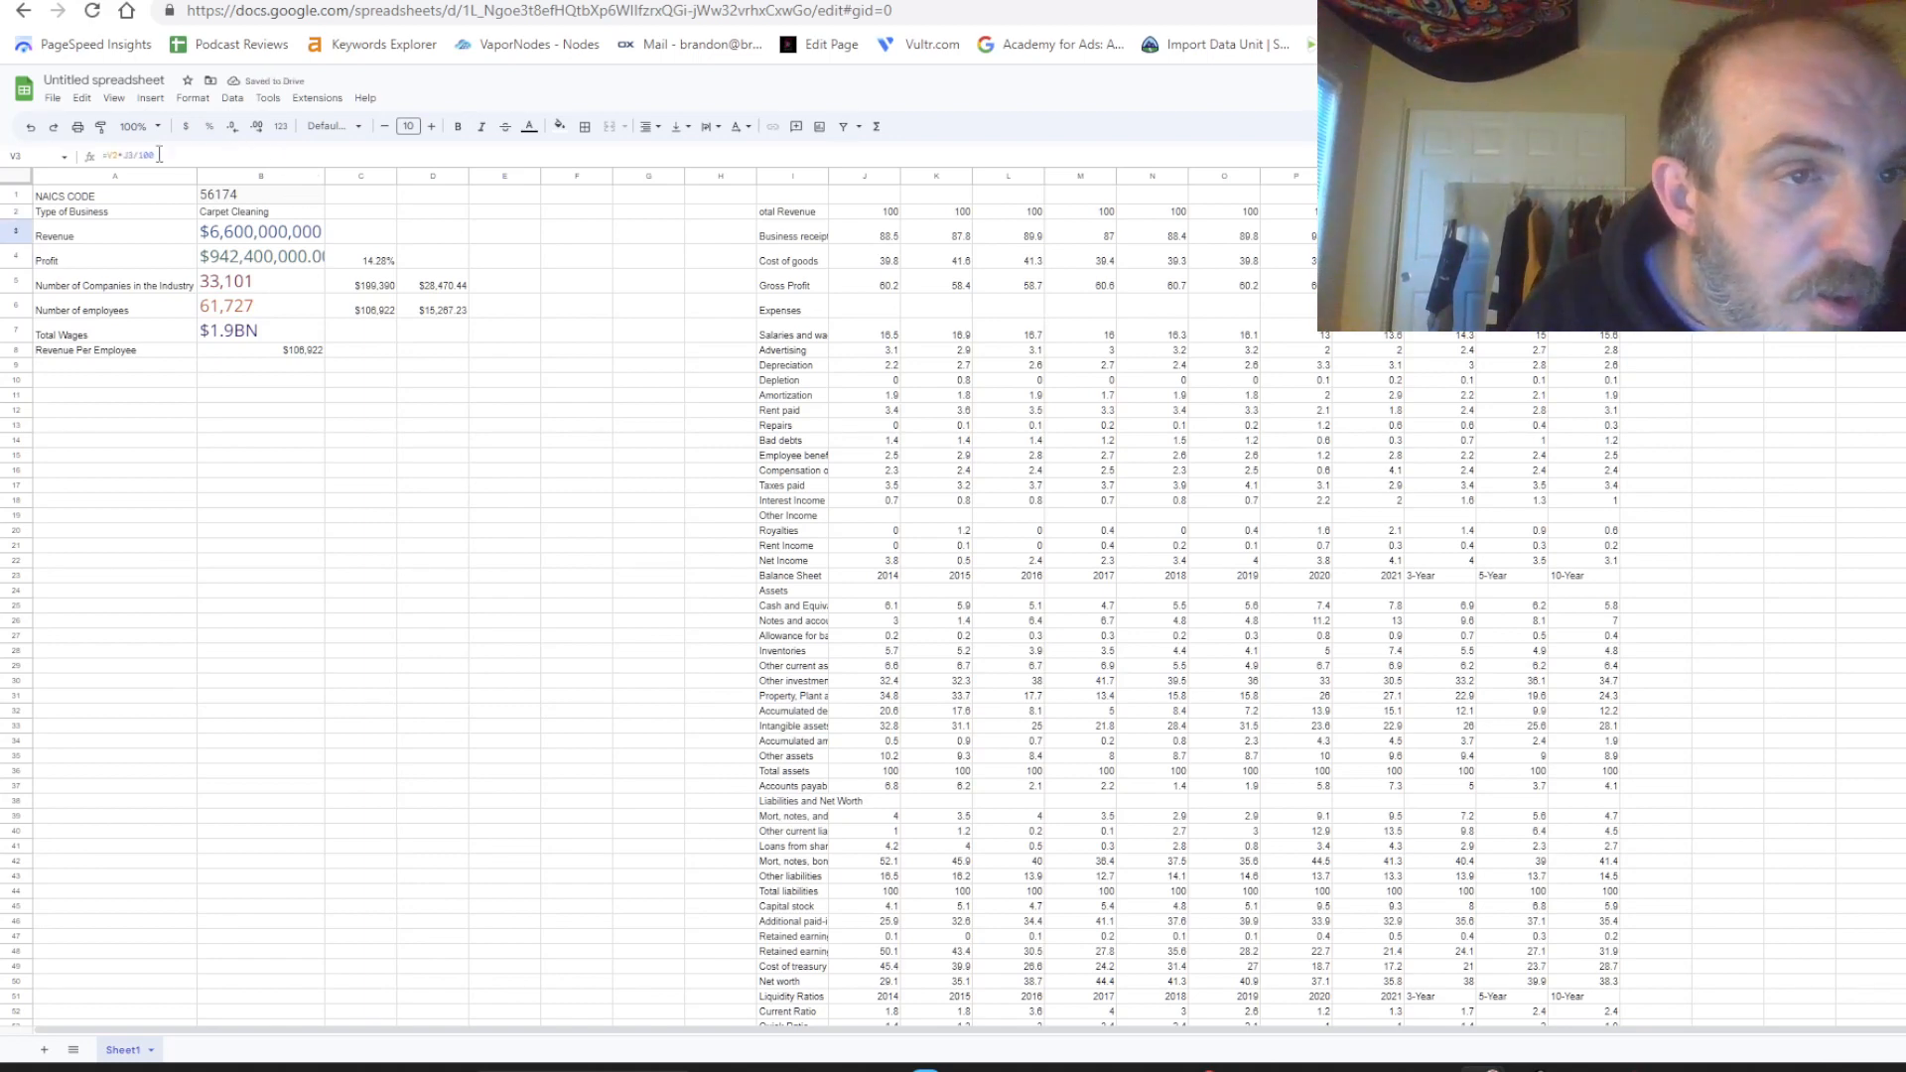
pyautogui.click(127, 156)
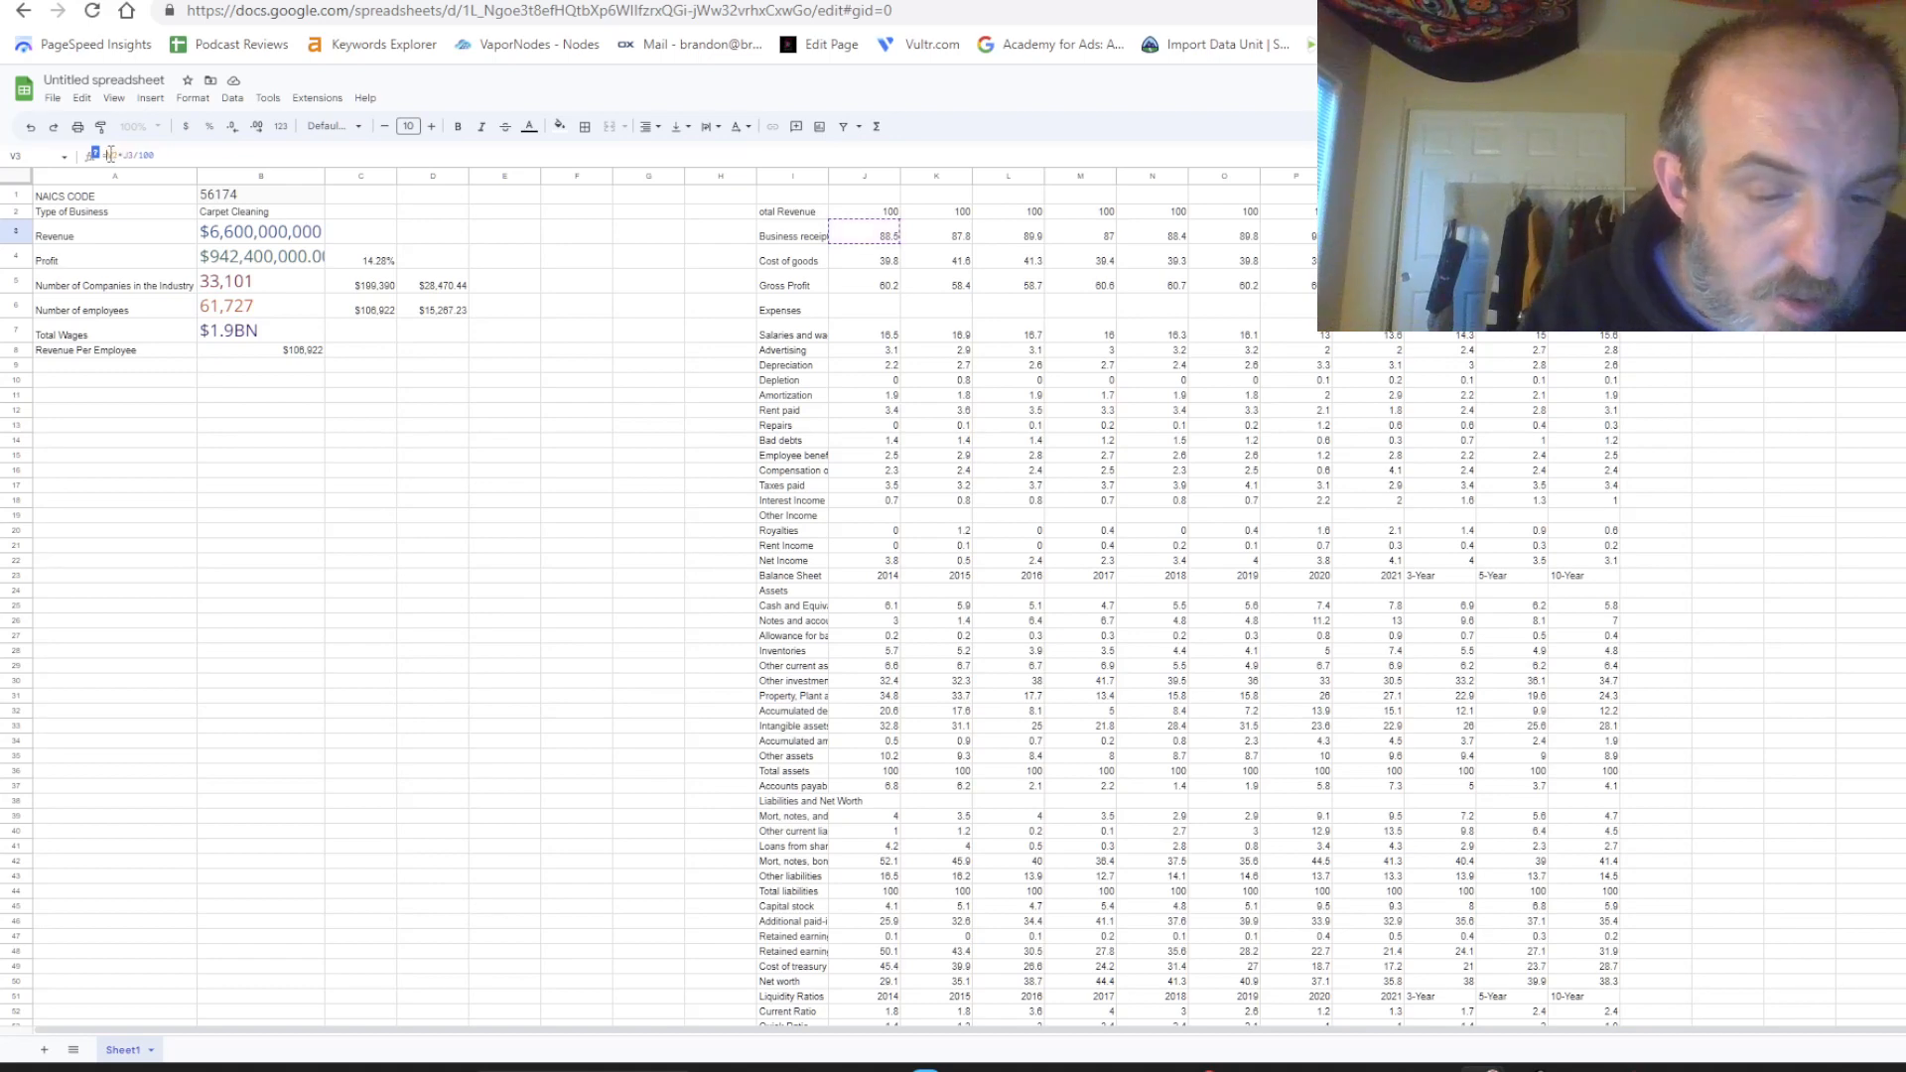
pyautogui.press('F4')
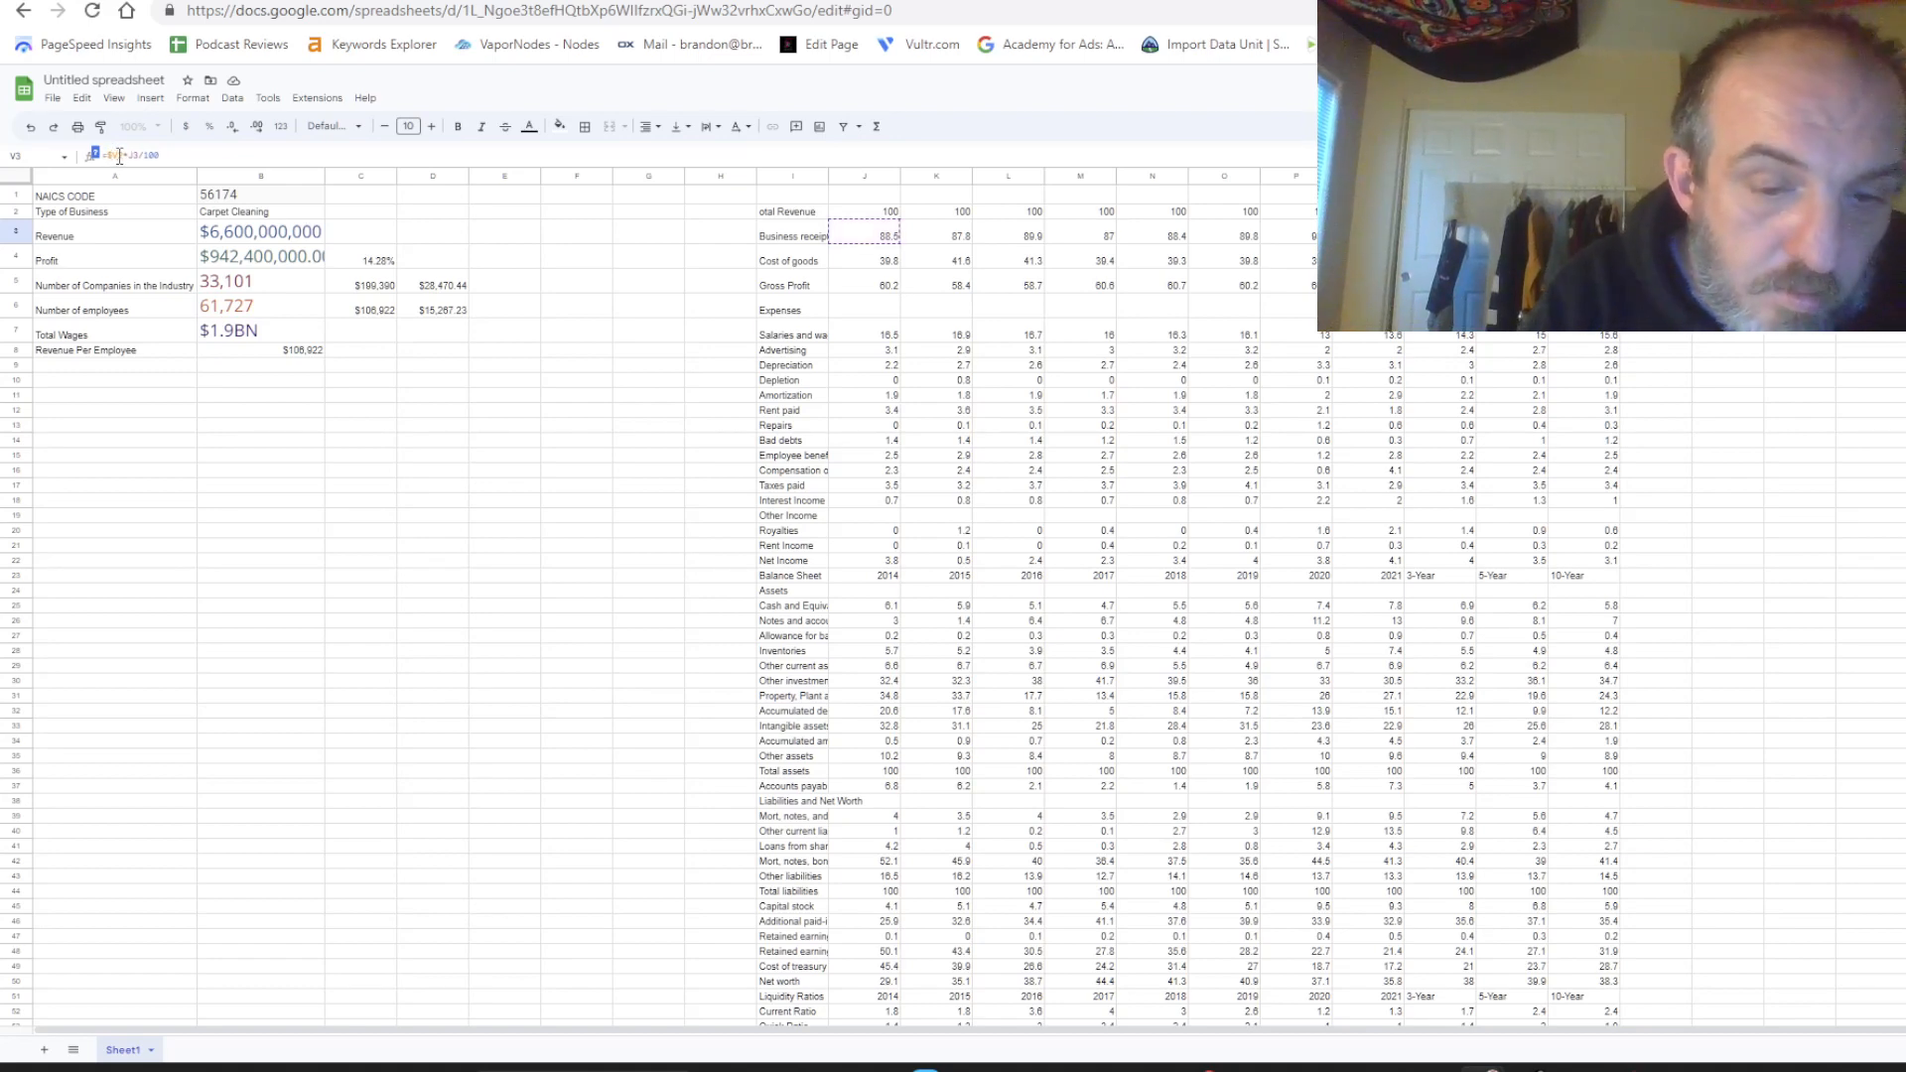
pyautogui.press('F4')
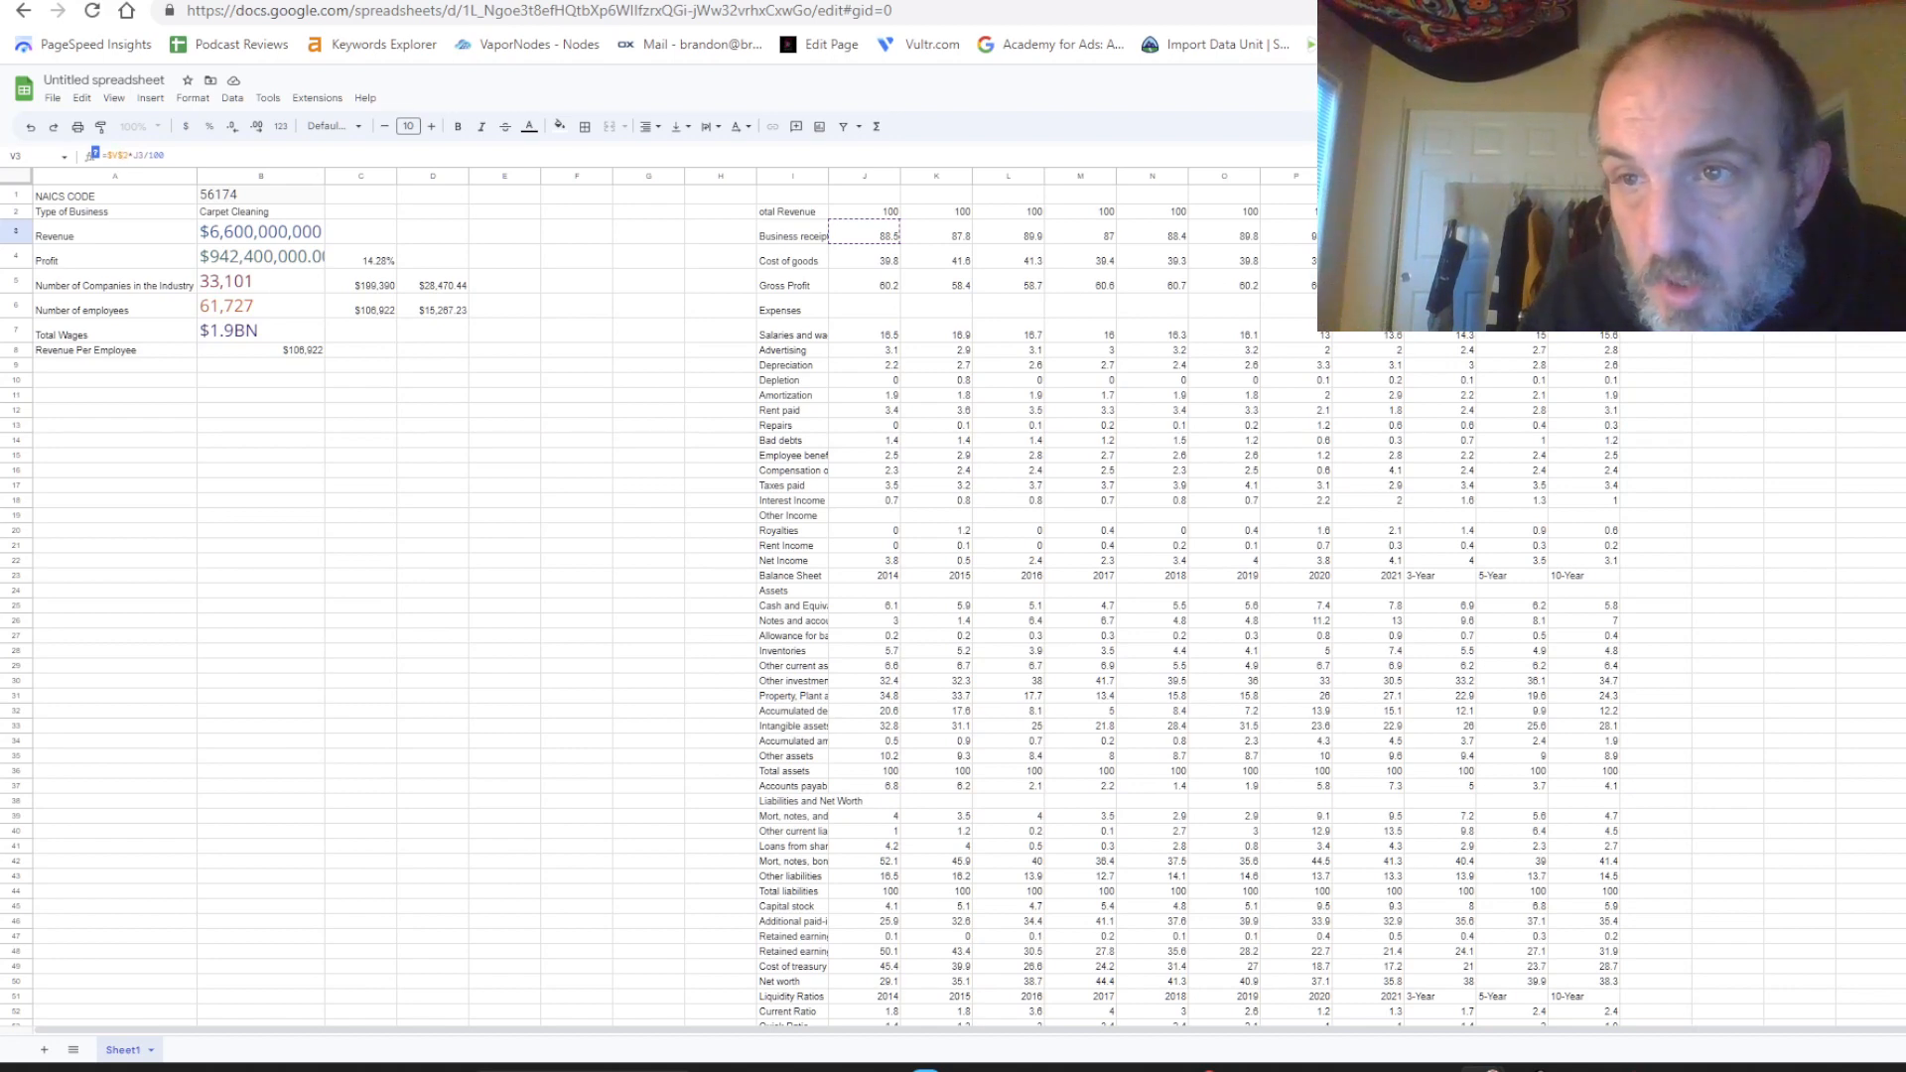
pyautogui.press('Return')
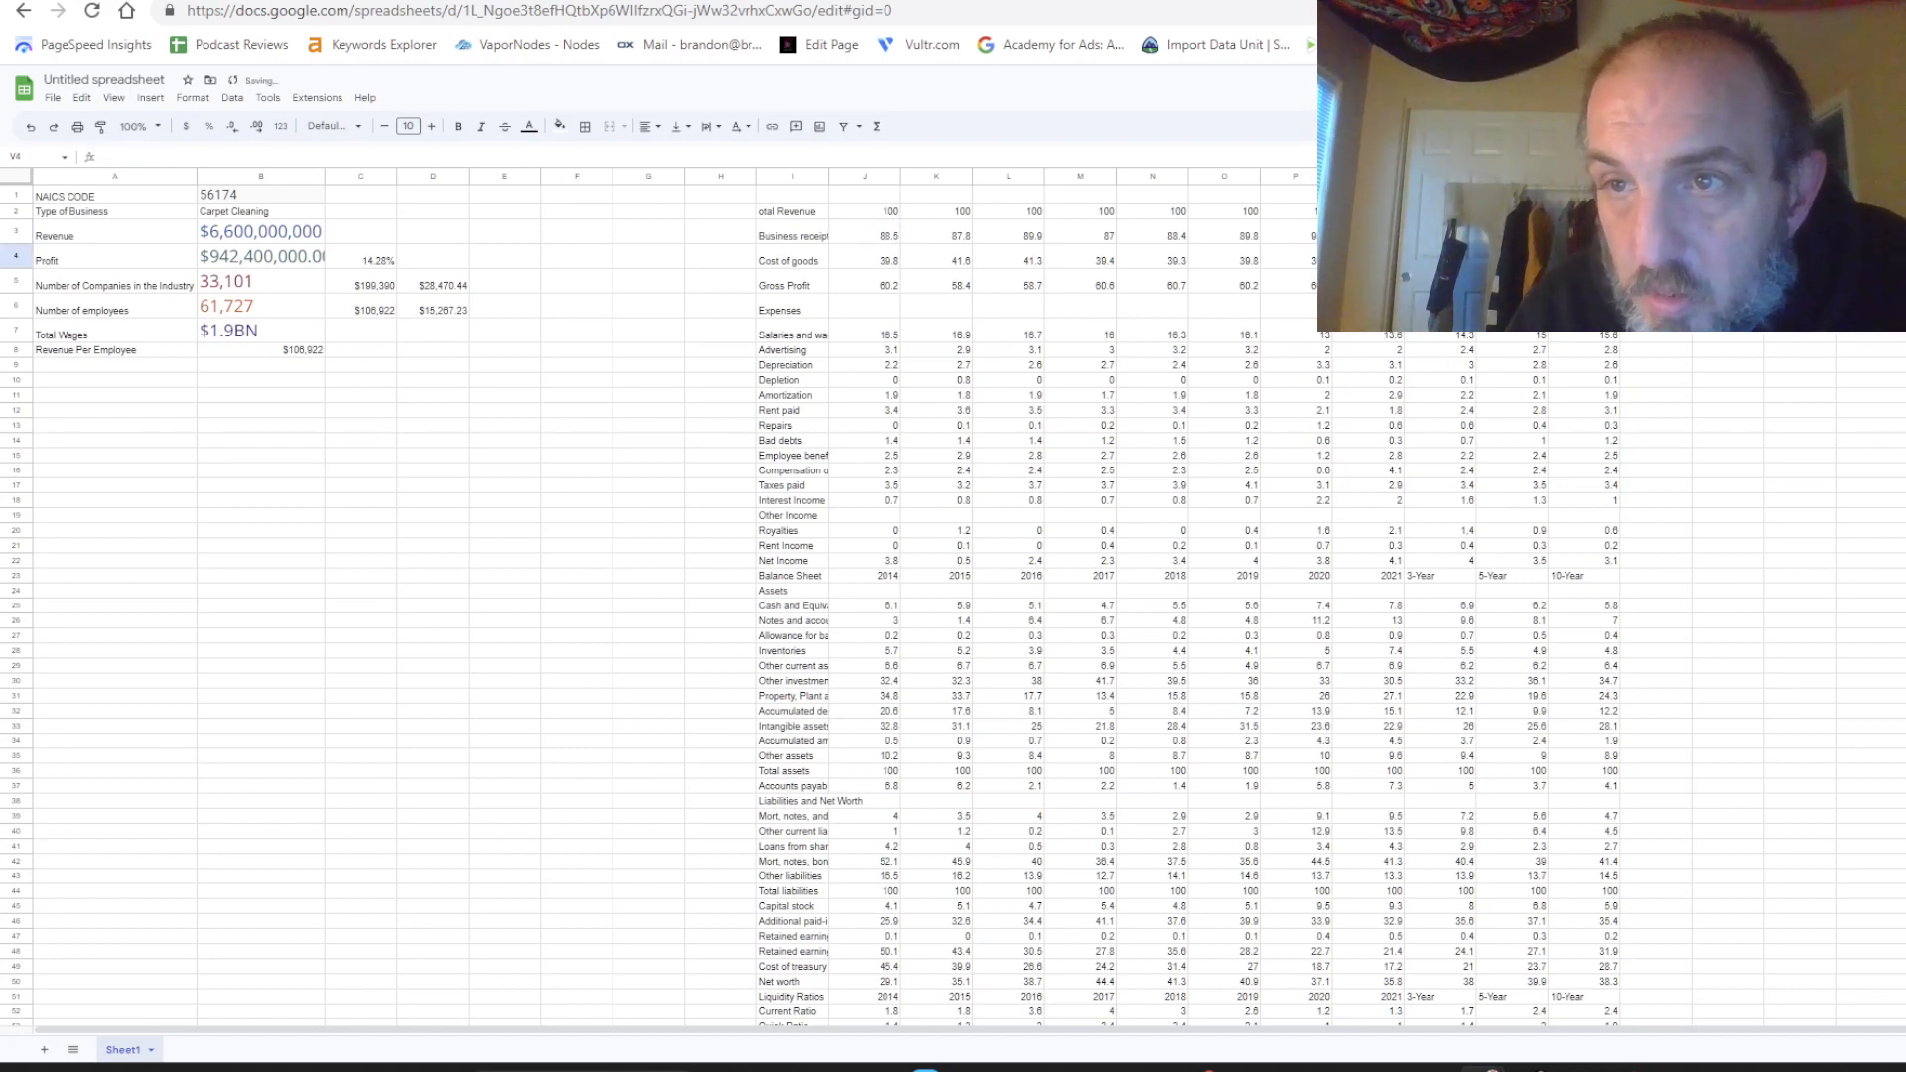
# Fill the V3 formula down column V to the Net Income row, row 22.
pyautogui.click(1729, 235)
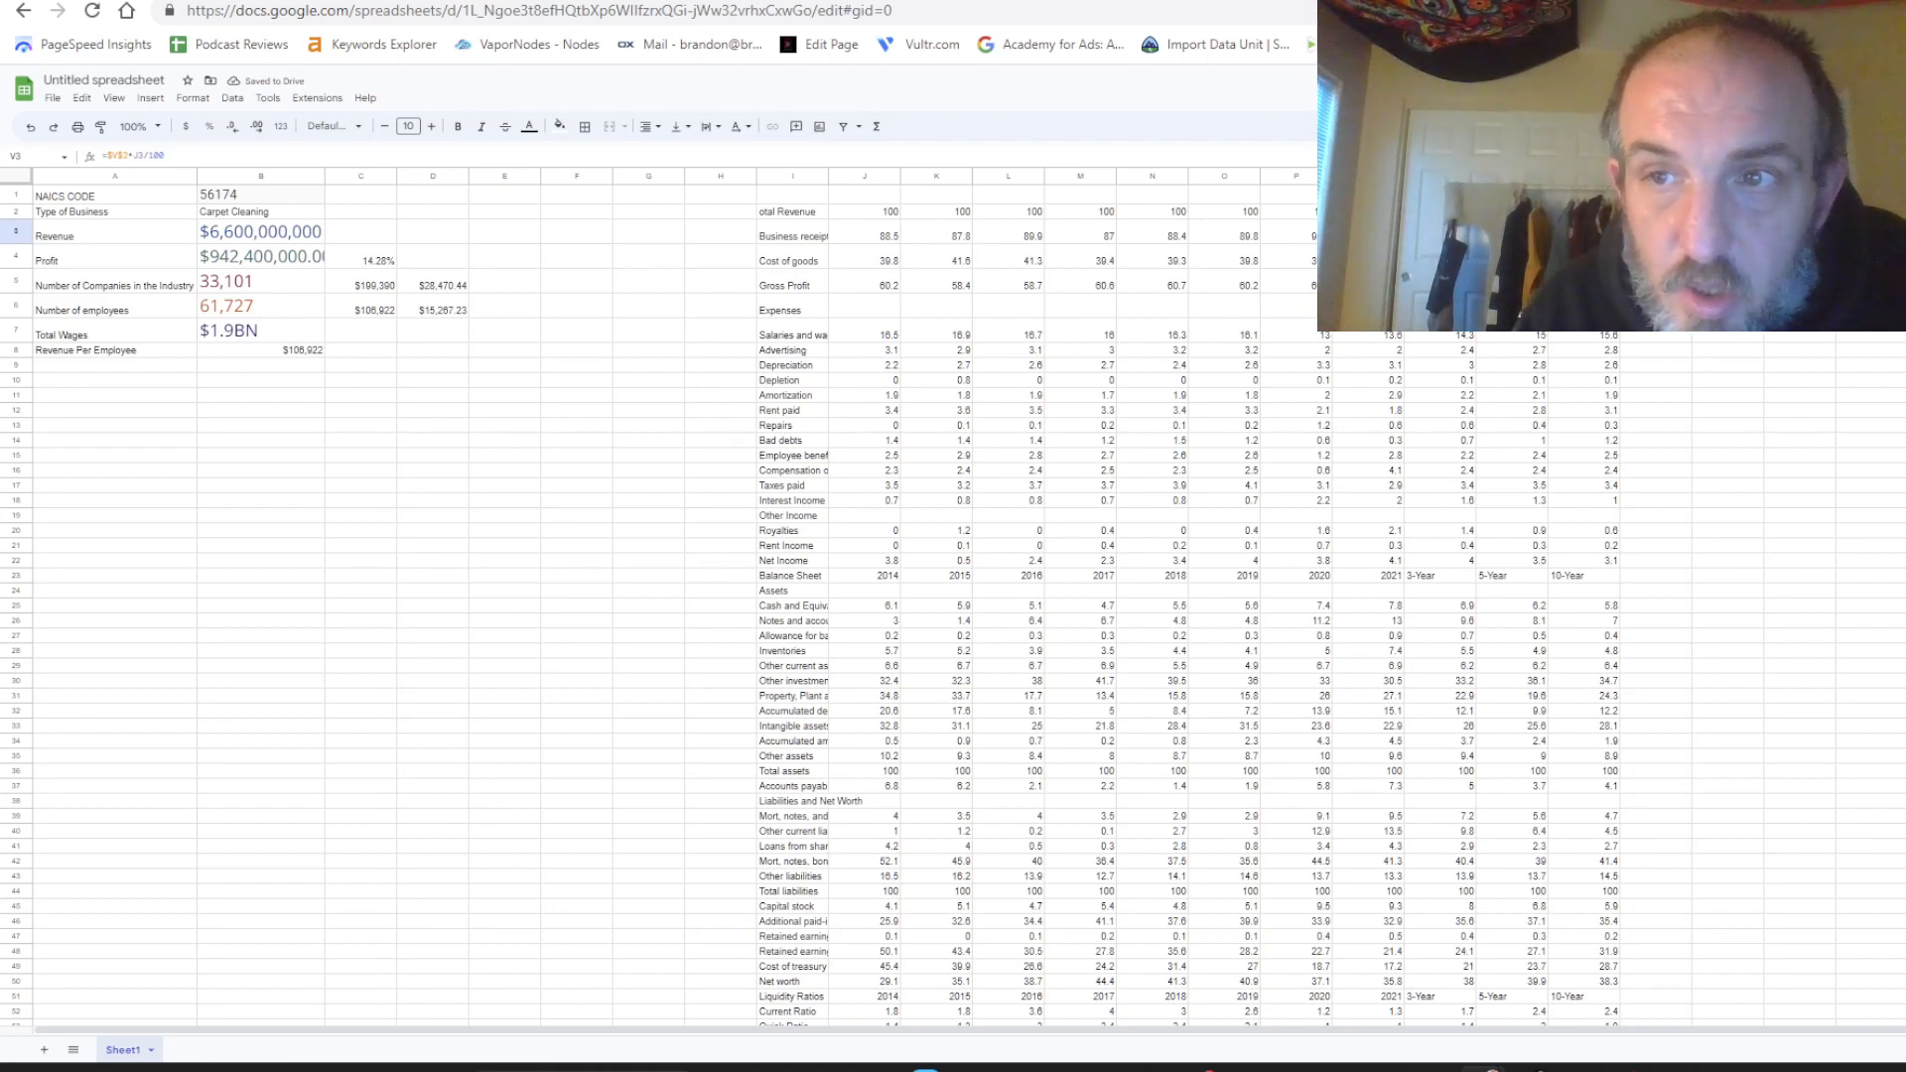
pyautogui.moveTo(1763, 245); pyautogui.dragTo(1751, 559)
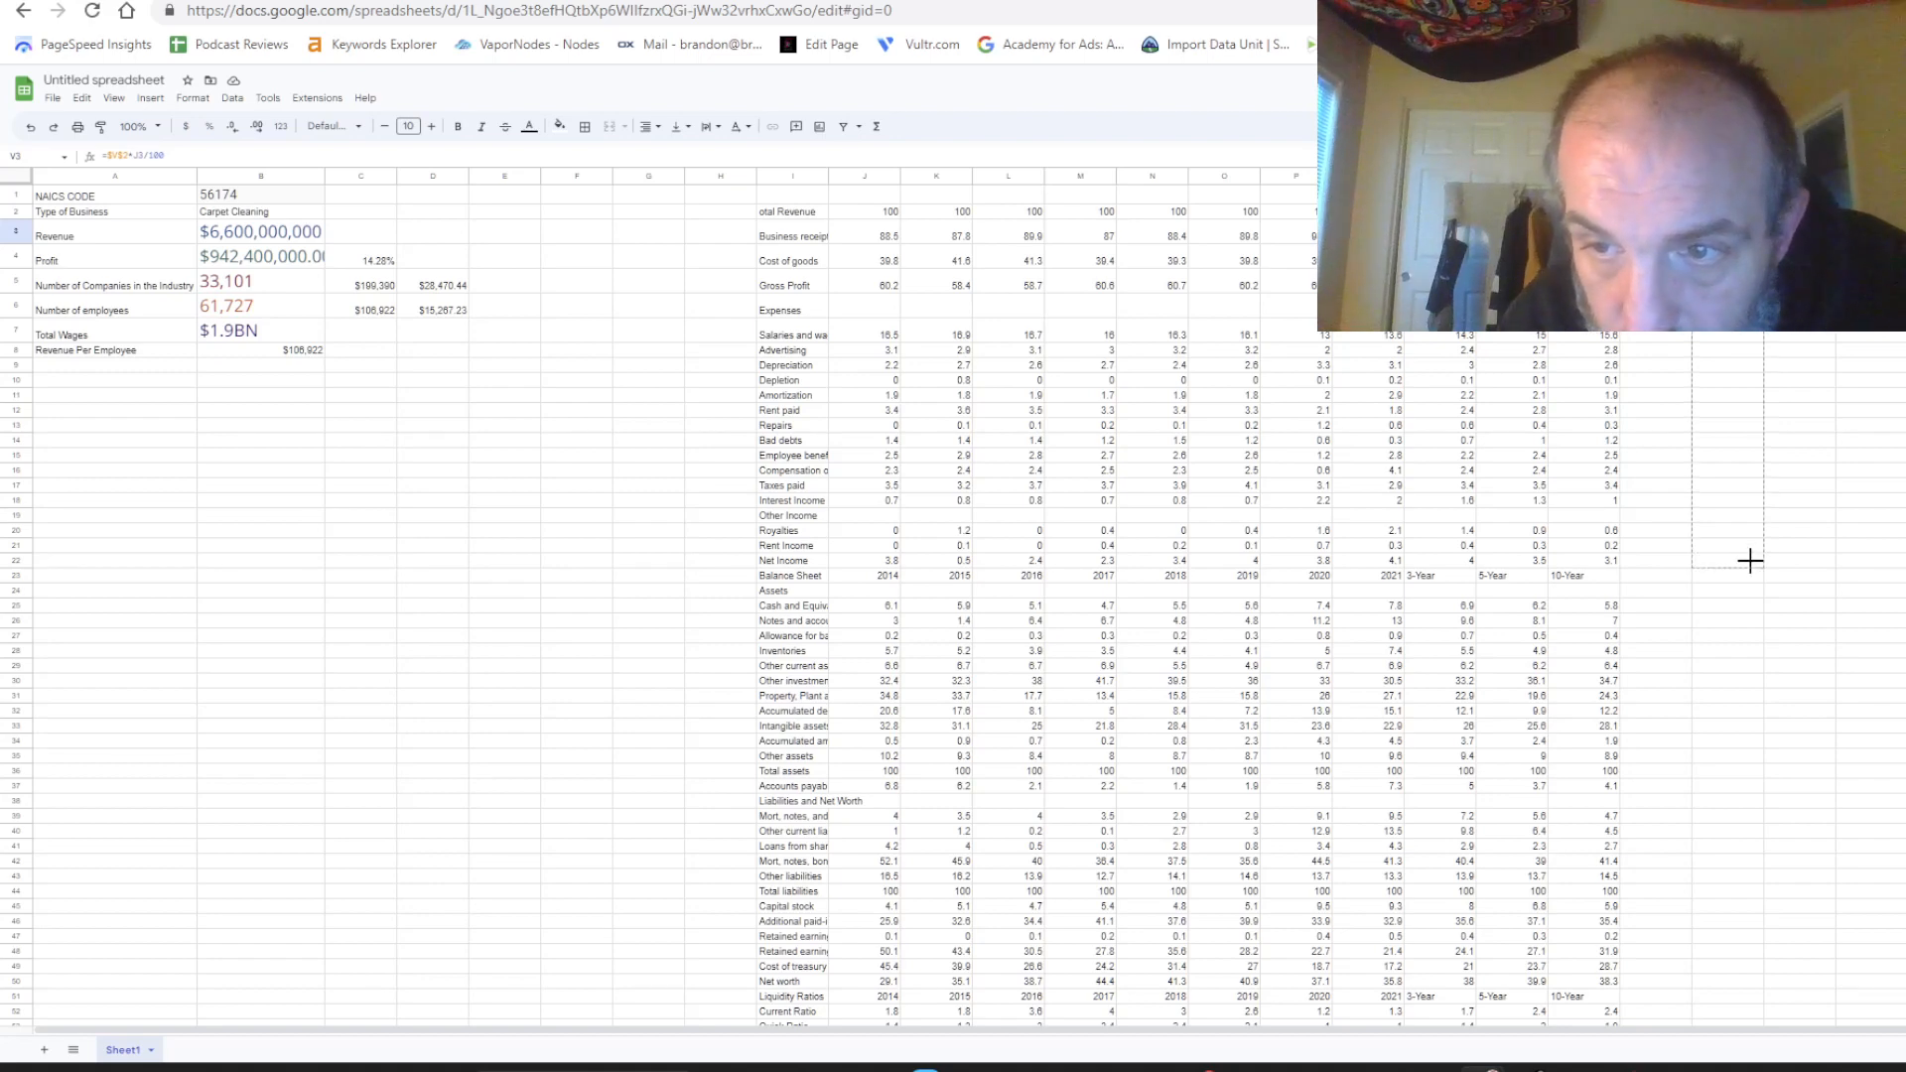
pyautogui.click(1829, 546)
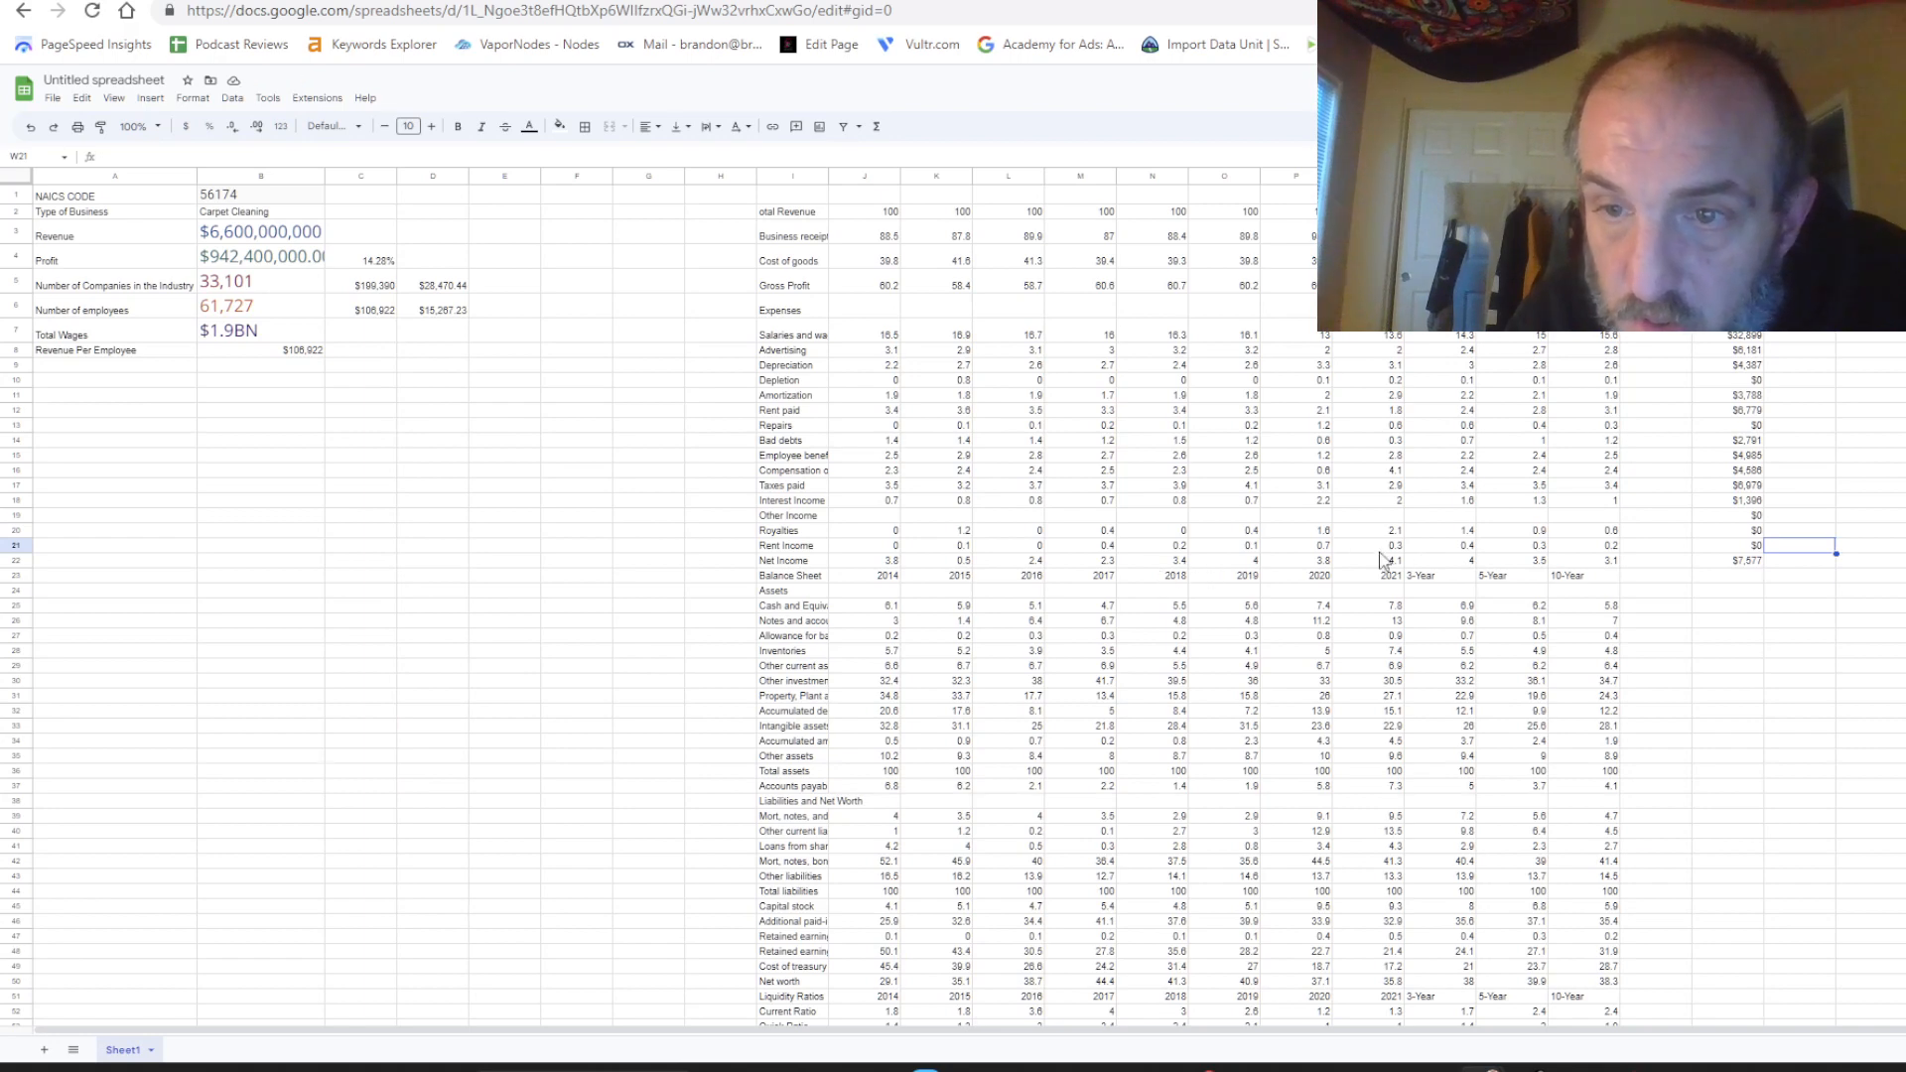
pyautogui.click(1751, 562)
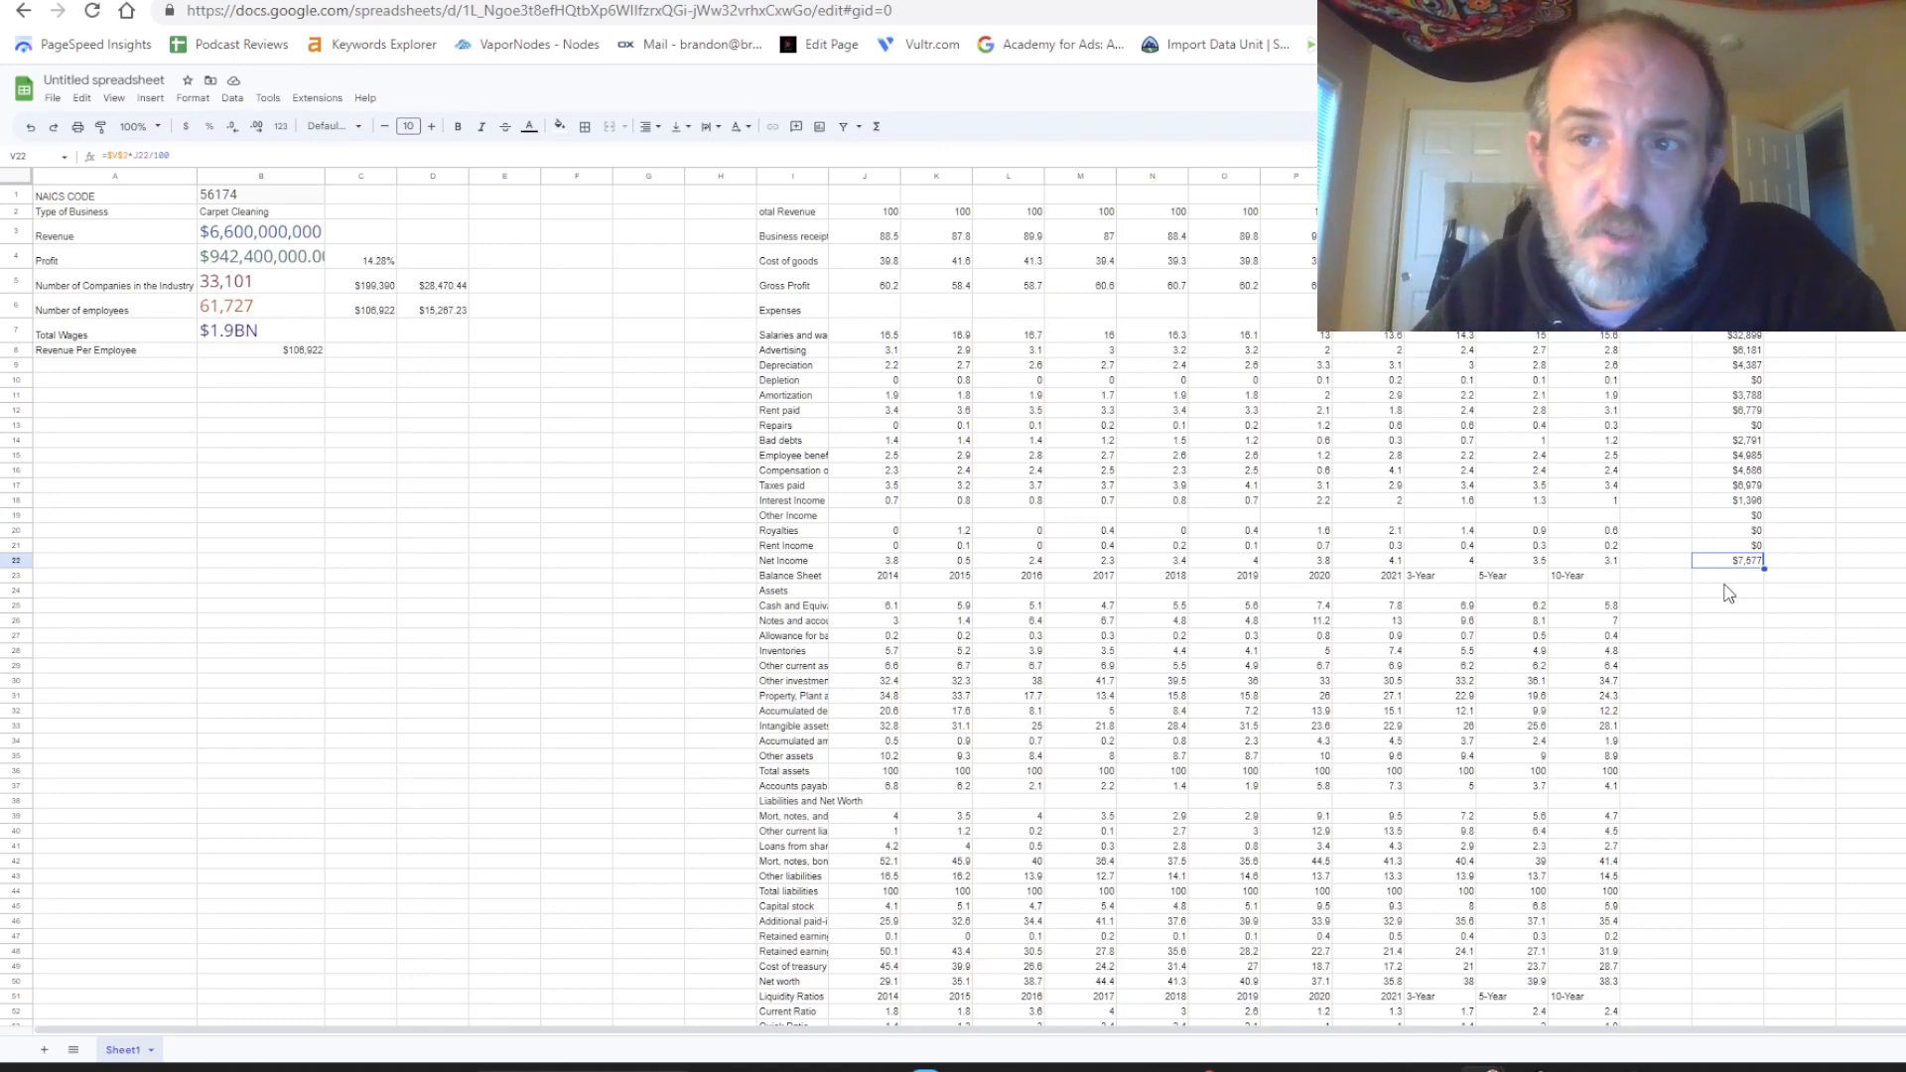
# Enter a heading in V1, then put =V2/12 in W2 and accept the suggested fill of column W down to row 22.
pyautogui.click(1727, 194)
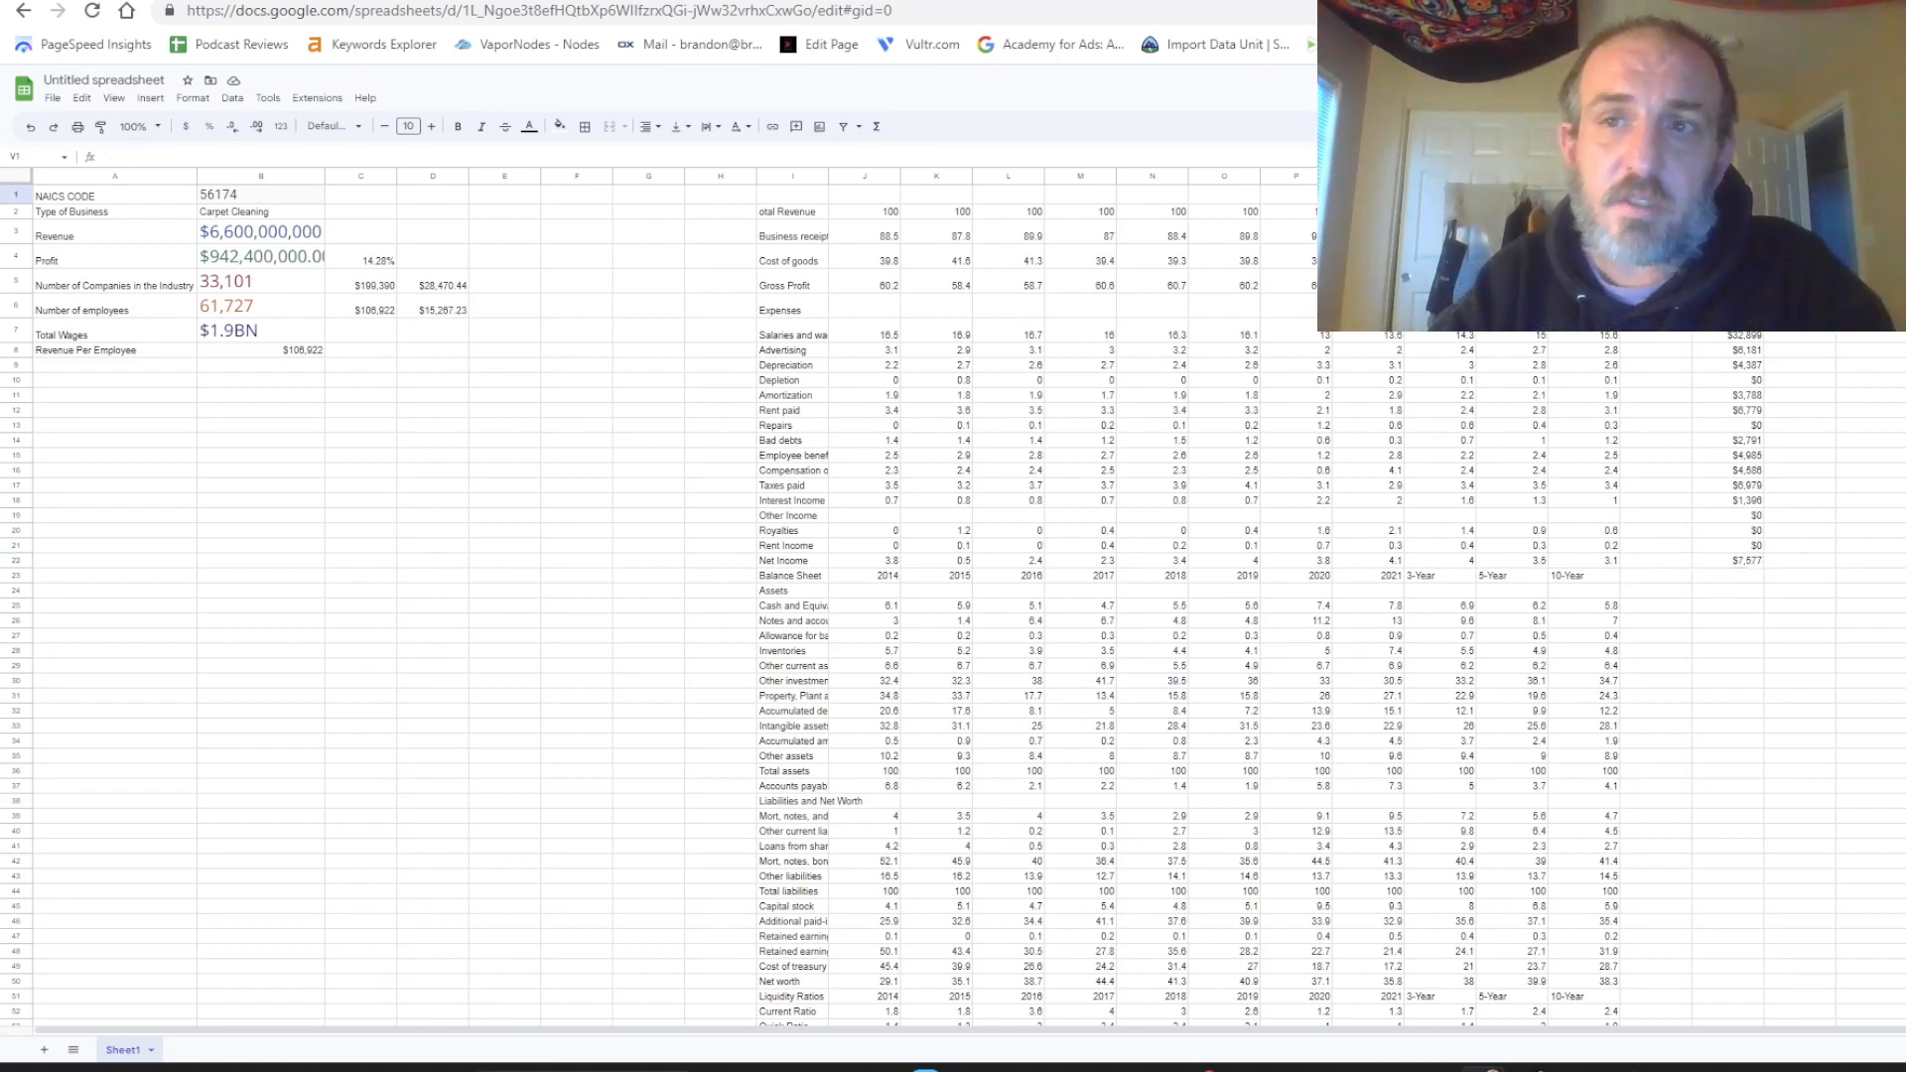
pyautogui.write('A')
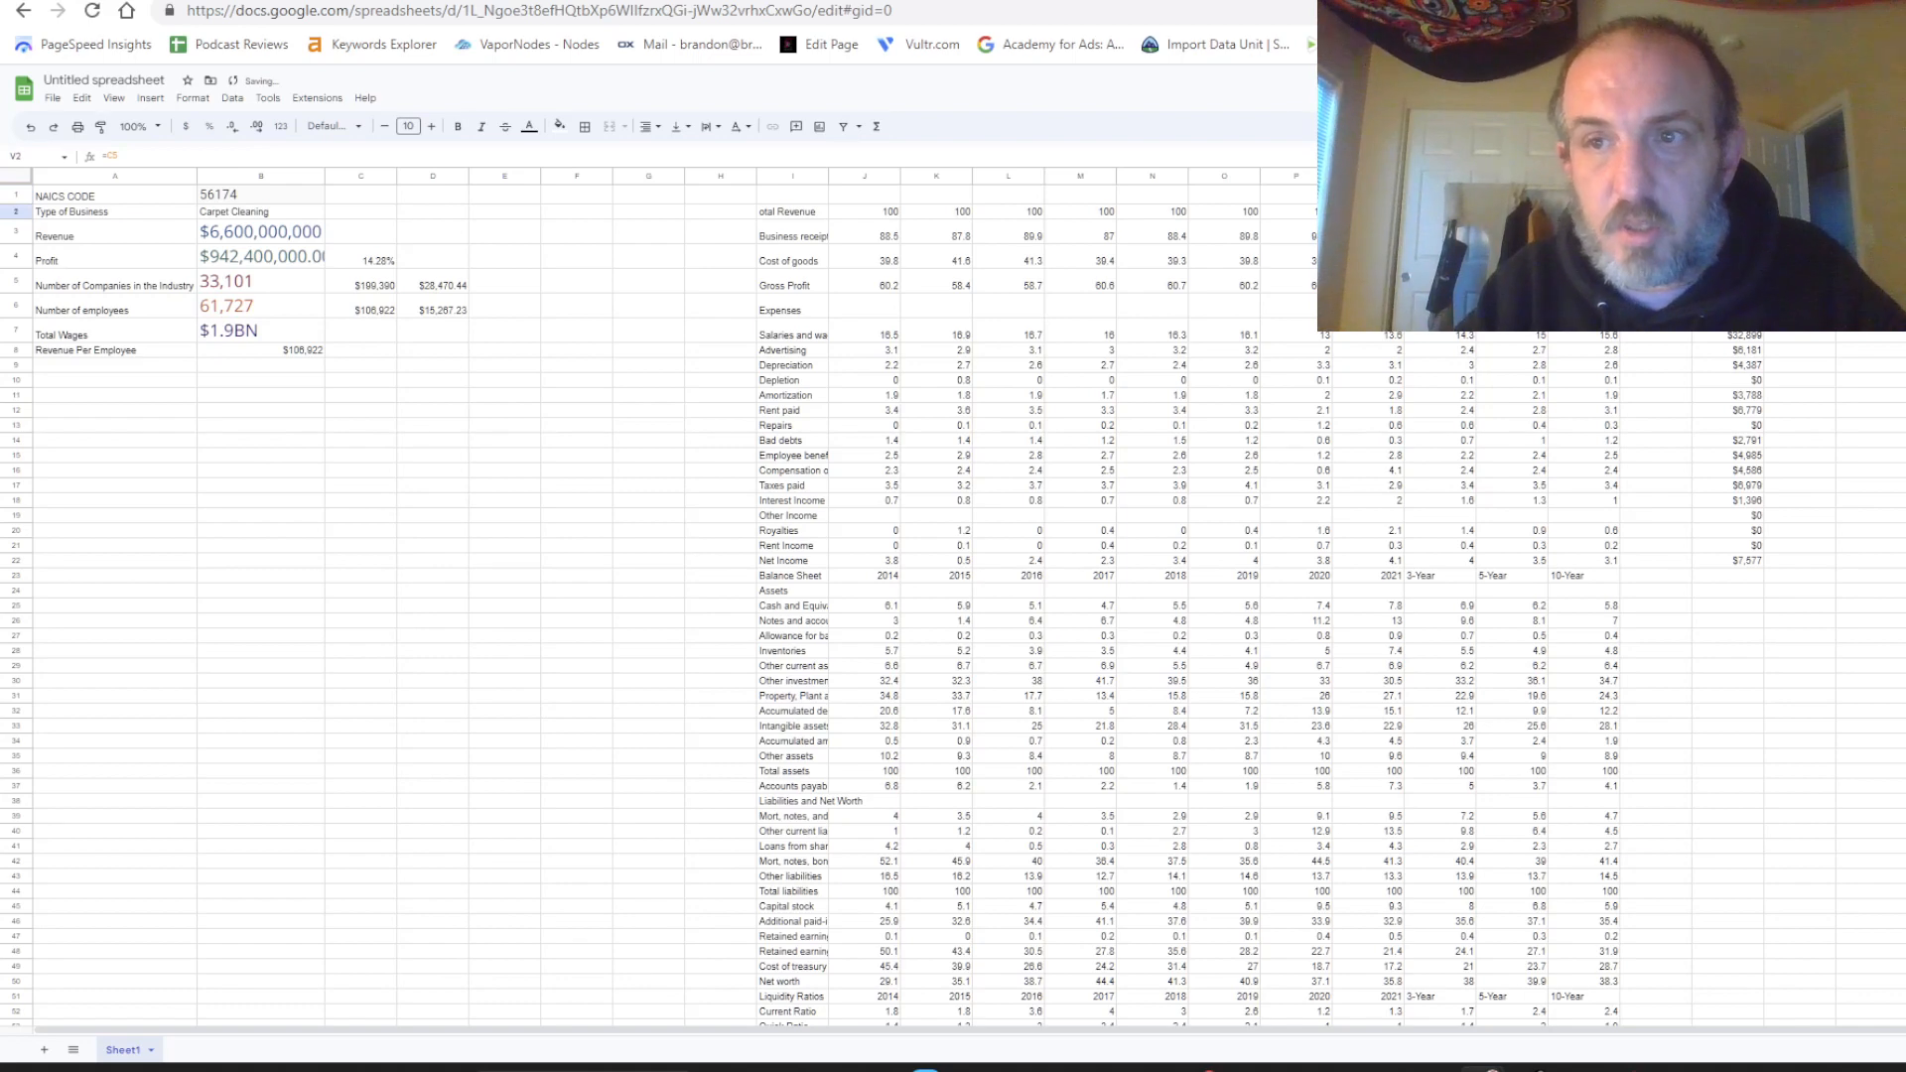
pyautogui.press('Right')
pyautogui.write('=')
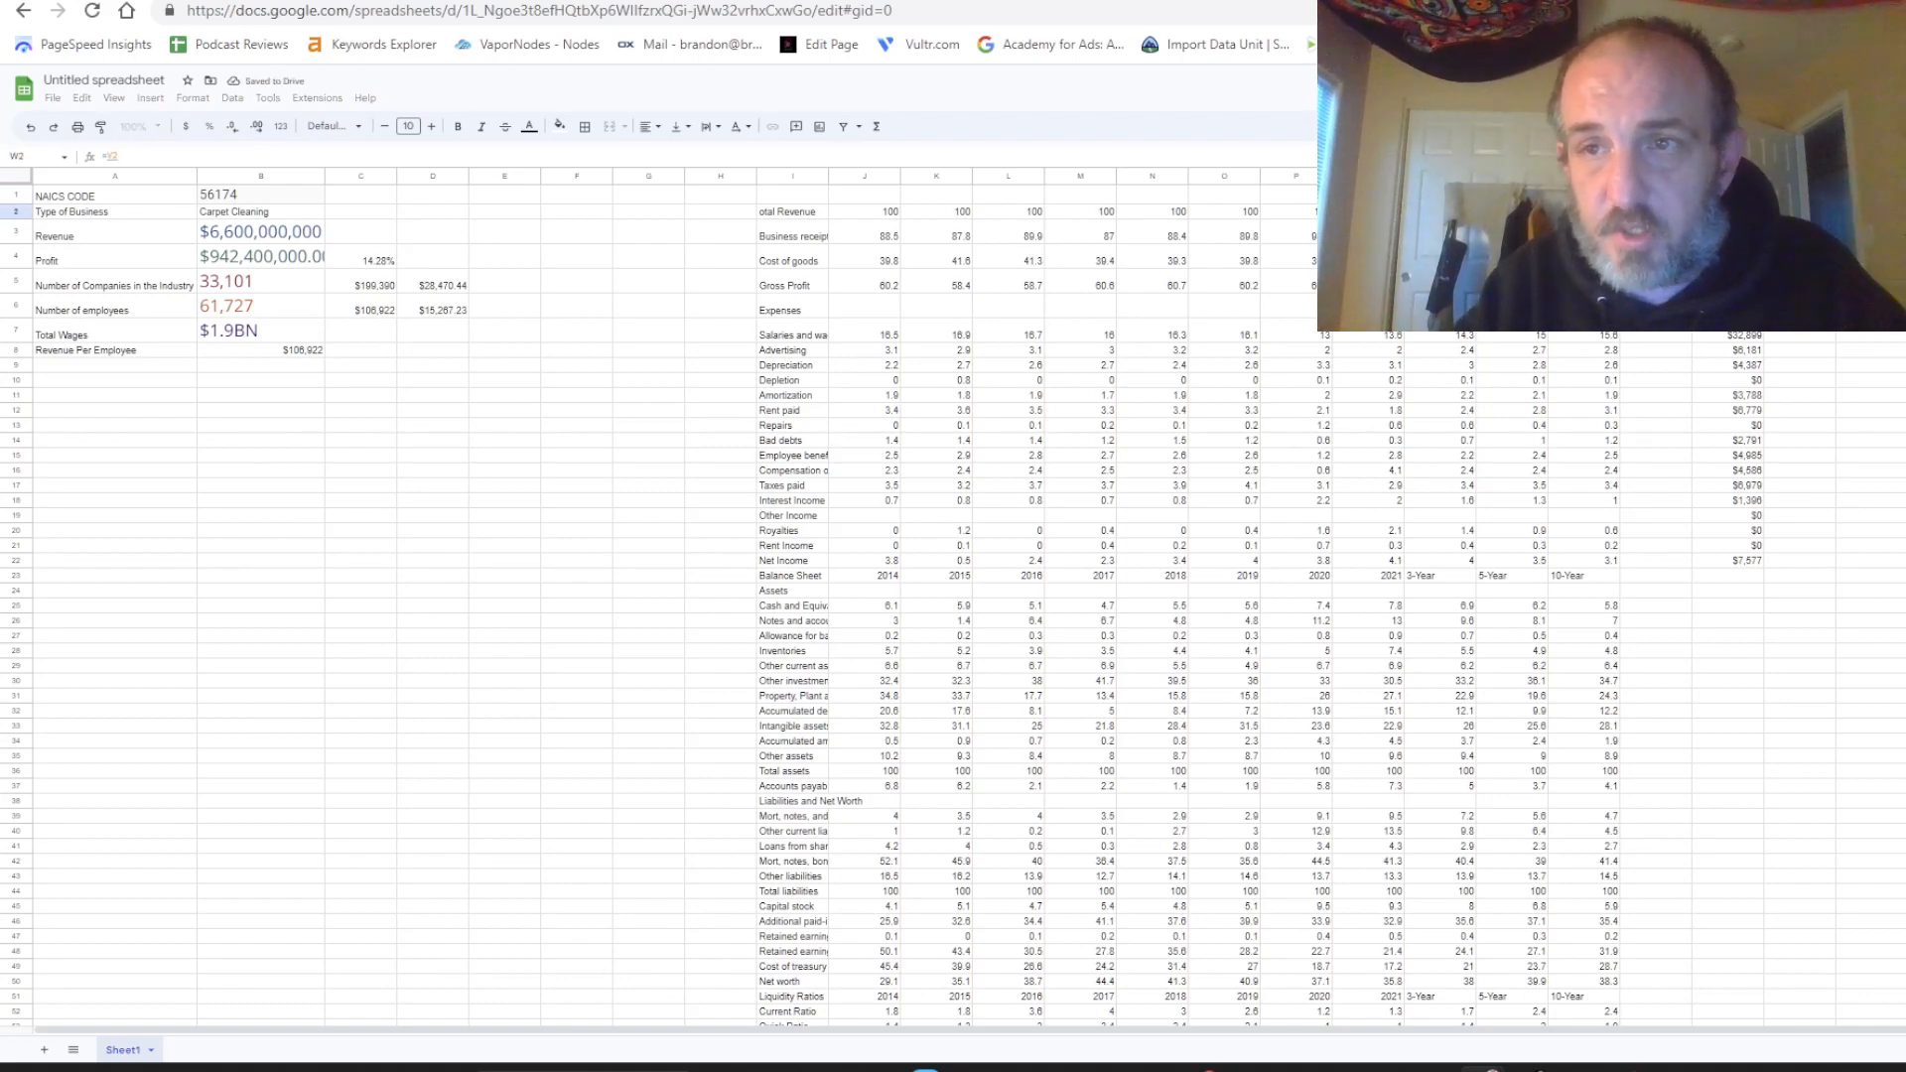
pyautogui.write('V2/12')
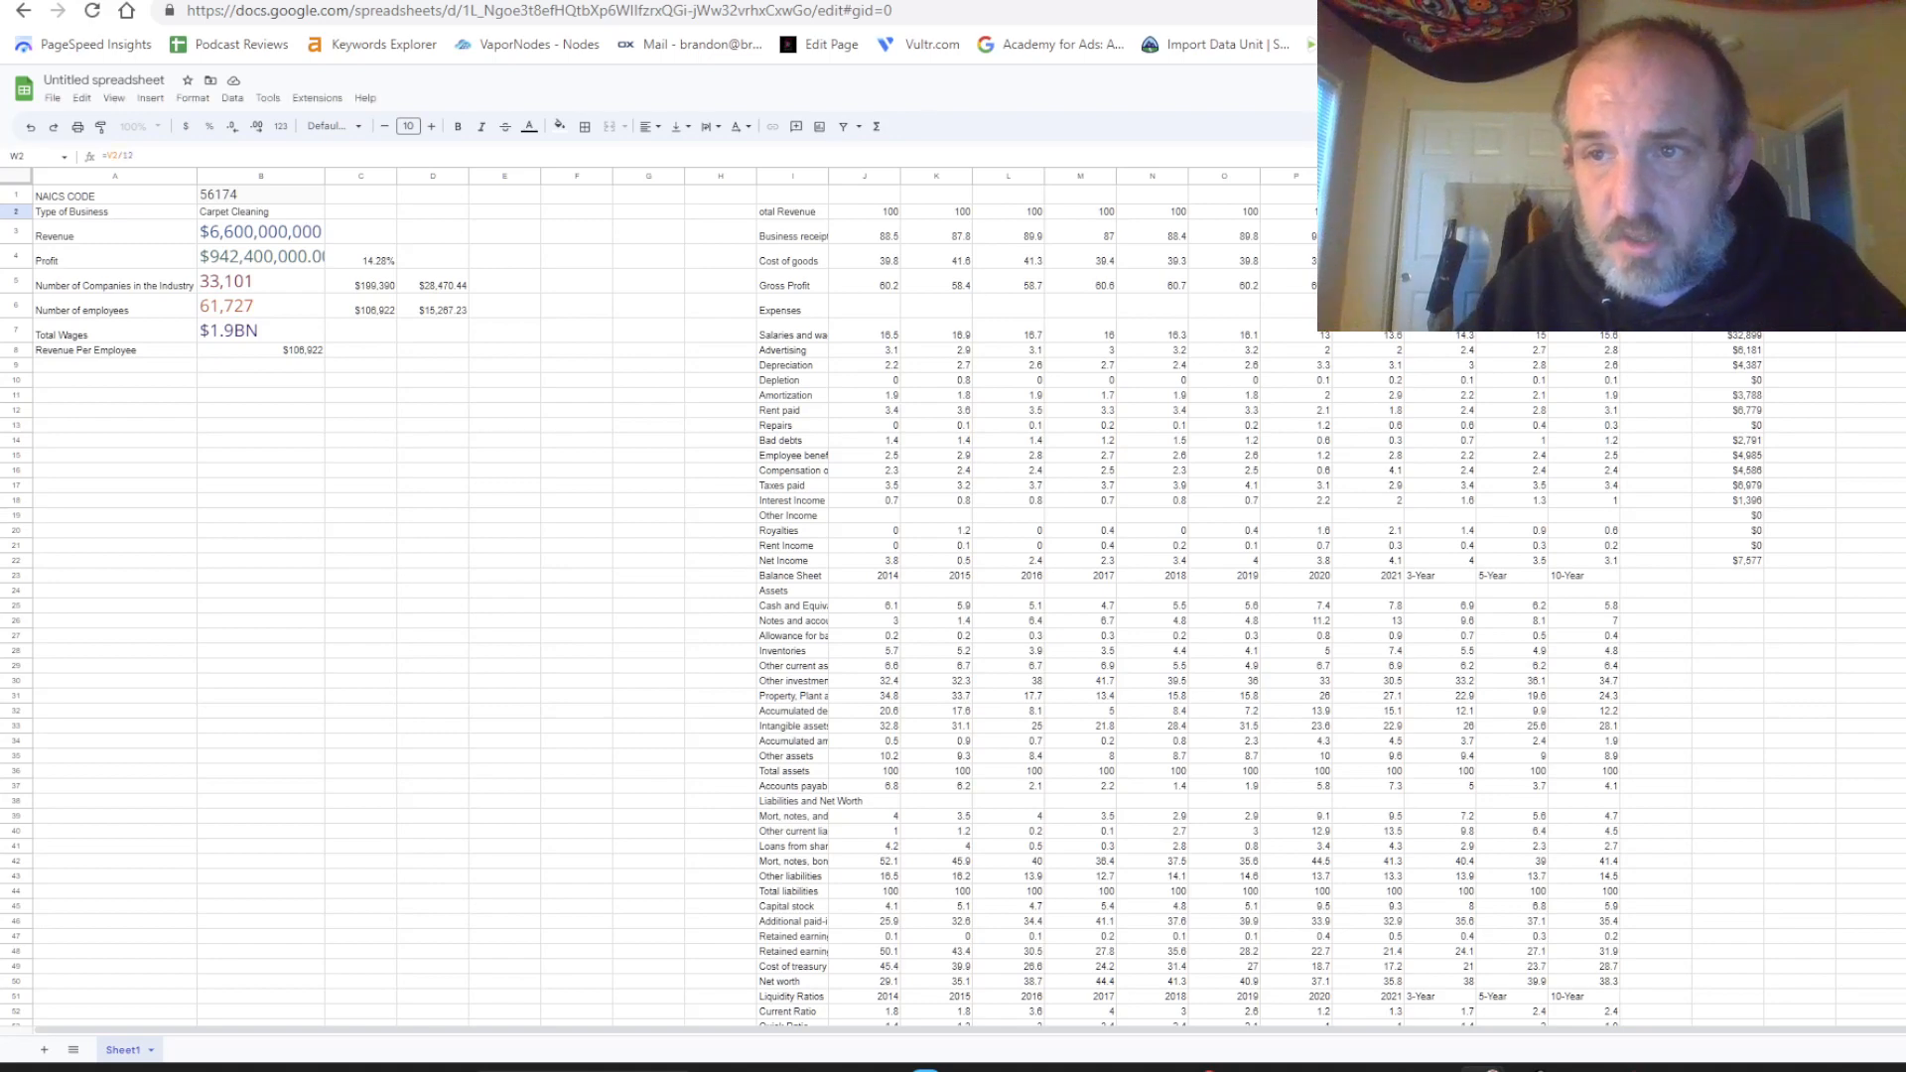
pyautogui.press('Return')
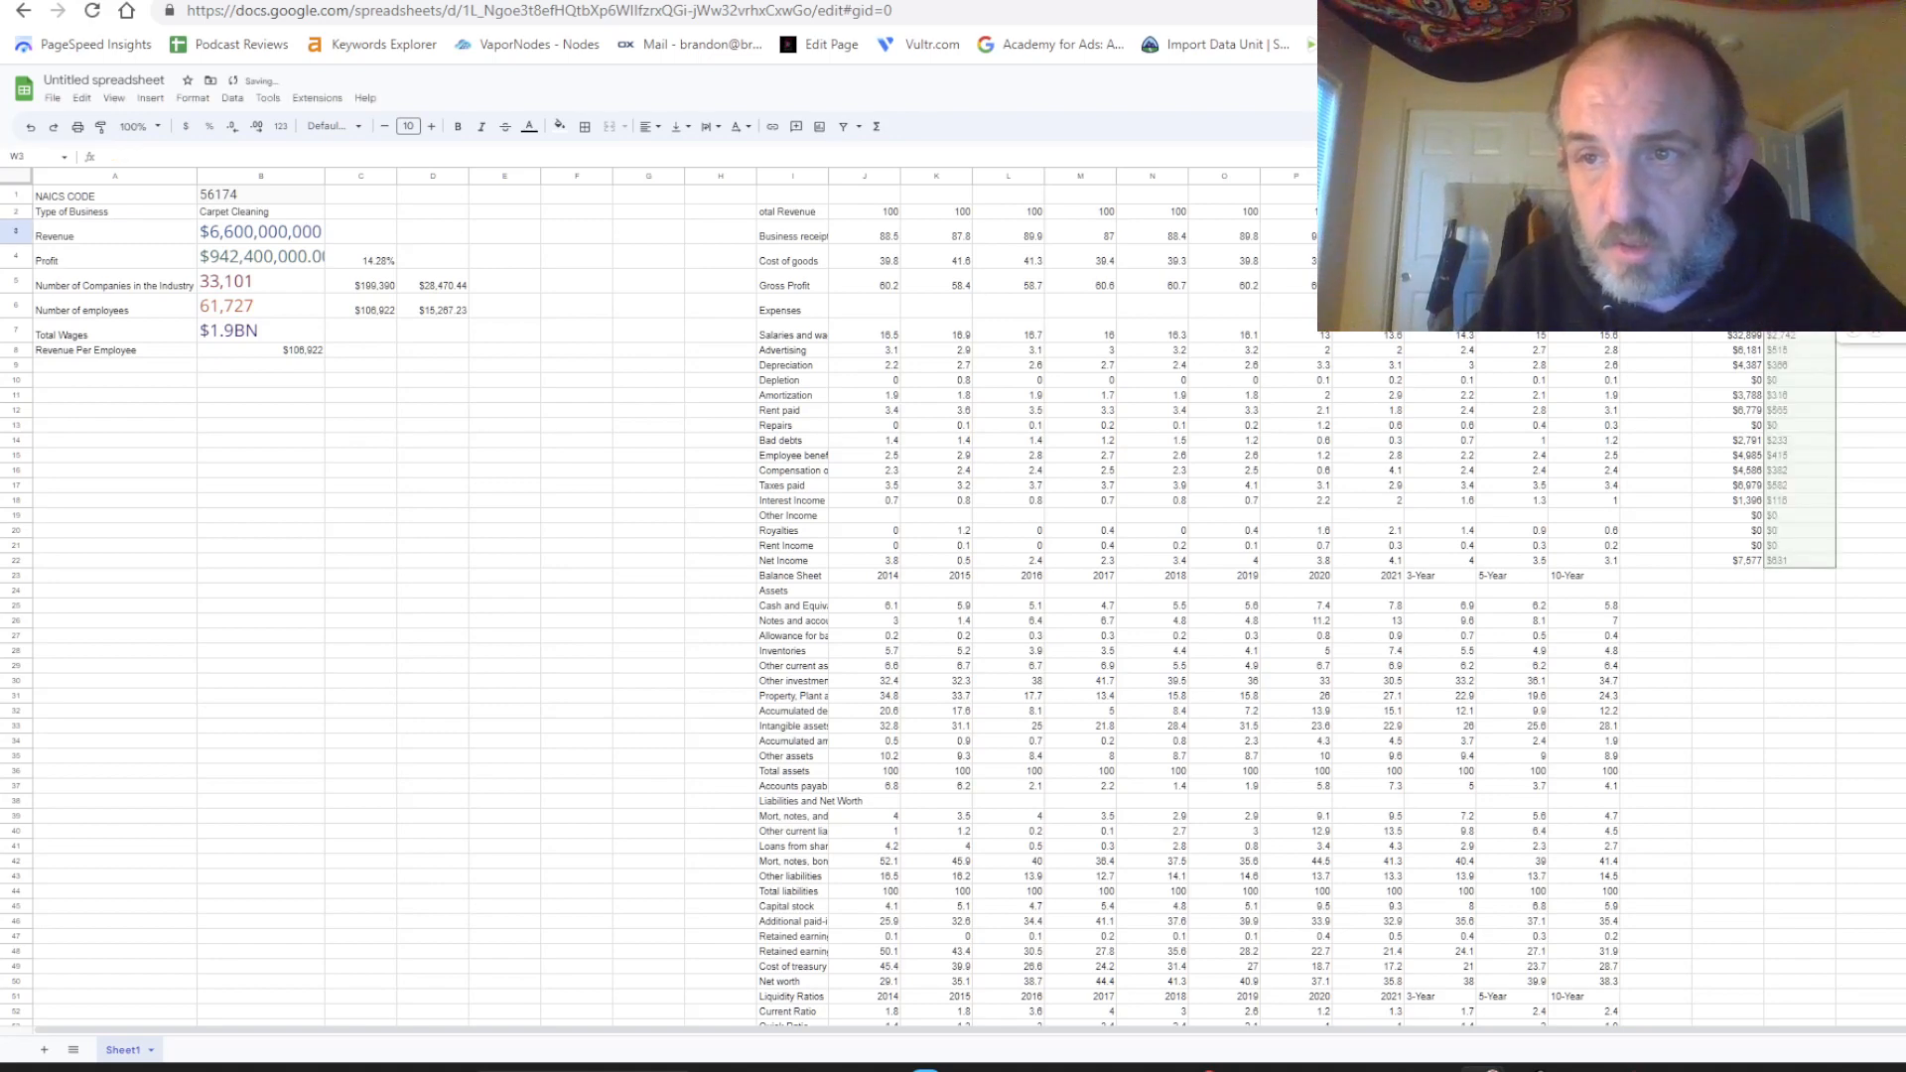
pyautogui.click(1852, 337)
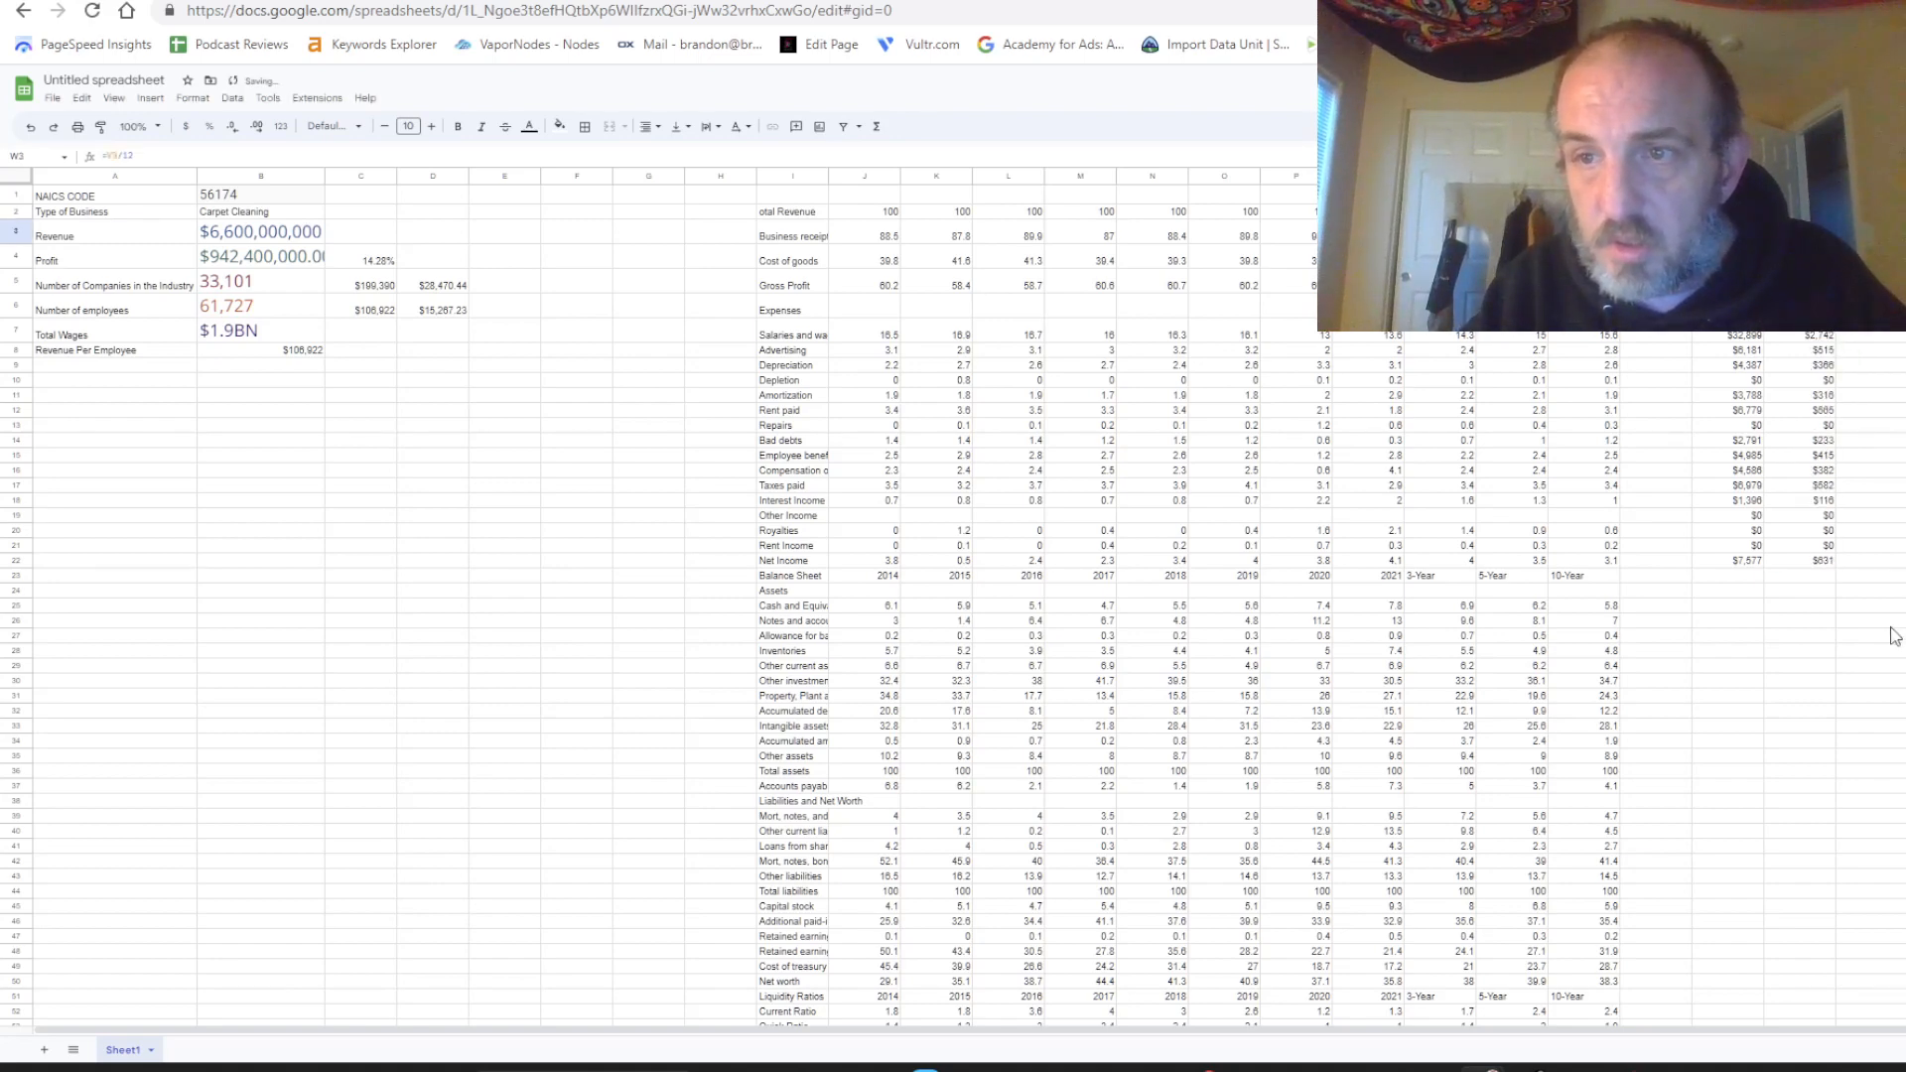
# Enter the heading "Monthly Budget" in W1 and complete its misspelled ending.
pyautogui.click(1805, 581)
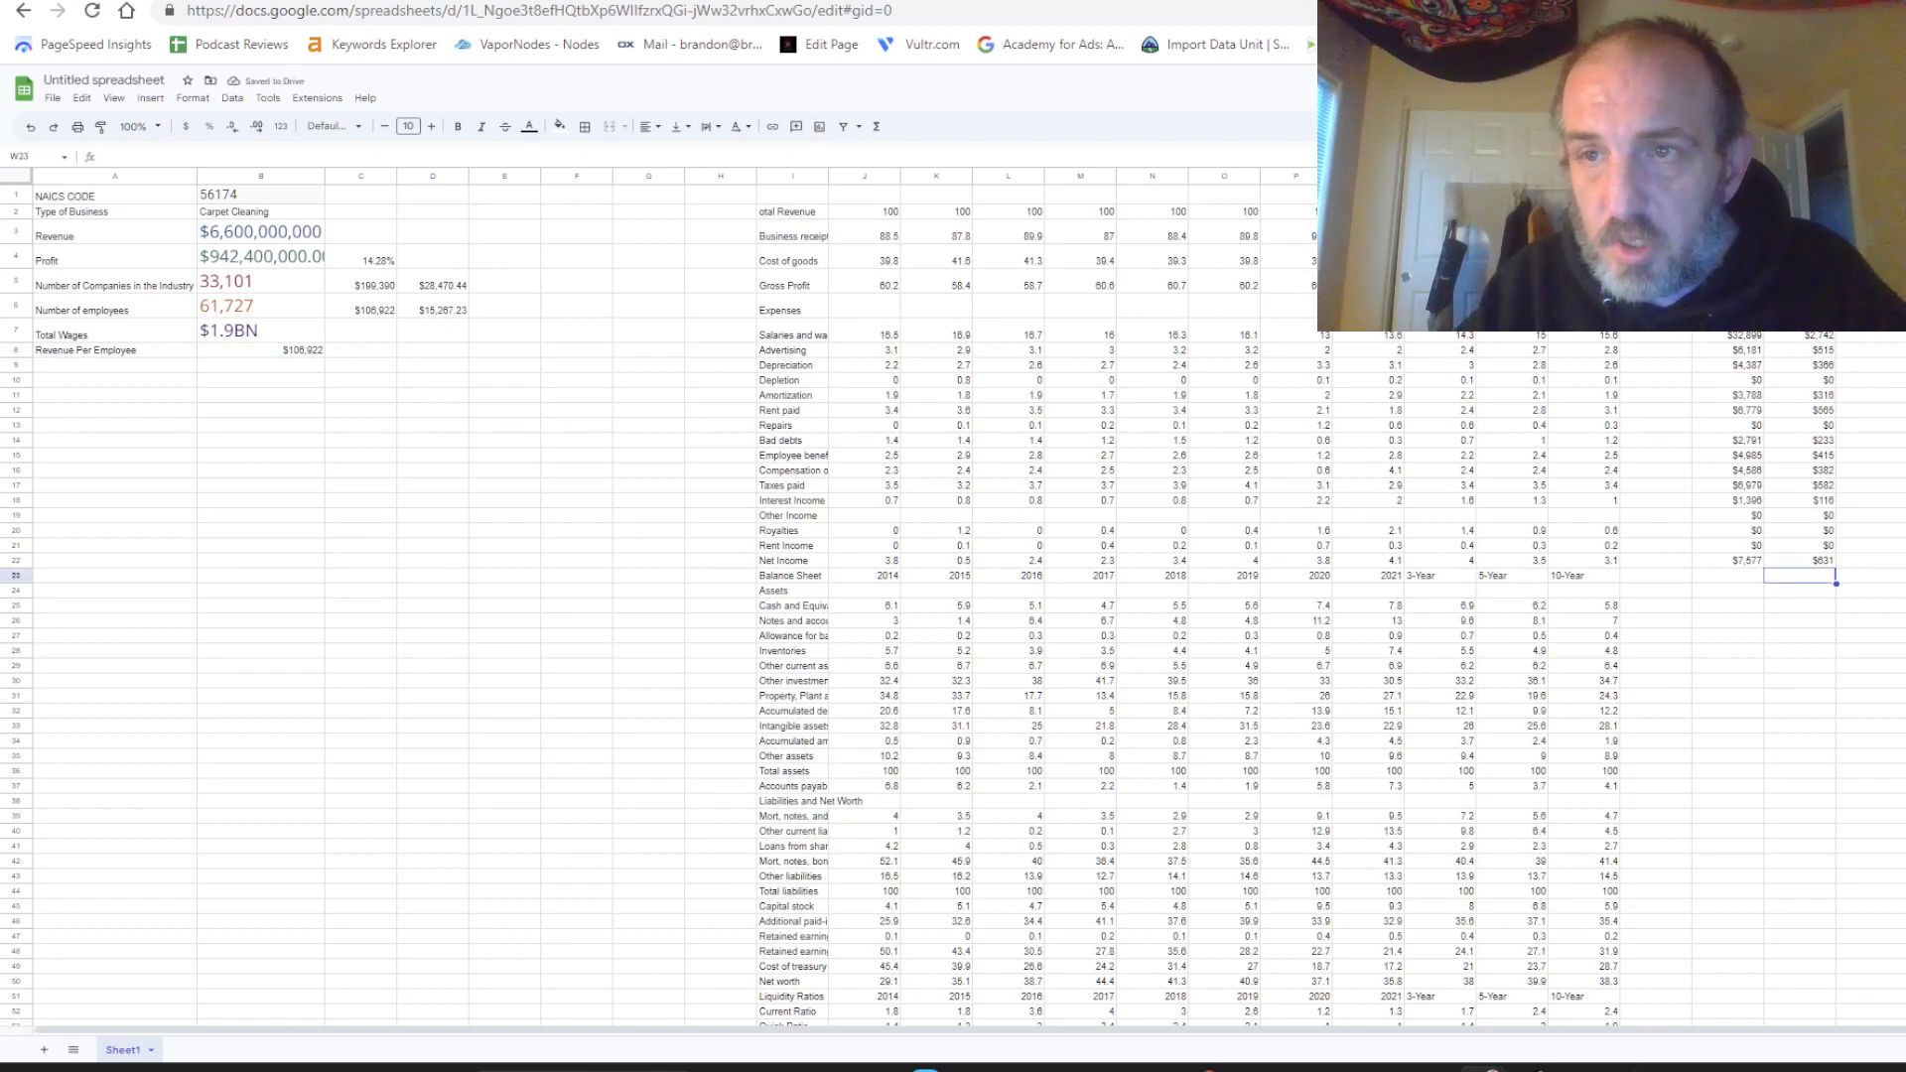
pyautogui.hotkey('ctrl', 'Up')
pyautogui.write('Mon')
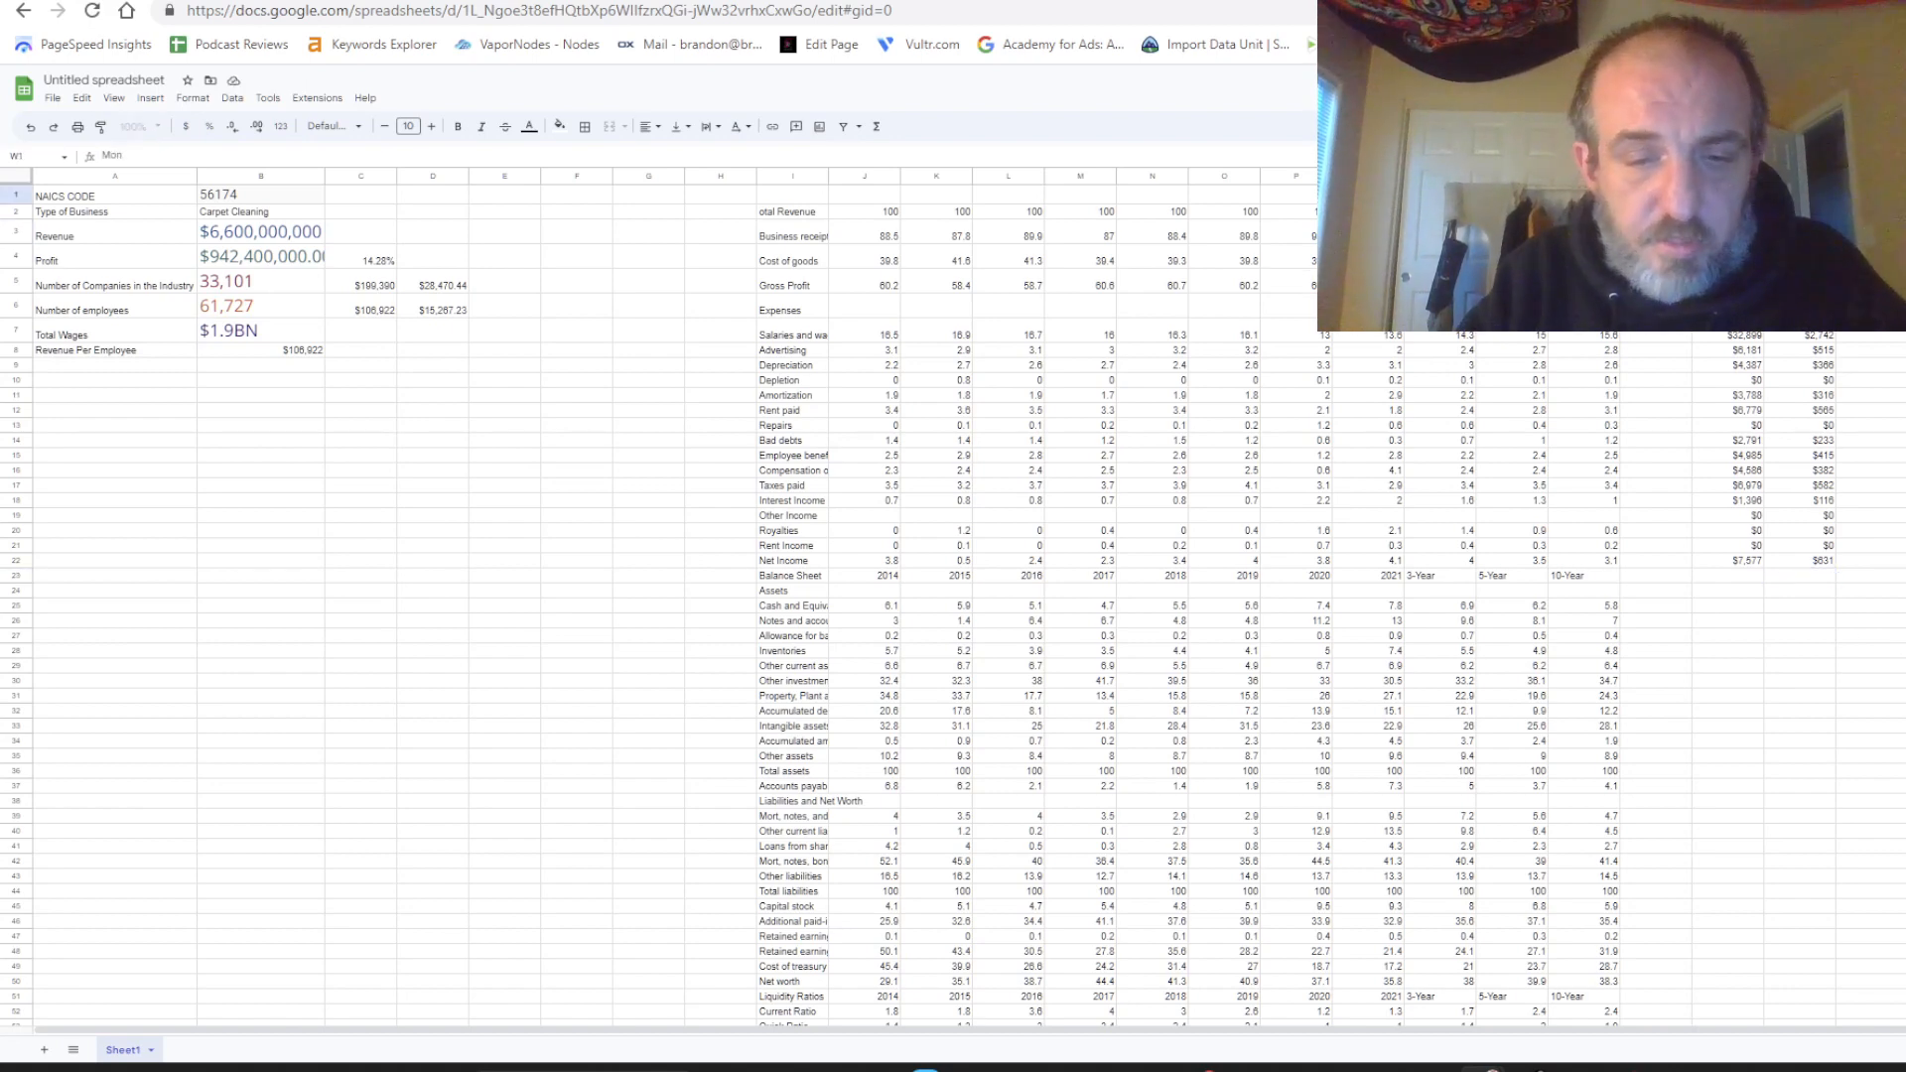
pyautogui.write('thly B')
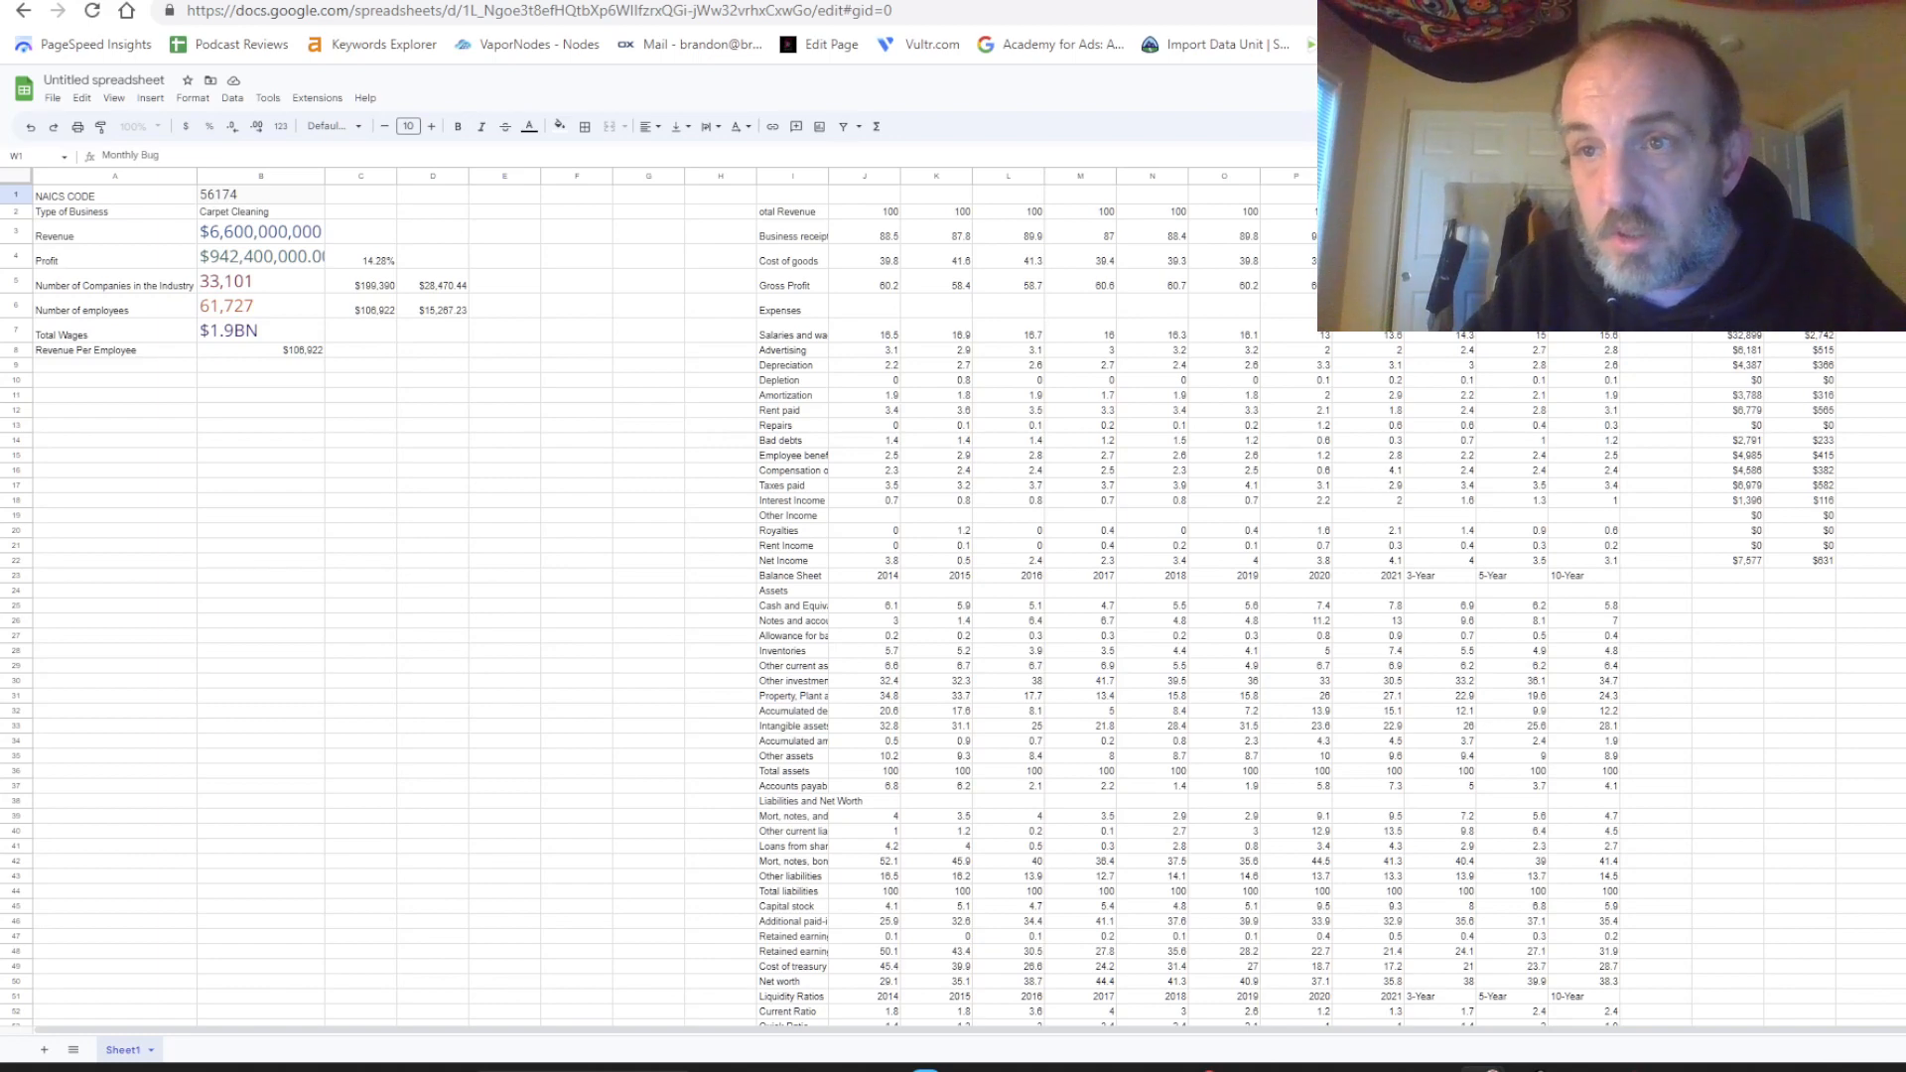
pyautogui.write('u')
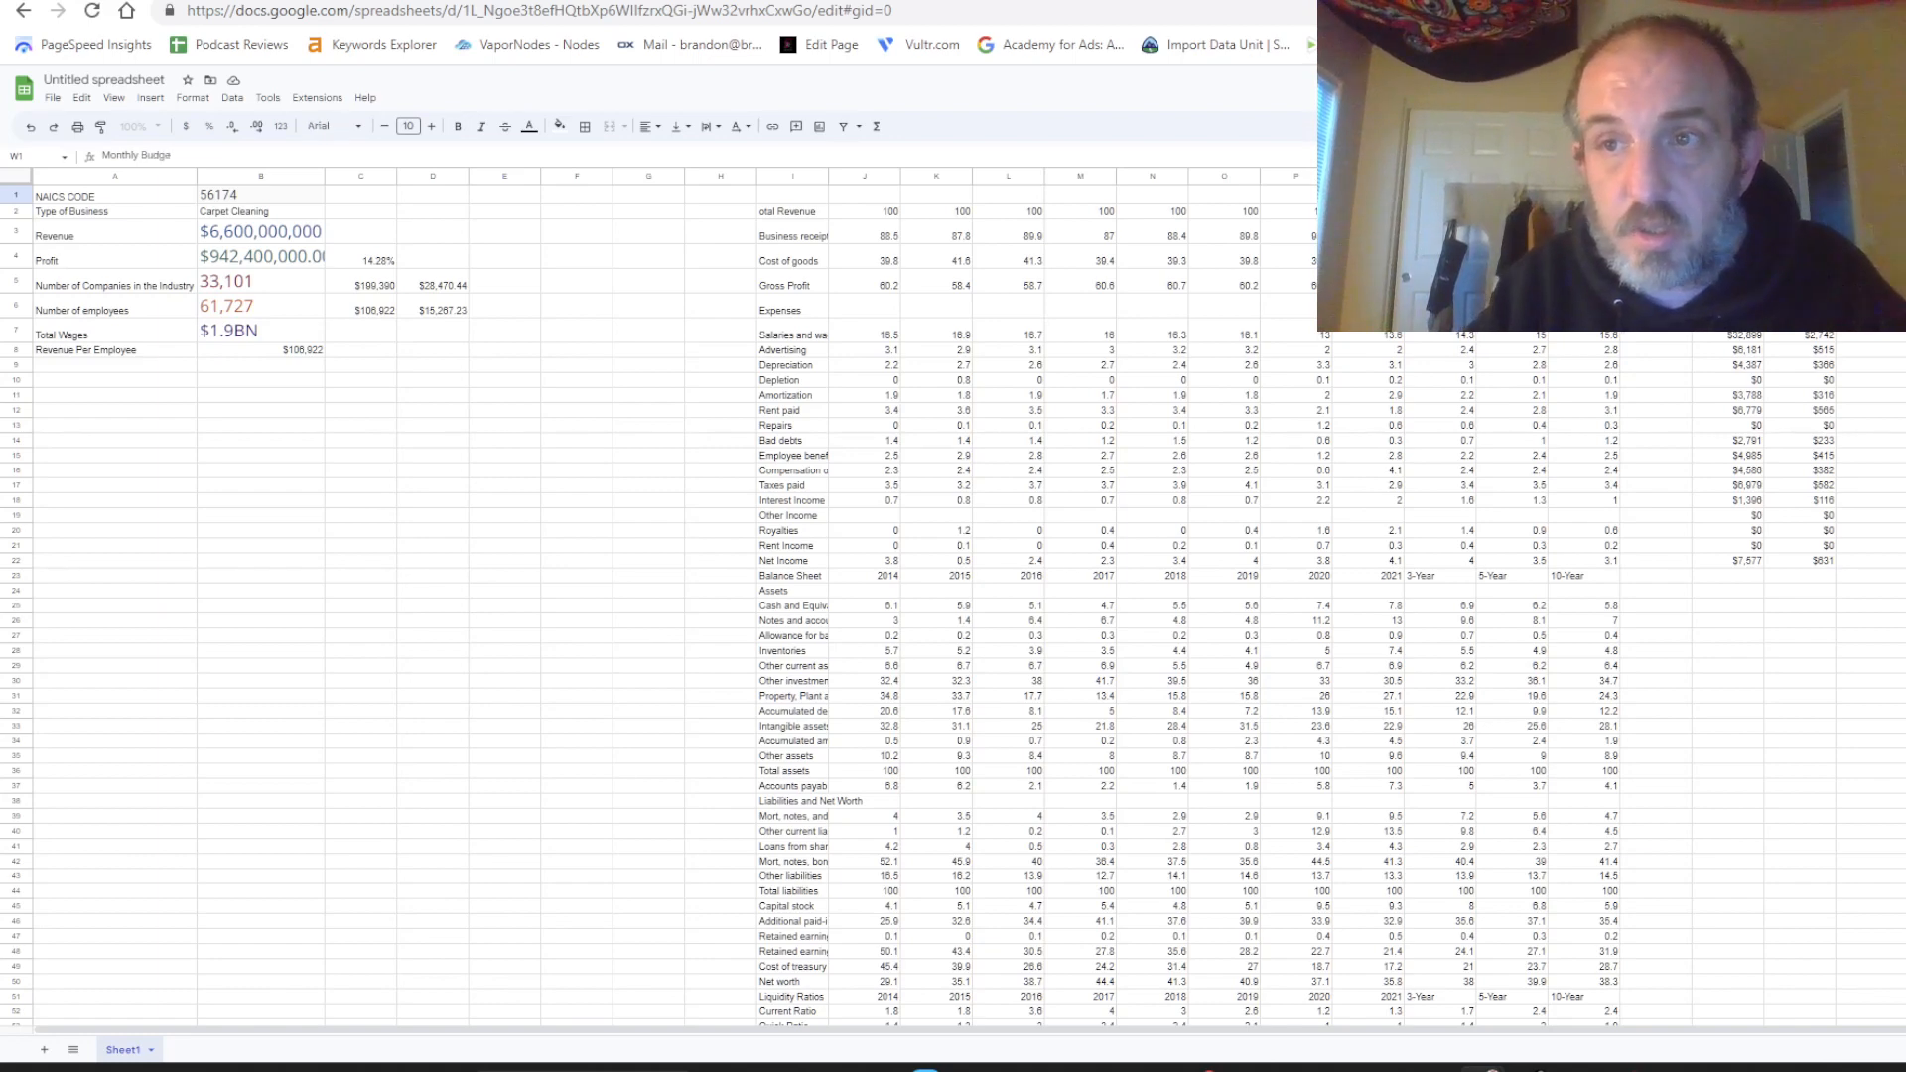
pyautogui.press('Return')
pyautogui.click(1800, 194)
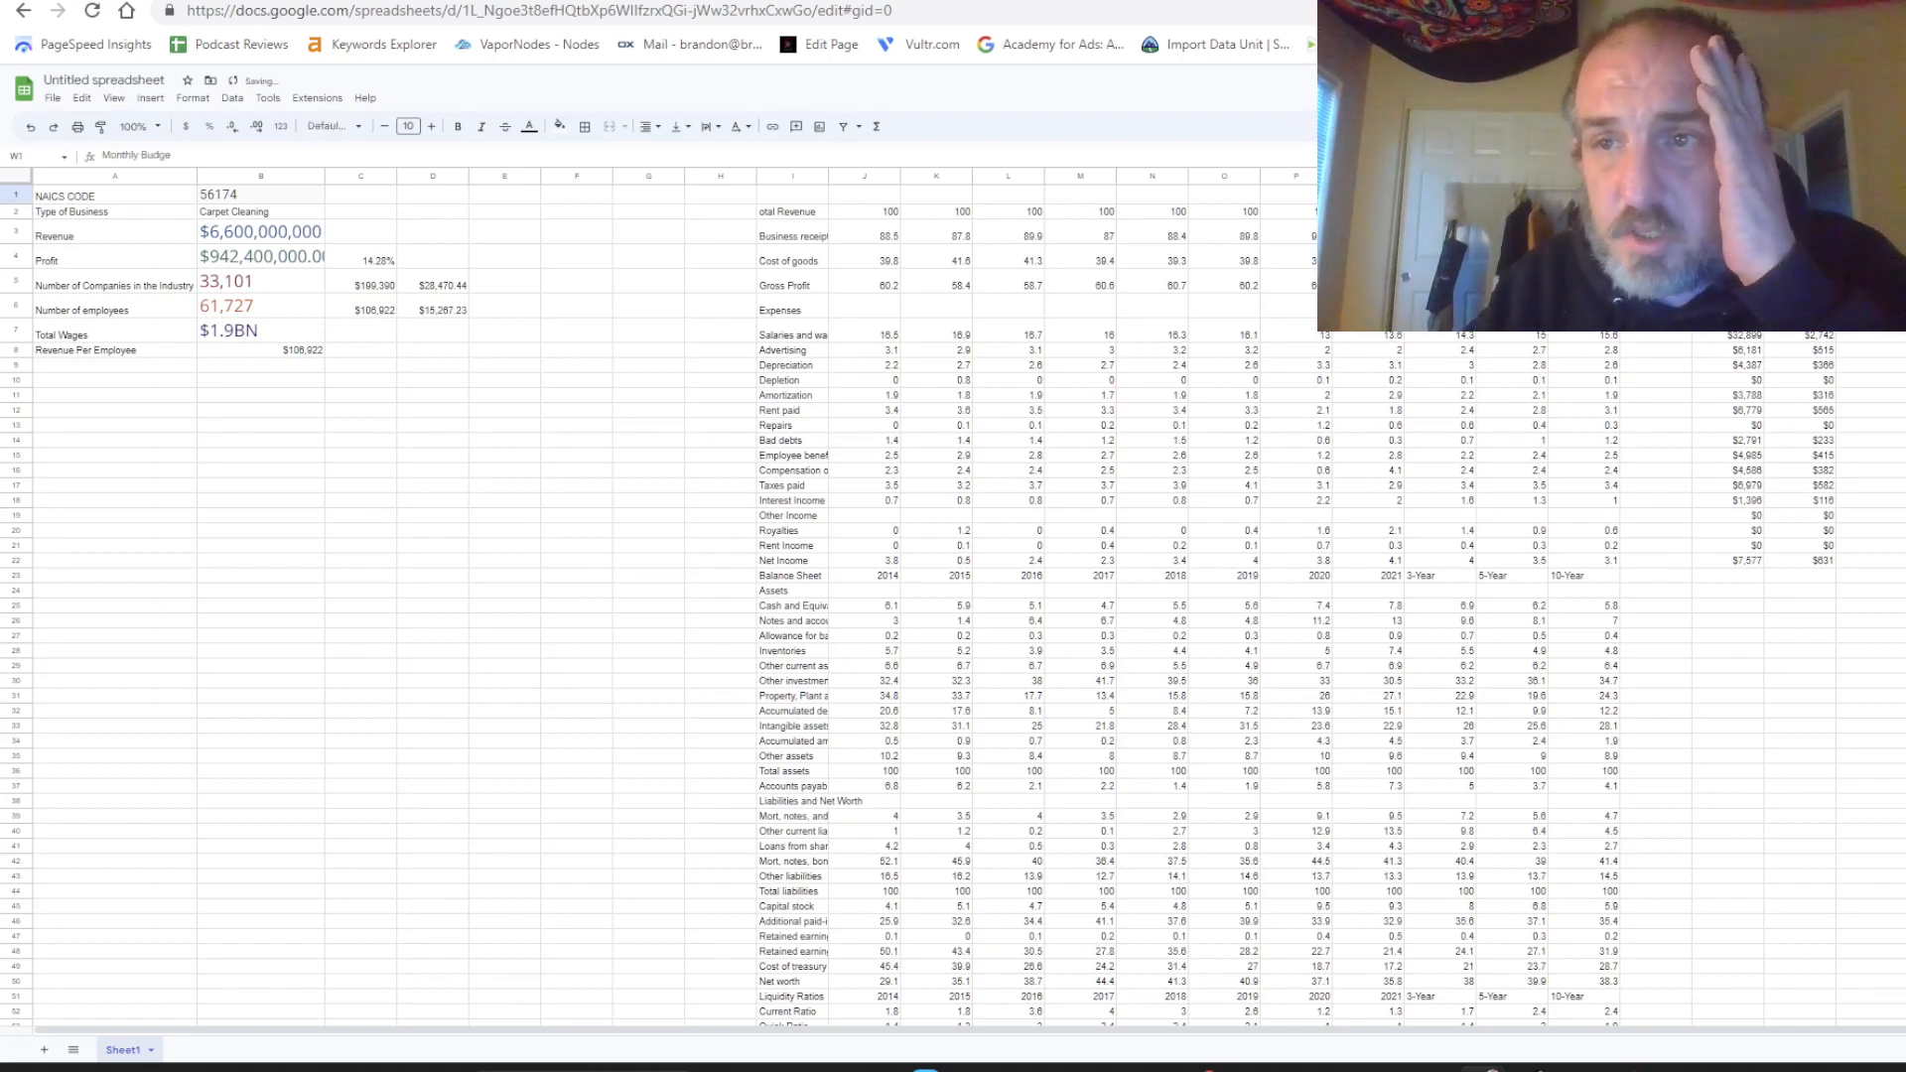
pyautogui.press('Return')
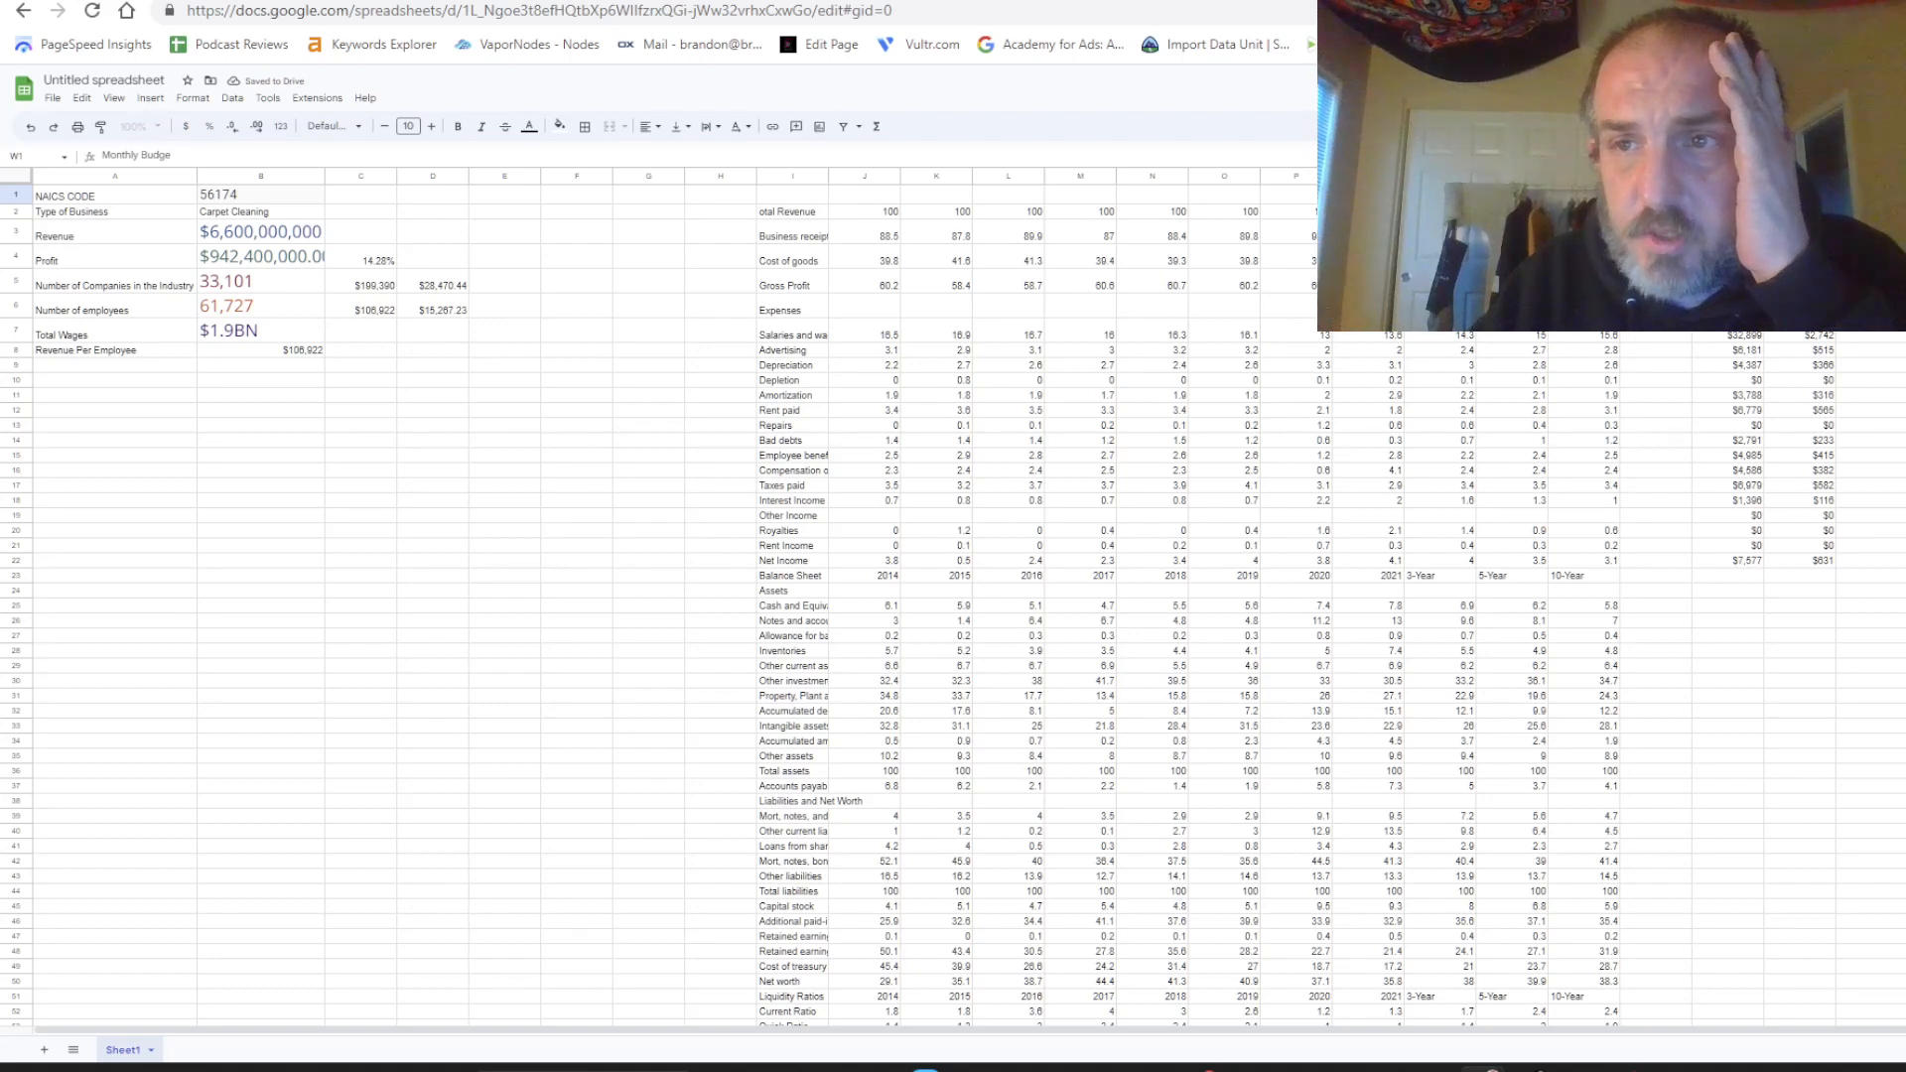
pyautogui.write('t')
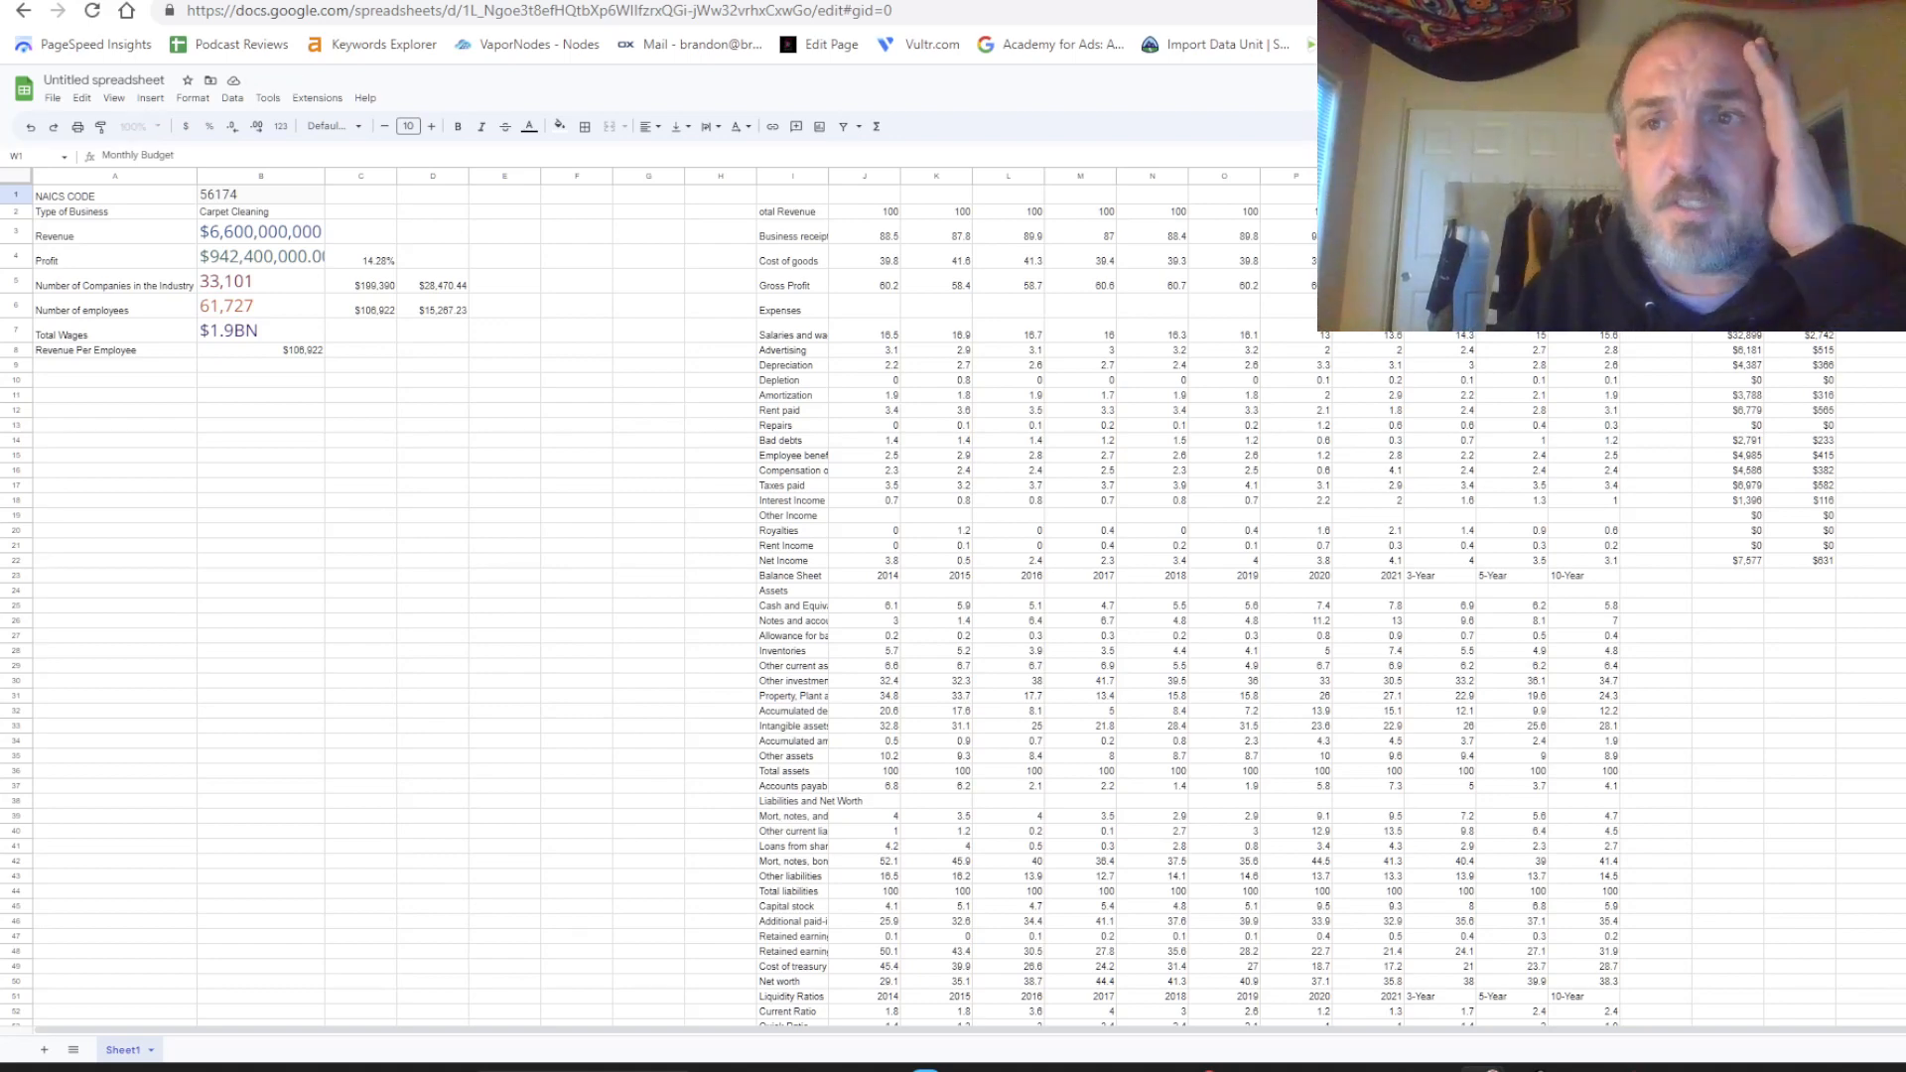
pyautogui.click(1741, 581)
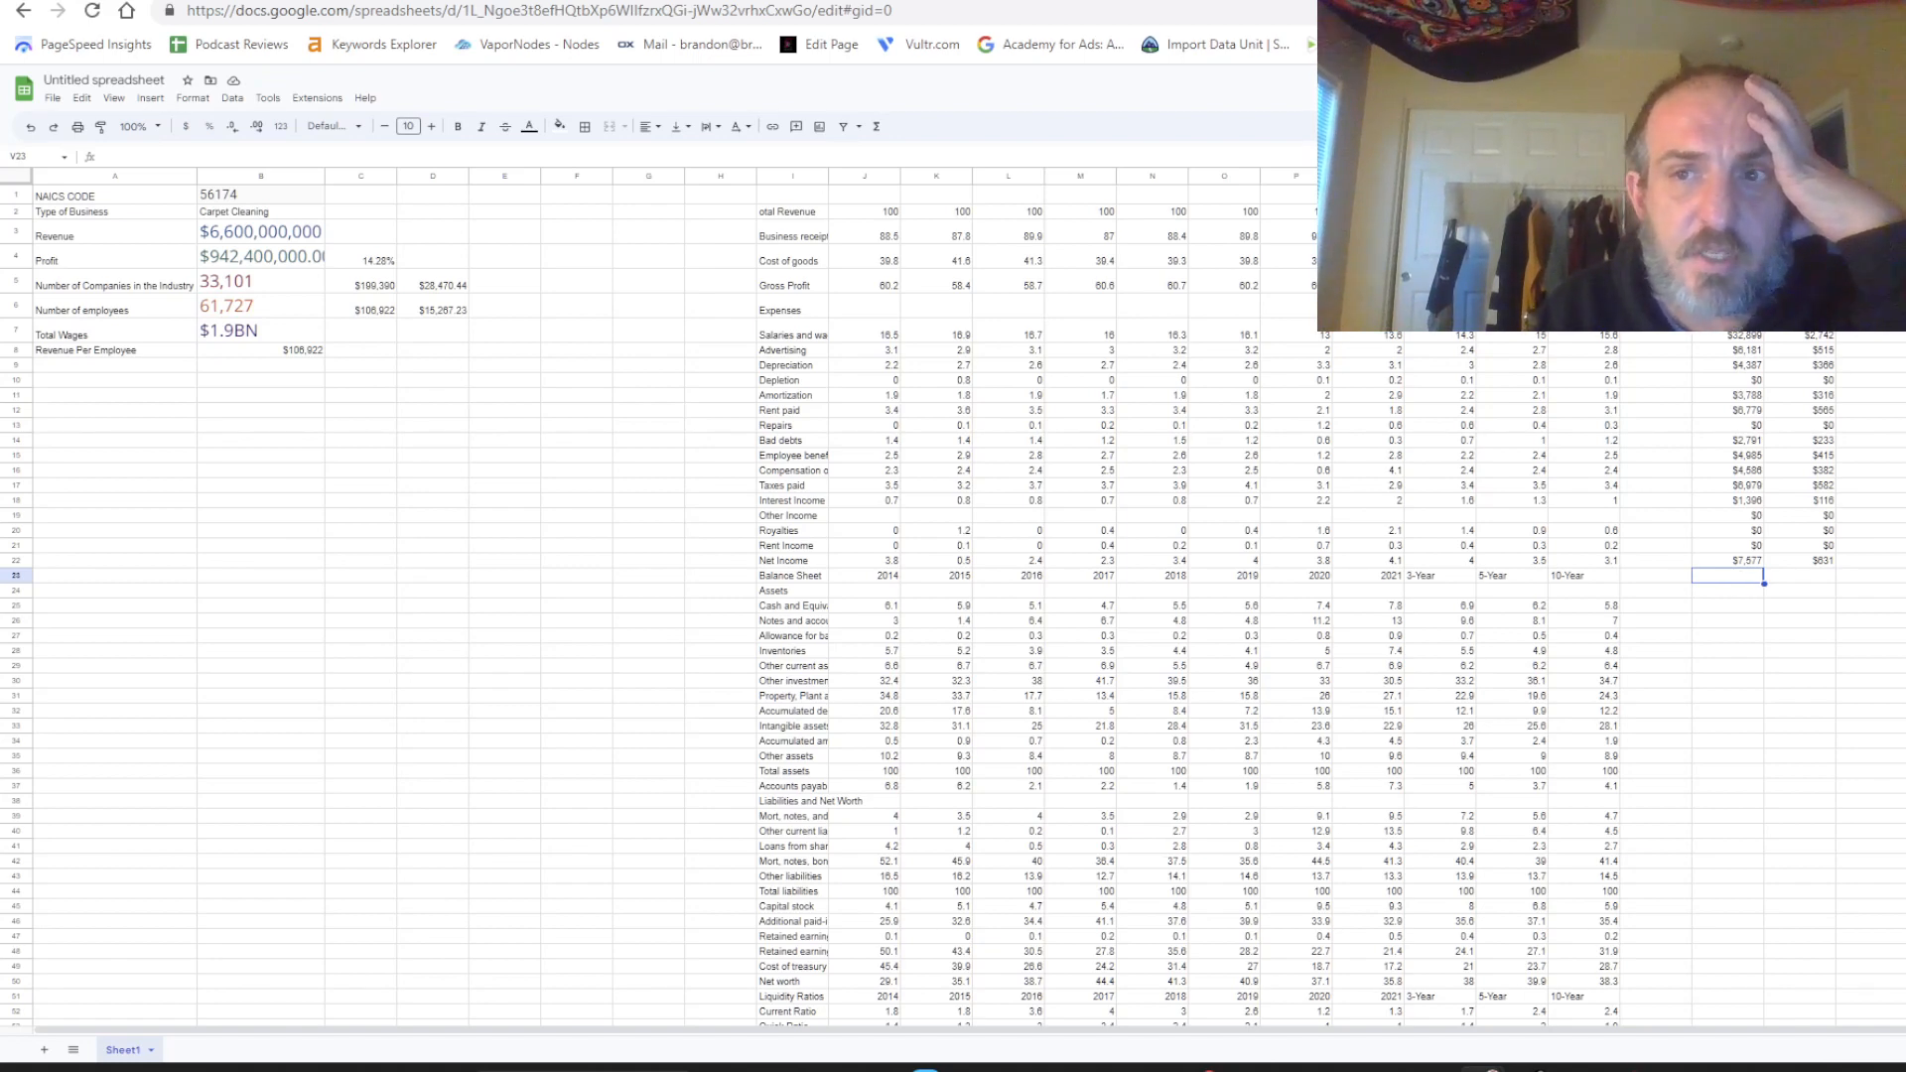
pyautogui.click(1727, 212)
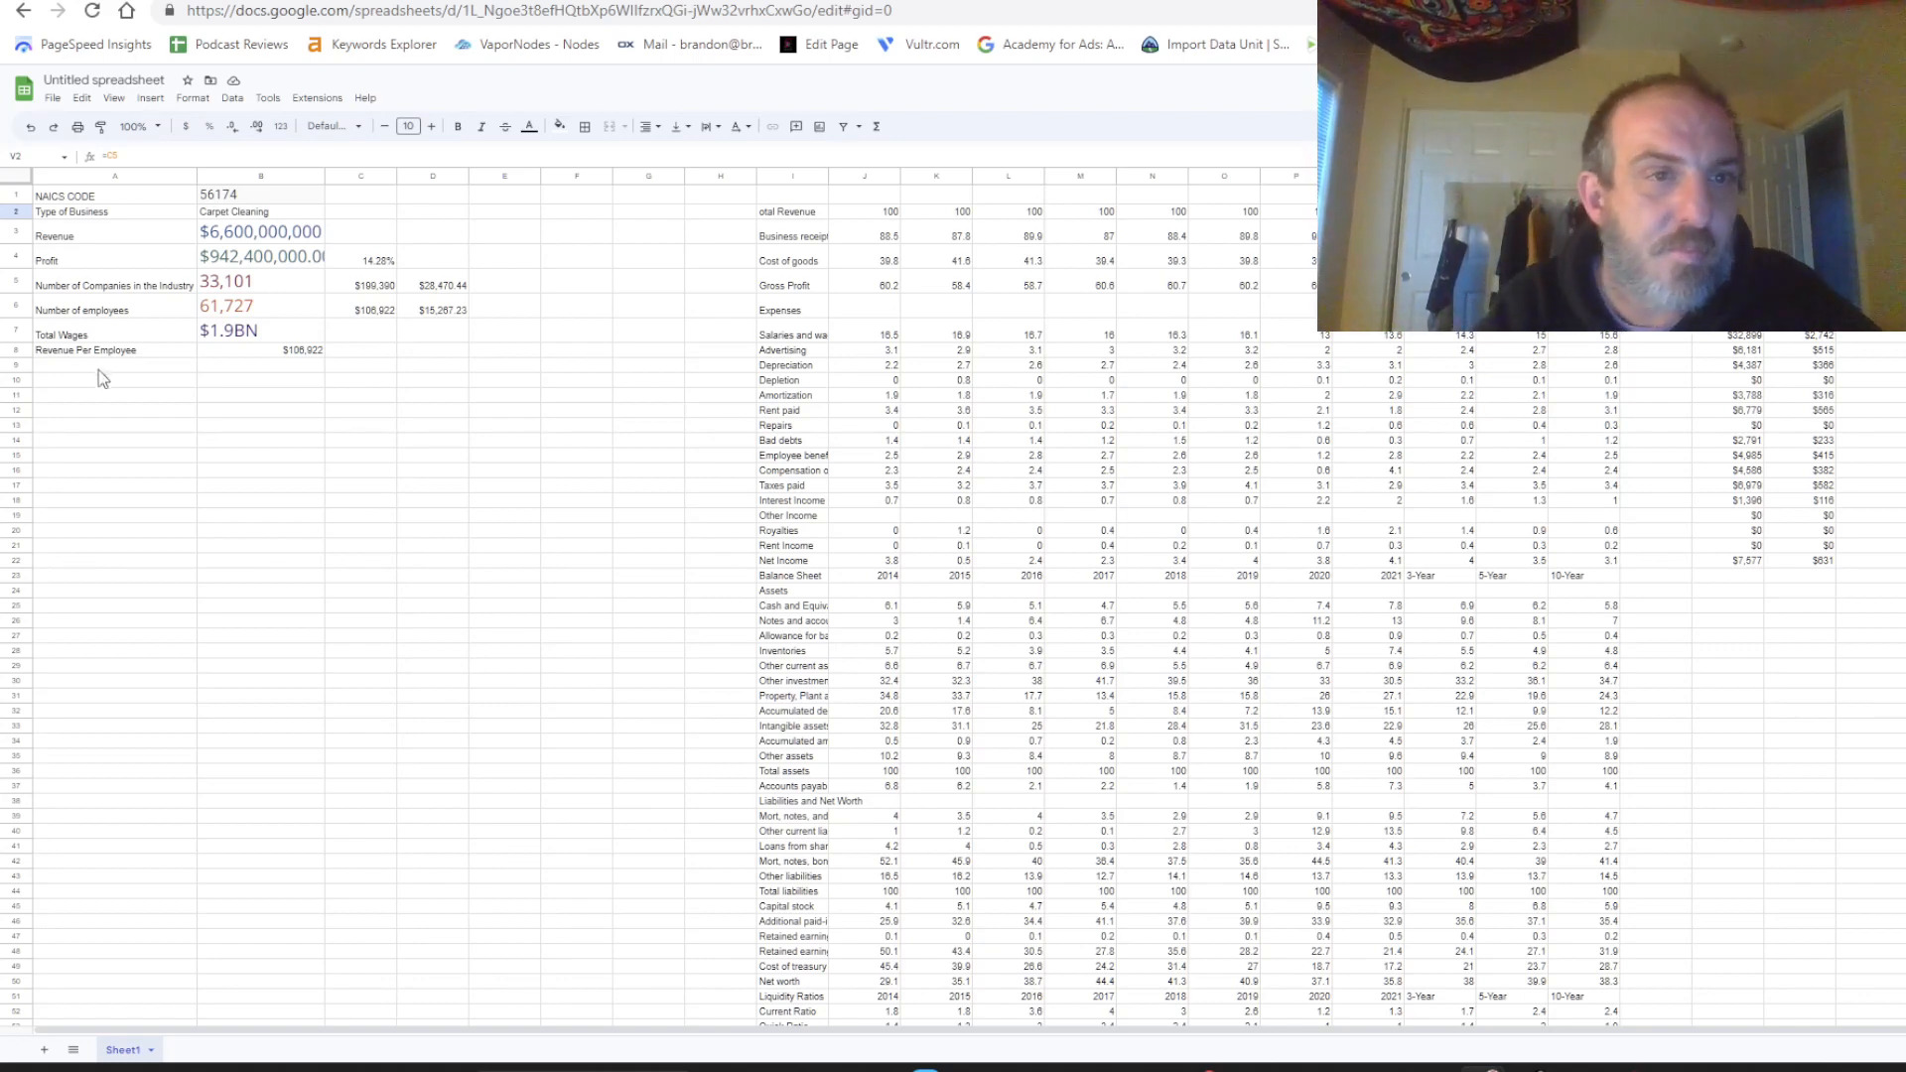
pyautogui.click(192, 227)
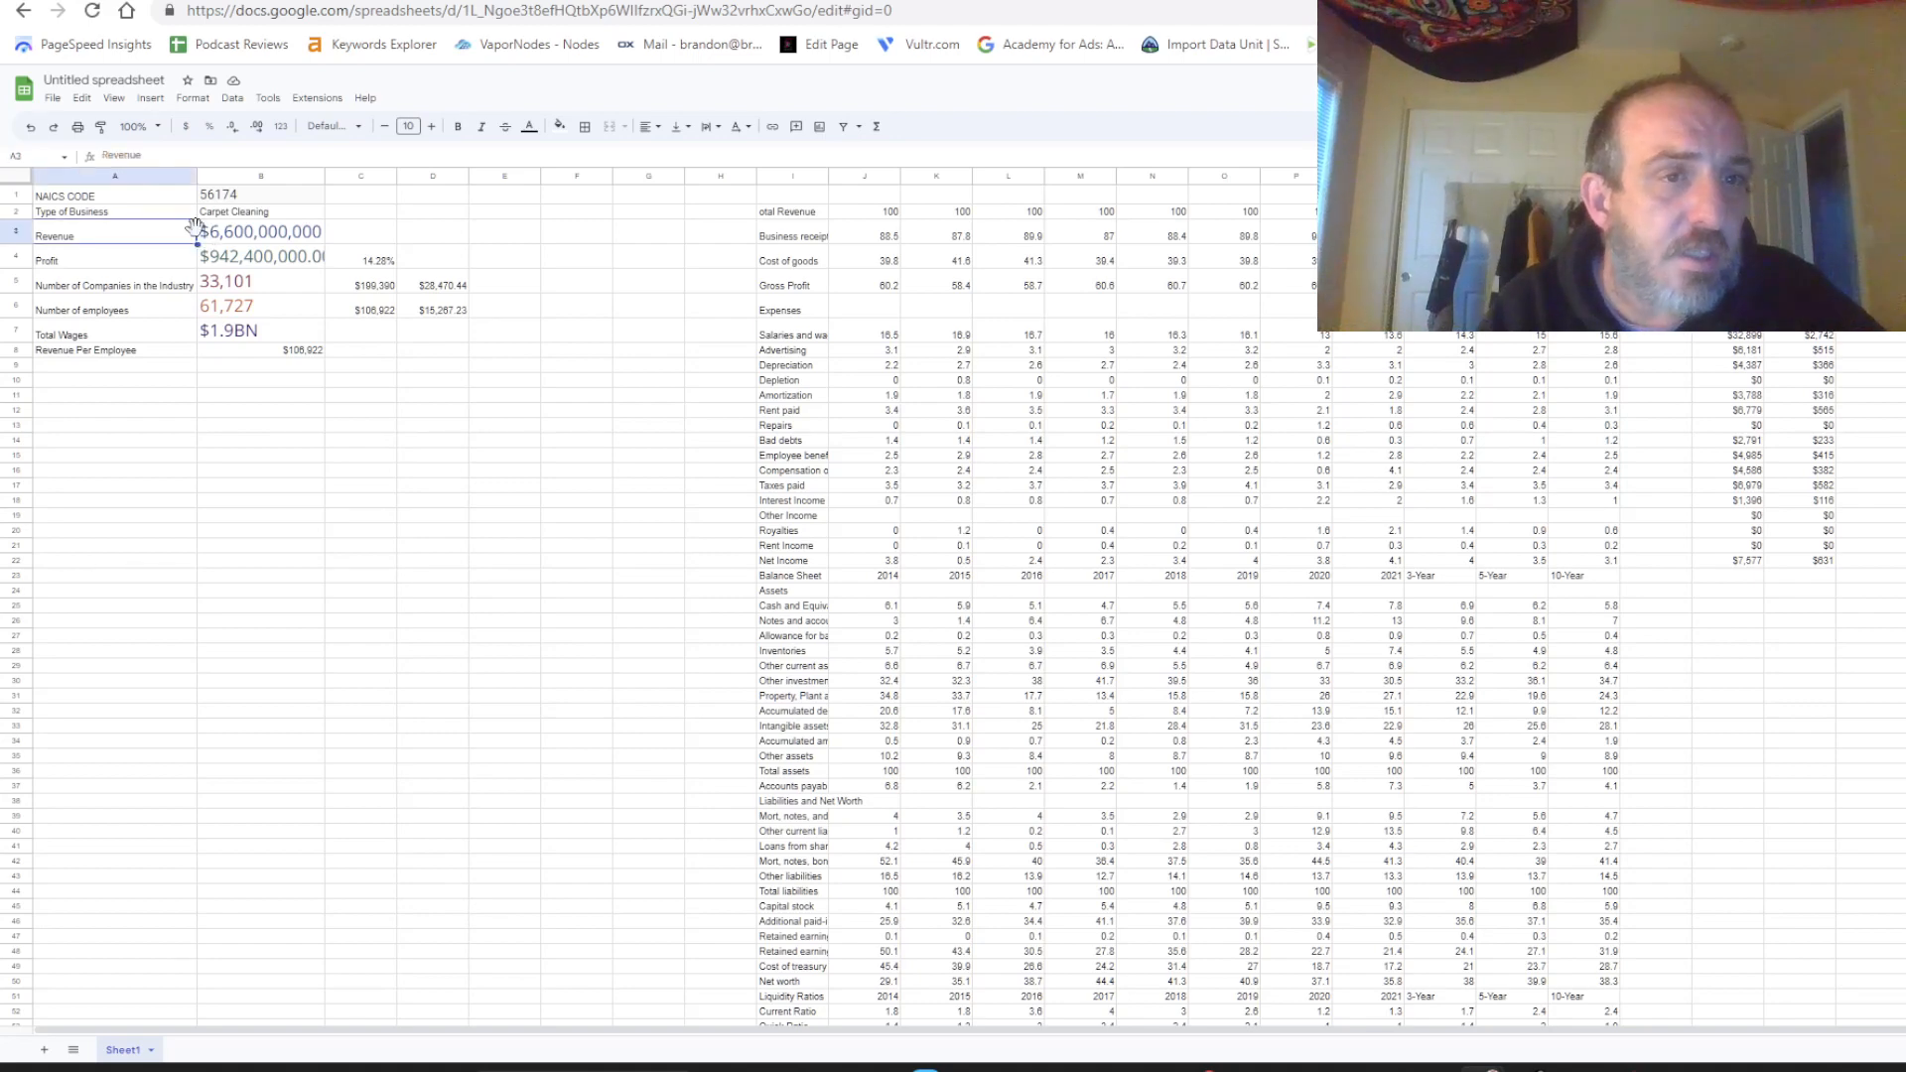
pyautogui.moveTo(188, 220); pyautogui.dragTo(305, 375)
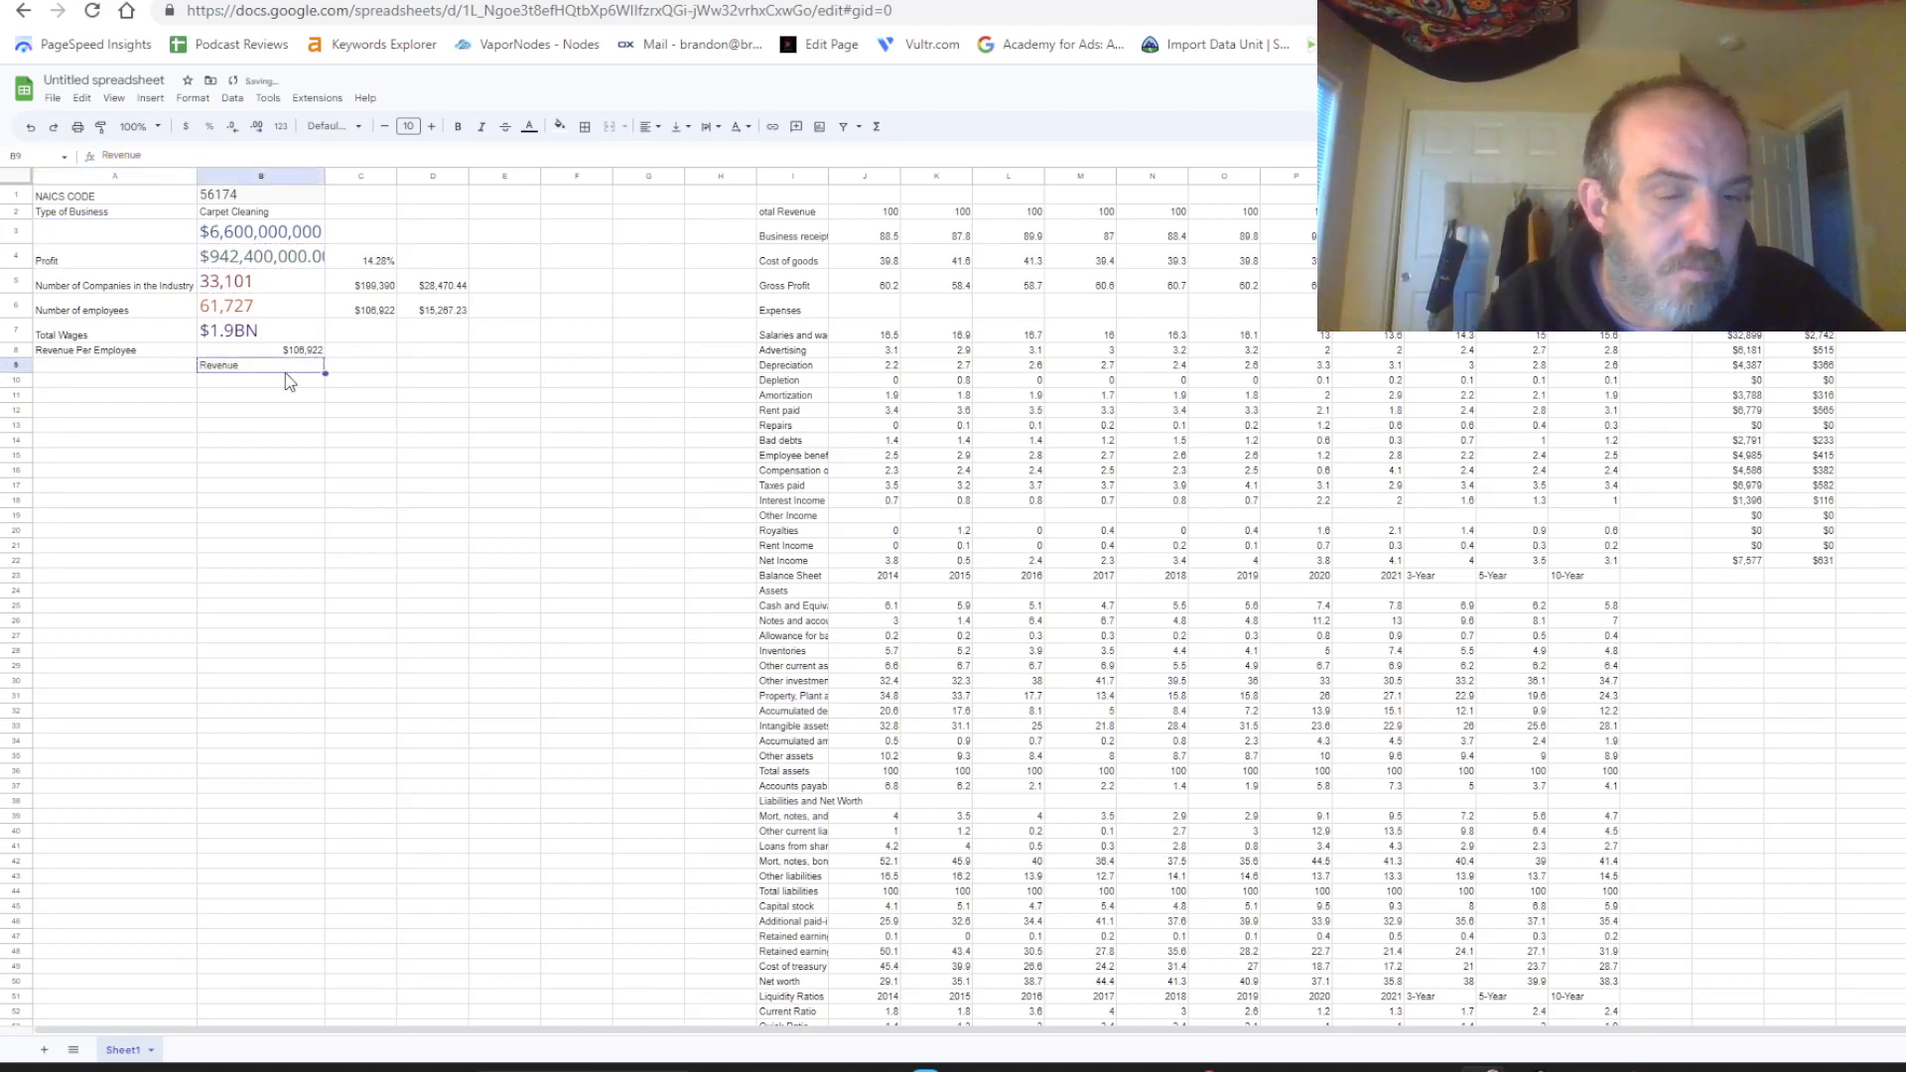
pyautogui.hotkey('ctrl', 'z')
# Select the industry figures in B1:B8 for review, followed by the annual average income statement column V1:V22.
pyautogui.click(248, 196)
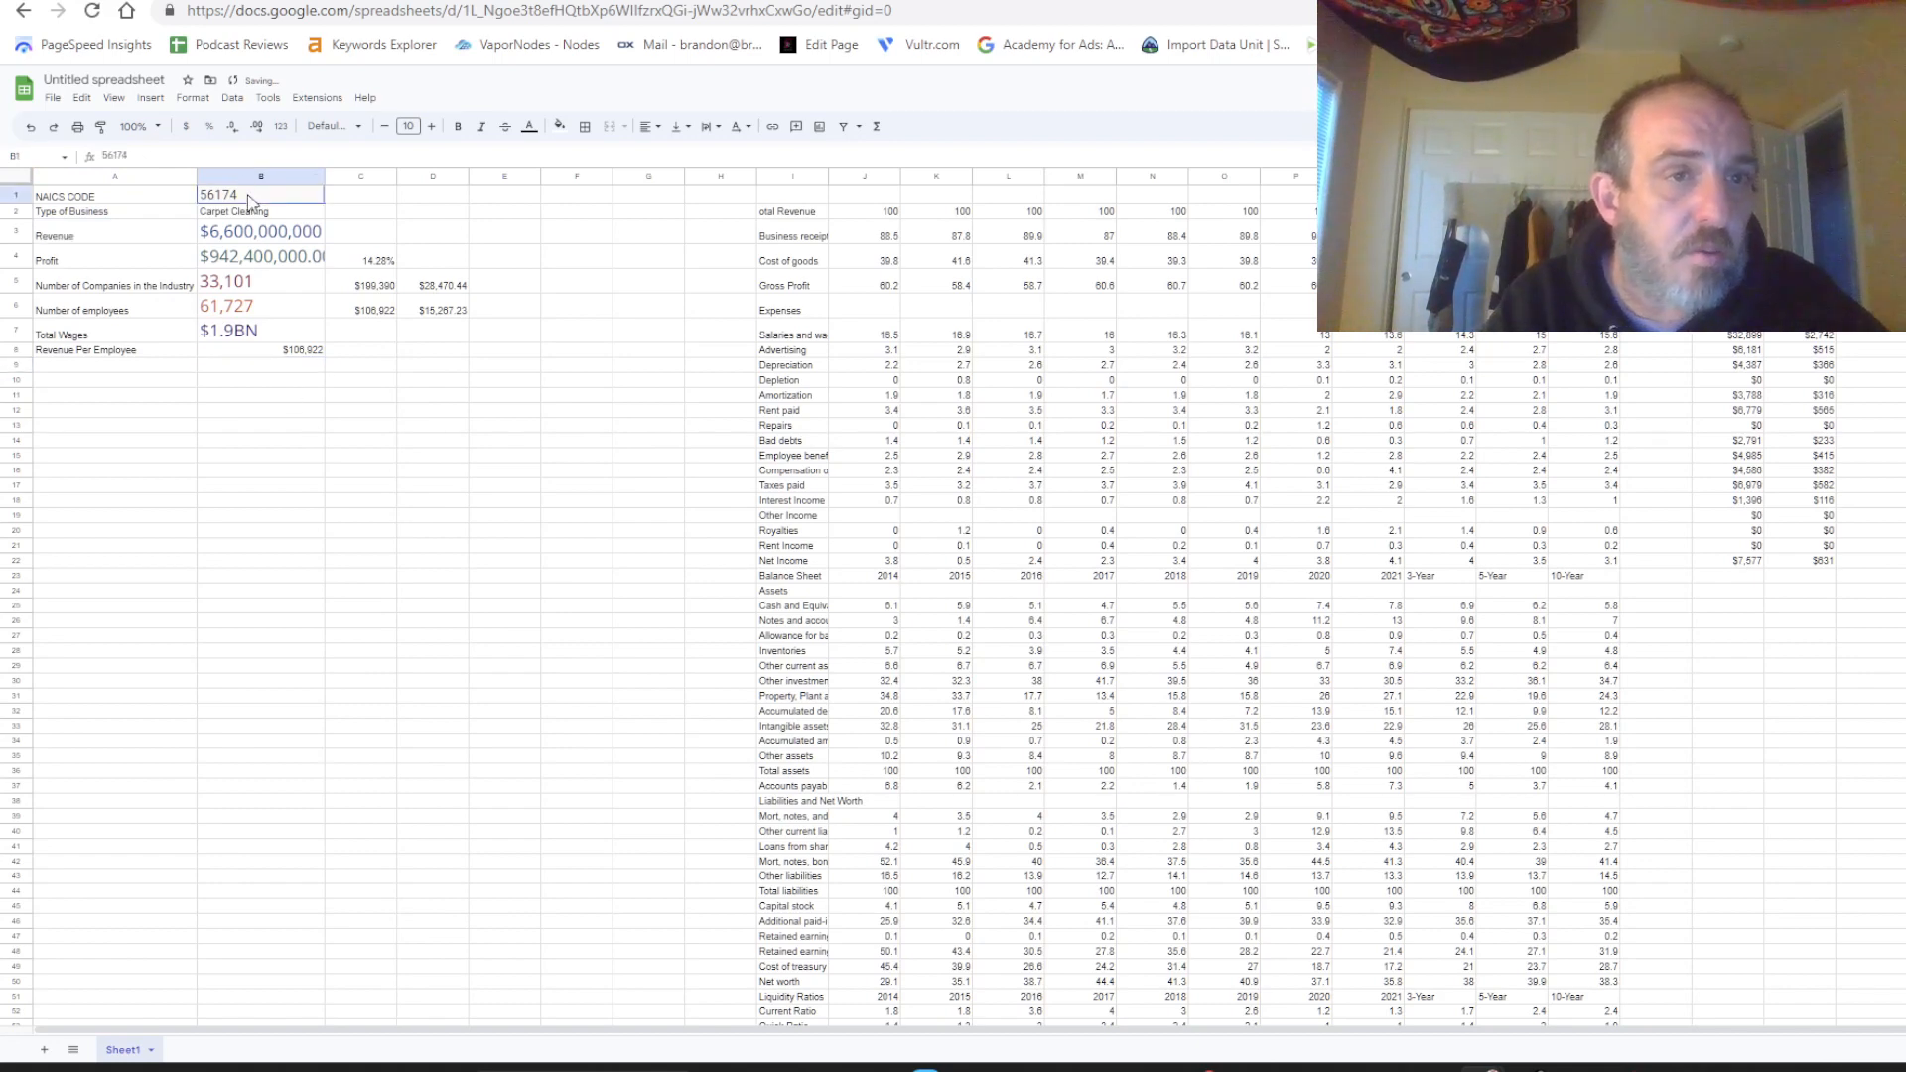
pyautogui.keyDown('shift'); pyautogui.click(310, 358); pyautogui.keyUp('shift')
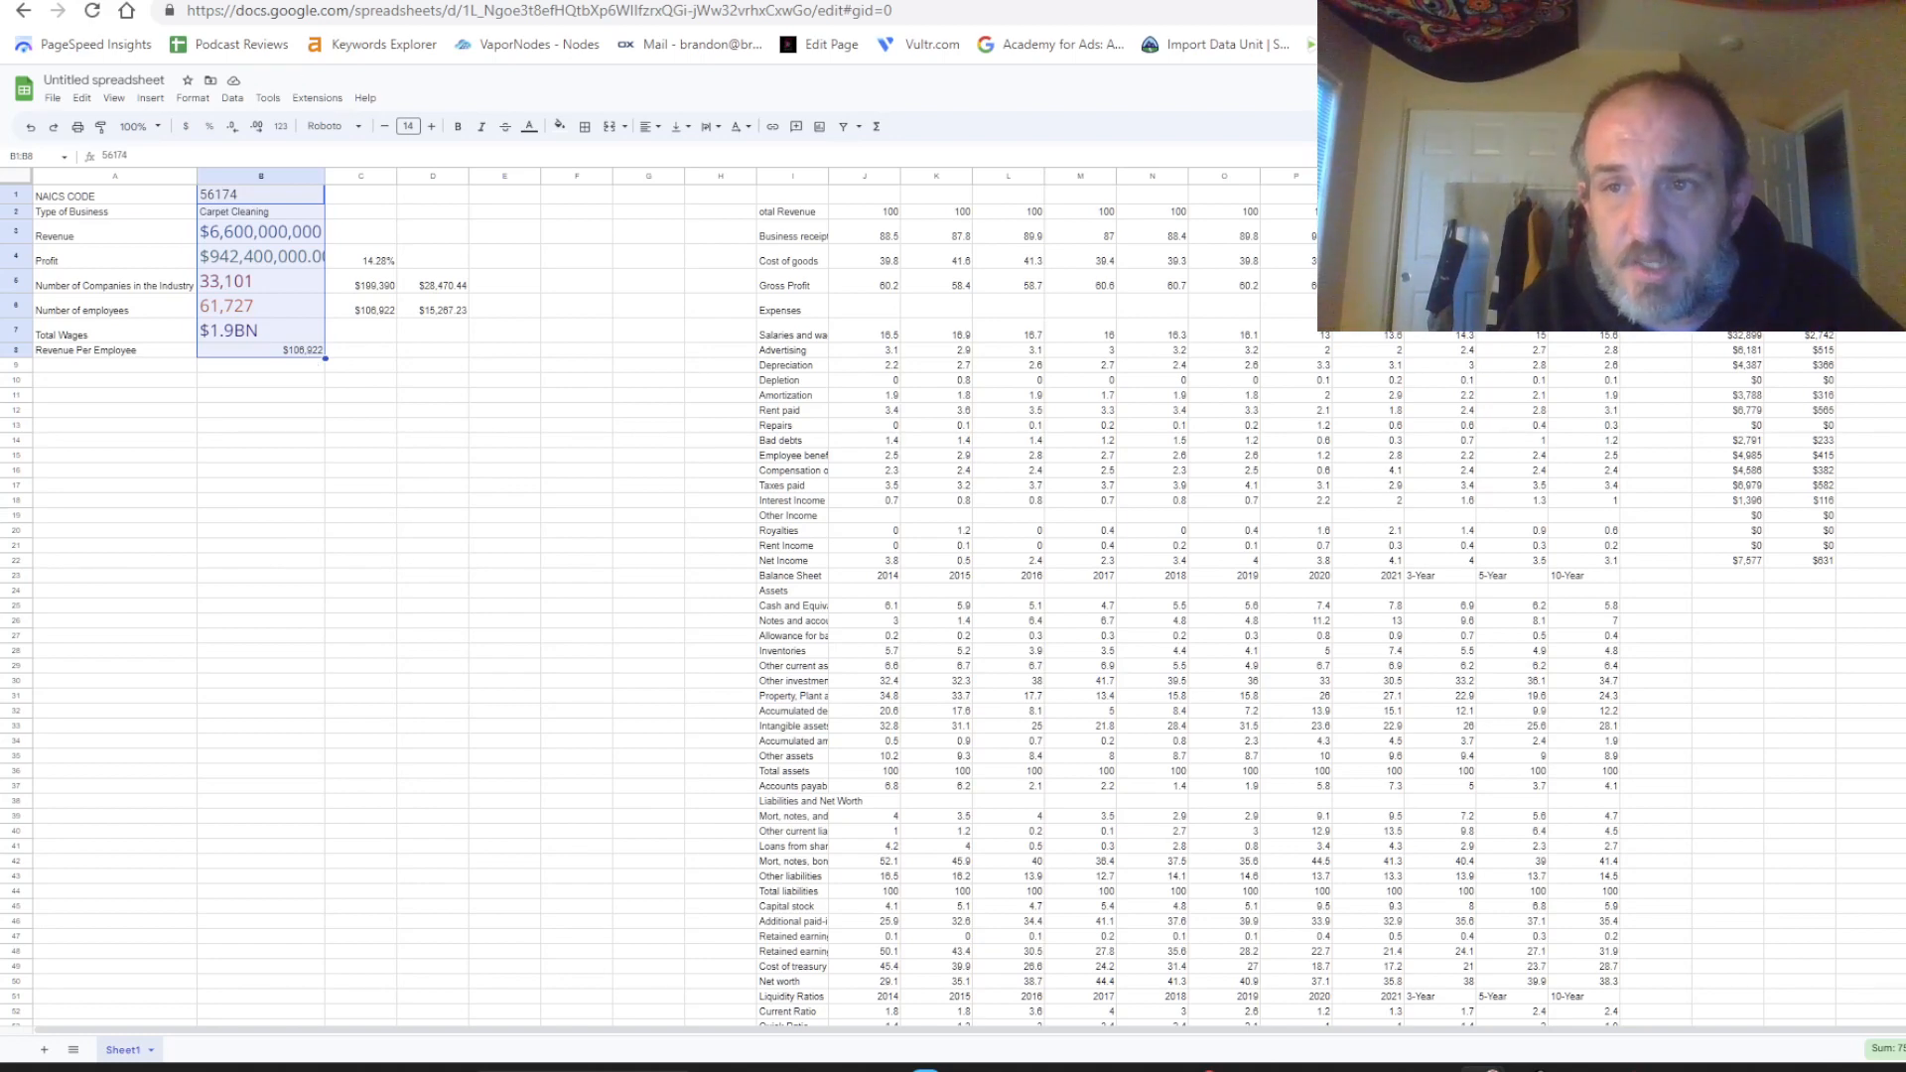
pyautogui.click(1728, 194)
pyautogui.keyDown('shift'); pyautogui.click(1736, 564); pyautogui.keyUp('shift')
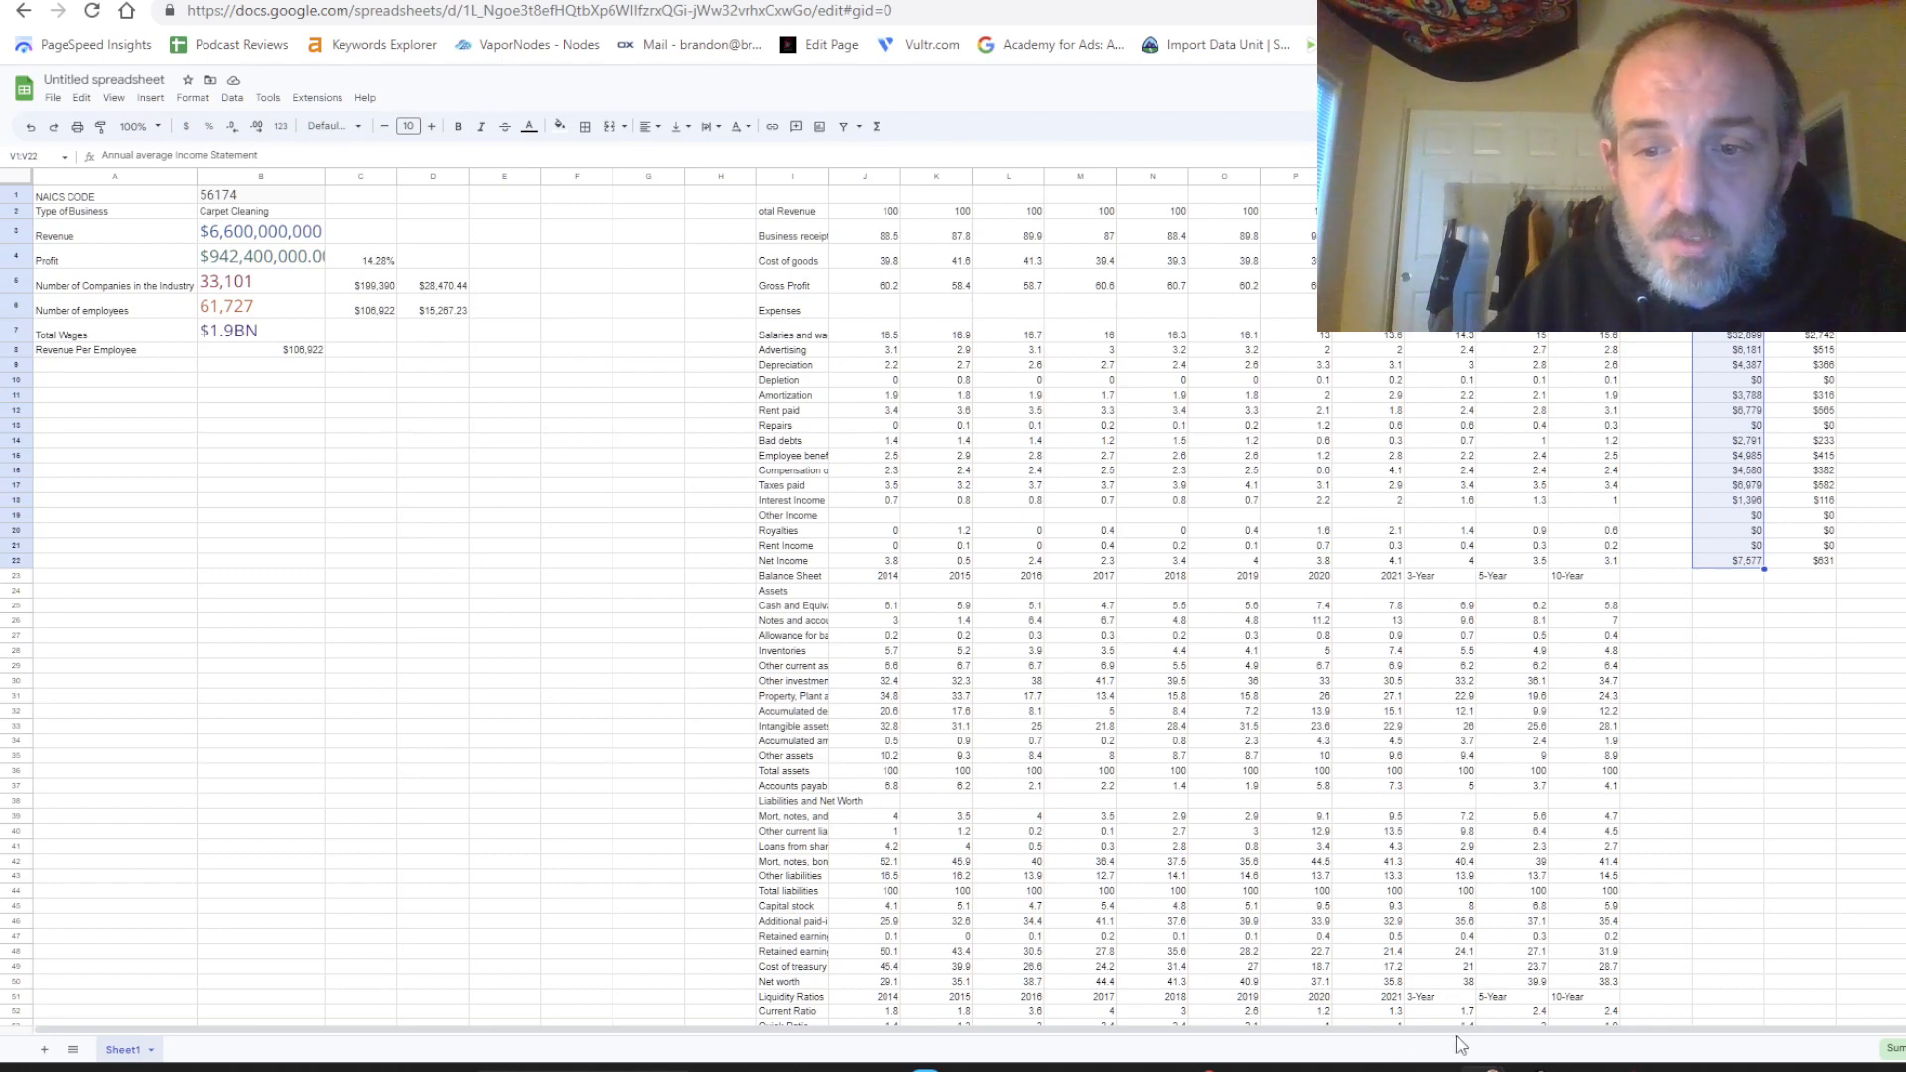
pyautogui.click(1546, 1062)
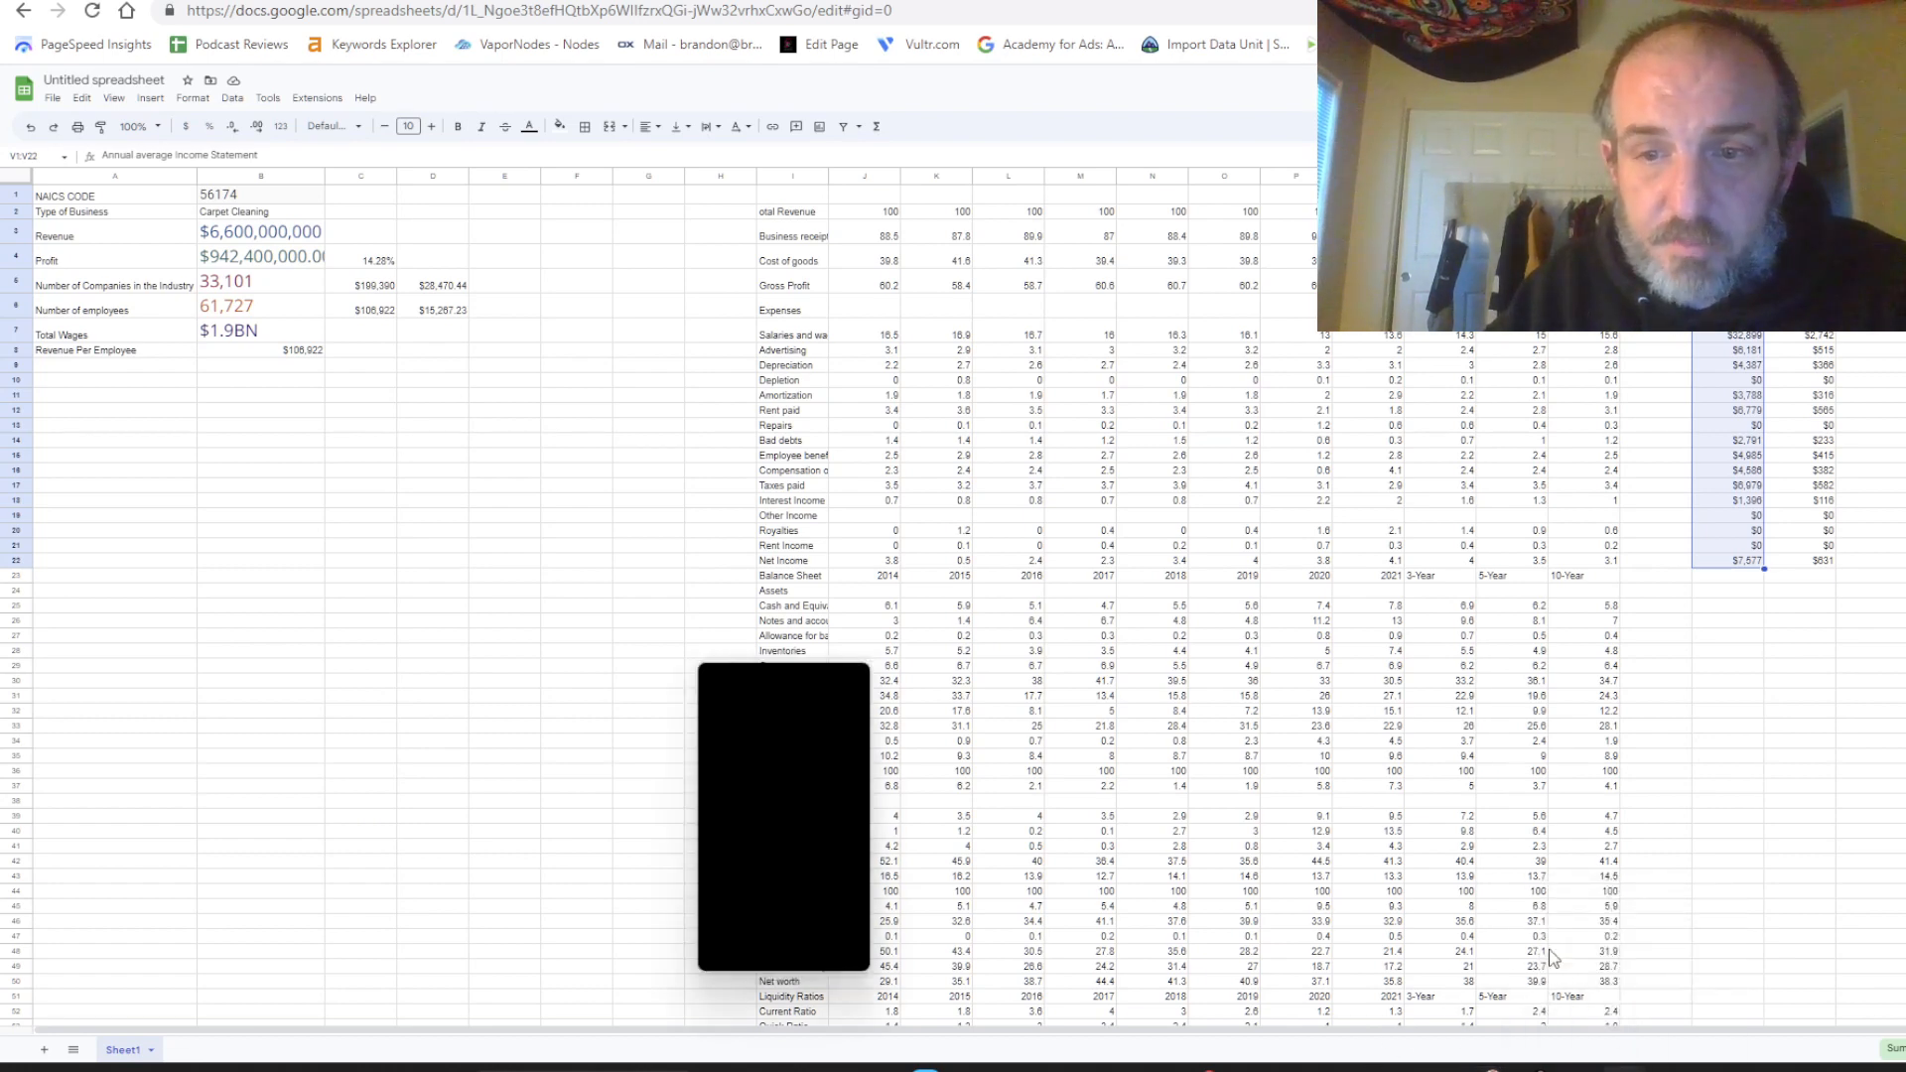